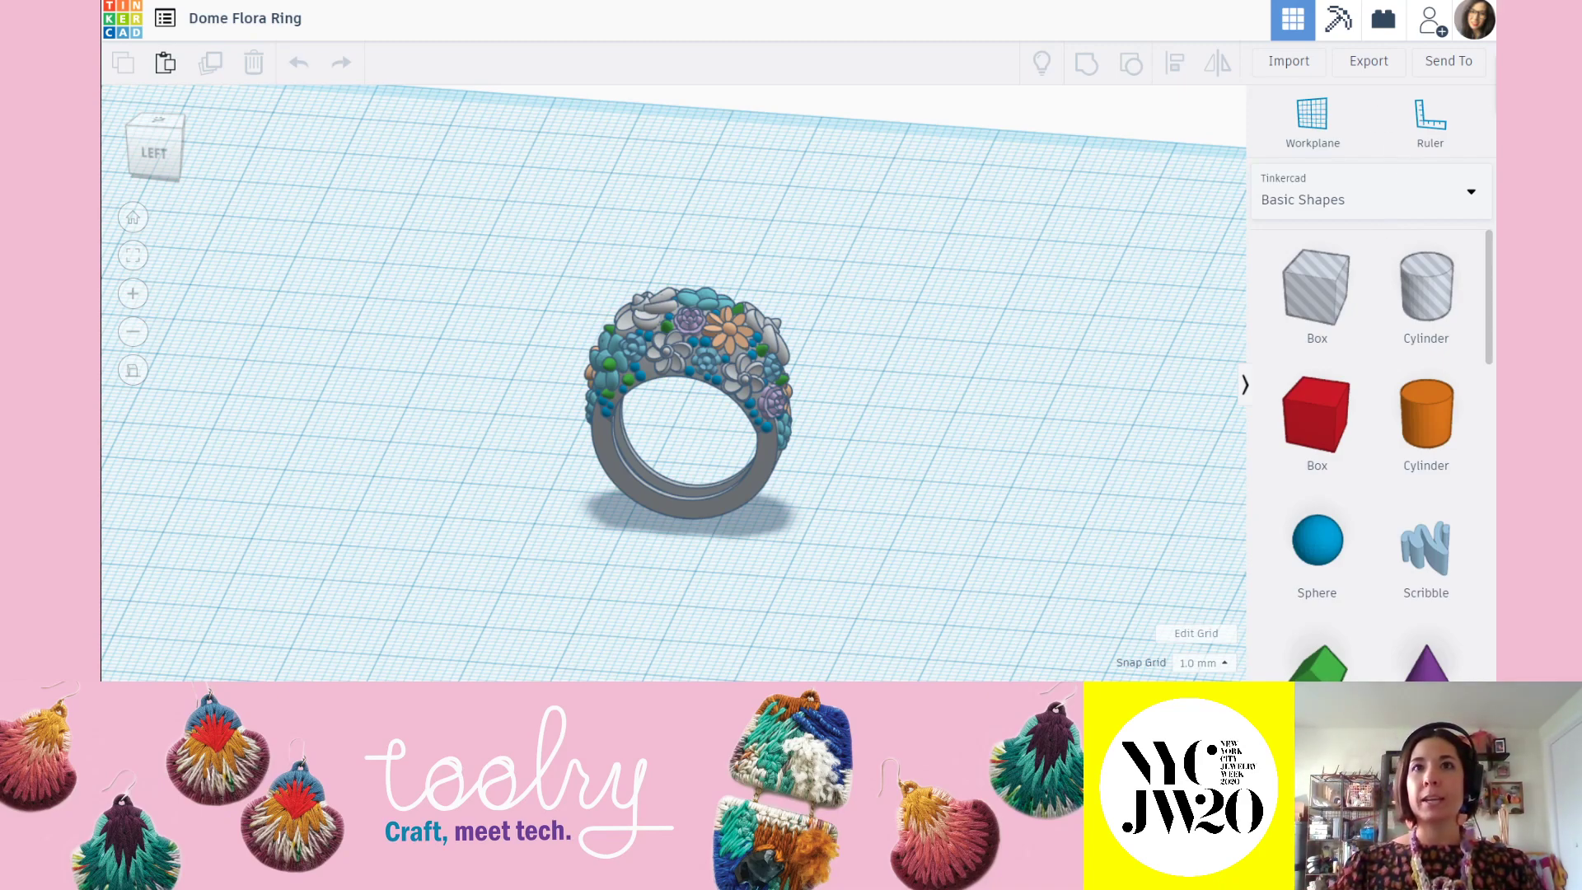
Inspect the Dome Flora Ring's flower-covered dome and band from the side, above and the front.
{"action": "right_click_drag", "start_coordinate": [882, 357], "coordinate": [820, 418]}
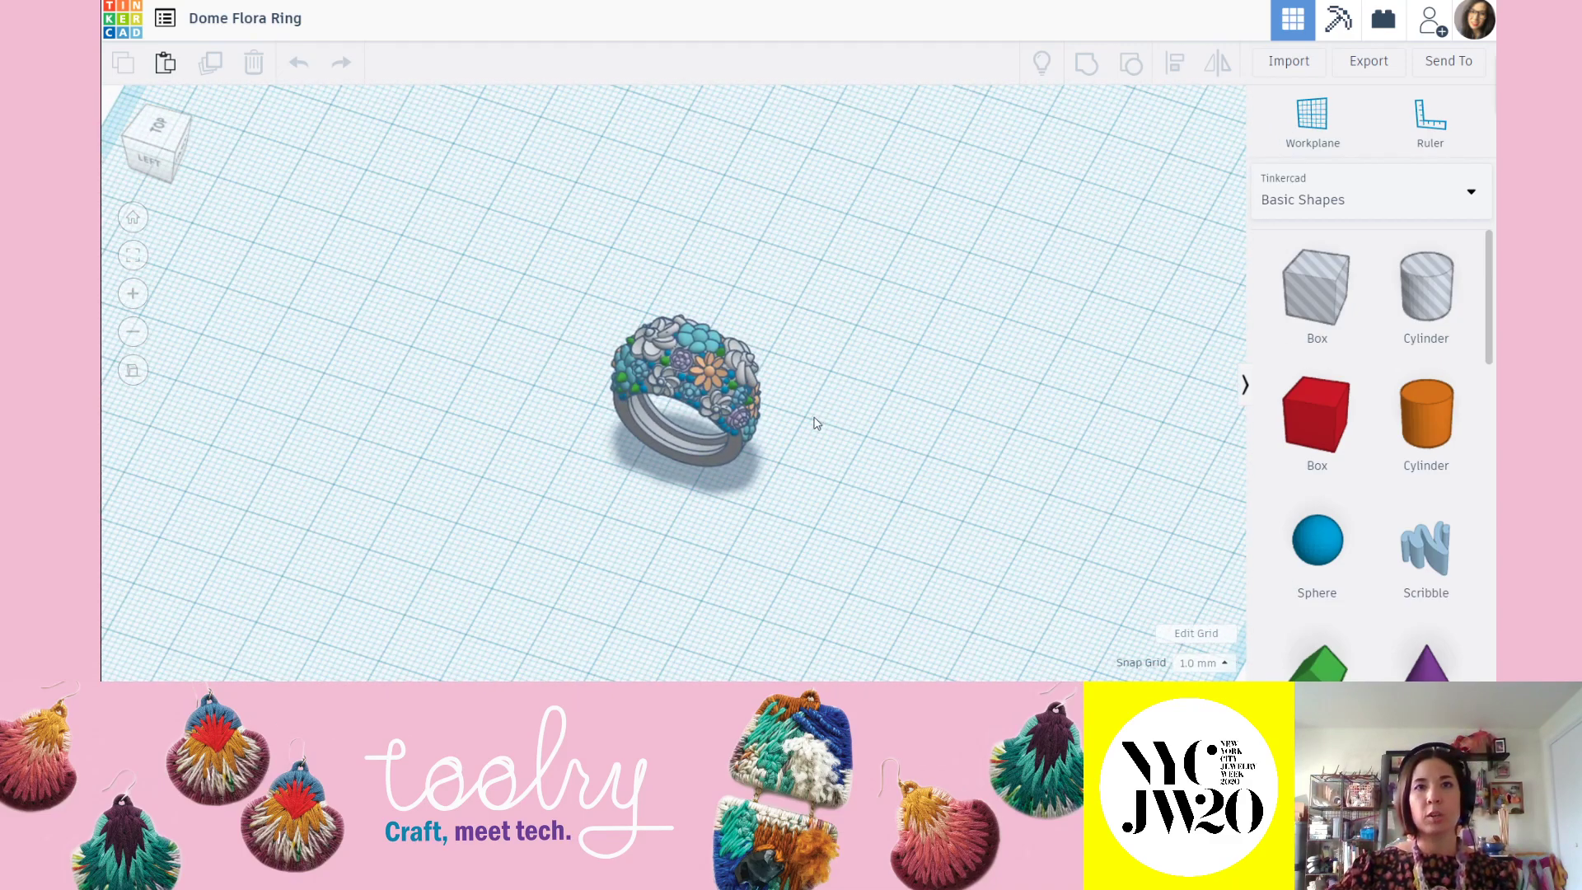
{"action": "right_click_drag", "start_coordinate": [816, 480], "coordinate": [843, 453]}
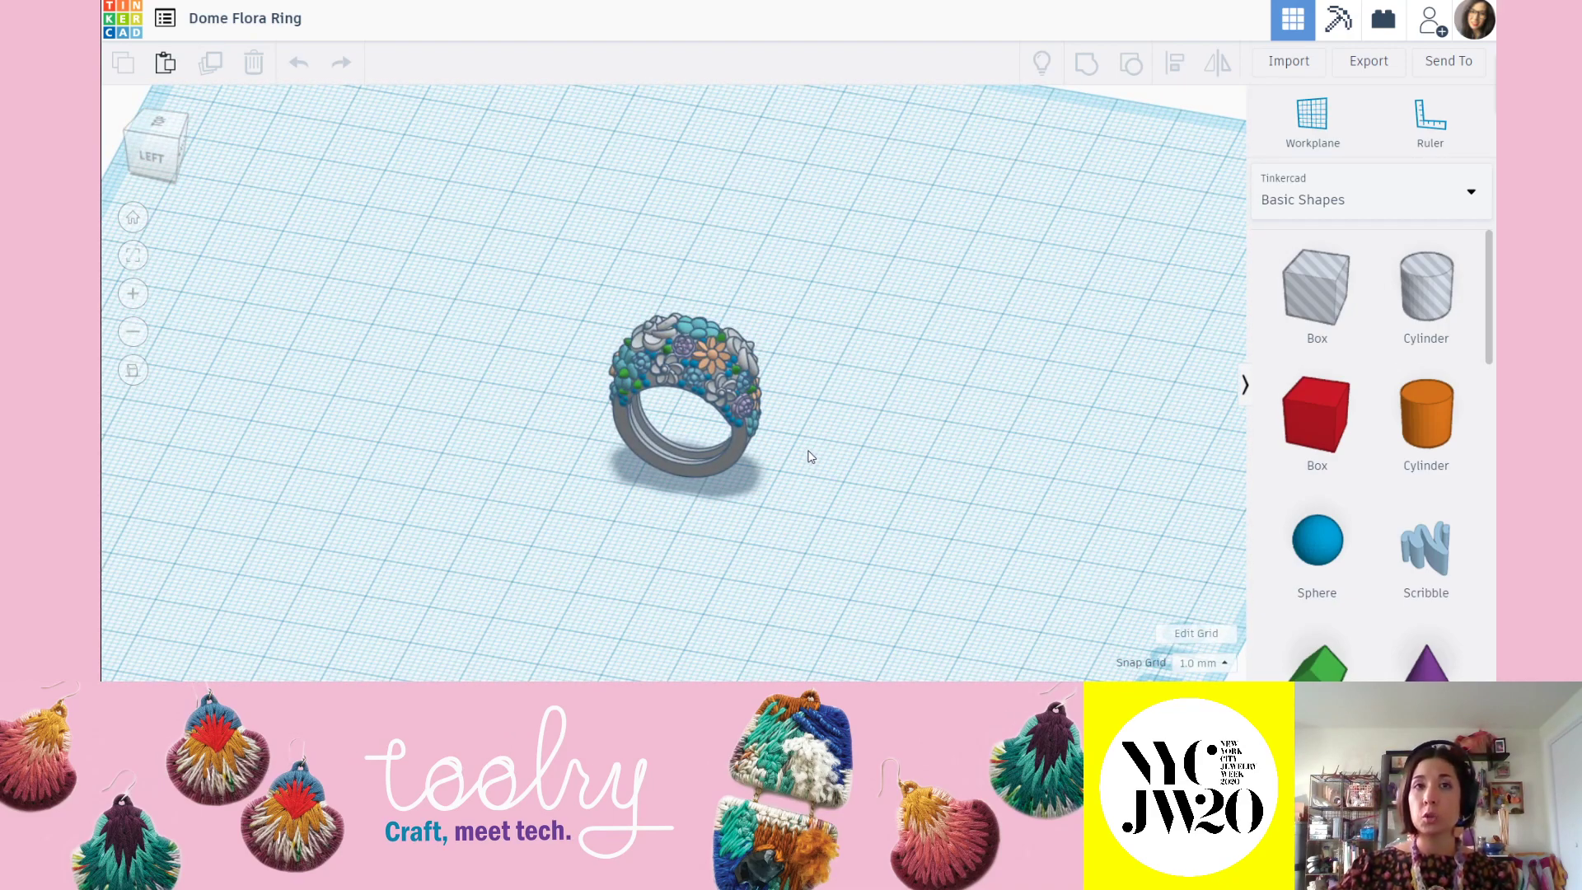
{"action": "mouse_move", "coordinate": [821, 482]}
{"action": "right_mouse_down"}
{"action": "mouse_move", "coordinate": [496, 415]}
{"action": "mouse_move", "coordinate": [710, 434]}
{"action": "mouse_move", "coordinate": [812, 462]}
{"action": "mouse_move", "coordinate": [821, 517]}
{"action": "mouse_move", "coordinate": [740, 408]}
{"action": "mouse_move", "coordinate": [675, 482]}
{"action": "mouse_move", "coordinate": [687, 491]}
{"action": "mouse_move", "coordinate": [794, 423]}
{"action": "mouse_move", "coordinate": [851, 462]}
{"action": "mouse_move", "coordinate": [826, 453]}
{"action": "mouse_move", "coordinate": [907, 451]}
{"action": "mouse_move", "coordinate": [823, 466]}
{"action": "right_mouse_up"}
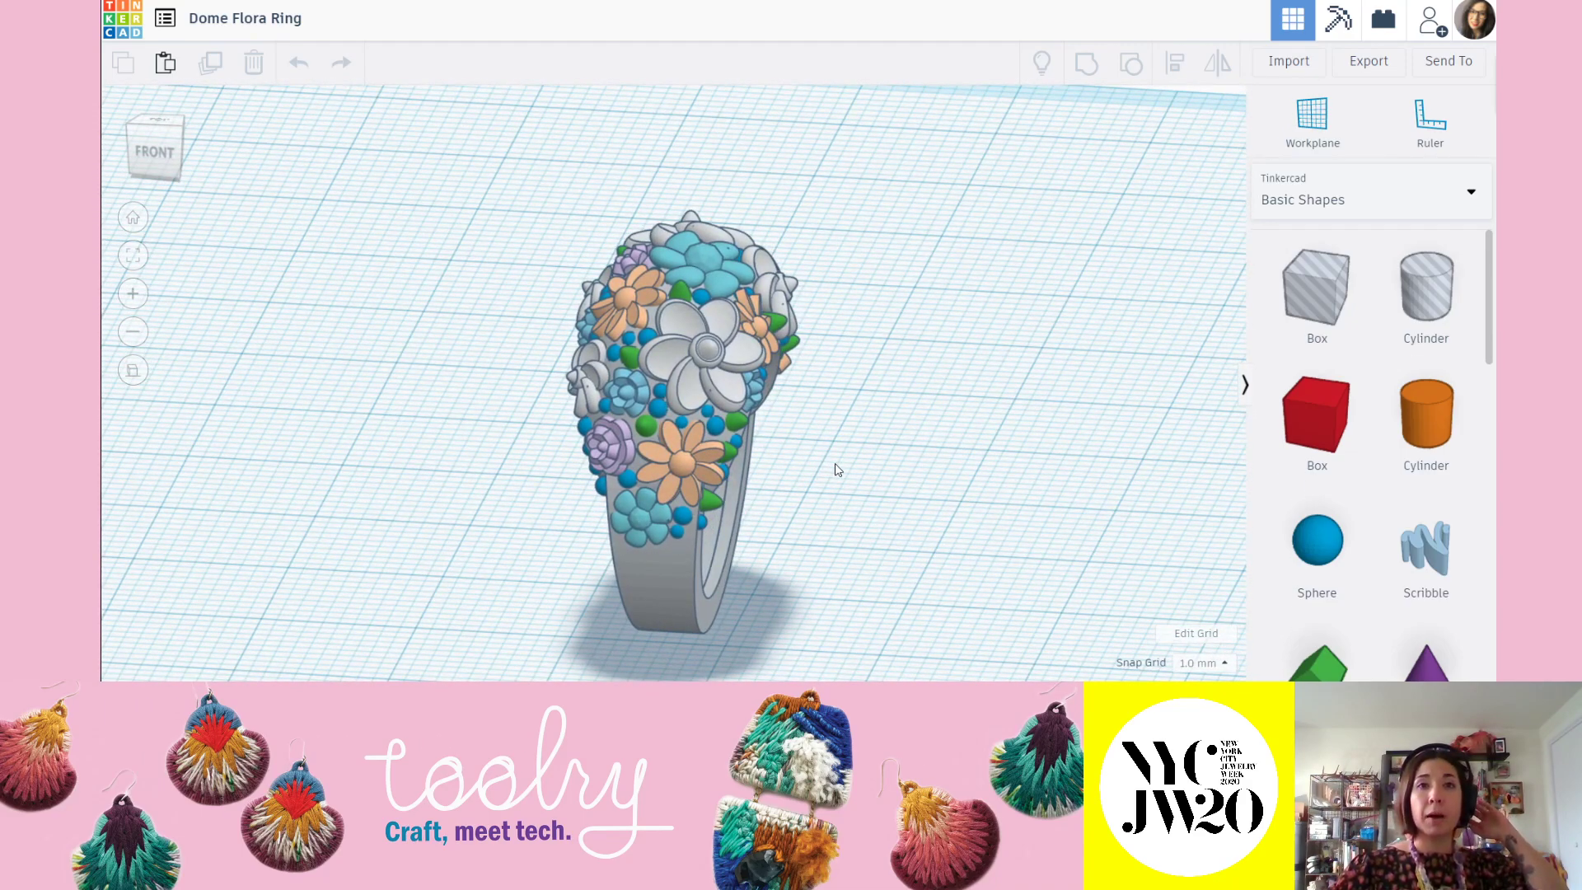
{"action": "right_click_drag", "start_coordinate": [422, 460], "coordinate": [795, 371]}
{"action": "scroll", "coordinate": [968, 470], "scroll_direction": "down", "scroll_amount": 2}
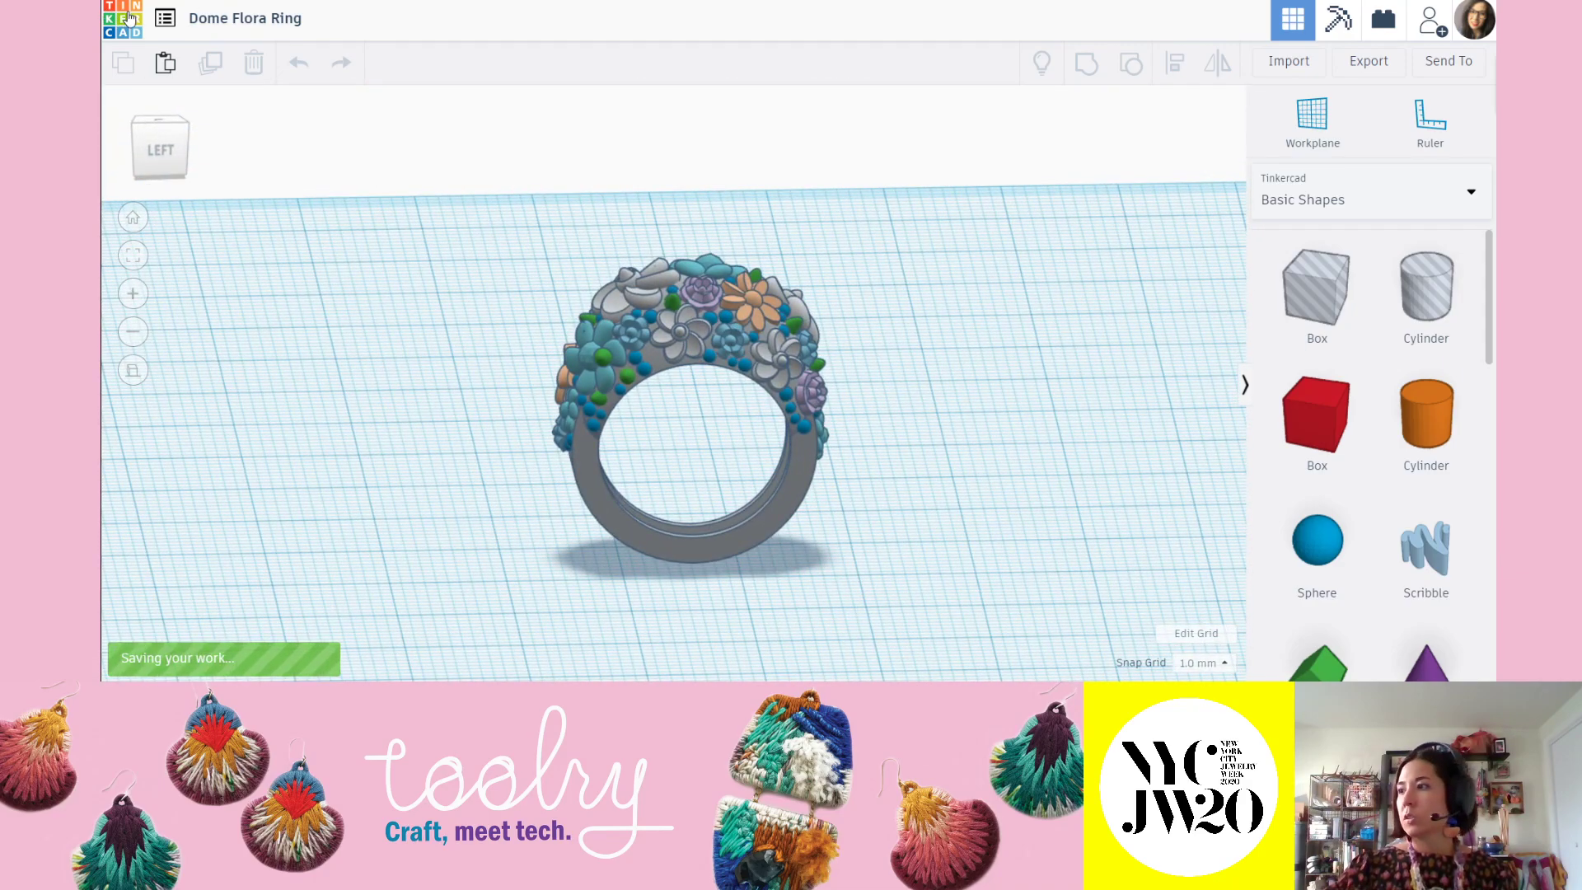
Return to the list of designs and open the Floral Ring design for editing.
{"action": "left_click", "coordinate": [128, 16]}
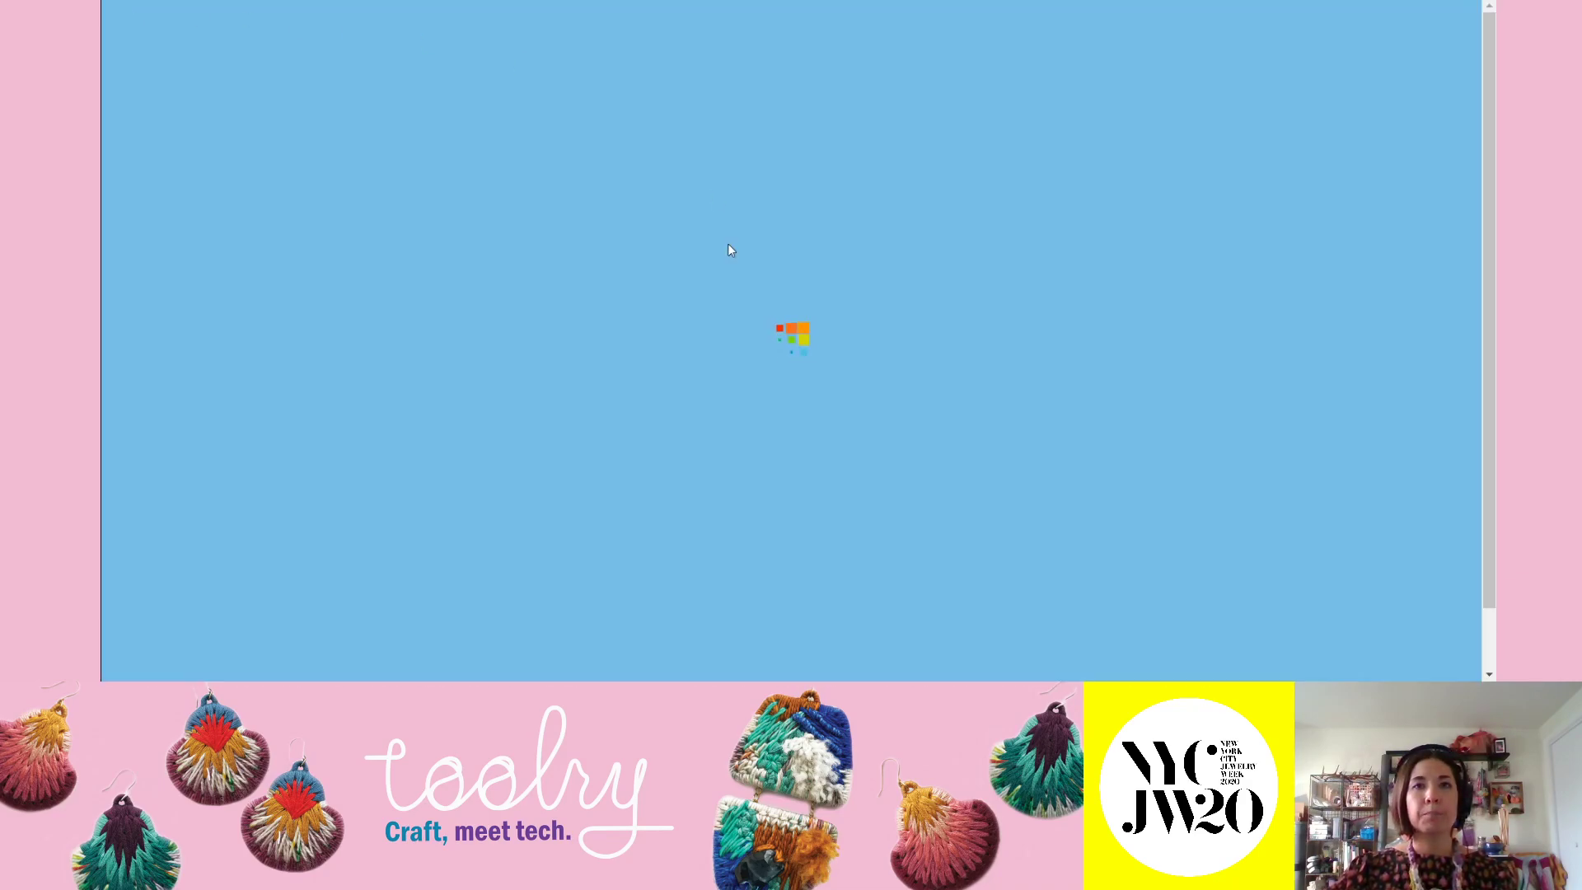
{"action": "scroll", "coordinate": [1032, 366], "scroll_direction": "down", "scroll_amount": 2}
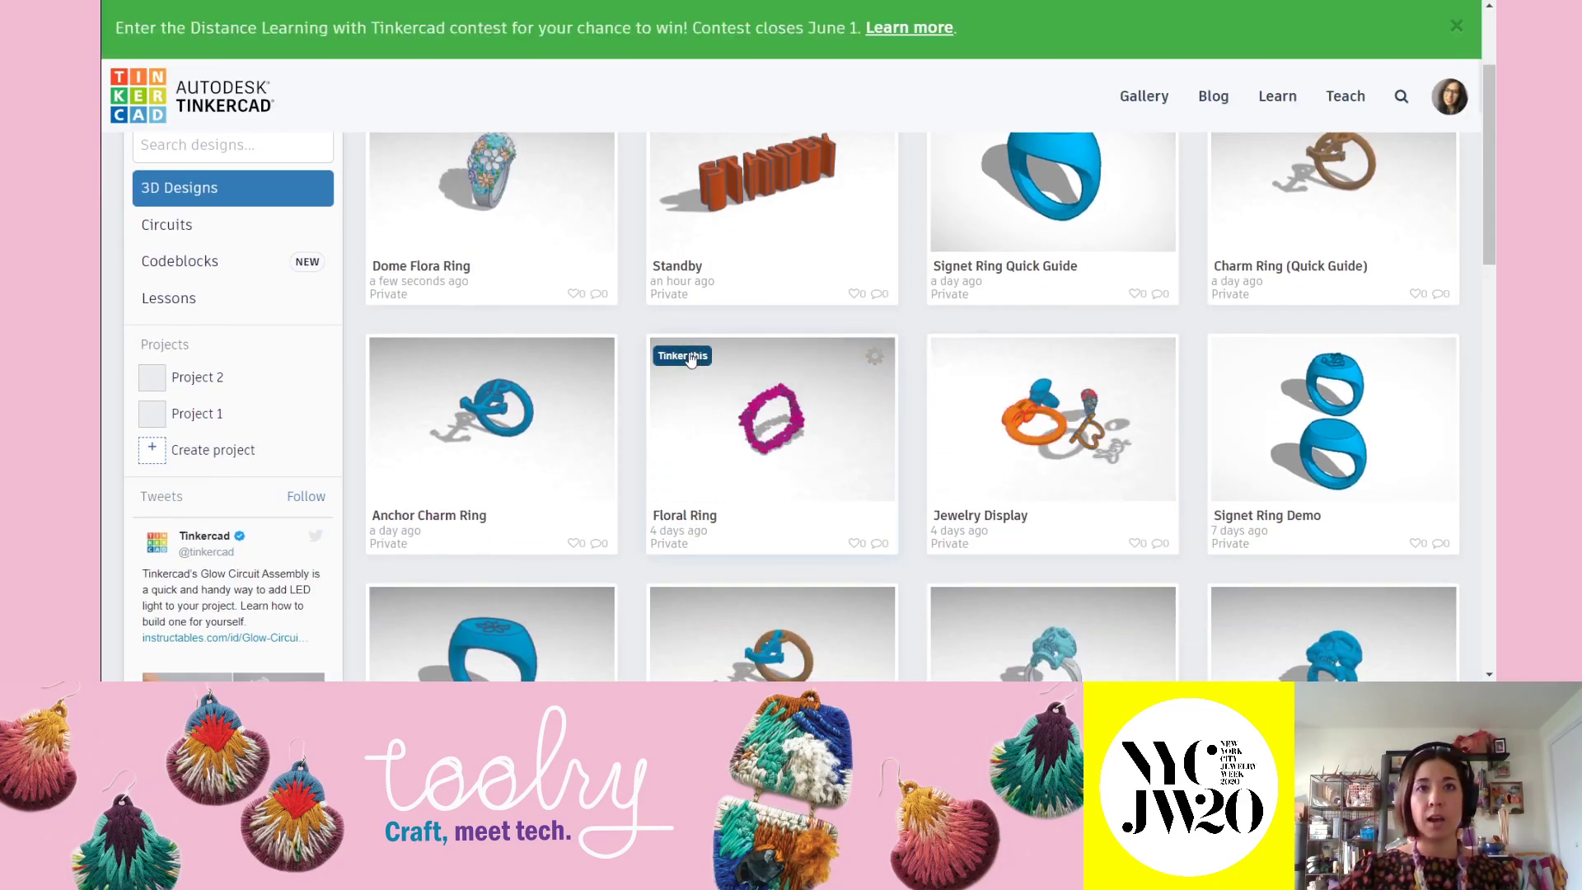
{"action": "left_click", "coordinate": [691, 358]}
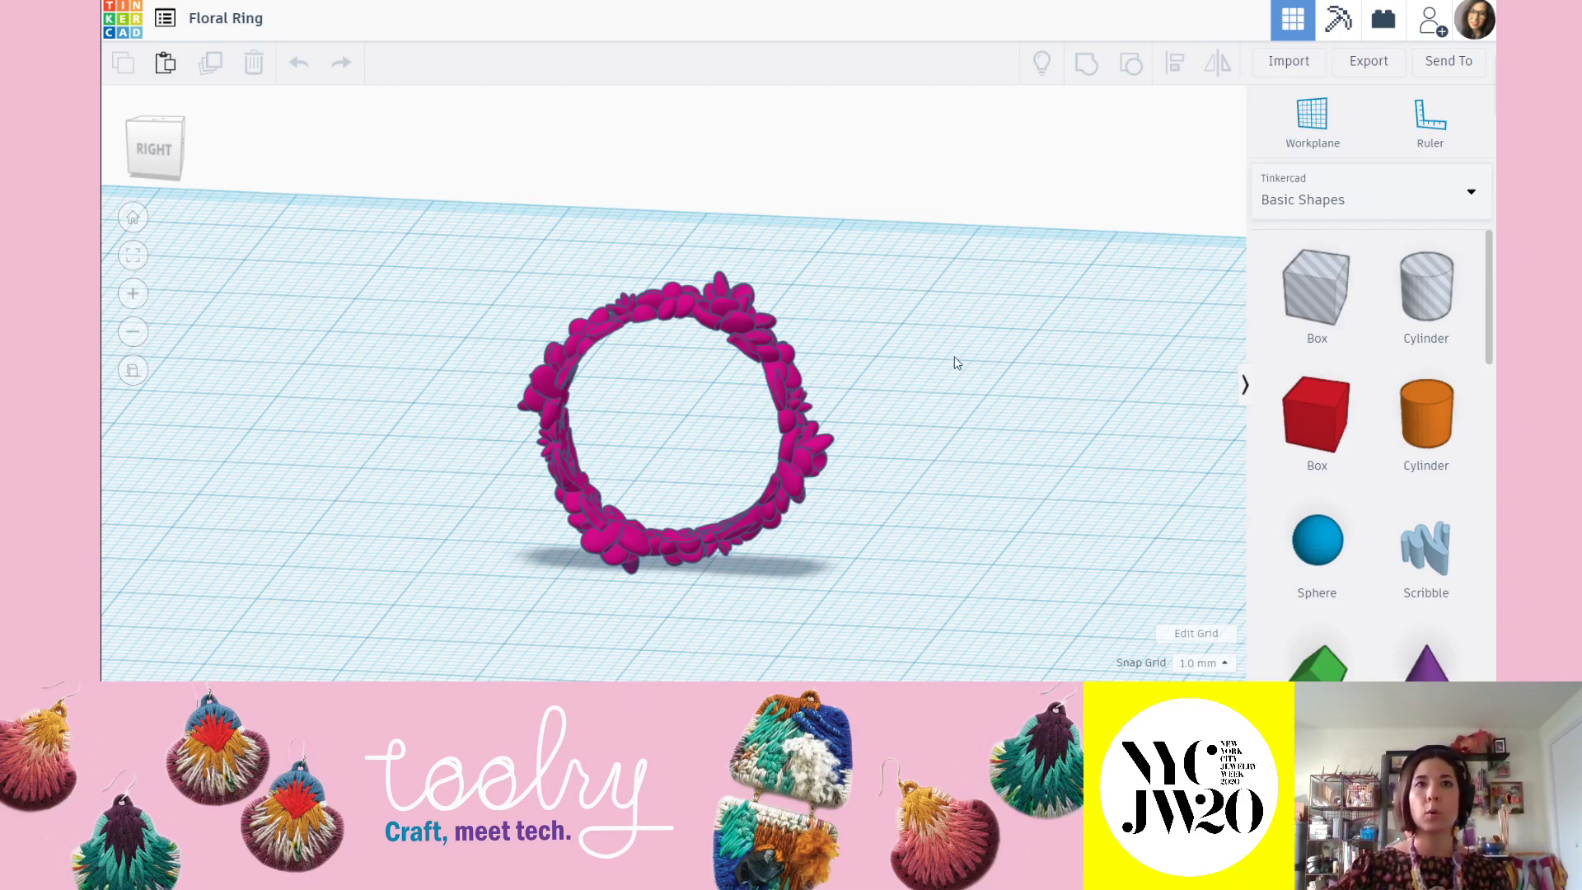
Examine the Floral Ring's open band of connected flowers from several angles, both up close and from farther away.
{"action": "right_click_drag", "start_coordinate": [953, 342], "coordinate": [1310, 289]}
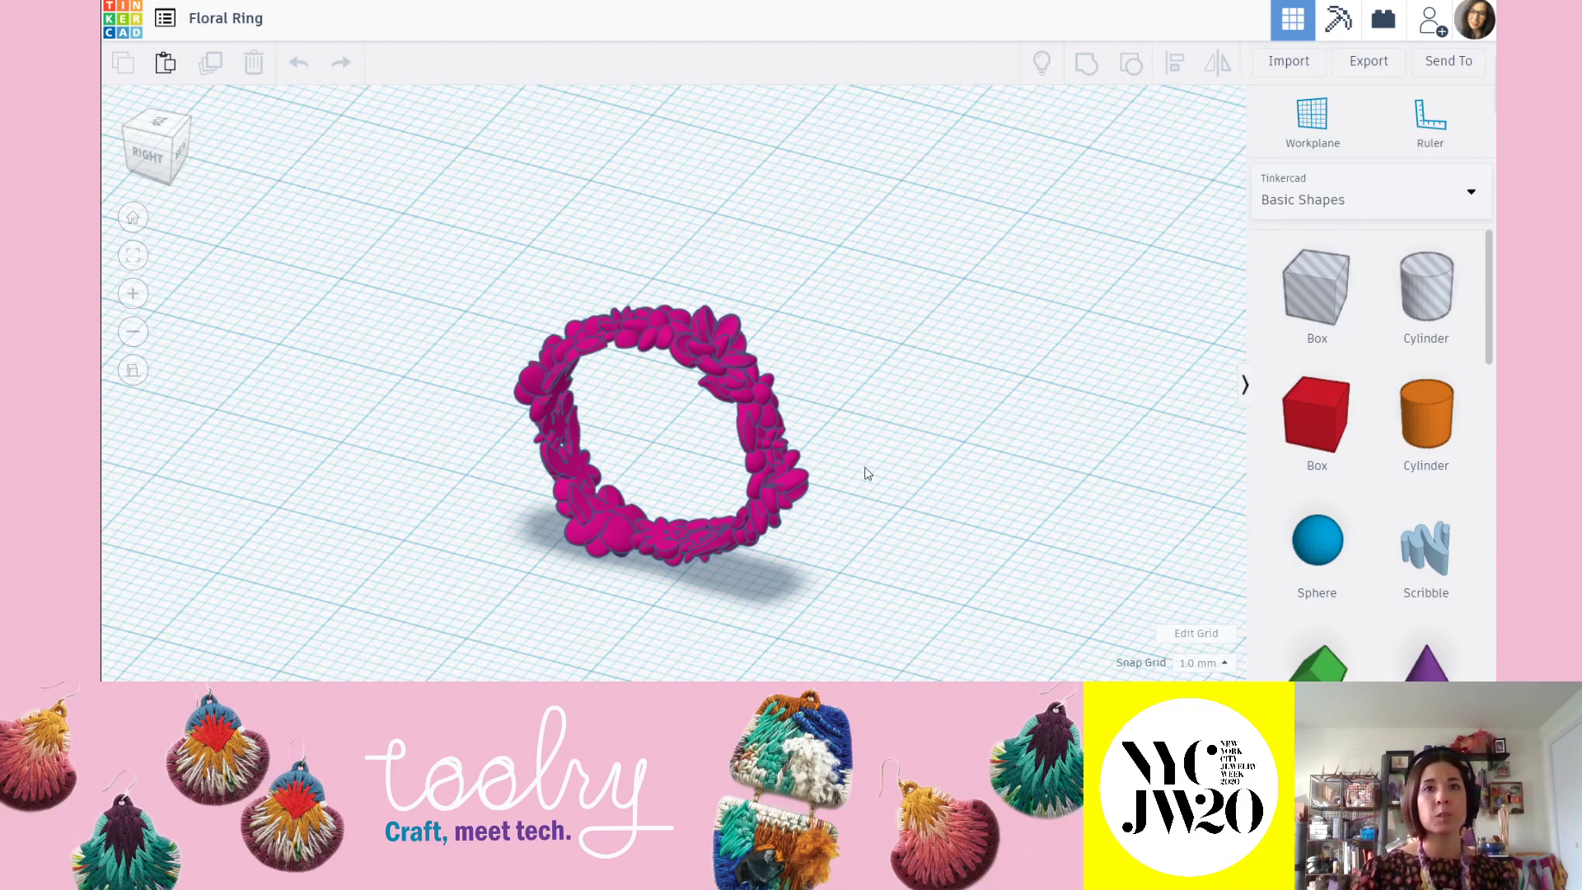
{"action": "scroll", "coordinate": [895, 366], "scroll_direction": "down", "scroll_amount": 3}
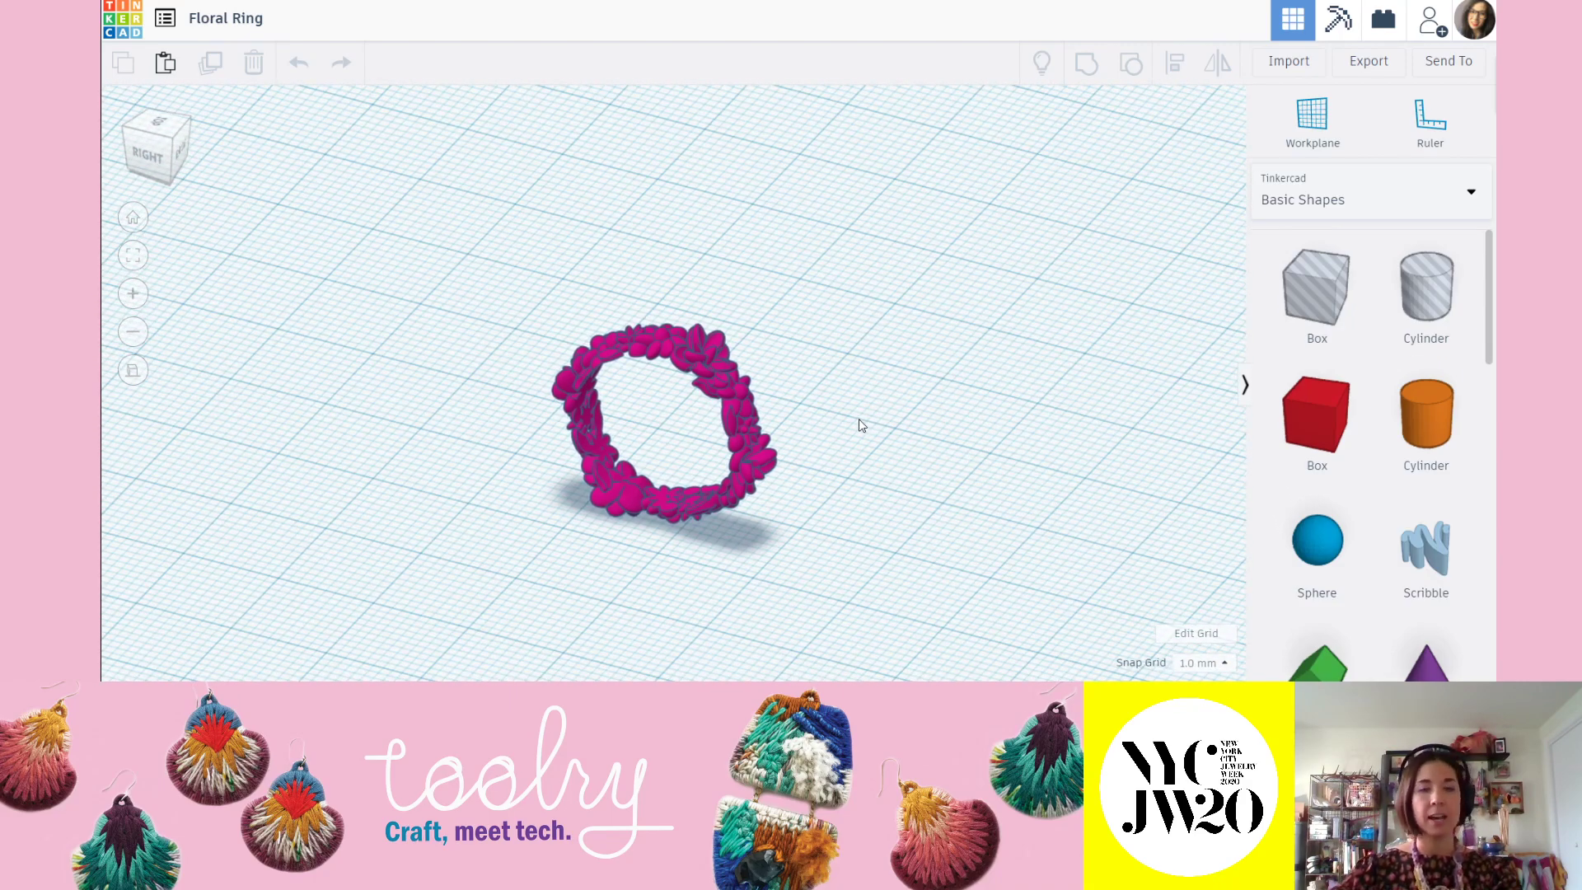
{"action": "middle_click_drag", "start_coordinate": [859, 418], "coordinate": [919, 421]}
{"action": "right_click_drag", "start_coordinate": [921, 426], "coordinate": [848, 430]}
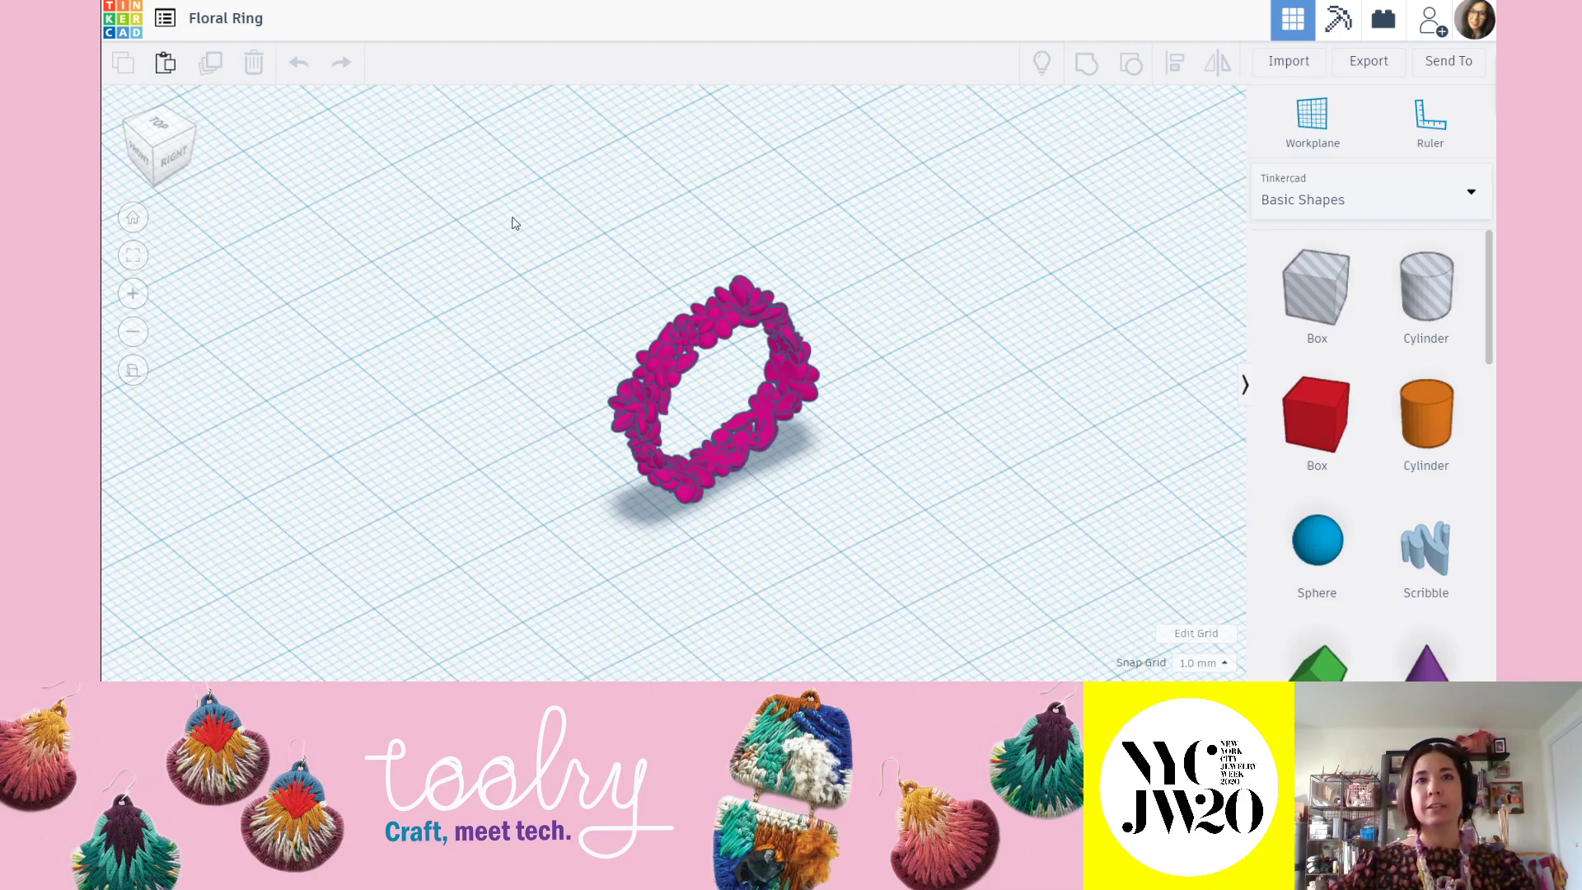
{"action": "right_click_drag", "start_coordinate": [933, 478], "coordinate": [765, 467]}
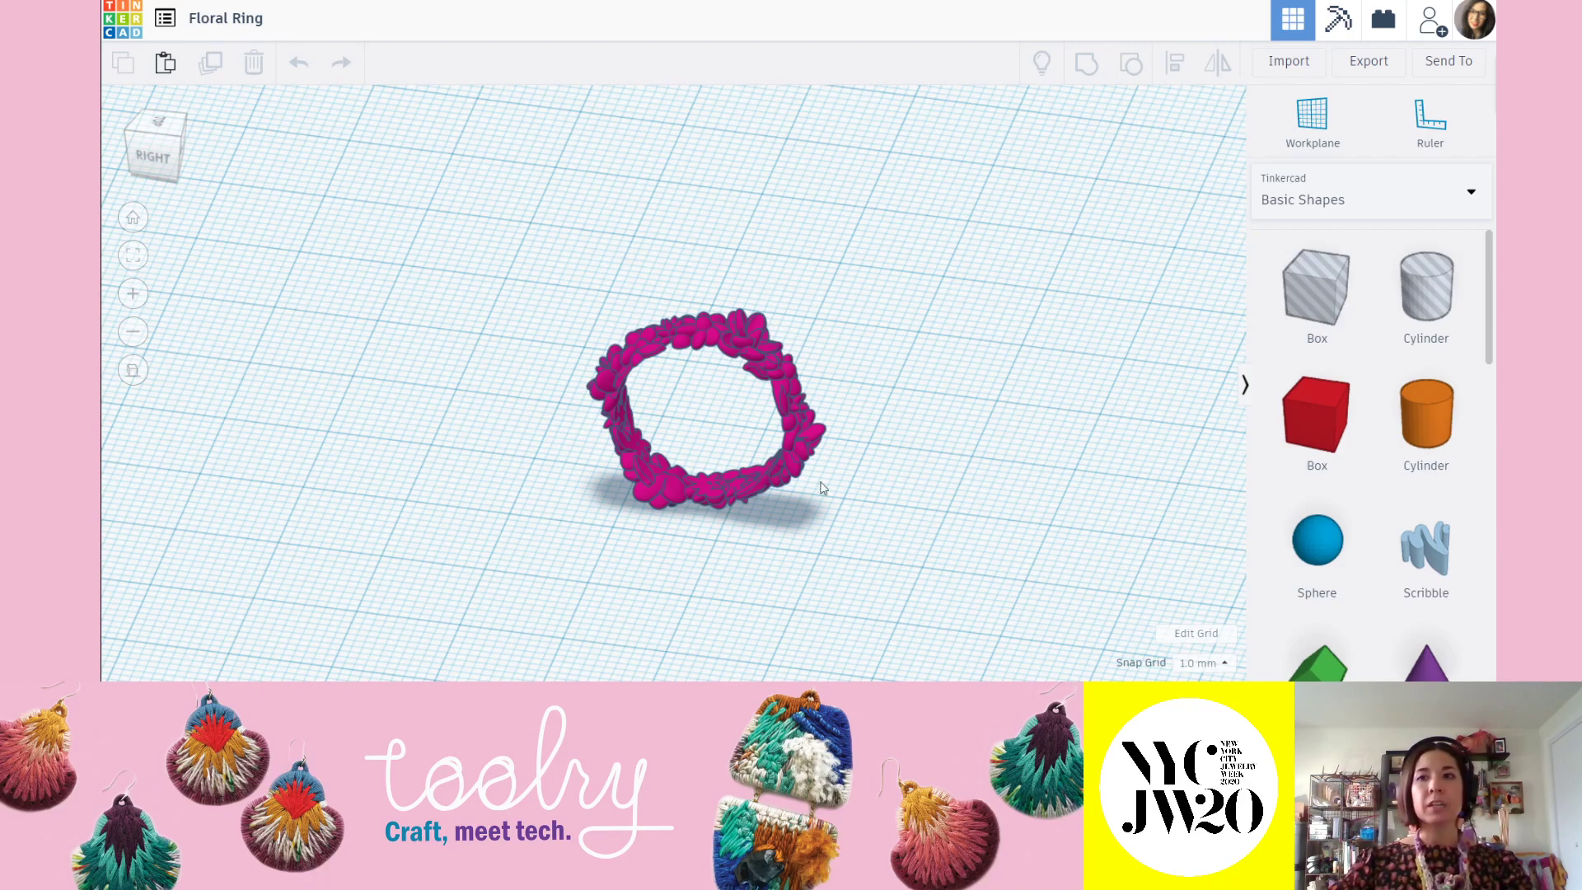
{"action": "right_click_drag", "start_coordinate": [815, 482], "coordinate": [870, 476]}
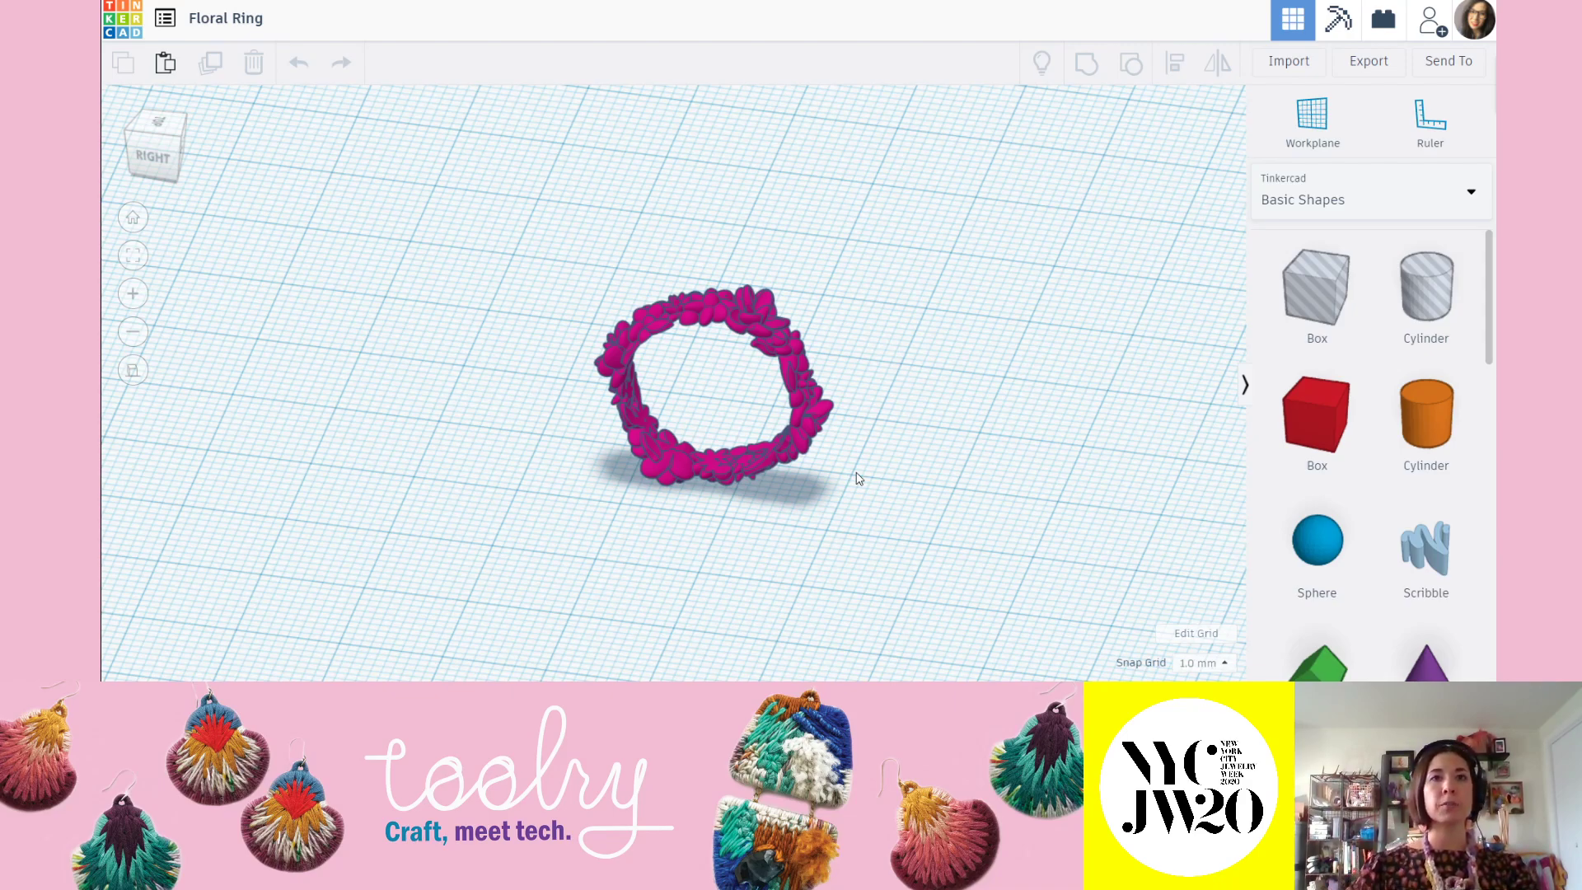
{"action": "right_click_drag", "start_coordinate": [856, 478], "coordinate": [852, 435]}
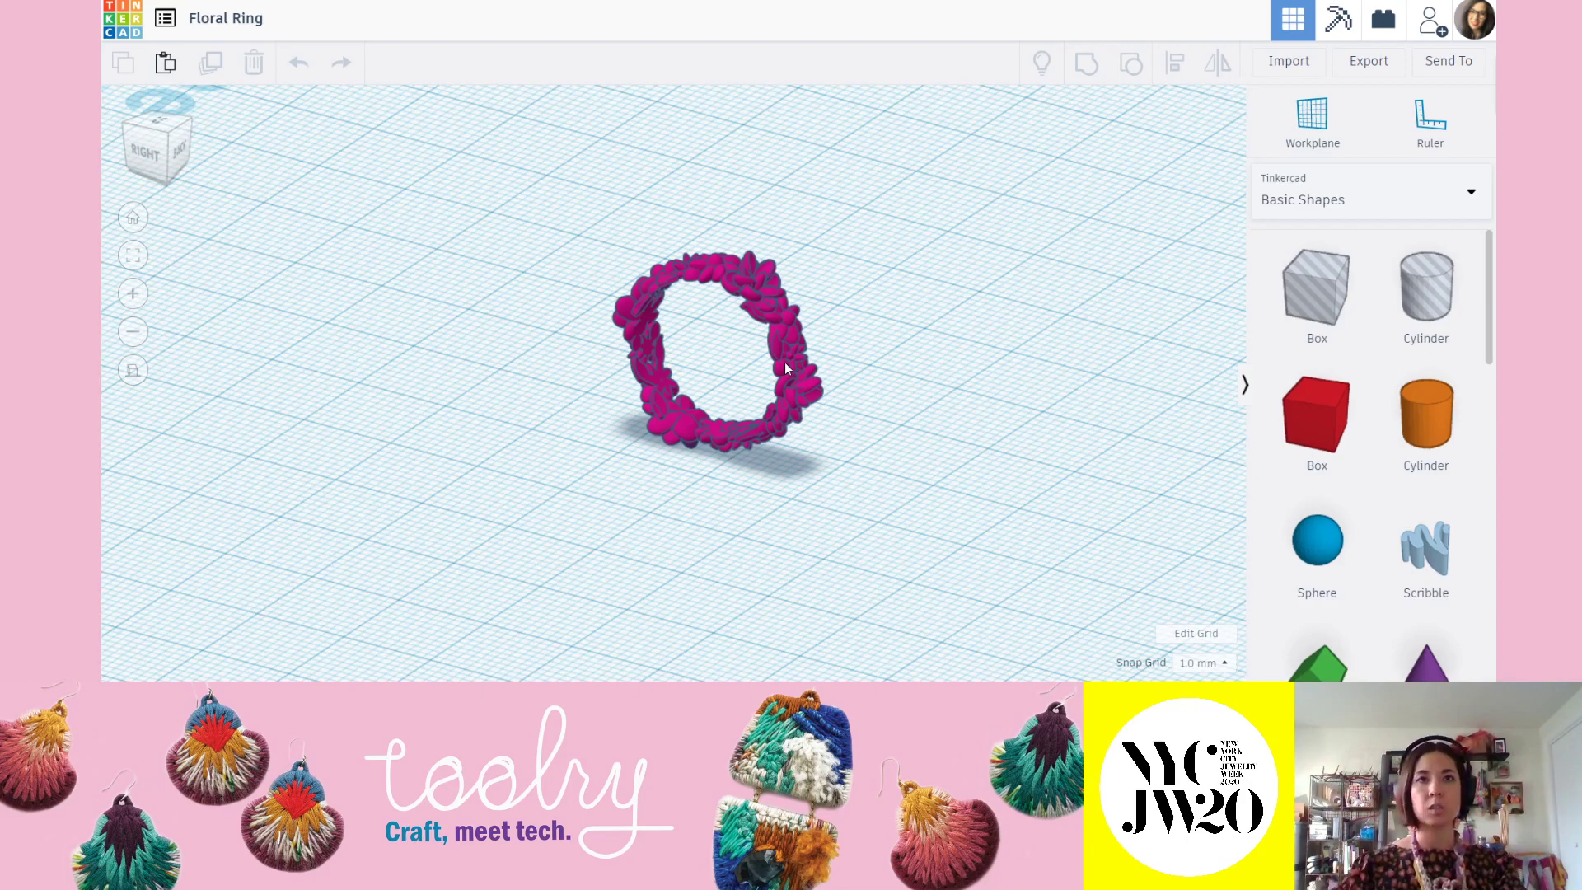
{"action": "right_click_drag", "start_coordinate": [893, 431], "coordinate": [724, 290]}
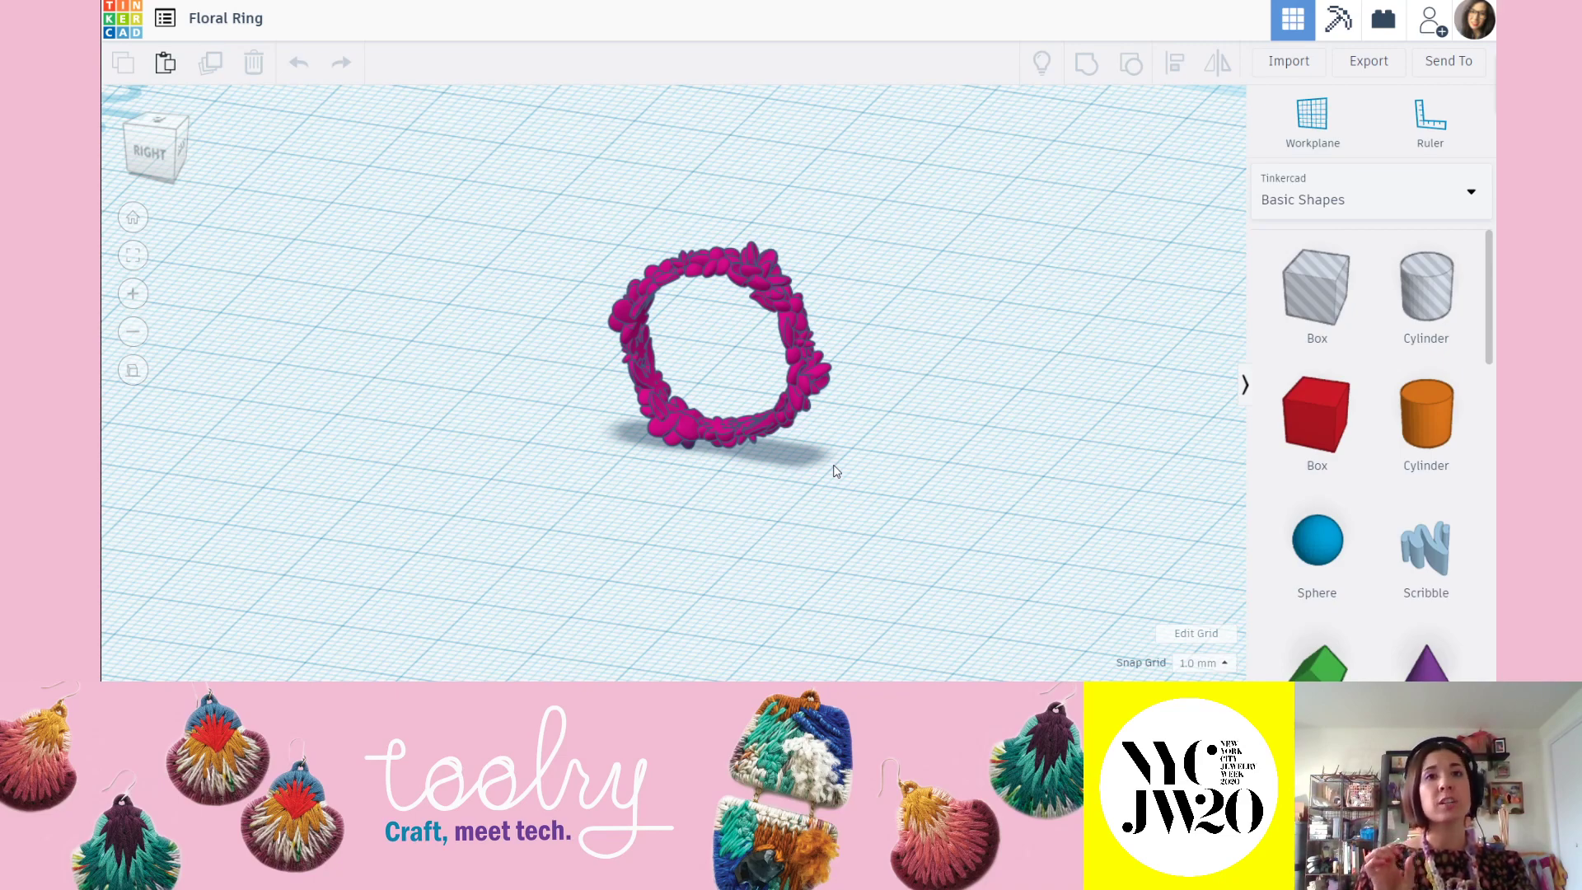
{"action": "right_click_drag", "start_coordinate": [883, 250], "coordinate": [819, 362]}
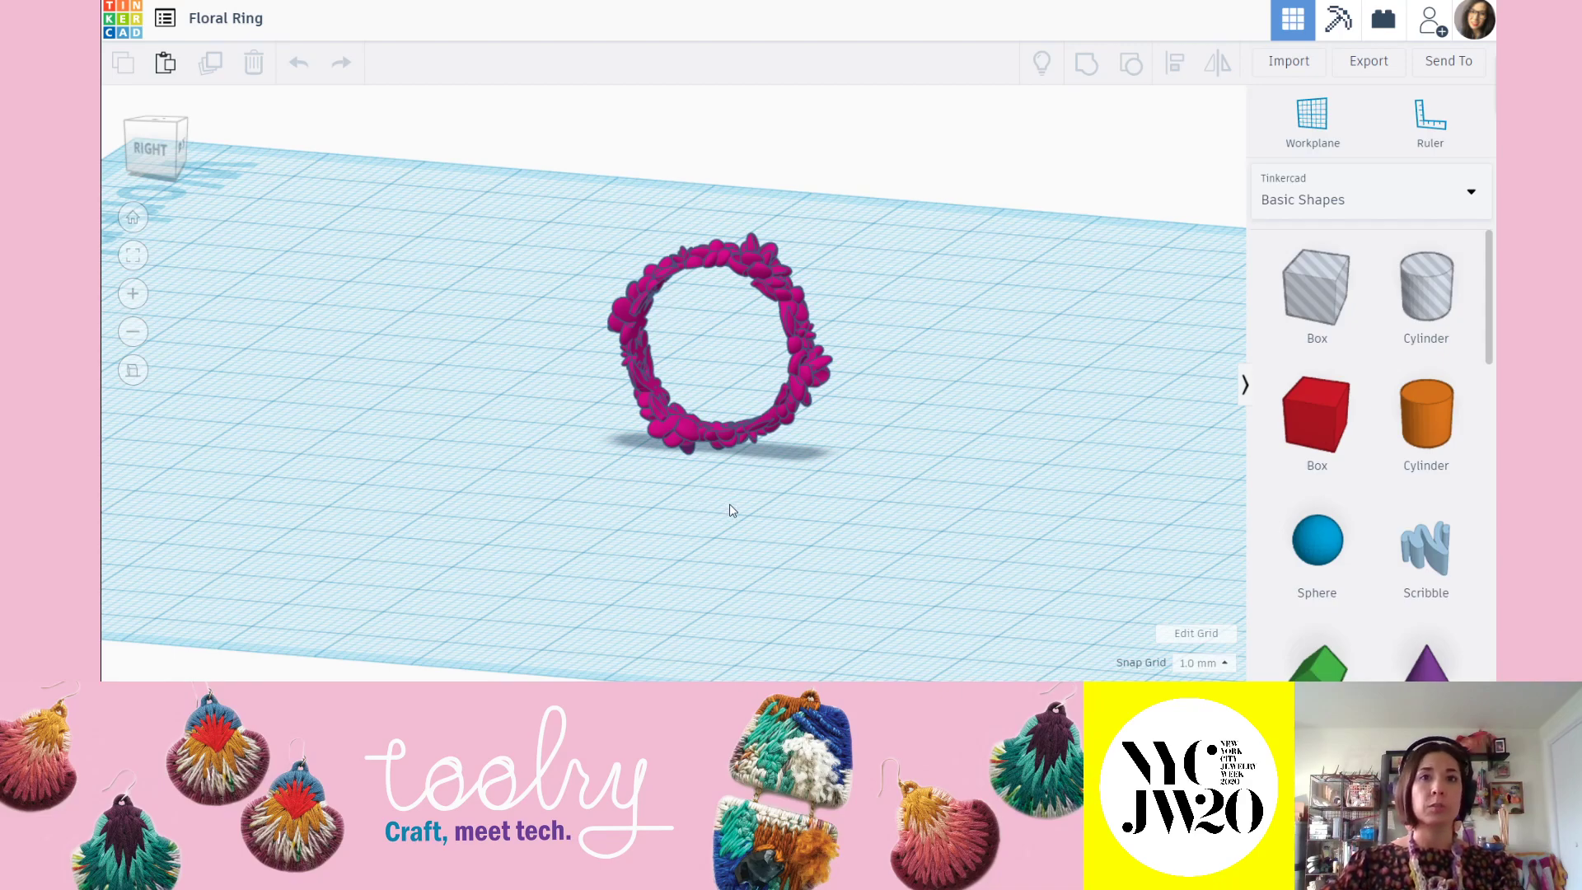
{"action": "right_click_drag", "start_coordinate": [715, 493], "coordinate": [788, 329]}
{"action": "scroll", "coordinate": [712, 267], "scroll_direction": "up", "scroll_amount": 3}
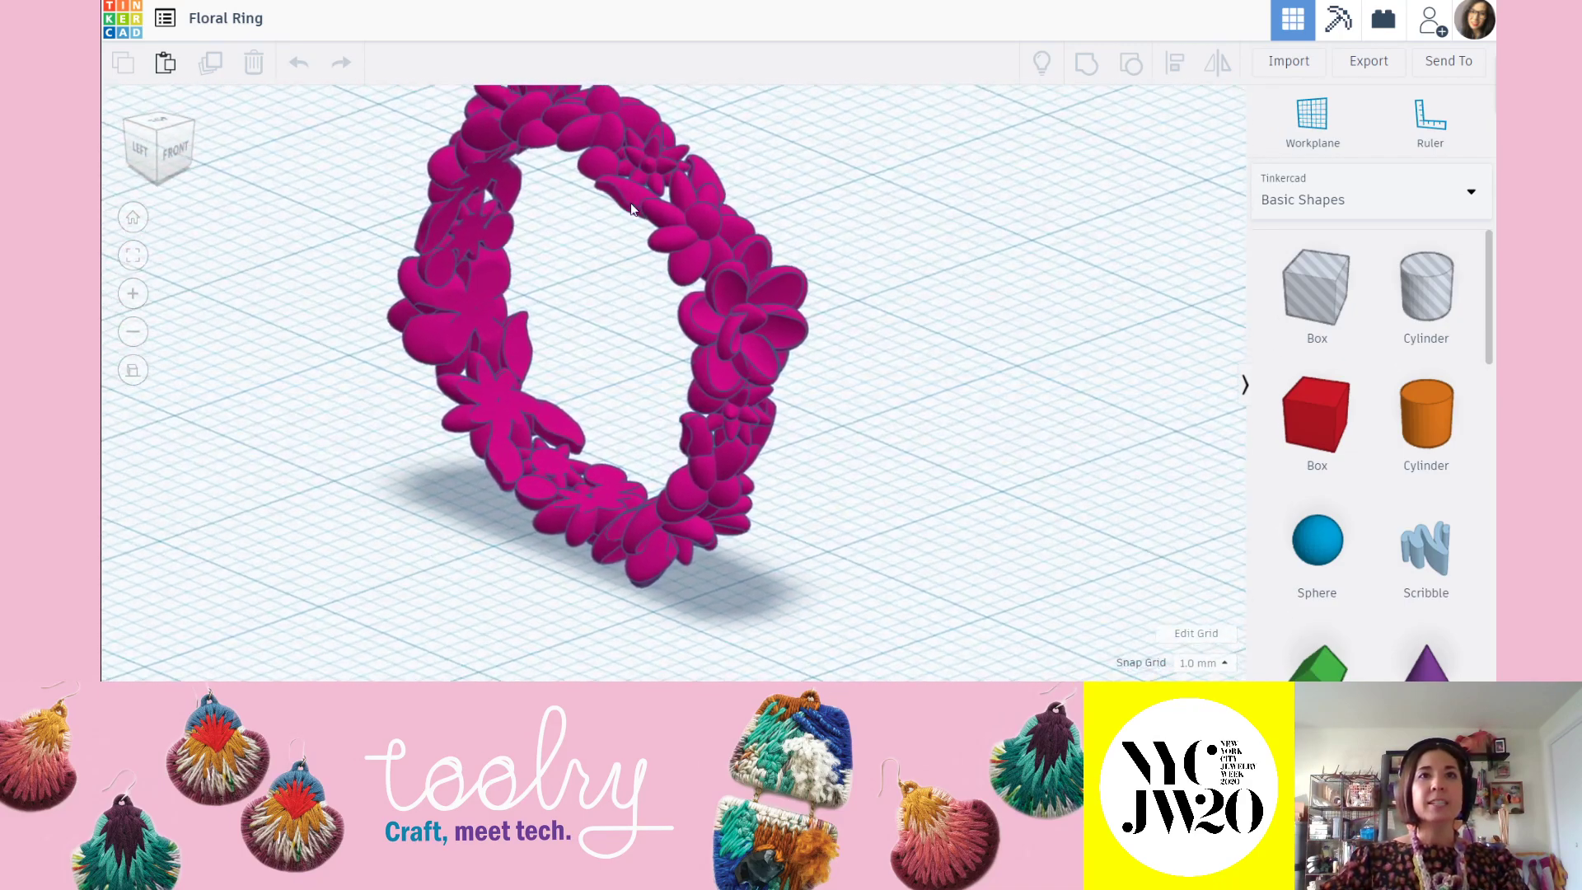
{"action": "scroll", "coordinate": [709, 265], "scroll_direction": "down", "scroll_amount": 5}
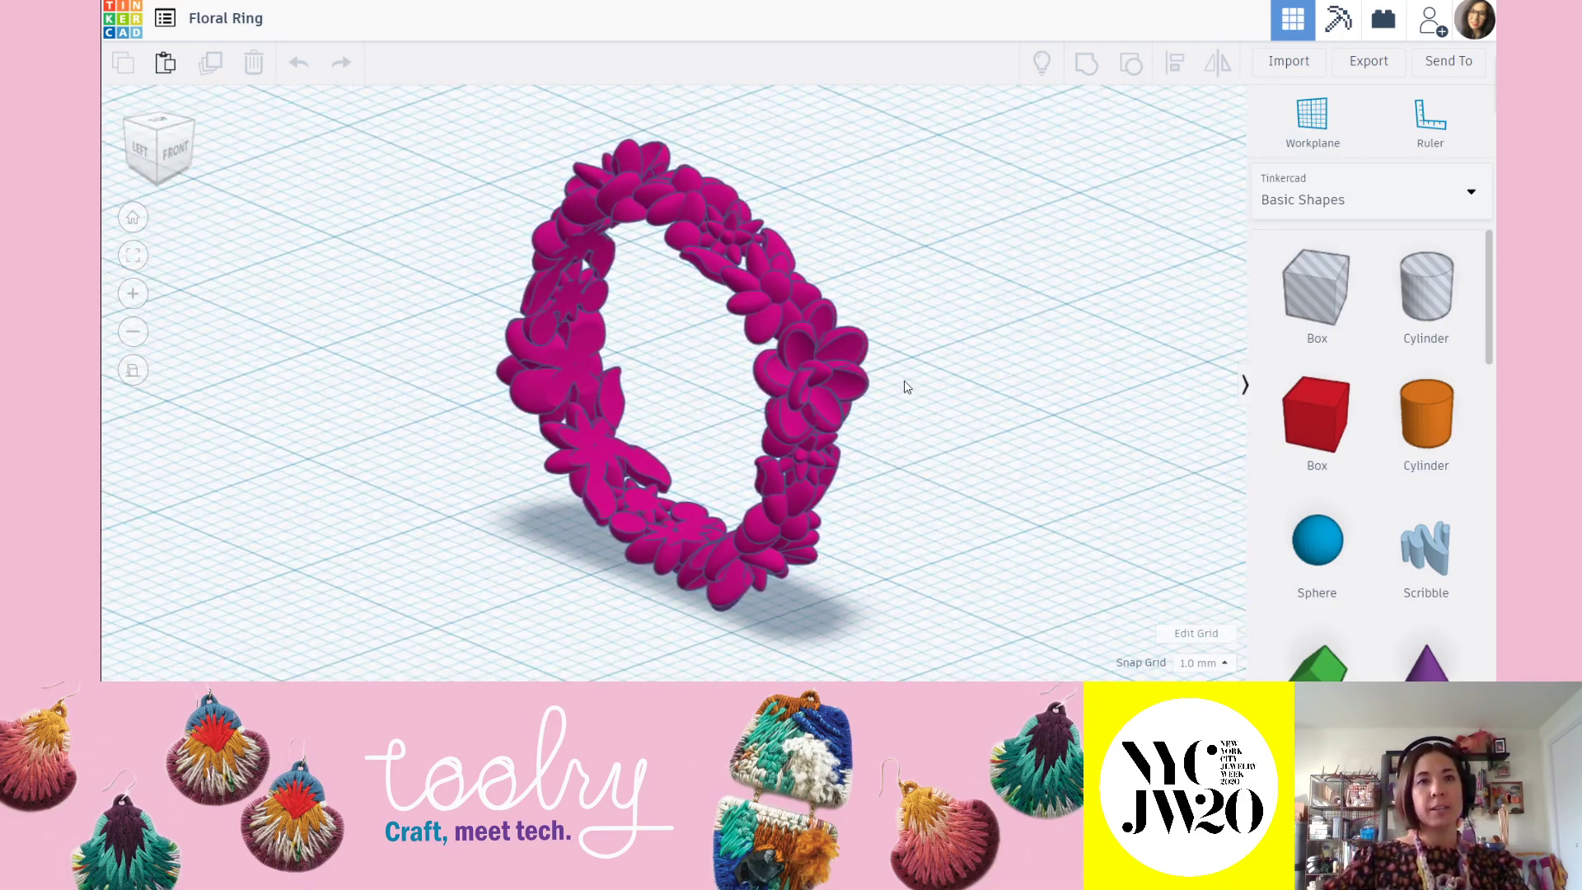
{"action": "scroll", "coordinate": [907, 388], "scroll_direction": "down", "scroll_amount": 3}
{"action": "right_click_drag", "start_coordinate": [904, 382], "coordinate": [857, 443]}
{"action": "right_click_drag", "start_coordinate": [904, 435], "coordinate": [547, 205]}
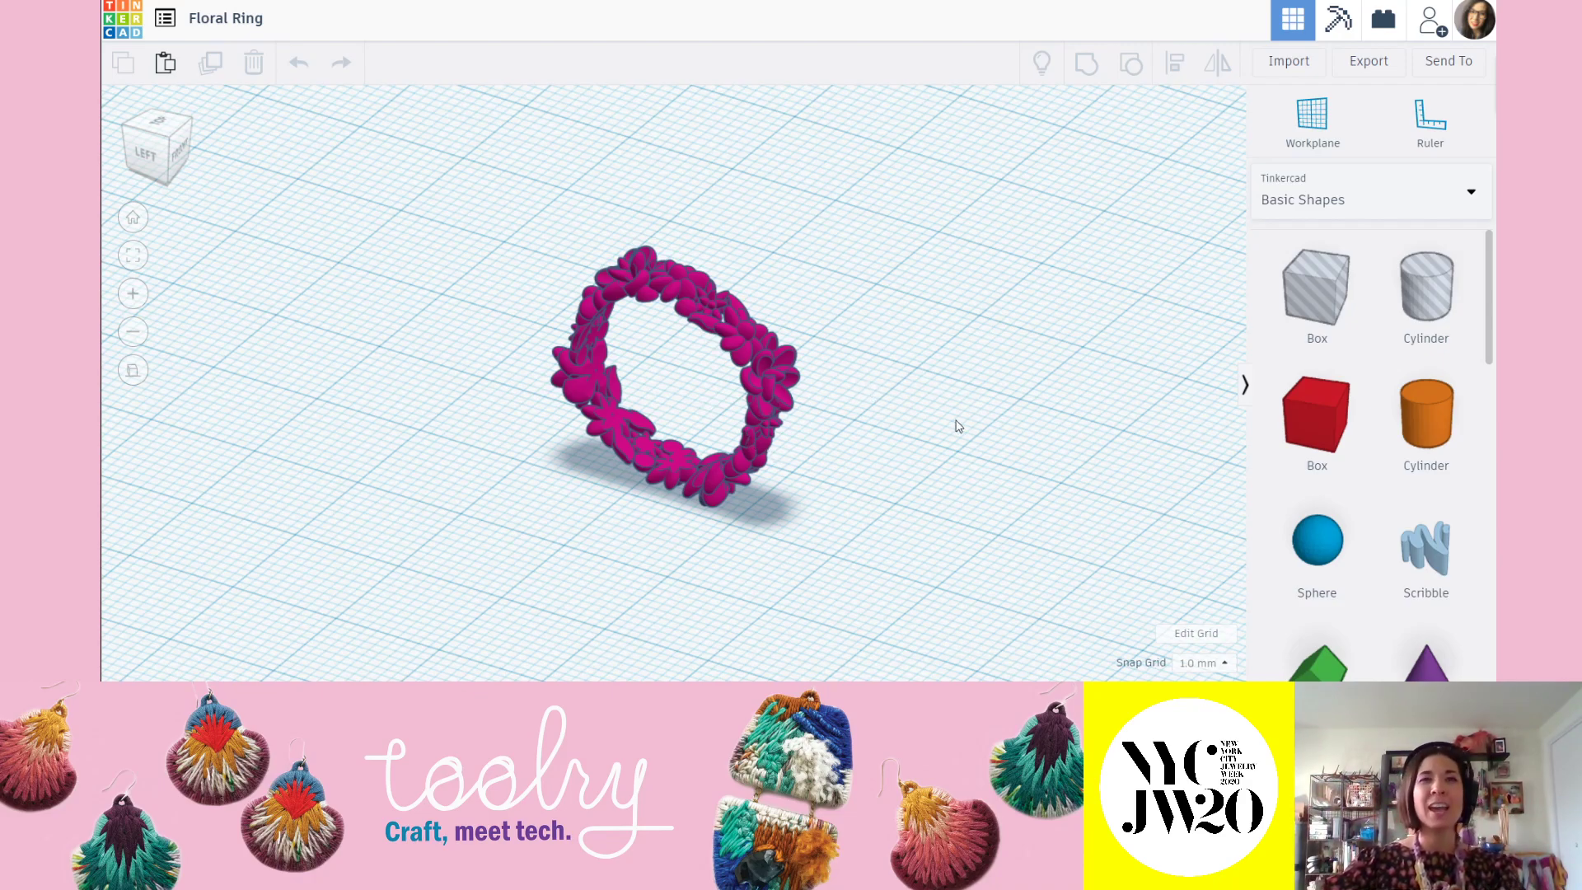
{"action": "scroll", "coordinate": [688, 280], "scroll_direction": "up", "scroll_amount": 3}
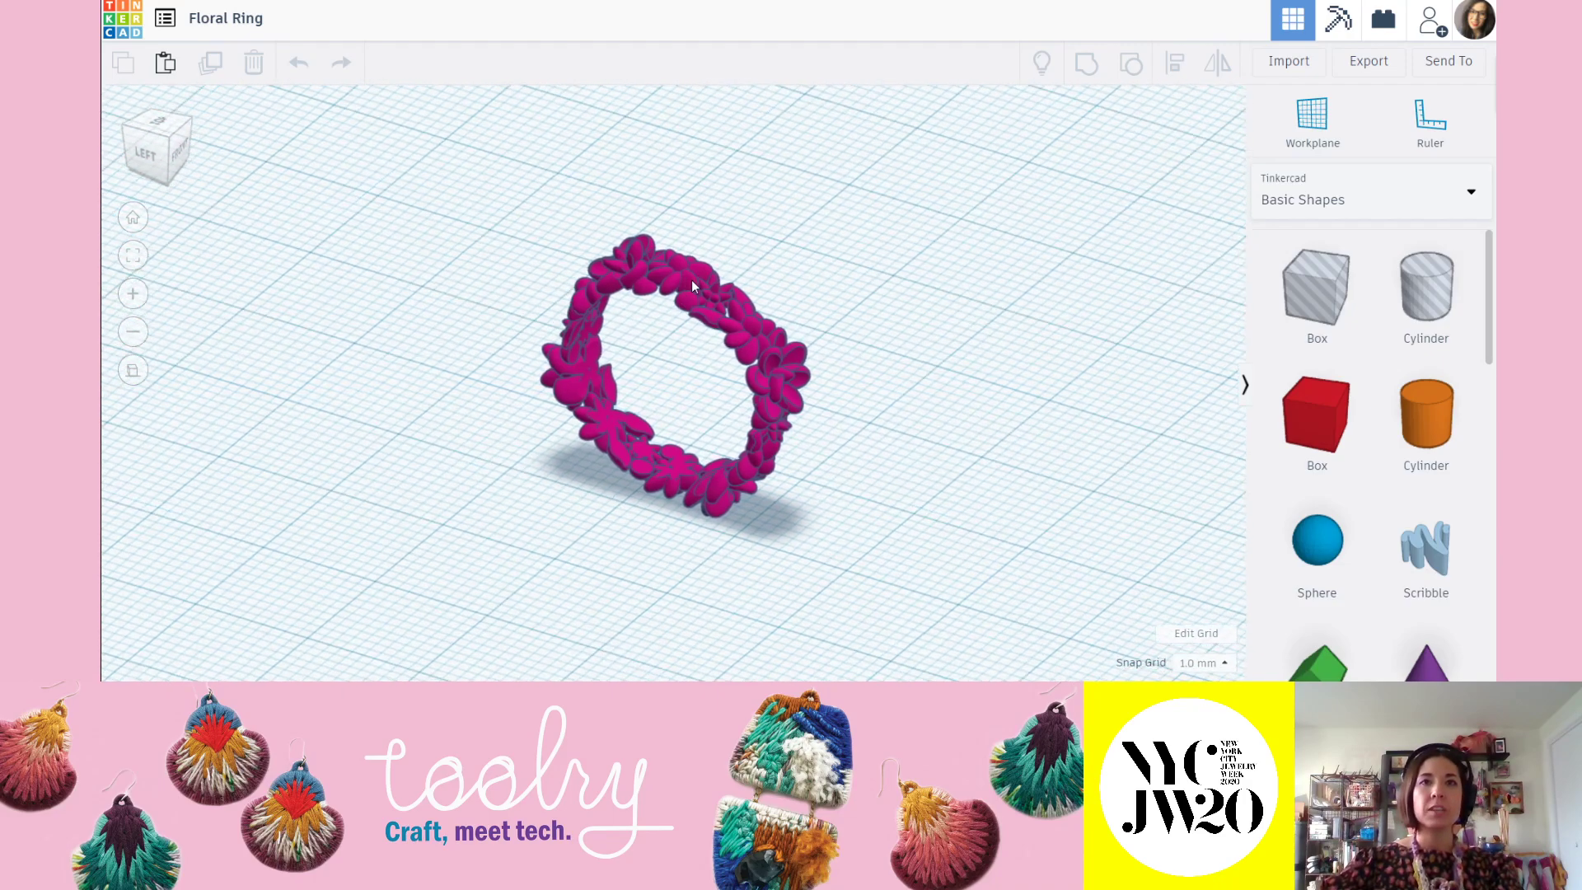
{"action": "right_click_drag", "start_coordinate": [711, 235], "coordinate": [738, 448]}
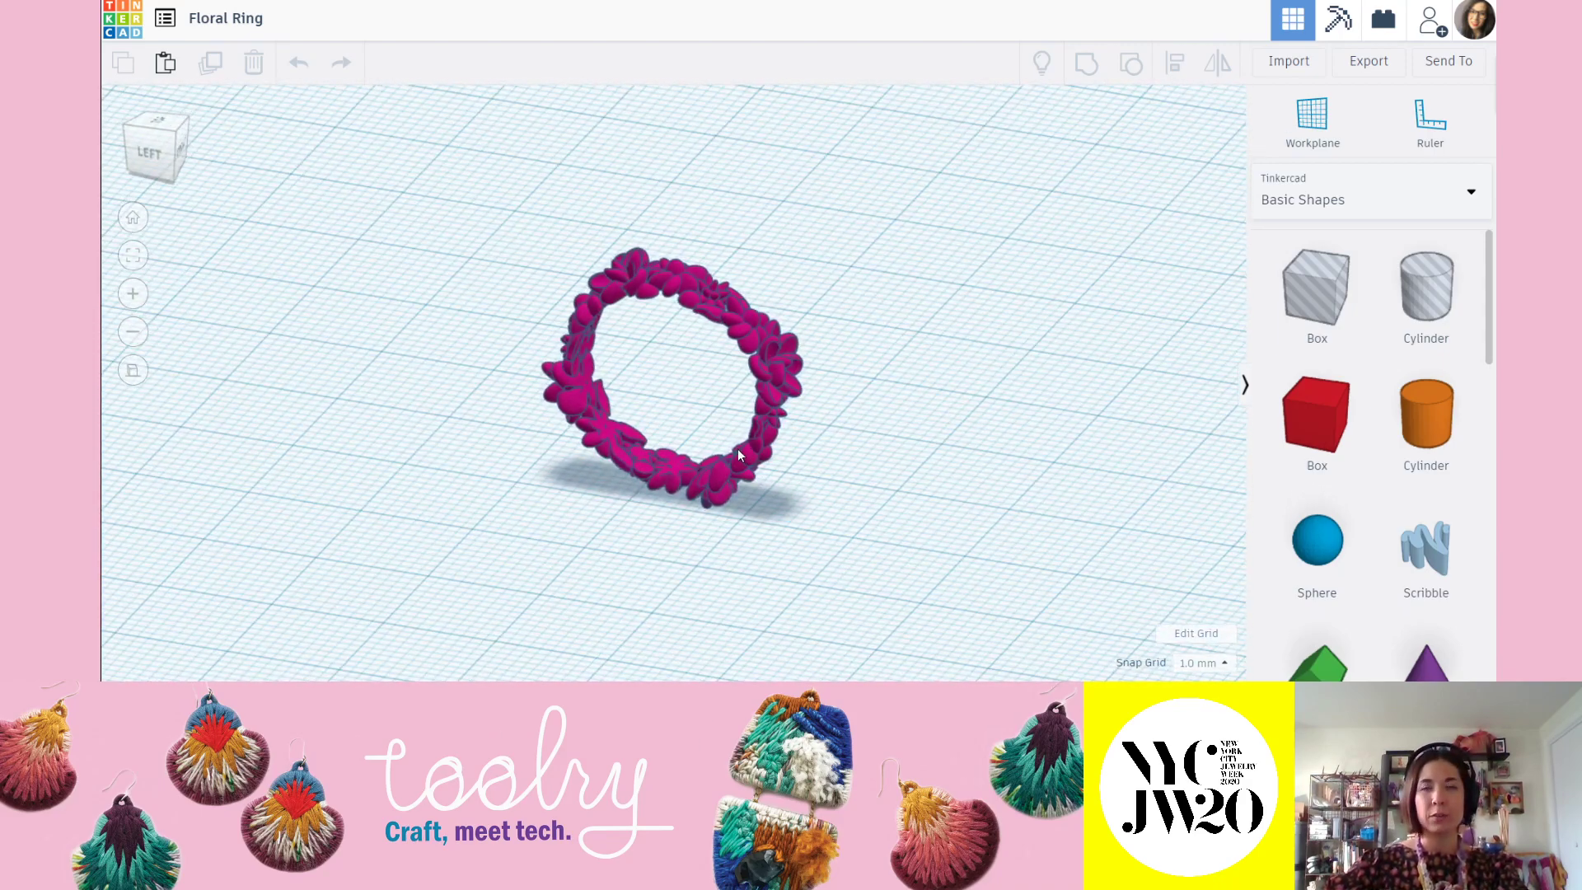
Create a new 3D design and name it Floral Ring.
{"action": "left_click", "coordinate": [119, 11]}
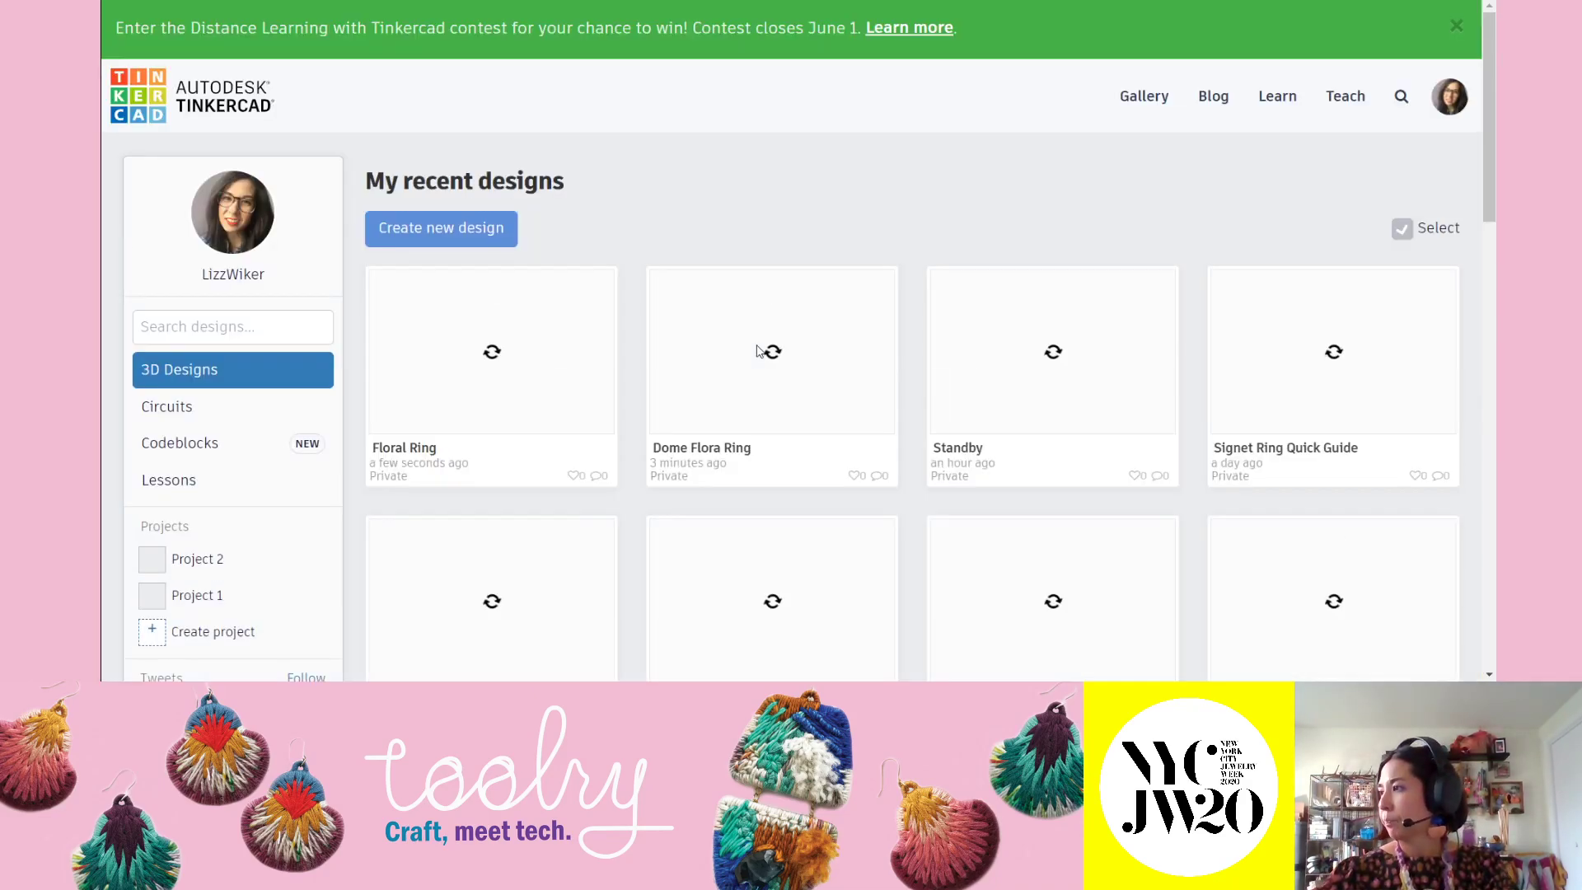
{"action": "left_click", "coordinate": [458, 229]}
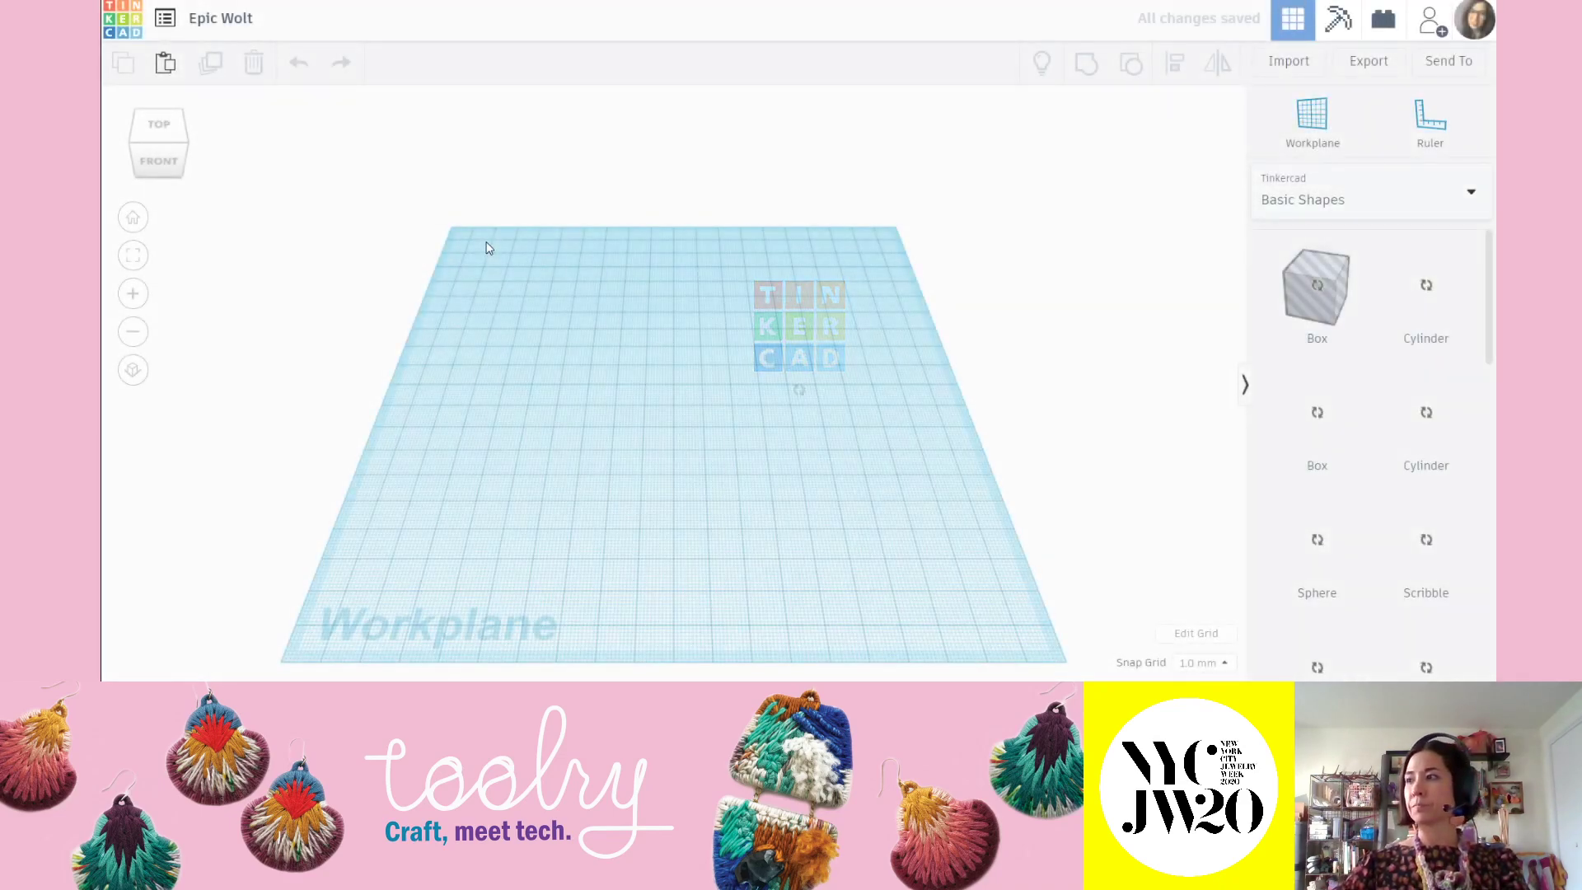
{"action": "left_click", "coordinate": [217, 23]}
{"action": "type", "text": "Floral Ring"}
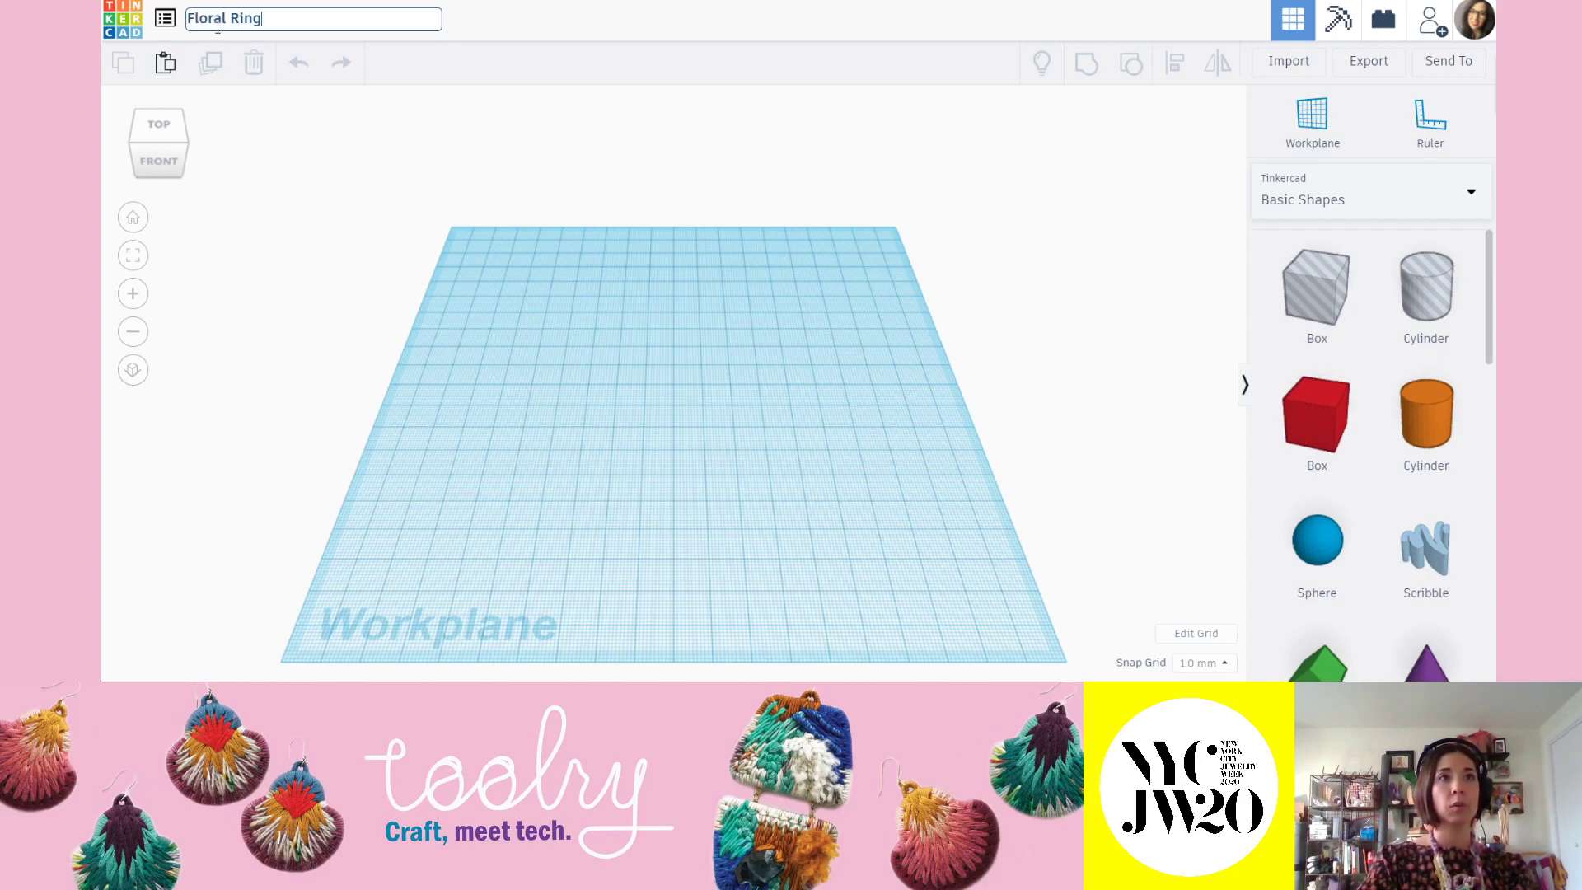
{"action": "left_click", "coordinate": [653, 384]}
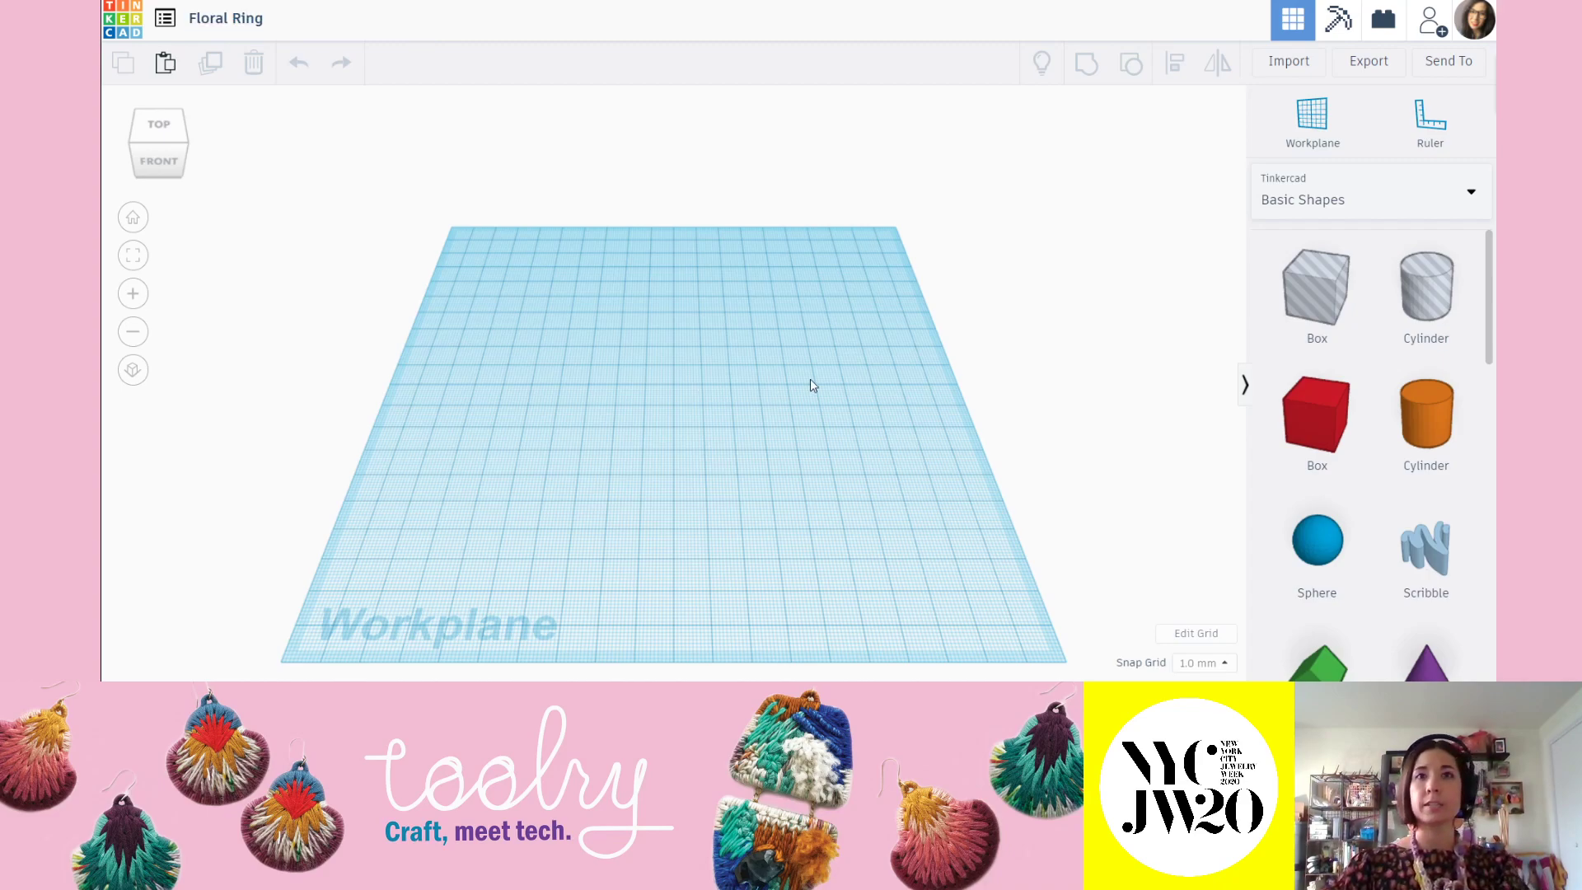
Place a hole cylinder near the middle of the workplane.
{"action": "scroll", "coordinate": [948, 380], "scroll_direction": "down", "scroll_amount": 3}
{"action": "scroll", "coordinate": [680, 355], "scroll_direction": "up", "scroll_amount": 3}
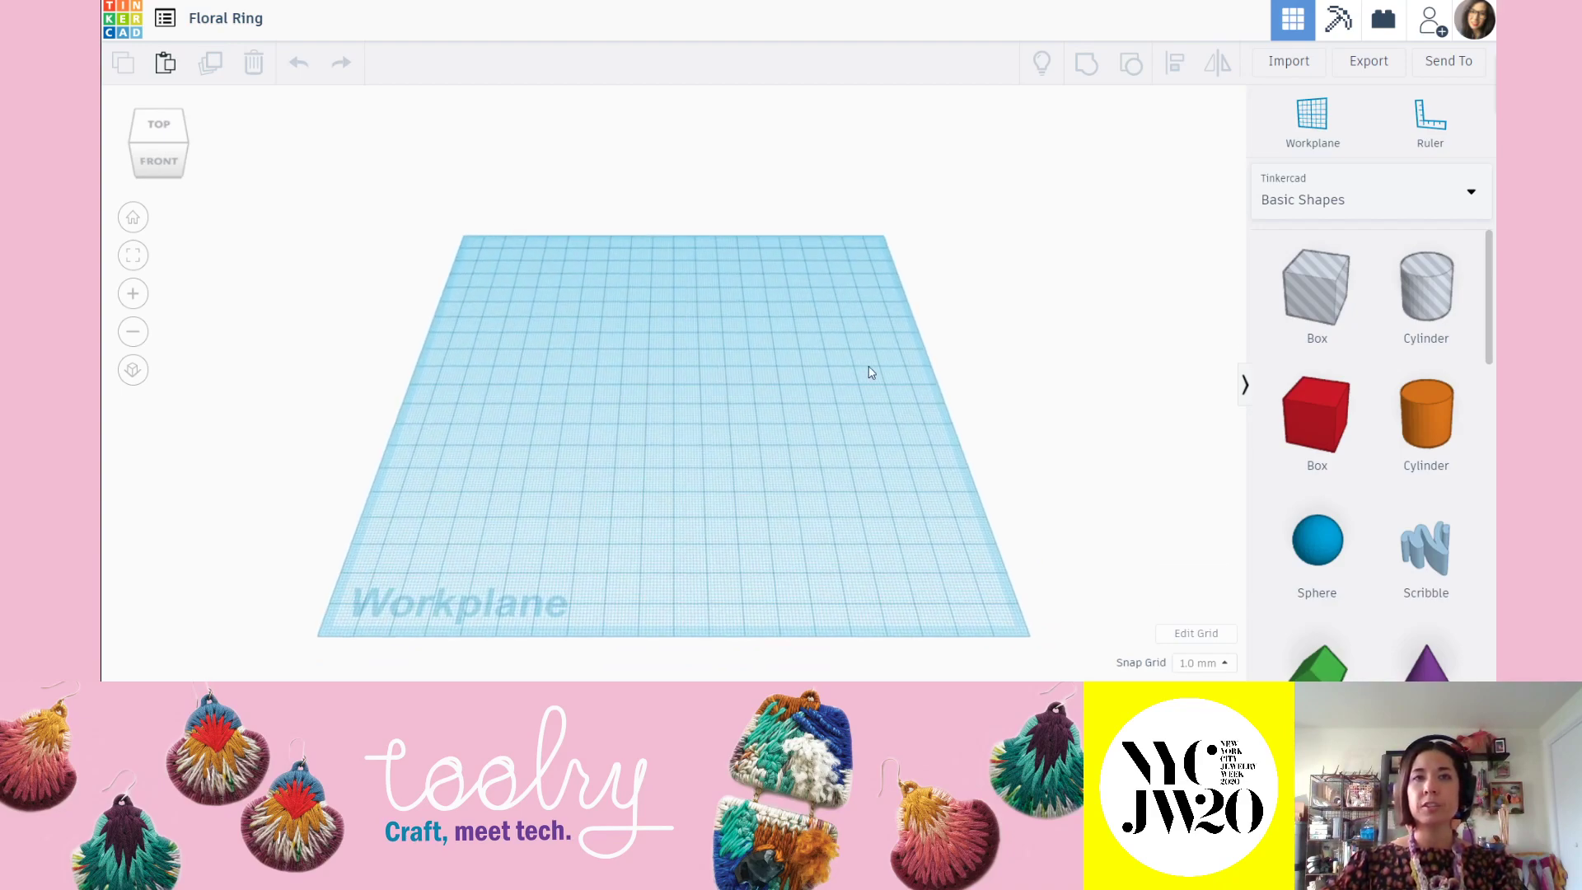
{"action": "middle_click_drag", "start_coordinate": [1014, 406], "coordinate": [978, 395]}
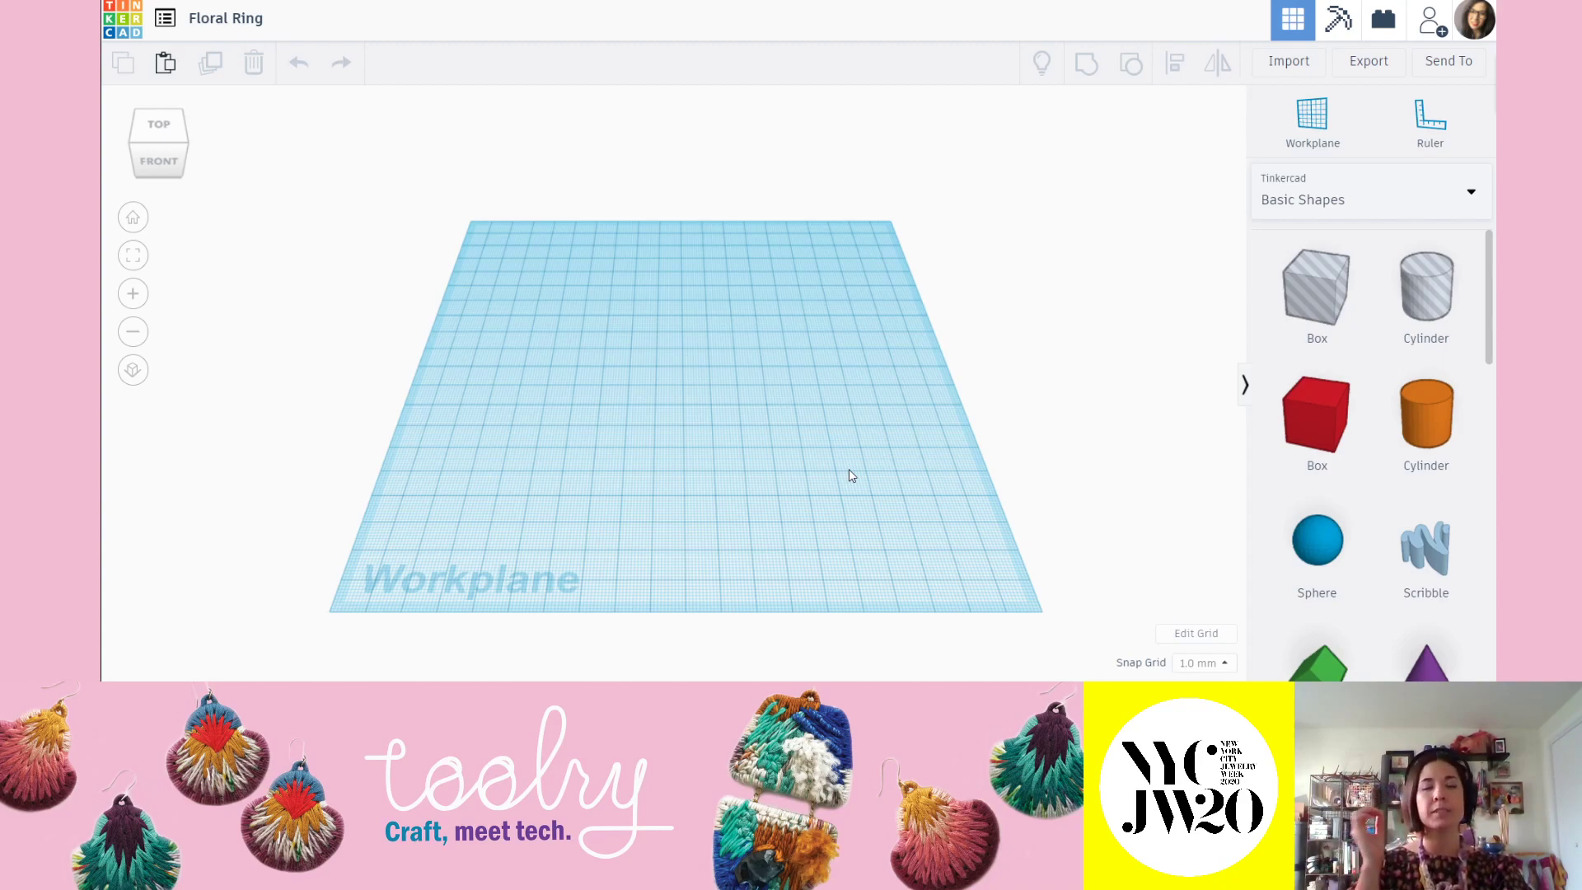
{"action": "right_click_drag", "start_coordinate": [1023, 420], "coordinate": [1047, 363]}
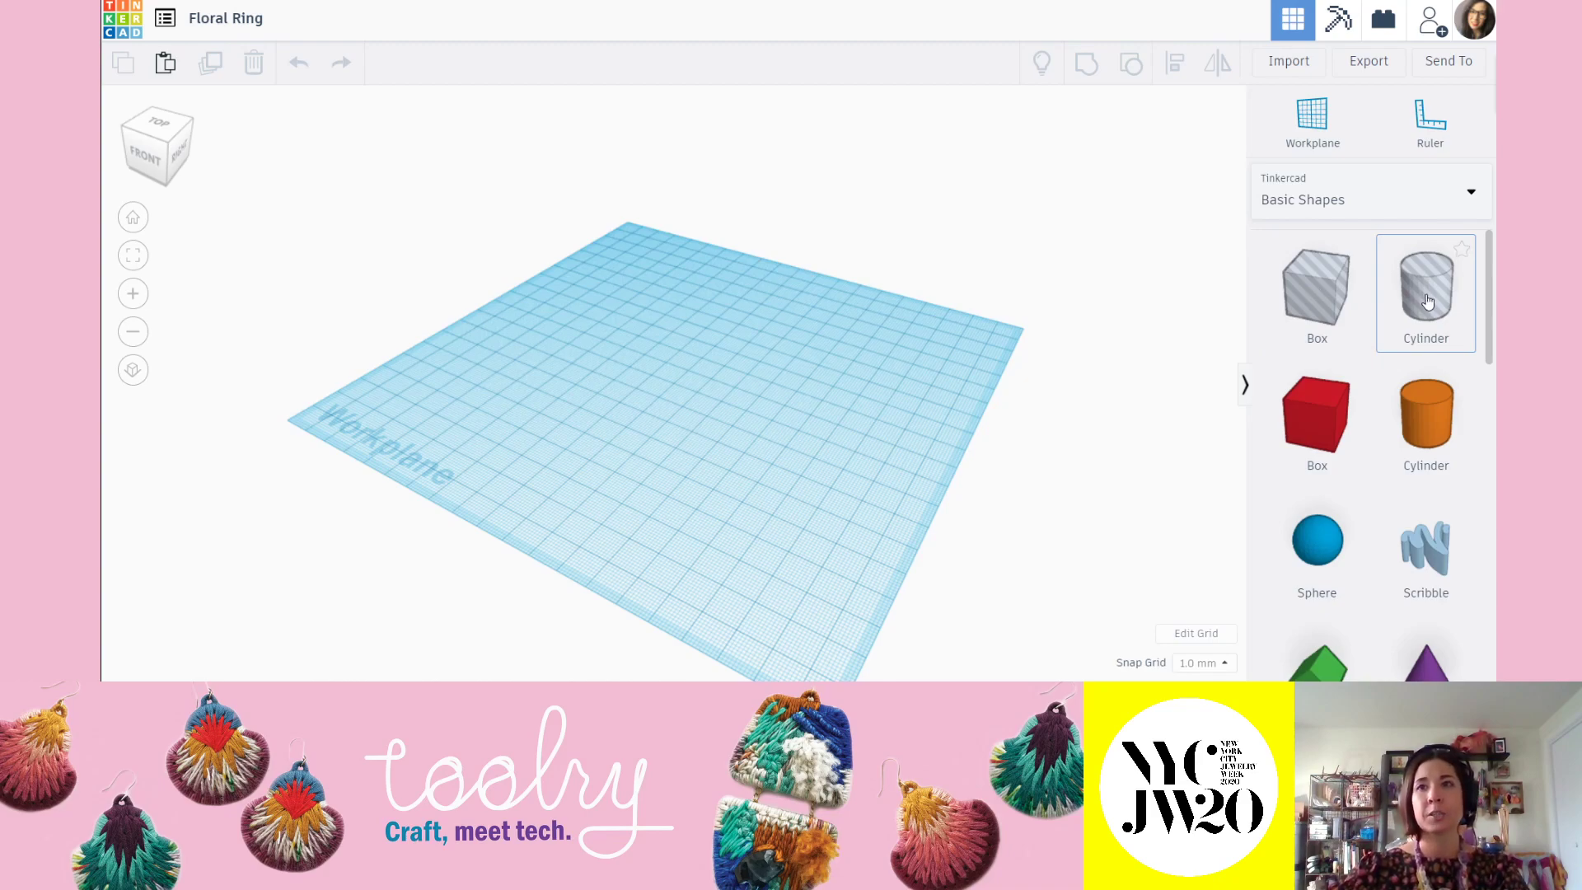
{"action": "left_click_drag", "start_coordinate": [1425, 298], "coordinate": [695, 397]}
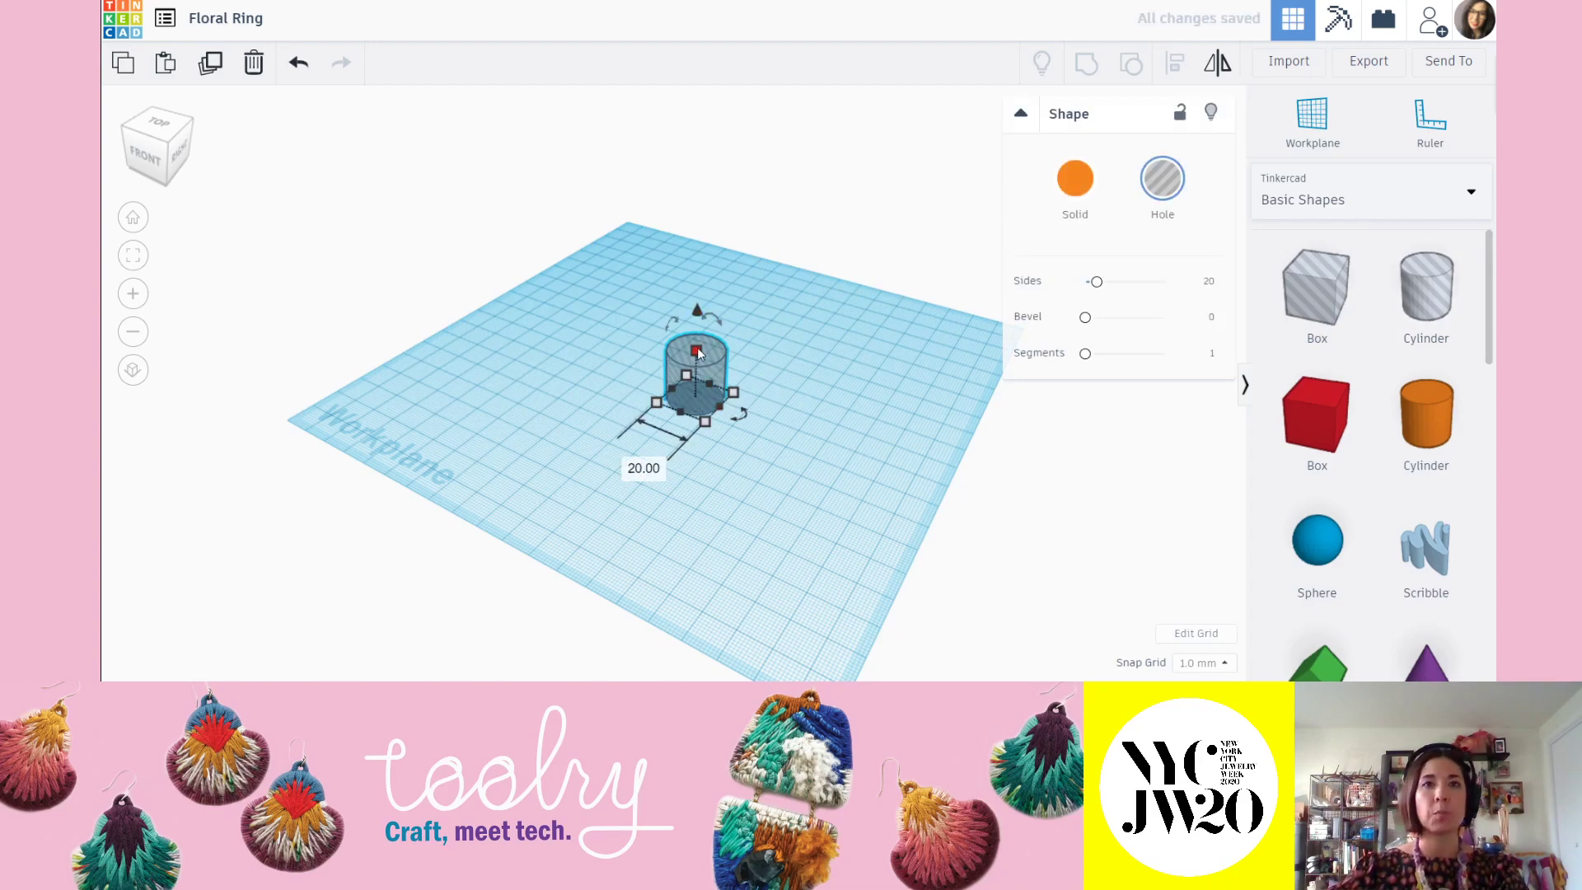
Rotate the hole cylinder 90° so it lies on its side.
{"action": "scroll", "coordinate": [698, 353], "scroll_direction": "up", "scroll_amount": 5}
{"action": "right_click_drag", "start_coordinate": [816, 430], "coordinate": [758, 456]}
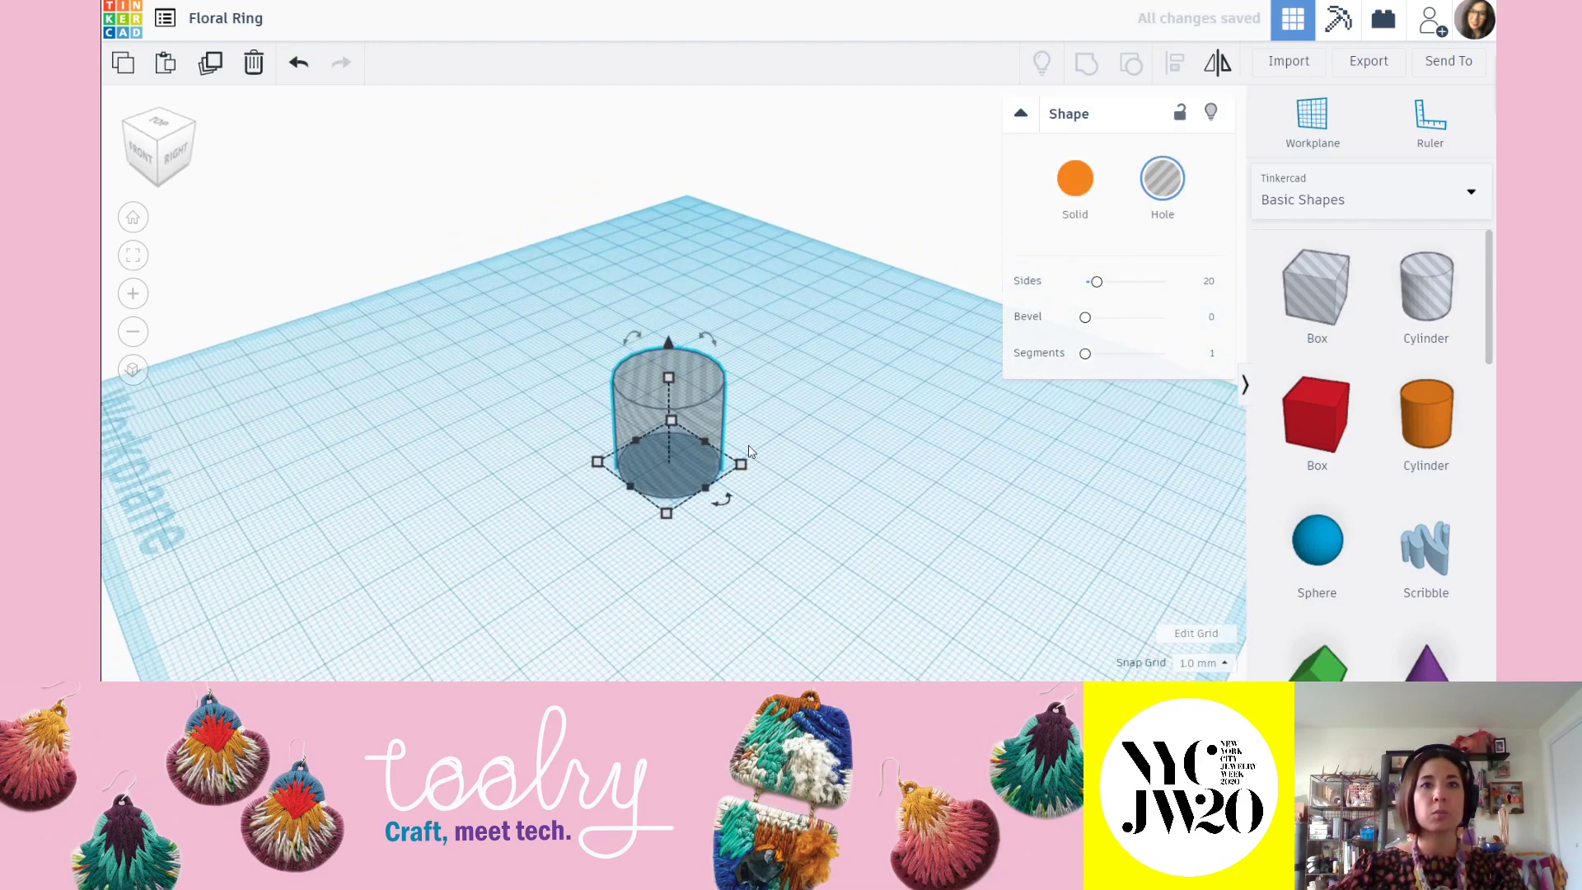
{"action": "mouse_move", "coordinate": [639, 339]}
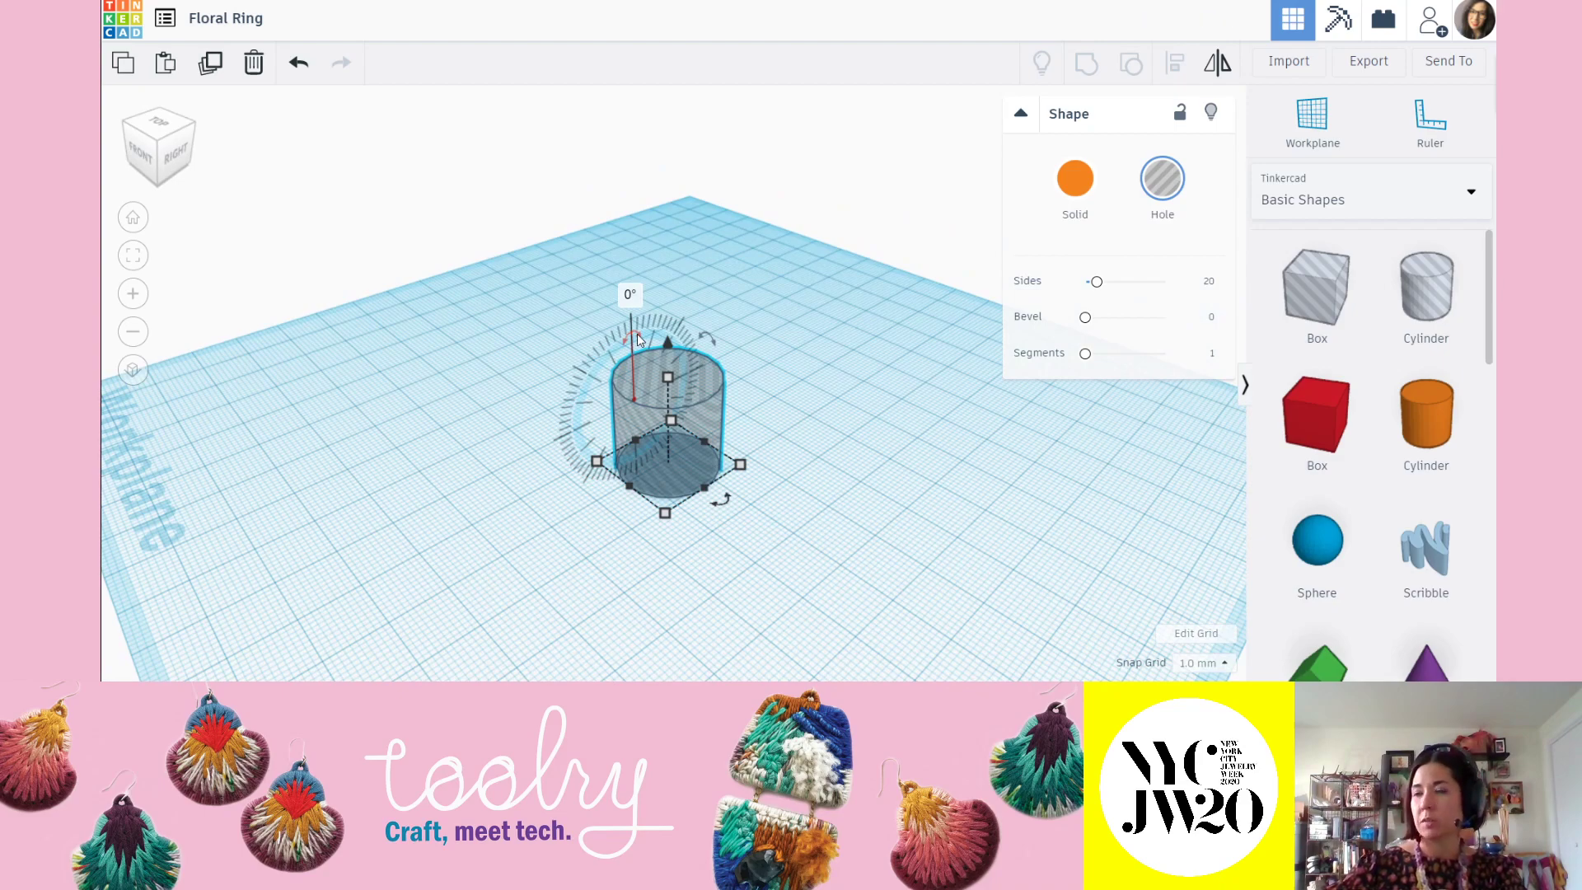
{"action": "left_click", "coordinate": [629, 295]}
{"action": "type", "text": "90"}
{"action": "key", "text": "Return"}
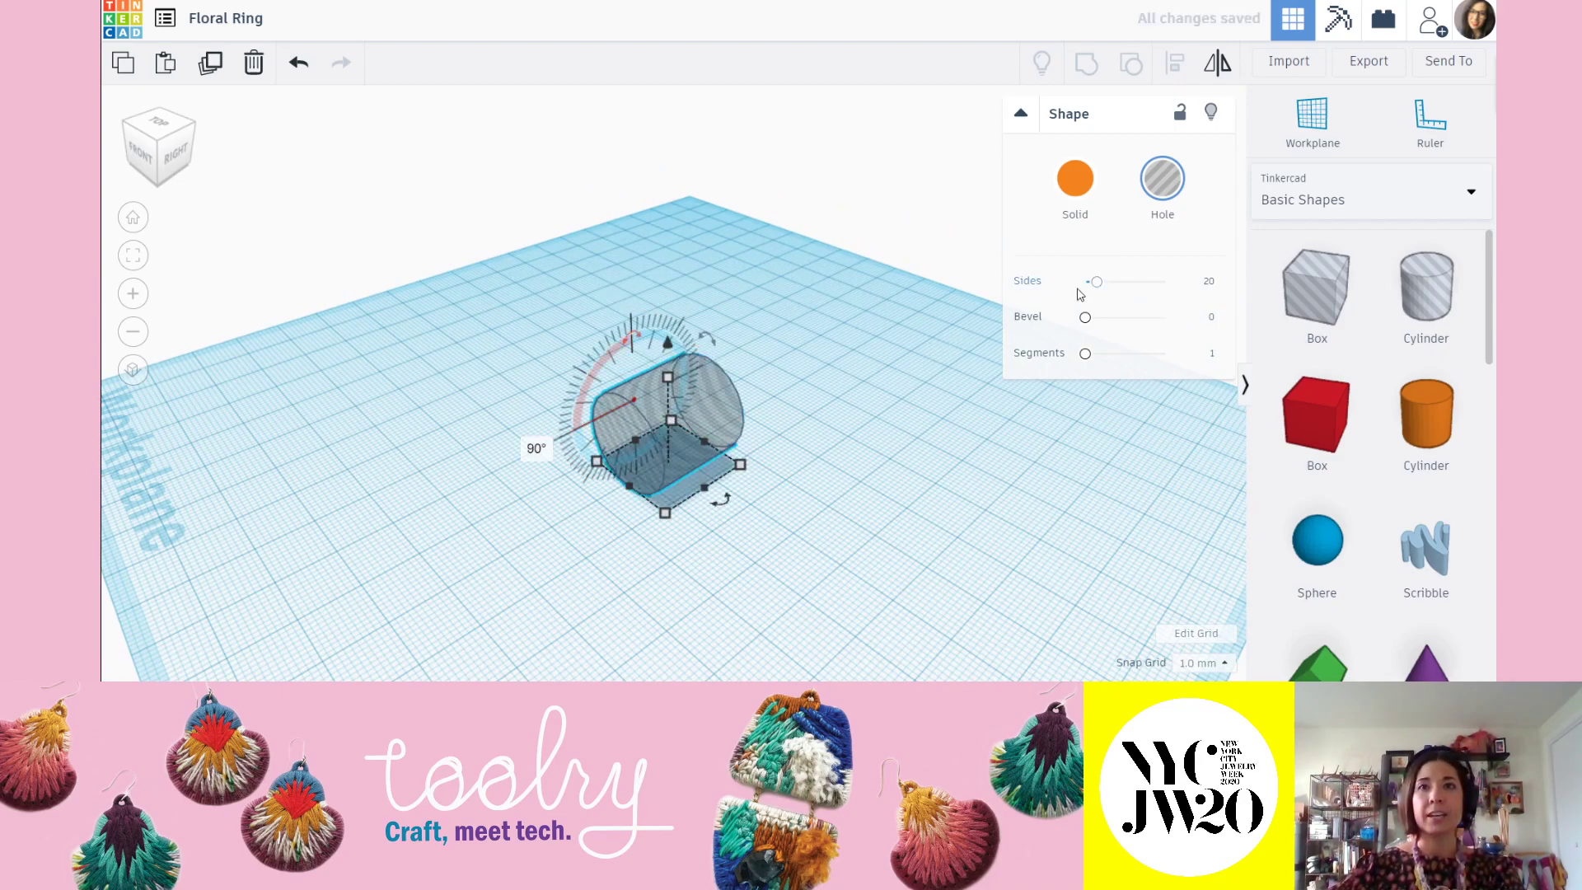
Set the hole cylinder's Sides to 64 for a smooth curve, comparing it with 20 sides before restoring 64.
{"action": "left_click_drag", "start_coordinate": [1095, 282], "coordinate": [1163, 283]}
{"action": "scroll", "coordinate": [781, 402], "scroll_direction": "up", "scroll_amount": 3}
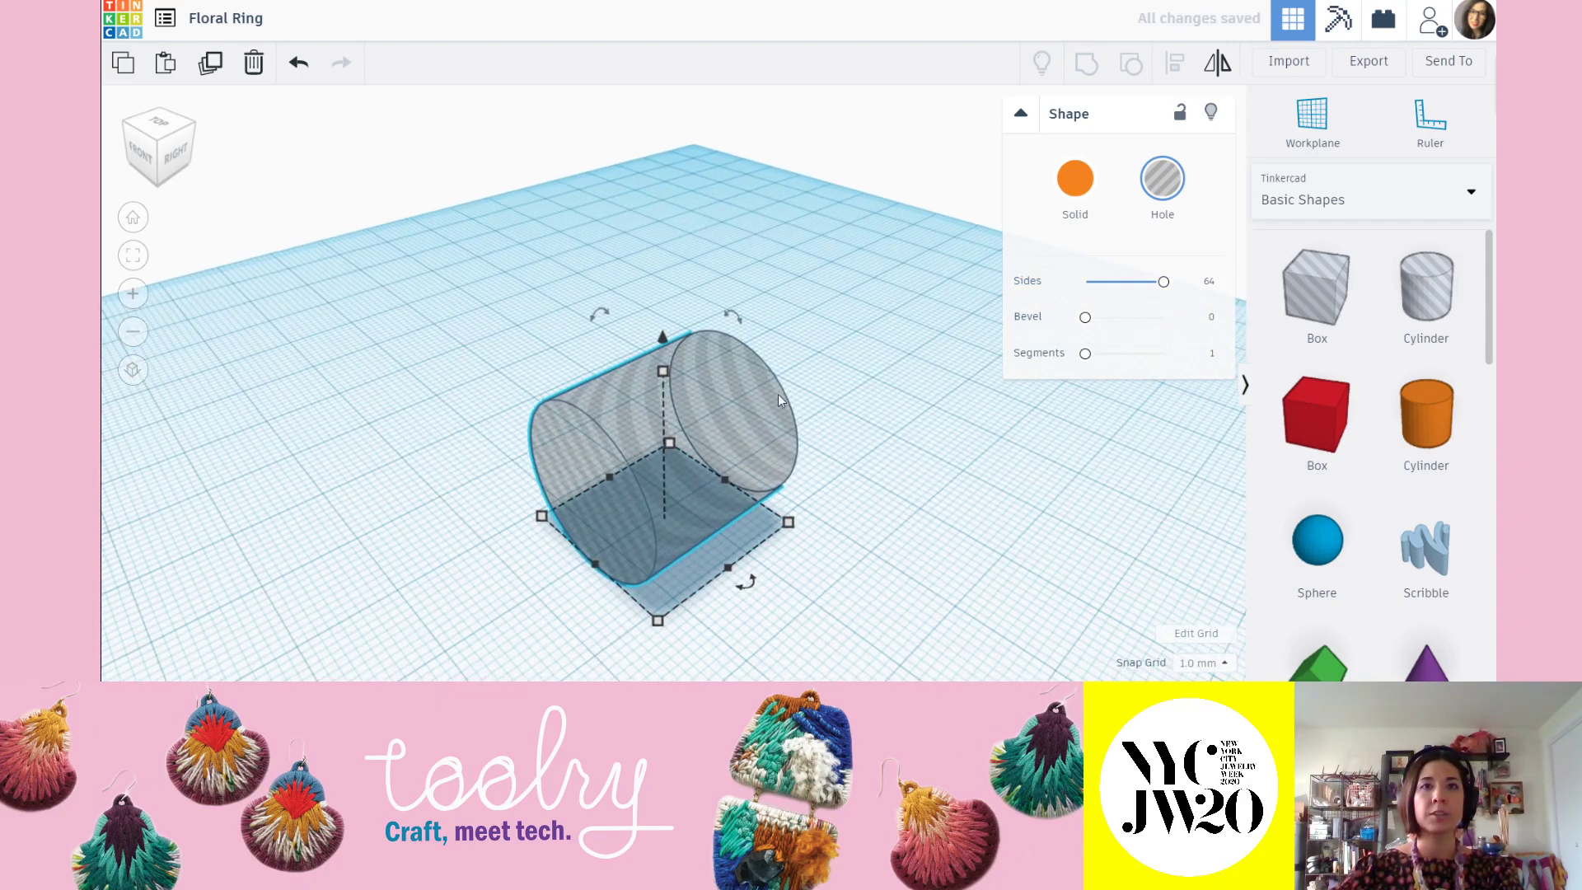
{"action": "scroll", "coordinate": [781, 403], "scroll_direction": "up", "scroll_amount": 5}
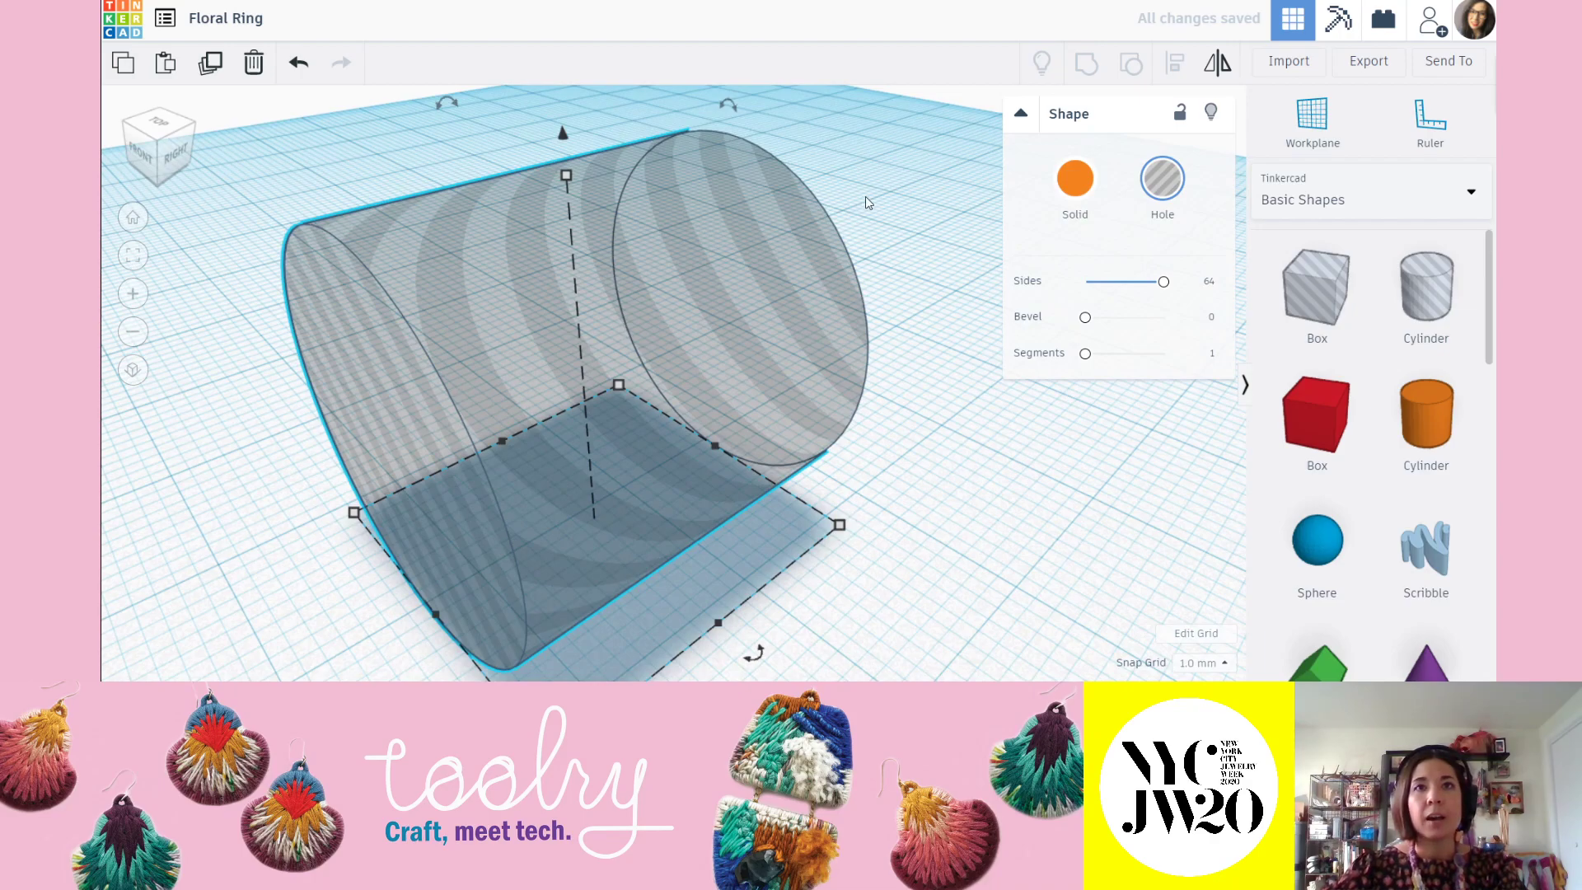
{"action": "left_click_drag", "start_coordinate": [1163, 283], "coordinate": [1096, 284]}
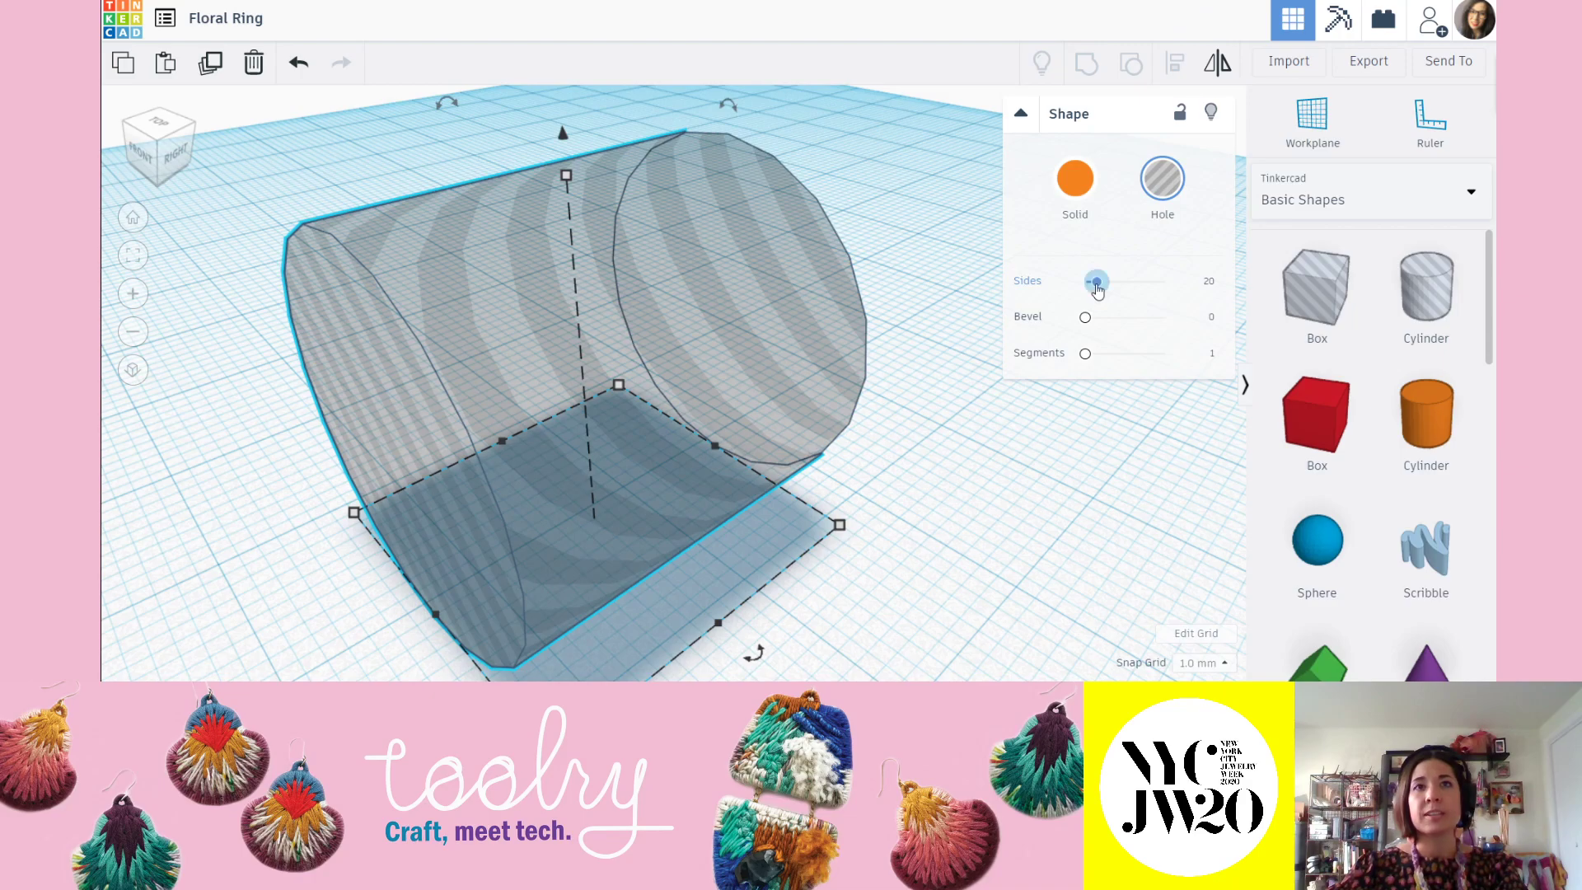
{"action": "left_click_drag", "start_coordinate": [1098, 288], "coordinate": [1188, 295]}
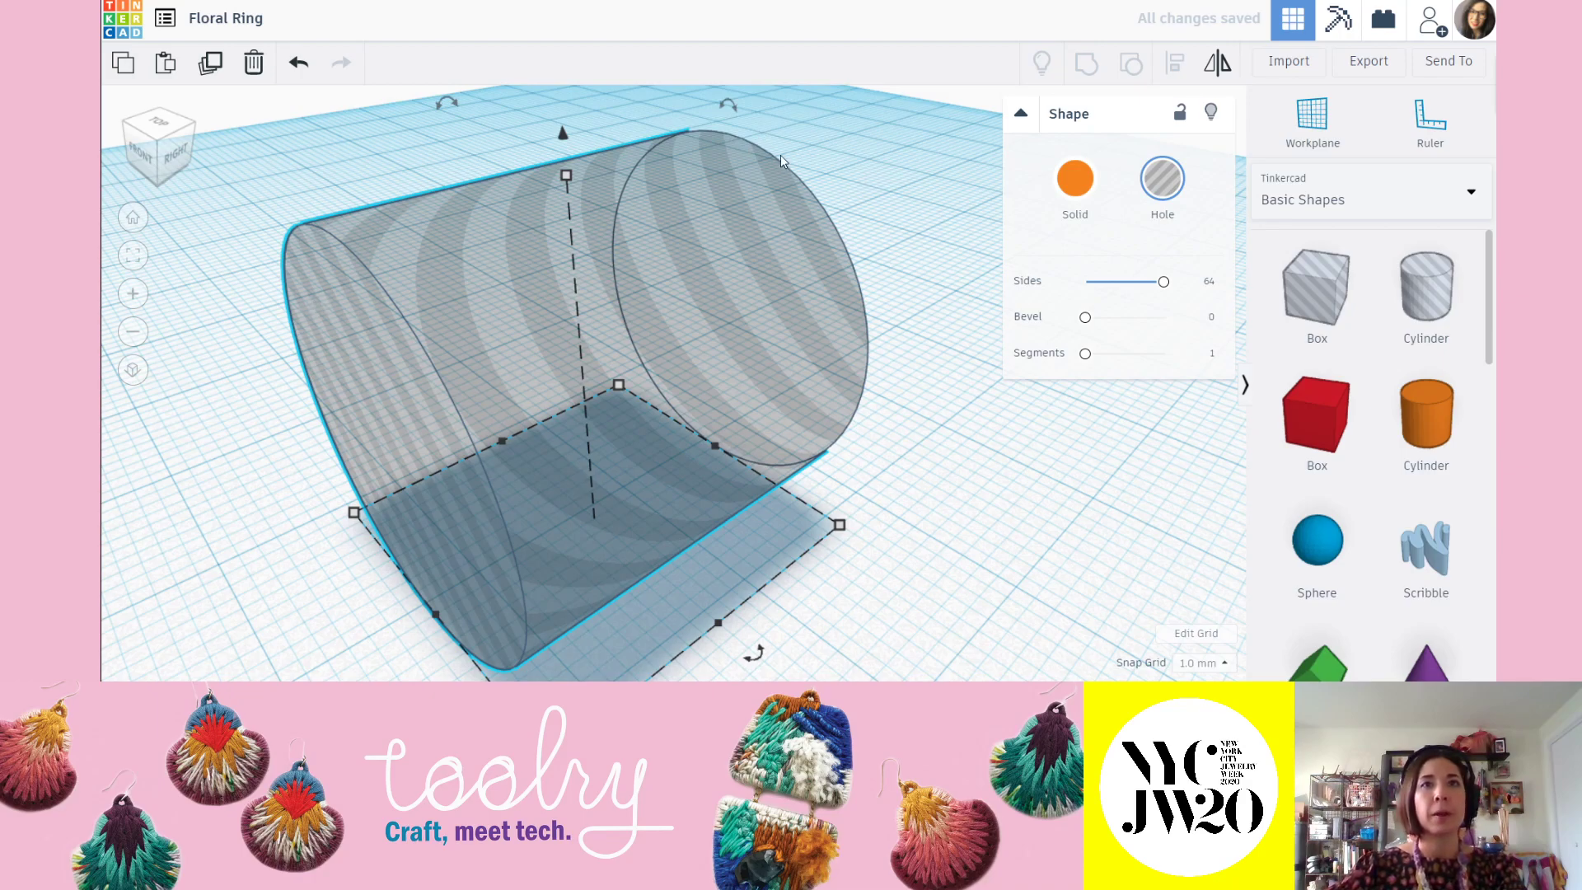
Delete the hole cylinder and place a new one near the middle of the workplane.
{"action": "scroll", "coordinate": [645, 315], "scroll_direction": "down", "scroll_amount": 2}
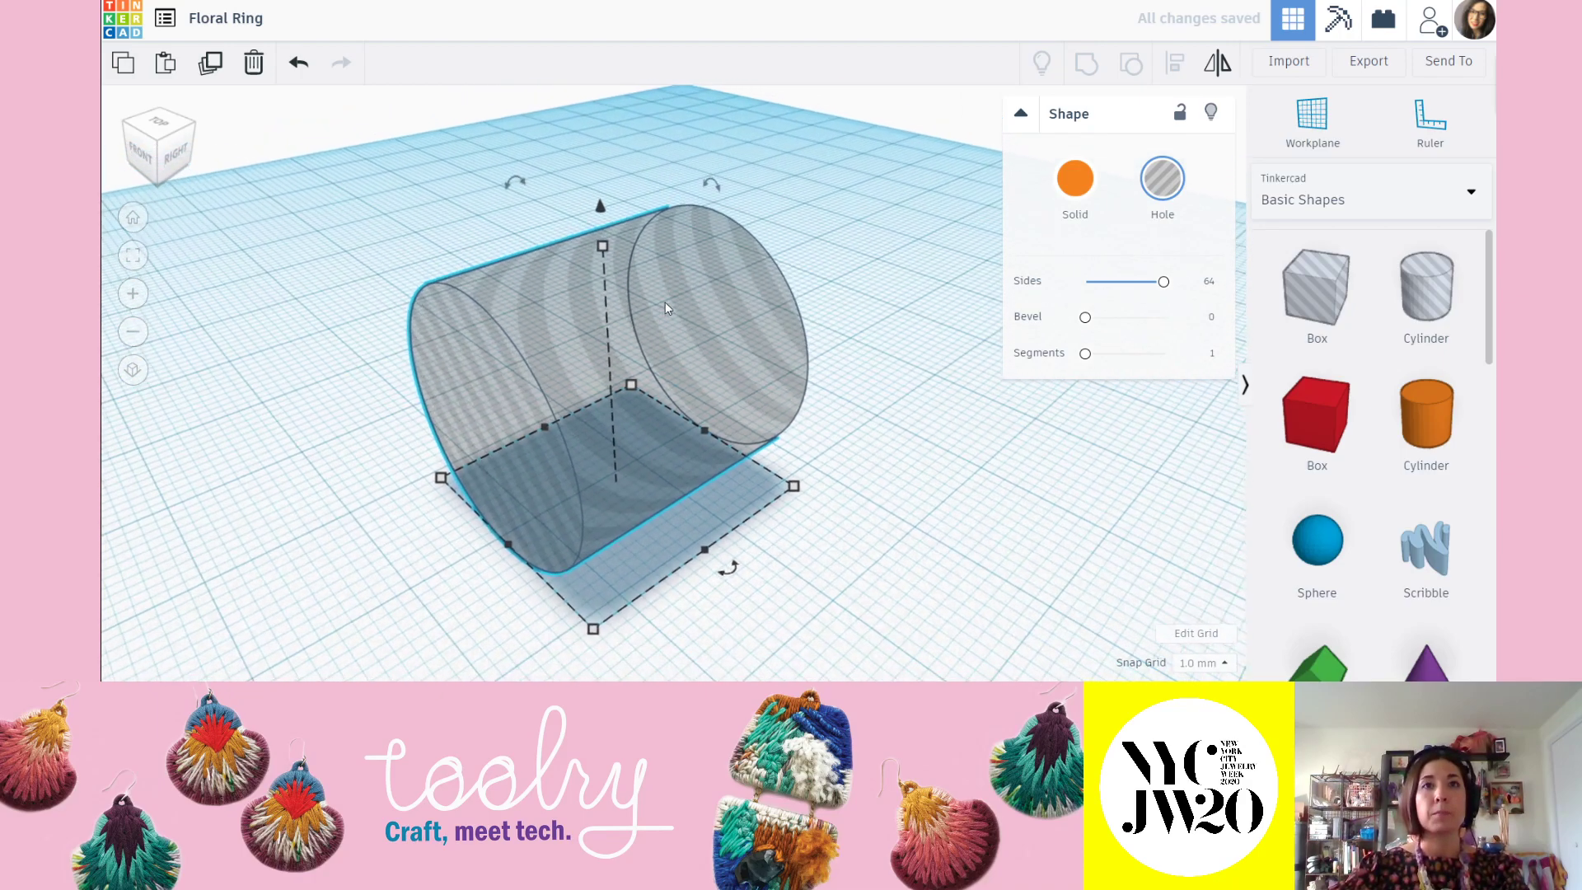
{"action": "left_click", "coordinate": [915, 426]}
{"action": "scroll", "coordinate": [915, 426], "scroll_direction": "down", "scroll_amount": 3}
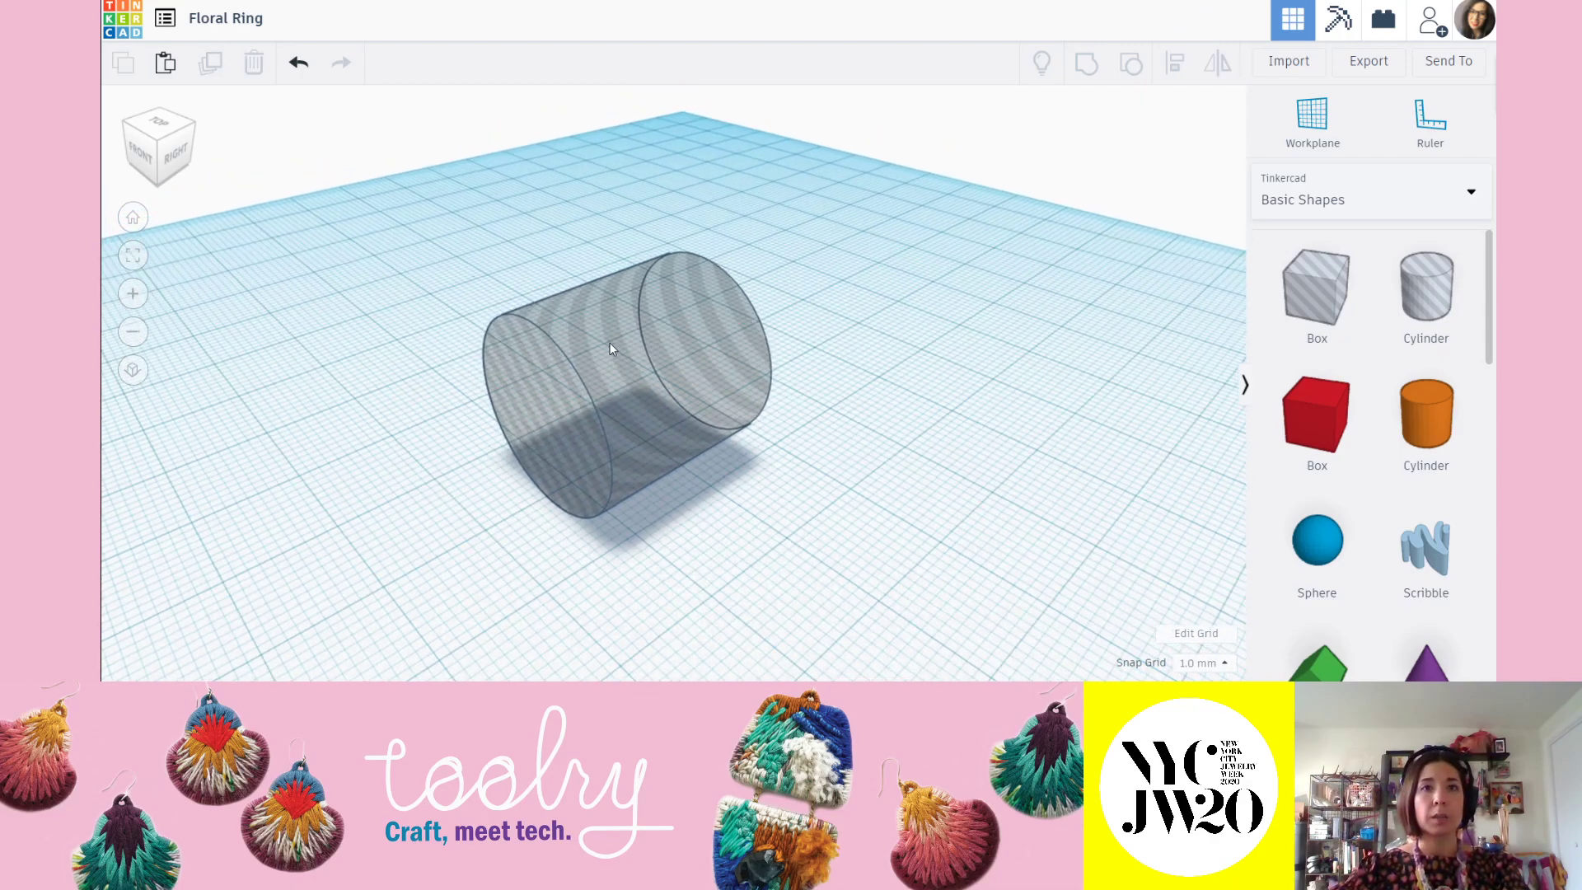
{"action": "left_click", "coordinate": [645, 364]}
{"action": "key", "text": "Delete"}
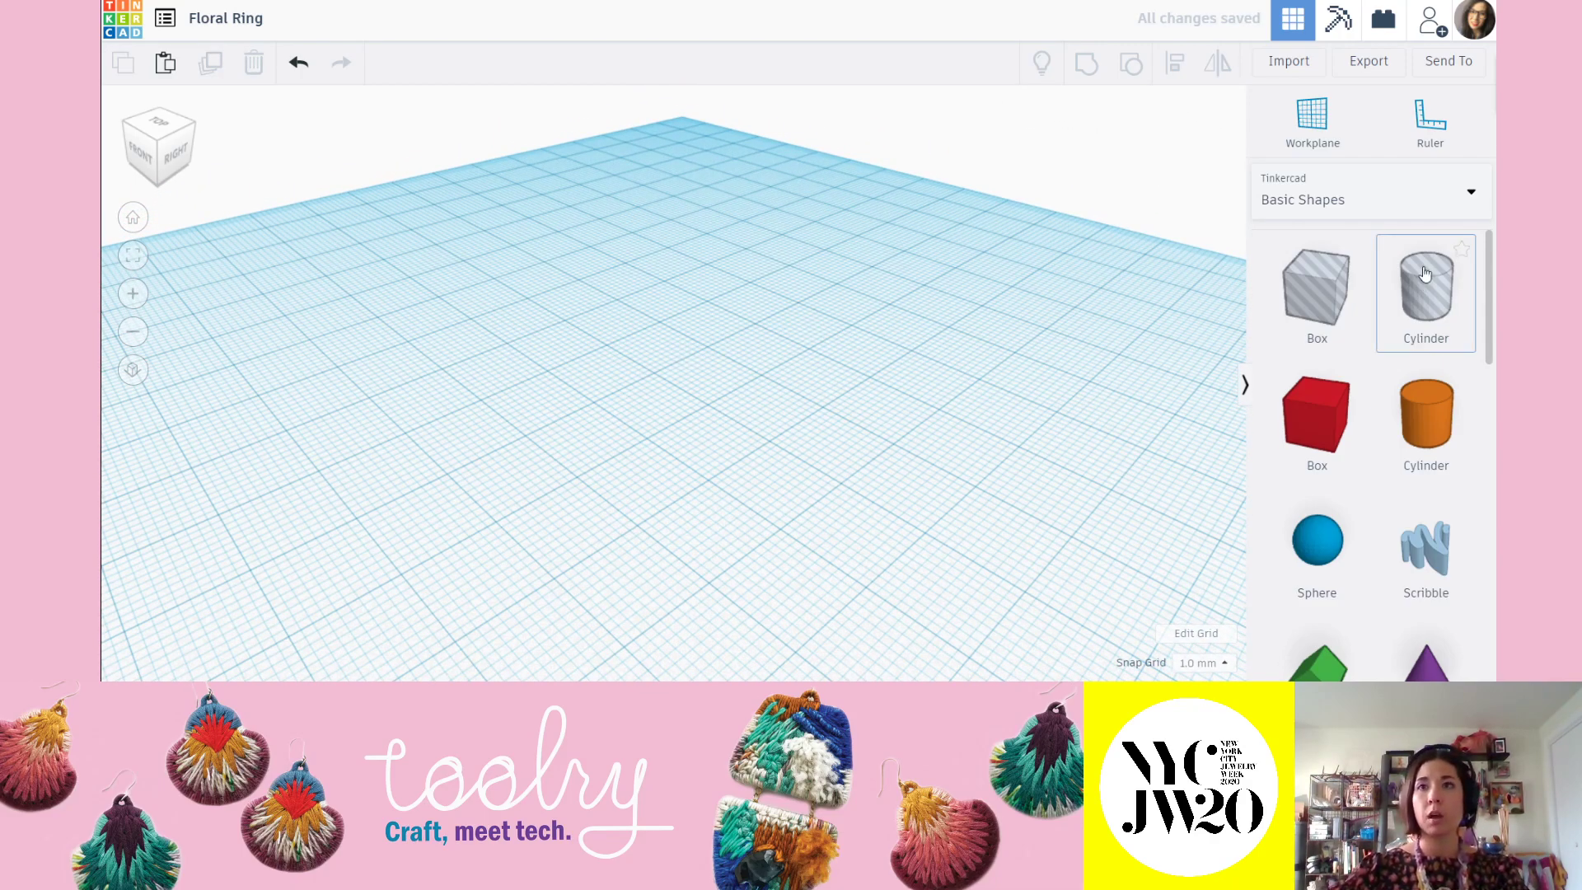
{"action": "left_click_drag", "start_coordinate": [1429, 289], "coordinate": [674, 426]}
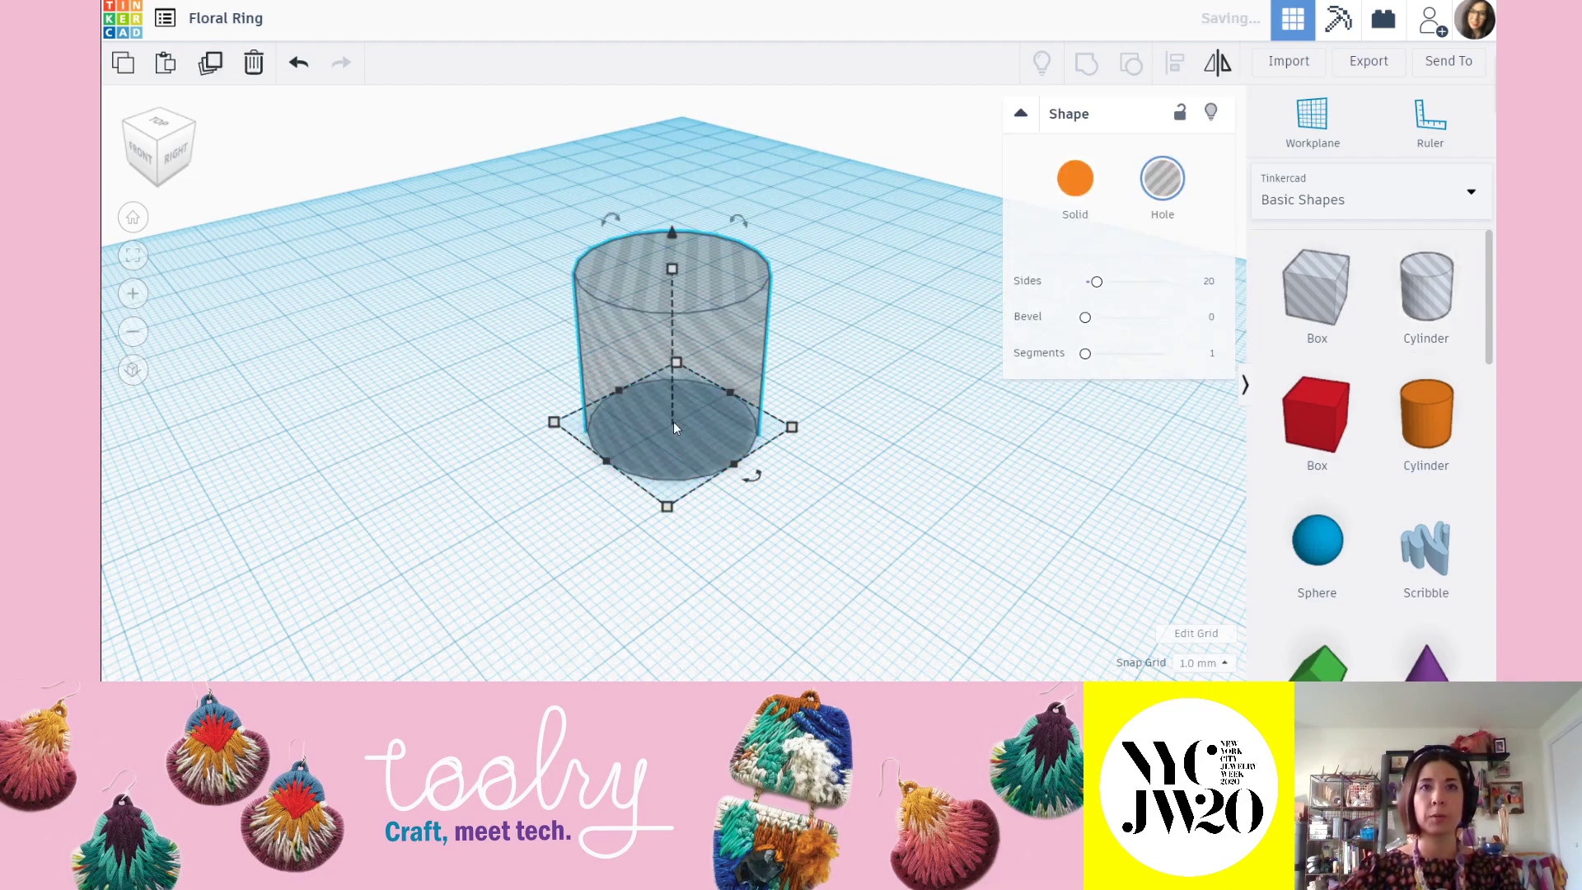
Rotate the new hole cylinder 90° so it lies on its side, and set its Sides to 64.
{"action": "right_click_drag", "start_coordinate": [835, 352], "coordinate": [702, 320]}
{"action": "left_click", "coordinate": [601, 117]}
{"action": "type", "text": "90"}
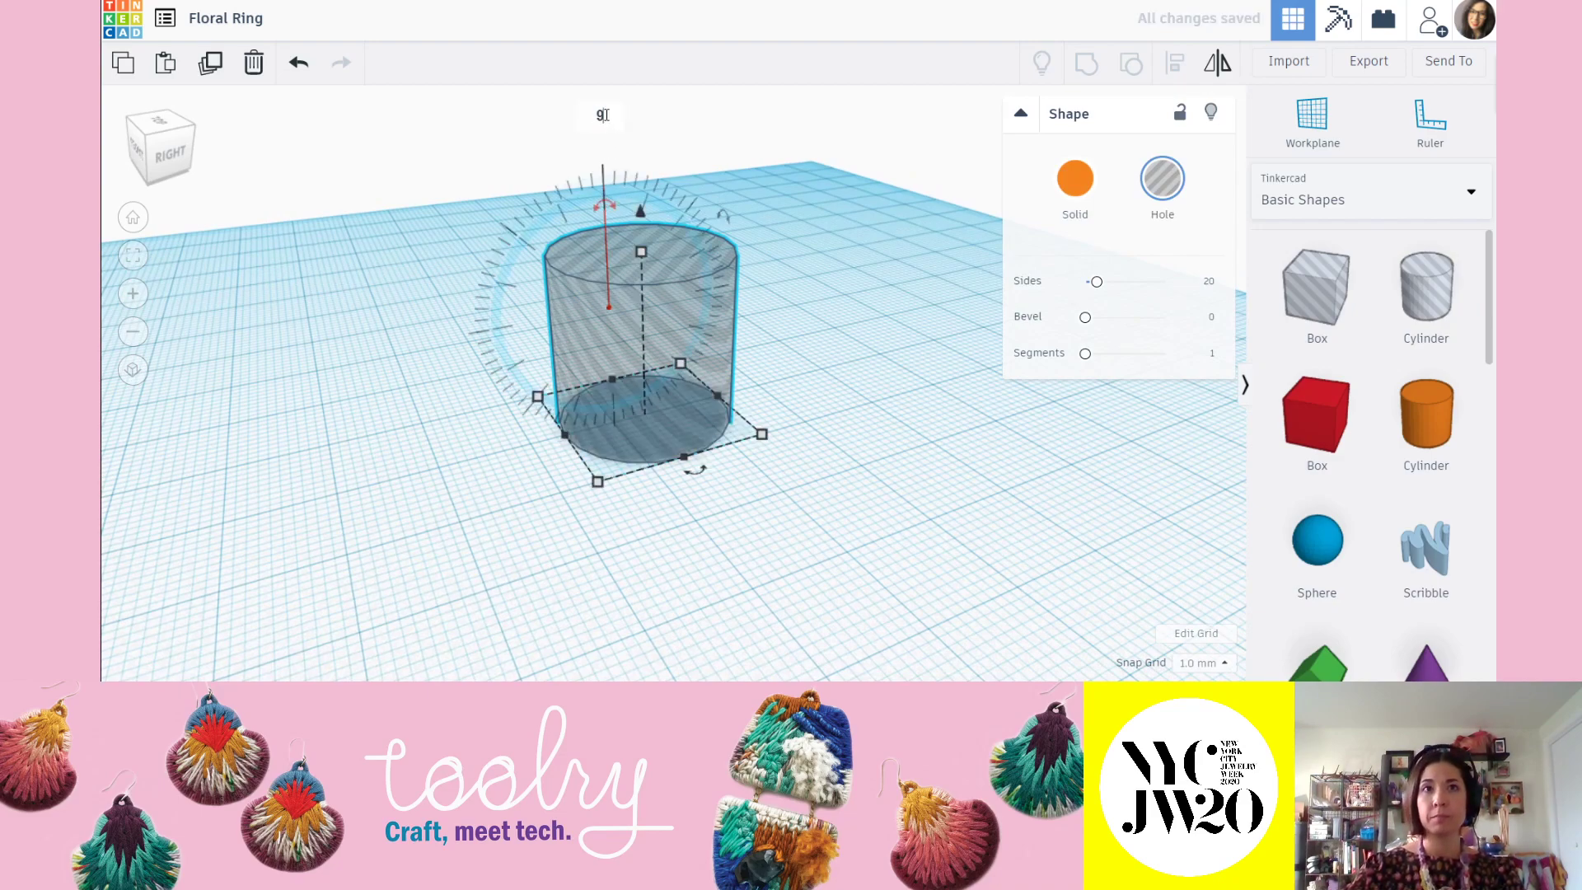
{"action": "key", "text": "Return"}
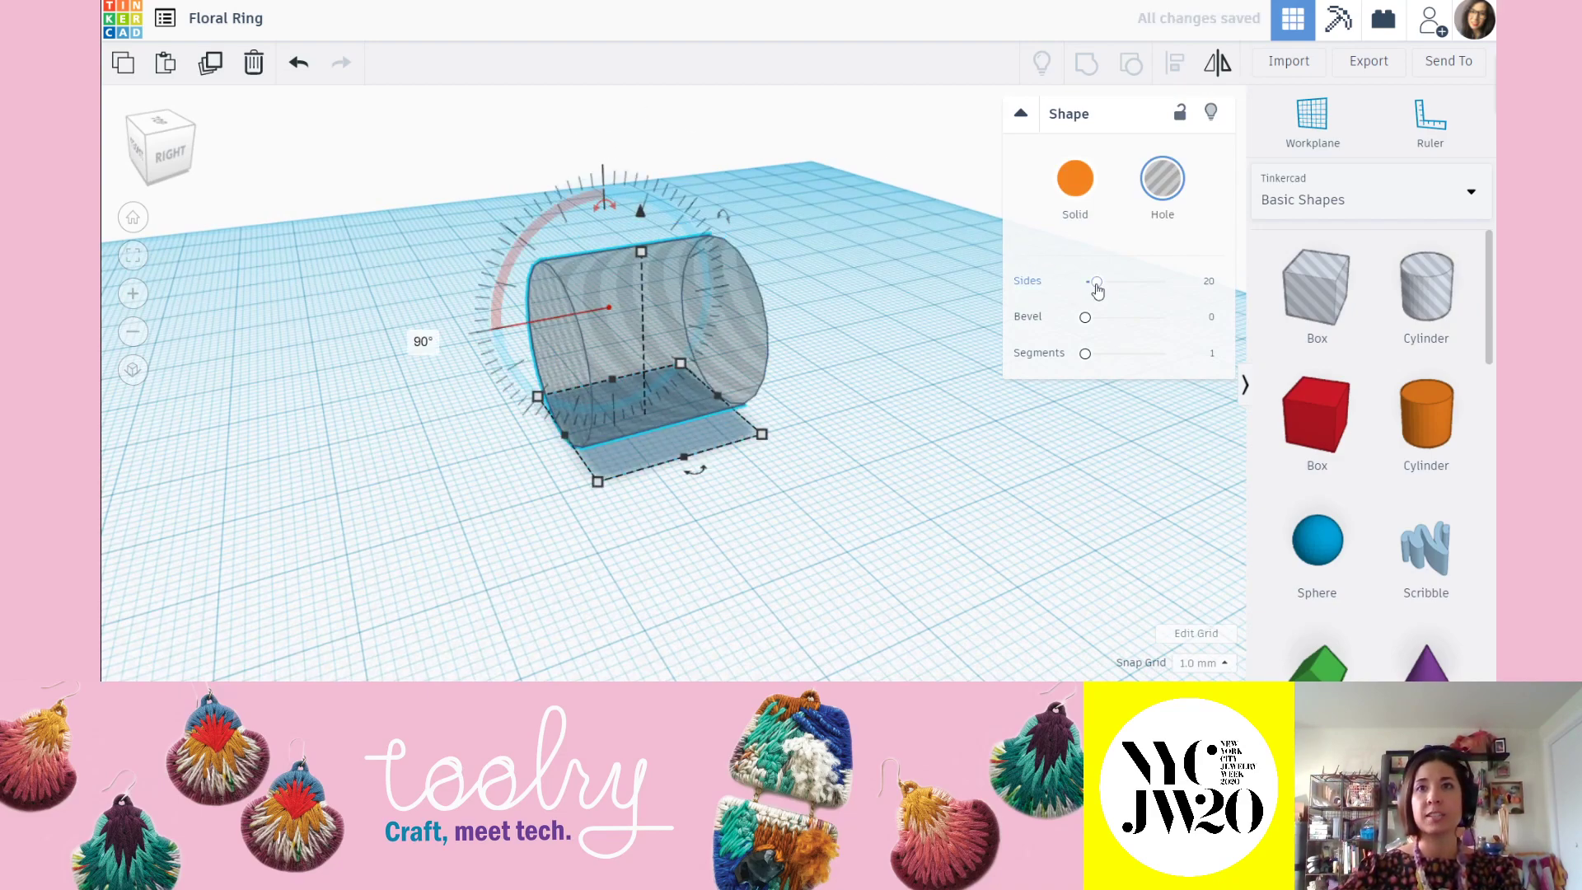
{"action": "left_click_drag", "start_coordinate": [1096, 282], "coordinate": [1132, 292]}
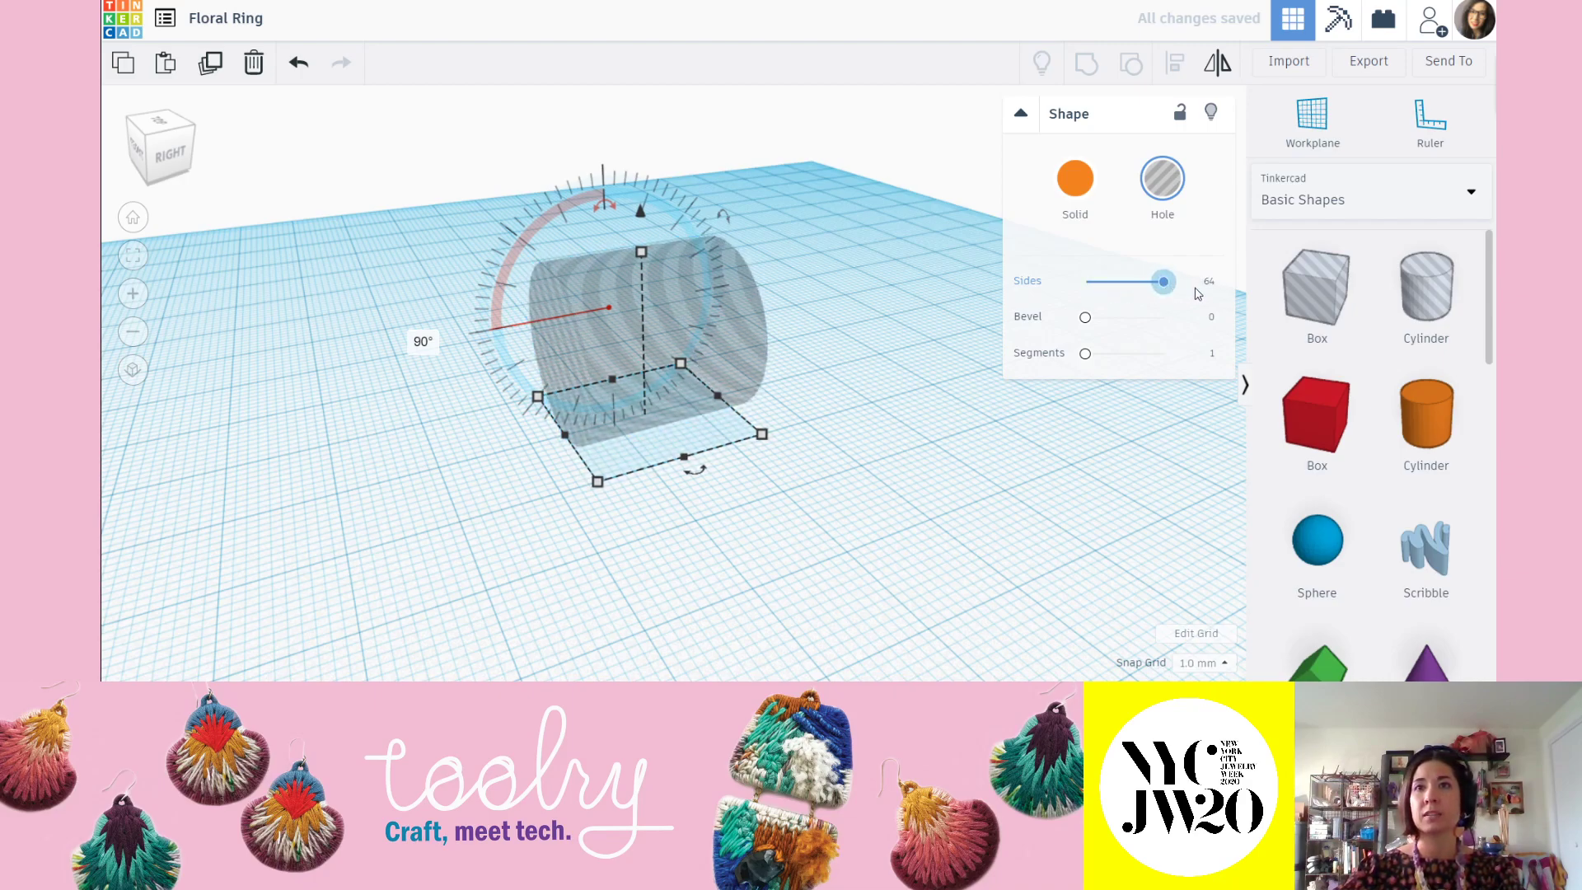
{"action": "left_click", "coordinate": [842, 443]}
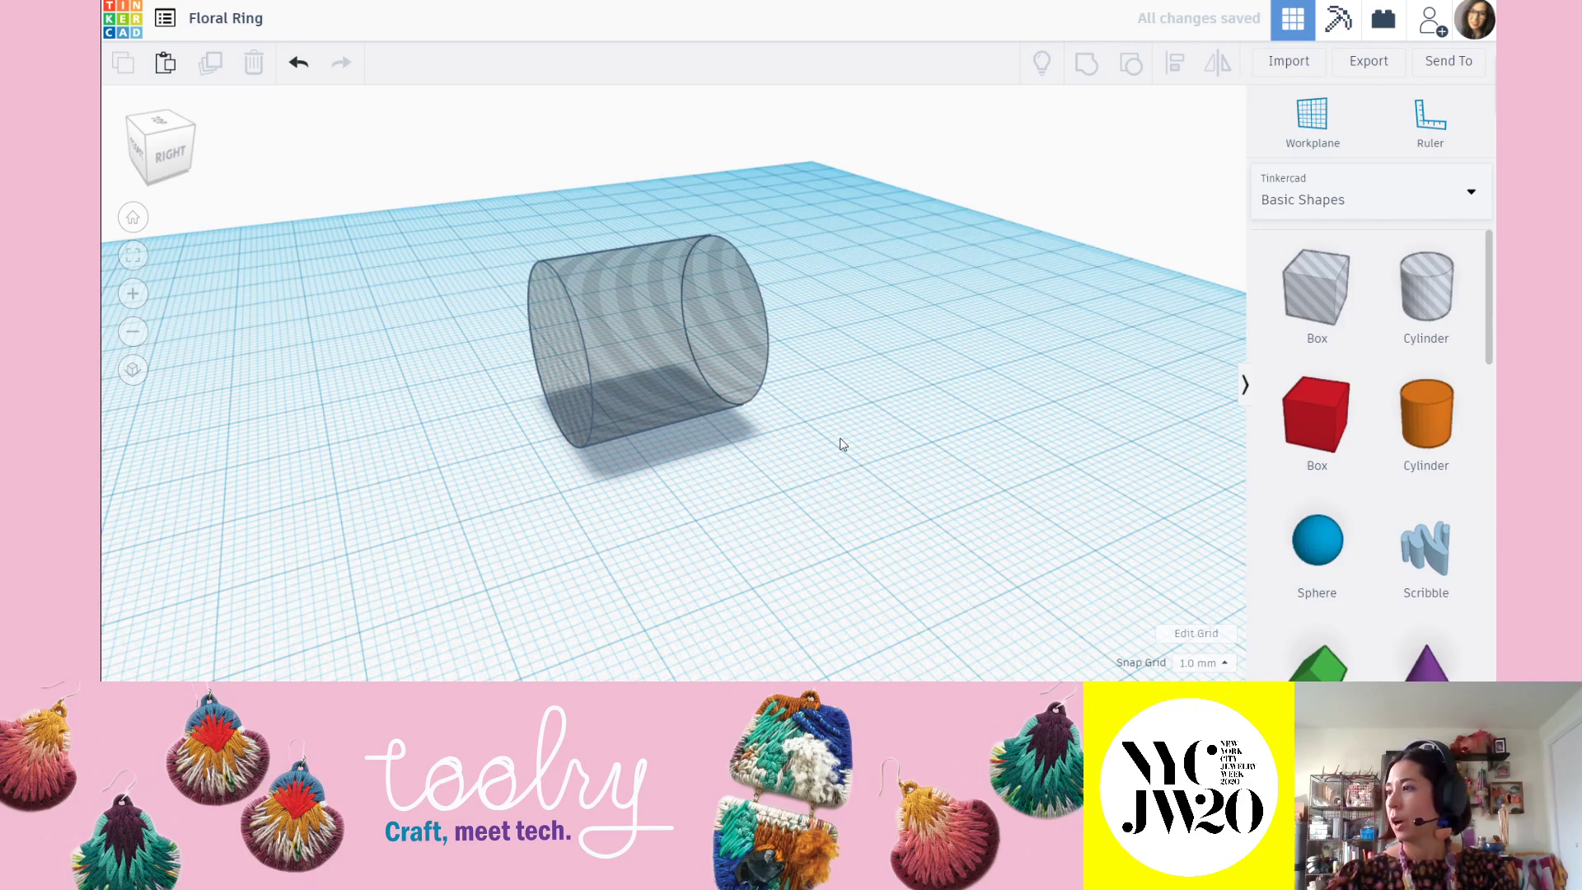
Set the hole cylinder's thickness along its axis to 5 mm.
{"action": "mouse_move", "coordinate": [792, 429]}
{"action": "right_mouse_down"}
{"action": "mouse_move", "coordinate": [749, 387]}
{"action": "mouse_move", "coordinate": [820, 427]}
{"action": "right_mouse_up"}
{"action": "middle_click_drag", "start_coordinate": [822, 441], "coordinate": [819, 424]}
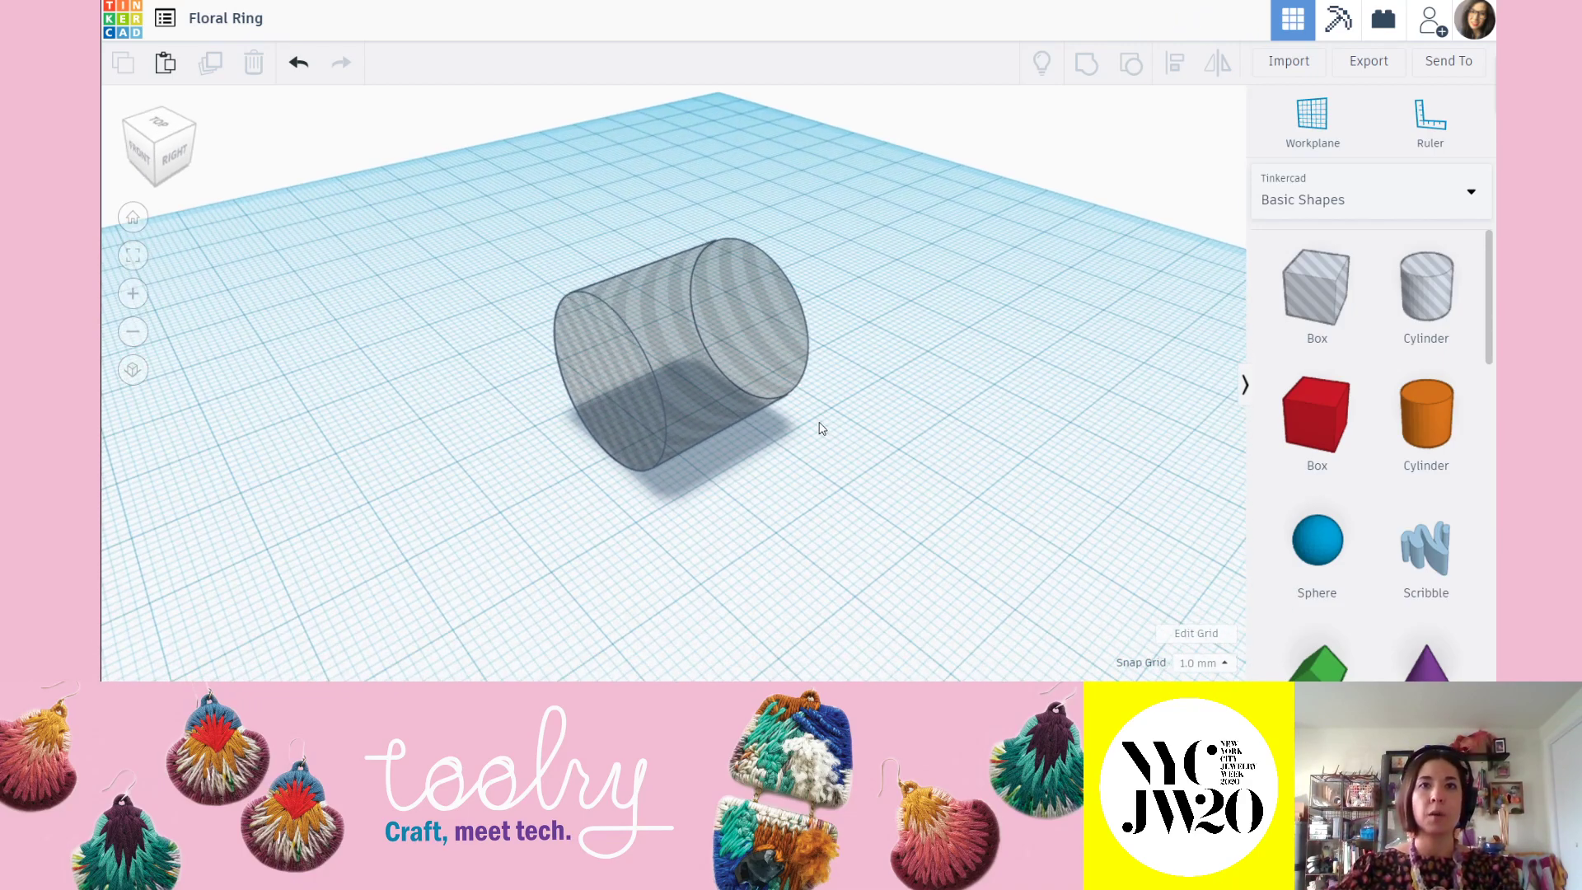
{"action": "left_click", "coordinate": [750, 343]}
{"action": "mouse_move", "coordinate": [797, 427]}
{"action": "left_click", "coordinate": [815, 519]}
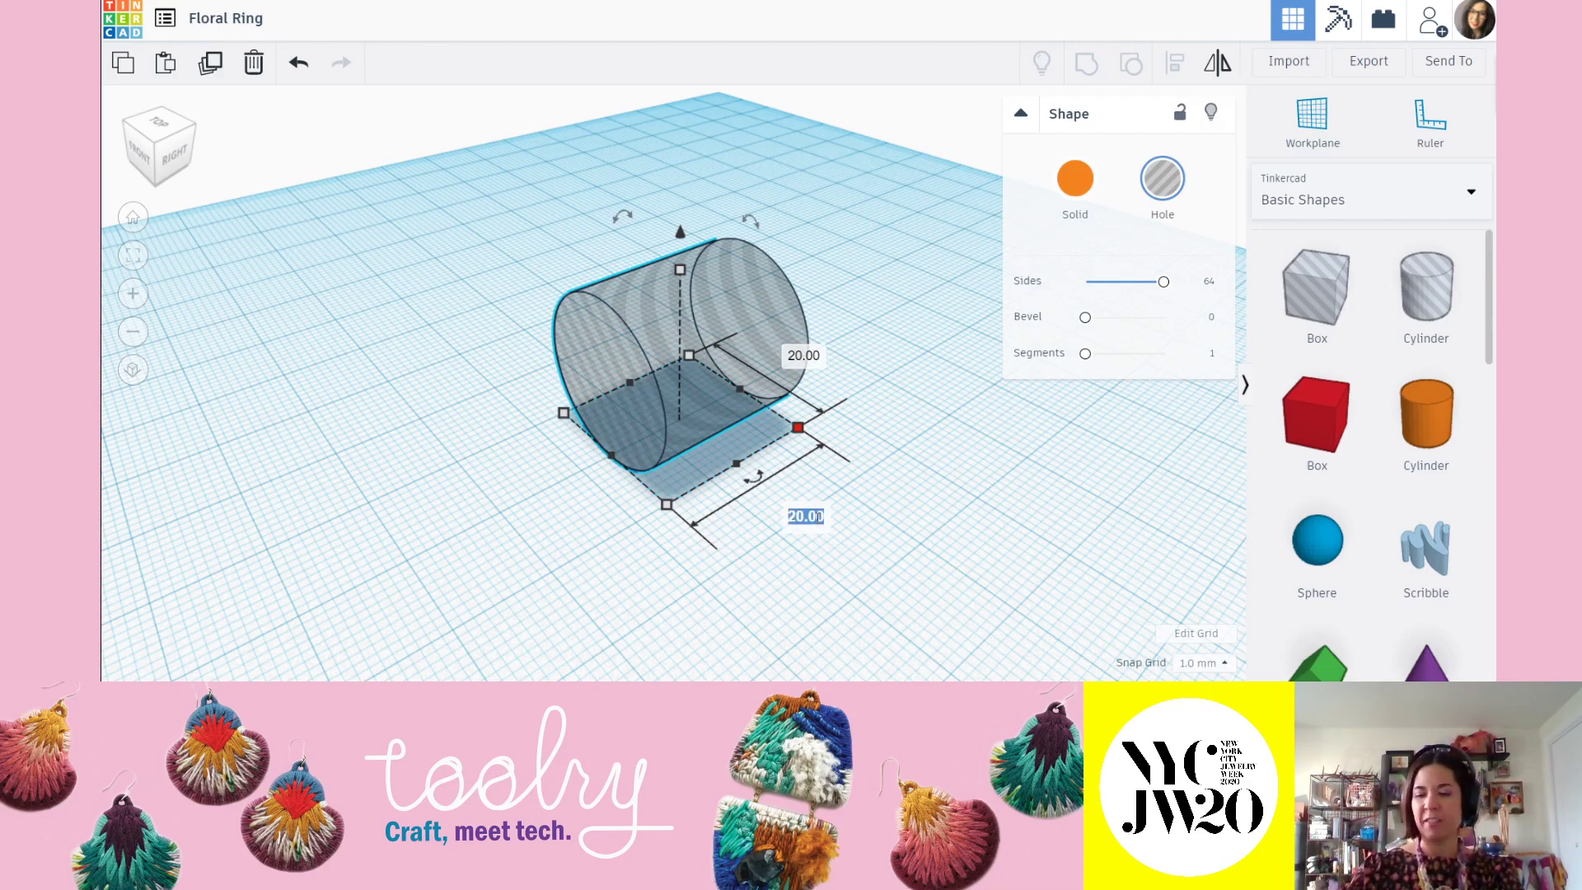
{"action": "type", "text": "5"}
{"action": "key", "text": "Return"}
{"action": "left_click", "coordinate": [756, 487]}
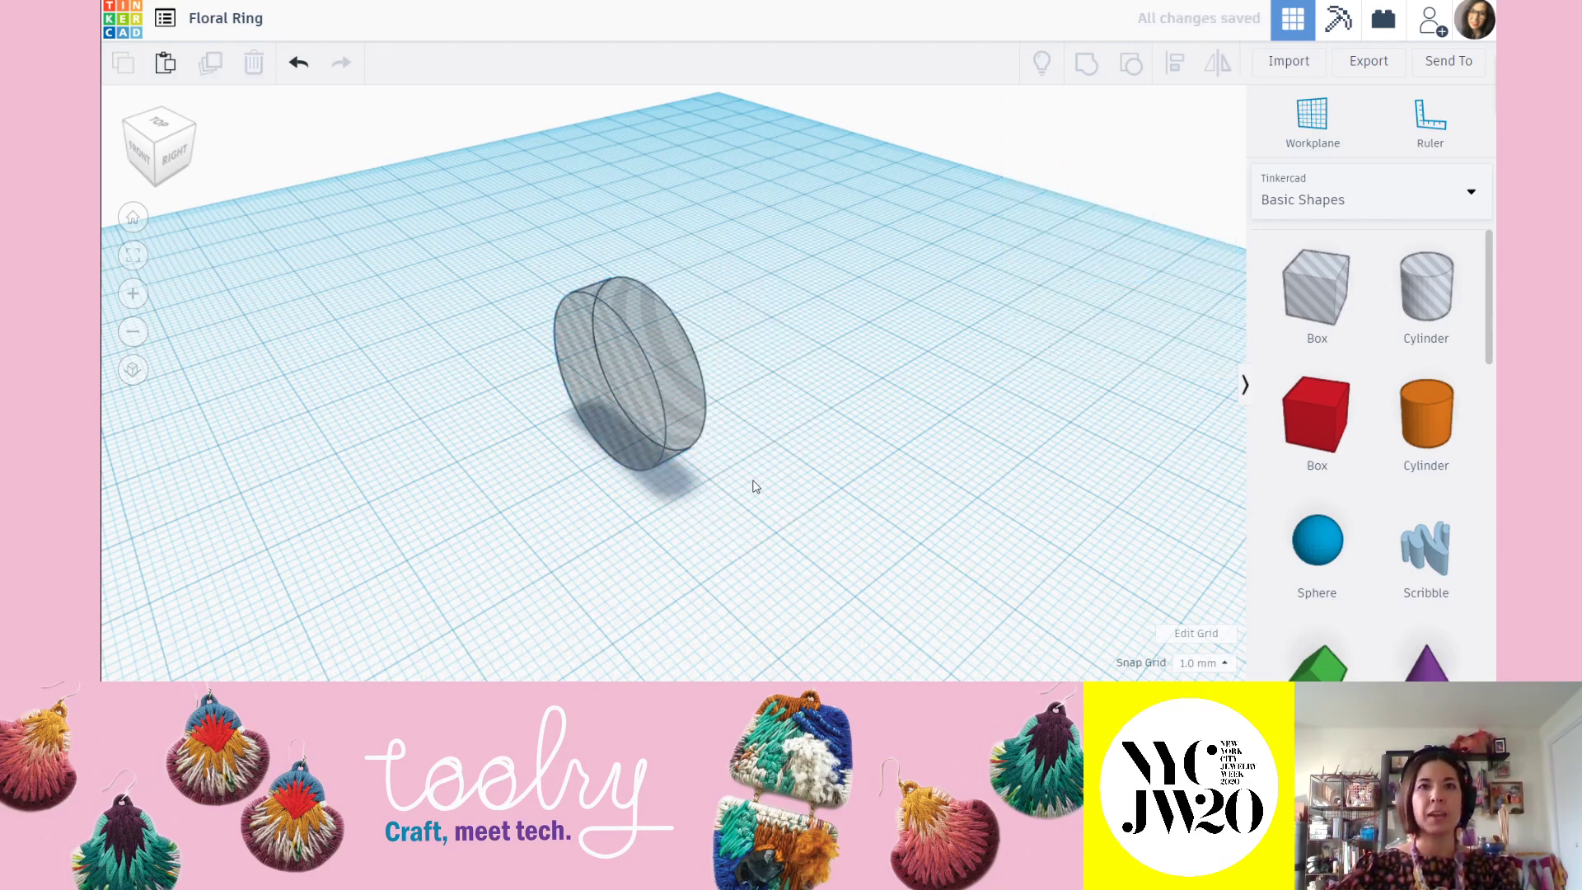
Increase the hole cylinder's thickness to 8 mm.
{"action": "right_click_drag", "start_coordinate": [769, 476], "coordinate": [674, 357]}
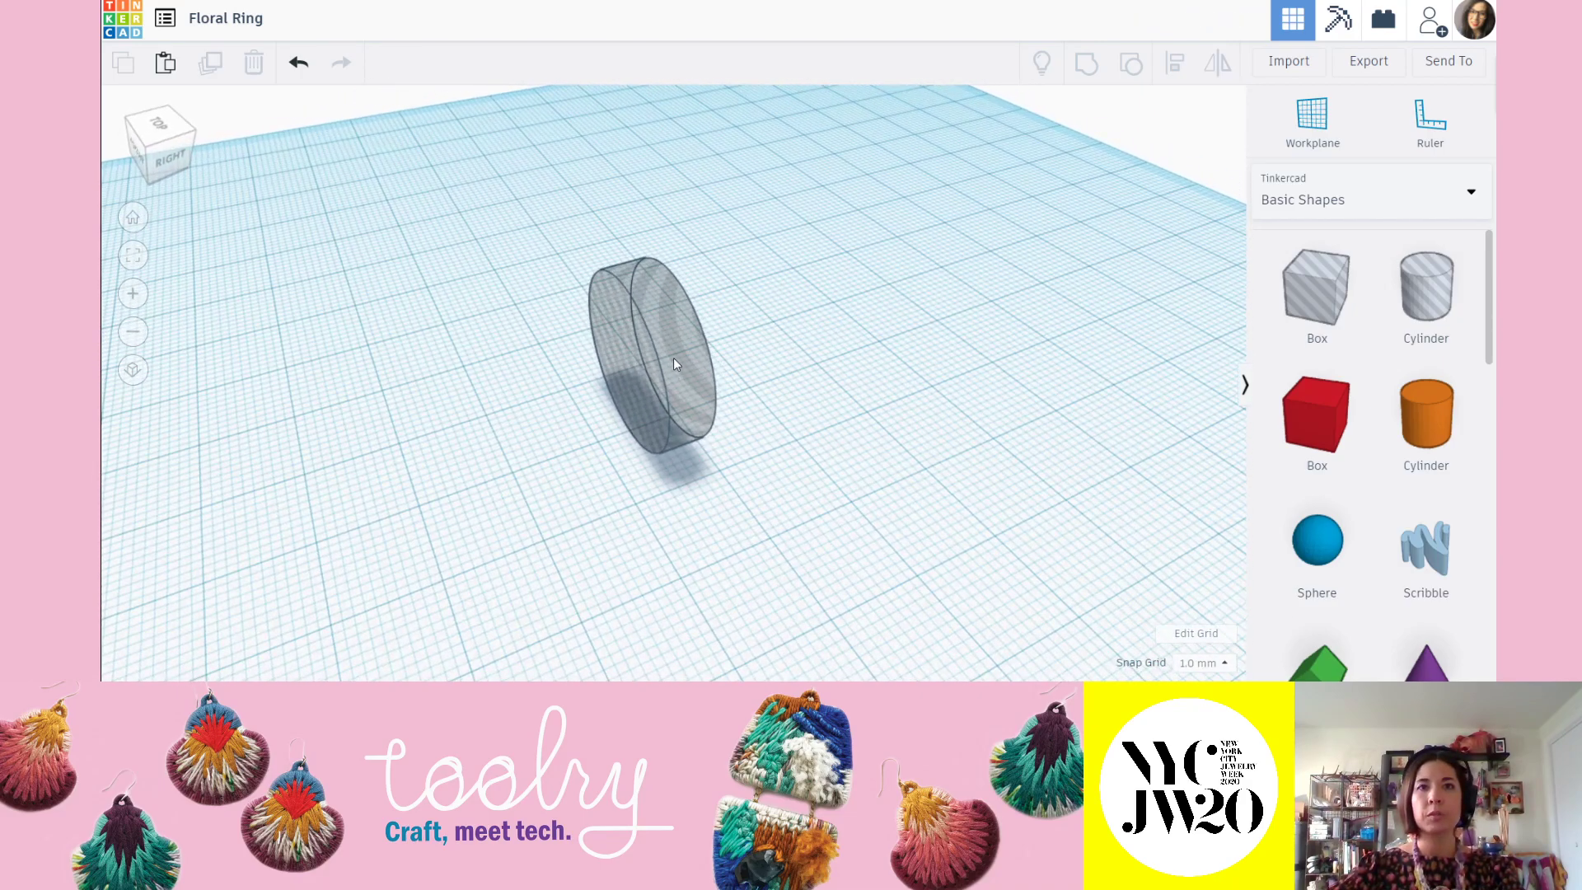
{"action": "left_click", "coordinate": [673, 358]}
{"action": "left_click", "coordinate": [734, 544]}
{"action": "type", "text": "8"}
{"action": "key", "text": "Return"}
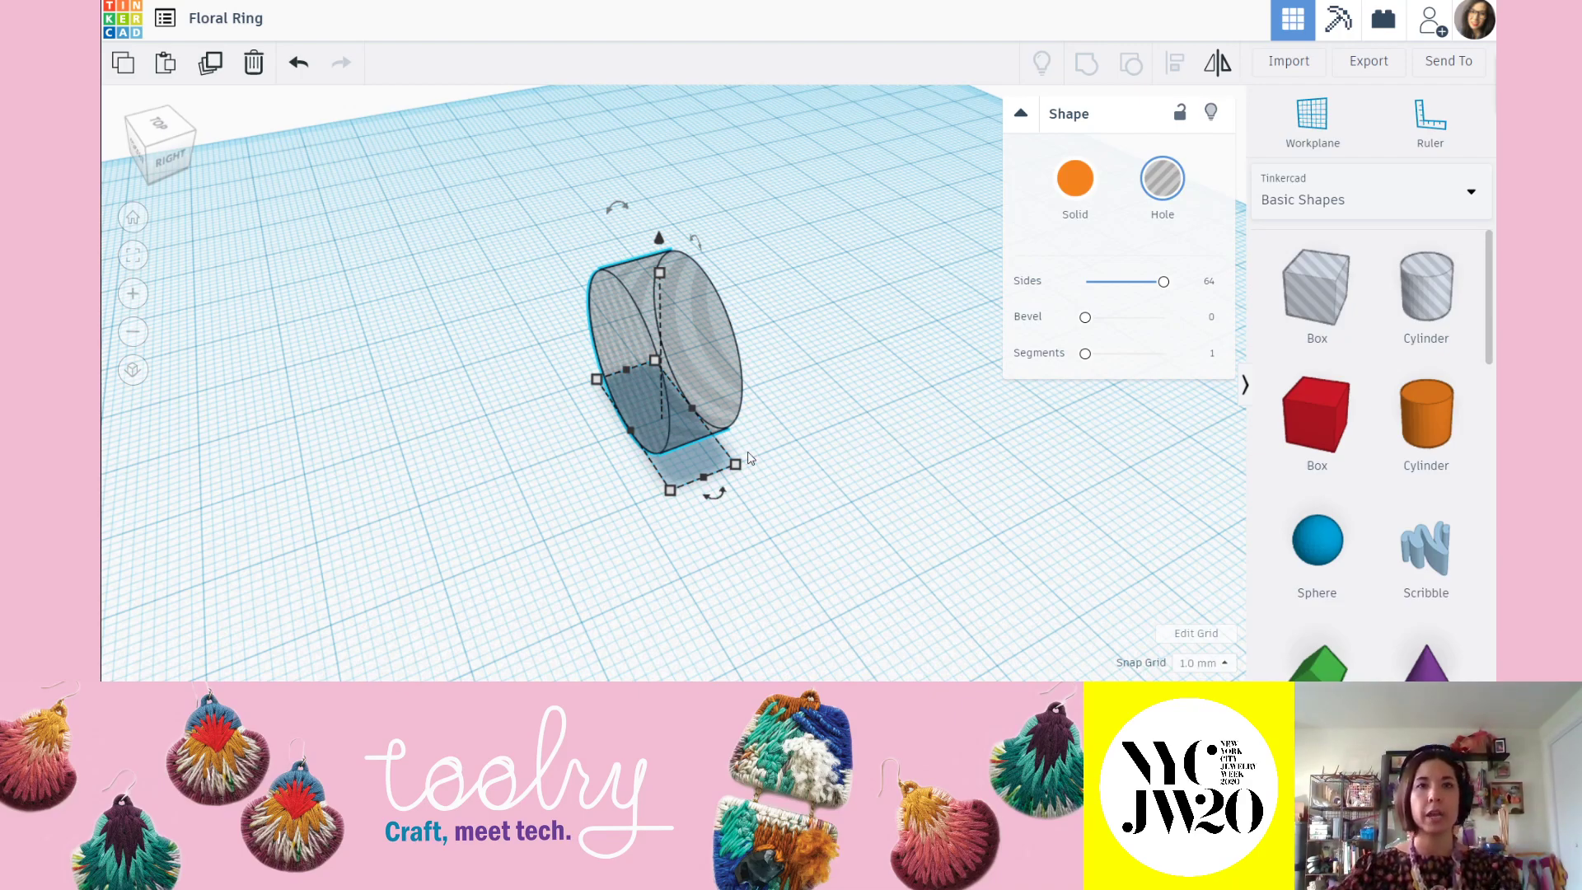
Set the hole cylinder's thickness back to 5 mm.
{"action": "mouse_move", "coordinate": [737, 466]}
{"action": "left_click", "coordinate": [749, 538]}
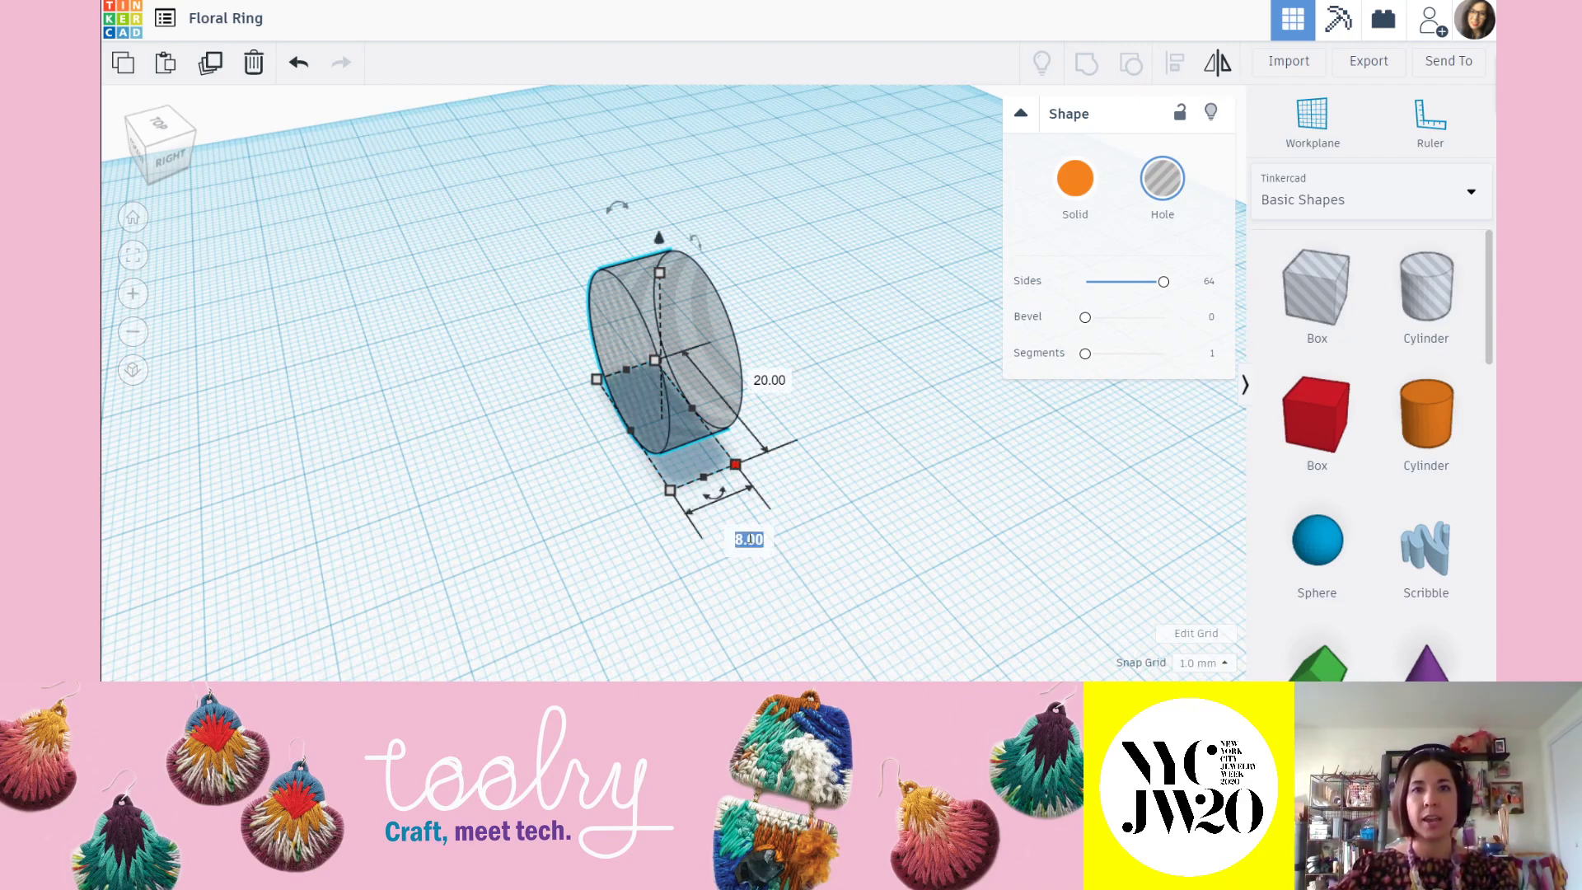
{"action": "type", "text": "5"}
{"action": "key", "text": "Return"}
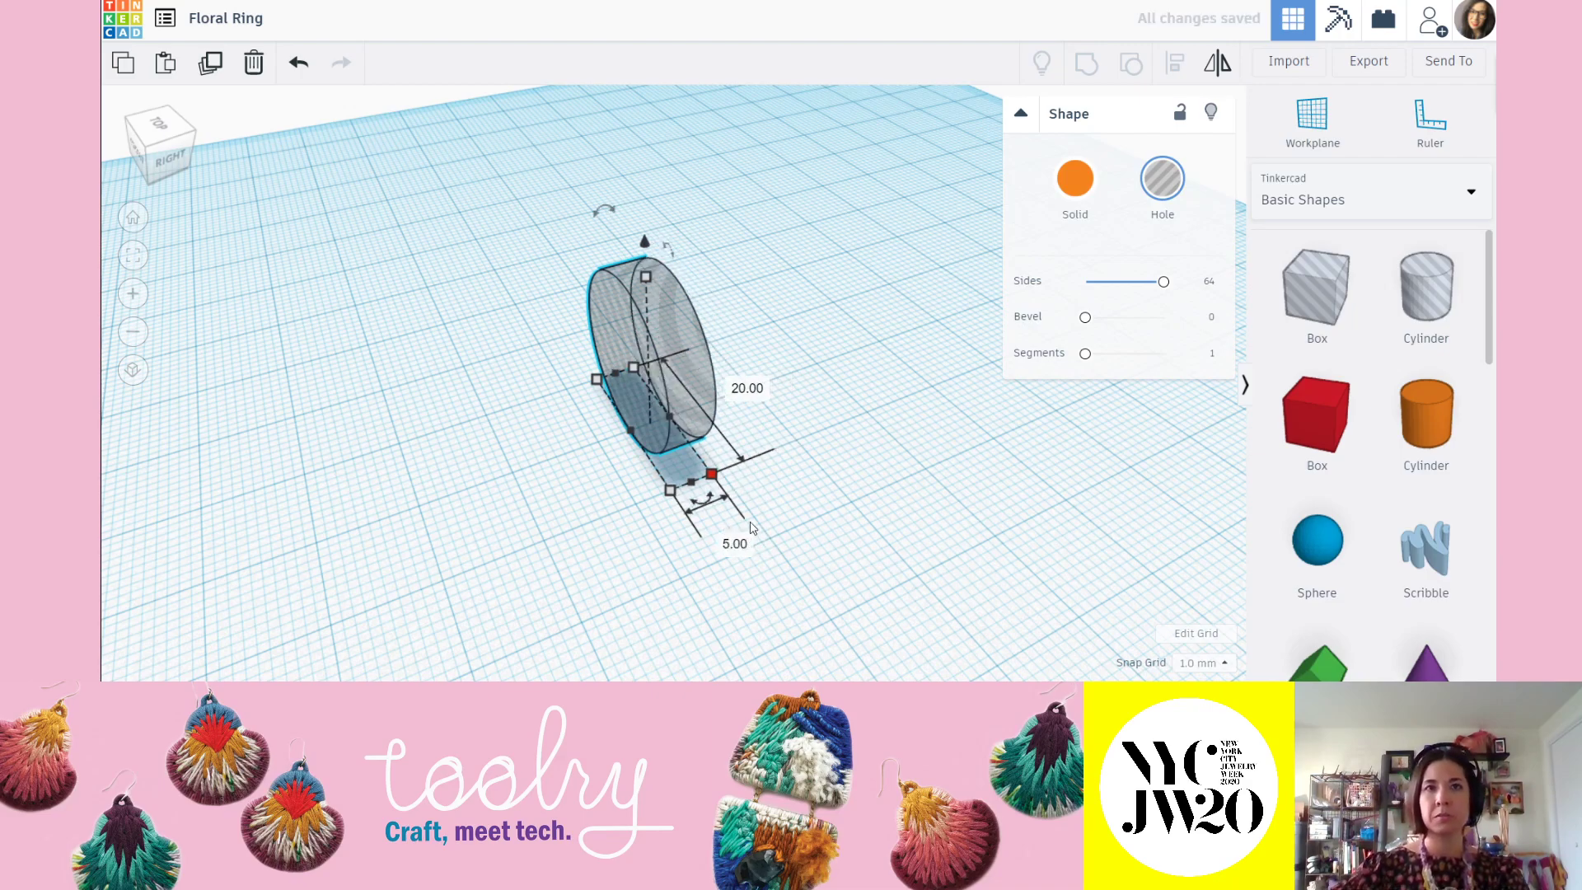
{"action": "left_click", "coordinate": [841, 471]}
Examine the hole cylinder's base dimensions, telling its thickness apart from its diameter, from several angles.
{"action": "right_click_drag", "start_coordinate": [837, 470], "coordinate": [703, 454]}
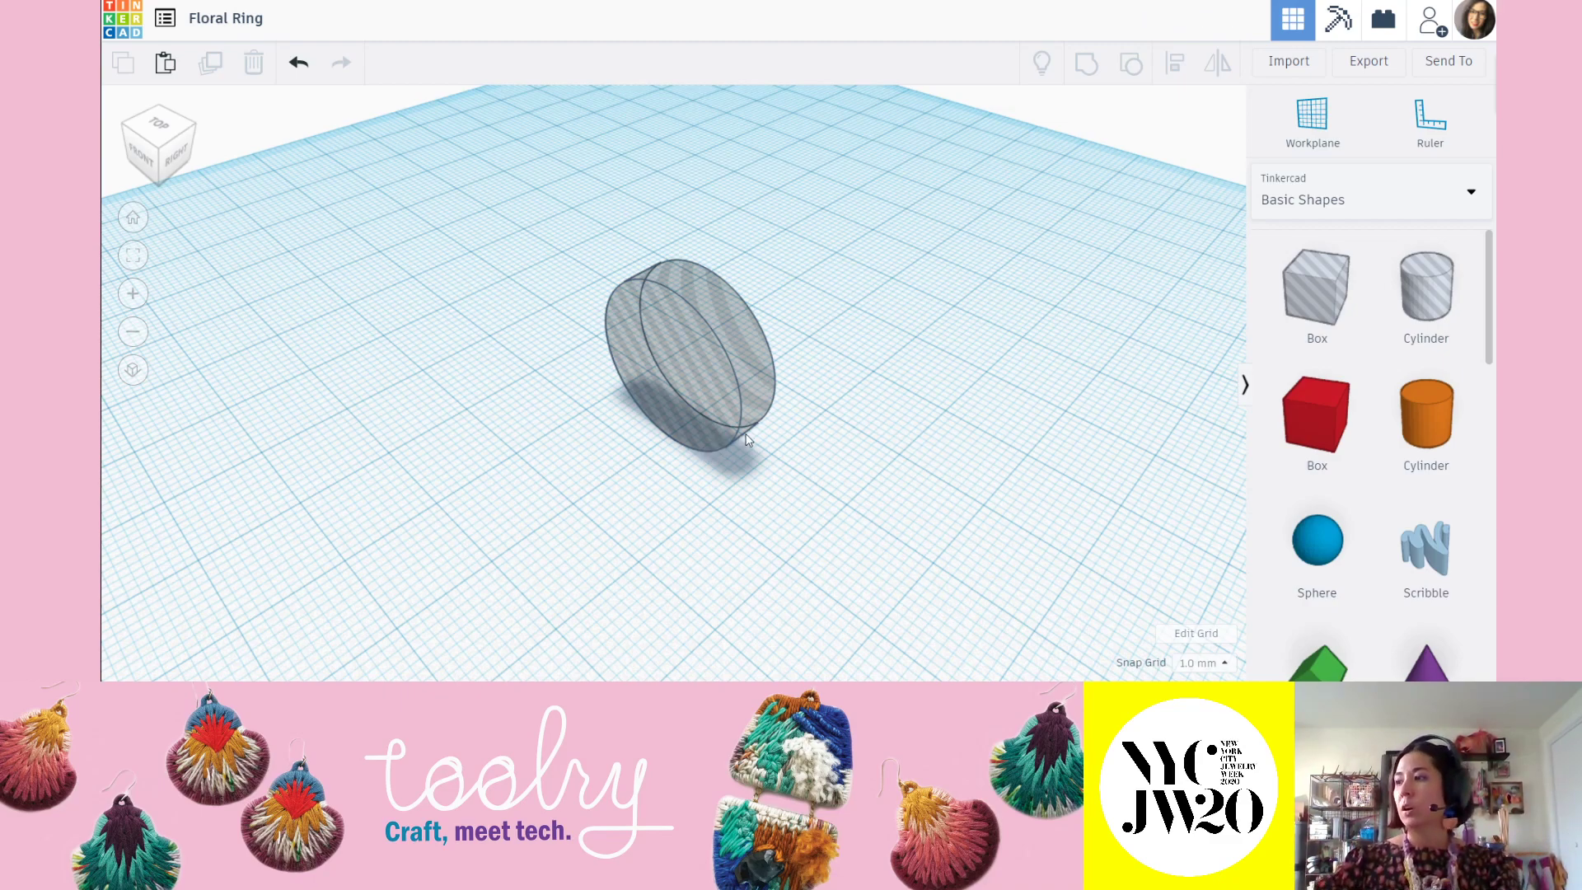
{"action": "right_click_drag", "start_coordinate": [783, 449], "coordinate": [834, 410]}
{"action": "middle_click_drag", "start_coordinate": [854, 303], "coordinate": [765, 367]}
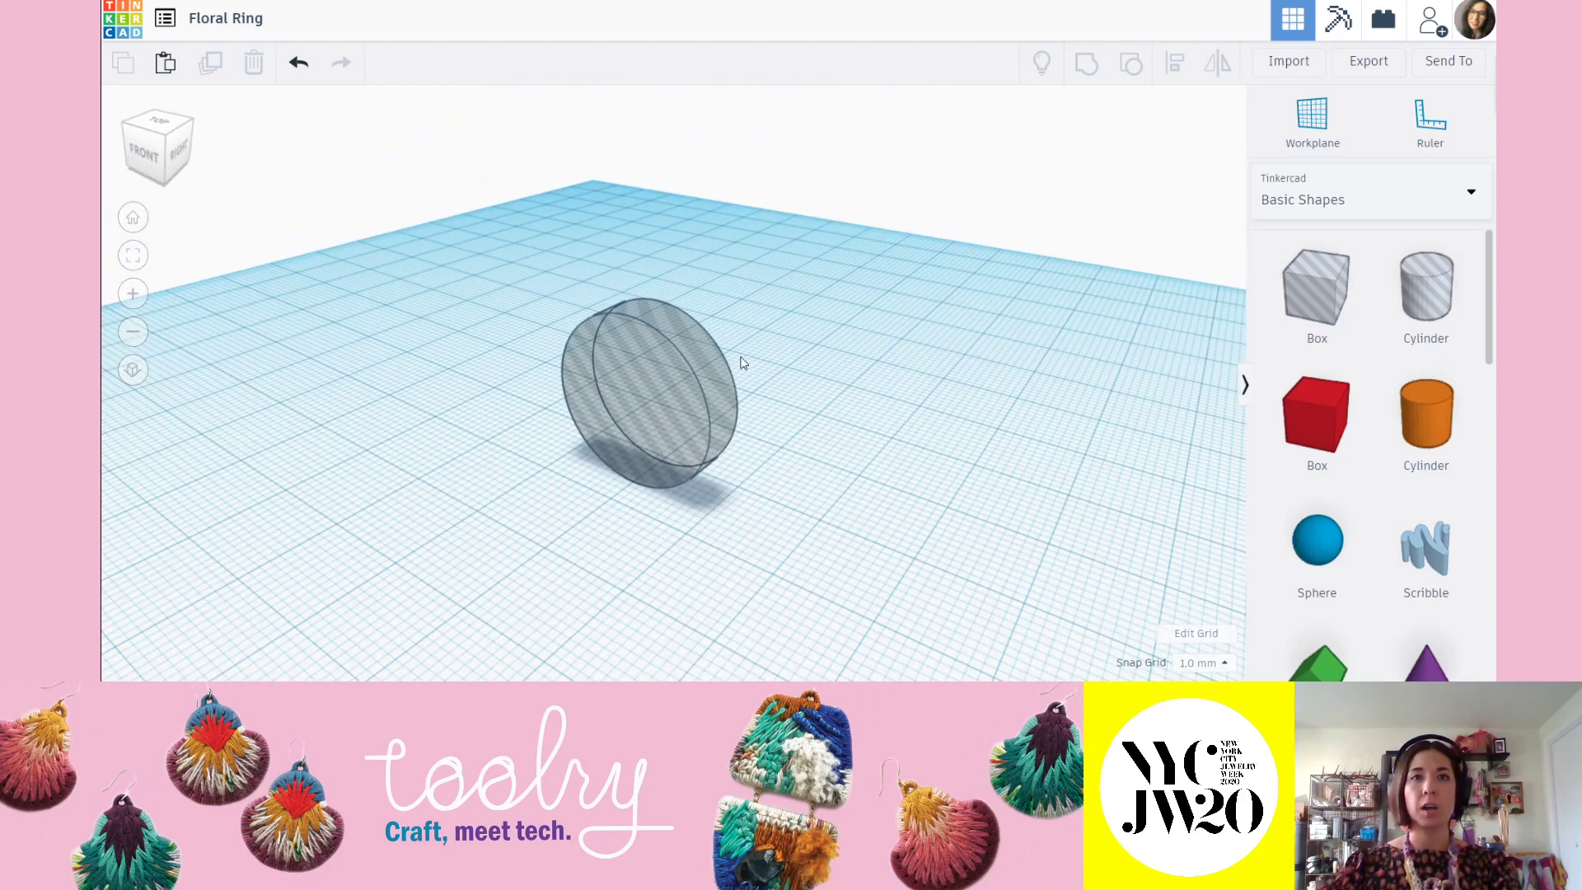
{"action": "left_click", "coordinate": [680, 380]}
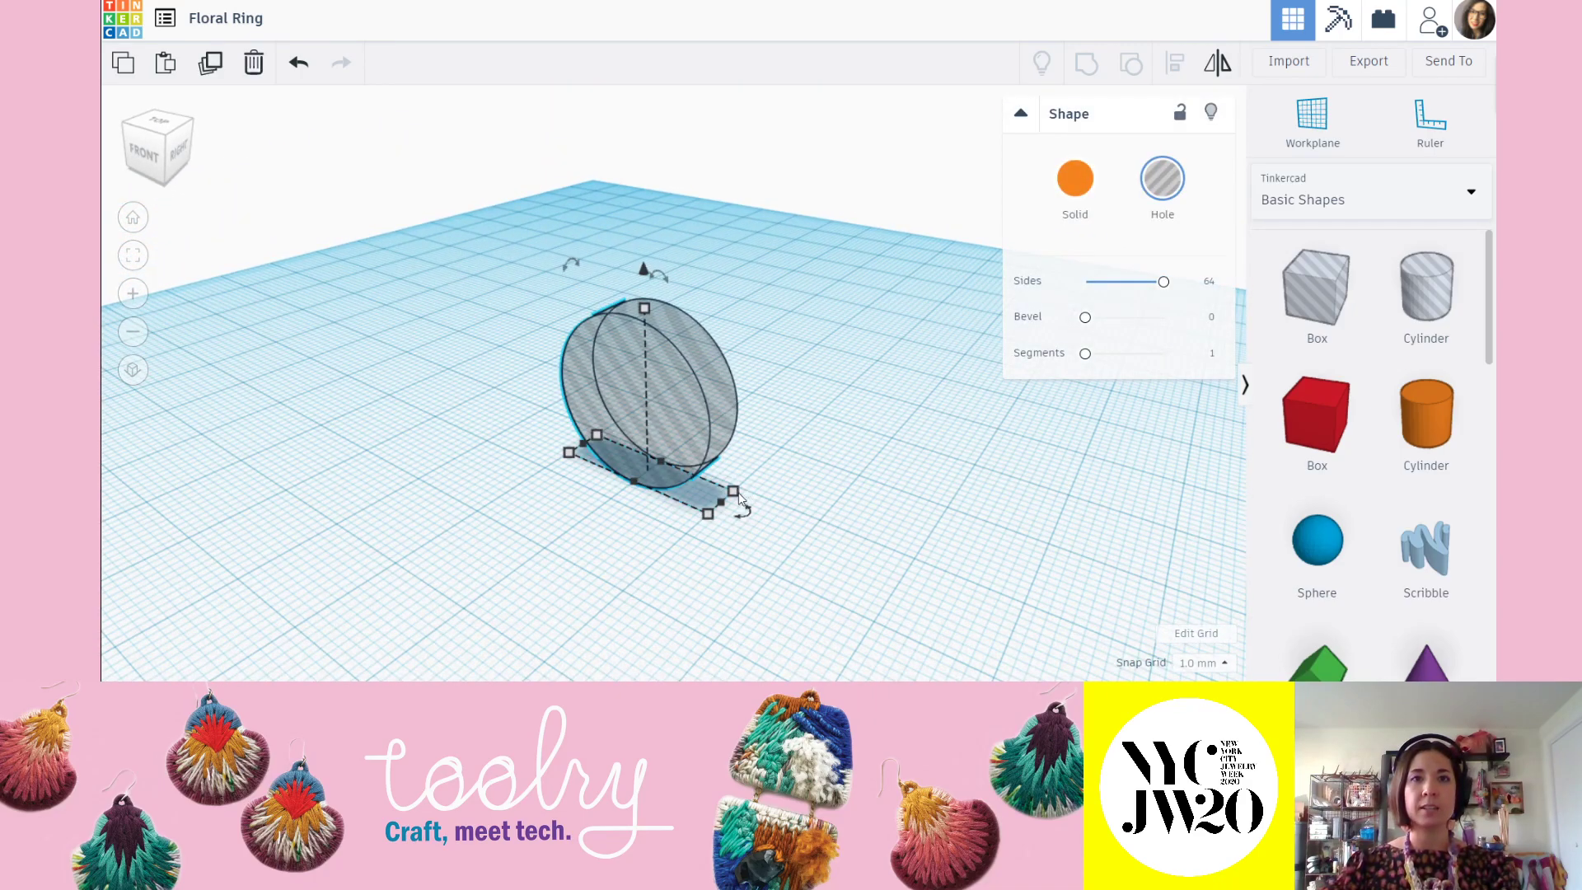
{"action": "left_click", "coordinate": [733, 491]}
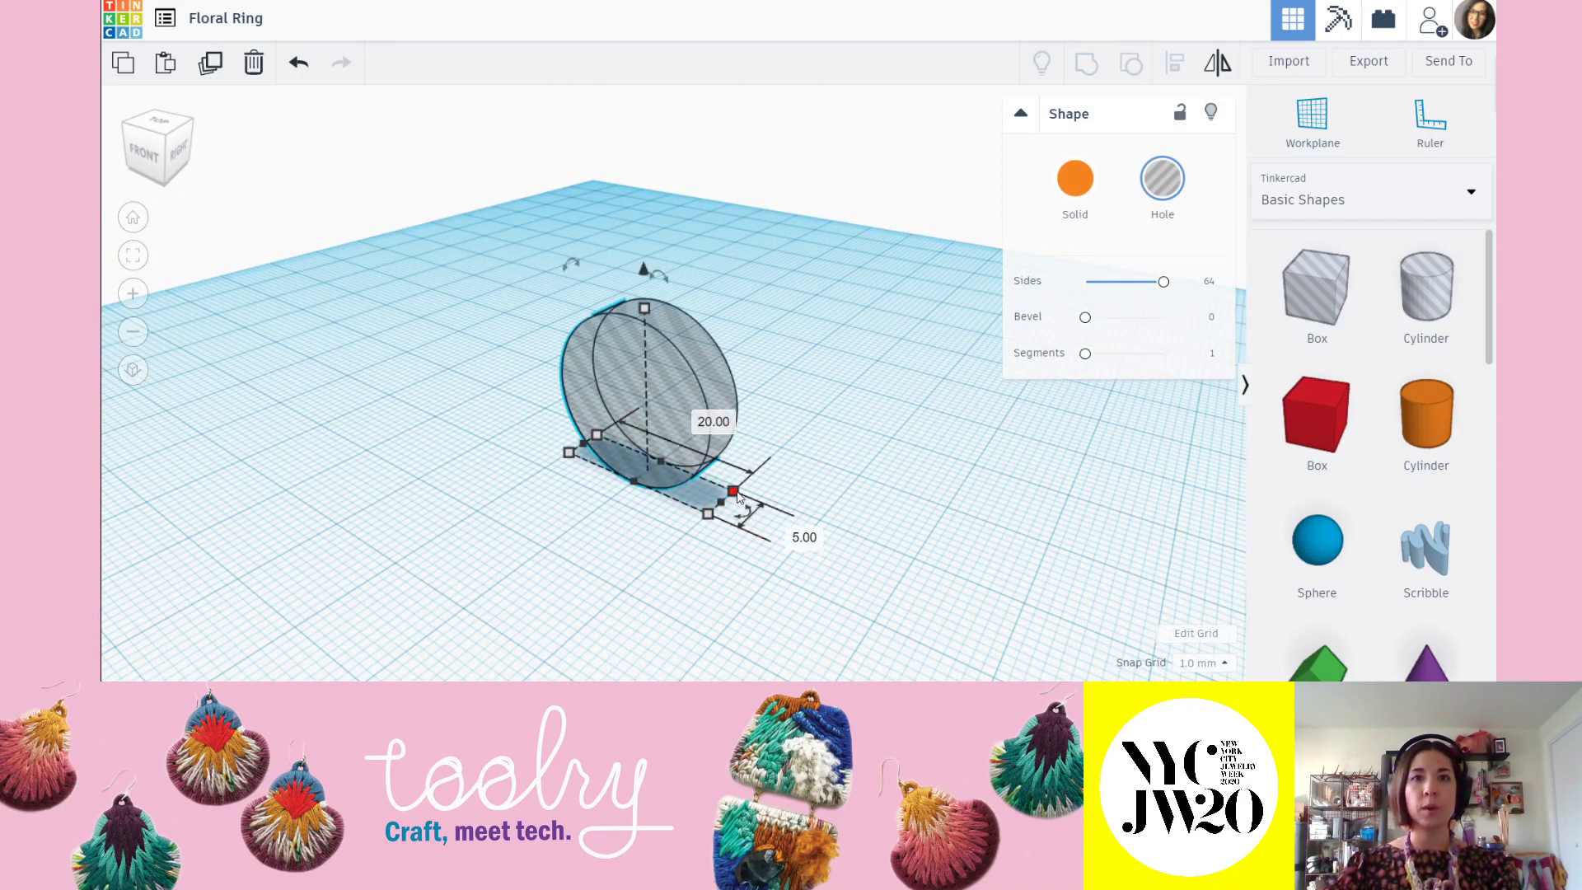
{"action": "left_click", "coordinate": [636, 359]}
{"action": "mouse_move", "coordinate": [568, 455]}
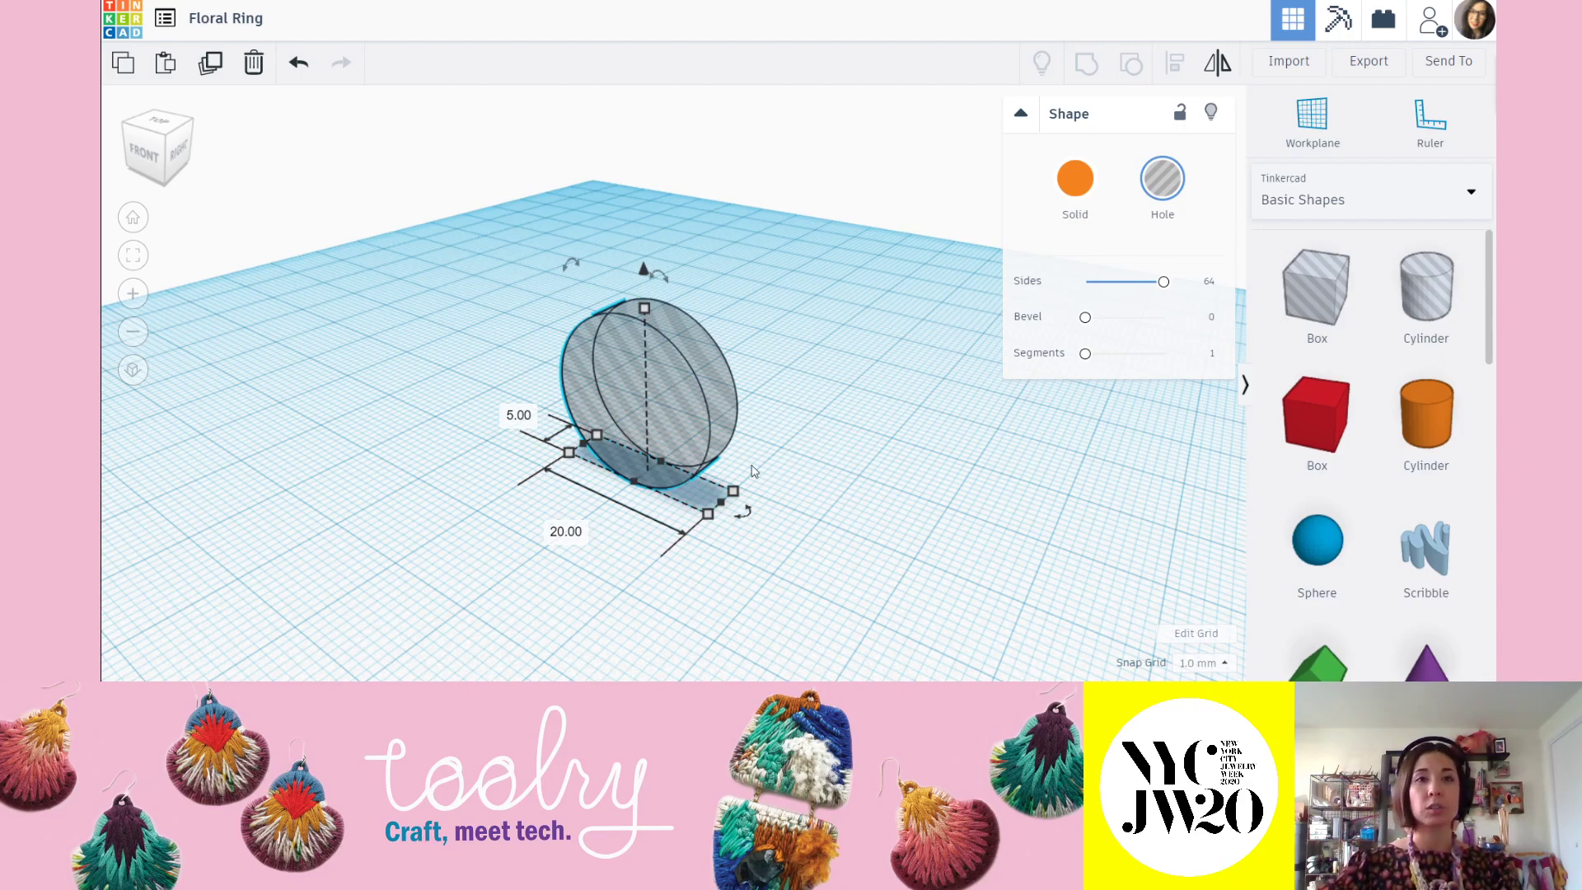
{"action": "right_click_drag", "start_coordinate": [779, 476], "coordinate": [813, 449]}
{"action": "left_click", "coordinate": [813, 450]}
{"action": "right_click_drag", "start_coordinate": [682, 397], "coordinate": [665, 422]}
{"action": "left_click", "coordinate": [665, 422]}
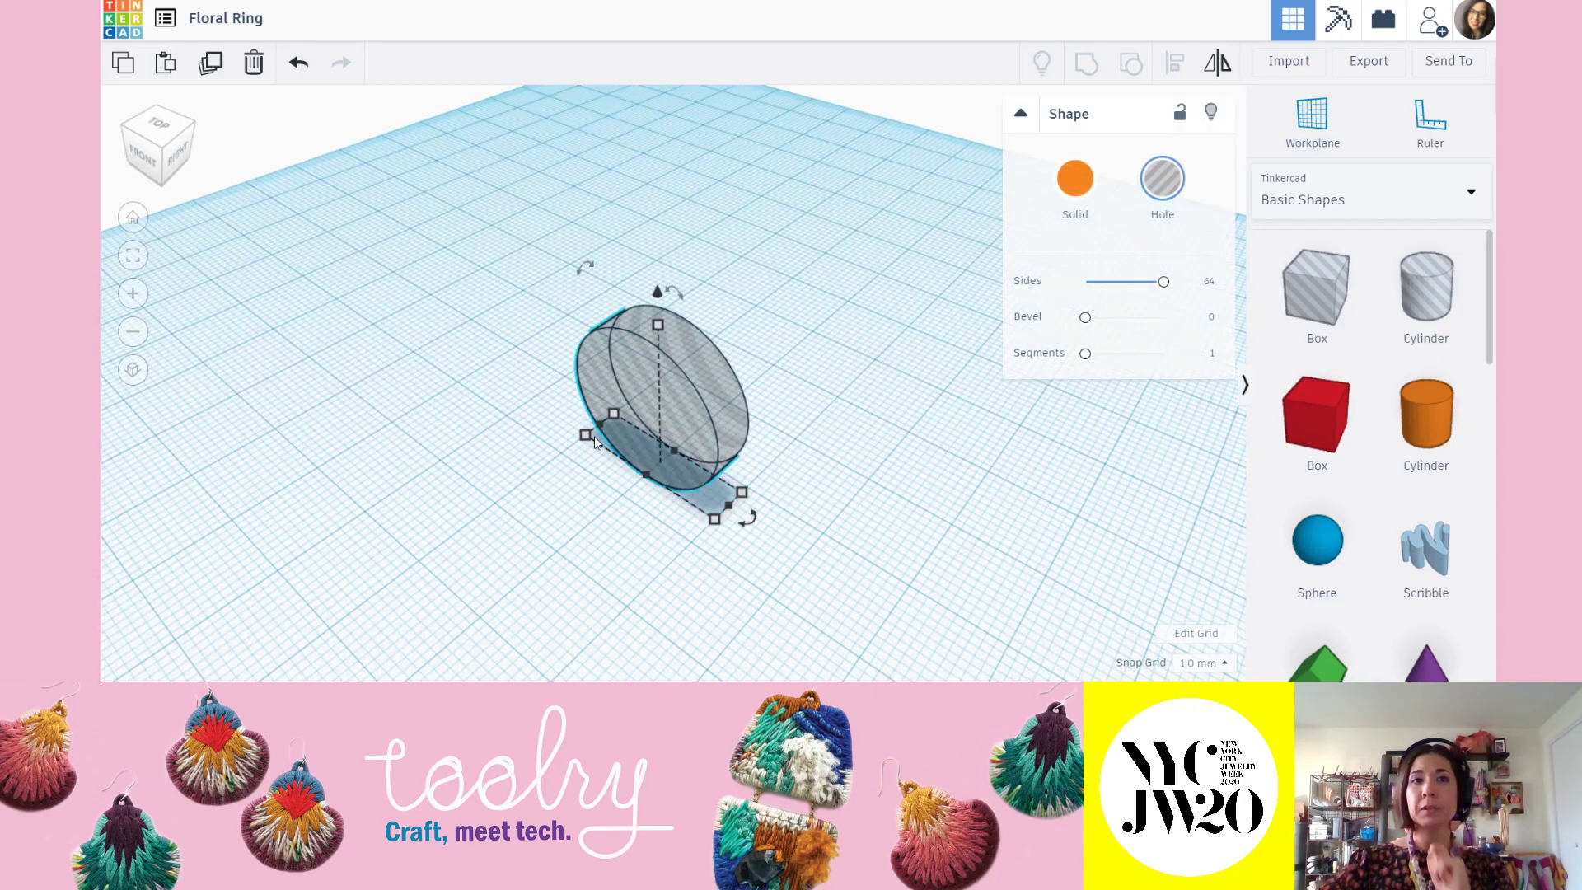
Set the hole cylinder's diameter to 16.5 mm, both across its base and in height.
{"action": "left_click", "coordinate": [580, 530]}
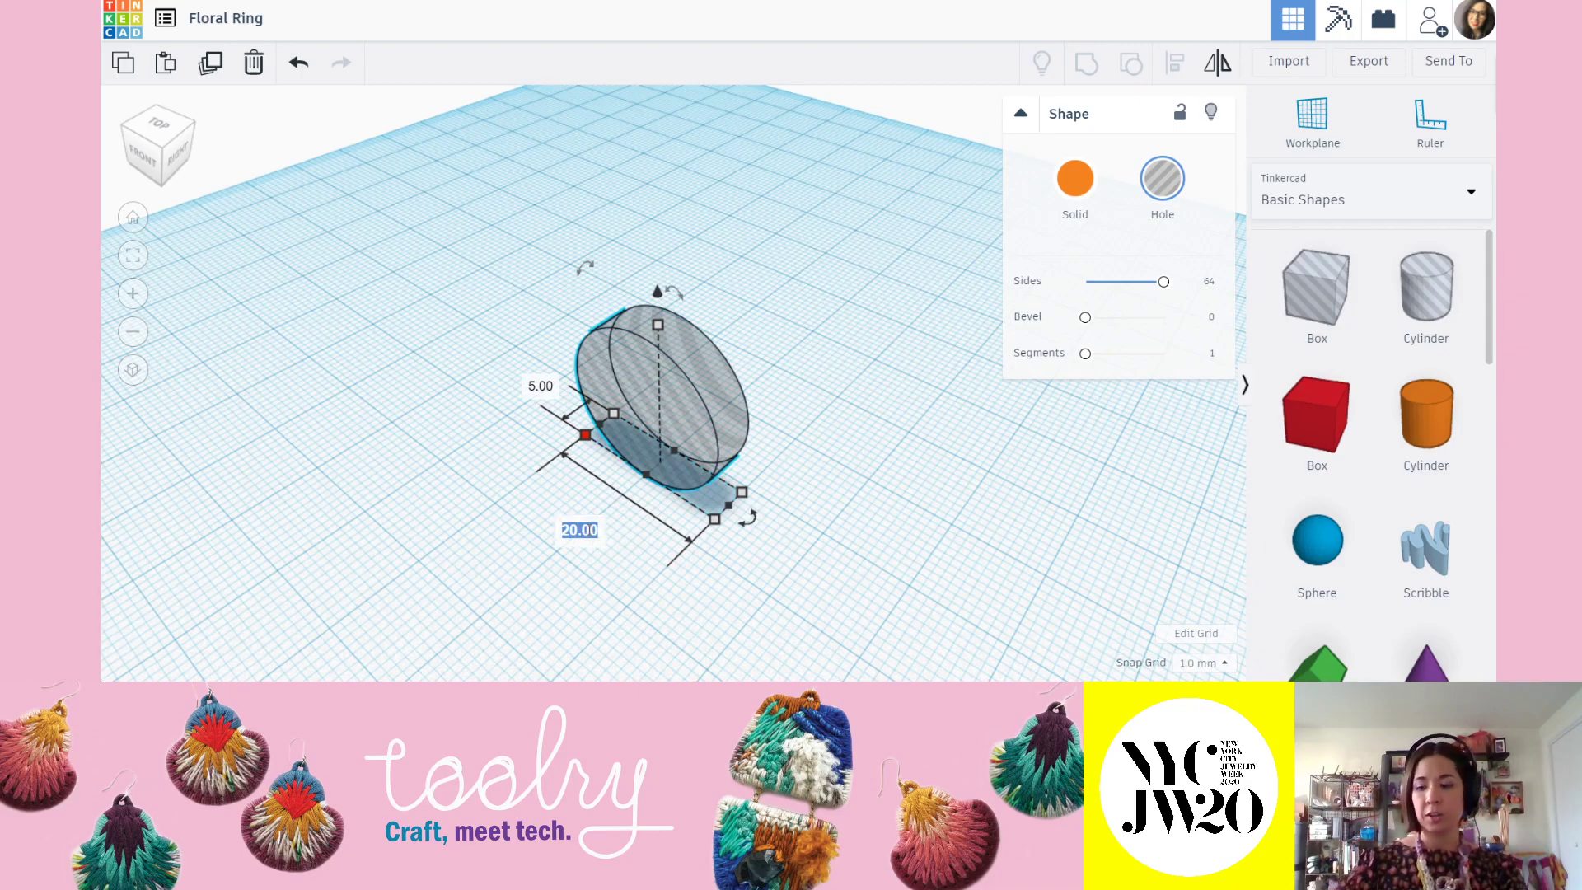
{"action": "type", "text": "16.5"}
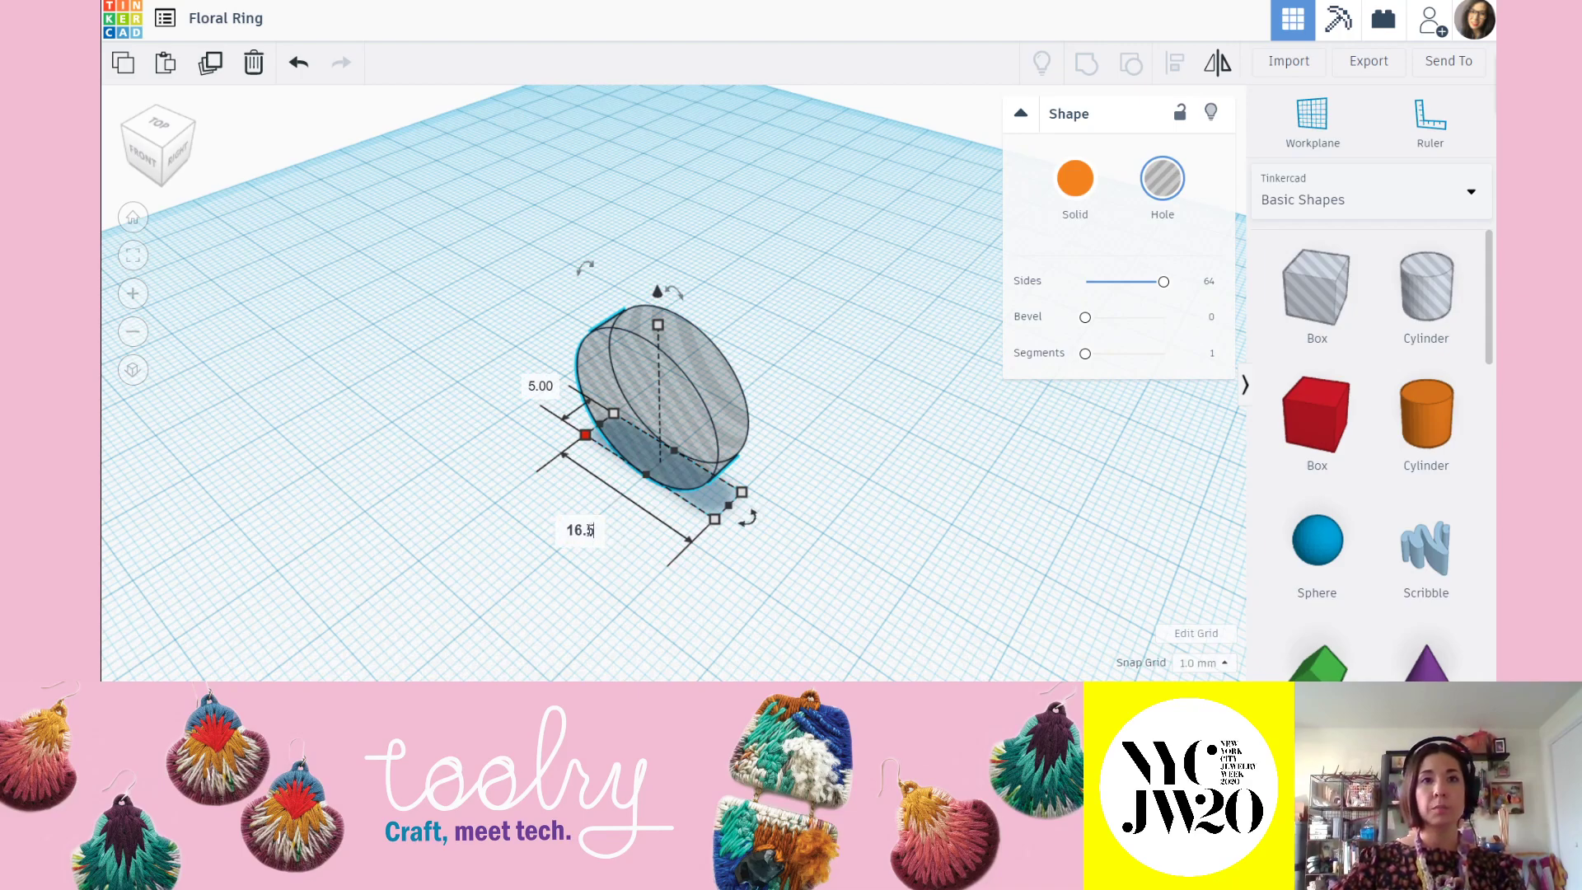
{"action": "key", "text": "Return"}
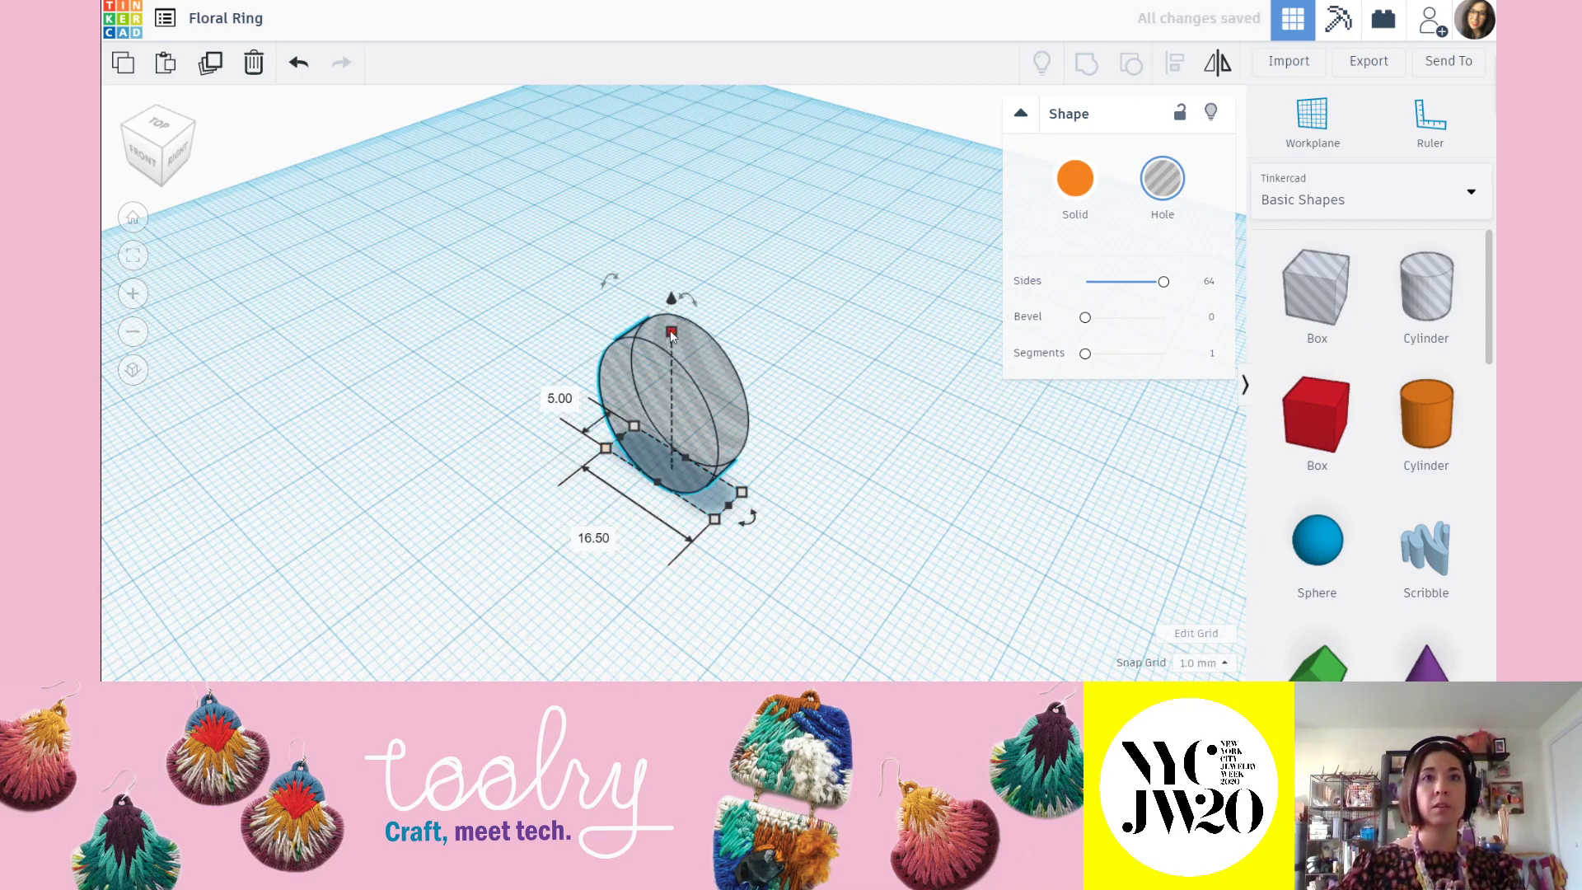
{"action": "mouse_move", "coordinate": [672, 332]}
{"action": "left_click", "coordinate": [751, 404]}
{"action": "type", "text": "16.5"}
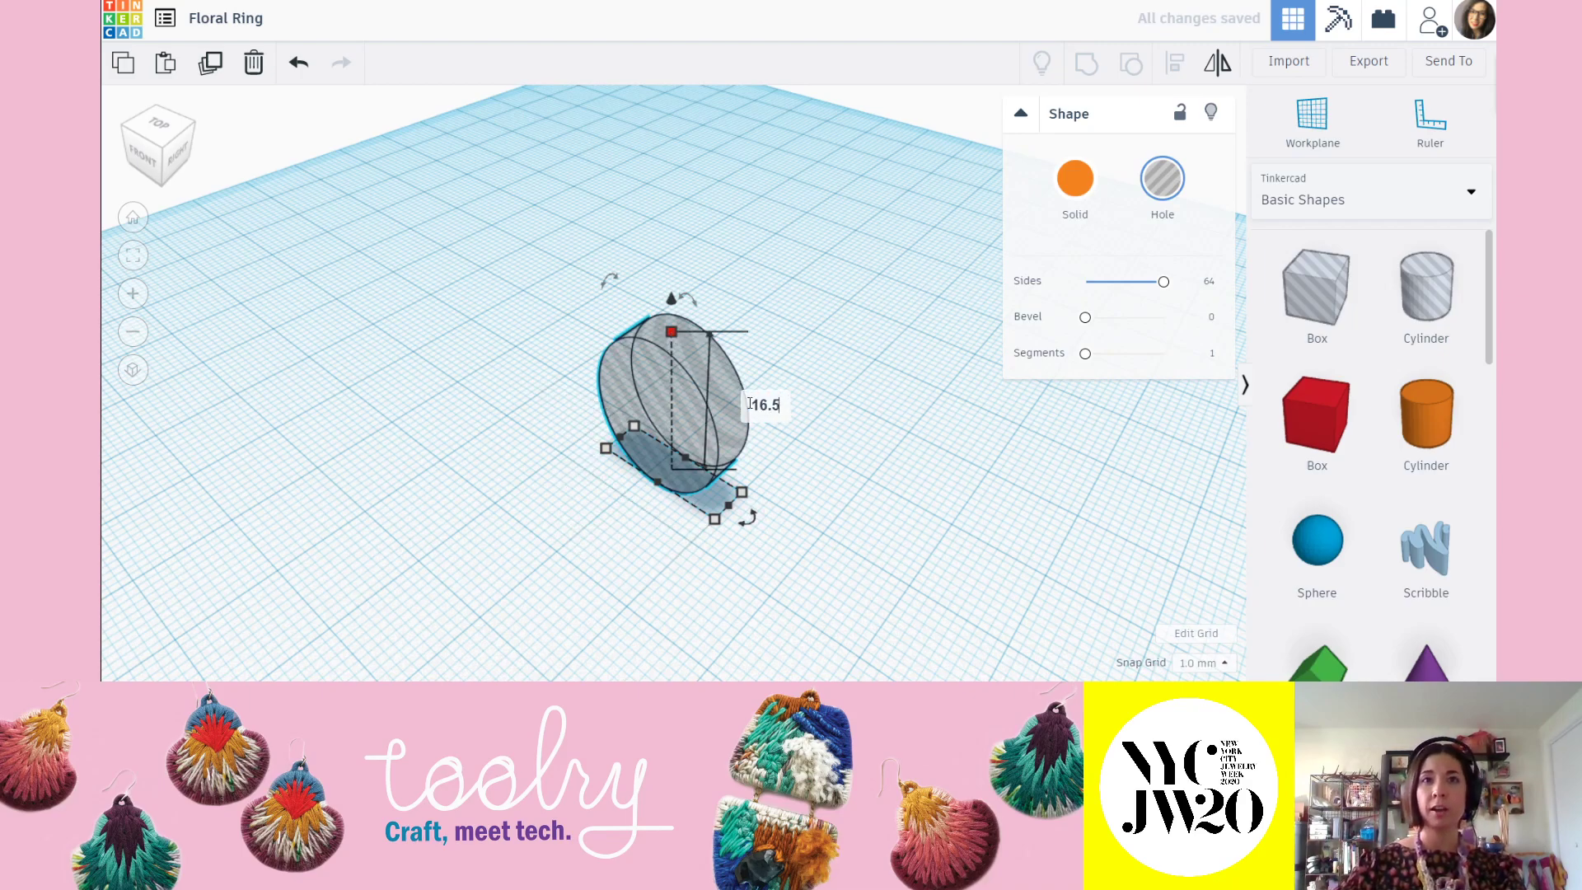
{"action": "key", "text": "Return"}
{"action": "left_click", "coordinate": [833, 355]}
{"action": "right_click_drag", "start_coordinate": [833, 355], "coordinate": [815, 501]}
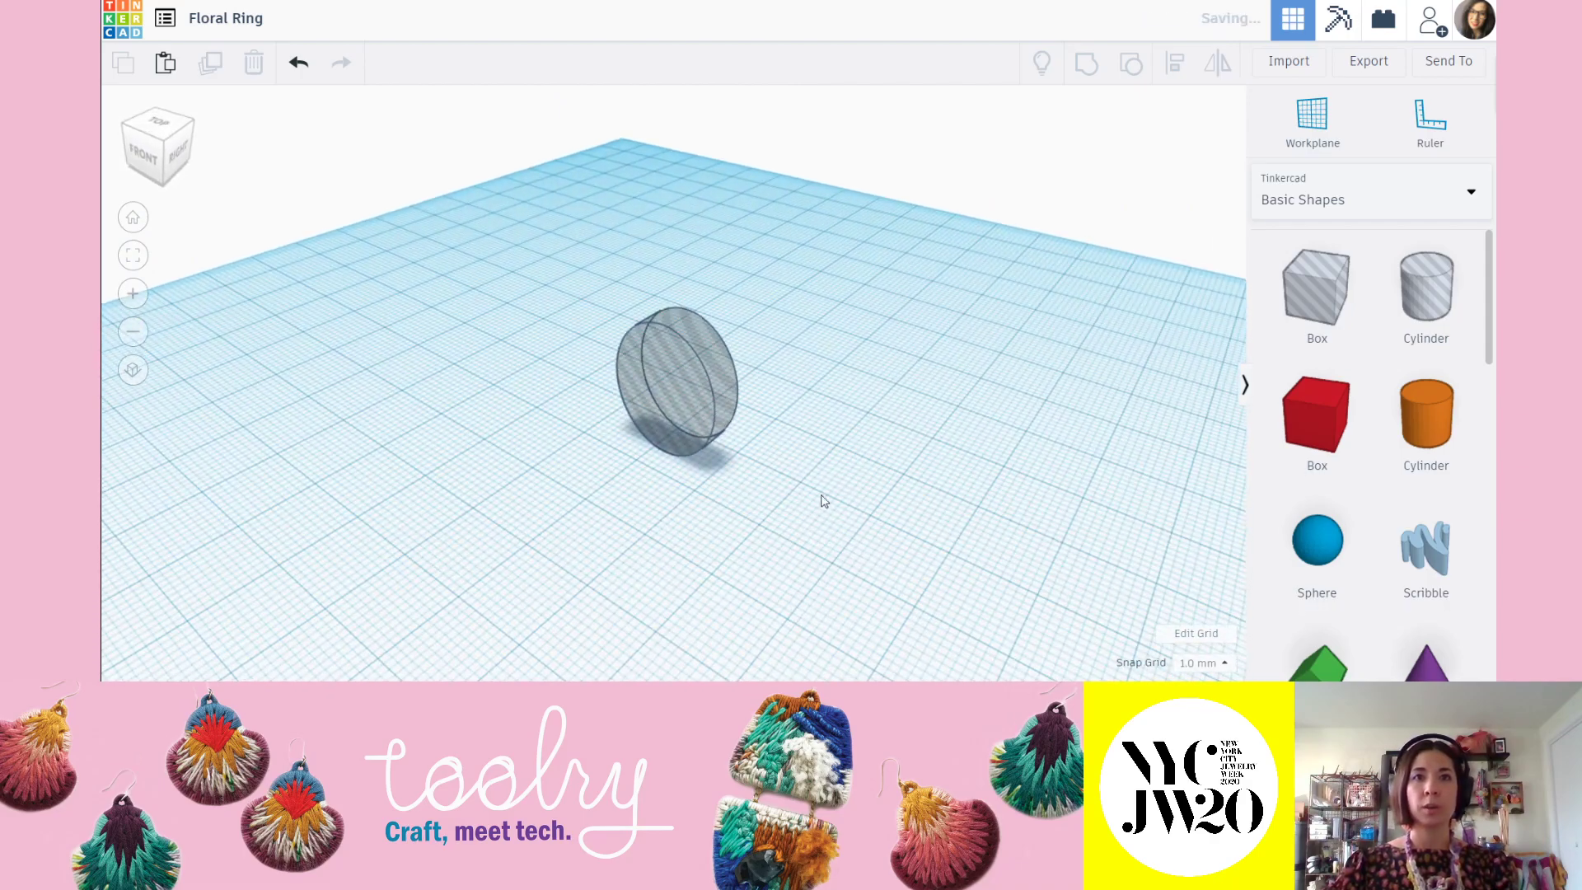
Undo the hole cylinder's diameter and thickness changes.
{"action": "key", "text": "ctrl+z"}
{"action": "key", "text": "ctrl+z"}
{"action": "key", "text": "ctrl+z"}
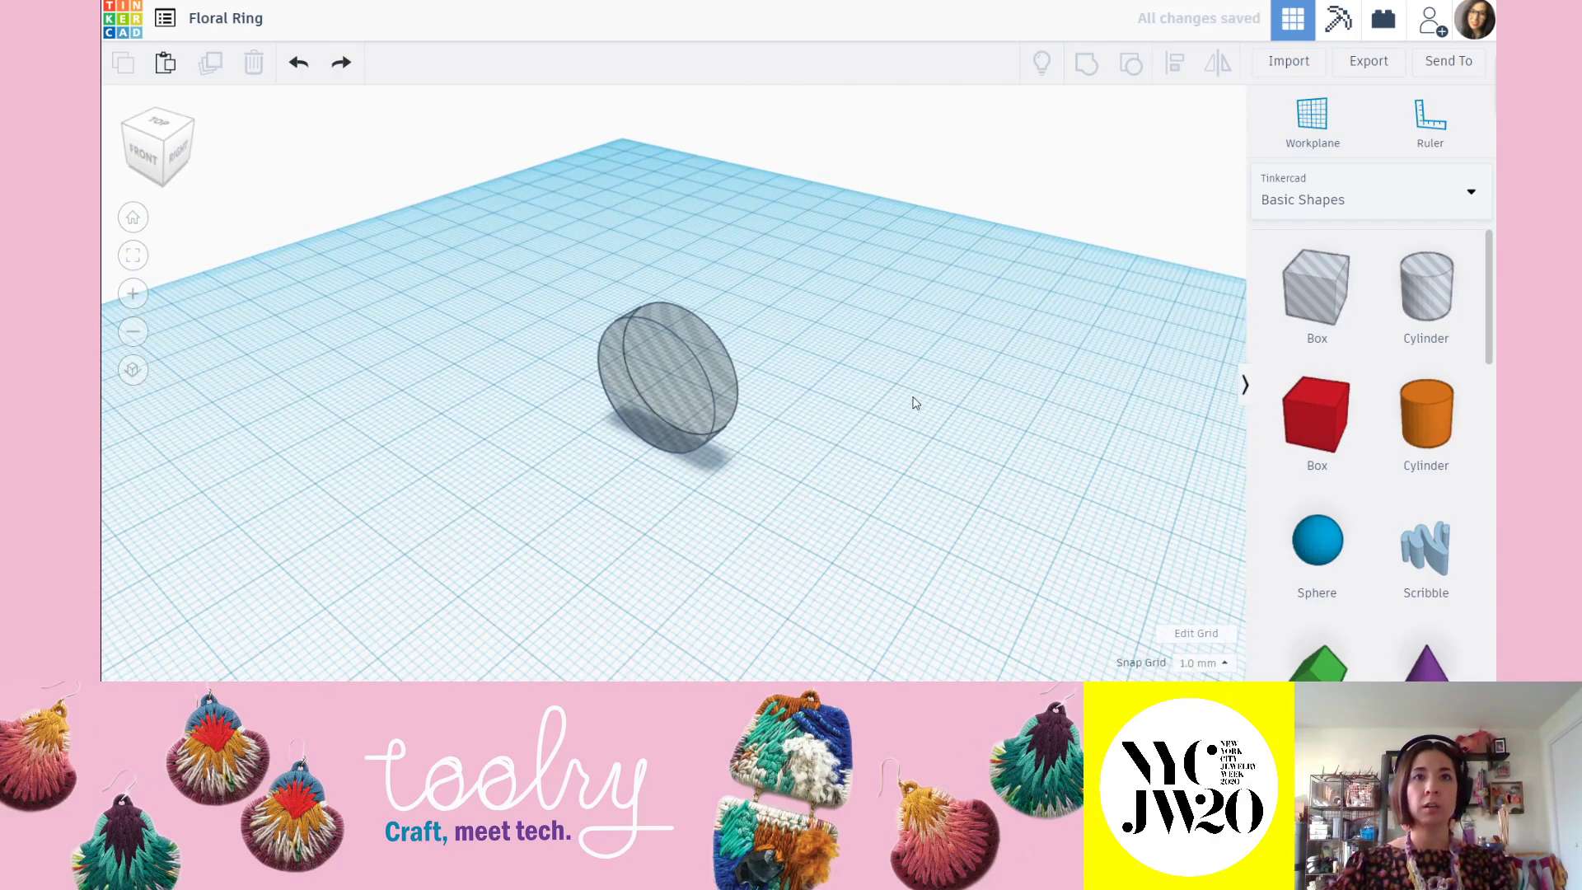
Reduce the full-length hole cylinder to a thickness of 5 mm along its axis.
{"action": "right_click_drag", "start_coordinate": [914, 403], "coordinate": [759, 360]}
{"action": "left_click", "coordinate": [759, 360]}
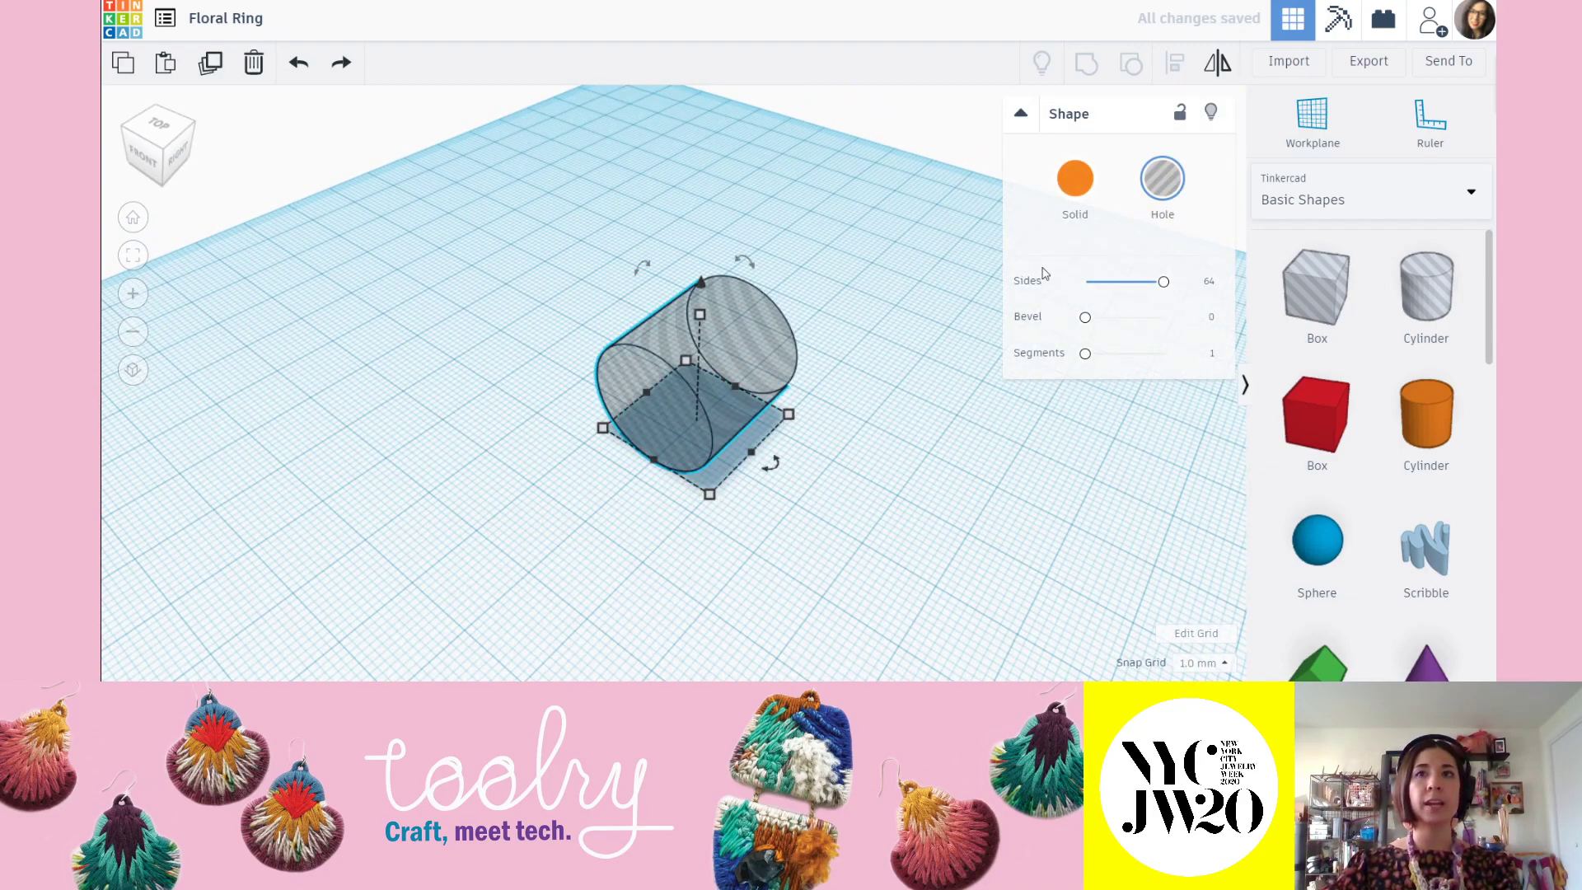
{"action": "left_click", "coordinate": [790, 416]}
{"action": "left_click", "coordinate": [833, 497]}
{"action": "type", "text": "5"}
{"action": "key", "text": "Return"}
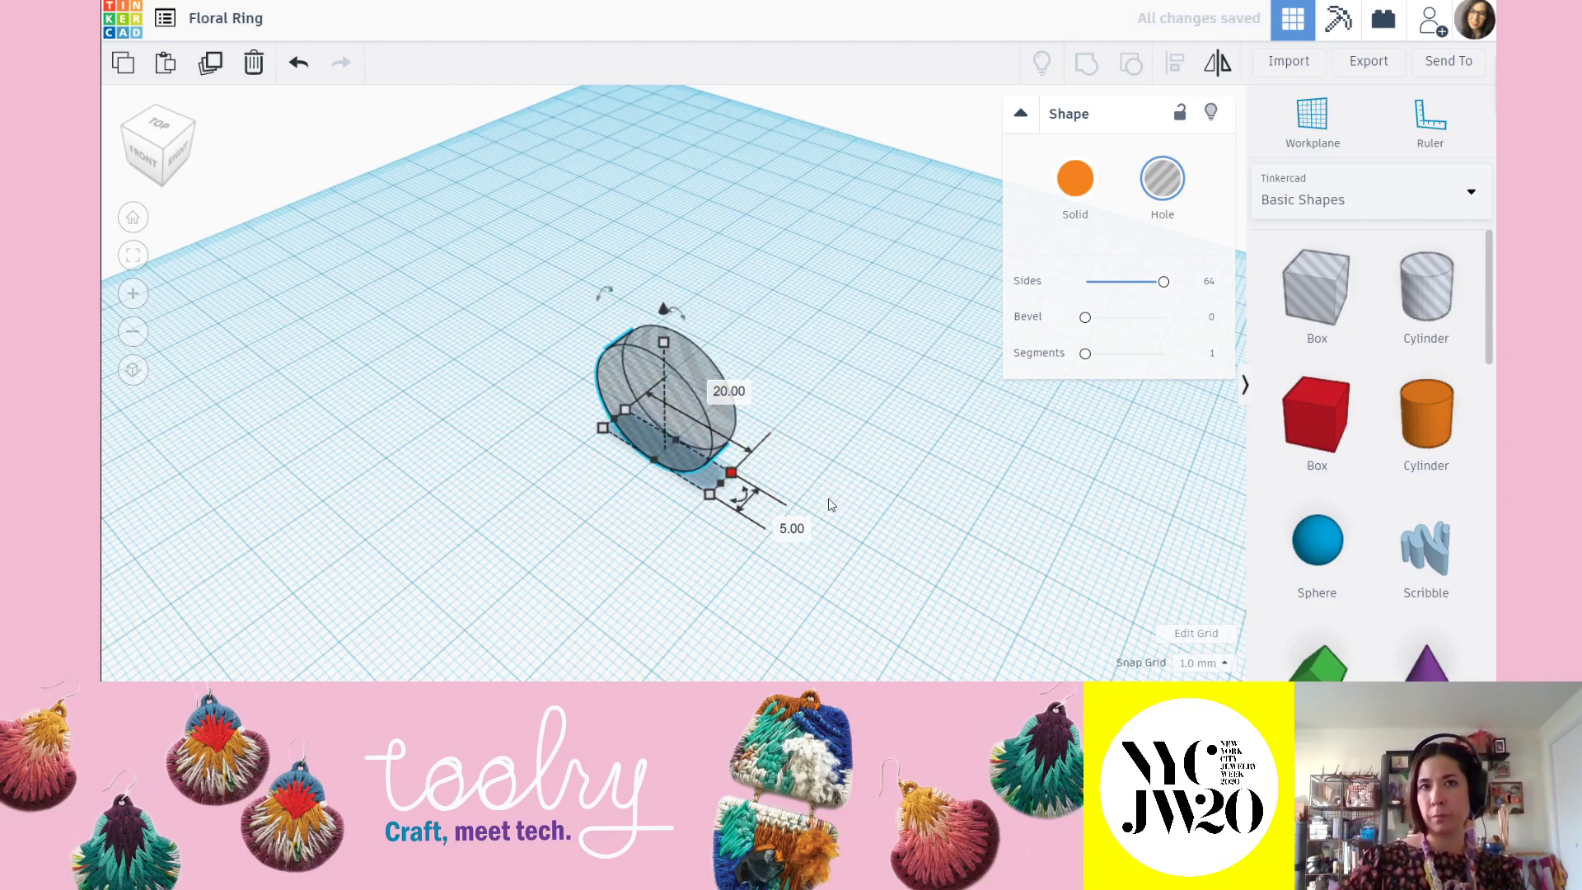
Resize the thin hole cylinder's round face to 16.5 mm across and 16.5 mm high.
{"action": "scroll", "coordinate": [665, 455], "scroll_direction": "up", "scroll_amount": 3}
{"action": "right_click_drag", "start_coordinate": [785, 524], "coordinate": [791, 470]}
{"action": "left_click", "coordinate": [574, 509]}
{"action": "type", "text": "16.5"}
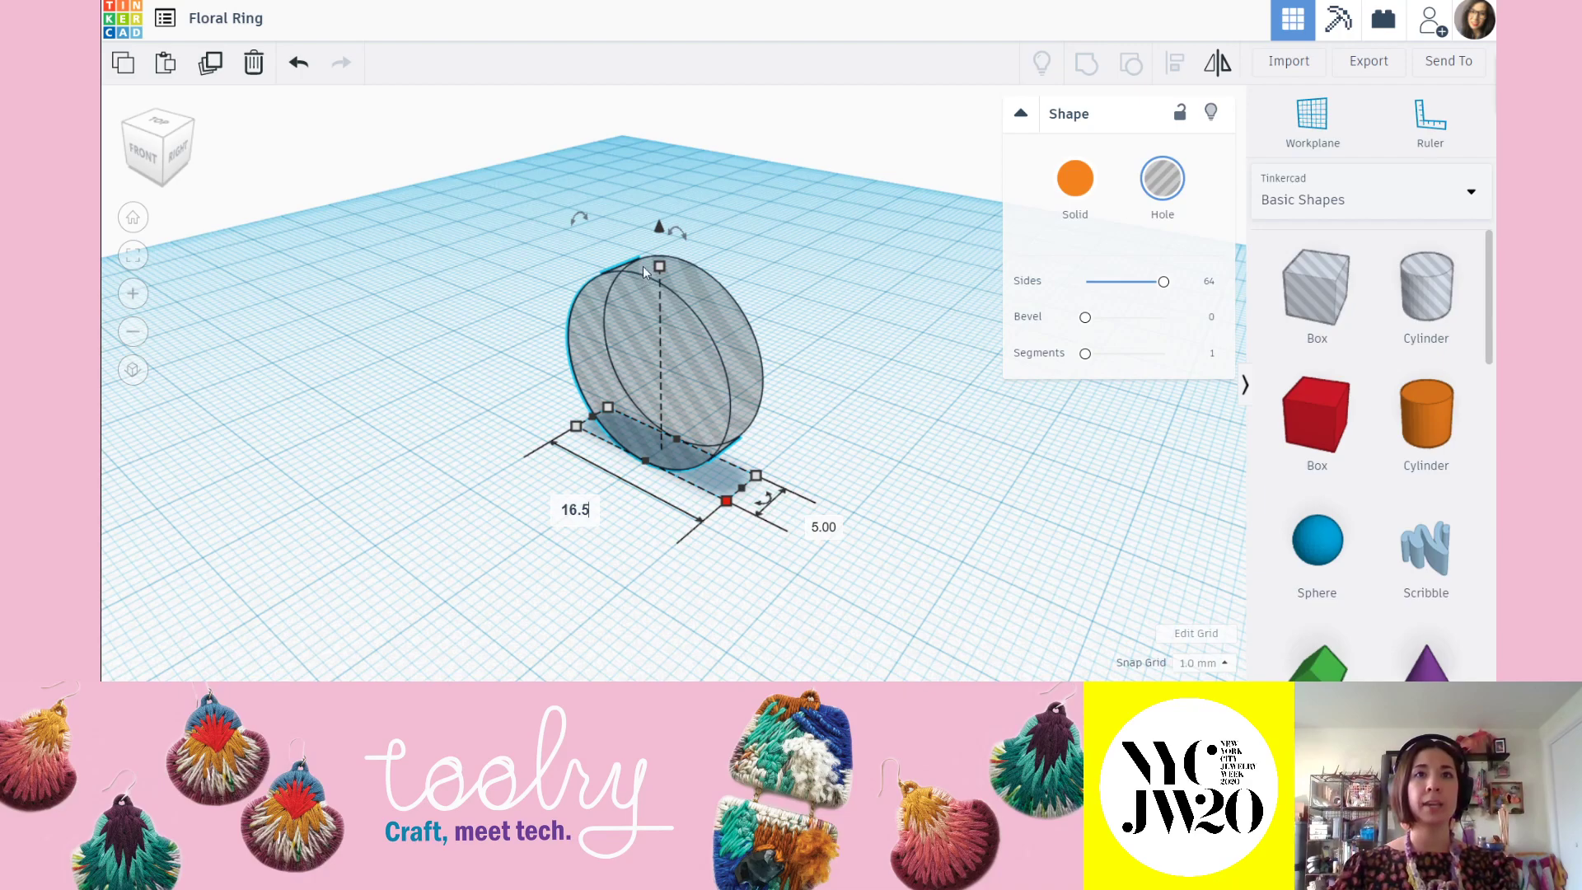
{"action": "key", "text": "Return"}
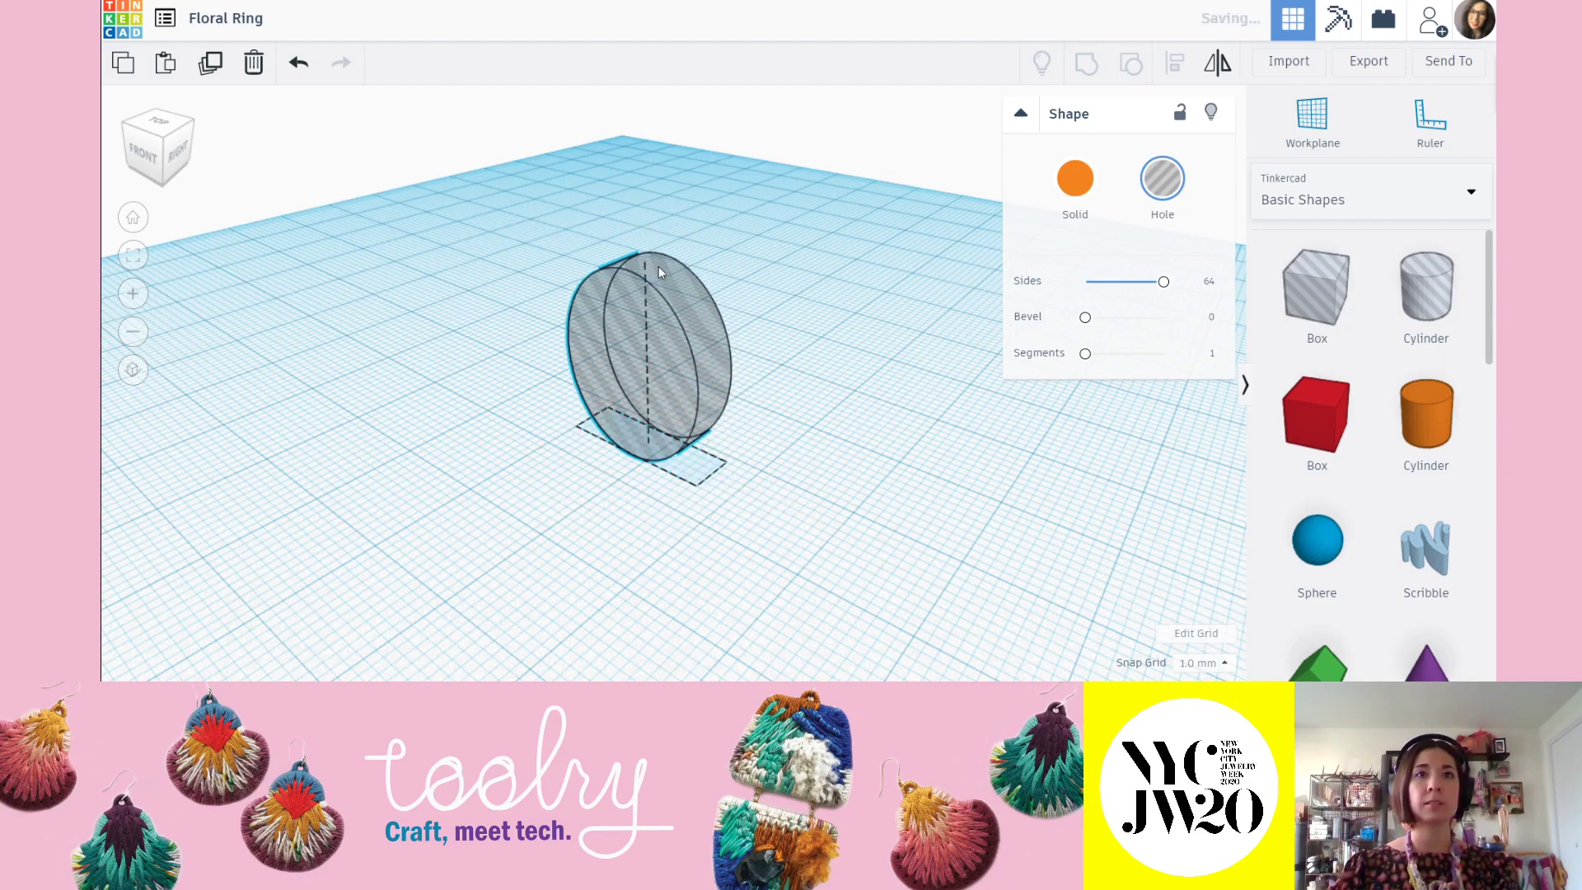
{"action": "left_click", "coordinate": [750, 369]}
{"action": "type", "text": "16.5"}
{"action": "key", "text": "Return"}
{"action": "left_click", "coordinate": [741, 370]}
{"action": "right_click_drag", "start_coordinate": [741, 369], "coordinate": [766, 313]}
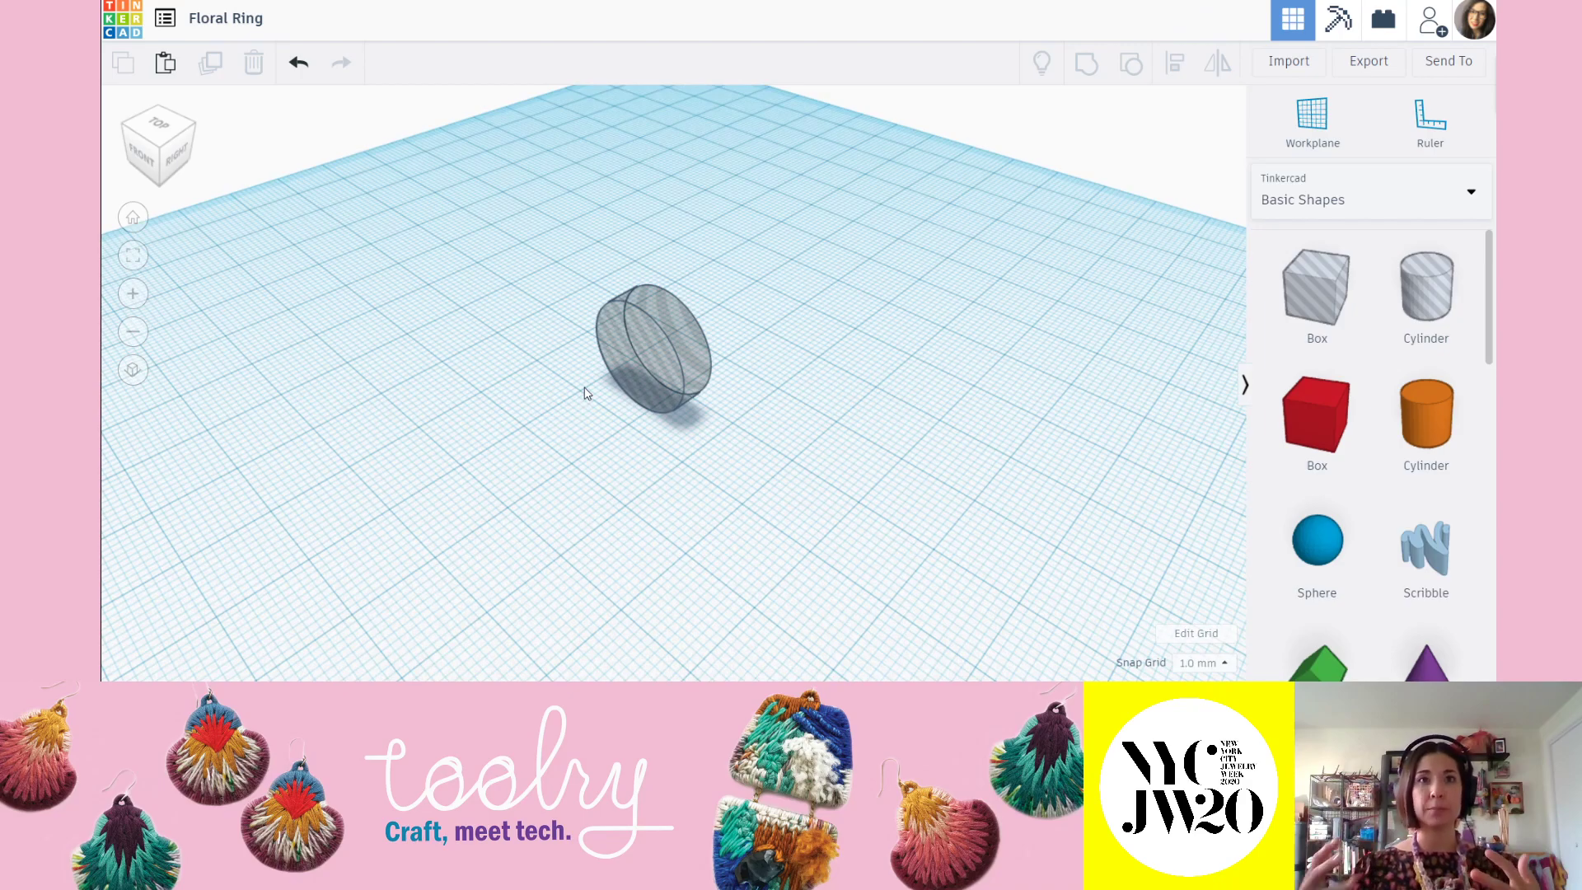
Lock the resized hole cylinder against editing and deselect it.
{"action": "left_click", "coordinate": [645, 339]}
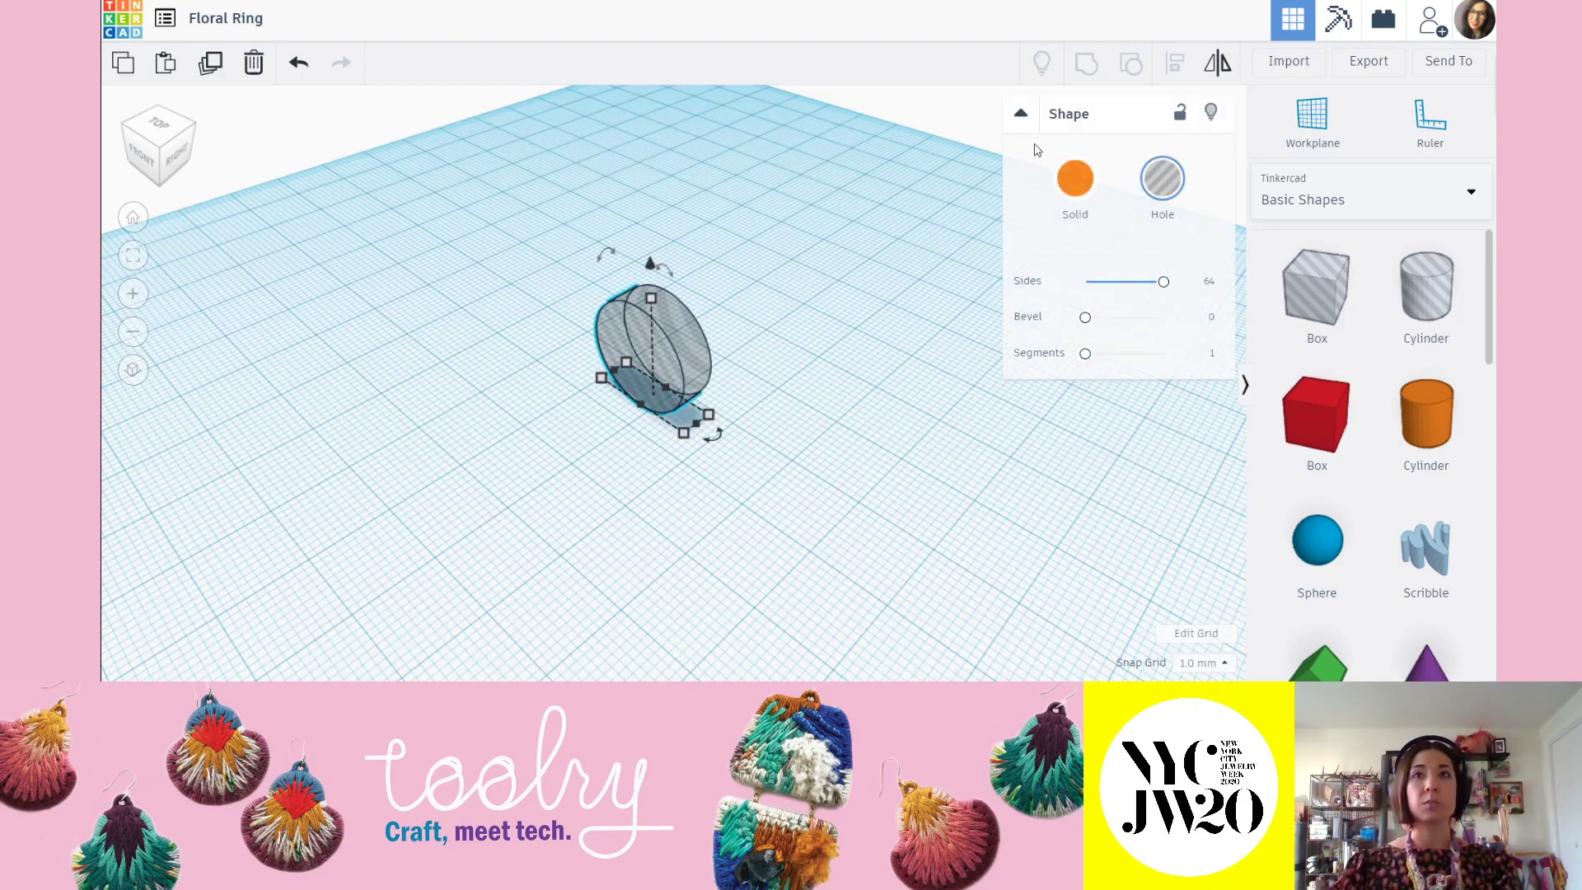
{"action": "left_click", "coordinate": [1181, 116]}
{"action": "left_click", "coordinate": [724, 378]}
{"action": "right_click_drag", "start_coordinate": [724, 378], "coordinate": [682, 220]}
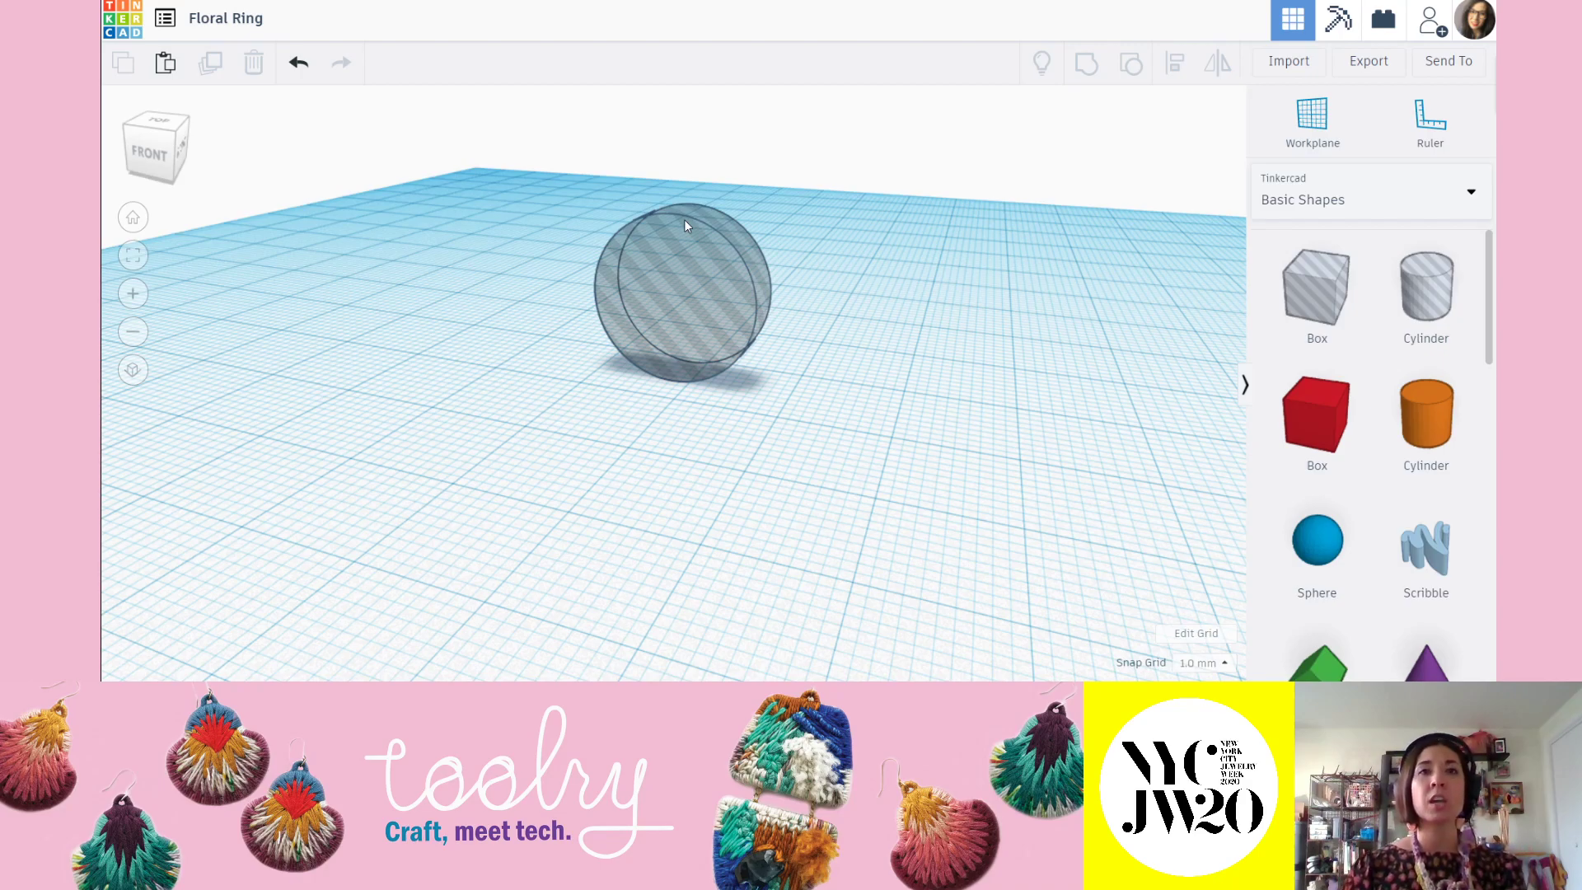
{"action": "mouse_move", "coordinate": [684, 217]}
{"action": "right_mouse_down"}
{"action": "mouse_move", "coordinate": [659, 235]}
{"action": "mouse_move", "coordinate": [677, 221]}
{"action": "right_mouse_up"}
{"action": "scroll", "coordinate": [684, 239], "scroll_direction": "up", "scroll_amount": 5}
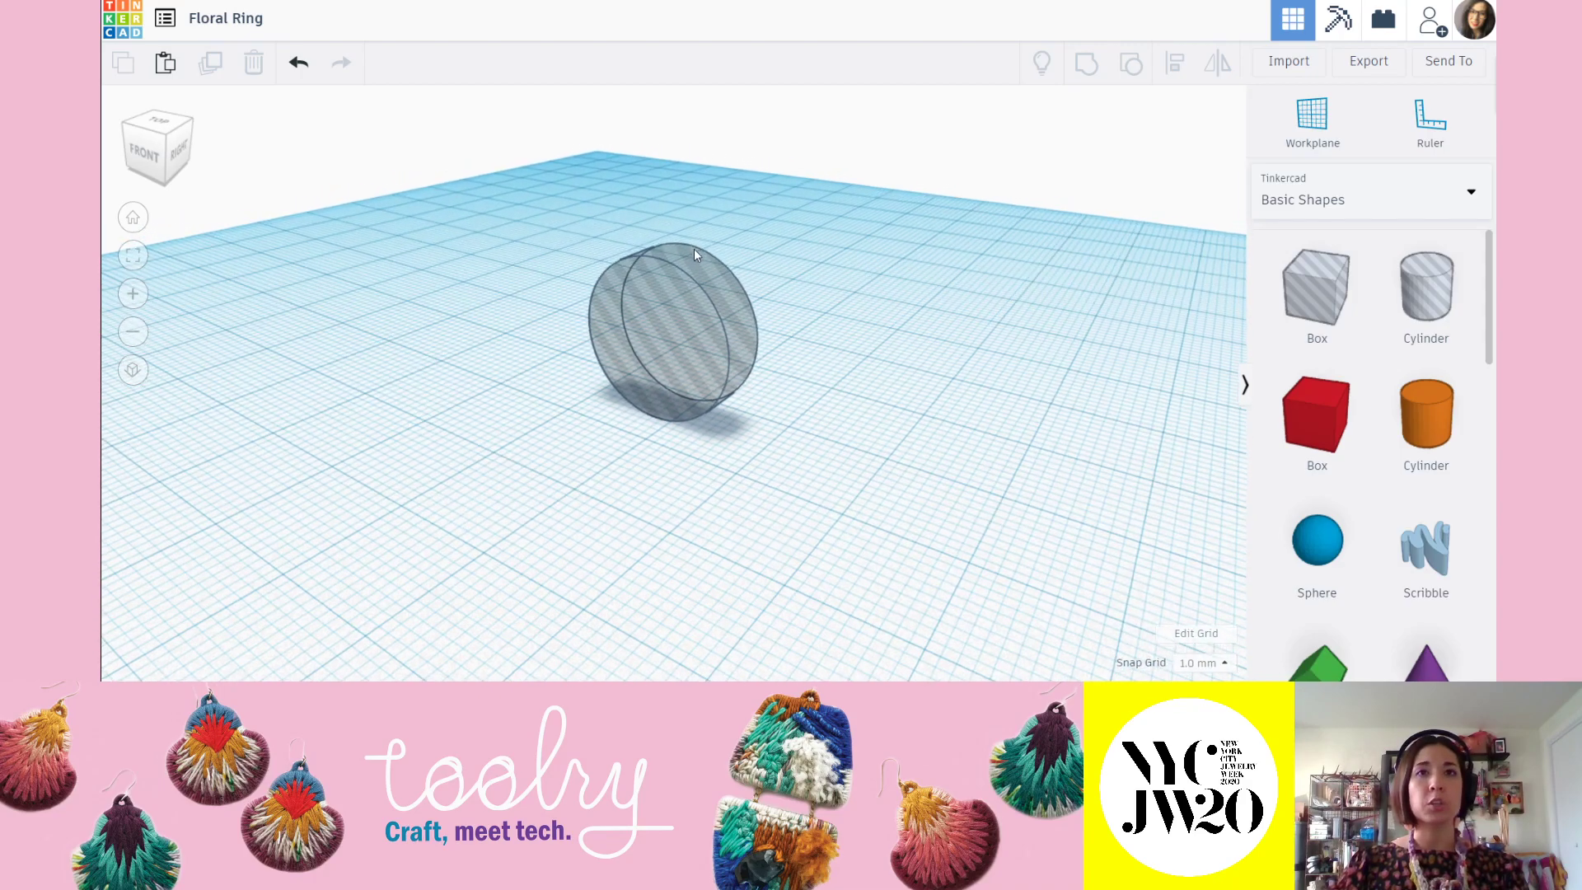
{"action": "right_click_drag", "start_coordinate": [717, 302], "coordinate": [723, 303]}
{"action": "scroll", "coordinate": [715, 294], "scroll_direction": "down", "scroll_amount": 4}
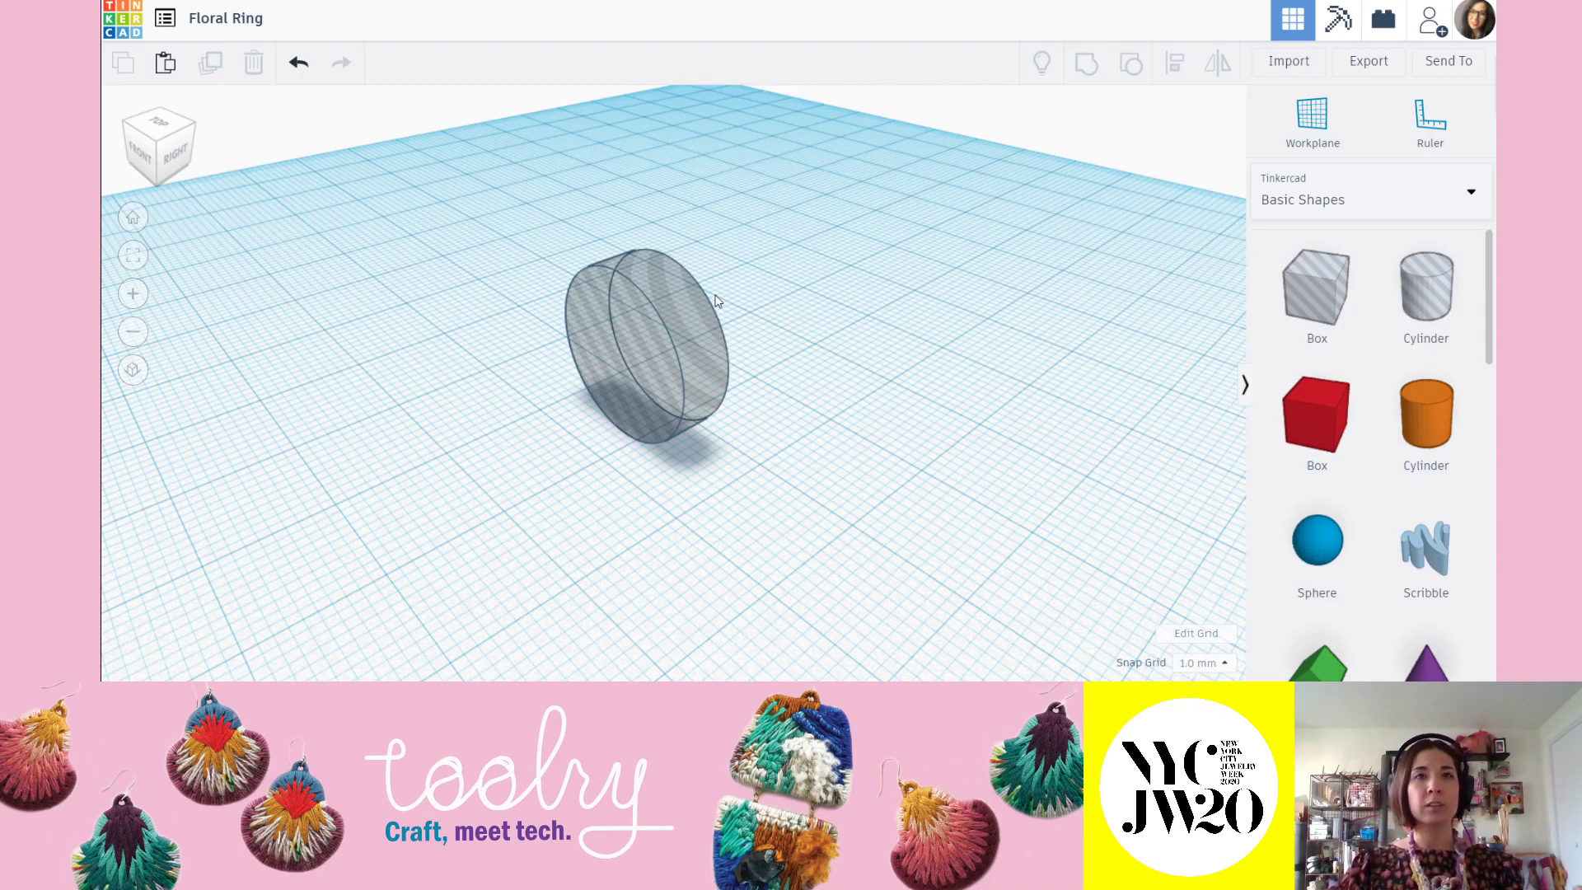
{"action": "right_click_drag", "start_coordinate": [817, 398], "coordinate": [926, 377]}
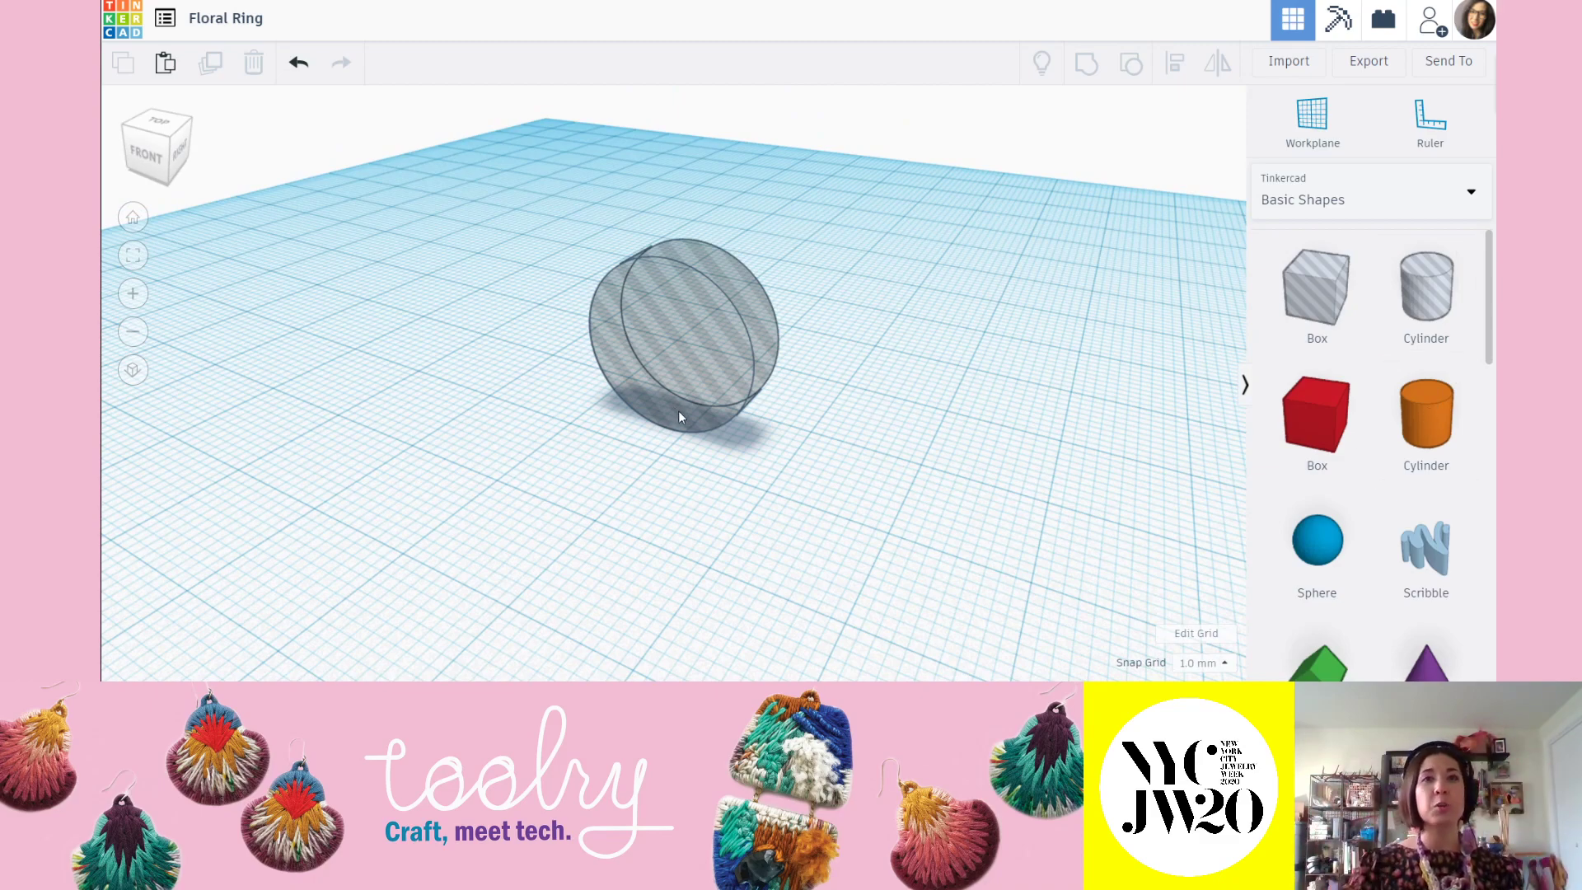
{"action": "left_click", "coordinate": [689, 368]}
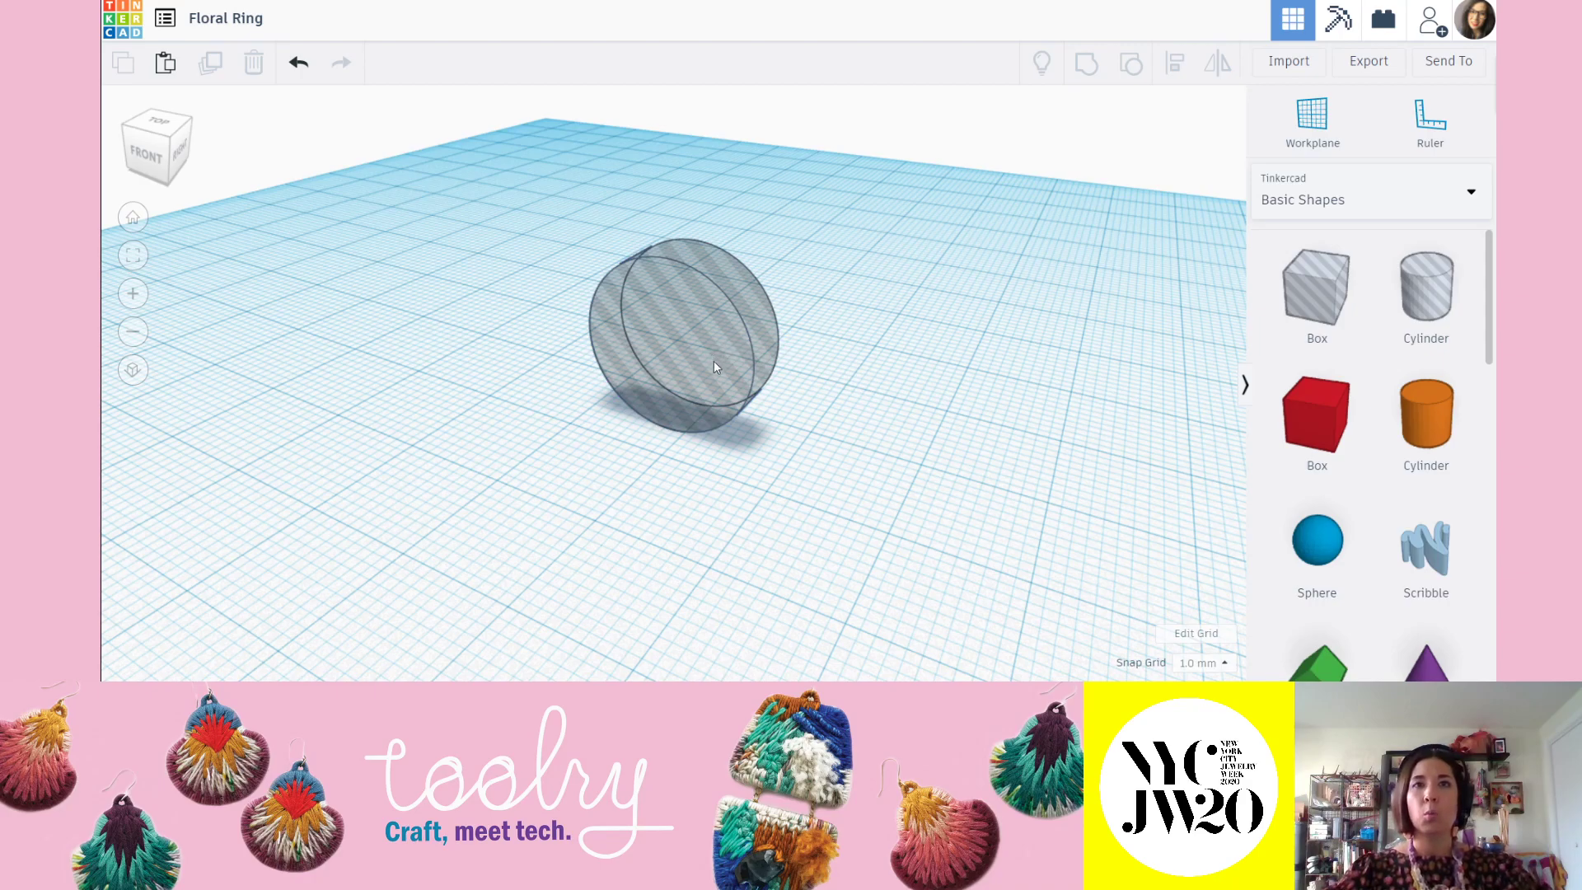
{"action": "right_click_drag", "start_coordinate": [784, 375], "coordinate": [780, 381]}
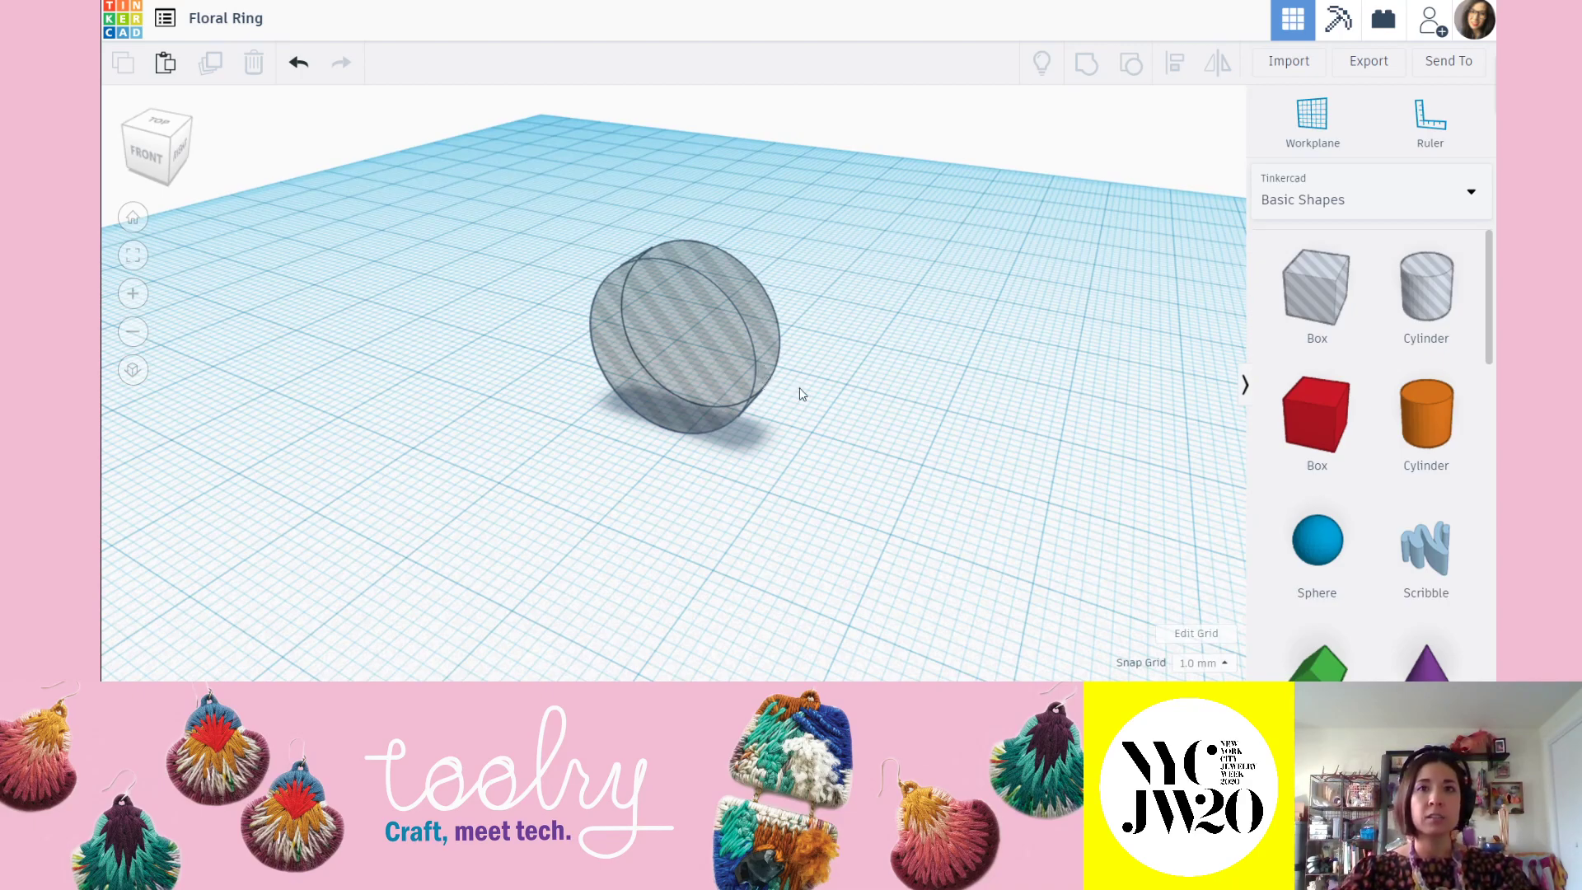
{"action": "scroll", "coordinate": [812, 392], "scroll_direction": "down", "scroll_amount": 2}
{"action": "right_click_drag", "start_coordinate": [824, 392], "coordinate": [795, 464]}
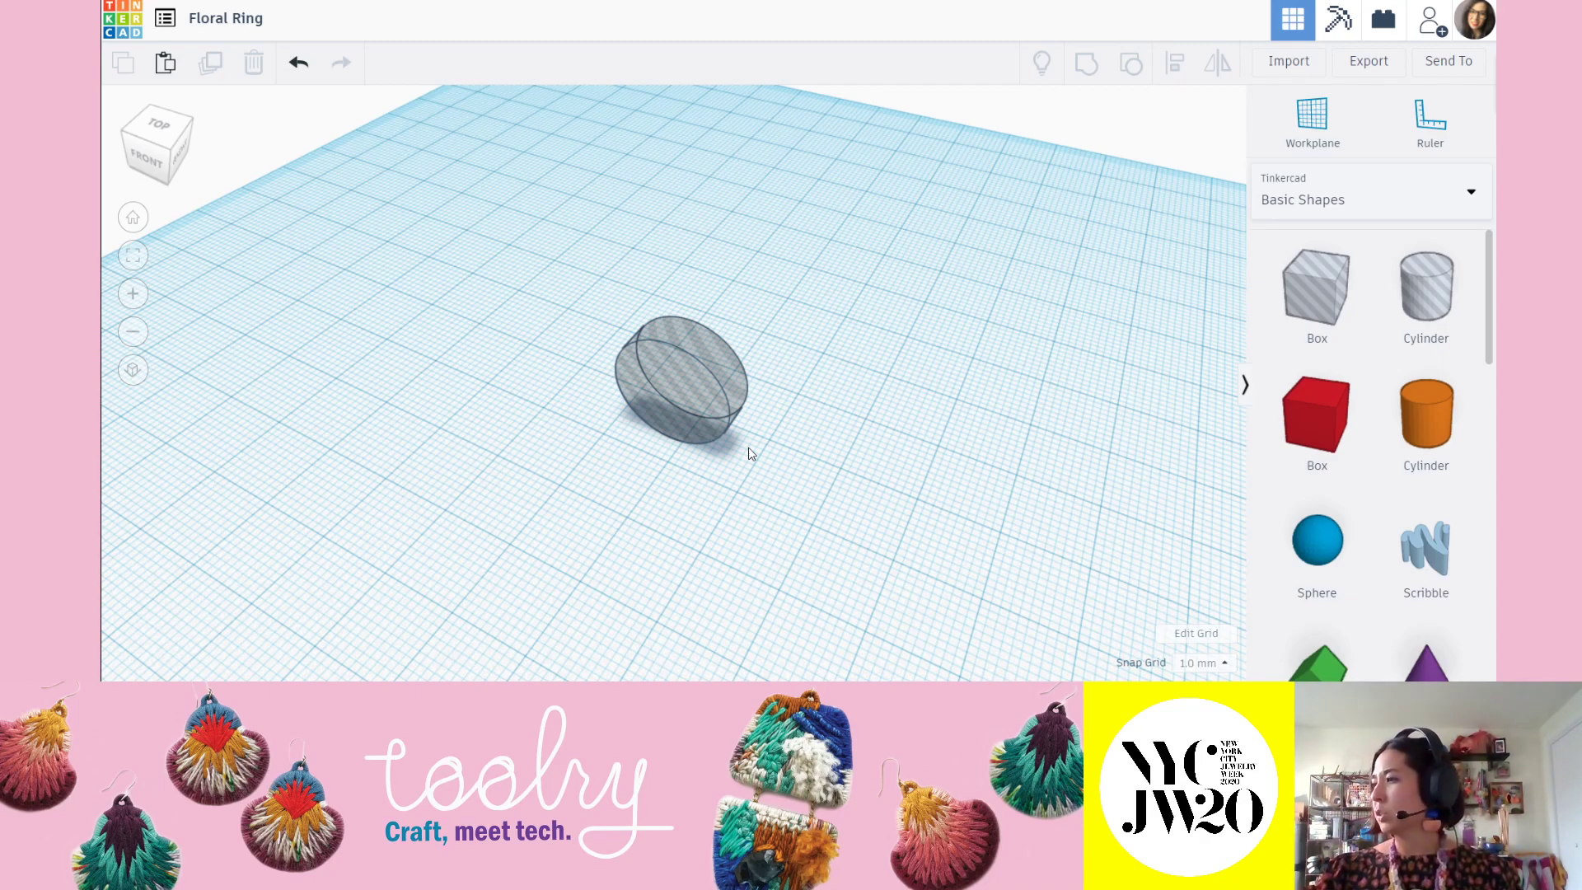
{"action": "right_click_drag", "start_coordinate": [946, 416], "coordinate": [991, 385]}
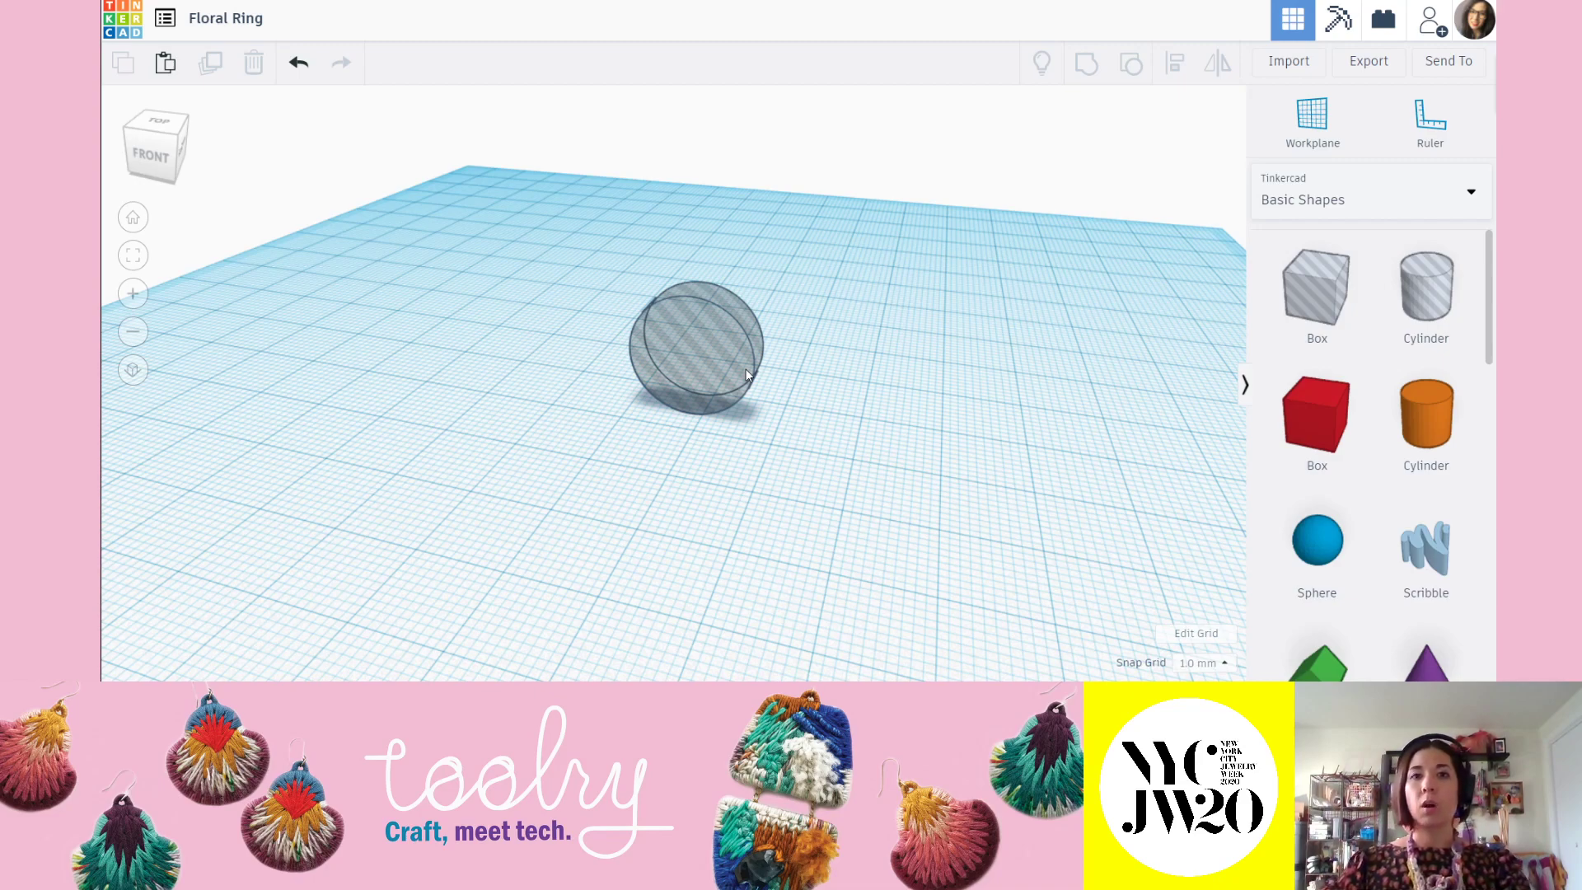
Place a solid sphere on the workplane in front of the hole cylinder.
{"action": "scroll", "coordinate": [1381, 343], "scroll_direction": "down", "scroll_amount": 5}
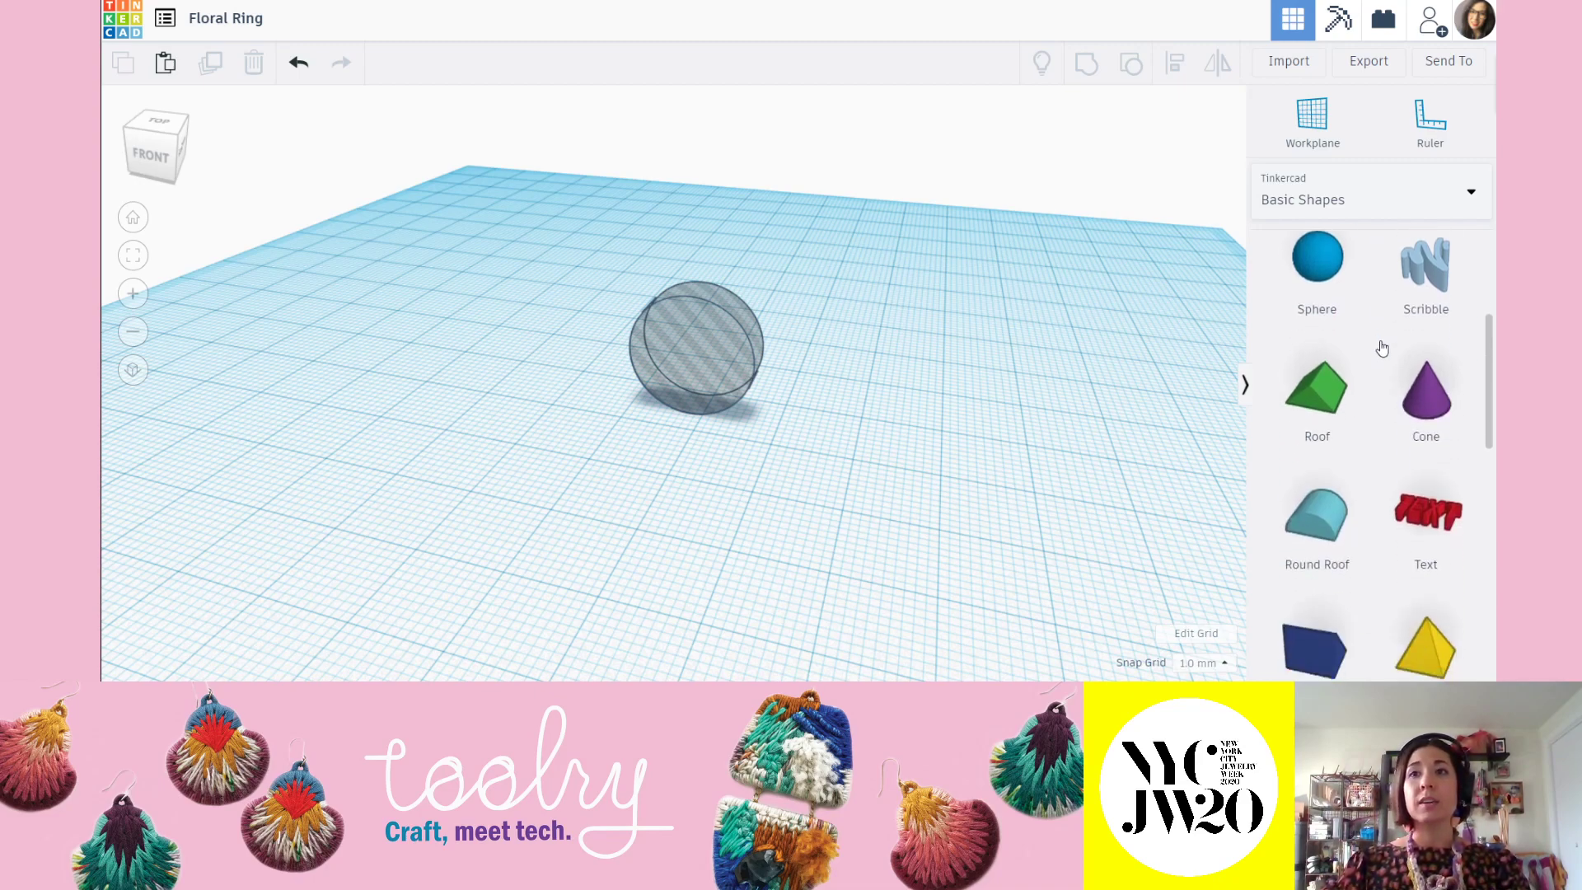
{"action": "scroll", "coordinate": [1377, 449], "scroll_direction": "down", "scroll_amount": 2}
{"action": "scroll", "coordinate": [1377, 449], "scroll_direction": "up", "scroll_amount": 10}
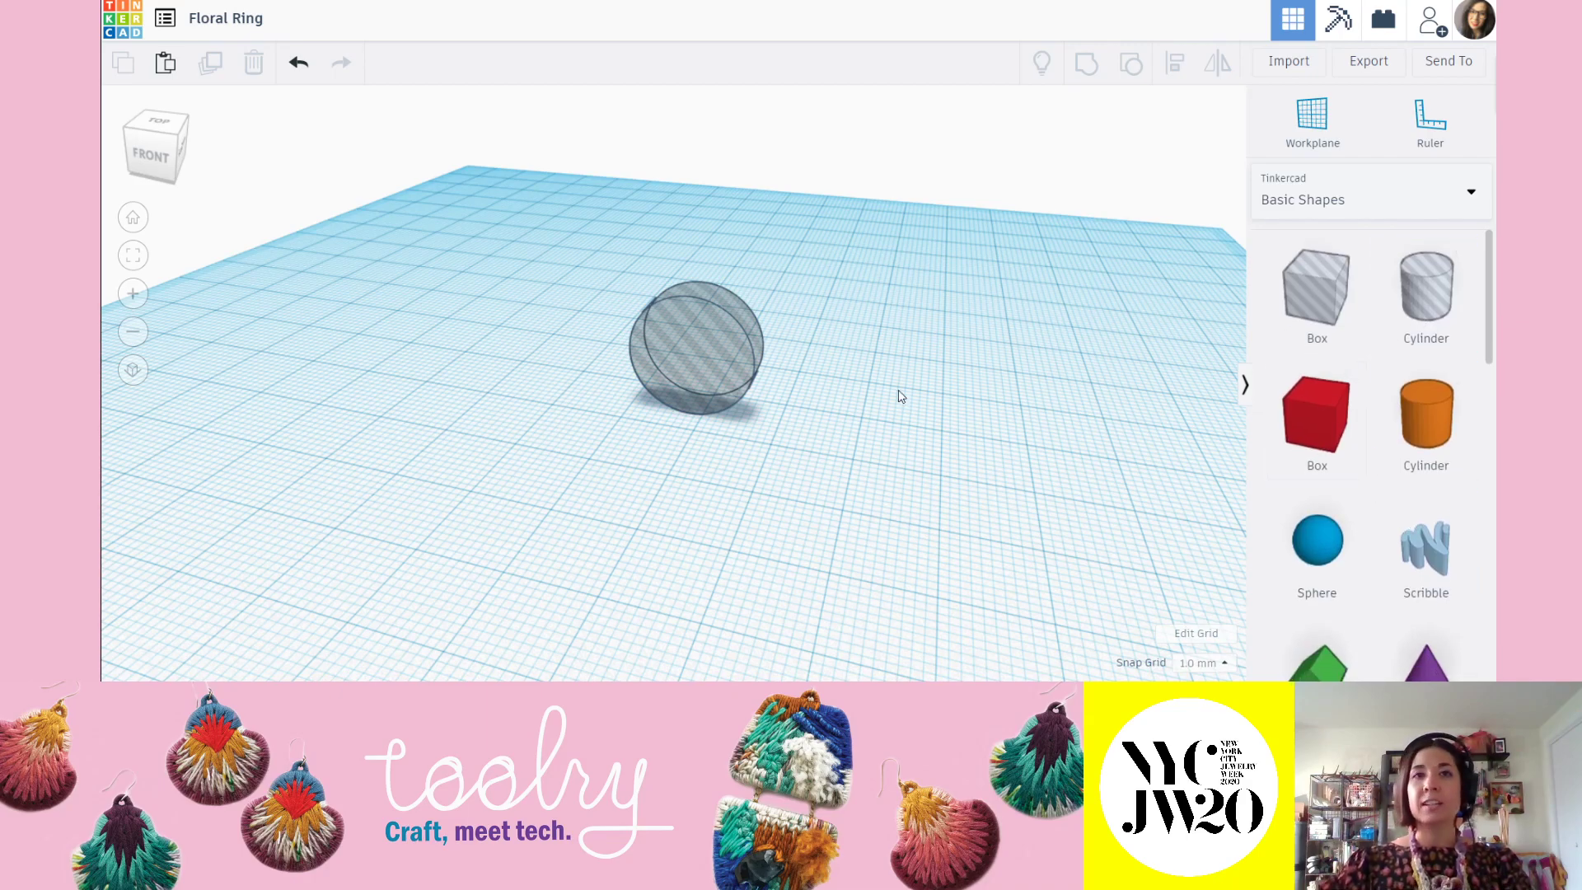
{"action": "scroll", "coordinate": [890, 408], "scroll_direction": "down", "scroll_amount": 2}
{"action": "middle_click_drag", "start_coordinate": [882, 405], "coordinate": [790, 348]}
{"action": "right_click_drag", "start_coordinate": [791, 348], "coordinate": [786, 409]}
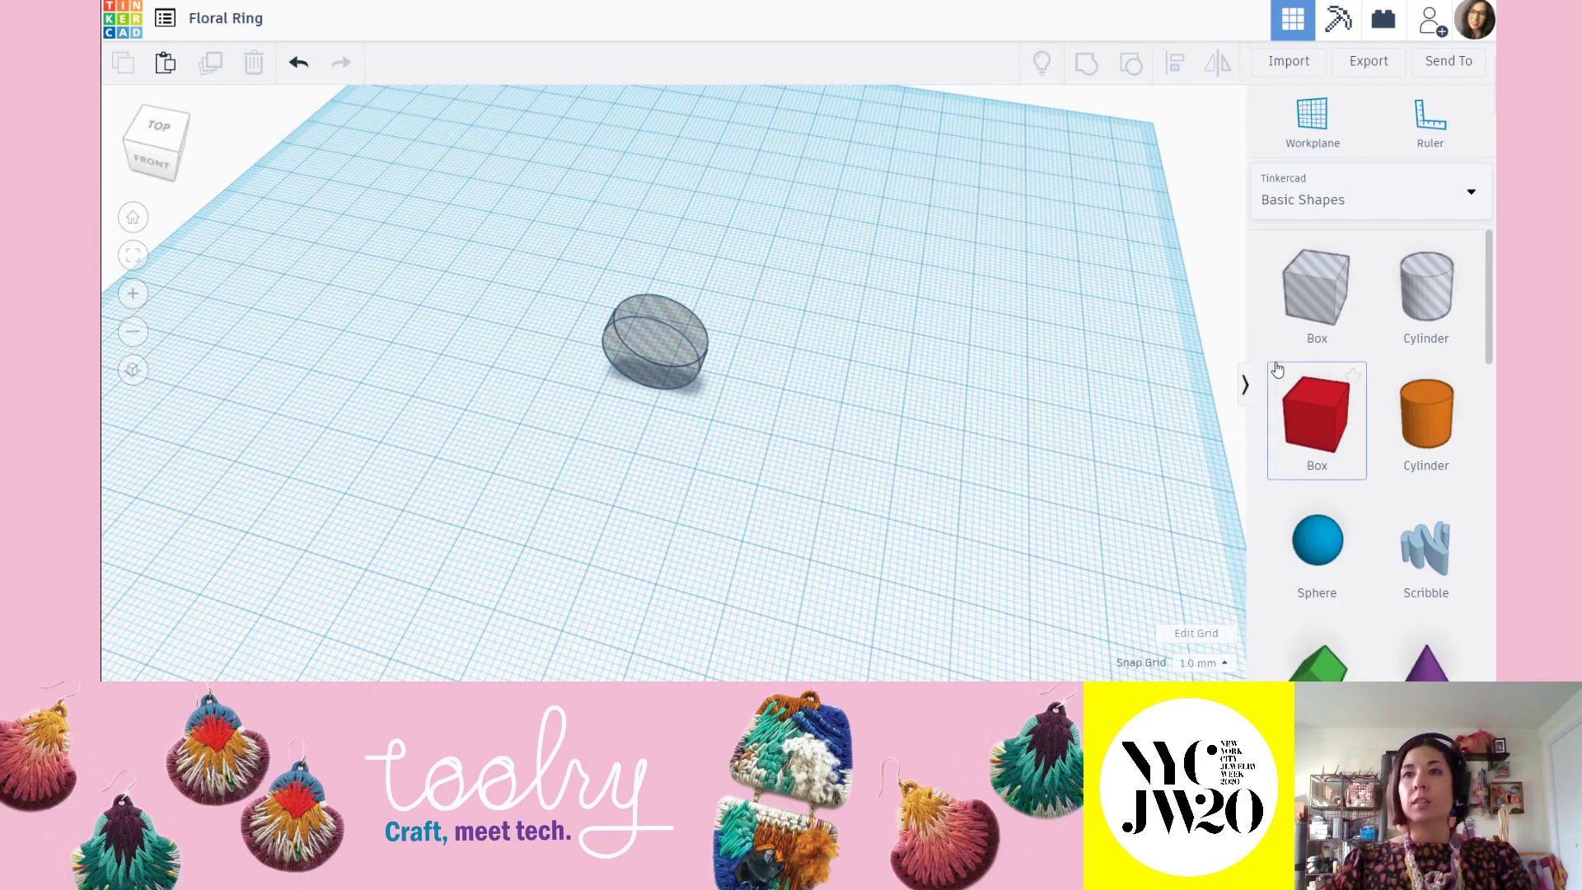
{"action": "left_click_drag", "start_coordinate": [1308, 551], "coordinate": [760, 509]}
Flatten the new sphere by lowering its height, then deselect it.
{"action": "right_click_drag", "start_coordinate": [948, 473], "coordinate": [770, 433]}
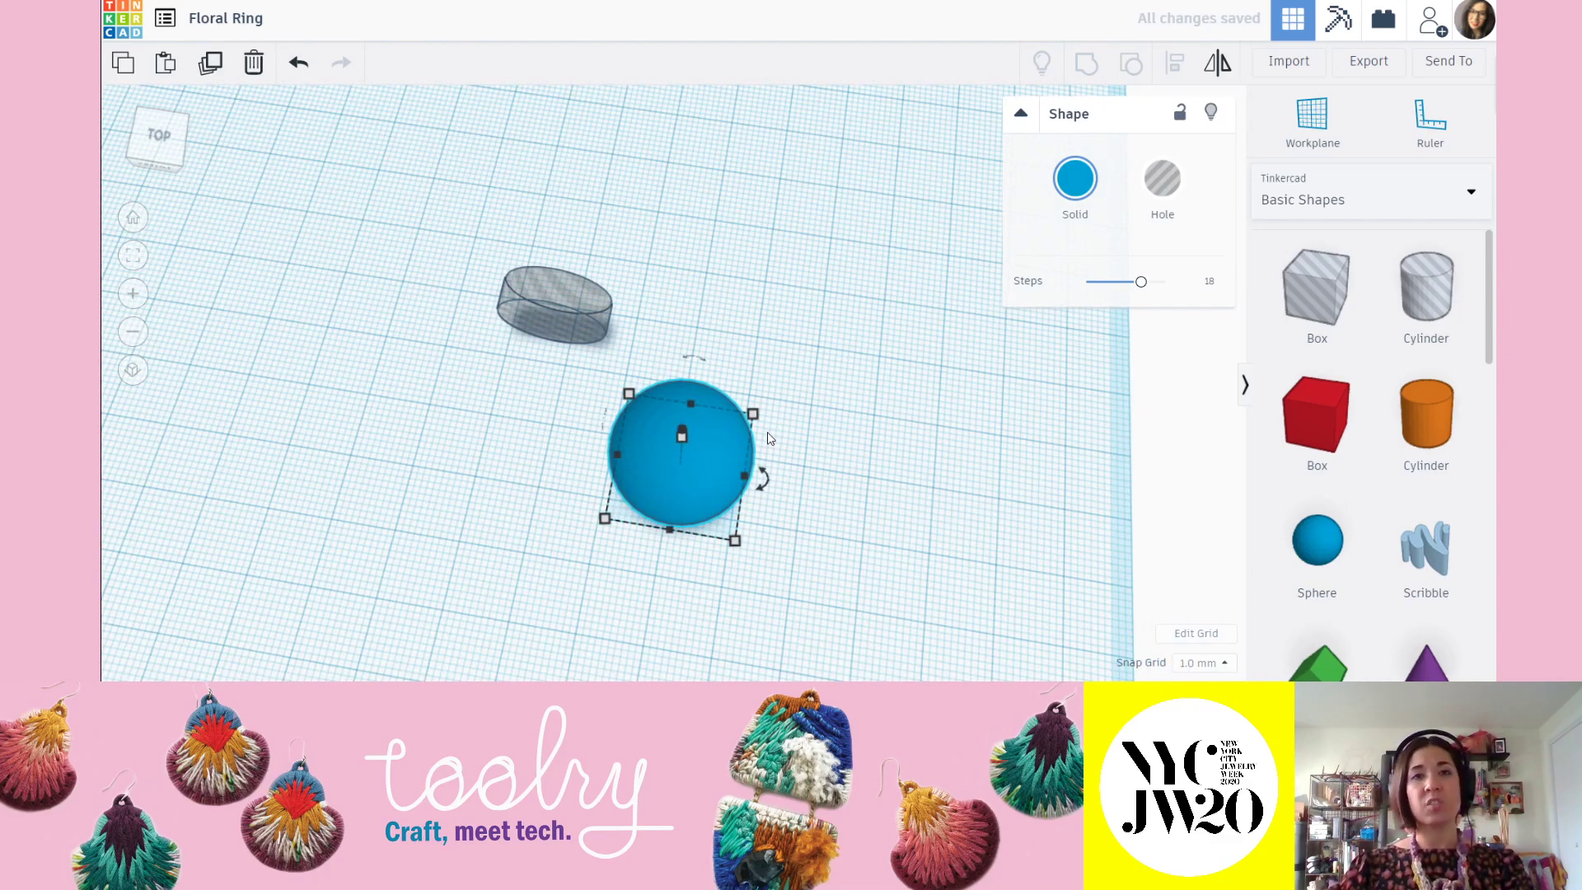
{"action": "right_click_drag", "start_coordinate": [741, 352], "coordinate": [825, 365]}
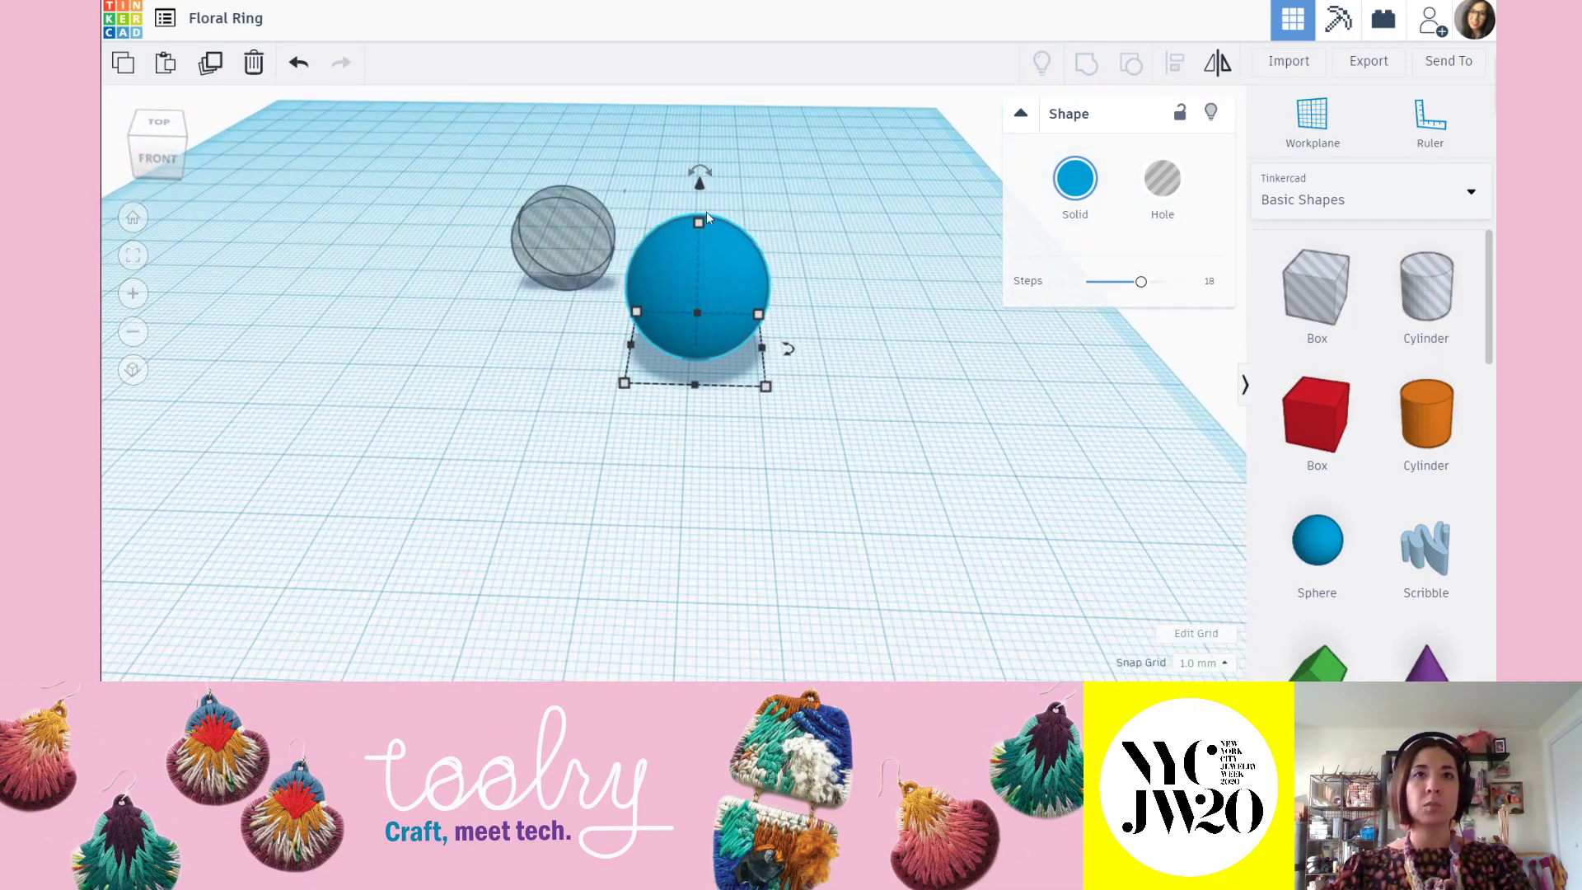
{"action": "scroll", "coordinate": [753, 220], "scroll_direction": "up", "scroll_amount": 3}
{"action": "middle_click_drag", "start_coordinate": [753, 219], "coordinate": [727, 323]}
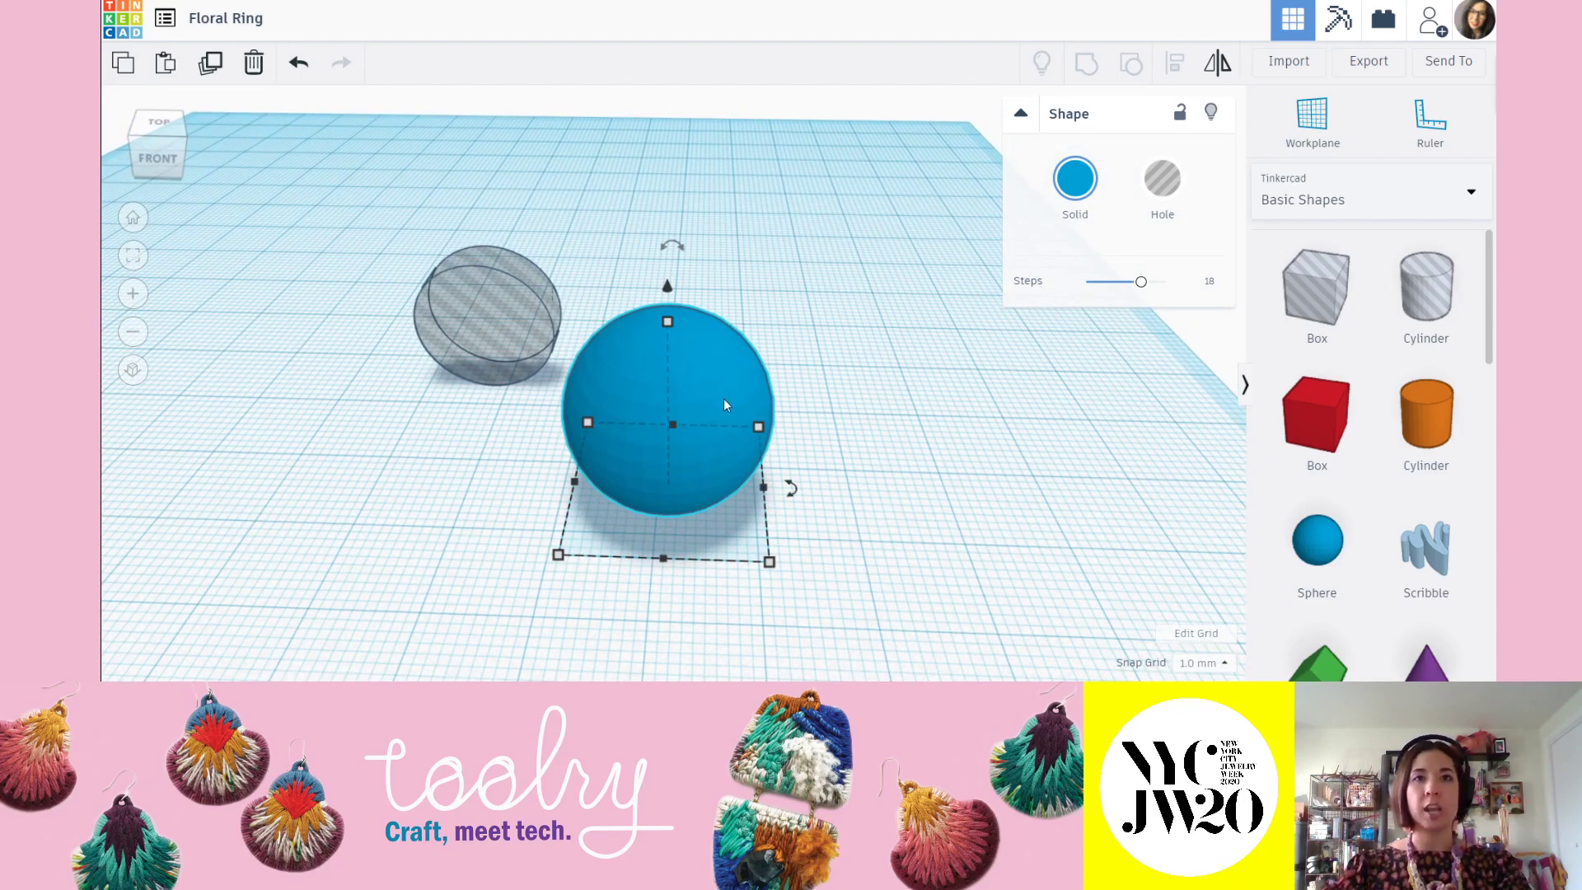
{"action": "right_click_drag", "start_coordinate": [723, 407], "coordinate": [726, 388]}
{"action": "left_click_drag", "start_coordinate": [673, 284], "coordinate": [674, 400]}
{"action": "left_click", "coordinate": [761, 353]}
From the top view, stretch the flattened sphere to 37 mm long and narrow its width into a slim ellipse.
{"action": "left_click", "coordinate": [160, 126]}
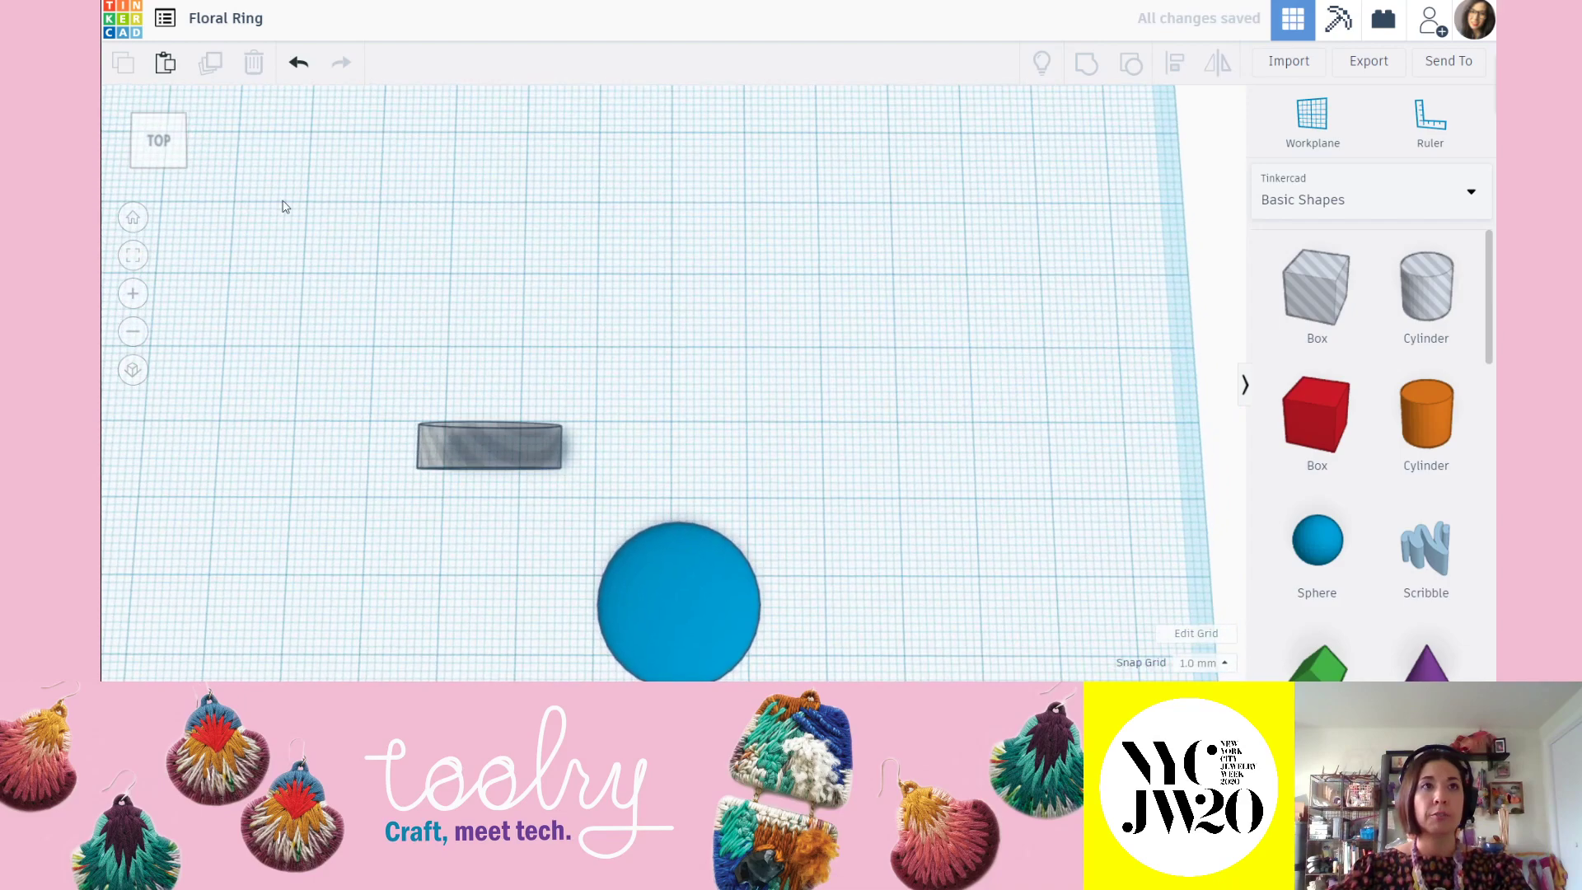
{"action": "middle_click_drag", "start_coordinate": [758, 458], "coordinate": [785, 385]}
{"action": "left_click", "coordinate": [711, 412]}
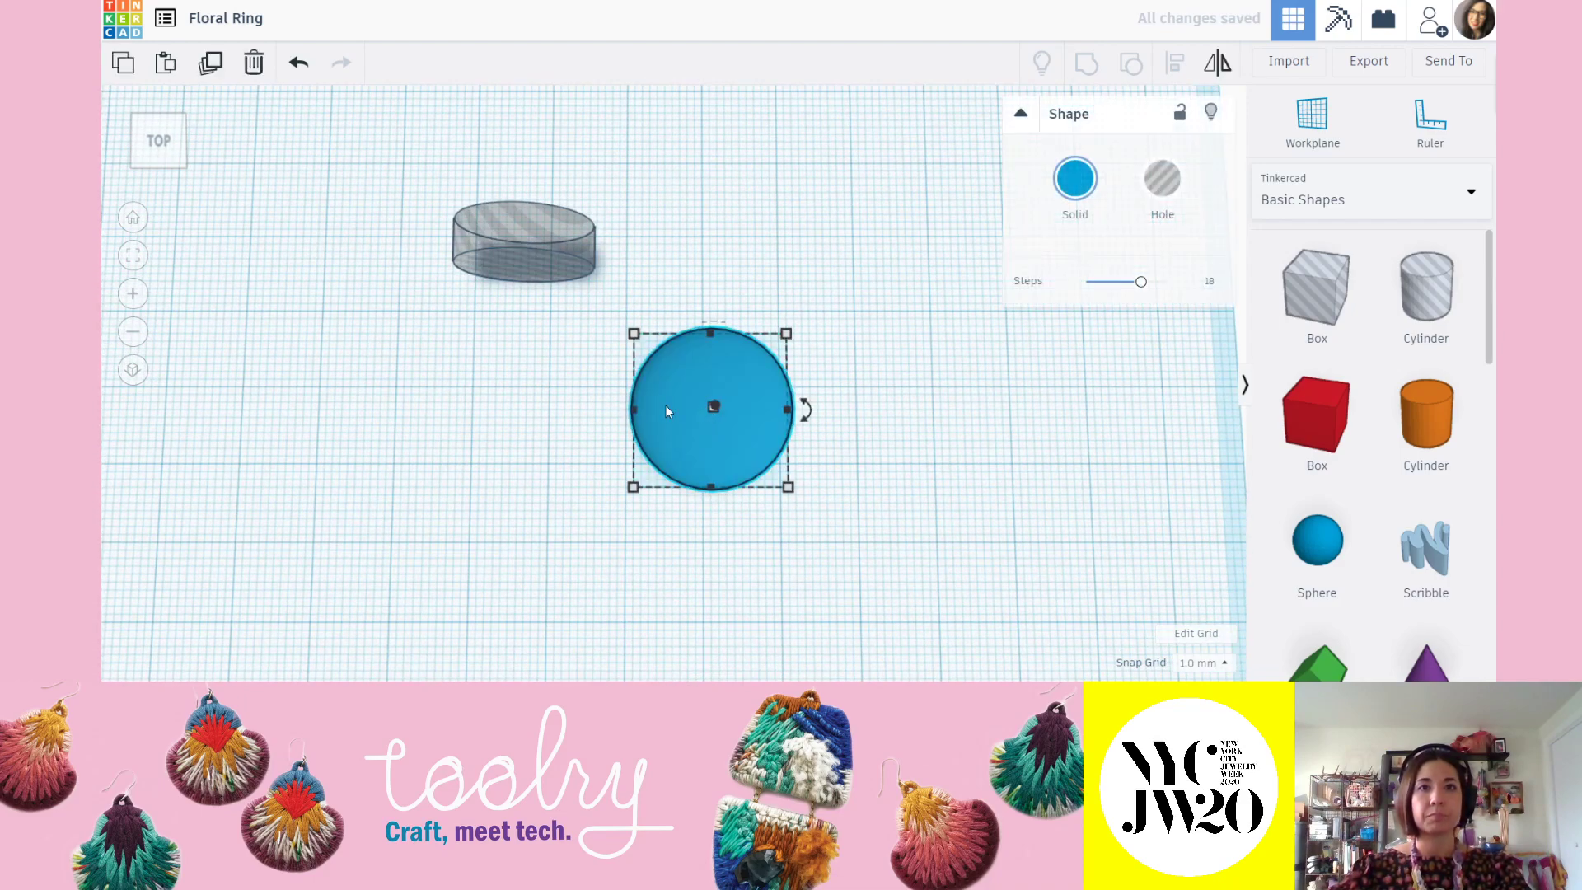
{"action": "left_click_drag", "start_coordinate": [633, 410], "coordinate": [486, 410]}
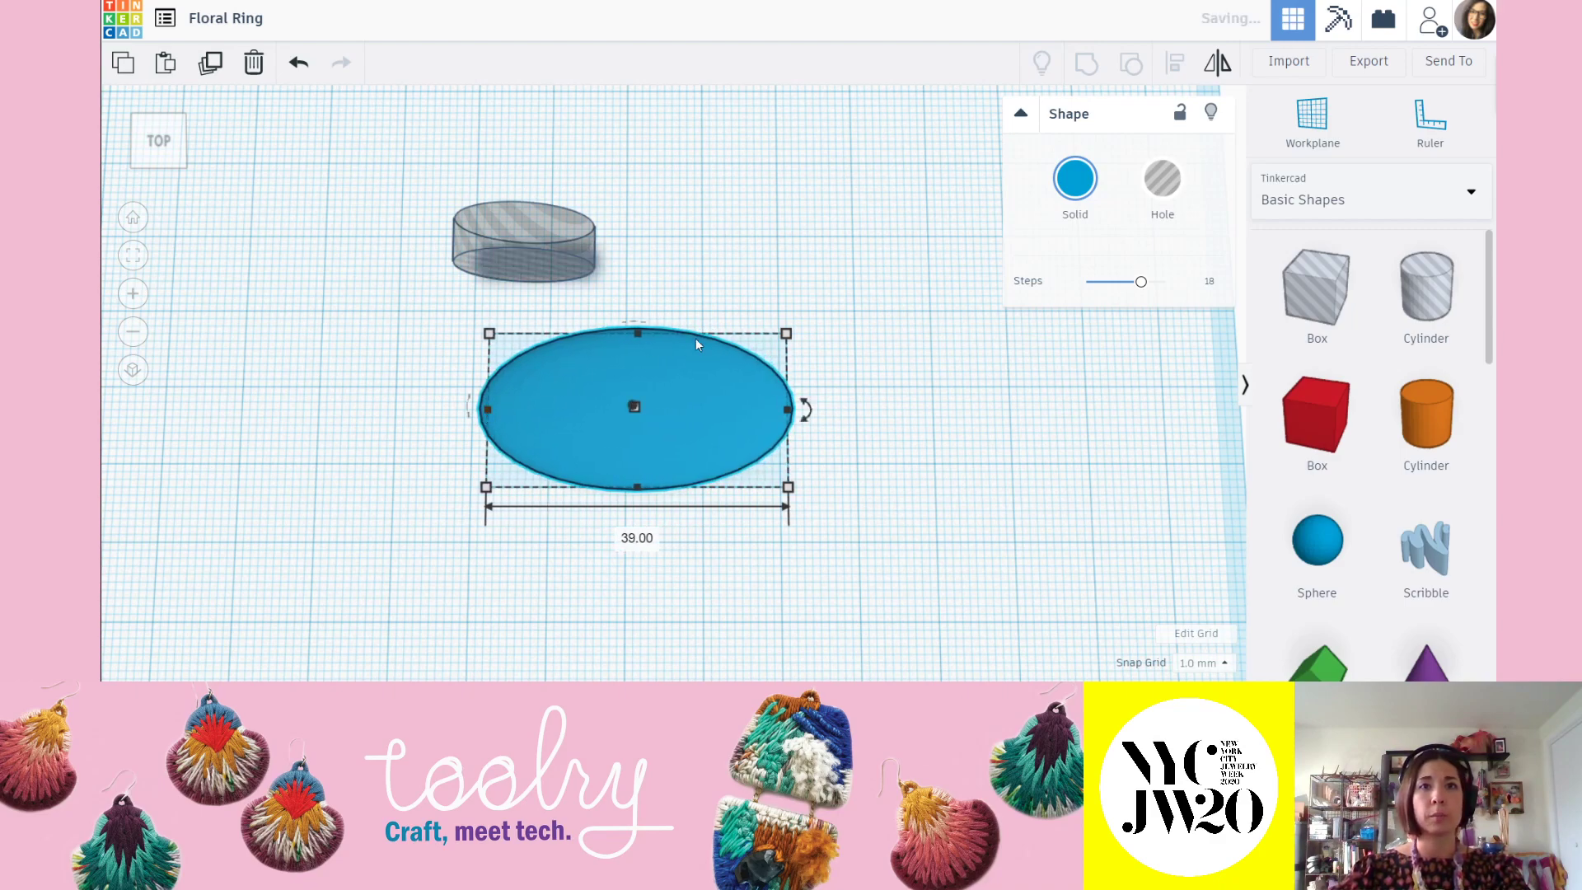
{"action": "left_click_drag", "start_coordinate": [638, 338], "coordinate": [640, 387]}
{"action": "left_click_drag", "start_coordinate": [486, 437], "coordinate": [502, 436]}
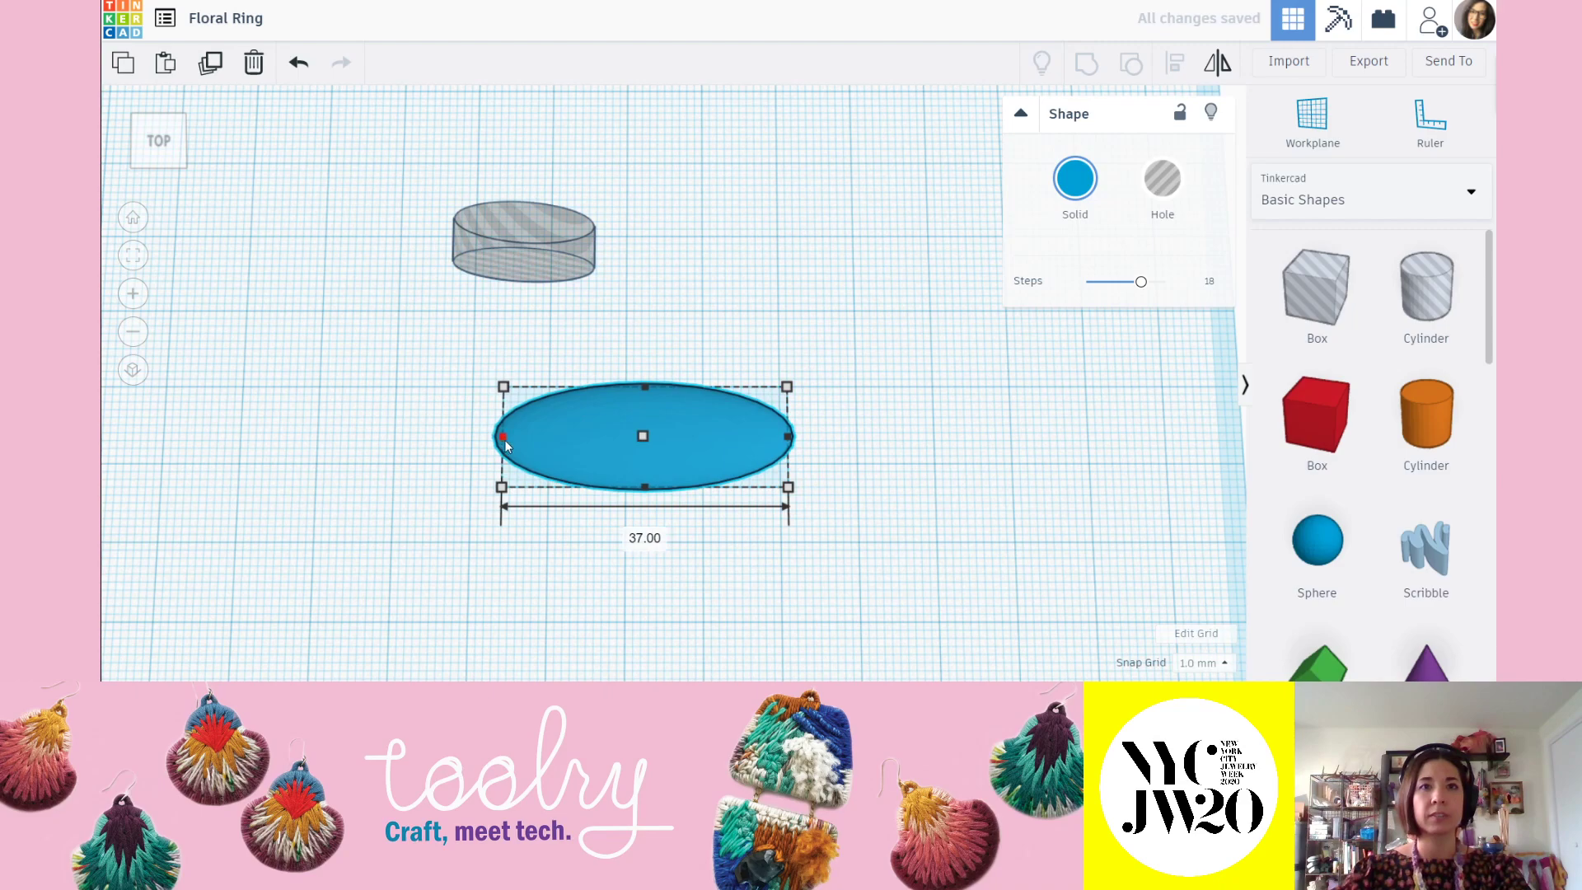
Scale the 37 mm ellipsoid down proportionally to less than a third of its length.
{"action": "left_click", "coordinate": [931, 490]}
{"action": "right_click_drag", "start_coordinate": [943, 505], "coordinate": [946, 537]}
{"action": "left_click", "coordinate": [674, 459]}
{"action": "scroll", "coordinate": [626, 445], "scroll_direction": "up", "scroll_amount": 5}
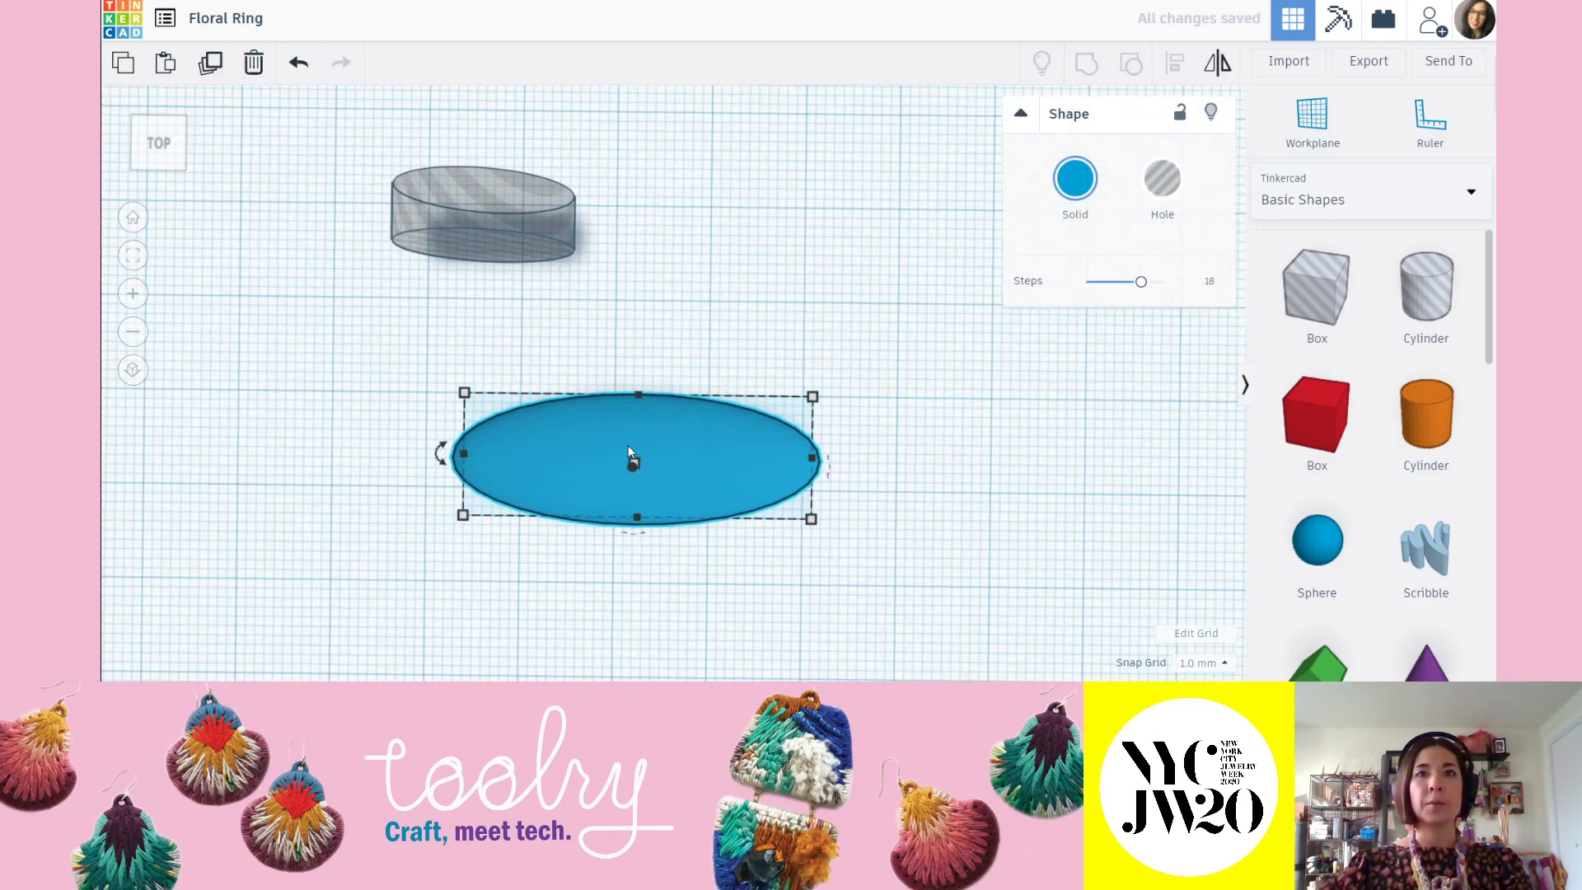
{"action": "left_click_drag", "start_coordinate": [414, 395], "coordinate": [817, 503], "text": "shift"}
{"action": "left_click", "coordinate": [894, 519]}
Reduce the small ellipsoid further to 7 mm long and 3 mm wide.
{"action": "middle_click_drag", "start_coordinate": [878, 541], "coordinate": [759, 445]}
{"action": "scroll", "coordinate": [761, 422], "scroll_direction": "up", "scroll_amount": 4}
{"action": "left_click", "coordinate": [705, 454]}
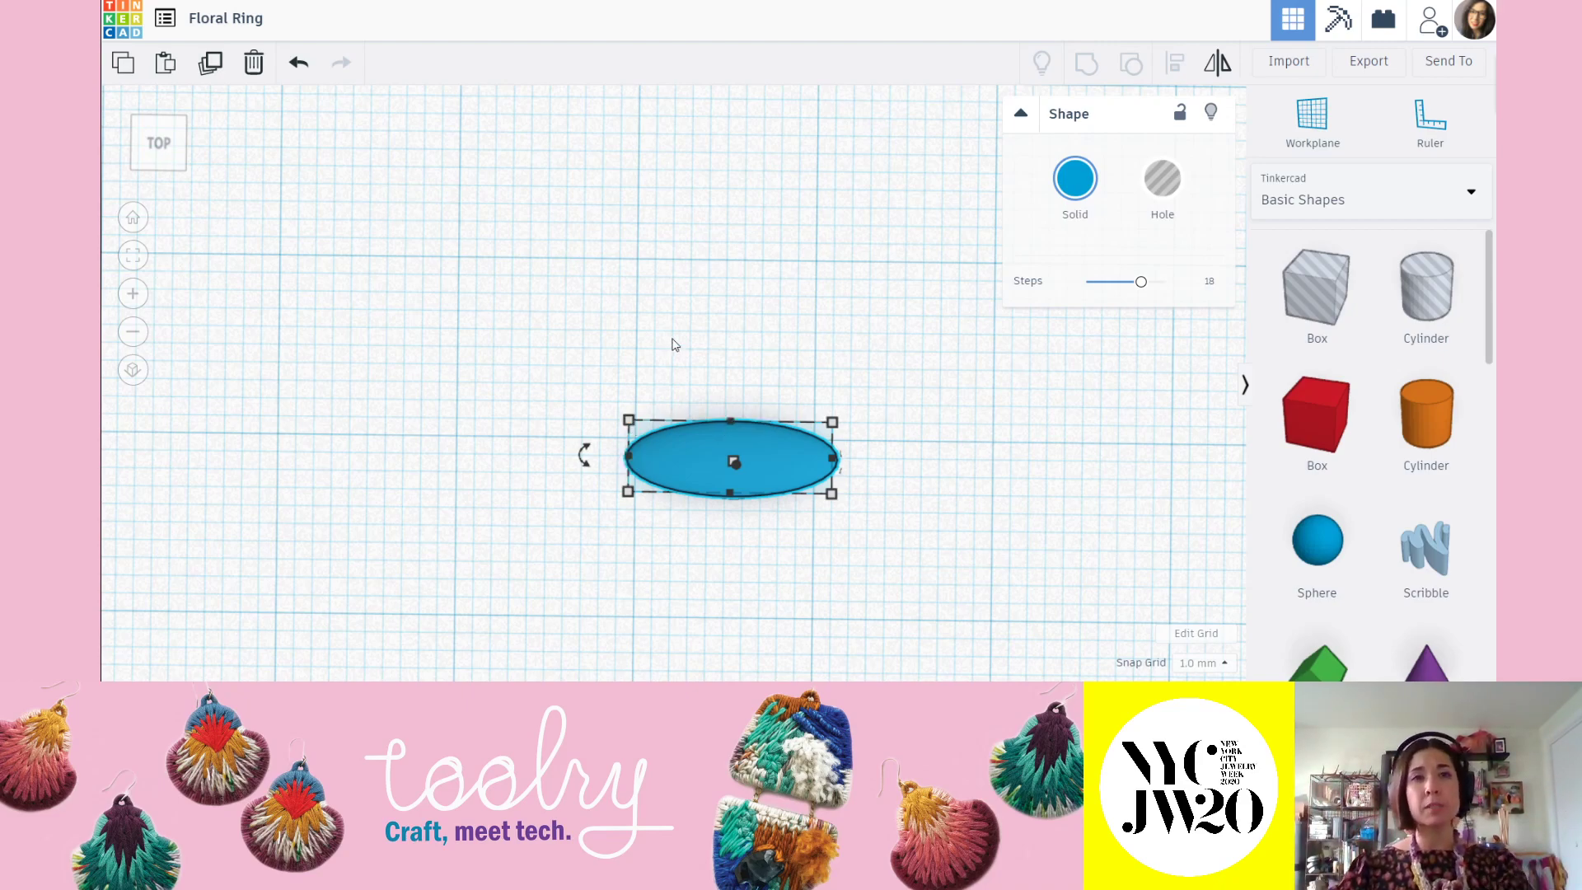
{"action": "left_click_drag", "start_coordinate": [630, 422], "coordinate": [706, 439]}
{"action": "left_click", "coordinate": [791, 379]}
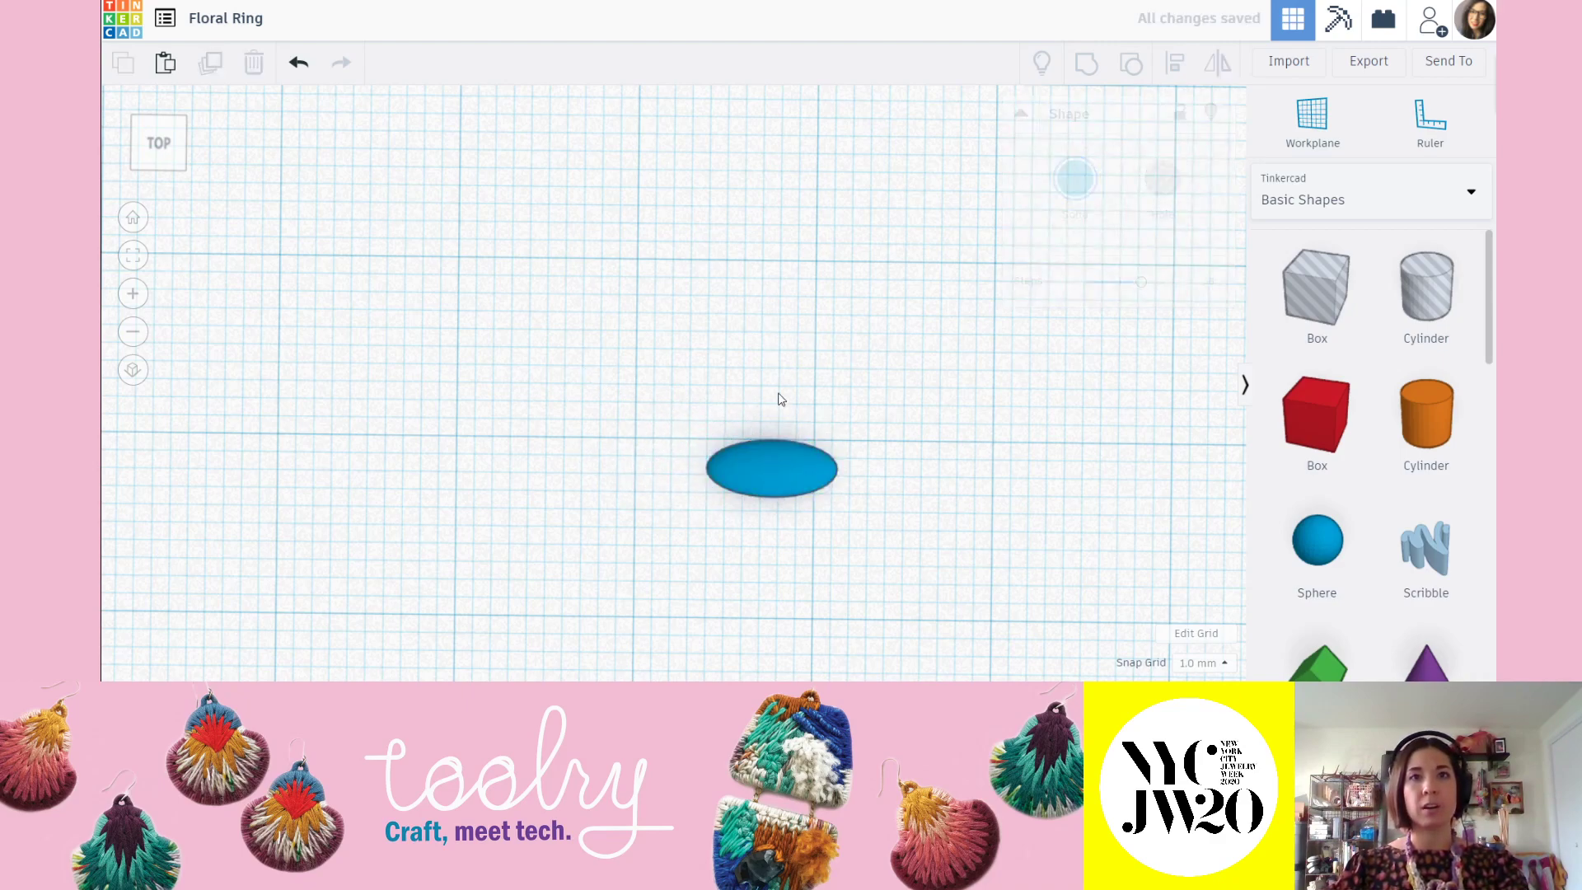
{"action": "left_click", "coordinate": [768, 466]}
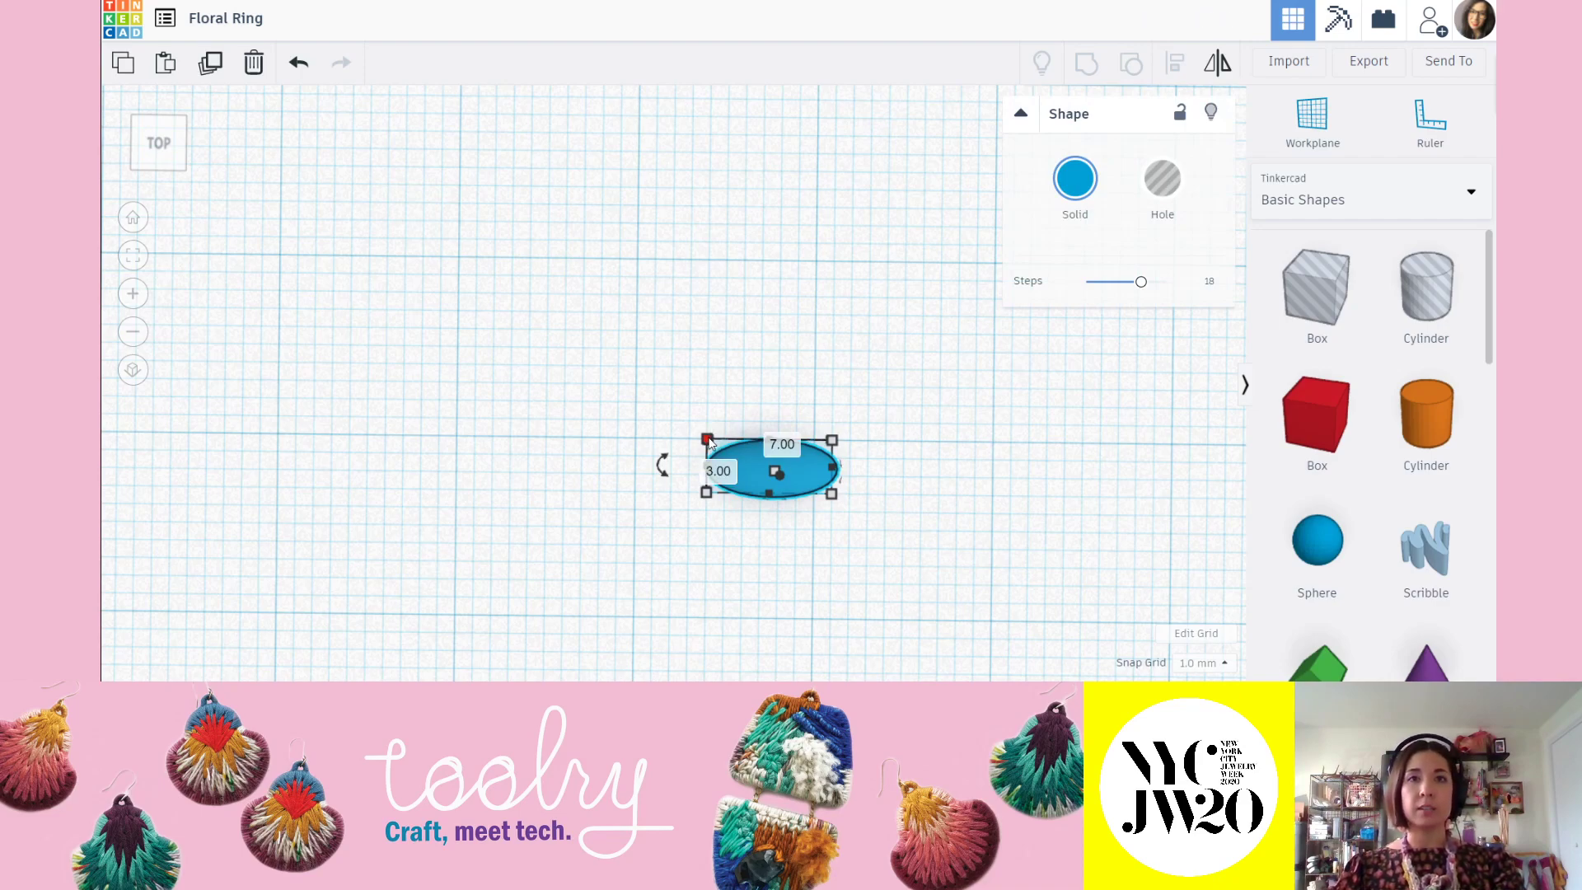
{"action": "right_click_drag", "start_coordinate": [880, 510], "coordinate": [688, 451]}
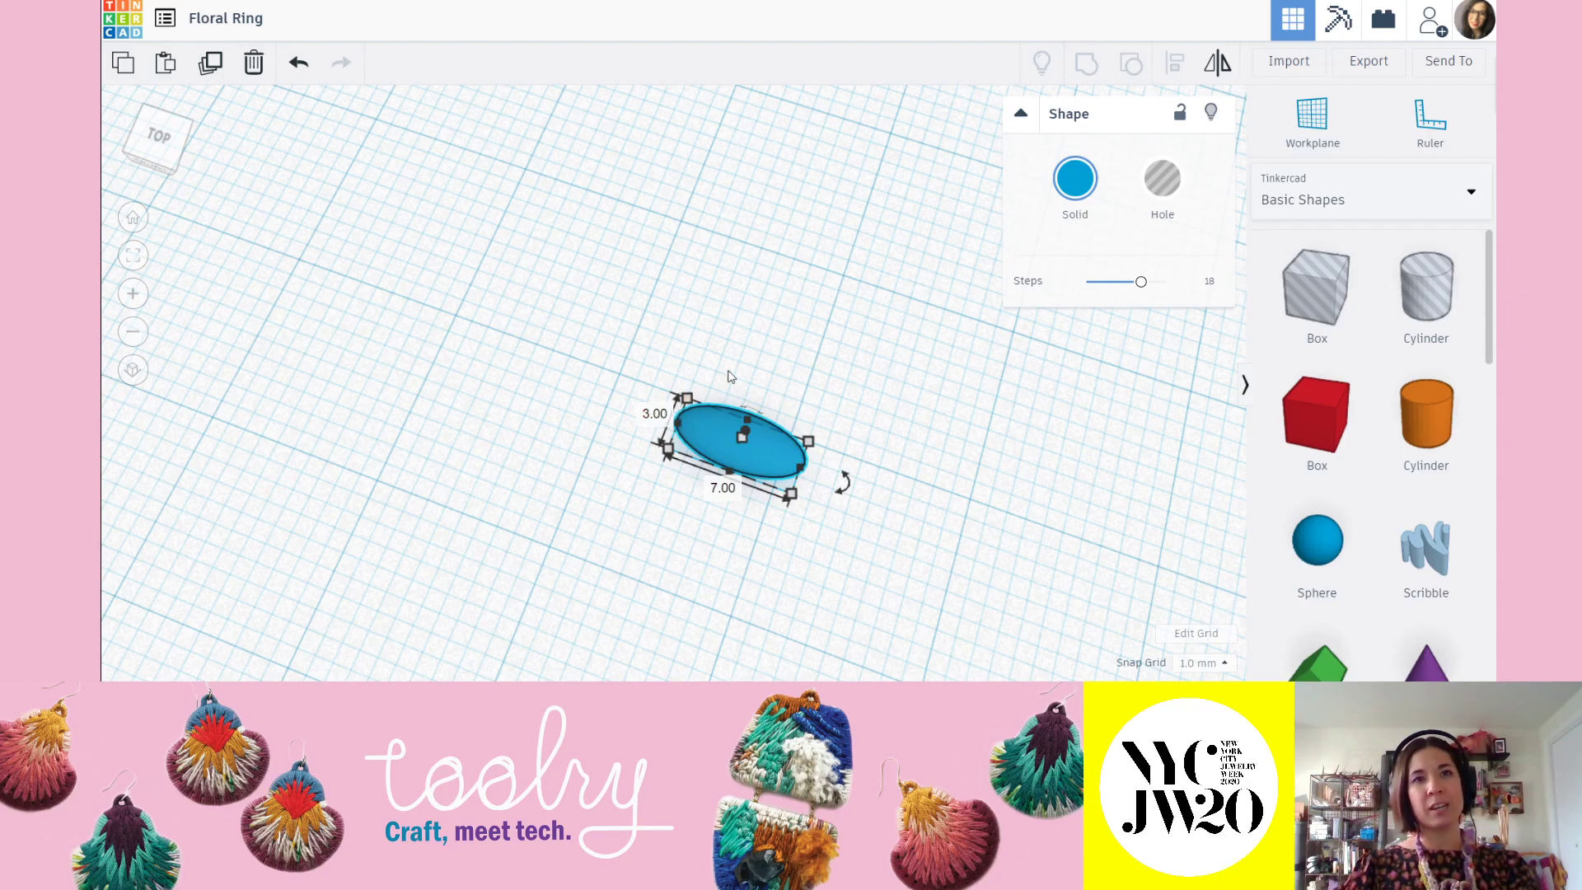
{"action": "left_click", "coordinate": [745, 370]}
Move the 7 mm ellipsoid close to the front of the hole cylinder and deselect it.
{"action": "scroll", "coordinate": [750, 373], "scroll_direction": "down", "scroll_amount": 5}
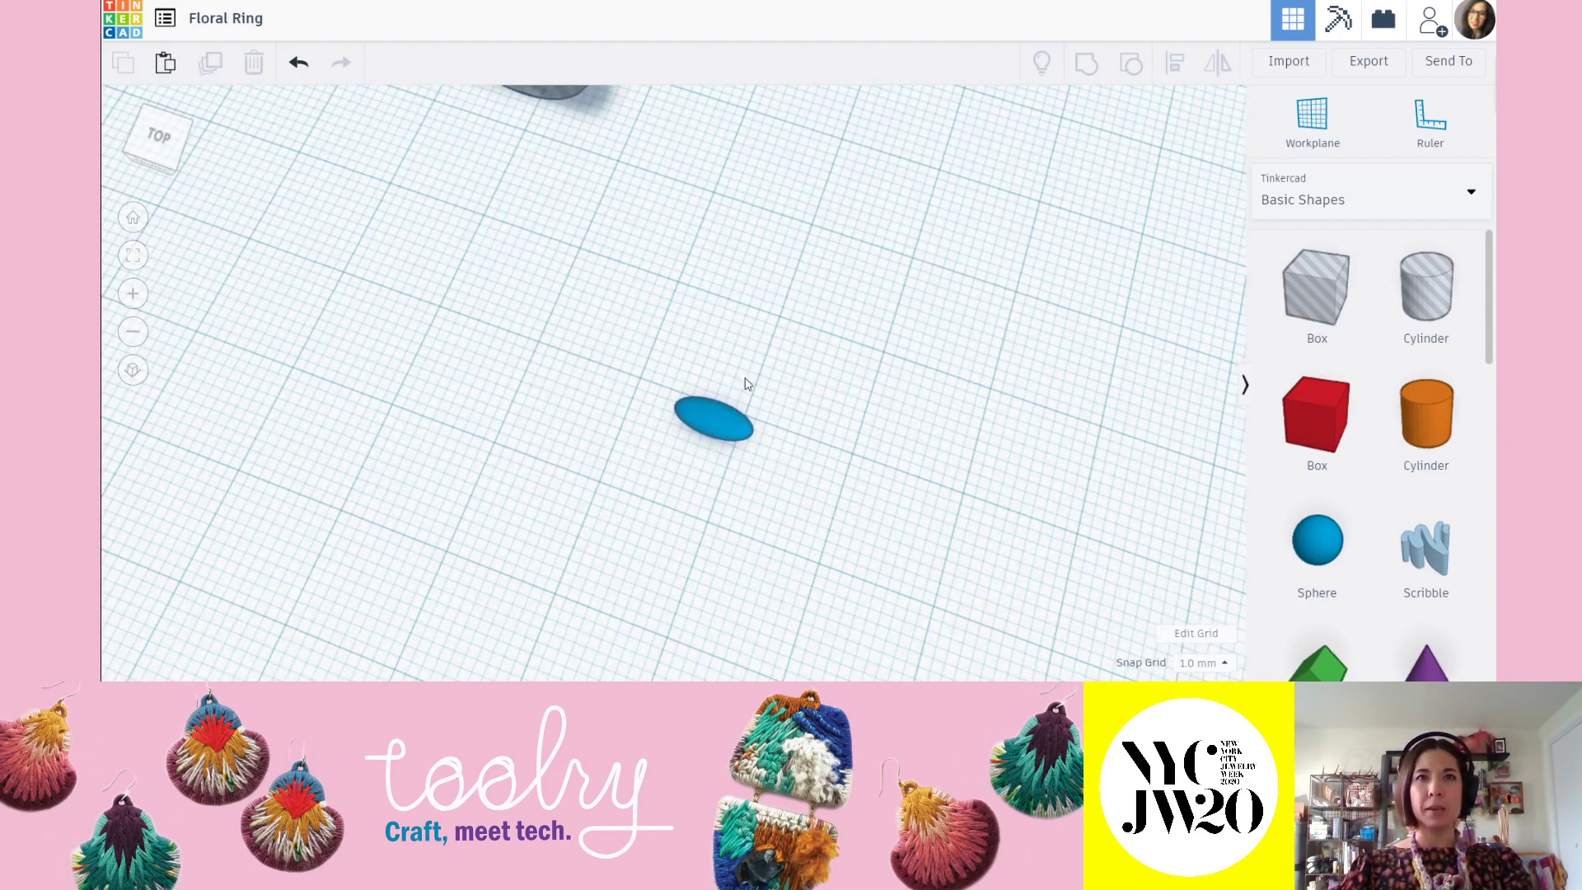
{"action": "right_click_drag", "start_coordinate": [664, 338], "coordinate": [687, 402]}
{"action": "left_click_drag", "start_coordinate": [691, 418], "coordinate": [514, 226]}
{"action": "left_click", "coordinate": [530, 377]}
Show the ellipsoid from directly above in orthographic projection.
{"action": "scroll", "coordinate": [664, 448], "scroll_direction": "up", "scroll_amount": 5}
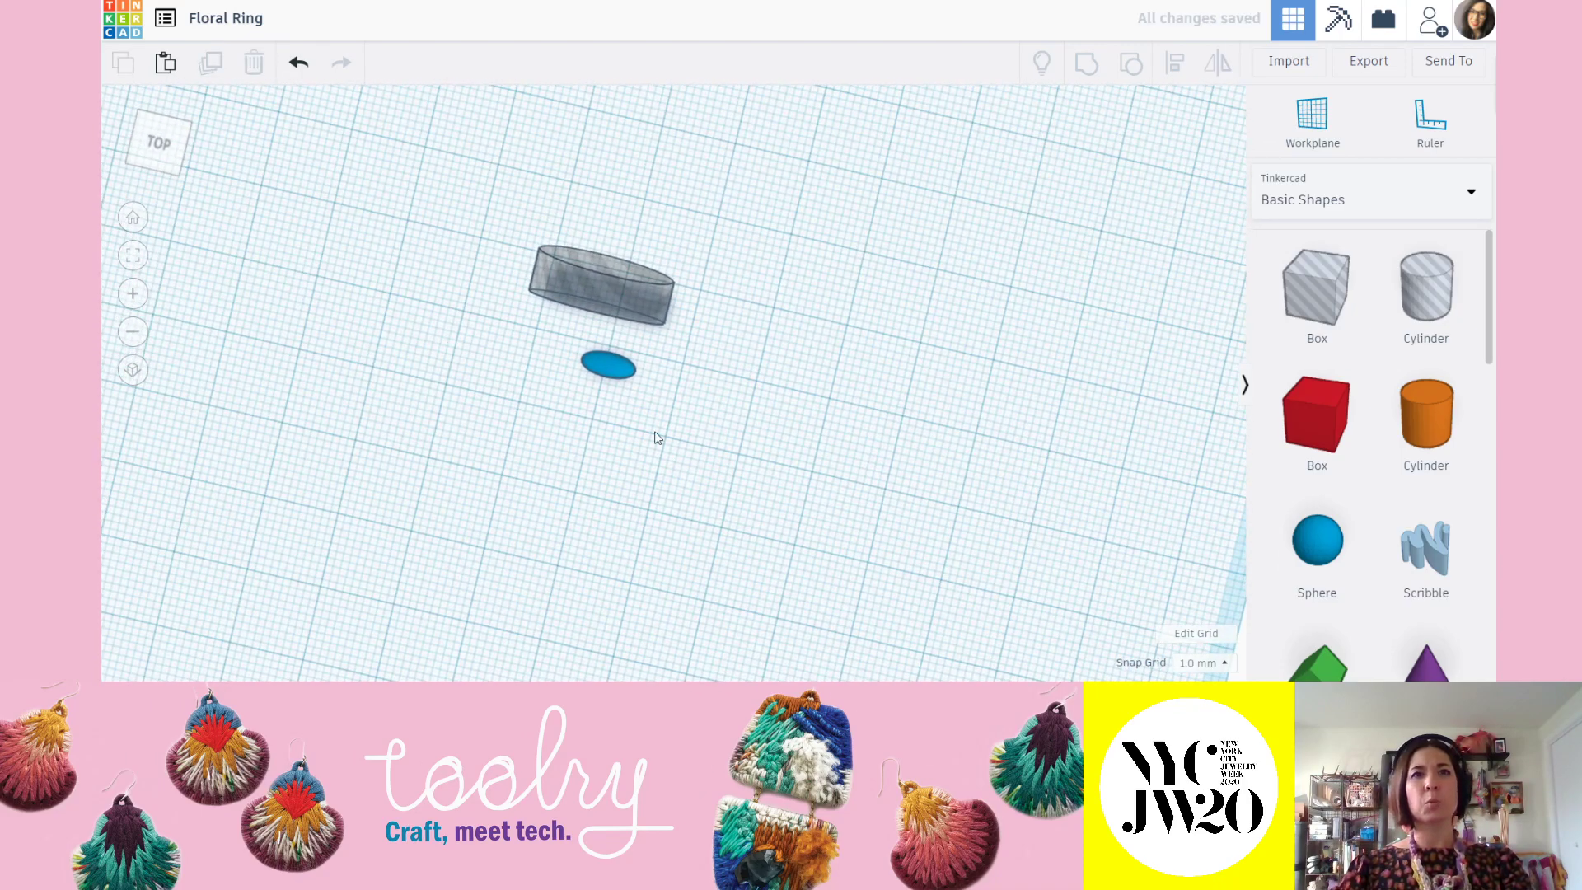
{"action": "scroll", "coordinate": [626, 387], "scroll_direction": "up", "scroll_amount": 5}
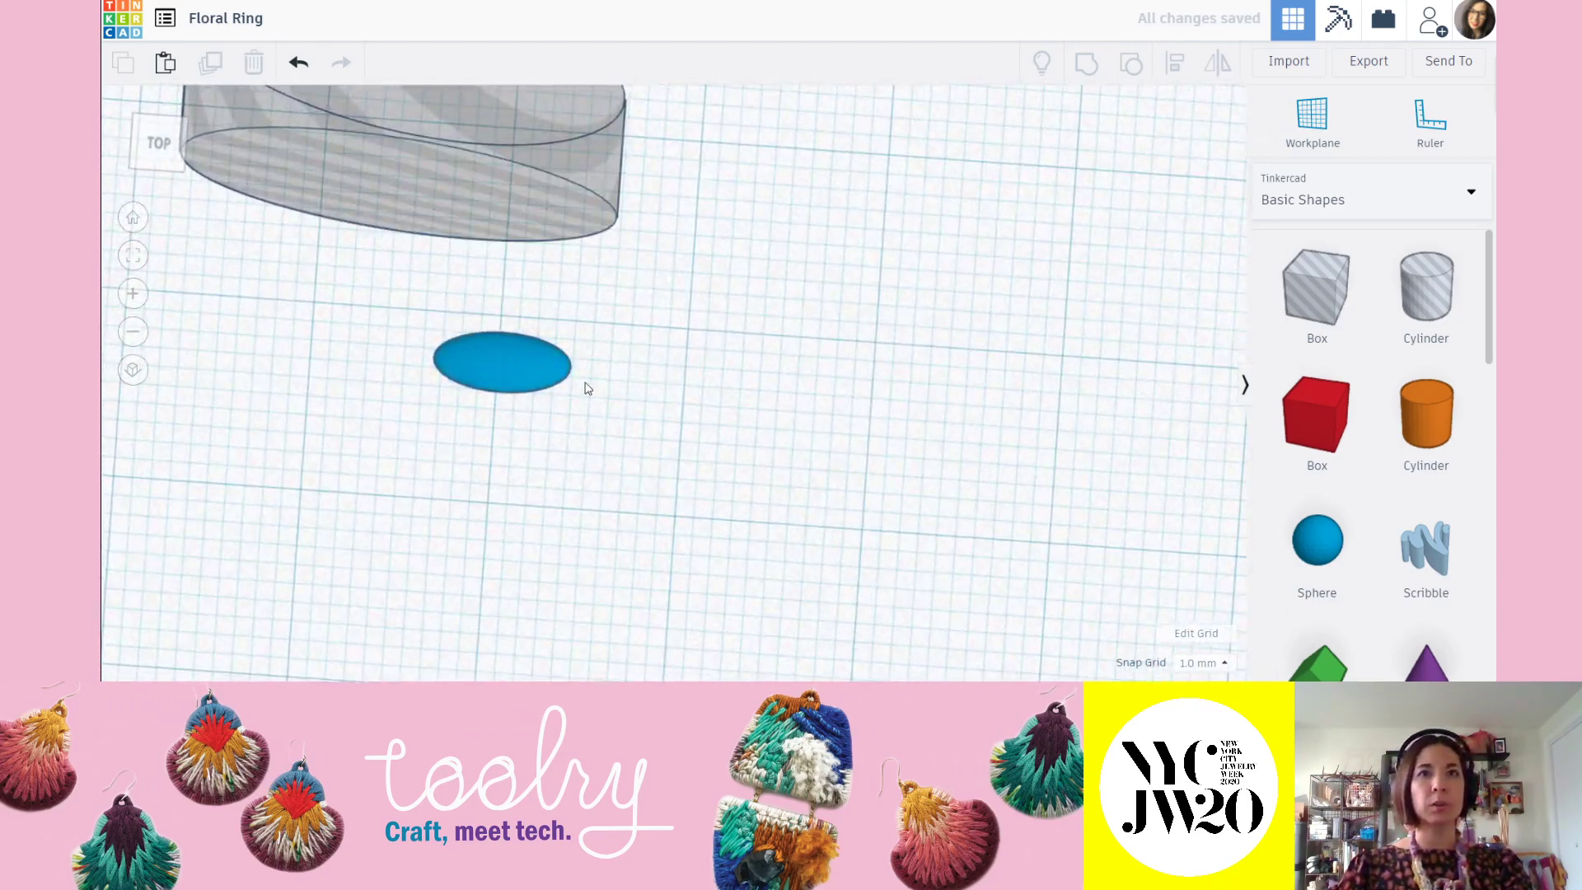
{"action": "left_click", "coordinate": [629, 420]}
{"action": "left_click", "coordinate": [158, 143]}
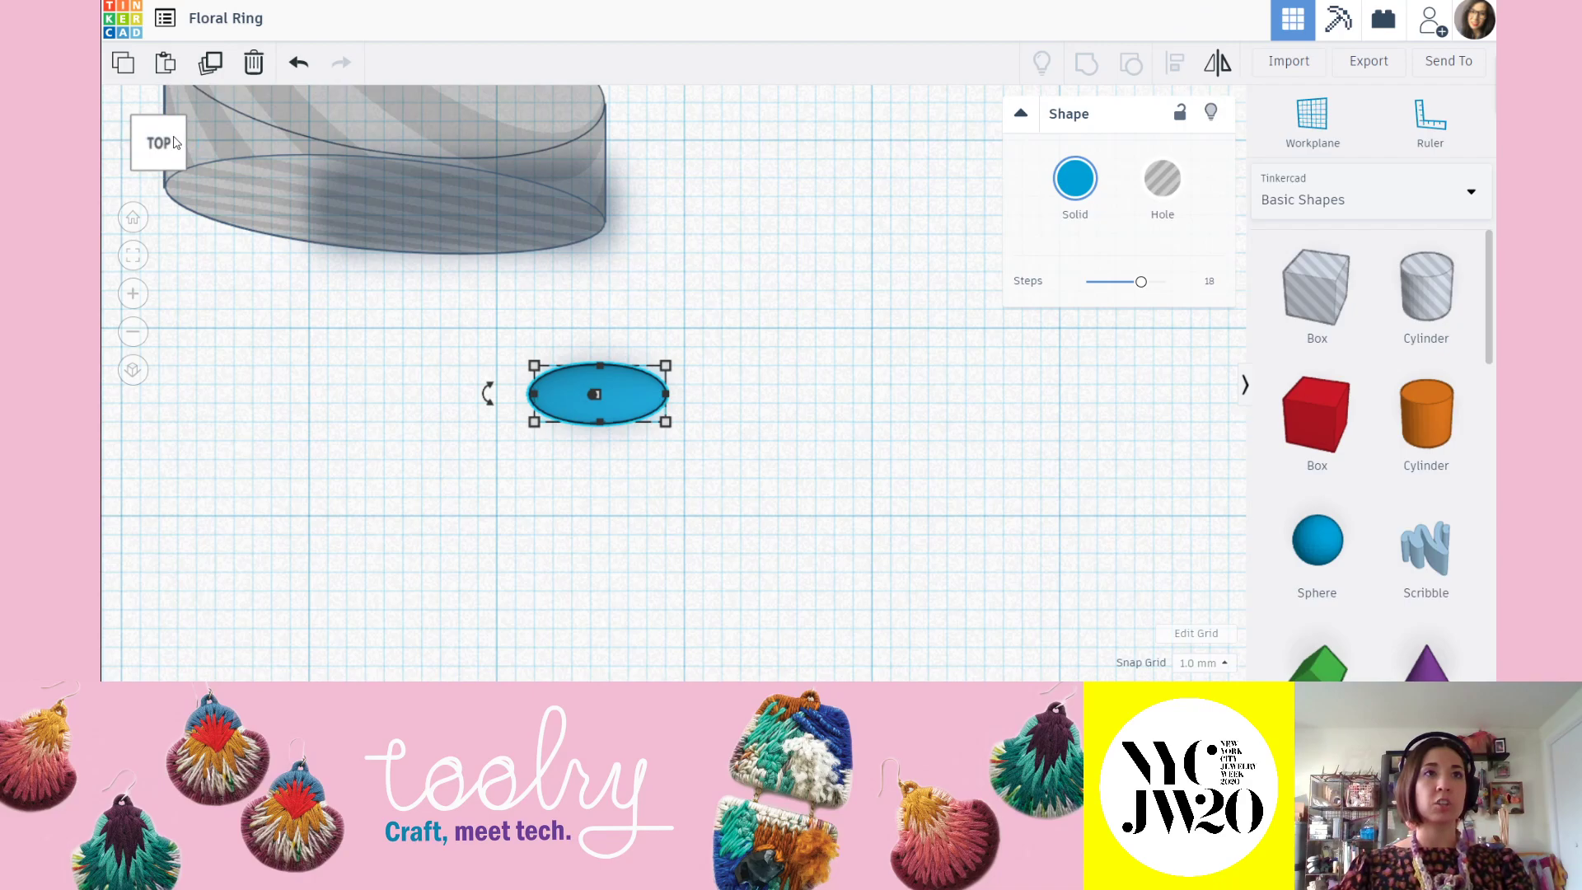
{"action": "left_click", "coordinate": [139, 144]}
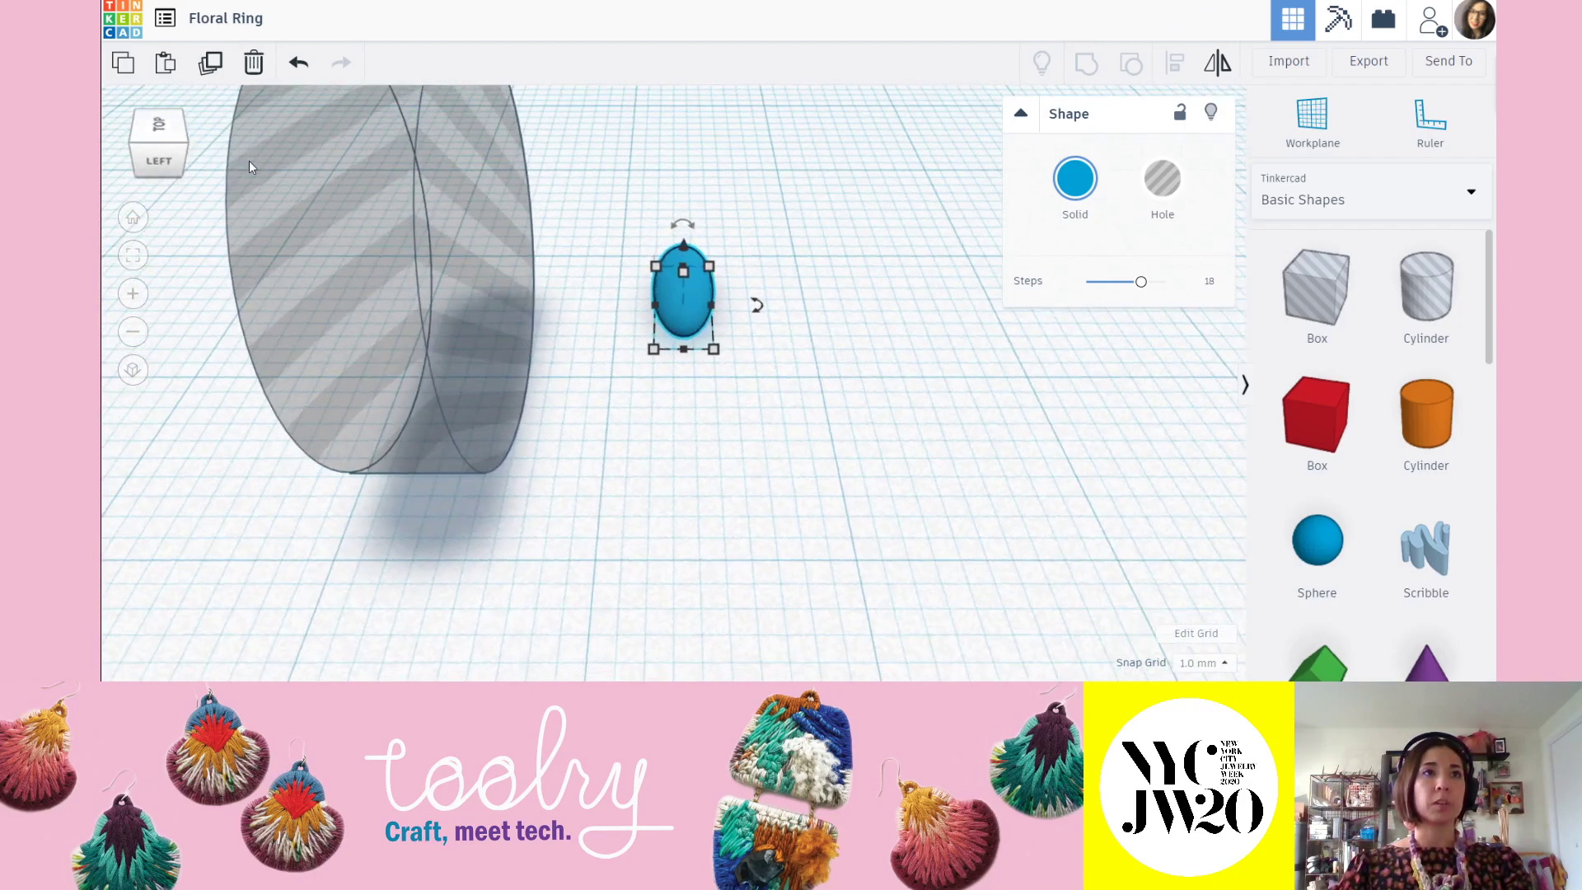
{"action": "right_click_drag", "start_coordinate": [590, 243], "coordinate": [333, 235]}
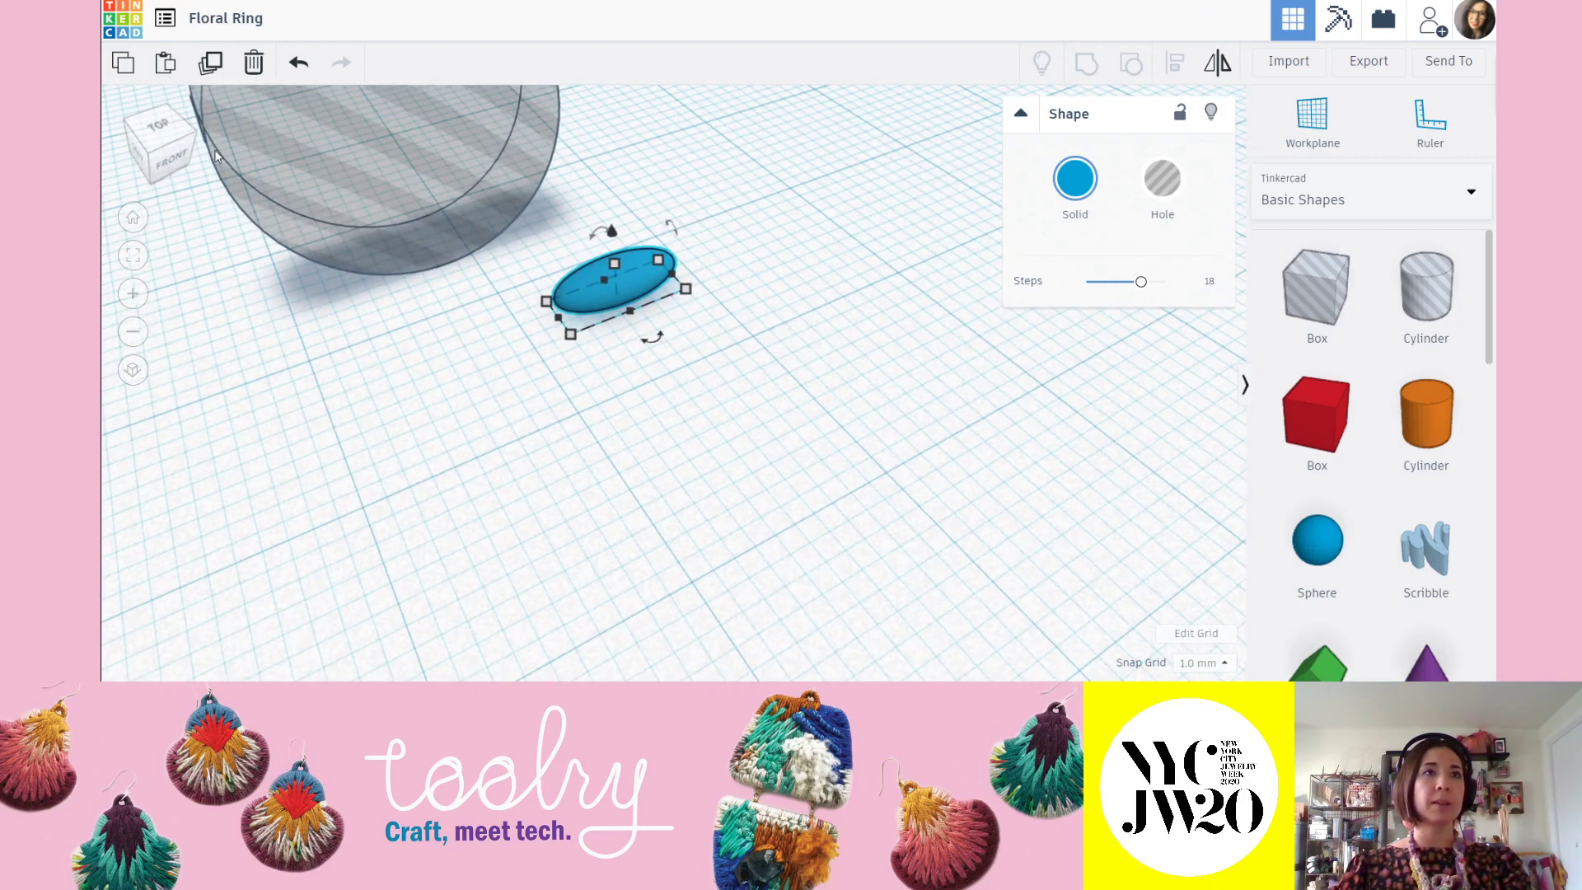
{"action": "left_click", "coordinate": [157, 125]}
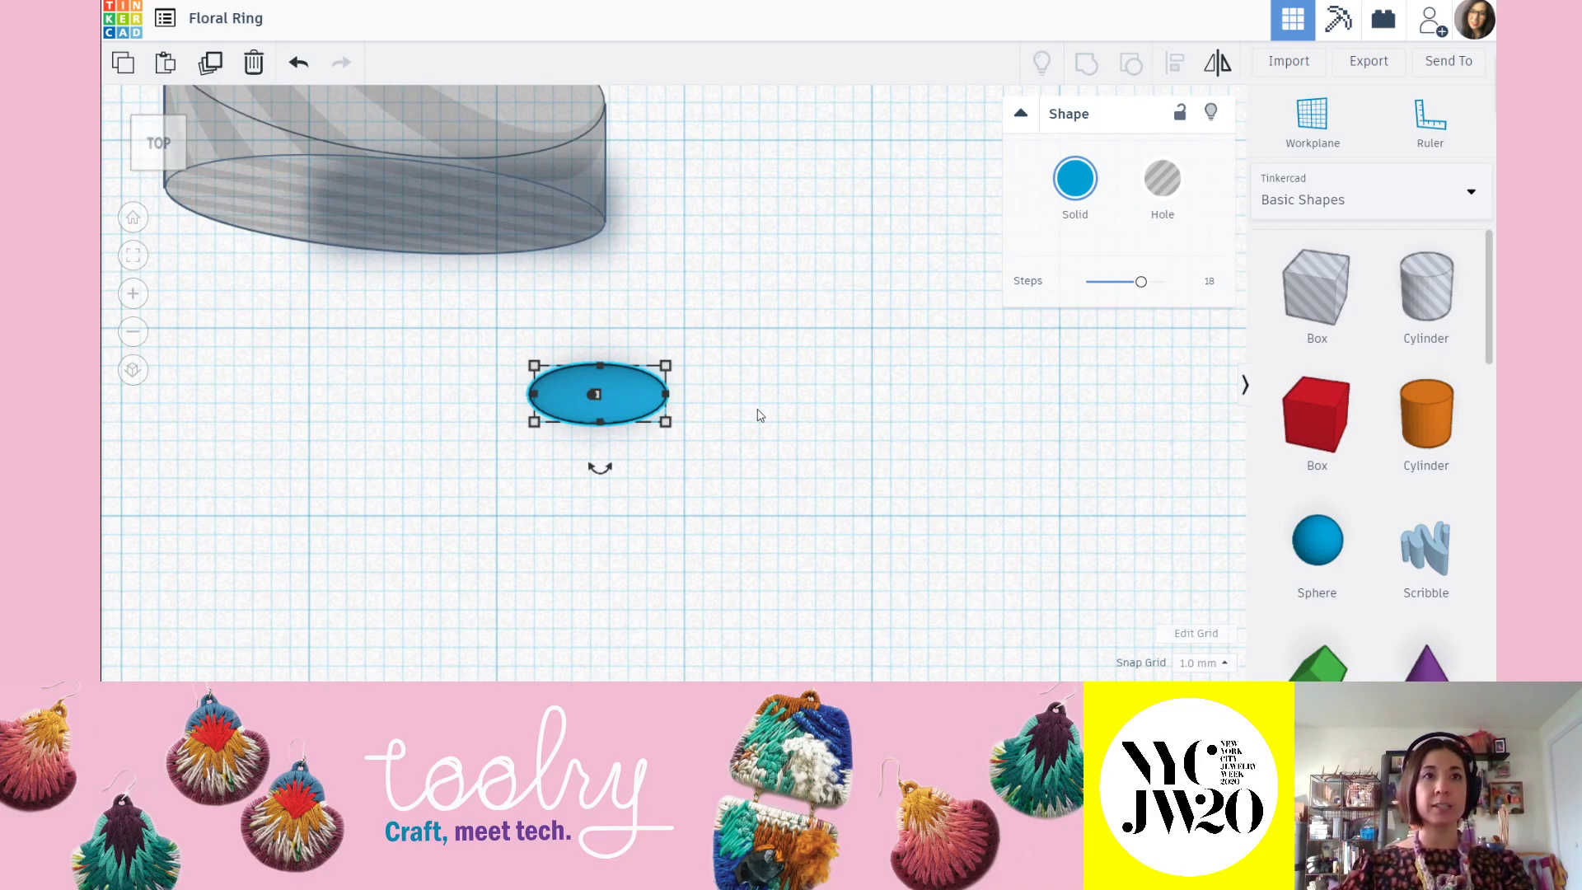
{"action": "left_click", "coordinate": [133, 372]}
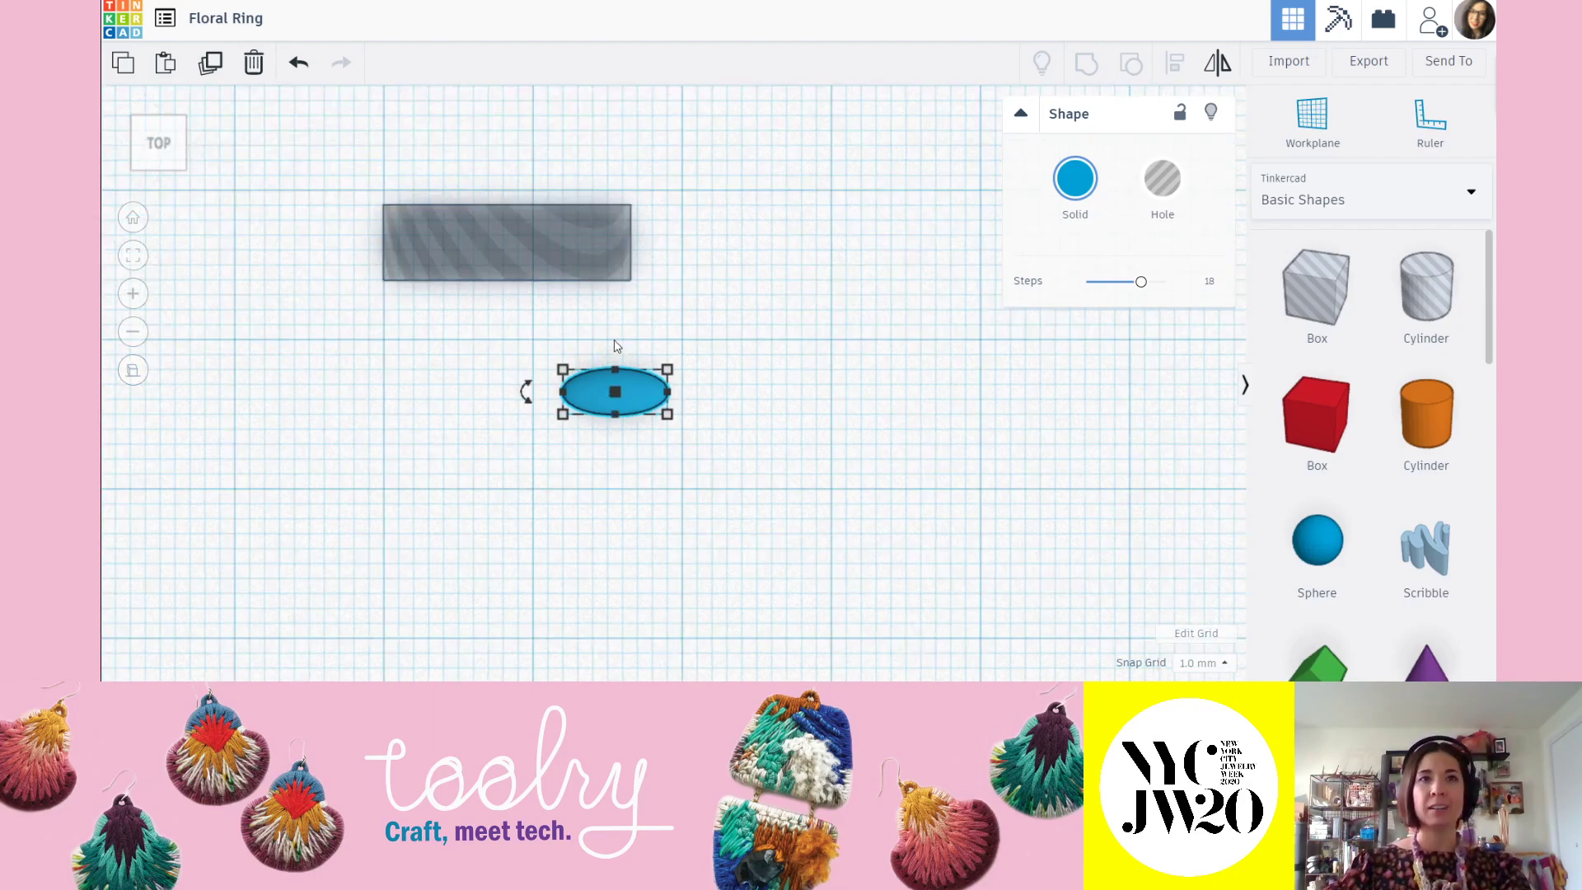
{"action": "scroll", "coordinate": [631, 372], "scroll_direction": "up", "scroll_amount": 5}
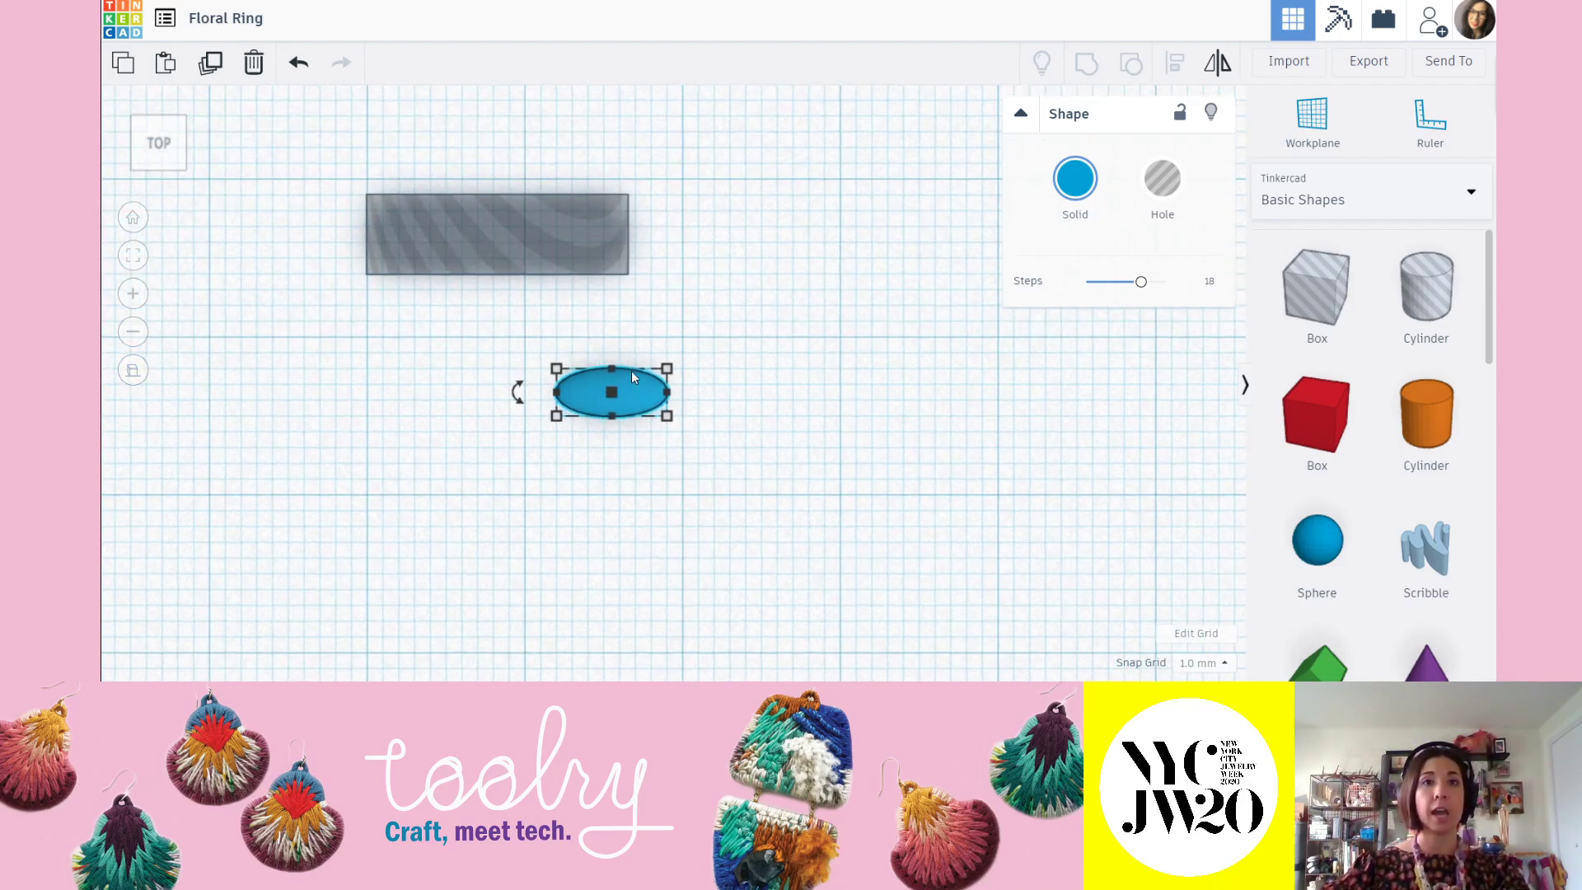
Shift the ellipsoid so that its edges line up with the workplane grid lines.
{"action": "left_click", "coordinate": [613, 316]}
{"action": "middle_click_drag", "start_coordinate": [688, 382], "coordinate": [750, 413]}
{"action": "left_click_drag", "start_coordinate": [663, 442], "coordinate": [601, 384]}
{"action": "left_click", "coordinate": [609, 517]}
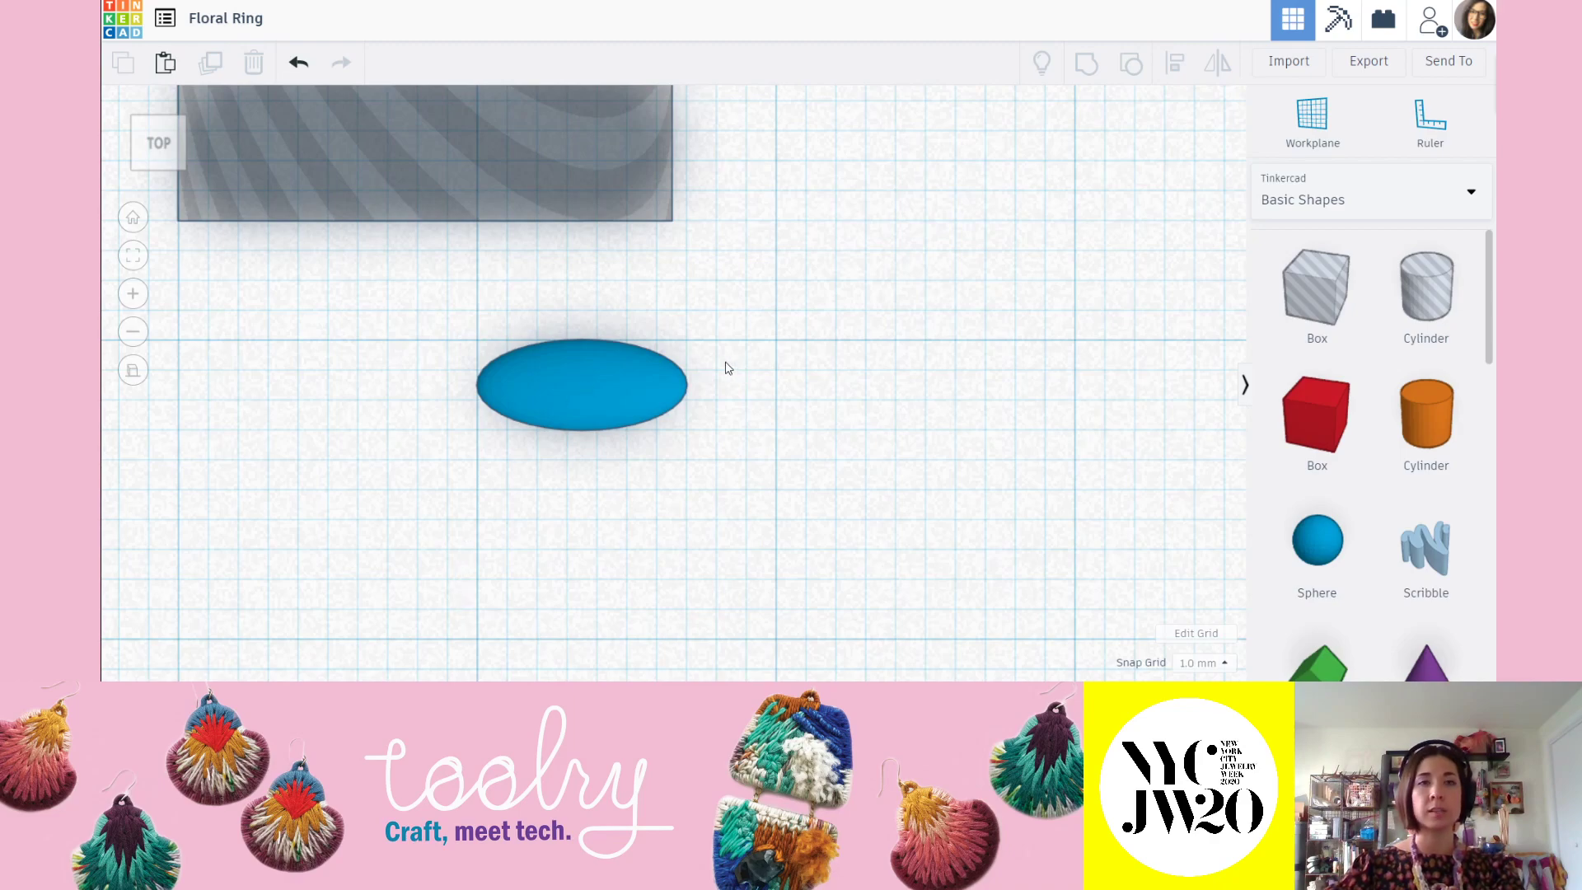
Shrink the 7 mm ellipsoid to 3 mm long and 2 mm wide.
{"action": "left_click", "coordinate": [604, 378]}
{"action": "left_click_drag", "start_coordinate": [687, 430], "coordinate": [575, 411]}
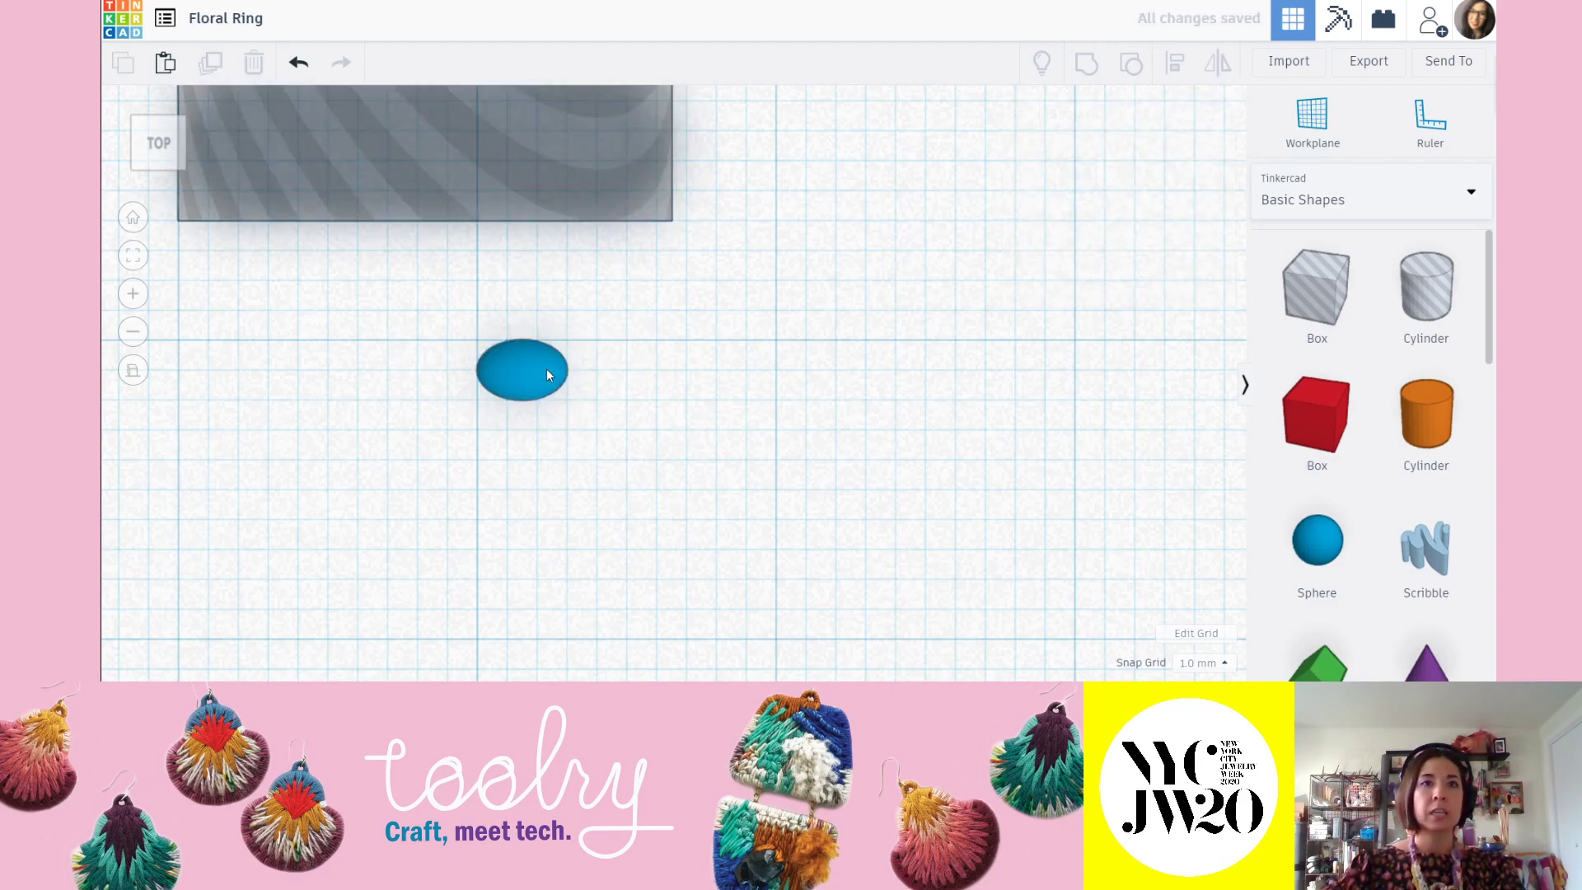
{"action": "mouse_move", "coordinate": [522, 401]}
{"action": "left_mouse_down"}
{"action": "mouse_move", "coordinate": [521, 375]}
{"action": "mouse_move", "coordinate": [531, 425]}
{"action": "mouse_move", "coordinate": [519, 377]}
{"action": "mouse_move", "coordinate": [519, 395]}
{"action": "left_mouse_up"}
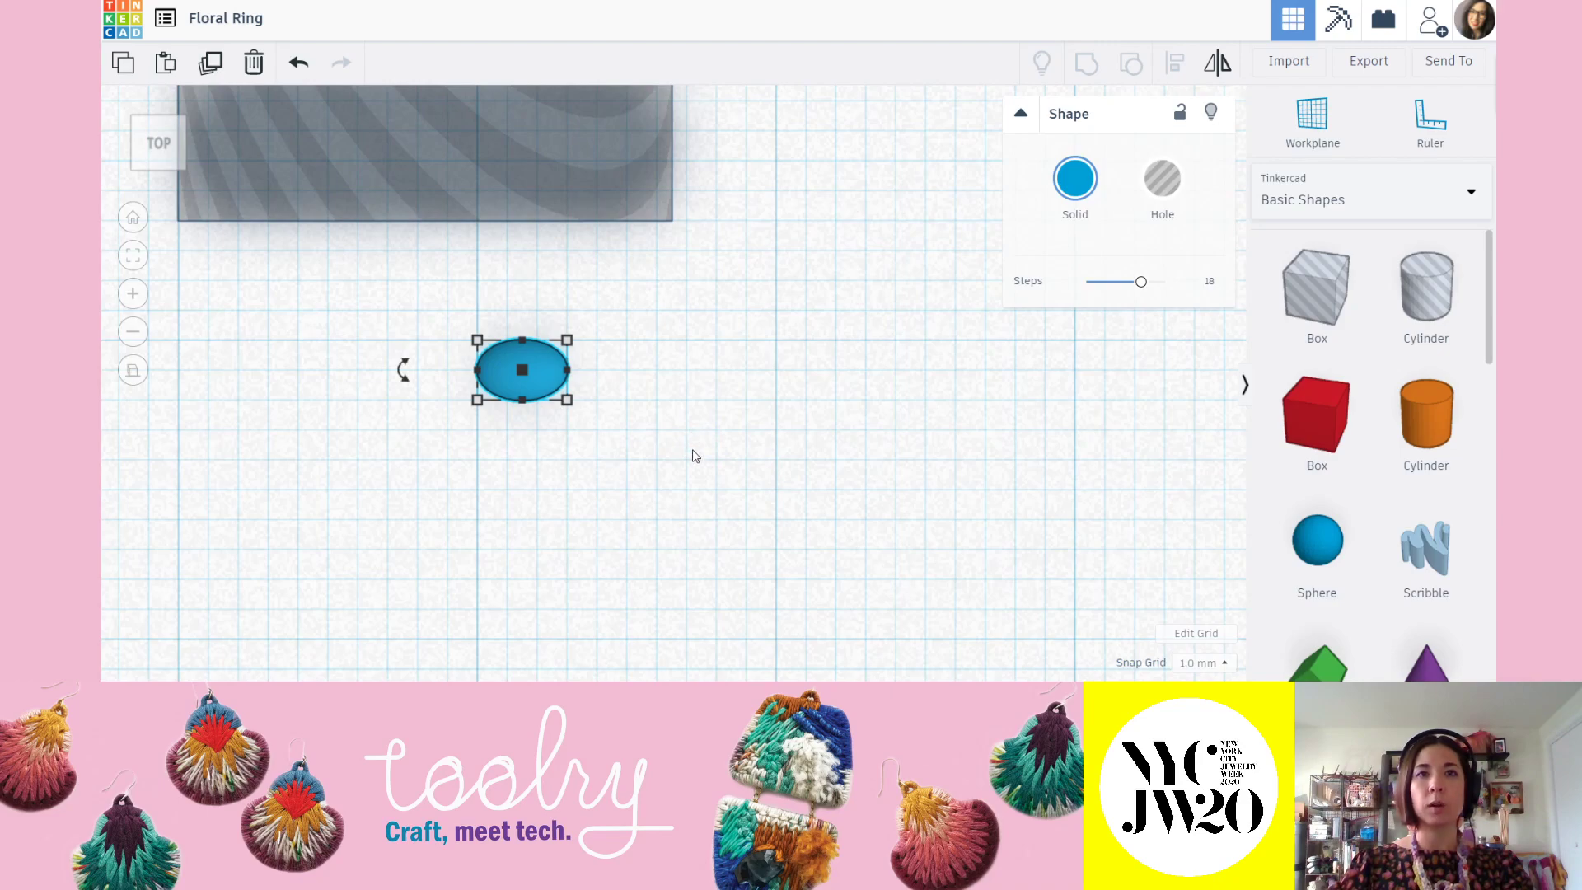
Move the tiny ellipsoid three grid squares along its length and one square away from the hole cylinder.
{"action": "left_click_drag", "start_coordinate": [541, 372], "coordinate": [623, 368]}
{"action": "key", "text": "Down"}
{"action": "key", "text": "Down"}
{"action": "key", "text": "Down"}
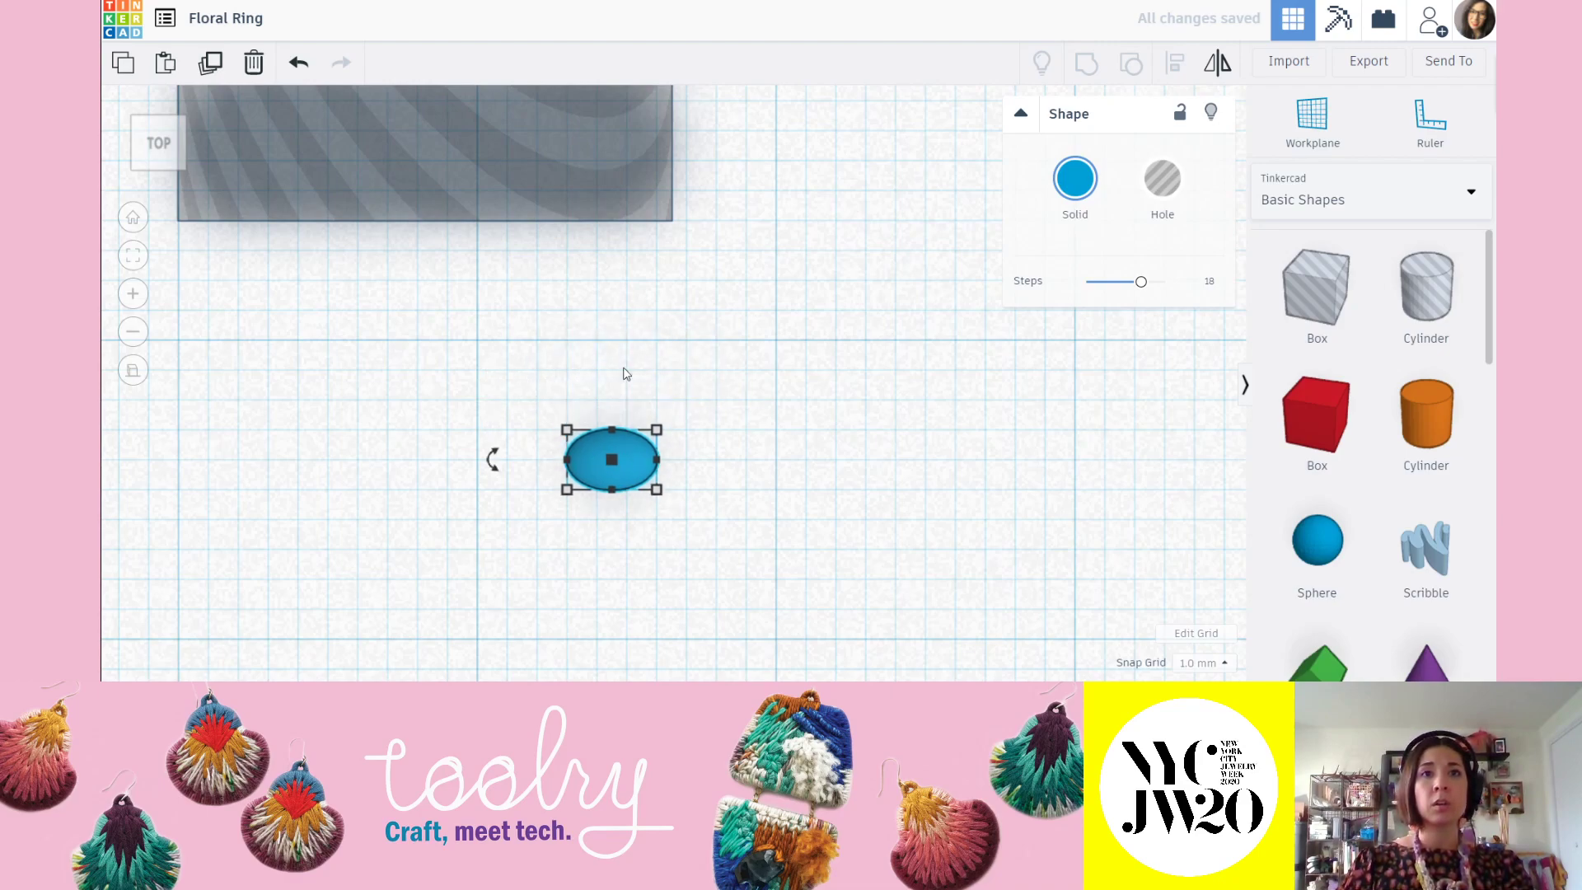
{"action": "key", "text": "Up"}
{"action": "key", "text": "Up"}
{"action": "mouse_move", "coordinate": [656, 402]}
{"action": "left_mouse_down"}
{"action": "mouse_move", "coordinate": [707, 400]}
{"action": "mouse_move", "coordinate": [663, 400]}
{"action": "left_mouse_up"}
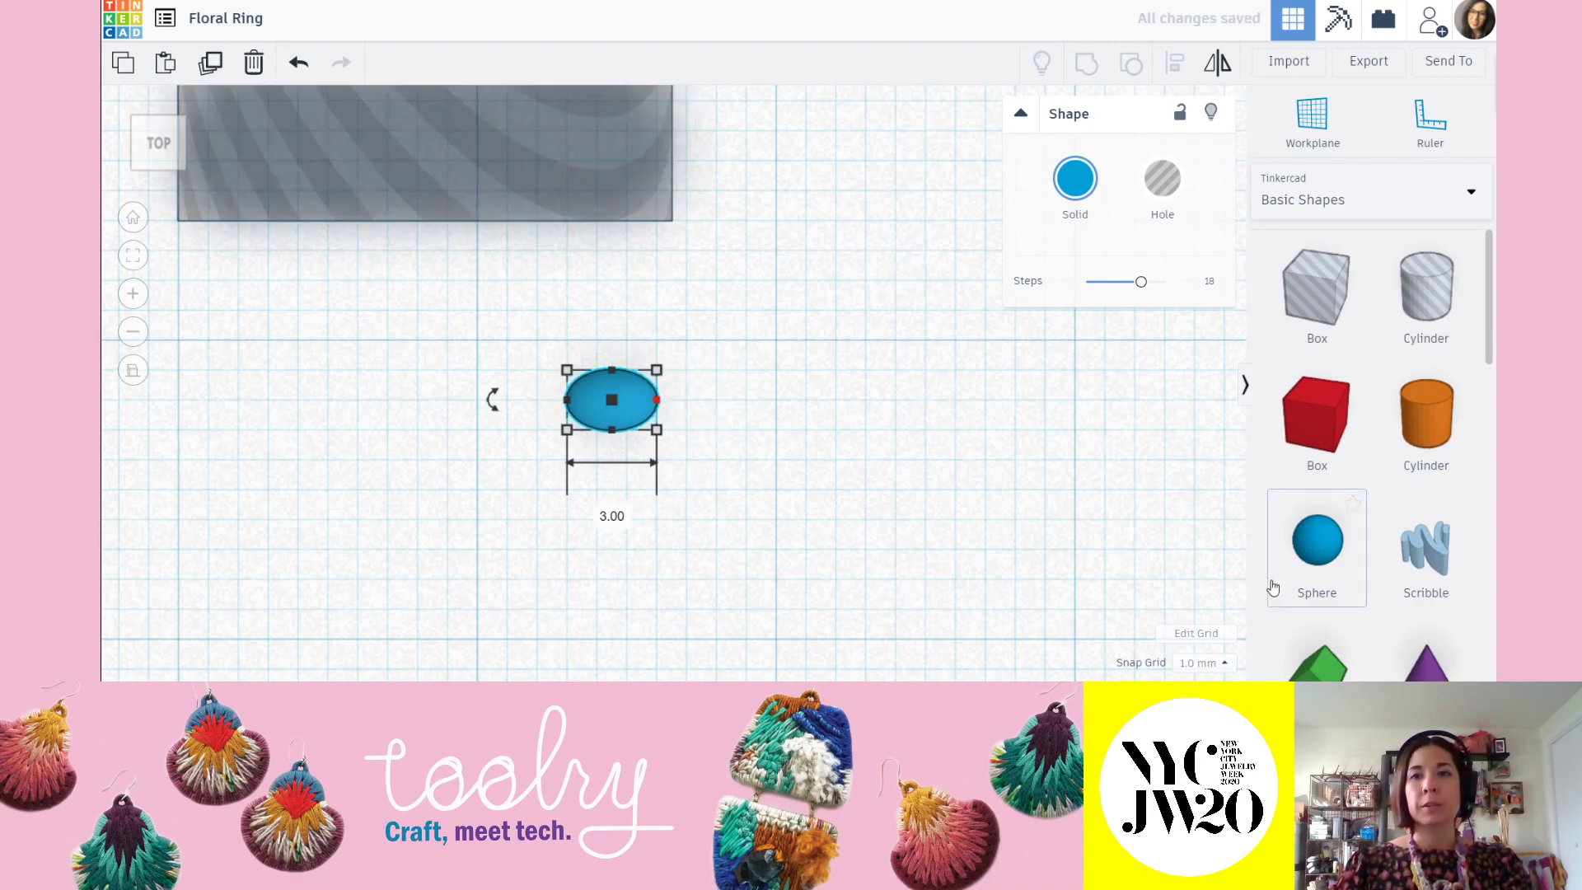
Set the snap grid to 0.1 mm and narrow the ellipsoid to 1.6 mm wide, keeping its 3 mm length.
{"action": "left_click", "coordinate": [1228, 662]}
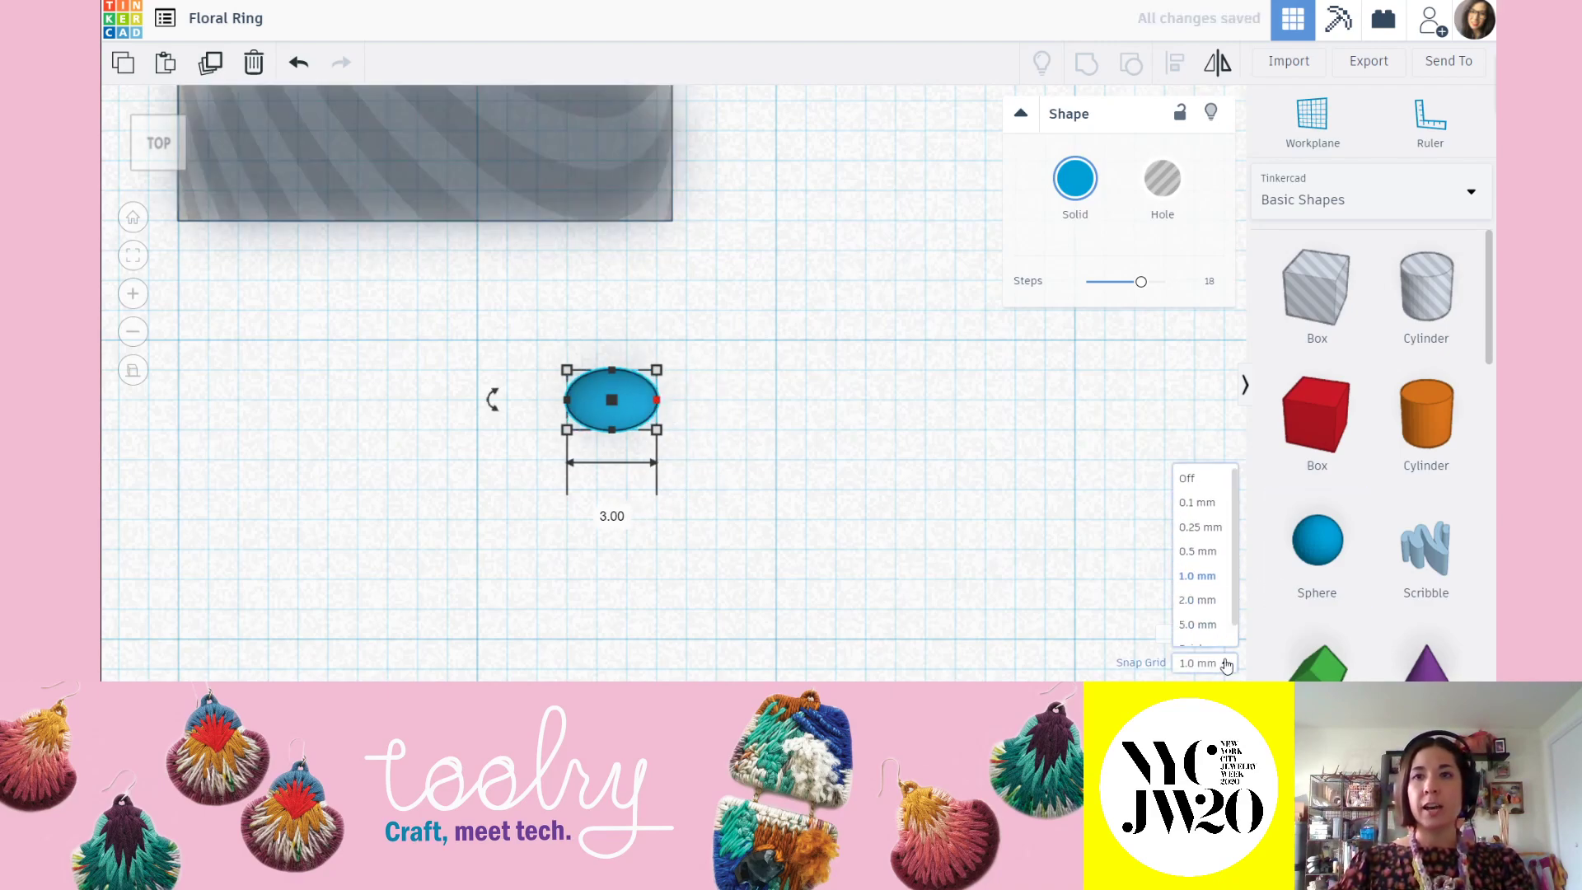
{"action": "left_click", "coordinate": [1206, 505]}
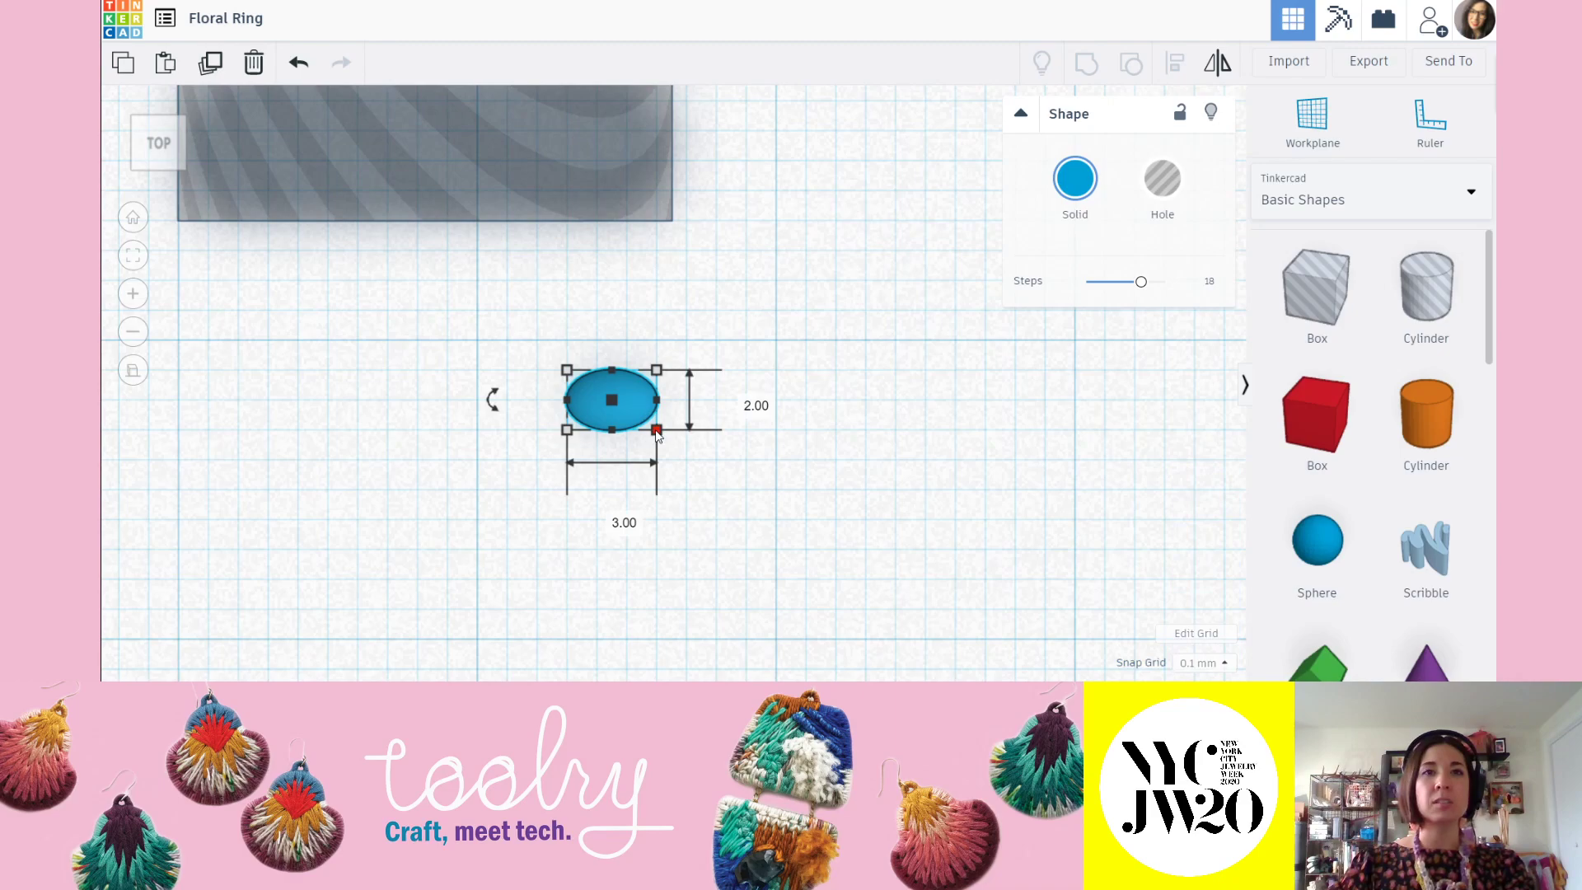
{"action": "mouse_move", "coordinate": [656, 430]}
{"action": "left_mouse_down"}
{"action": "mouse_move", "coordinate": [633, 410]}
{"action": "mouse_move", "coordinate": [656, 423]}
{"action": "left_mouse_up"}
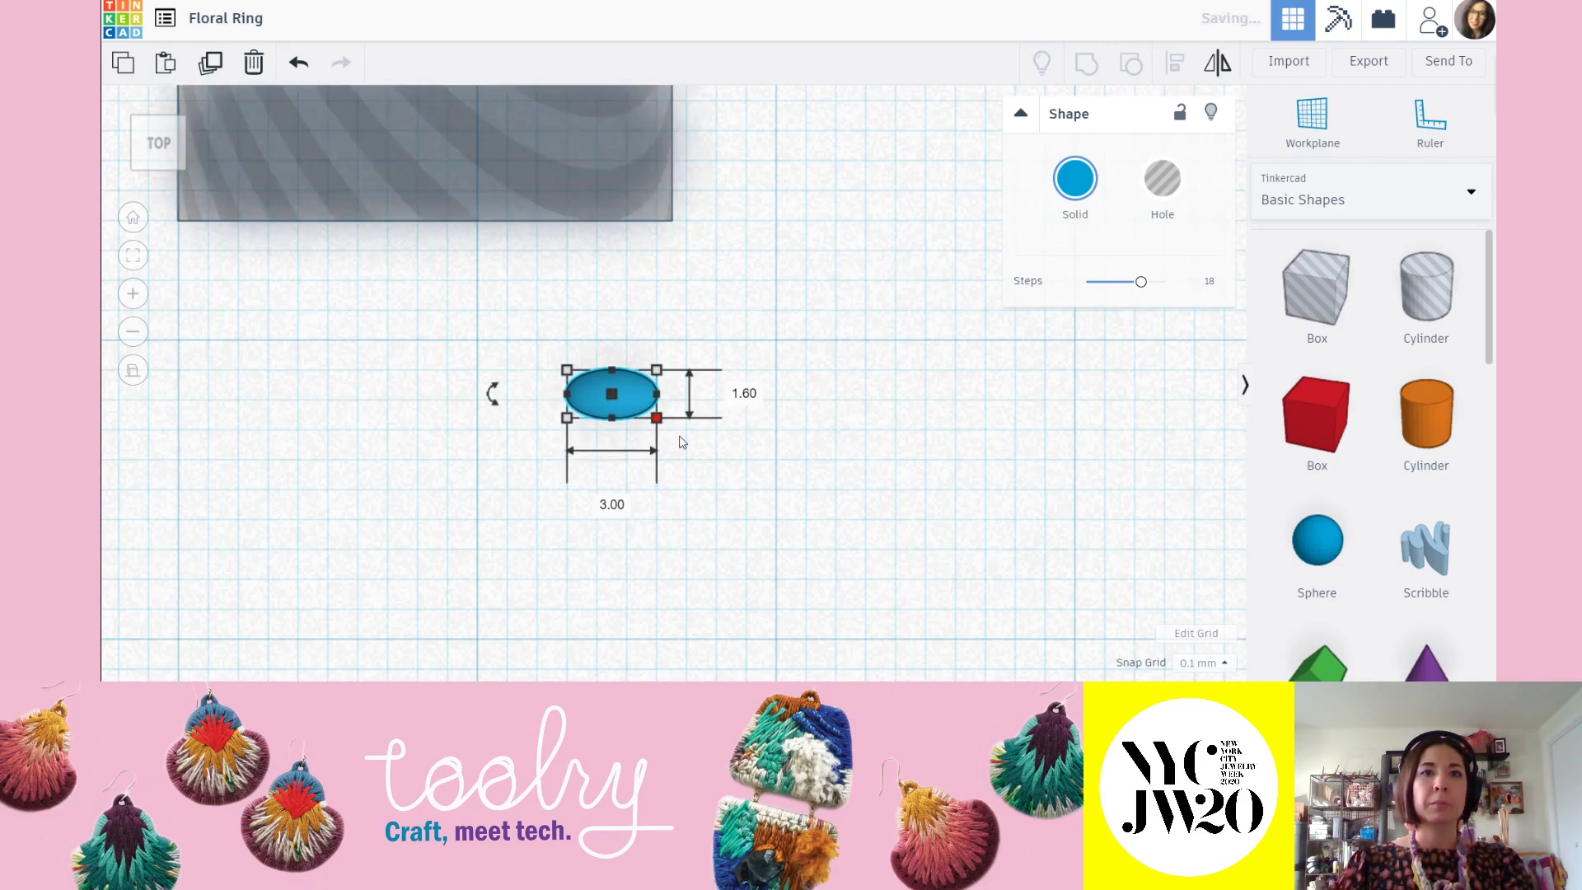
{"action": "left_click", "coordinate": [762, 520]}
Set the ellipsoid's height to 1 mm.
{"action": "right_click_drag", "start_coordinate": [600, 484], "coordinate": [597, 340]}
{"action": "middle_click_drag", "start_coordinate": [666, 257], "coordinate": [668, 470]}
{"action": "left_click", "coordinate": [630, 368]}
{"action": "right_click_drag", "start_coordinate": [690, 371], "coordinate": [646, 314]}
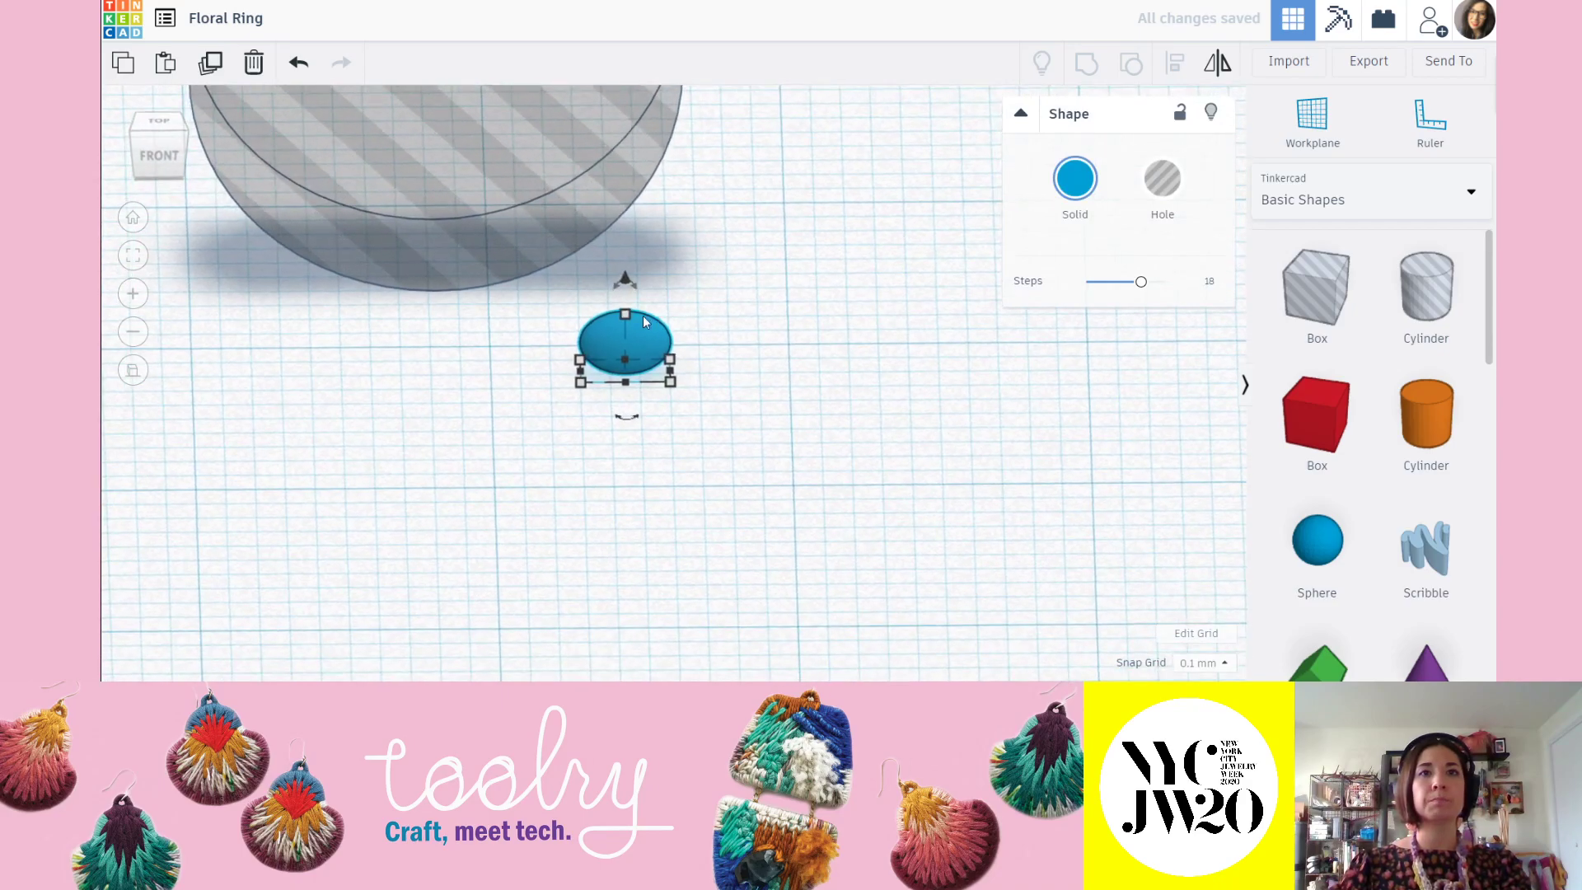
{"action": "left_click", "coordinate": [711, 341]}
{"action": "type", "text": "1"}
{"action": "key", "text": "Return"}
{"action": "right_click_drag", "start_coordinate": [774, 416], "coordinate": [763, 349]}
{"action": "scroll", "coordinate": [683, 277], "scroll_direction": "up", "scroll_amount": 2}
{"action": "scroll", "coordinate": [683, 281], "scroll_direction": "up", "scroll_amount": 1}
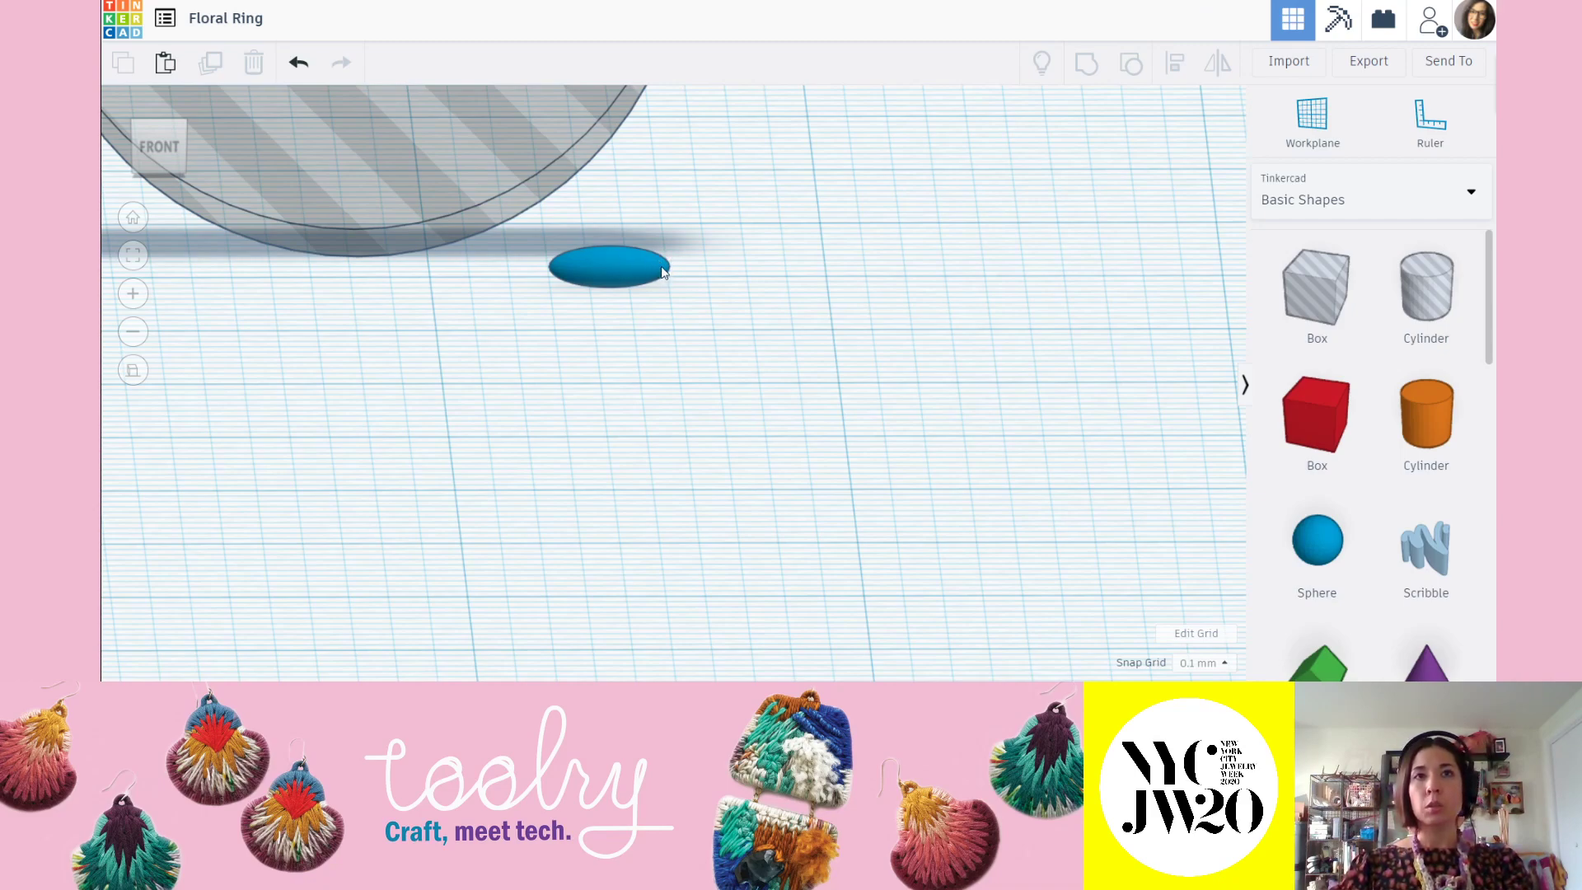
Fine-tune the height of the flattened ellipsoid by entering a more precise value.
{"action": "left_click", "coordinate": [606, 257]}
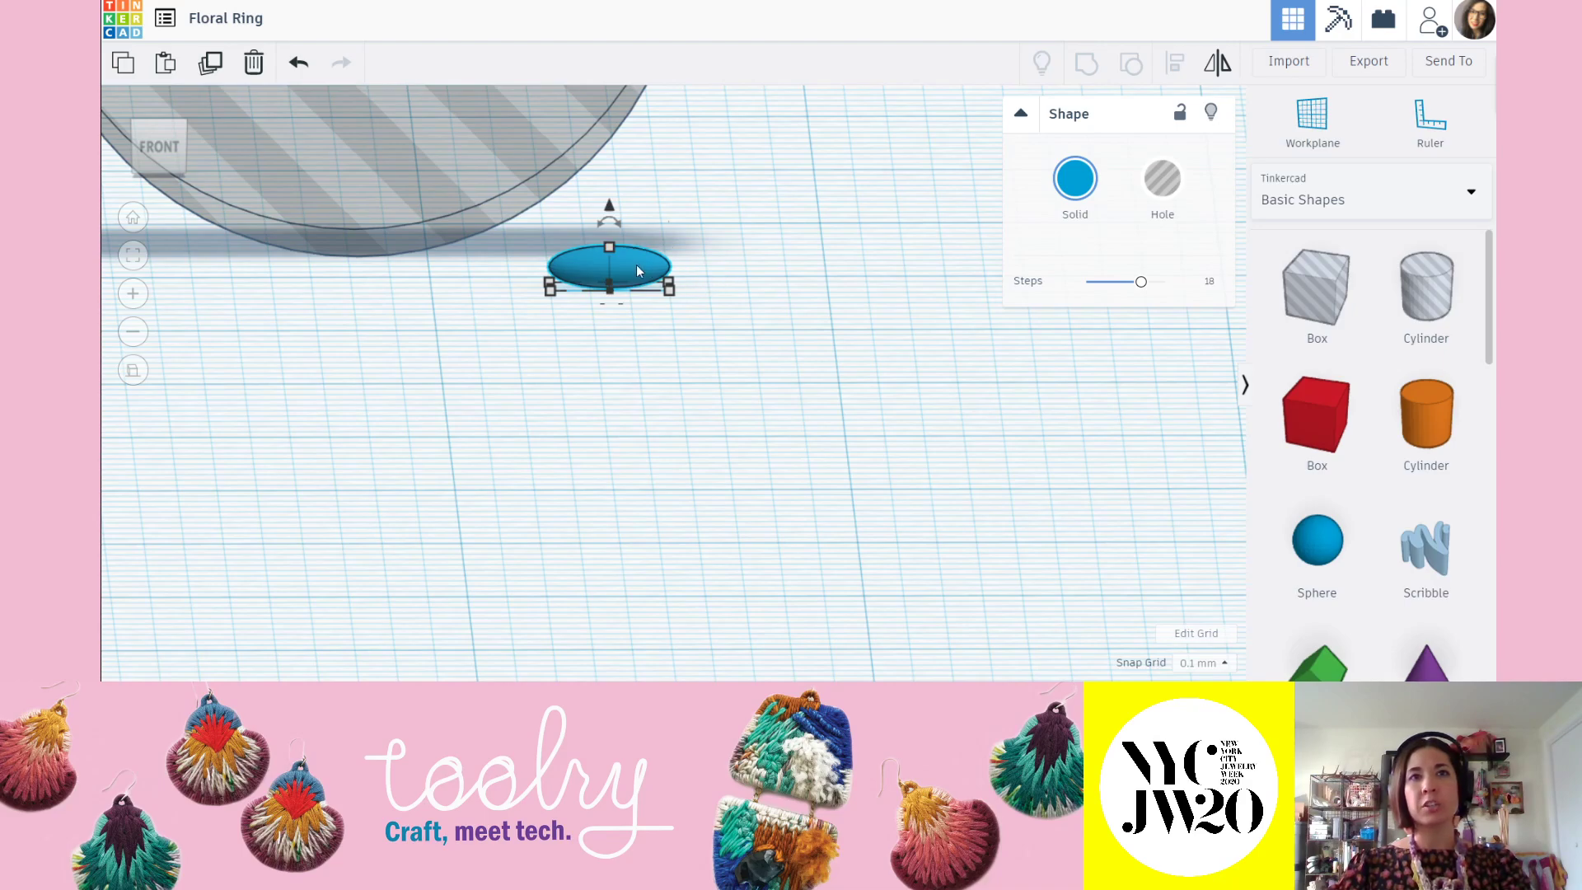
{"action": "left_click", "coordinate": [696, 265]}
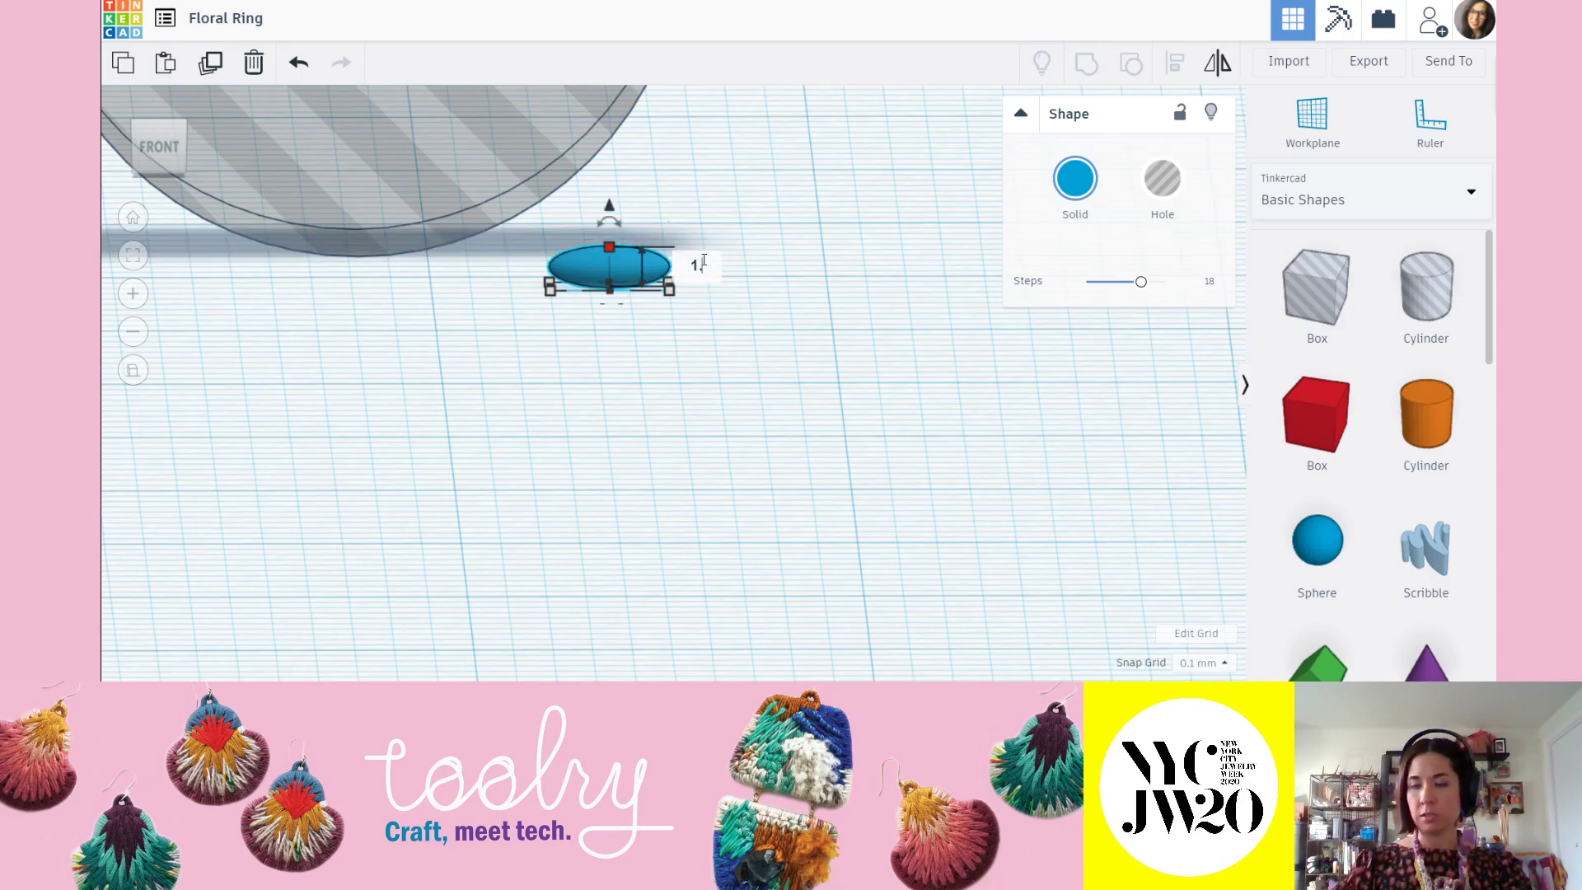
{"action": "key", "text": "Return"}
{"action": "left_click", "coordinate": [790, 285]}
{"action": "scroll", "coordinate": [765, 268], "scroll_direction": "down", "scroll_amount": 3}
{"action": "right_click_drag", "start_coordinate": [764, 269], "coordinate": [367, 260]}
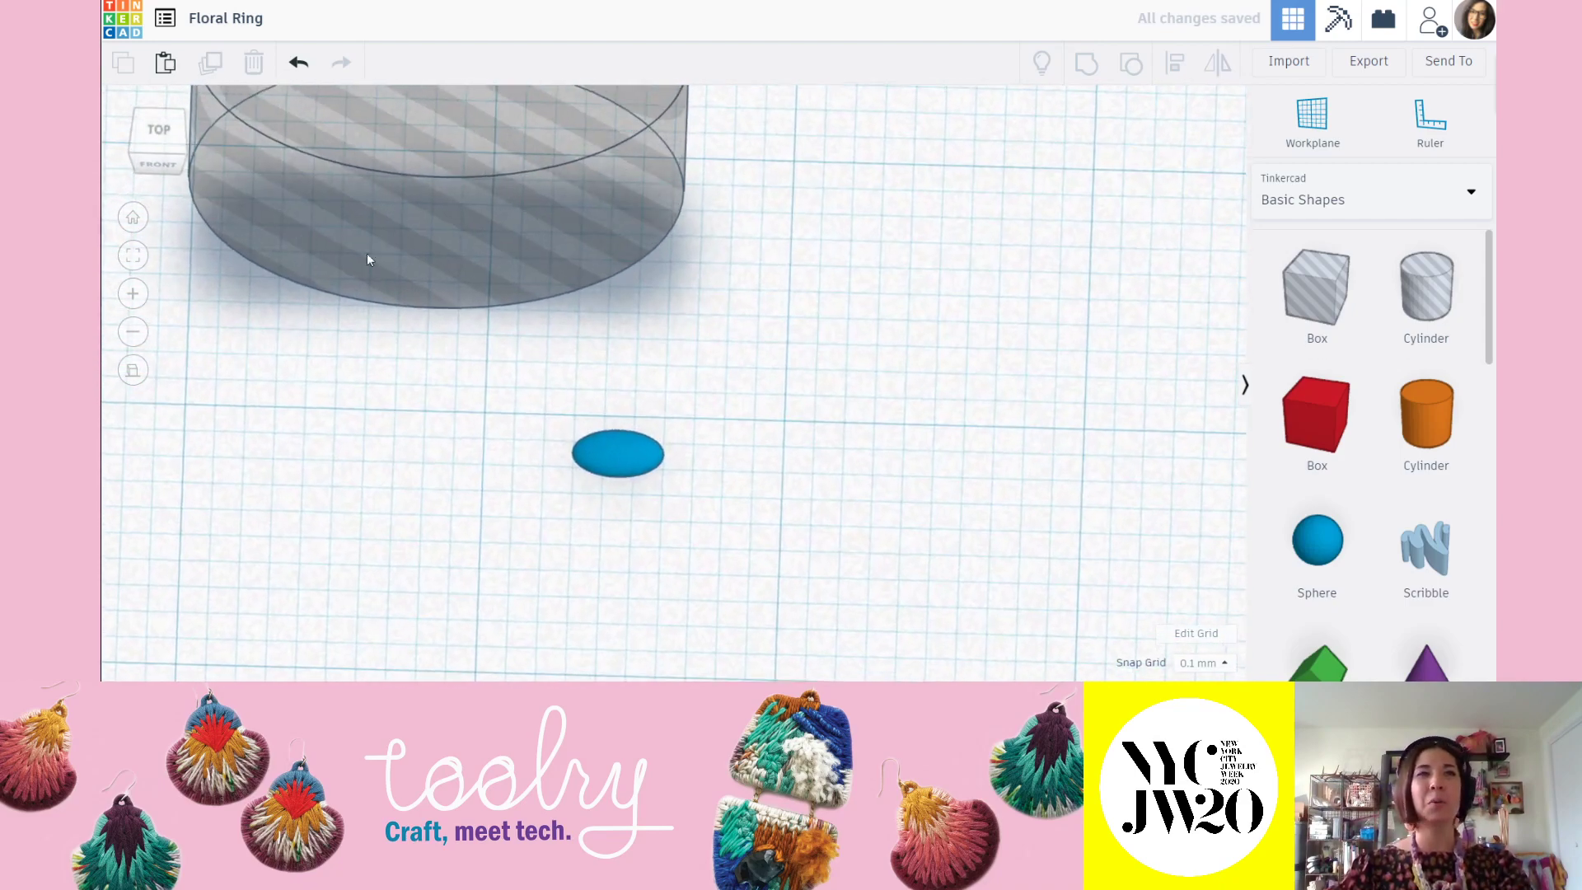
View the ellipsoid from directly above and stretch its length to about 3.5 mm.
{"action": "left_click", "coordinate": [159, 131]}
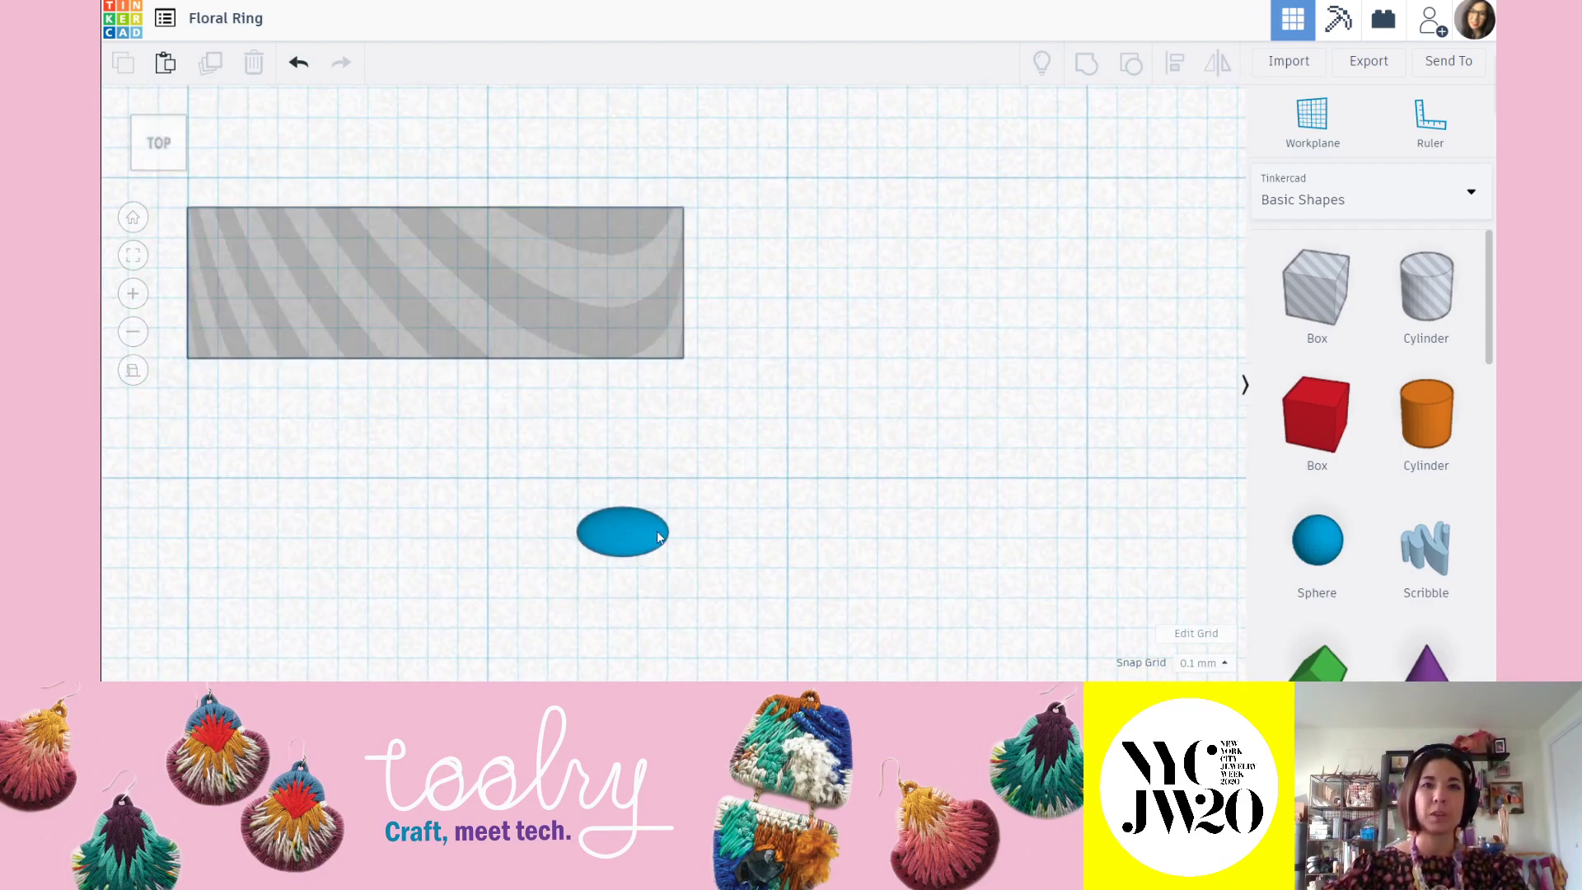
{"action": "left_click", "coordinate": [682, 534]}
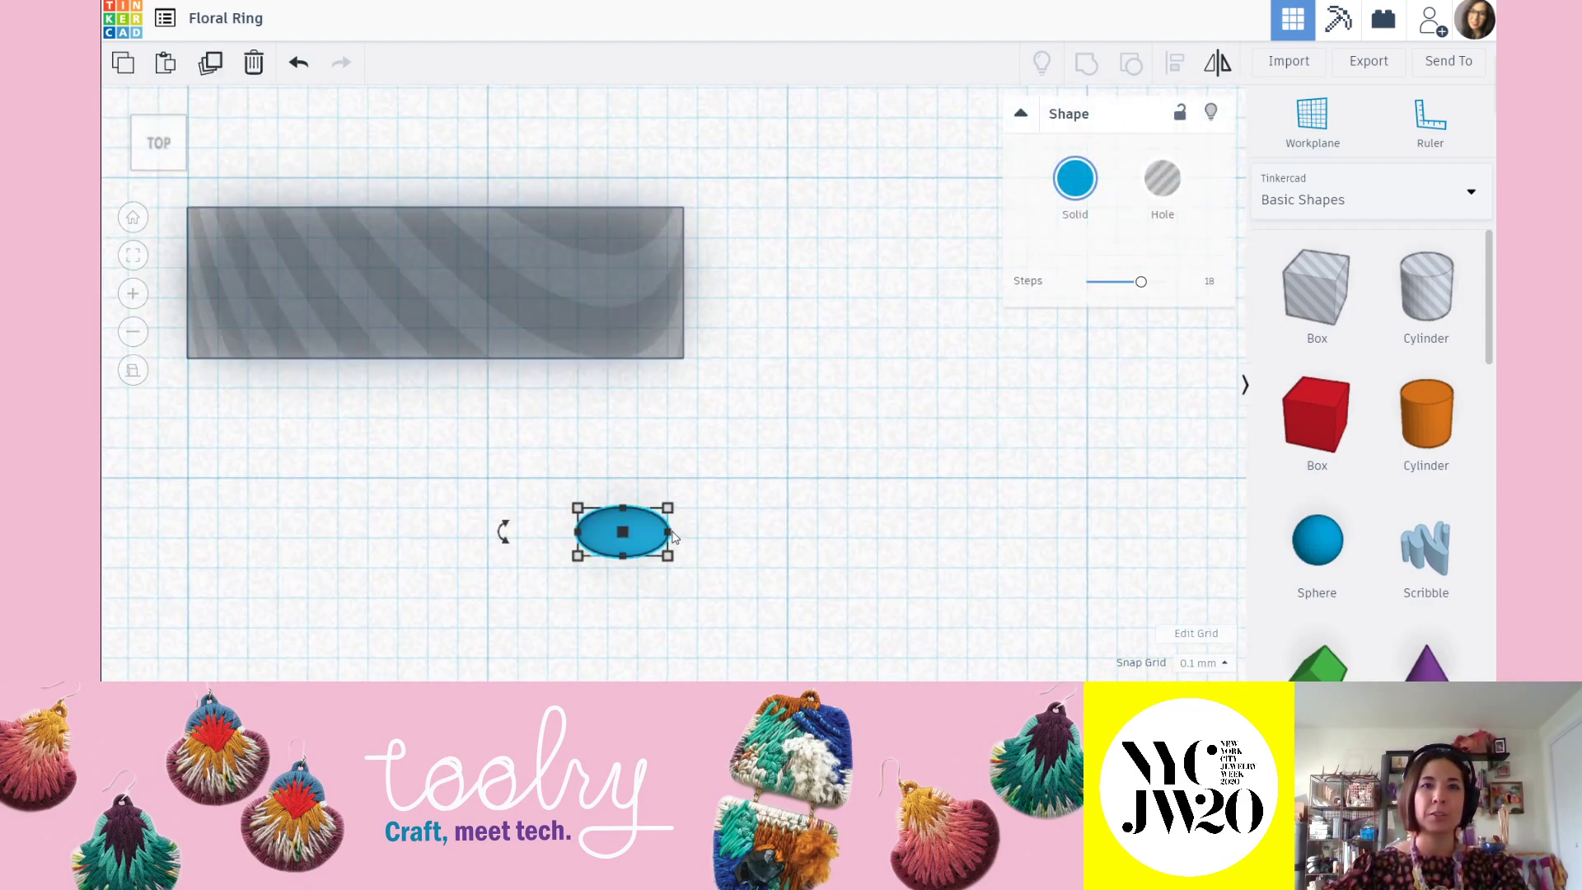
{"action": "left_click", "coordinate": [775, 533]}
{"action": "scroll", "coordinate": [664, 547], "scroll_direction": "down", "scroll_amount": 2}
{"action": "middle_click_drag", "start_coordinate": [714, 532], "coordinate": [710, 508]}
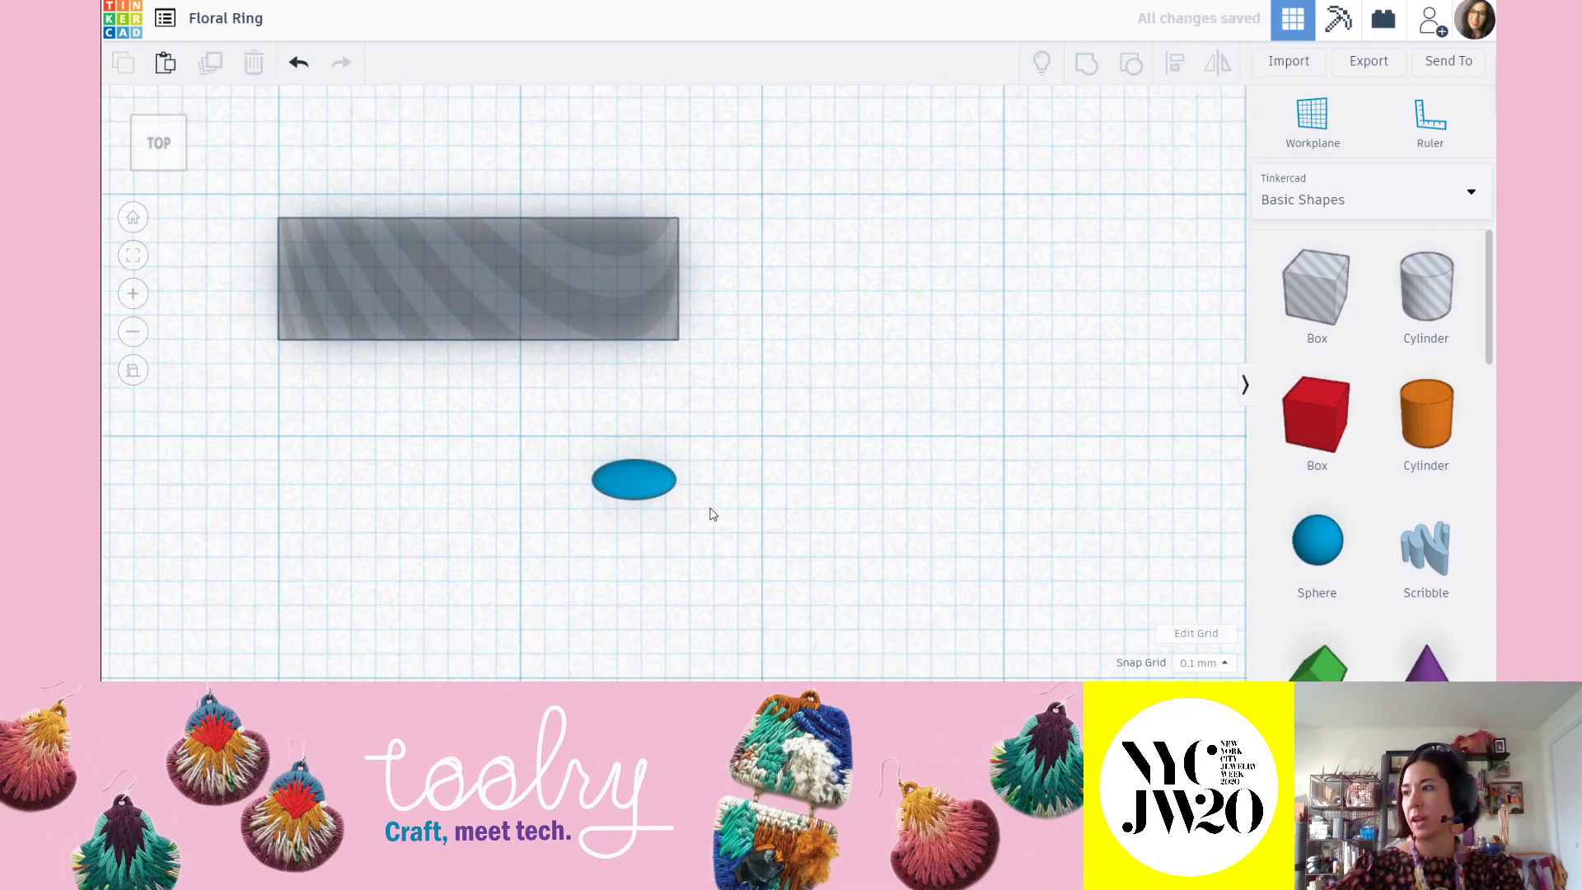
{"action": "left_click", "coordinate": [628, 481]}
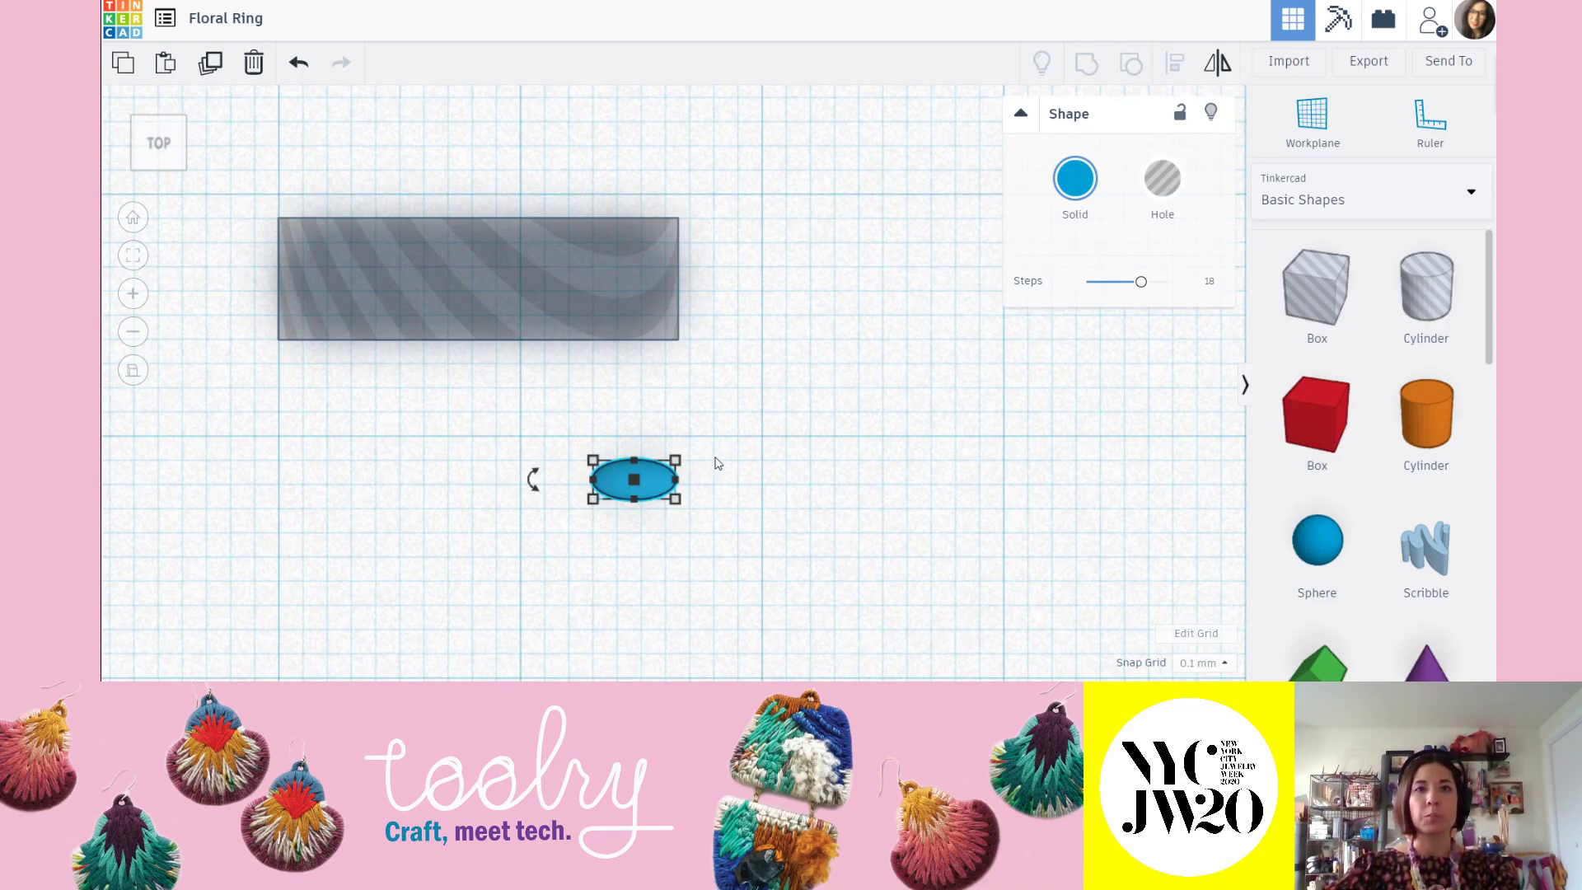
{"action": "scroll", "coordinate": [686, 484], "scroll_direction": "up", "scroll_amount": 1}
{"action": "right_click_drag", "start_coordinate": [794, 541], "coordinate": [539, 344]}
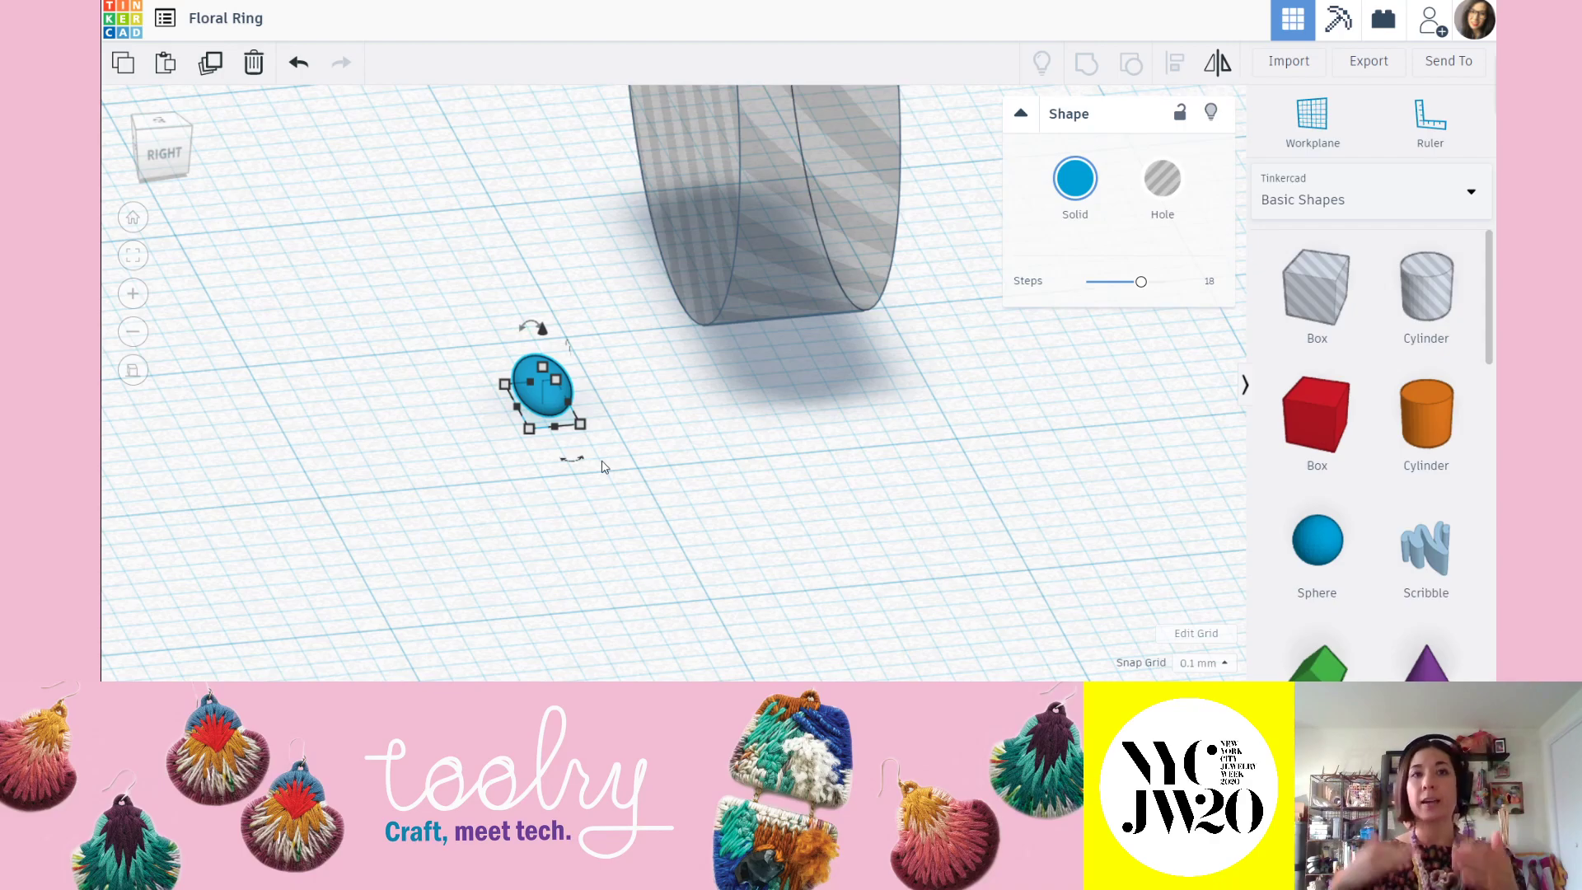
{"action": "right_click_drag", "start_coordinate": [450, 443], "coordinate": [678, 477]}
{"action": "left_click", "coordinate": [679, 477]}
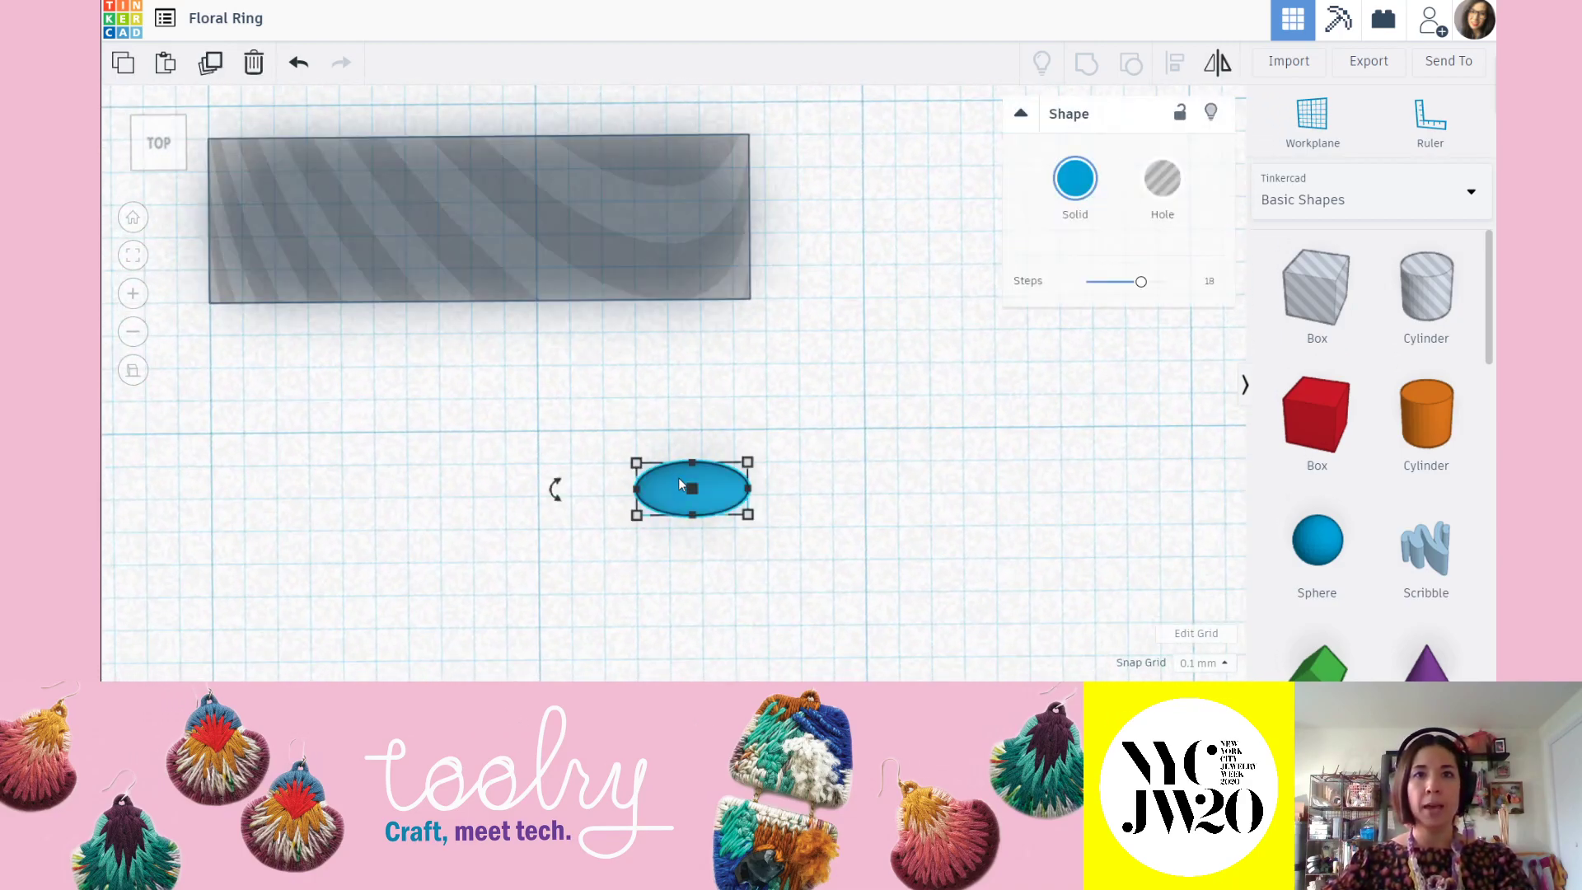
{"action": "left_click", "coordinate": [826, 498]}
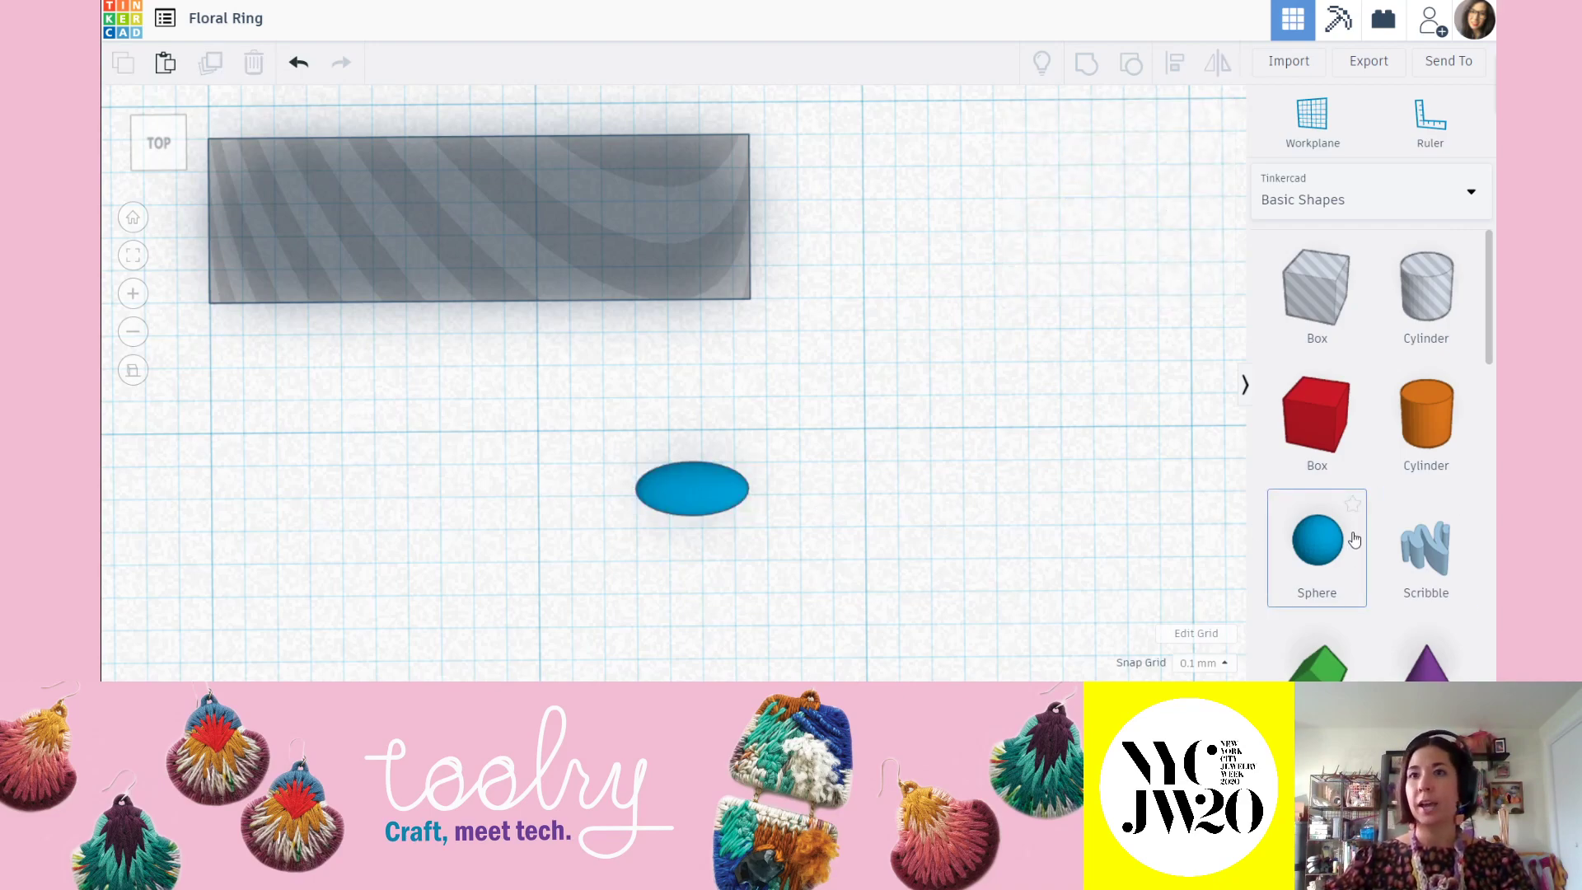
Add a sphere, scale it down uniformly to about 1.4 mm and place it at the ellipsoid's end.
{"action": "left_click_drag", "start_coordinate": [1321, 544], "coordinate": [918, 515]}
{"action": "scroll", "coordinate": [947, 486], "scroll_direction": "down", "scroll_amount": 3}
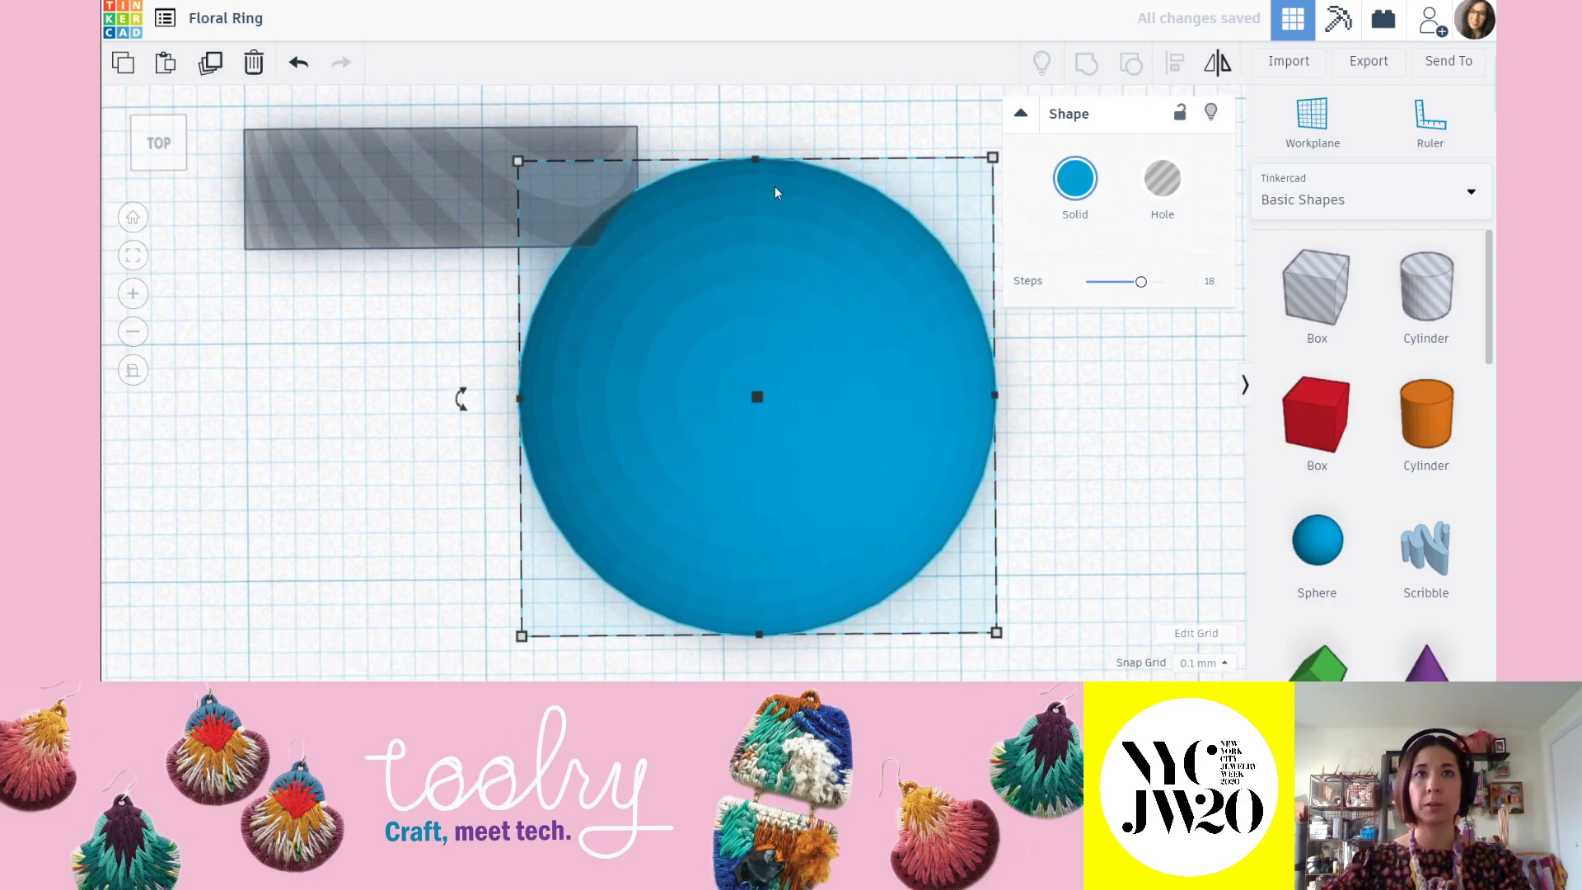
{"action": "left_click_drag", "start_coordinate": [511, 159], "coordinate": [648, 387], "text": "shift"}
{"action": "left_click", "coordinate": [1157, 531]}
{"action": "left_click", "coordinate": [702, 325]}
{"action": "scroll", "coordinate": [645, 383], "scroll_direction": "up", "scroll_amount": 5}
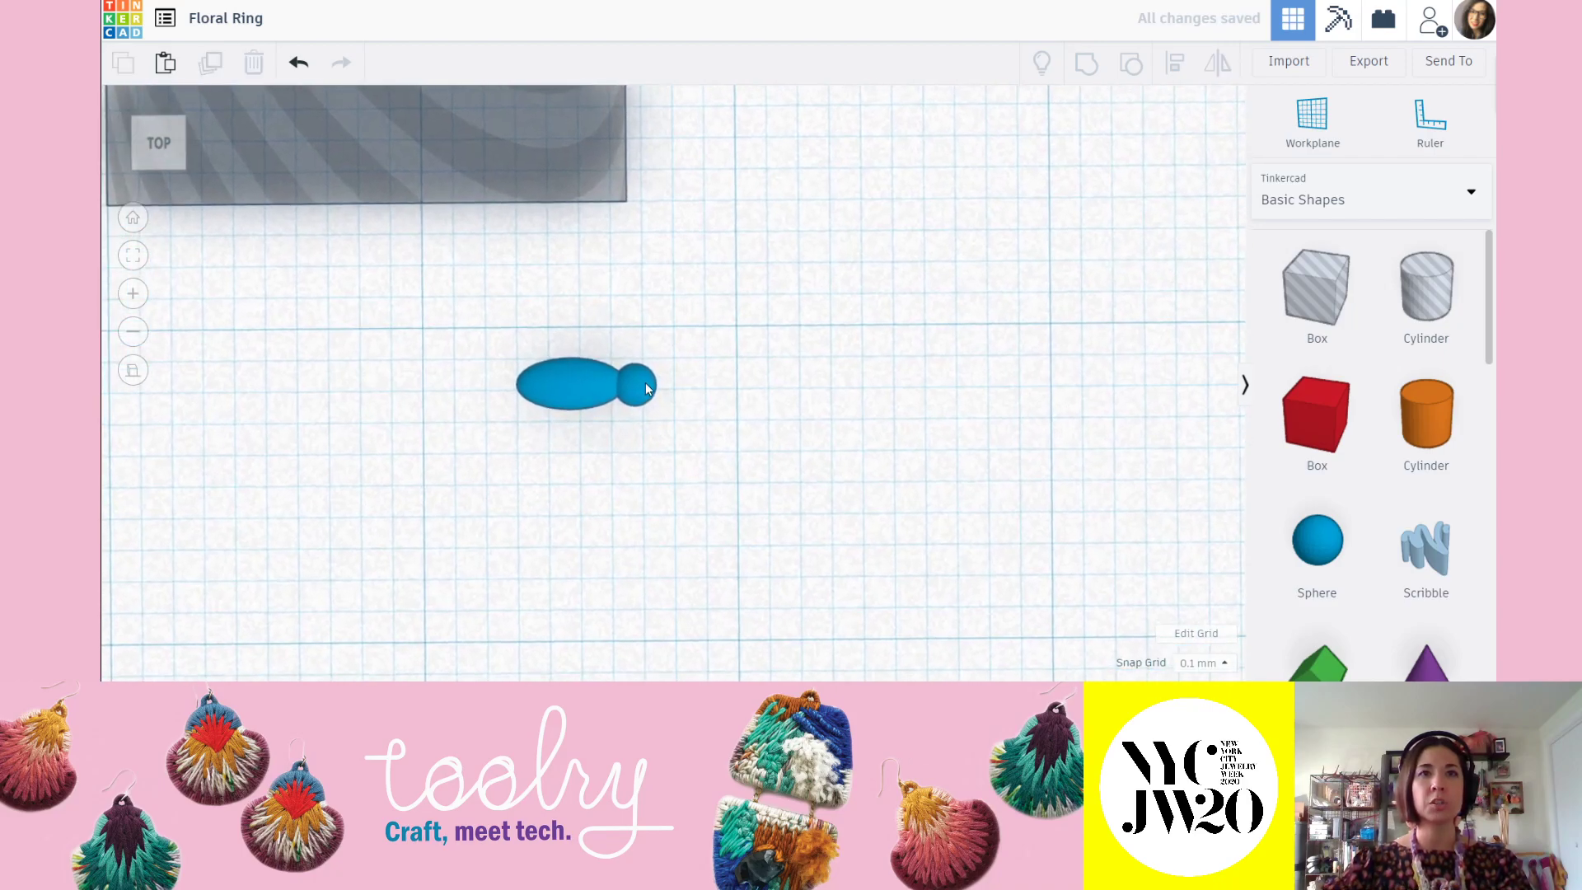
Nudge the small sphere so that it overlaps the ellipsoid's end on its long axis.
{"action": "right_click_drag", "start_coordinate": [643, 420], "coordinate": [779, 427]}
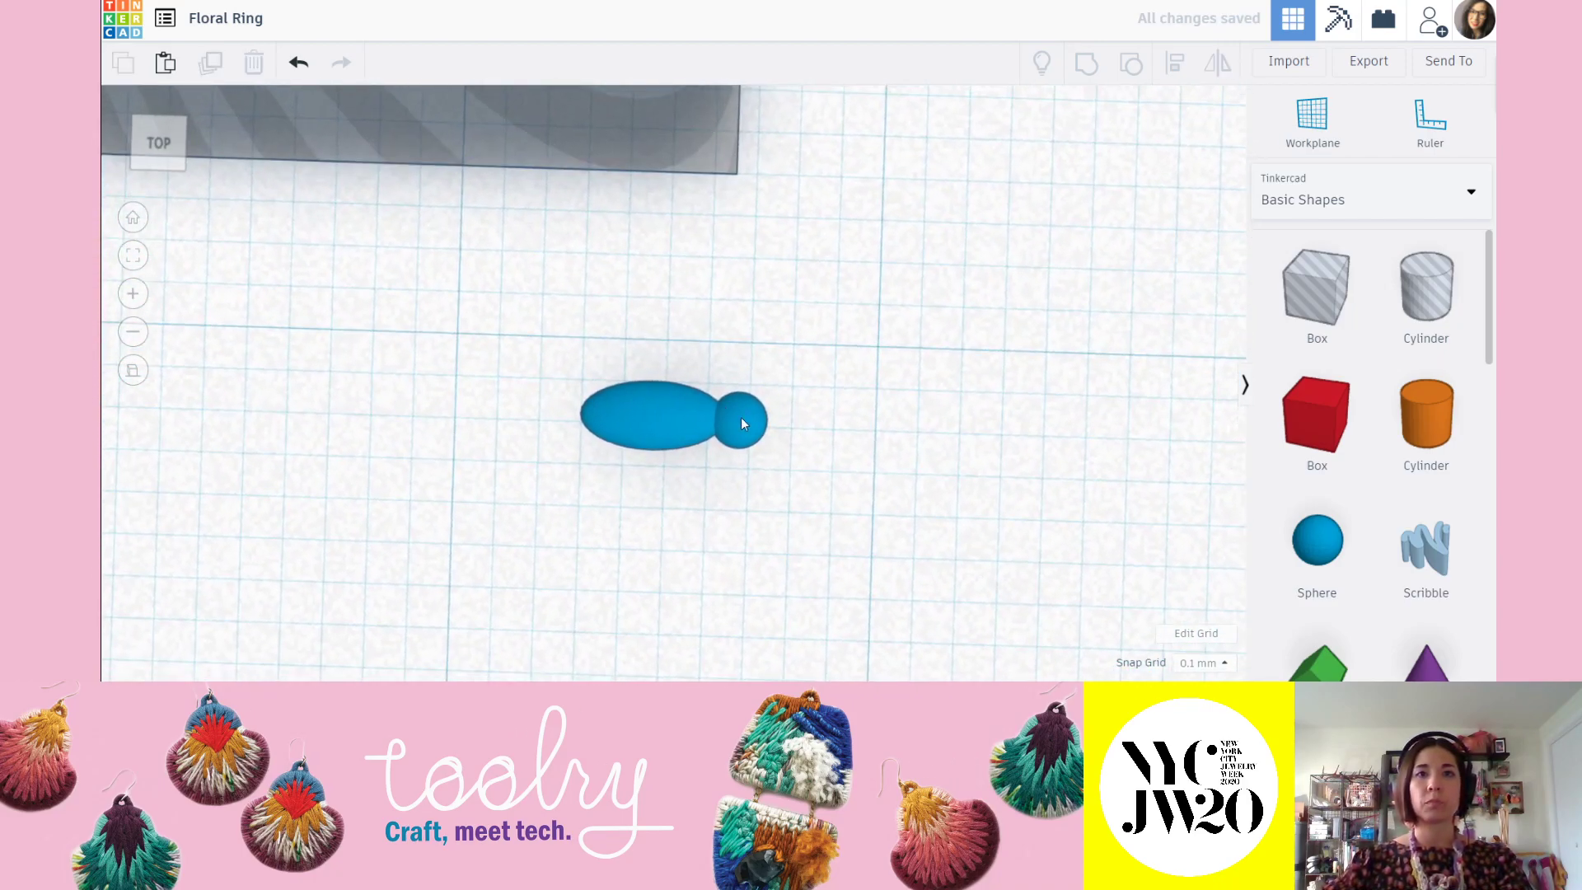
{"action": "left_click_drag", "start_coordinate": [749, 413], "coordinate": [744, 414]}
{"action": "left_click", "coordinate": [874, 417]}
{"action": "right_click_drag", "start_coordinate": [876, 422], "coordinate": [706, 447]}
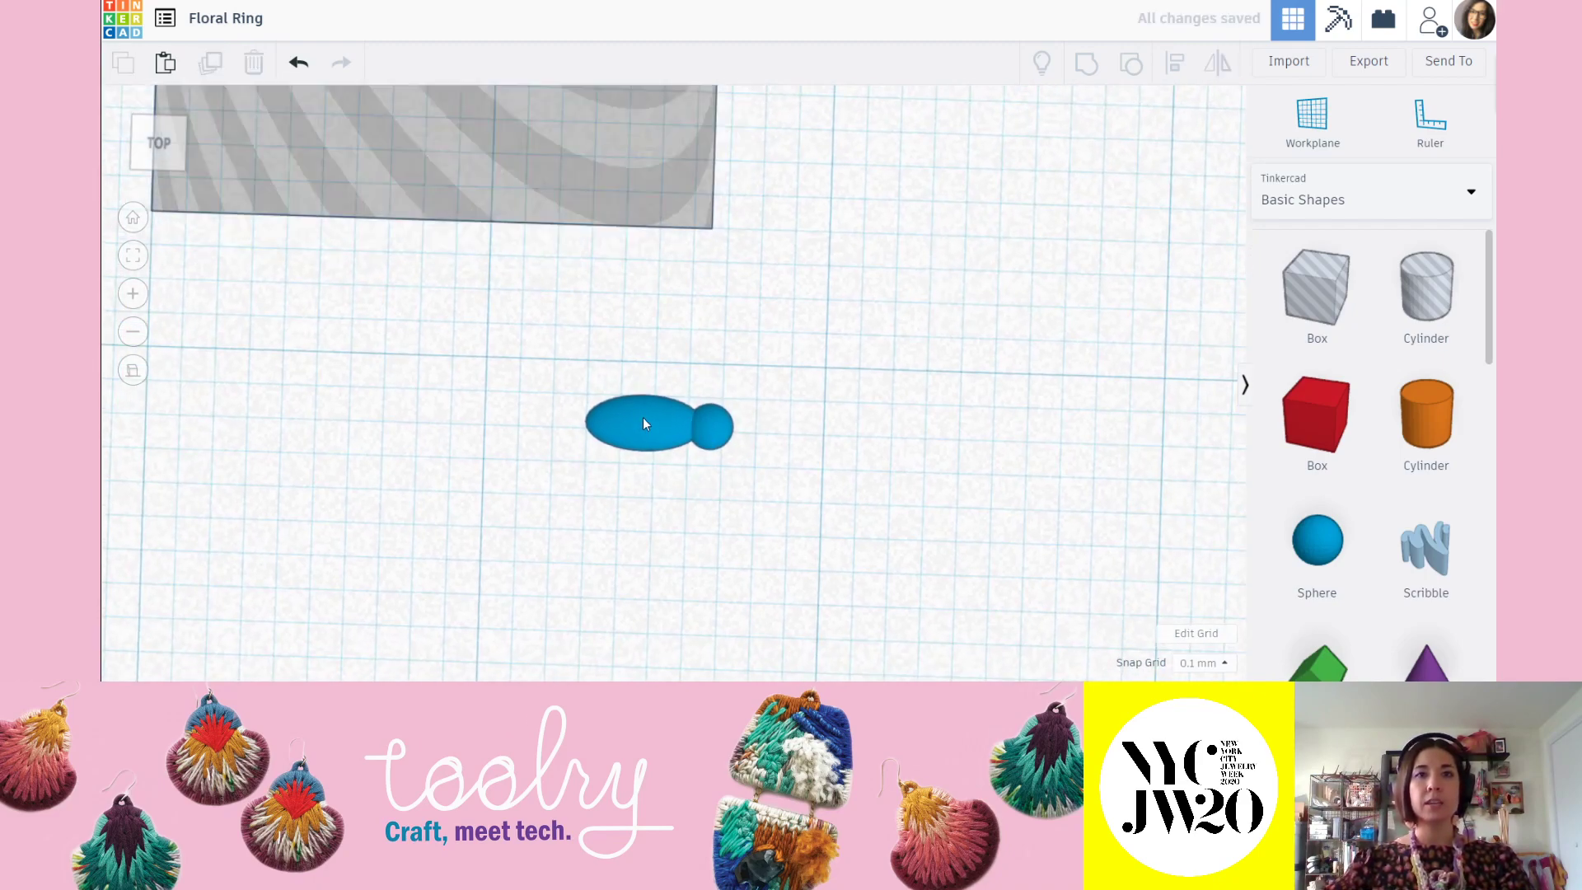
Tilt the ellipsoid petal about 19° in the front view so that its end next to the small sphere rises.
{"action": "left_click", "coordinate": [643, 416]}
{"action": "right_click_drag", "start_coordinate": [642, 465], "coordinate": [730, 354]}
{"action": "mouse_move", "coordinate": [722, 315]}
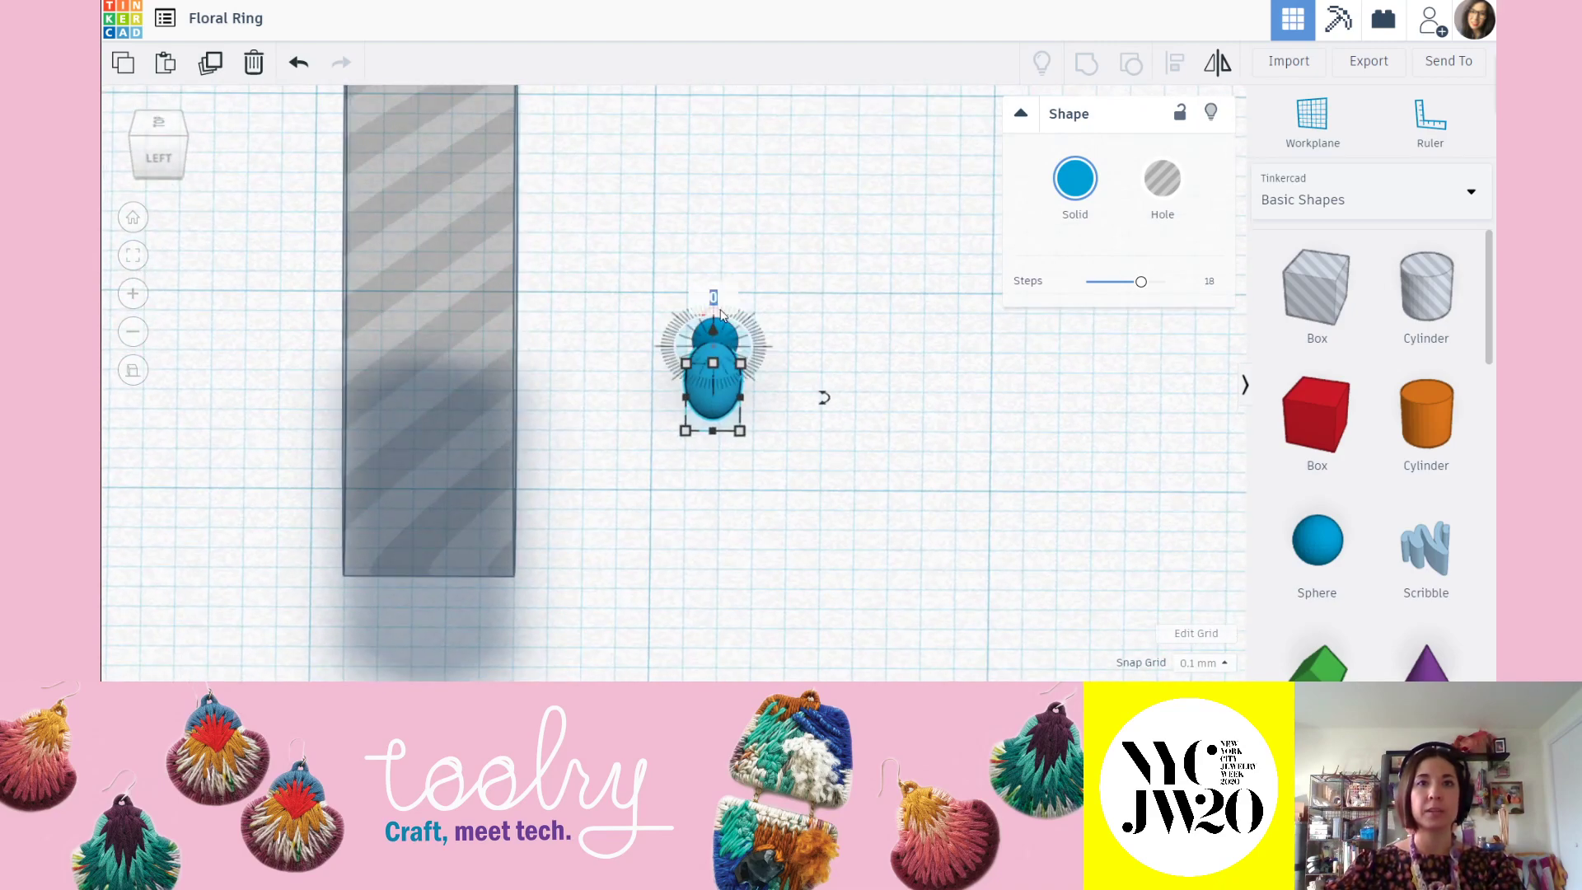
{"action": "scroll", "coordinate": [740, 300], "scroll_direction": "up", "scroll_amount": 2}
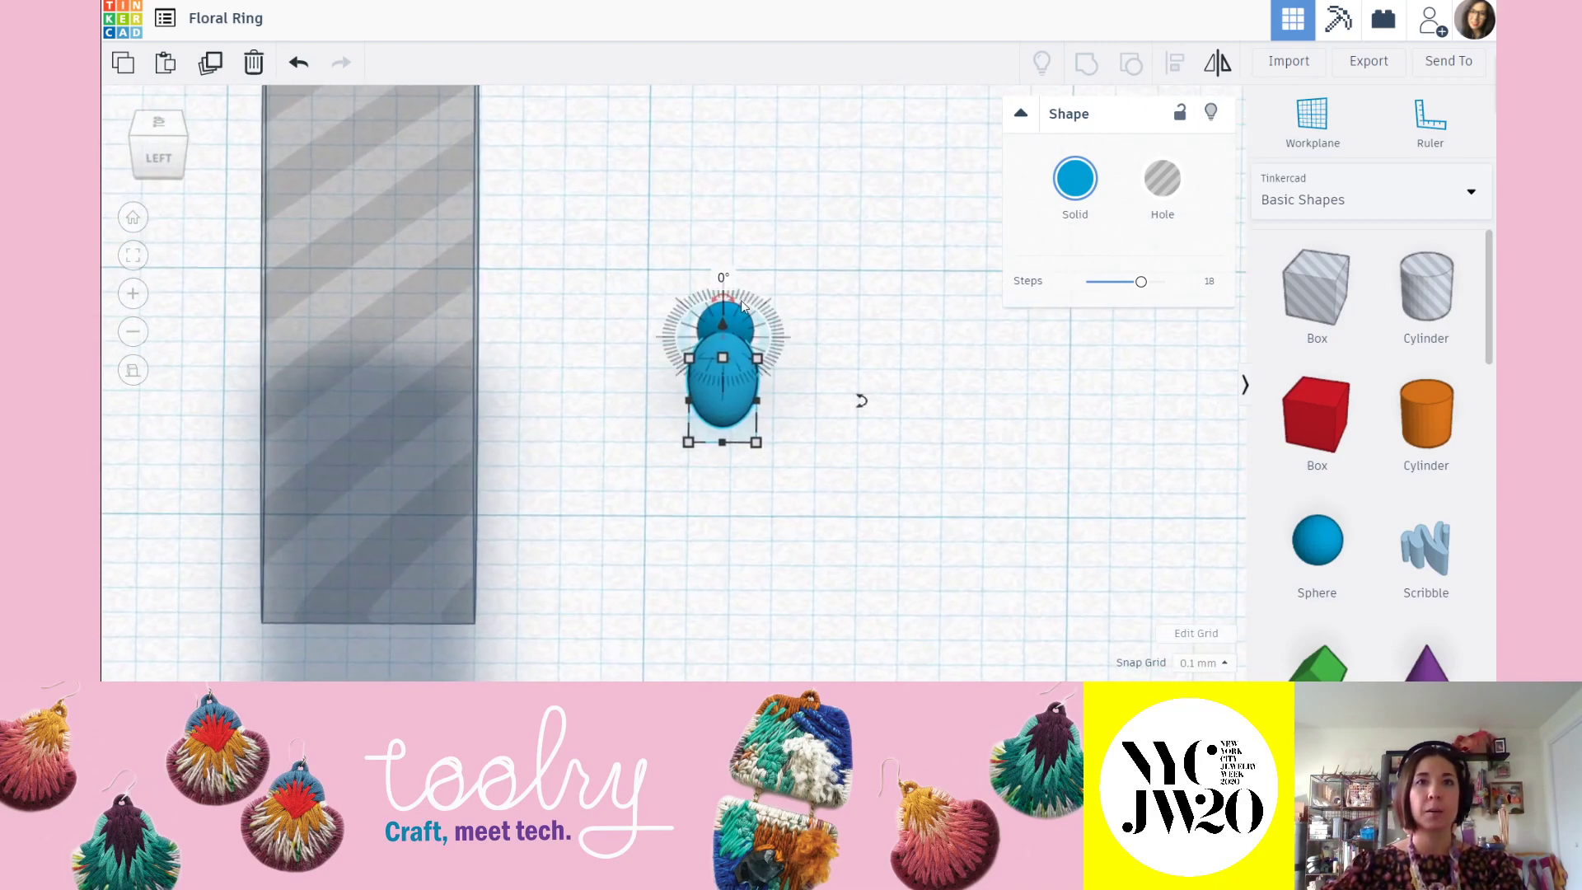
{"action": "left_click_drag", "start_coordinate": [711, 297], "coordinate": [633, 247]}
{"action": "left_click", "coordinate": [840, 332]}
{"action": "right_click_drag", "start_coordinate": [883, 382], "coordinate": [560, 488]}
{"action": "left_click", "coordinate": [650, 429]}
{"action": "right_click_drag", "start_coordinate": [725, 488], "coordinate": [732, 419]}
{"action": "left_click_drag", "start_coordinate": [624, 328], "coordinate": [581, 226]}
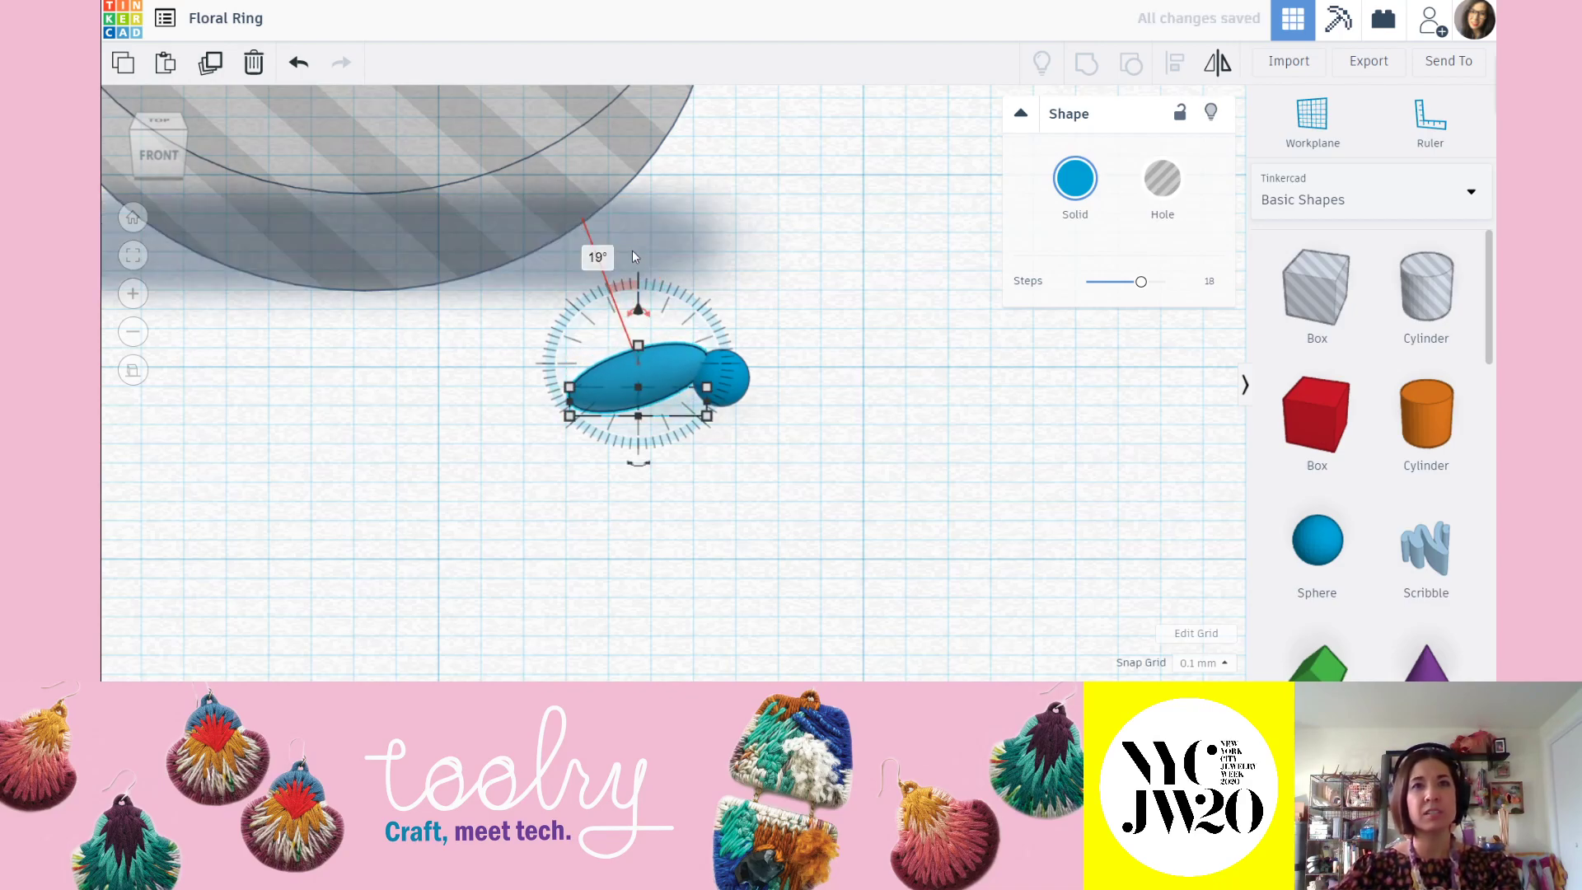
Lower the tilted petal by about 0.47 mm, to 0.7 mm below the workplane.
{"action": "right_click_drag", "start_coordinate": [796, 453], "coordinate": [705, 323]}
{"action": "left_click_drag", "start_coordinate": [641, 281], "coordinate": [641, 307]}
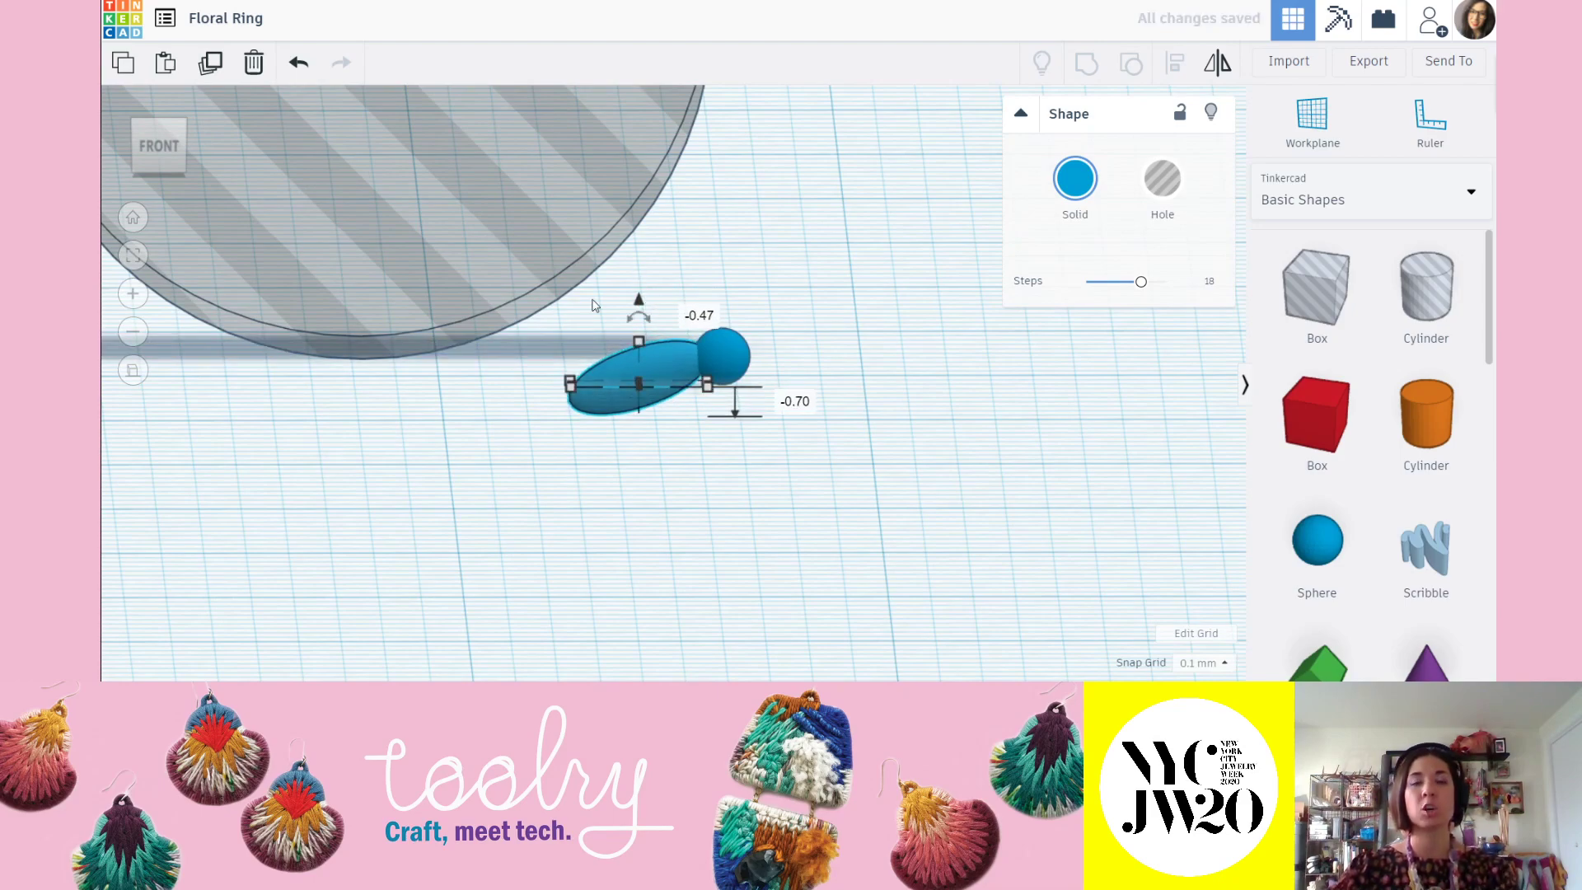
{"action": "left_click", "coordinate": [823, 311]}
{"action": "right_click_drag", "start_coordinate": [695, 342], "coordinate": [636, 367]}
{"action": "left_click", "coordinate": [628, 367]}
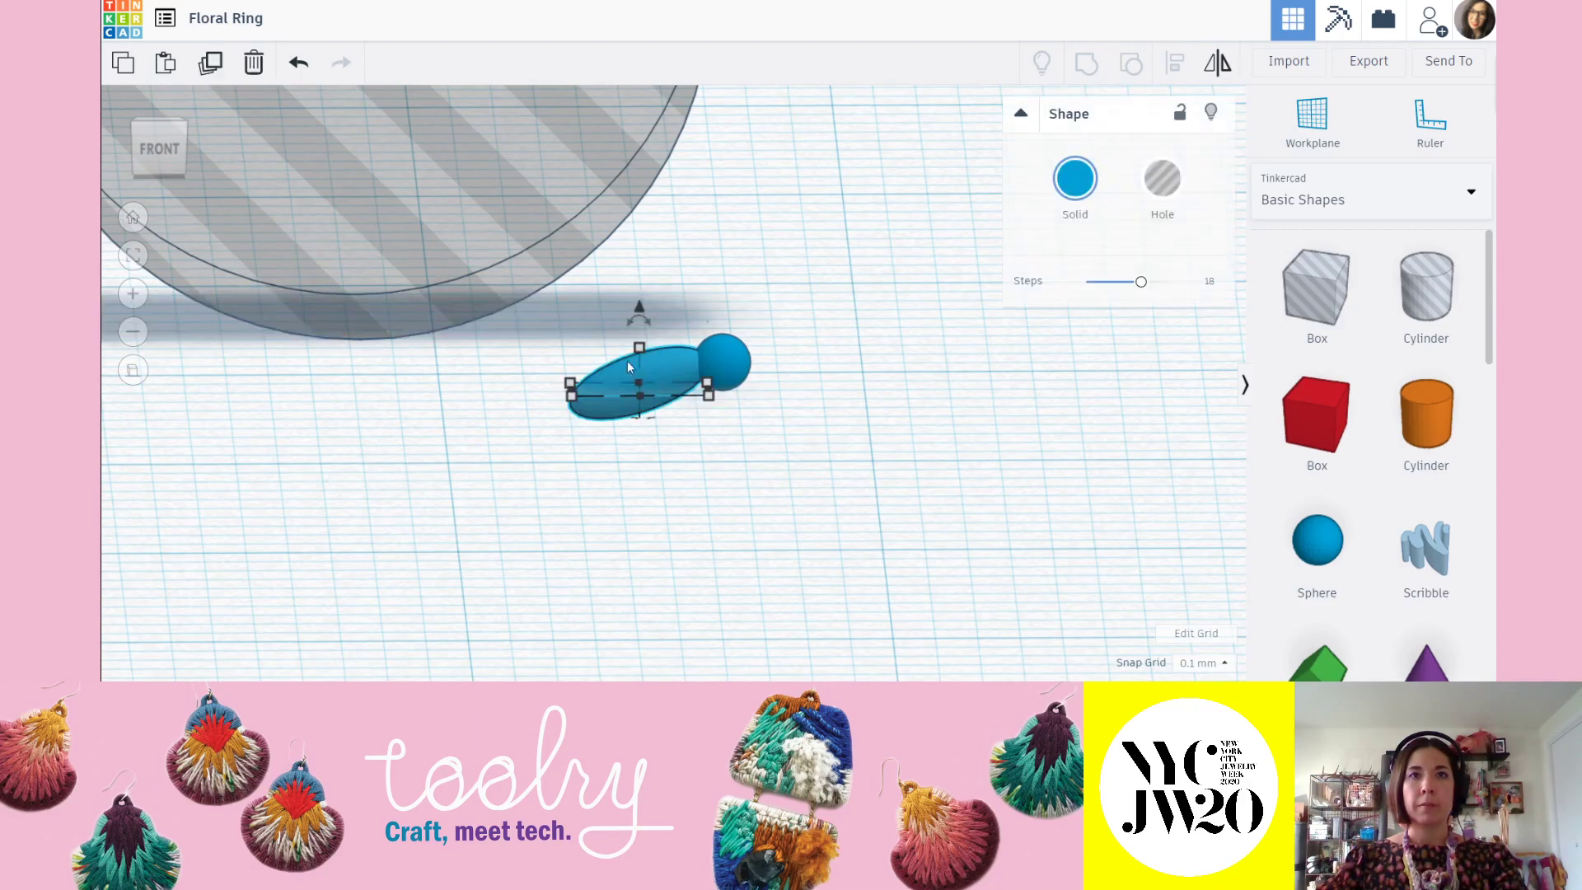
Refine the petal's tilt in the front view and adjust its position against the small sphere.
{"action": "left_click_drag", "start_coordinate": [629, 322], "coordinate": [650, 239]}
{"action": "right_click_drag", "start_coordinate": [771, 422], "coordinate": [780, 364]}
{"action": "left_click_drag", "start_coordinate": [646, 449], "coordinate": [641, 440]}
{"action": "left_click", "coordinate": [817, 309]}
{"action": "right_click_drag", "start_coordinate": [713, 397], "coordinate": [706, 519]}
{"action": "left_click", "coordinate": [644, 434]}
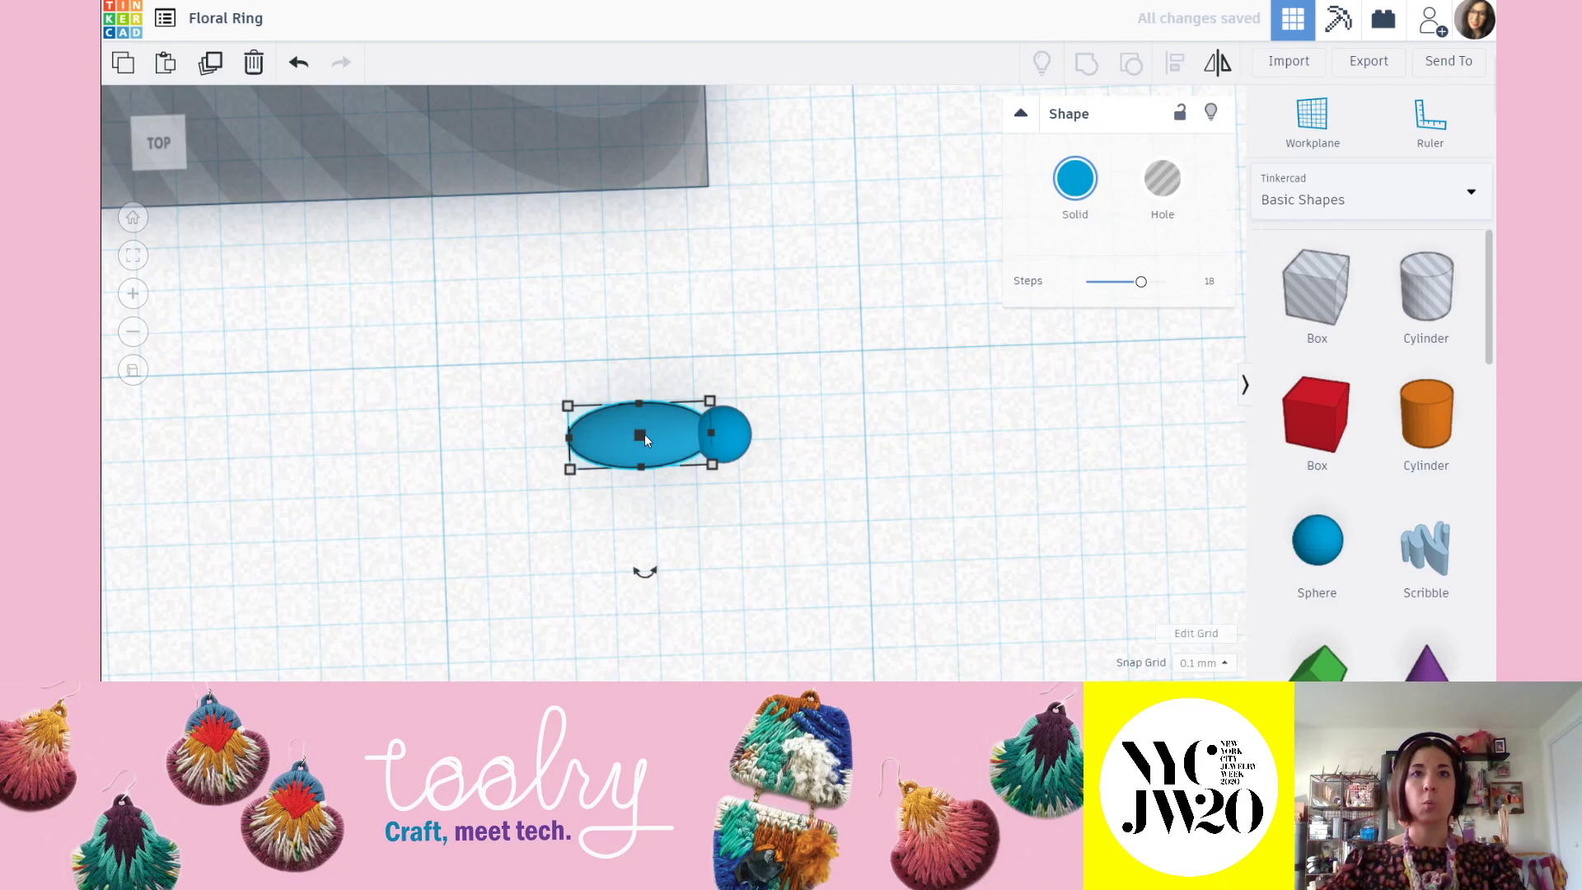
{"action": "left_click", "coordinate": [794, 473]}
{"action": "scroll", "coordinate": [782, 473], "scroll_direction": "down", "scroll_amount": 2}
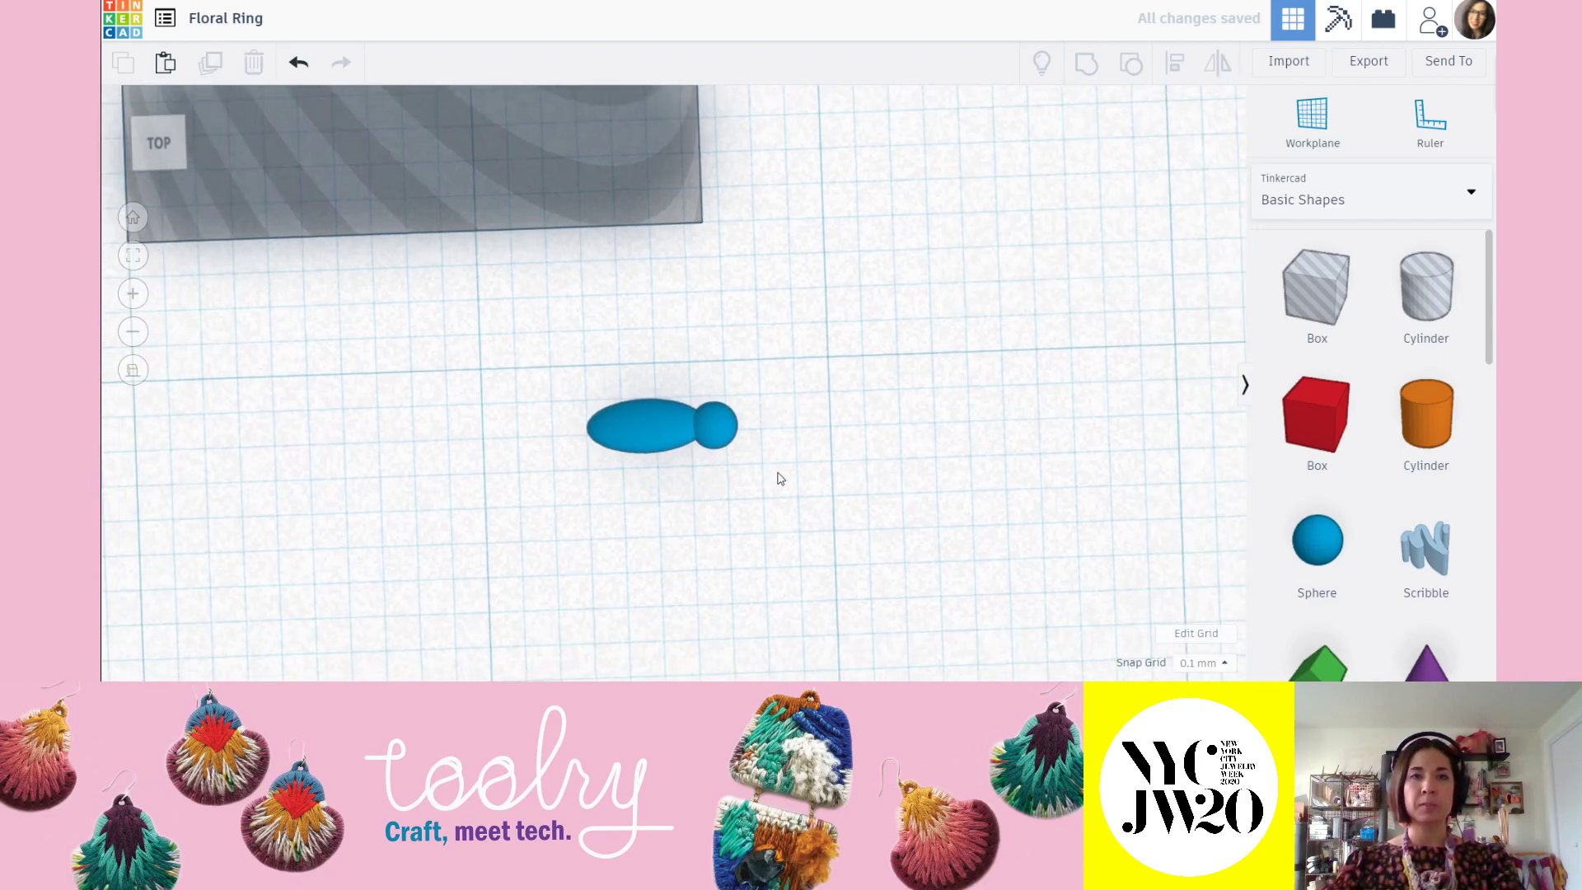
Duplicate the petal and nudge the copy about 1.2 mm toward the hole cylinder.
{"action": "left_click", "coordinate": [620, 423]}
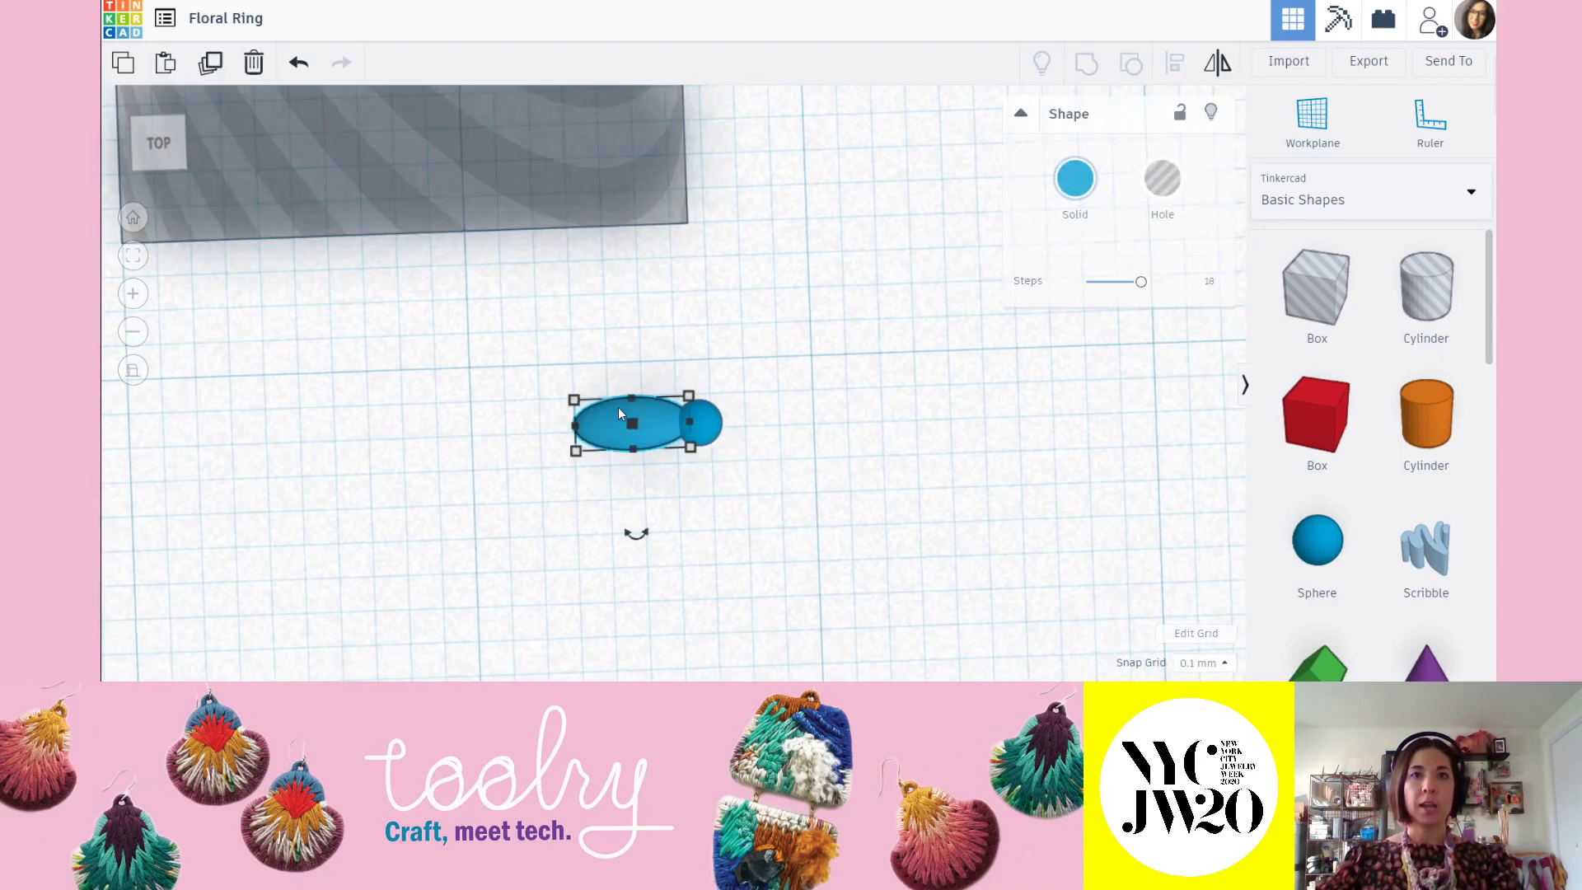
{"action": "left_click", "coordinate": [209, 66]}
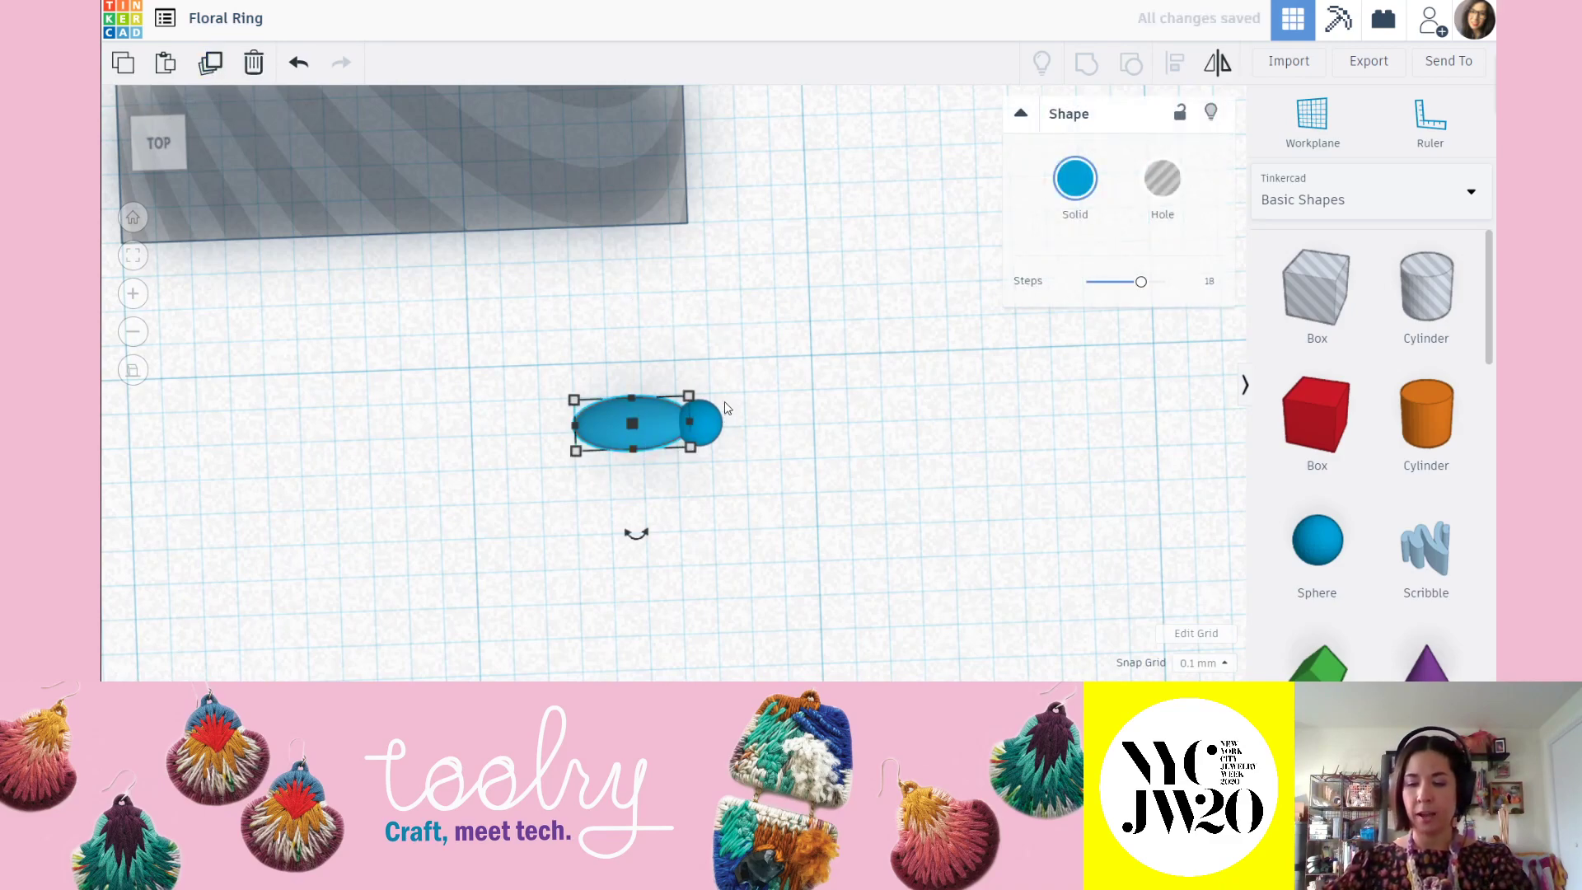
{"action": "key", "text": "Up"}
{"action": "key", "text": "Up"}
{"action": "key", "text": "Up"}
{"action": "key", "text": "Up"}
{"action": "key", "text": "Up"}
{"action": "key", "text": "Up"}
{"action": "key", "text": "Up"}
{"action": "key", "text": "Up"}
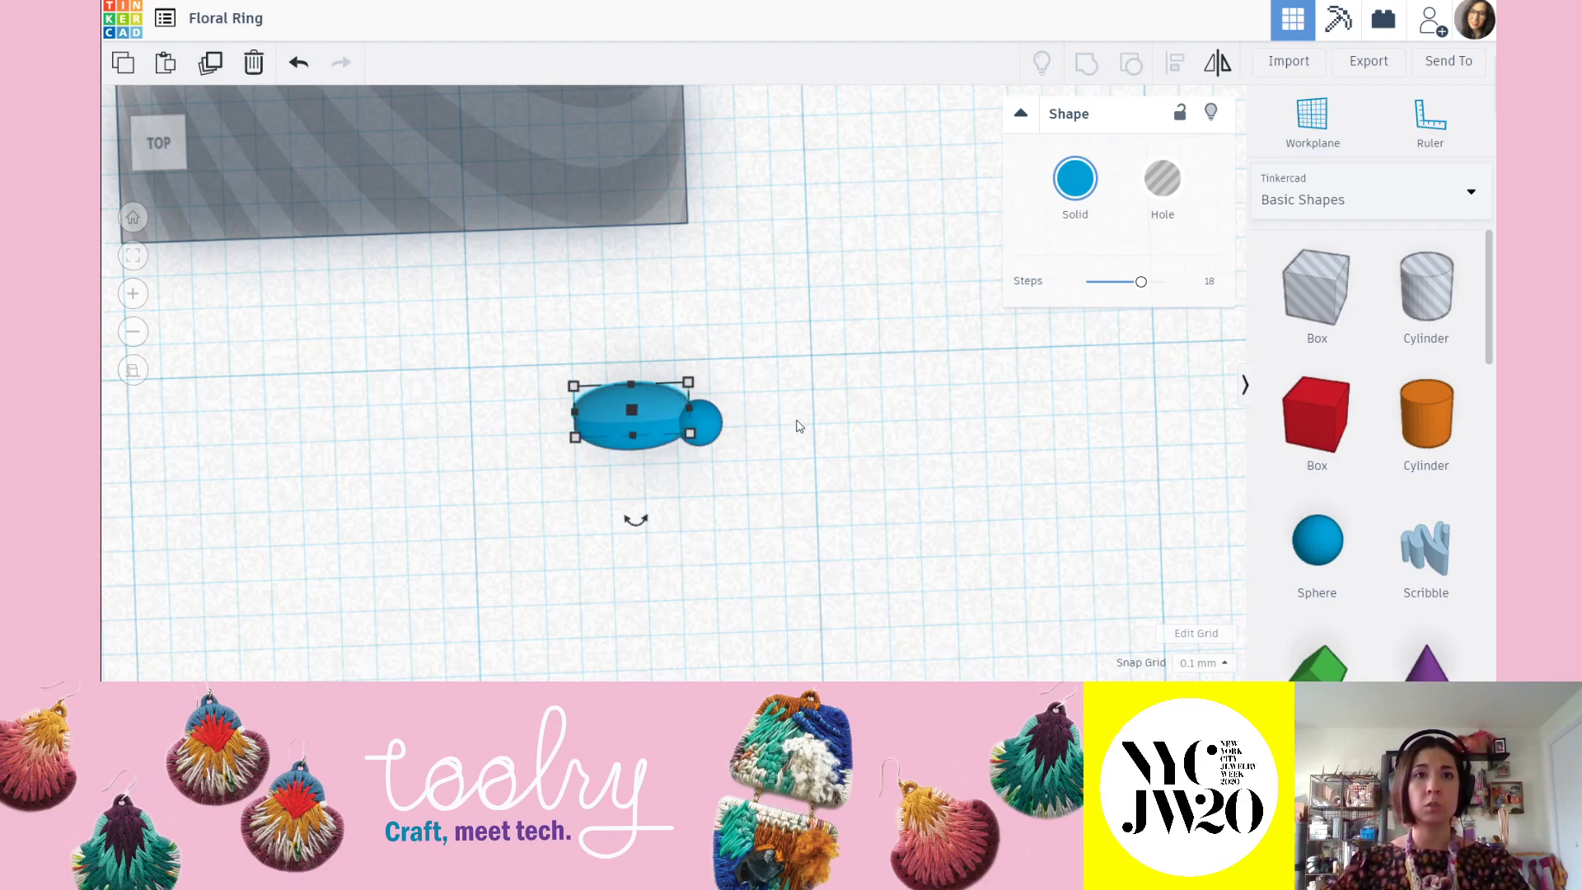
{"action": "key", "text": "Up"}
{"action": "key", "text": "Up"}
{"action": "key", "text": "Up"}
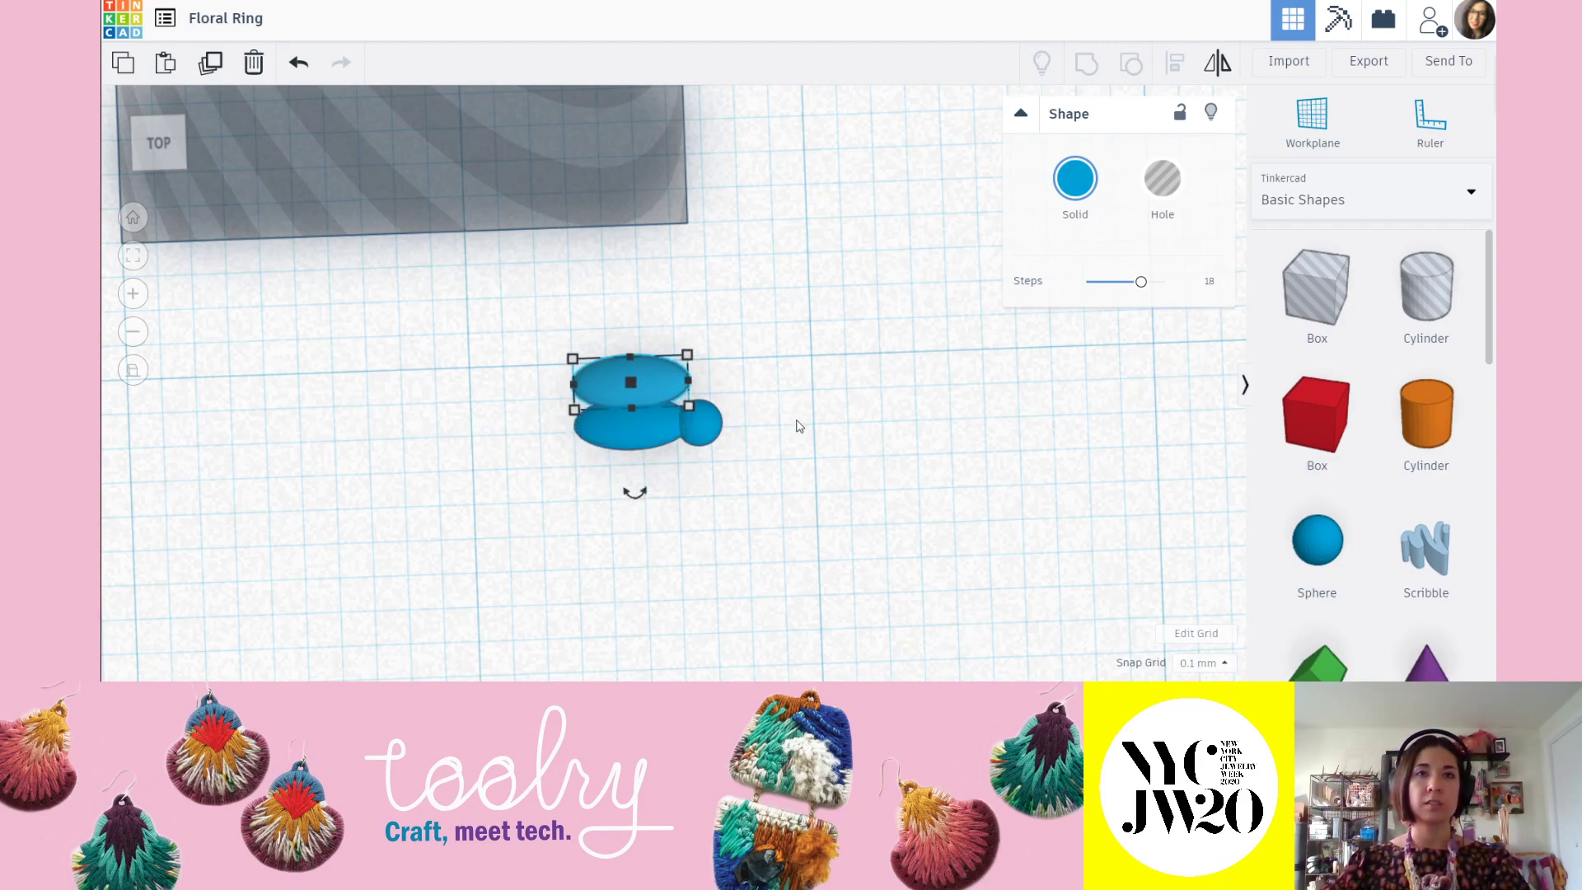
{"action": "key", "text": "Up"}
Rotate the copied petal about 35° in plan and shift it about 0.4 mm so that its inner end meets the sphere.
{"action": "left_click_drag", "start_coordinate": [634, 493], "coordinate": [568, 462]}
{"action": "left_click", "coordinate": [812, 388]}
{"action": "left_click", "coordinate": [613, 358]}
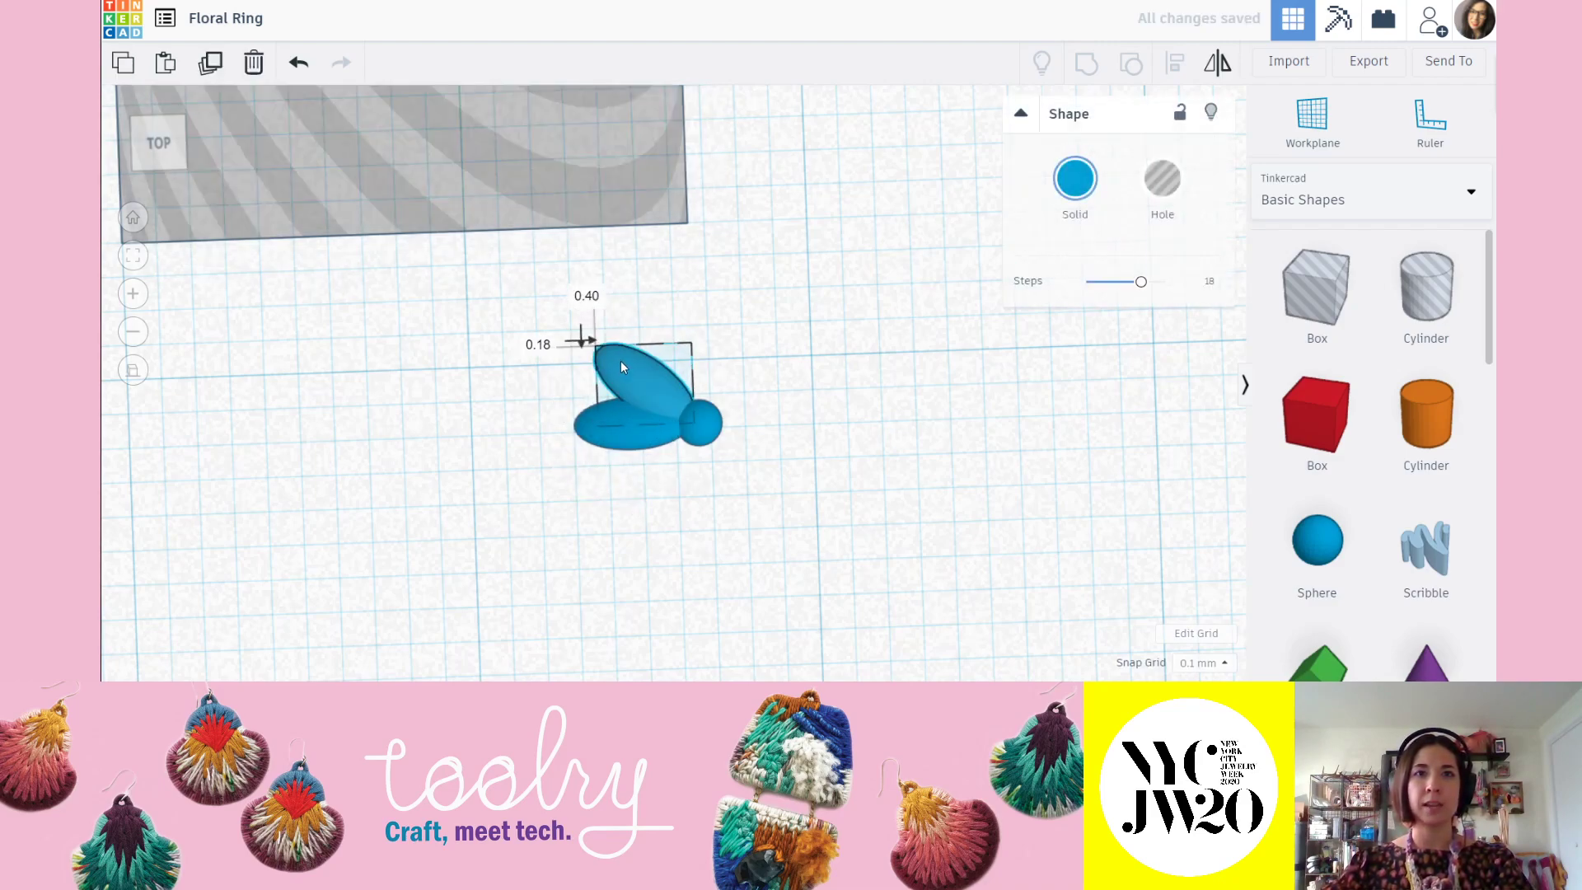
{"action": "left_click", "coordinate": [680, 474]}
Fine-tune the placement of the angled petal from a low view, then return to the top view.
{"action": "right_click_drag", "start_coordinate": [681, 474], "coordinate": [653, 379]}
{"action": "left_click", "coordinate": [664, 379]}
{"action": "right_click_drag", "start_coordinate": [657, 463], "coordinate": [615, 318]}
{"action": "mouse_move", "coordinate": [625, 317]}
{"action": "left_mouse_down"}
{"action": "mouse_move", "coordinate": [619, 284]}
{"action": "mouse_move", "coordinate": [645, 302]}
{"action": "left_mouse_up"}
{"action": "left_click", "coordinate": [797, 327]}
{"action": "right_click_drag", "start_coordinate": [799, 328], "coordinate": [766, 504]}
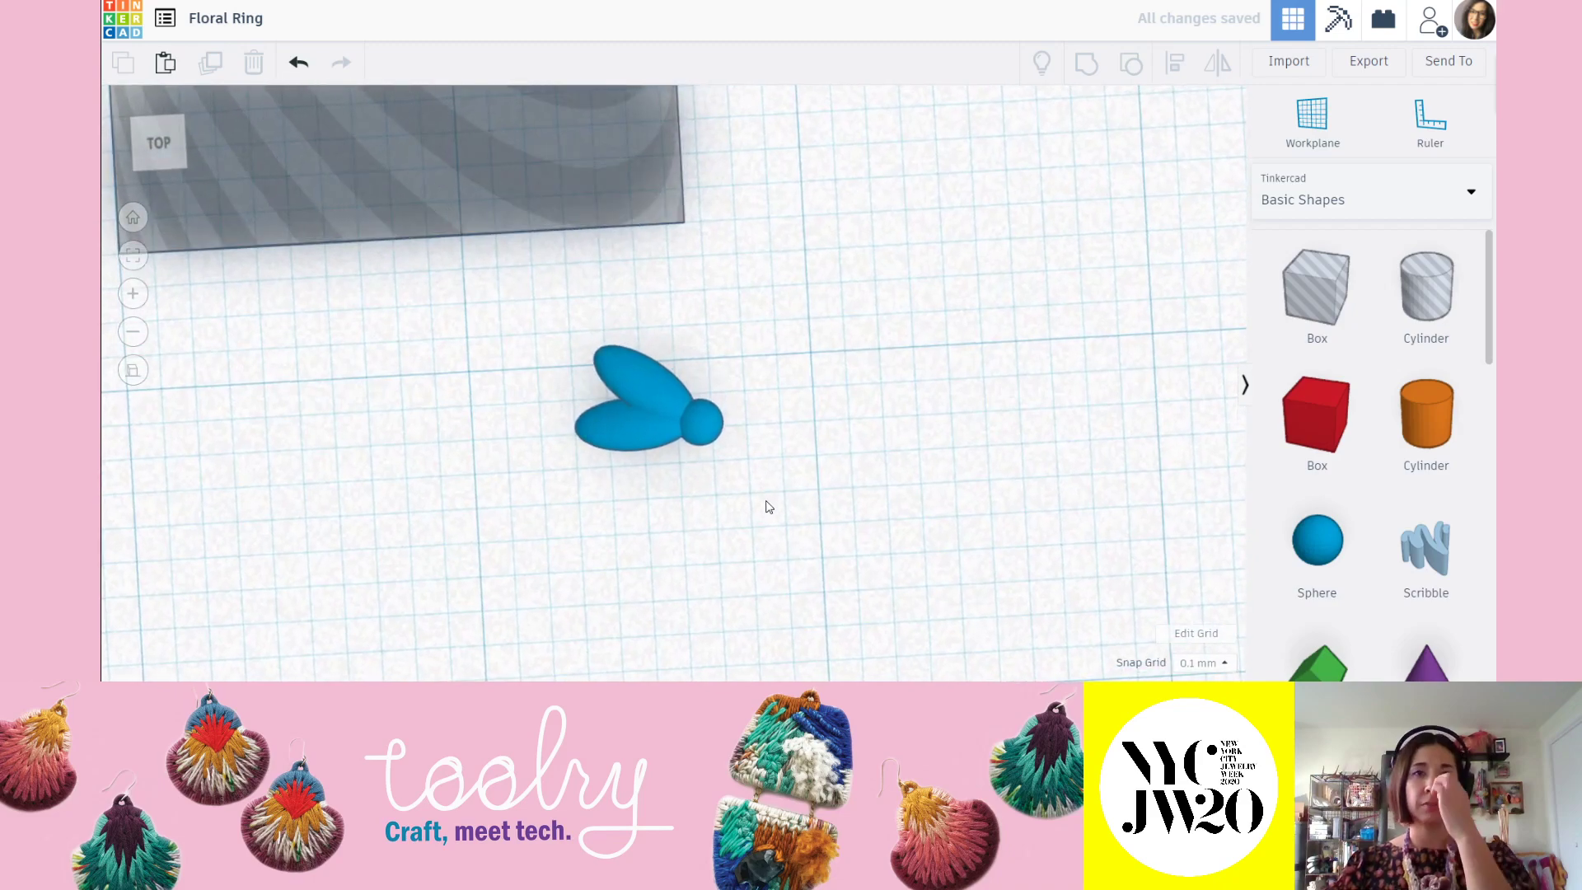
Duplicate the first petal, move the copy about 2 mm away from the hole cylinder and make it longer and narrower.
{"action": "left_click", "coordinate": [611, 426]}
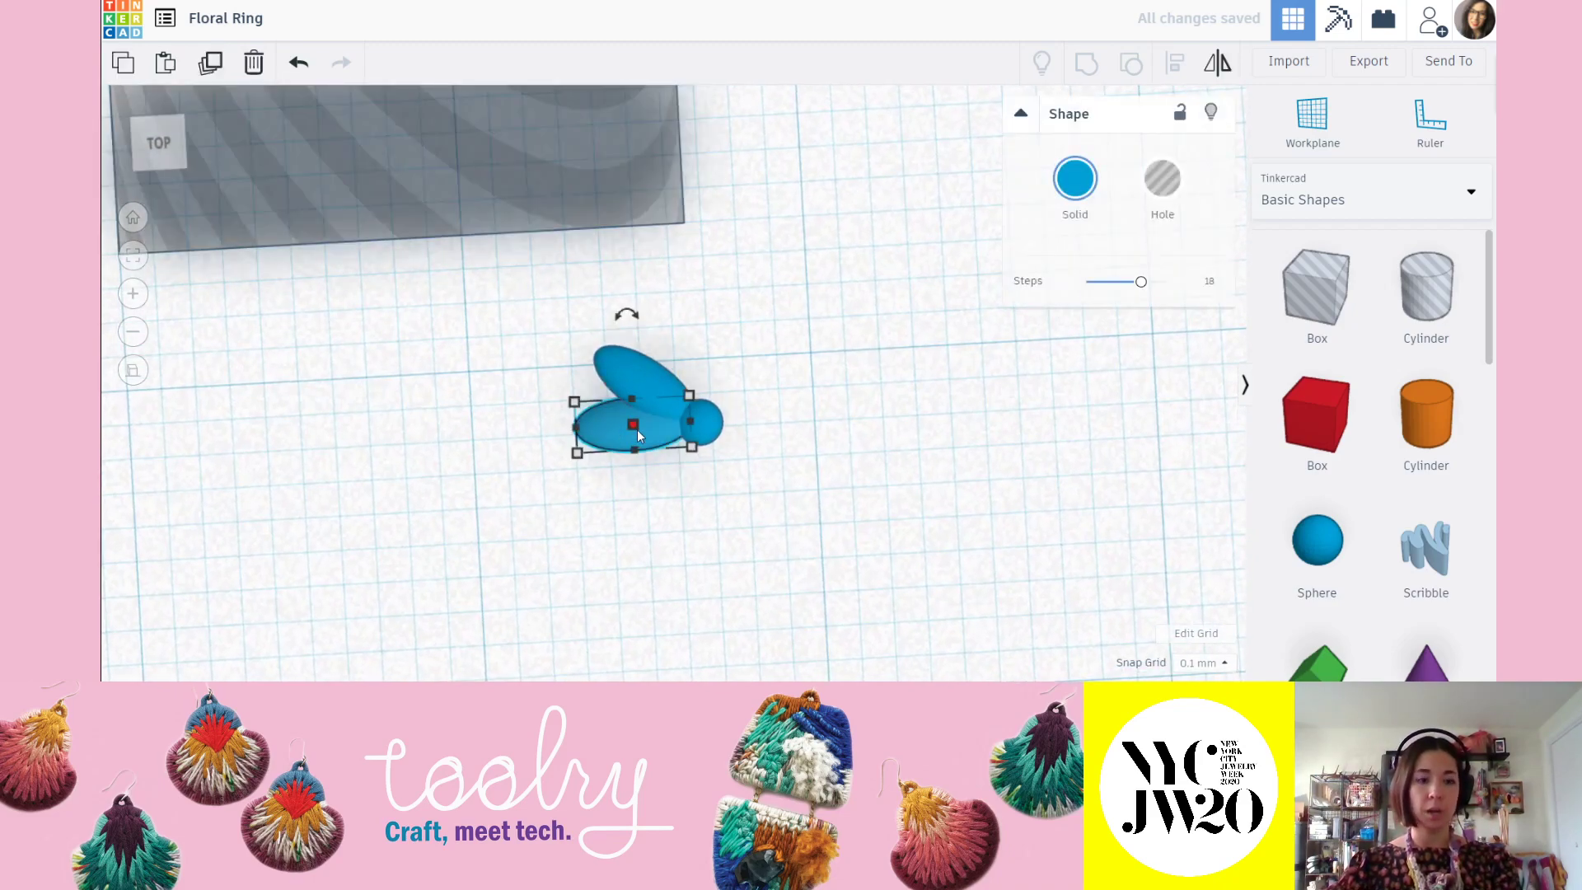
{"action": "left_click", "coordinate": [211, 66]}
{"action": "left_click_drag", "start_coordinate": [545, 437], "coordinate": [542, 508]}
{"action": "left_click_drag", "start_coordinate": [630, 467], "coordinate": [559, 502]}
Adjust the tilt of the separate third petal.
{"action": "right_click_drag", "start_coordinate": [904, 491], "coordinate": [792, 358]}
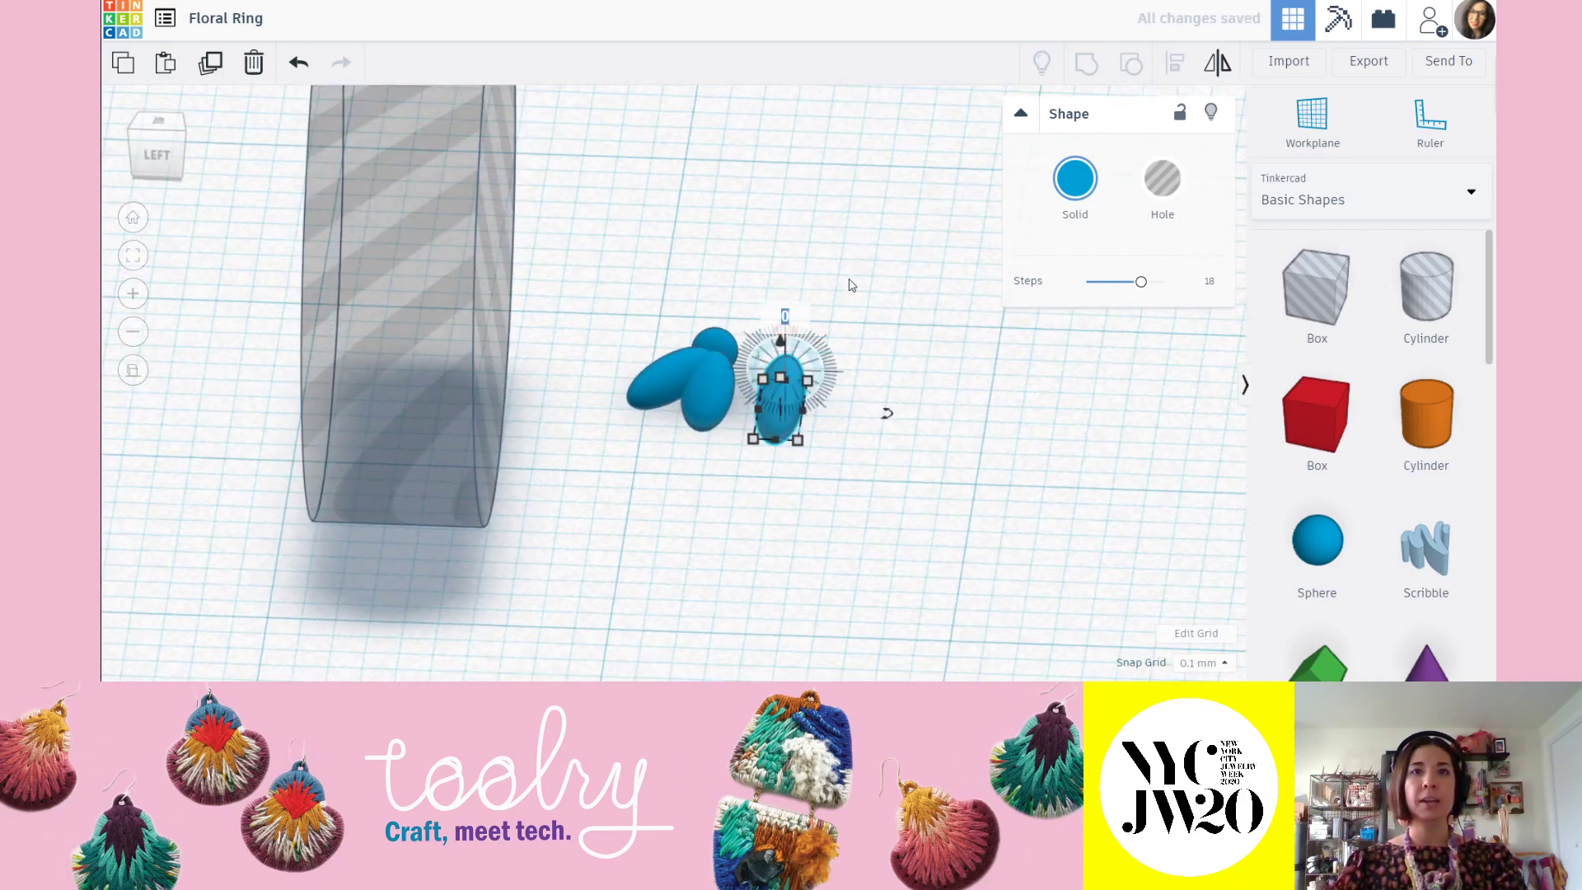
{"action": "right_click_drag", "start_coordinate": [840, 327], "coordinate": [657, 316]}
{"action": "left_click_drag", "start_coordinate": [595, 318], "coordinate": [636, 239]}
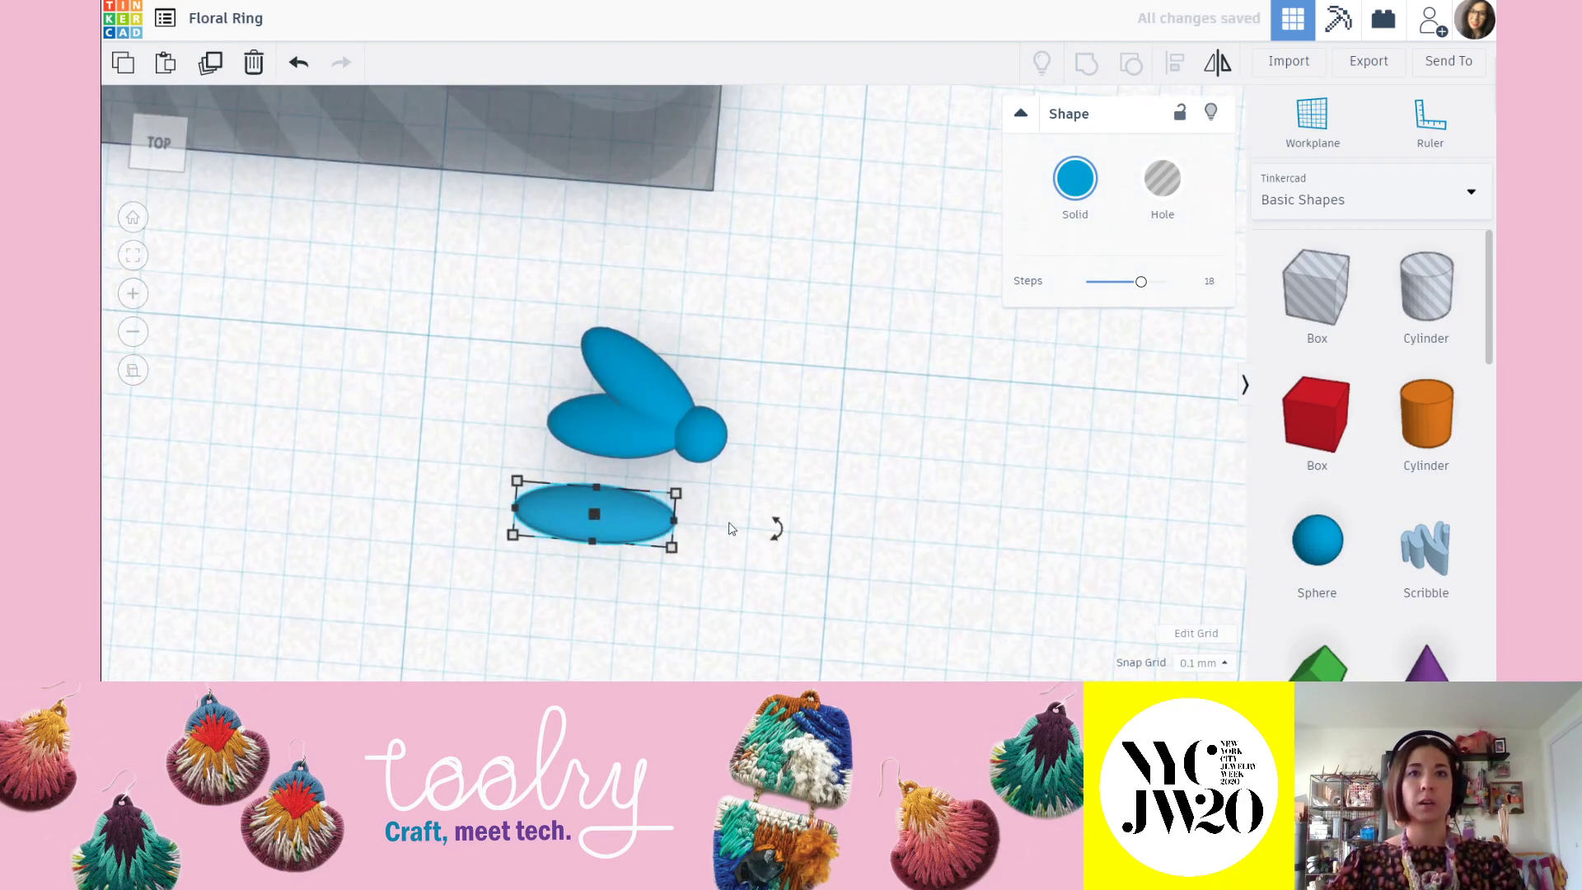
Rotate the separate third petal upright and place its inner end against the sphere, beside the angled petal.
{"action": "left_click_drag", "start_coordinate": [630, 521], "coordinate": [661, 416]}
{"action": "left_click_drag", "start_coordinate": [441, 393], "coordinate": [530, 248]}
{"action": "left_click_drag", "start_coordinate": [612, 420], "coordinate": [663, 368]}
{"action": "left_click_drag", "start_coordinate": [531, 369], "coordinate": [639, 360]}
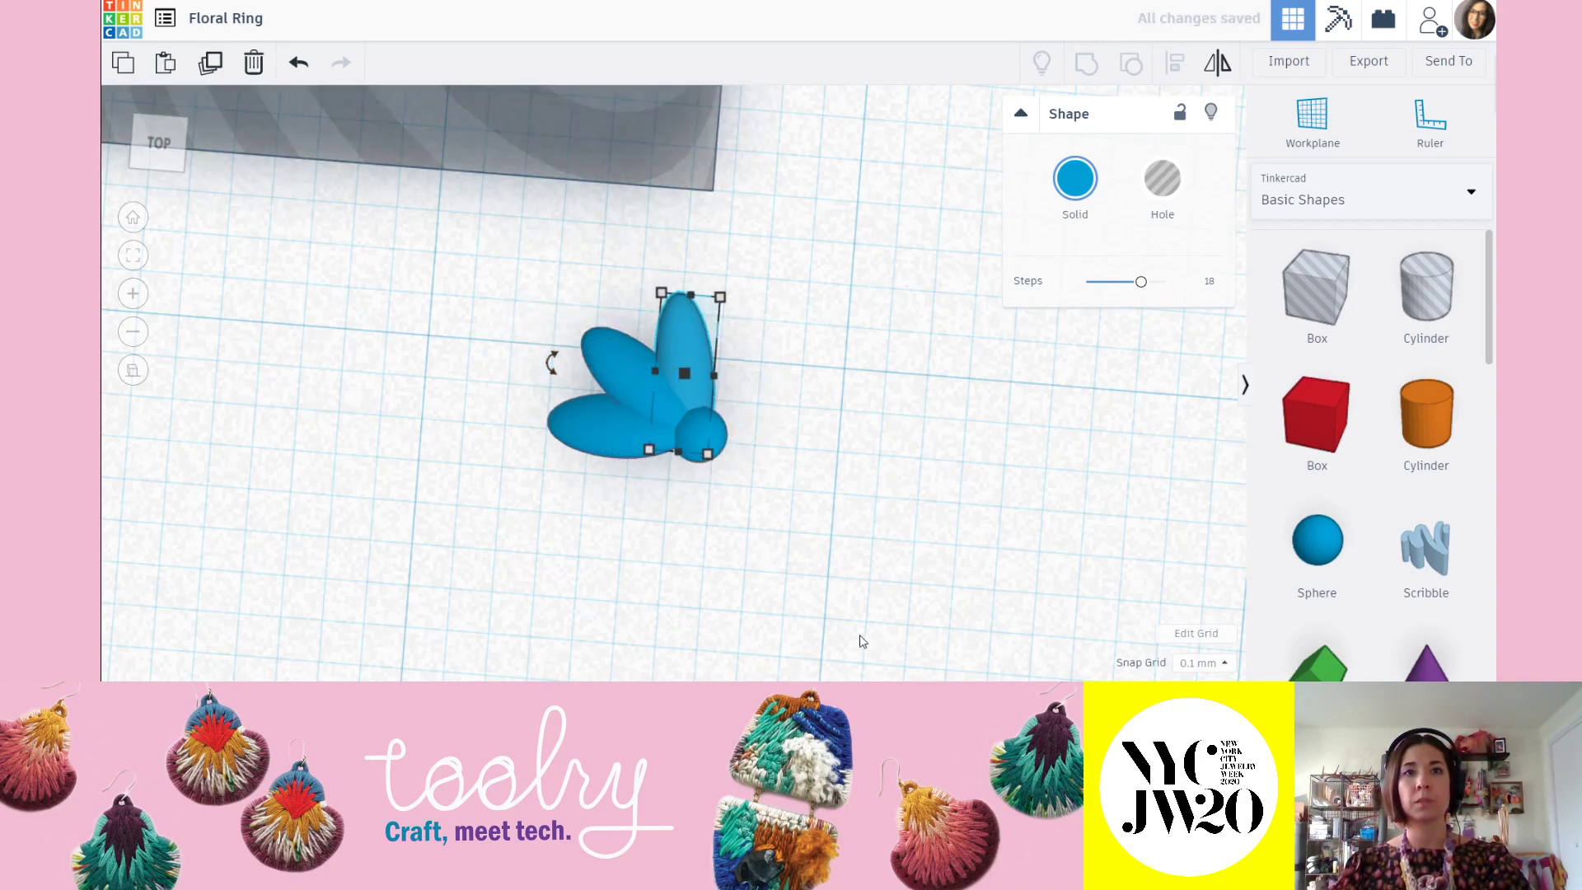
{"action": "mouse_move", "coordinate": [546, 364]}
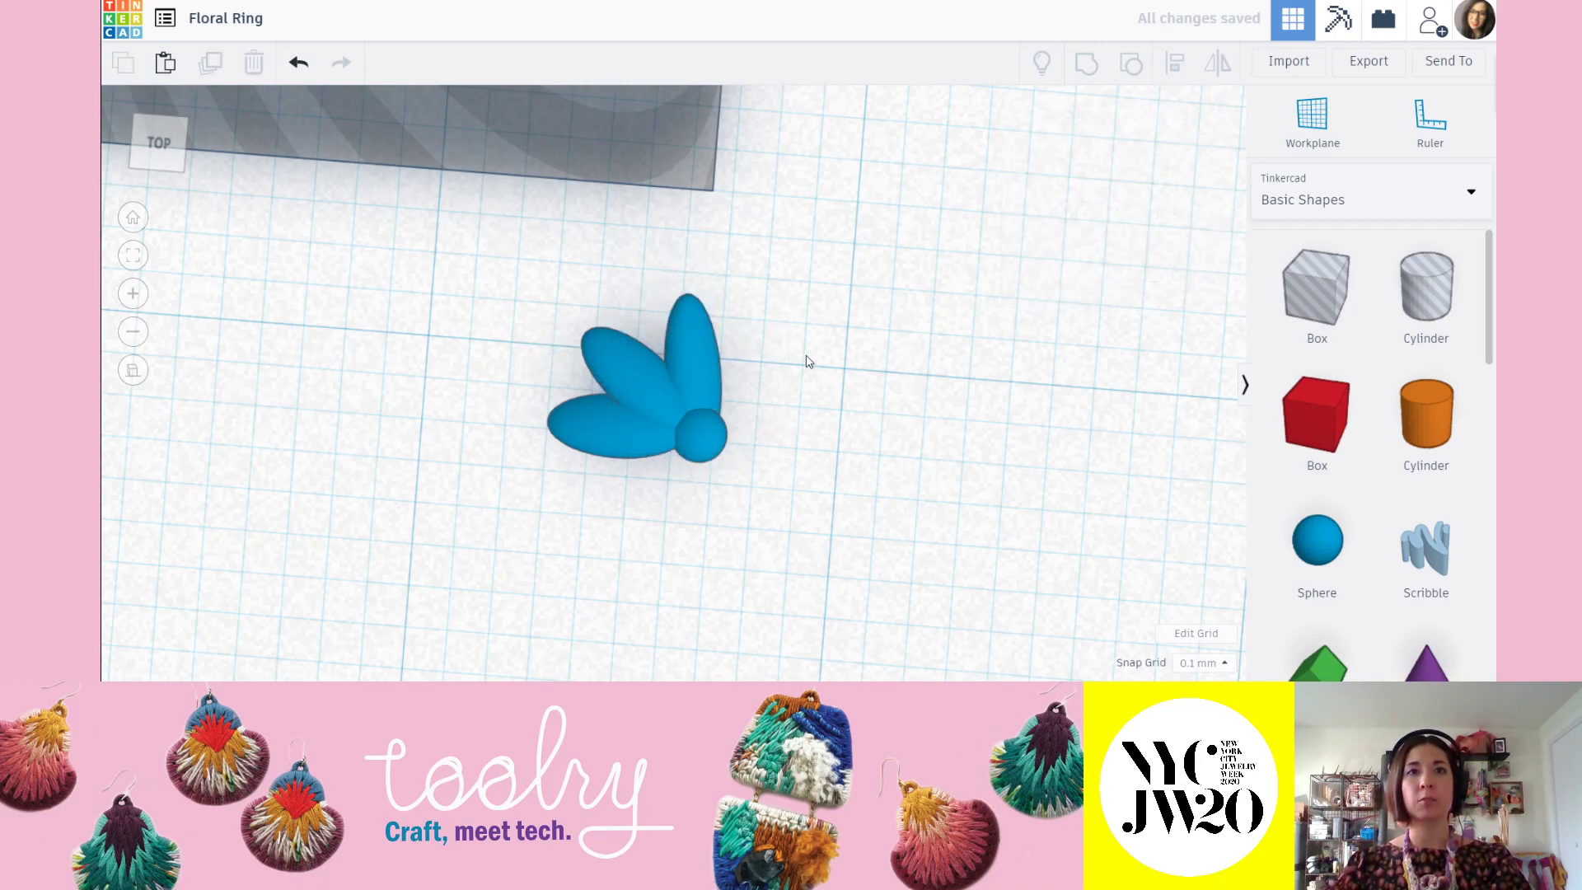
{"action": "left_click_drag", "start_coordinate": [559, 377], "coordinate": [524, 354]}
{"action": "key", "text": "Right"}
{"action": "key", "text": "Right"}
{"action": "left_click", "coordinate": [915, 463]}
Check the upright petal from a low view and shift it slightly outward from the sphere.
{"action": "right_click_drag", "start_coordinate": [894, 463], "coordinate": [668, 421]}
{"action": "left_click", "coordinate": [659, 364]}
{"action": "left_click_drag", "start_coordinate": [676, 296], "coordinate": [675, 269]}
{"action": "mouse_move", "coordinate": [675, 272]}
{"action": "right_mouse_down"}
{"action": "mouse_move", "coordinate": [431, 310]}
{"action": "mouse_move", "coordinate": [869, 490]}
{"action": "mouse_move", "coordinate": [878, 388]}
{"action": "mouse_move", "coordinate": [565, 258]}
{"action": "mouse_move", "coordinate": [694, 279]}
{"action": "right_mouse_up"}
{"action": "left_click_drag", "start_coordinate": [687, 275], "coordinate": [695, 293]}
{"action": "left_click", "coordinate": [649, 251]}
{"action": "right_click_drag", "start_coordinate": [649, 250], "coordinate": [656, 375]}
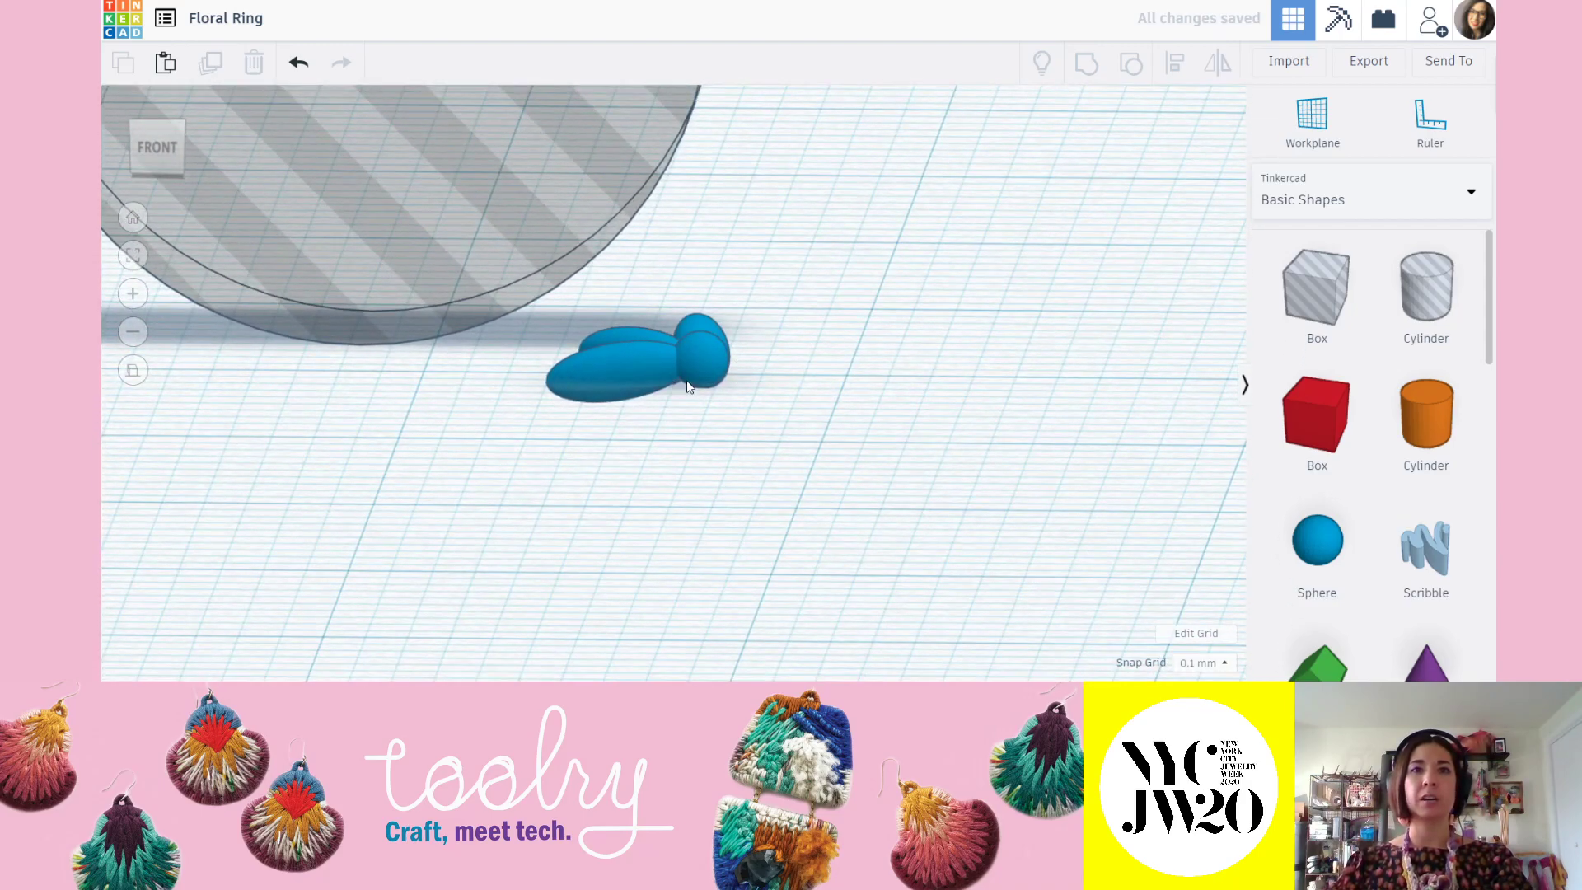
{"action": "right_click_drag", "start_coordinate": [809, 399], "coordinate": [700, 353]}
{"action": "scroll", "coordinate": [704, 354], "scroll_direction": "up", "scroll_amount": 2}
{"action": "left_click", "coordinate": [692, 316]}
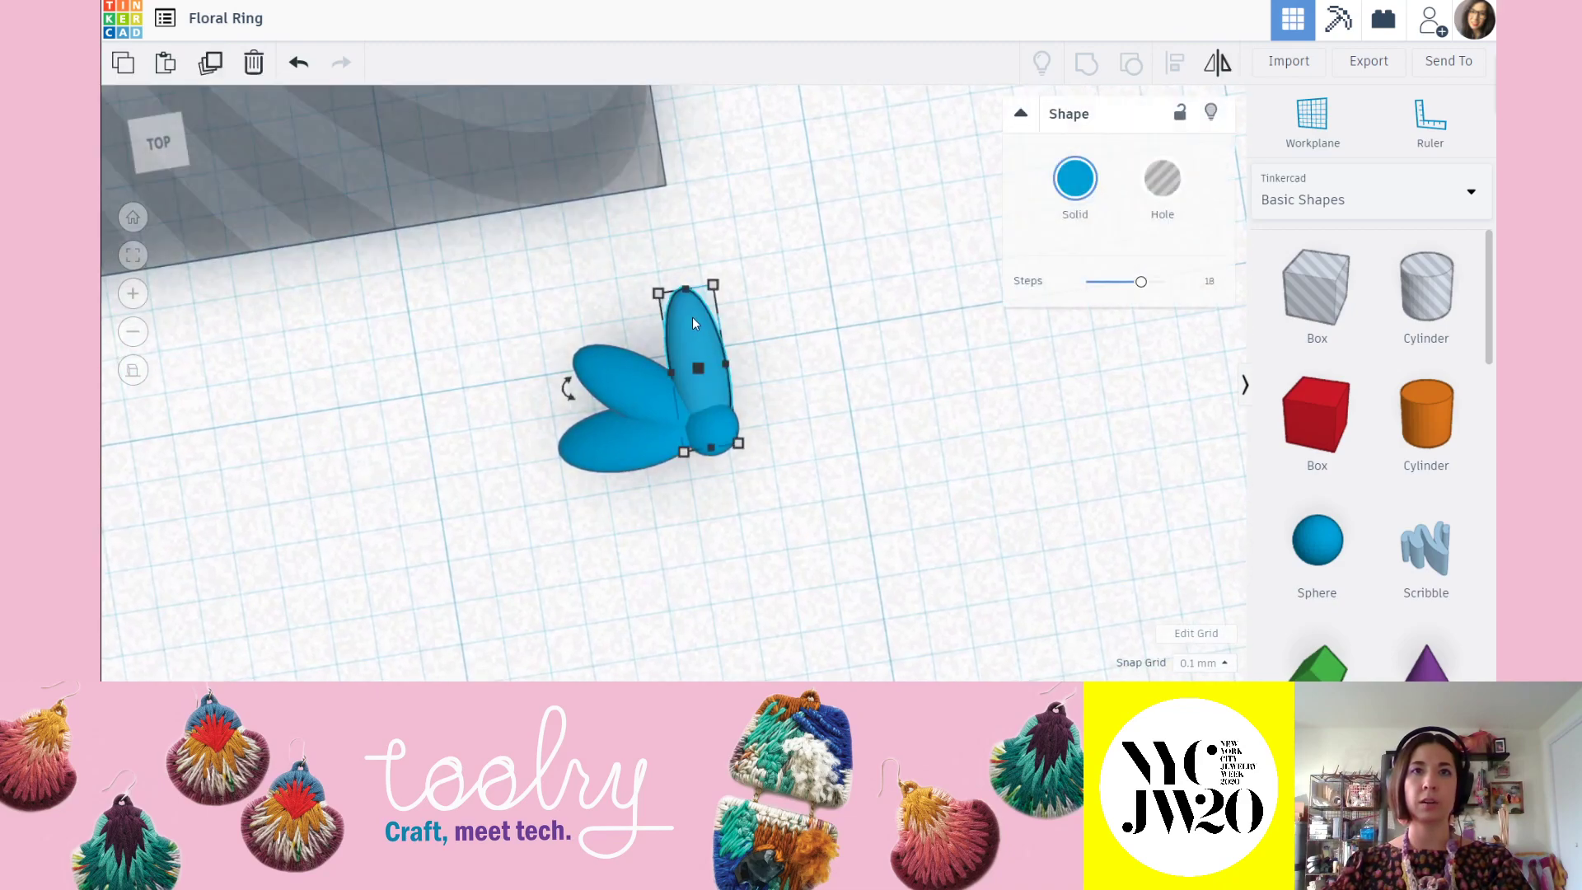
{"action": "left_click", "coordinate": [836, 406]}
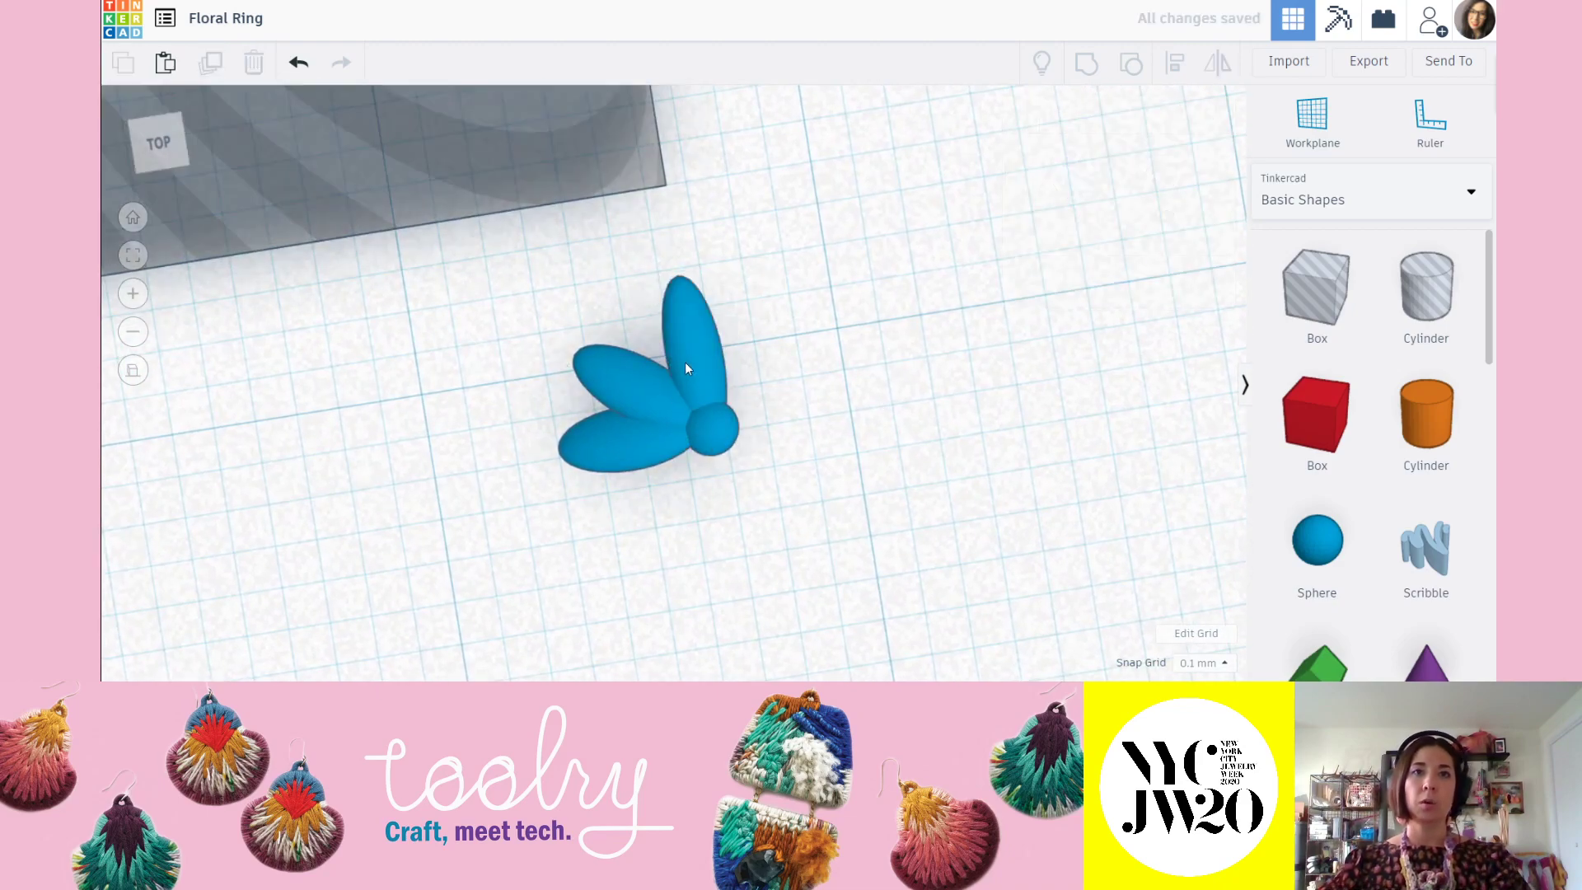
Rotate the middle petal slightly towards the upright one and nudge it to even out the spacing.
{"action": "left_click", "coordinate": [630, 375]}
{"action": "mouse_move", "coordinate": [475, 420]}
{"action": "left_mouse_down"}
{"action": "mouse_move", "coordinate": [458, 419]}
{"action": "mouse_move", "coordinate": [475, 413]}
{"action": "left_mouse_up"}
{"action": "left_click", "coordinate": [744, 378]}
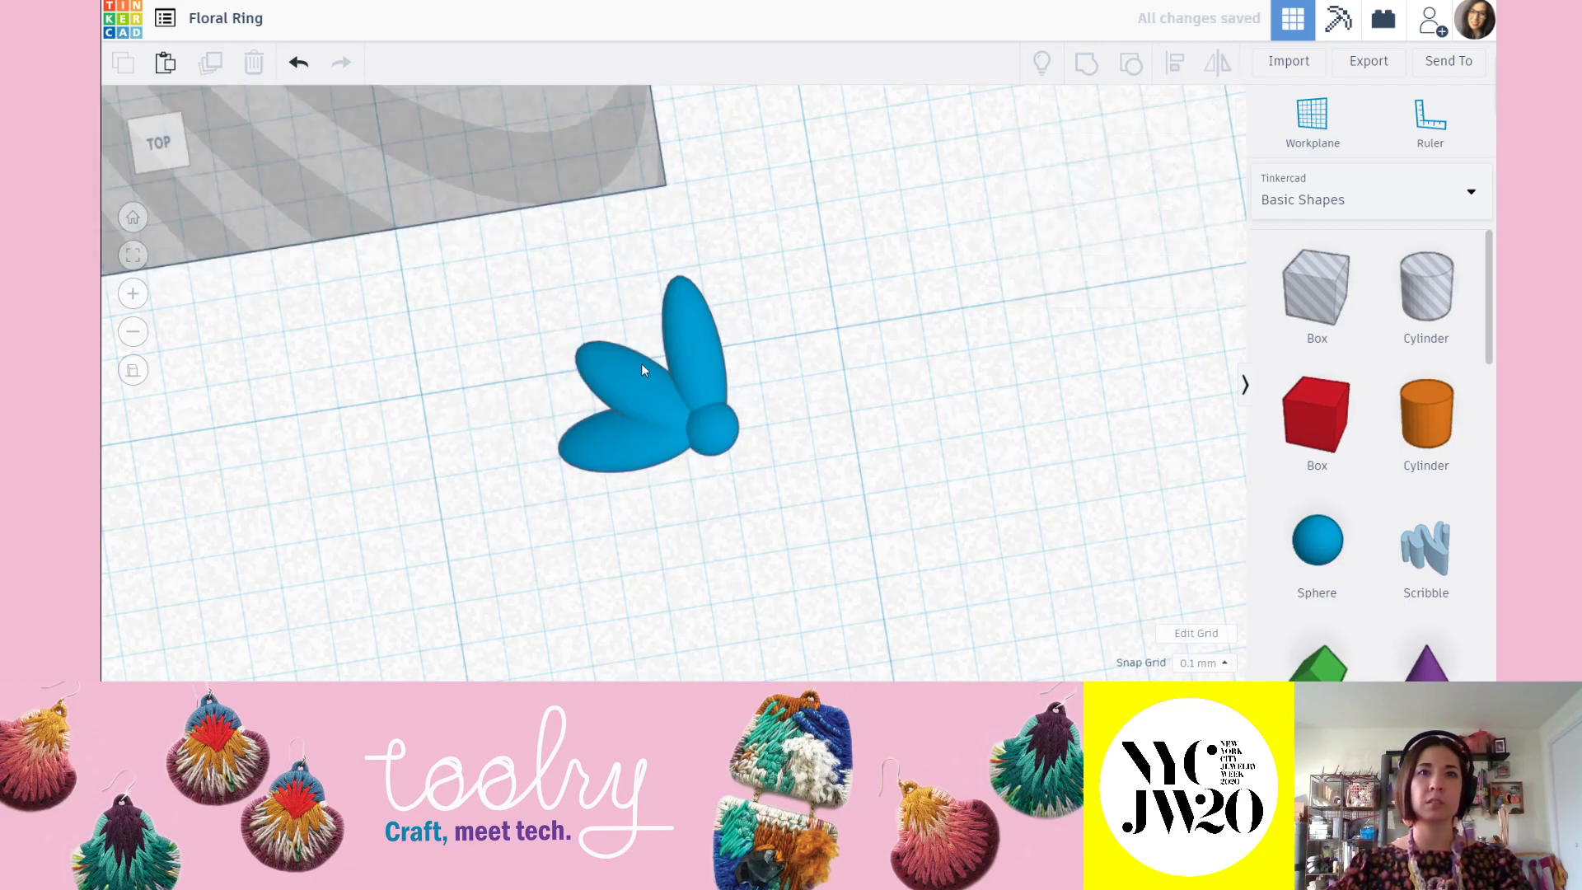
{"action": "left_click_drag", "start_coordinate": [642, 370], "coordinate": [648, 361]}
{"action": "left_click", "coordinate": [809, 416]}
Duplicate the middle and horizontal petals together, rotate the pair clockwise and set it against the opposite side of the sphere.
{"action": "right_click_drag", "start_coordinate": [804, 481], "coordinate": [731, 416]}
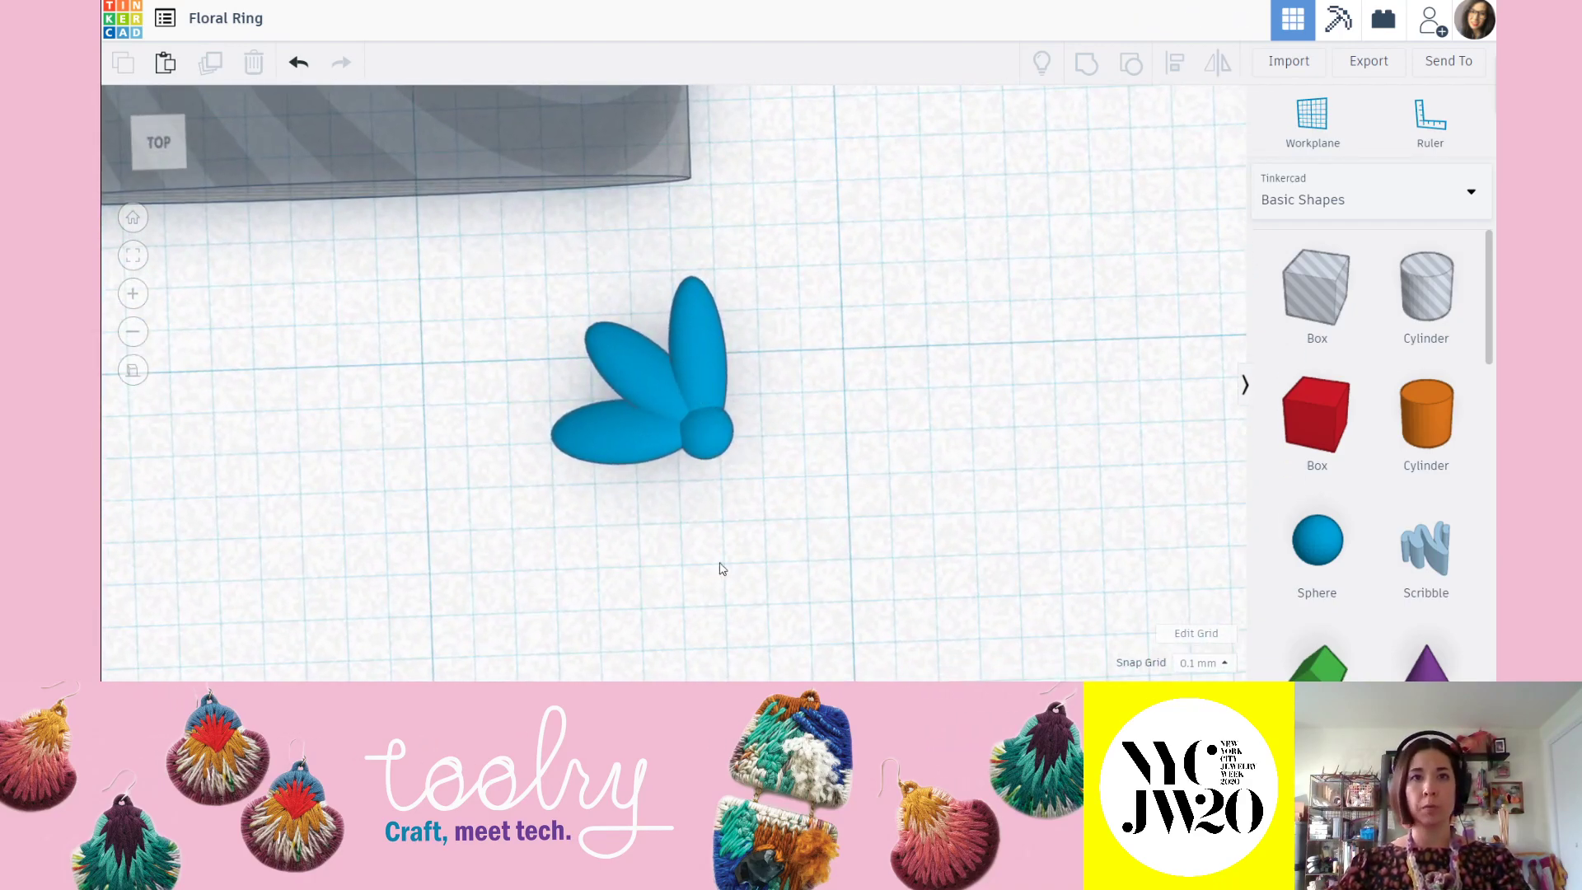
{"action": "left_click", "coordinate": [627, 363]}
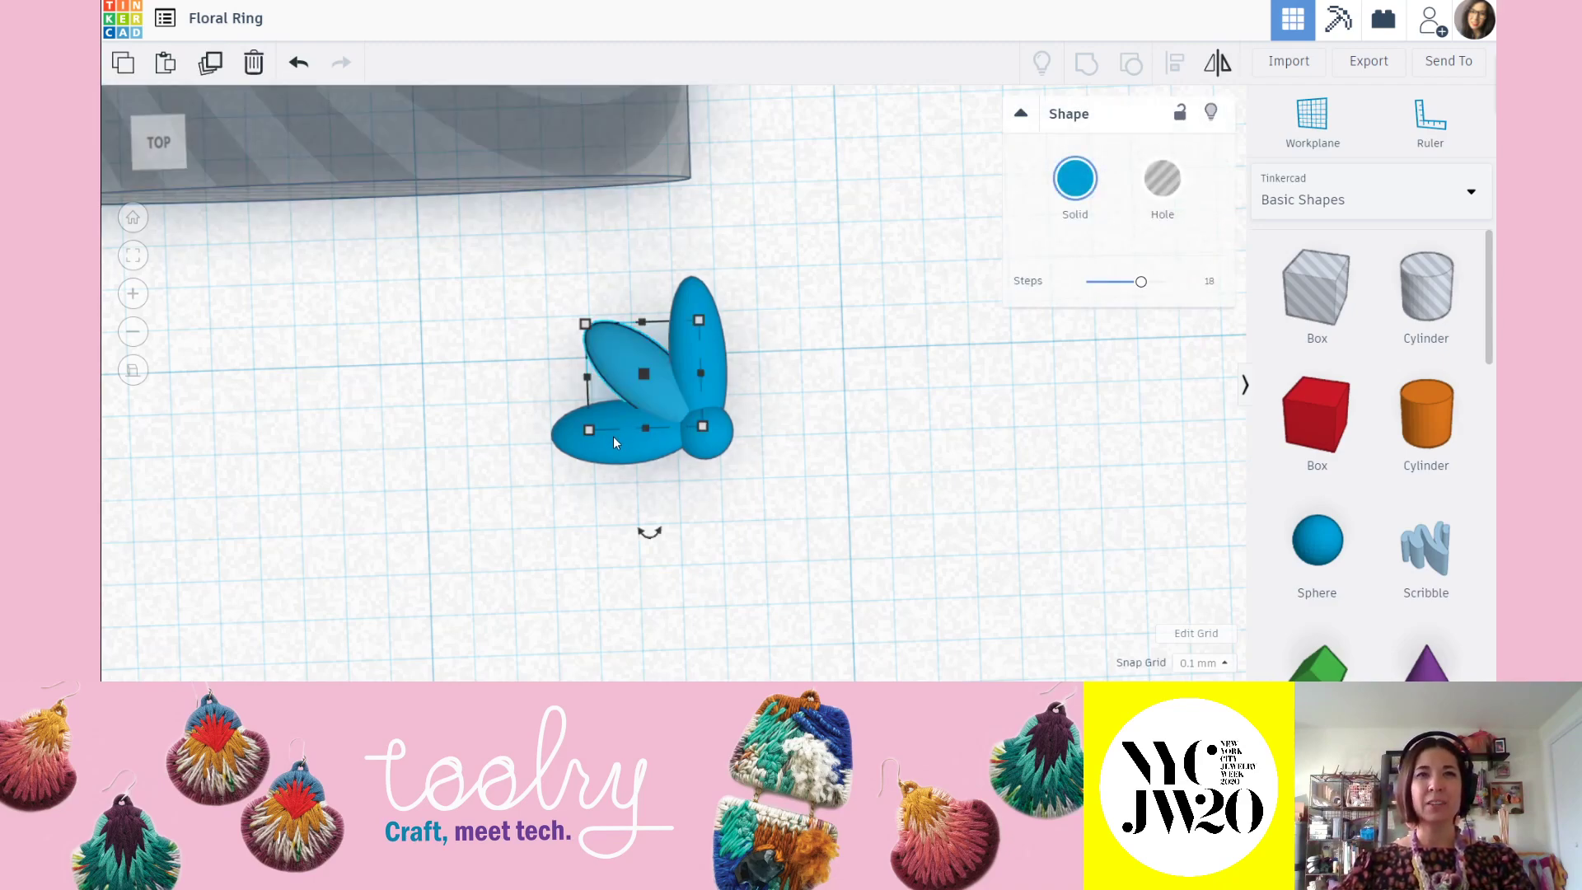
{"action": "left_click", "coordinate": [611, 443], "text": "shift"}
{"action": "left_click", "coordinate": [218, 64]}
{"action": "left_click_drag", "start_coordinate": [642, 362], "coordinate": [829, 358]}
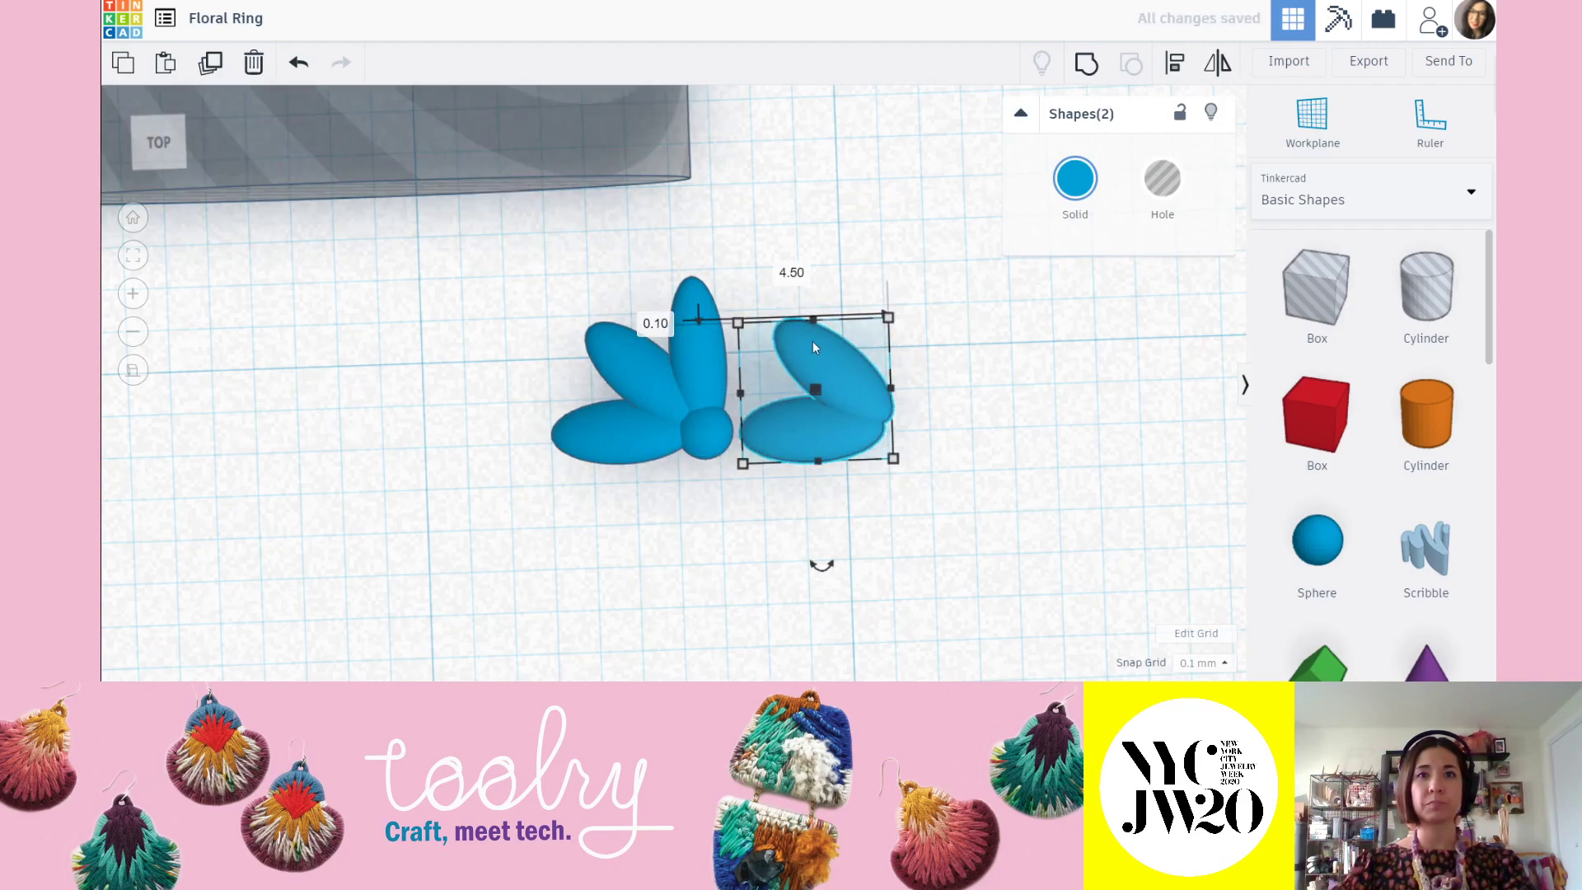
{"action": "left_click_drag", "start_coordinate": [826, 565], "coordinate": [636, 300]}
{"action": "left_click_drag", "start_coordinate": [837, 406], "coordinate": [804, 407]}
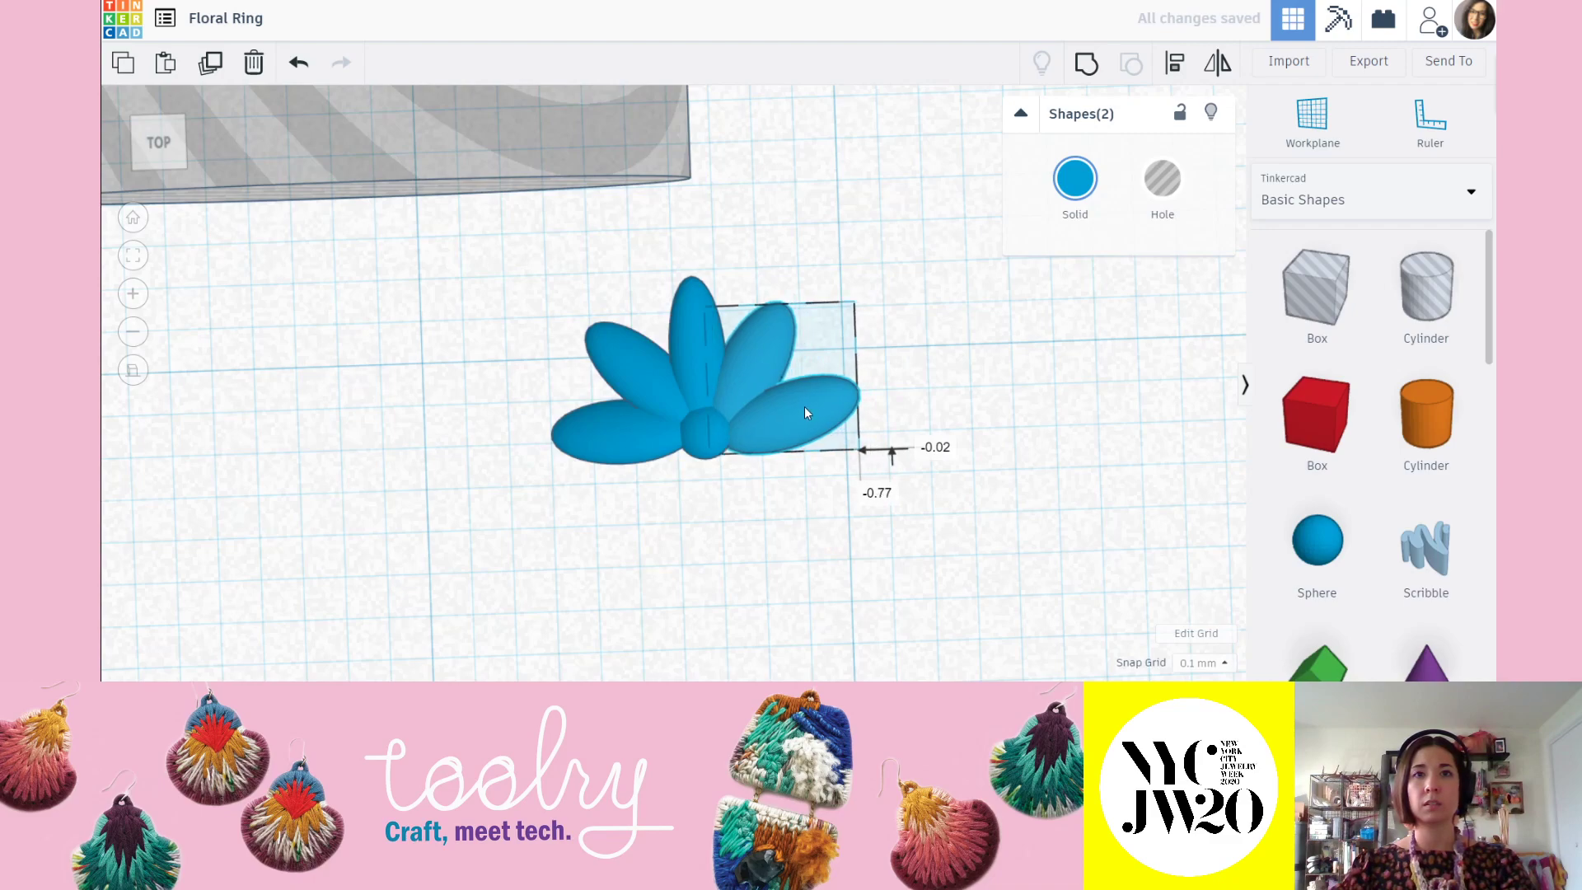
{"action": "left_click", "coordinate": [1055, 505]}
Duplicate the upright petal and its right-hand neighbour together, turn the pair to point downwards and place it below the sphere.
{"action": "left_click", "coordinate": [765, 341]}
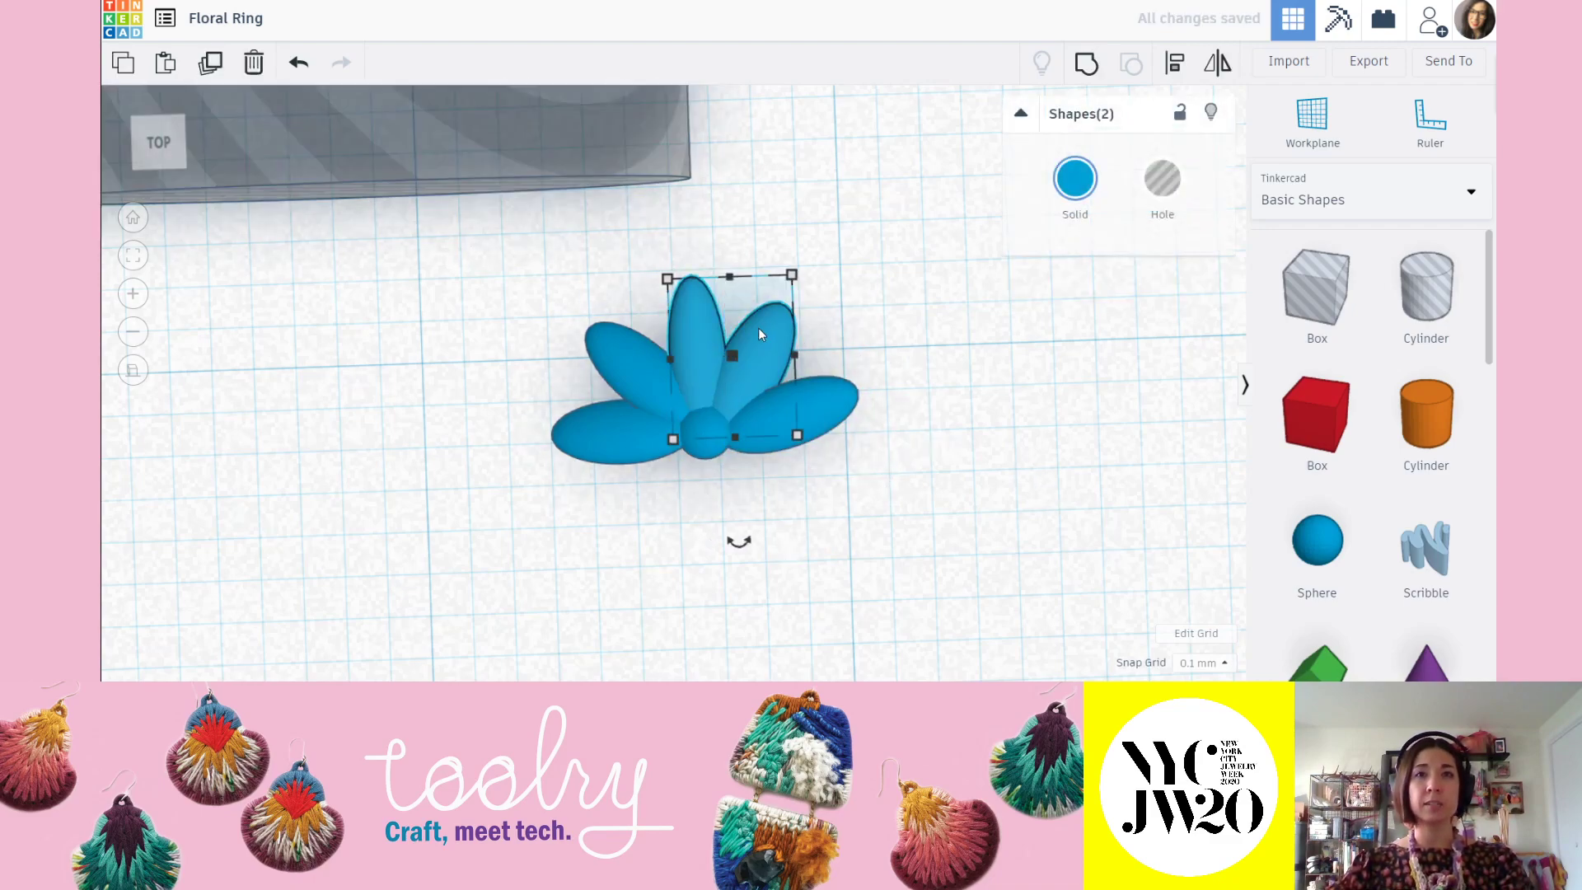
{"action": "left_click", "coordinate": [211, 65]}
{"action": "left_click_drag", "start_coordinate": [795, 373], "coordinate": [1004, 497]}
{"action": "left_click_drag", "start_coordinate": [946, 674], "coordinate": [899, 263]}
{"action": "left_click_drag", "start_coordinate": [975, 489], "coordinate": [717, 522]}
{"action": "left_click", "coordinate": [974, 441]}
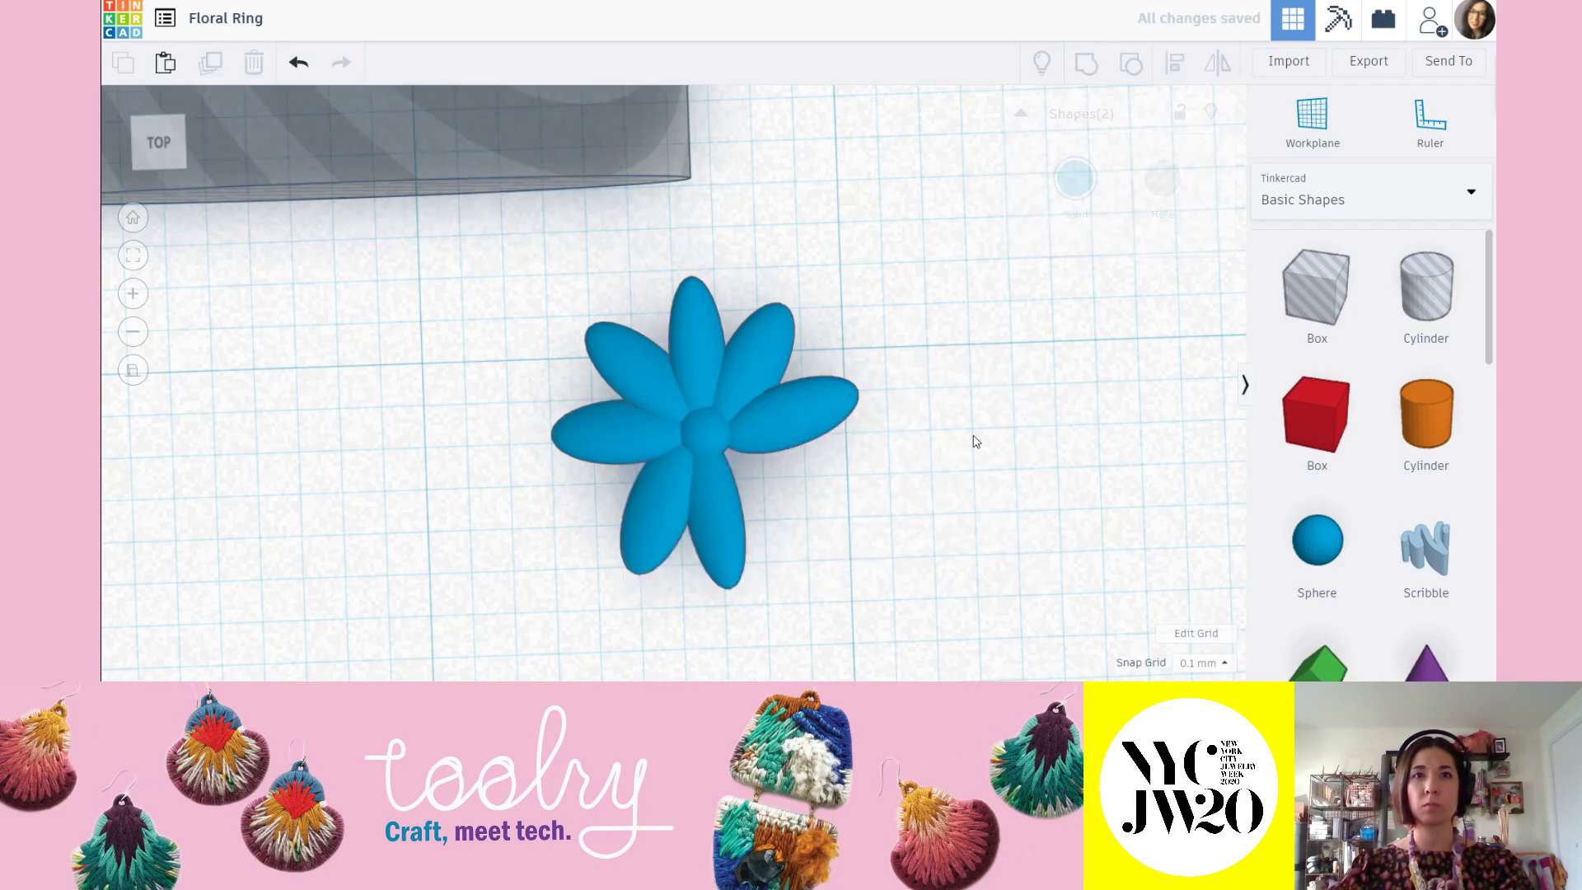
Rotate the right-hand petal until it lies nearly horizontal and shift it inward to the sphere.
{"action": "left_click", "coordinate": [795, 449]}
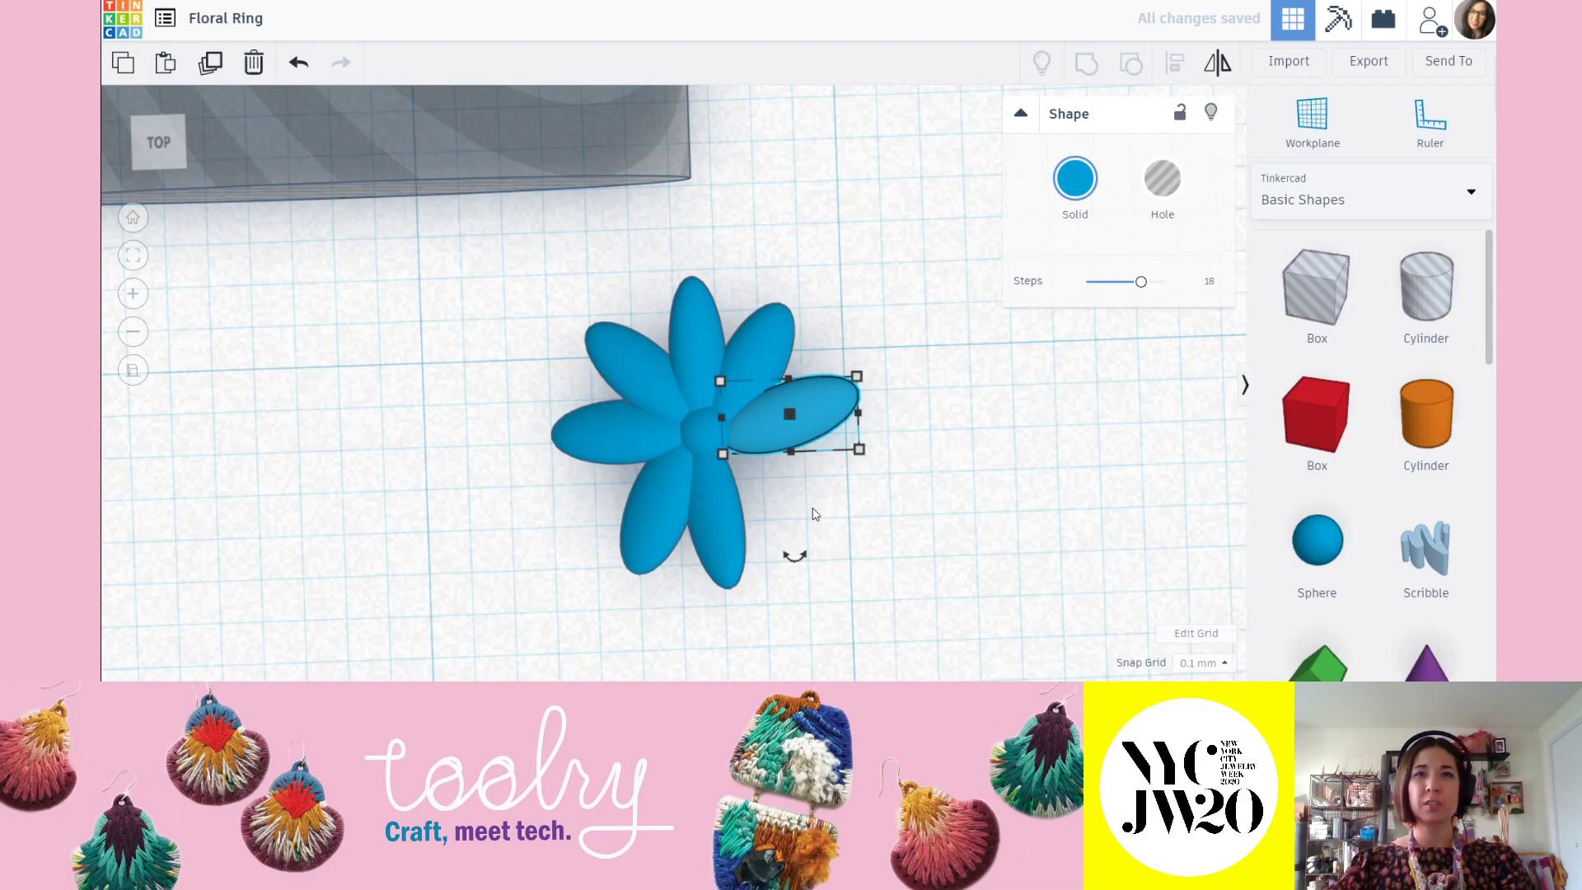
{"action": "mouse_move", "coordinate": [803, 560]}
{"action": "left_mouse_down"}
{"action": "mouse_move", "coordinate": [766, 576]}
{"action": "mouse_move", "coordinate": [794, 565]}
{"action": "mouse_move", "coordinate": [796, 581]}
{"action": "left_mouse_up"}
{"action": "left_click", "coordinate": [790, 547]}
{"action": "left_click", "coordinate": [818, 395]}
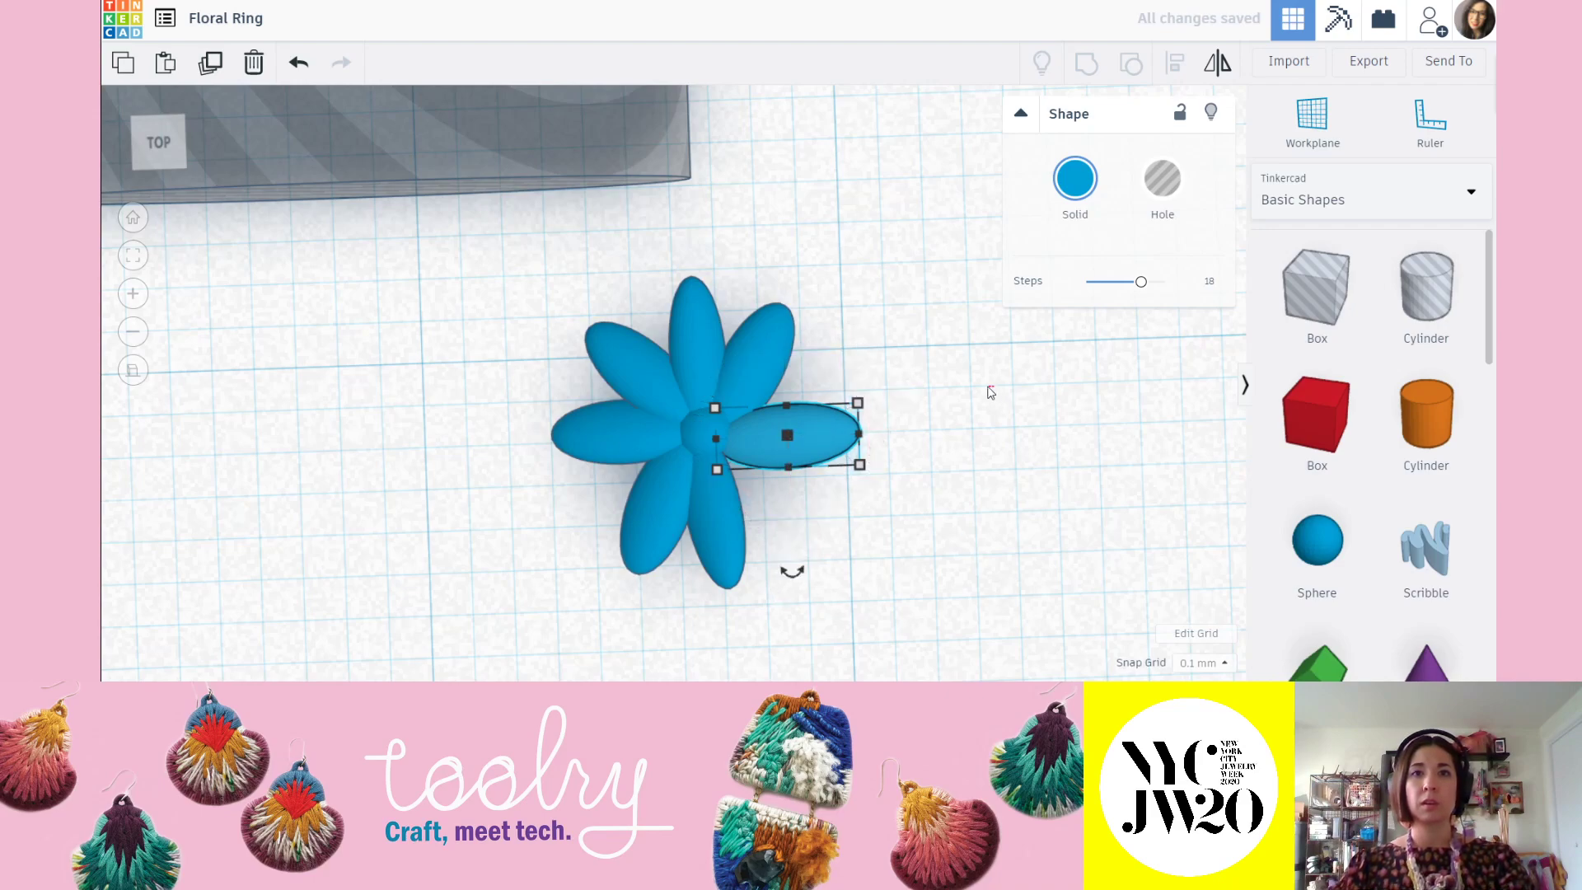
{"action": "left_click", "coordinate": [991, 391]}
{"action": "left_click", "coordinate": [827, 449]}
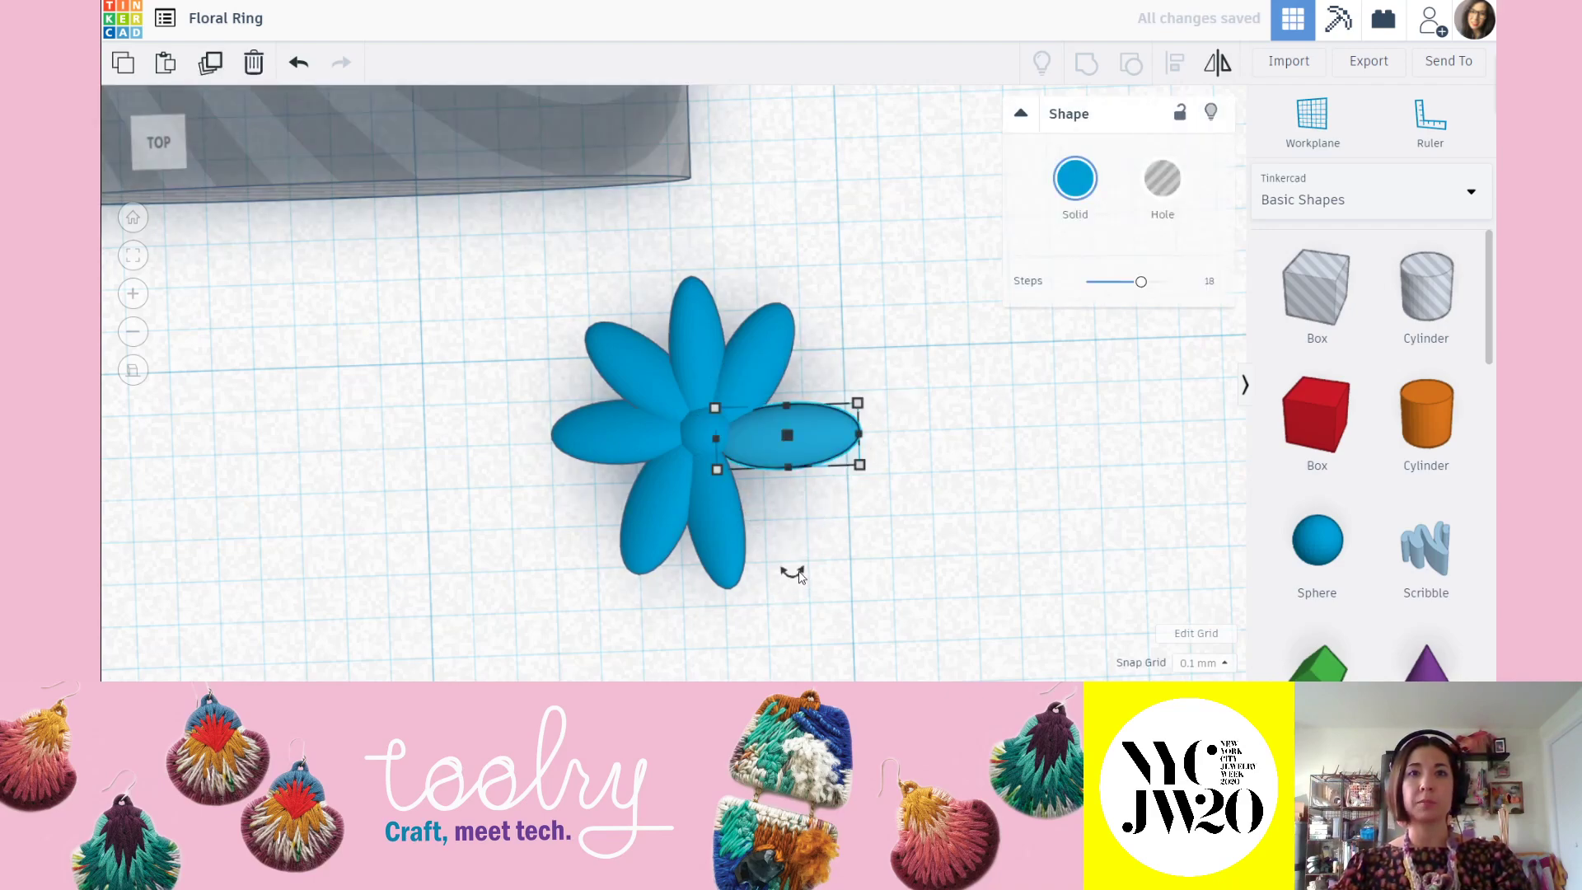
{"action": "mouse_move", "coordinate": [824, 416]}
{"action": "left_mouse_down"}
{"action": "mouse_move", "coordinate": [827, 403]}
{"action": "mouse_move", "coordinate": [811, 412]}
{"action": "left_mouse_up"}
Duplicate the left horizontal petal, narrow the copy to about 1.3 mm, and rotate it into the lower-right gap of the flower.
{"action": "left_click", "coordinate": [633, 424]}
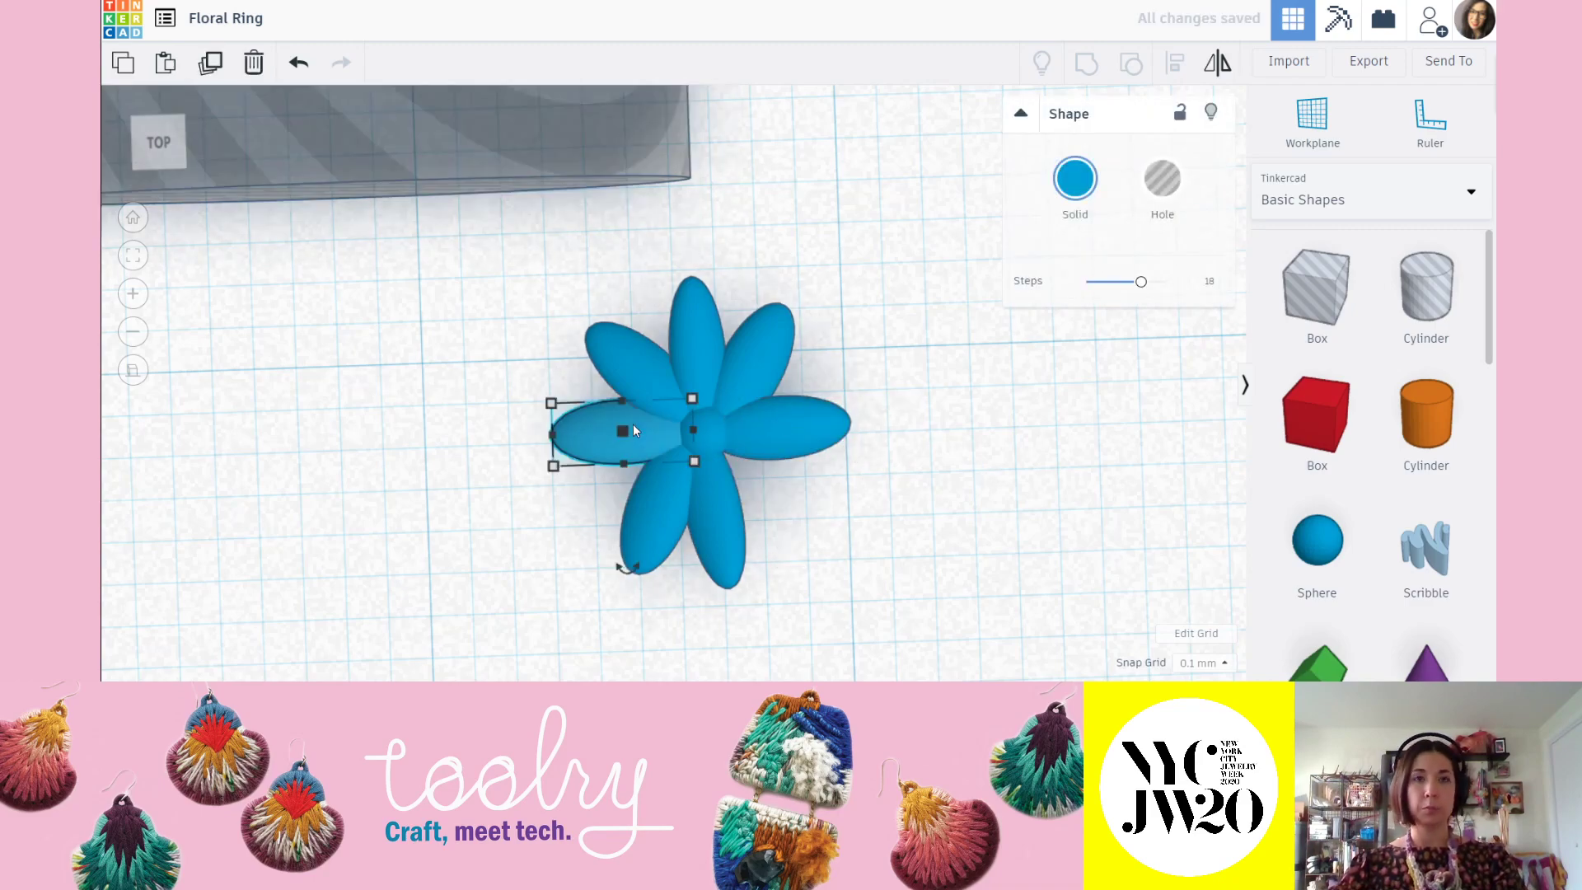
{"action": "left_click_drag", "start_coordinate": [576, 432], "coordinate": [832, 515]}
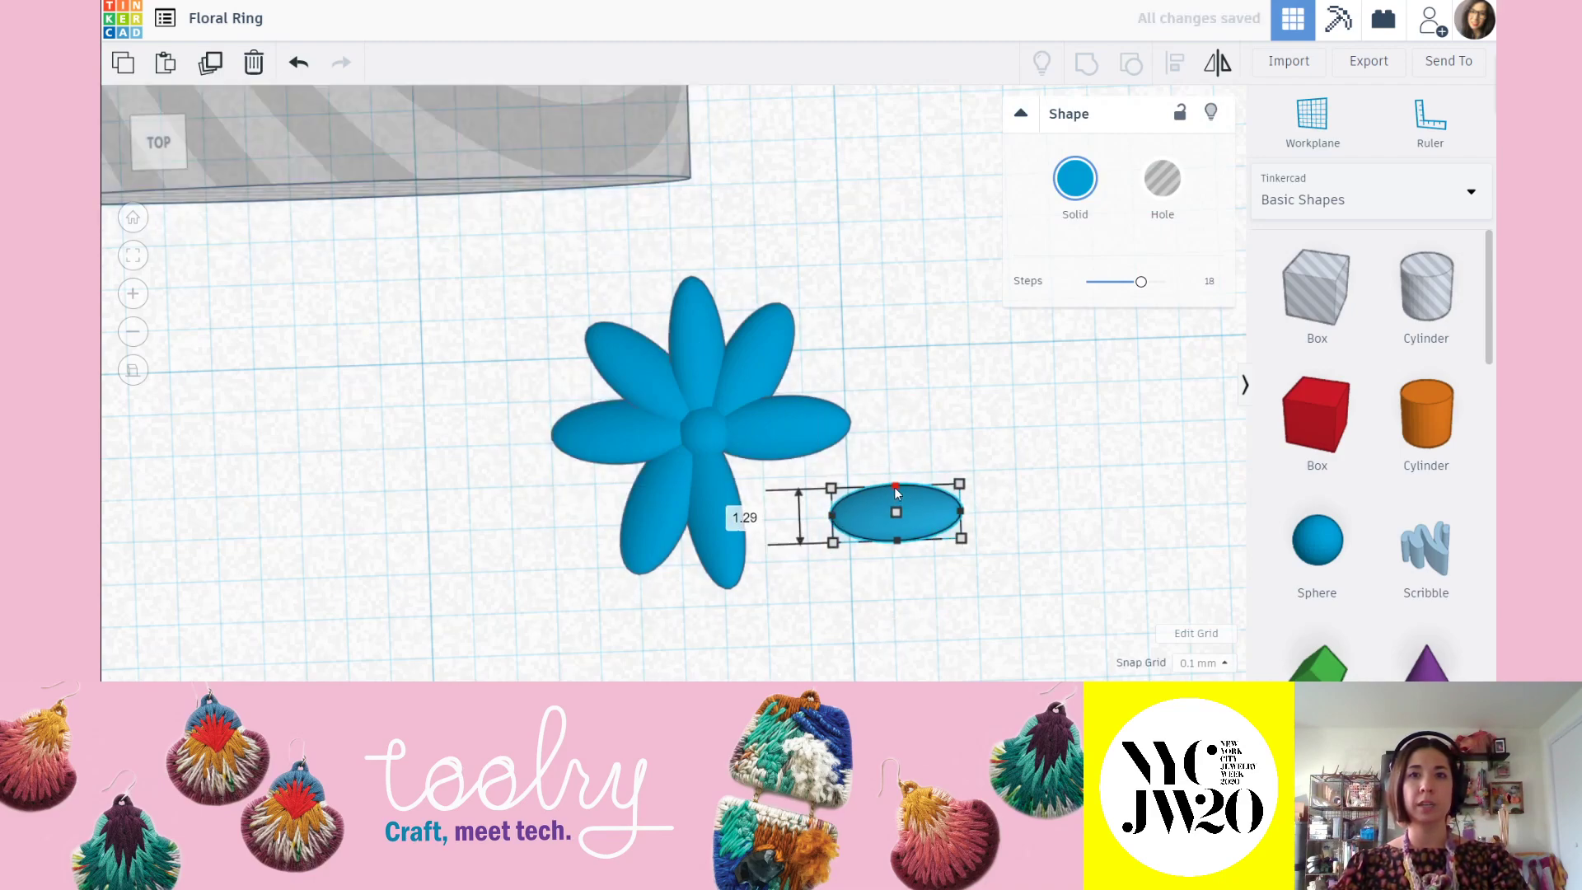
{"action": "left_click_drag", "start_coordinate": [899, 645], "coordinate": [971, 353]}
{"action": "left_click", "coordinate": [988, 512]}
{"action": "left_click_drag", "start_coordinate": [898, 518], "coordinate": [767, 483]}
{"action": "left_click", "coordinate": [1009, 494]}
Group all eight petals and the central sphere into one flower.
{"action": "scroll", "coordinate": [909, 500], "scroll_direction": "down", "scroll_amount": 2}
{"action": "right_click_drag", "start_coordinate": [912, 506], "coordinate": [596, 318]}
{"action": "left_click_drag", "start_coordinate": [815, 479], "coordinate": [936, 592]}
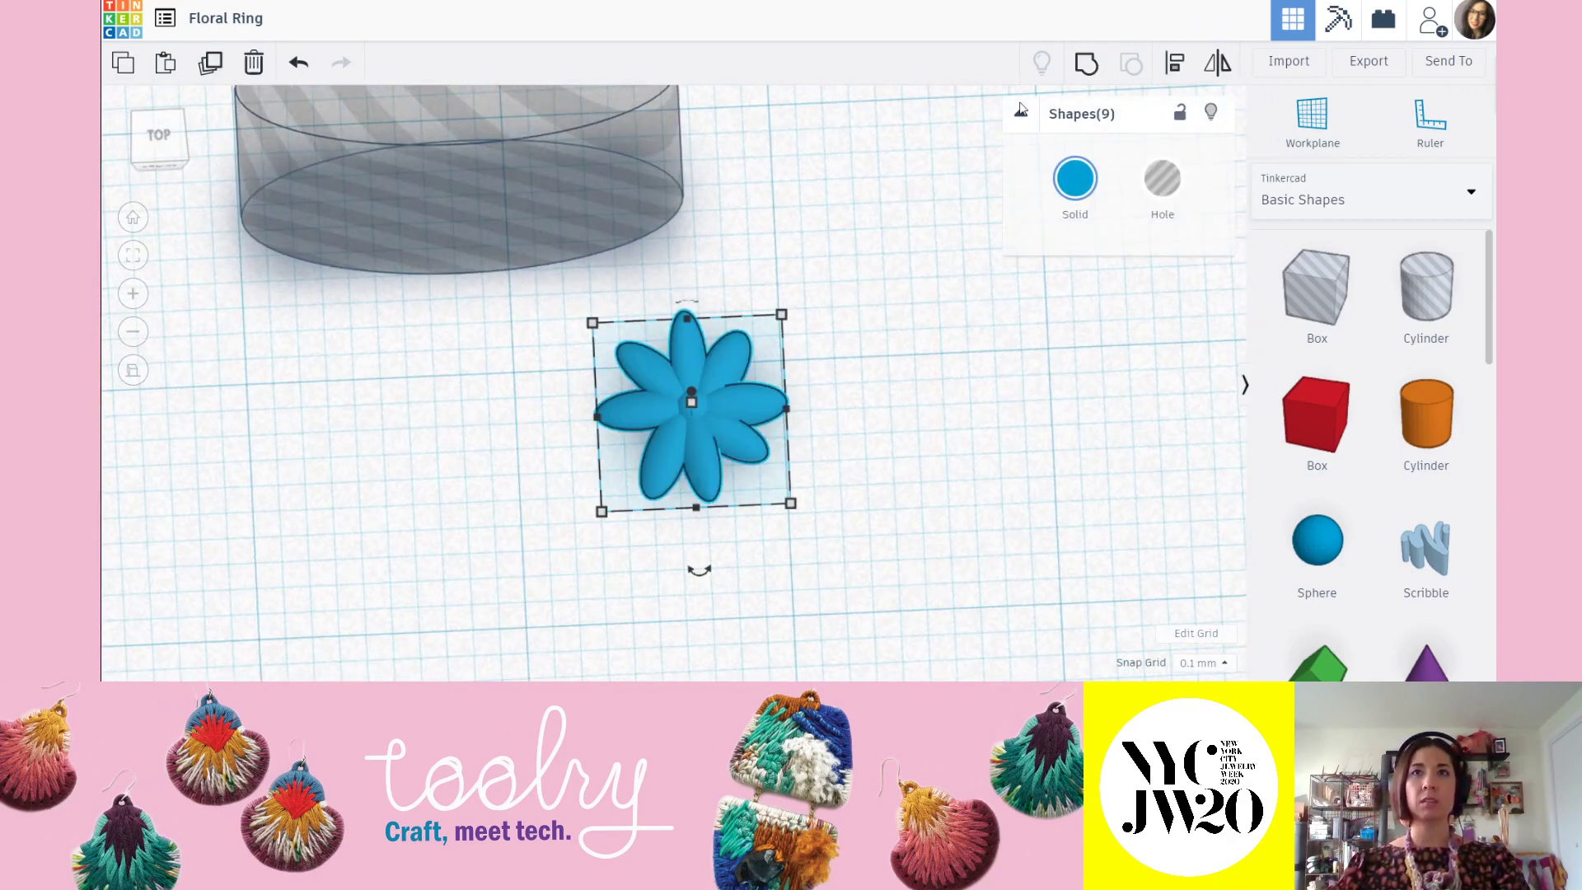
{"action": "left_click", "coordinate": [755, 307]}
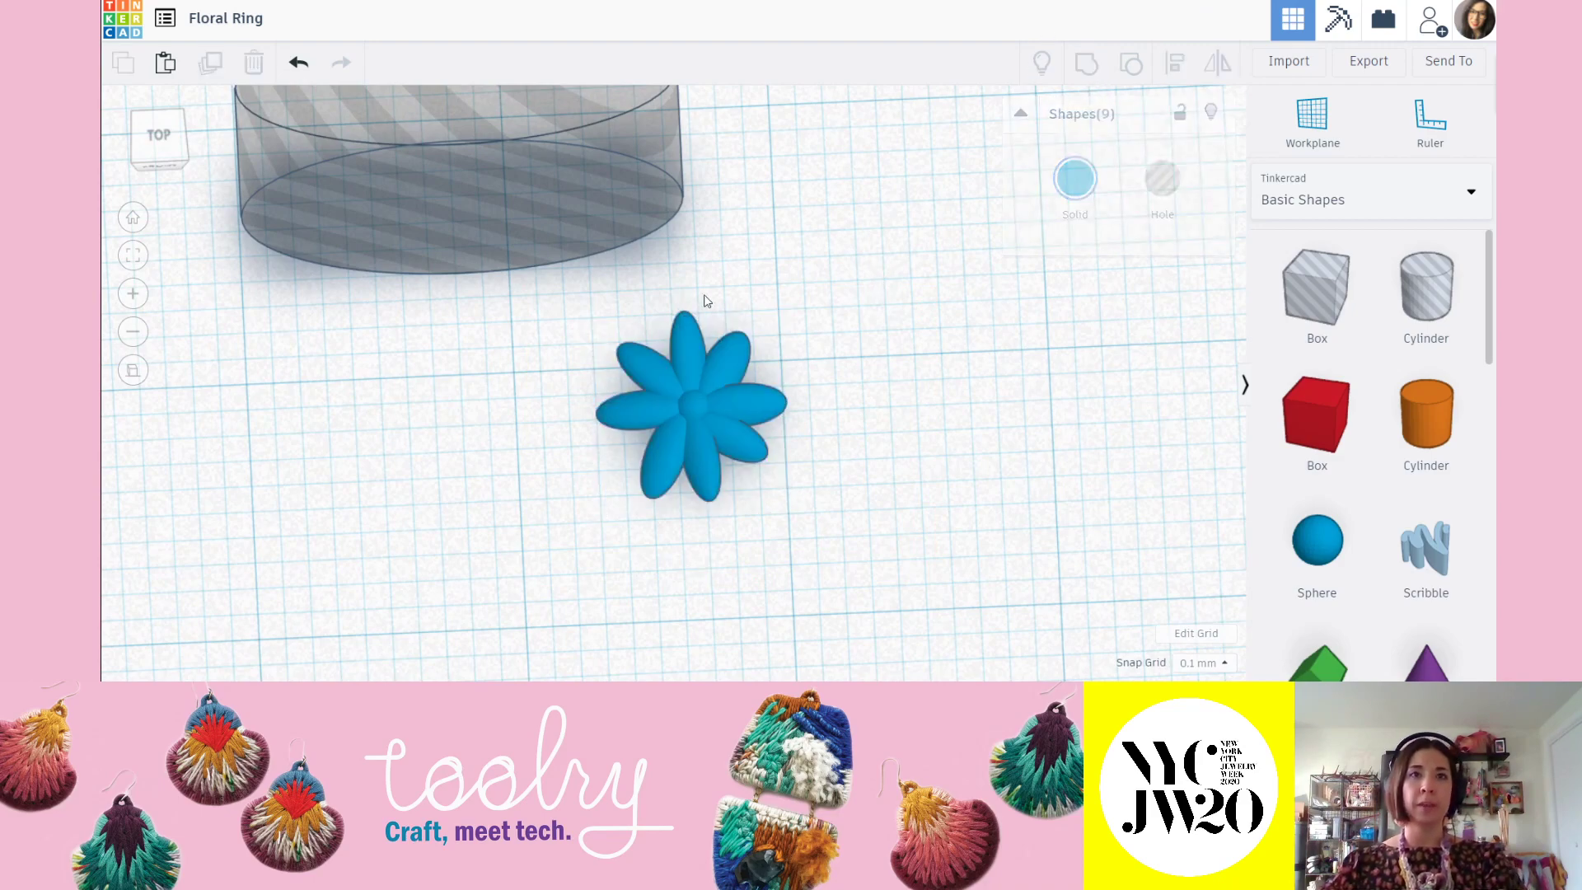
{"action": "left_click_drag", "start_coordinate": [787, 501], "coordinate": [833, 548]}
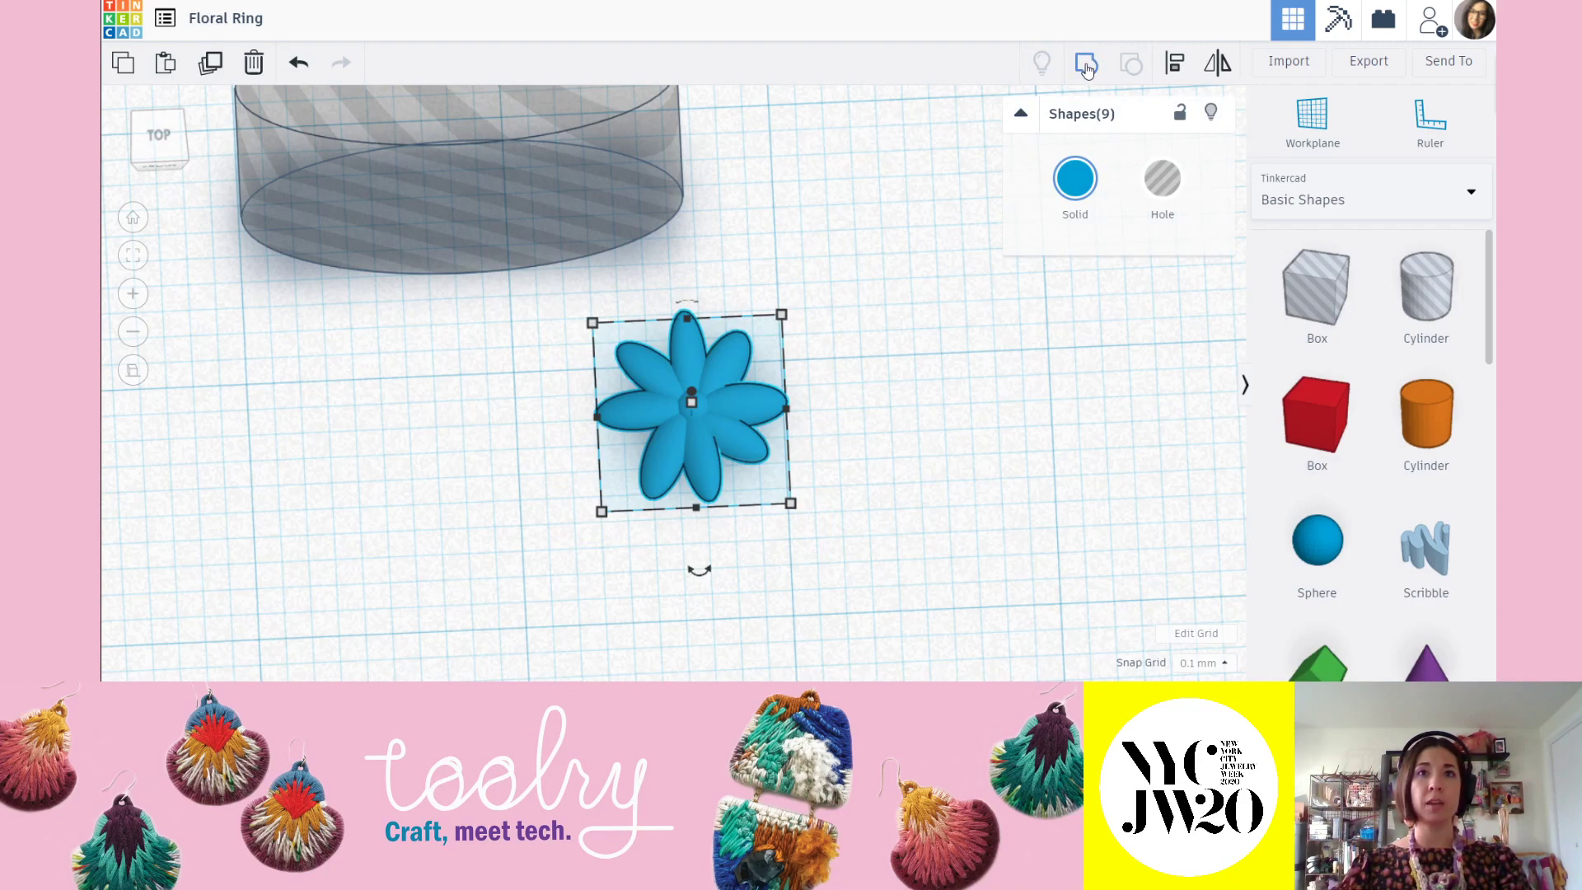
{"action": "left_click", "coordinate": [1086, 66]}
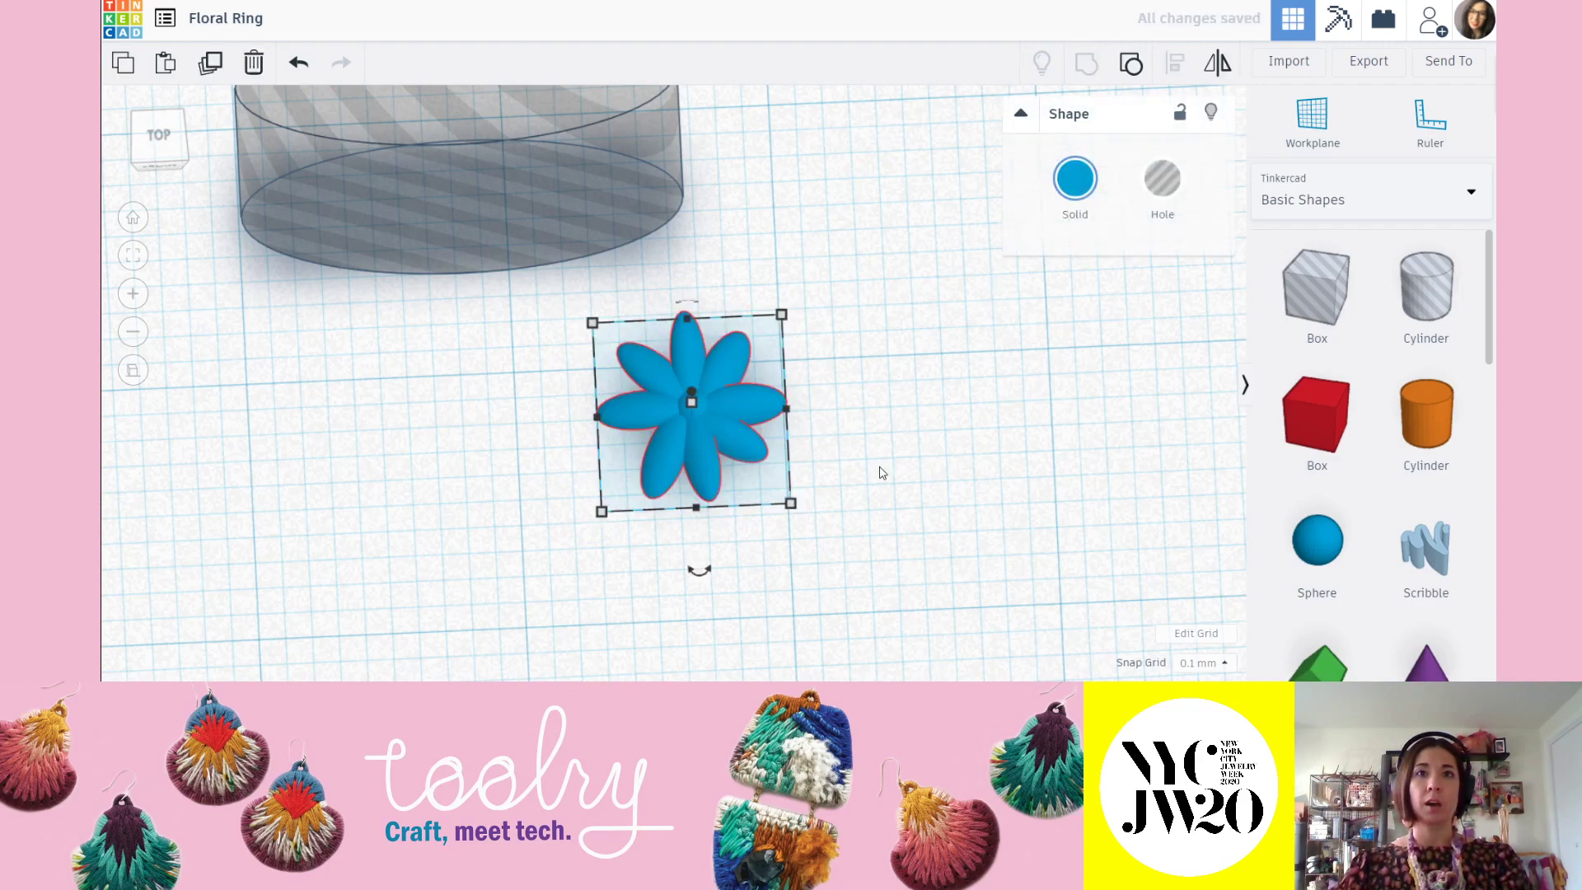
{"action": "left_click", "coordinate": [880, 472]}
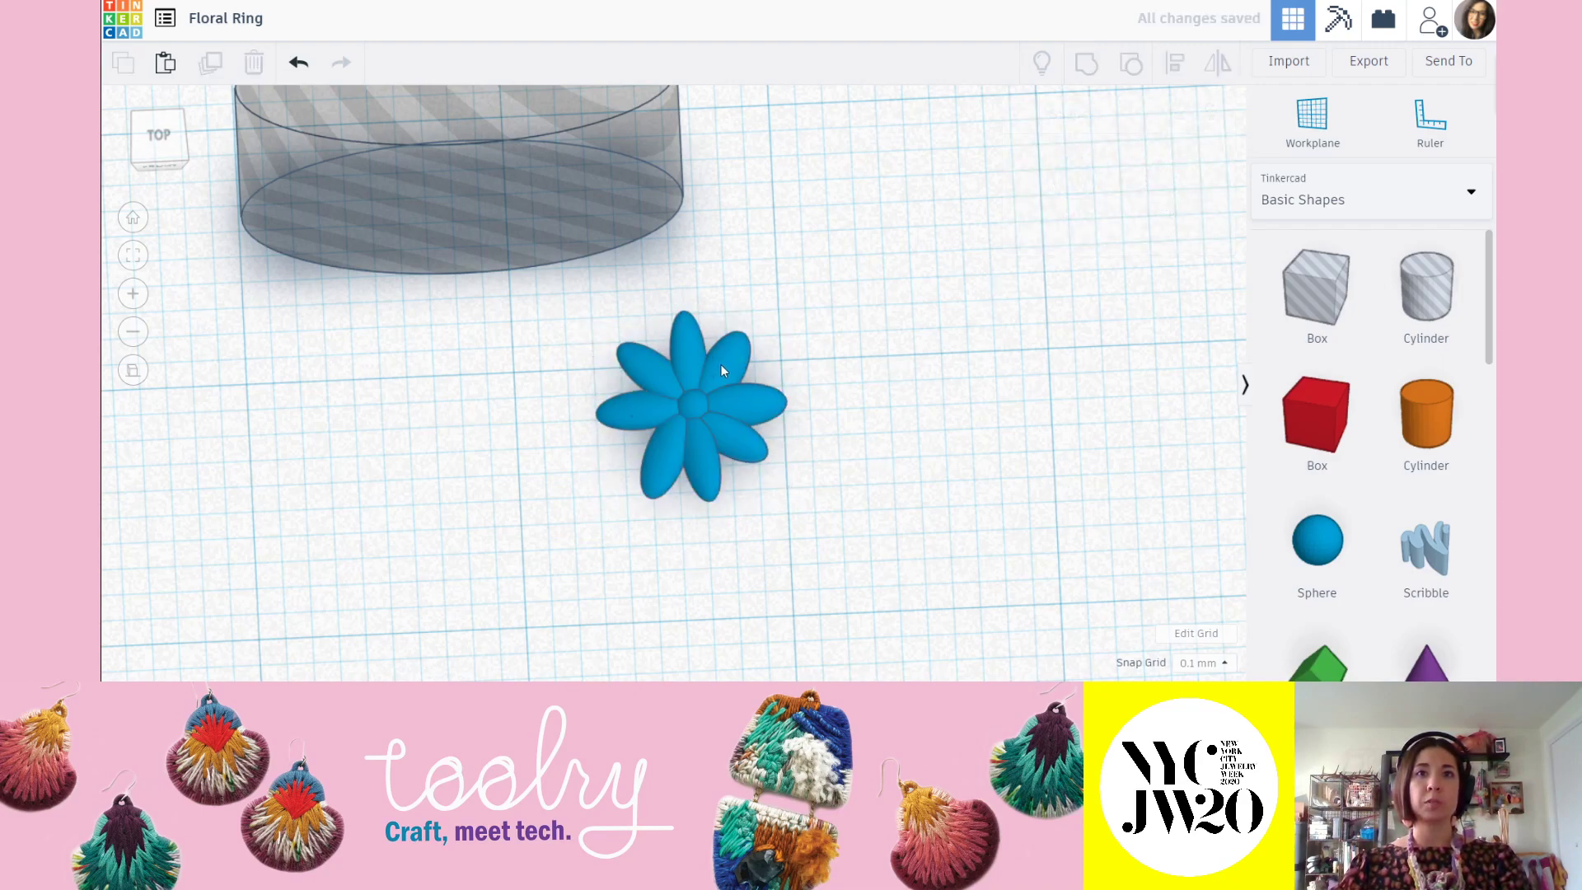
Move the grouped flower about 0.7 mm towards the hole cylinder and 0.3 mm sideways.
{"action": "mouse_move", "coordinate": [720, 364]}
{"action": "left_mouse_down"}
{"action": "mouse_move", "coordinate": [897, 264]}
{"action": "mouse_move", "coordinate": [680, 421]}
{"action": "mouse_move", "coordinate": [709, 338]}
{"action": "left_mouse_up"}
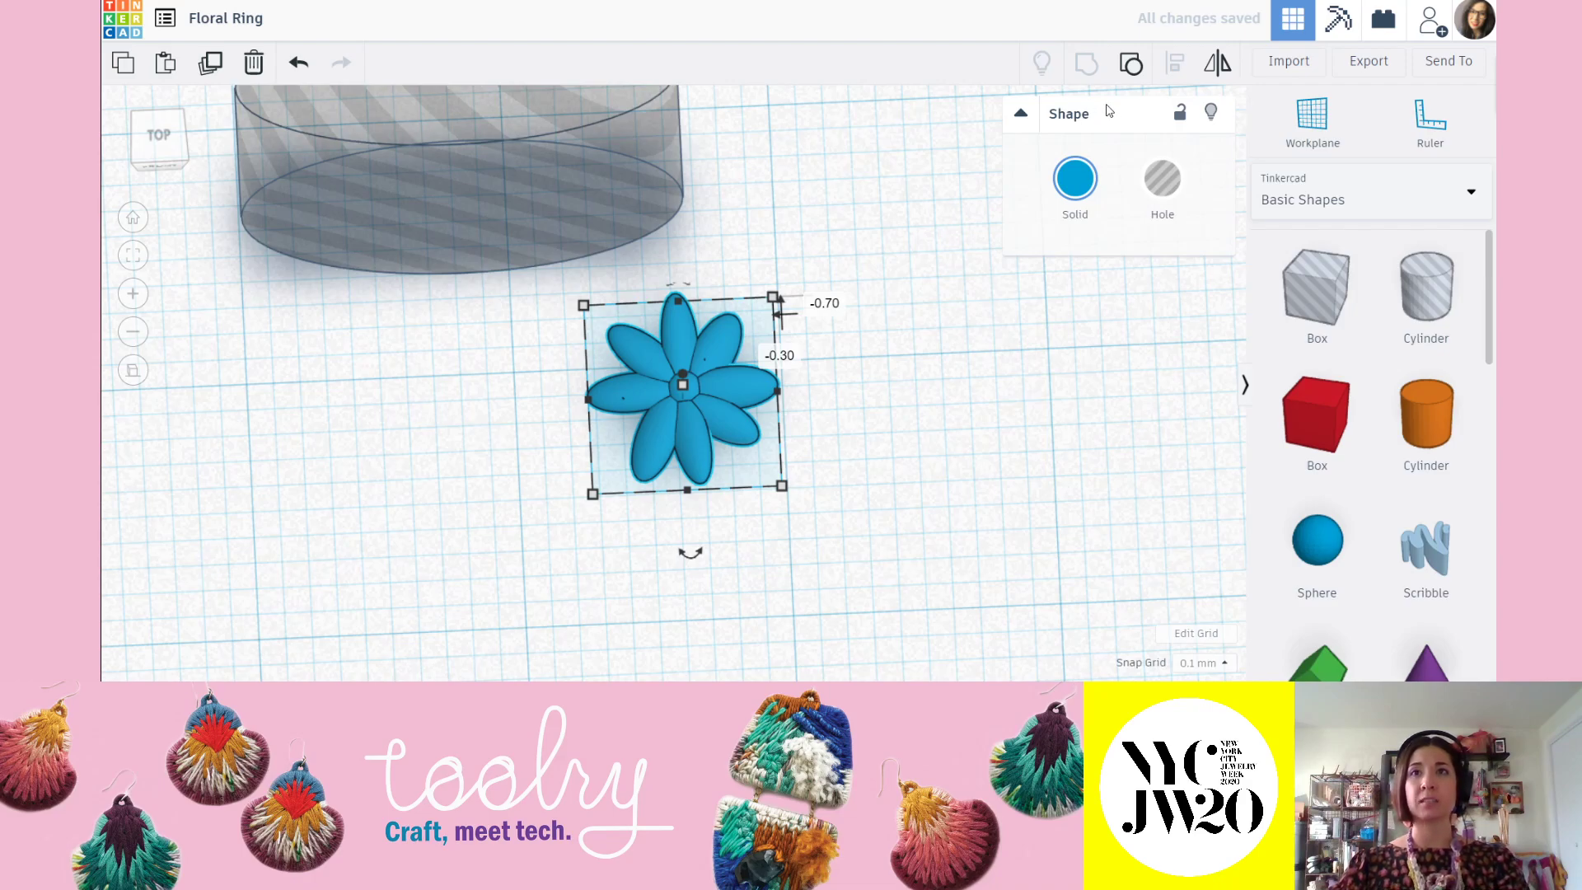
{"action": "left_click", "coordinate": [939, 407]}
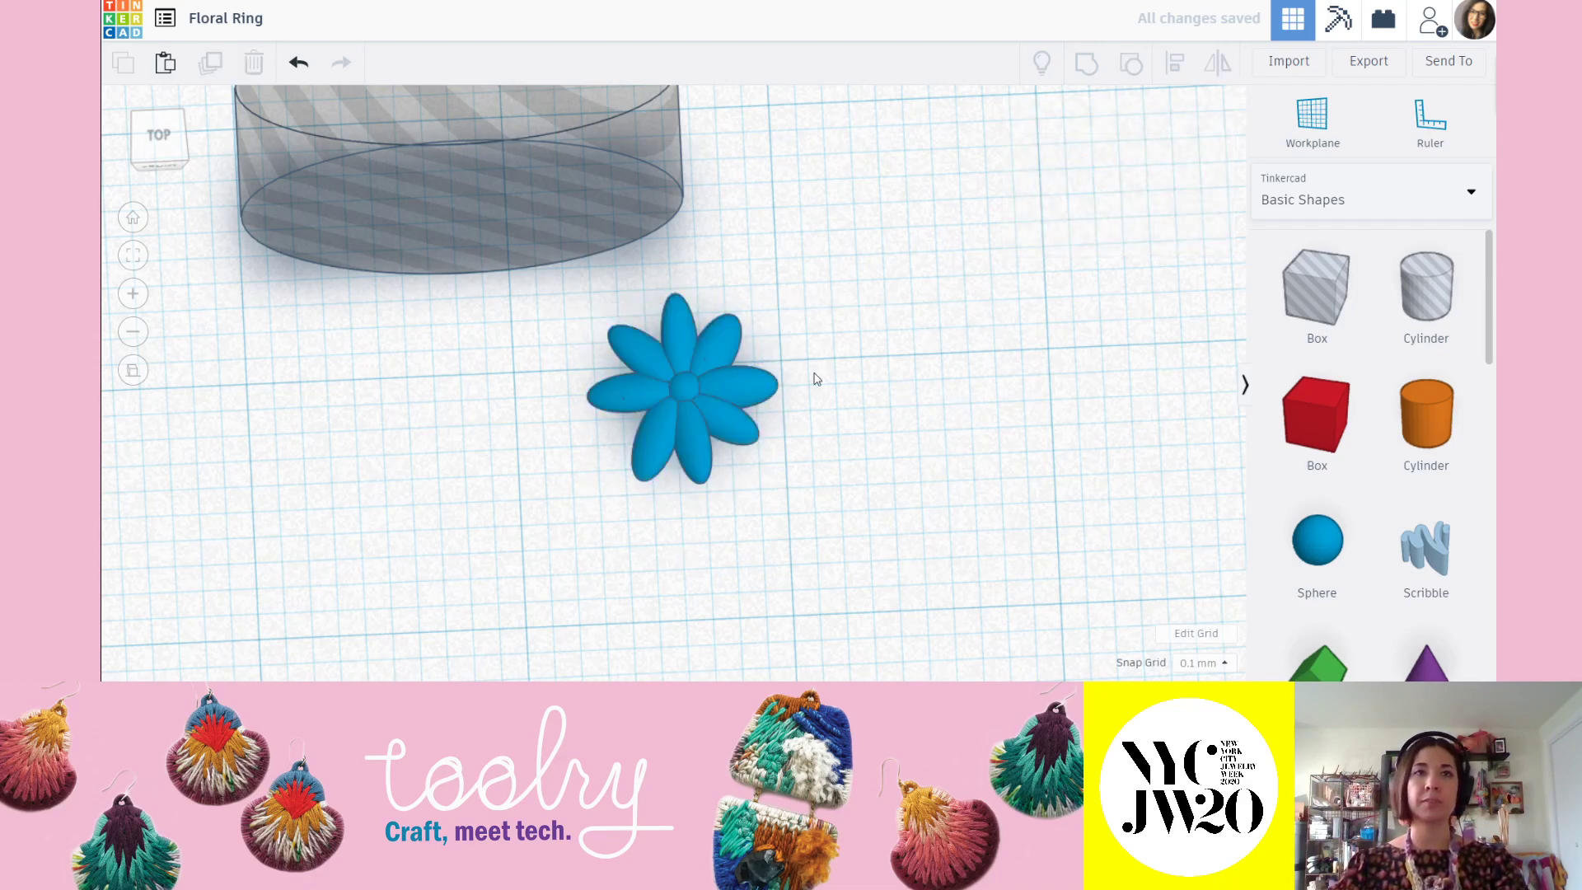
{"action": "right_click_drag", "start_coordinate": [870, 383], "coordinate": [854, 326]}
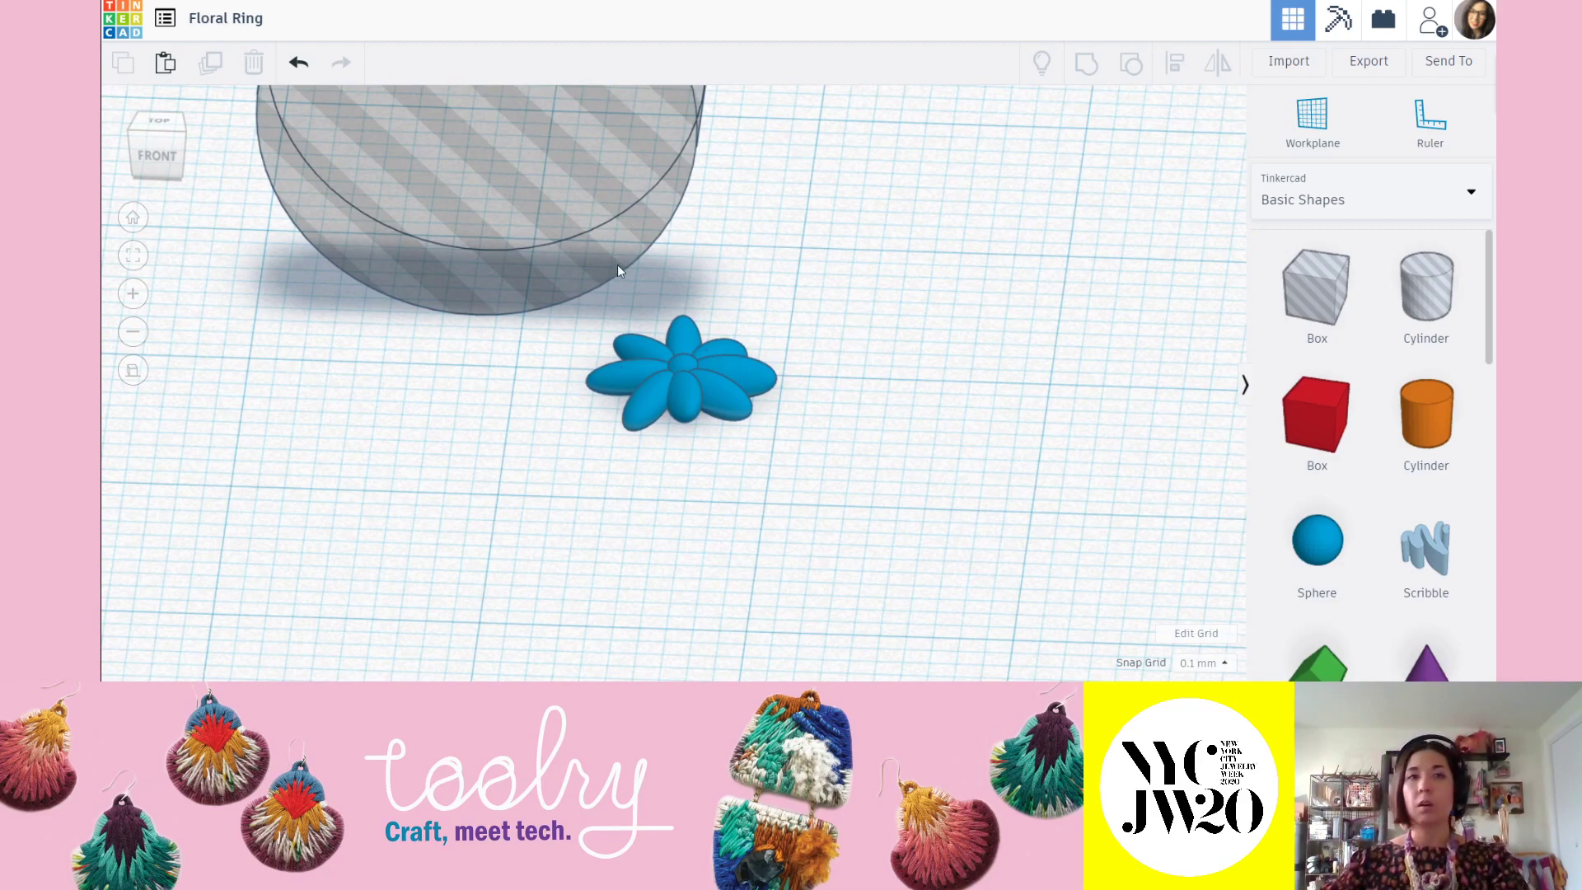
Switch the scene from orthographic to perspective view with the whole workplane in sight.
{"action": "scroll", "coordinate": [816, 382], "scroll_direction": "down", "scroll_amount": 5}
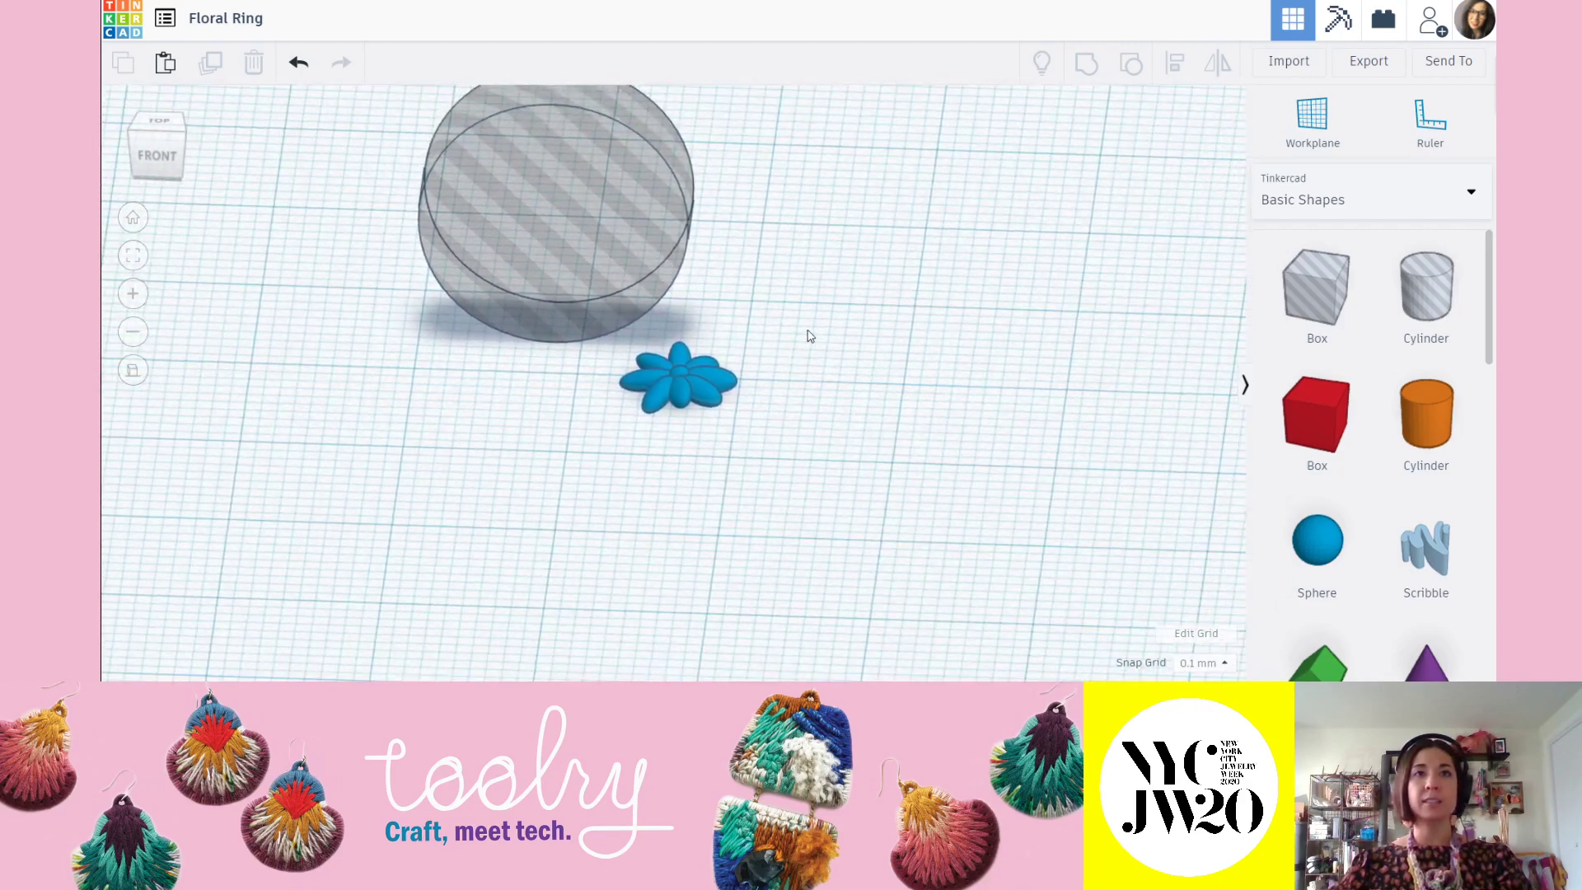
{"action": "right_click_drag", "start_coordinate": [836, 350], "coordinate": [812, 412]}
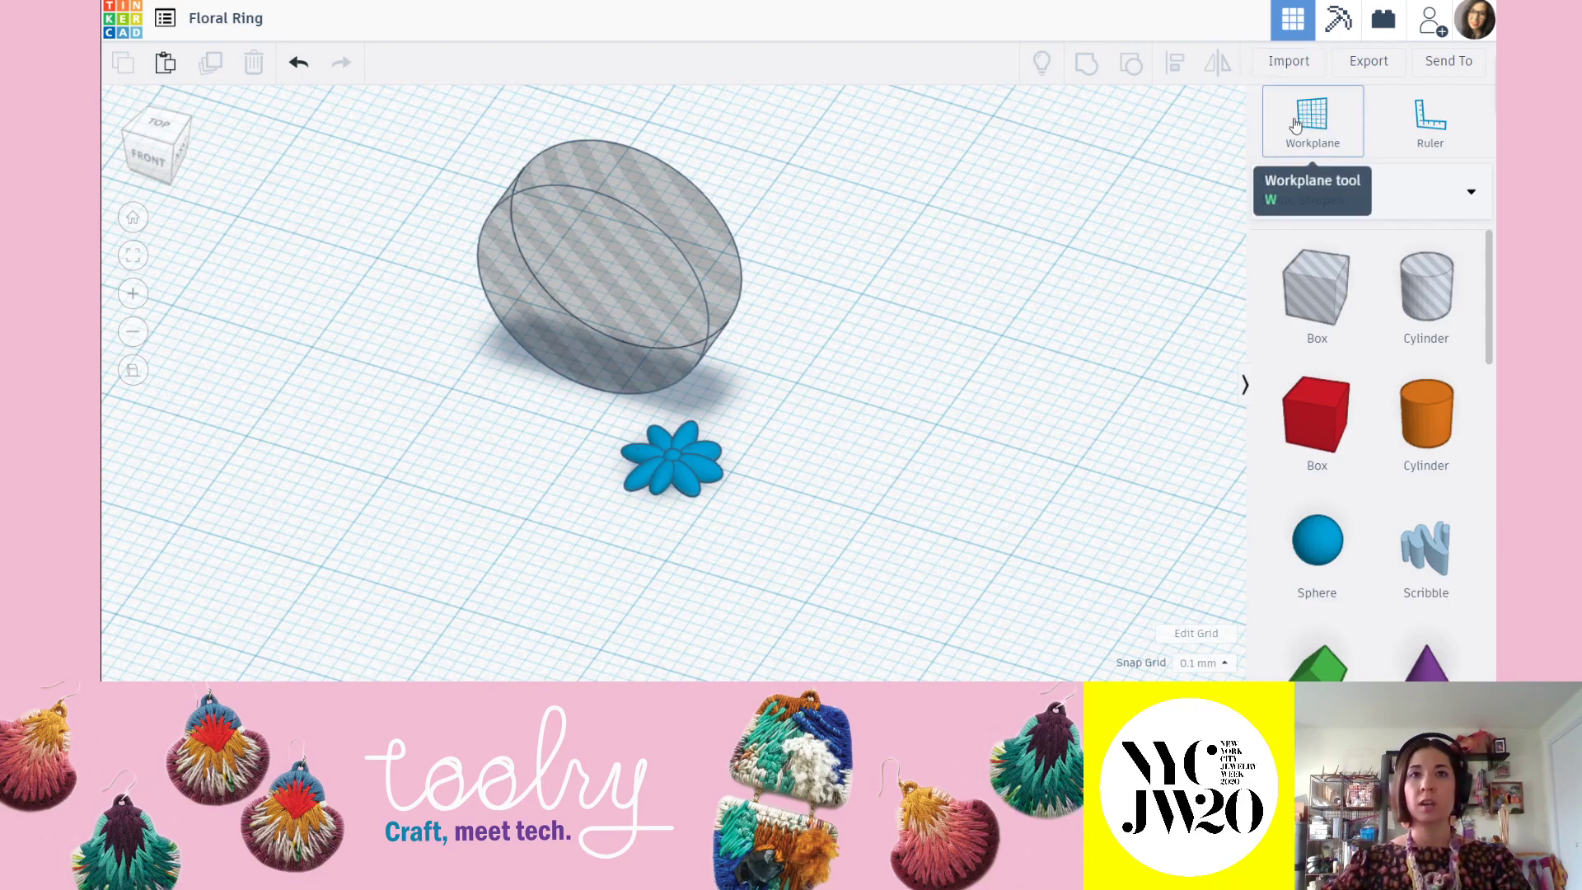
{"action": "scroll", "coordinate": [872, 357], "scroll_direction": "down", "scroll_amount": 5}
{"action": "scroll", "coordinate": [796, 373], "scroll_direction": "down", "scroll_amount": 10}
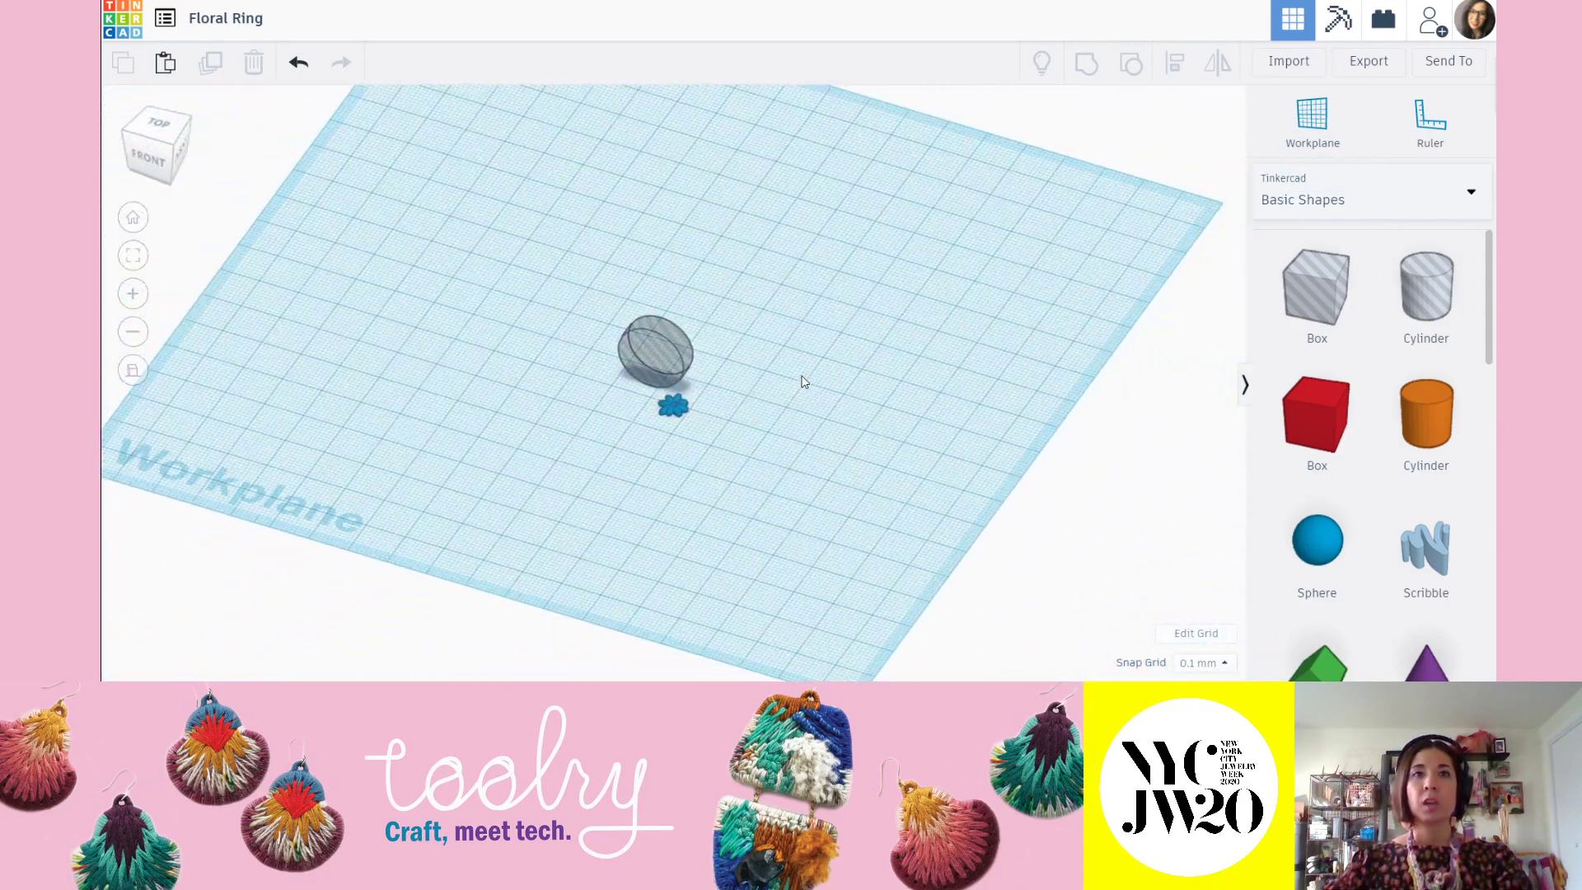
{"action": "left_click", "coordinate": [130, 370]}
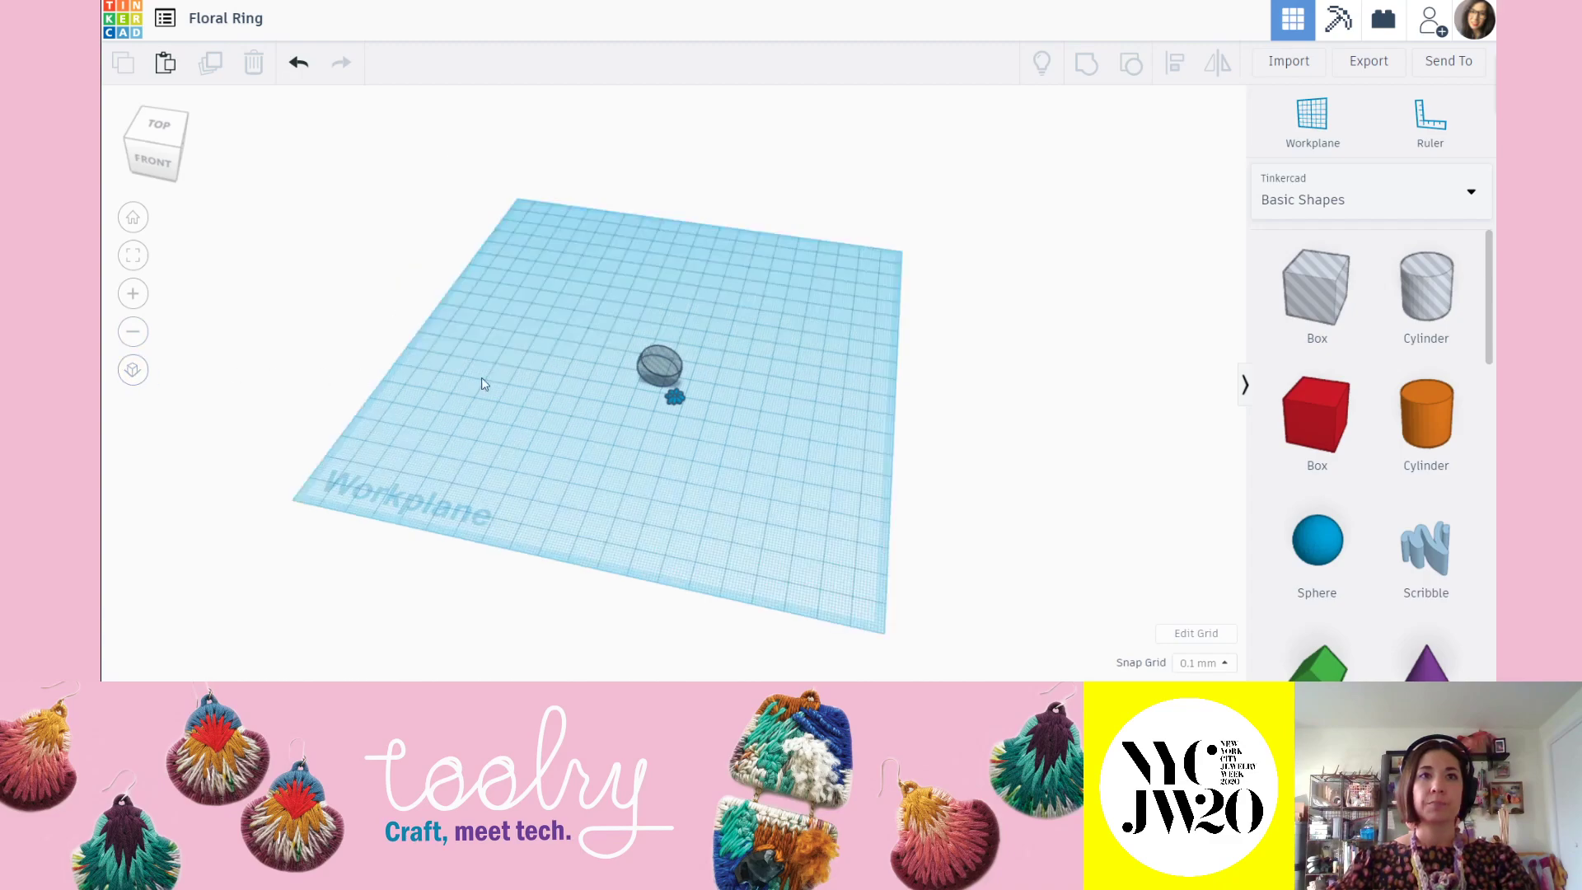
{"action": "right_click_drag", "start_coordinate": [834, 506], "coordinate": [812, 462]}
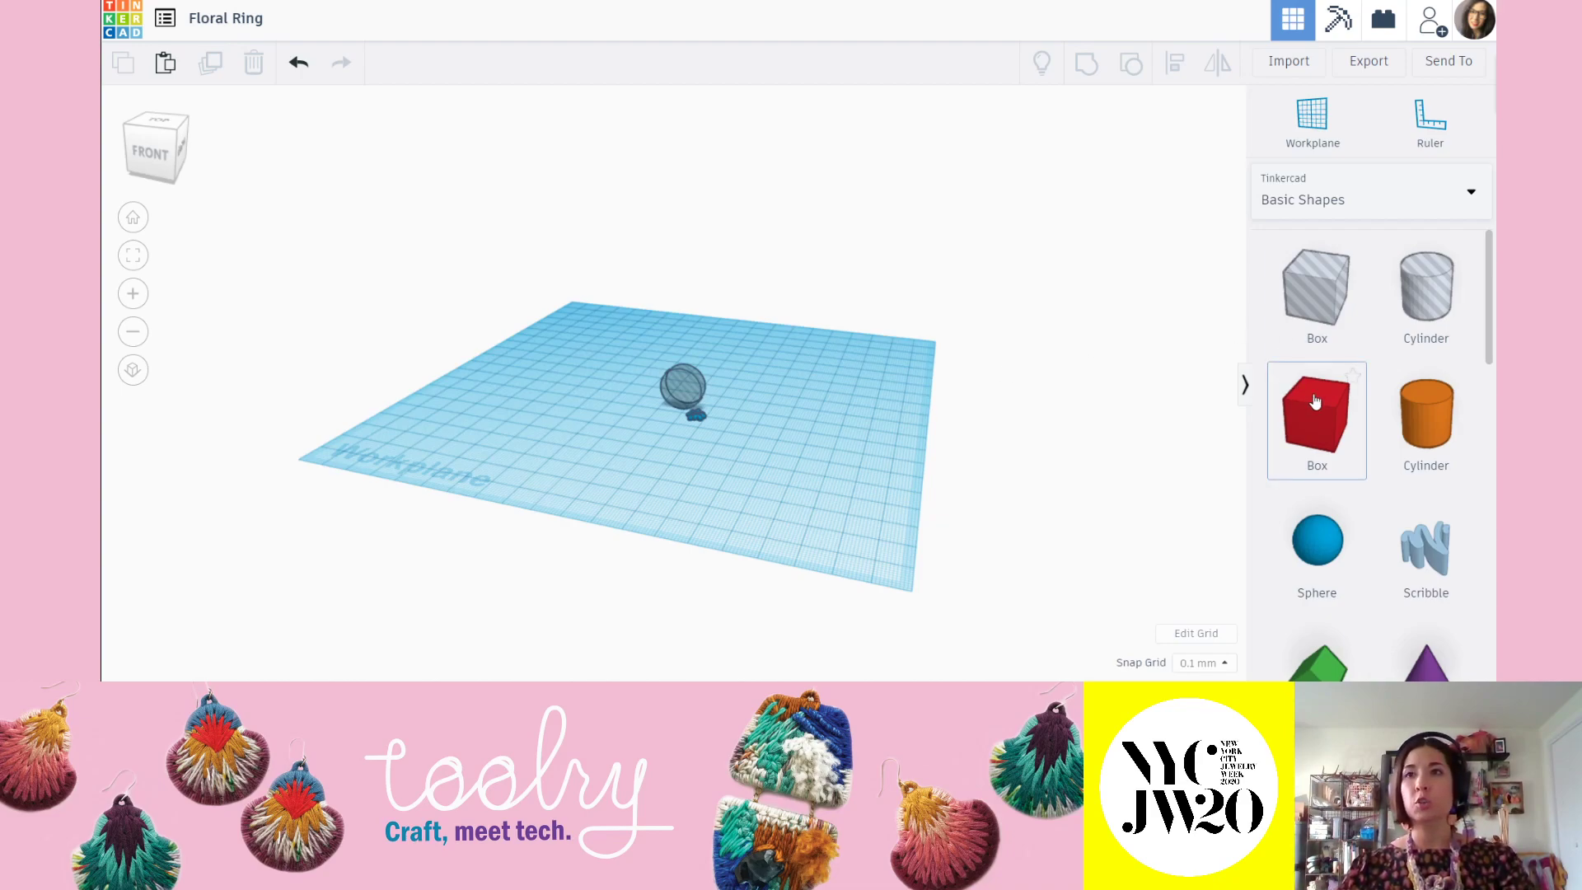
{"action": "left_click_drag", "start_coordinate": [1426, 416], "coordinate": [849, 469]}
{"action": "right_click_drag", "start_coordinate": [1012, 412], "coordinate": [799, 402]}
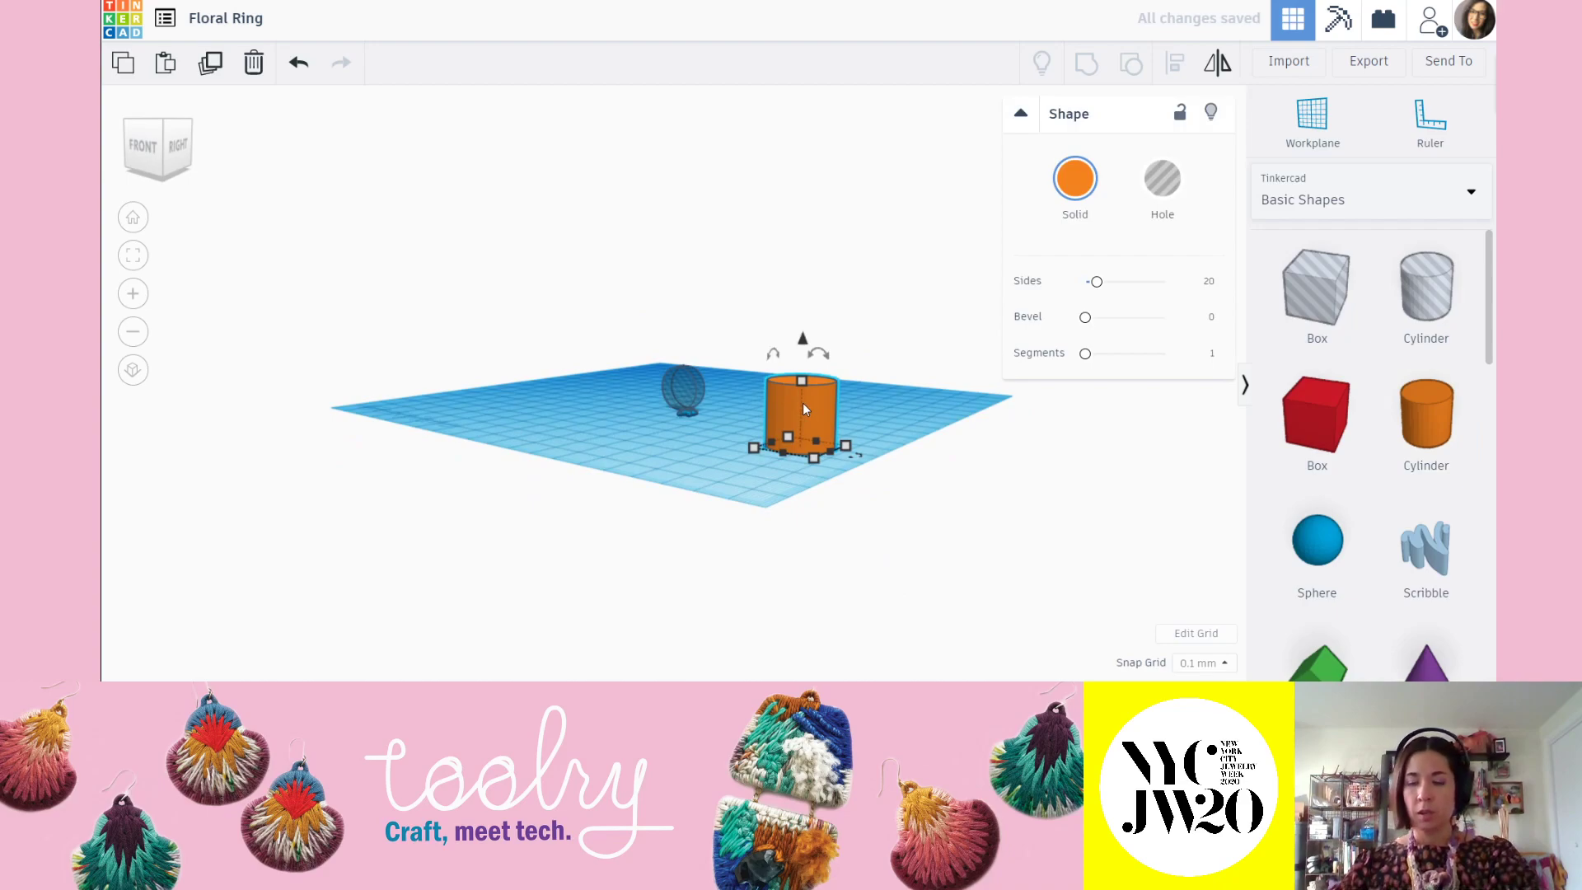
{"action": "key", "text": "Delete"}
Place a new horizontal workplane on top of the upright hole cylinder.
{"action": "right_click_drag", "start_coordinate": [713, 328], "coordinate": [745, 388]}
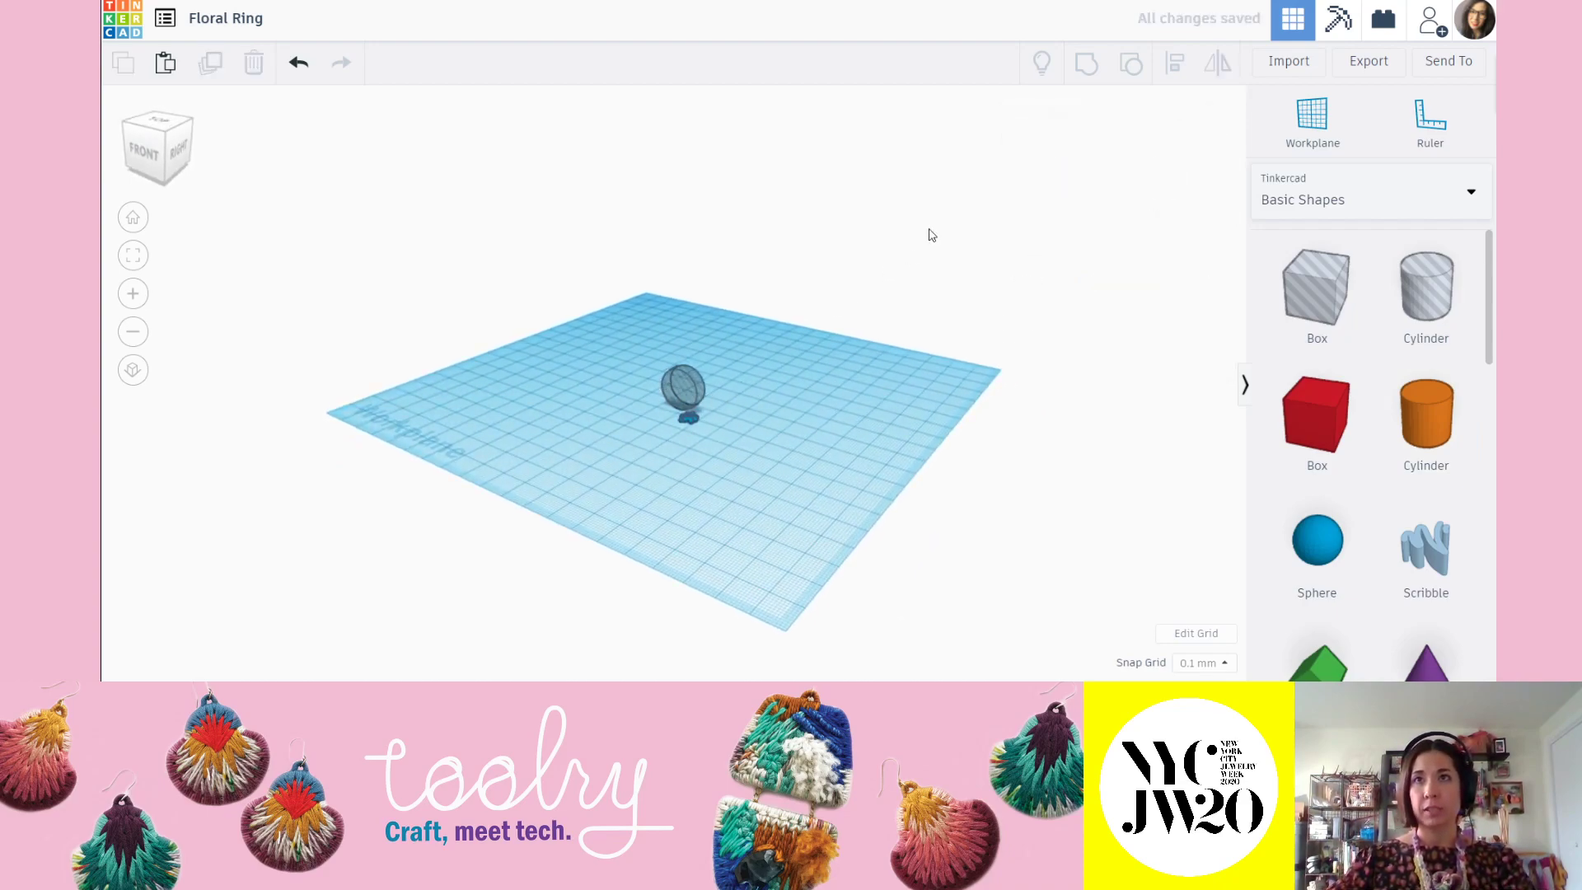
{"action": "left_click", "coordinate": [1312, 132]}
{"action": "scroll", "coordinate": [626, 343], "scroll_direction": "up", "scroll_amount": 6}
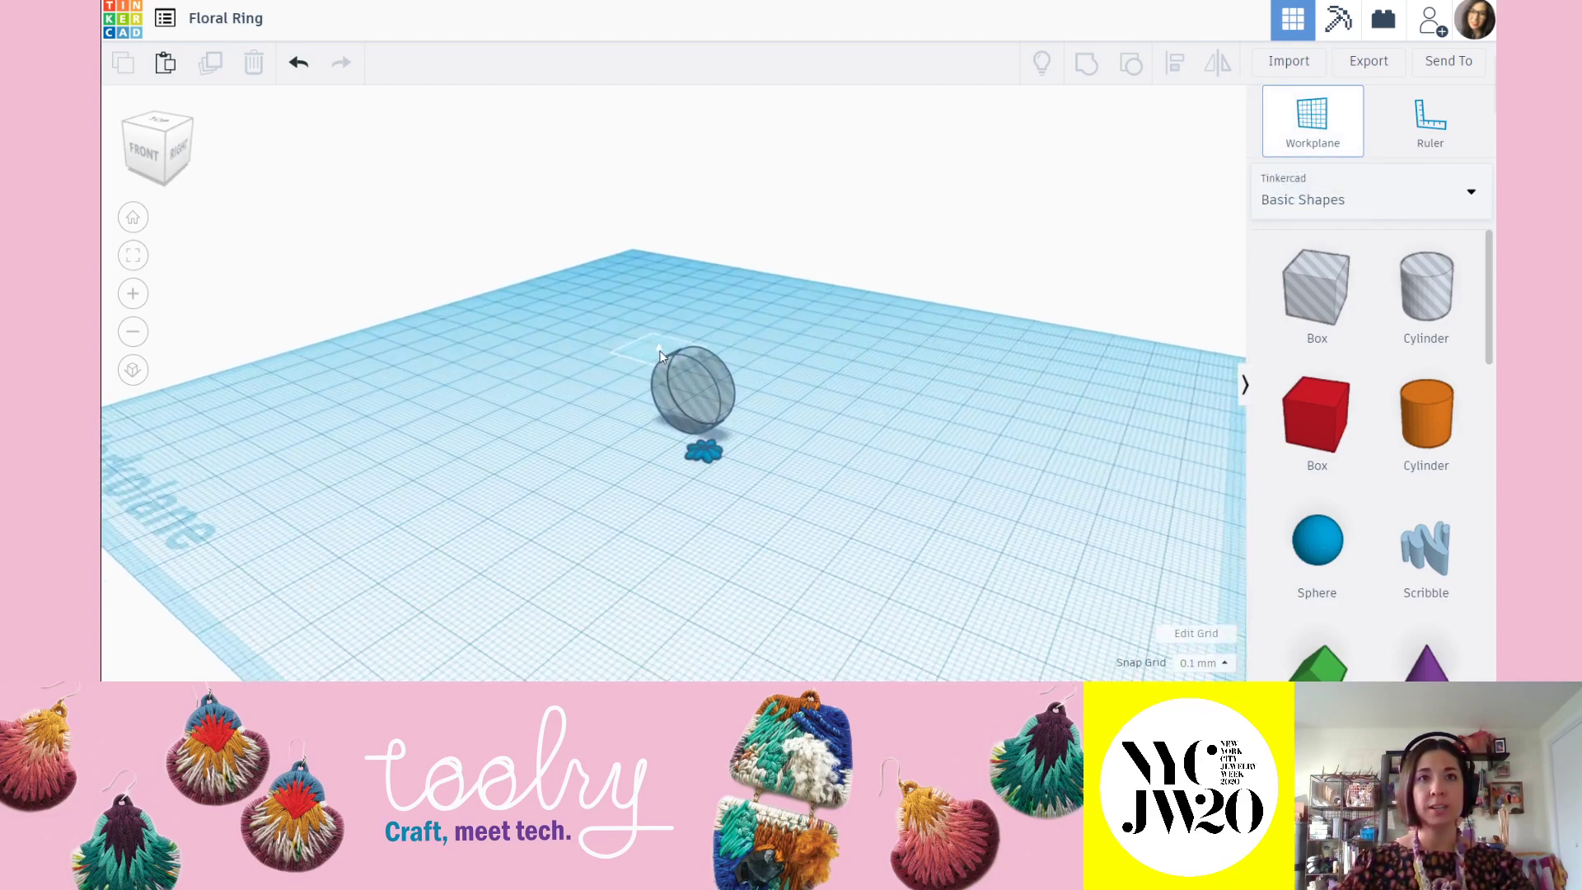
{"action": "right_click_drag", "start_coordinate": [730, 336], "coordinate": [738, 366]}
{"action": "scroll", "coordinate": [694, 361], "scroll_direction": "up", "scroll_amount": 6}
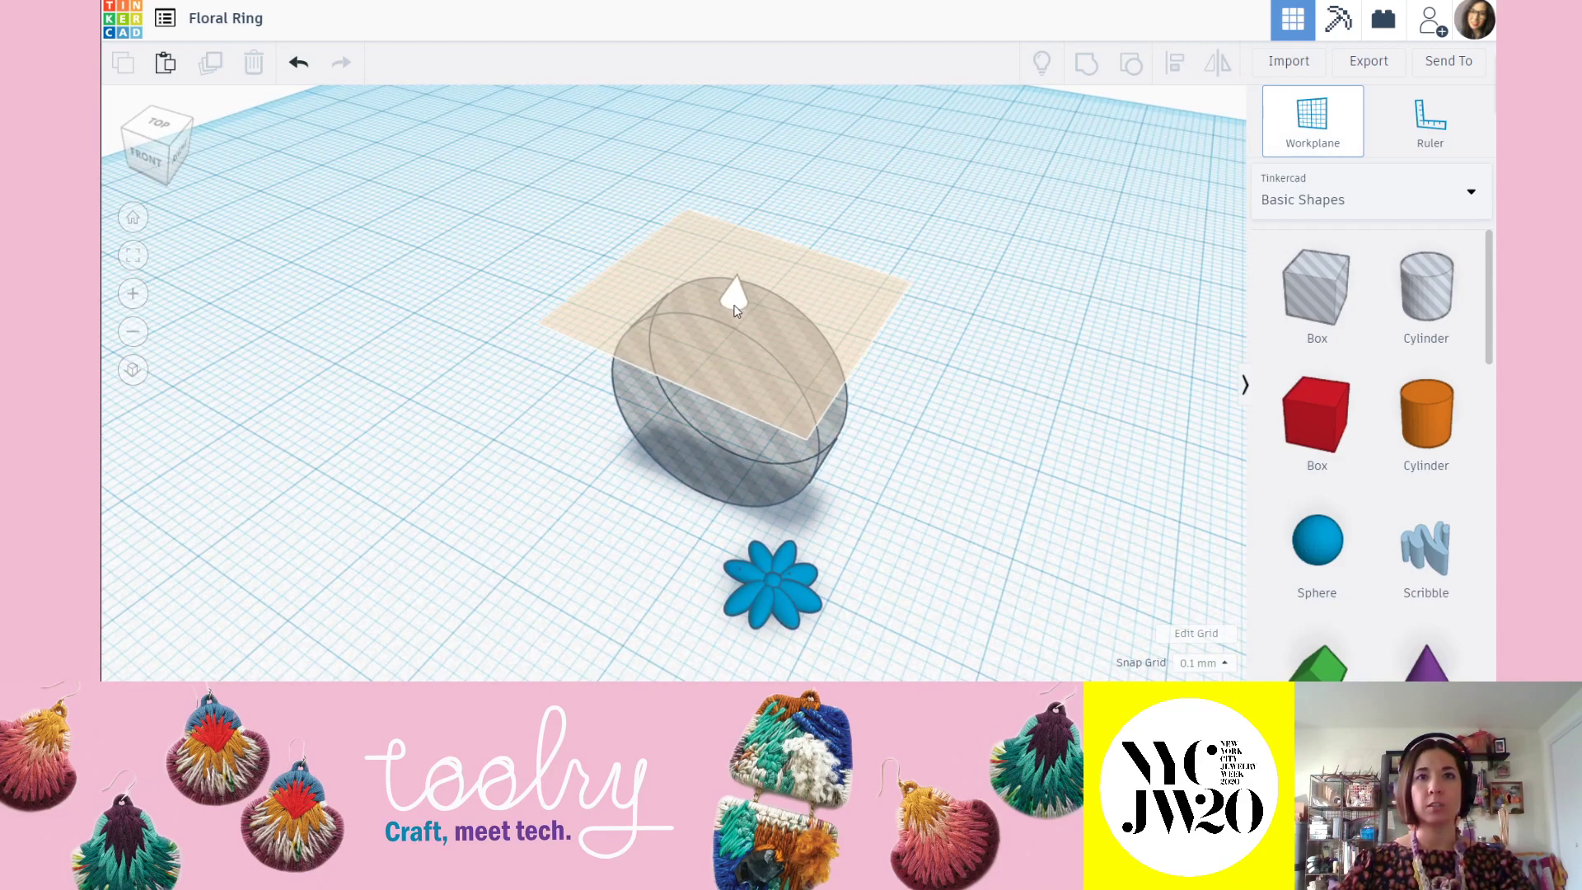
{"action": "left_click", "coordinate": [736, 308]}
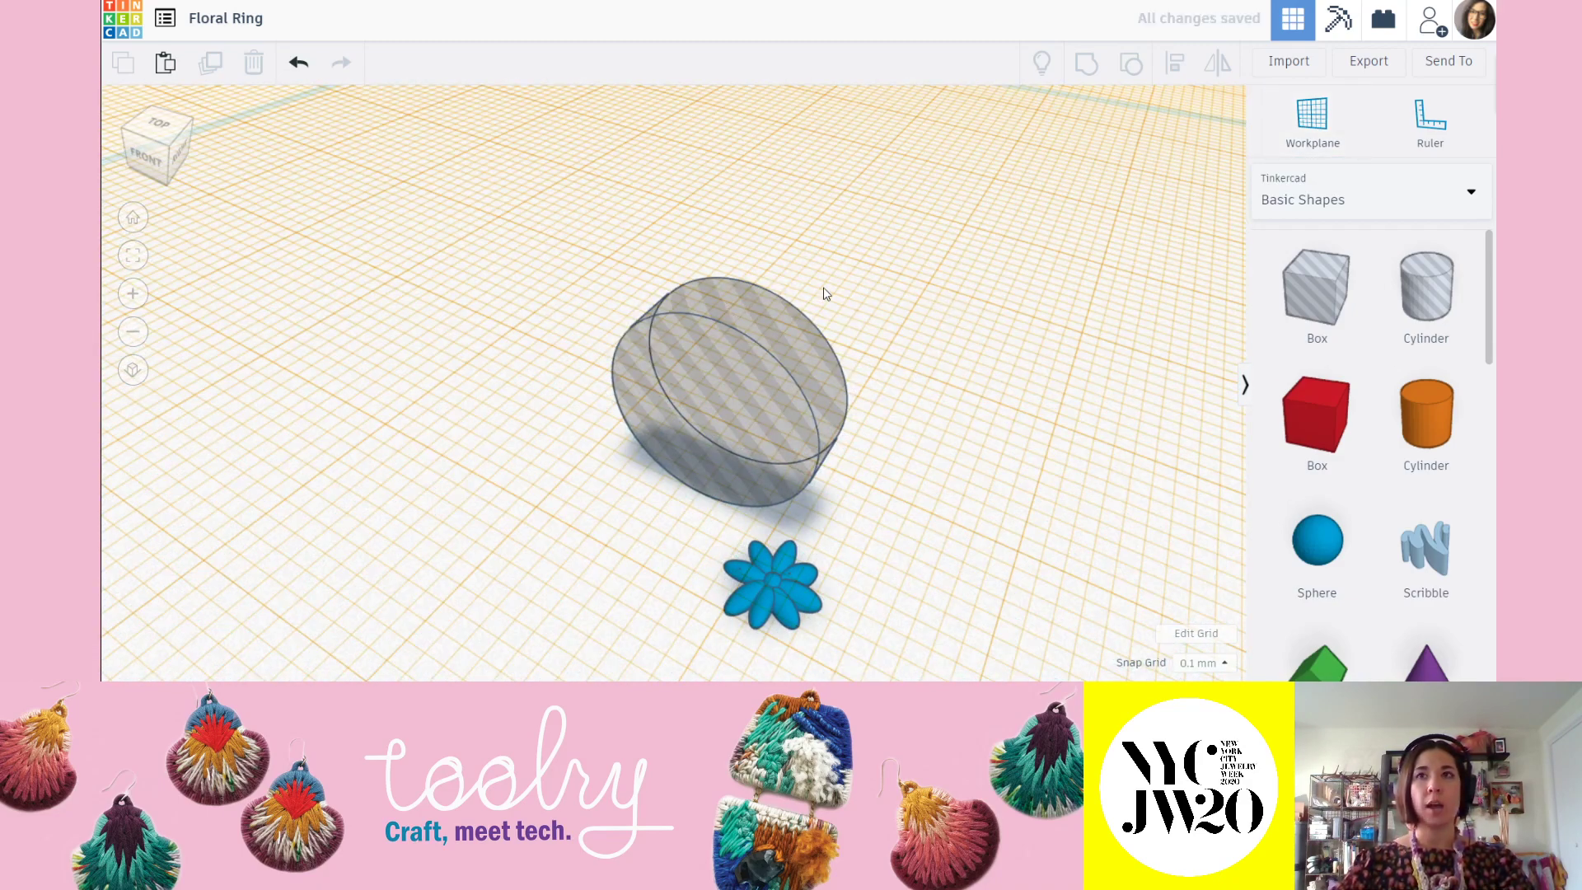
Reset the workplane to the base grid, and place a horizontal workplane on top of the upright hole cylinder again.
{"action": "left_click", "coordinate": [1274, 136]}
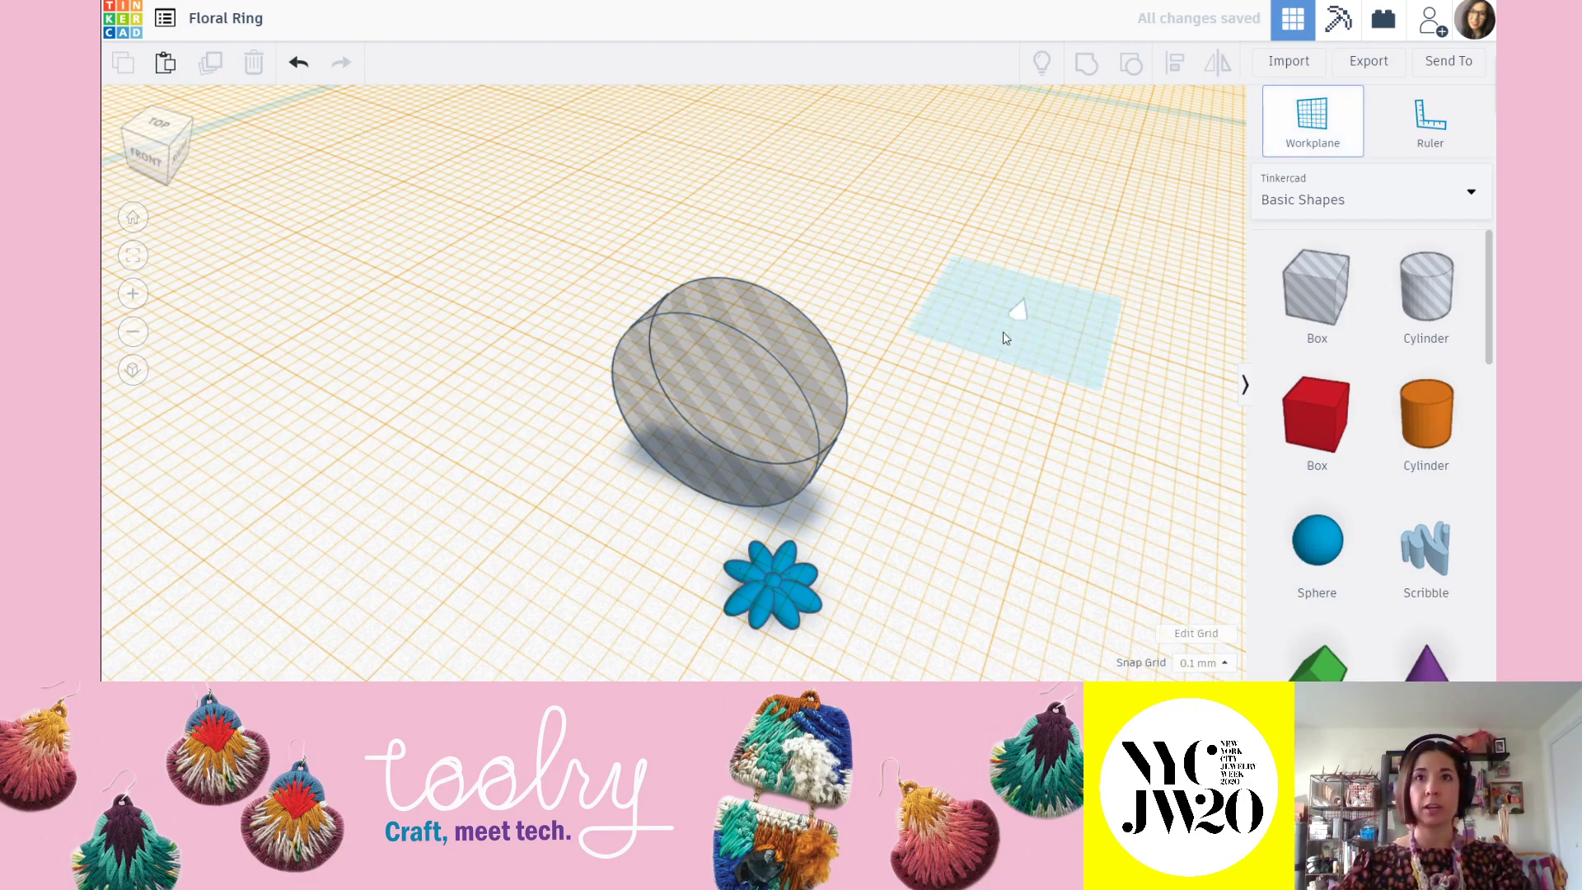
{"action": "left_click", "coordinate": [1006, 328]}
{"action": "left_click", "coordinate": [1310, 121]}
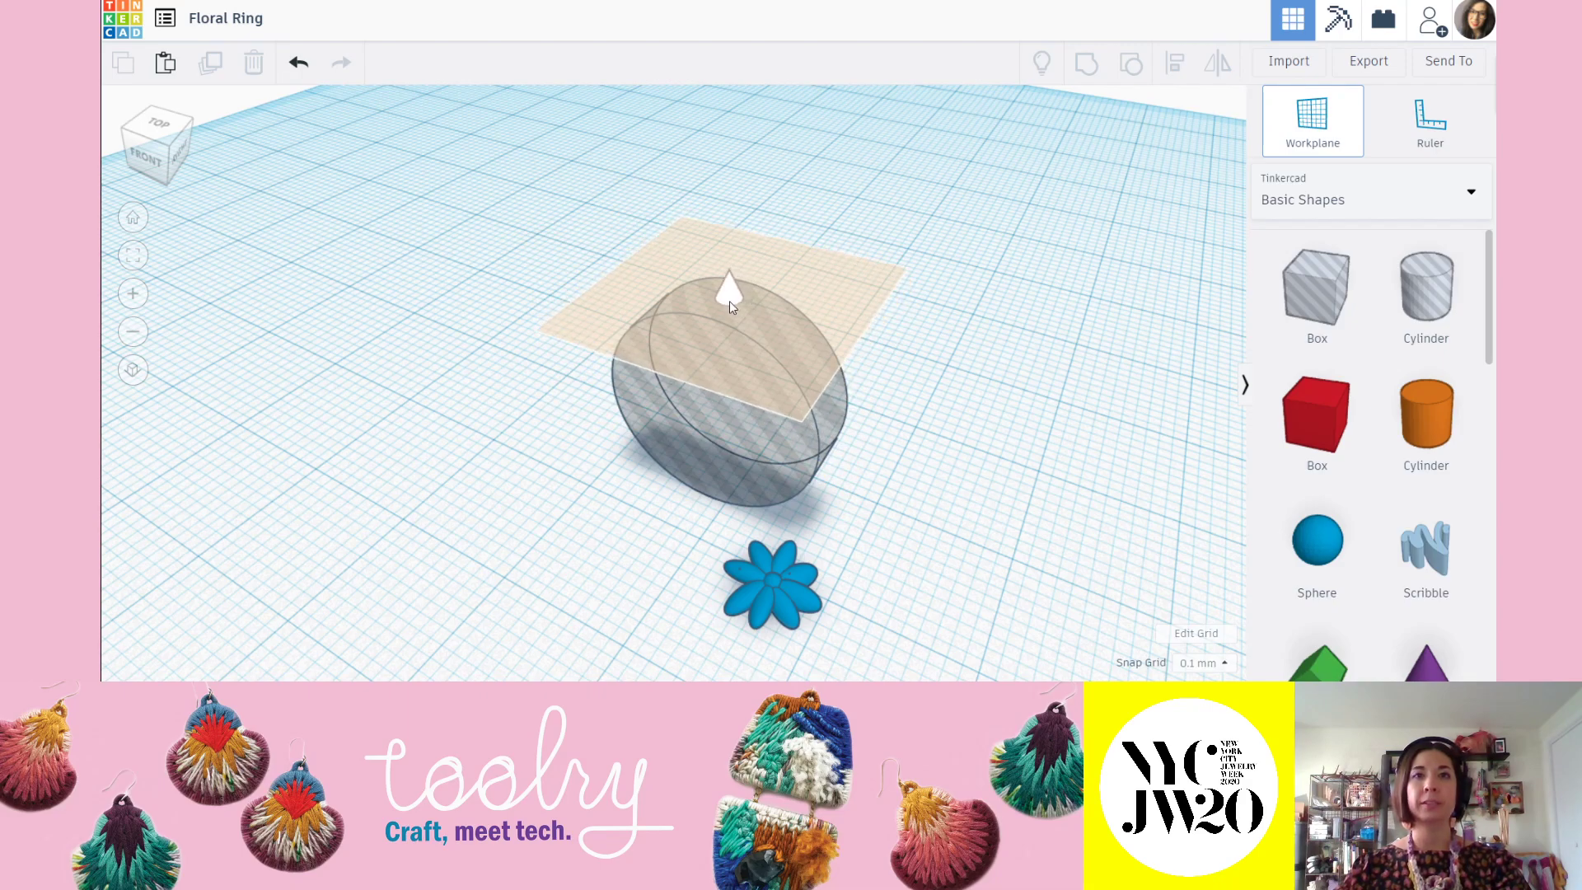
{"action": "left_click", "coordinate": [735, 301]}
{"action": "right_click_drag", "start_coordinate": [898, 441], "coordinate": [982, 382]}
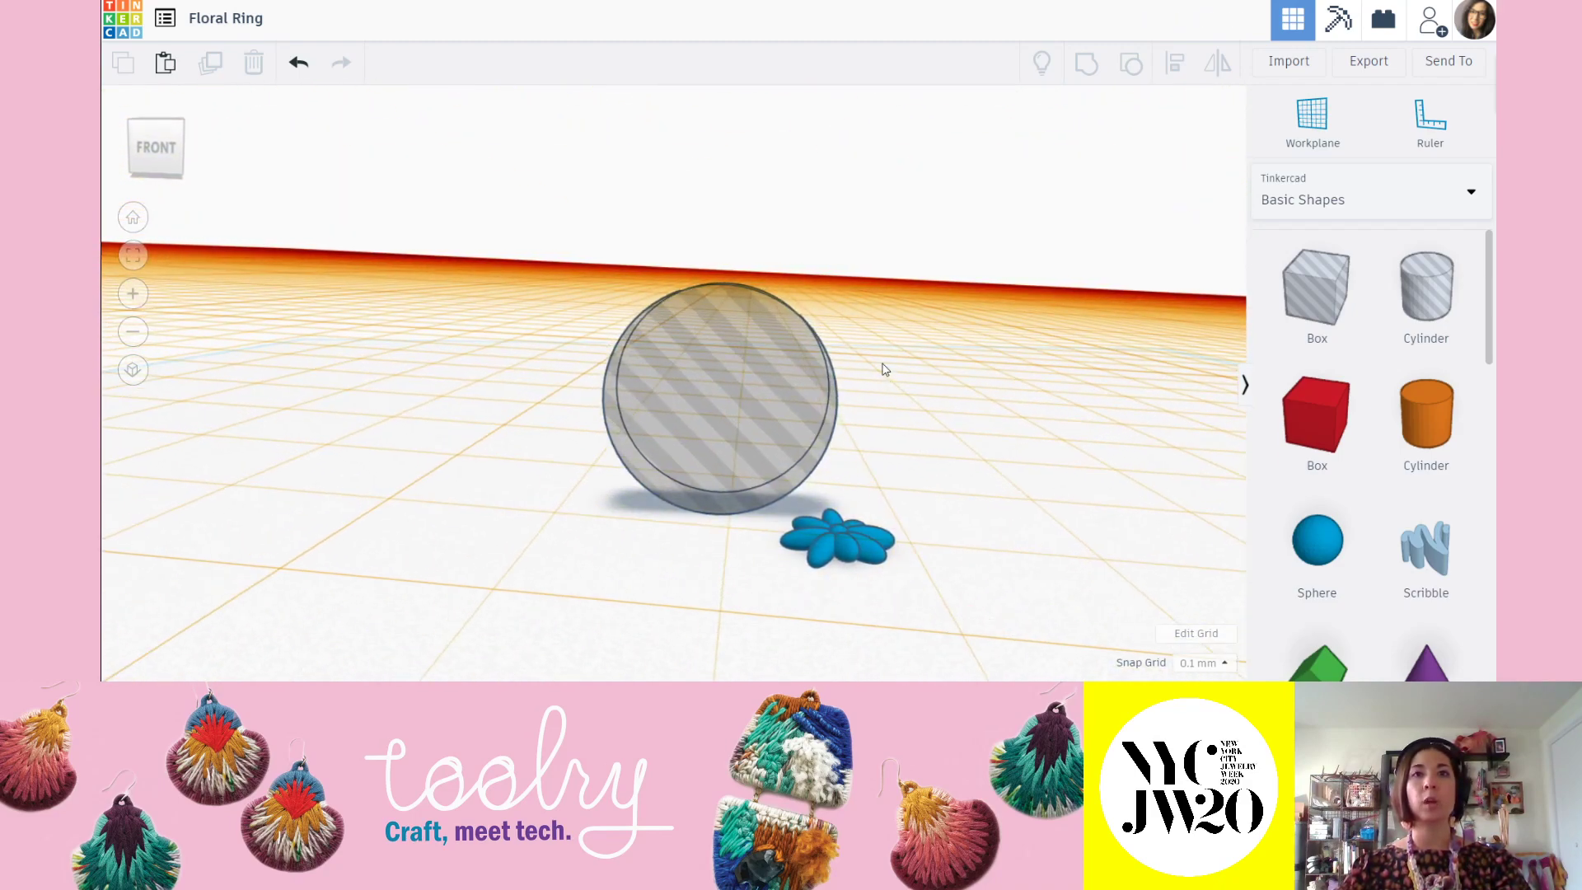
{"action": "right_click_drag", "start_coordinate": [786, 283], "coordinate": [788, 313]}
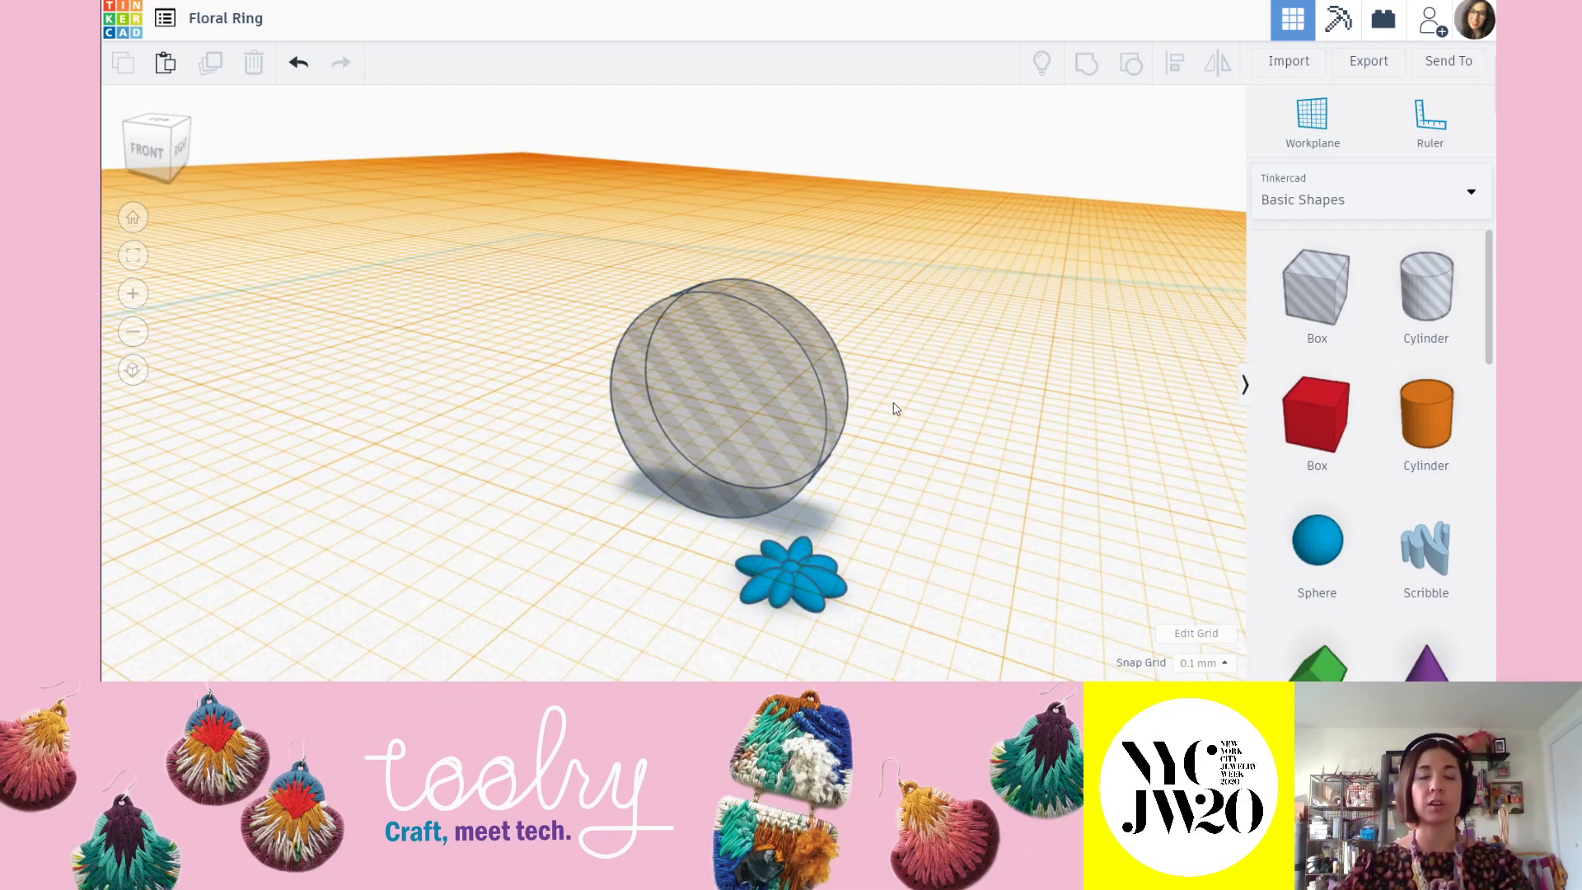
{"action": "right_click_drag", "start_coordinate": [854, 381], "coordinate": [791, 565]}
{"action": "left_click", "coordinate": [790, 565]}
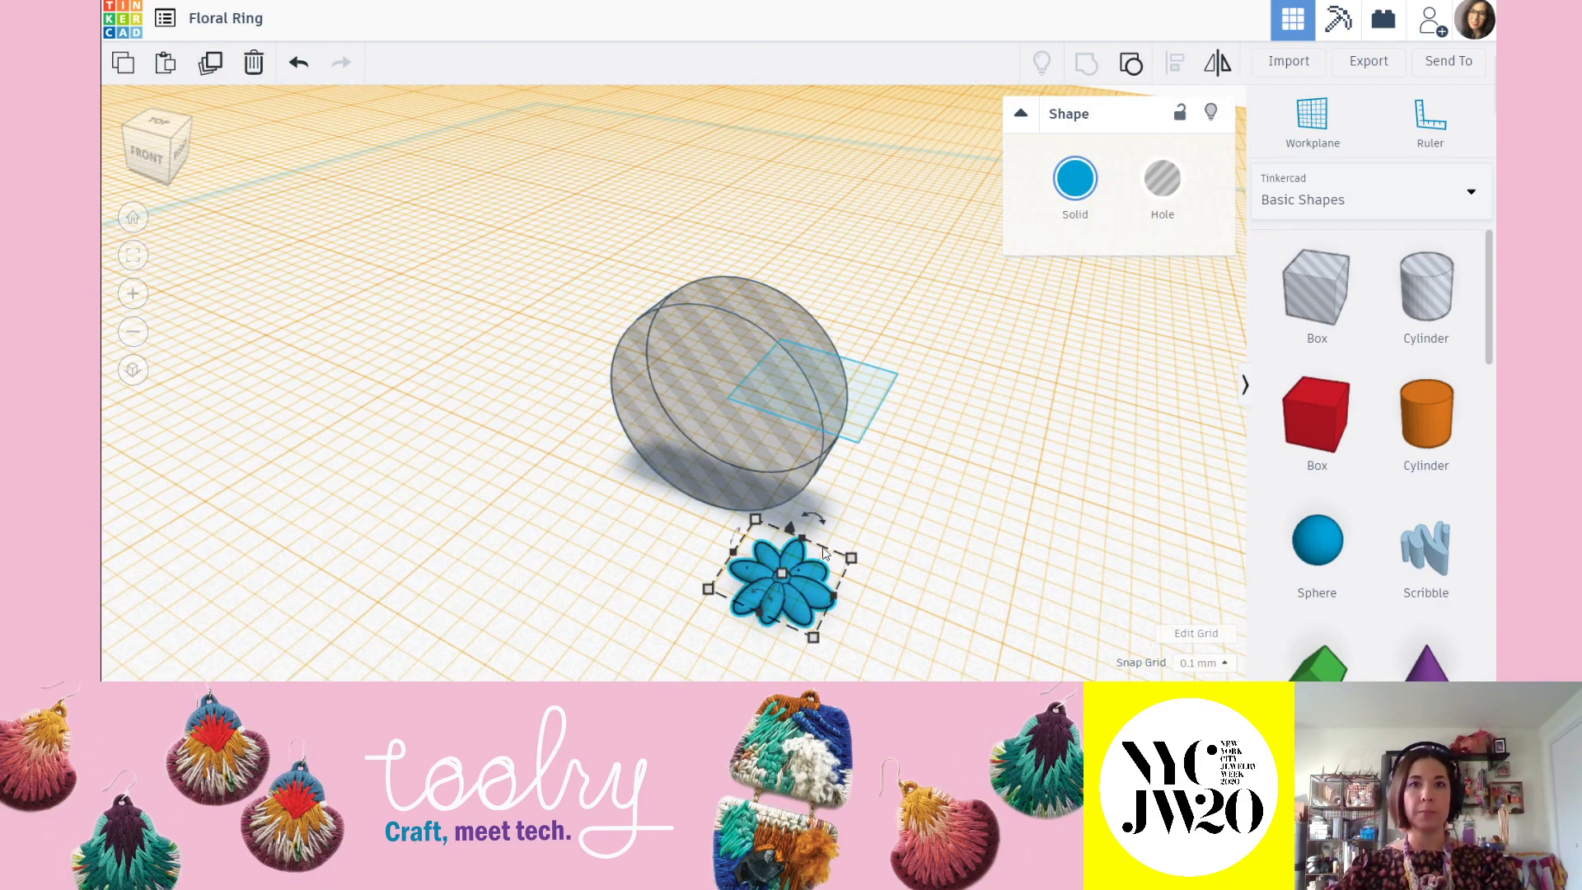
{"action": "key", "text": "Delete"}
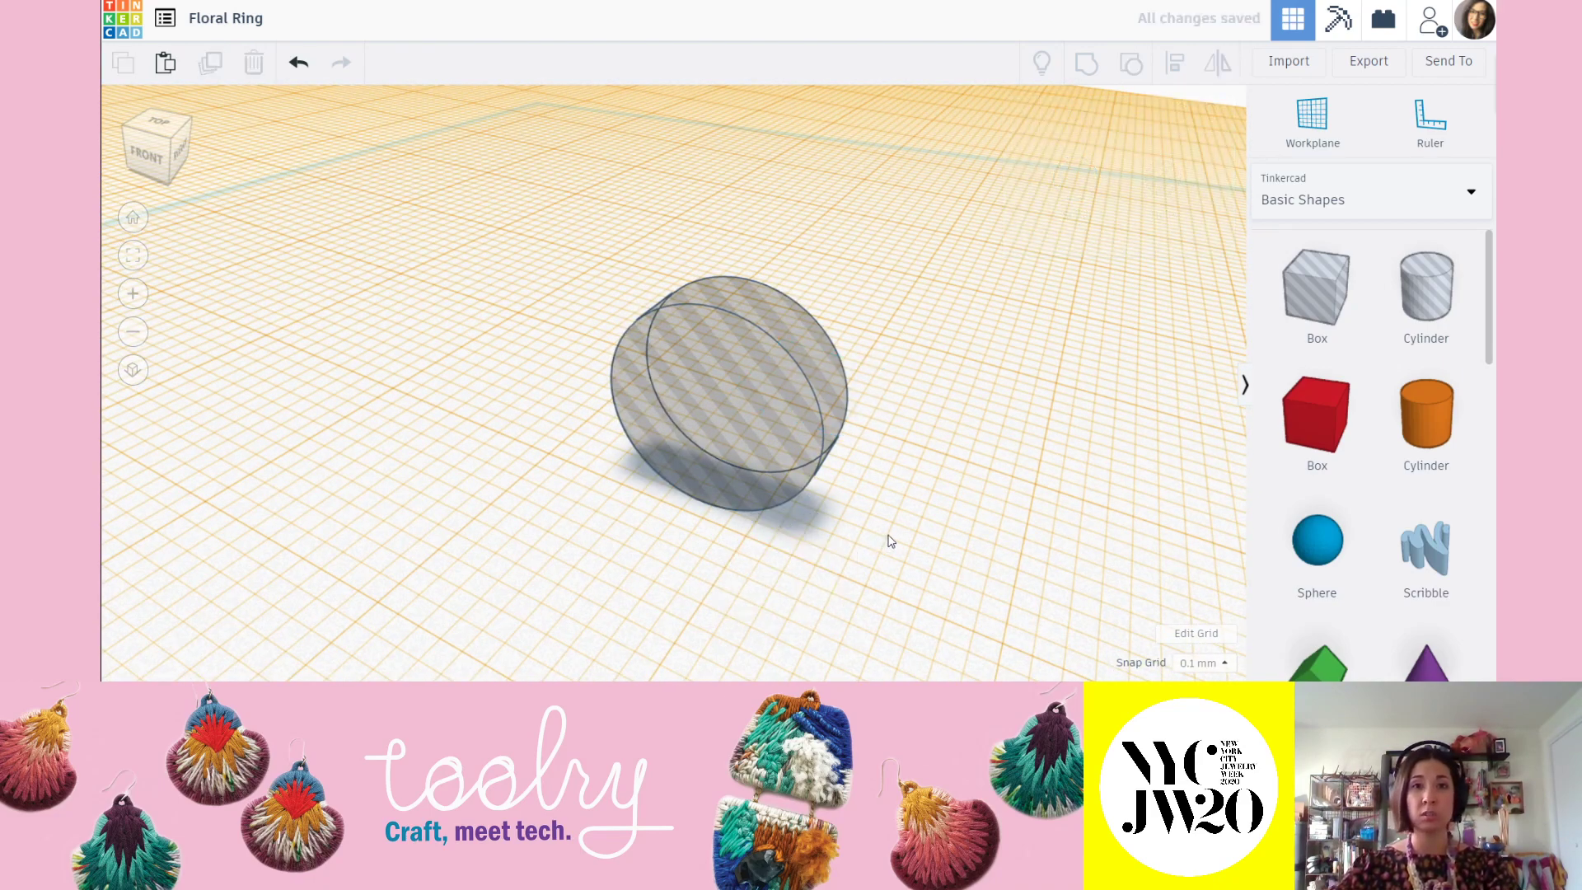
{"action": "right_click_drag", "start_coordinate": [893, 398], "coordinate": [1049, 353]}
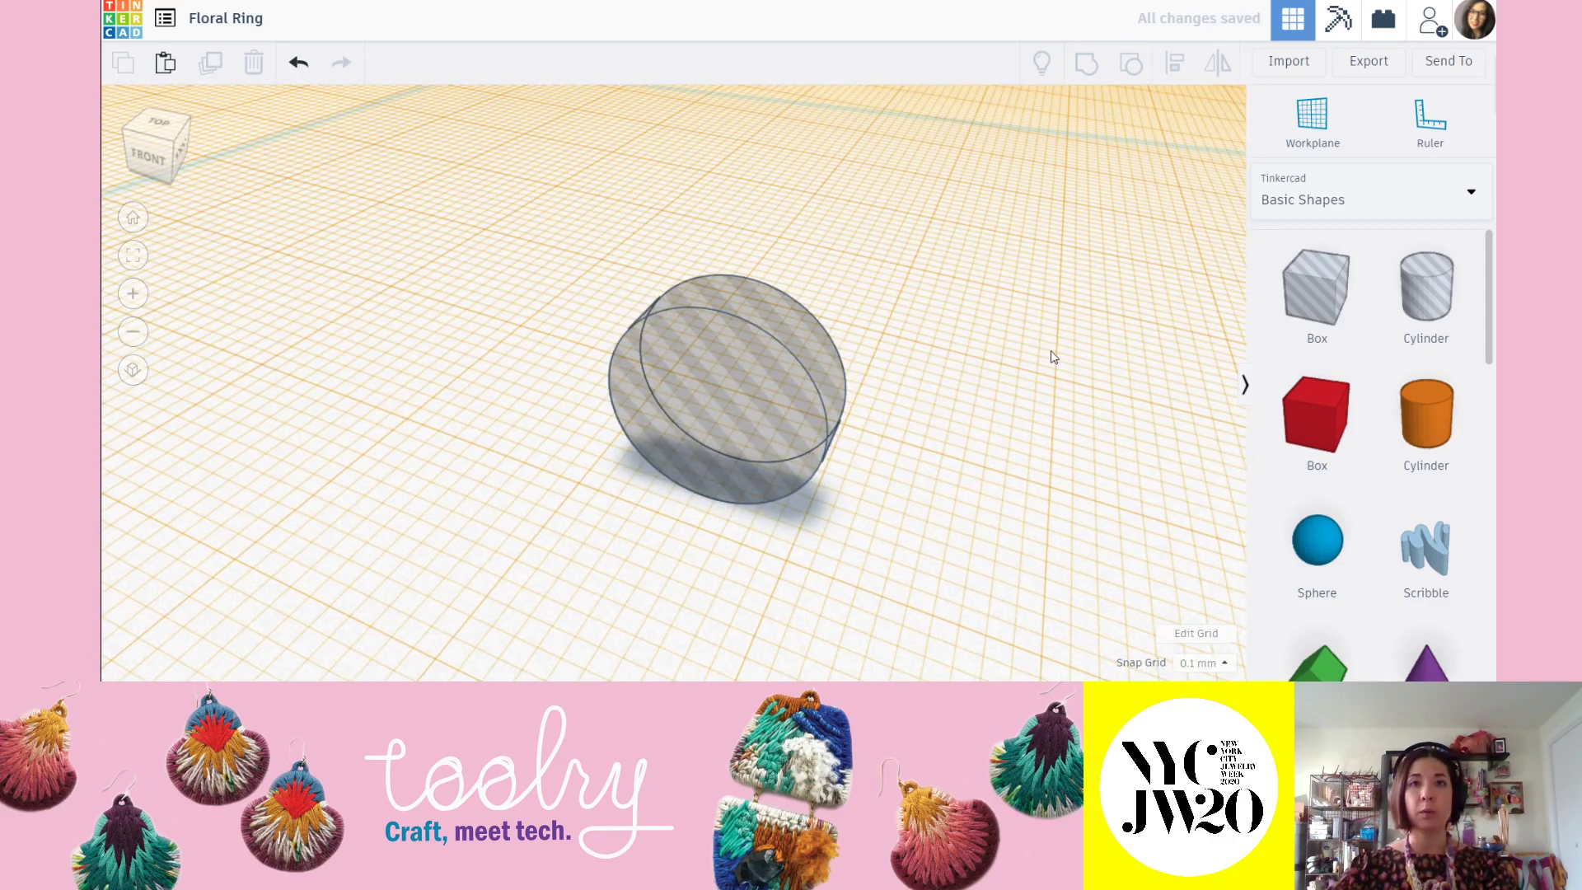
{"action": "key", "text": "ctrl+z"}
In an orthographic top view, move the flower about 12.1 mm sideways and 7.8 mm back onto the middle of the hole cylinder.
{"action": "right_click_drag", "start_coordinate": [851, 441], "coordinate": [808, 439]}
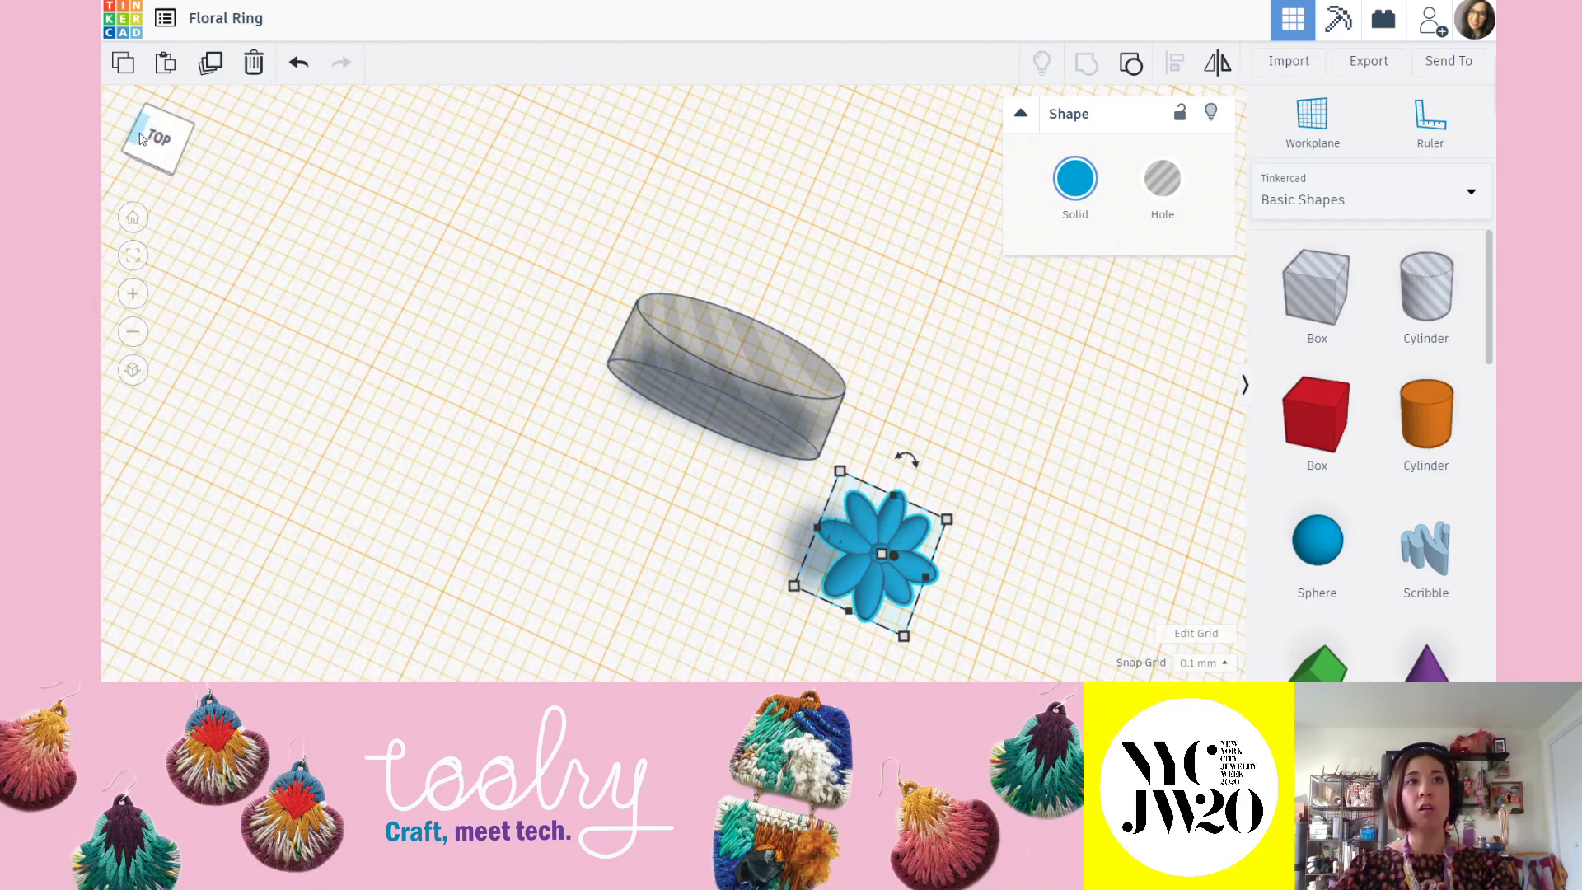
{"action": "left_click", "coordinate": [167, 140]}
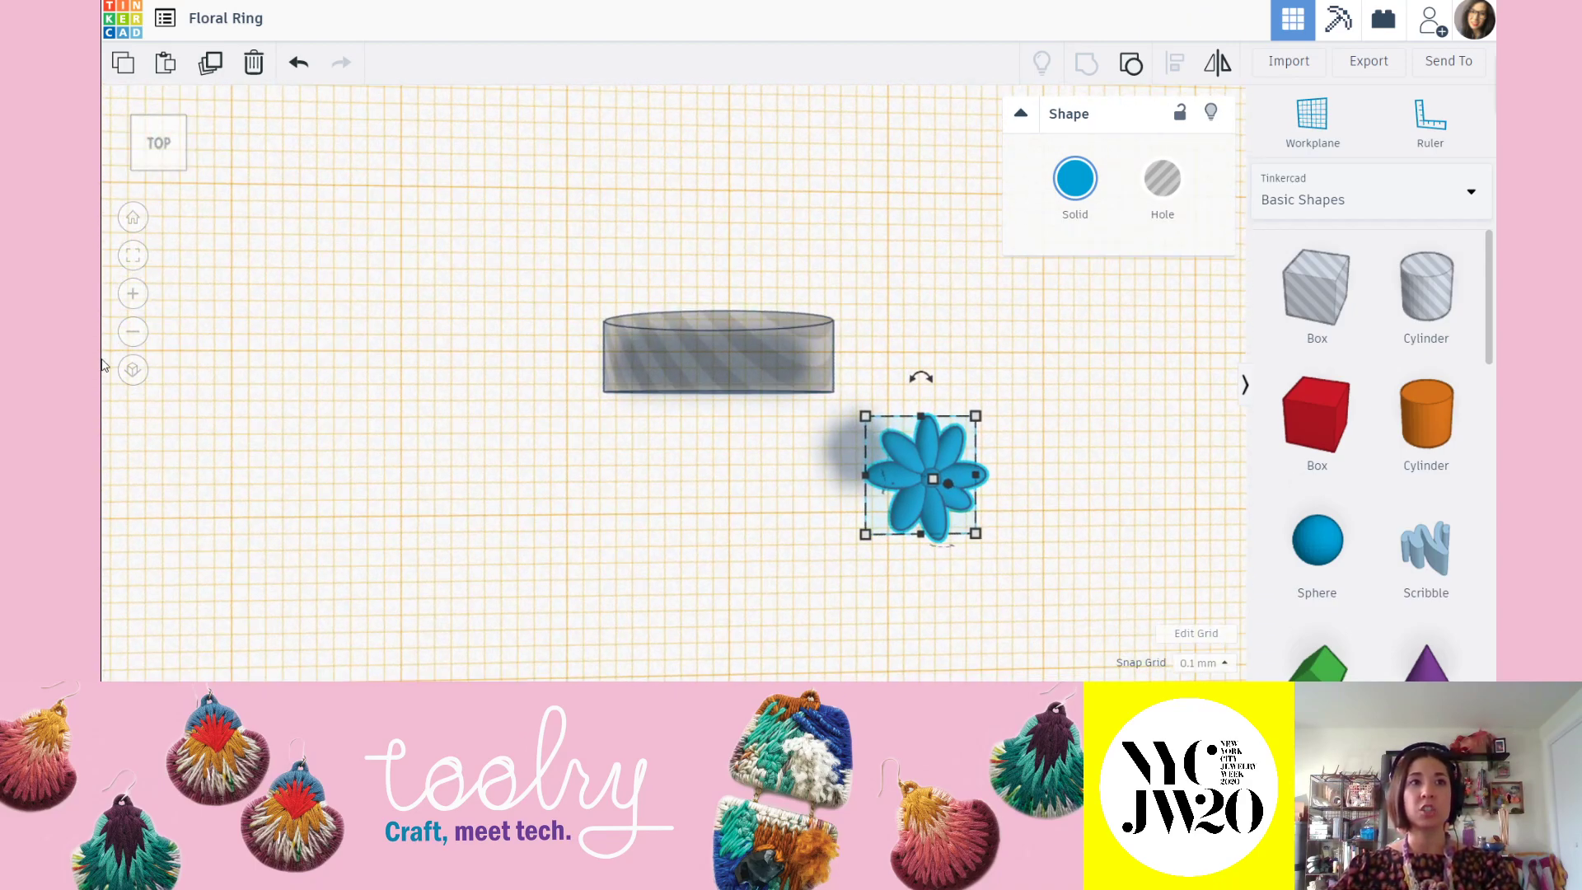
{"action": "left_click", "coordinate": [133, 370]}
{"action": "left_click_drag", "start_coordinate": [894, 445], "coordinate": [735, 331]}
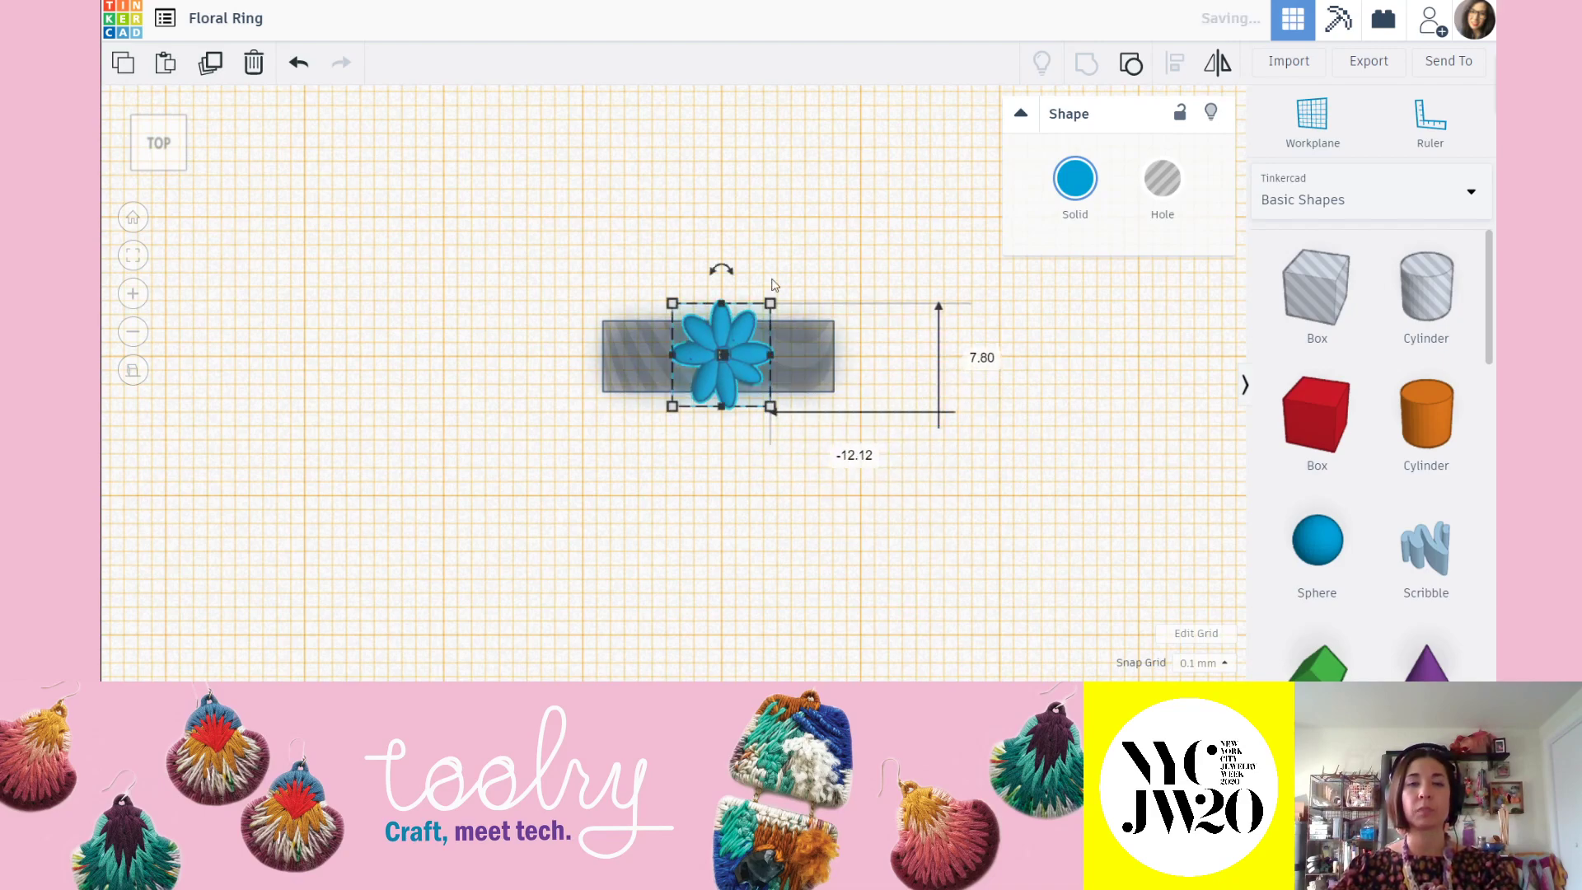
{"action": "left_click", "coordinate": [797, 233]}
Rotate the flower about 48° clockwise and nudge it about 0.2 mm in both directions to centre it over the hole cylinder.
{"action": "scroll", "coordinate": [724, 339], "scroll_direction": "up", "scroll_amount": 2}
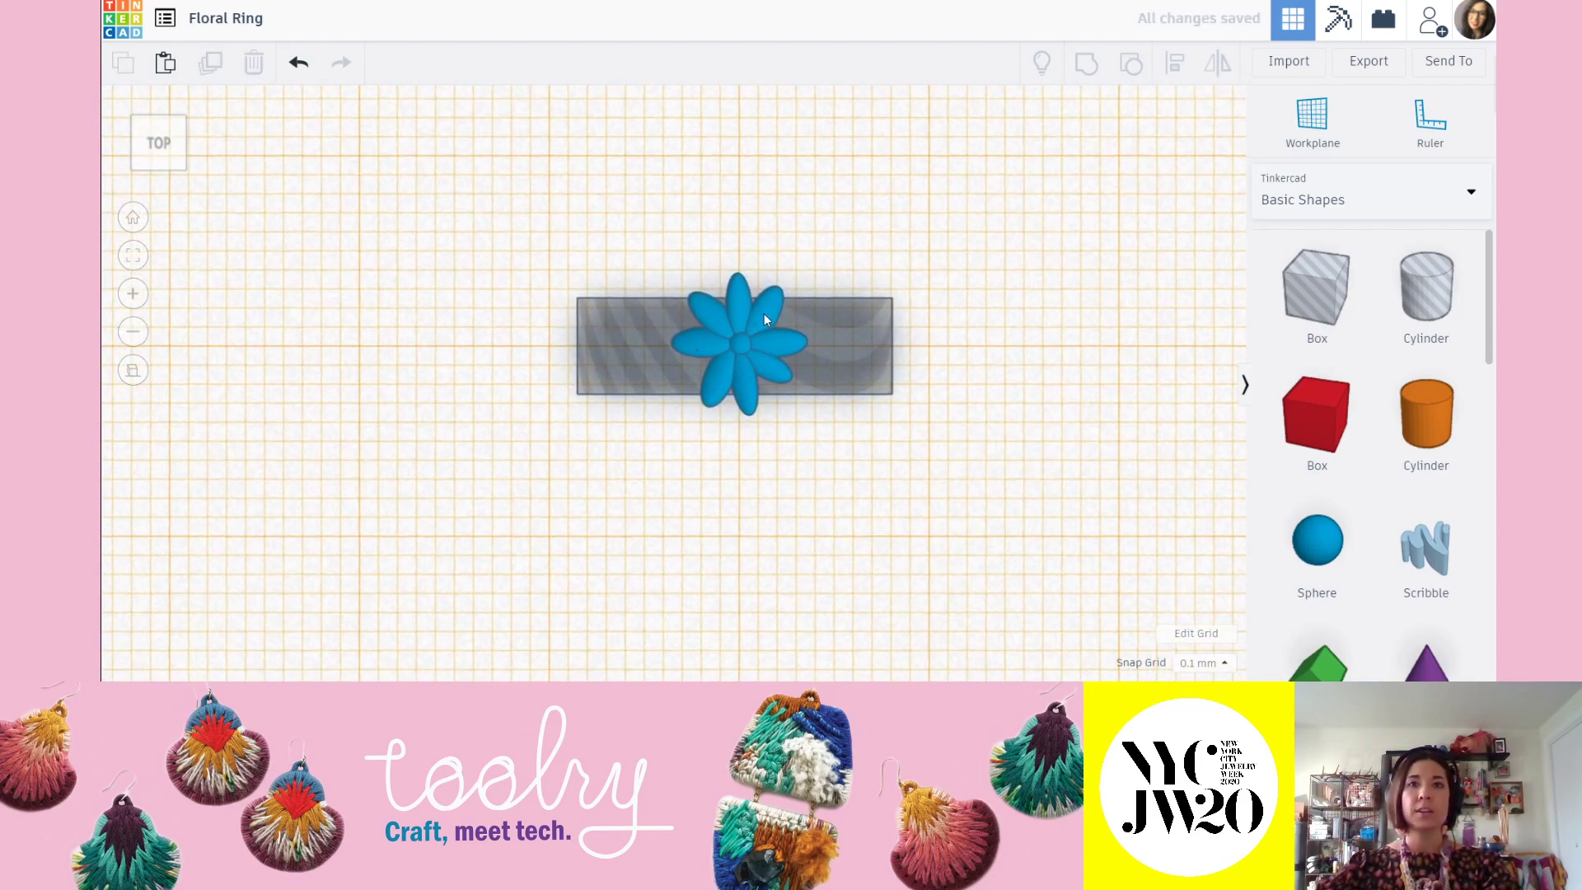
{"action": "scroll", "coordinate": [832, 323], "scroll_direction": "up", "scroll_amount": 2}
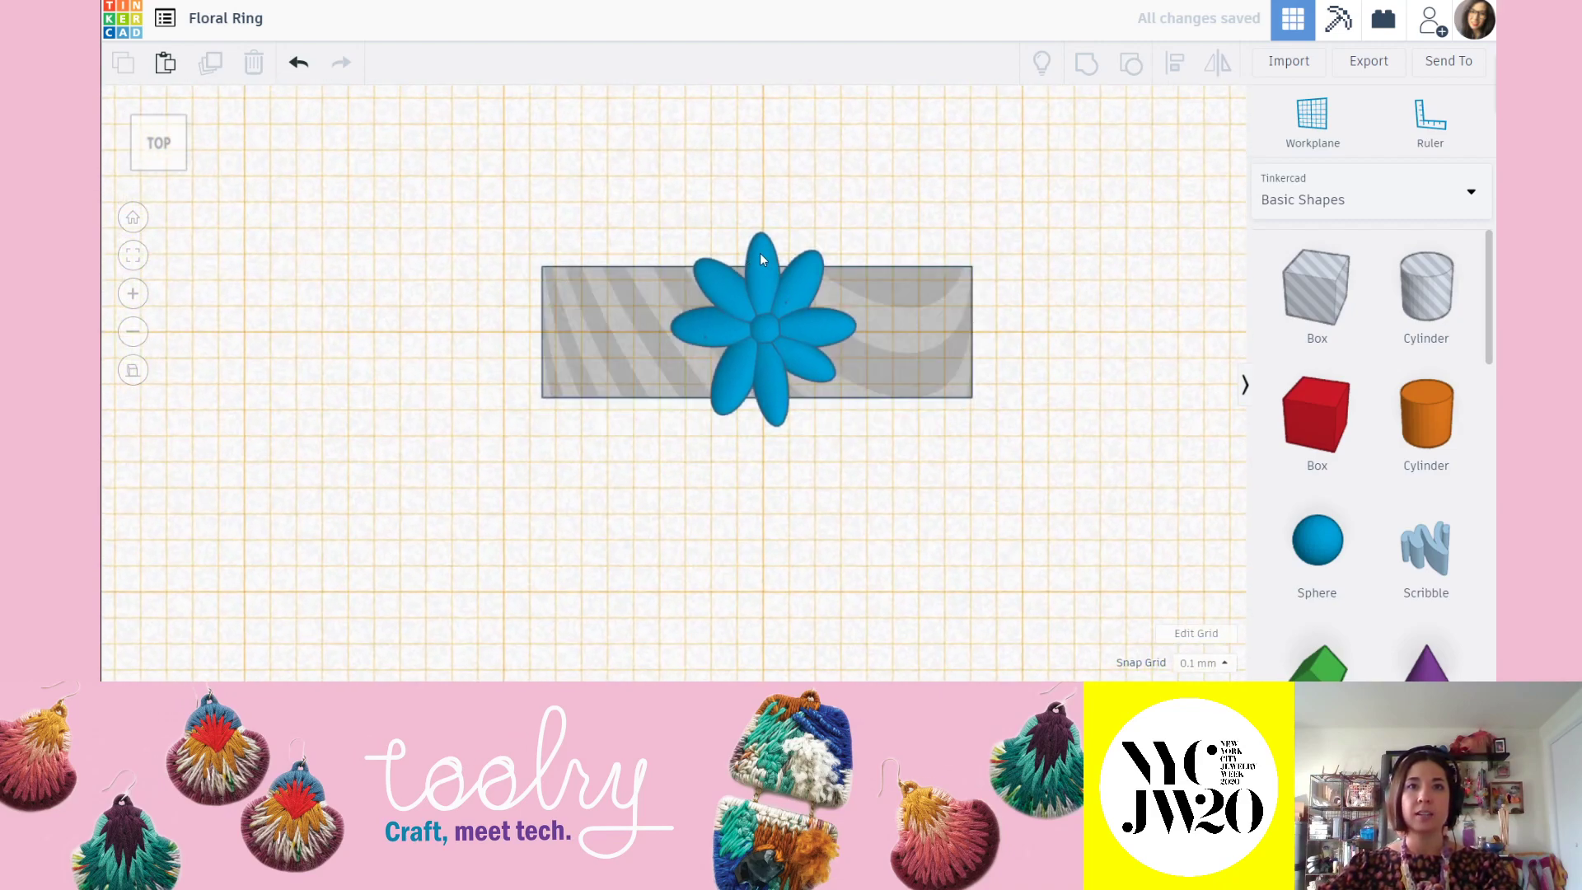
{"action": "left_click", "coordinate": [760, 254]}
{"action": "left_click", "coordinate": [963, 290]}
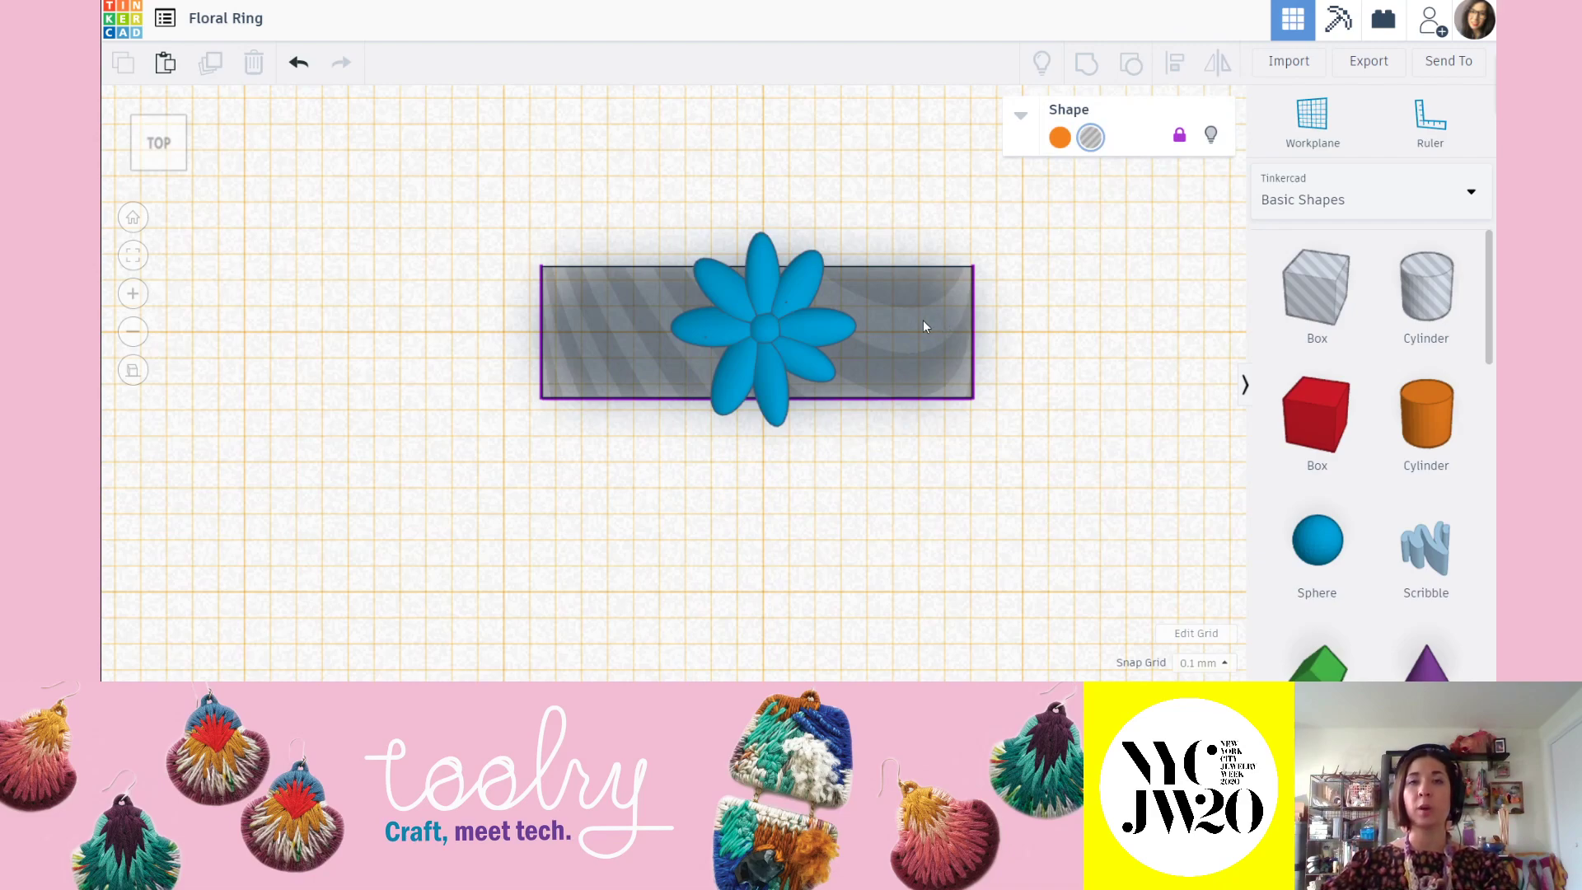
{"action": "left_click", "coordinate": [755, 294]}
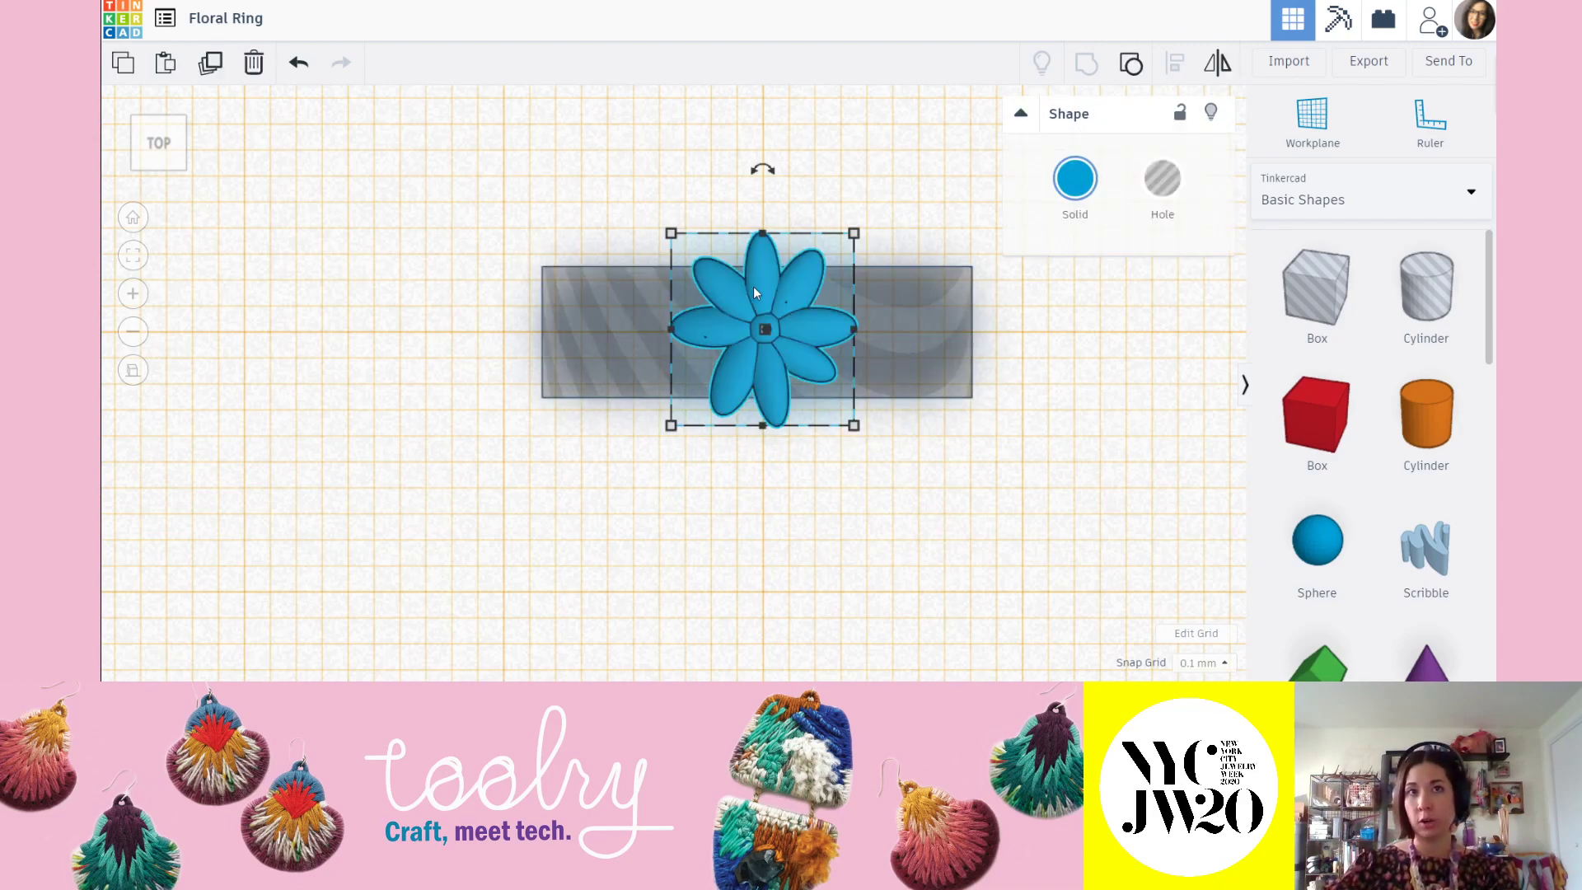
{"action": "left_click", "coordinate": [968, 310]}
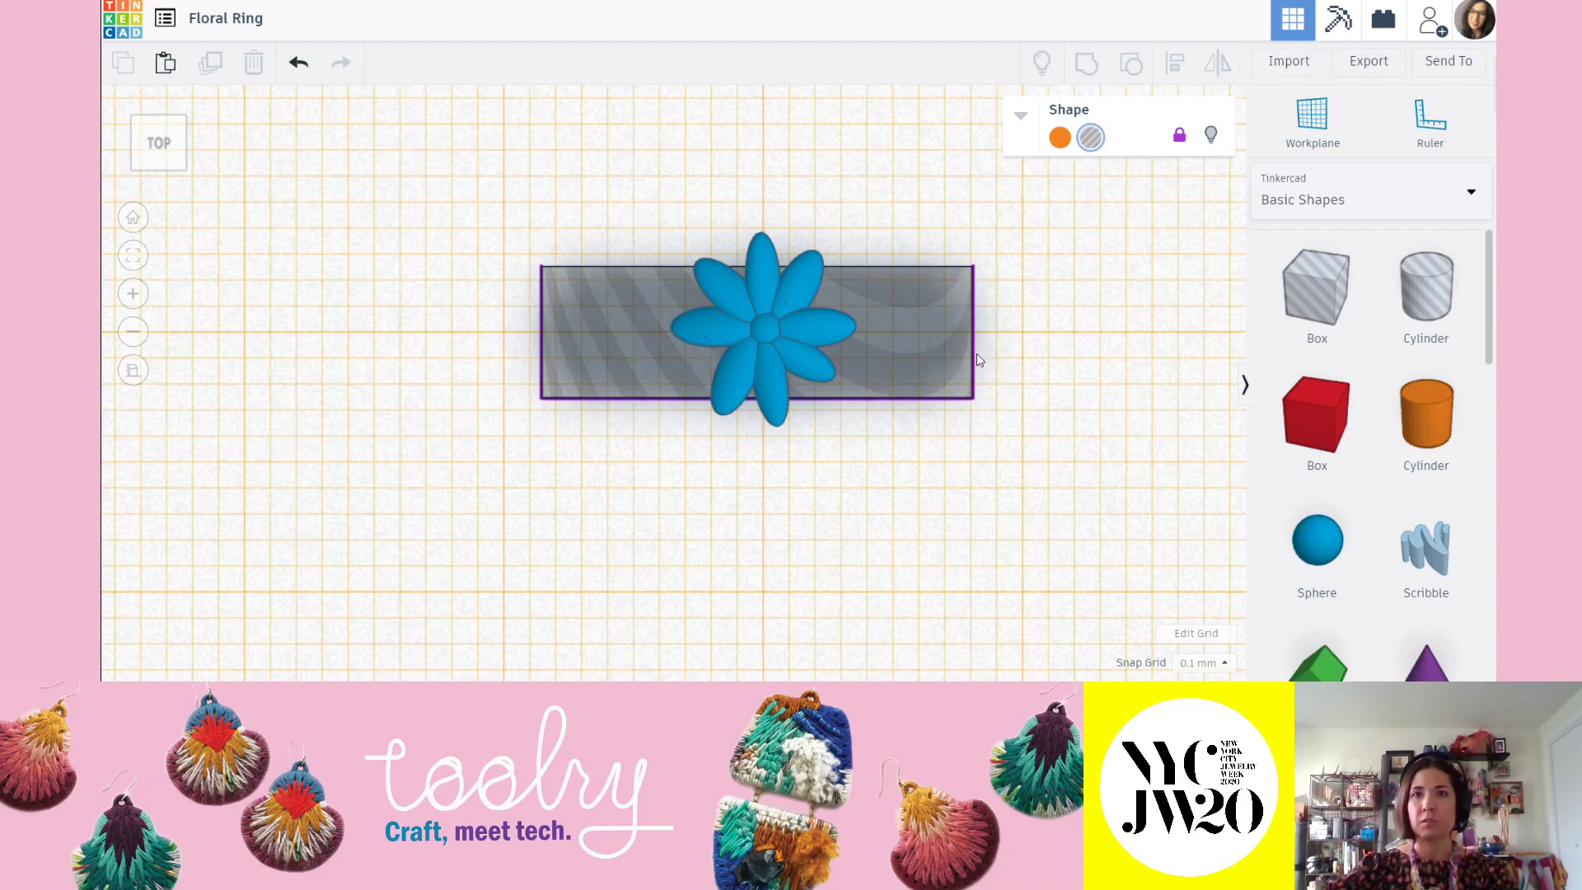
{"action": "left_click", "coordinate": [806, 288]}
{"action": "left_click_drag", "start_coordinate": [756, 169], "coordinate": [916, 184]}
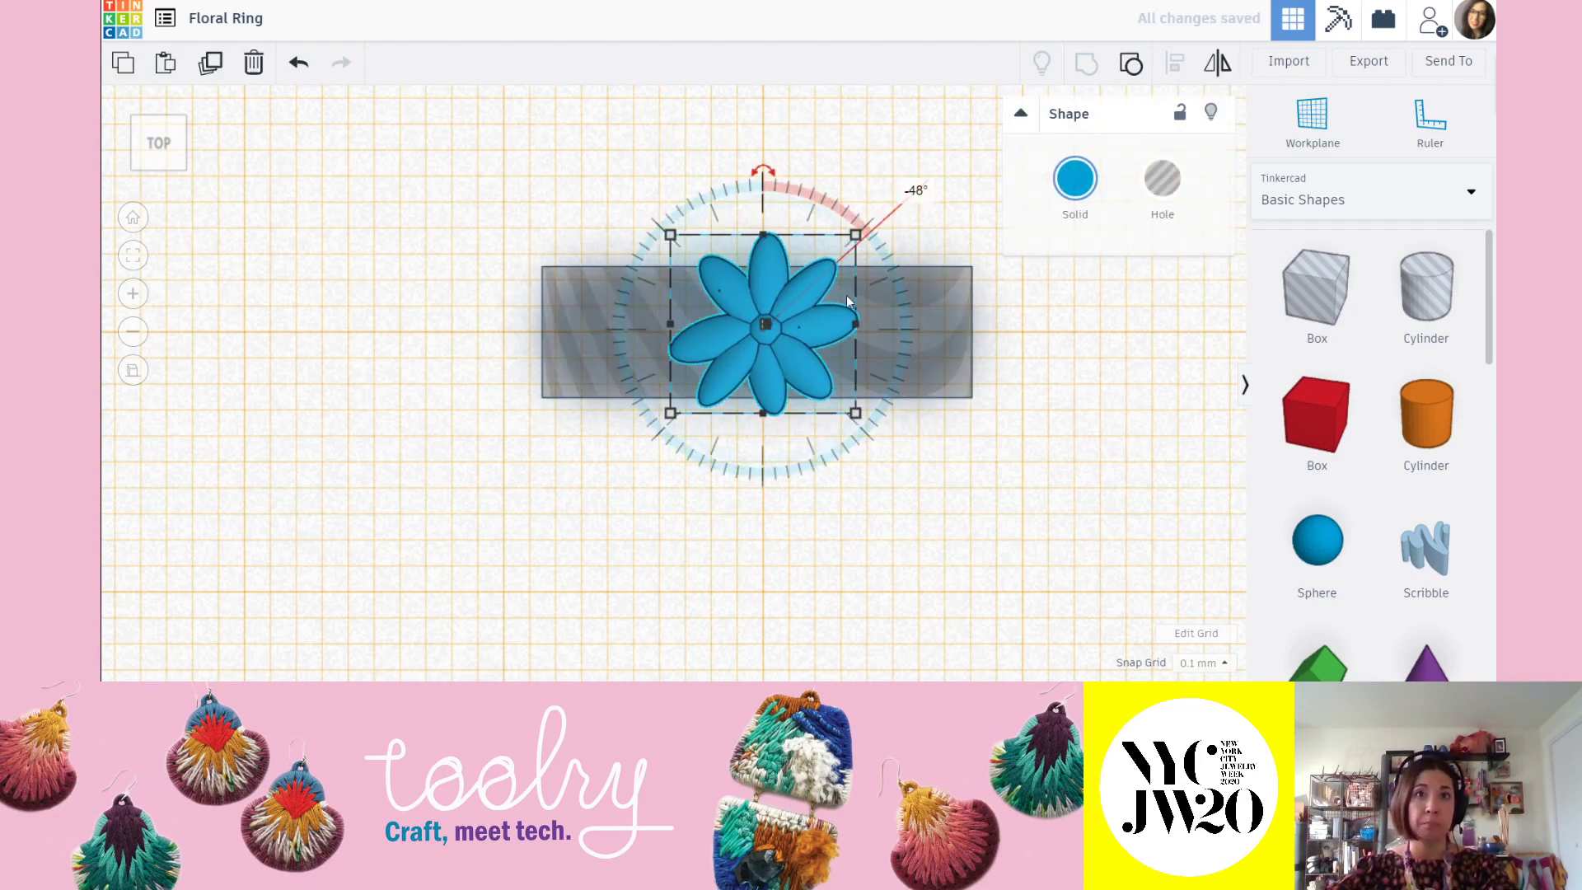
{"action": "left_click", "coordinate": [1040, 375]}
{"action": "left_click_drag", "start_coordinate": [803, 305], "coordinate": [793, 300]}
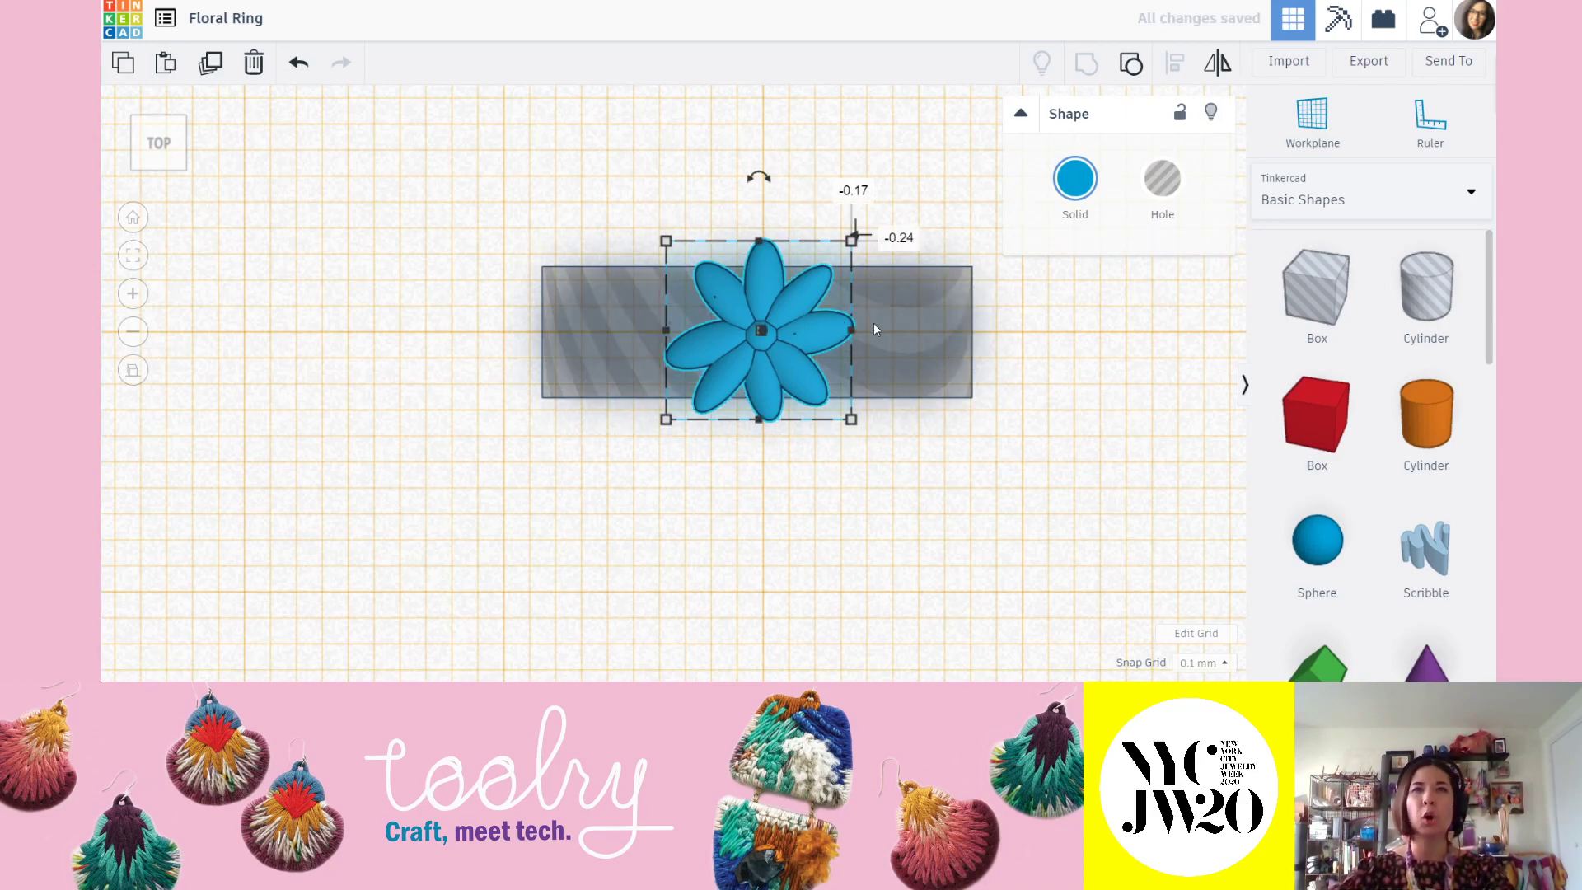
In the front view, lower the flower 0.7 mm so that it sinks into the upper edge of the hole cylinder.
{"action": "right_click_drag", "start_coordinate": [948, 592], "coordinate": [935, 527]}
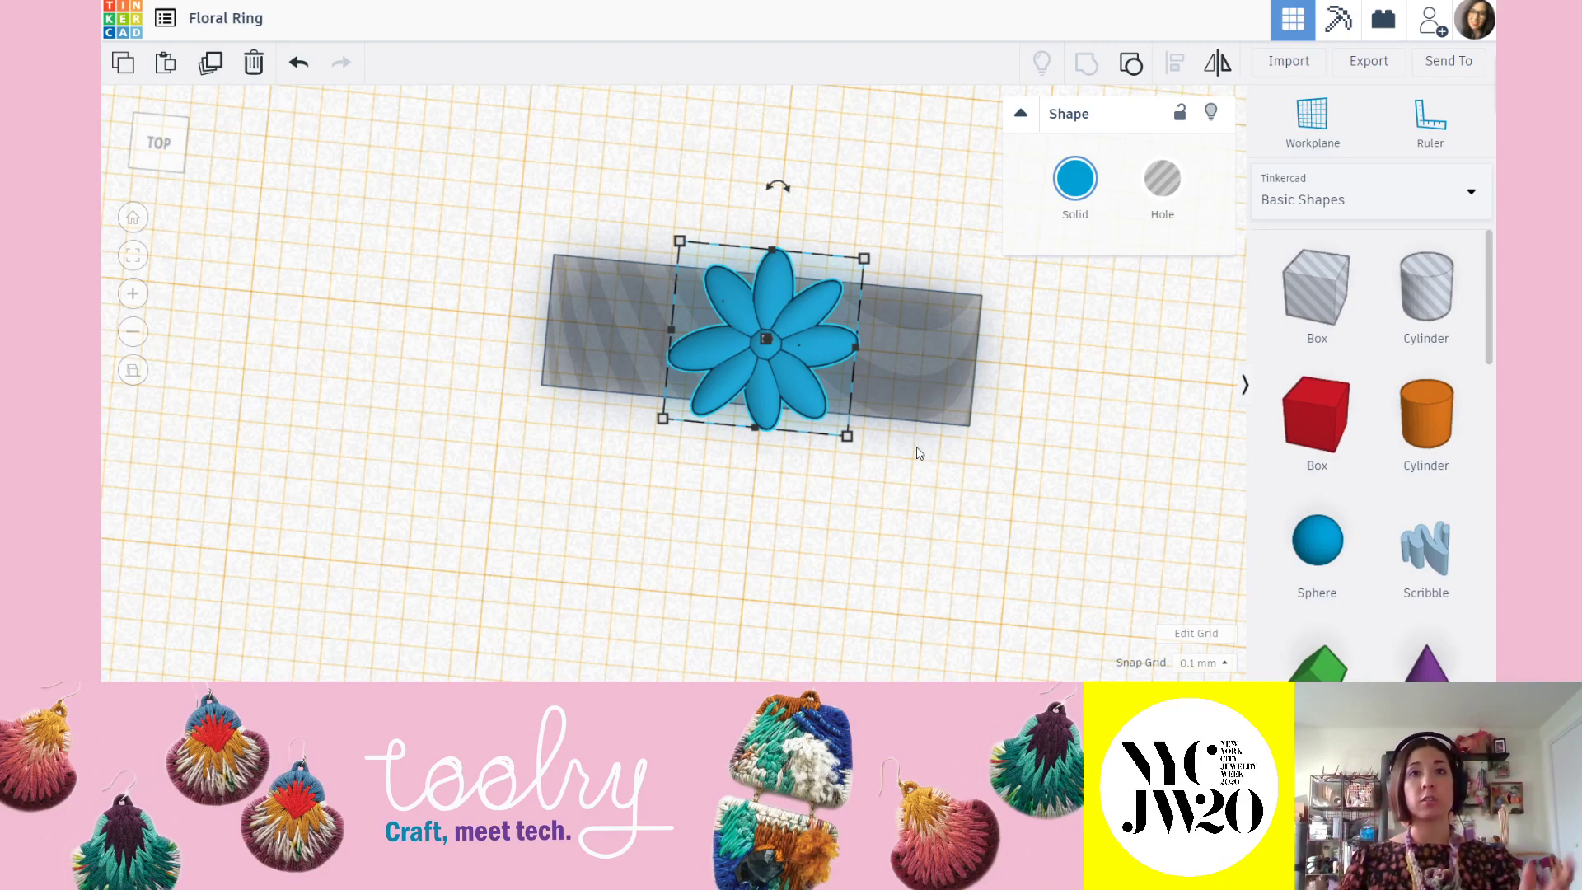
{"action": "right_click_drag", "start_coordinate": [759, 386], "coordinate": [751, 239]}
{"action": "left_click", "coordinate": [142, 158]}
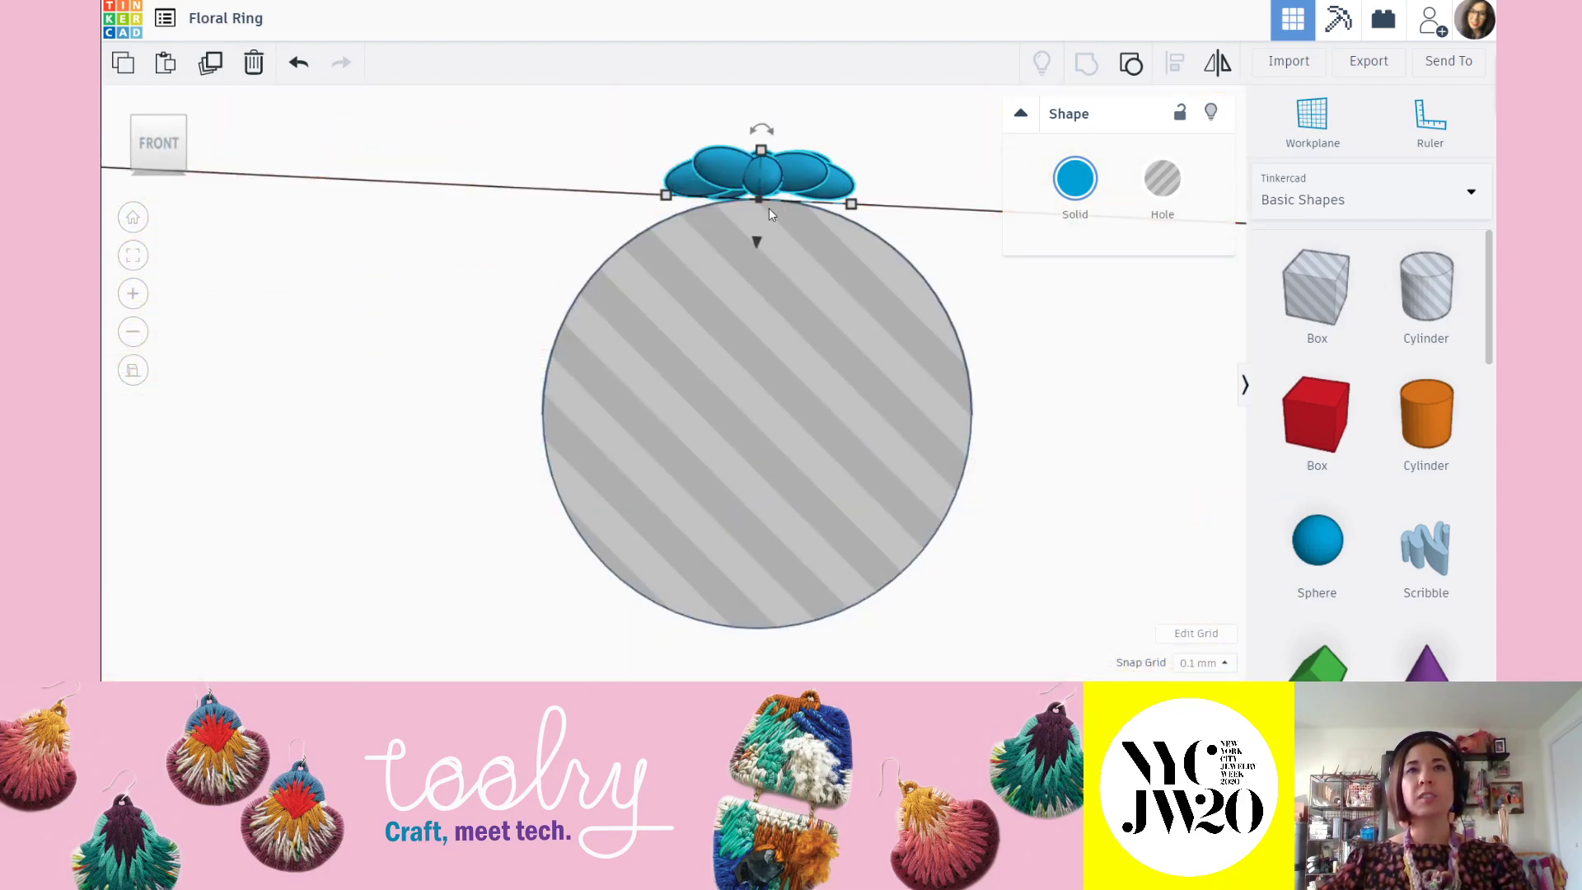
{"action": "scroll", "coordinate": [769, 208], "scroll_direction": "up", "scroll_amount": 3}
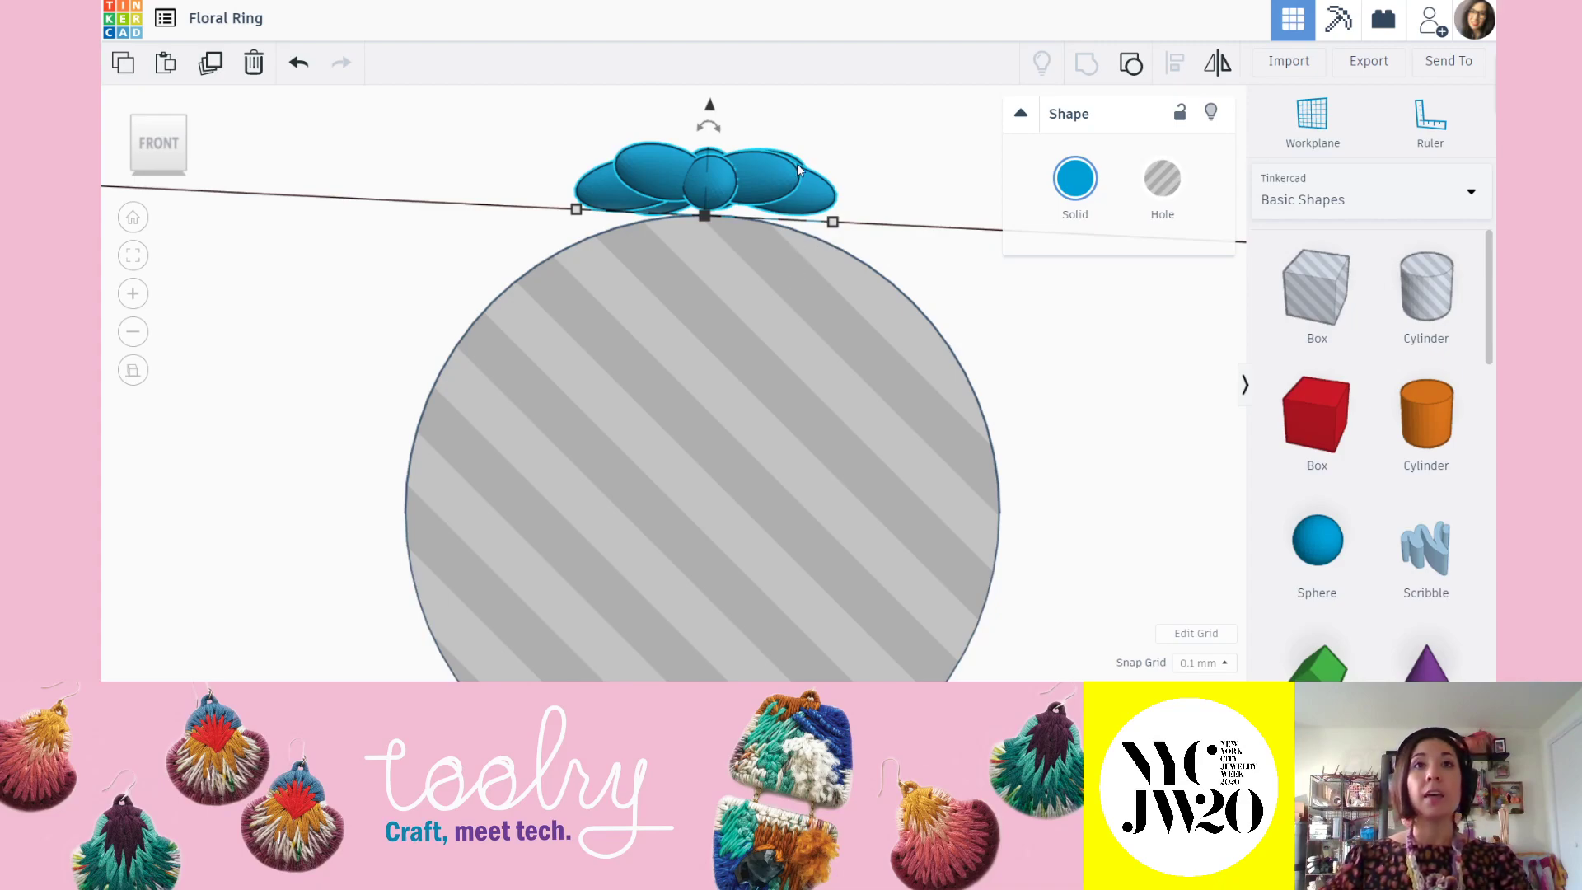
{"action": "key", "text": "w"}
{"action": "left_click", "coordinate": [774, 271]}
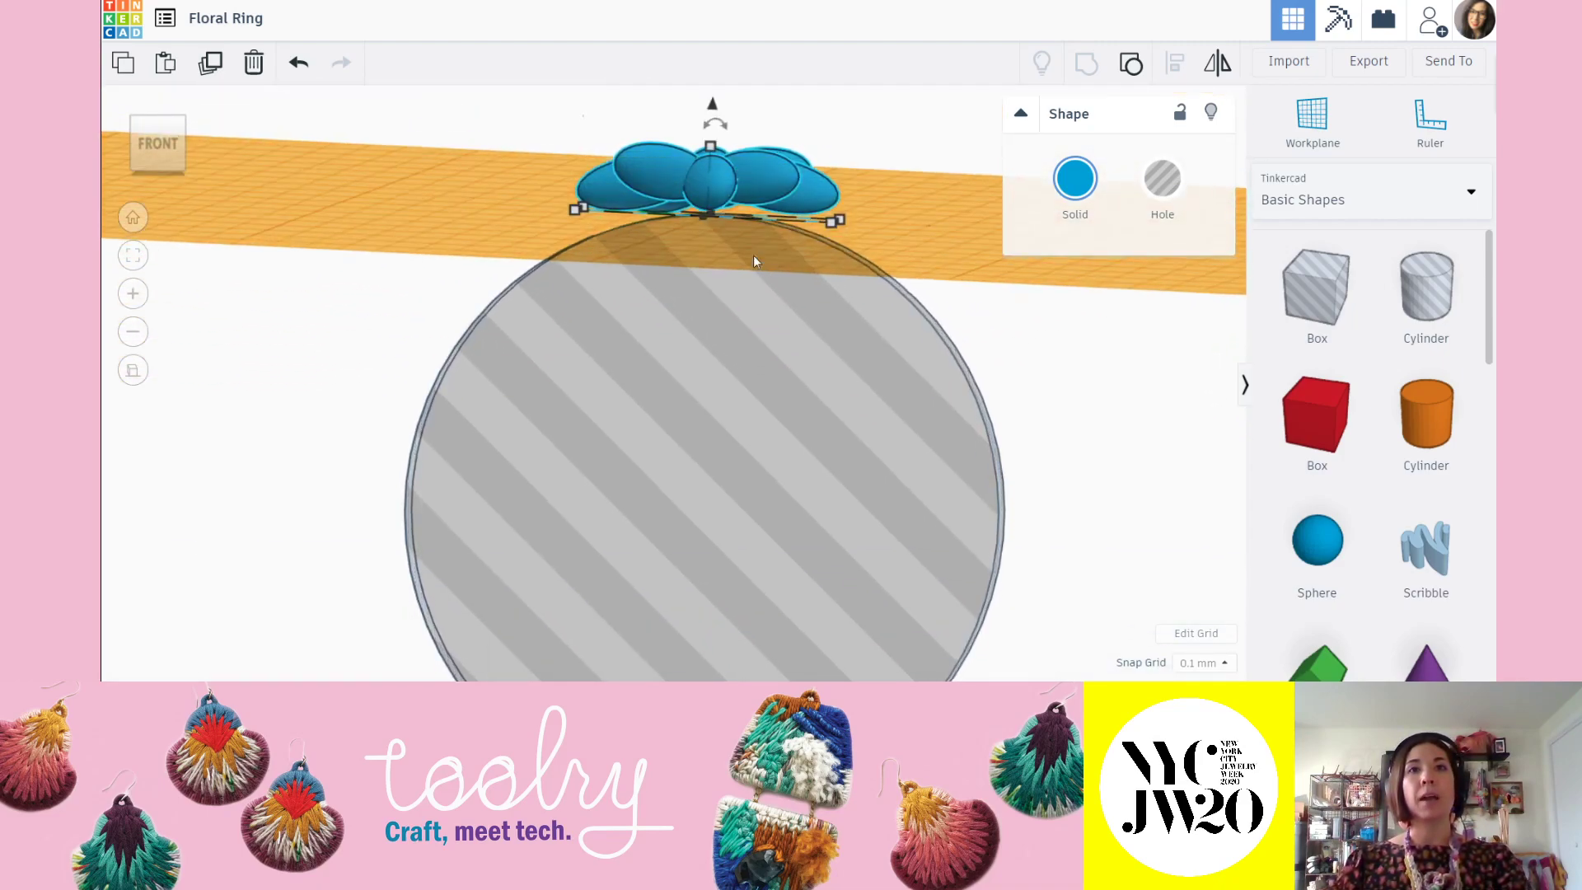
{"action": "left_click", "coordinate": [147, 146]}
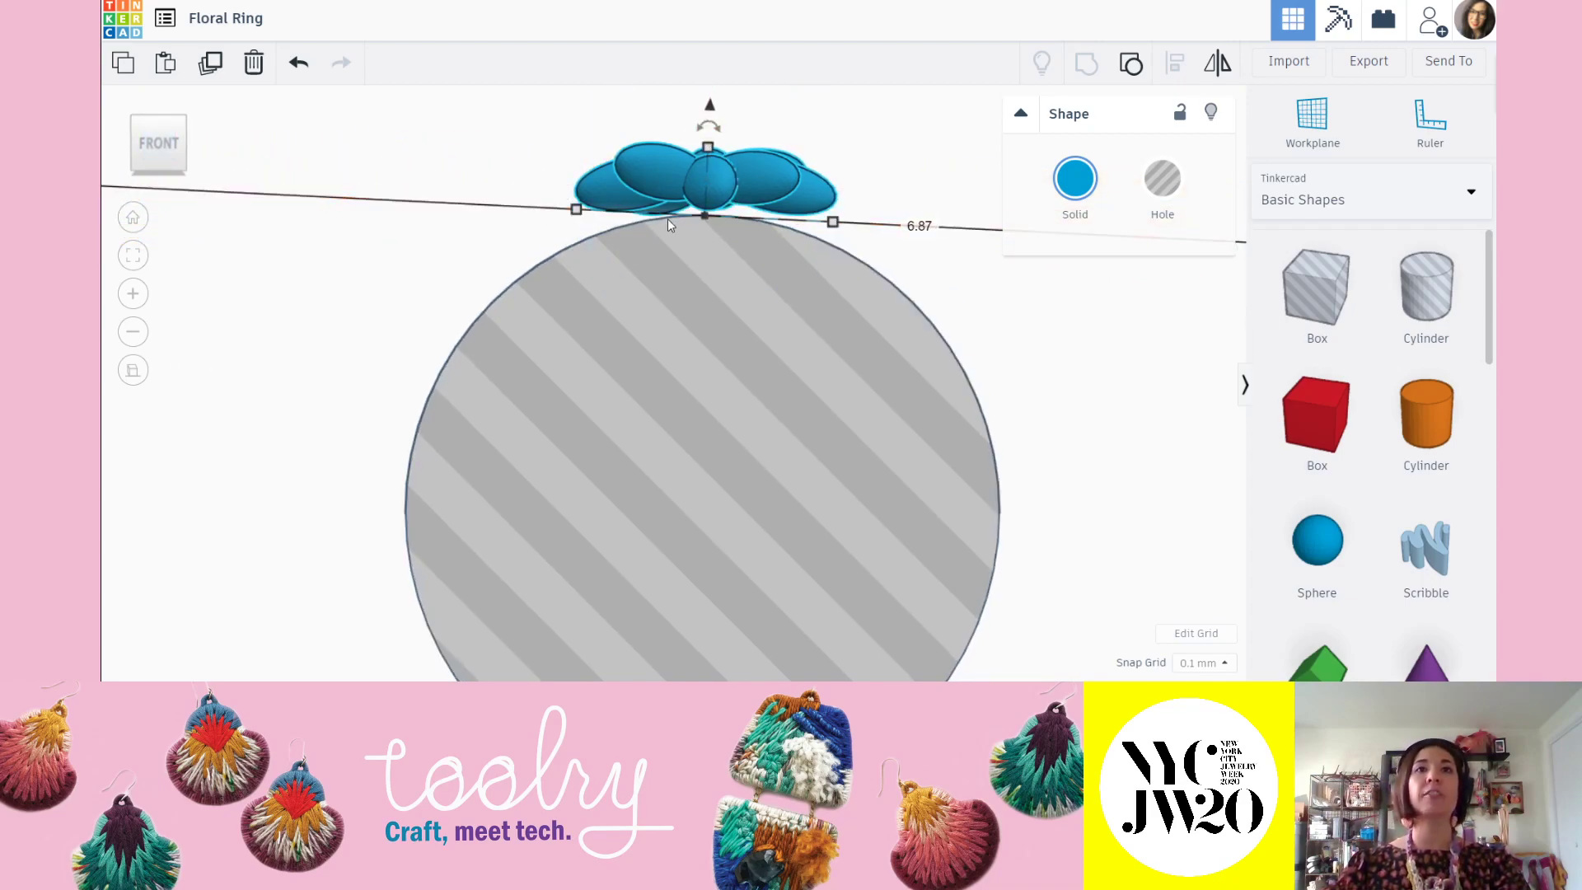
{"action": "scroll", "coordinate": [668, 219], "scroll_direction": "down", "scroll_amount": 2}
{"action": "left_click_drag", "start_coordinate": [692, 303], "coordinate": [700, 322]}
{"action": "scroll", "coordinate": [657, 246], "scroll_direction": "up", "scroll_amount": 2}
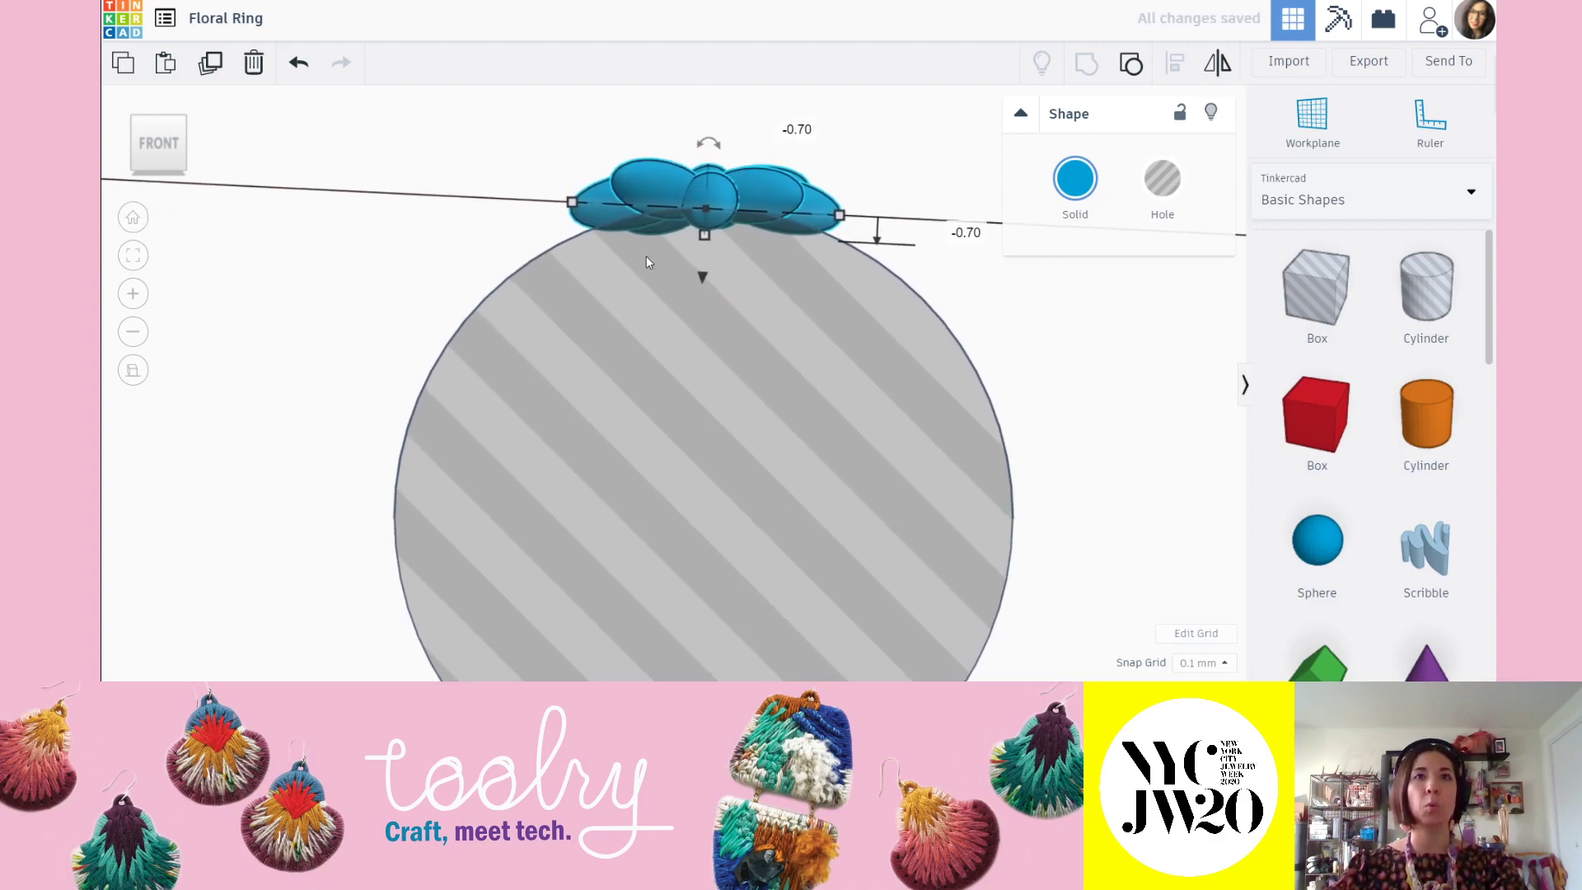
{"action": "scroll", "coordinate": [646, 257], "scroll_direction": "up", "scroll_amount": 1}
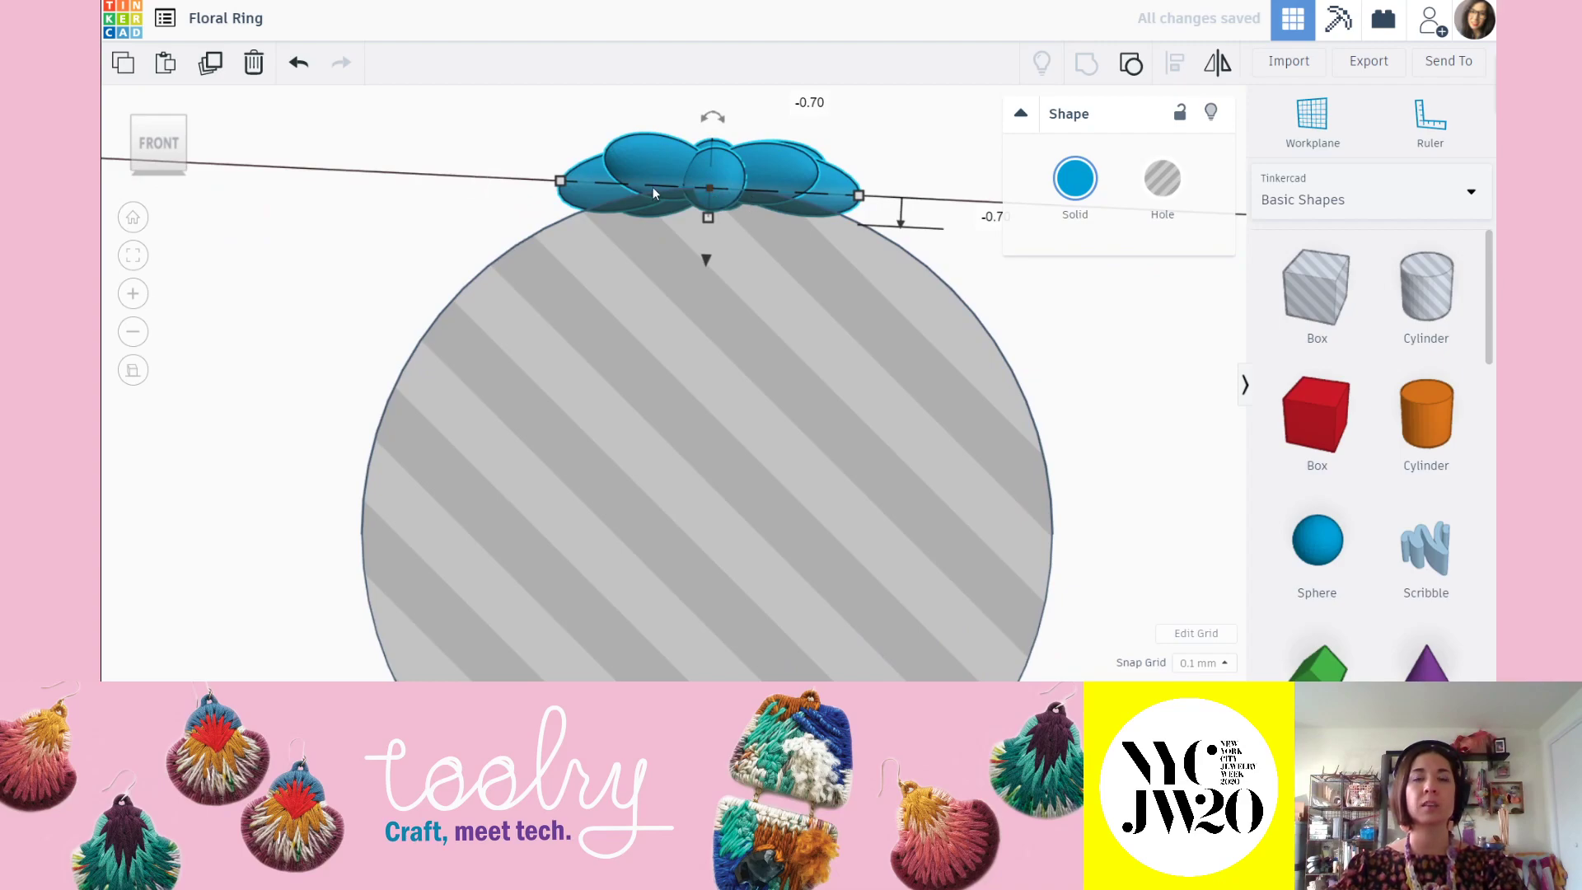
Examine how the flower sits on the hole cylinder from the front and from above.
{"action": "right_click_drag", "start_coordinate": [780, 231], "coordinate": [699, 259]}
{"action": "left_click_drag", "start_coordinate": [141, 166], "coordinate": [180, 149]}
{"action": "left_click", "coordinate": [182, 151]}
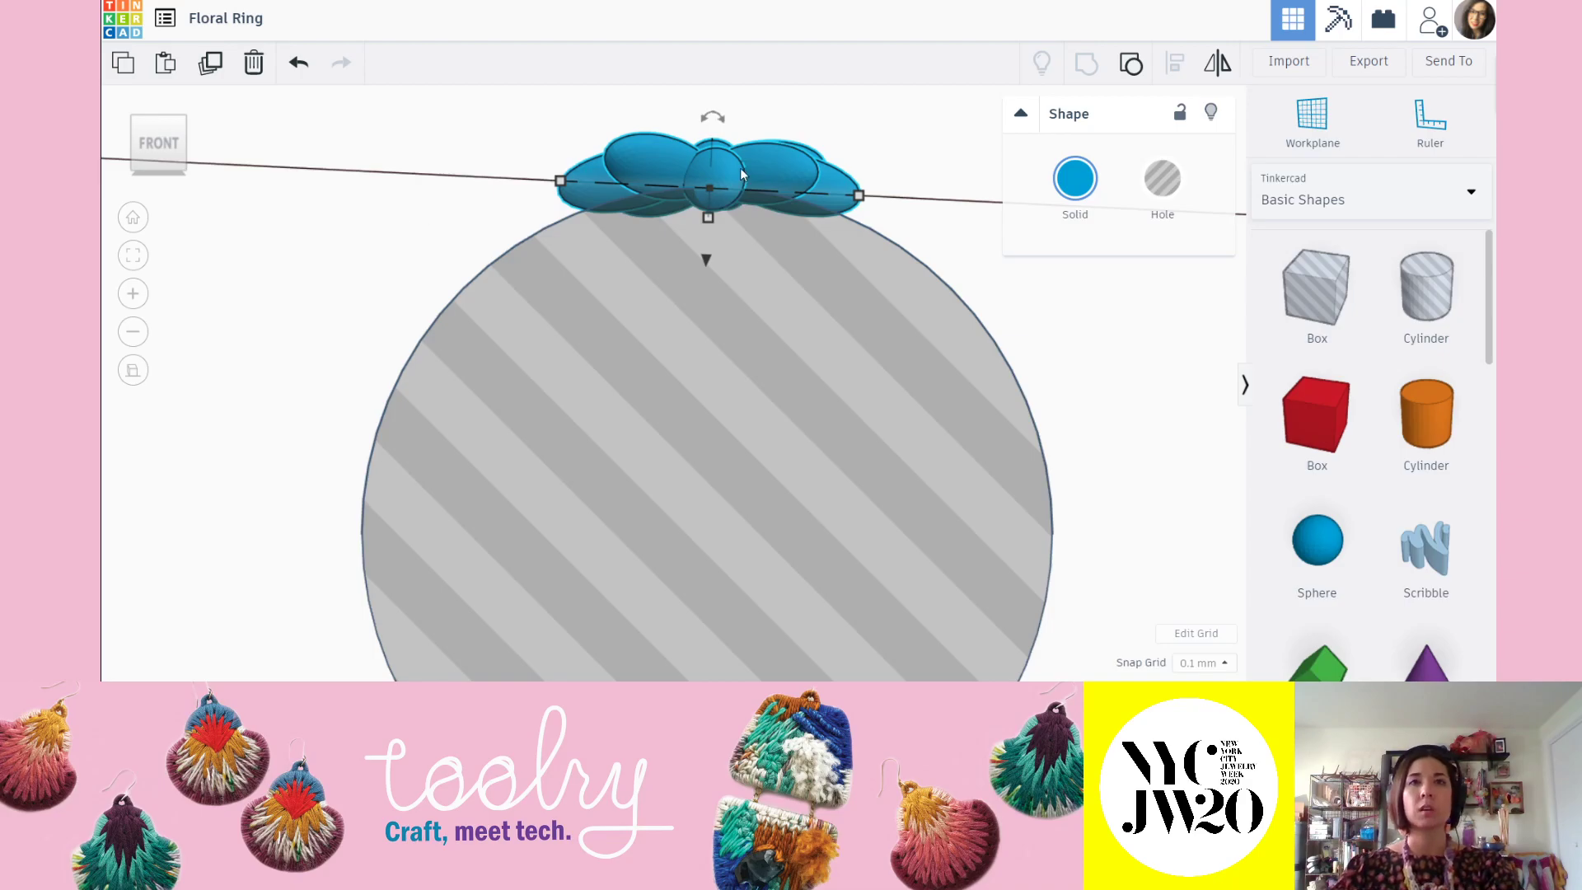
{"action": "left_click", "coordinate": [383, 222]}
{"action": "scroll", "coordinate": [774, 248], "scroll_direction": "down", "scroll_amount": 3}
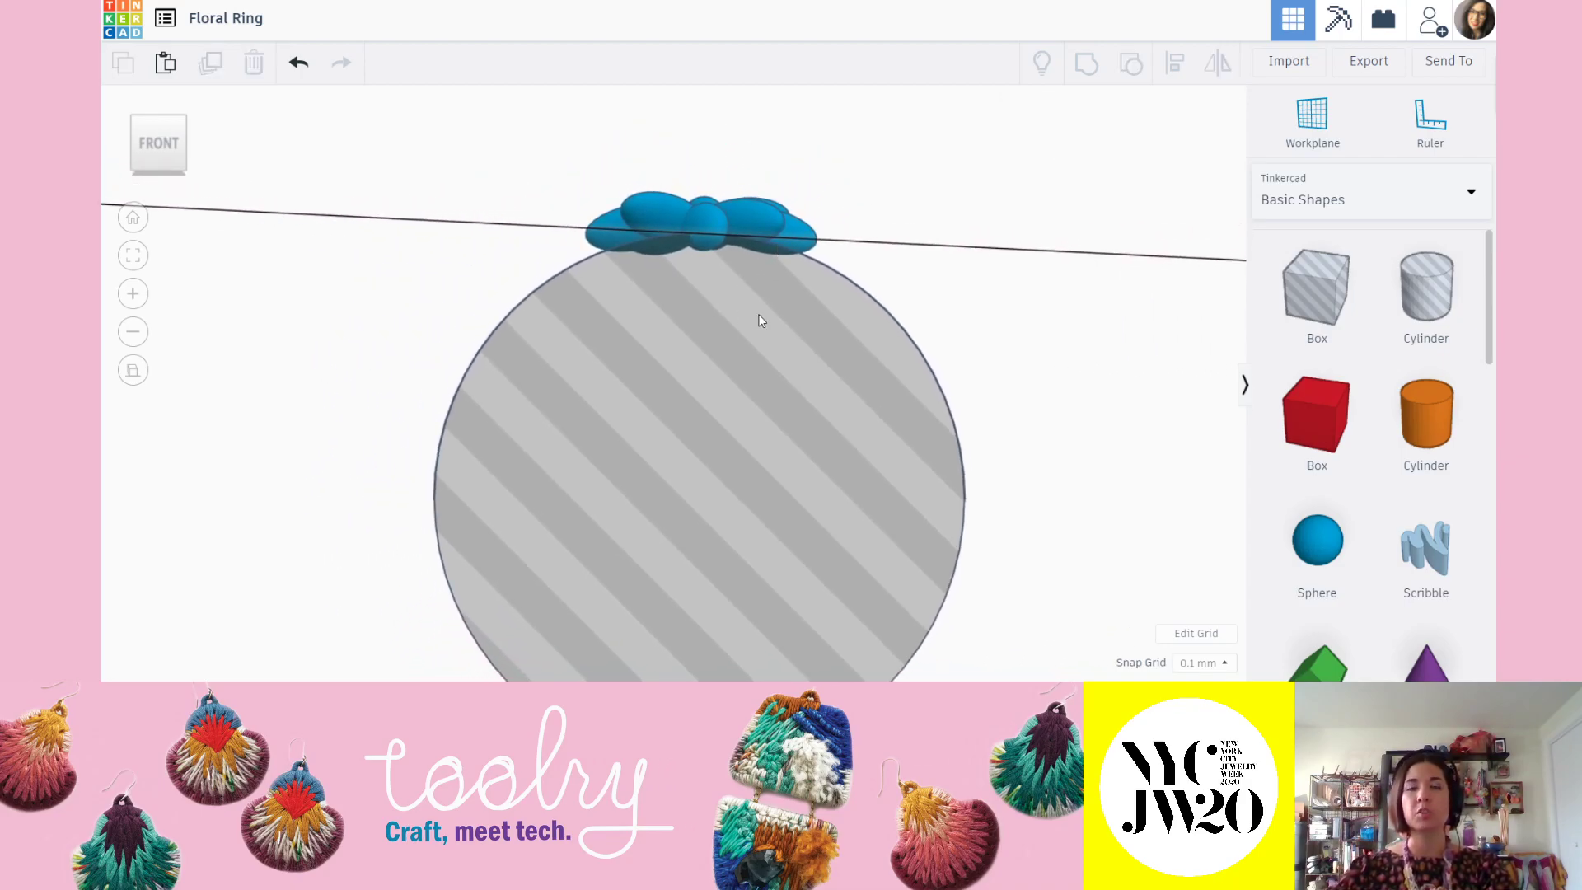
{"action": "right_click_drag", "start_coordinate": [766, 308], "coordinate": [758, 392]}
{"action": "scroll", "coordinate": [807, 383], "scroll_direction": "down", "scroll_amount": 2}
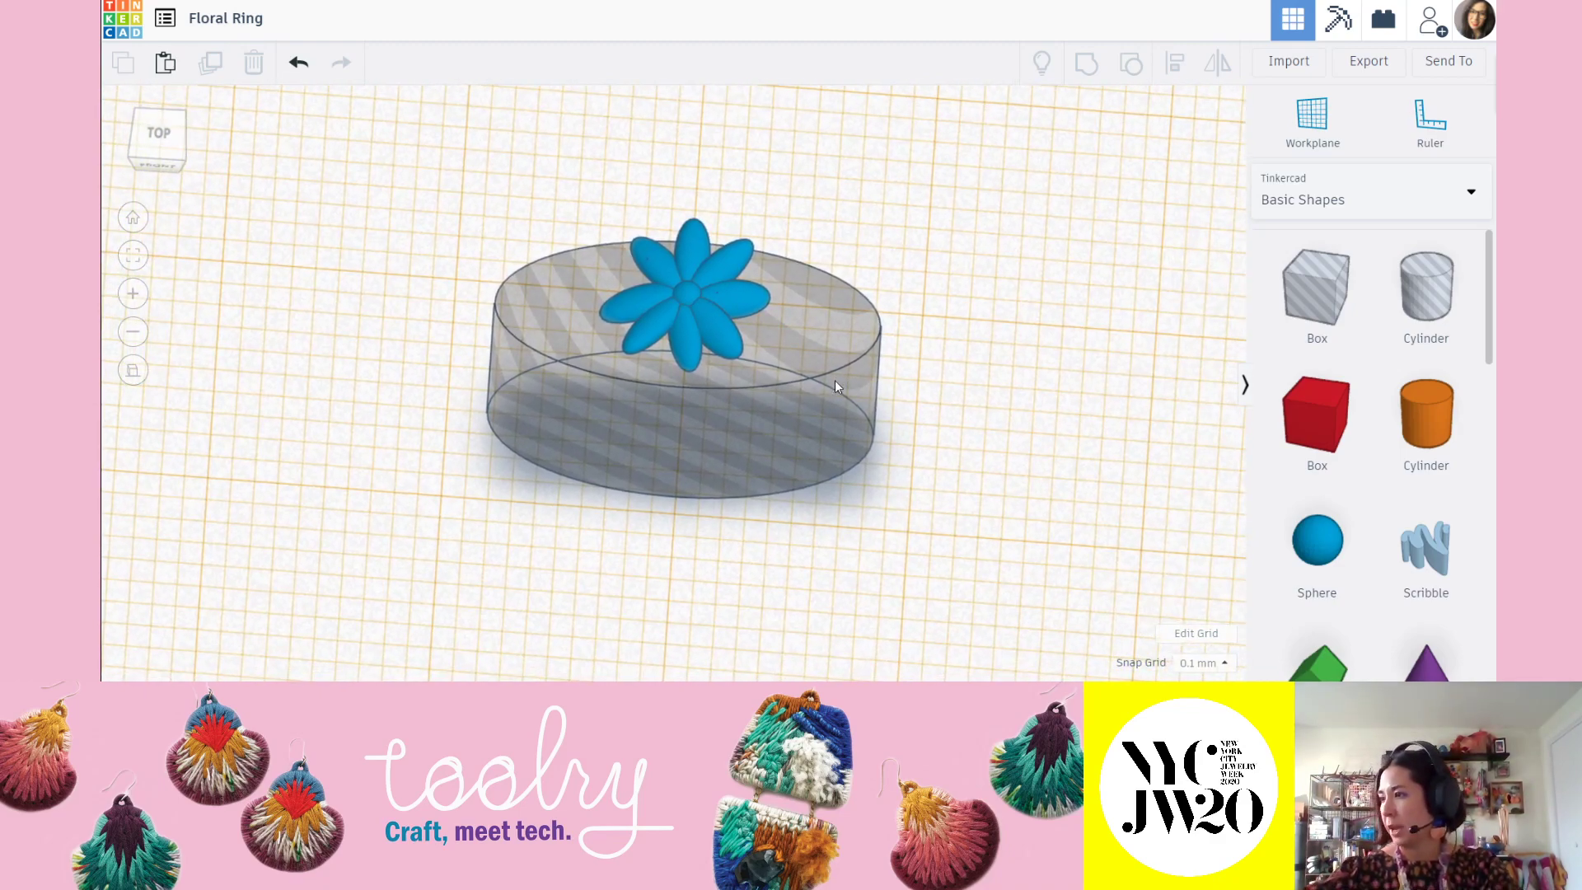
{"action": "scroll", "coordinate": [886, 358], "scroll_direction": "down", "scroll_amount": 3}
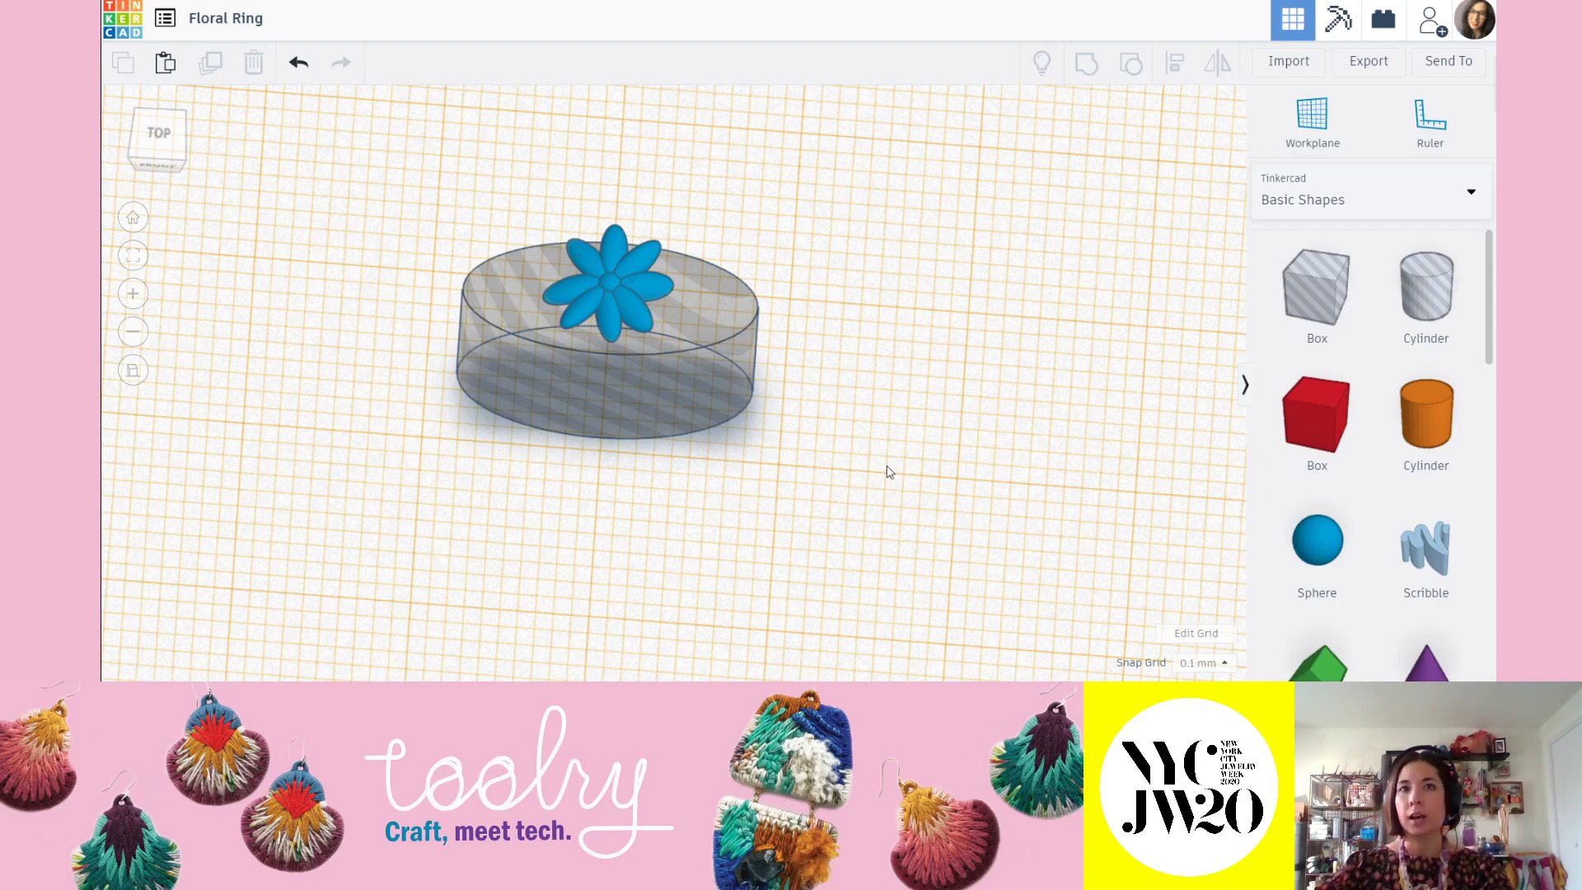
{"action": "scroll", "coordinate": [886, 468], "scroll_direction": "down", "scroll_amount": 3}
{"action": "middle_click_drag", "start_coordinate": [1026, 440], "coordinate": [935, 348]}
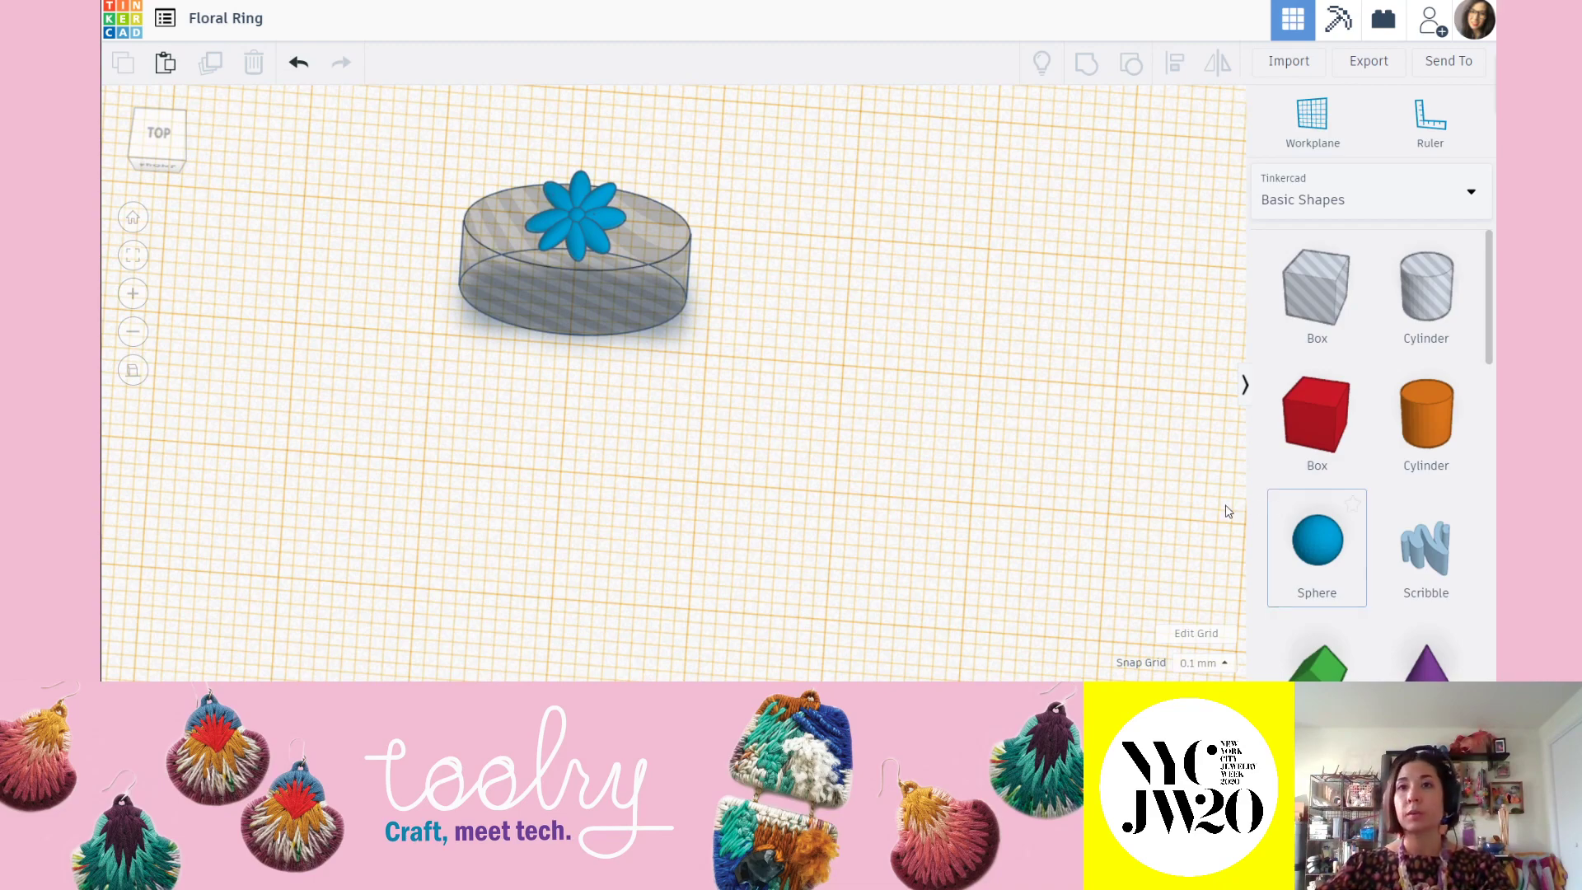
{"action": "scroll", "coordinate": [671, 326], "scroll_direction": "down", "scroll_amount": 1}
{"action": "right_click_drag", "start_coordinate": [671, 326], "coordinate": [648, 310]}
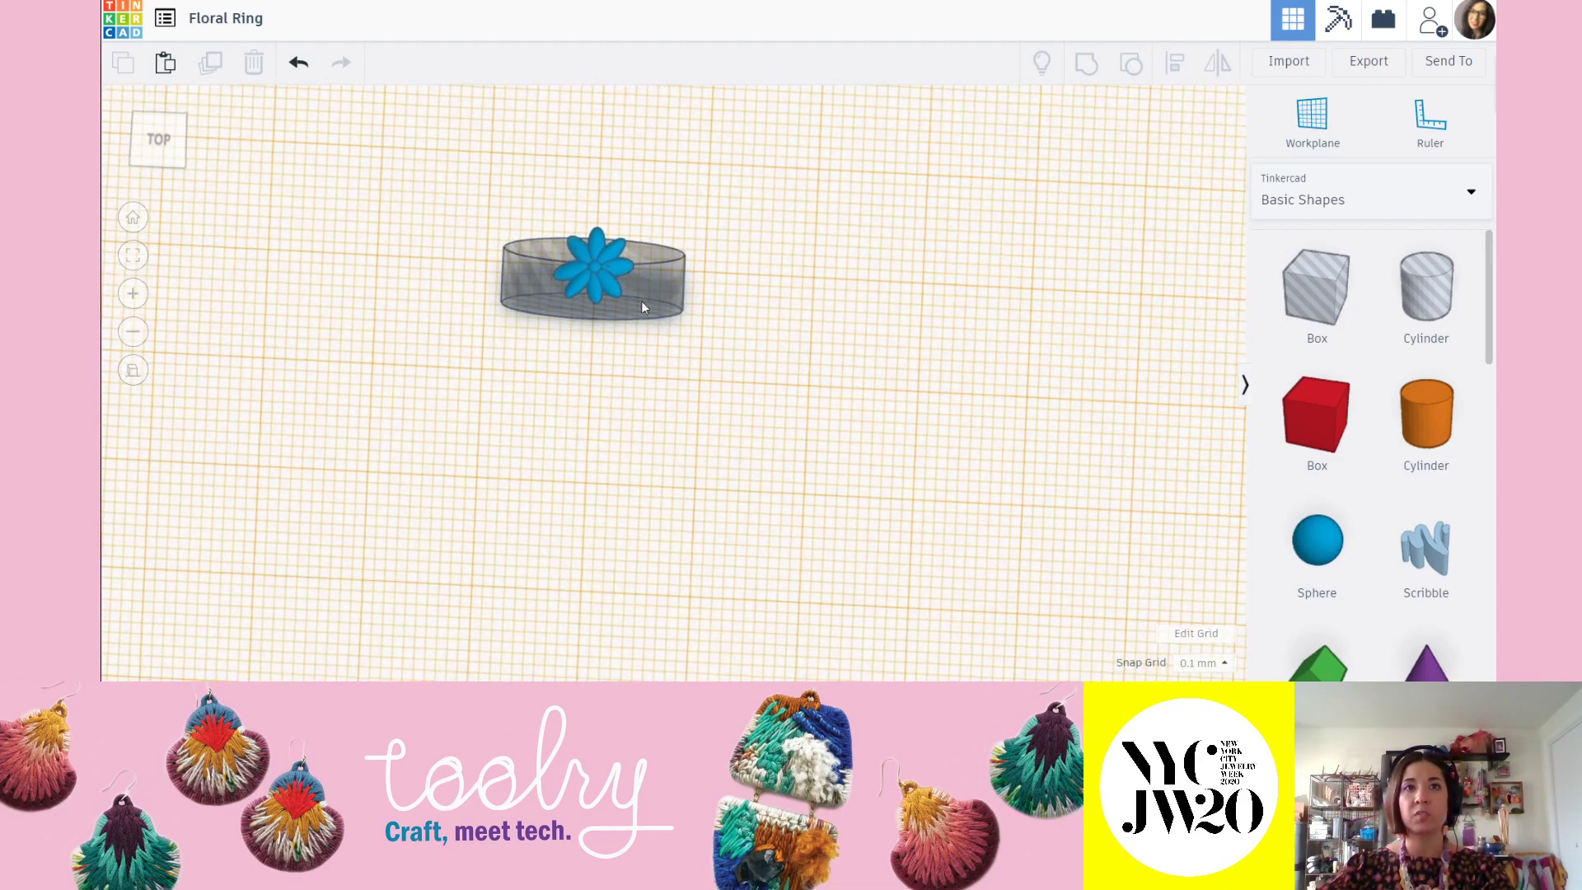
Add a sphere to the workplane in the free space in front of the hole cylinder.
{"action": "left_click", "coordinate": [606, 254]}
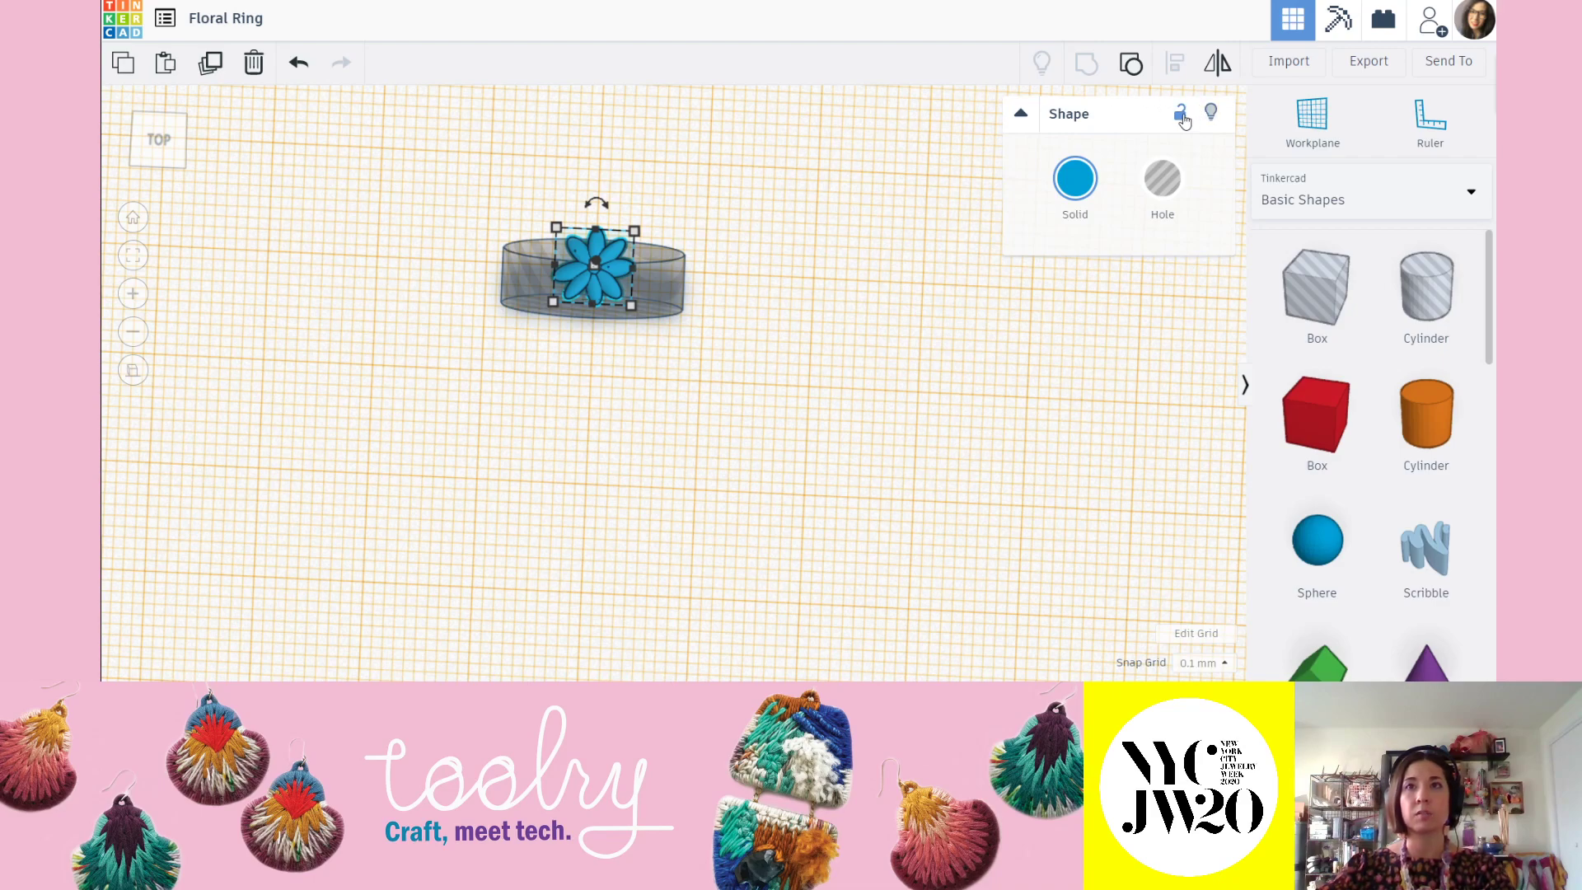
{"action": "left_click", "coordinate": [983, 435]}
{"action": "middle_click_drag", "start_coordinate": [983, 430], "coordinate": [958, 369]}
{"action": "right_click_drag", "start_coordinate": [958, 375], "coordinate": [1206, 566]}
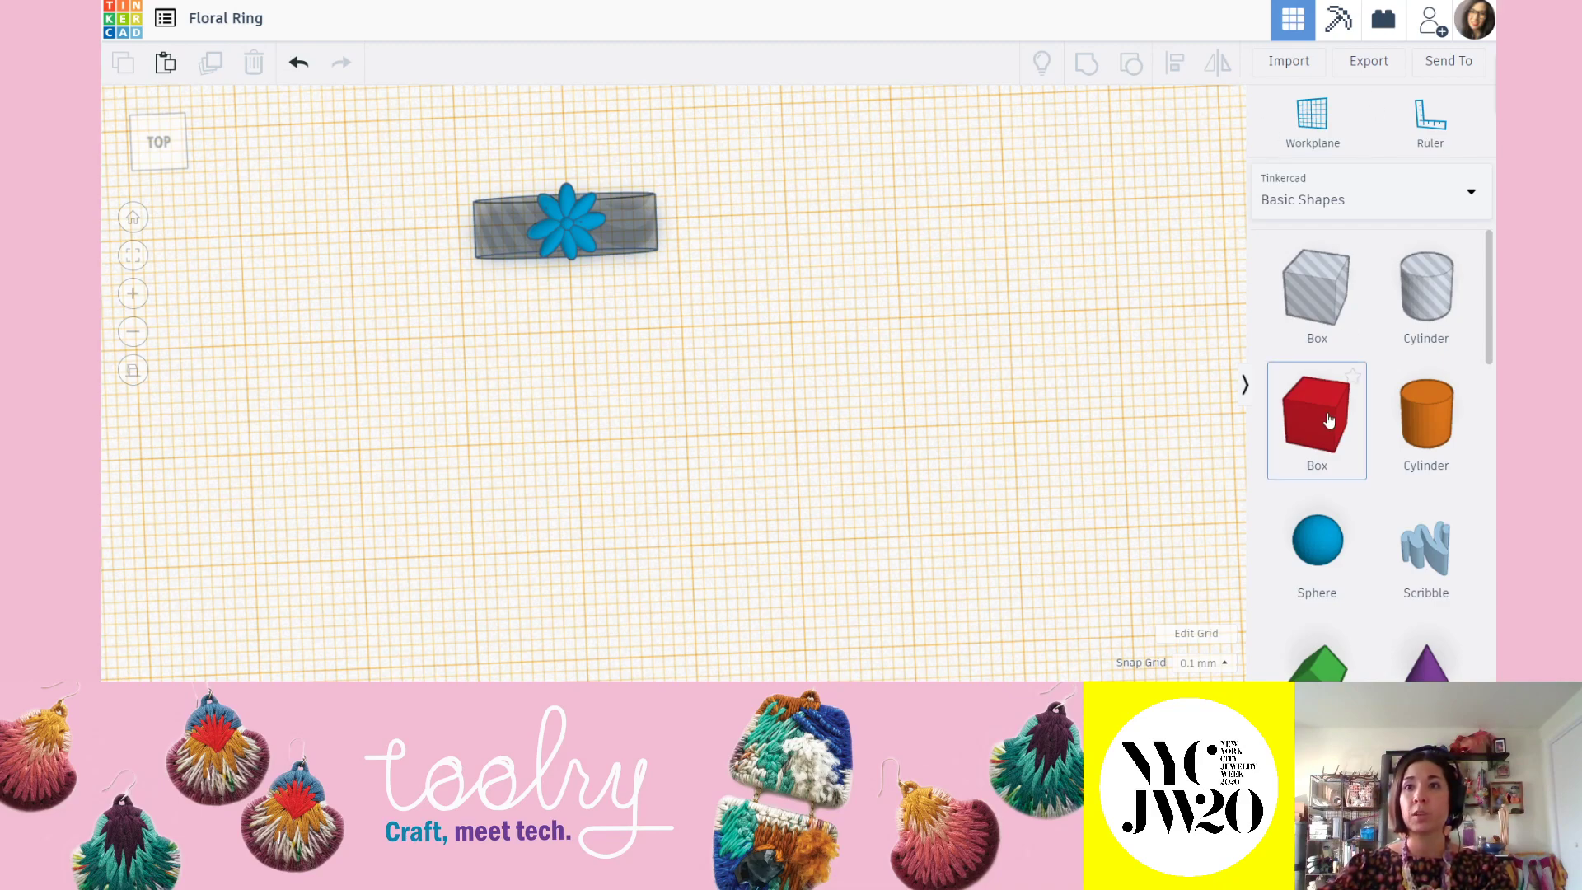
{"action": "left_click_drag", "start_coordinate": [1315, 545], "coordinate": [829, 481]}
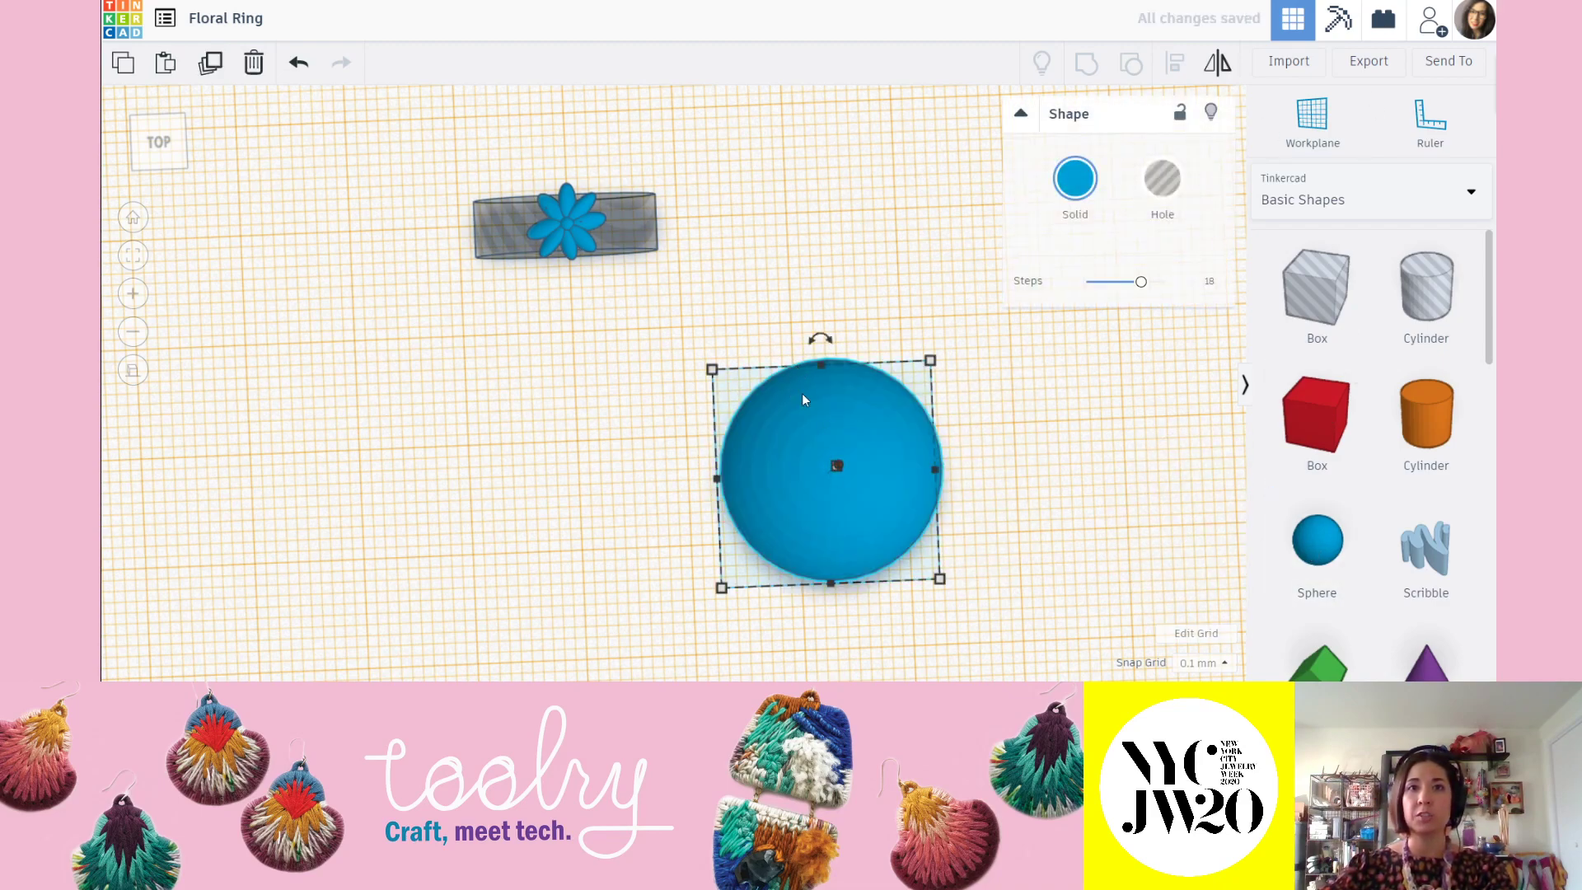
Scale the new sphere down uniformly to about 10.2 mm across and position it near the hole cylinder.
{"action": "middle_click_drag", "start_coordinate": [873, 437], "coordinate": [826, 399]}
{"action": "left_click_drag", "start_coordinate": [673, 322], "coordinate": [784, 423], "text": "shift"}
{"action": "scroll", "coordinate": [834, 479], "scroll_direction": "up", "scroll_amount": 1}
{"action": "scroll", "coordinate": [834, 479], "scroll_direction": "up", "scroll_amount": 1}
{"action": "left_click_drag", "start_coordinate": [906, 495], "coordinate": [646, 277]}
{"action": "middle_click_drag", "start_coordinate": [794, 153], "coordinate": [925, 395]}
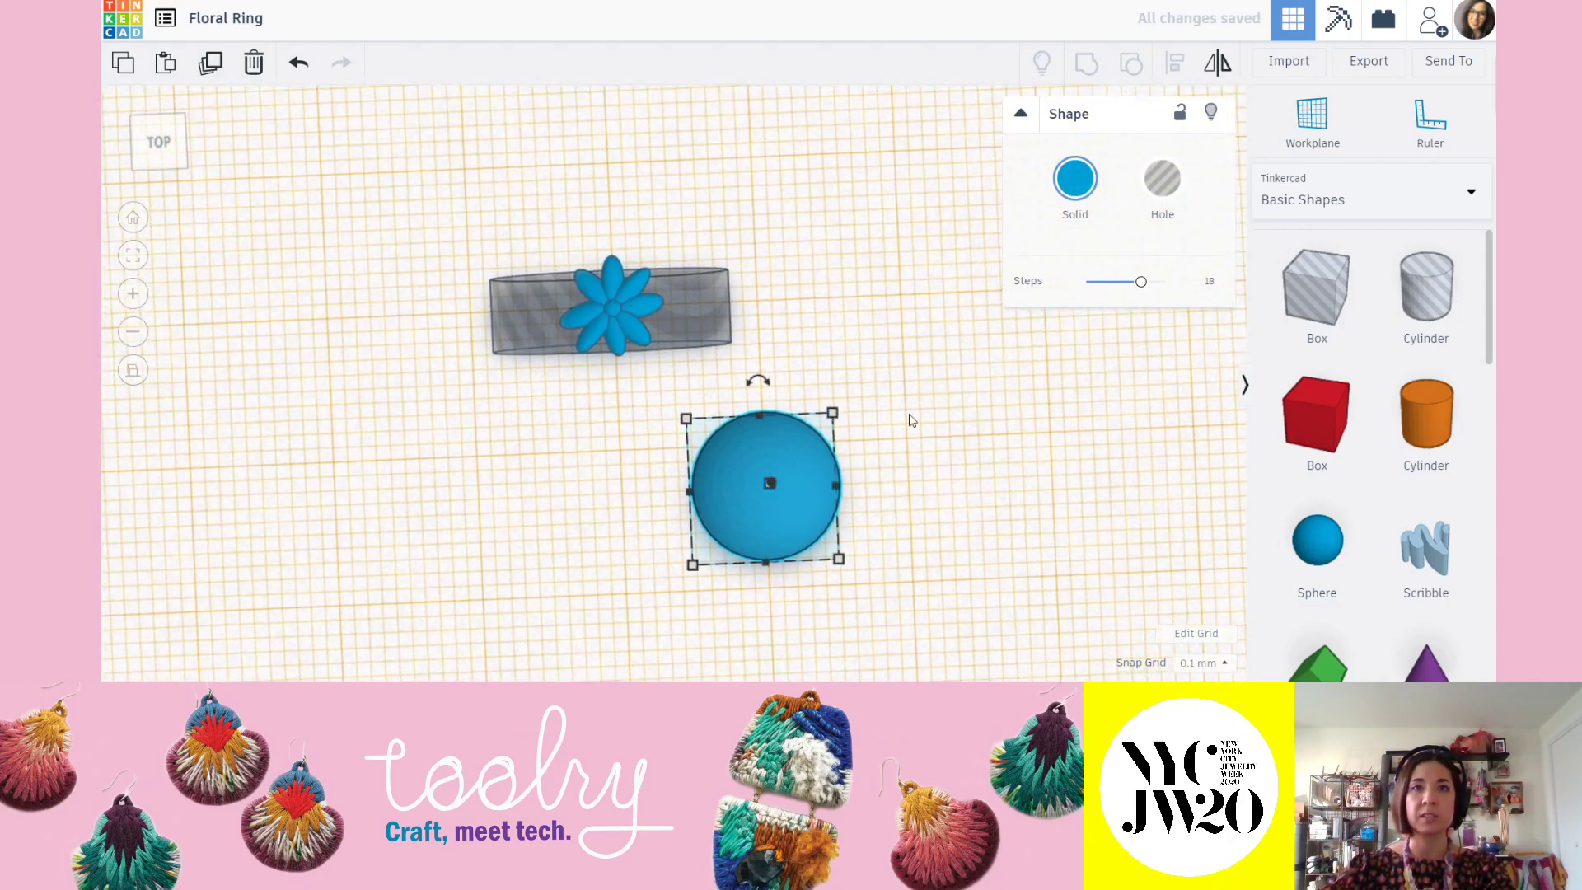
{"action": "scroll", "coordinate": [915, 466], "scroll_direction": "up", "scroll_amount": 2}
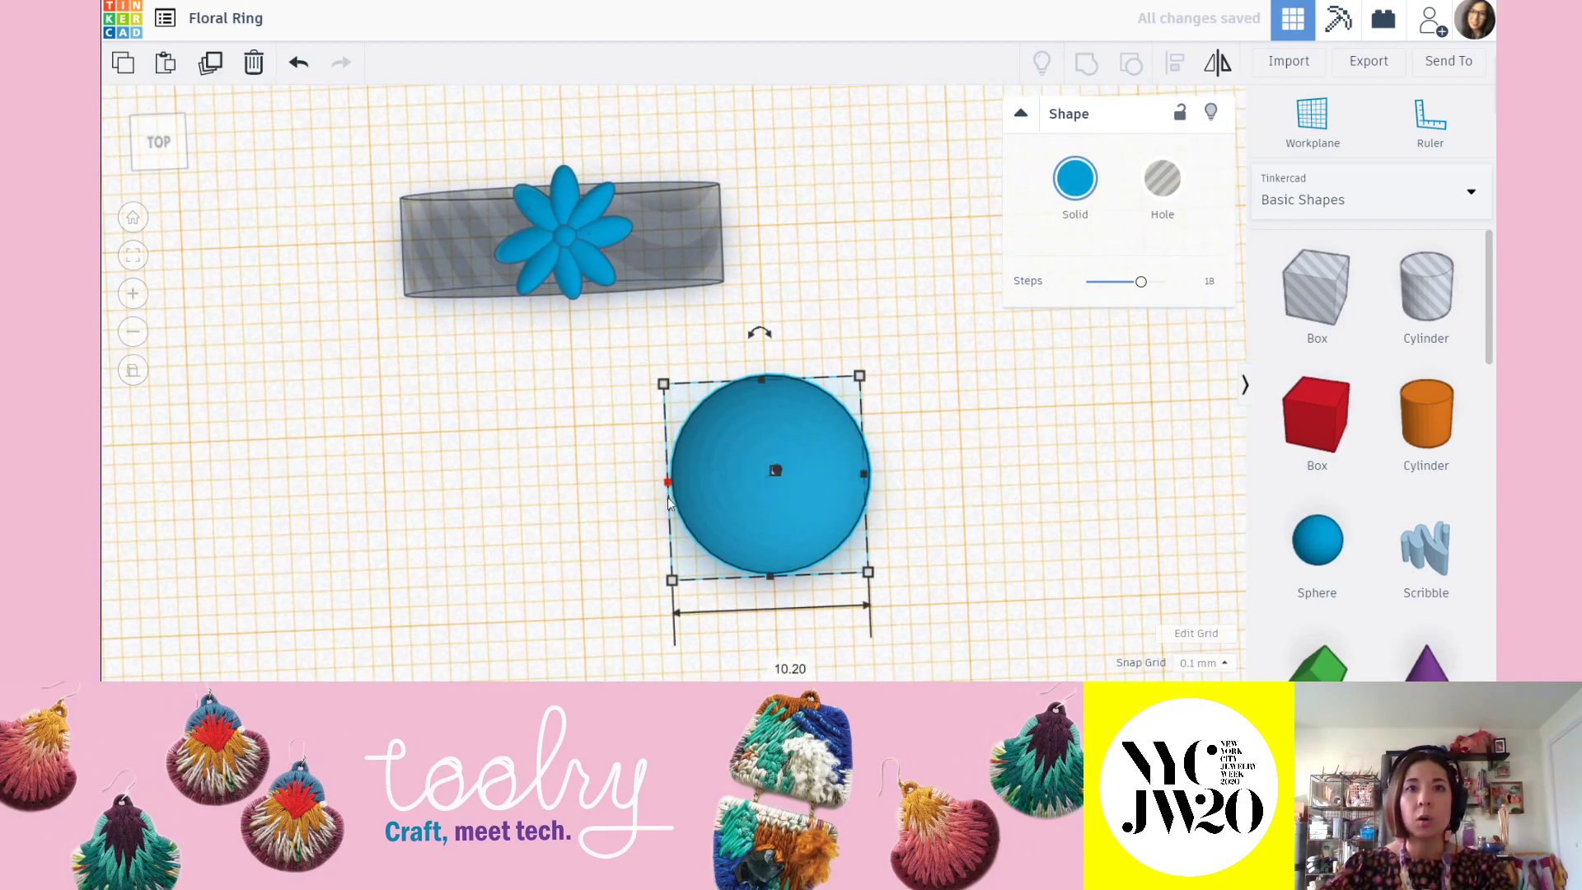
Stretch the sphere to 14.9 mm along one side and scale the resulting ellipsoid down uniformly to a small bead.
{"action": "left_click_drag", "start_coordinate": [667, 481], "coordinate": [576, 487]}
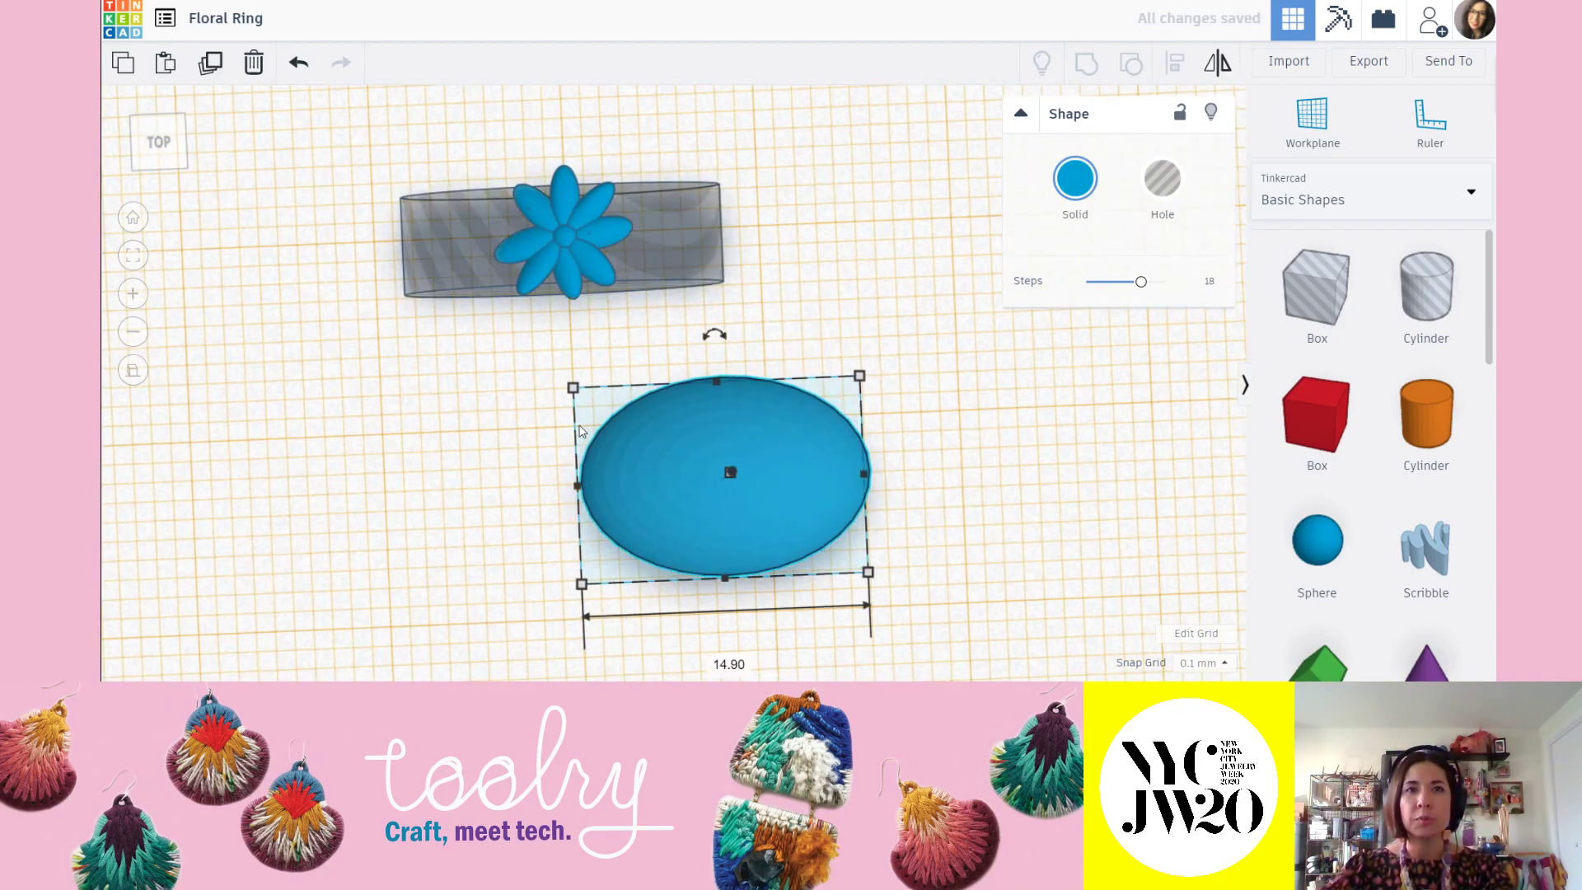
{"action": "left_click_drag", "start_coordinate": [573, 388], "coordinate": [789, 388]}
{"action": "left_click", "coordinate": [939, 548]}
{"action": "left_click", "coordinate": [814, 421]}
{"action": "scroll", "coordinate": [795, 395], "scroll_direction": "up", "scroll_amount": 3}
{"action": "scroll", "coordinate": [796, 393], "scroll_direction": "up", "scroll_amount": 2}
{"action": "right_click_drag", "start_coordinate": [847, 457], "coordinate": [807, 386]}
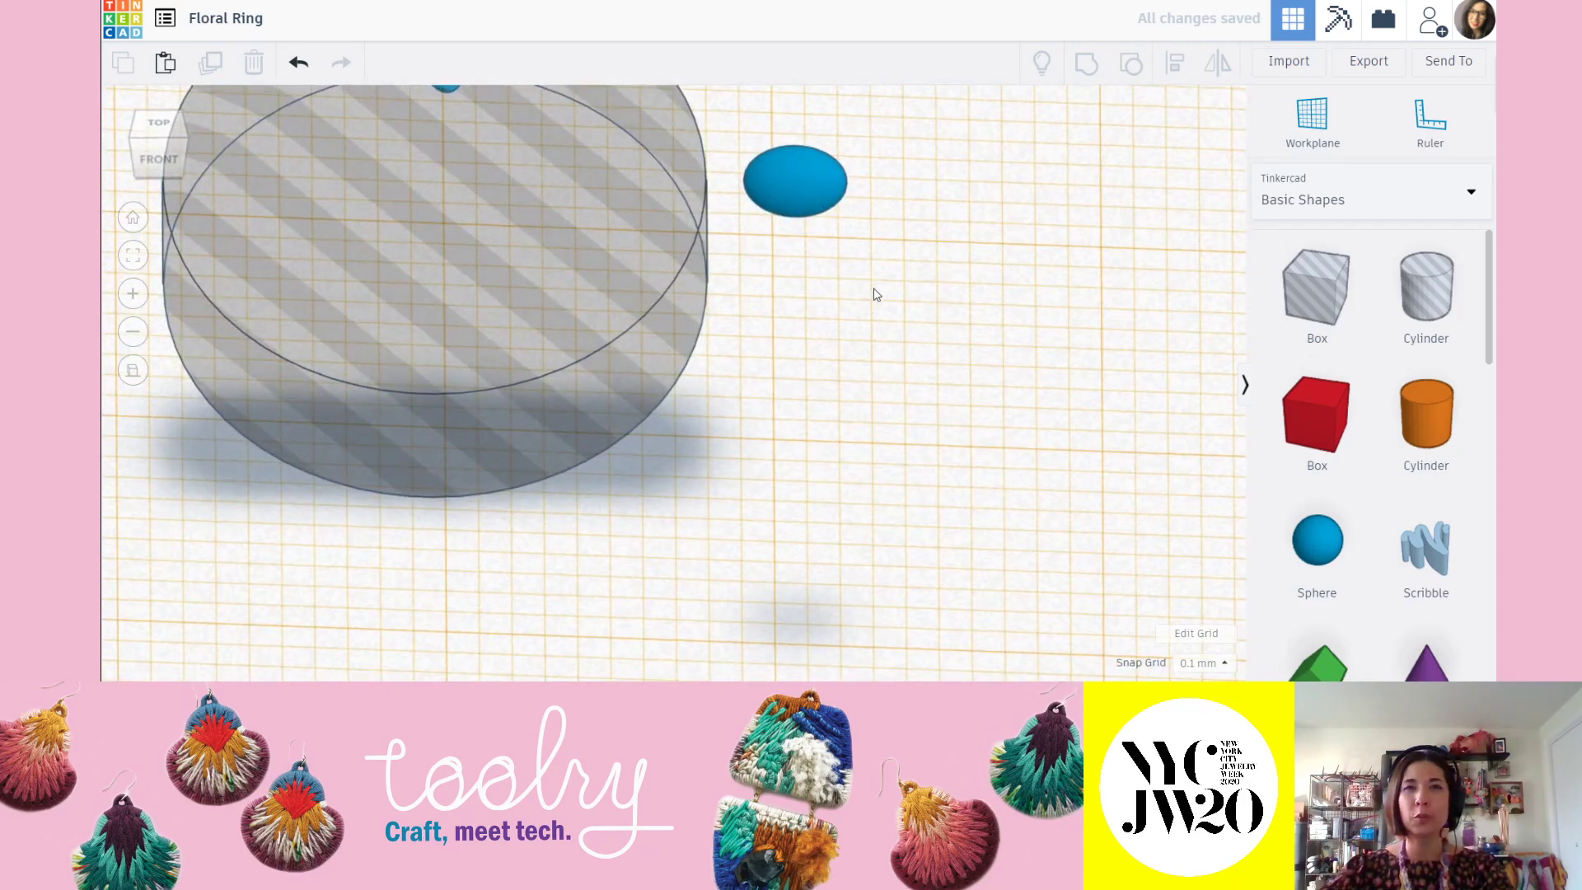
Reset the workplane to the base grid.
{"action": "scroll", "coordinate": [875, 287], "scroll_direction": "down", "scroll_amount": 3}
{"action": "left_click", "coordinate": [1346, 117]}
{"action": "left_click", "coordinate": [997, 400]}
{"action": "right_click_drag", "start_coordinate": [972, 327], "coordinate": [887, 490]}
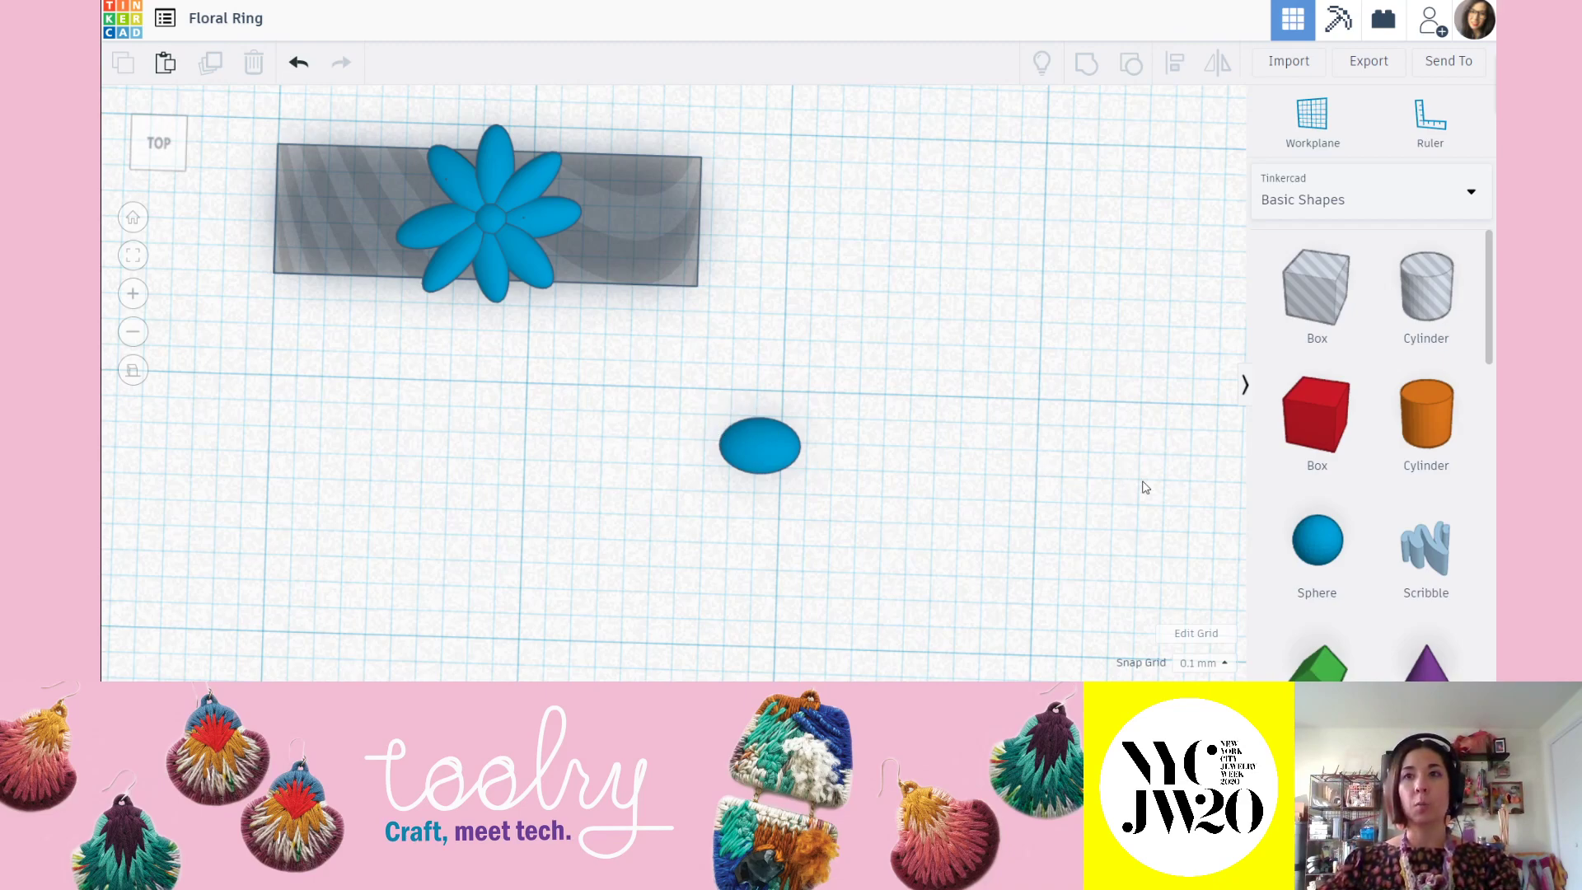
Move the small ellipsoid further away from the hole cylinder into the free space in front of it.
{"action": "scroll", "coordinate": [893, 463], "scroll_direction": "down", "scroll_amount": 2}
{"action": "right_click_drag", "start_coordinate": [820, 485], "coordinate": [782, 432]}
{"action": "scroll", "coordinate": [755, 387], "scroll_direction": "up", "scroll_amount": 3}
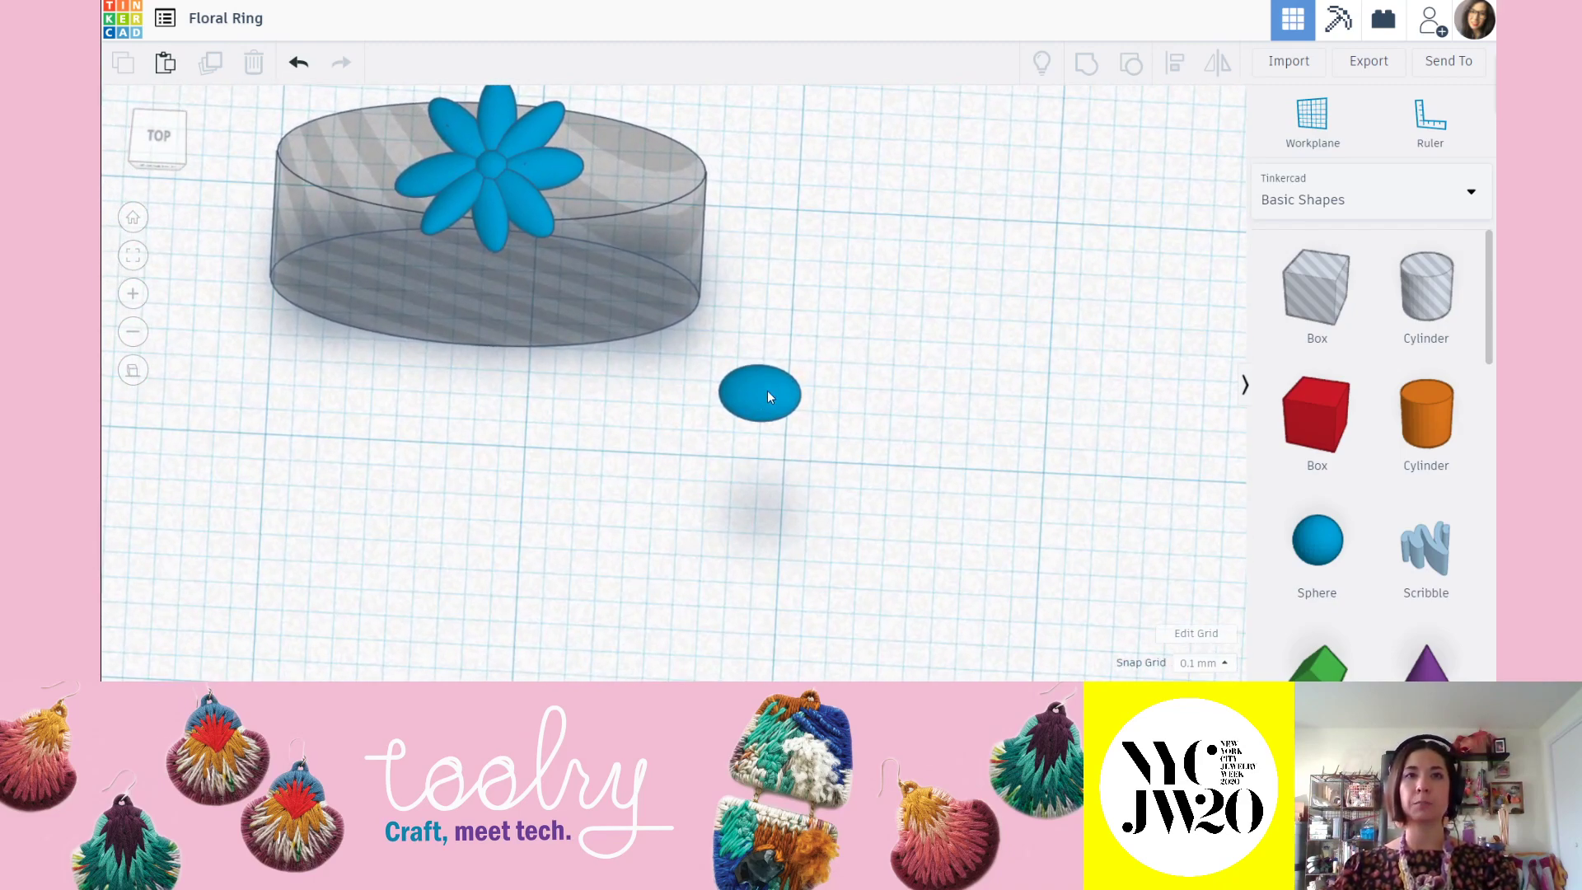
{"action": "left_click_drag", "start_coordinate": [768, 390], "coordinate": [771, 435]}
{"action": "left_click", "coordinate": [828, 405]}
{"action": "right_click_drag", "start_coordinate": [828, 405], "coordinate": [819, 486]}
{"action": "left_click", "coordinate": [757, 497]}
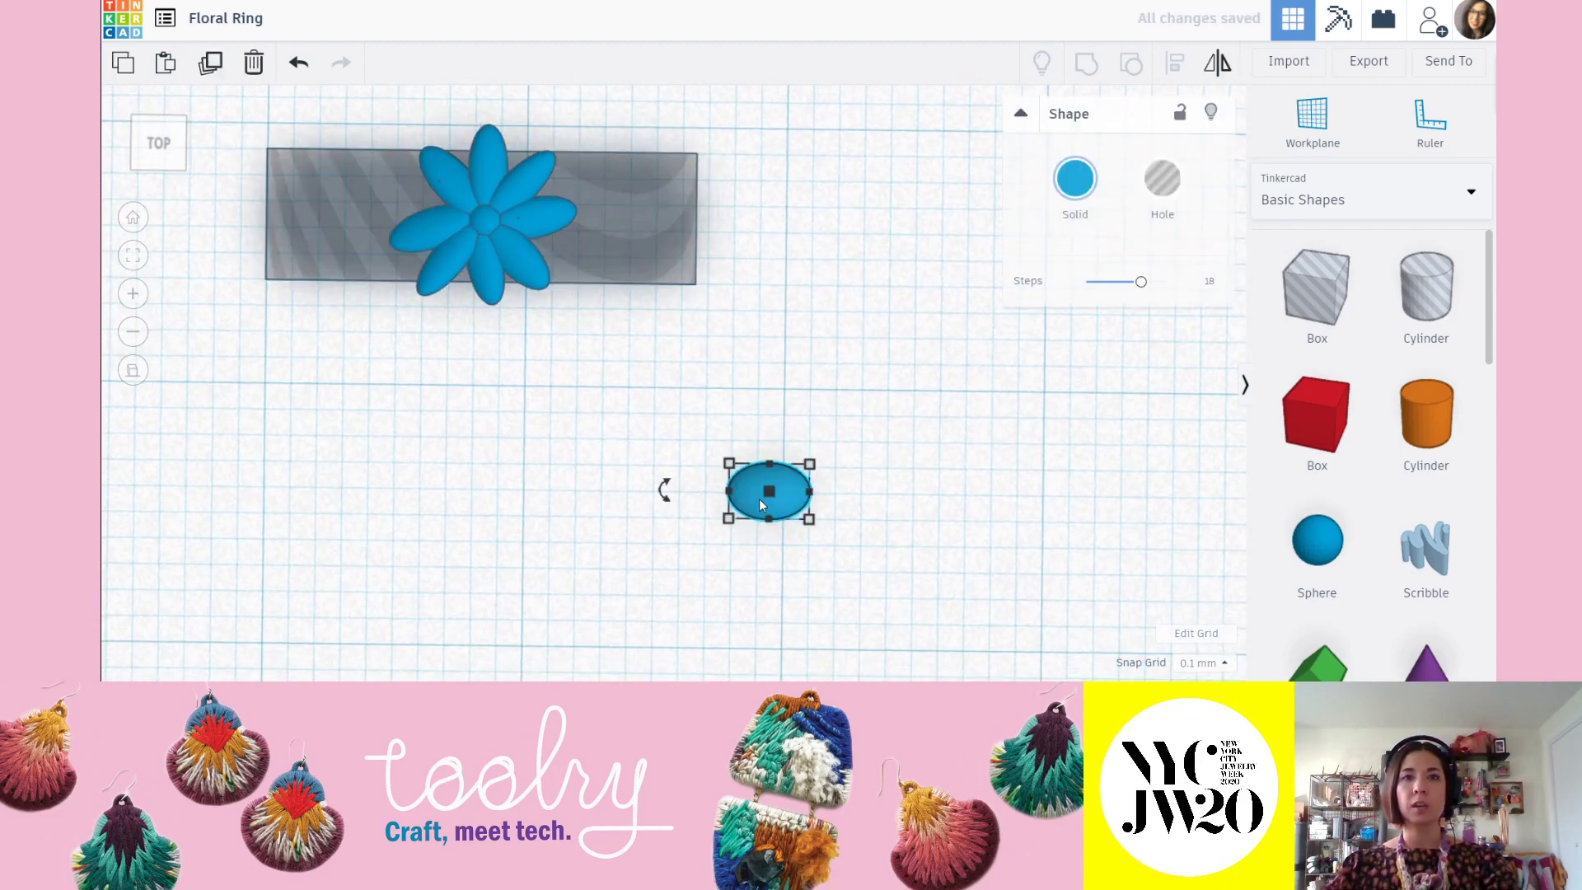
Duplicate the ellipsoid, shift the copy sideways clear of the original and turn it into a hole.
{"action": "left_click", "coordinate": [216, 69]}
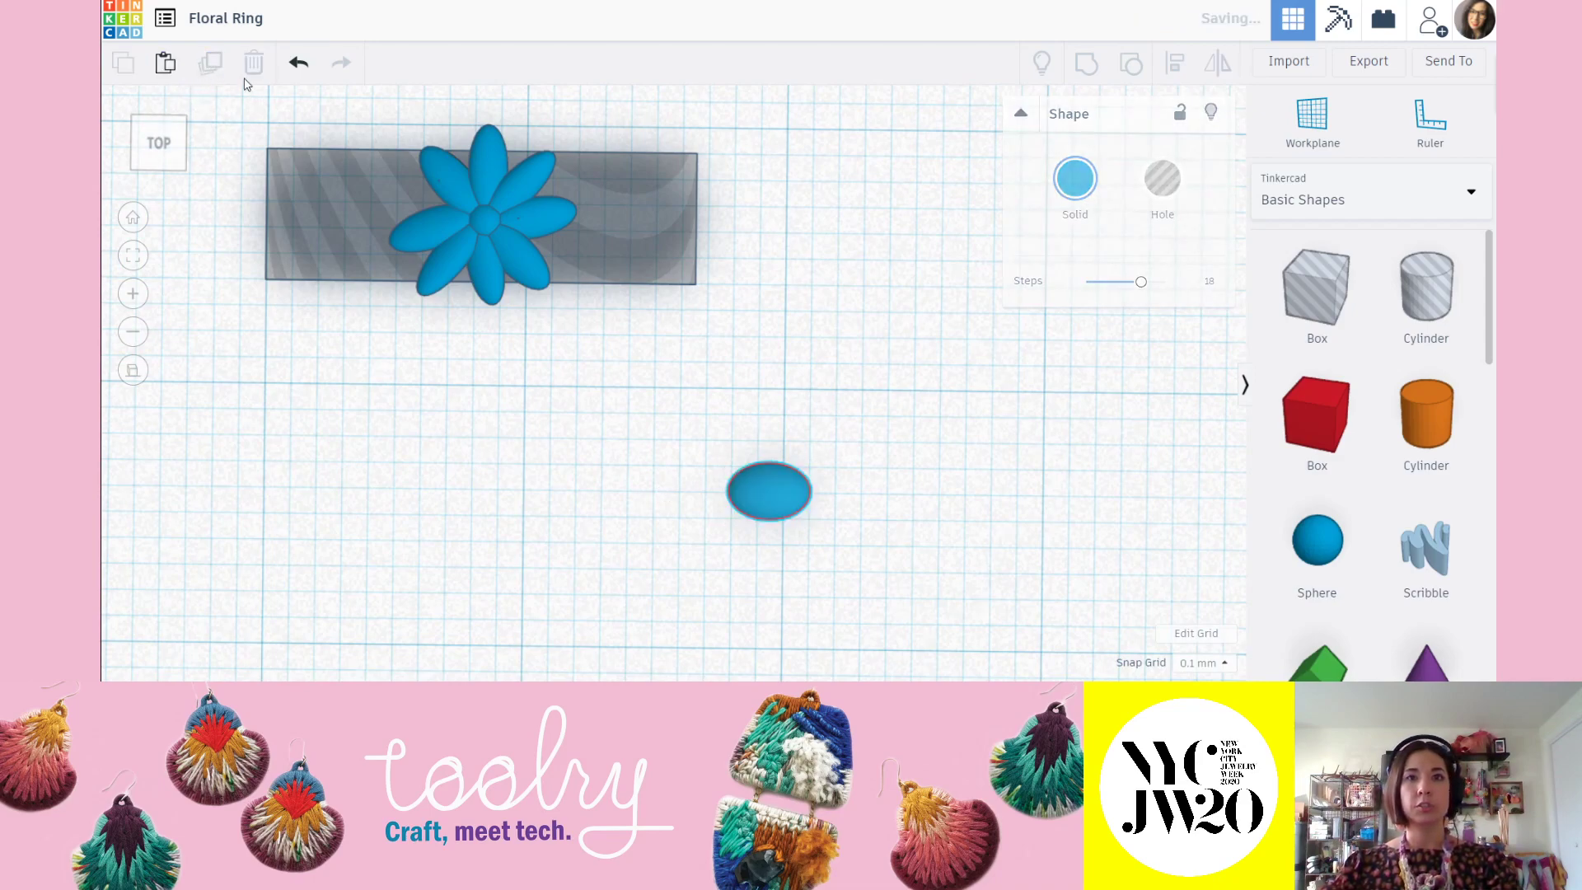
{"action": "key", "text": "Right"}
{"action": "key", "text": "Right"}
{"action": "key", "text": "Right"}
{"action": "key", "text": "Right"}
{"action": "key", "text": "Right"}
{"action": "key", "text": "Right"}
{"action": "key", "text": "Right"}
{"action": "key", "text": "Right"}
{"action": "key", "text": "Right"}
{"action": "key", "text": "Right"}
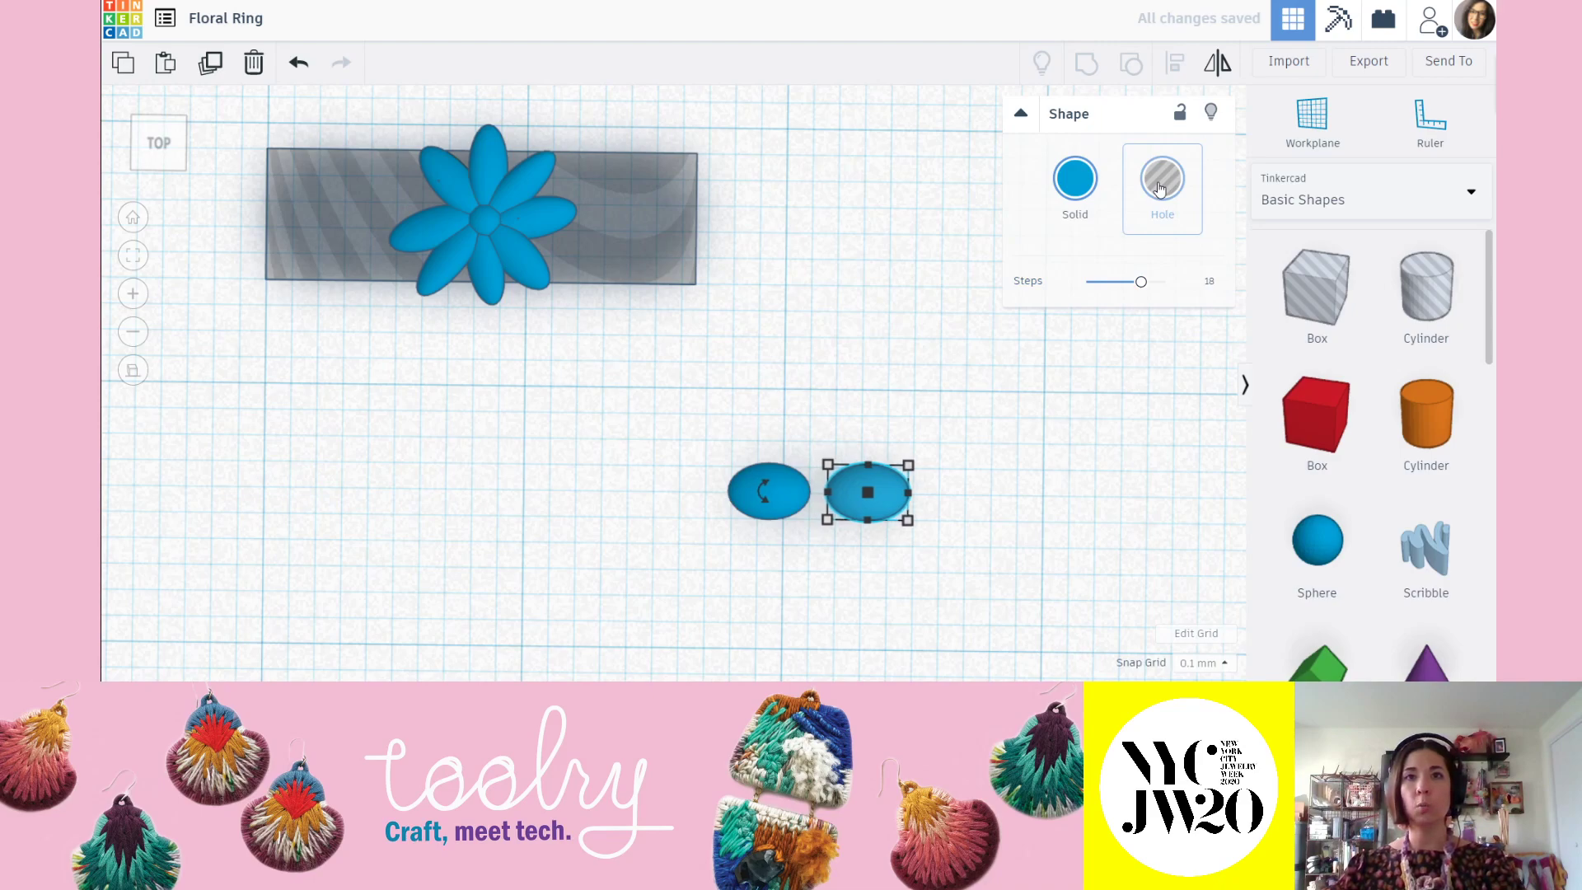
{"action": "left_click", "coordinate": [1159, 188]}
Scale the hole ellipsoid down uniformly to about 2.63 by 1.8 mm.
{"action": "left_click", "coordinate": [1048, 558]}
{"action": "scroll", "coordinate": [906, 502], "scroll_direction": "up", "scroll_amount": 2}
{"action": "scroll", "coordinate": [904, 482], "scroll_direction": "up", "scroll_amount": 1}
{"action": "middle_click_drag", "start_coordinate": [1064, 452], "coordinate": [968, 321]}
{"action": "left_click", "coordinate": [904, 414]}
{"action": "left_click_drag", "start_coordinate": [825, 379], "coordinate": [844, 394]}
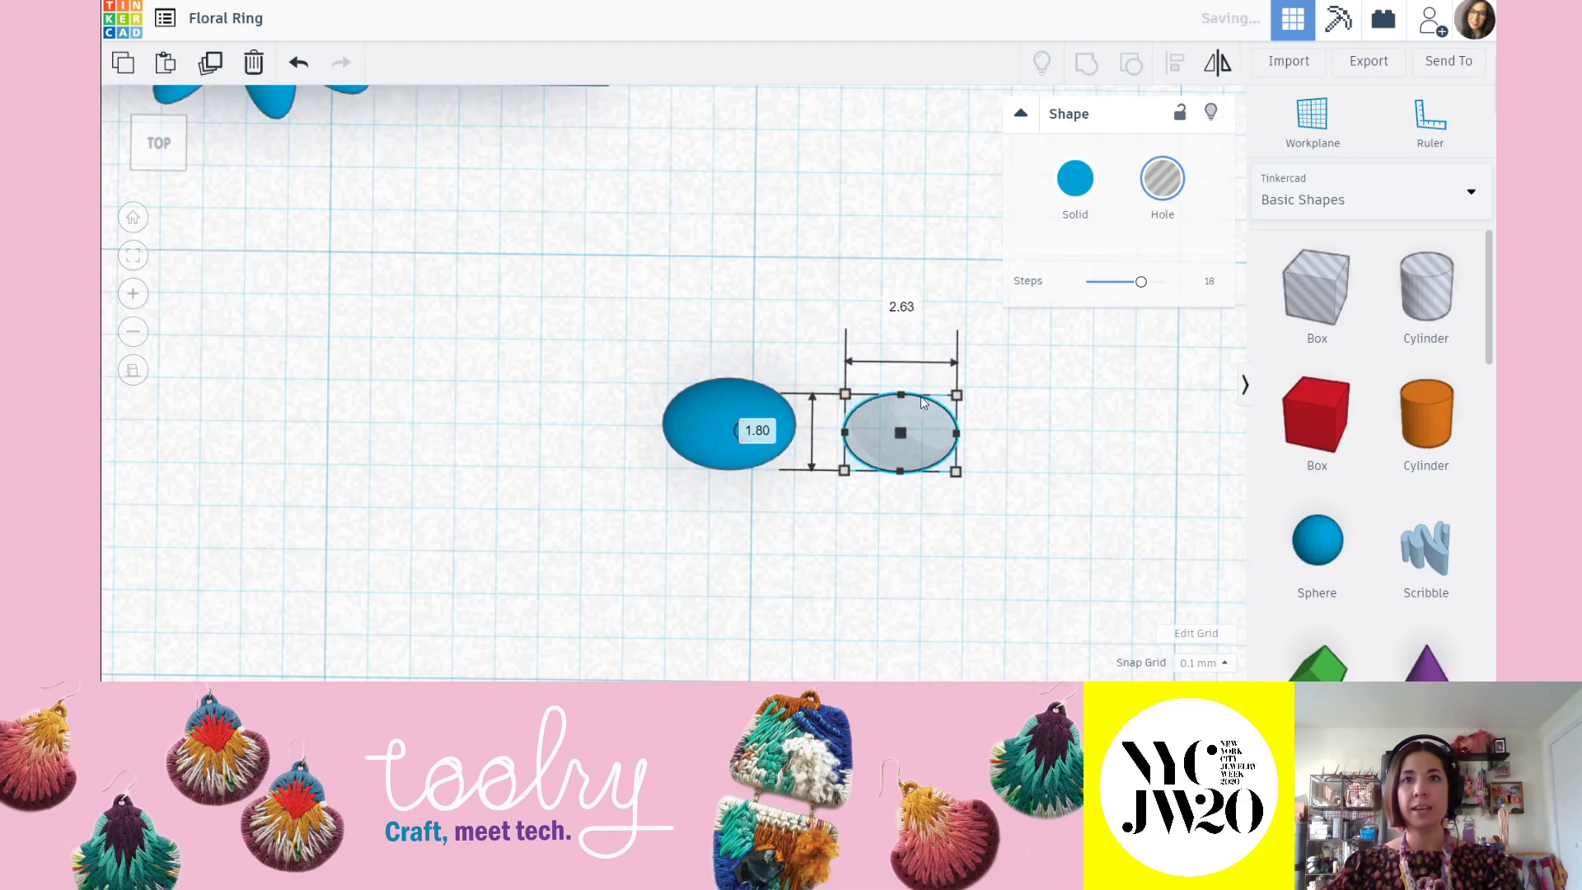
Lengthen and flatten the hole ellipsoid and place it so that it overlaps the upper part of the solid ellipsoid.
{"action": "left_click_drag", "start_coordinate": [958, 435], "coordinate": [804, 433]}
{"action": "right_click_drag", "start_coordinate": [804, 434], "coordinate": [794, 183]}
{"action": "left_click_drag", "start_coordinate": [802, 185], "coordinate": [802, 145]}
{"action": "right_click_drag", "start_coordinate": [801, 145], "coordinate": [853, 302]}
{"action": "left_click_drag", "start_coordinate": [806, 186], "coordinate": [748, 333]}
Set the solid ellipsoid's height to 1.6 mm.
{"action": "left_click", "coordinate": [750, 297]}
{"action": "middle_click_drag", "start_coordinate": [873, 439], "coordinate": [878, 536]}
{"action": "right_click_drag", "start_coordinate": [879, 535], "coordinate": [815, 416]}
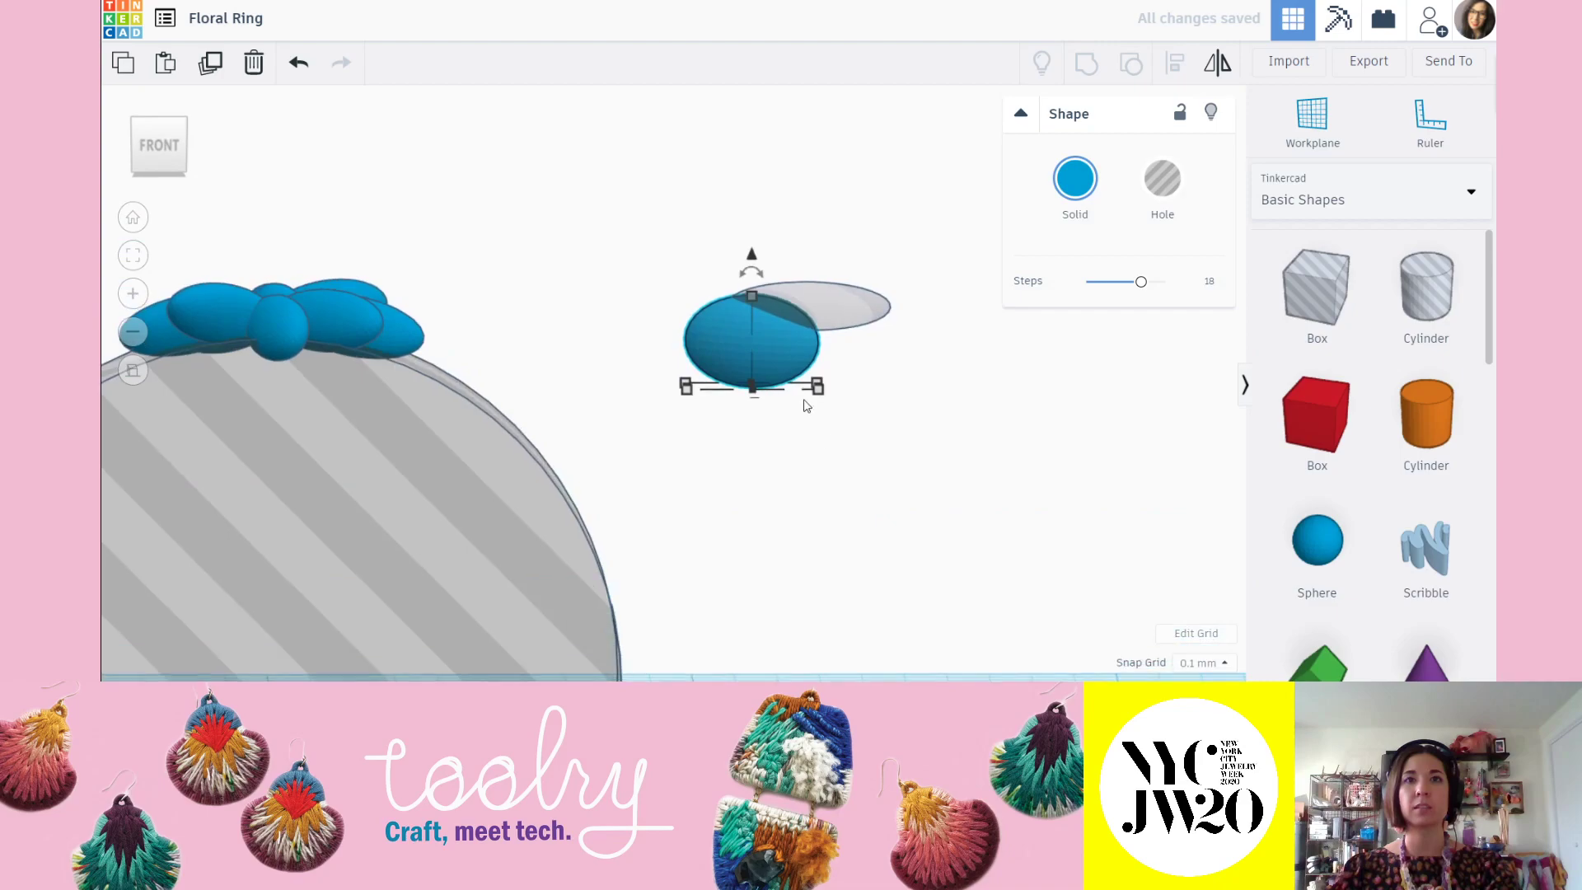
{"action": "left_click", "coordinate": [849, 342]}
{"action": "type", "text": ".1"}
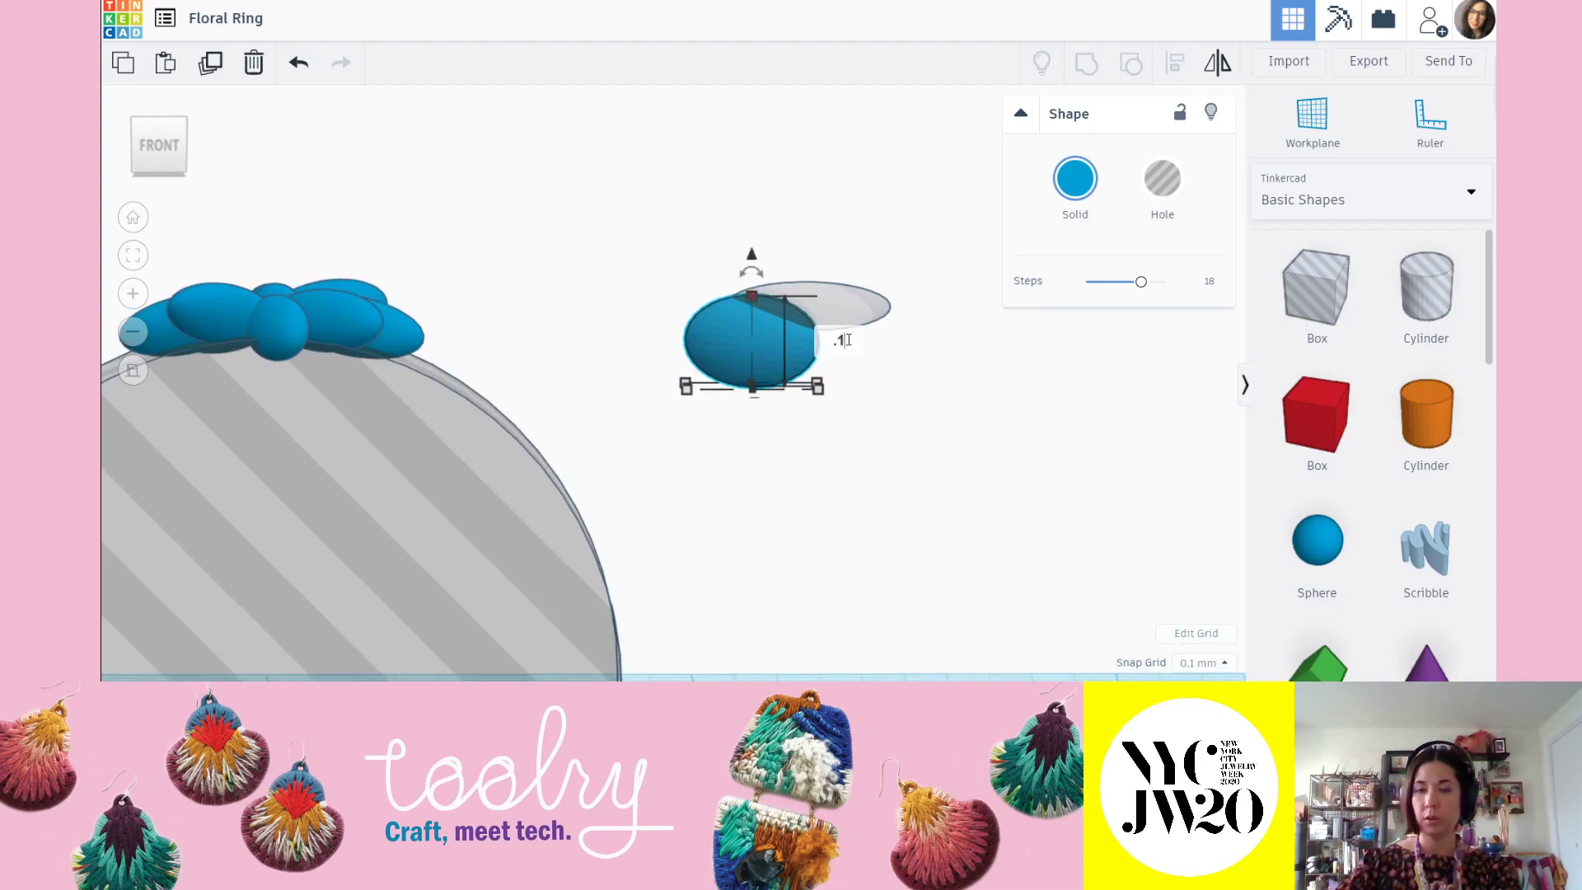
{"action": "type", "text": "6"}
{"action": "key", "text": "Return"}
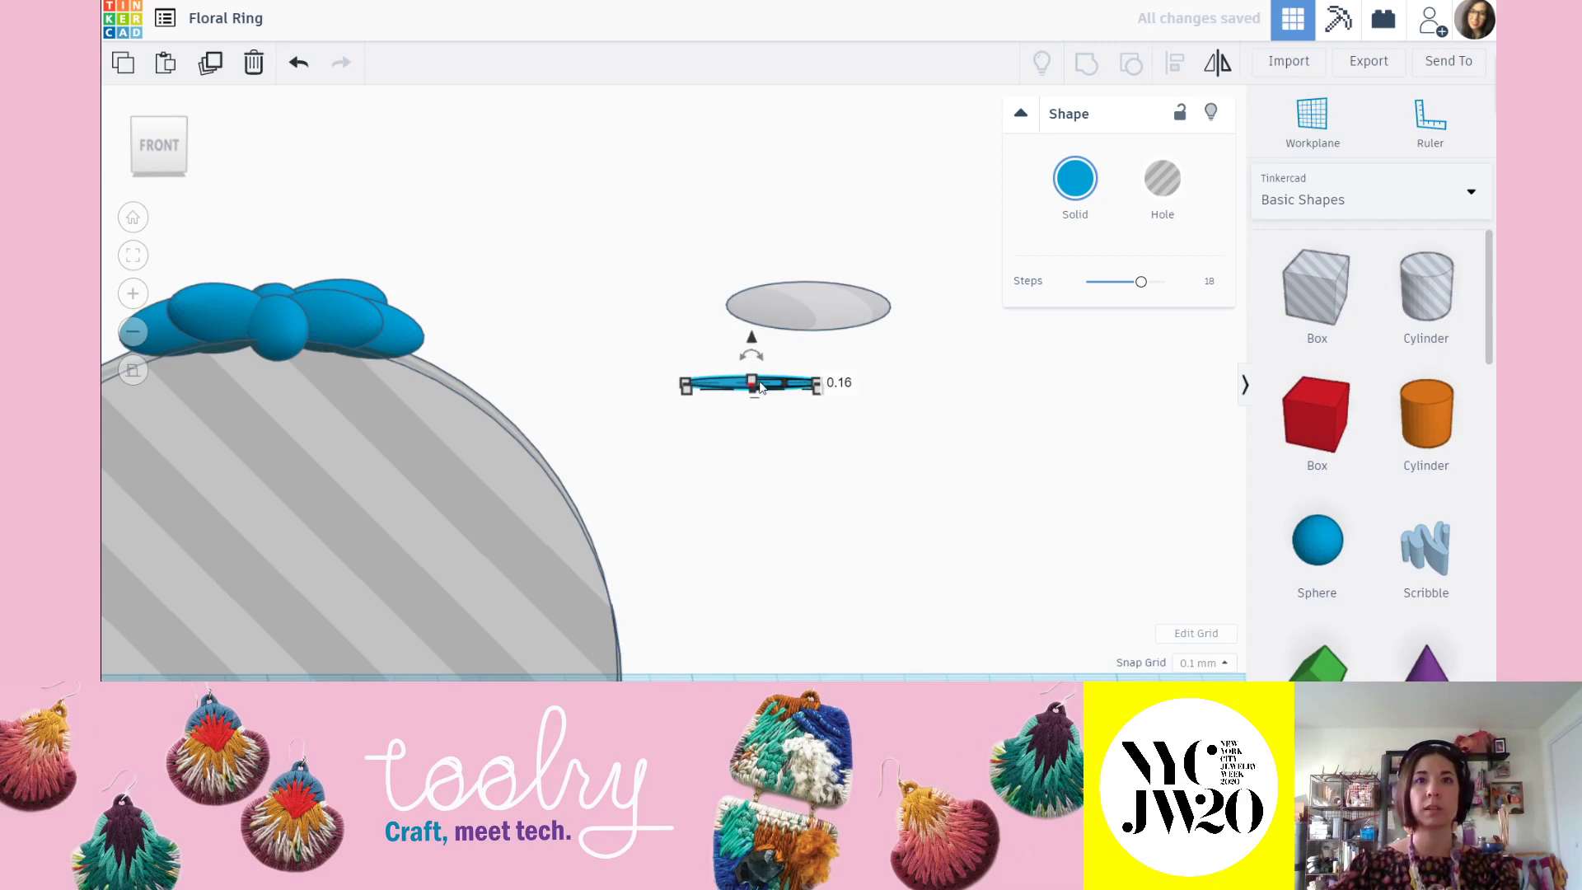
{"action": "key", "text": "Return"}
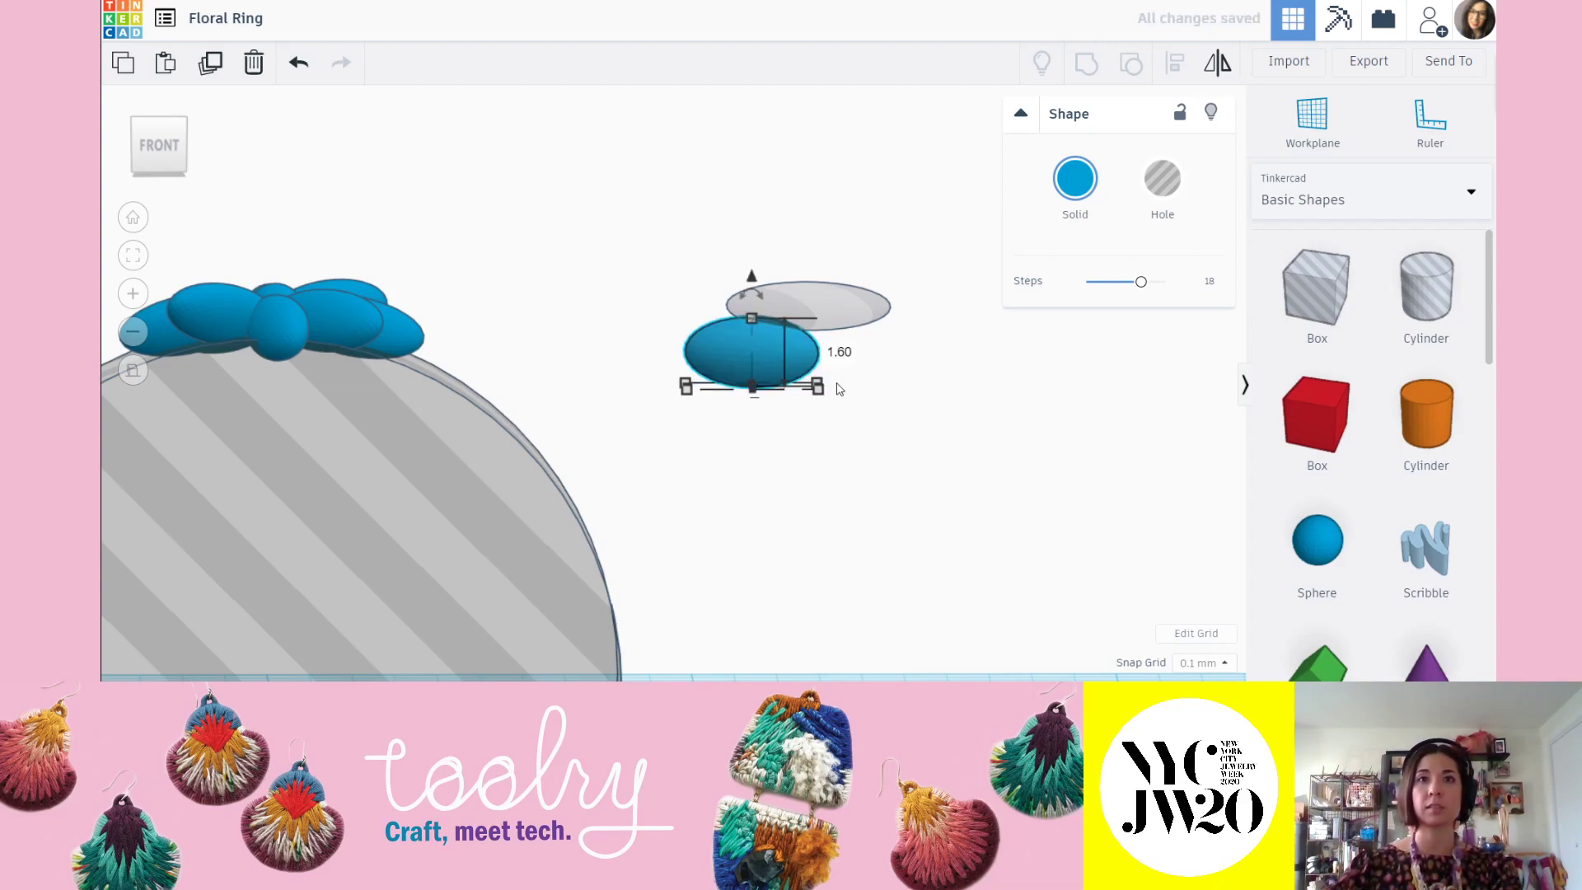
Lower the hole ellipsoid slightly so that it sinks into the top of the solid ellipsoid.
{"action": "left_click", "coordinate": [870, 178]}
{"action": "mouse_move", "coordinate": [862, 302]}
{"action": "right_mouse_down"}
{"action": "mouse_move", "coordinate": [865, 358]}
{"action": "mouse_move", "coordinate": [905, 384]}
{"action": "mouse_move", "coordinate": [900, 345]}
{"action": "mouse_move", "coordinate": [837, 304]}
{"action": "right_mouse_up"}
{"action": "left_click", "coordinate": [837, 305]}
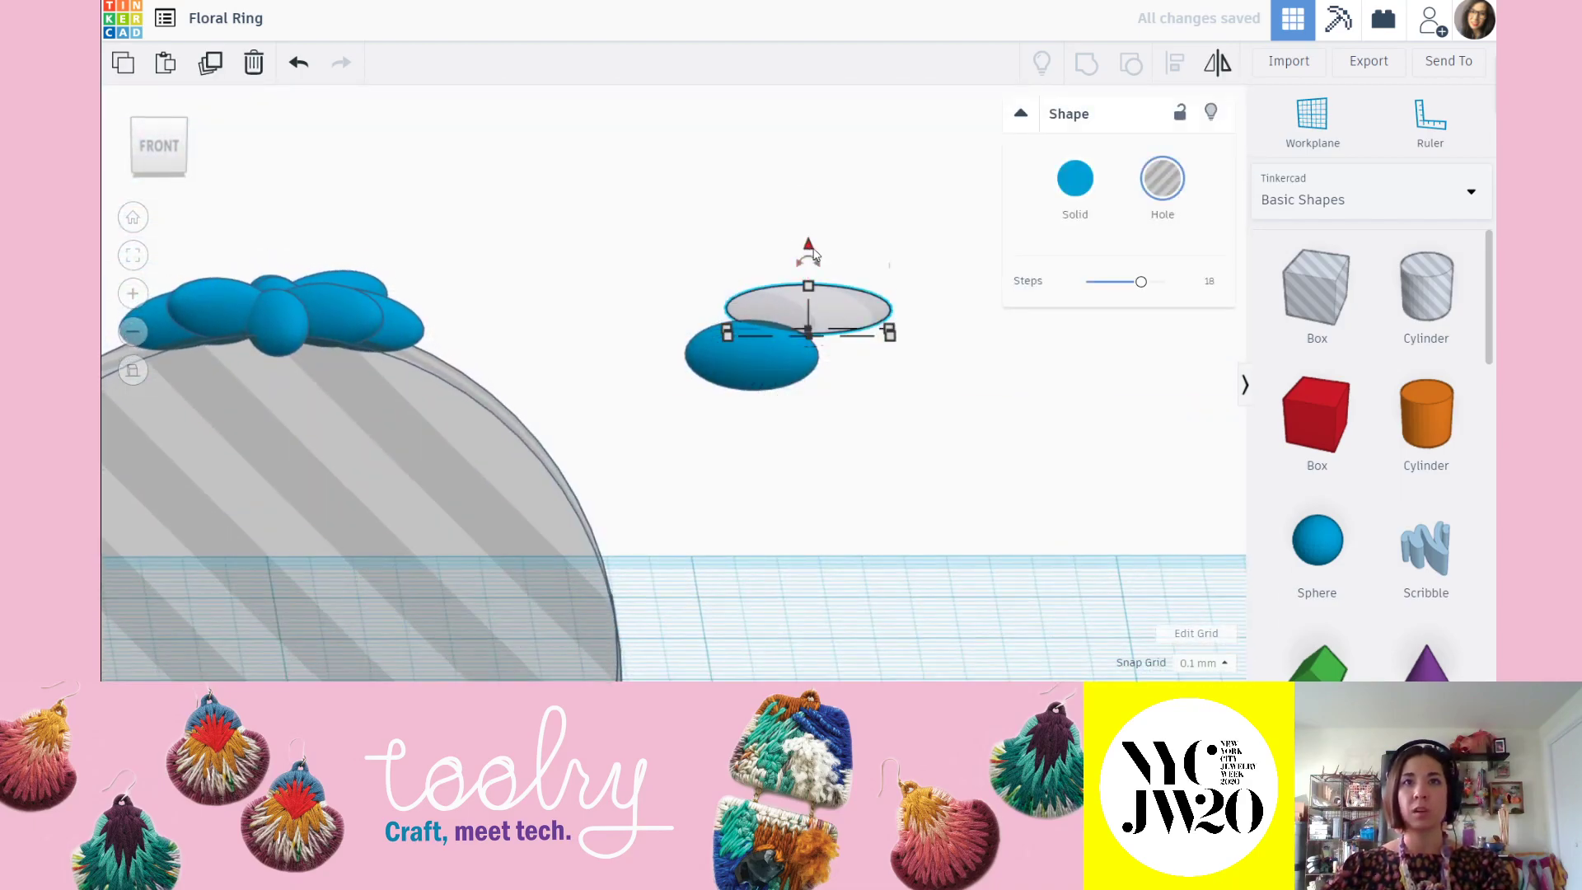
{"action": "left_click_drag", "start_coordinate": [808, 252], "coordinate": [819, 274]}
{"action": "right_click_drag", "start_coordinate": [820, 276], "coordinate": [847, 472]}
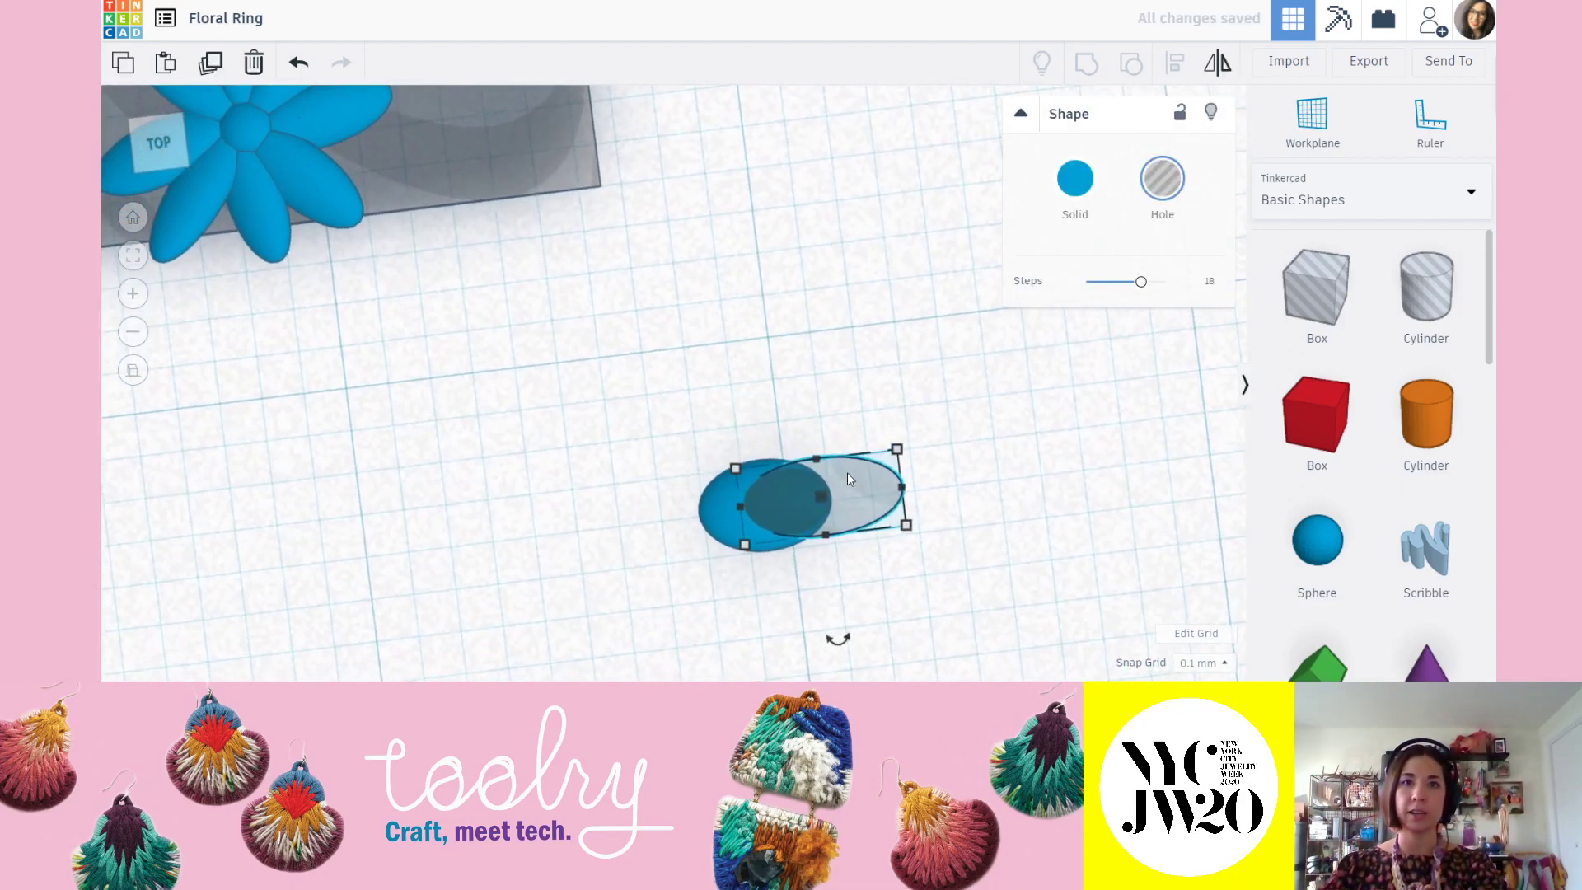
{"action": "left_click", "coordinate": [1028, 527]}
{"action": "right_click_drag", "start_coordinate": [882, 519], "coordinate": [746, 333]}
{"action": "left_click", "coordinate": [745, 337]}
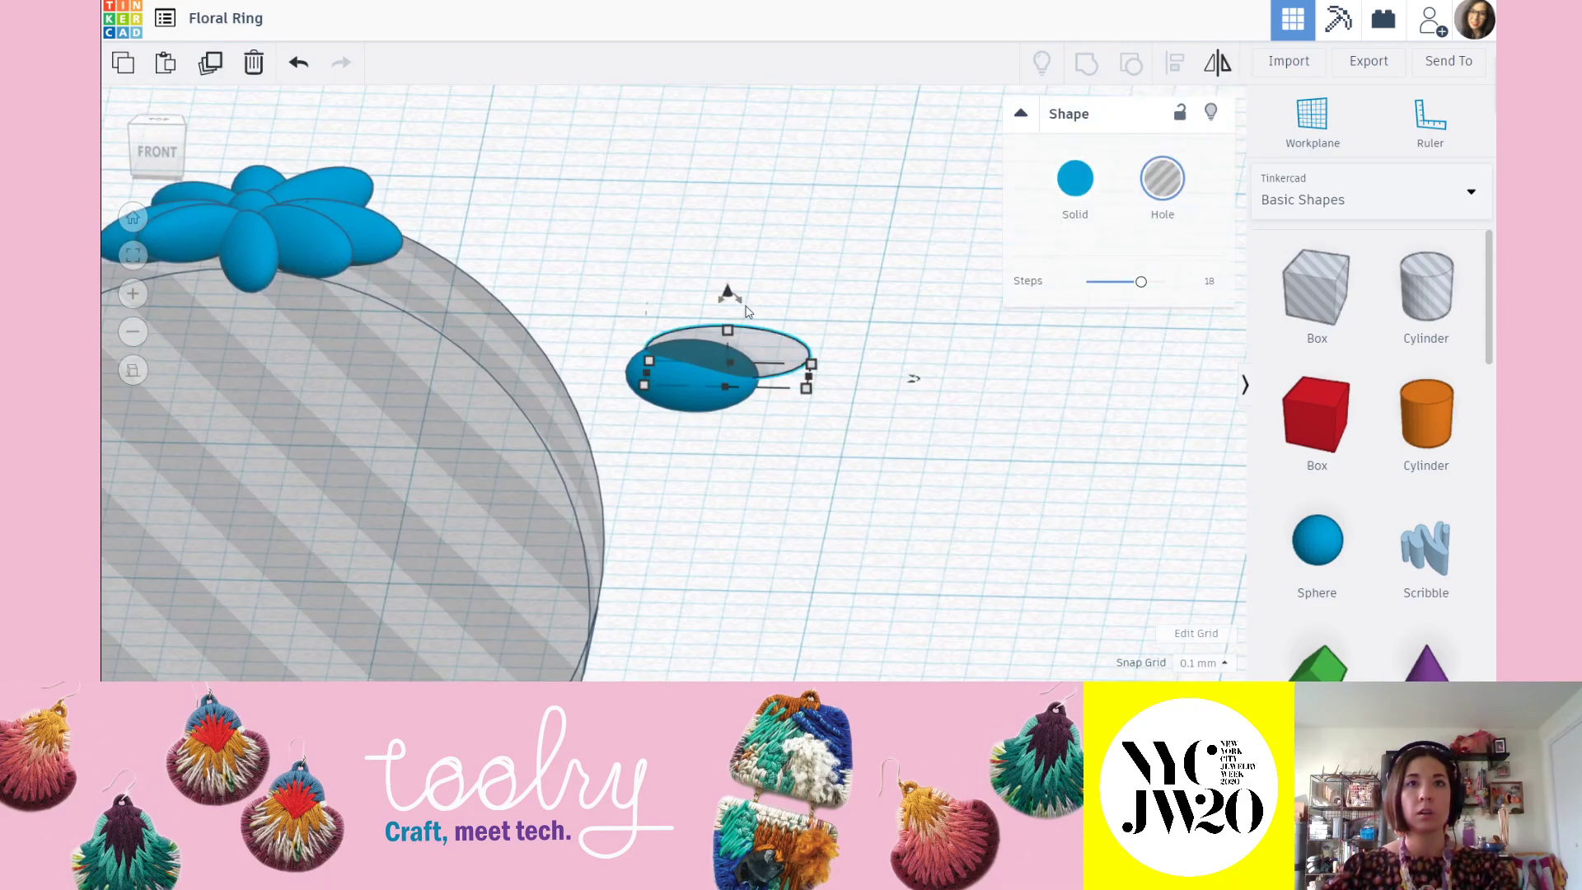
{"action": "left_click_drag", "start_coordinate": [731, 296], "coordinate": [725, 295]}
{"action": "left_click", "coordinate": [765, 317]}
{"action": "right_click_drag", "start_coordinate": [764, 318], "coordinate": [778, 527]}
{"action": "left_click", "coordinate": [784, 419]}
Try grouping the solid and hole ellipsoids to cut the hollow, and undo the grouping.
{"action": "right_click_drag", "start_coordinate": [921, 491], "coordinate": [858, 334]}
{"action": "left_click_drag", "start_coordinate": [914, 371], "coordinate": [723, 221]}
{"action": "right_click_drag", "start_coordinate": [812, 369], "coordinate": [826, 498]}
{"action": "left_click_drag", "start_coordinate": [818, 546], "coordinate": [618, 346]}
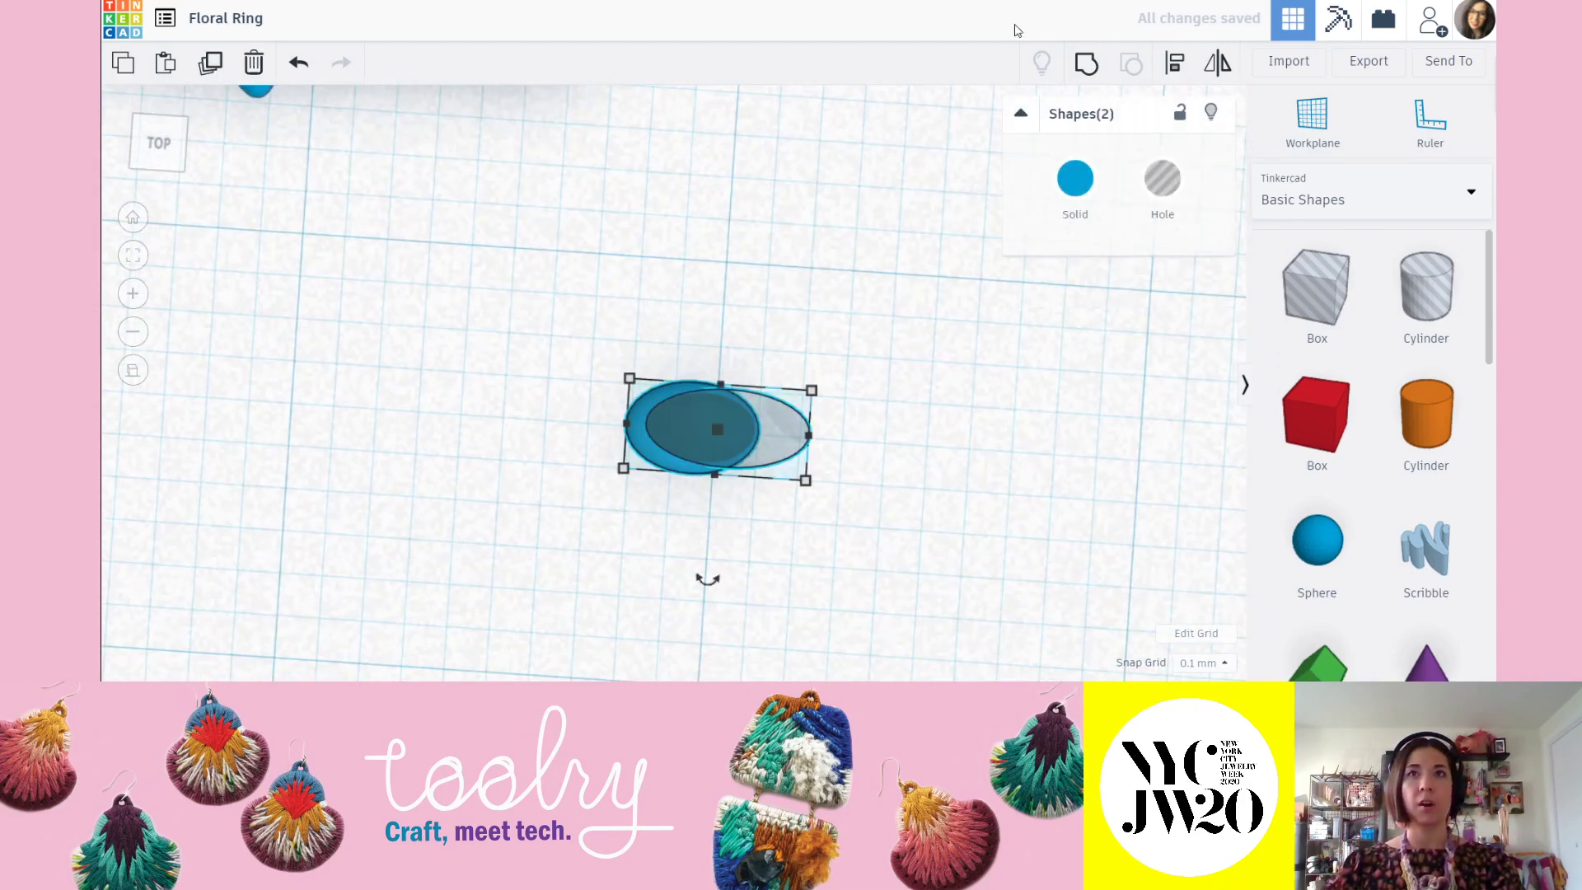
{"action": "left_click", "coordinate": [1093, 72]}
{"action": "left_click", "coordinate": [988, 501]}
{"action": "right_click_drag", "start_coordinate": [989, 501], "coordinate": [944, 521]}
{"action": "left_click", "coordinate": [697, 442]}
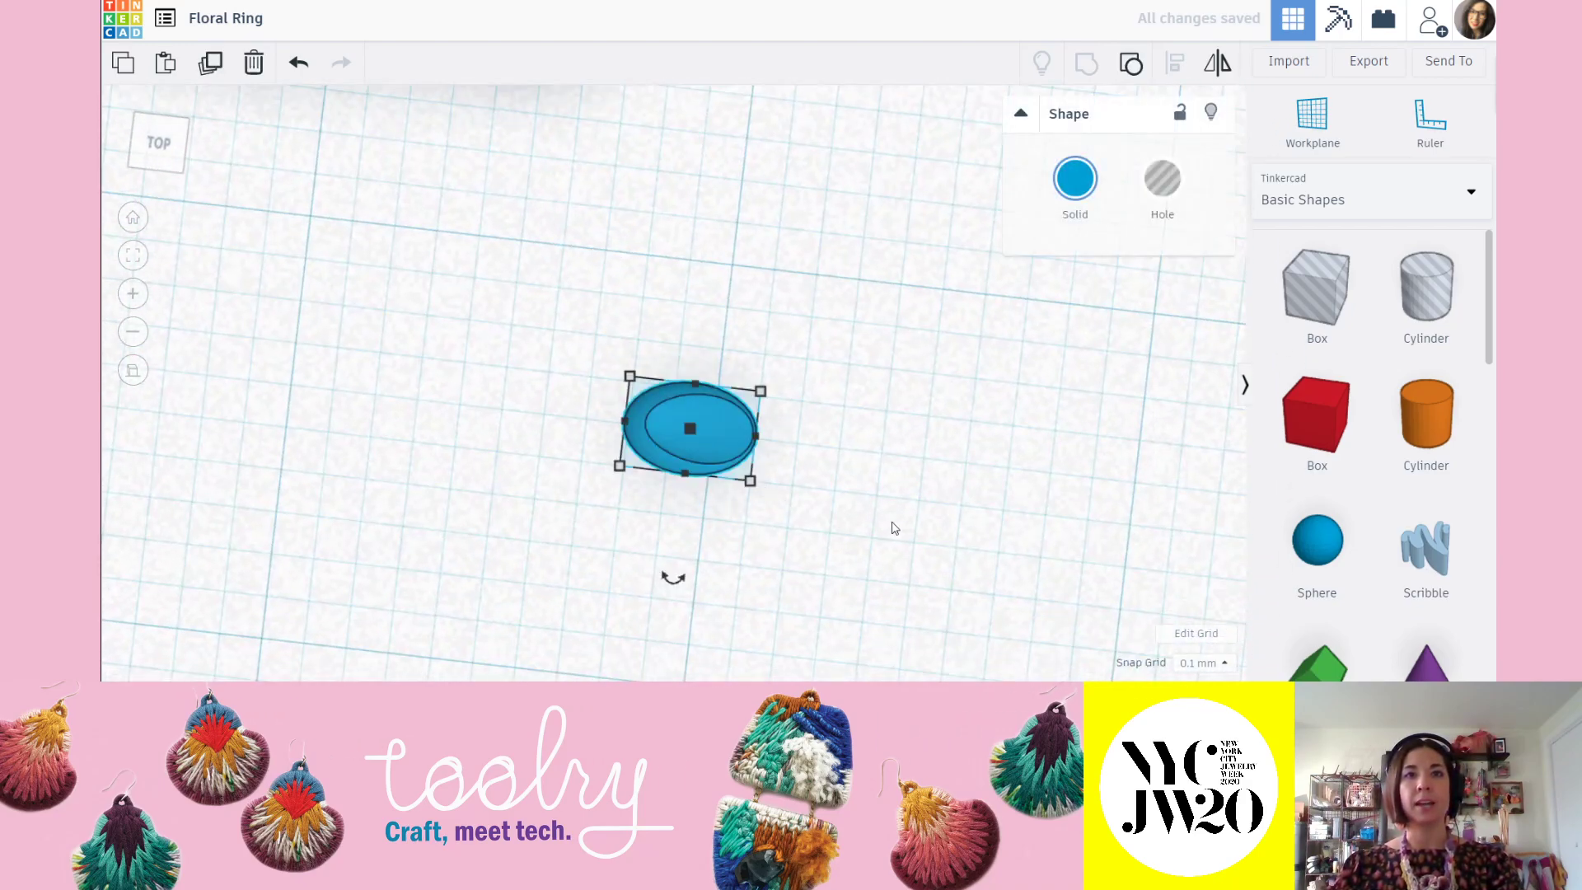
{"action": "key", "text": "ctrl+shift+g"}
Widen the hole ellipsoid and centre-align it with the solid ellipsoid across their width.
{"action": "left_click", "coordinate": [806, 442]}
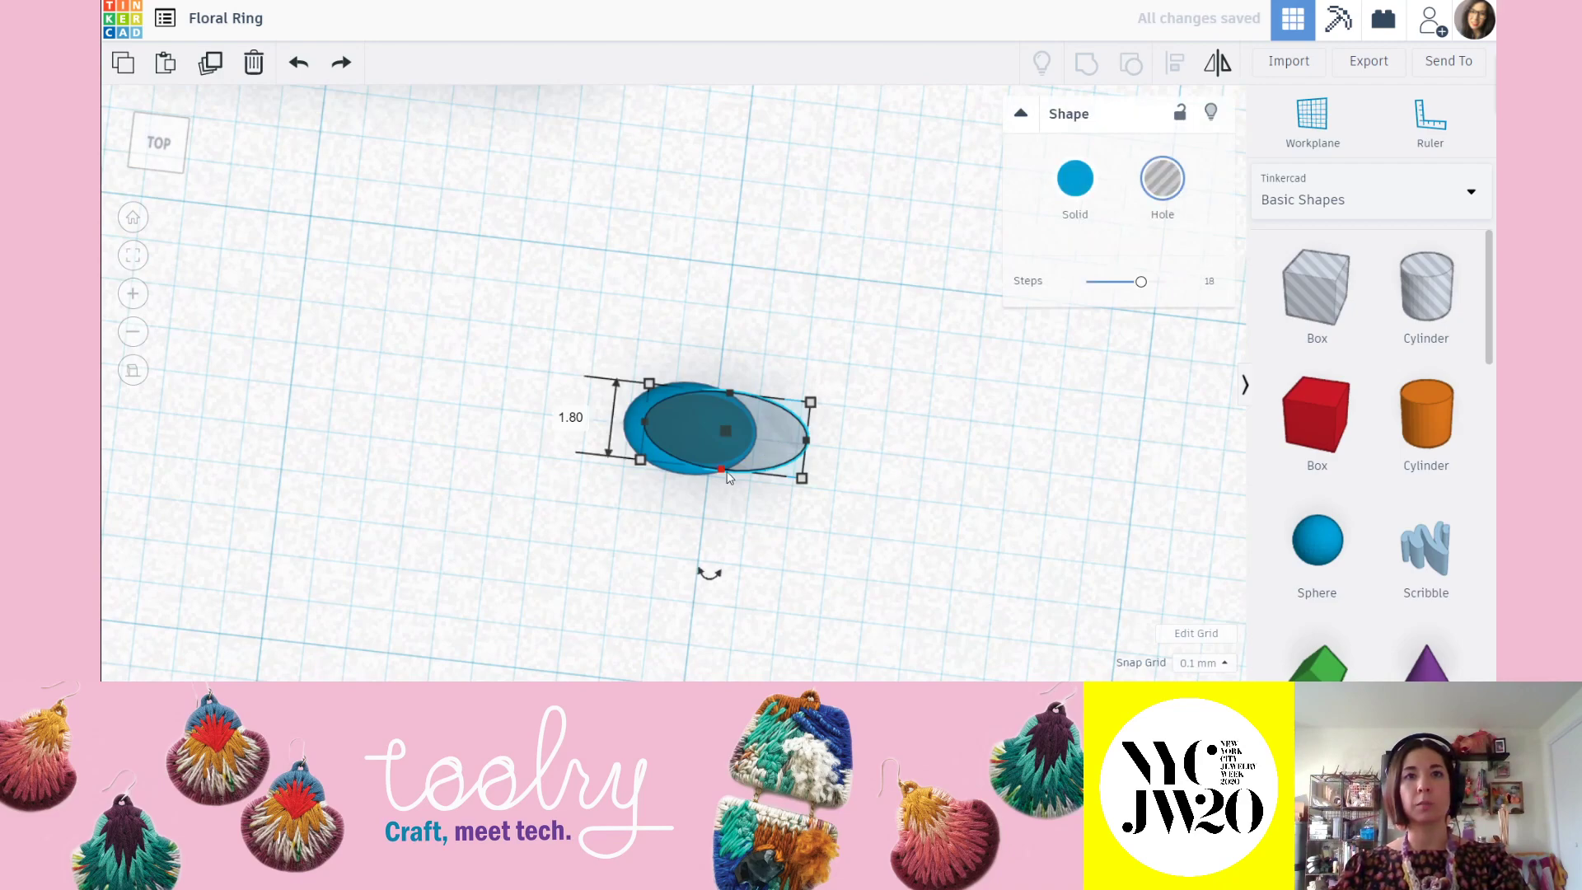
{"action": "left_click_drag", "start_coordinate": [791, 325], "coordinate": [577, 524]}
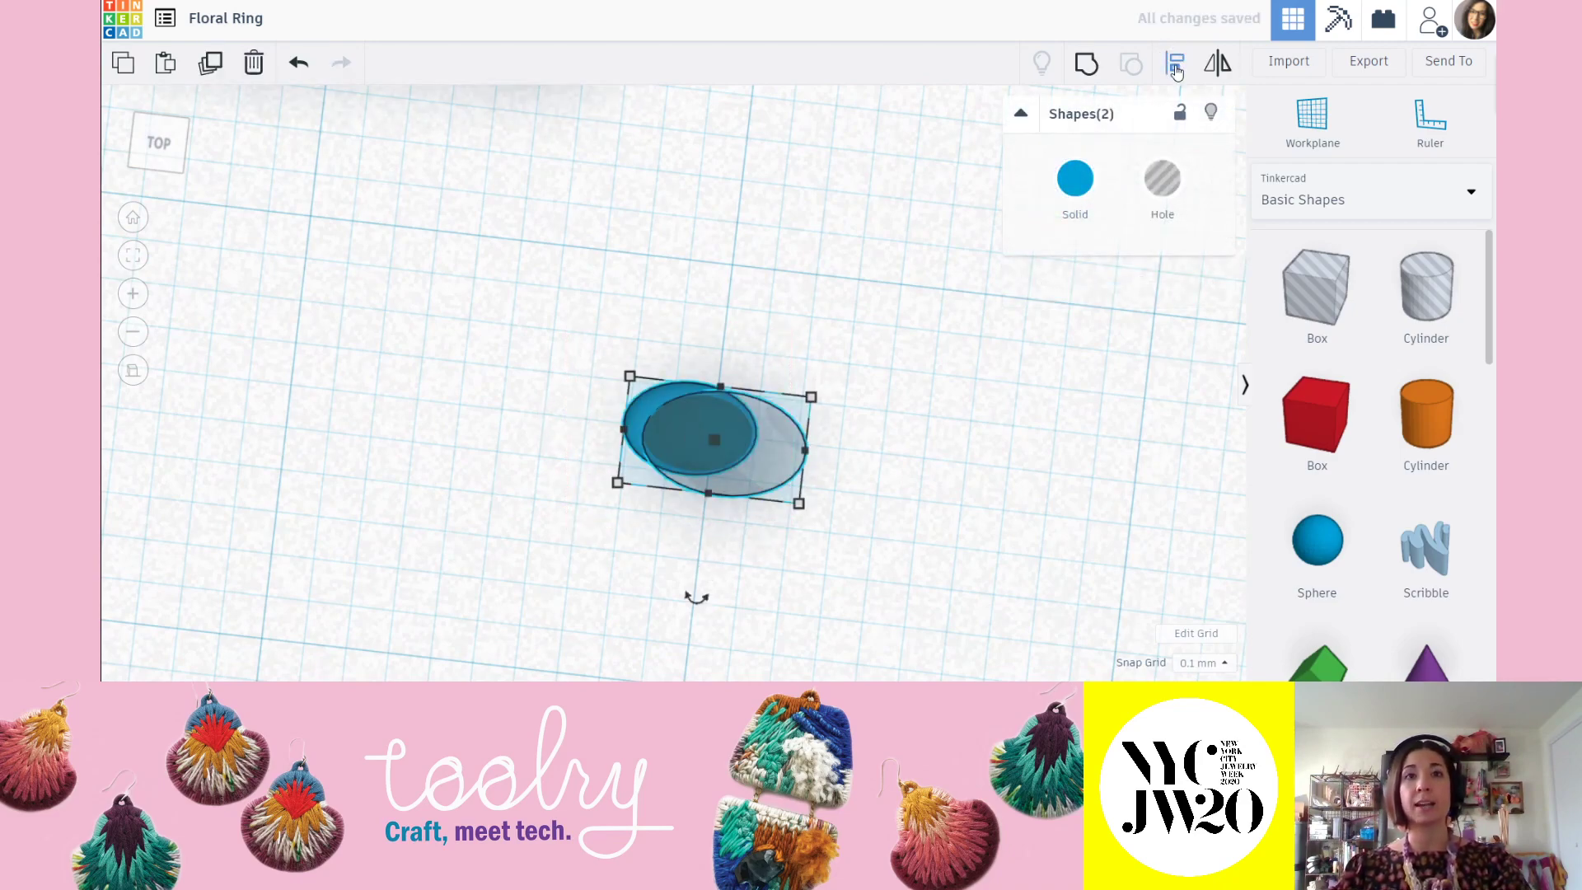
{"action": "left_click", "coordinate": [1175, 69]}
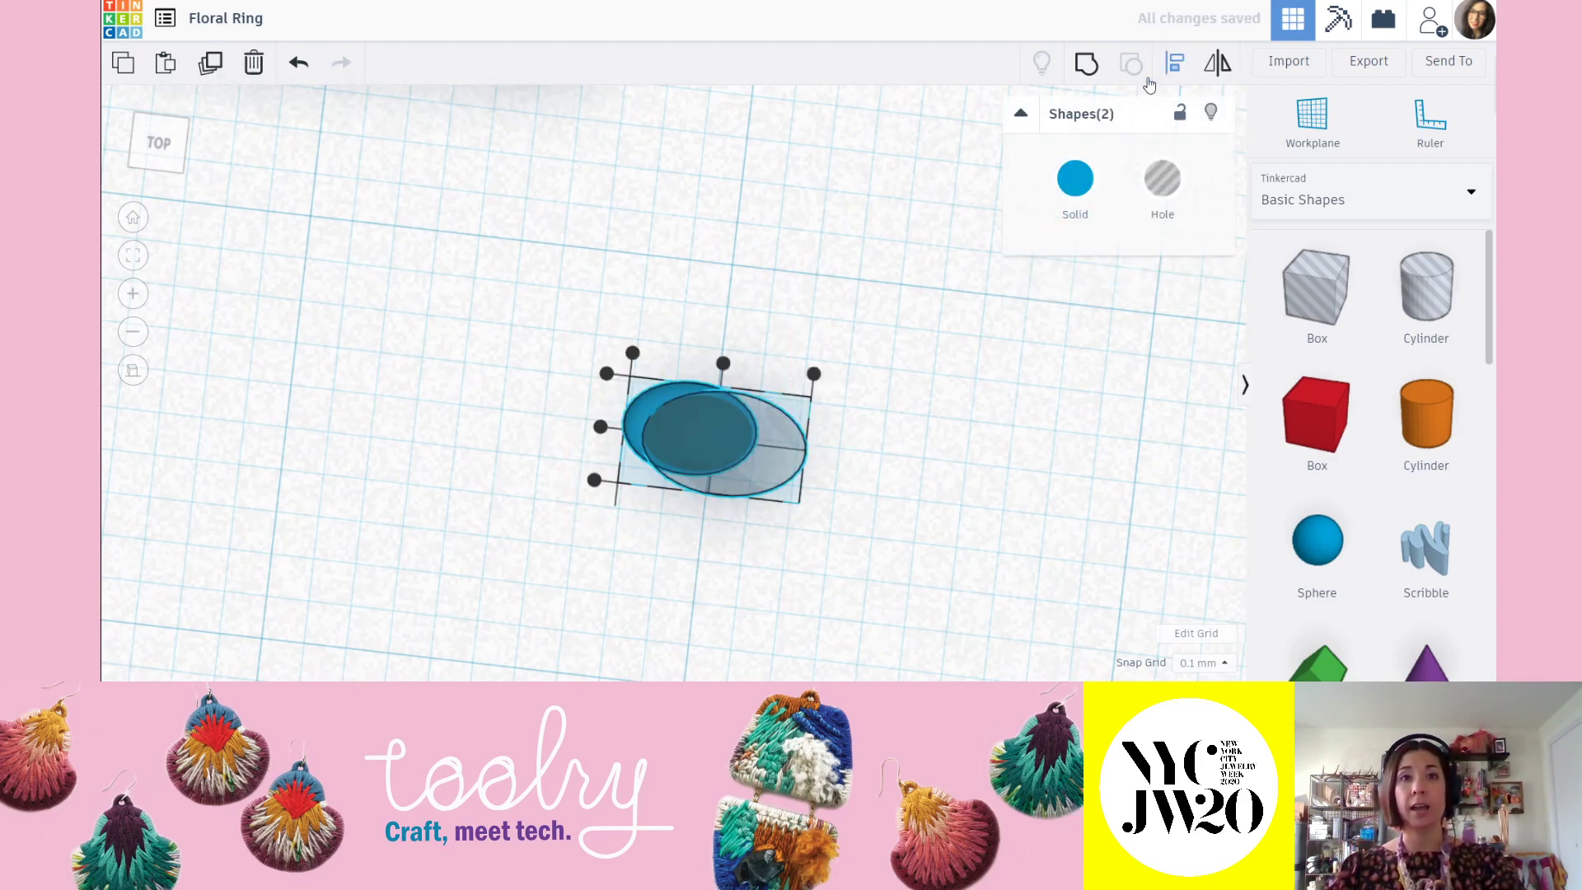
{"action": "left_click", "coordinate": [600, 427]}
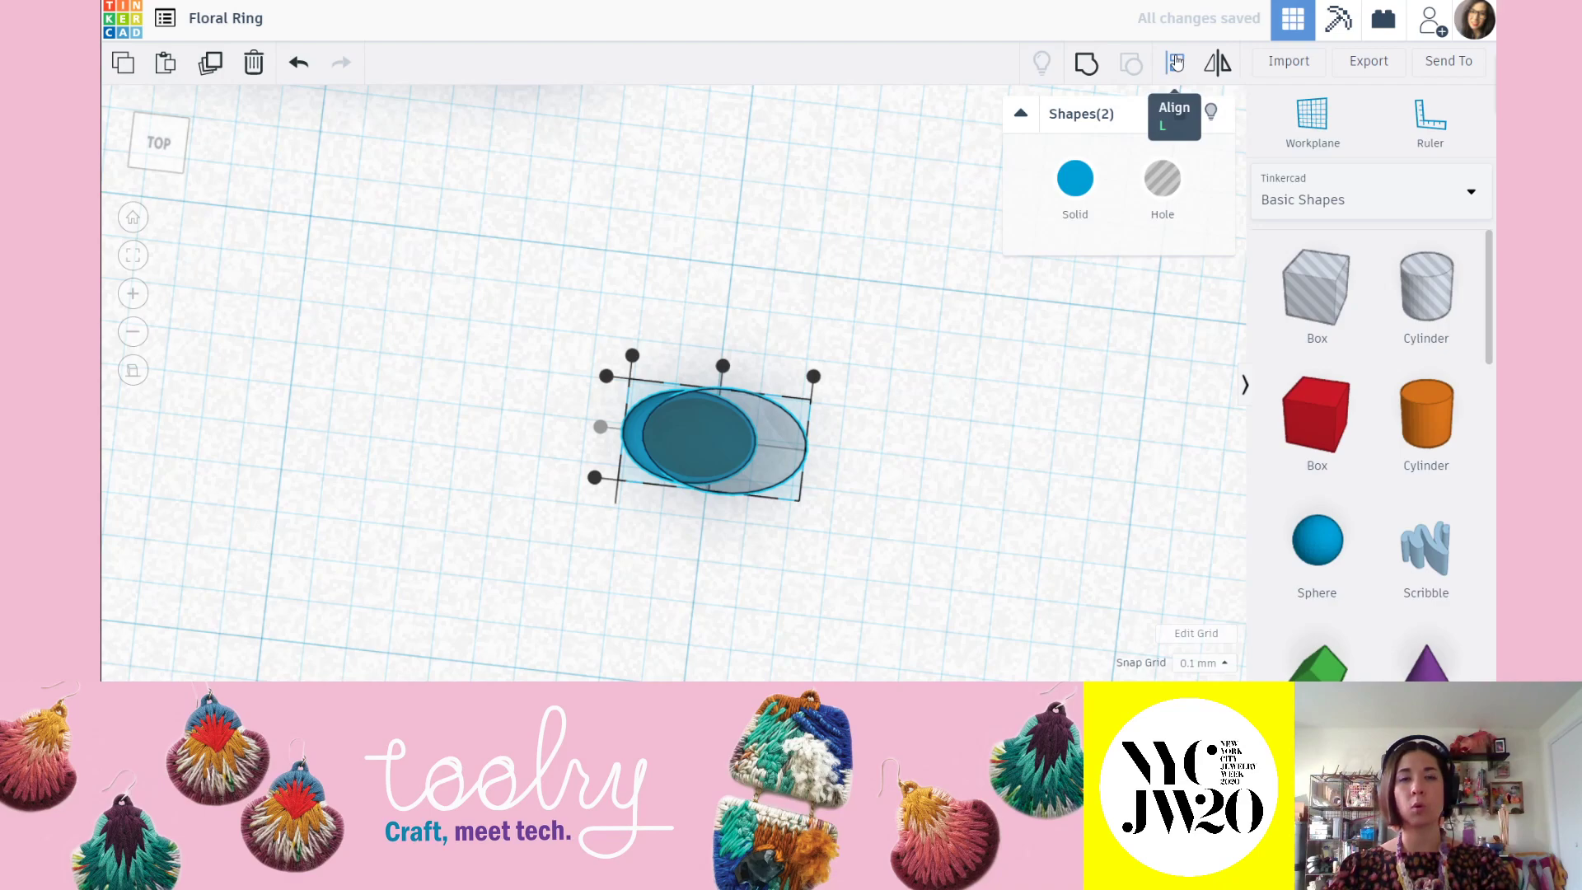
{"action": "left_click", "coordinate": [956, 420]}
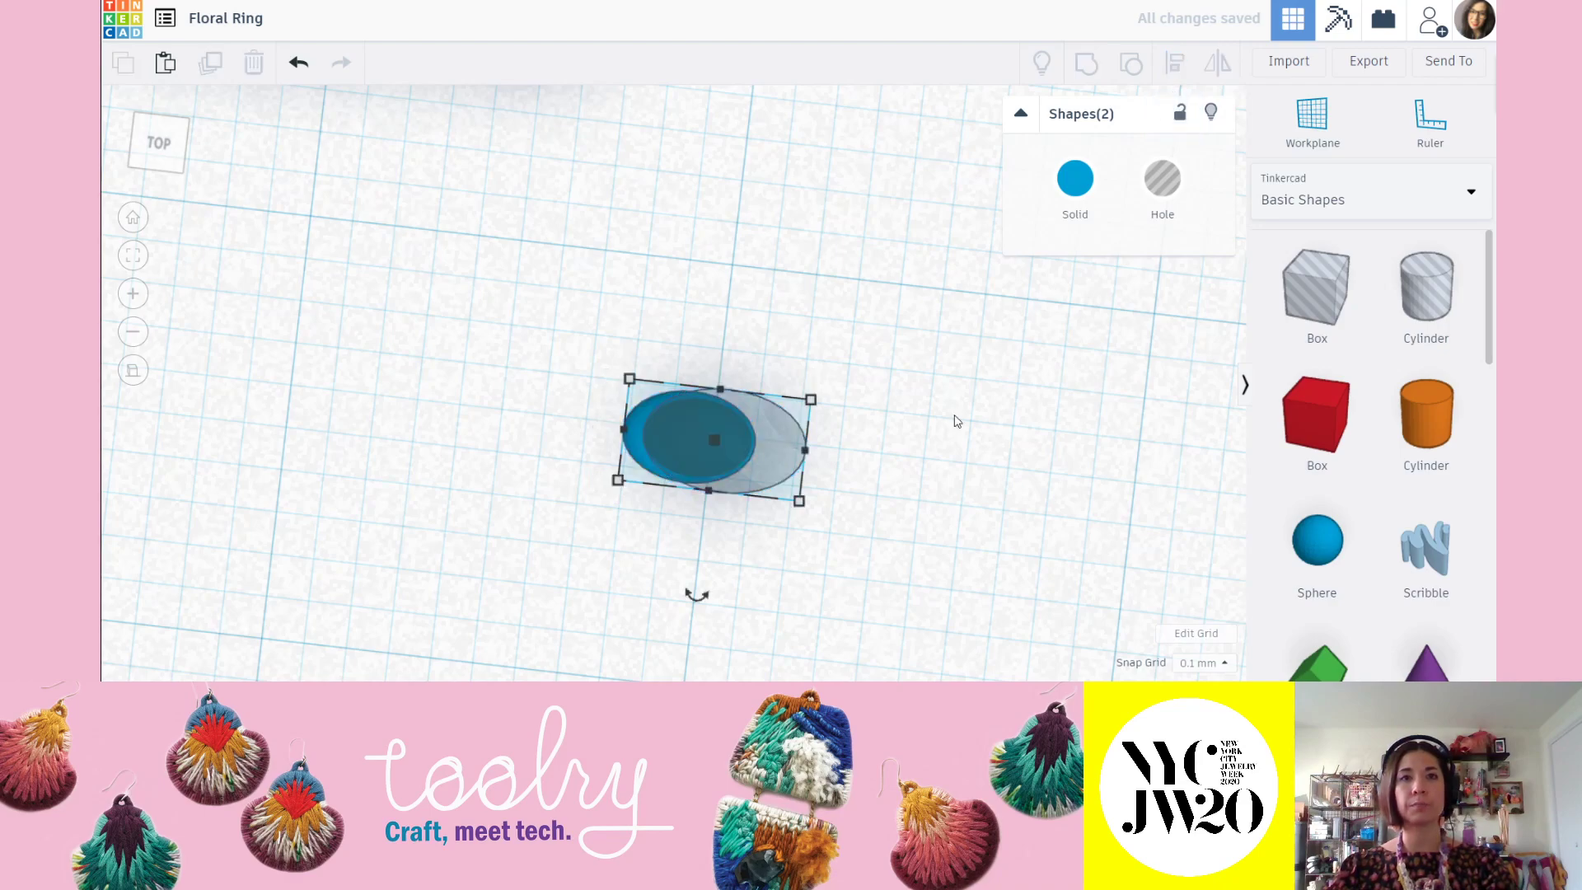
Narrow the hole ellipsoid to about 2.14 mm from its rear side.
{"action": "left_click", "coordinate": [786, 433]}
{"action": "left_click_drag", "start_coordinate": [732, 393], "coordinate": [758, 407]}
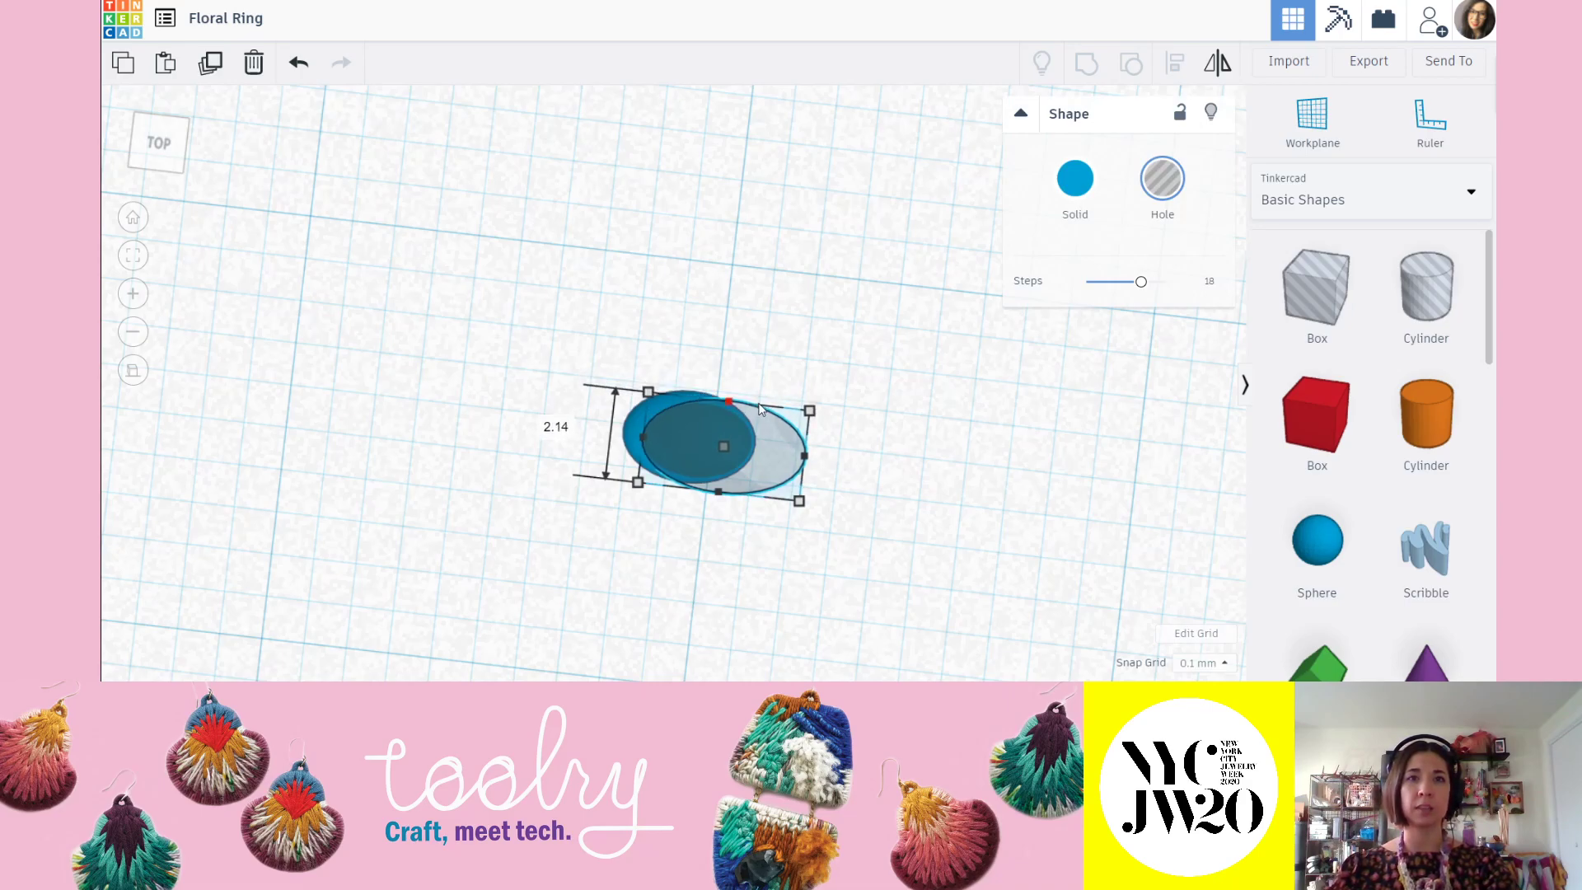
{"action": "left_click", "coordinate": [788, 359]}
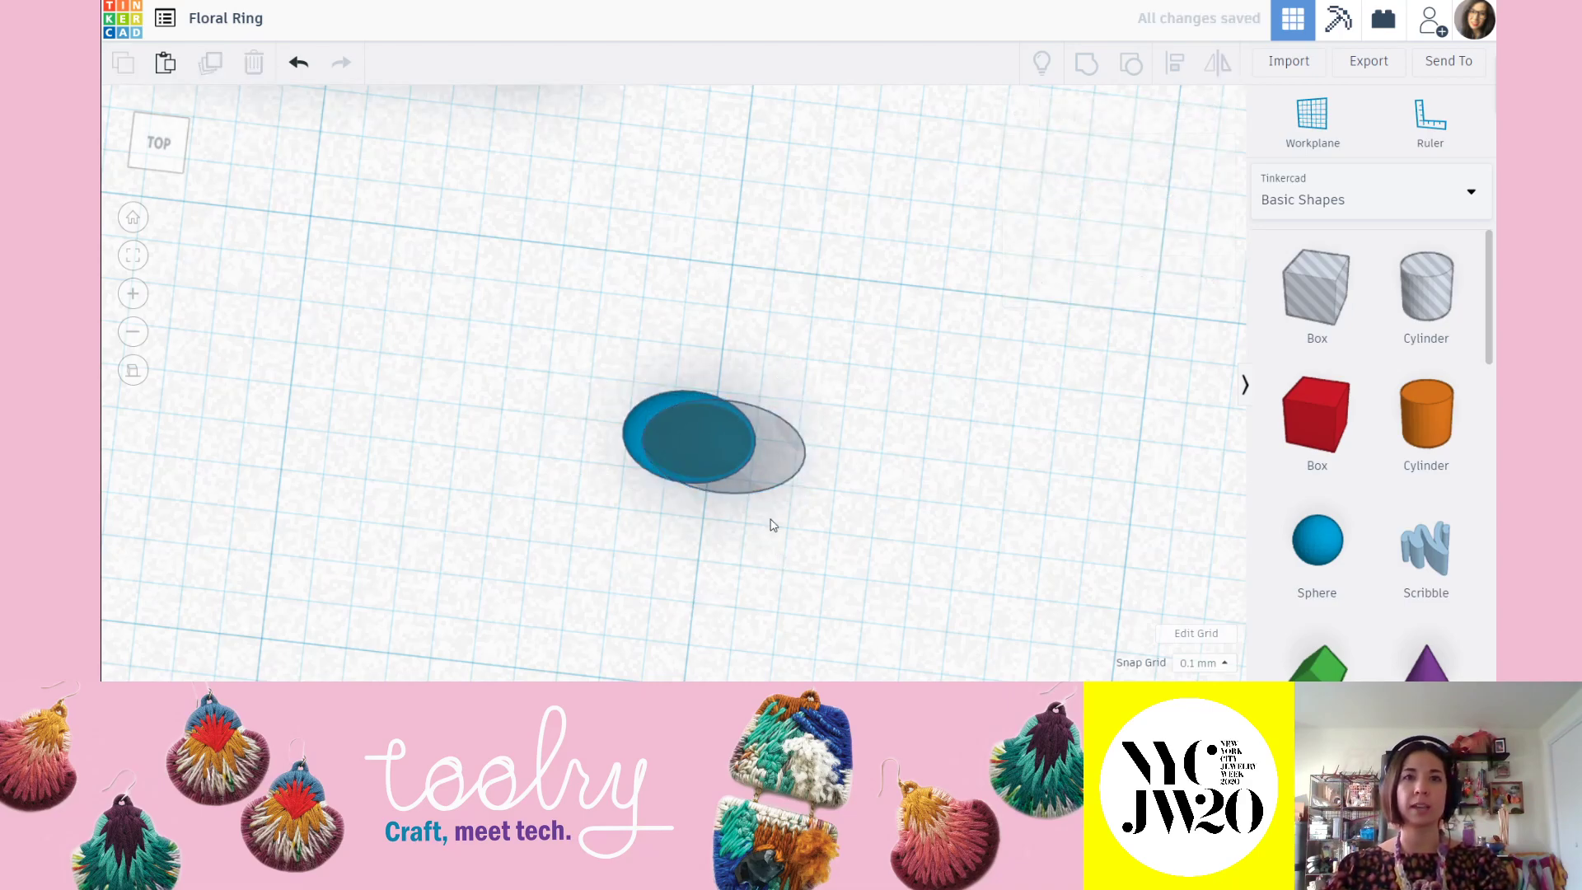
Group the solid and hole ellipsoids to cut a shallow hollow into the top of the solid.
{"action": "mouse_move", "coordinate": [787, 558]}
{"action": "right_mouse_down"}
{"action": "mouse_move", "coordinate": [819, 417]}
{"action": "mouse_move", "coordinate": [798, 367]}
{"action": "mouse_move", "coordinate": [777, 554]}
{"action": "right_mouse_up"}
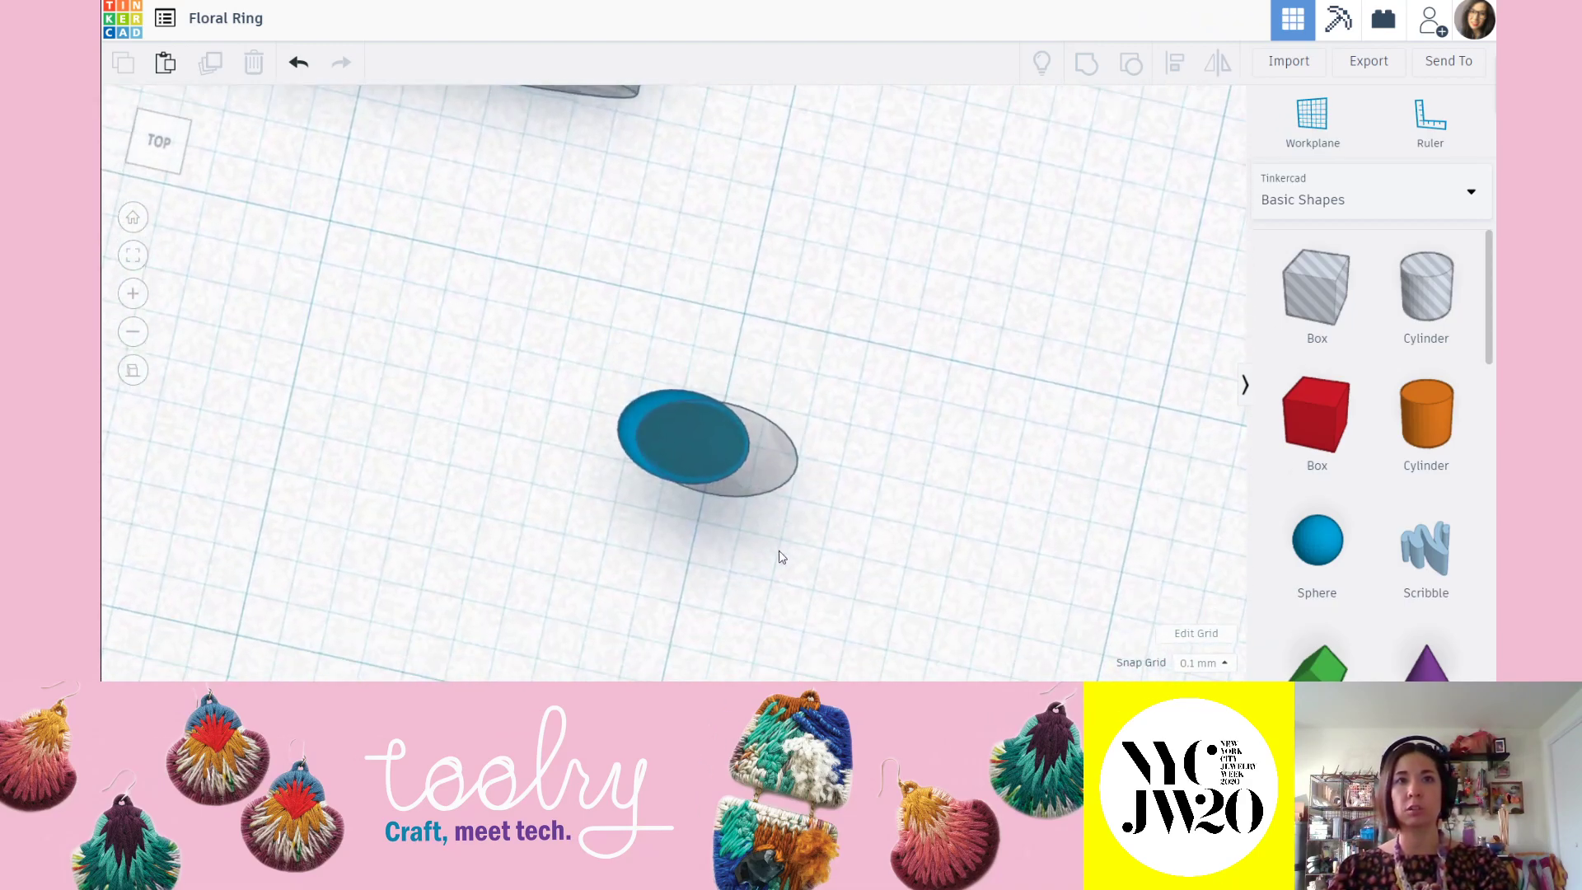
{"action": "left_click_drag", "start_coordinate": [599, 367], "coordinate": [601, 368]}
{"action": "left_click", "coordinate": [1083, 71]}
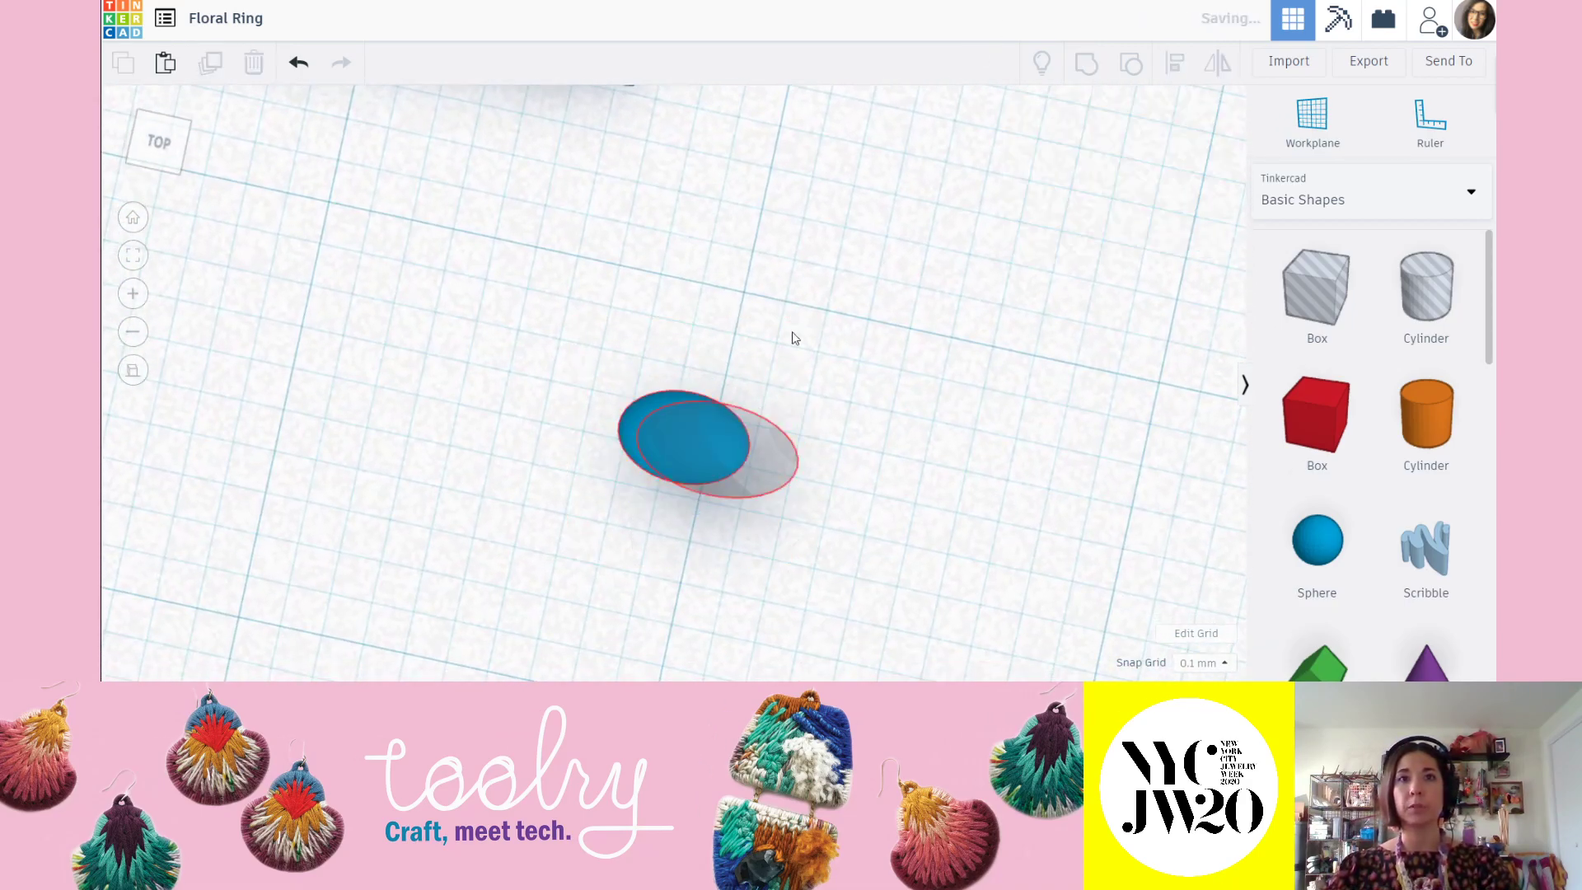
{"action": "right_click_drag", "start_coordinate": [893, 314], "coordinate": [737, 423]}
{"action": "mouse_move", "coordinate": [761, 483]}
{"action": "right_mouse_down"}
{"action": "mouse_move", "coordinate": [730, 480]}
{"action": "mouse_move", "coordinate": [780, 374]}
{"action": "mouse_move", "coordinate": [753, 433]}
{"action": "mouse_move", "coordinate": [774, 462]}
{"action": "right_mouse_up"}
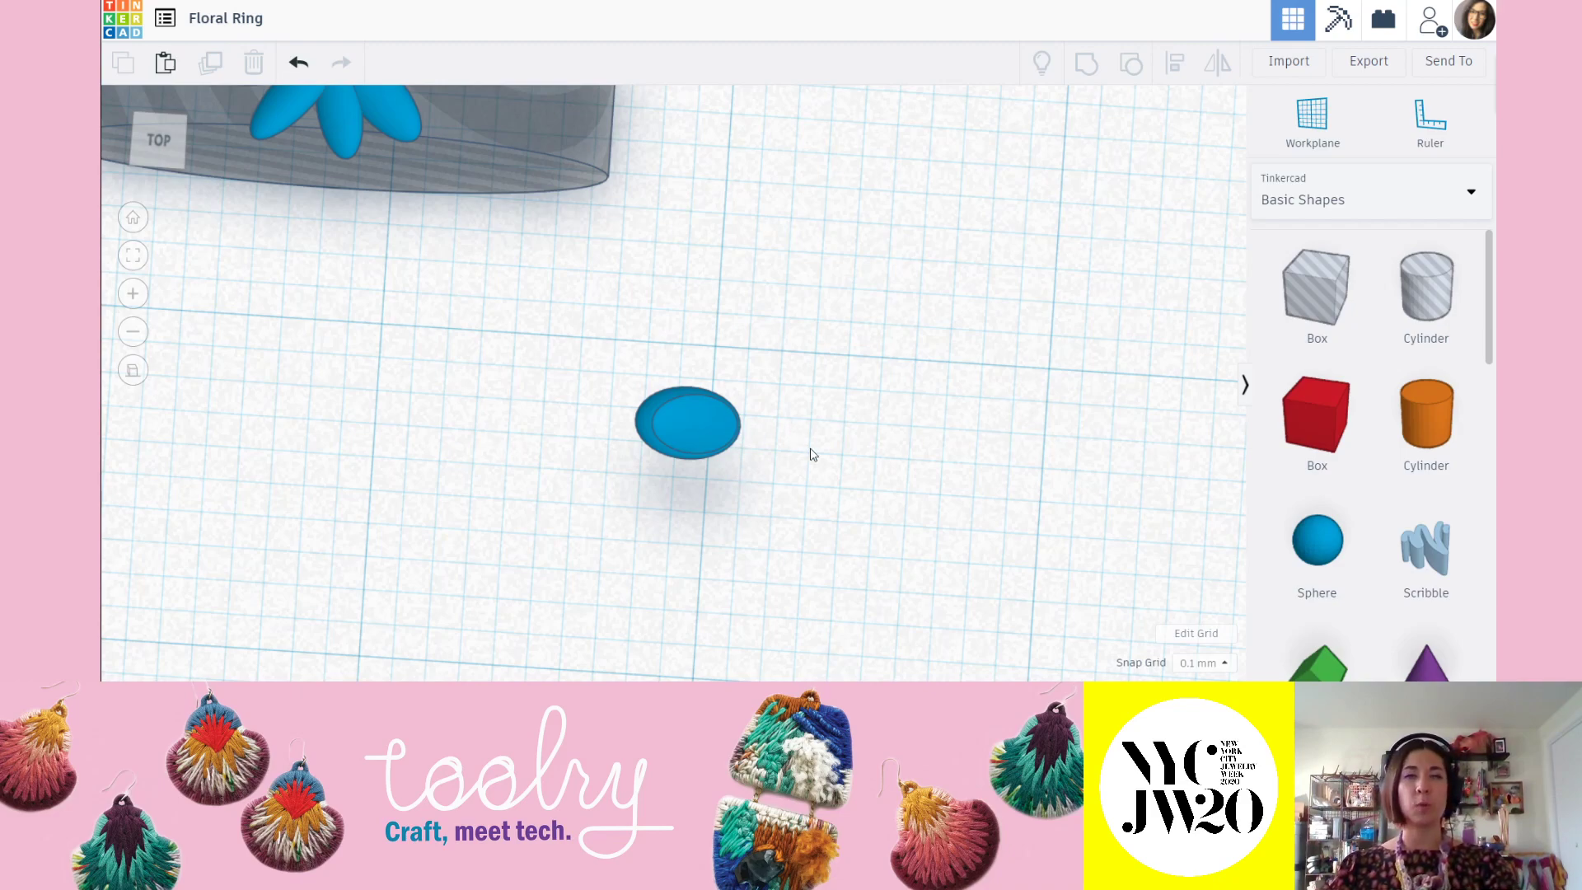
{"action": "middle_click_drag", "start_coordinate": [810, 449], "coordinate": [790, 414]}
{"action": "right_click_drag", "start_coordinate": [535, 339], "coordinate": [552, 347]}
{"action": "scroll", "coordinate": [586, 359], "scroll_direction": "down", "scroll_amount": 3}
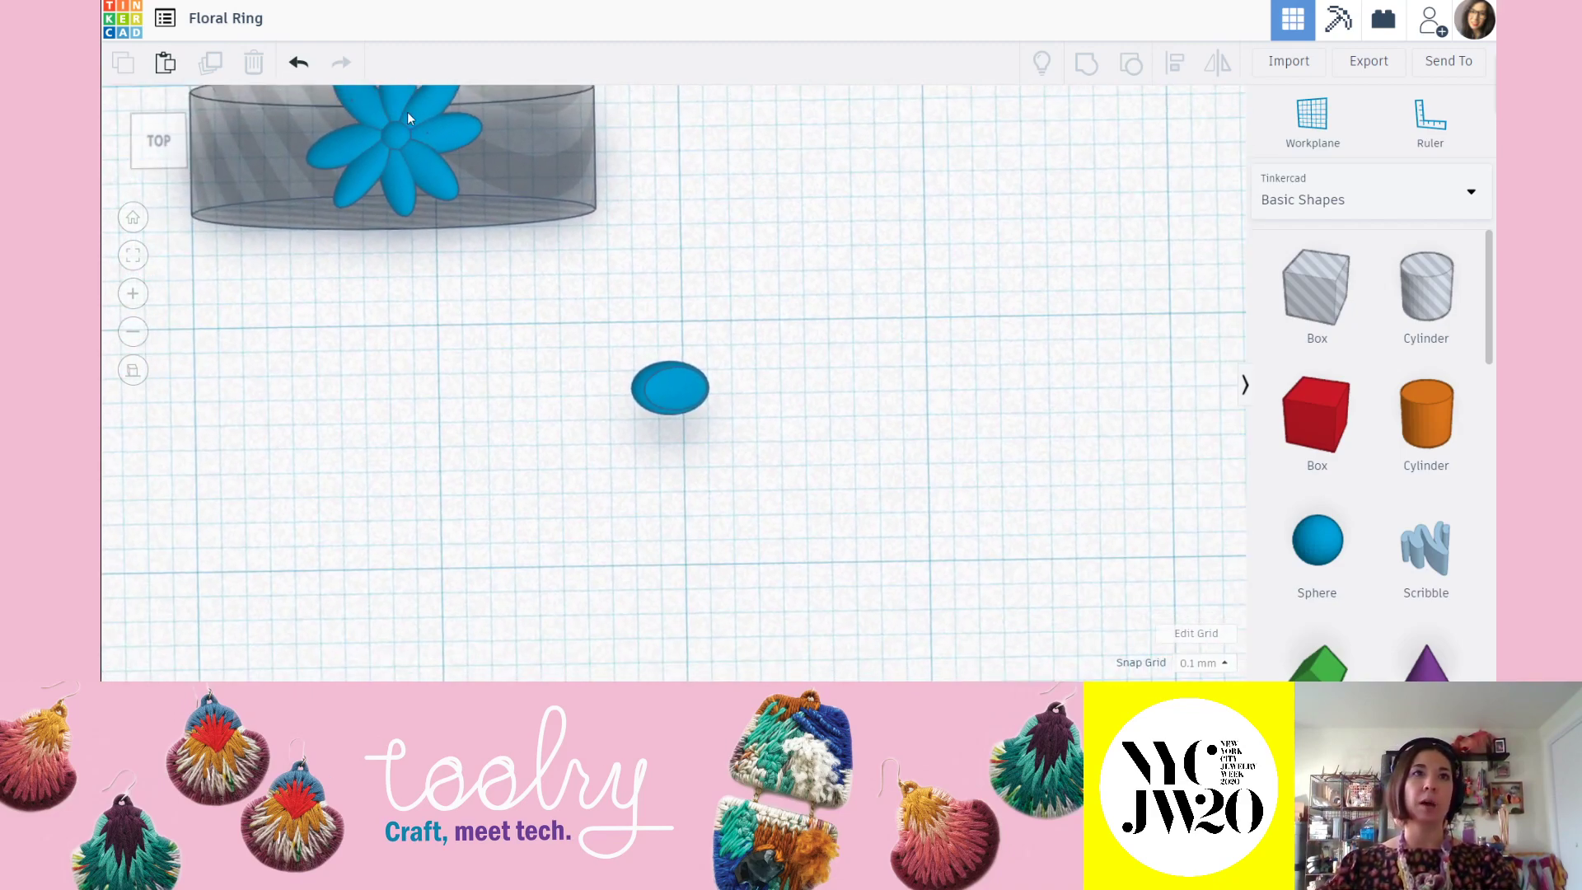
{"action": "scroll", "coordinate": [709, 388], "scroll_direction": "up", "scroll_amount": 2}
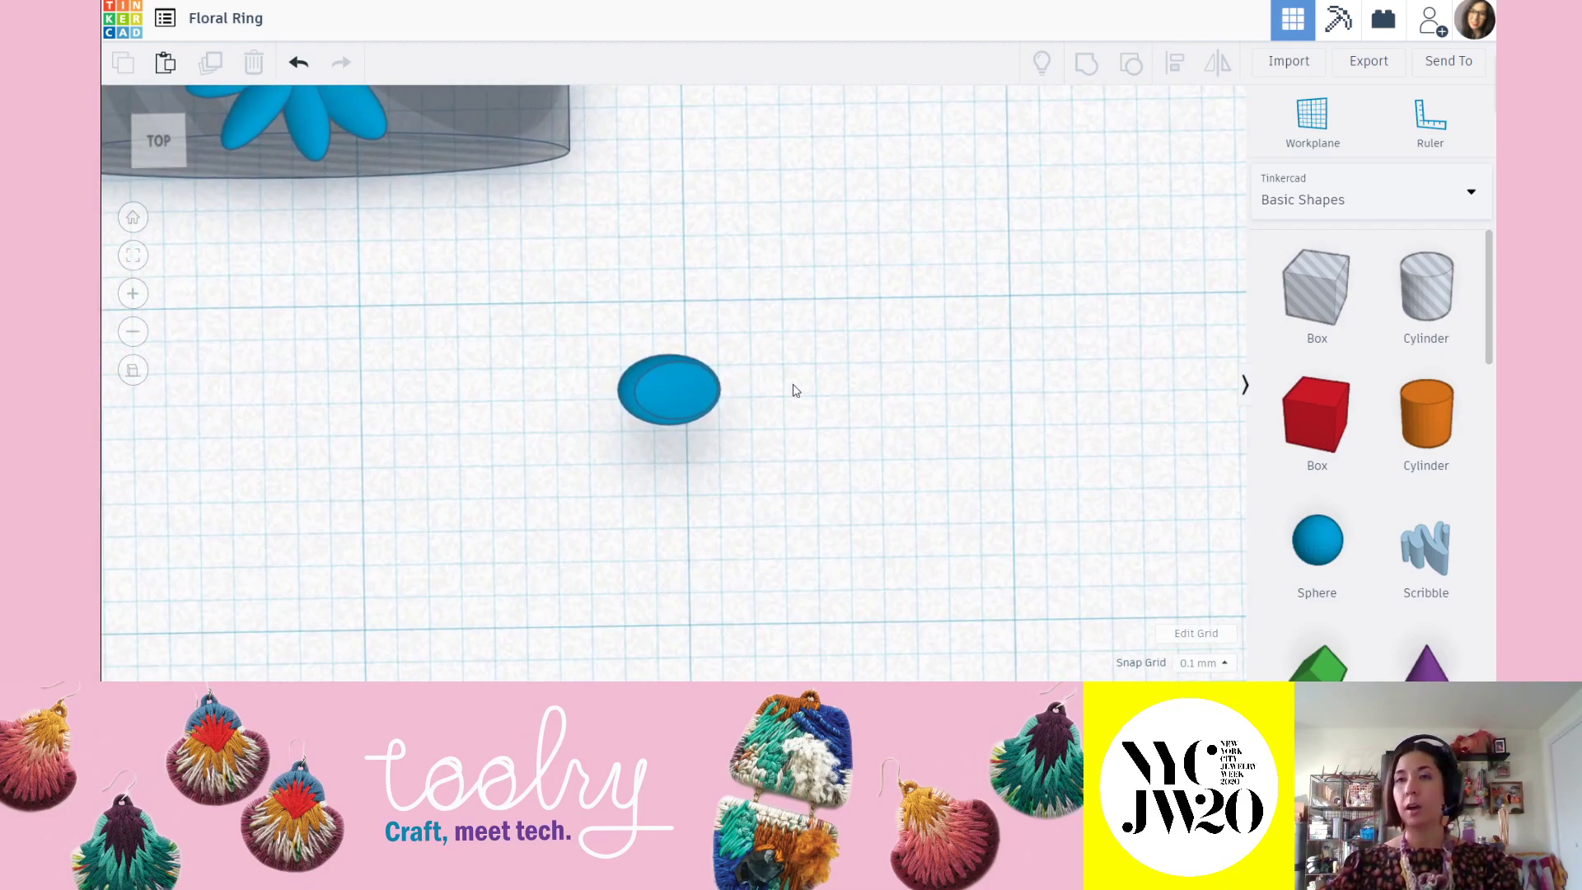
Add a Scribble shape to the workplane and draw a freehand closed C-shaped outline with a pointed notch.
{"action": "mouse_move", "coordinate": [1435, 563]}
{"action": "left_mouse_down"}
{"action": "mouse_move", "coordinate": [917, 304]}
{"action": "mouse_move", "coordinate": [1318, 609]}
{"action": "mouse_move", "coordinate": [924, 447]}
{"action": "mouse_move", "coordinate": [886, 382]}
{"action": "left_mouse_up"}
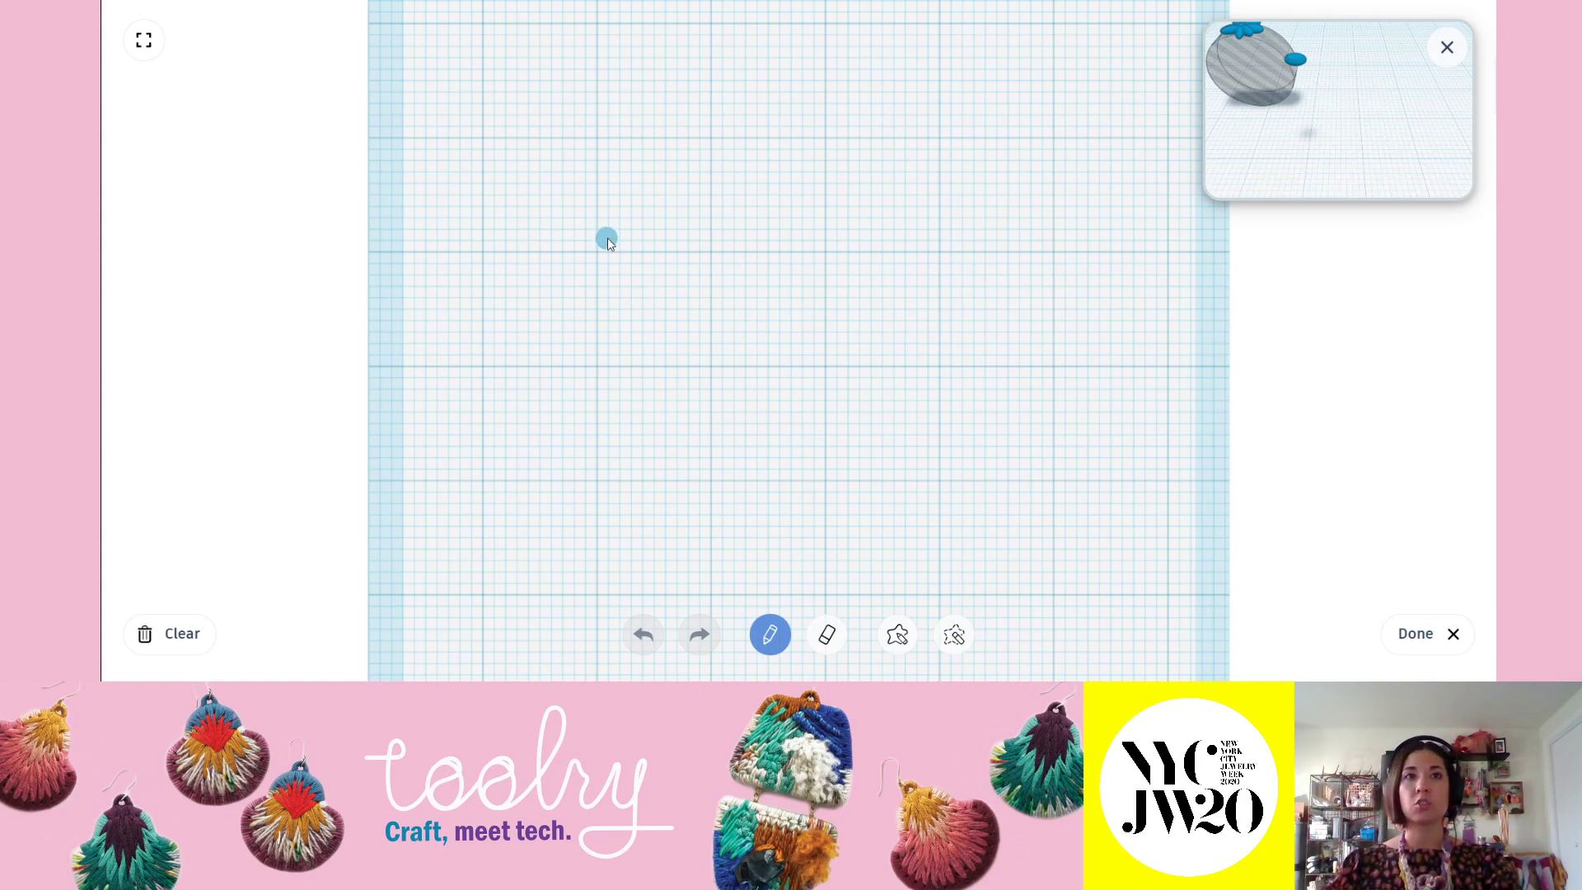
{"action": "left_click_drag", "start_coordinate": [736, 298], "coordinate": [737, 340]}
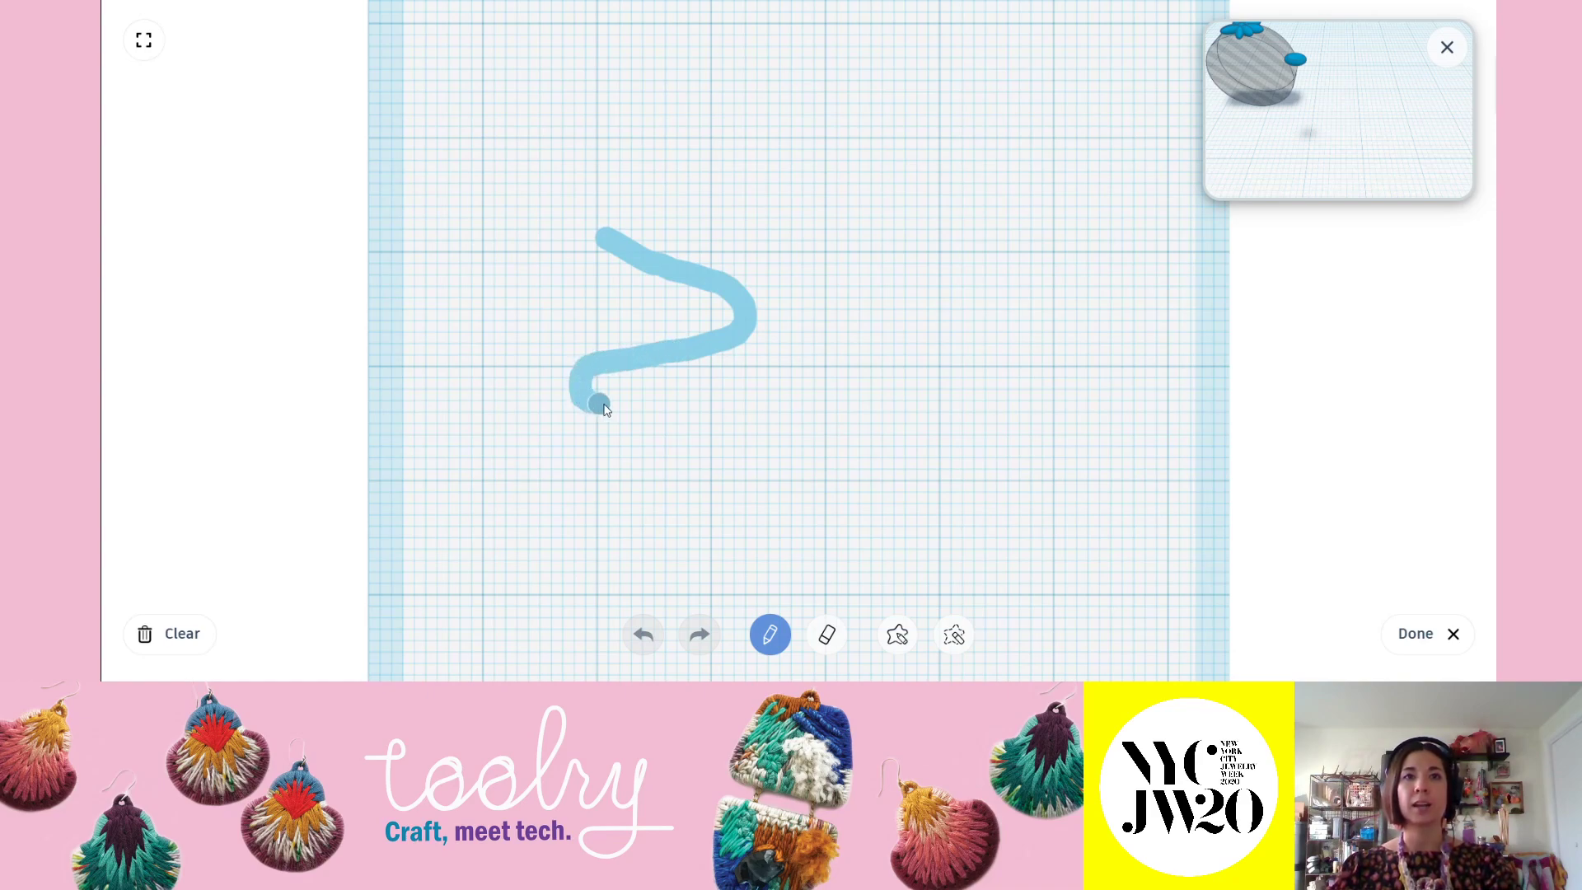
{"action": "mouse_move", "coordinate": [698, 414]}
{"action": "left_mouse_down"}
{"action": "mouse_move", "coordinate": [795, 393]}
{"action": "mouse_move", "coordinate": [810, 301]}
{"action": "left_mouse_up"}
{"action": "left_click_drag", "start_coordinate": [791, 232], "coordinate": [621, 219]}
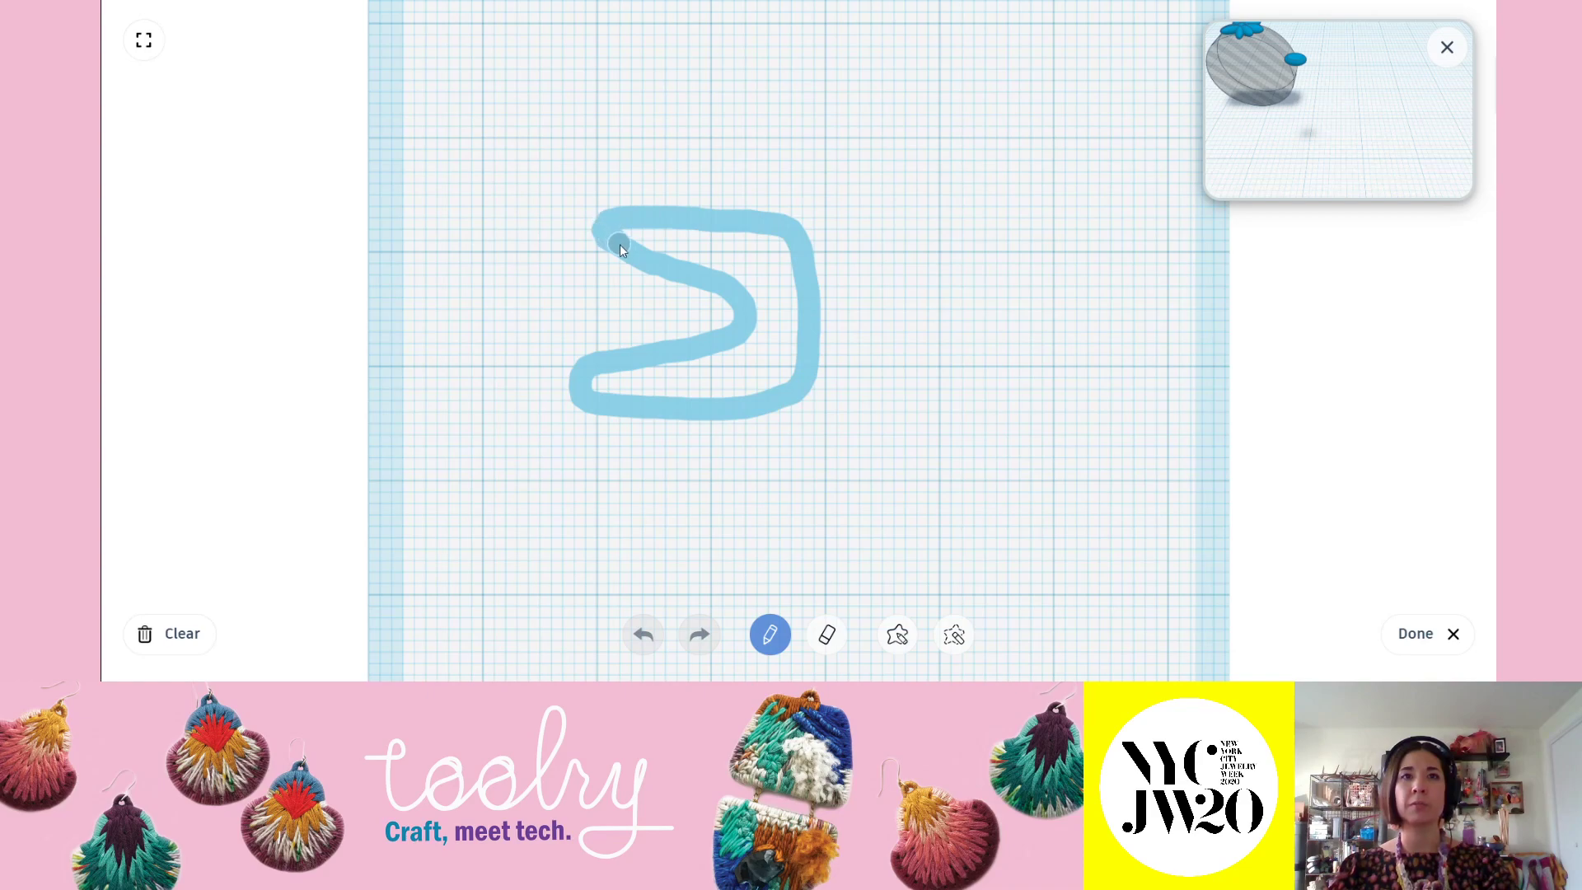
{"action": "left_click_drag", "start_coordinate": [676, 278], "coordinate": [760, 286]}
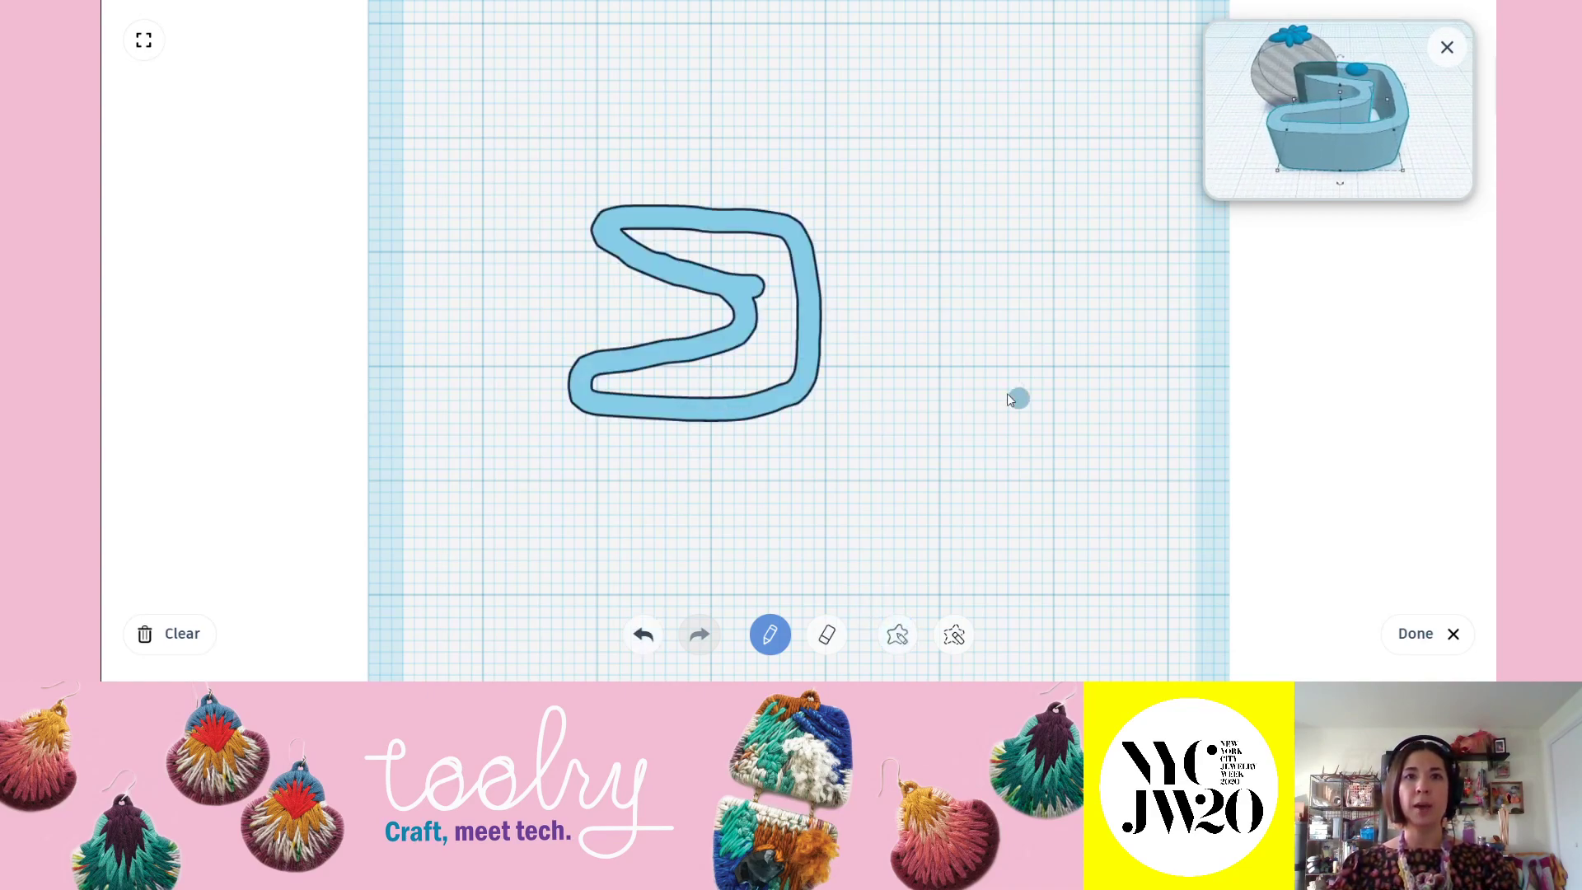
Fill the inside of the C-shaped outline with freehand closed shapes, leaving the pointed notch open, and finish the scribble.
{"action": "left_click", "coordinate": [897, 634]}
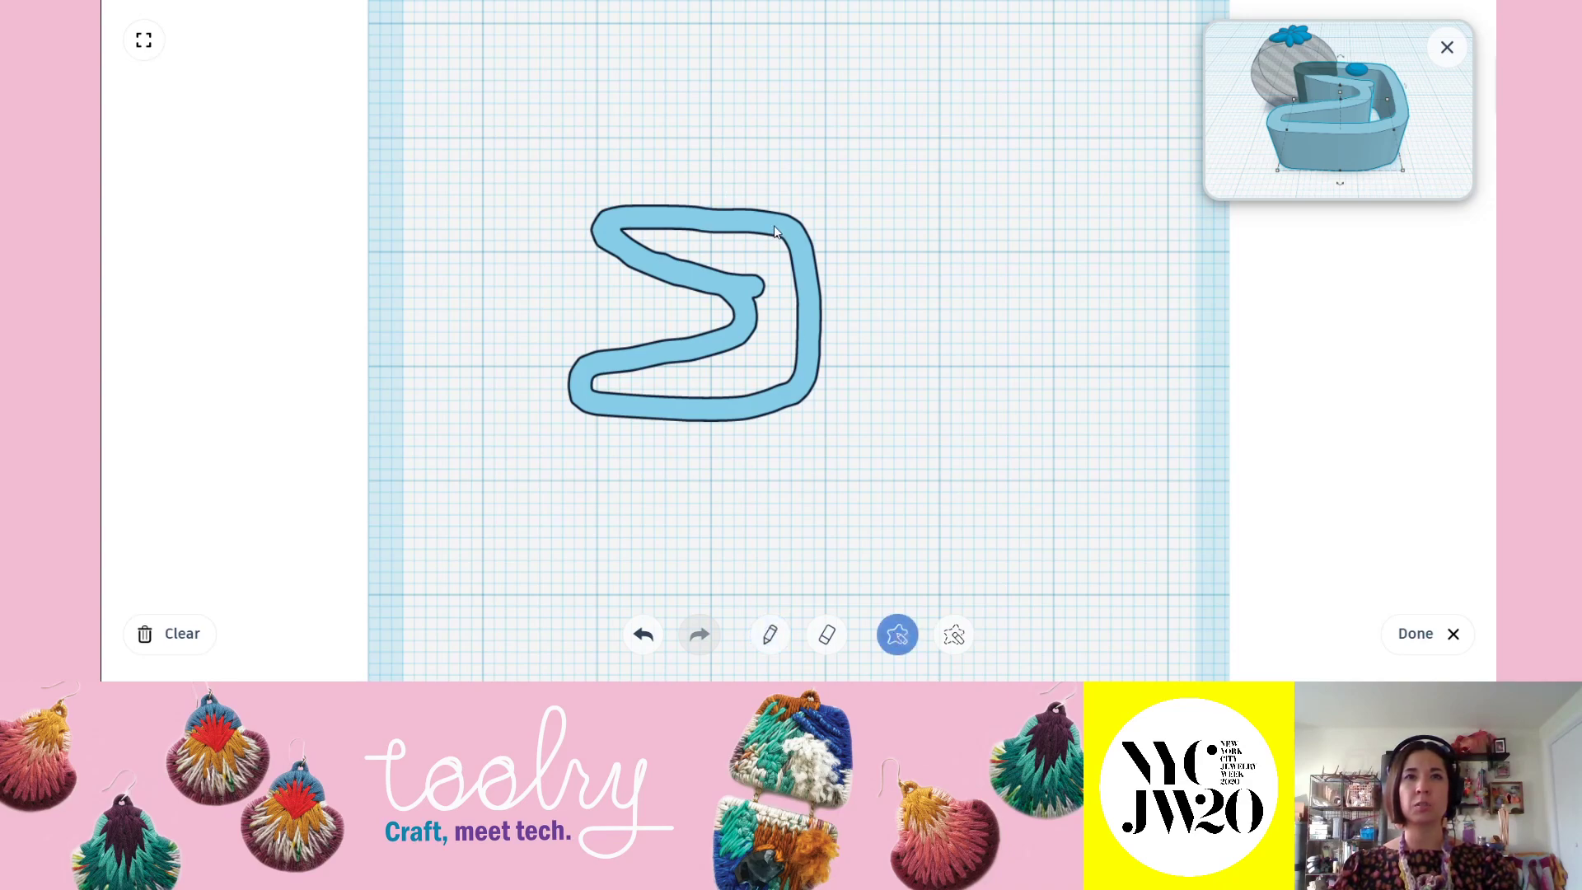
{"action": "left_click_drag", "start_coordinate": [682, 222], "coordinate": [631, 229]}
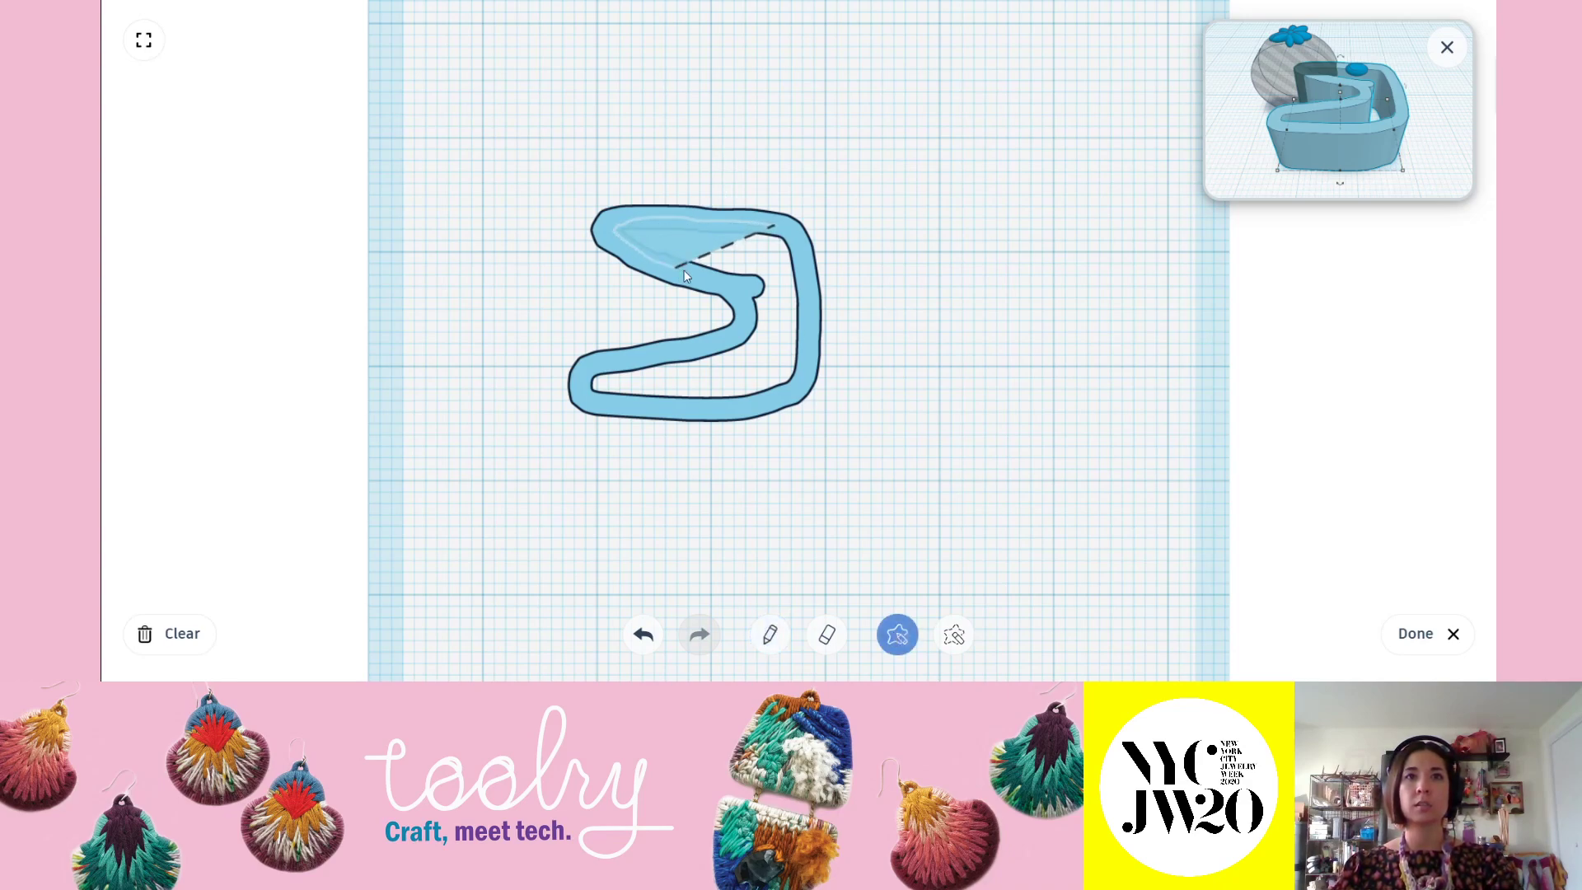
{"action": "mouse_move", "coordinate": [799, 250]}
{"action": "left_mouse_down"}
{"action": "mouse_move", "coordinate": [754, 404]}
{"action": "mouse_move", "coordinate": [803, 392]}
{"action": "mouse_move", "coordinate": [809, 310]}
{"action": "mouse_move", "coordinate": [745, 287]}
{"action": "mouse_move", "coordinate": [740, 339]}
{"action": "mouse_move", "coordinate": [585, 383]}
{"action": "mouse_move", "coordinate": [627, 400]}
{"action": "left_mouse_up"}
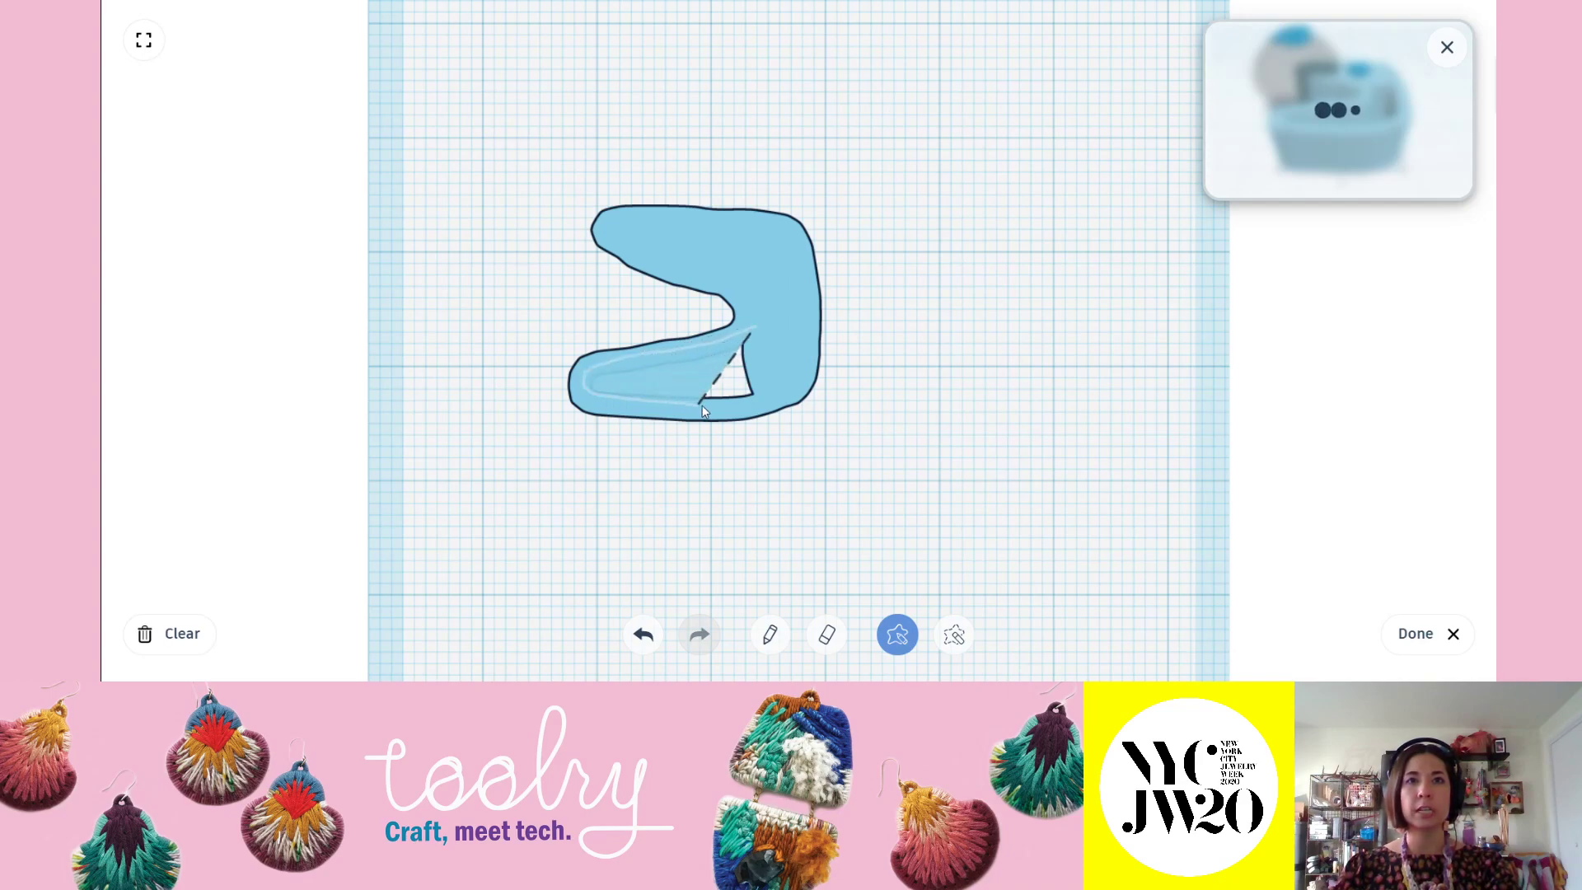
{"action": "left_click_drag", "start_coordinate": [749, 409], "coordinate": [765, 406]}
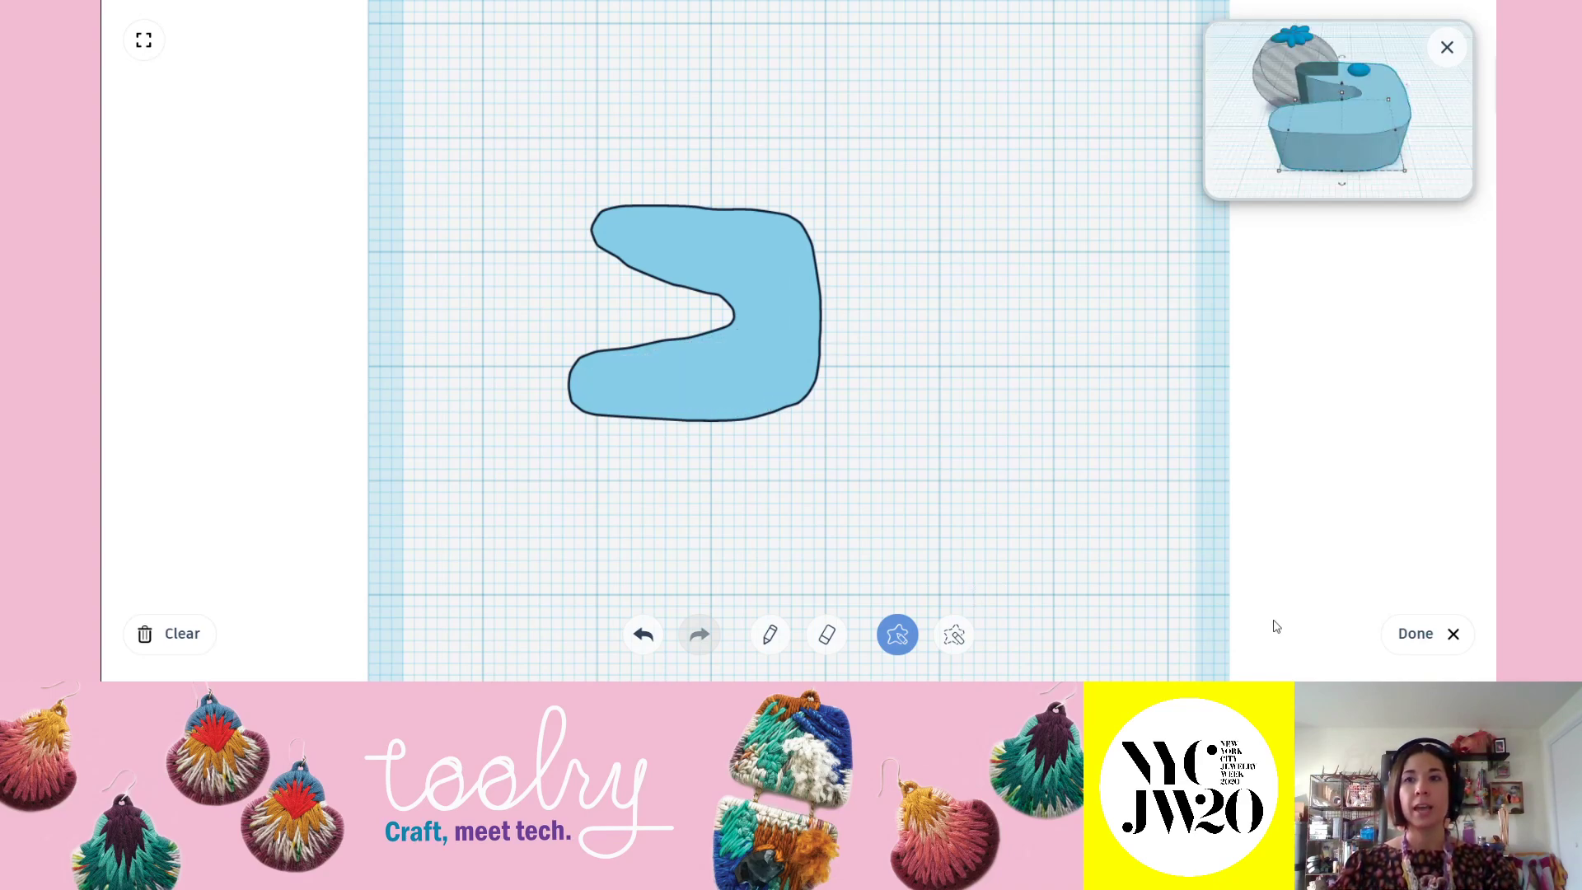
{"action": "left_click", "coordinate": [1418, 633]}
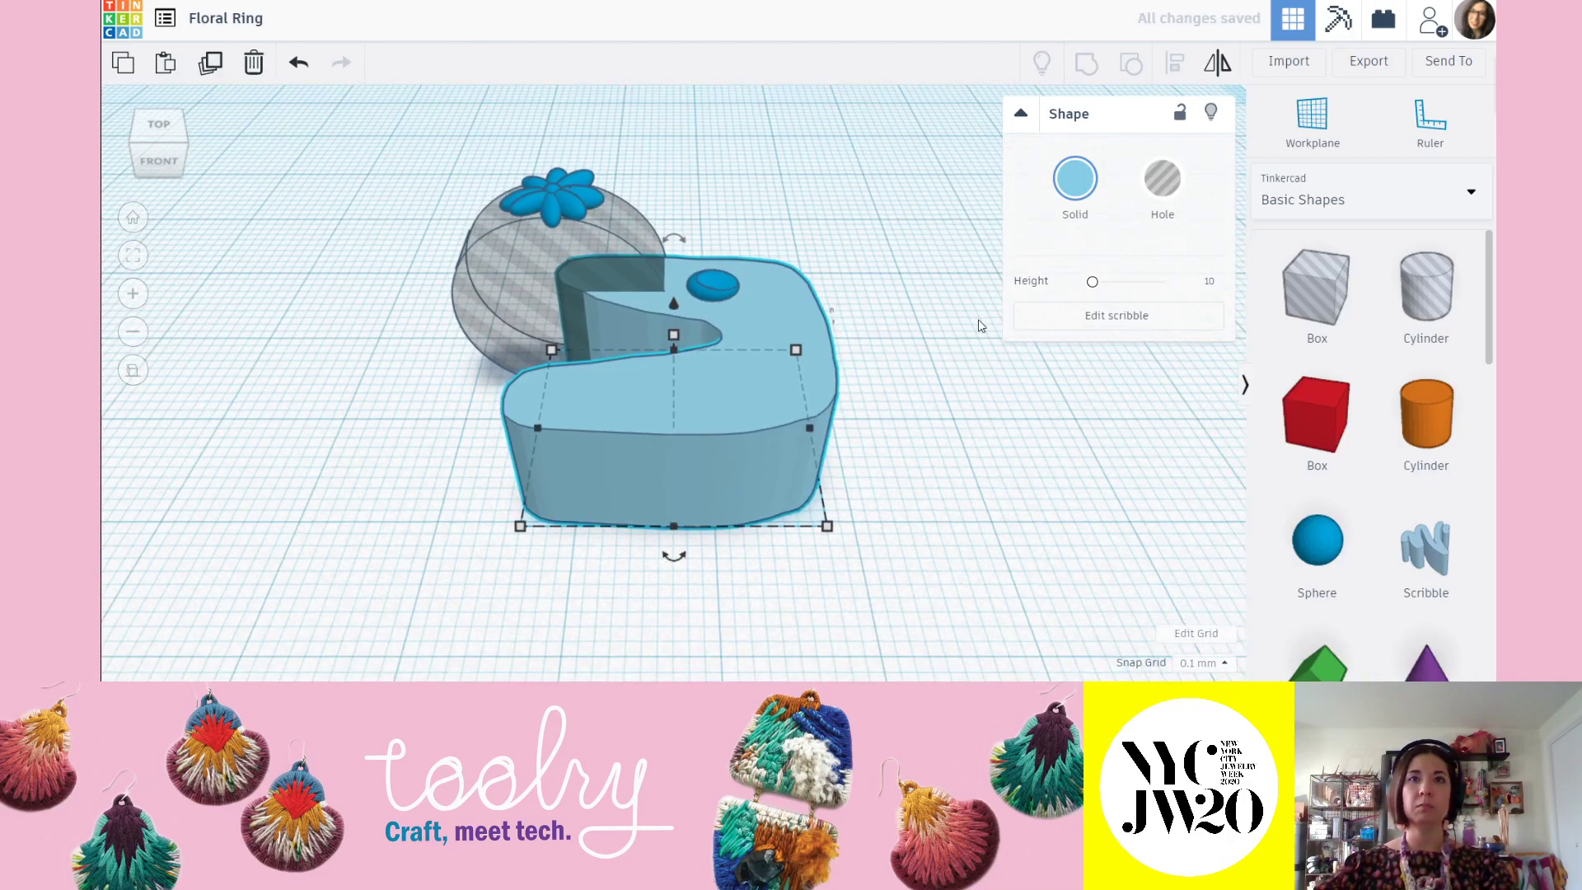
Scale the C-shaped scribble down to about 6.49 × 5.53 mm and turn it into a hole.
{"action": "left_click_drag", "start_coordinate": [781, 275], "coordinate": [648, 409]}
{"action": "left_click_drag", "start_coordinate": [650, 471], "coordinate": [630, 425]}
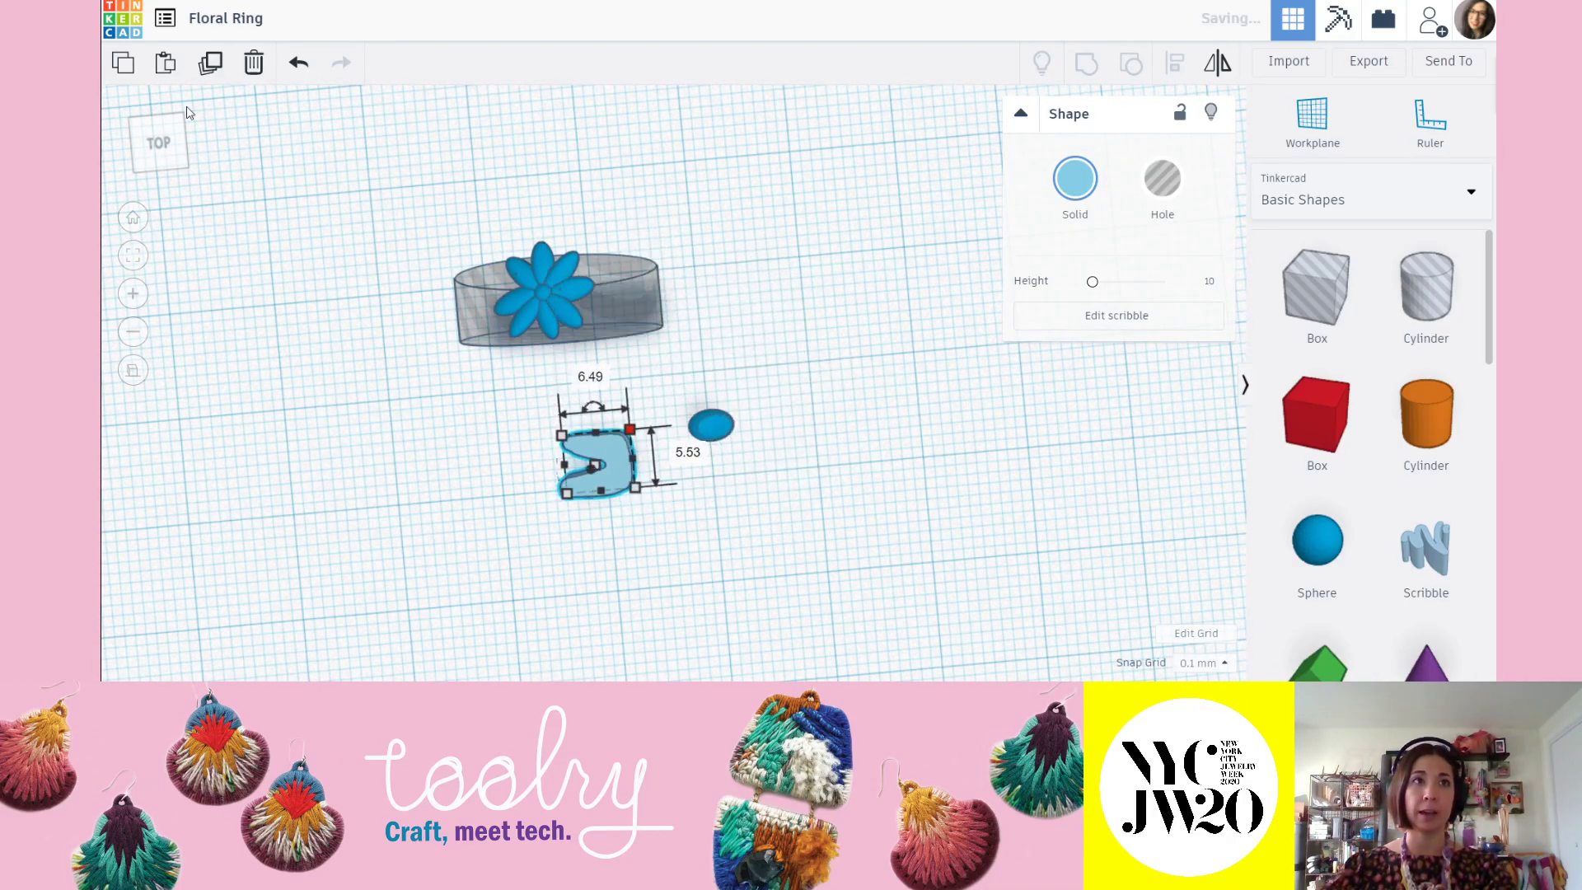
{"action": "left_click", "coordinate": [158, 143]}
{"action": "scroll", "coordinate": [643, 420], "scroll_direction": "up", "scroll_amount": 3}
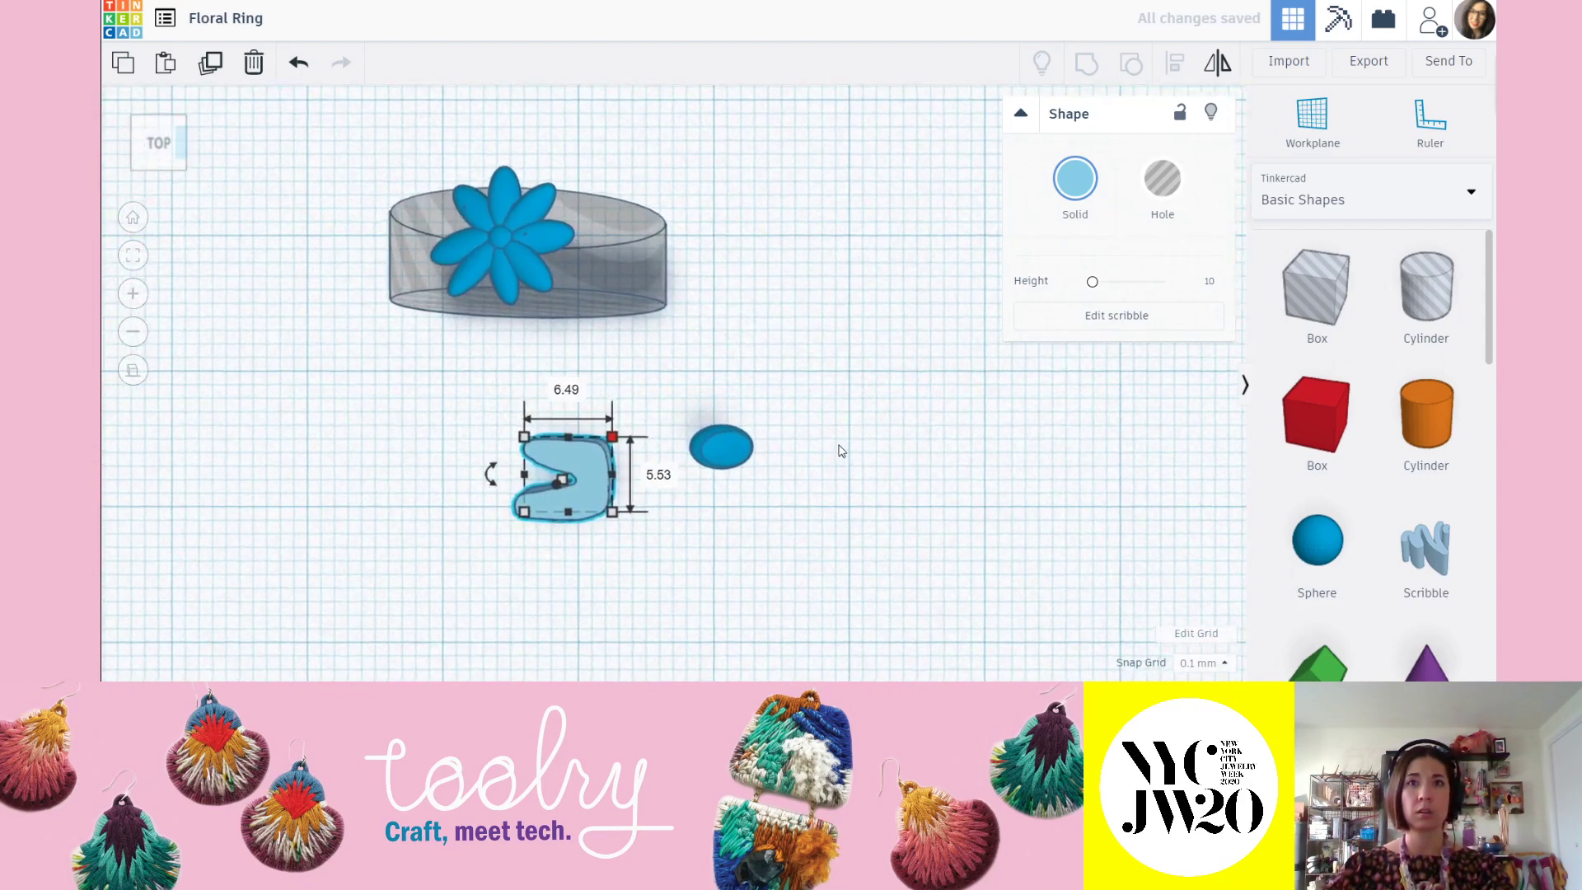
{"action": "left_click", "coordinate": [1162, 178]}
{"action": "left_click", "coordinate": [832, 422]}
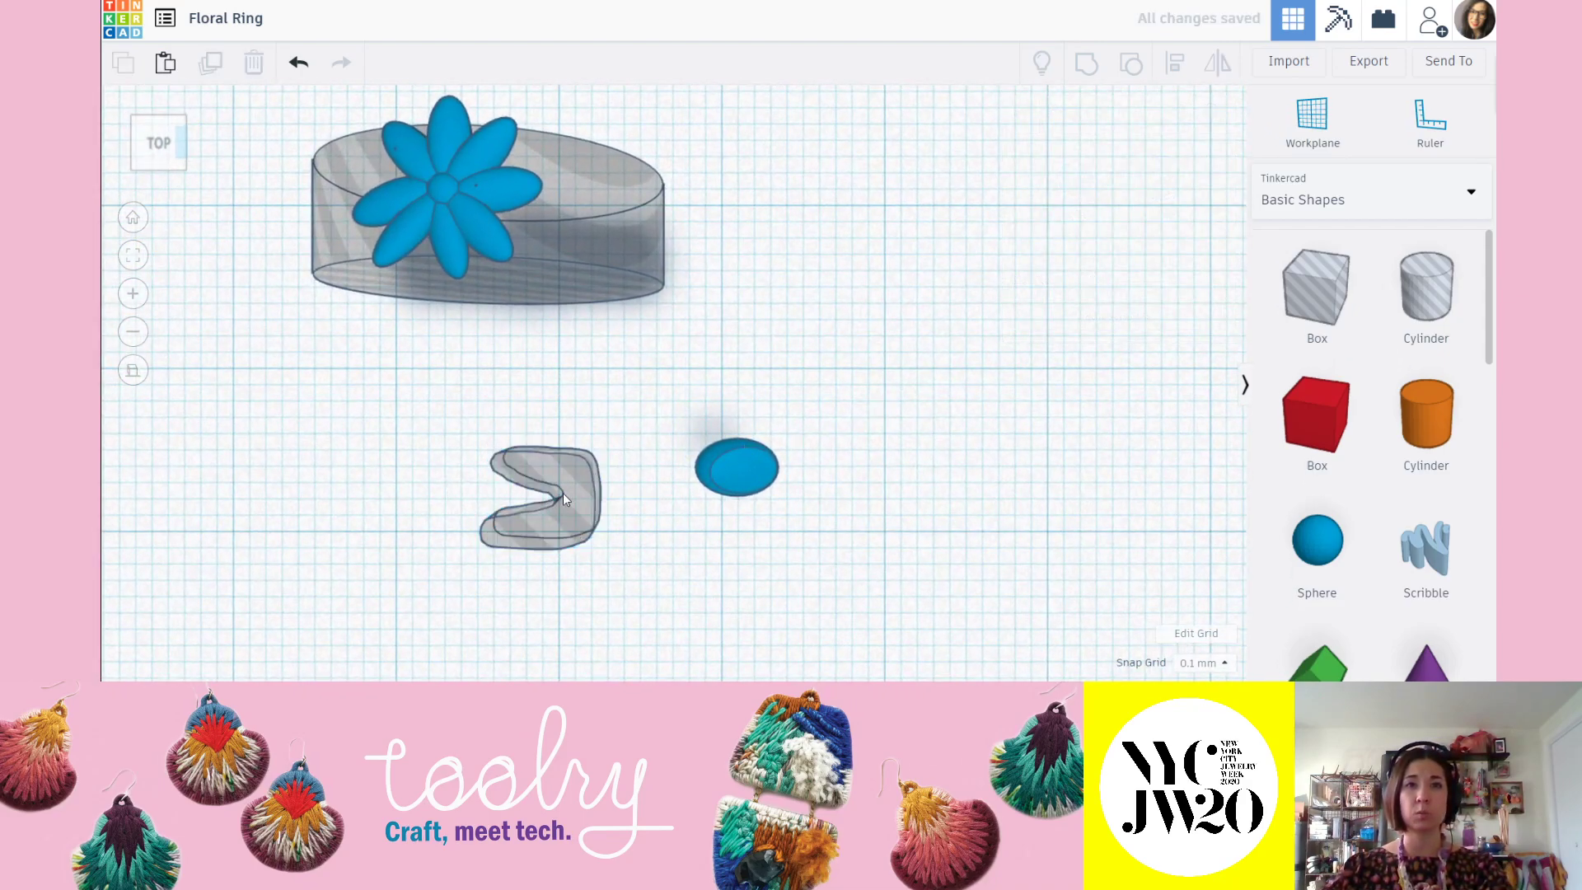
Position the scribble hole over the hollowed ellipsoid, in orthographic top view, so that its notch frames the ellipsoid.
{"action": "left_click", "coordinate": [134, 371]}
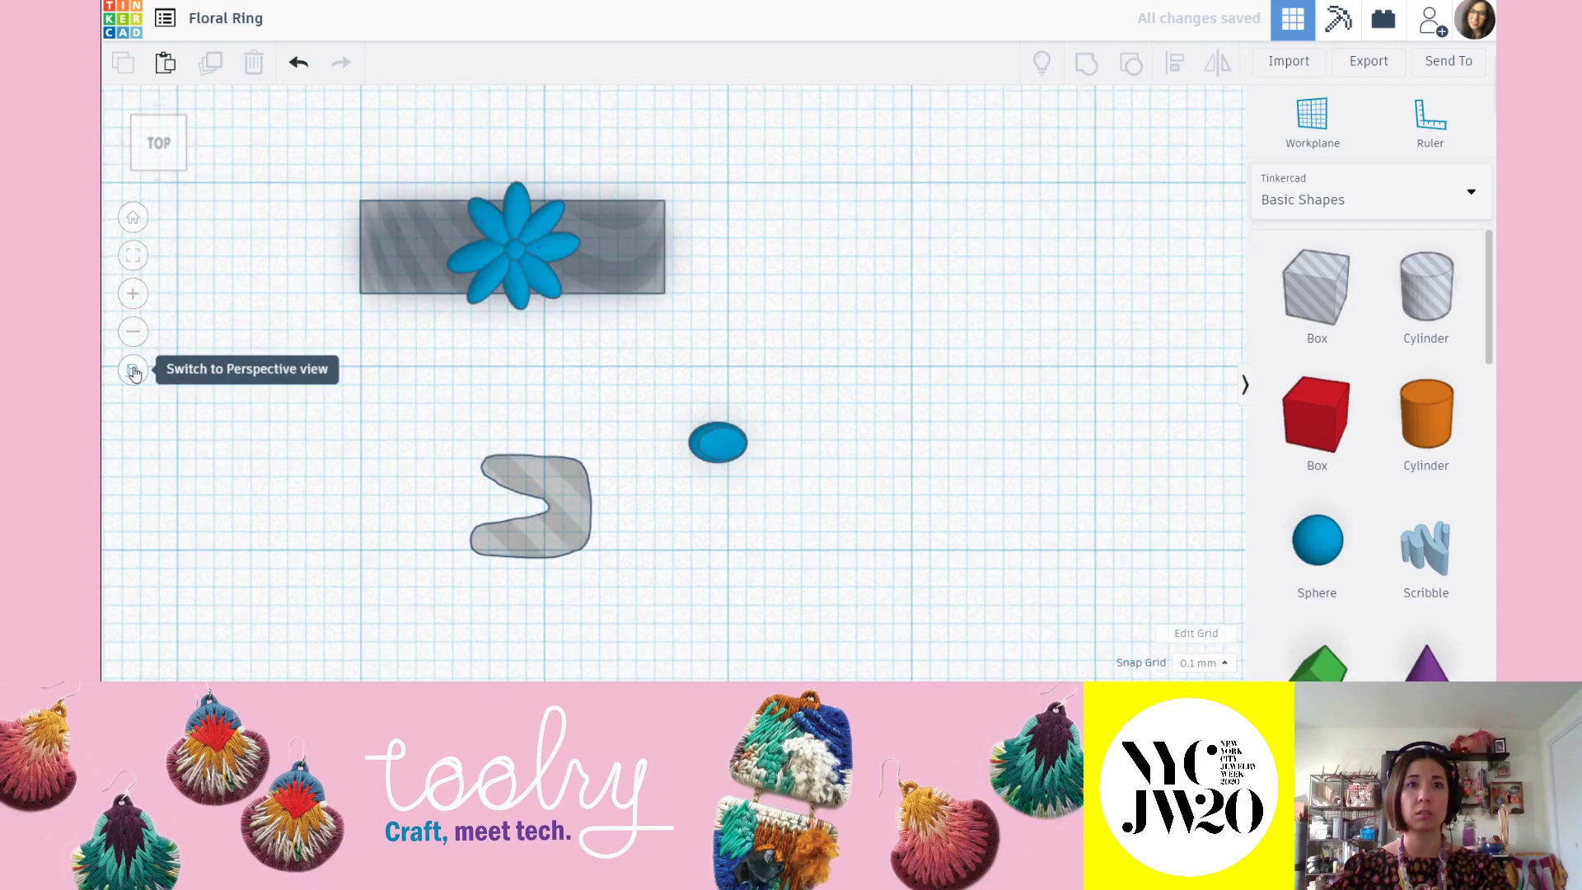
{"action": "mouse_move", "coordinate": [566, 491]}
{"action": "left_mouse_down"}
{"action": "mouse_move", "coordinate": [764, 430]}
{"action": "mouse_move", "coordinate": [834, 429]}
{"action": "left_mouse_up"}
{"action": "scroll", "coordinate": [784, 432], "scroll_direction": "up", "scroll_amount": 5}
{"action": "mouse_move", "coordinate": [890, 513]}
{"action": "right_mouse_down"}
{"action": "mouse_move", "coordinate": [978, 499]}
{"action": "mouse_move", "coordinate": [872, 349]}
{"action": "mouse_move", "coordinate": [833, 329]}
{"action": "mouse_move", "coordinate": [807, 247]}
{"action": "right_mouse_up"}
{"action": "scroll", "coordinate": [807, 247], "scroll_direction": "down", "scroll_amount": 4}
{"action": "left_click_drag", "start_coordinate": [706, 103], "coordinate": [704, 436]}
{"action": "left_click", "coordinate": [790, 360]}
{"action": "right_click_drag", "start_coordinate": [789, 360], "coordinate": [727, 454]}
{"action": "scroll", "coordinate": [733, 420], "scroll_direction": "up", "scroll_amount": 3}
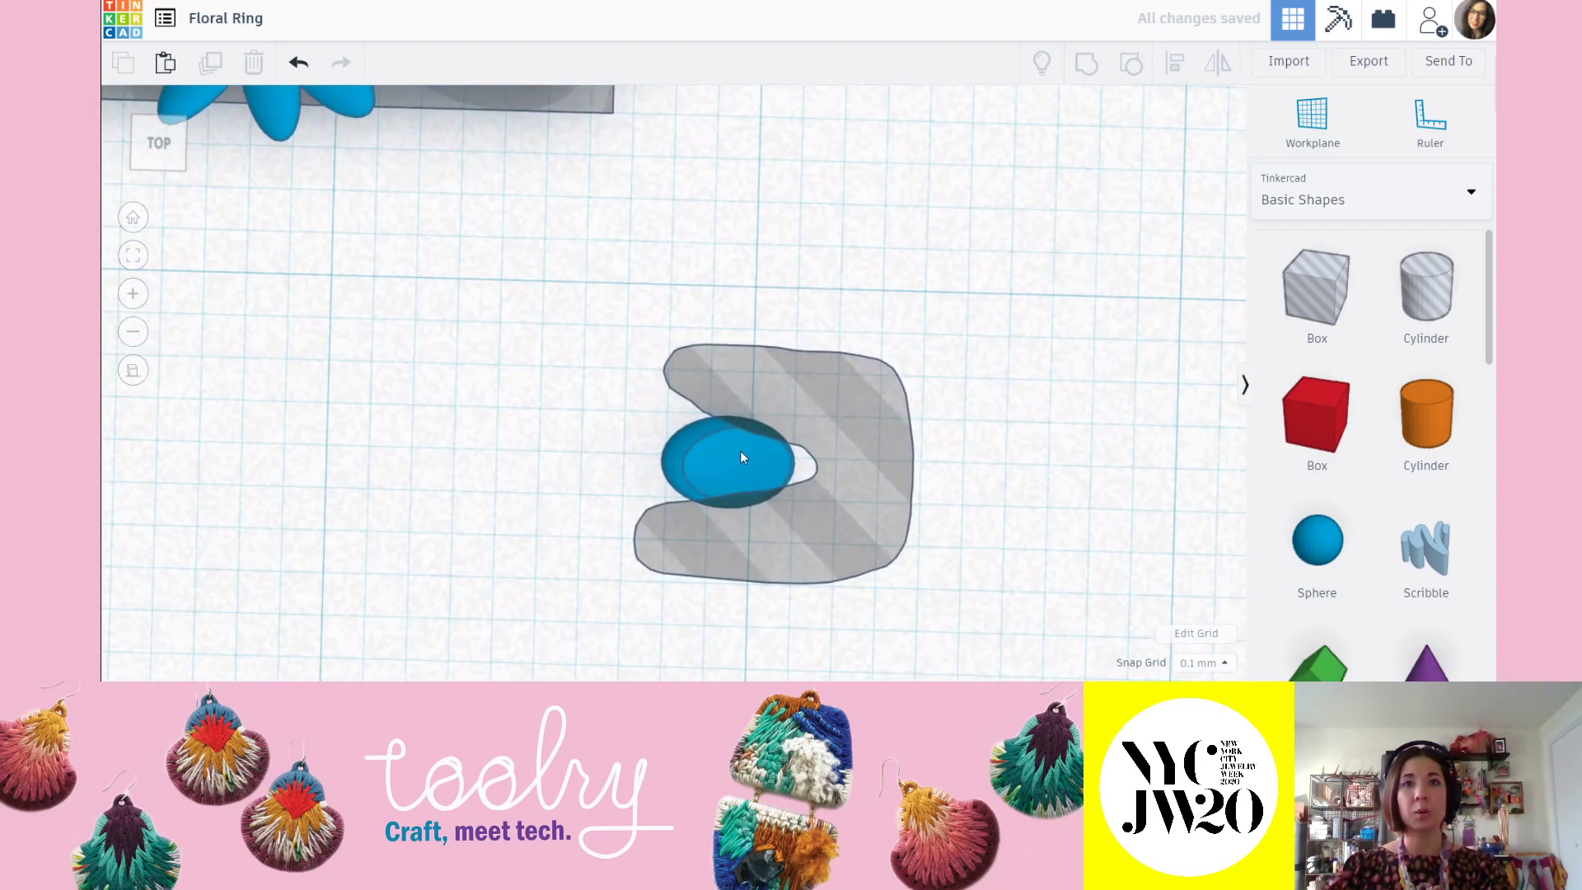
{"action": "left_click", "coordinate": [839, 442]}
{"action": "left_click_drag", "start_coordinate": [839, 439], "coordinate": [834, 434]}
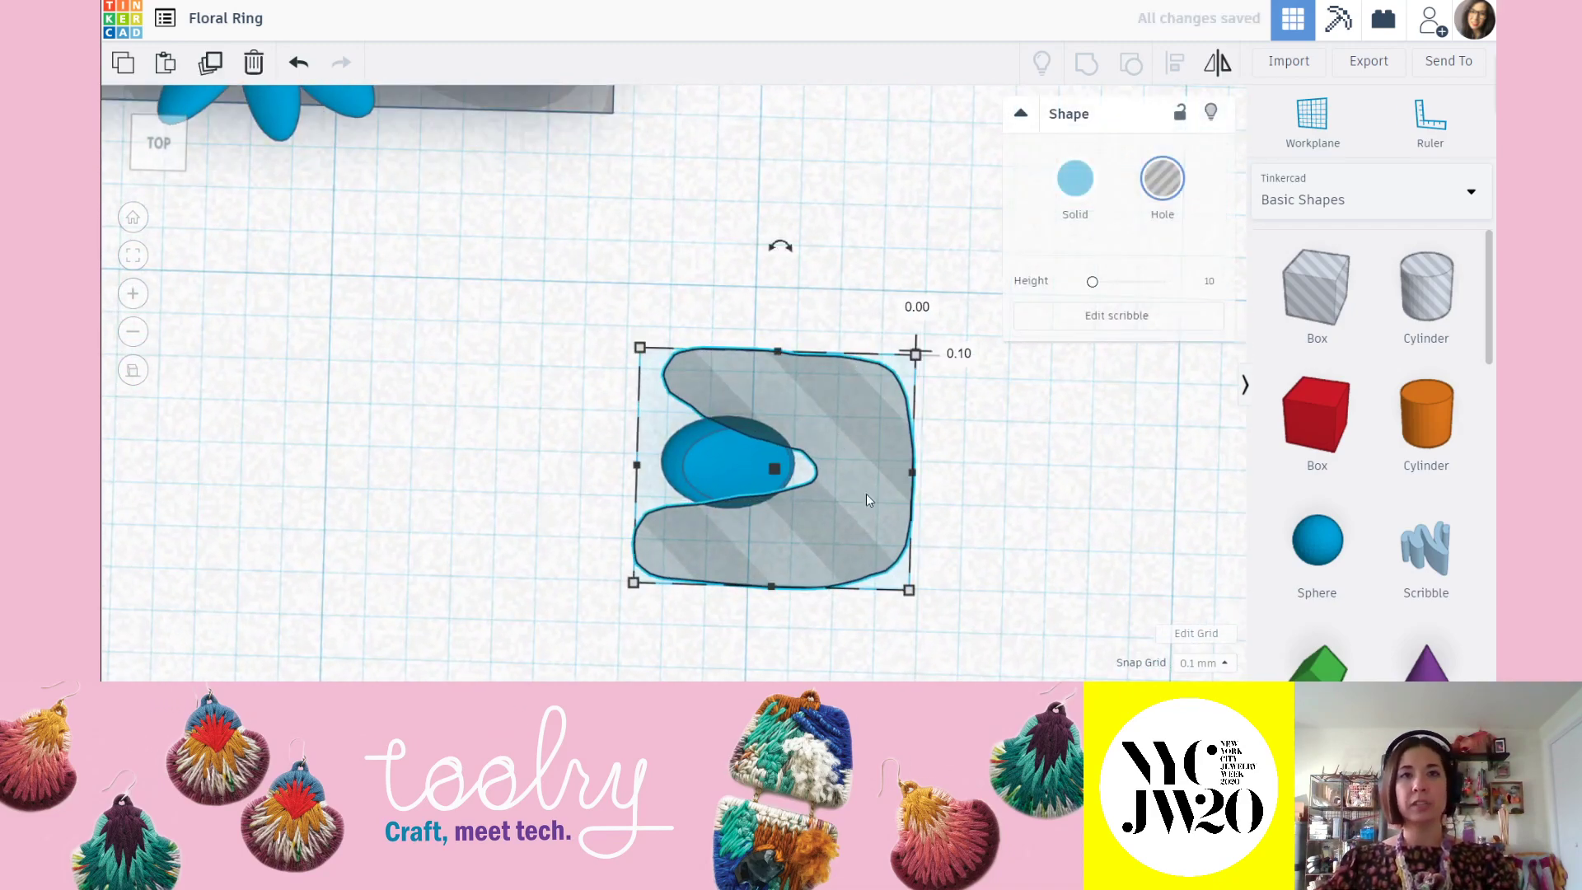
Edit the scribble hole and extend both arms beside the notch with freehand strokes so they reach past the ellipsoid.
{"action": "middle_click_drag", "start_coordinate": [951, 509], "coordinate": [930, 423]}
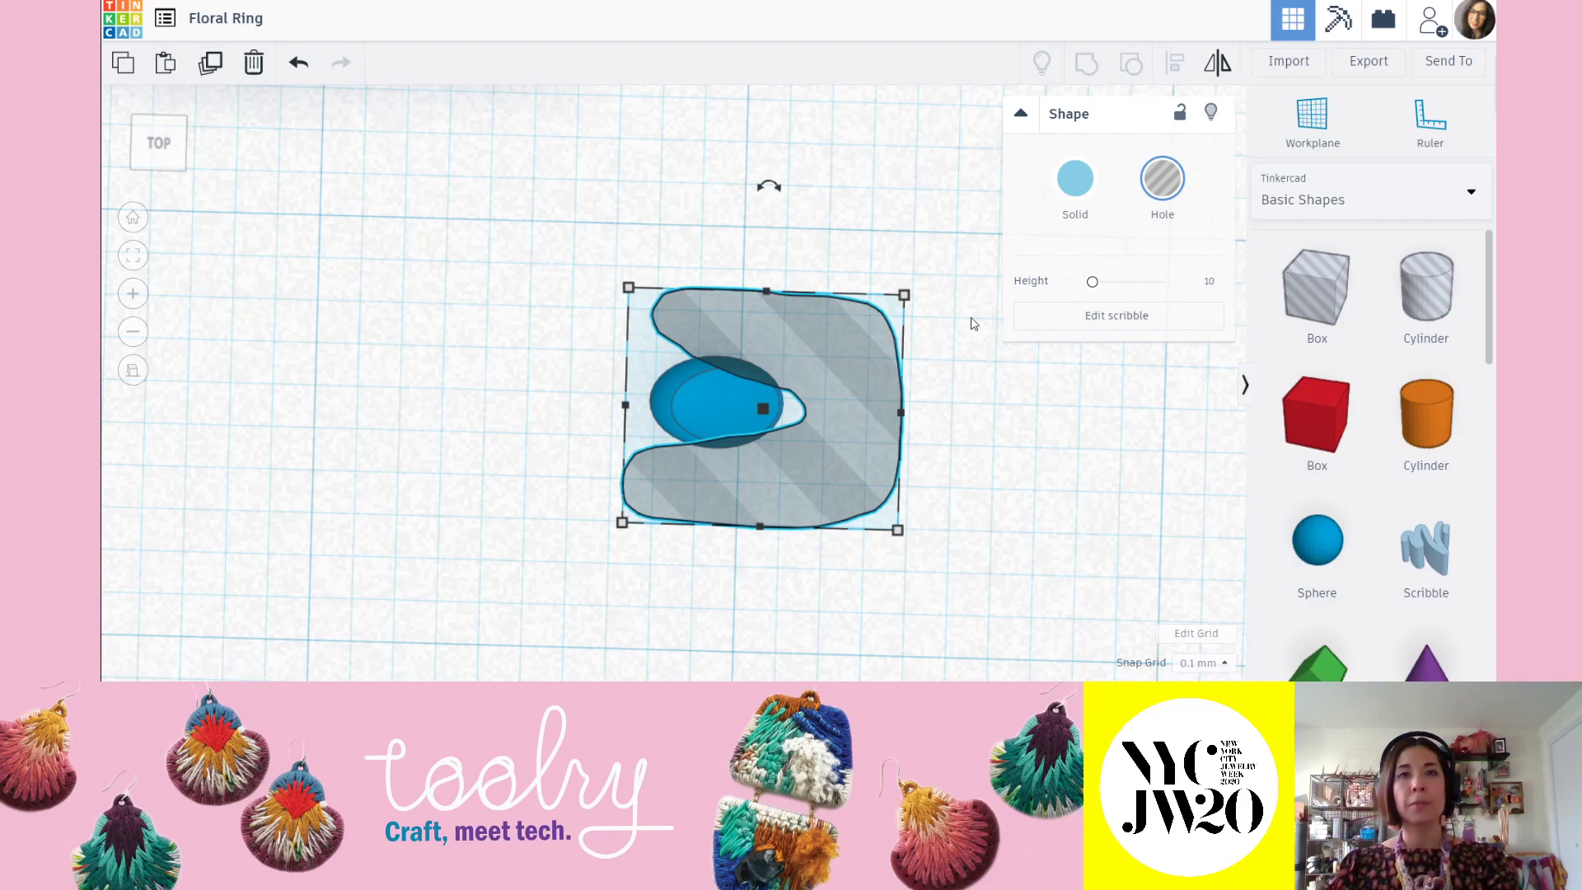
{"action": "left_click", "coordinate": [1087, 323]}
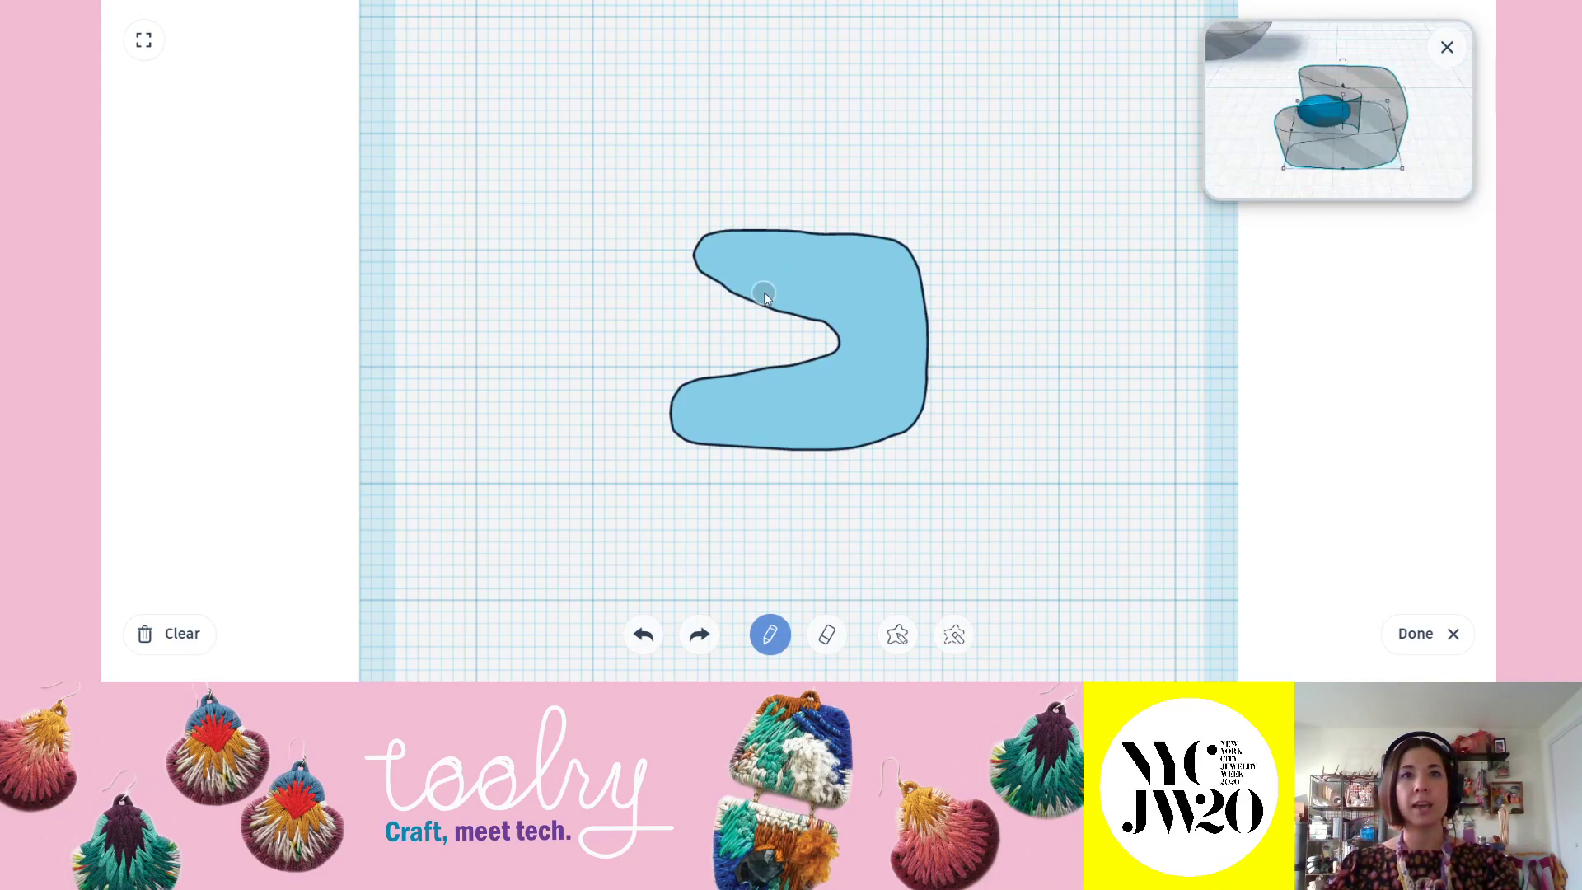
{"action": "left_click_drag", "start_coordinate": [708, 288], "coordinate": [625, 286]}
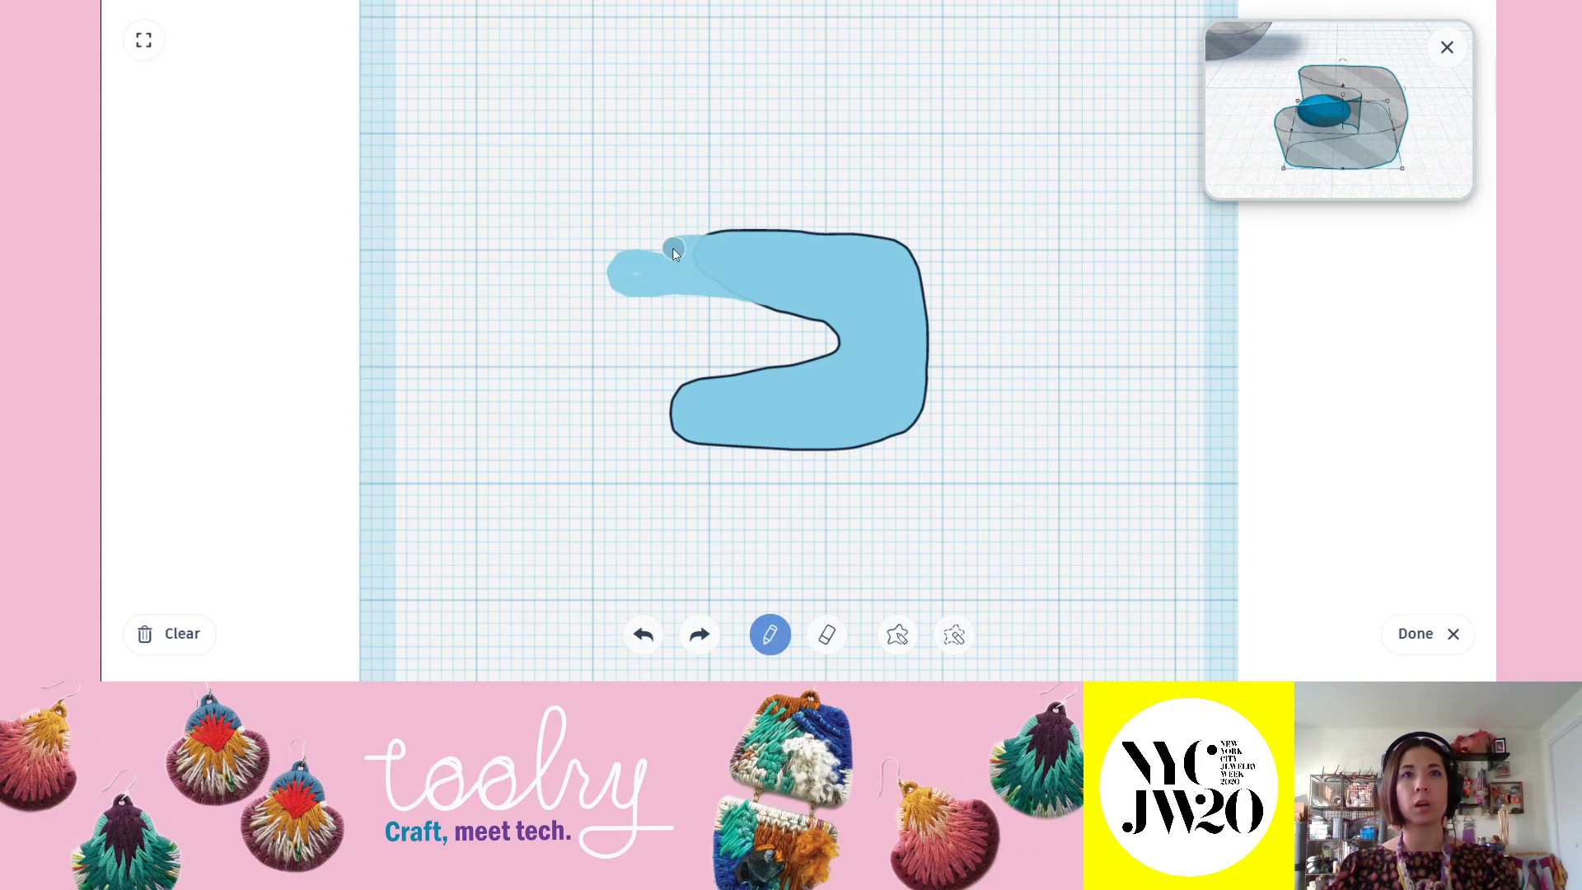
{"action": "left_click_drag", "start_coordinate": [682, 246], "coordinate": [734, 246]}
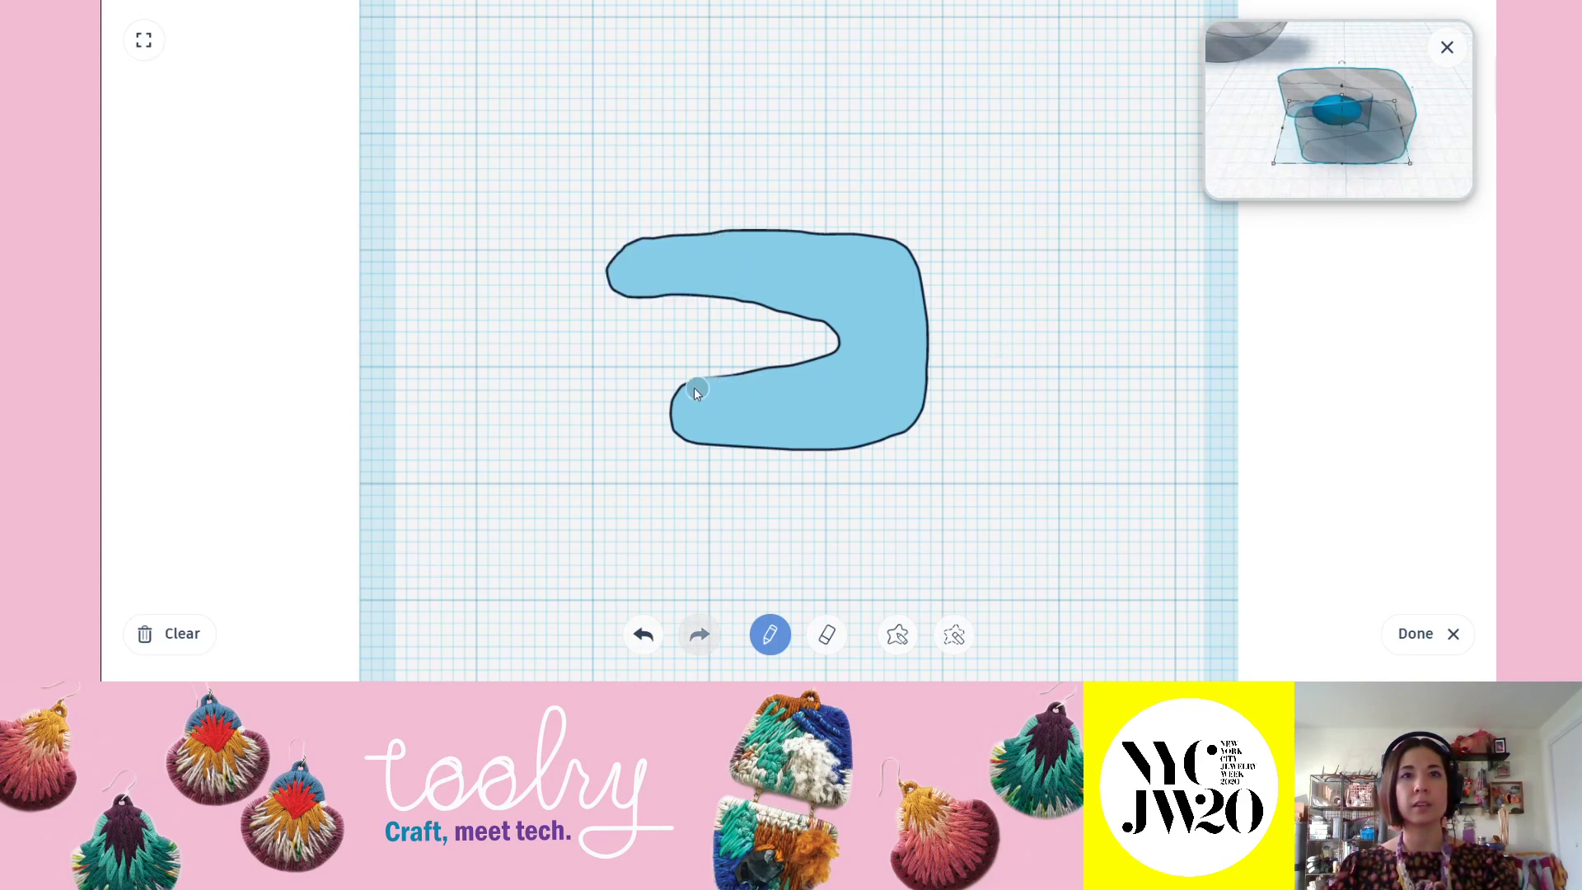
{"action": "mouse_move", "coordinate": [655, 385]}
{"action": "left_mouse_down"}
{"action": "mouse_move", "coordinate": [609, 383]}
{"action": "mouse_move", "coordinate": [695, 417]}
{"action": "mouse_move", "coordinate": [678, 424]}
{"action": "left_mouse_up"}
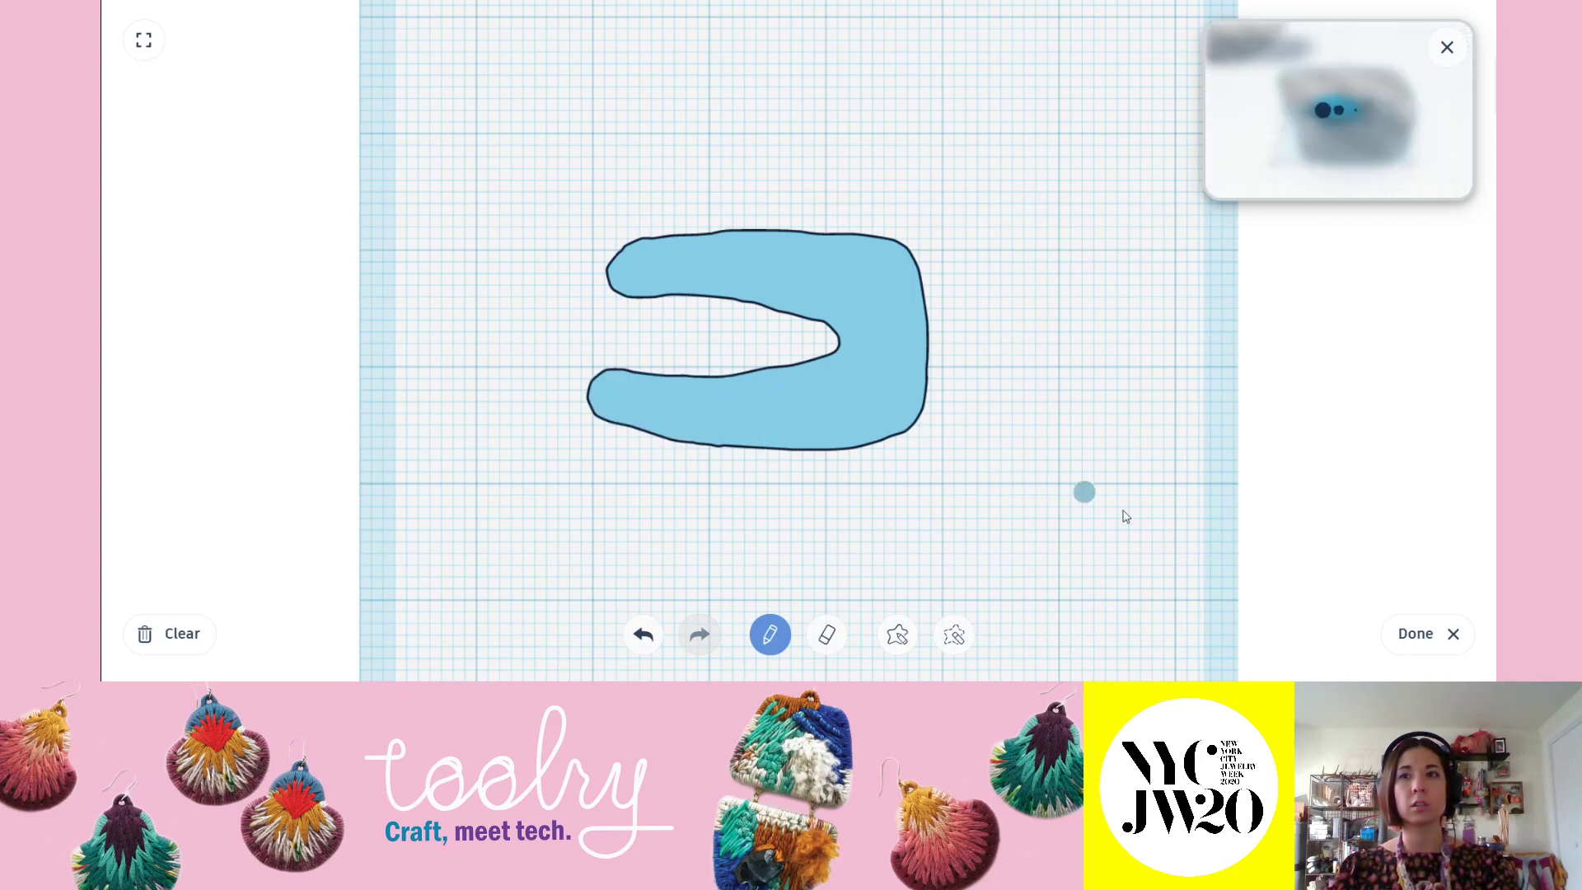
{"action": "left_click", "coordinate": [1419, 633]}
Shift the scribble hole along the ellipsoid and scale it down slightly so the notch follows the tapering end.
{"action": "right_click_drag", "start_coordinate": [590, 262], "coordinate": [614, 353]}
{"action": "left_click", "coordinate": [169, 149]}
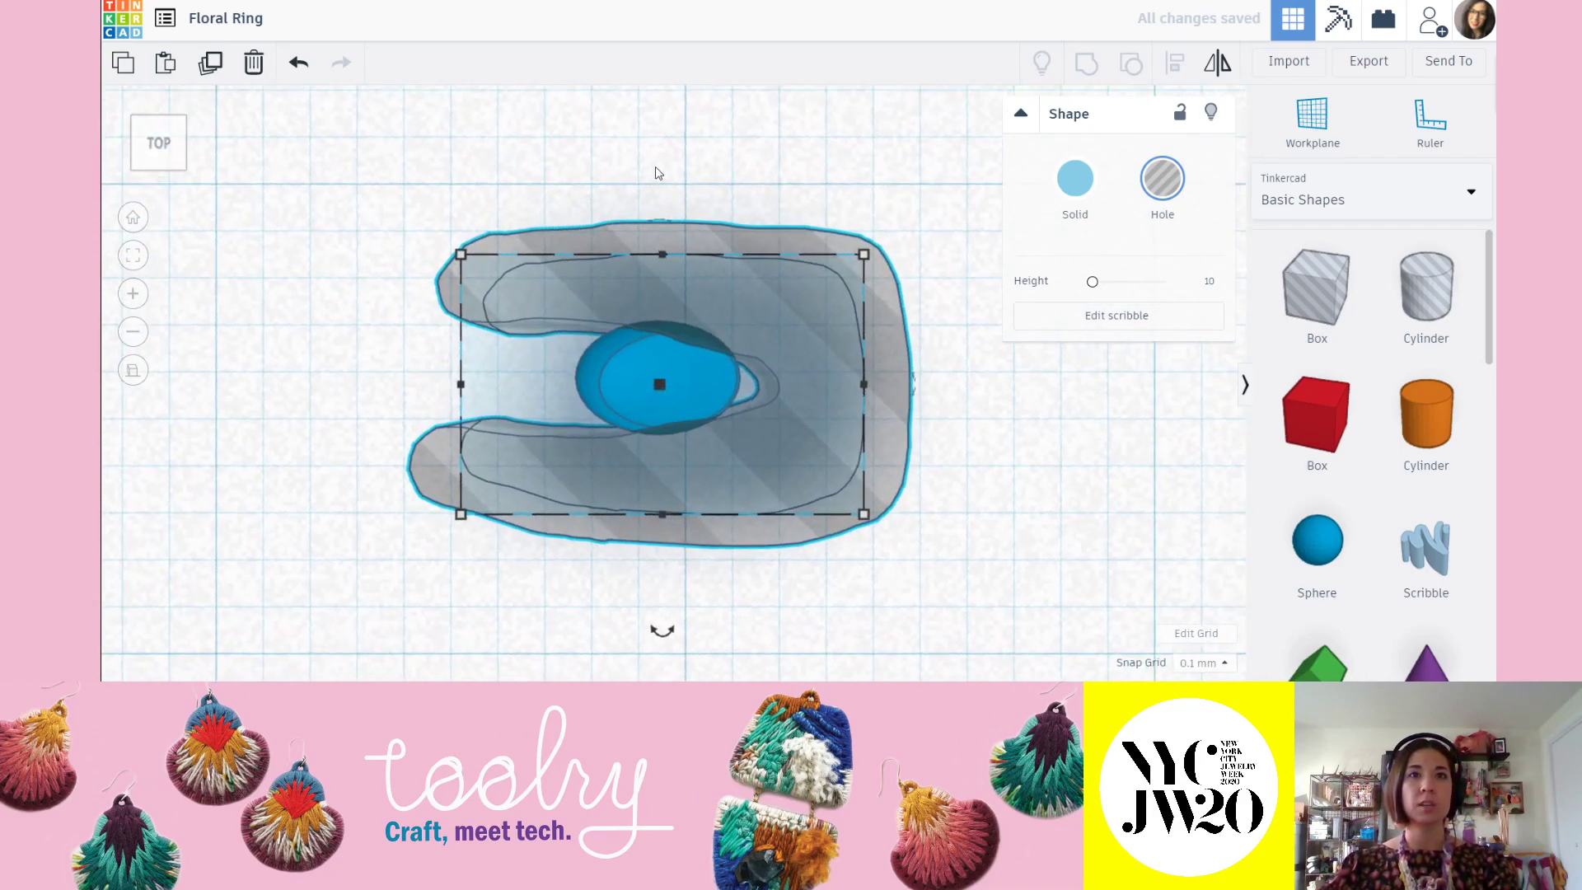
{"action": "left_click", "coordinate": [707, 226]}
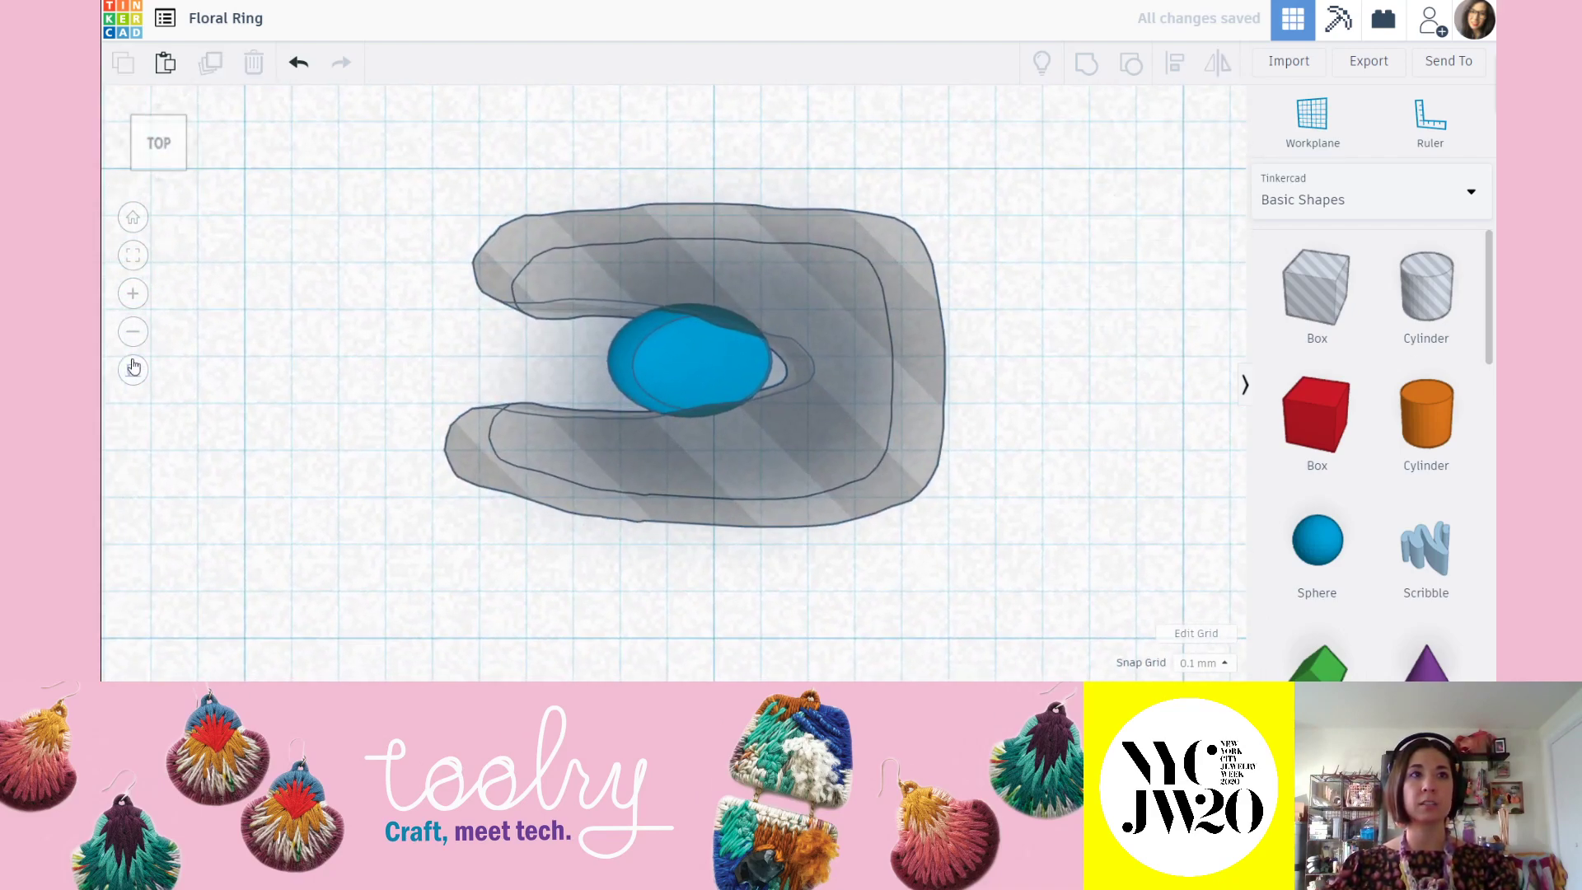
{"action": "left_click", "coordinate": [134, 371]}
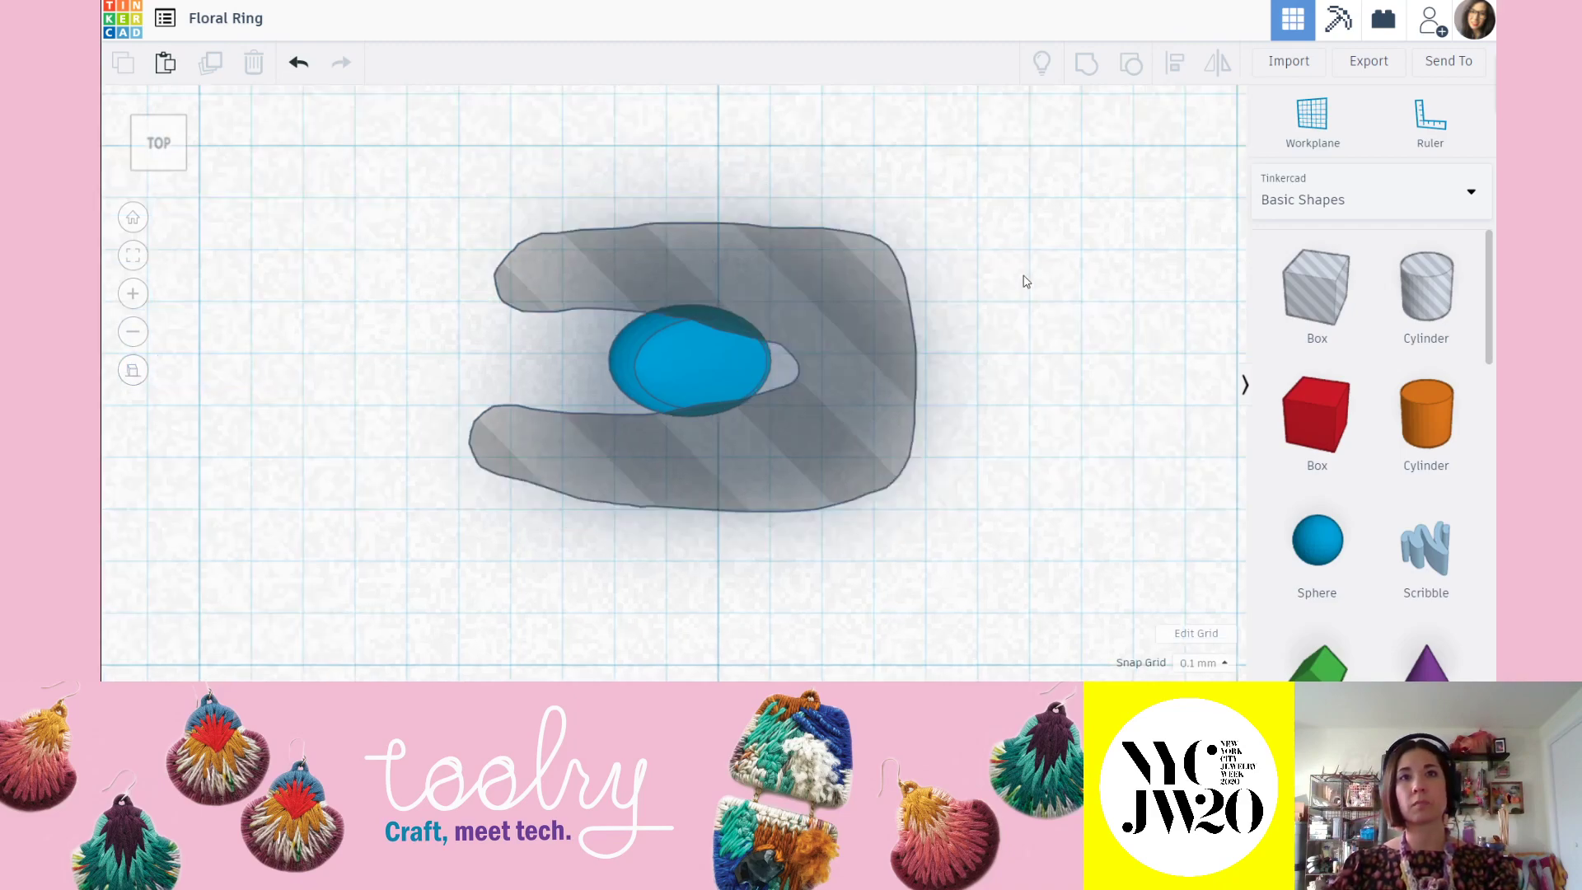
{"action": "left_click_drag", "start_coordinate": [871, 318], "coordinate": [893, 314]}
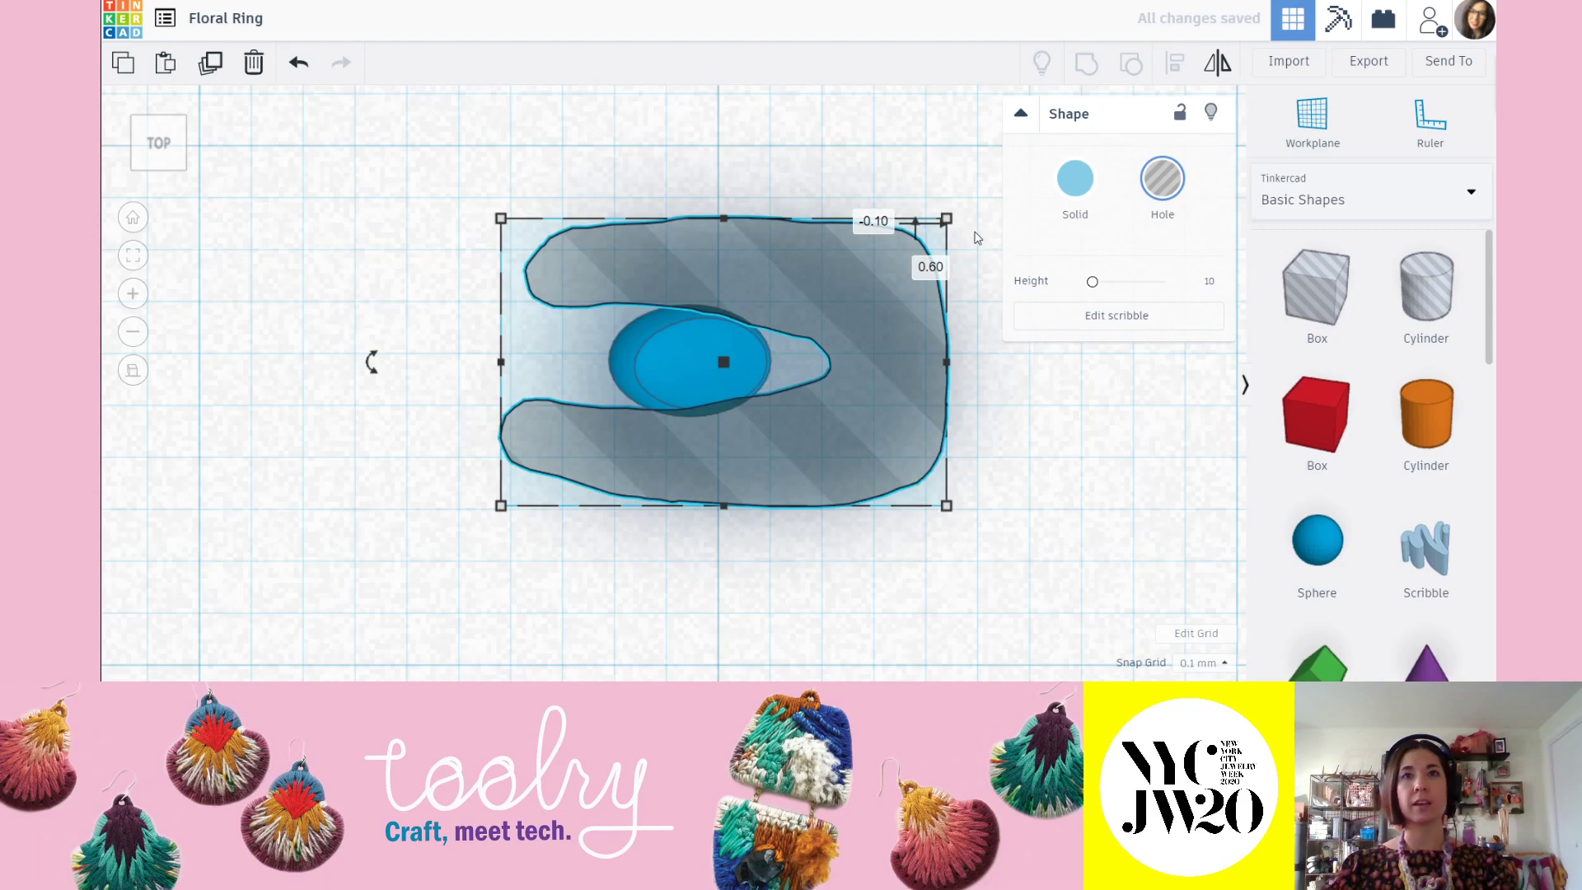
{"action": "left_click_drag", "start_coordinate": [948, 221], "coordinate": [938, 231]}
{"action": "key", "text": "Left"}
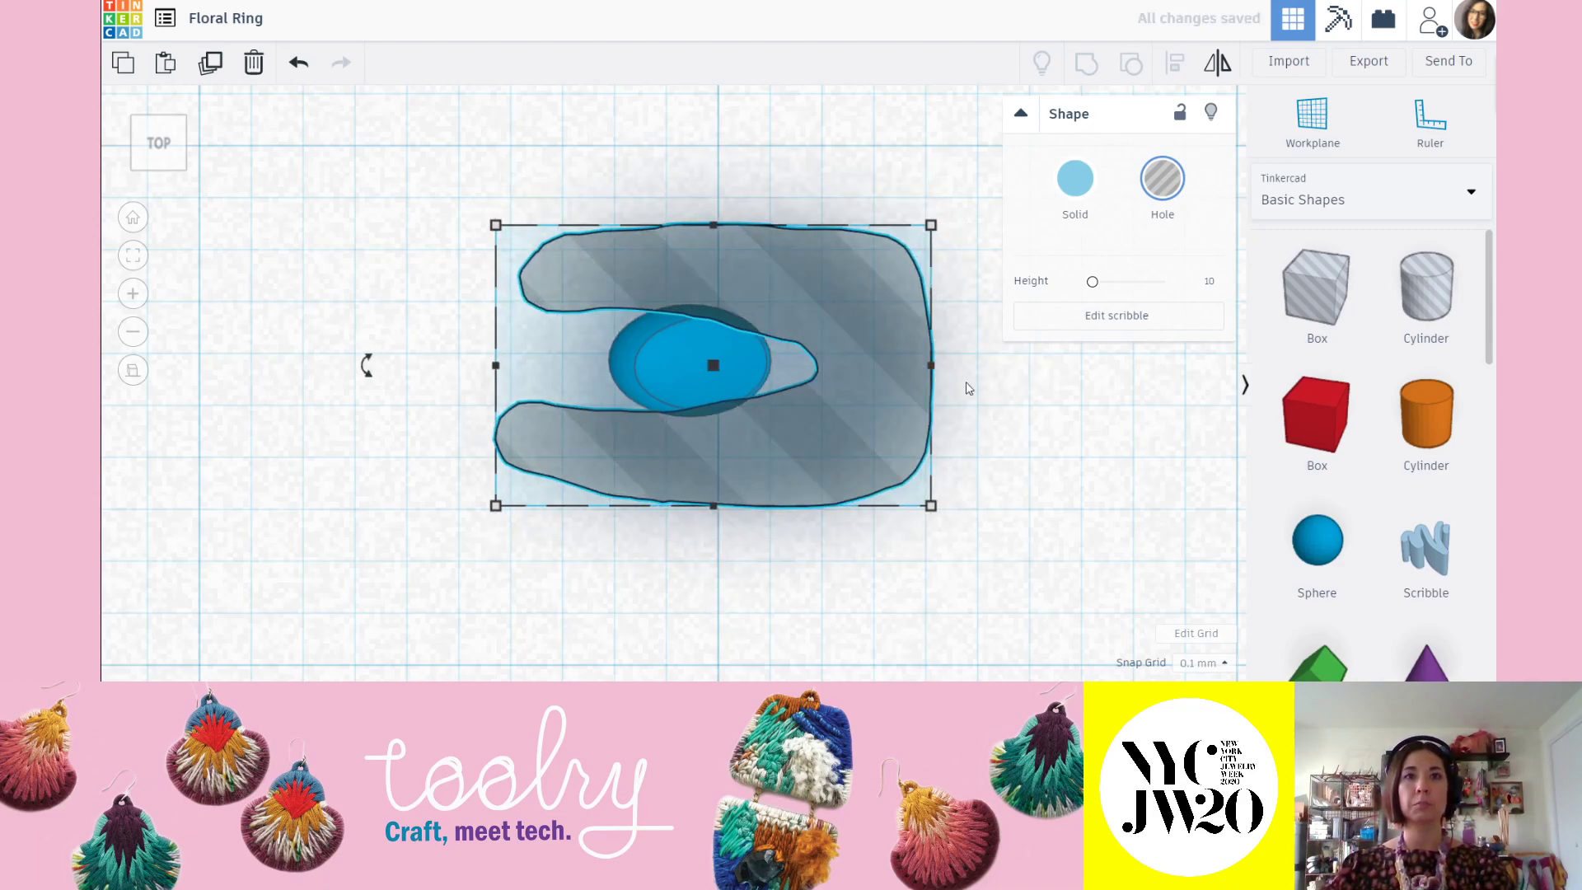
Group the scribble hole with the ellipsoid to trim one end of the ellipsoid into a petal shape.
{"action": "left_click", "coordinate": [939, 597]}
{"action": "left_click_drag", "start_coordinate": [679, 270], "coordinate": [680, 270]}
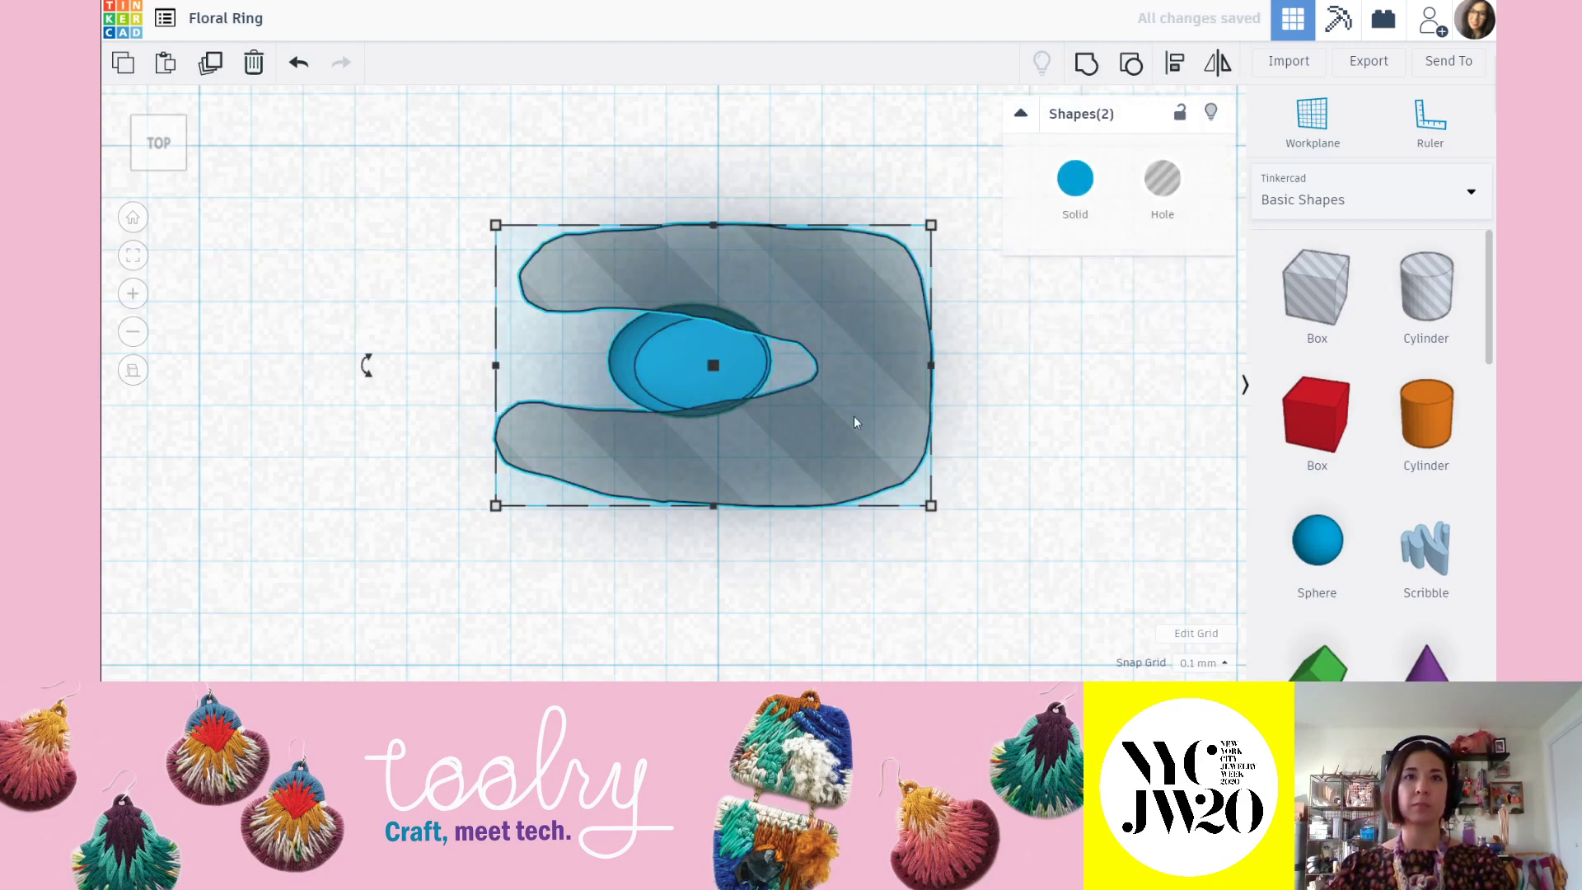
{"action": "left_click", "coordinate": [1092, 65]}
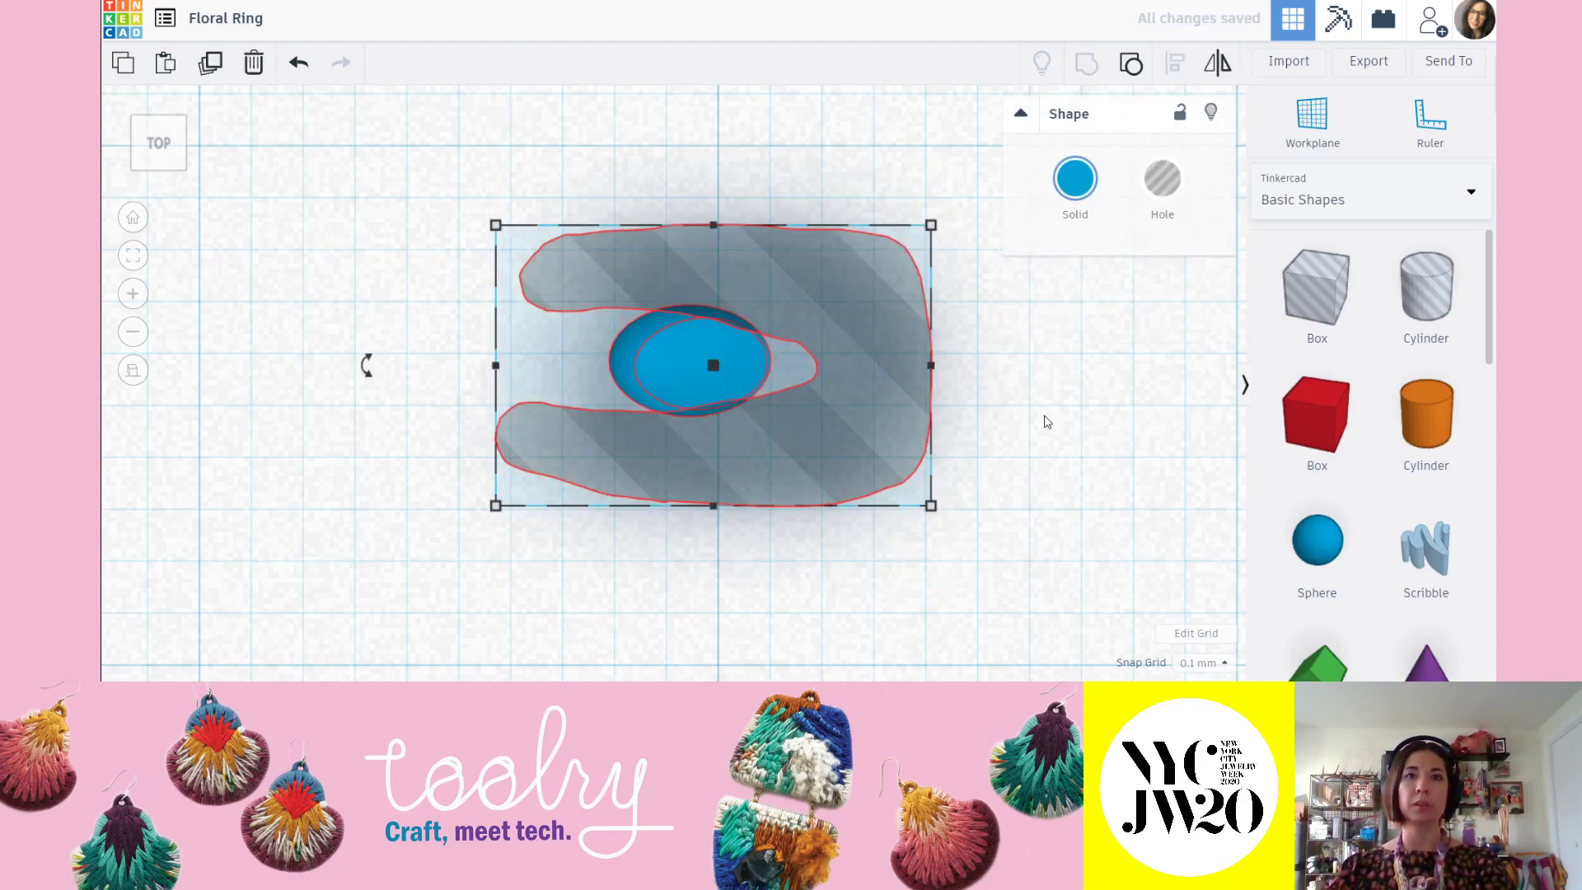
{"action": "left_click", "coordinate": [870, 472]}
Examine the trimmed petal from several angles and undo the grouping.
{"action": "scroll", "coordinate": [919, 478], "scroll_direction": "down", "scroll_amount": 1}
{"action": "right_click_drag", "start_coordinate": [919, 478], "coordinate": [972, 483]}
{"action": "right_click_drag", "start_coordinate": [724, 341], "coordinate": [718, 336]}
{"action": "right_click_drag", "start_coordinate": [668, 412], "coordinate": [660, 349]}
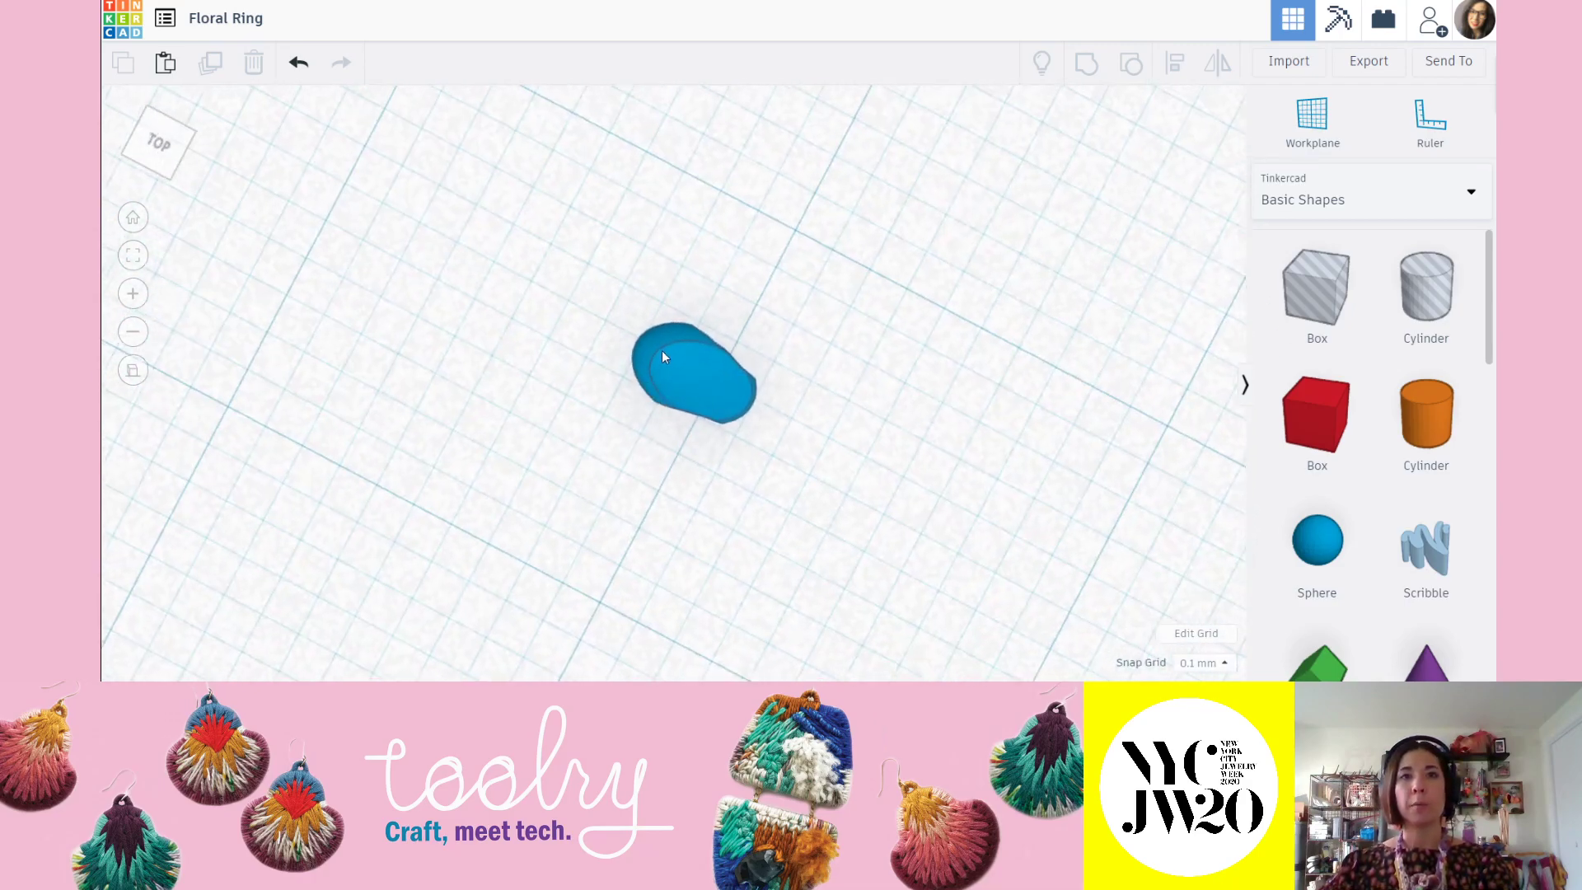
{"action": "scroll", "coordinate": [662, 355], "scroll_direction": "down", "scroll_amount": 8}
{"action": "mouse_move", "coordinate": [680, 403]}
{"action": "right_mouse_down"}
{"action": "mouse_move", "coordinate": [717, 435]}
{"action": "mouse_move", "coordinate": [688, 416]}
{"action": "right_mouse_up"}
{"action": "scroll", "coordinate": [676, 375], "scroll_direction": "up", "scroll_amount": 6}
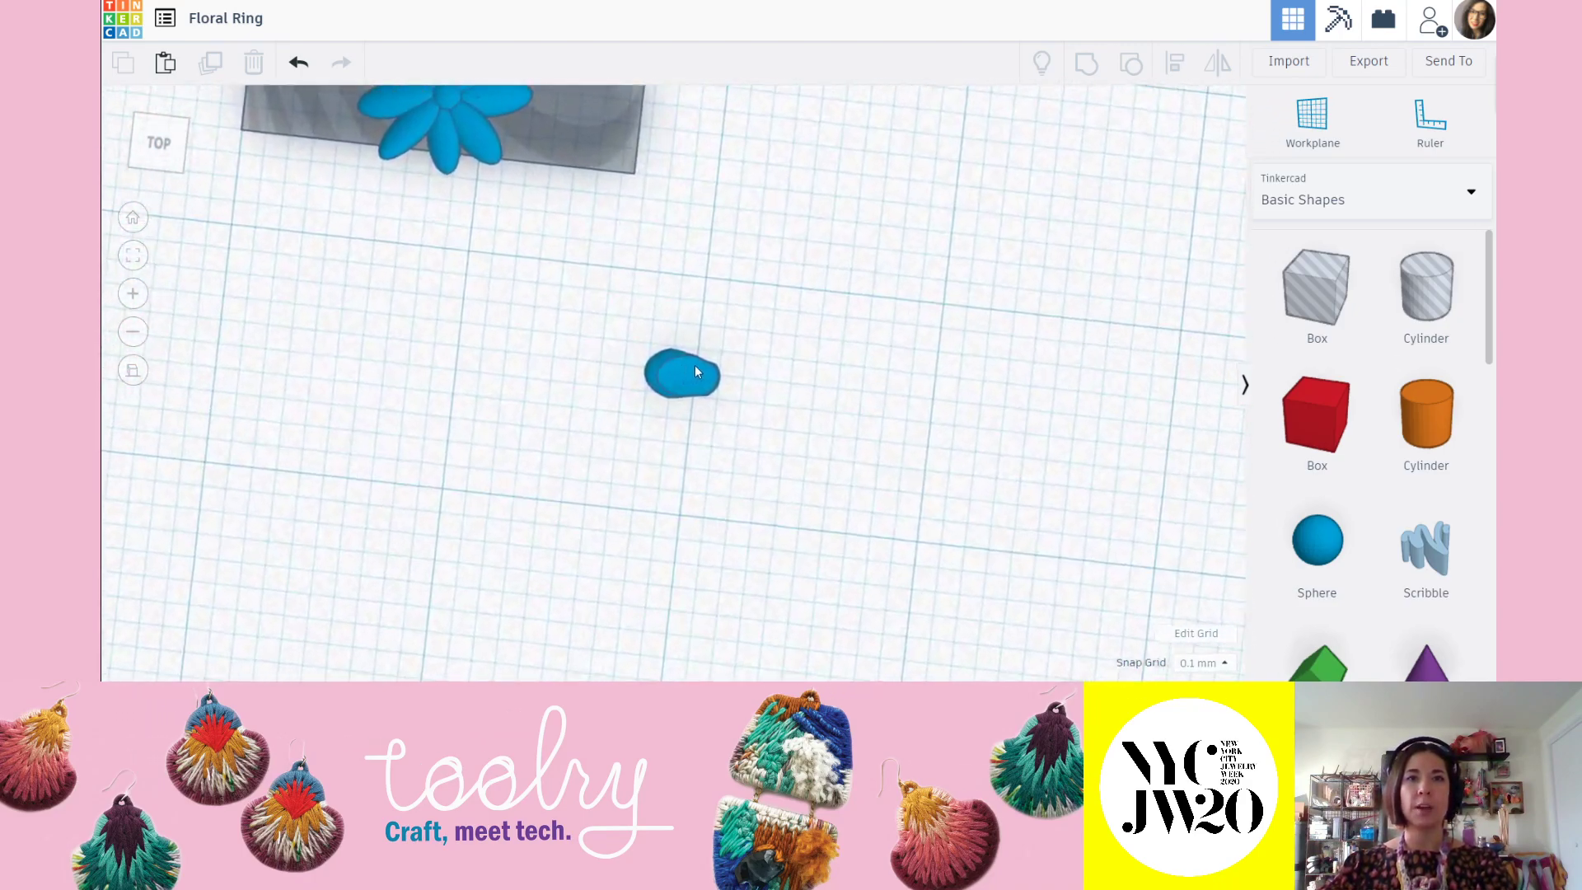
{"action": "scroll", "coordinate": [695, 364], "scroll_direction": "up", "scroll_amount": 3}
{"action": "scroll", "coordinate": [700, 416], "scroll_direction": "up", "scroll_amount": 1}
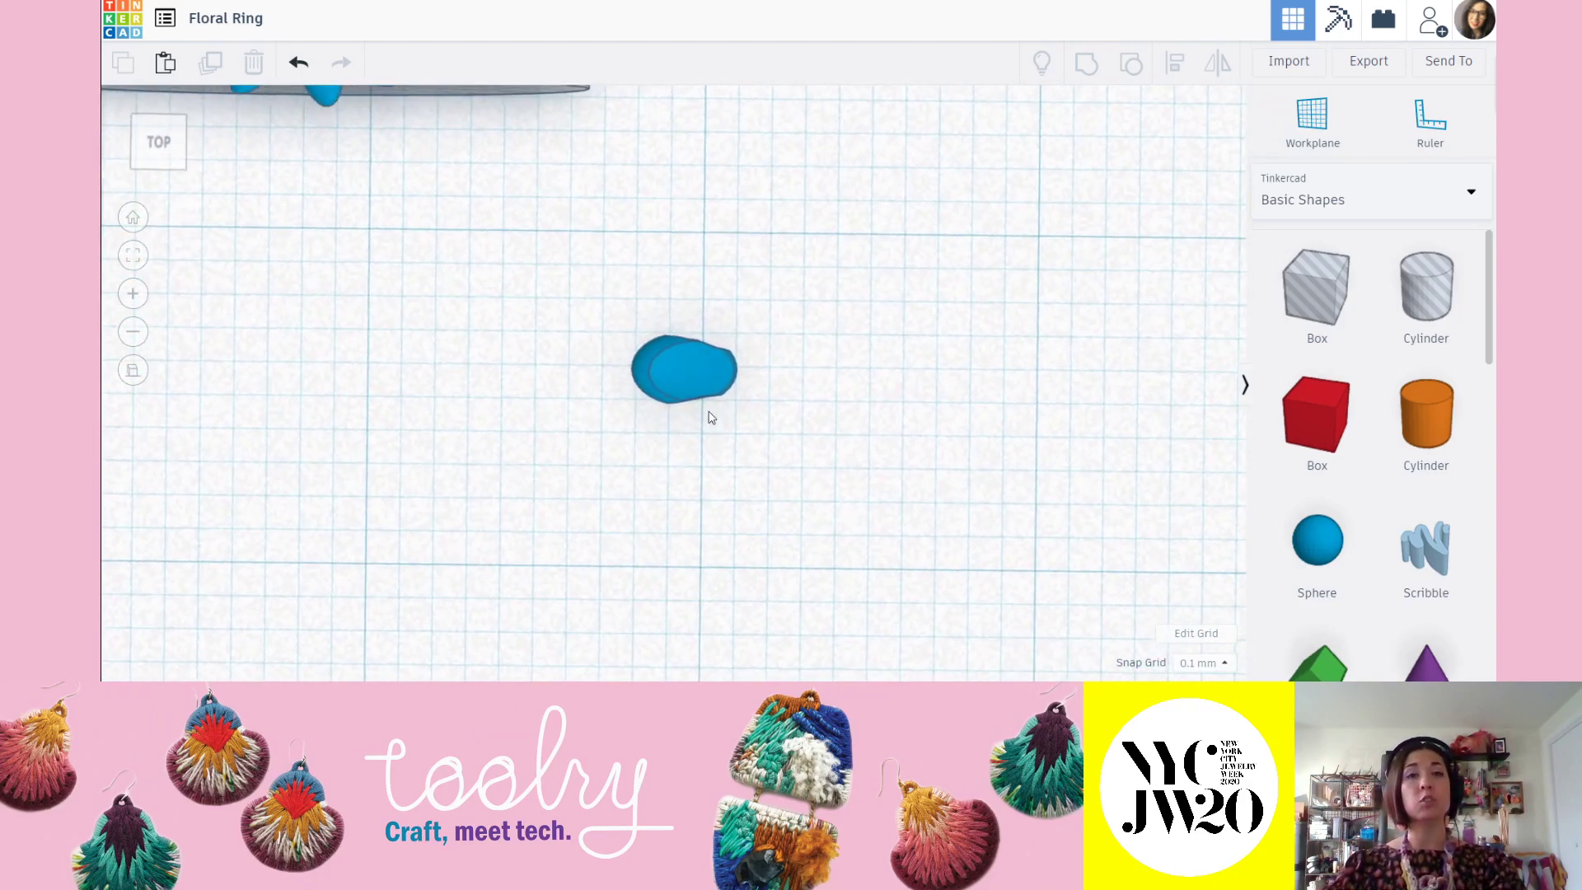
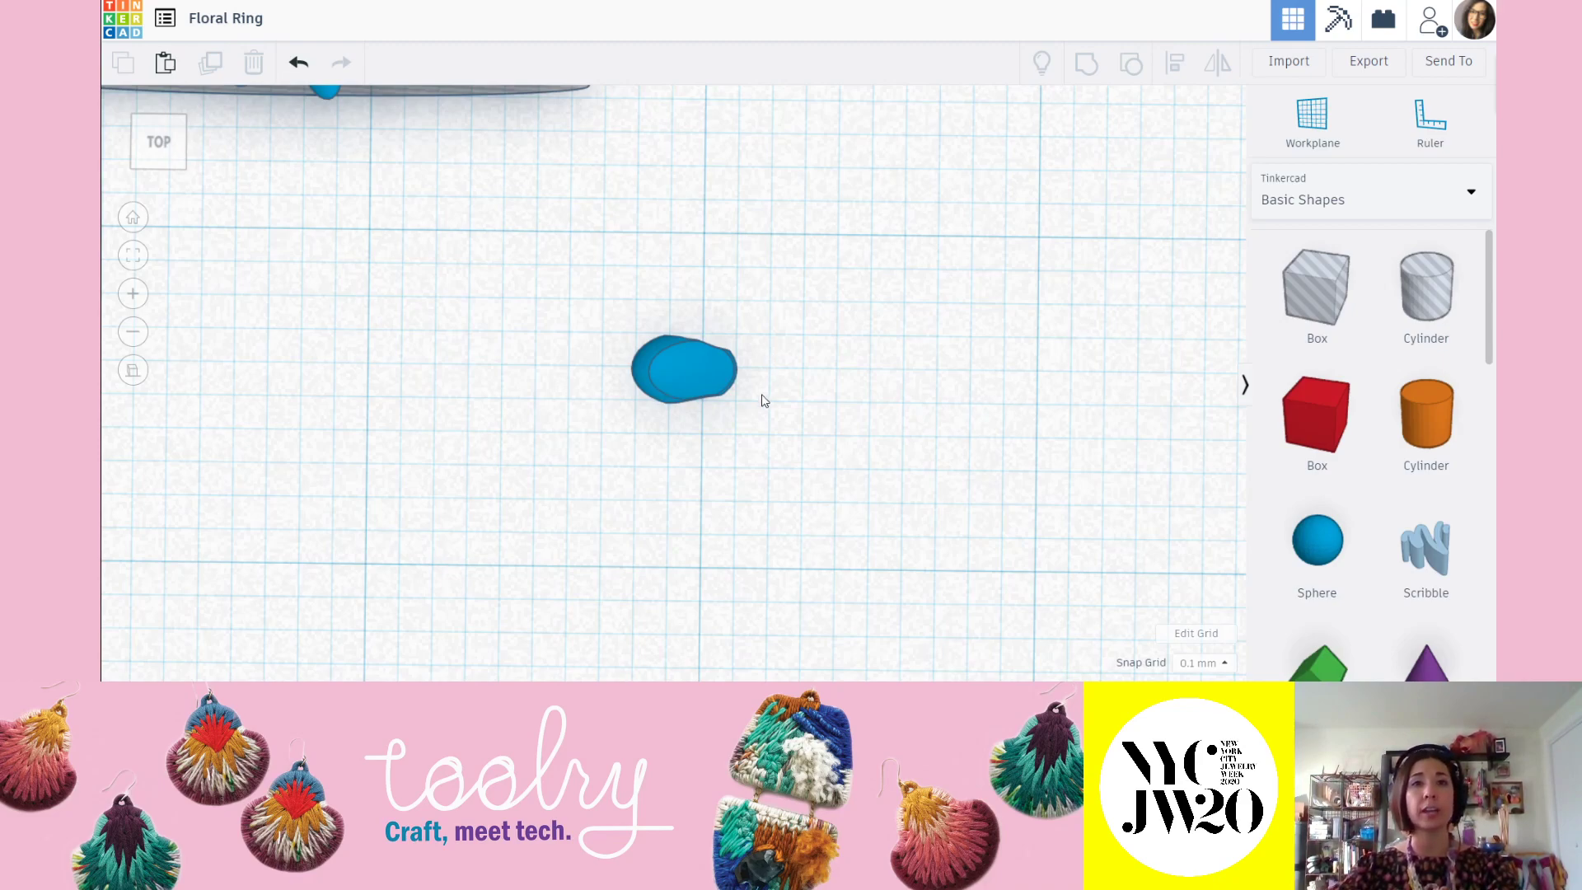
{"action": "key", "text": "ctrl+z"}
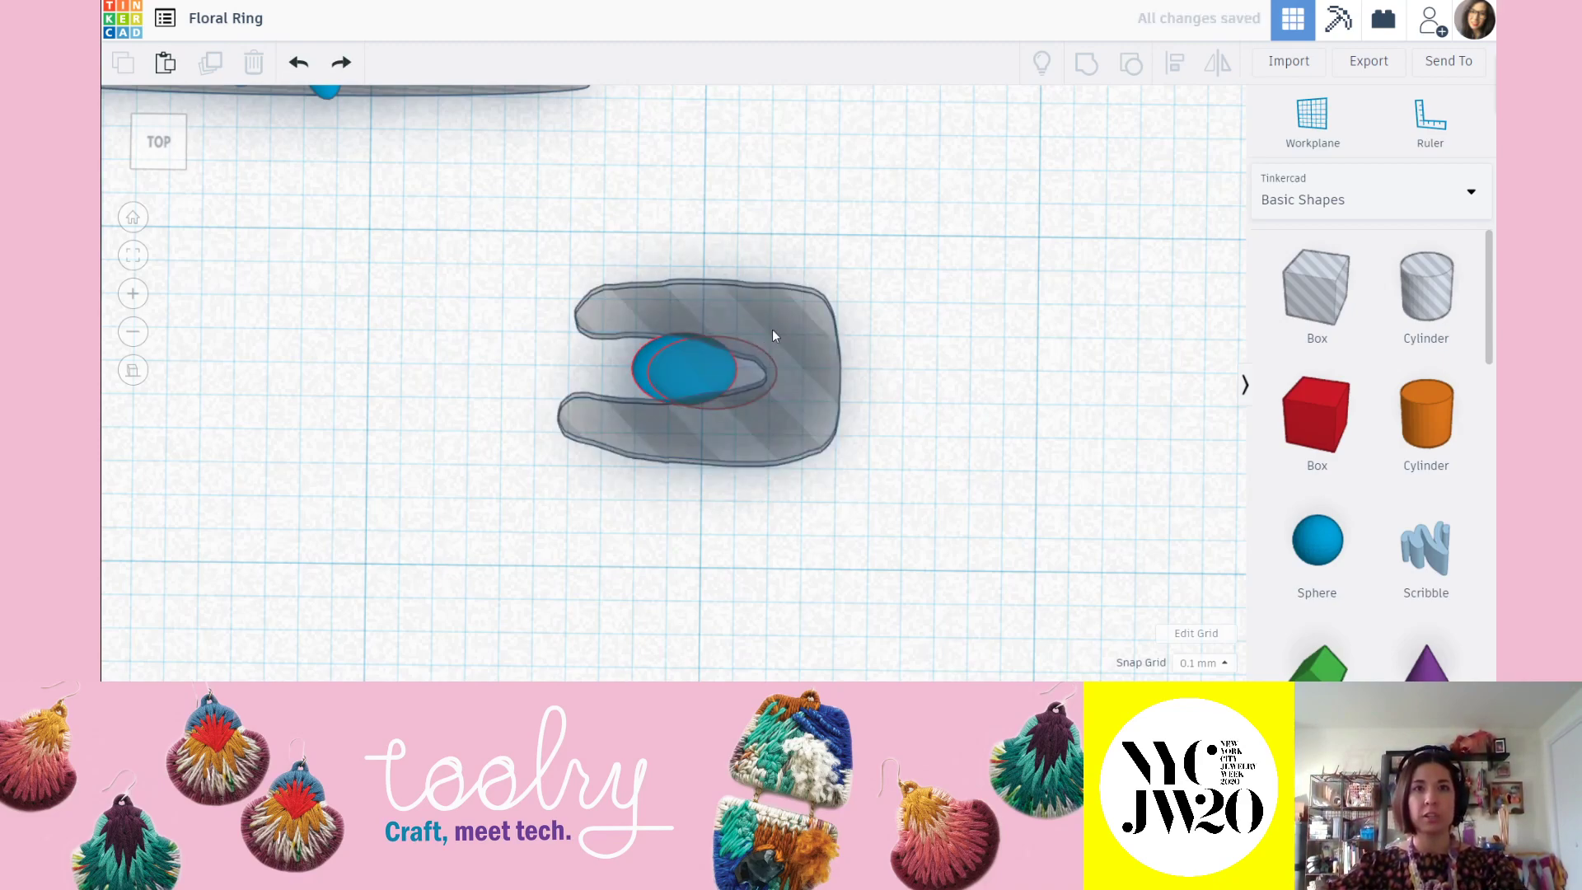
Edit the scribble hole and thicken both inner edges near the notch's closed end to make a narrower channel.
{"action": "left_click", "coordinate": [773, 328]}
{"action": "left_click", "coordinate": [1098, 313]}
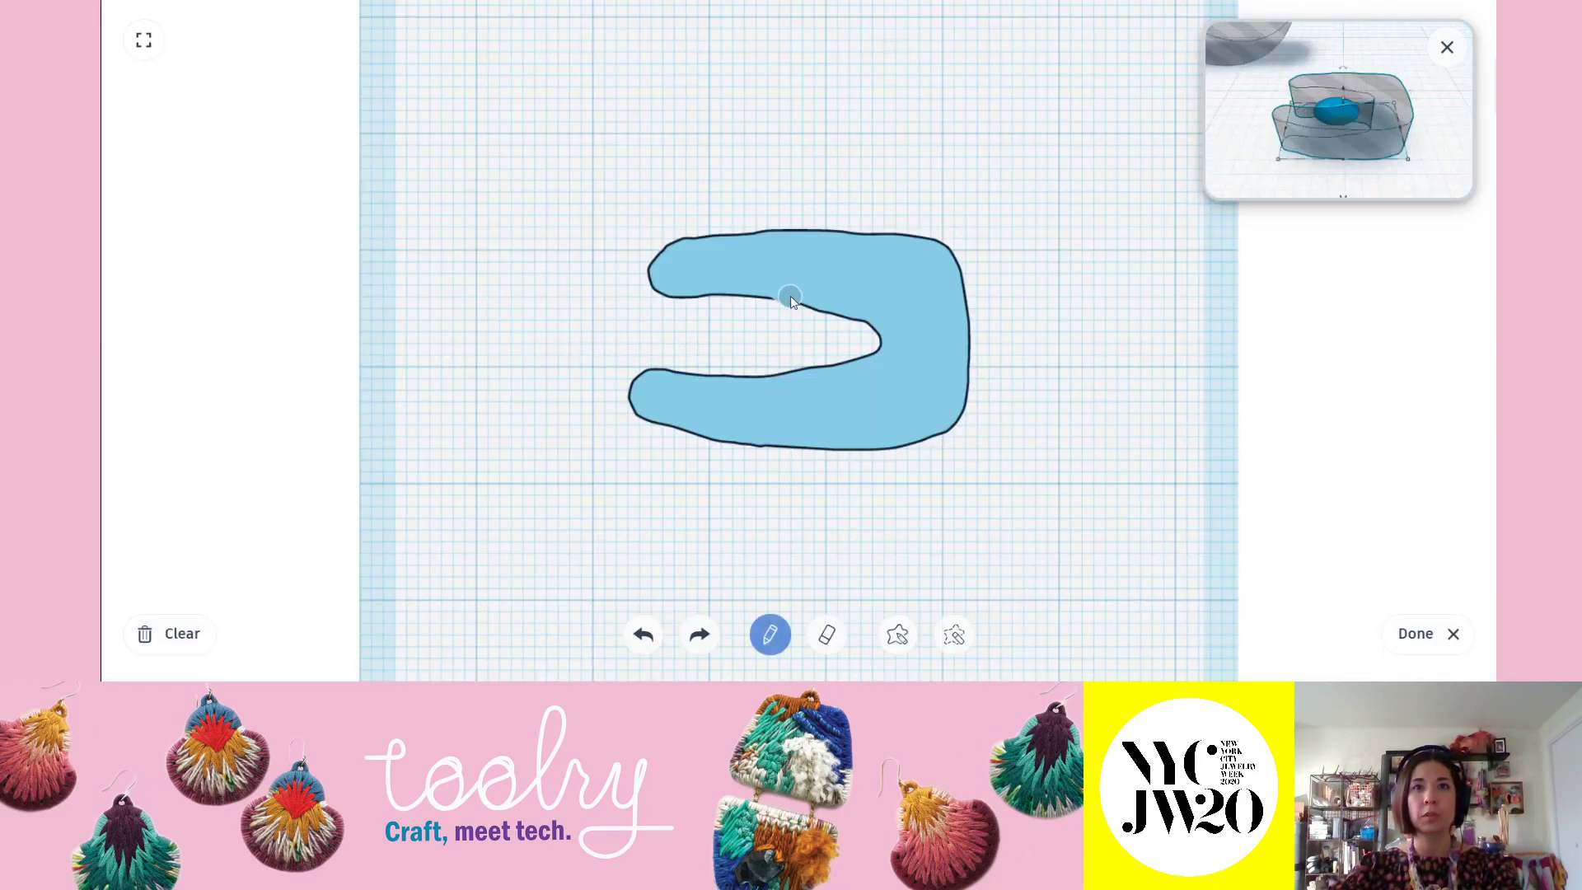
{"action": "left_click_drag", "start_coordinate": [865, 317], "coordinate": [866, 320]}
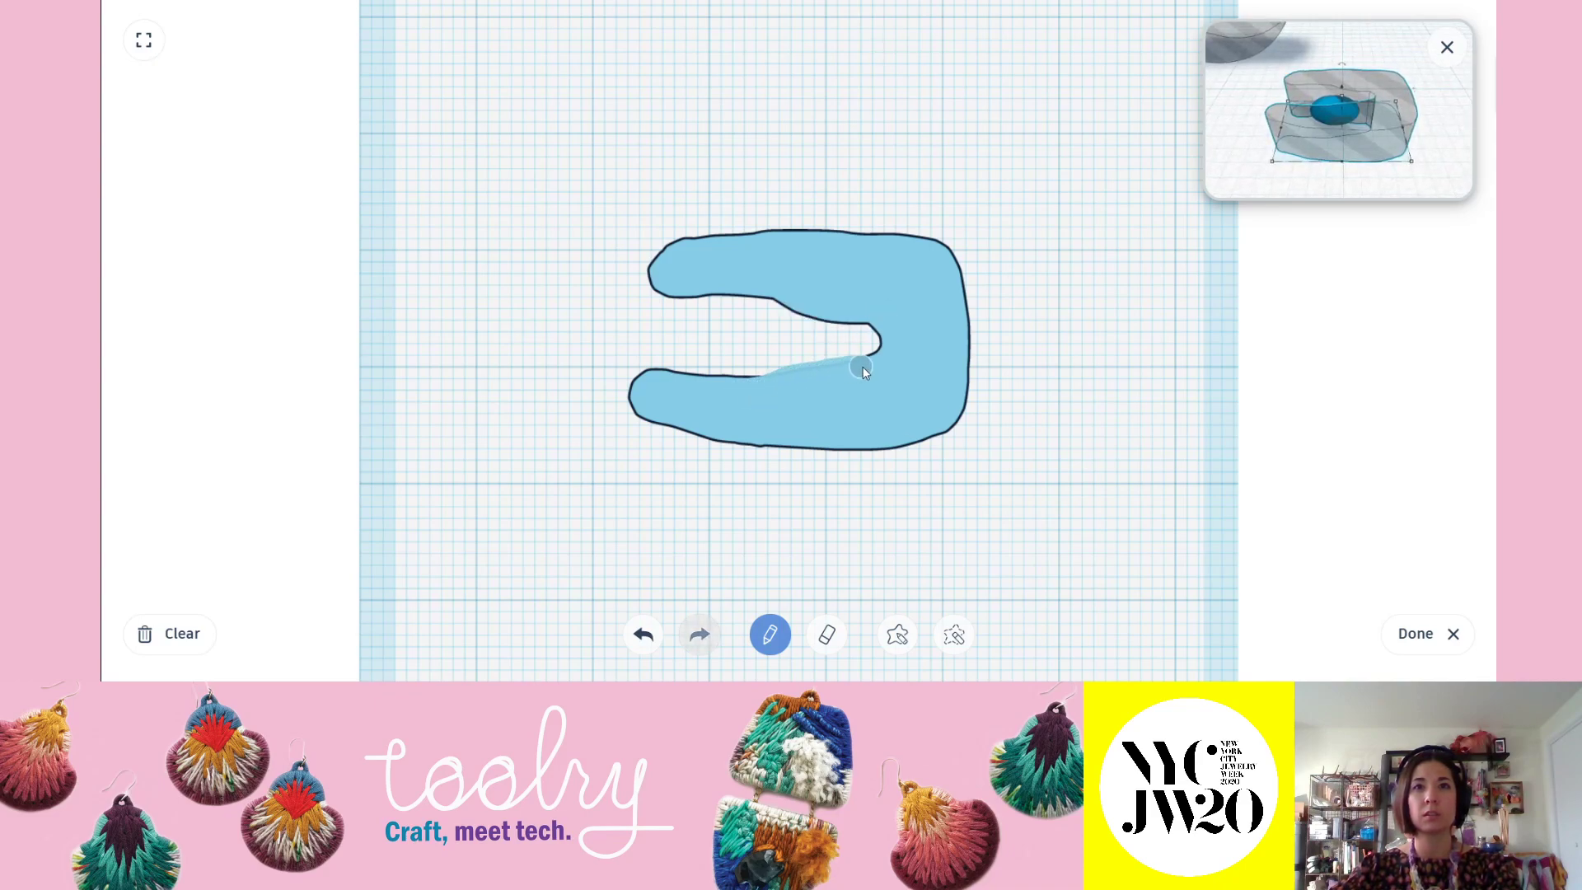
{"action": "left_click_drag", "start_coordinate": [861, 367], "coordinate": [958, 372]}
{"action": "left_click", "coordinate": [1404, 630]}
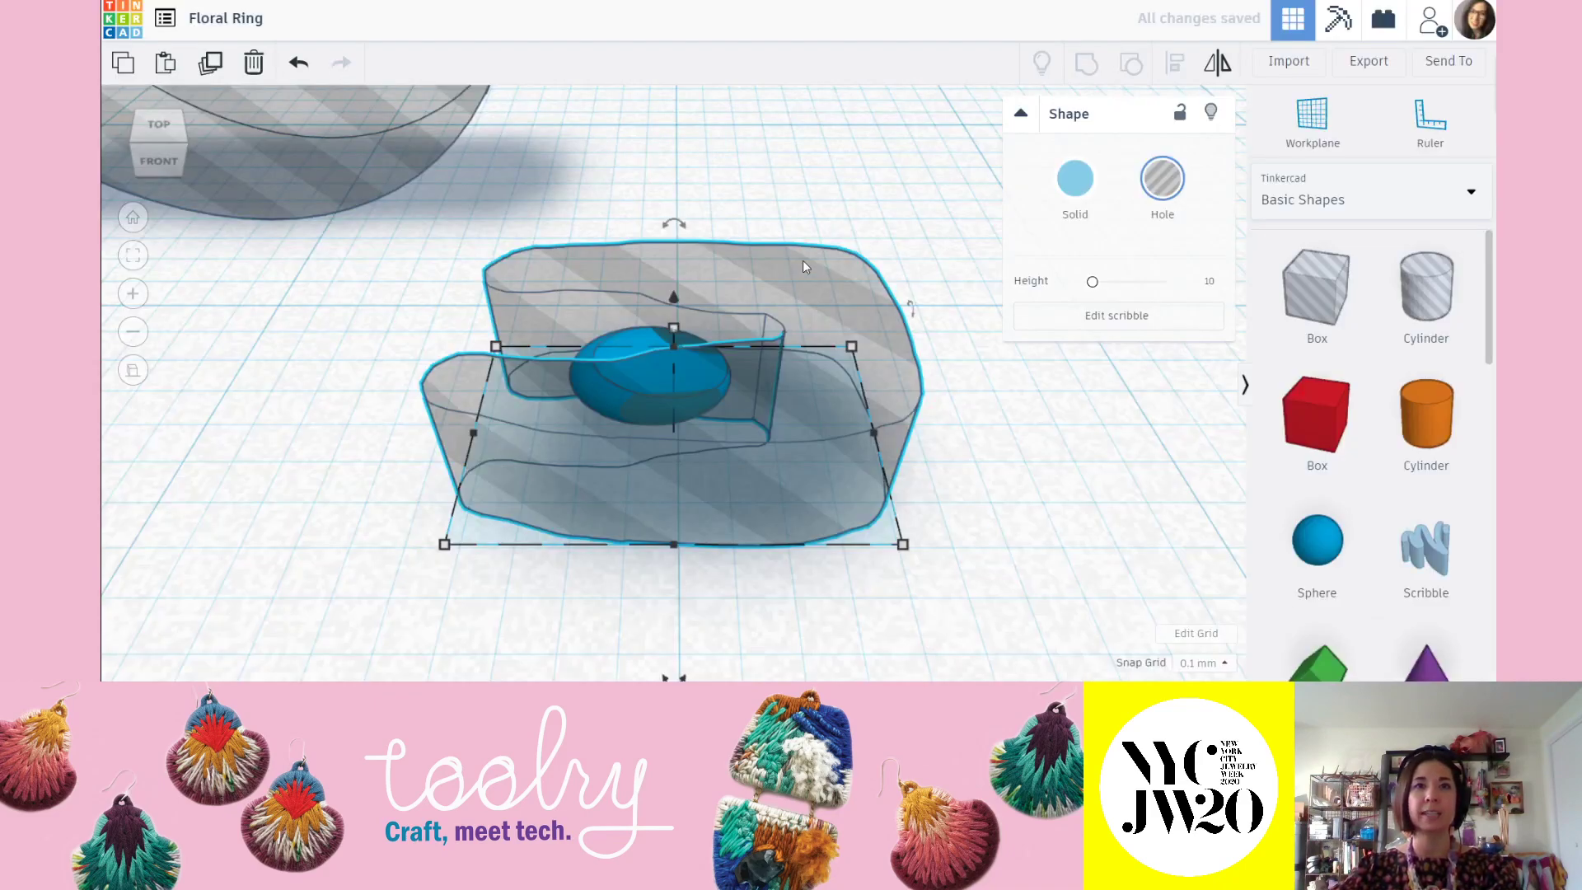
Group the reshaped scribble hole with the ellipsoid to cut a petal with a narrow stem end.
{"action": "right_click_drag", "start_coordinate": [803, 260], "coordinate": [820, 403]}
{"action": "left_click", "coordinate": [156, 147]}
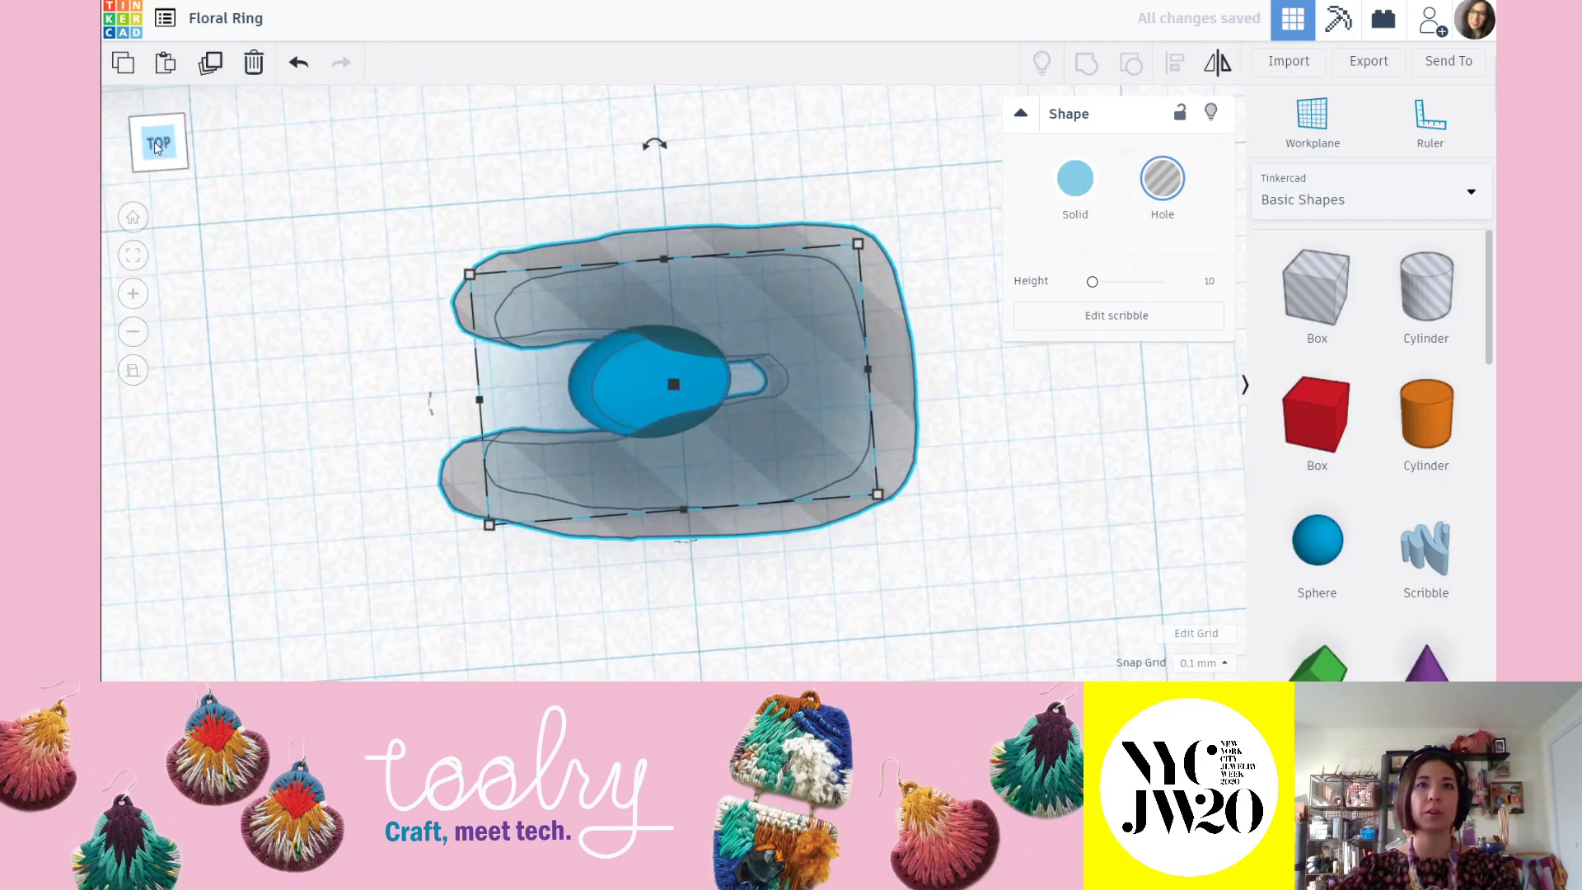
{"action": "left_click_drag", "start_coordinate": [825, 608], "coordinate": [571, 260]}
{"action": "left_click", "coordinate": [1087, 58]}
{"action": "left_click", "coordinate": [727, 427]}
{"action": "right_click_drag", "start_coordinate": [700, 406], "coordinate": [762, 279]}
{"action": "right_click_drag", "start_coordinate": [790, 386], "coordinate": [786, 487]}
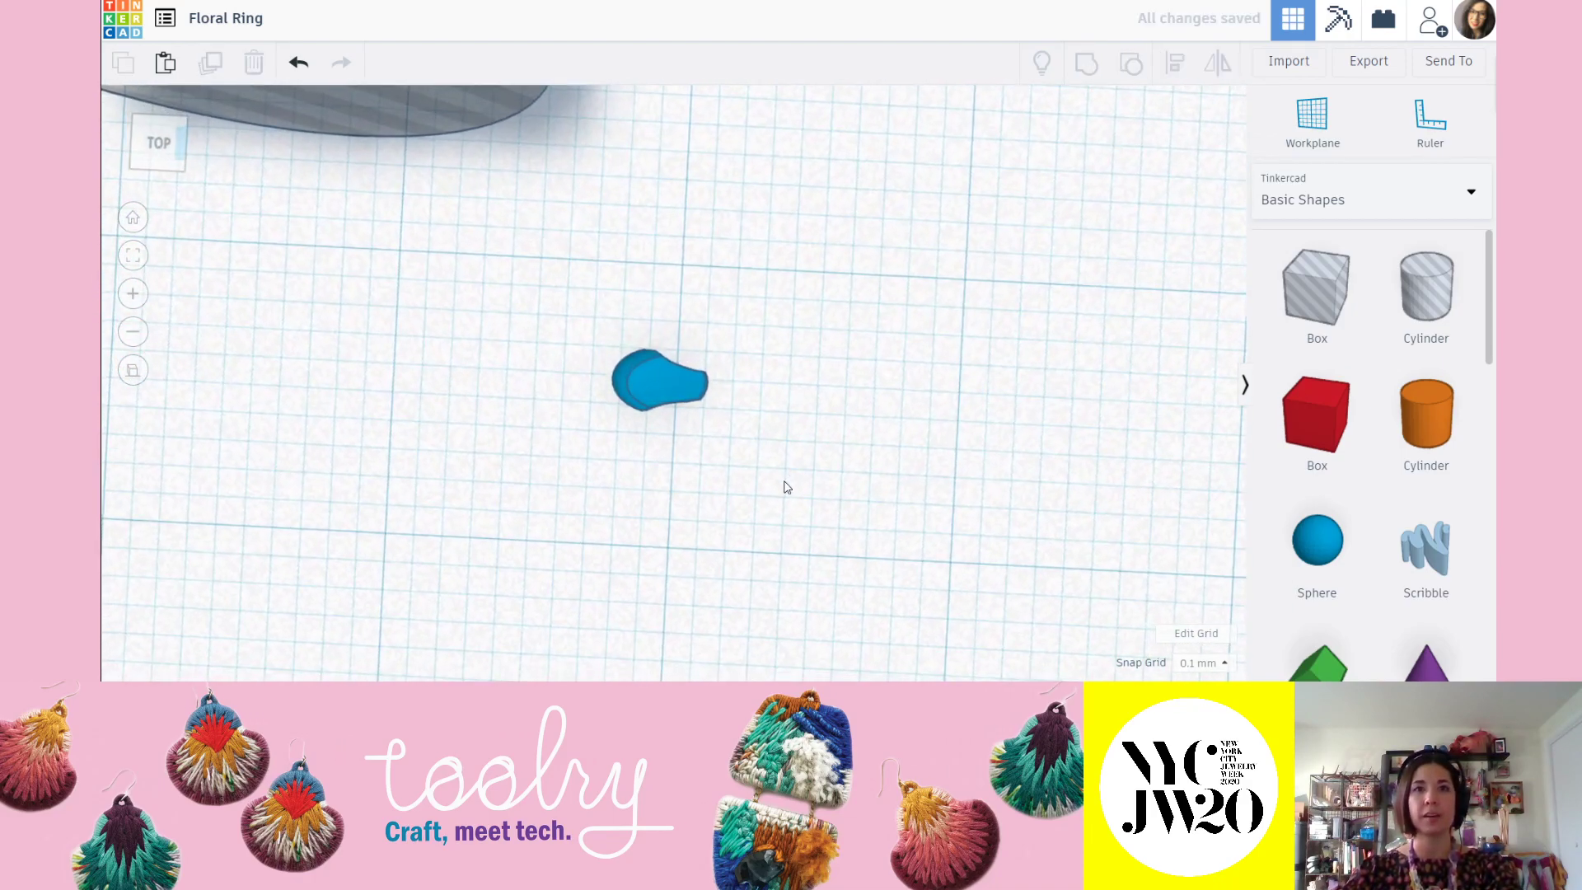
Duplicate the trimmed petal, rotate the copy nearly upright, and place it beside the original with their narrow ends meeting.
{"action": "left_click", "coordinate": [669, 380]}
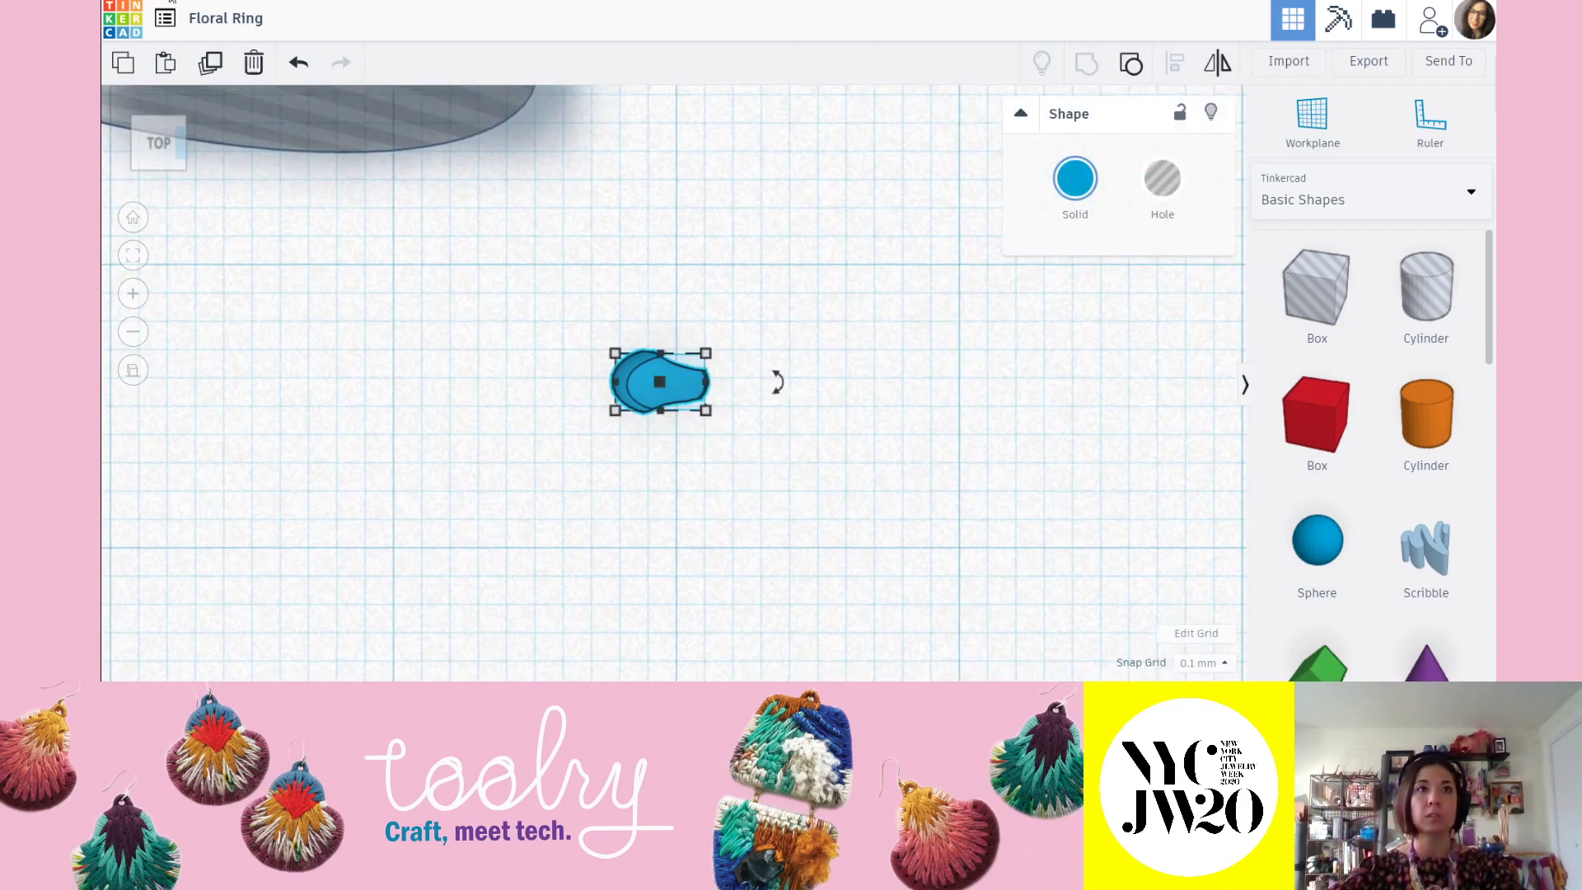
{"action": "left_click", "coordinate": [205, 64]}
{"action": "left_click_drag", "start_coordinate": [549, 387], "coordinate": [586, 247]}
{"action": "left_click", "coordinate": [724, 325]}
{"action": "left_click_drag", "start_coordinate": [660, 353], "coordinate": [704, 299]}
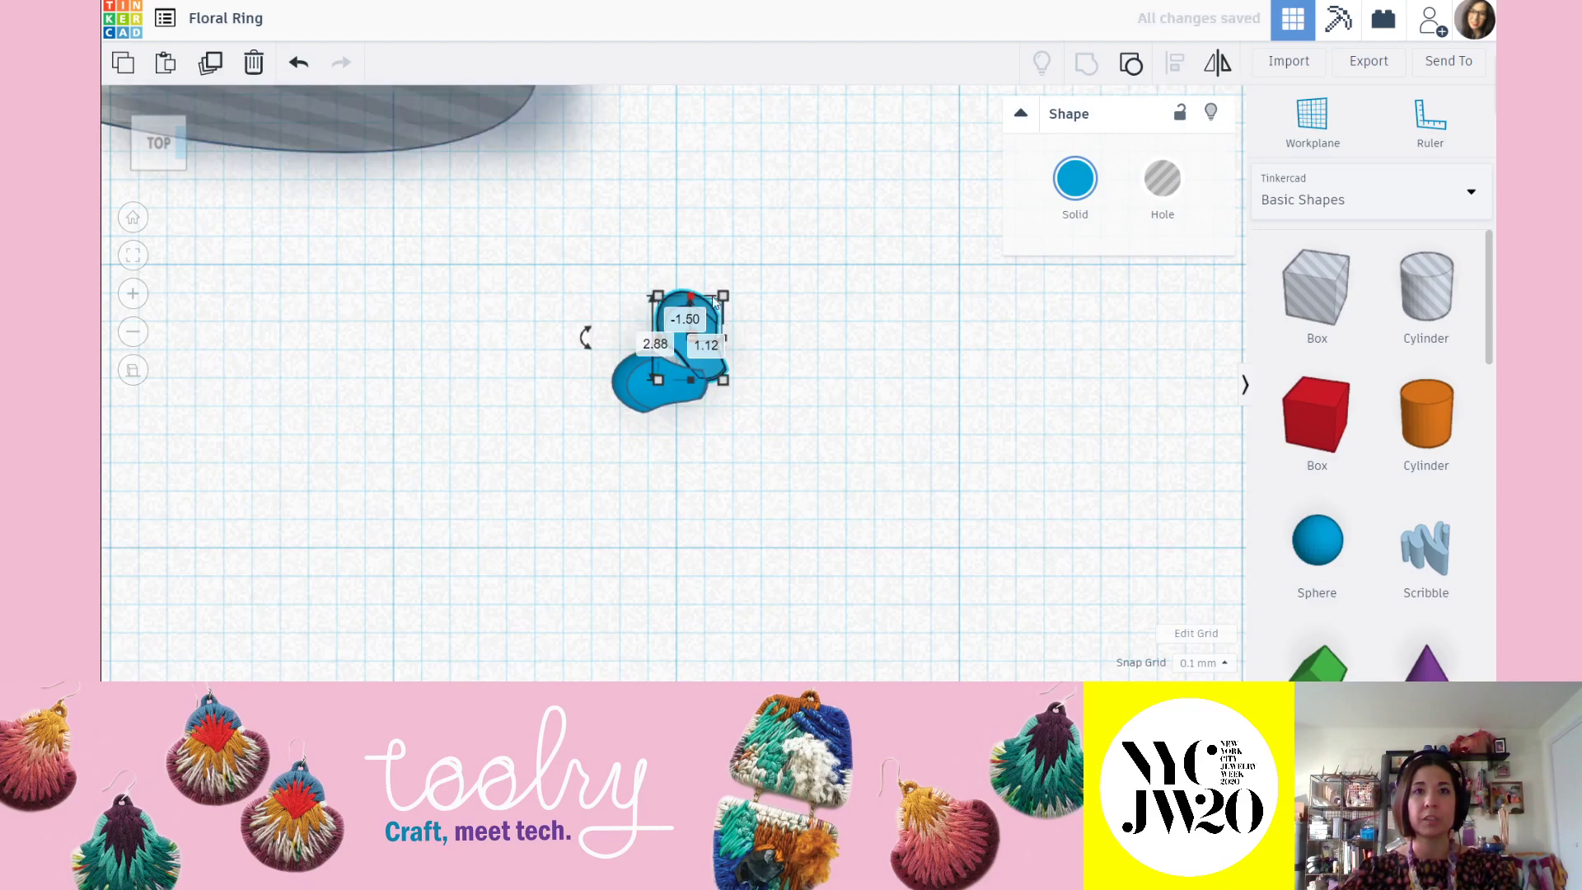
Rotate the upright petal slightly and shift it so its narrow end meets the first petal's narrow end.
{"action": "left_click_drag", "start_coordinate": [586, 339], "coordinate": [590, 328]}
{"action": "mouse_move", "coordinate": [690, 318]}
{"action": "left_mouse_down"}
{"action": "mouse_move", "coordinate": [728, 345]}
{"action": "mouse_move", "coordinate": [712, 341]}
{"action": "left_mouse_up"}
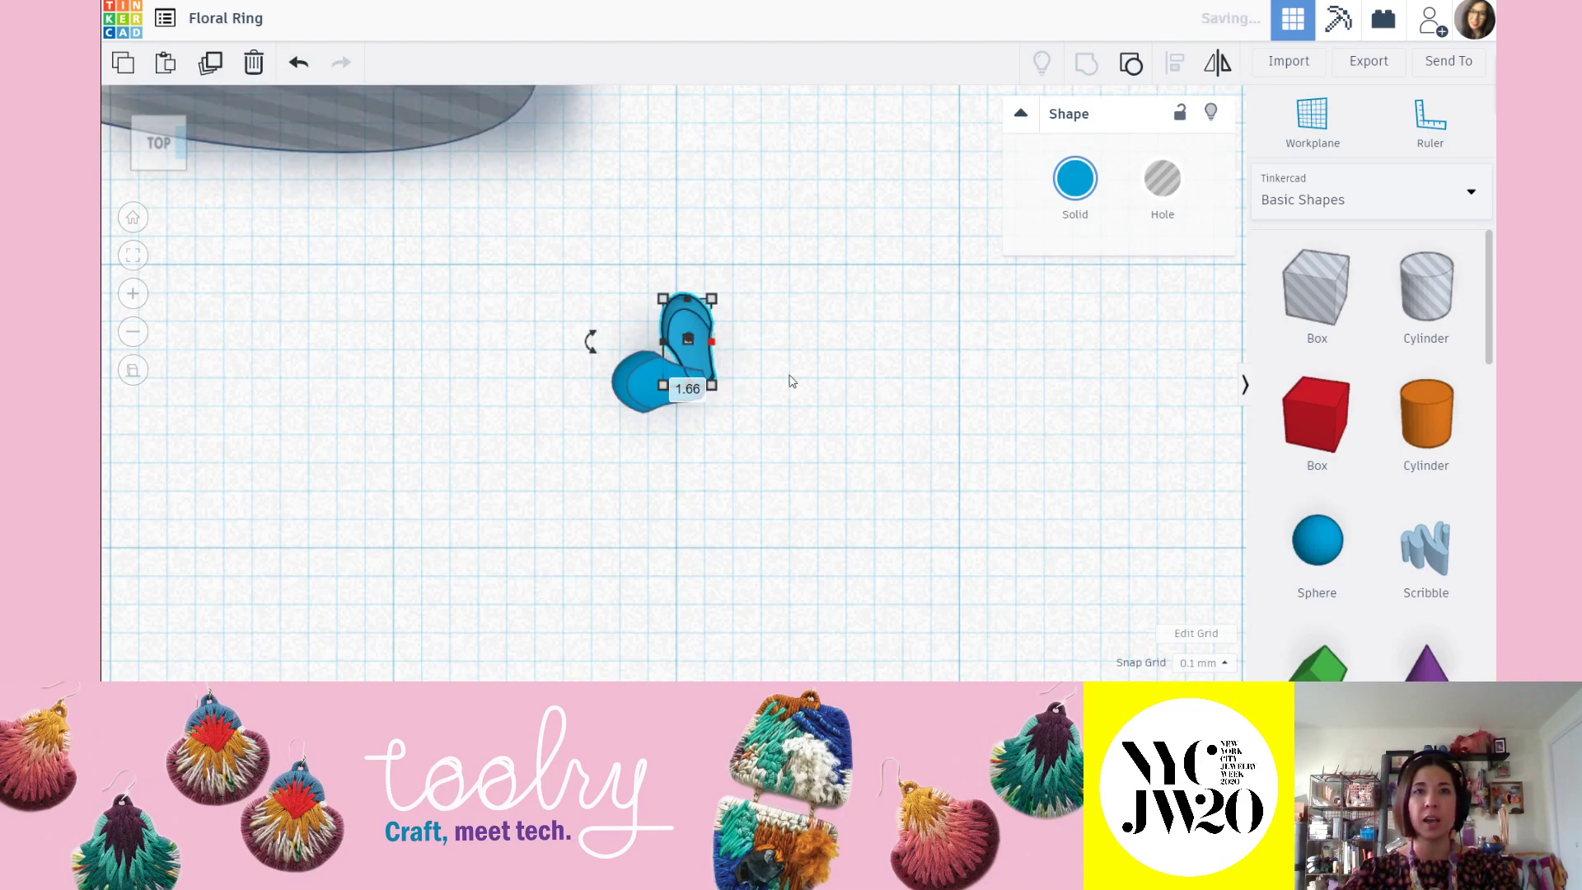
{"action": "left_click", "coordinate": [781, 375]}
{"action": "left_click", "coordinate": [692, 334]}
Duplicate the horizontal petal, turn the copy to point away from the upright one, and place its narrow end against the pair's meeting point.
{"action": "left_click", "coordinate": [653, 387]}
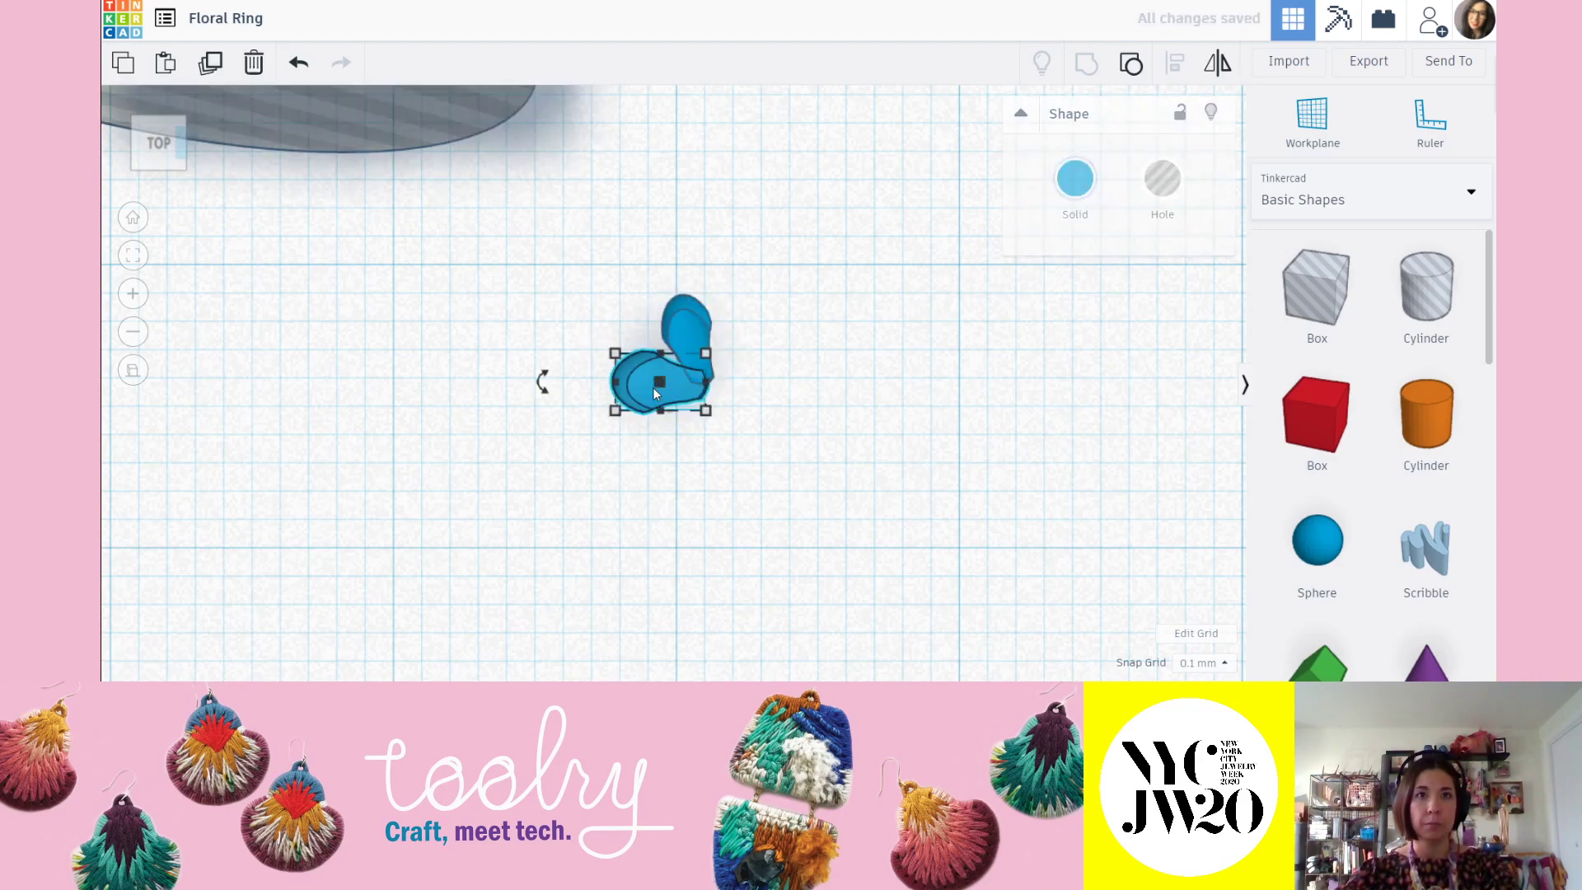
{"action": "key", "text": "ctrl+c"}
{"action": "key", "text": "ctrl+v"}
{"action": "left_click_drag", "start_coordinate": [741, 381], "coordinate": [717, 461]}
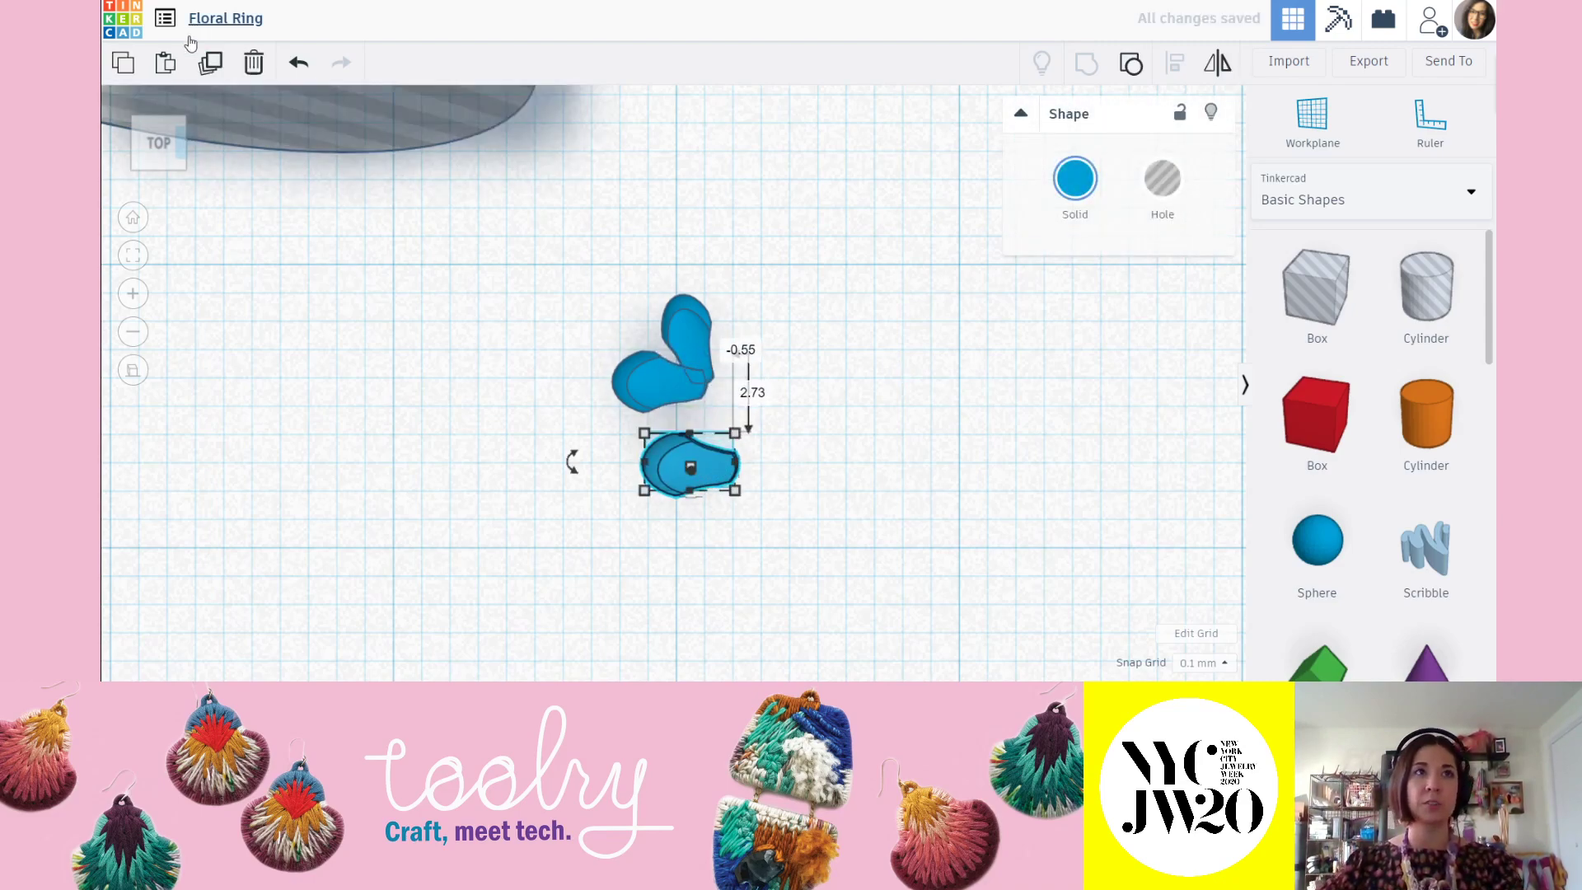
{"action": "right_click_drag", "start_coordinate": [725, 478], "coordinate": [705, 401]}
{"action": "right_click_drag", "start_coordinate": [641, 451], "coordinate": [662, 578]}
{"action": "left_click_drag", "start_coordinate": [640, 489], "coordinate": [618, 491]}
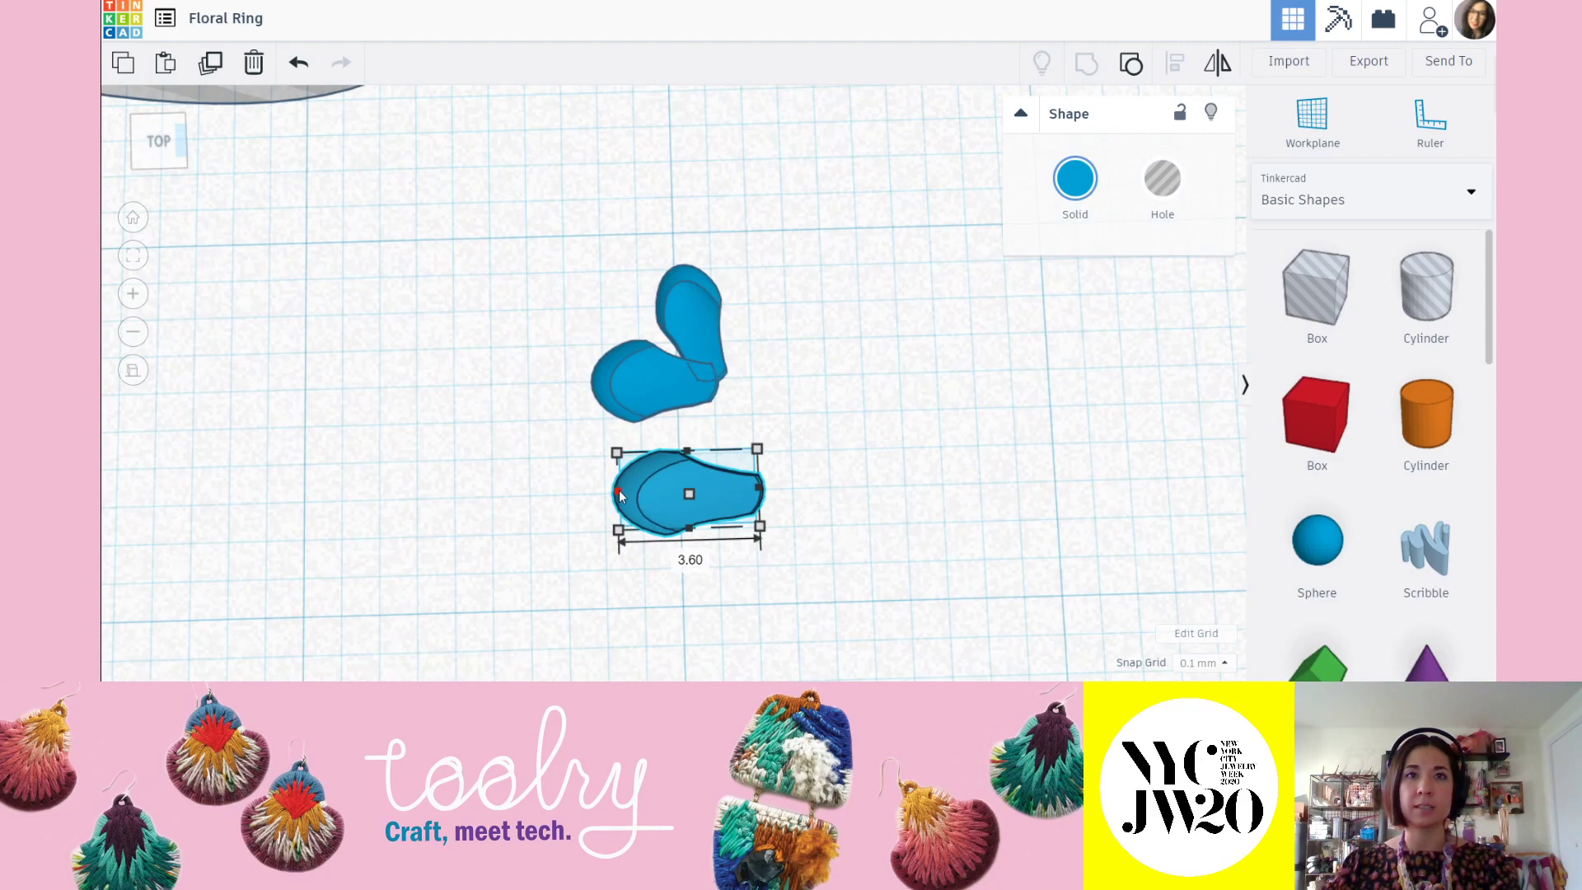
{"action": "right_click_drag", "start_coordinate": [842, 491], "coordinate": [730, 455]}
{"action": "left_click_drag", "start_coordinate": [694, 642], "coordinate": [848, 528]}
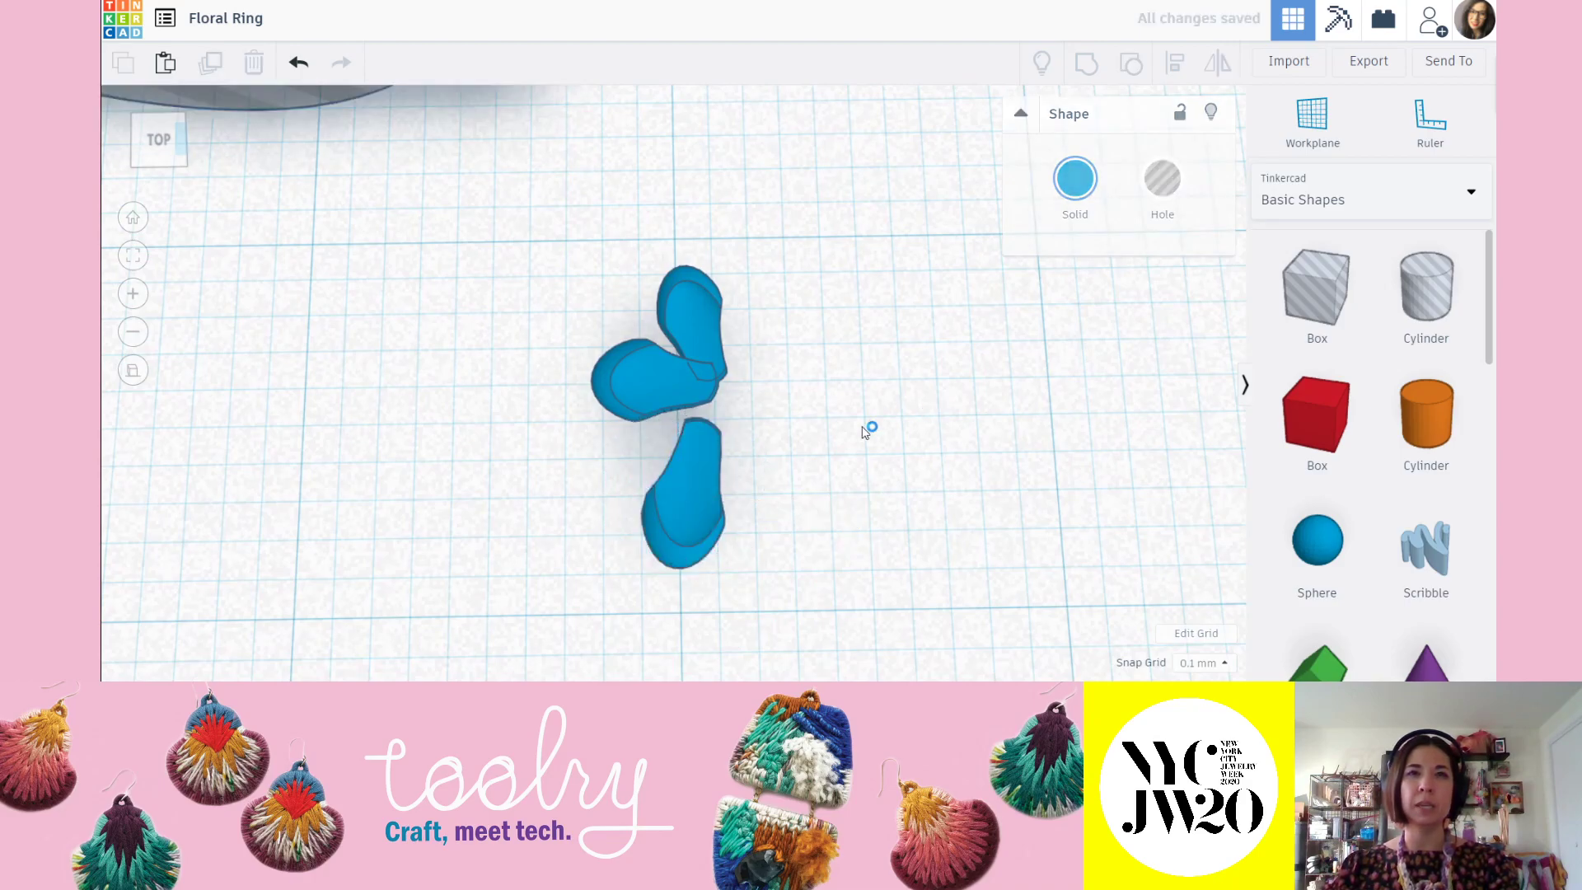
{"action": "left_click_drag", "start_coordinate": [677, 502], "coordinate": [689, 449]}
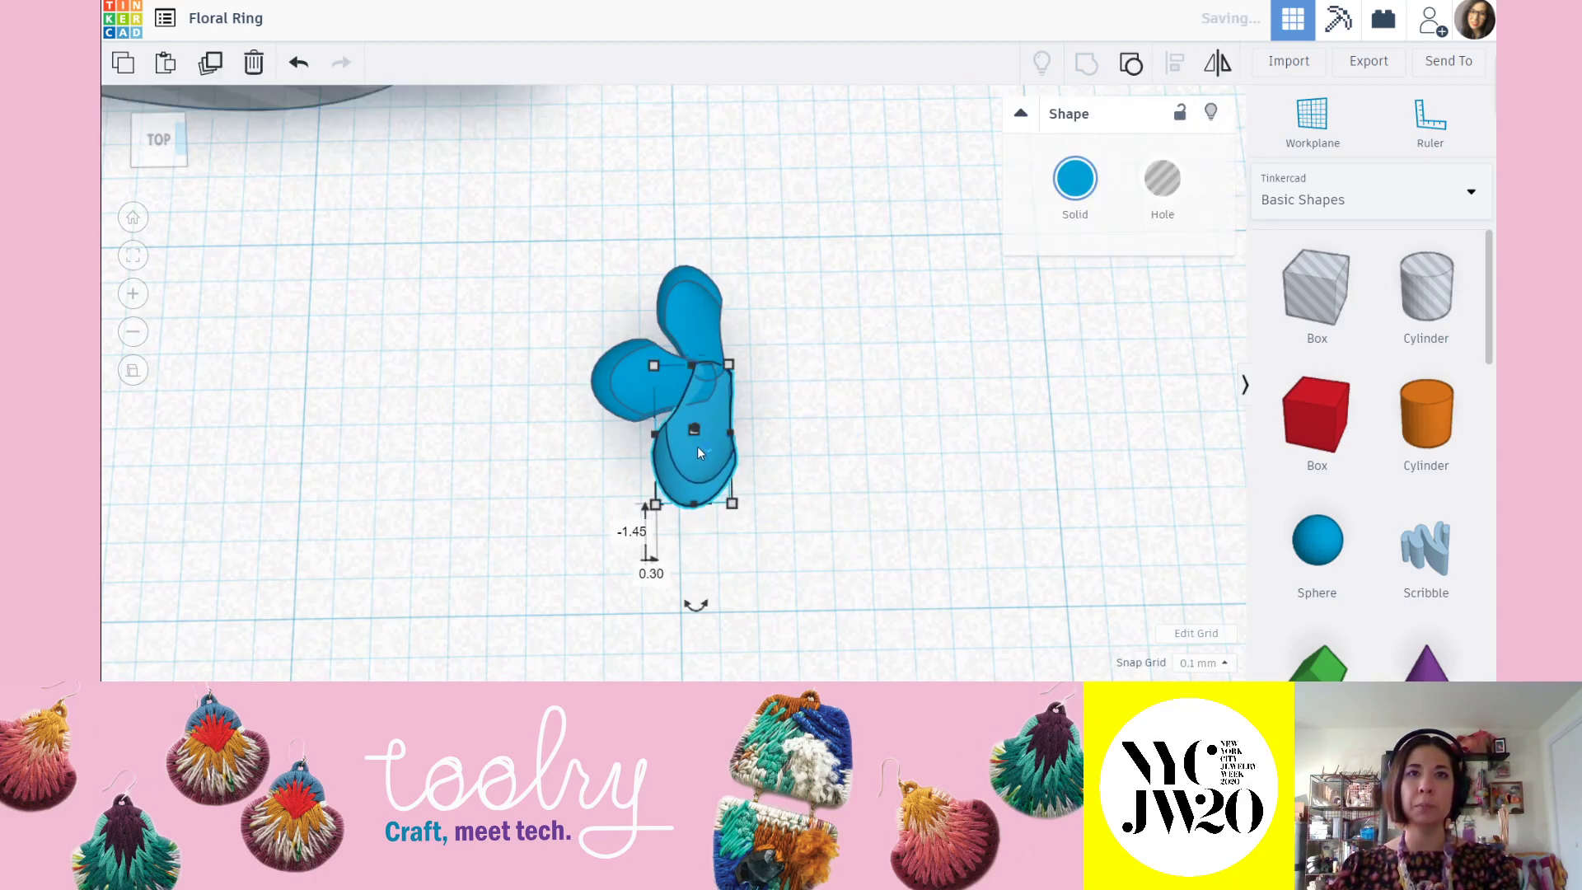
Adjust the third petal's position so that its narrow end joins the other two.
{"action": "right_click_drag", "start_coordinate": [819, 413], "coordinate": [604, 336]}
{"action": "left_click_drag", "start_coordinate": [620, 333], "coordinate": [653, 213]}
{"action": "right_click_drag", "start_coordinate": [688, 298], "coordinate": [742, 362]}
{"action": "left_click", "coordinate": [772, 385]}
{"action": "left_click_drag", "start_coordinate": [729, 331], "coordinate": [684, 165]}
{"action": "left_click", "coordinate": [684, 165]}
{"action": "right_click_drag", "start_coordinate": [597, 403], "coordinate": [780, 566]}
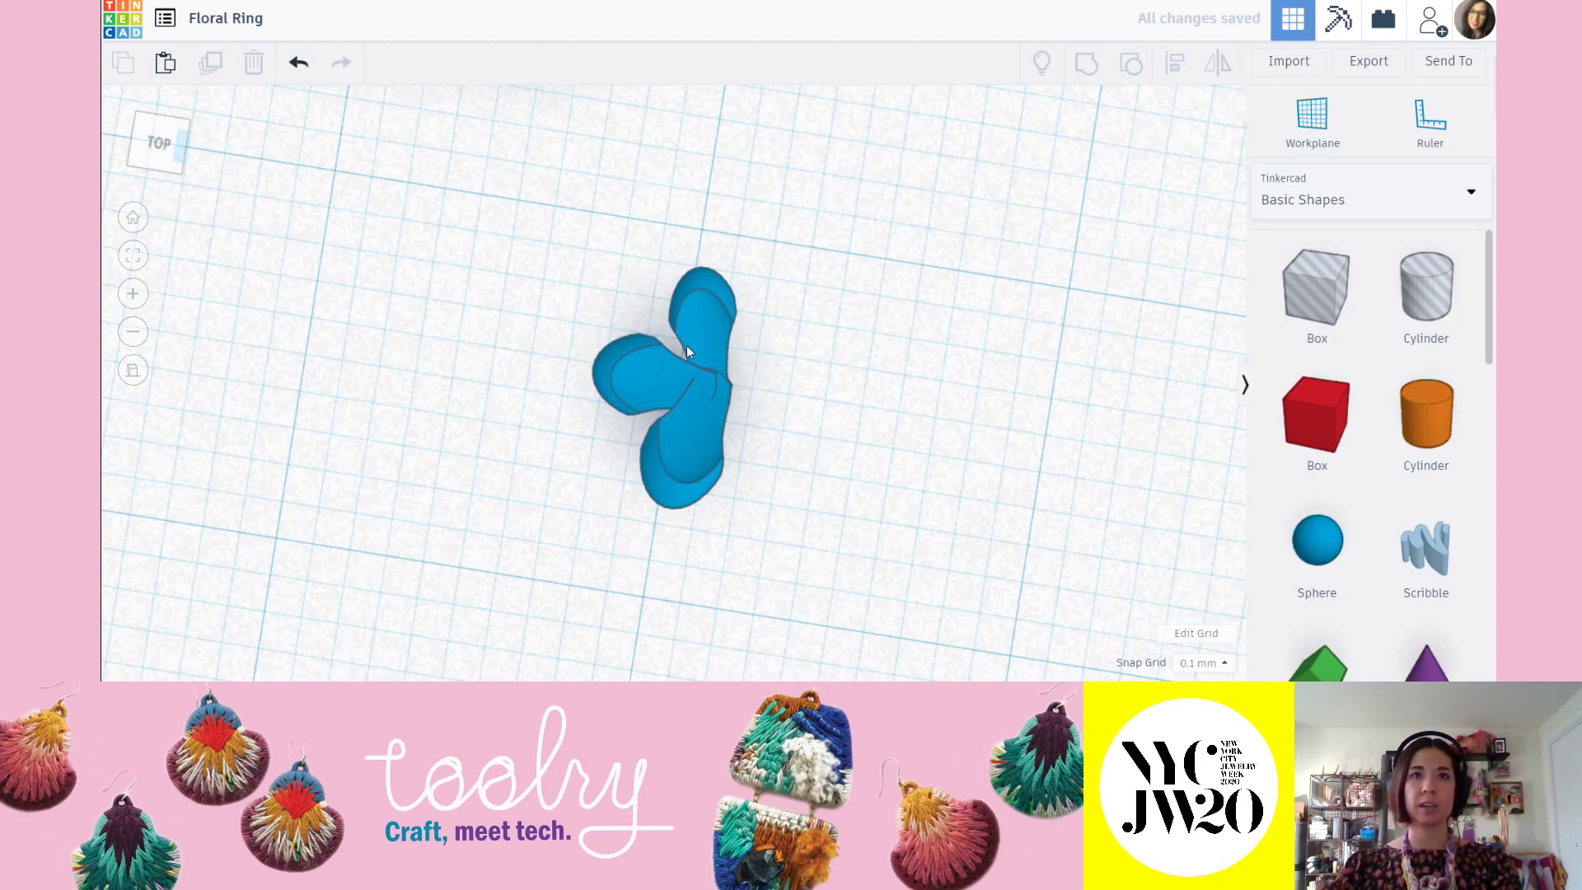
Duplicate the first two petals together, rotate the copies to the opposite side, and place them to form a five-petal flower.
{"action": "left_click", "coordinate": [698, 325]}
{"action": "left_click", "coordinate": [639, 374], "text": "shift"}
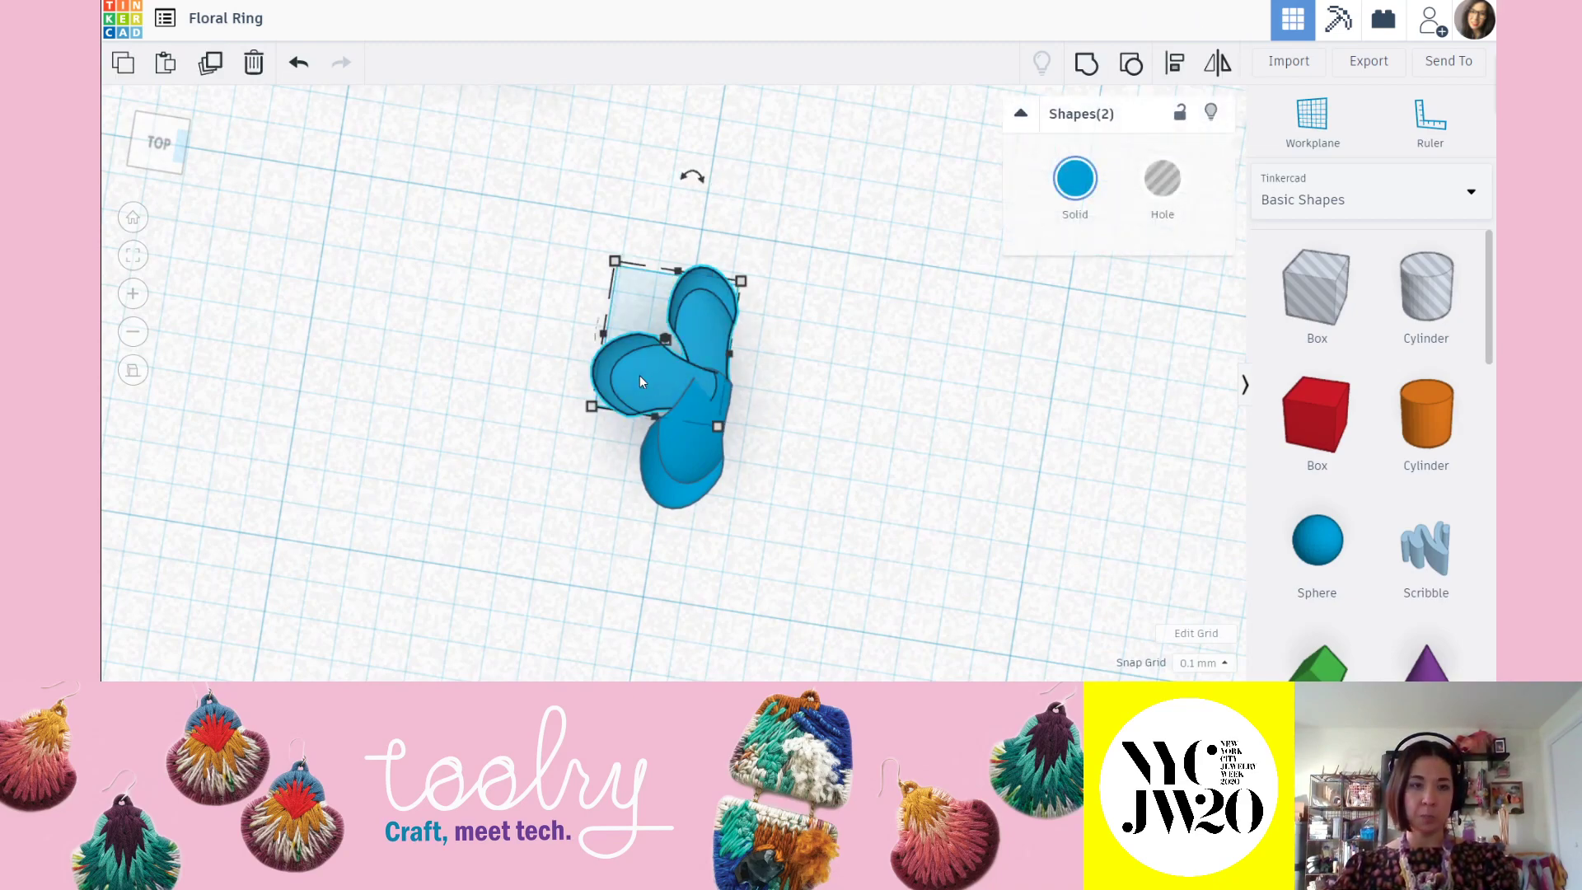
{"action": "key", "text": "ctrl+v"}
{"action": "left_click_drag", "start_coordinate": [756, 188], "coordinate": [804, 379]}
{"action": "left_click_drag", "start_coordinate": [753, 308], "coordinate": [809, 333]}
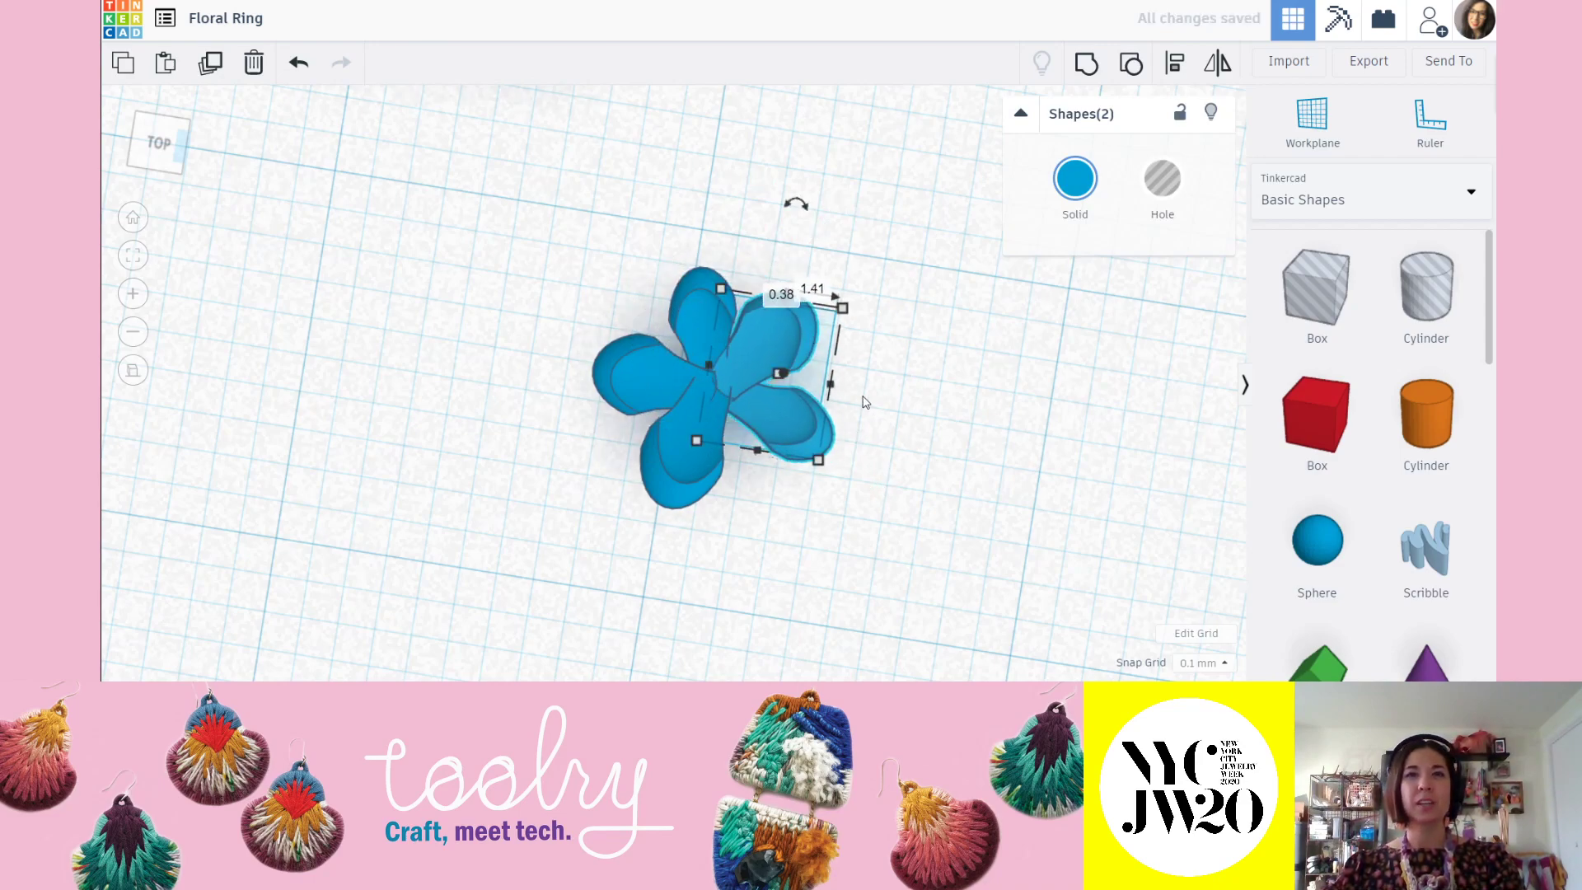
{"action": "left_click_drag", "start_coordinate": [796, 203], "coordinate": [764, 348]}
{"action": "left_click", "coordinate": [925, 477]}
Fine-tune the placement of the duplicated petals so all five narrow ends come together at the flower's centre.
{"action": "right_click_drag", "start_coordinate": [925, 477], "coordinate": [804, 382]}
{"action": "left_click", "coordinate": [804, 382]}
{"action": "left_click_drag", "start_coordinate": [768, 306], "coordinate": [770, 291]}
{"action": "left_click", "coordinate": [811, 326]}
{"action": "right_click_drag", "start_coordinate": [817, 386], "coordinate": [814, 470]}
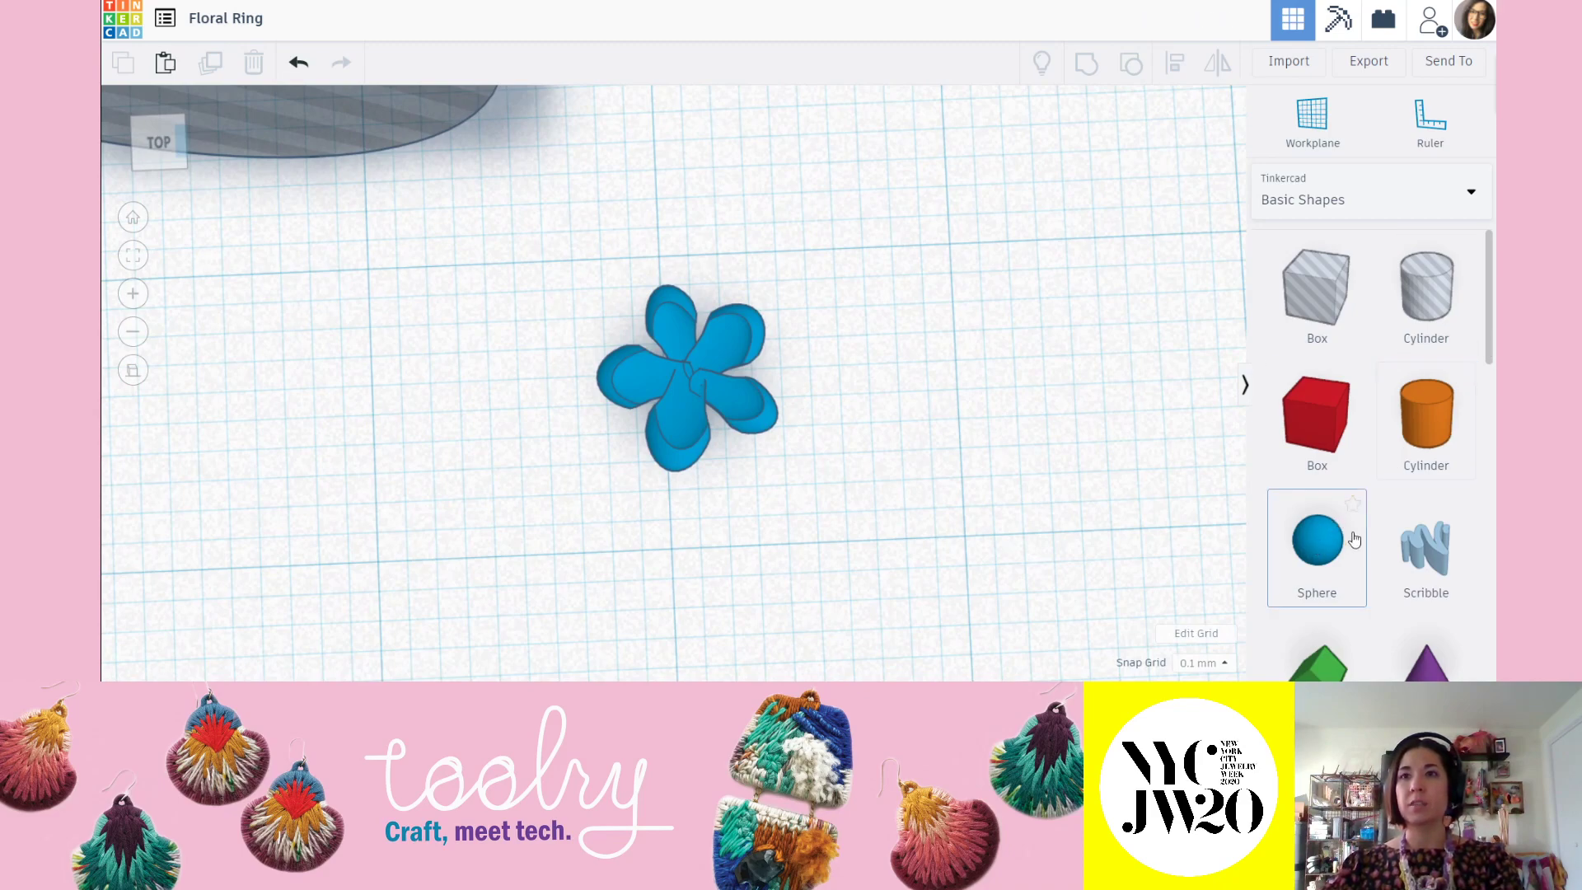
Add a sphere beside the five-petal flower and shrink it proportionally to less than the flower's width.
{"action": "left_click_drag", "start_coordinate": [1322, 547], "coordinate": [933, 482]}
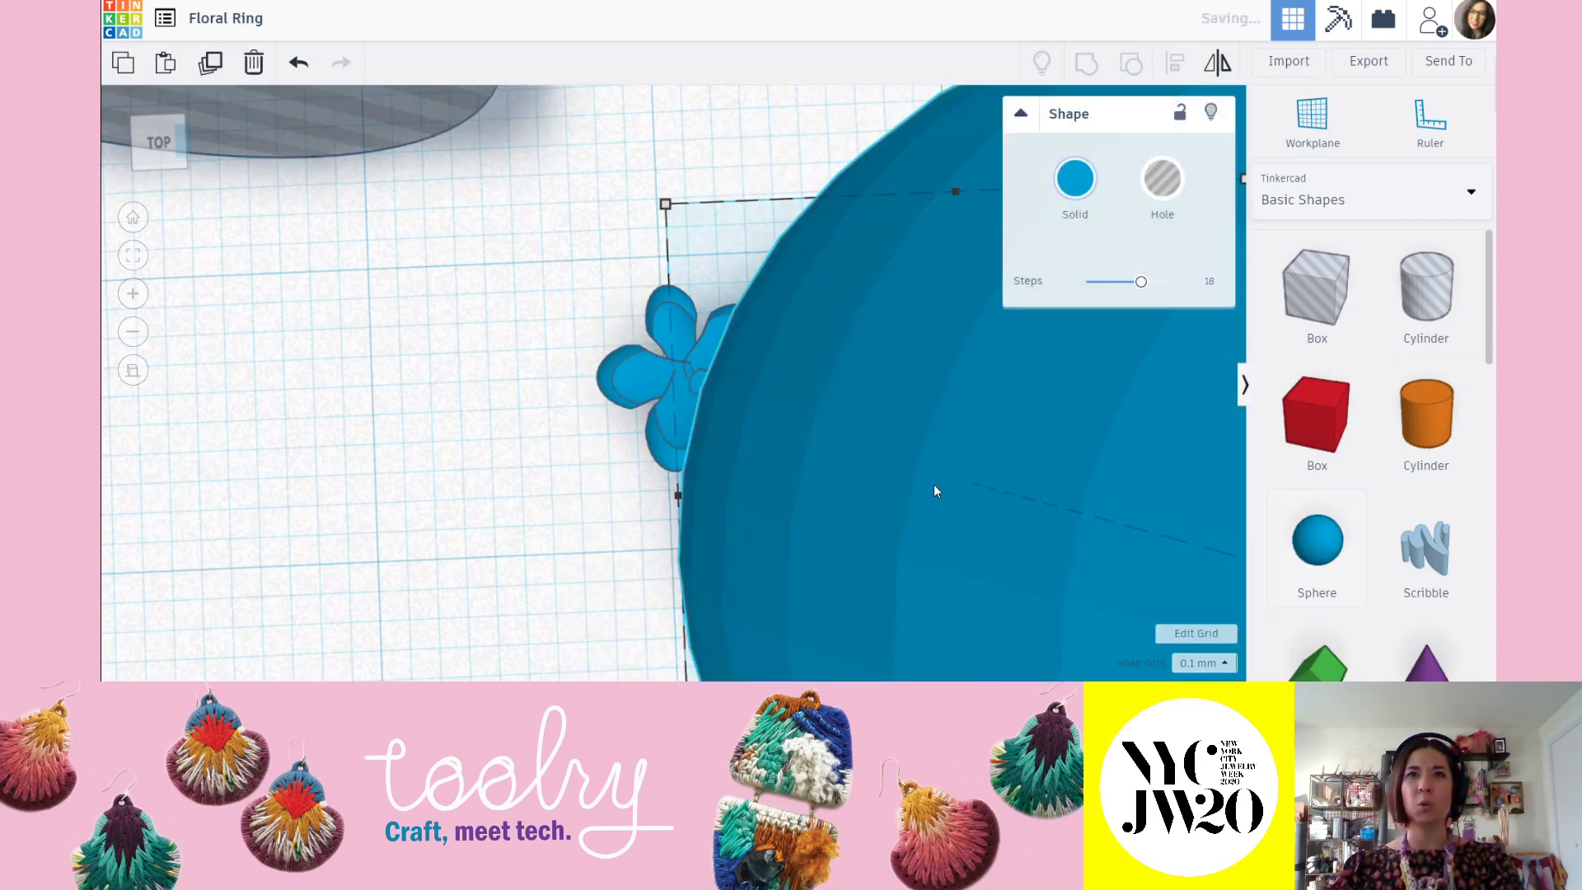
{"action": "middle_click_drag", "start_coordinate": [1008, 462], "coordinate": [777, 414]}
{"action": "left_click_drag", "start_coordinate": [547, 255], "coordinate": [593, 363], "text": "shift"}
{"action": "left_click", "coordinate": [823, 409]}
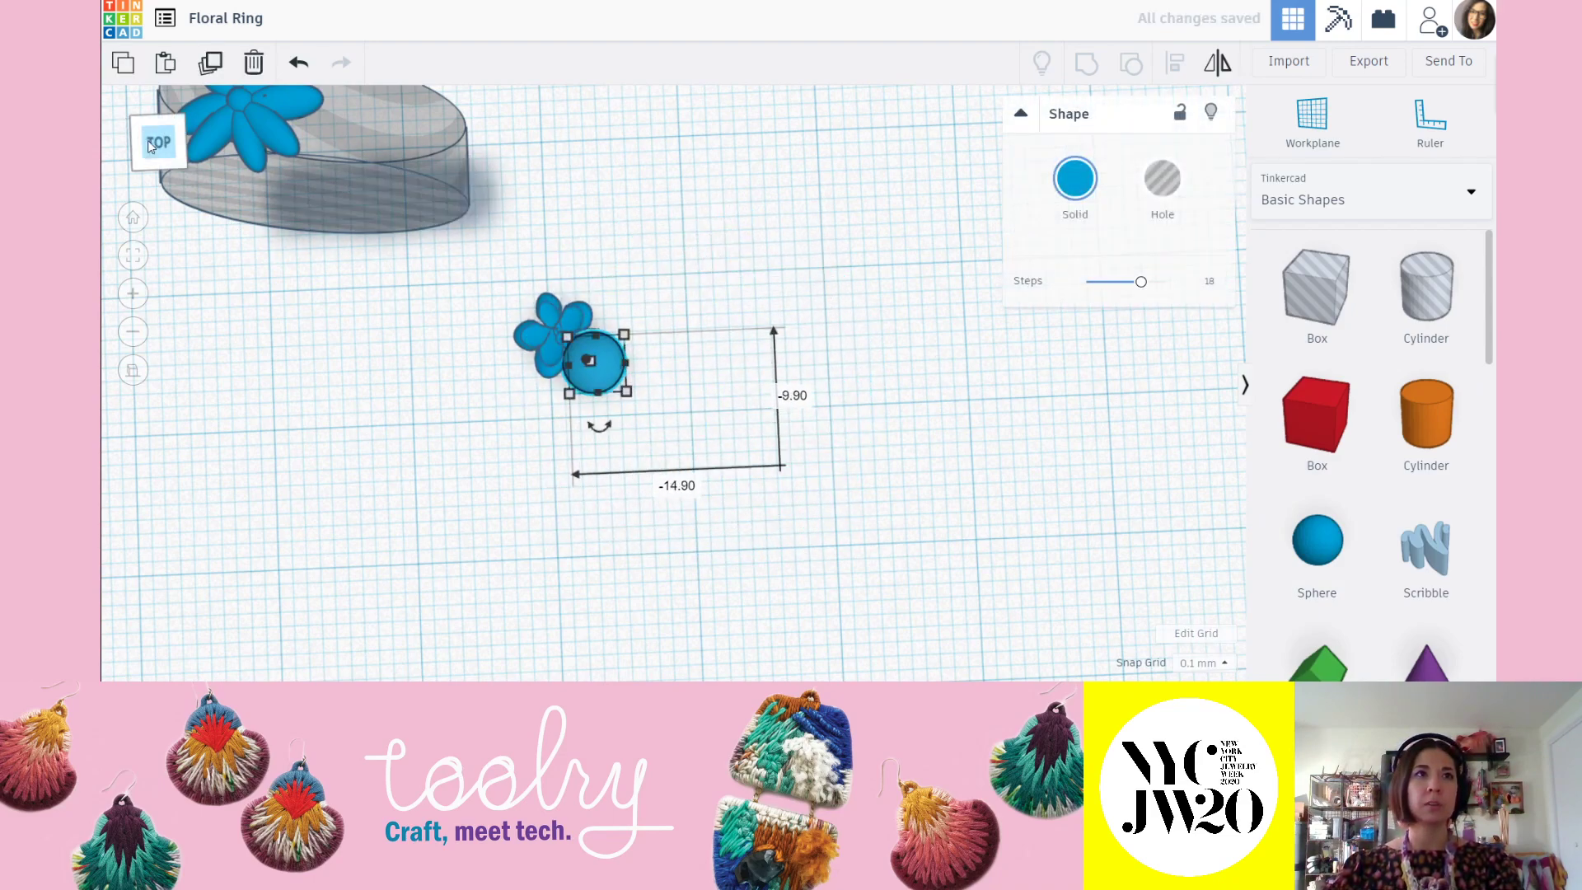
Shrink the sphere further in top view and move it to the middle of the five petals.
{"action": "left_click", "coordinate": [151, 144]}
{"action": "left_click", "coordinate": [159, 144]}
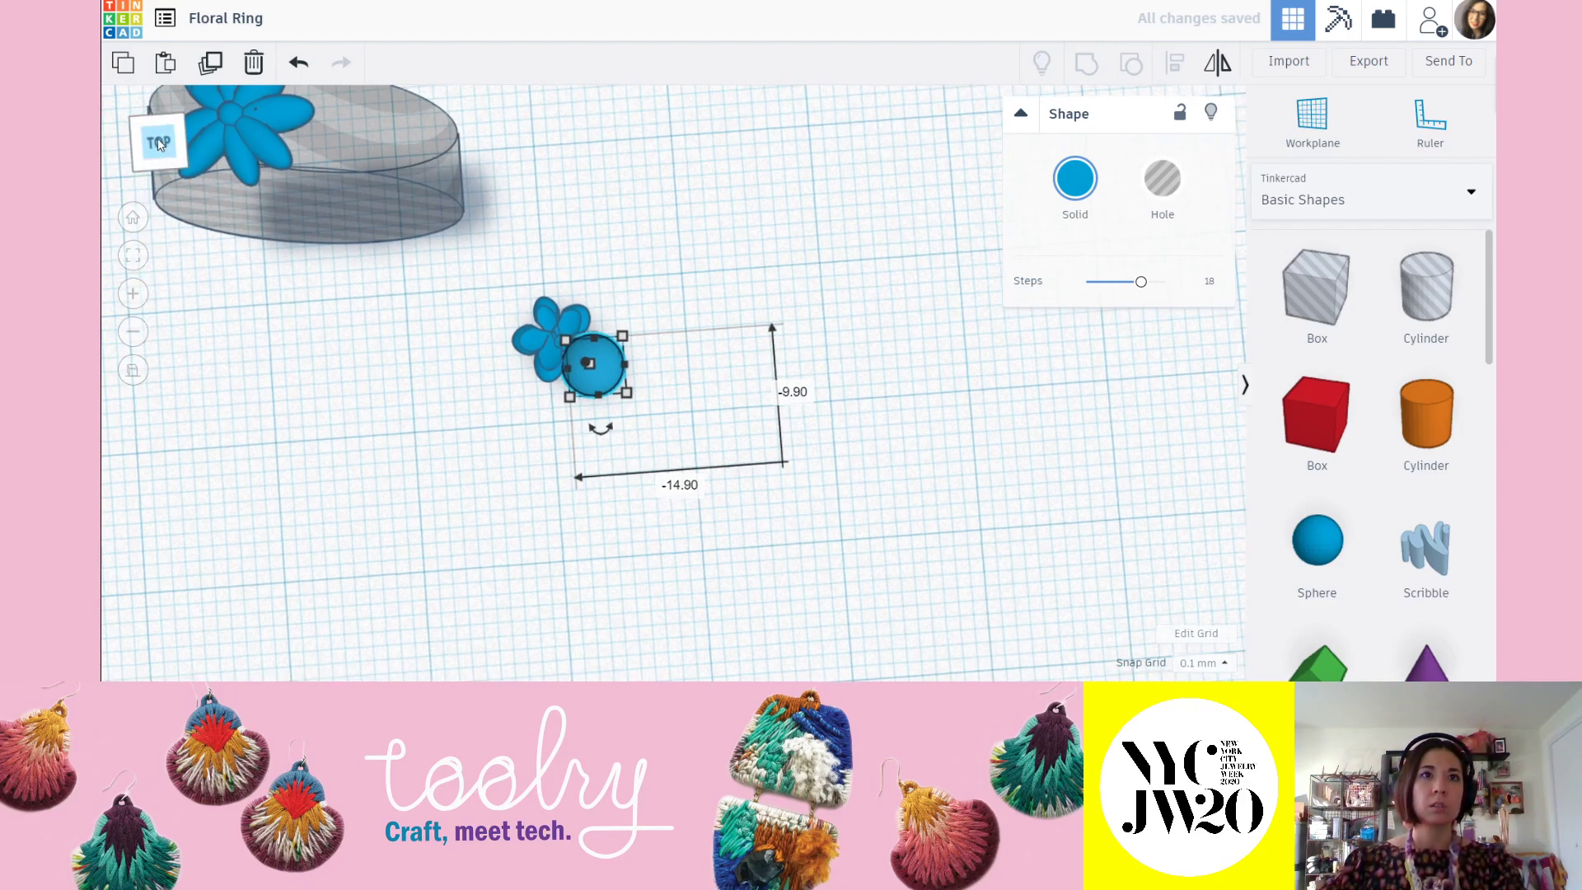
{"action": "scroll", "coordinate": [771, 412], "scroll_direction": "up", "scroll_amount": 4}
{"action": "middle_click_drag", "start_coordinate": [771, 411], "coordinate": [869, 456]}
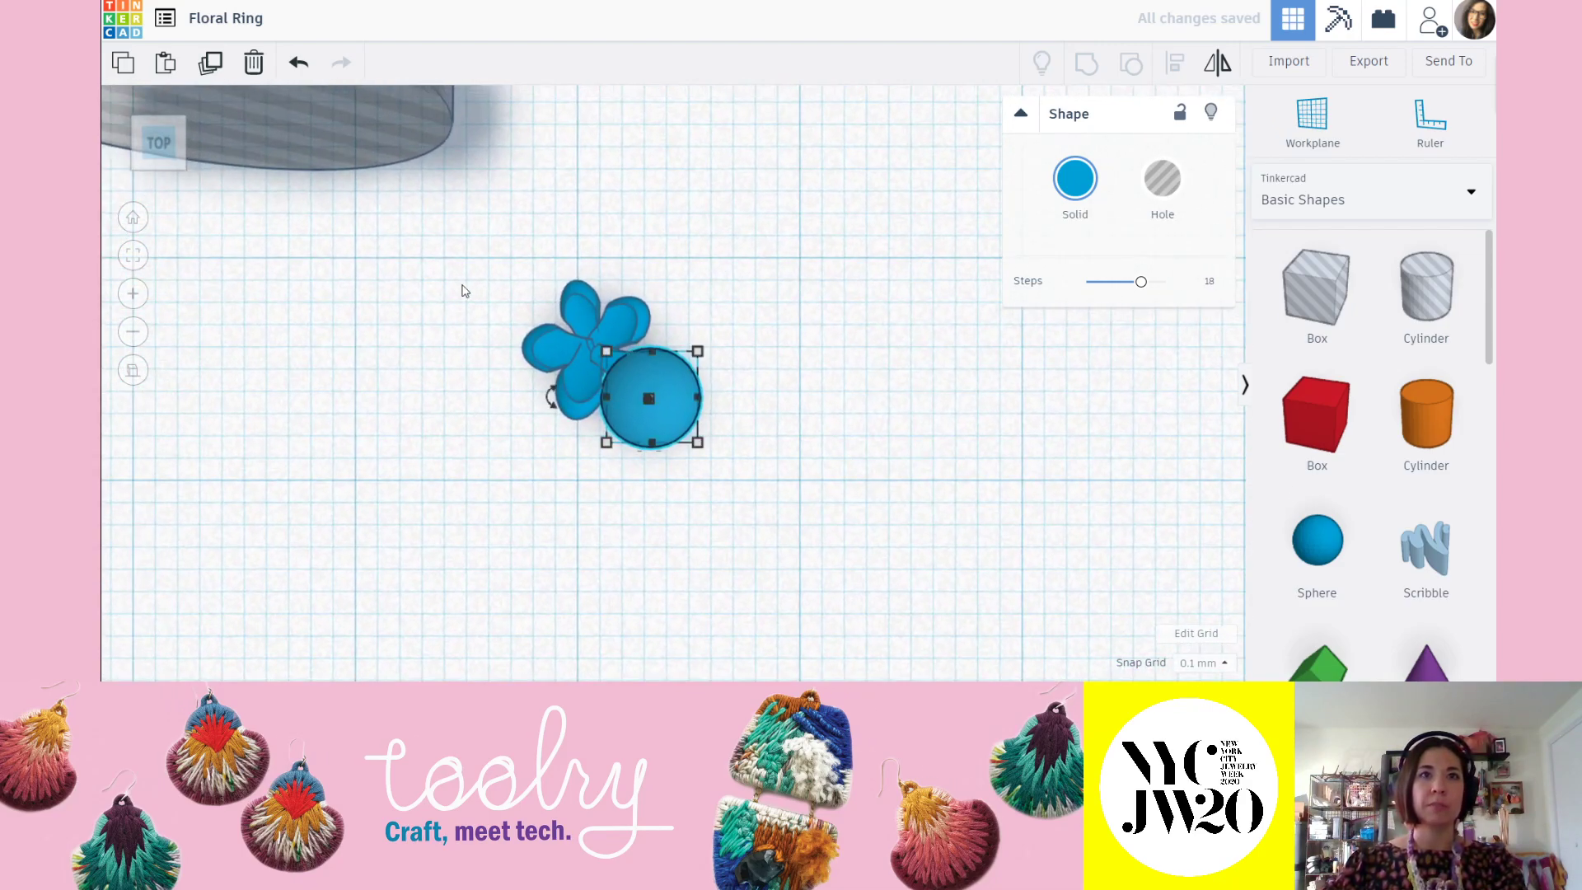
{"action": "middle_click_drag", "start_coordinate": [477, 293], "coordinate": [709, 396]}
{"action": "scroll", "coordinate": [721, 403], "scroll_direction": "up", "scroll_amount": 2}
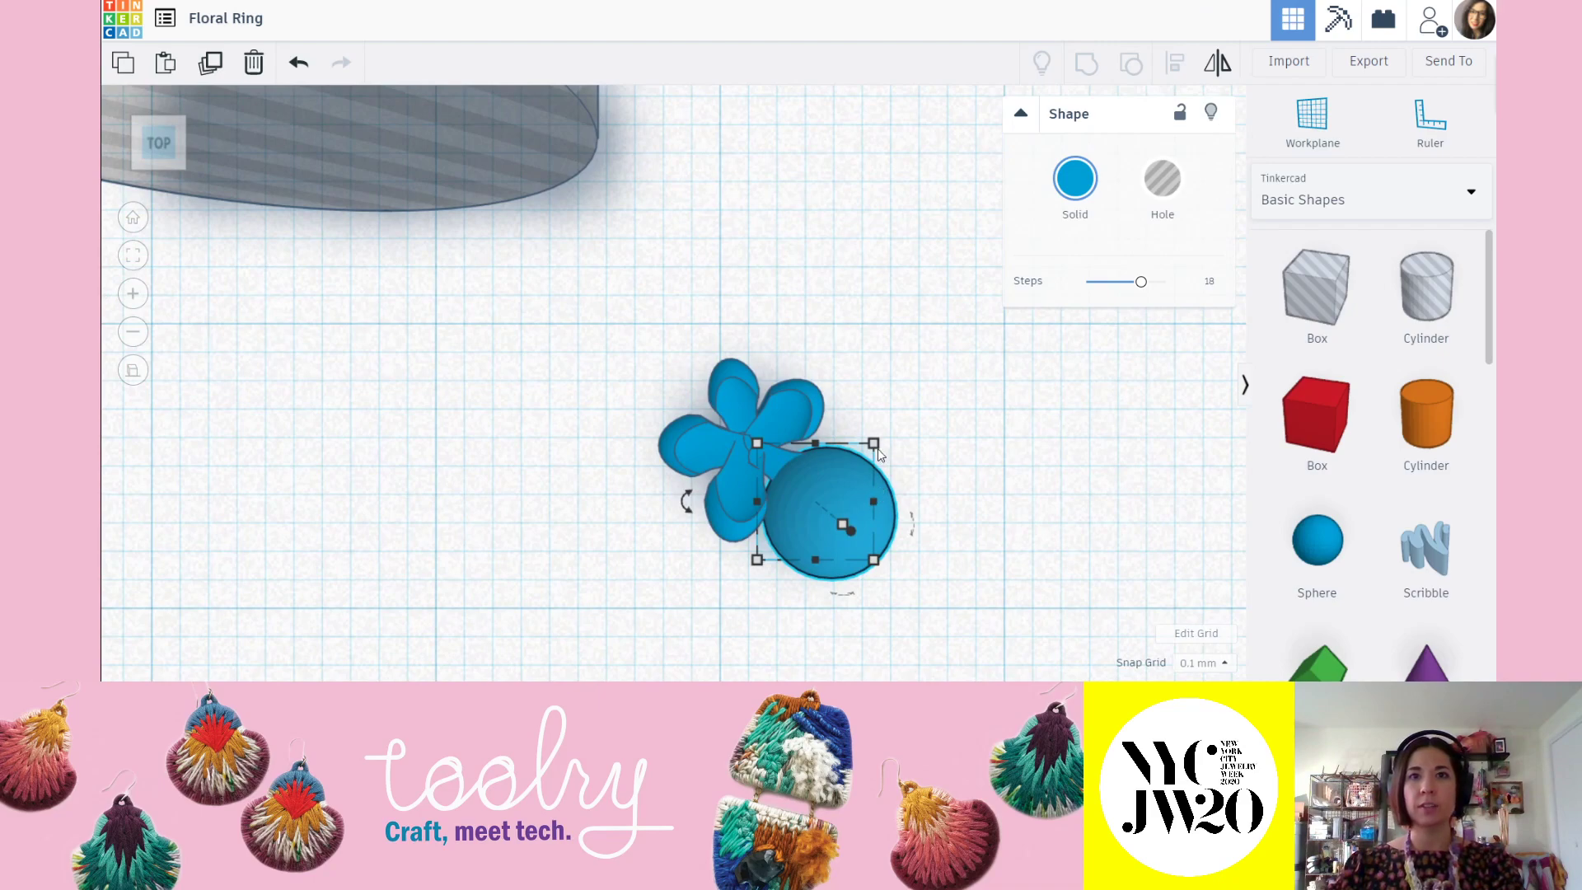
{"action": "left_click_drag", "start_coordinate": [875, 448], "coordinate": [819, 509]}
{"action": "left_click", "coordinate": [946, 547]}
{"action": "left_click", "coordinate": [786, 544]}
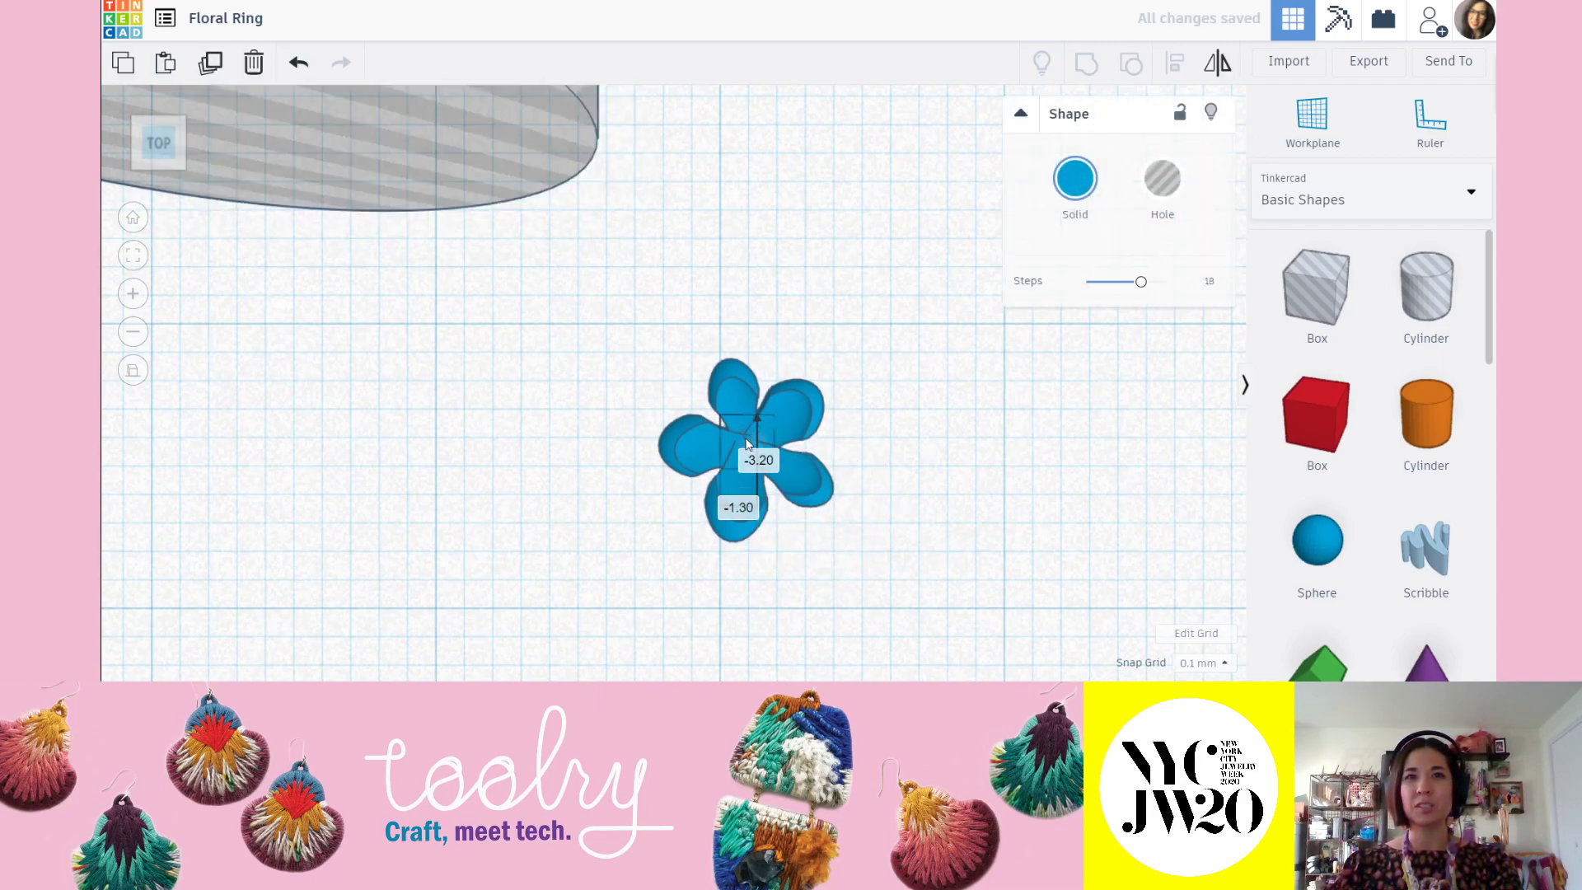
Raise the small sphere so that it sits on top of the joined petal ends as the flower's centre.
{"action": "right_click_drag", "start_coordinate": [653, 437], "coordinate": [748, 398]}
{"action": "left_click_drag", "start_coordinate": [732, 327], "coordinate": [733, 299]}
{"action": "right_click_drag", "start_coordinate": [745, 293], "coordinate": [784, 469]}
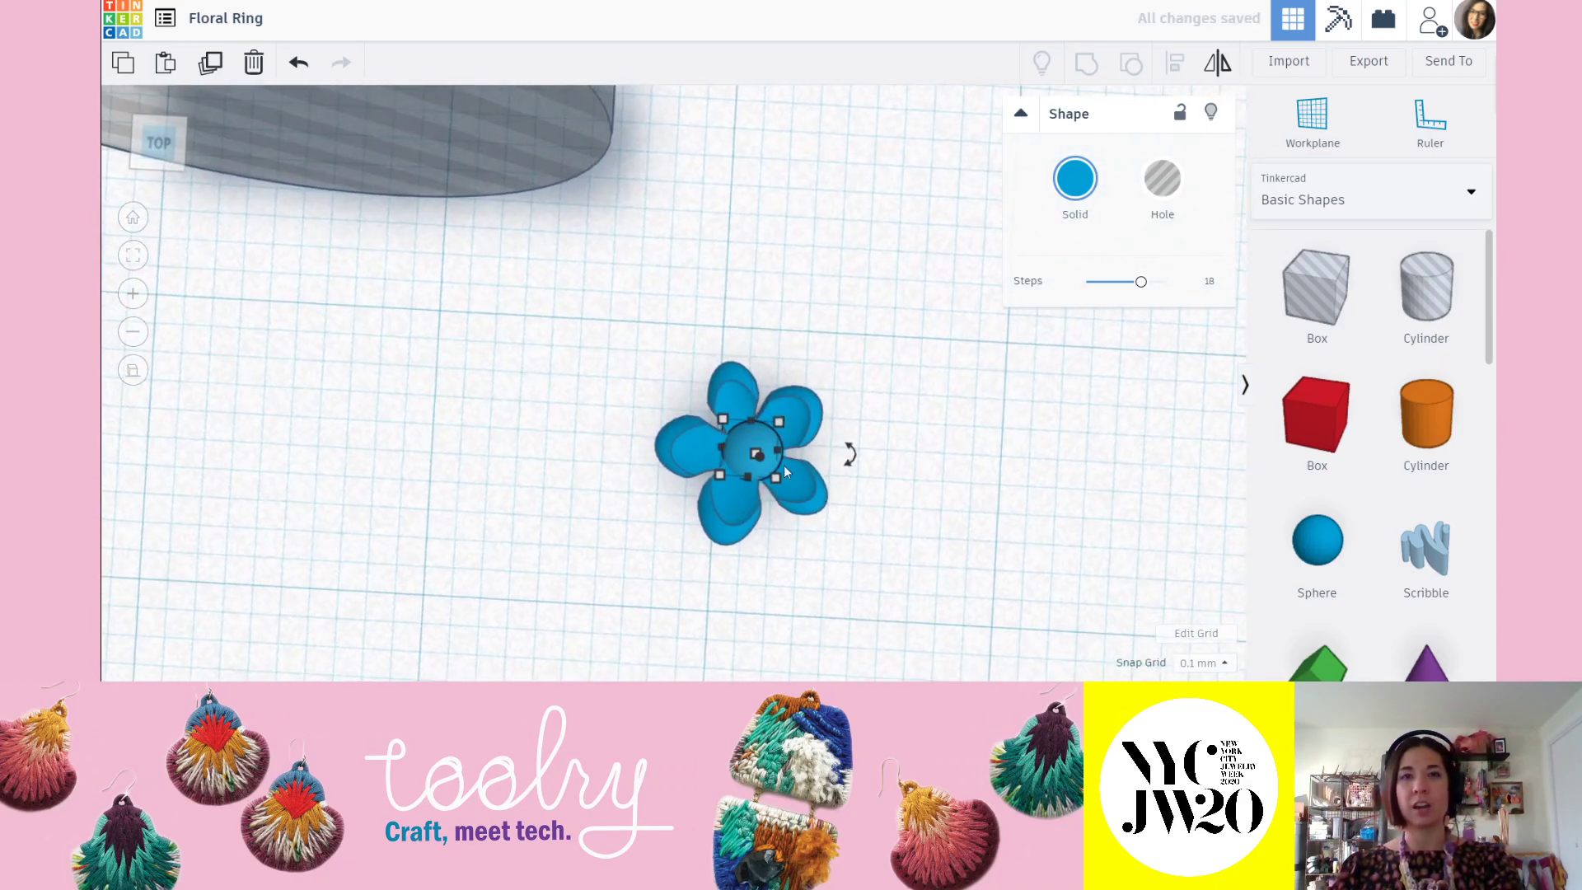
{"action": "left_click", "coordinate": [928, 487]}
{"action": "scroll", "coordinate": [772, 436], "scroll_direction": "up", "scroll_amount": 3}
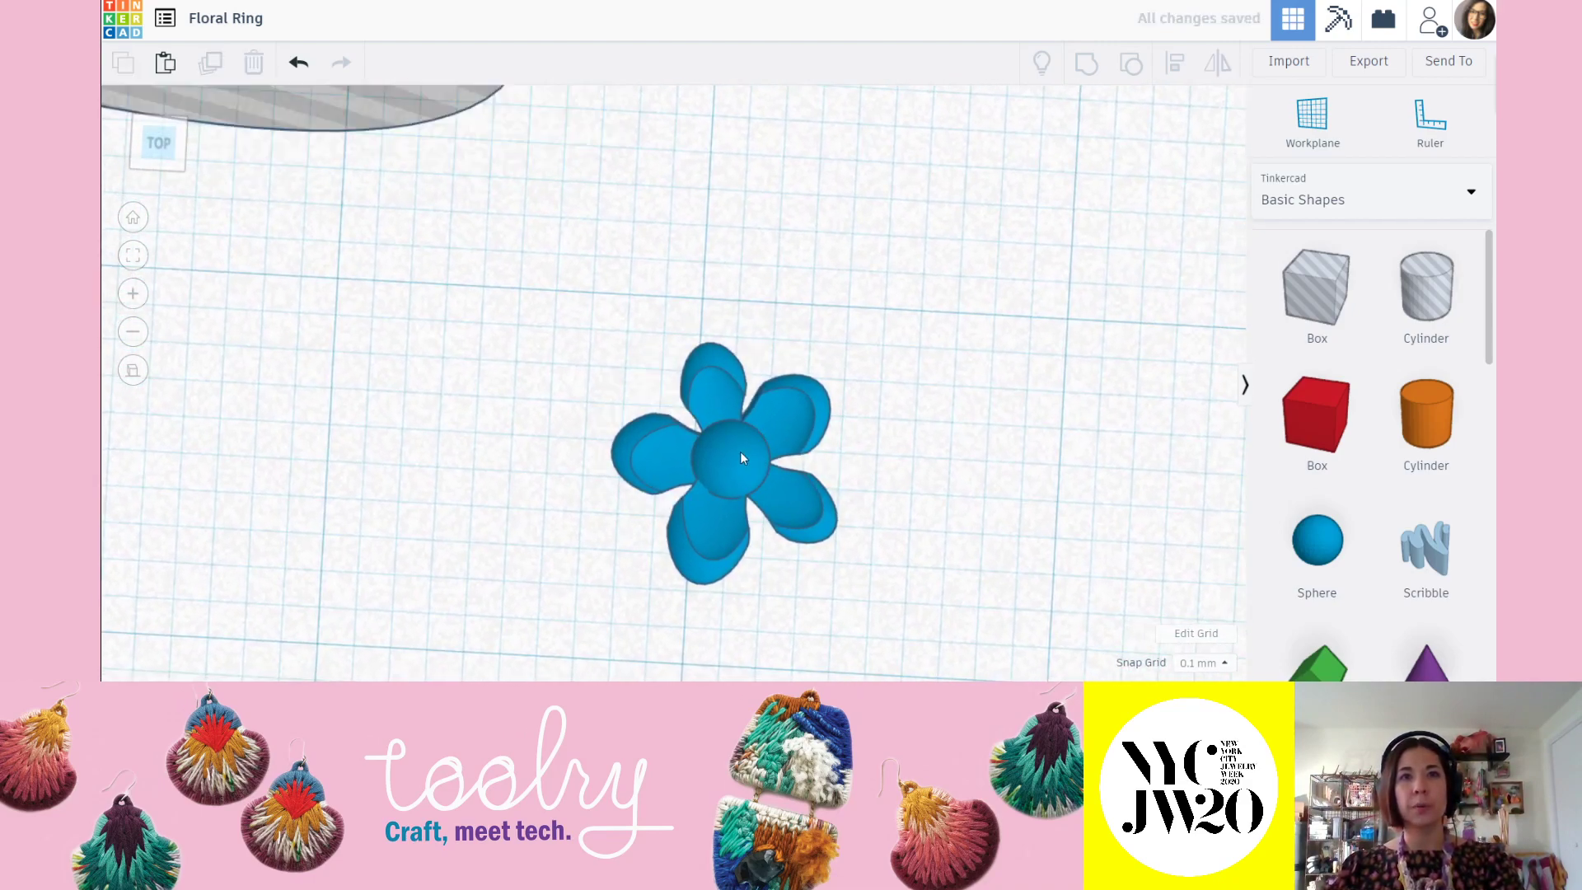
Duplicate the centre sphere, raise the copy above the flower, and turn it into a hole.
{"action": "left_click", "coordinate": [740, 458]}
{"action": "right_click_drag", "start_coordinate": [868, 462], "coordinate": [854, 410]}
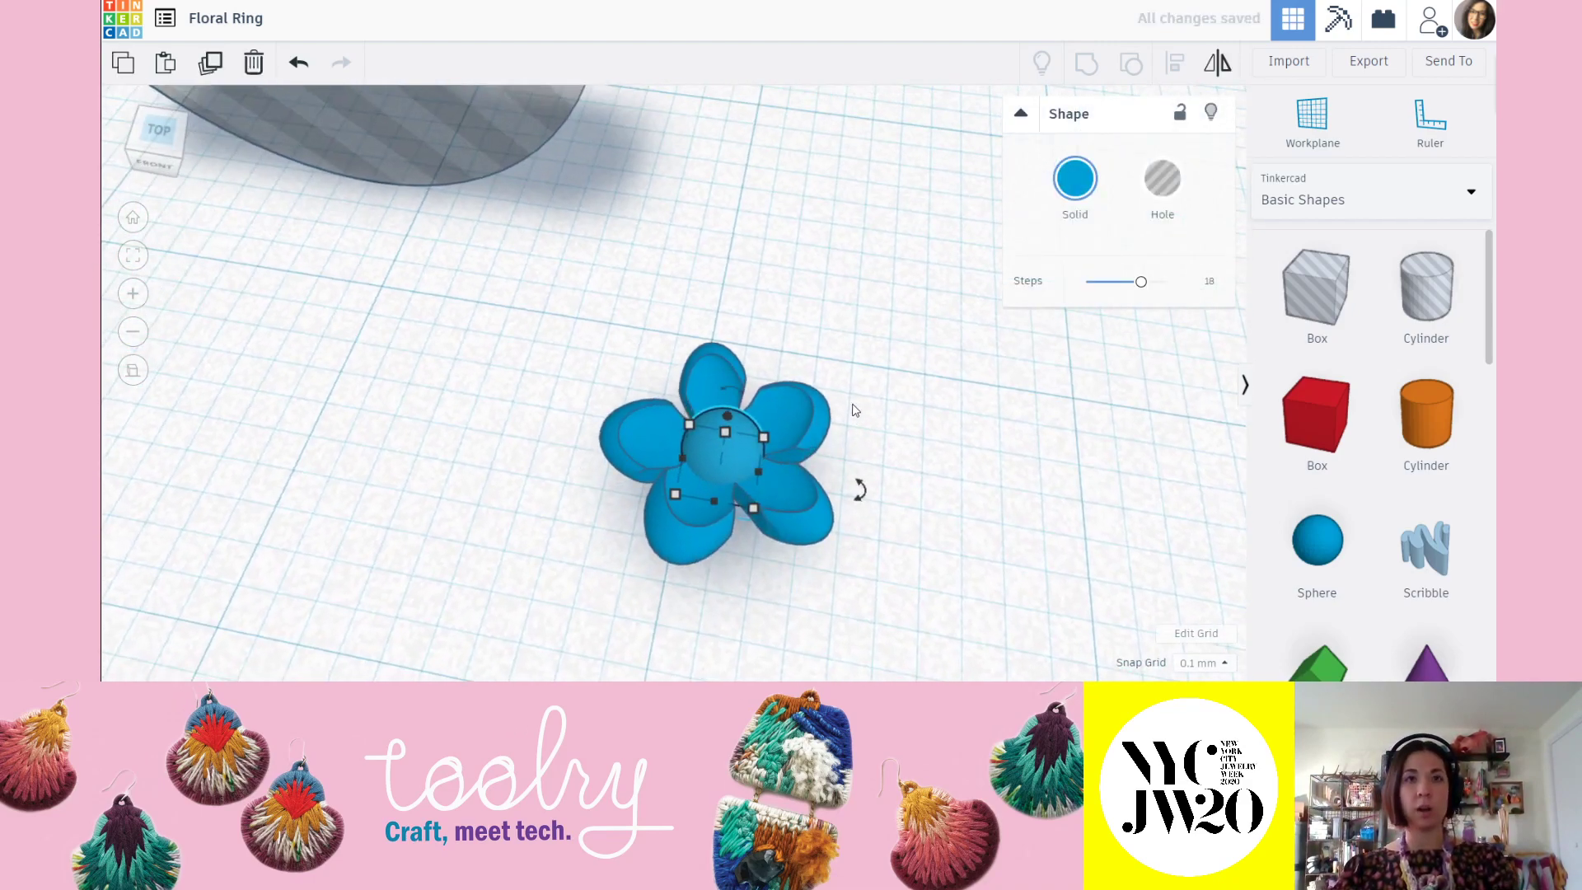
{"action": "right_click_drag", "start_coordinate": [925, 459], "coordinate": [761, 365]}
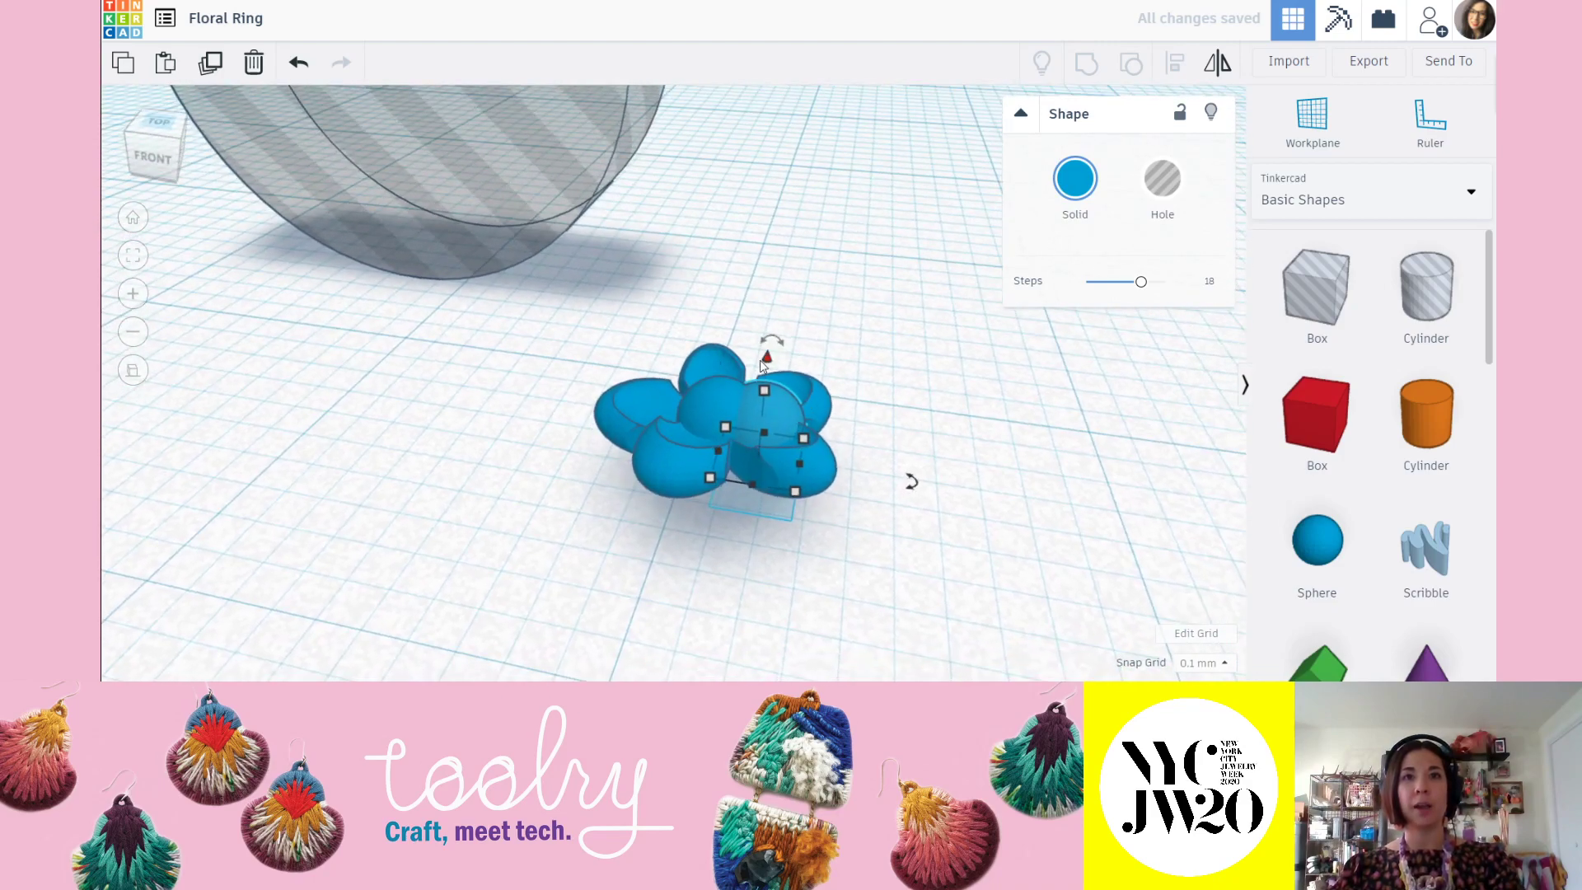
{"action": "left_click_drag", "start_coordinate": [769, 354], "coordinate": [774, 239]}
{"action": "left_click", "coordinate": [1164, 180]}
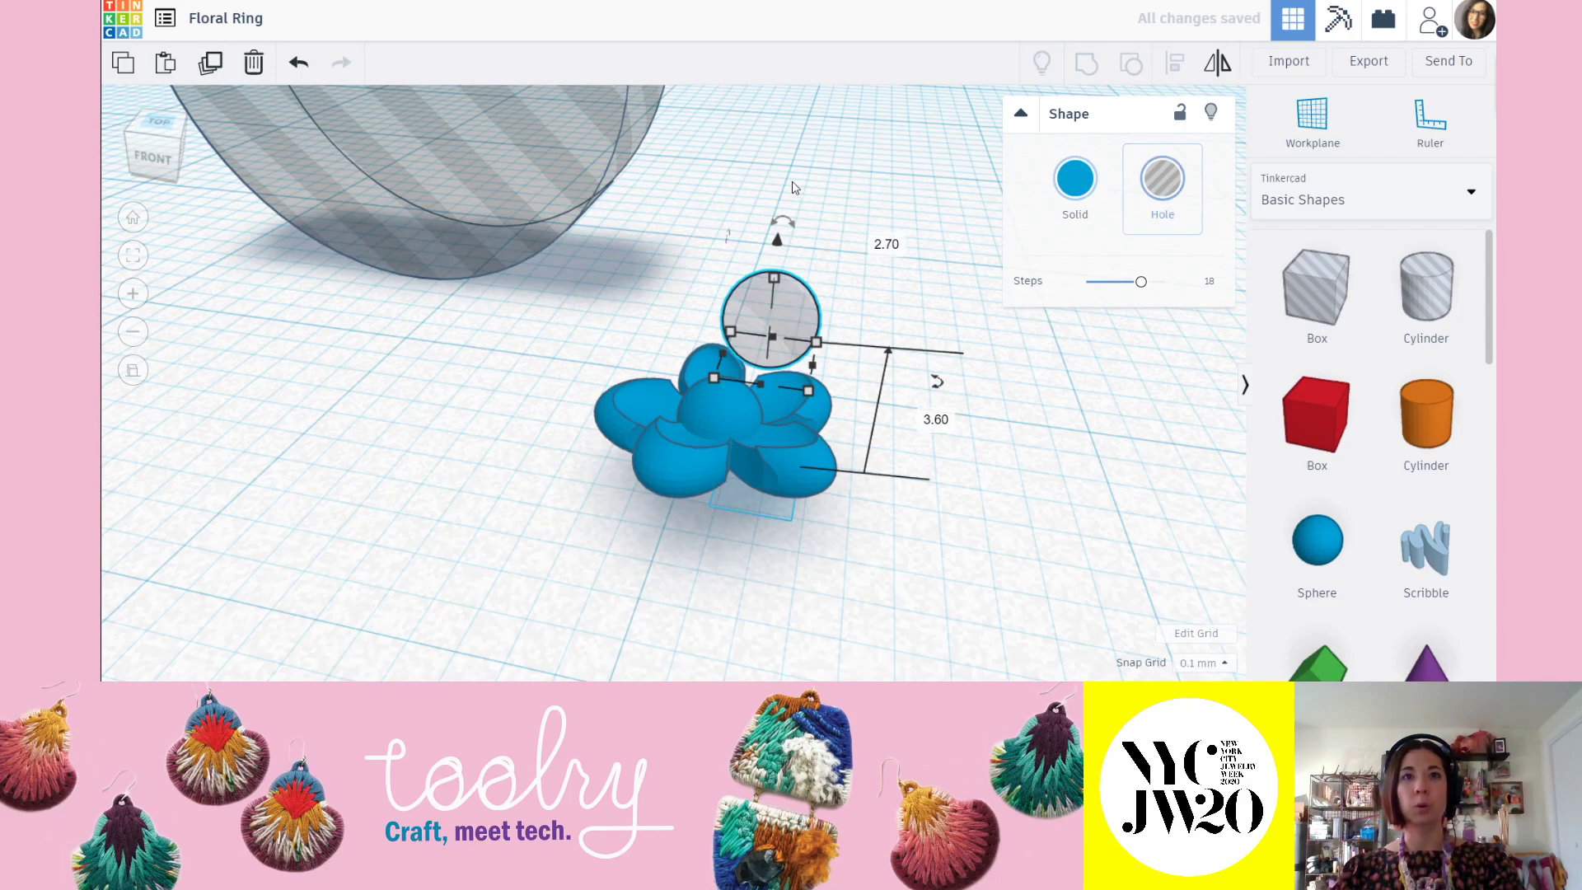
Shrink the spherical hole slightly and nudge it in top view until it is centred over the solid sphere.
{"action": "right_click_drag", "start_coordinate": [595, 161], "coordinate": [562, 240]}
{"action": "left_click", "coordinate": [159, 140]}
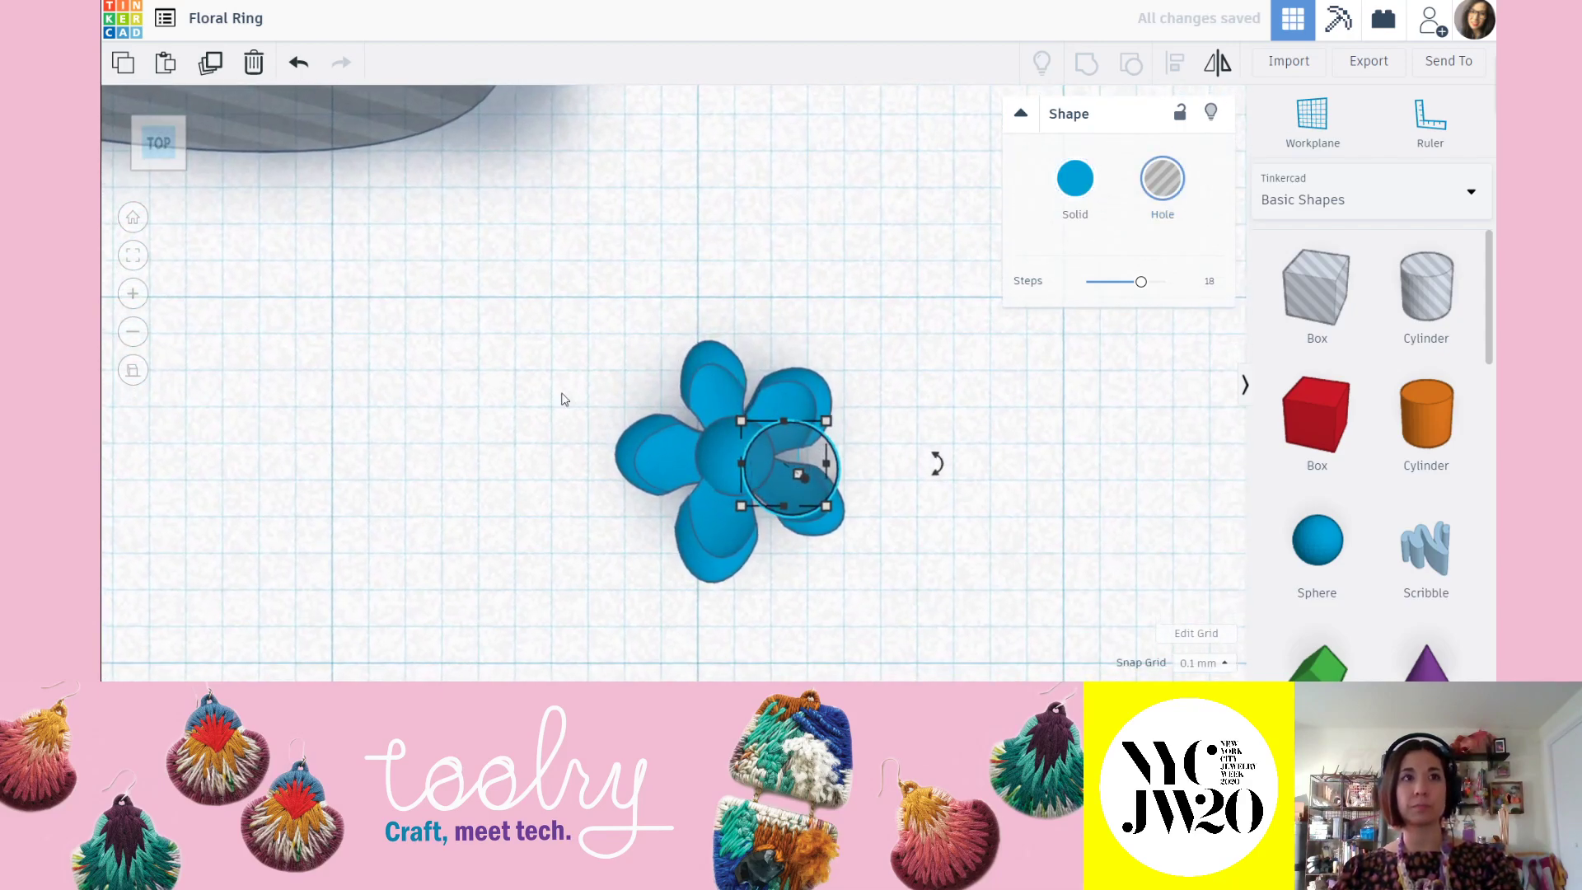
{"action": "left_click_drag", "start_coordinate": [744, 423], "coordinate": [774, 431]}
{"action": "key", "text": "Left"}
{"action": "key", "text": "Left"}
{"action": "key", "text": "Left"}
{"action": "key", "text": "Left"}
{"action": "key", "text": "Left"}
{"action": "key", "text": "Left"}
{"action": "key", "text": "Left"}
{"action": "key", "text": "Left"}
{"action": "key", "text": "Left"}
{"action": "key", "text": "Left"}
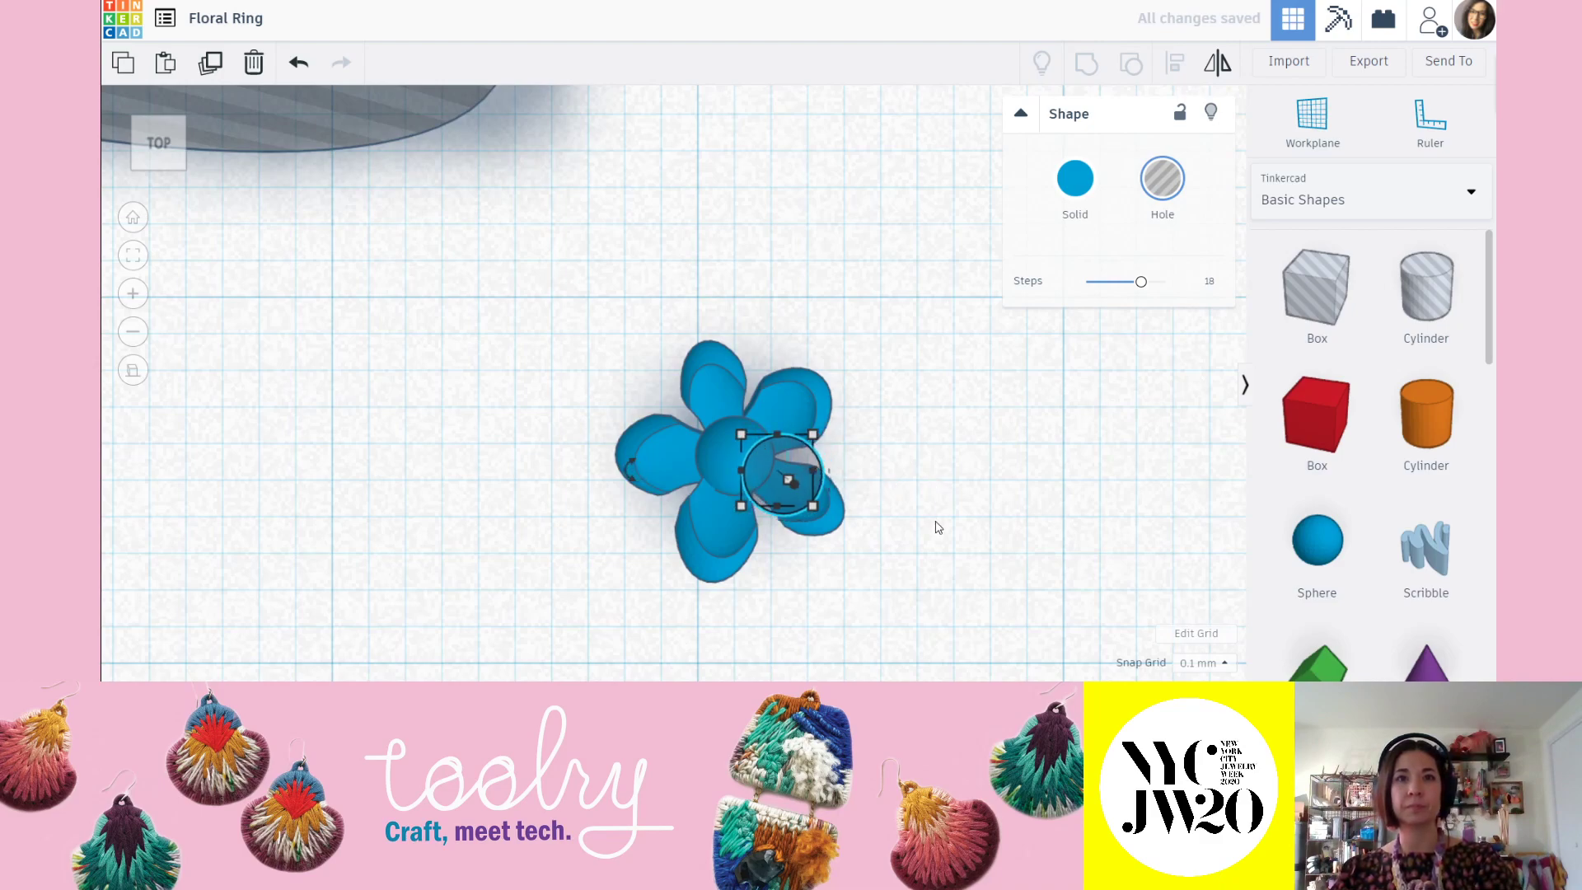
{"action": "key", "text": "Up"}
{"action": "key", "text": "Up"}
{"action": "key", "text": "Up"}
{"action": "key", "text": "Up"}
{"action": "key", "text": "Left"}
Lower the spherical hole into the top of the centre sphere and group the two to cut a hollow.
{"action": "right_click_drag", "start_coordinate": [933, 523], "coordinate": [918, 412]}
{"action": "left_click_drag", "start_coordinate": [732, 237], "coordinate": [732, 304]}
{"action": "right_click_drag", "start_coordinate": [1023, 434], "coordinate": [994, 411]}
{"action": "right_click_drag", "start_coordinate": [917, 264], "coordinate": [959, 472]}
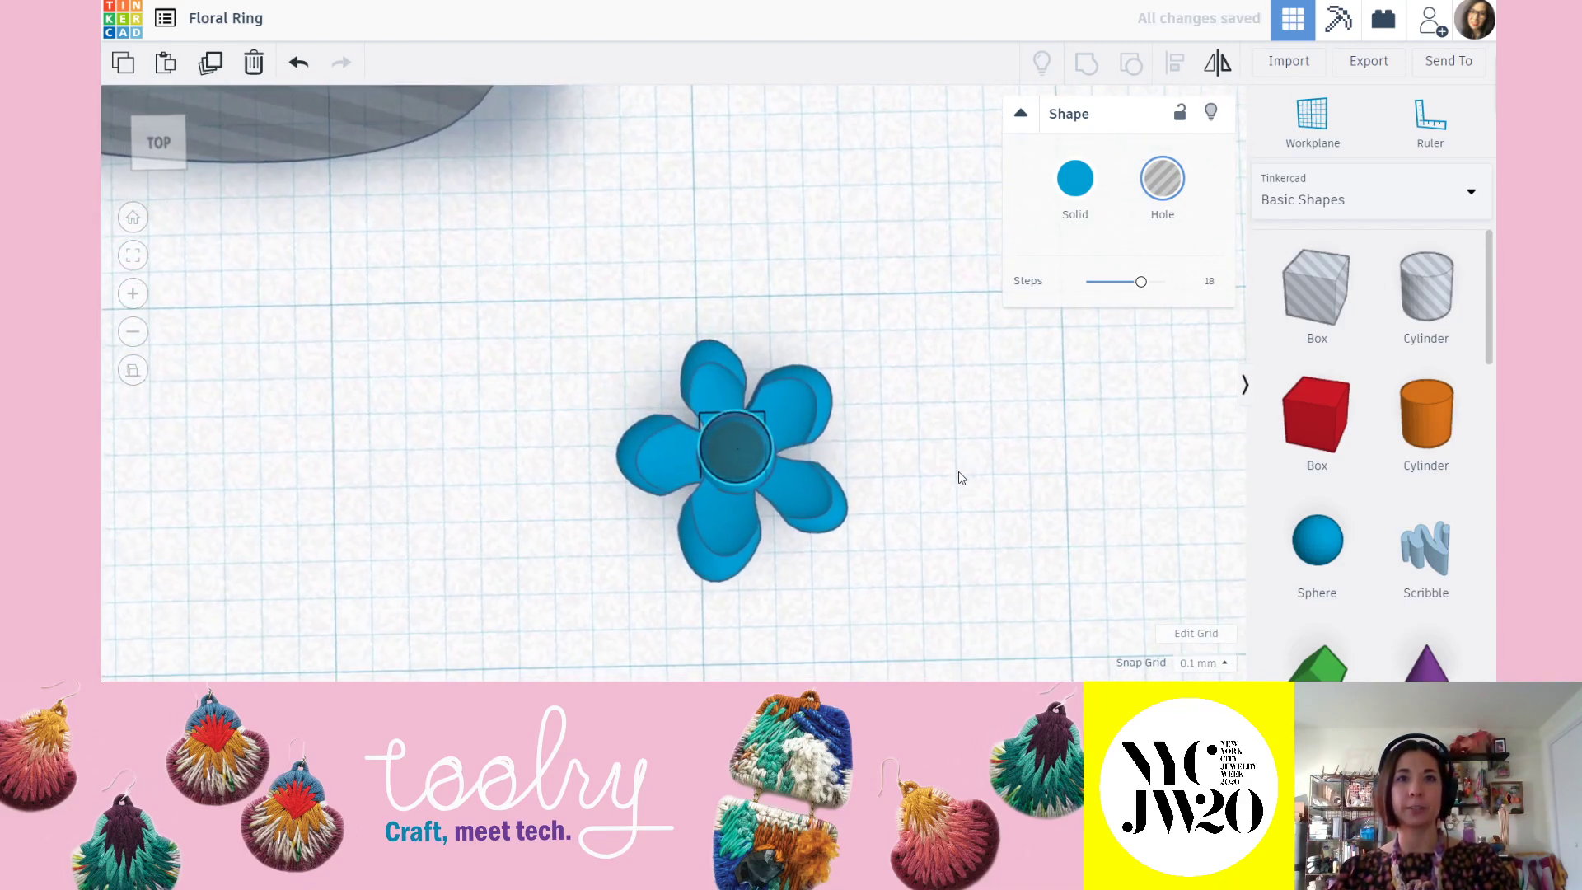
{"action": "right_click_drag", "start_coordinate": [819, 482], "coordinate": [719, 433]}
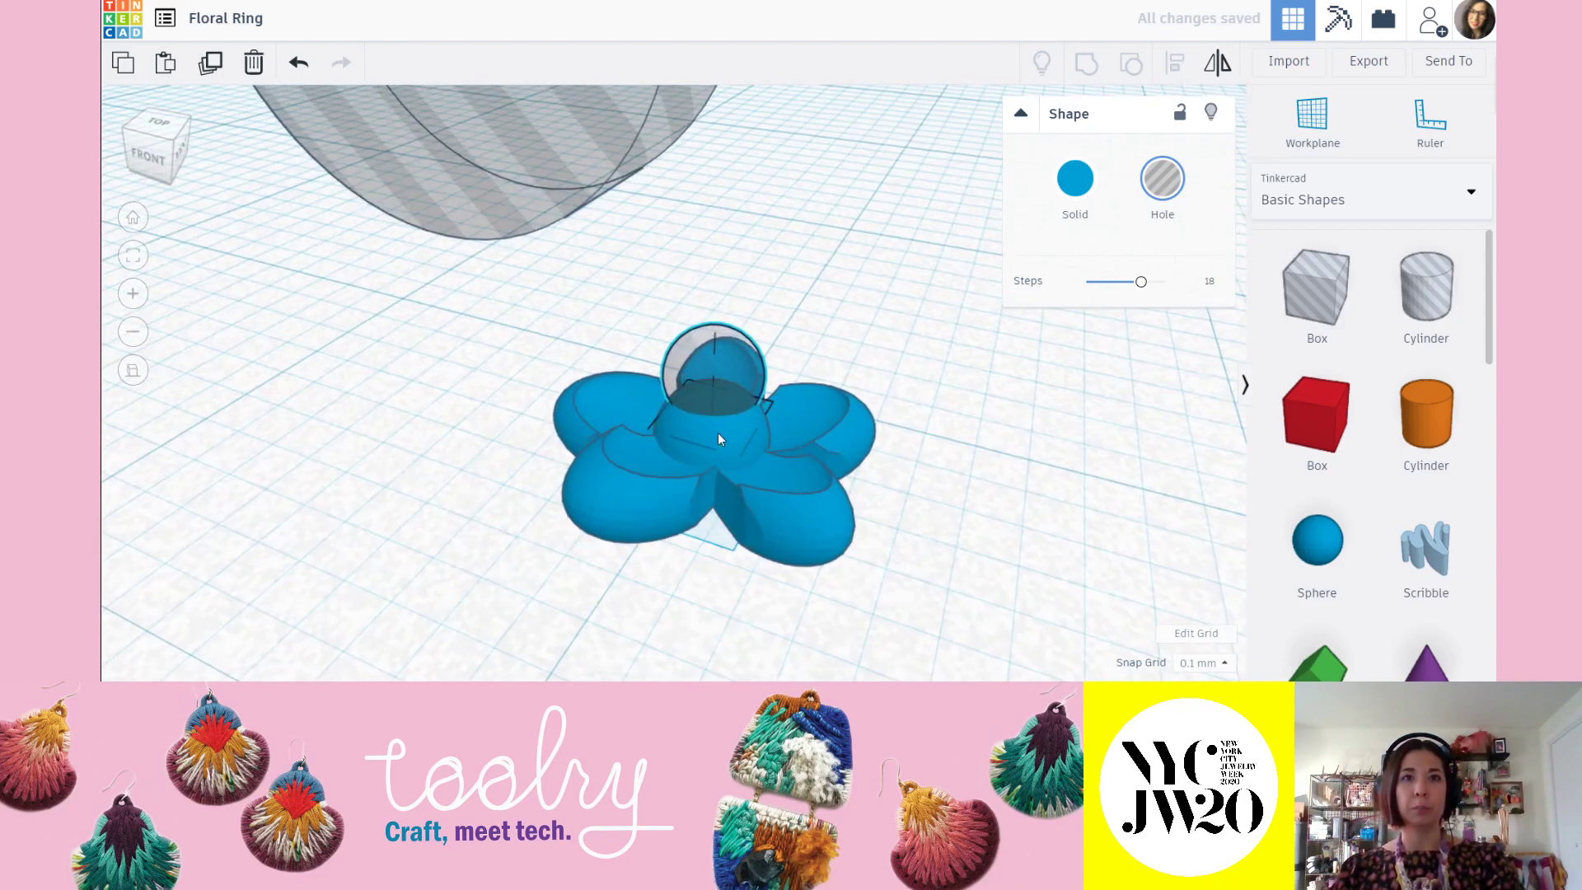
{"action": "left_click", "coordinate": [719, 433], "text": "shift"}
{"action": "left_click", "coordinate": [1094, 72]}
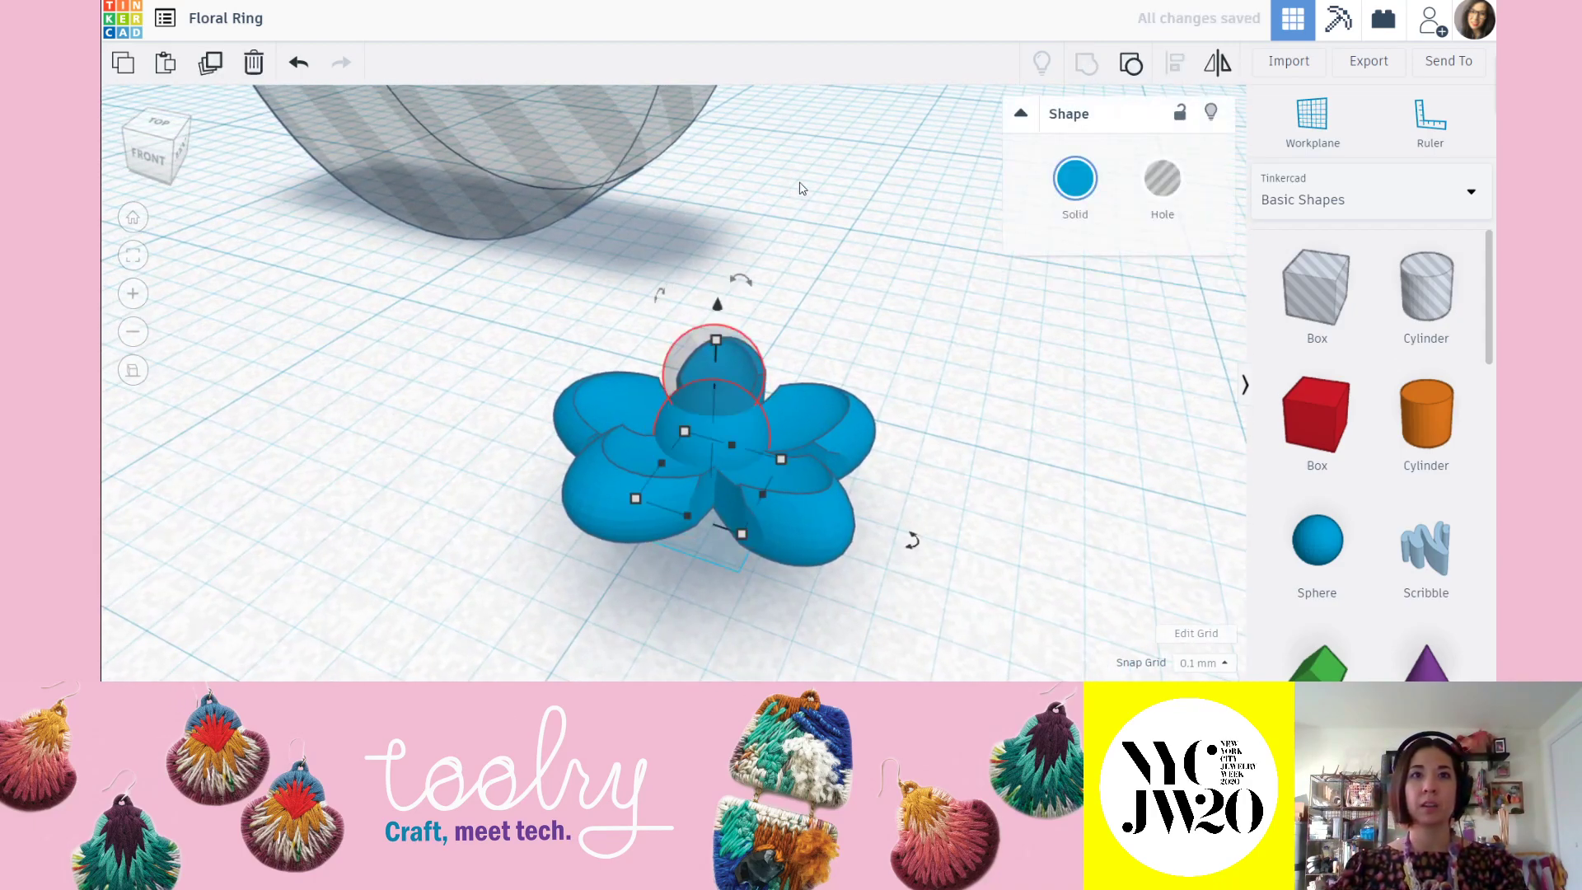
{"action": "left_click", "coordinate": [841, 229]}
Select the five petals and the hollowed centre and group them into one flower.
{"action": "right_click_drag", "start_coordinate": [718, 366], "coordinate": [1098, 415]}
{"action": "right_click_drag", "start_coordinate": [723, 481], "coordinate": [635, 378]}
{"action": "left_click_drag", "start_coordinate": [582, 318], "coordinate": [854, 547]}
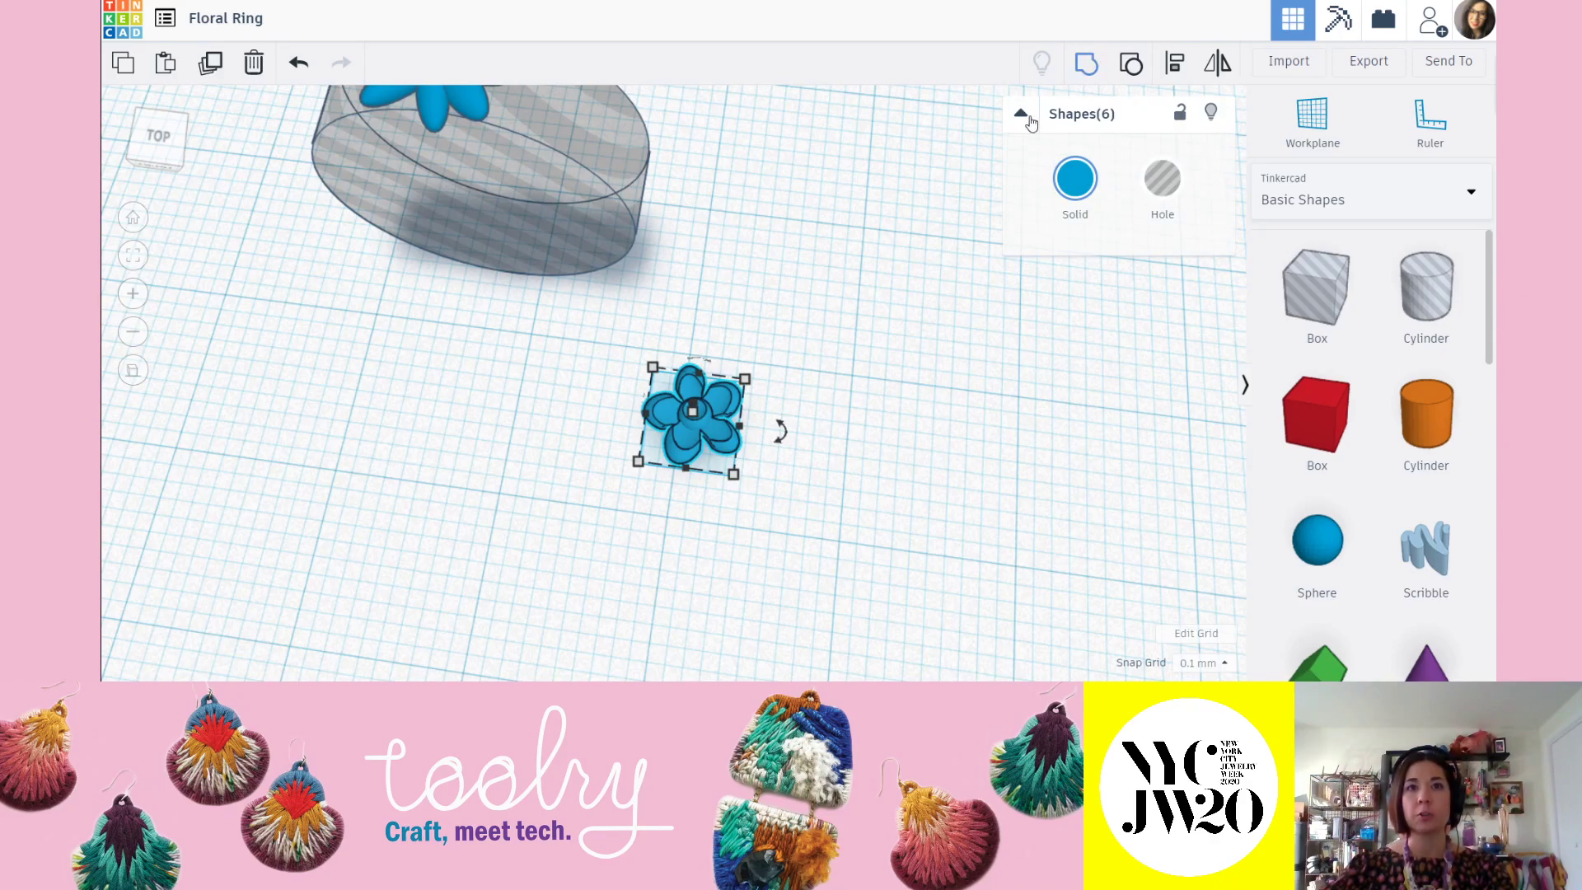
{"action": "left_click", "coordinate": [893, 270]}
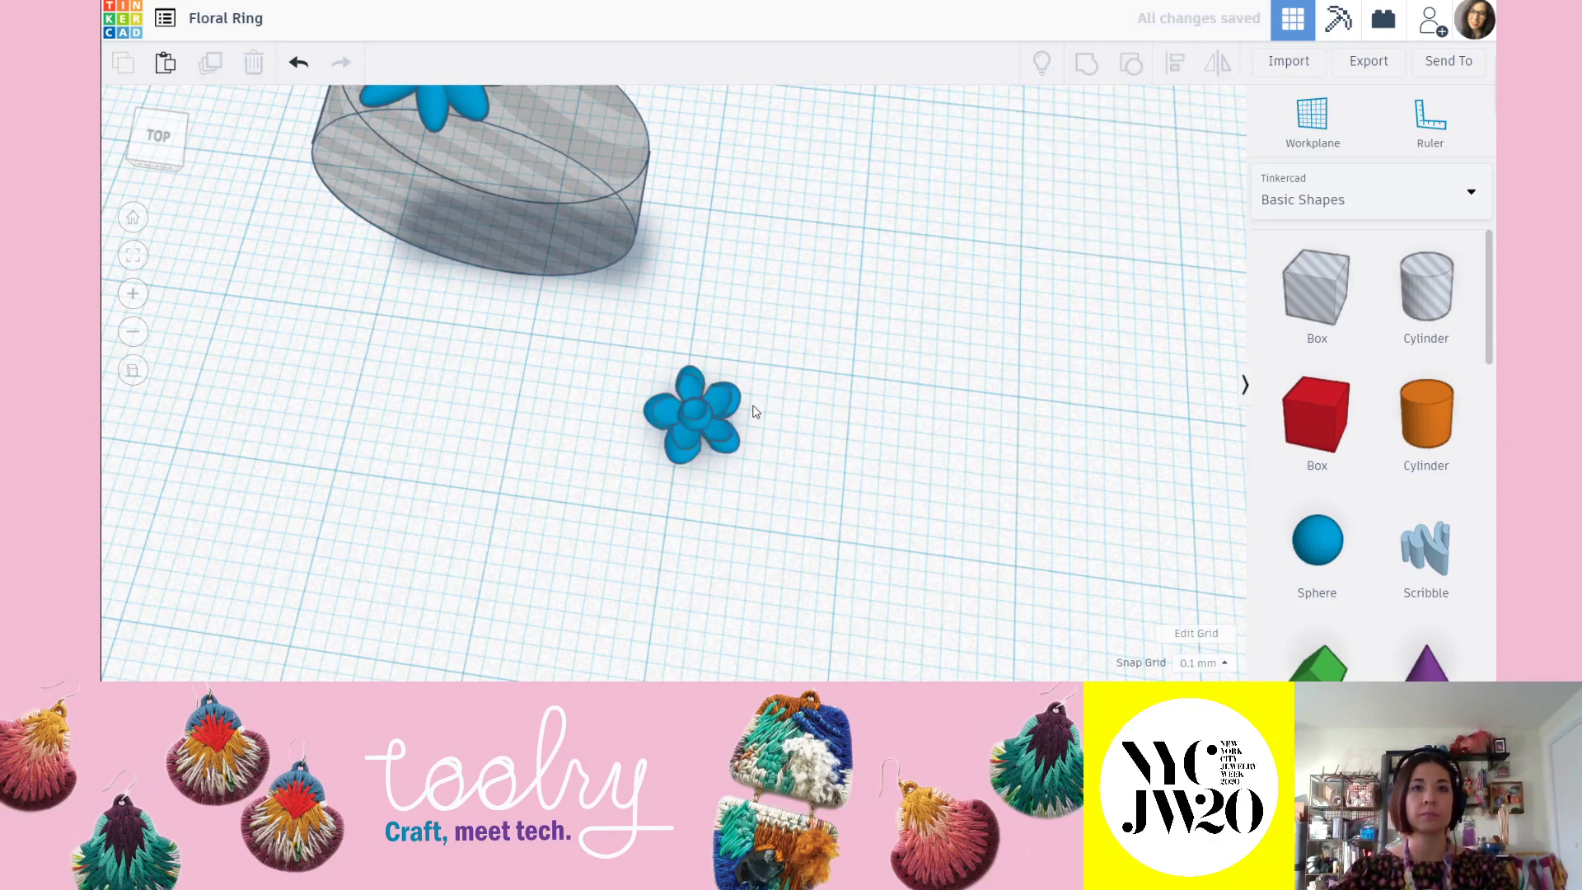
Place a new workplane on the ring cylinder's curved surface next to the large flower.
{"action": "scroll", "coordinate": [756, 410], "scroll_direction": "down", "scroll_amount": 2}
{"action": "left_click", "coordinate": [1306, 116]}
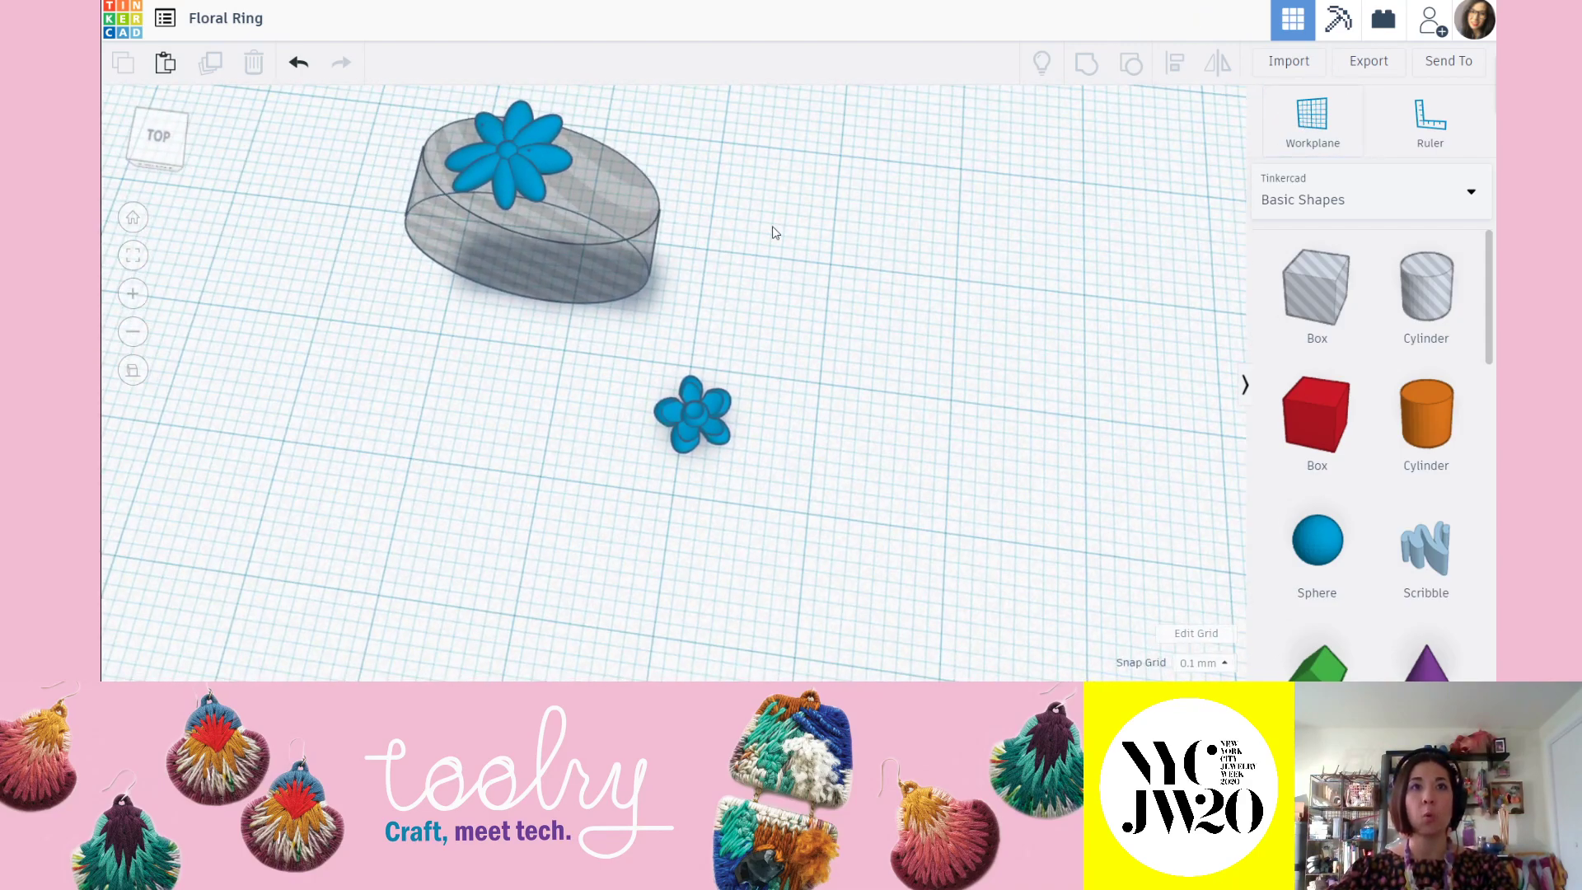
{"action": "left_click", "coordinate": [811, 229]}
{"action": "left_click", "coordinate": [1315, 120]}
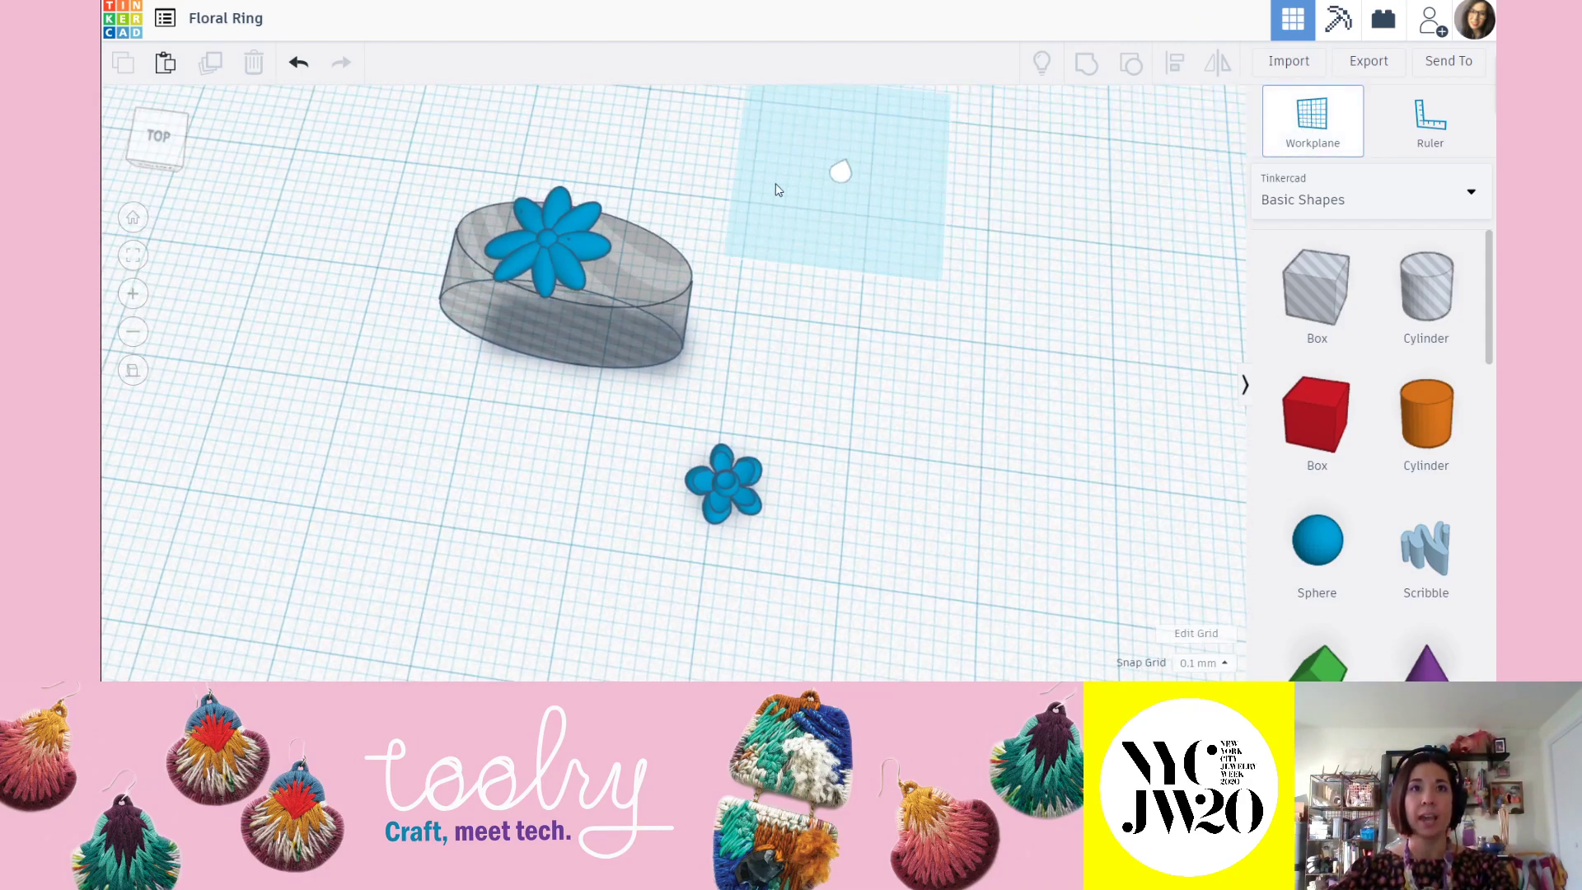
{"action": "right_click_drag", "start_coordinate": [595, 276], "coordinate": [645, 218]}
{"action": "scroll", "coordinate": [645, 216], "scroll_direction": "up", "scroll_amount": 3}
{"action": "middle_click_drag", "start_coordinate": [647, 190], "coordinate": [659, 274]}
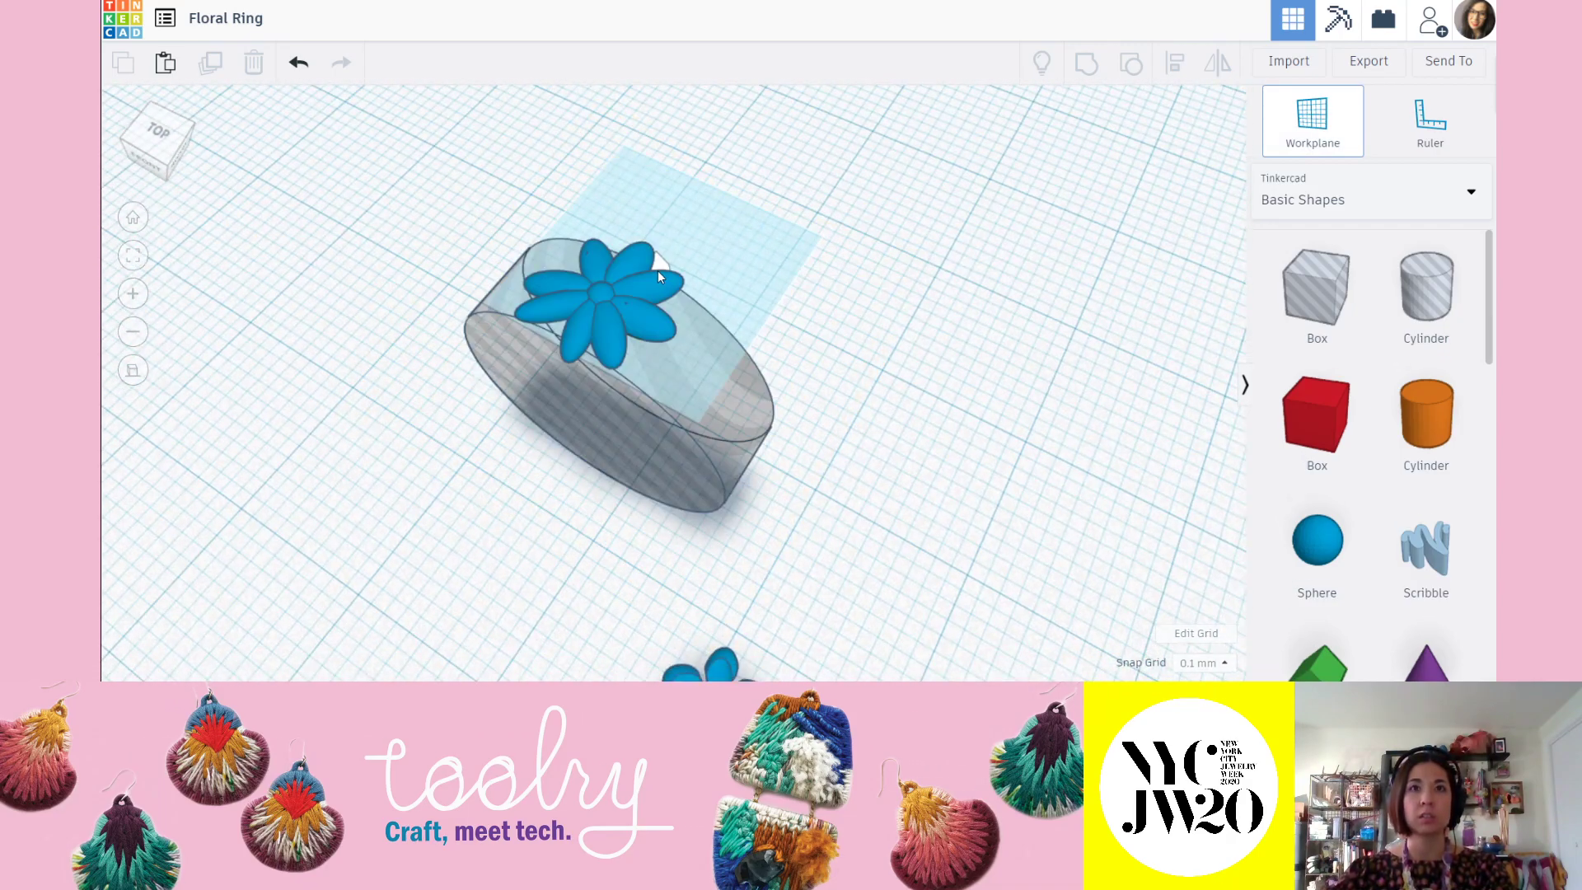
{"action": "scroll", "coordinate": [662, 333], "scroll_direction": "up", "scroll_amount": 3}
{"action": "right_click_drag", "start_coordinate": [667, 376], "coordinate": [685, 337]}
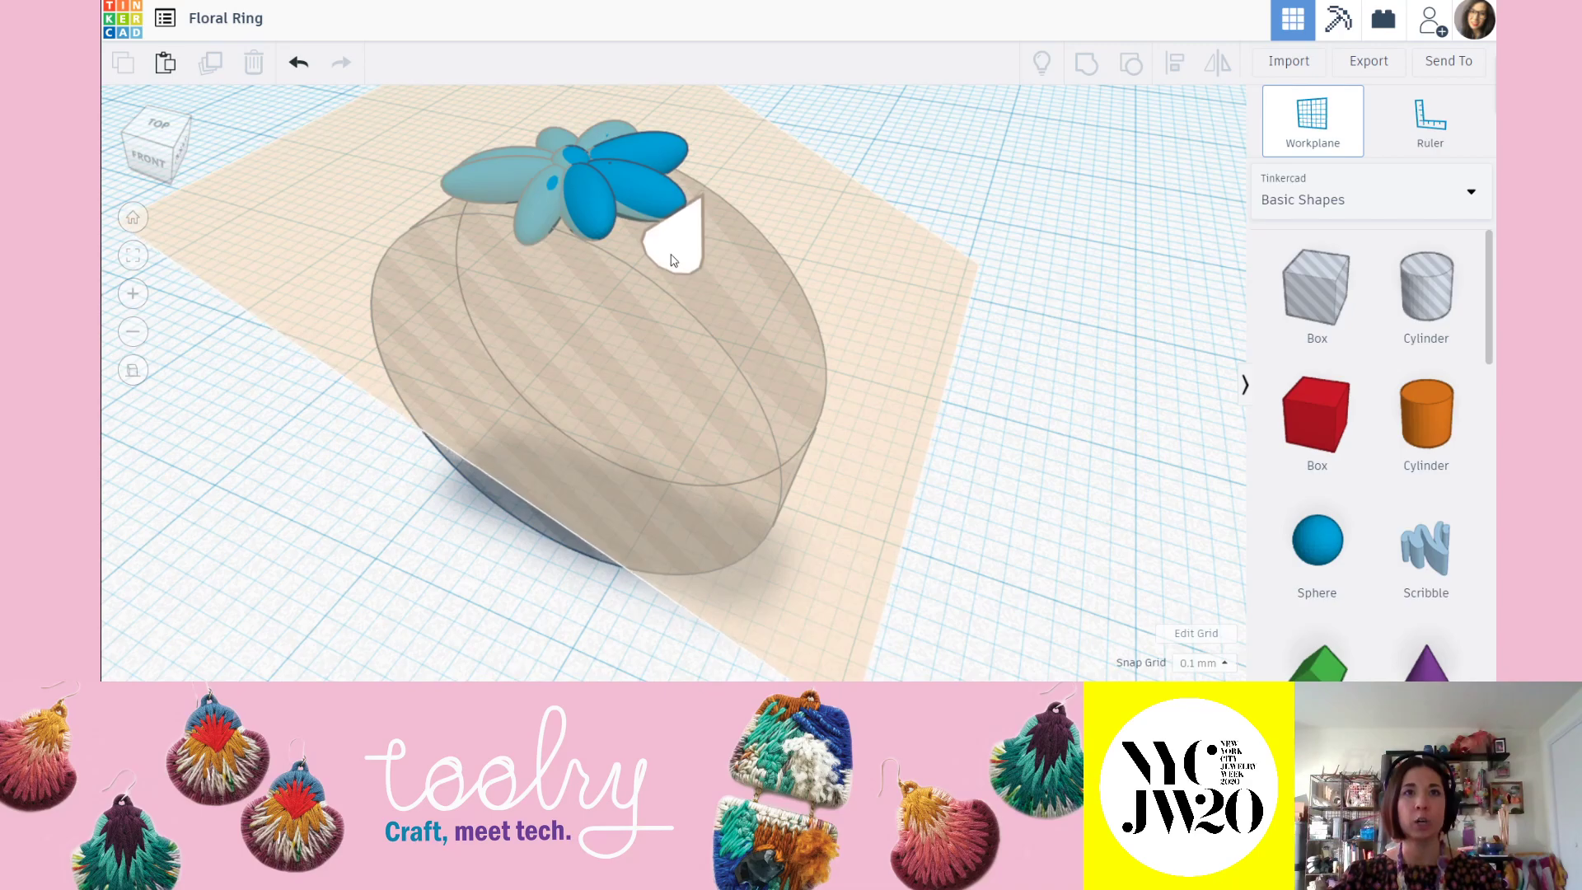
{"action": "left_click", "coordinate": [670, 249]}
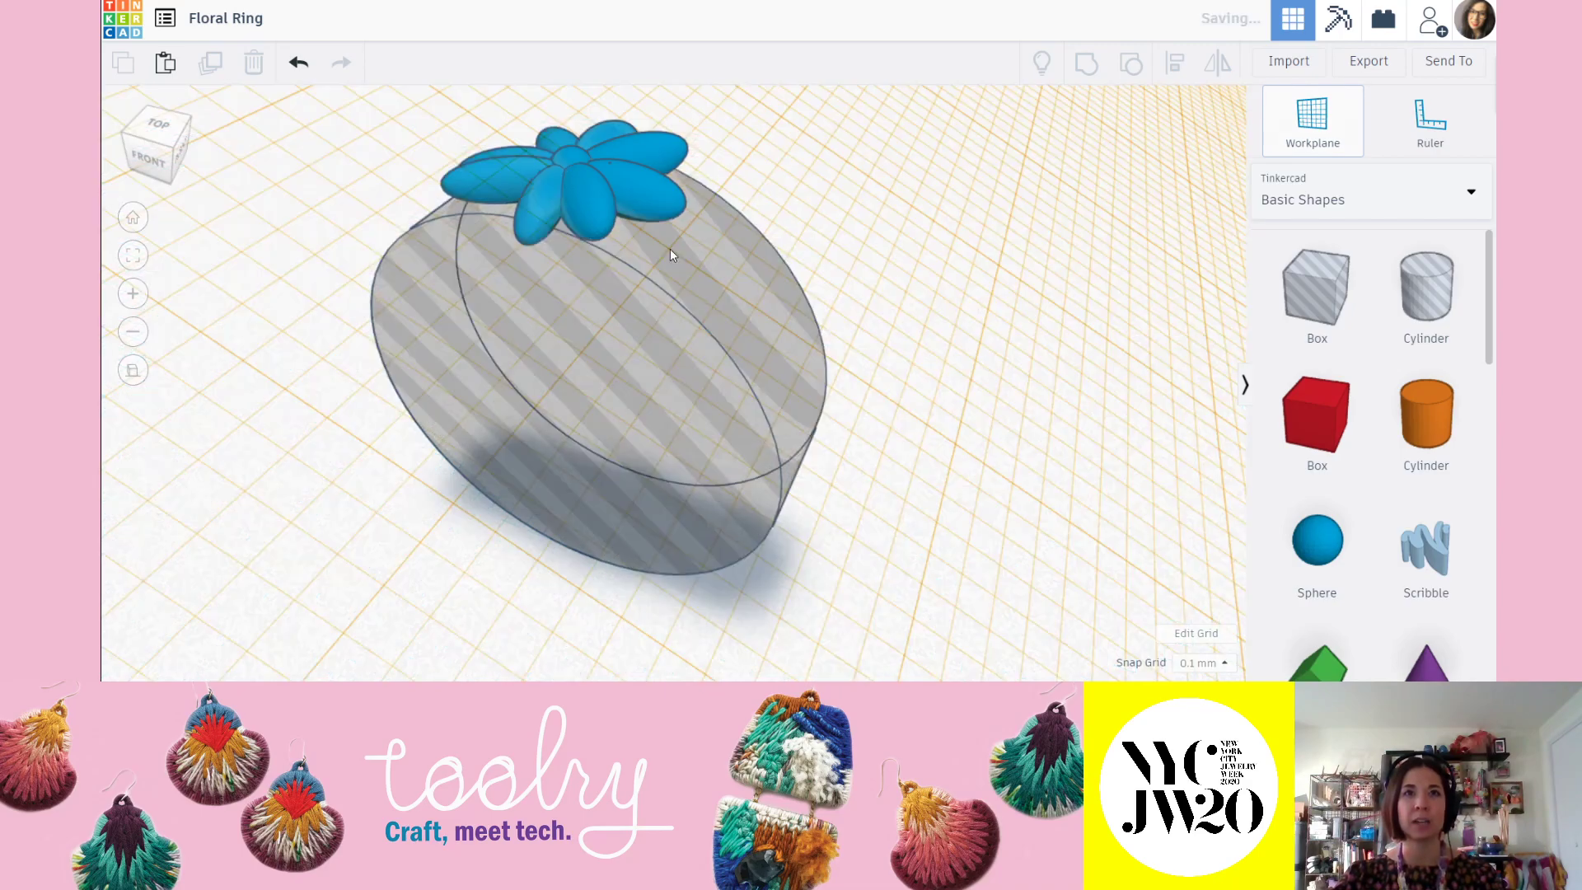
Remove the grouped five-petal flower lying in front of the ring cylinder.
{"action": "scroll", "coordinate": [817, 359], "scroll_direction": "down", "scroll_amount": 3}
{"action": "right_click_drag", "start_coordinate": [820, 368], "coordinate": [818, 452]}
{"action": "left_click", "coordinate": [783, 605]}
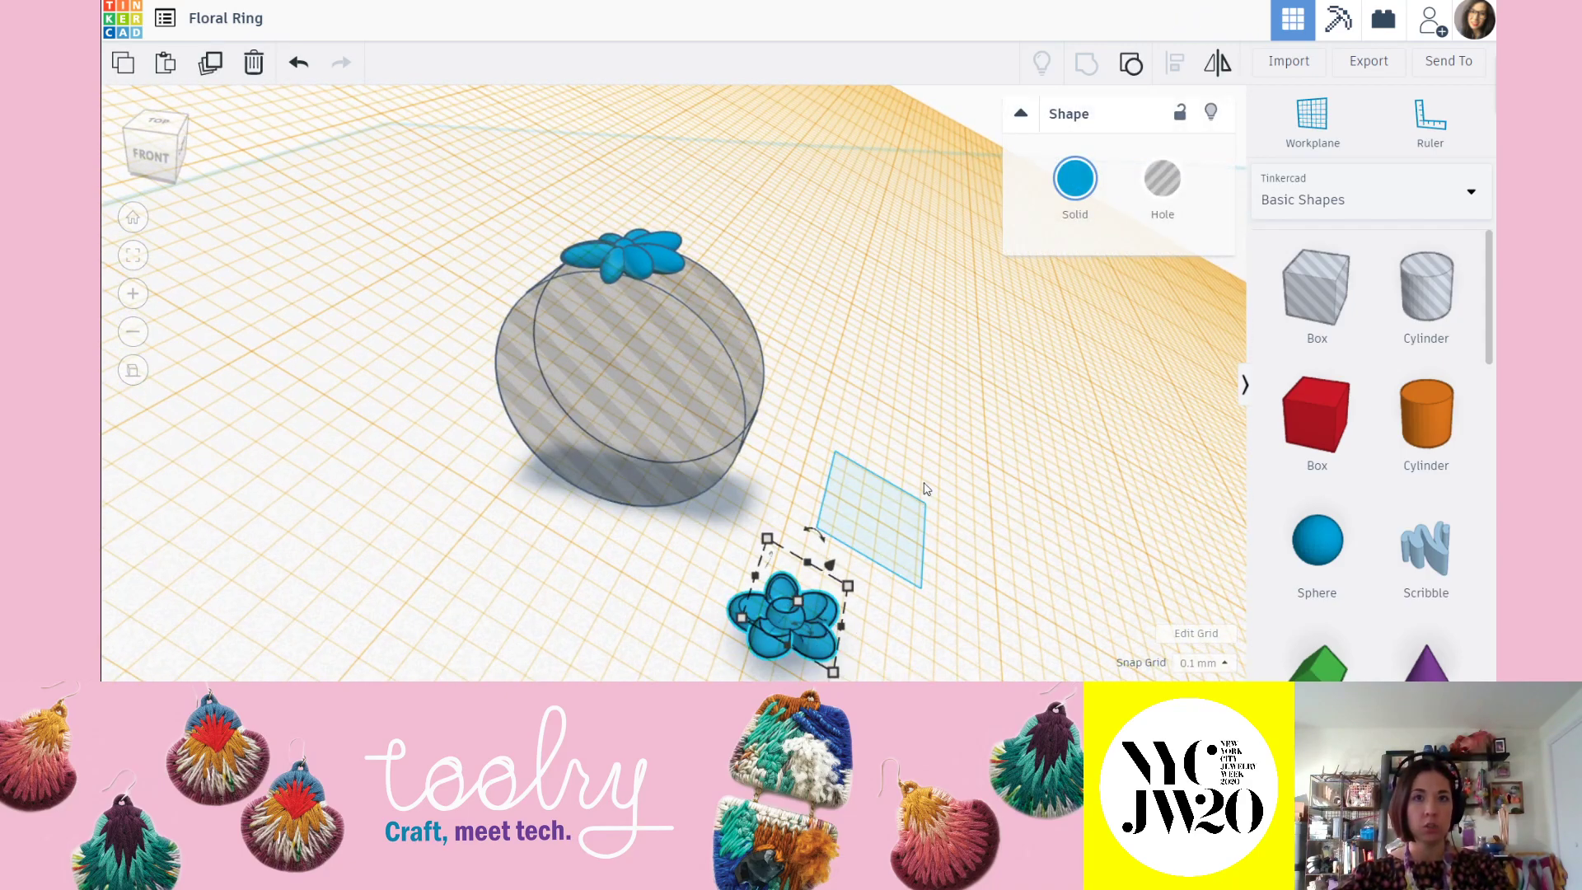
{"action": "key", "text": "Delete"}
{"action": "right_click_drag", "start_coordinate": [806, 363], "coordinate": [807, 390]}
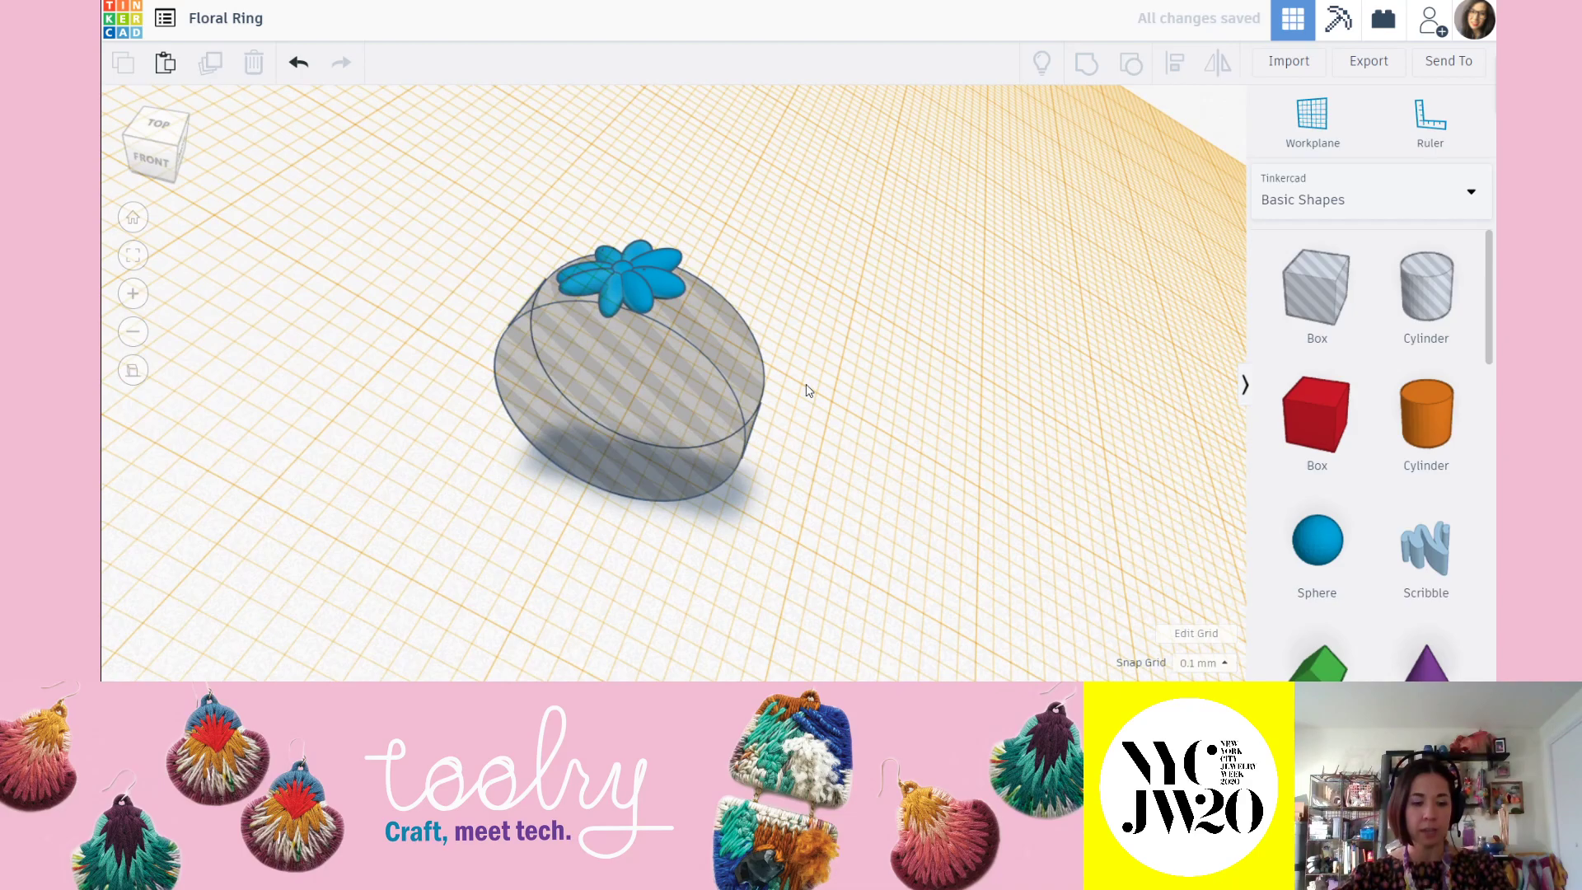
Paste the five-petal flower back in on the tilted workplane and move it towards the ring cylinder.
{"action": "key", "text": "ctrl+z"}
{"action": "right_click_drag", "start_coordinate": [852, 468], "coordinate": [847, 382]}
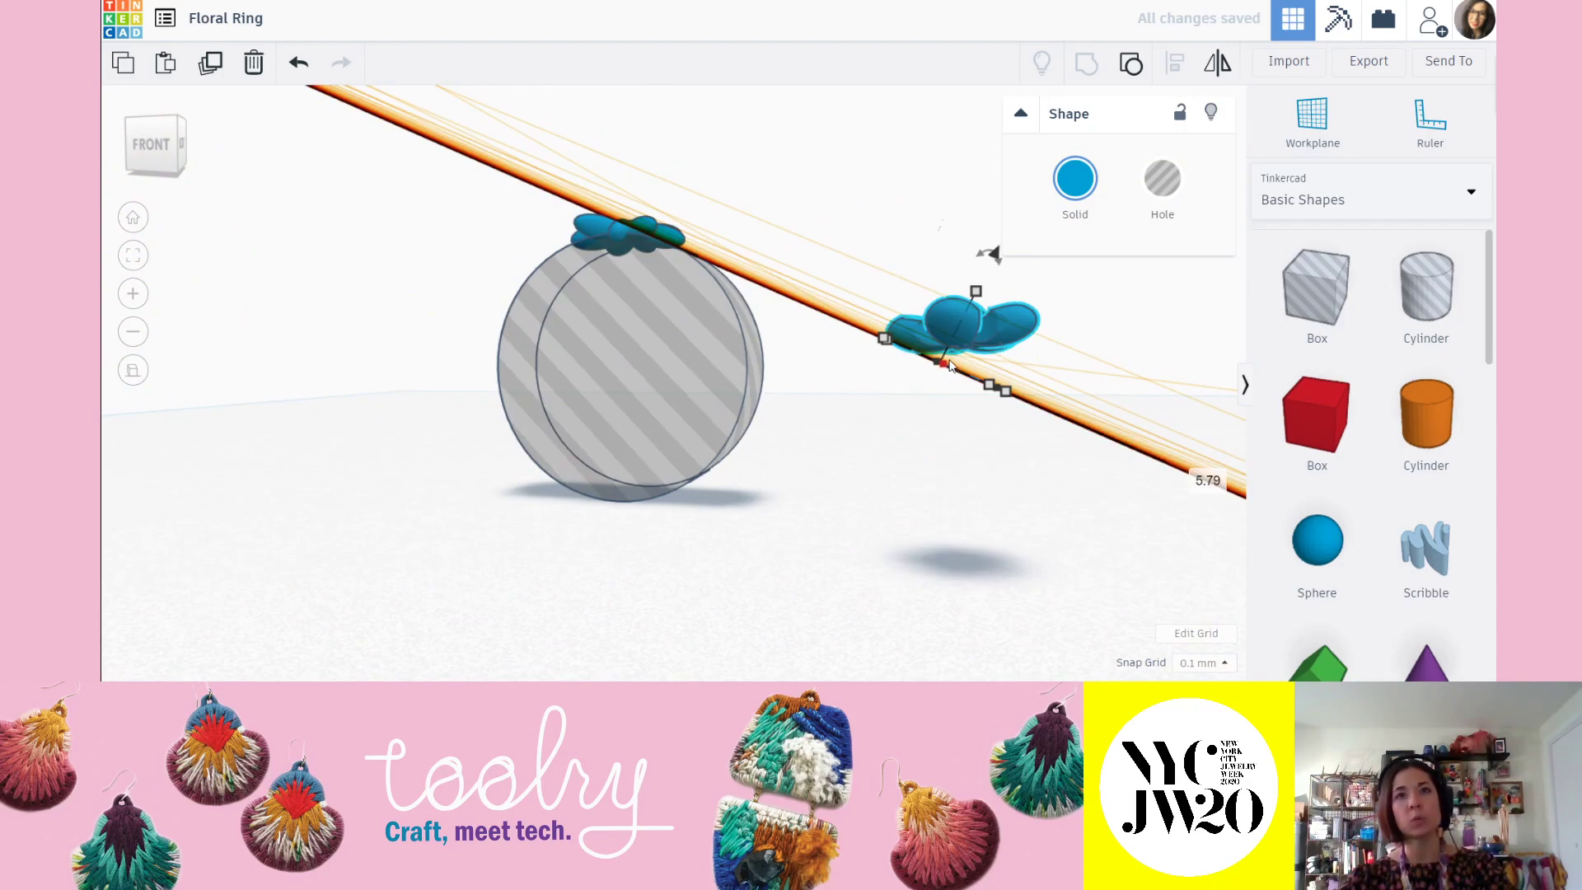
{"action": "right_click_drag", "start_coordinate": [882, 299], "coordinate": [724, 503]}
{"action": "left_click_drag", "start_coordinate": [555, 598], "coordinate": [655, 343]}
{"action": "right_click_drag", "start_coordinate": [655, 342], "coordinate": [745, 461]}
{"action": "left_click_drag", "start_coordinate": [736, 444], "coordinate": [709, 420]}
Position the five-petal flower on the cylinder's curved surface beside the large flower so that their petals overlap.
{"action": "right_click_drag", "start_coordinate": [700, 356], "coordinate": [581, 425]}
{"action": "left_click_drag", "start_coordinate": [713, 409], "coordinate": [538, 492]}
{"action": "right_click_drag", "start_coordinate": [539, 492], "coordinate": [746, 405]}
{"action": "left_click_drag", "start_coordinate": [767, 296], "coordinate": [876, 257]}
{"action": "right_click_drag", "start_coordinate": [747, 354], "coordinate": [772, 284]}
{"action": "left_click_drag", "start_coordinate": [763, 282], "coordinate": [745, 311]}
{"action": "right_click_drag", "start_coordinate": [844, 272], "coordinate": [843, 447]}
{"action": "left_click", "coordinate": [844, 447]}
{"action": "right_click_drag", "start_coordinate": [882, 530], "coordinate": [610, 412]}
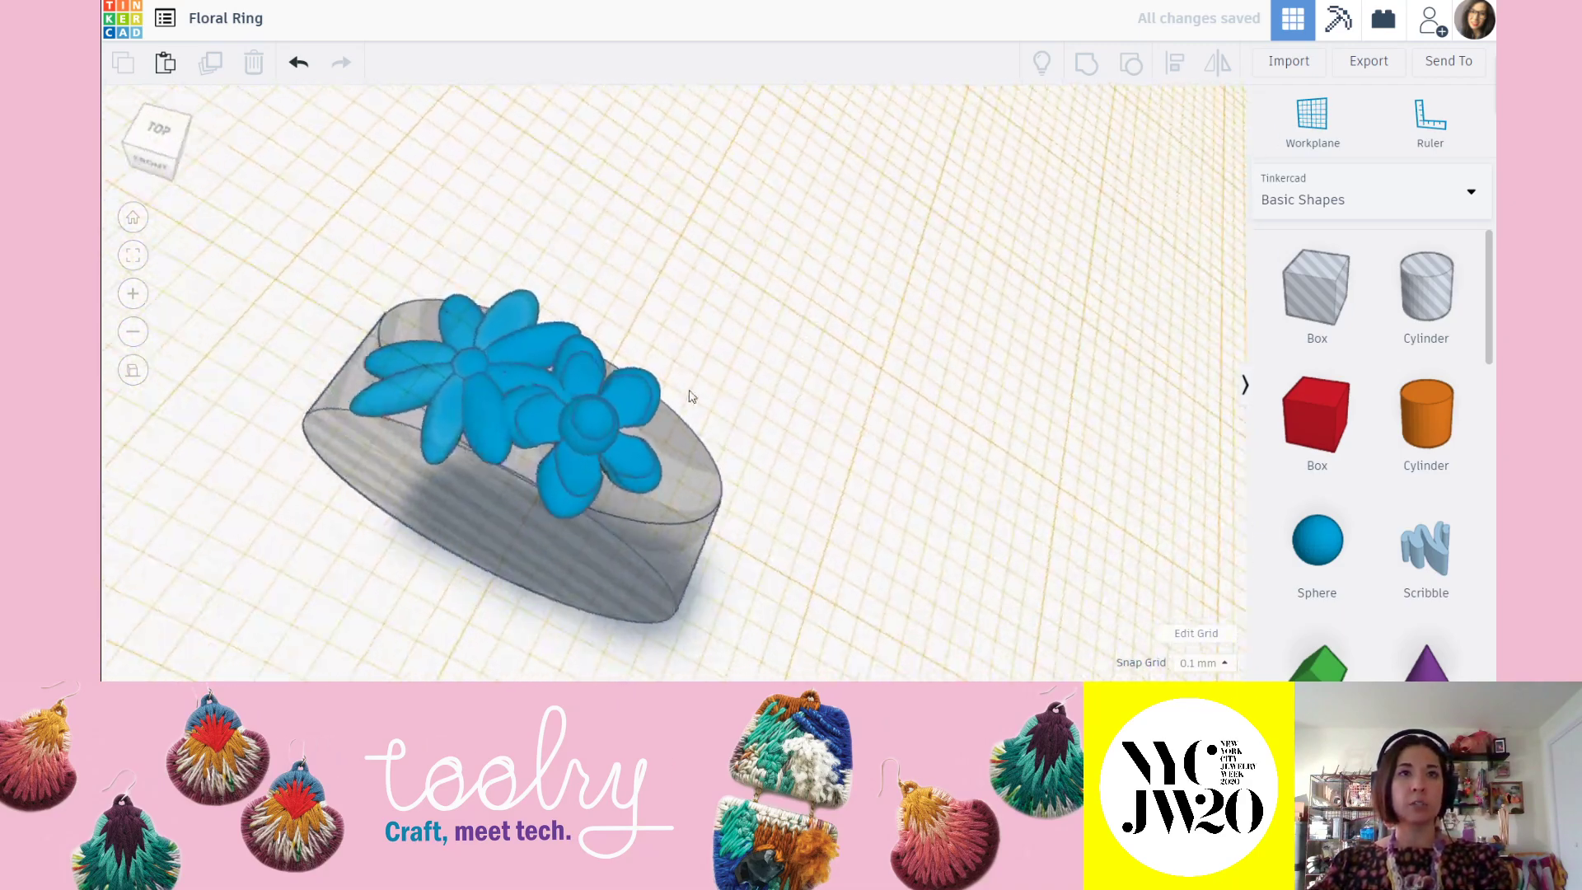
Nudge the five-petal flower three snap steps along the tilted workplane, away from the large flower.
{"action": "scroll", "coordinate": [615, 433], "scroll_direction": "up", "scroll_amount": 5}
{"action": "right_click_drag", "start_coordinate": [891, 472], "coordinate": [724, 377]}
{"action": "scroll", "coordinate": [946, 454], "scroll_direction": "up", "scroll_amount": 3}
{"action": "scroll", "coordinate": [564, 200], "scroll_direction": "down", "scroll_amount": 3}
{"action": "left_click", "coordinate": [728, 388]}
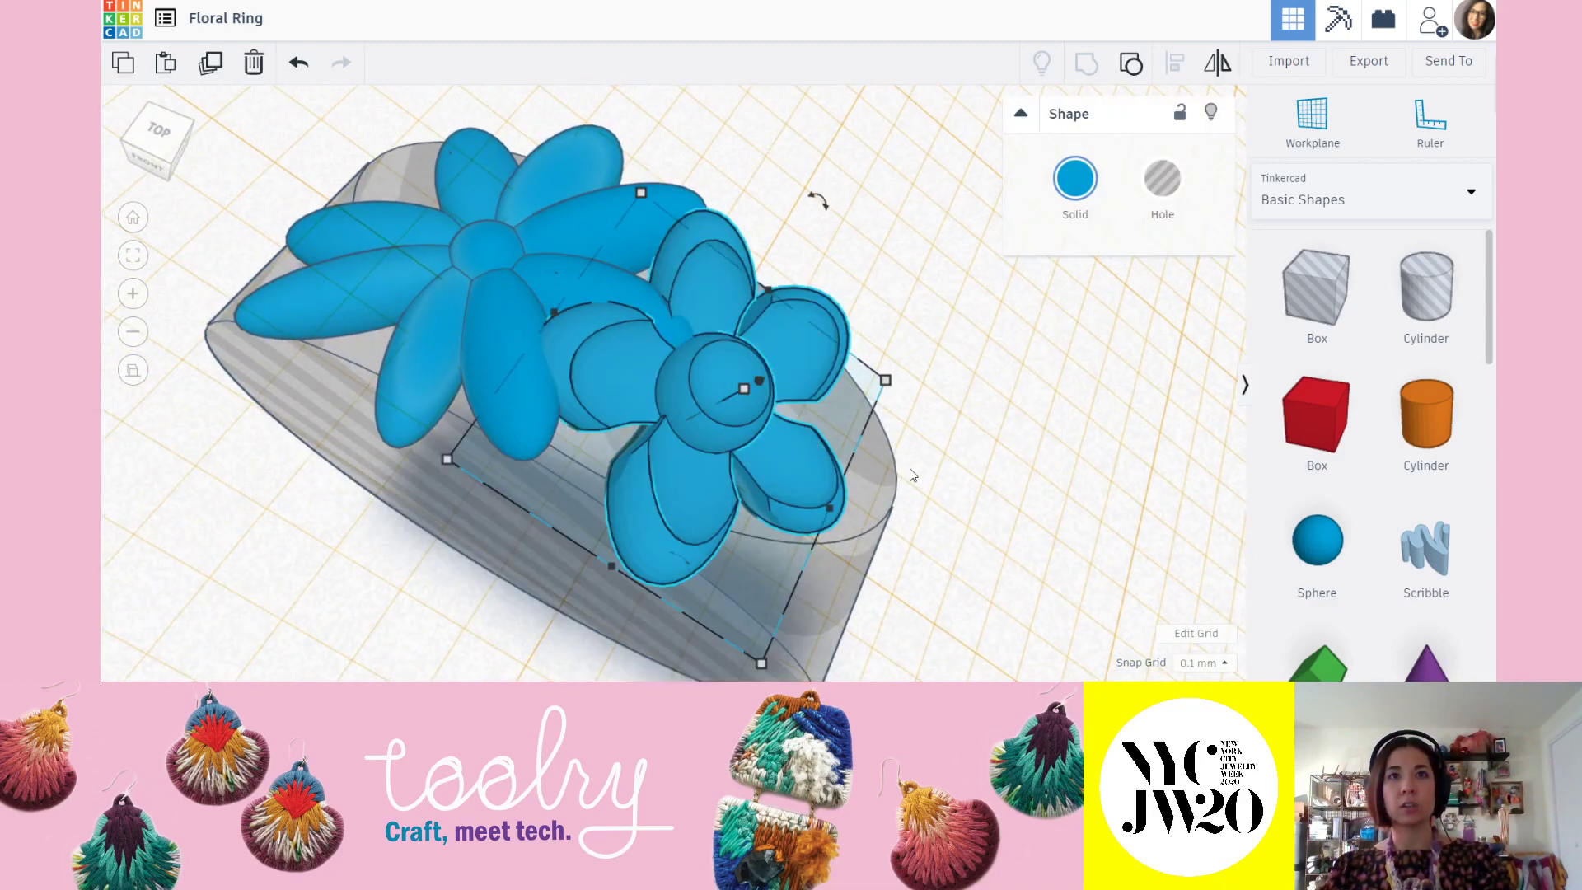
{"action": "key", "text": "Right"}
{"action": "key", "text": "Right"}
{"action": "key", "text": "Right"}
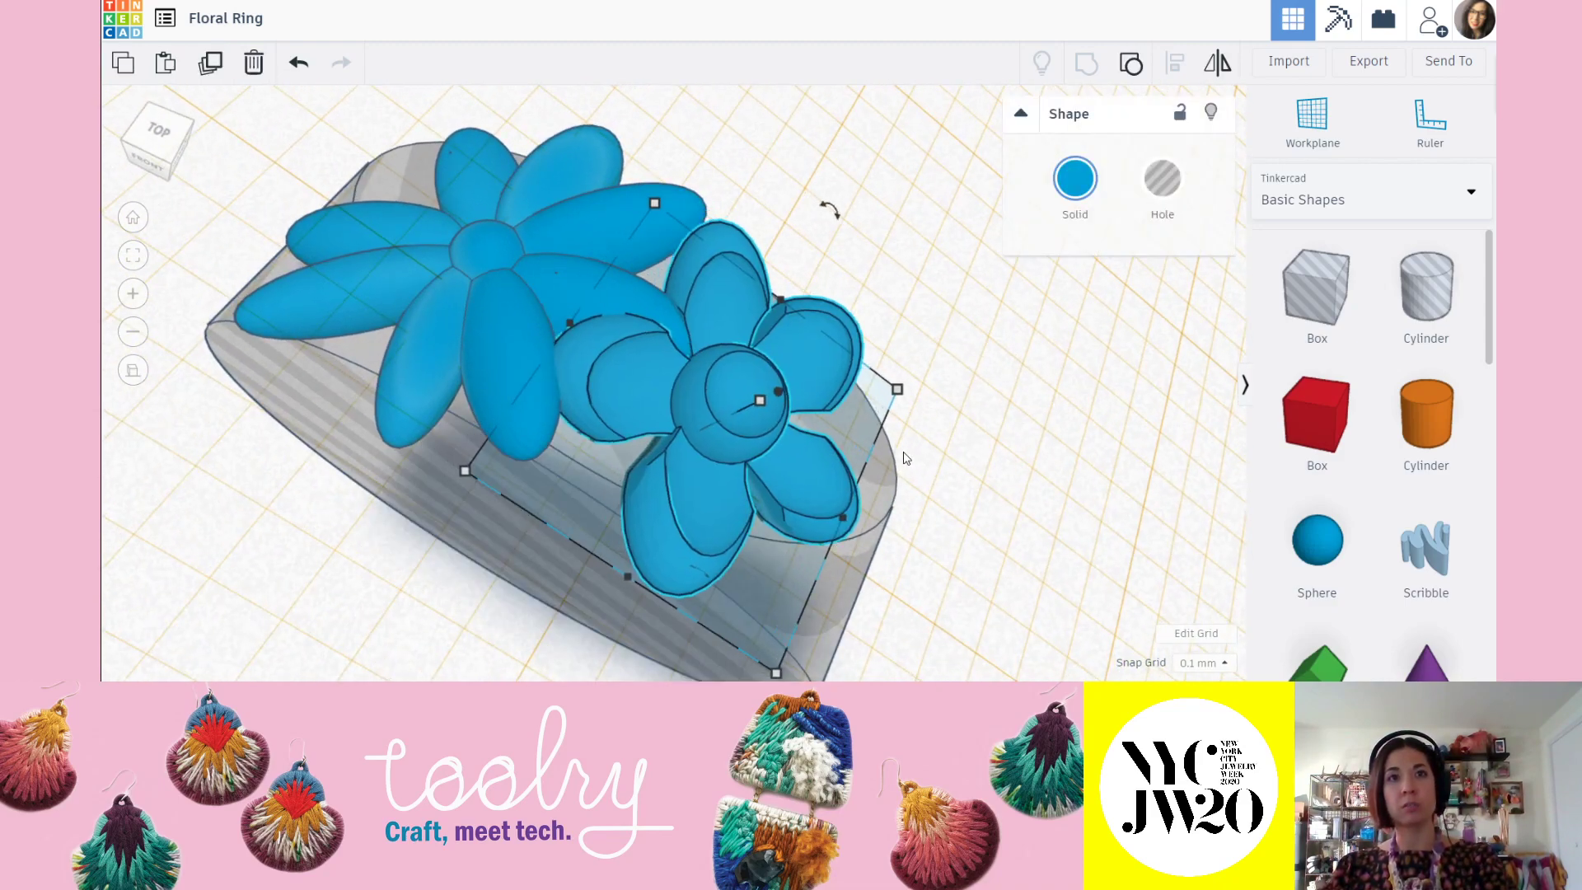
Select the large flower and return the workplane to the default horizontal base grid.
{"action": "right_click_drag", "start_coordinate": [928, 477], "coordinate": [734, 209]}
{"action": "middle_click_drag", "start_coordinate": [680, 214], "coordinate": [691, 279]}
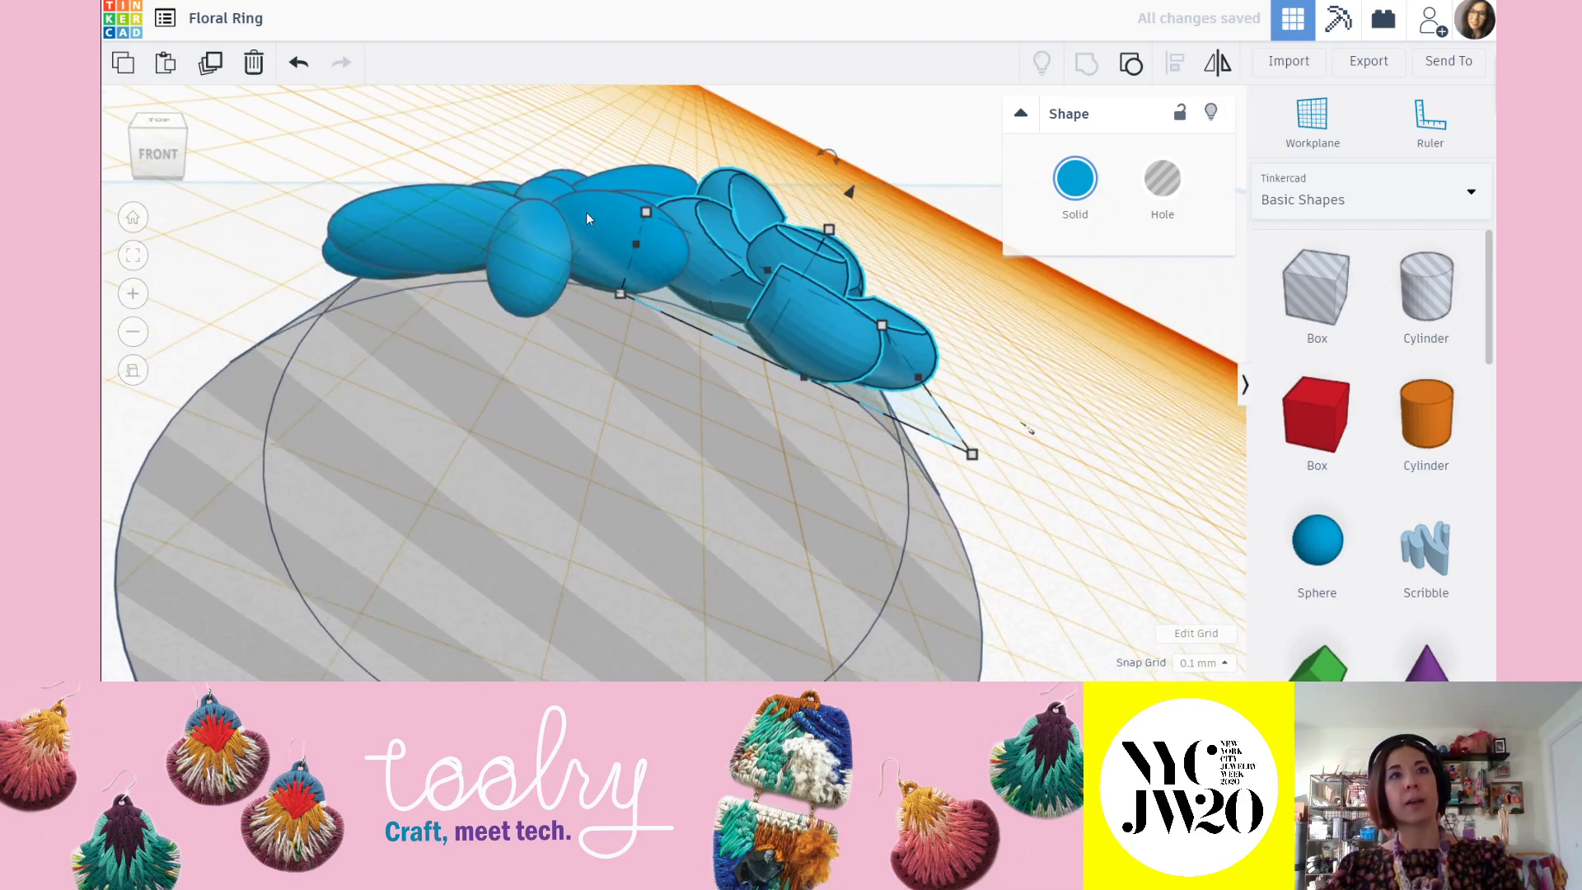
{"action": "left_click", "coordinate": [584, 221]}
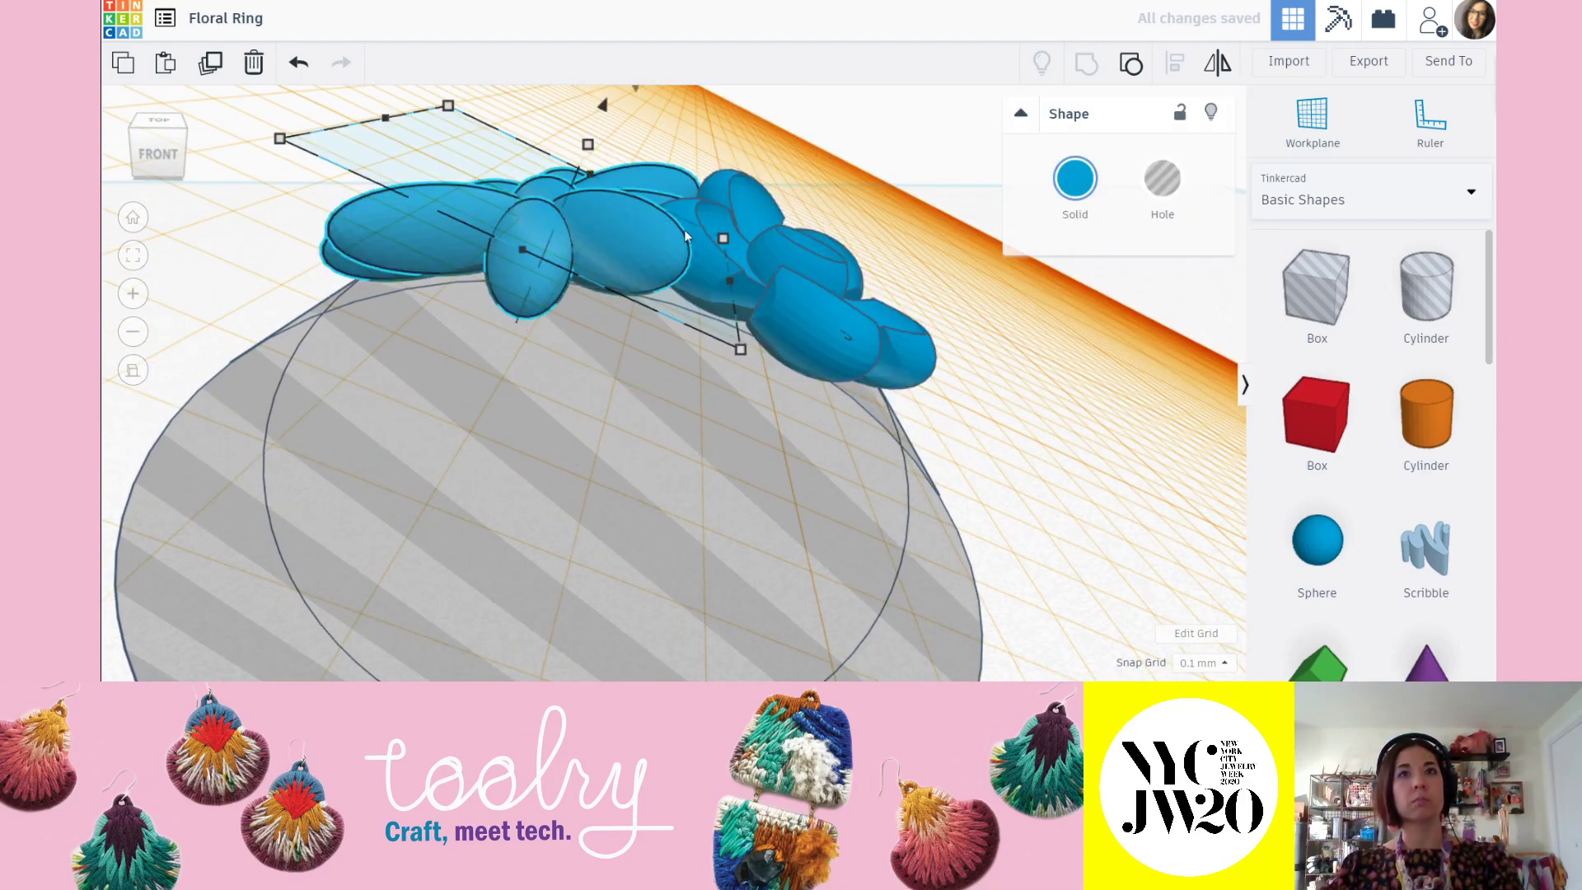
{"action": "left_click", "coordinate": [1287, 111]}
{"action": "left_click", "coordinate": [1080, 485]}
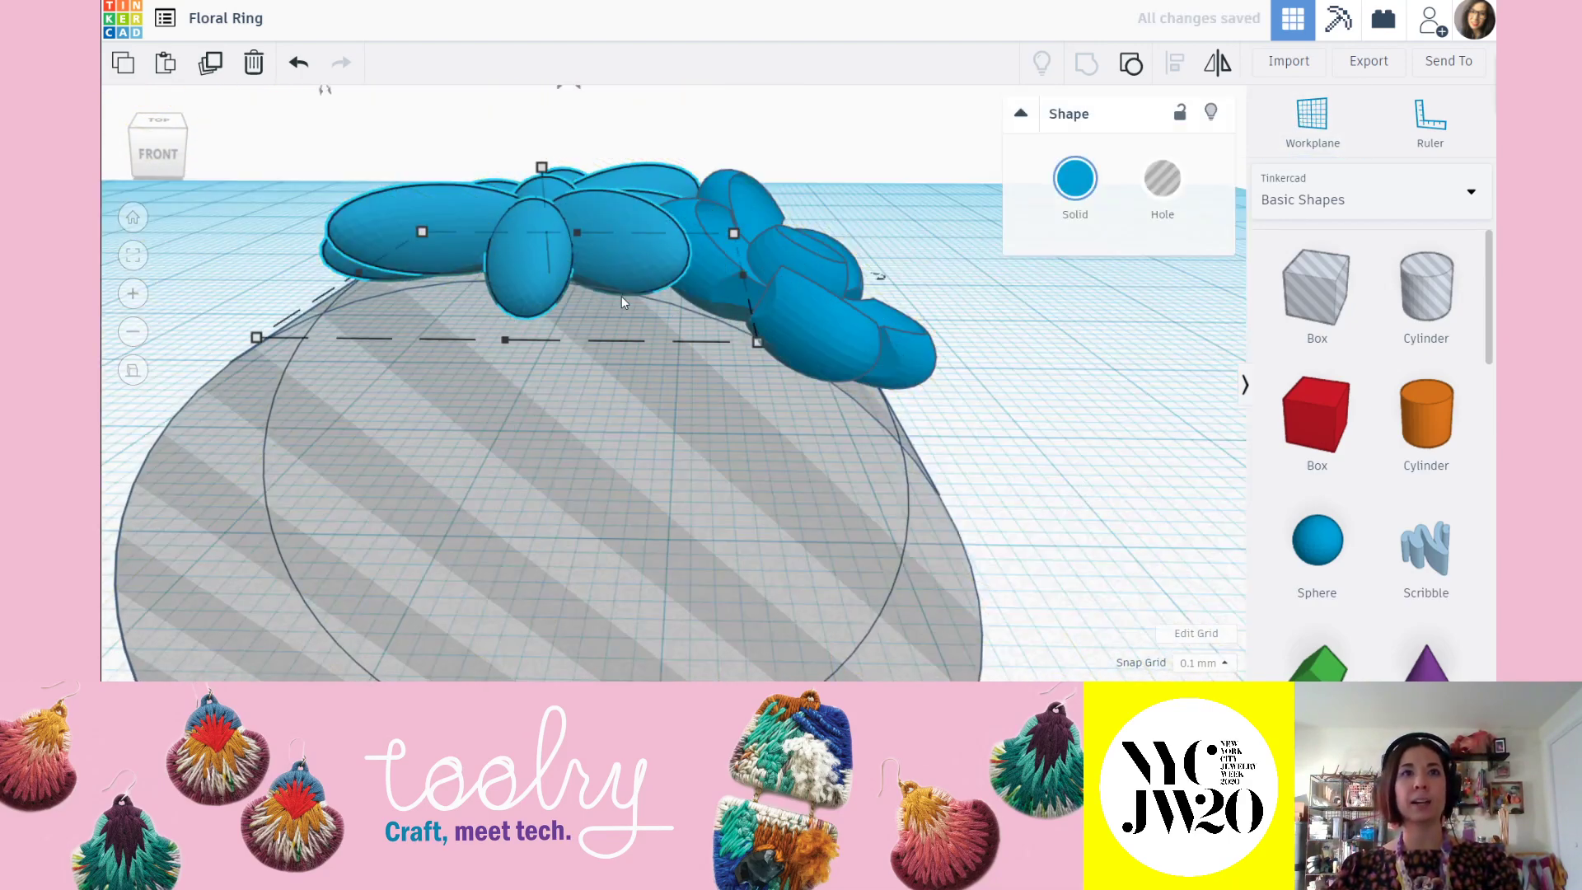
{"action": "key", "text": "f"}
{"action": "left_click_drag", "start_coordinate": [719, 370], "coordinate": [722, 379]}
{"action": "left_click", "coordinate": [867, 418]}
{"action": "scroll", "coordinate": [865, 418], "scroll_direction": "down", "scroll_amount": 2}
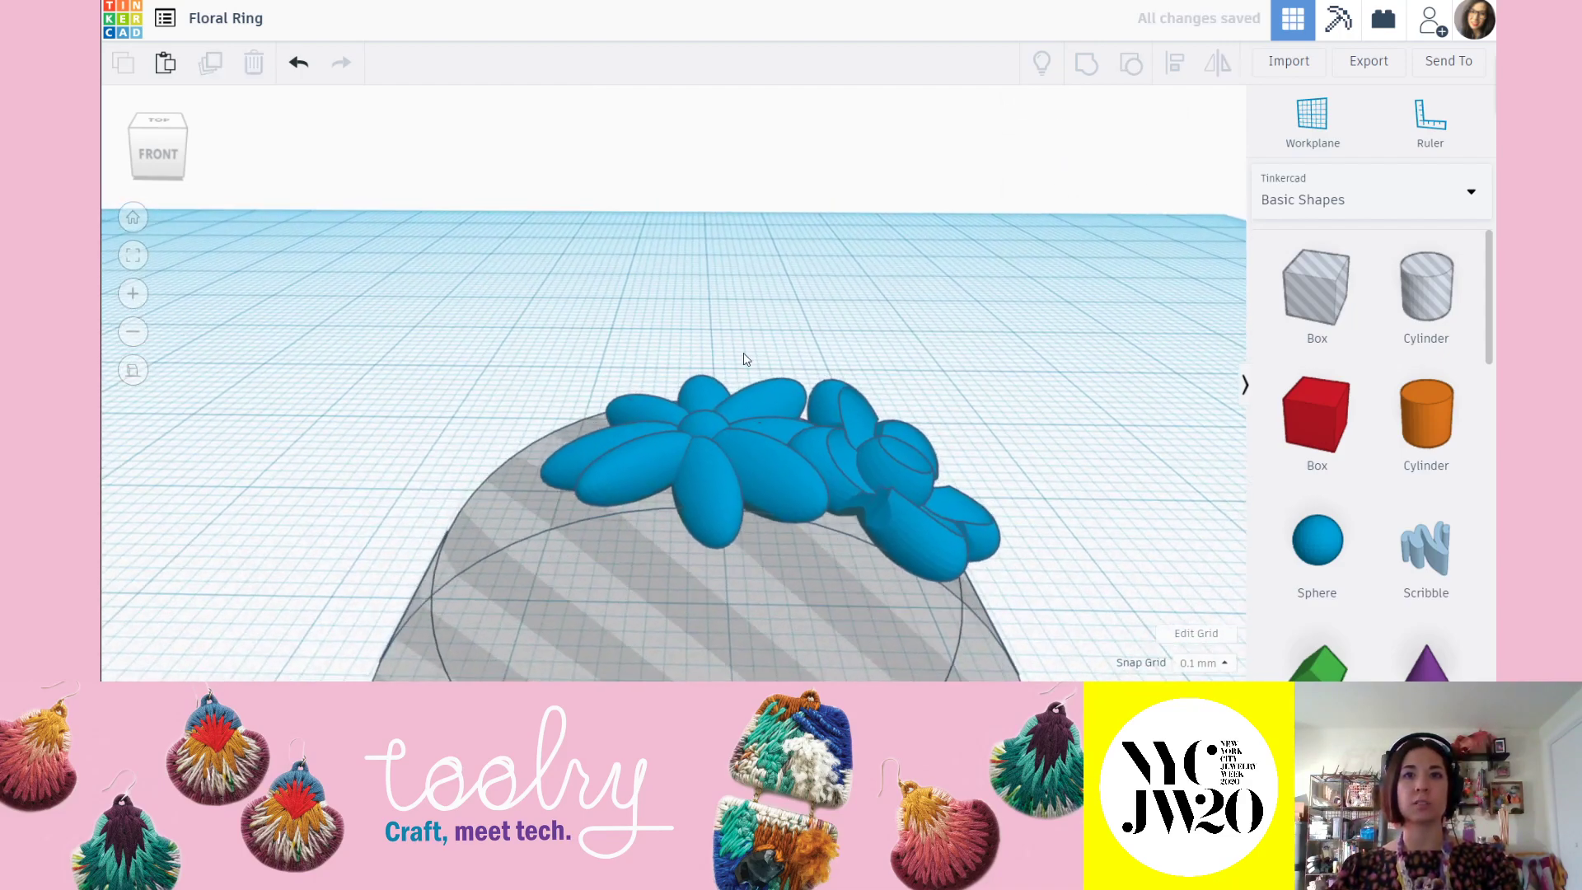
Examine the two blue flowers on the ring cylinder from the front and from above.
{"action": "left_click", "coordinate": [878, 453]}
{"action": "left_click", "coordinate": [976, 353]}
{"action": "right_click_drag", "start_coordinate": [955, 486], "coordinate": [803, 418]}
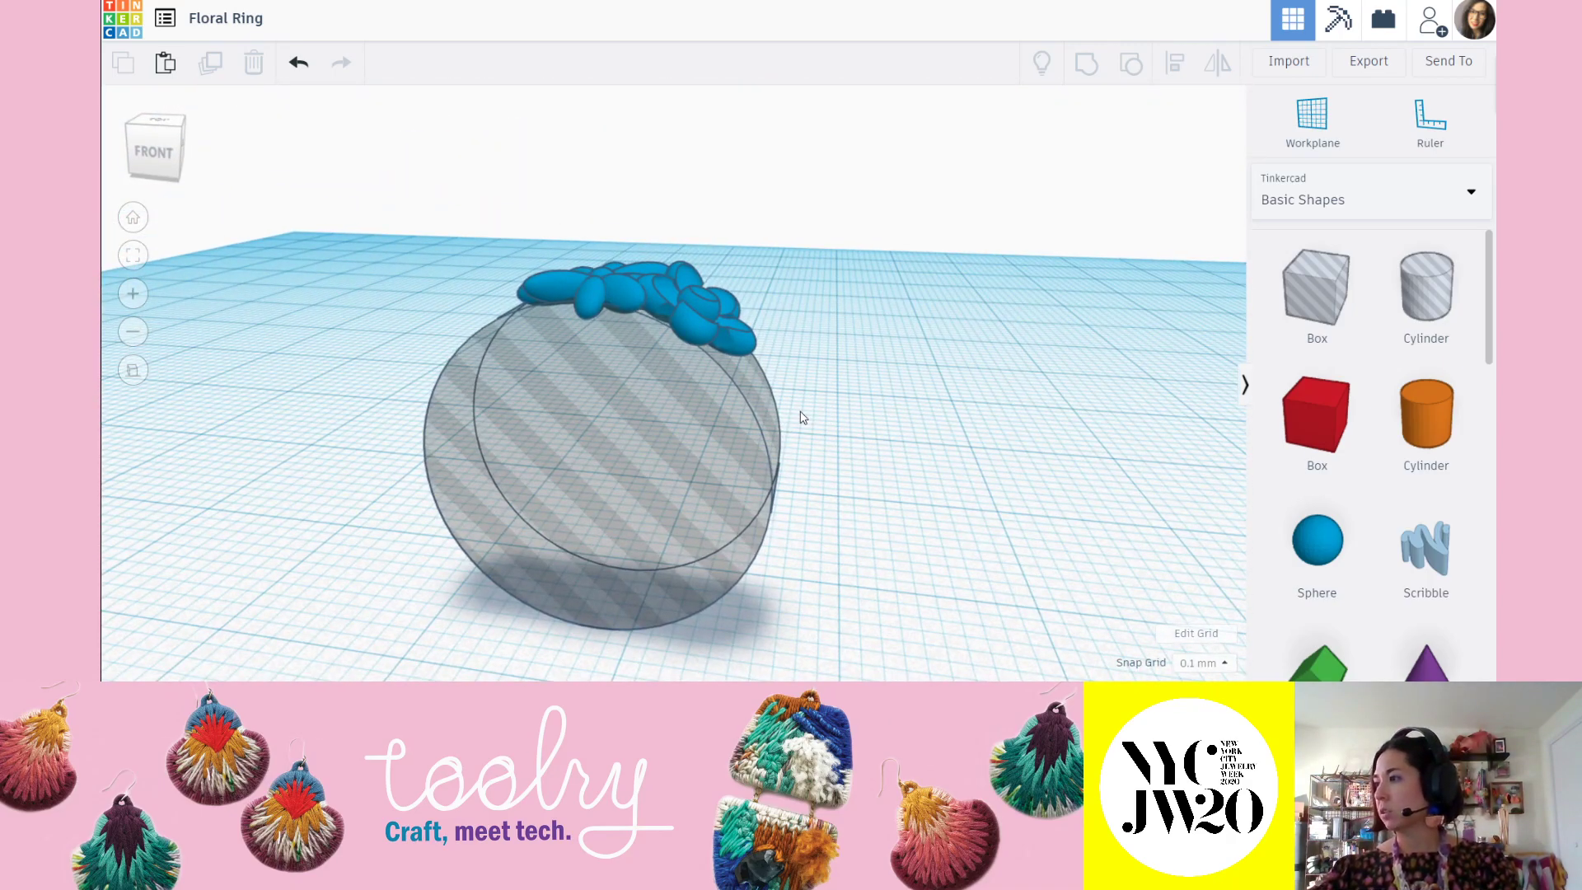
{"action": "middle_click_drag", "start_coordinate": [1043, 542], "coordinate": [910, 426]}
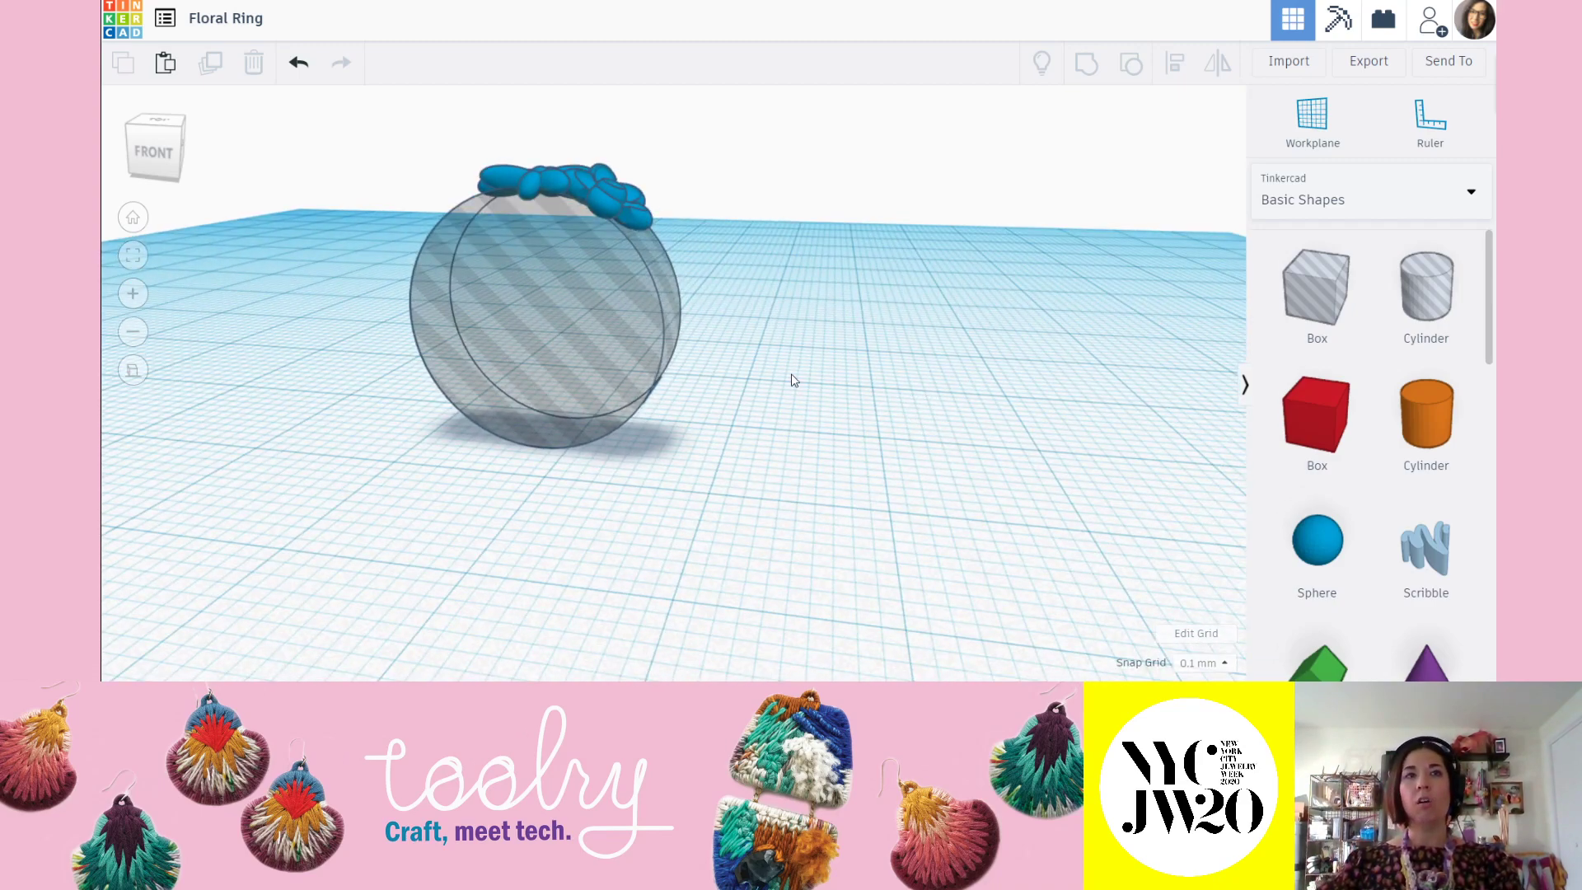
{"action": "right_click_drag", "start_coordinate": [700, 249], "coordinate": [648, 189]}
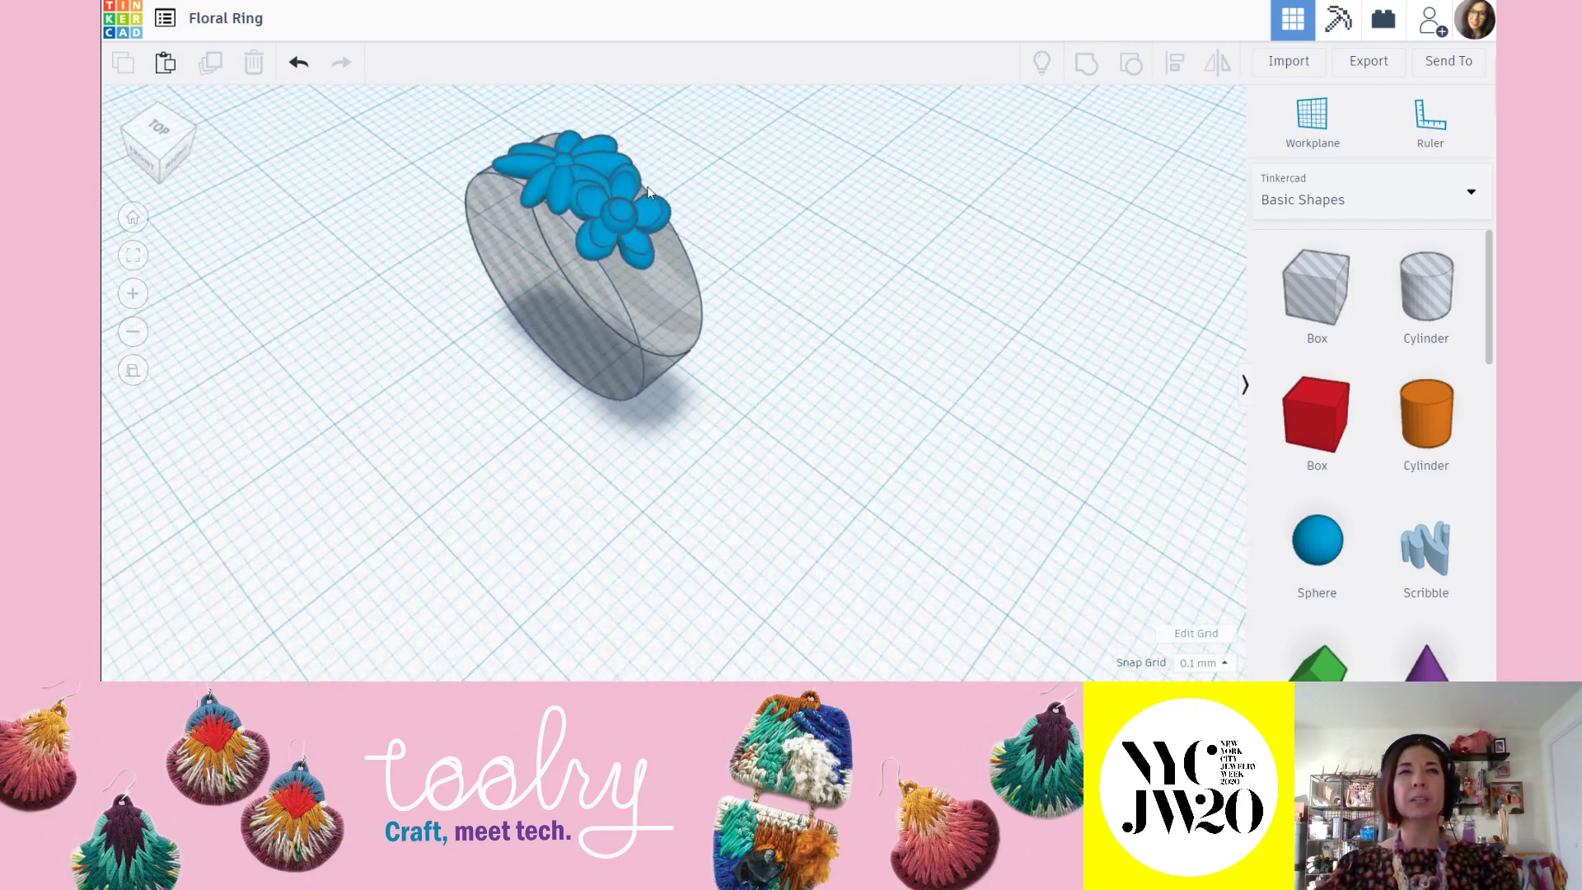
{"action": "scroll", "coordinate": [611, 175], "scroll_direction": "up", "scroll_amount": 3}
{"action": "middle_click_drag", "start_coordinate": [612, 174], "coordinate": [723, 373]}
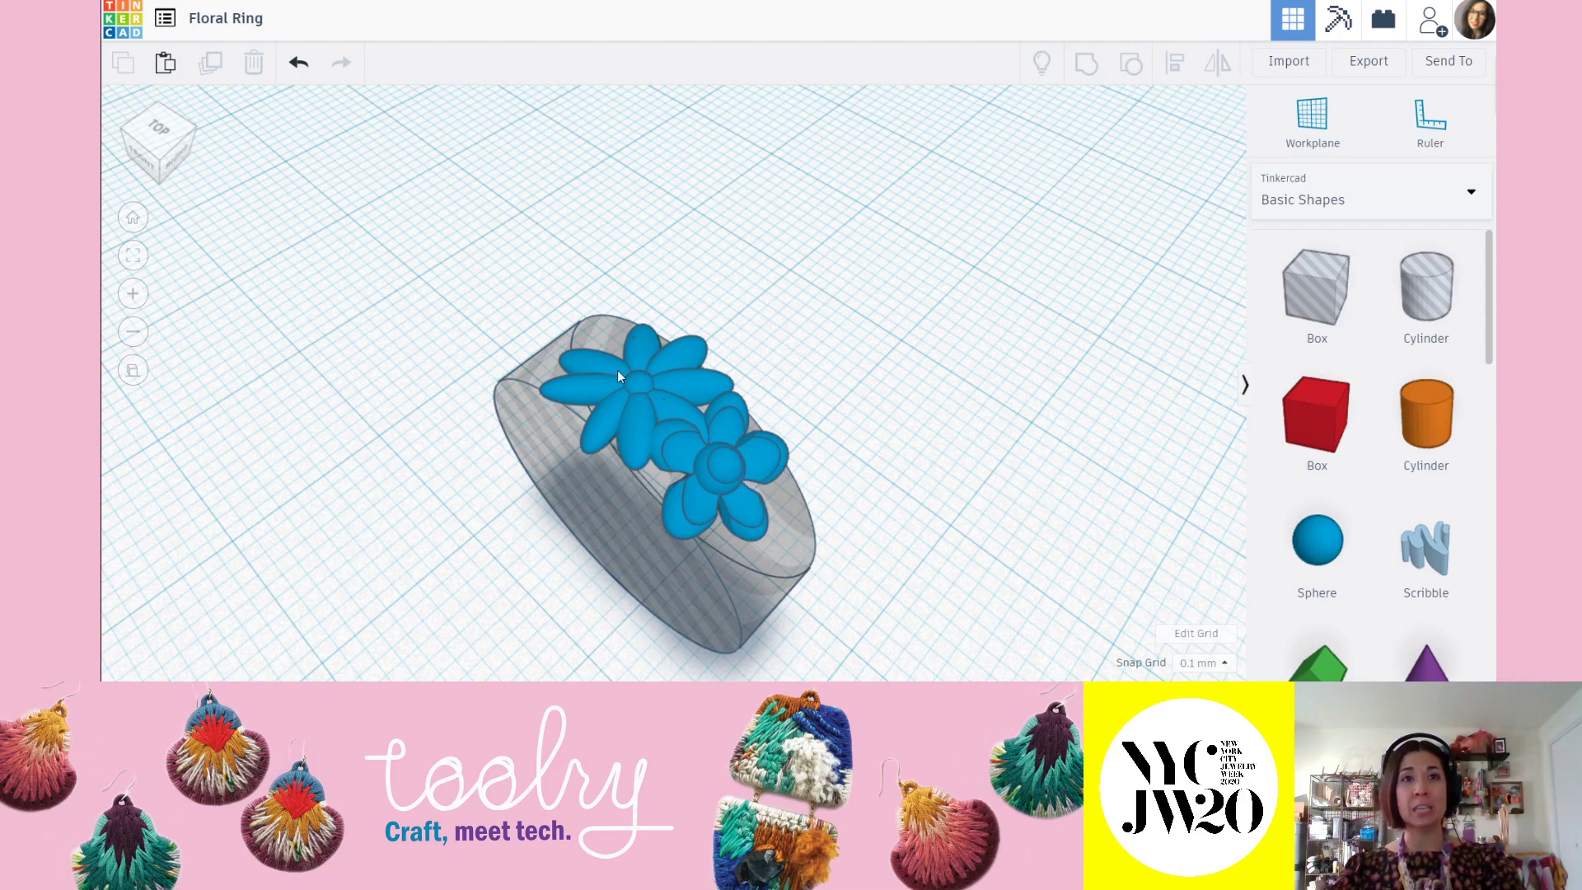
{"action": "scroll", "coordinate": [837, 515], "scroll_direction": "down", "scroll_amount": 2}
{"action": "middle_click_drag", "start_coordinate": [837, 515], "coordinate": [726, 421]}
{"action": "mouse_move", "coordinate": [648, 445]}
{"action": "right_mouse_down"}
{"action": "mouse_move", "coordinate": [692, 439]}
{"action": "mouse_move", "coordinate": [677, 446]}
{"action": "right_mouse_up"}
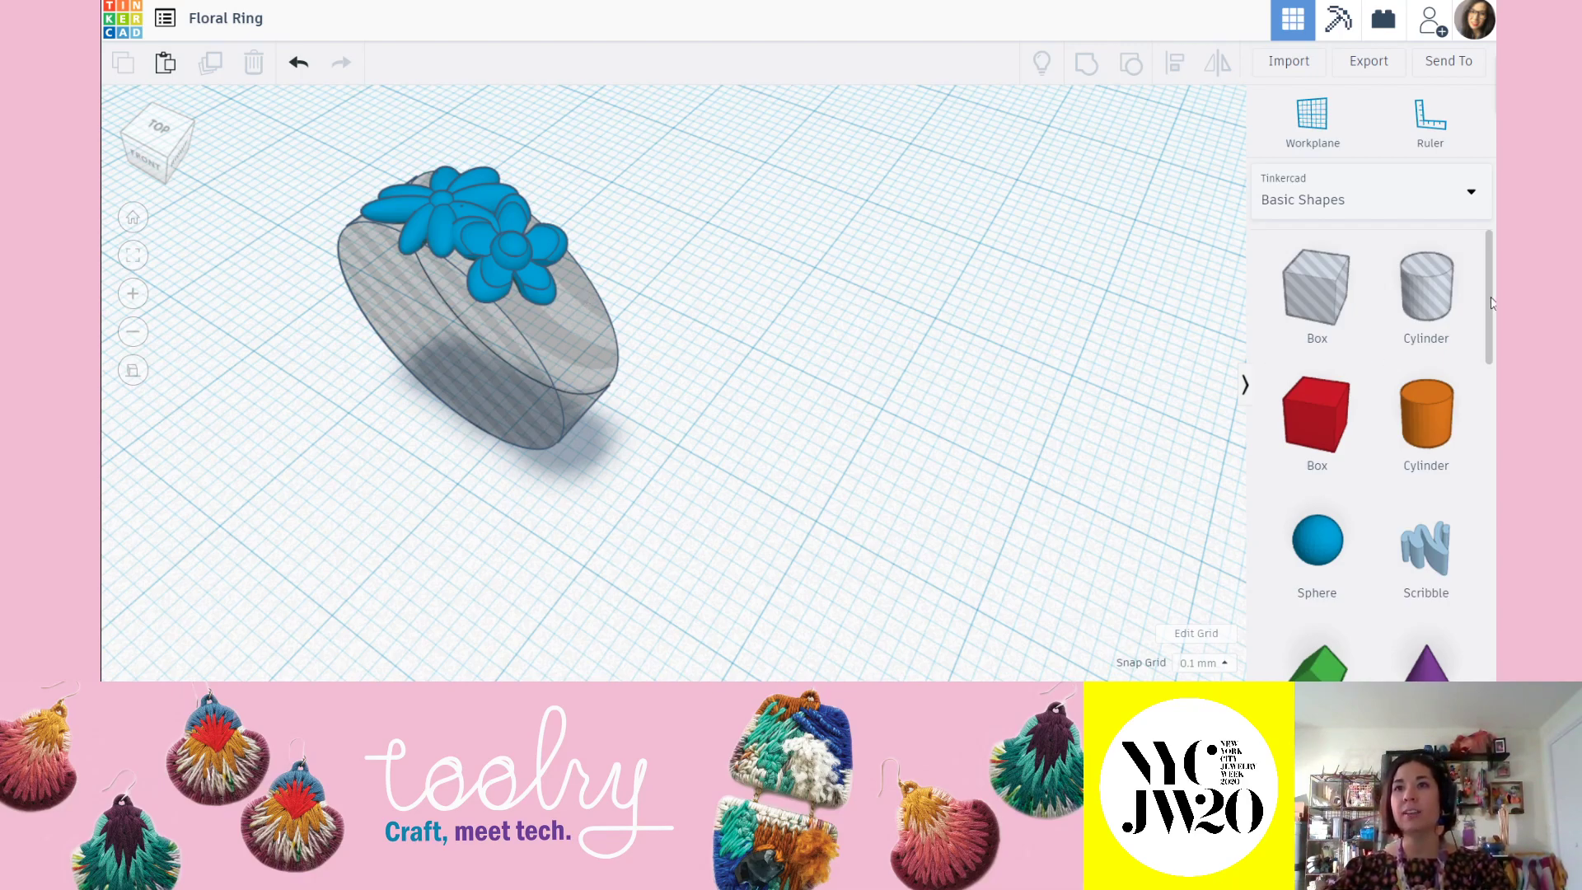
Add a Half Sphere from Basic Shapes to the workplane and scale it down proportionally to flower-centre size.
{"action": "left_click_drag", "start_coordinate": [1488, 294], "coordinate": [1483, 508]}
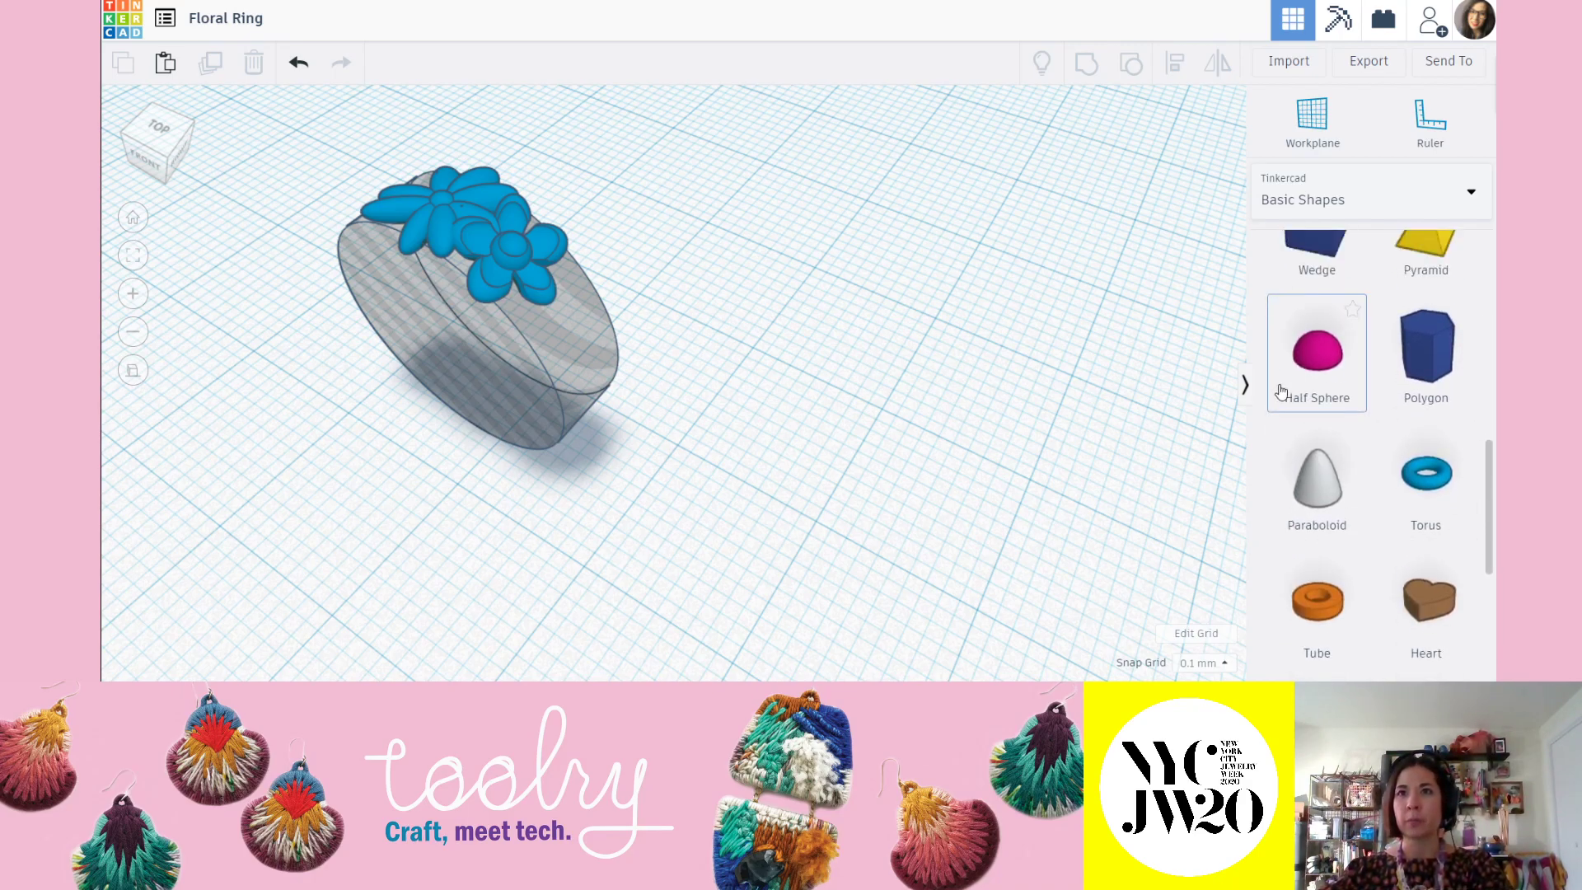
{"action": "left_click_drag", "start_coordinate": [1317, 361], "coordinate": [797, 511]}
{"action": "scroll", "coordinate": [893, 466], "scroll_direction": "down", "scroll_amount": 2}
{"action": "right_click_drag", "start_coordinate": [916, 510], "coordinate": [1010, 430]}
{"action": "left_click_drag", "start_coordinate": [768, 357], "coordinate": [782, 459], "text": "shift"}
{"action": "left_click", "coordinate": [801, 403]}
Place the small half sphere on the workplane in front of the ring cylinder.
{"action": "right_click_drag", "start_coordinate": [802, 408], "coordinate": [827, 589]}
{"action": "left_click_drag", "start_coordinate": [744, 429], "coordinate": [510, 538]}
{"action": "middle_click_drag", "start_coordinate": [710, 551], "coordinate": [842, 451]}
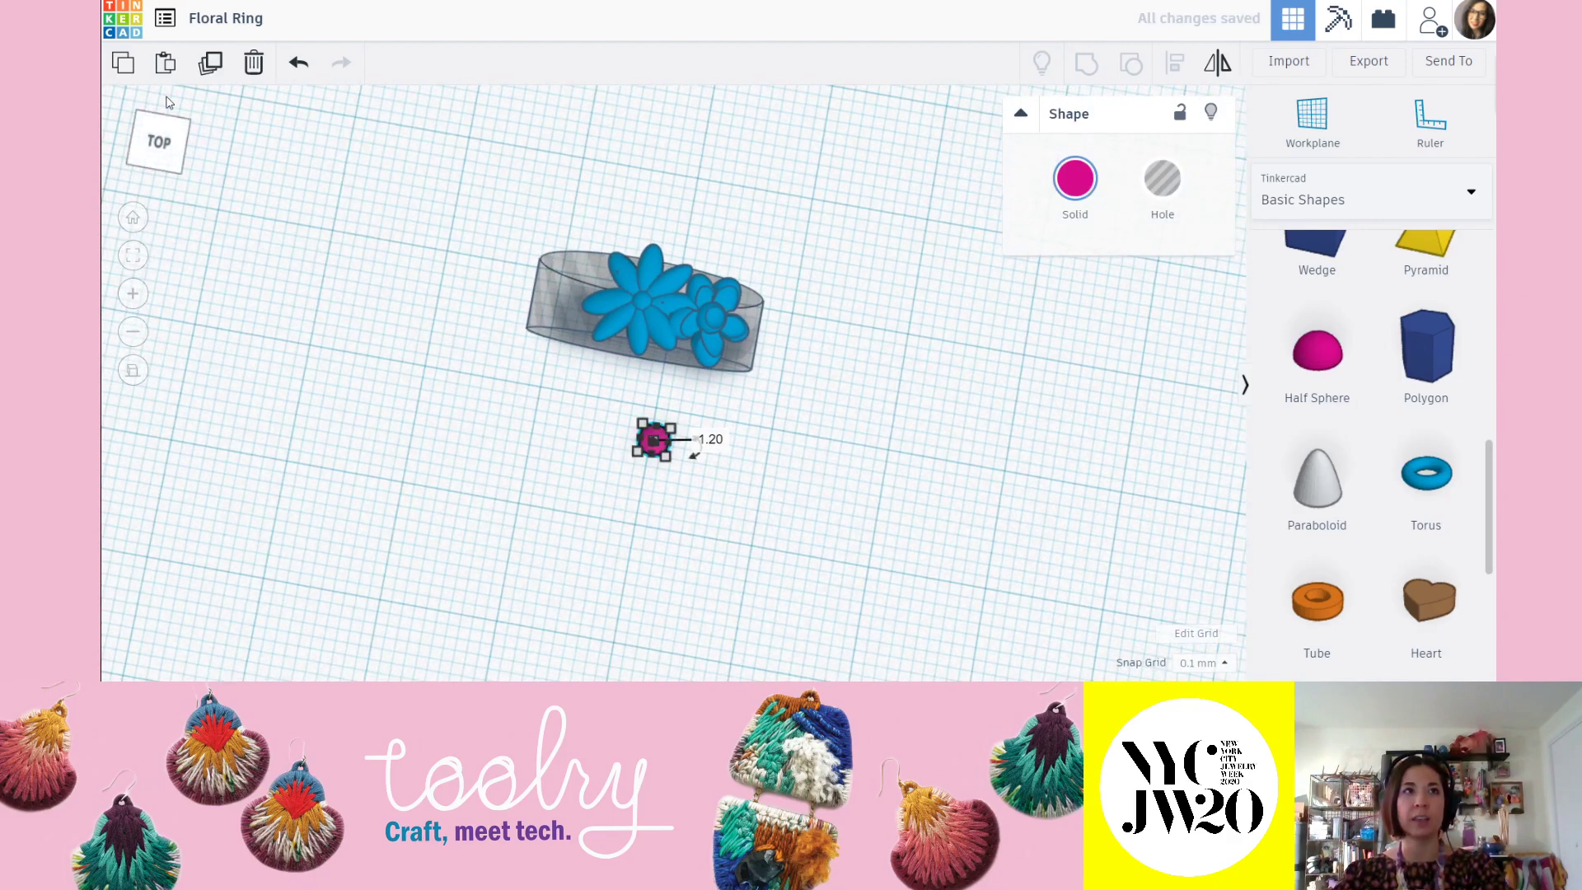
{"action": "left_click", "coordinate": [161, 144]}
{"action": "left_click", "coordinate": [683, 540]}
{"action": "scroll", "coordinate": [692, 503], "scroll_direction": "up", "scroll_amount": 5}
{"action": "left_click_drag", "start_coordinate": [671, 443], "coordinate": [656, 467]}
{"action": "left_click", "coordinate": [783, 463]}
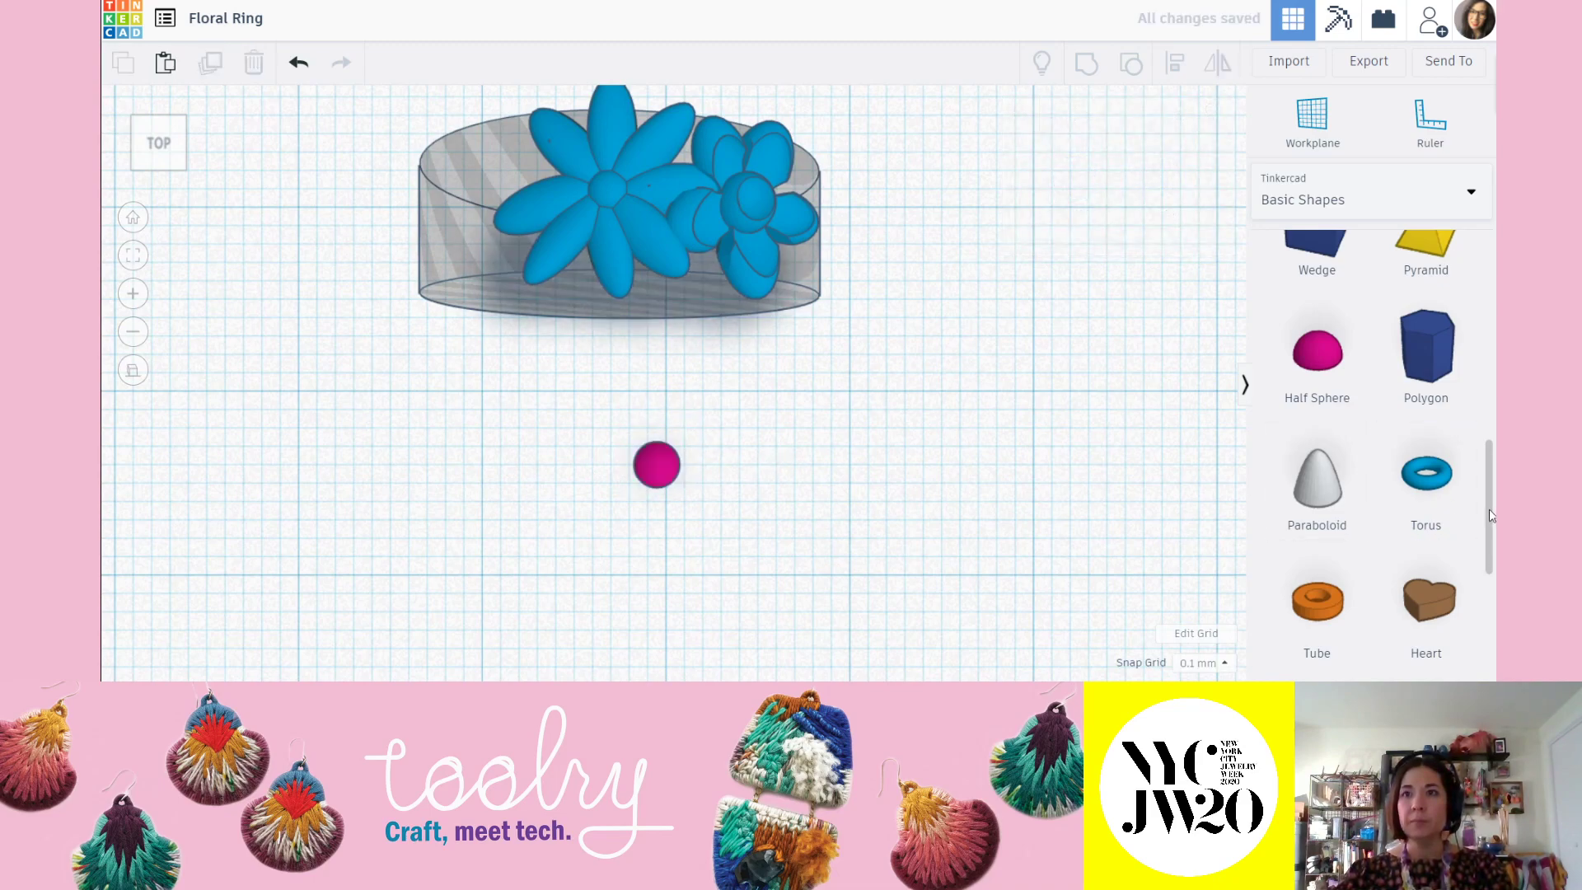
Add a Heart shape beside the half sphere and scale it down proportionally.
{"action": "scroll", "coordinate": [1489, 514], "scroll_direction": "up", "scroll_amount": 2}
{"action": "scroll", "coordinate": [1476, 519], "scroll_direction": "down", "scroll_amount": 3}
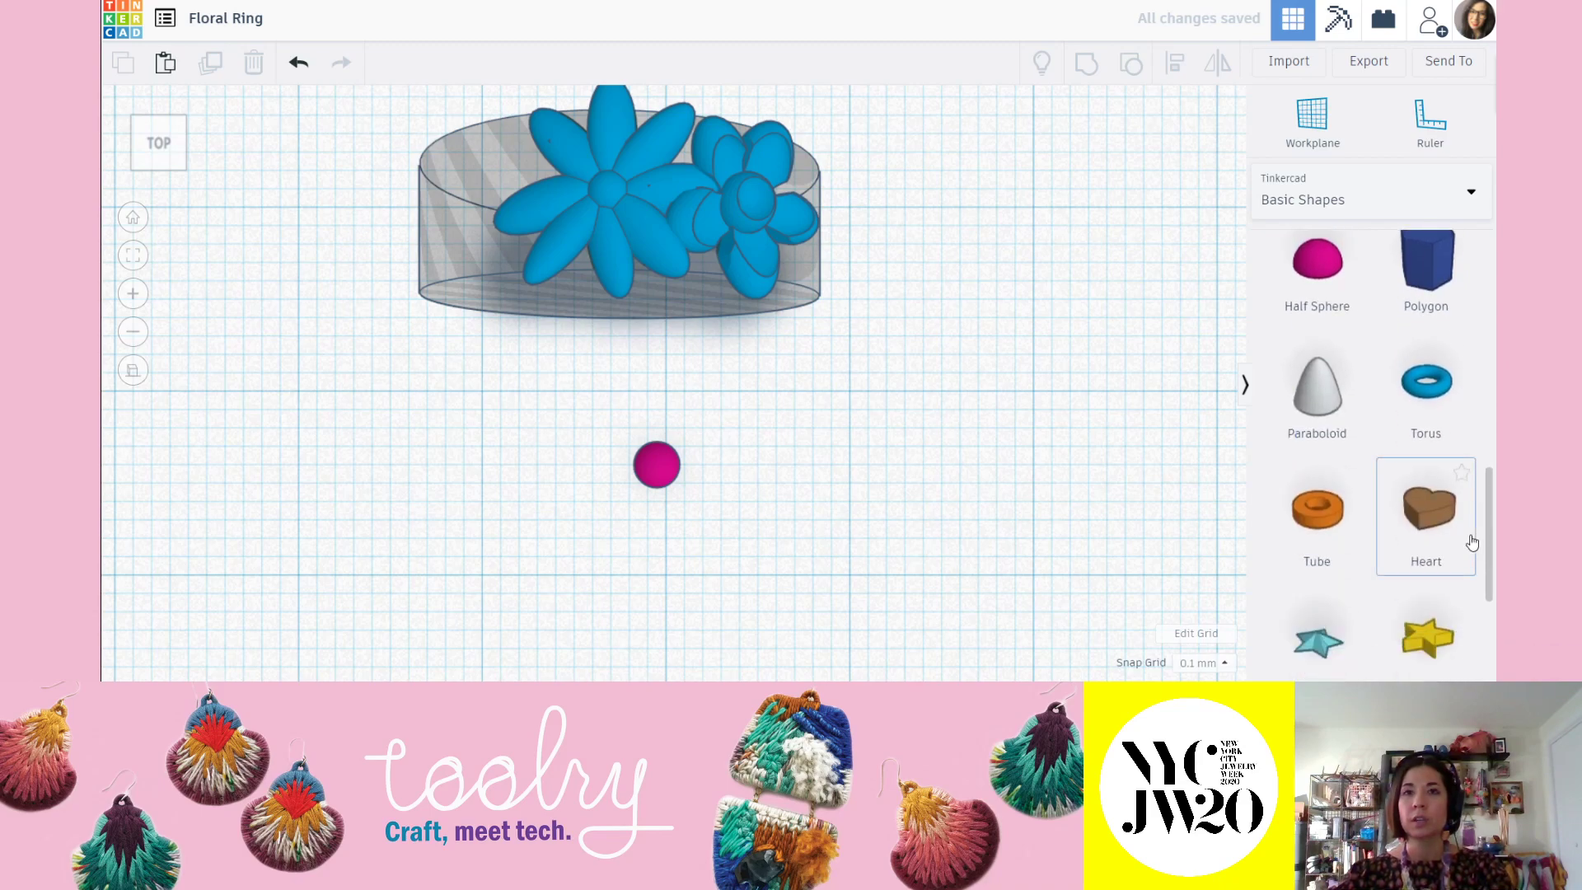
{"action": "scroll", "coordinate": [1470, 540], "scroll_direction": "up", "scroll_amount": 1}
{"action": "left_click_drag", "start_coordinate": [1434, 534], "coordinate": [827, 441]}
{"action": "left_click_drag", "start_coordinate": [560, 339], "coordinate": [913, 566], "text": "shift"}
Reduce the heart's height to make a thin petal.
{"action": "left_click", "coordinate": [968, 490]}
{"action": "middle_click_drag", "start_coordinate": [955, 579], "coordinate": [910, 430]}
{"action": "left_click", "coordinate": [910, 430]}
{"action": "right_click_drag", "start_coordinate": [834, 467], "coordinate": [891, 403]}
{"action": "mouse_move", "coordinate": [857, 261]}
{"action": "left_click", "coordinate": [959, 294]}
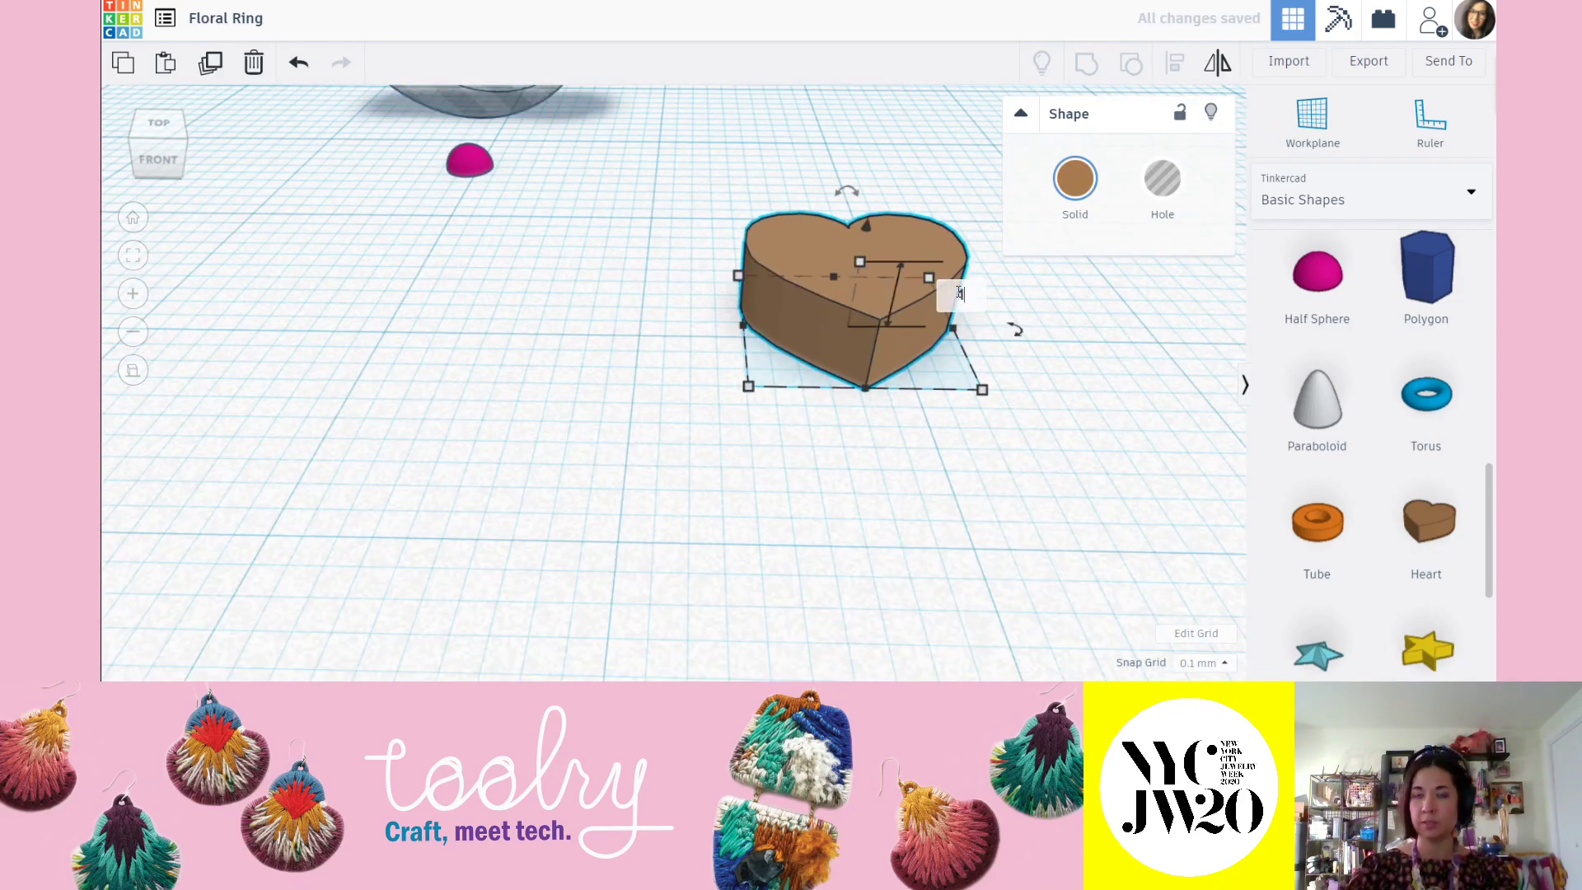
{"action": "key", "text": "Return"}
{"action": "left_click", "coordinate": [886, 196]}
Move the heart closer to the half sphere and scale it down proportionally to petal size.
{"action": "right_click_drag", "start_coordinate": [749, 298], "coordinate": [694, 392]}
{"action": "left_click_drag", "start_coordinate": [857, 453], "coordinate": [650, 285]}
{"action": "right_click_drag", "start_coordinate": [648, 284], "coordinate": [617, 254]}
{"action": "middle_click_drag", "start_coordinate": [618, 255], "coordinate": [666, 455]}
{"action": "left_click_drag", "start_coordinate": [715, 499], "coordinate": [680, 368]}
{"action": "left_click_drag", "start_coordinate": [576, 303], "coordinate": [725, 467], "text": "shift"}
{"action": "left_click", "coordinate": [751, 364]}
Move the small heart against the back edge of the half sphere.
{"action": "right_click_drag", "start_coordinate": [619, 452], "coordinate": [642, 464]}
{"action": "left_click_drag", "start_coordinate": [744, 476], "coordinate": [496, 271]}
{"action": "scroll", "coordinate": [496, 271], "scroll_direction": "up", "scroll_amount": 3}
{"action": "right_click_drag", "start_coordinate": [578, 420], "coordinate": [699, 437]}
{"action": "scroll", "coordinate": [664, 332], "scroll_direction": "up", "scroll_amount": 3}
{"action": "right_click_drag", "start_coordinate": [664, 332], "coordinate": [725, 389]}
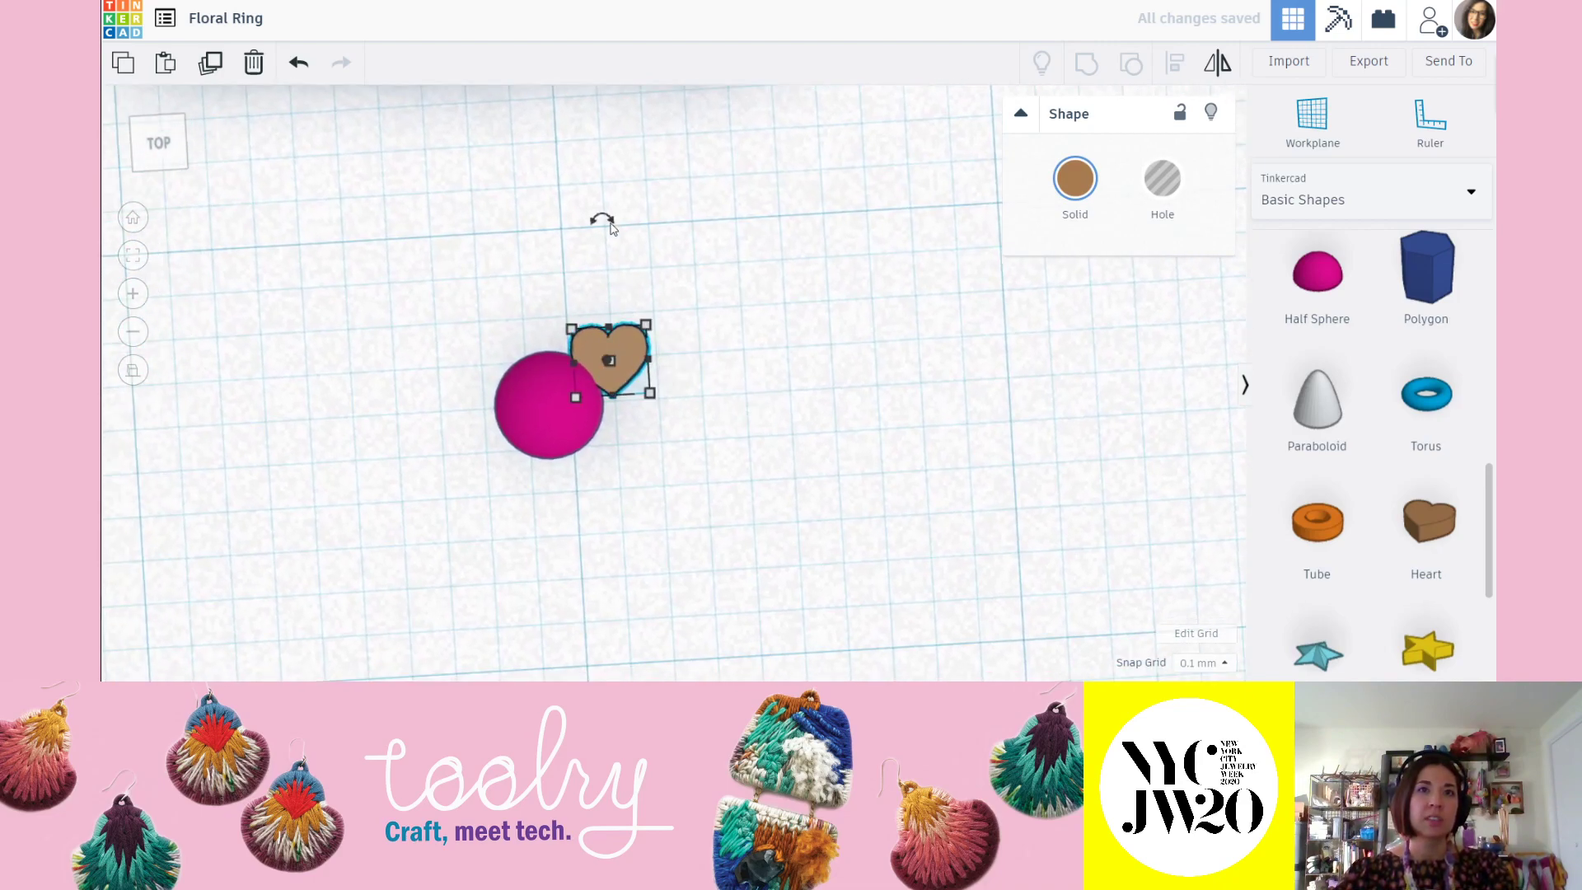
{"action": "left_click_drag", "start_coordinate": [608, 219], "coordinate": [781, 460]}
{"action": "right_click_drag", "start_coordinate": [781, 461], "coordinate": [742, 379]}
{"action": "key", "text": "ctrl+z"}
Tilt the heart upward so that its lobes rise away from the half sphere.
{"action": "right_click_drag", "start_coordinate": [710, 448], "coordinate": [642, 251]}
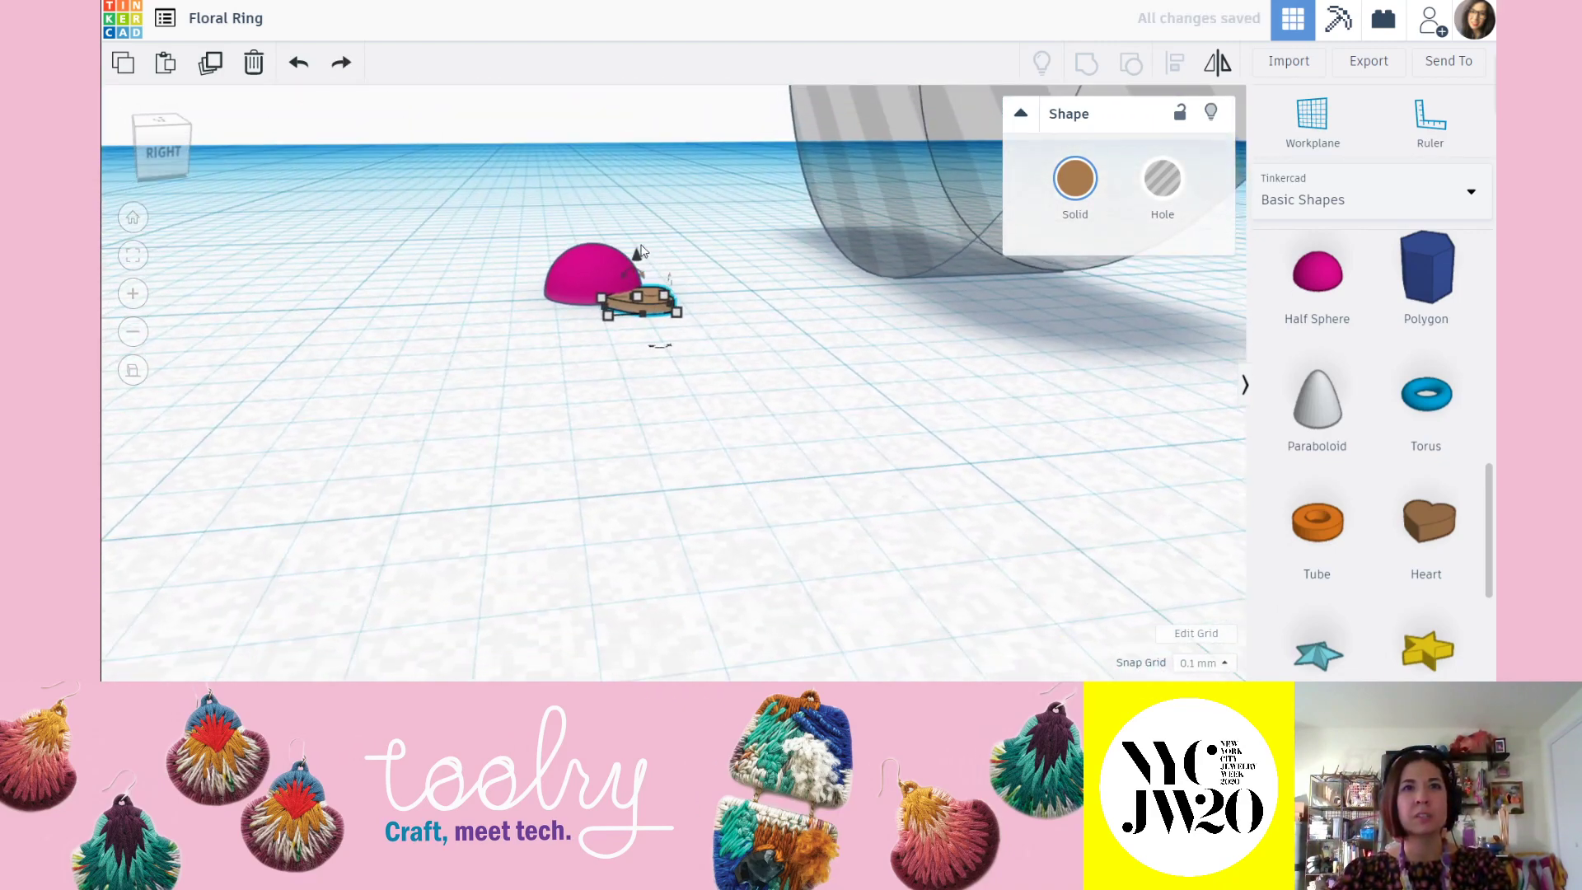
{"action": "left_click_drag", "start_coordinate": [622, 276], "coordinate": [532, 199]}
{"action": "right_click_drag", "start_coordinate": [534, 200], "coordinate": [894, 471]}
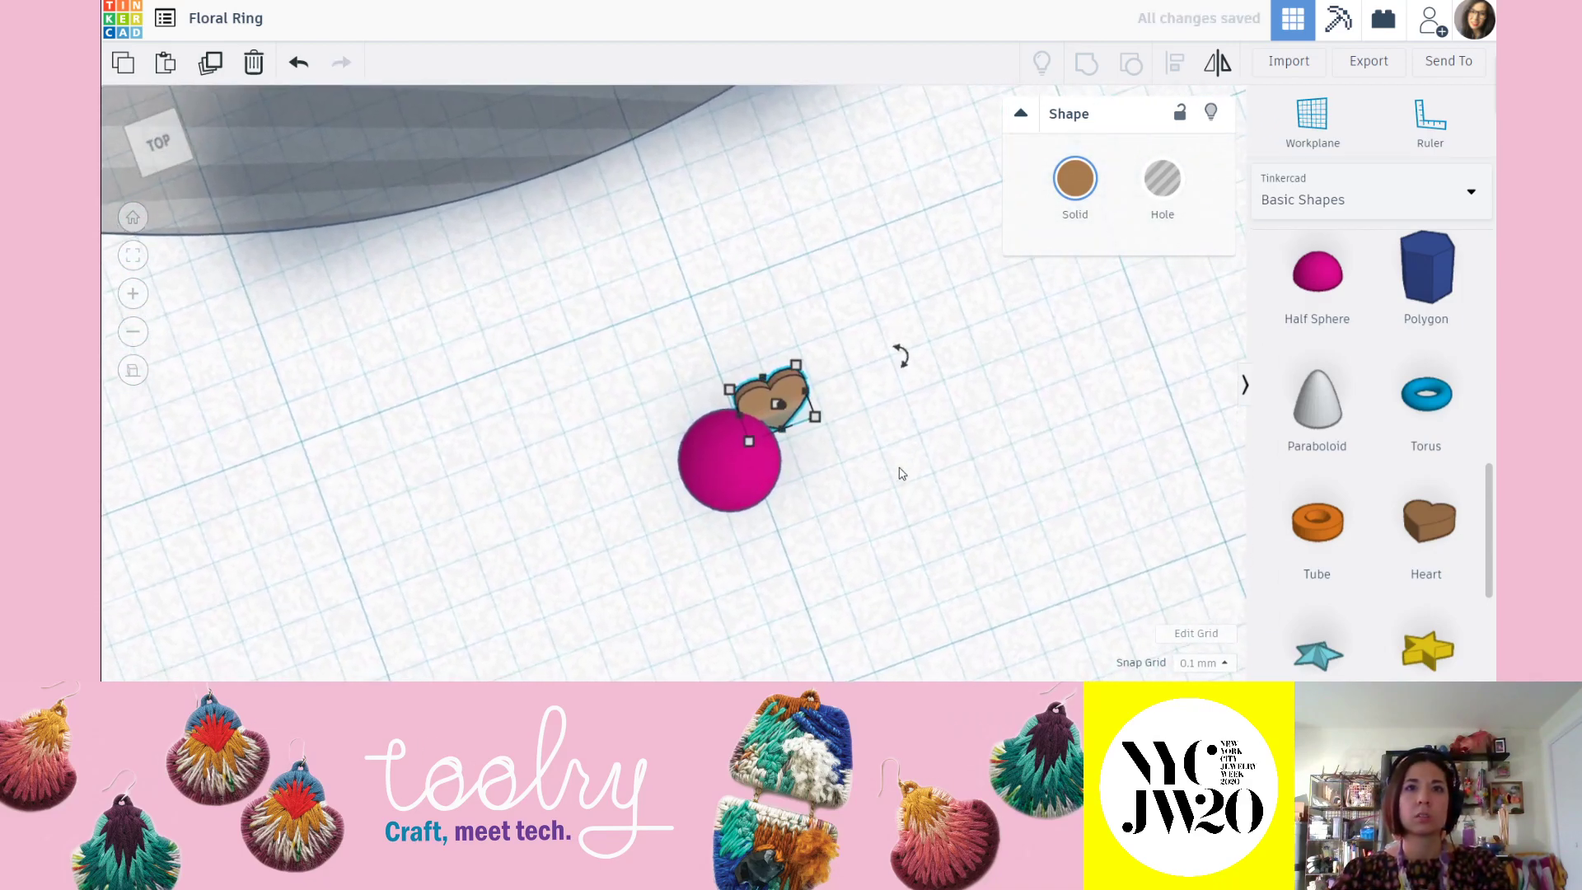
Position the tilted heart at the back of the half sphere with its tip touching, and undo the width change.
{"action": "left_click_drag", "start_coordinate": [777, 387], "coordinate": [713, 398]}
{"action": "right_click_drag", "start_coordinate": [713, 398], "coordinate": [760, 248]}
{"action": "left_click_drag", "start_coordinate": [717, 272], "coordinate": [837, 295]}
{"action": "right_click_drag", "start_coordinate": [838, 295], "coordinate": [715, 371]}
{"action": "middle_click_drag", "start_coordinate": [861, 461], "coordinate": [839, 384]}
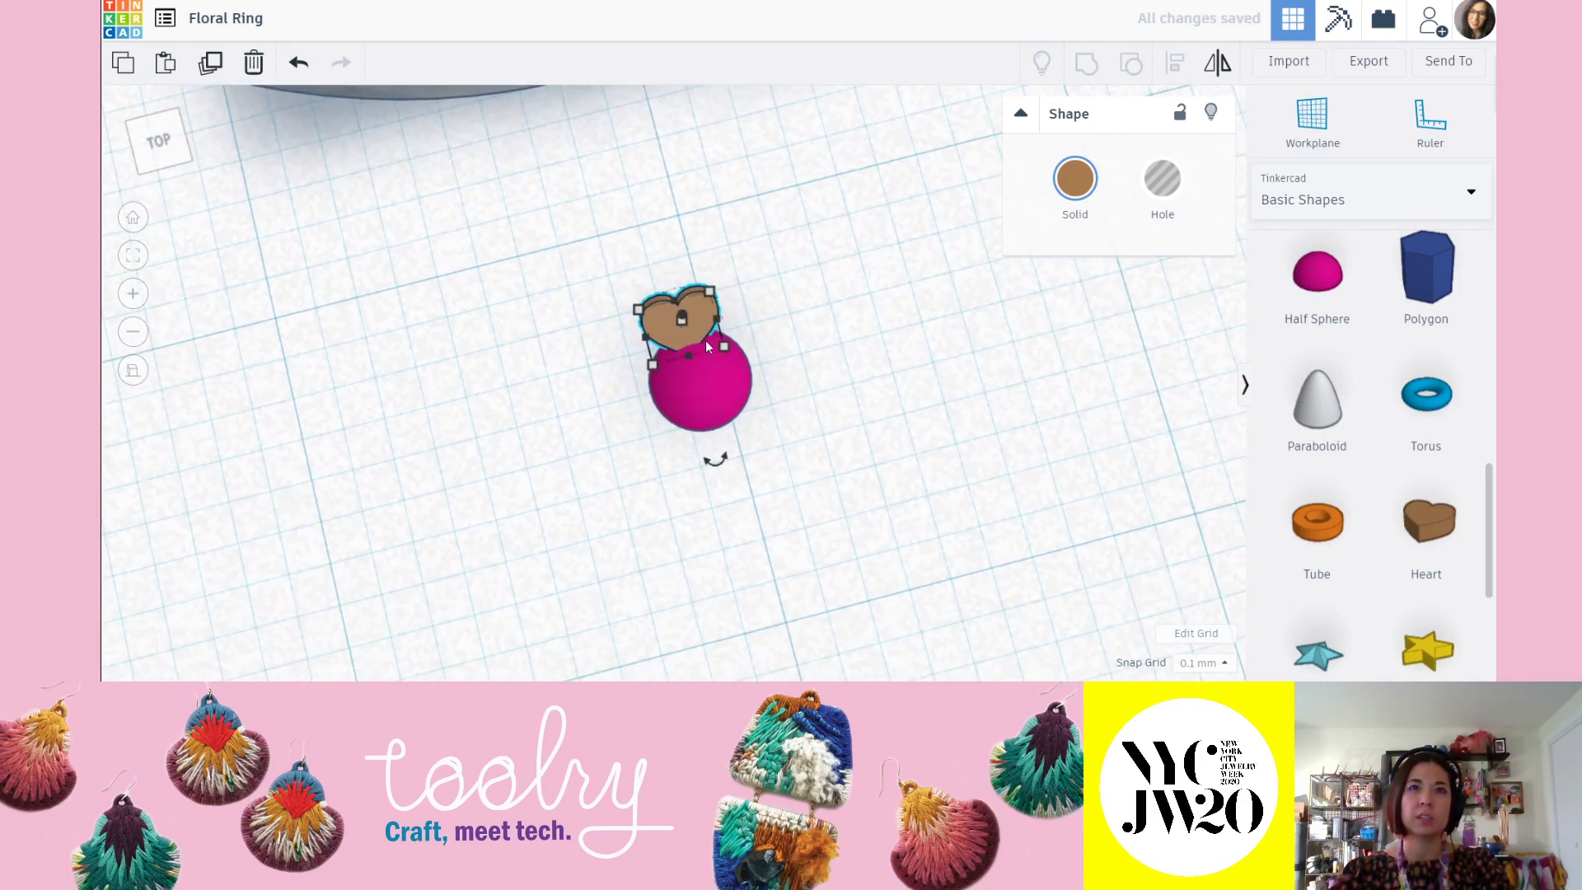
{"action": "key", "text": "ctrl+z"}
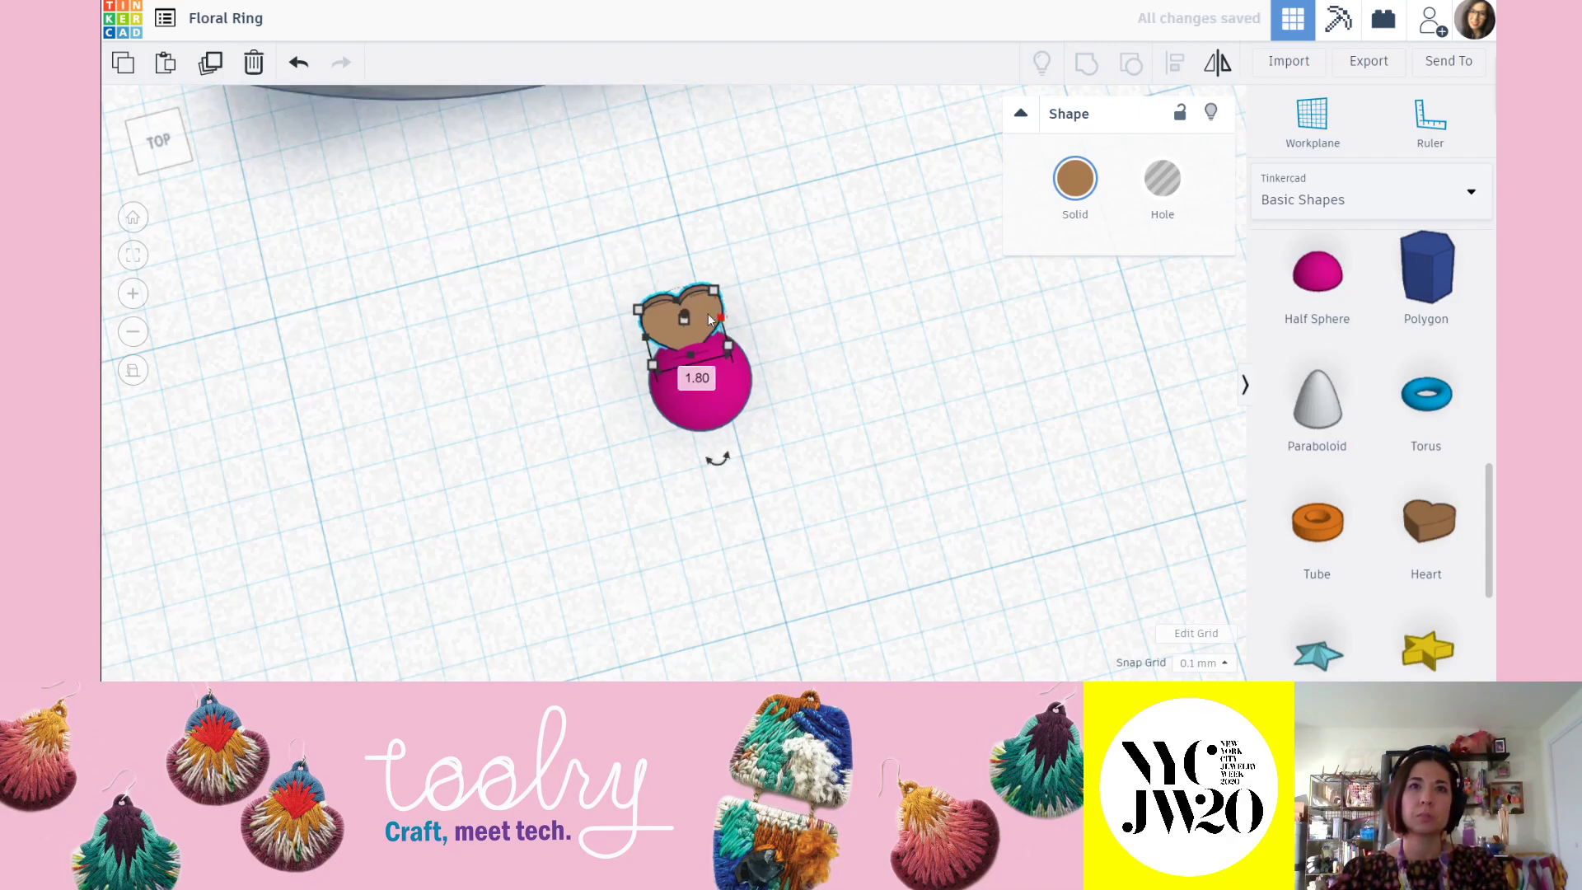
{"action": "left_click", "coordinate": [796, 307]}
{"action": "right_click_drag", "start_coordinate": [795, 309], "coordinate": [705, 313]}
{"action": "left_click", "coordinate": [702, 325]}
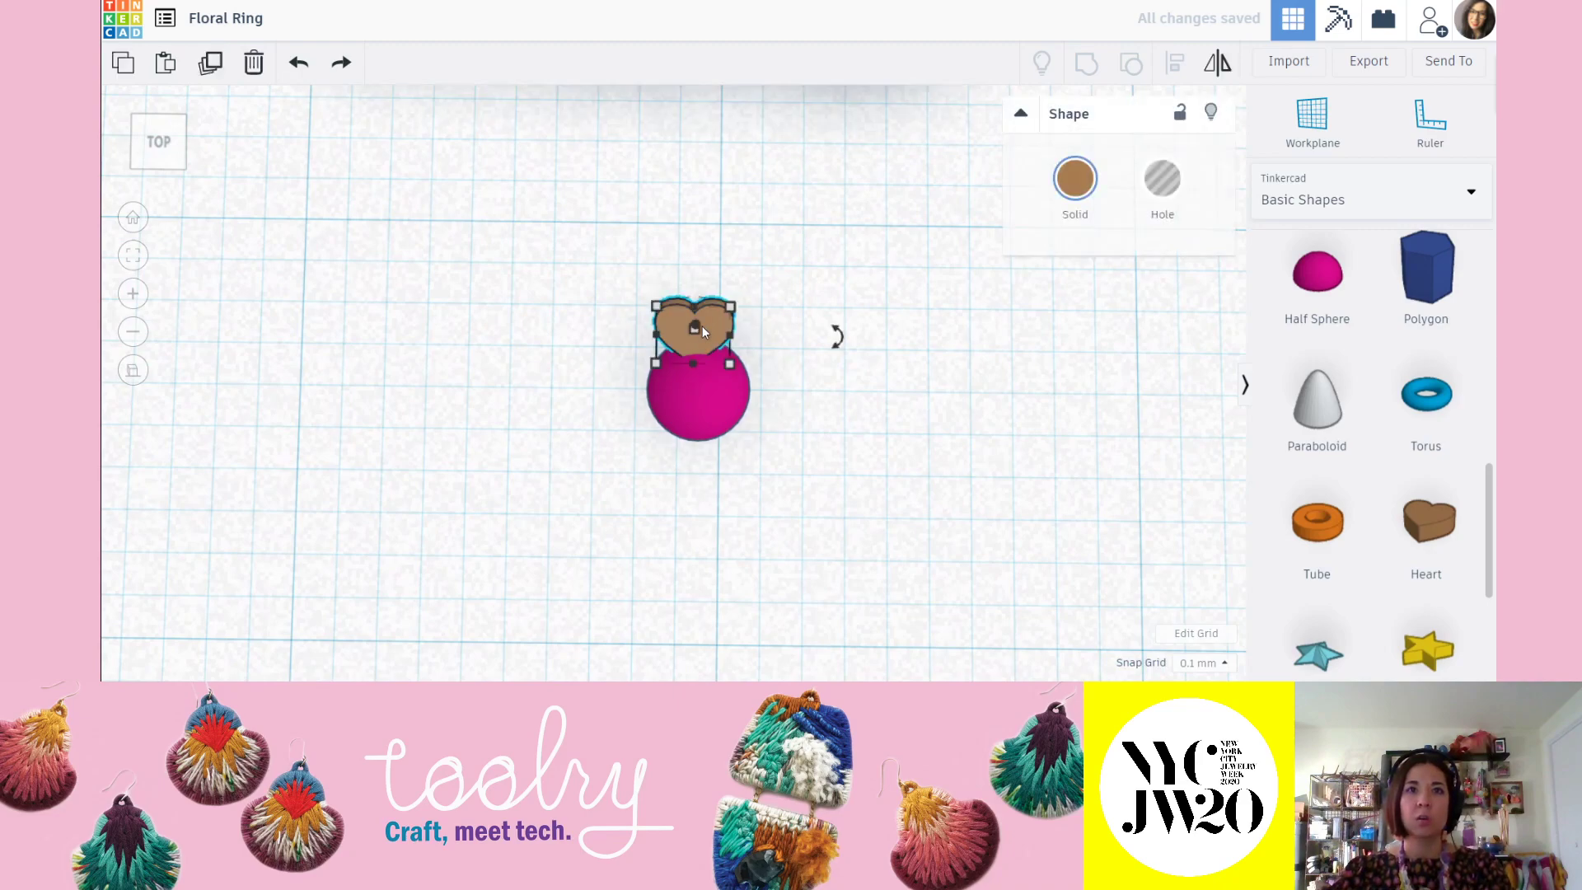
Duplicate the heart petal, rotate the copy and place it on the right side of the half sphere.
{"action": "key", "text": "ctrl+d"}
{"action": "left_click_drag", "start_coordinate": [702, 324], "coordinate": [782, 361]}
{"action": "left_click_drag", "start_coordinate": [896, 371], "coordinate": [753, 499]}
{"action": "left_click_drag", "start_coordinate": [769, 379], "coordinate": [764, 350]}
{"action": "left_click", "coordinate": [892, 460]}
{"action": "left_click_drag", "start_coordinate": [896, 378], "coordinate": [905, 377]}
Paste a third heart petal, rotate it and move it to the front-right edge of the half sphere.
{"action": "key", "text": "ctrl+v"}
{"action": "left_click", "coordinate": [860, 404]}
{"action": "left_click_drag", "start_coordinate": [811, 365], "coordinate": [819, 420]}
{"action": "left_click_drag", "start_coordinate": [929, 422], "coordinate": [919, 474]}
{"action": "left_click_drag", "start_coordinate": [773, 443], "coordinate": [725, 443]}
{"action": "left_click_drag", "start_coordinate": [873, 448], "coordinate": [875, 488]}
{"action": "left_click_drag", "start_coordinate": [725, 428], "coordinate": [811, 472]}
Copy the third heart petal, rotate the copy and place it at the half sphere's front-left edge.
{"action": "key", "text": "ctrl+c"}
{"action": "key", "text": "ctrl+v"}
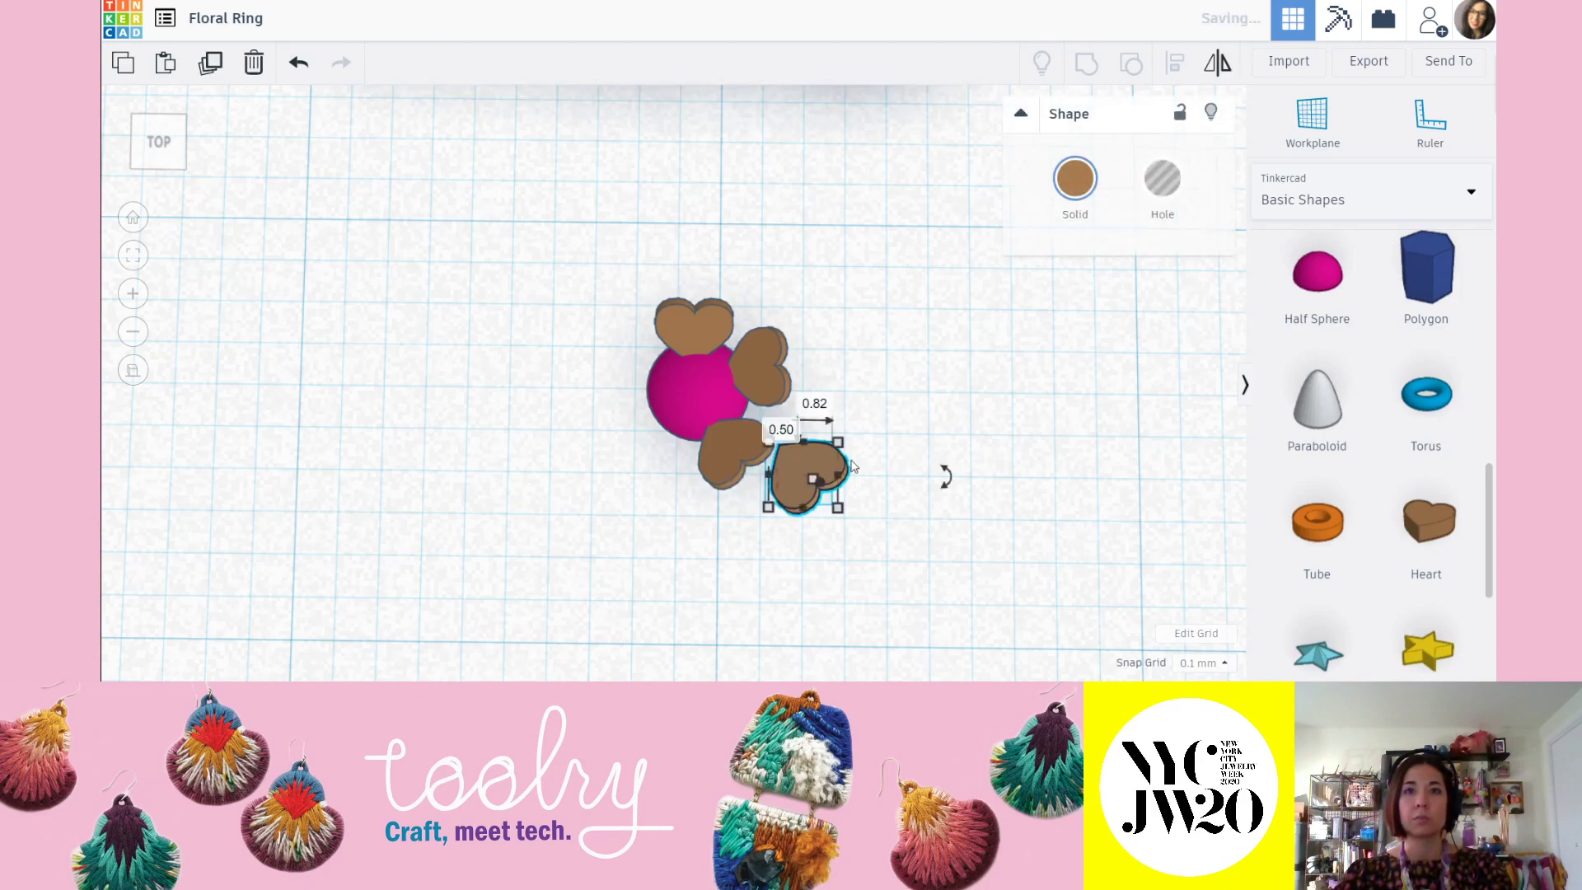
{"action": "left_click_drag", "start_coordinate": [949, 487], "coordinate": [873, 558]}
{"action": "left_click_drag", "start_coordinate": [789, 457], "coordinate": [637, 436]}
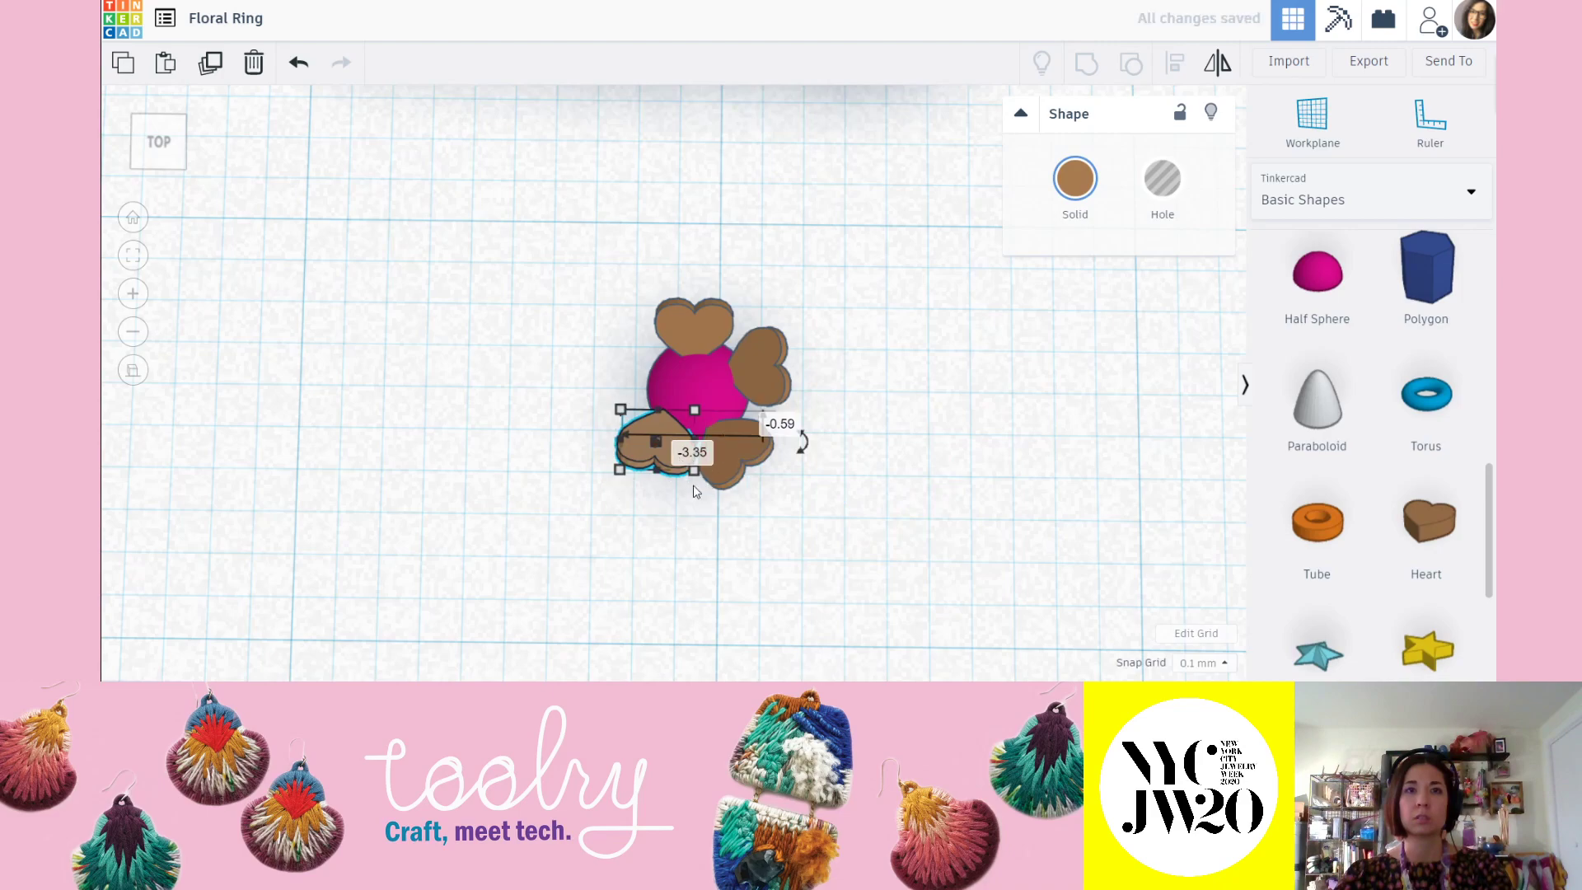
{"action": "left_click_drag", "start_coordinate": [806, 449], "coordinate": [760, 480]}
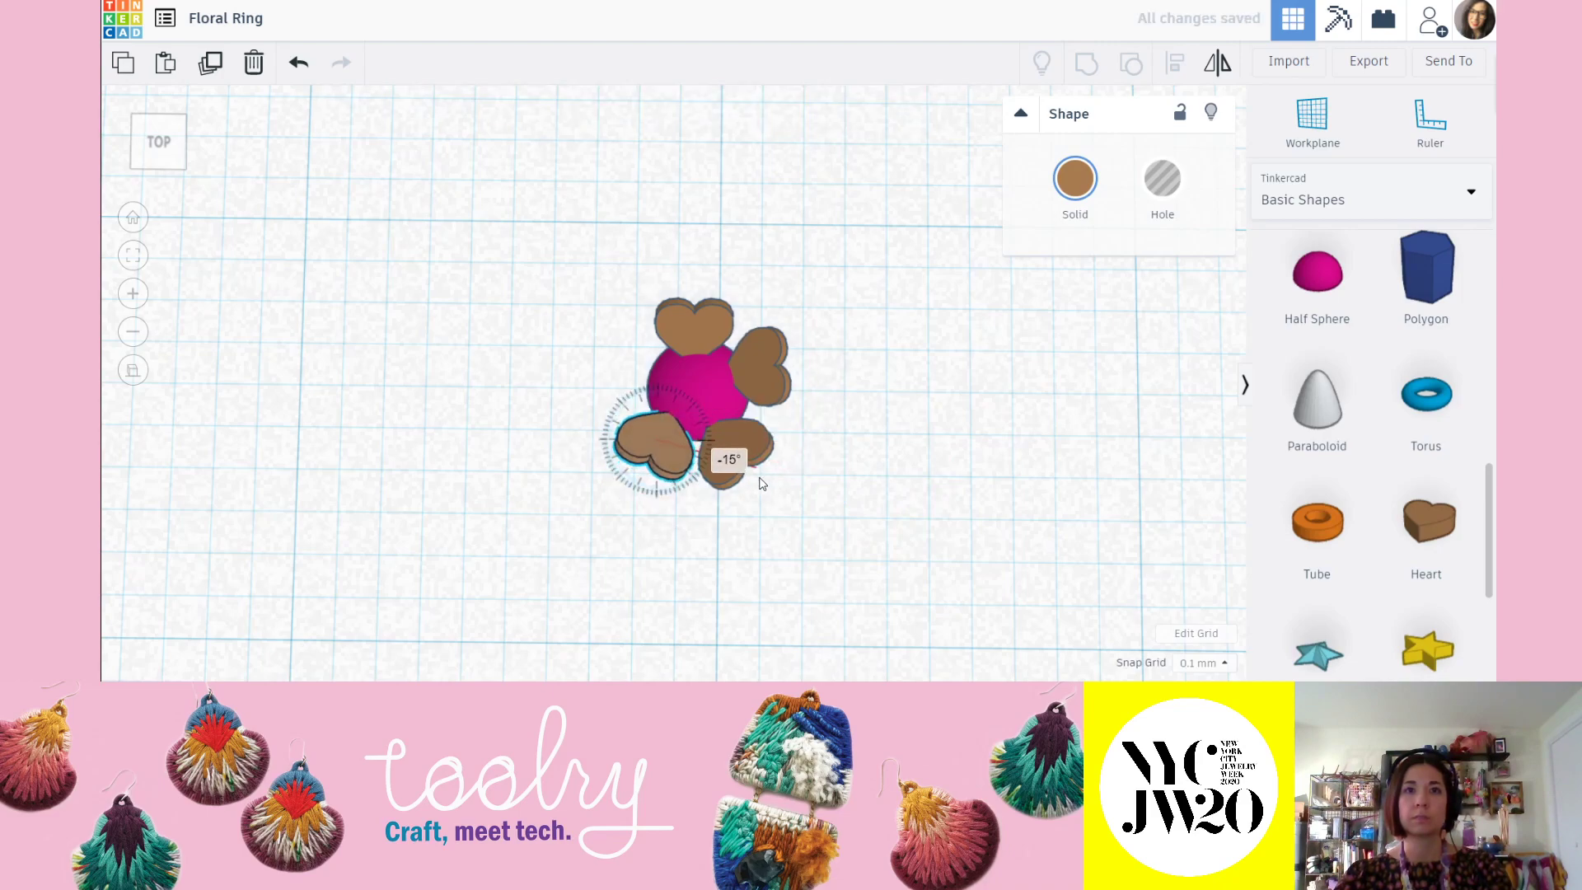
{"action": "left_click", "coordinate": [759, 480]}
{"action": "left_click", "coordinate": [655, 445]}
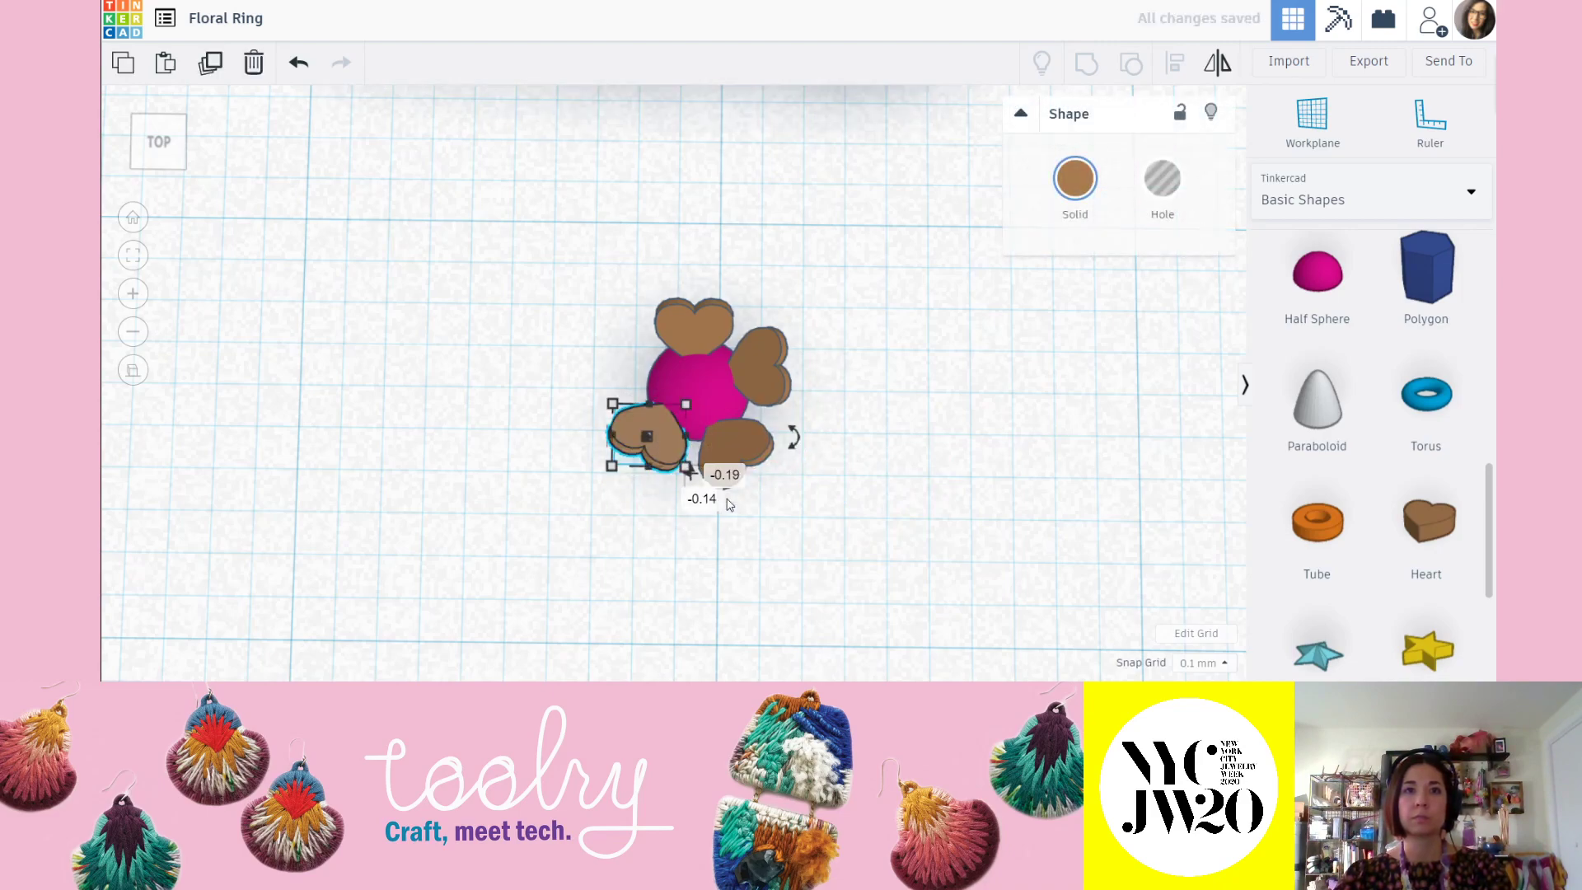
{"action": "left_click_drag", "start_coordinate": [787, 453], "coordinate": [781, 485]}
{"action": "left_click", "coordinate": [782, 486]}
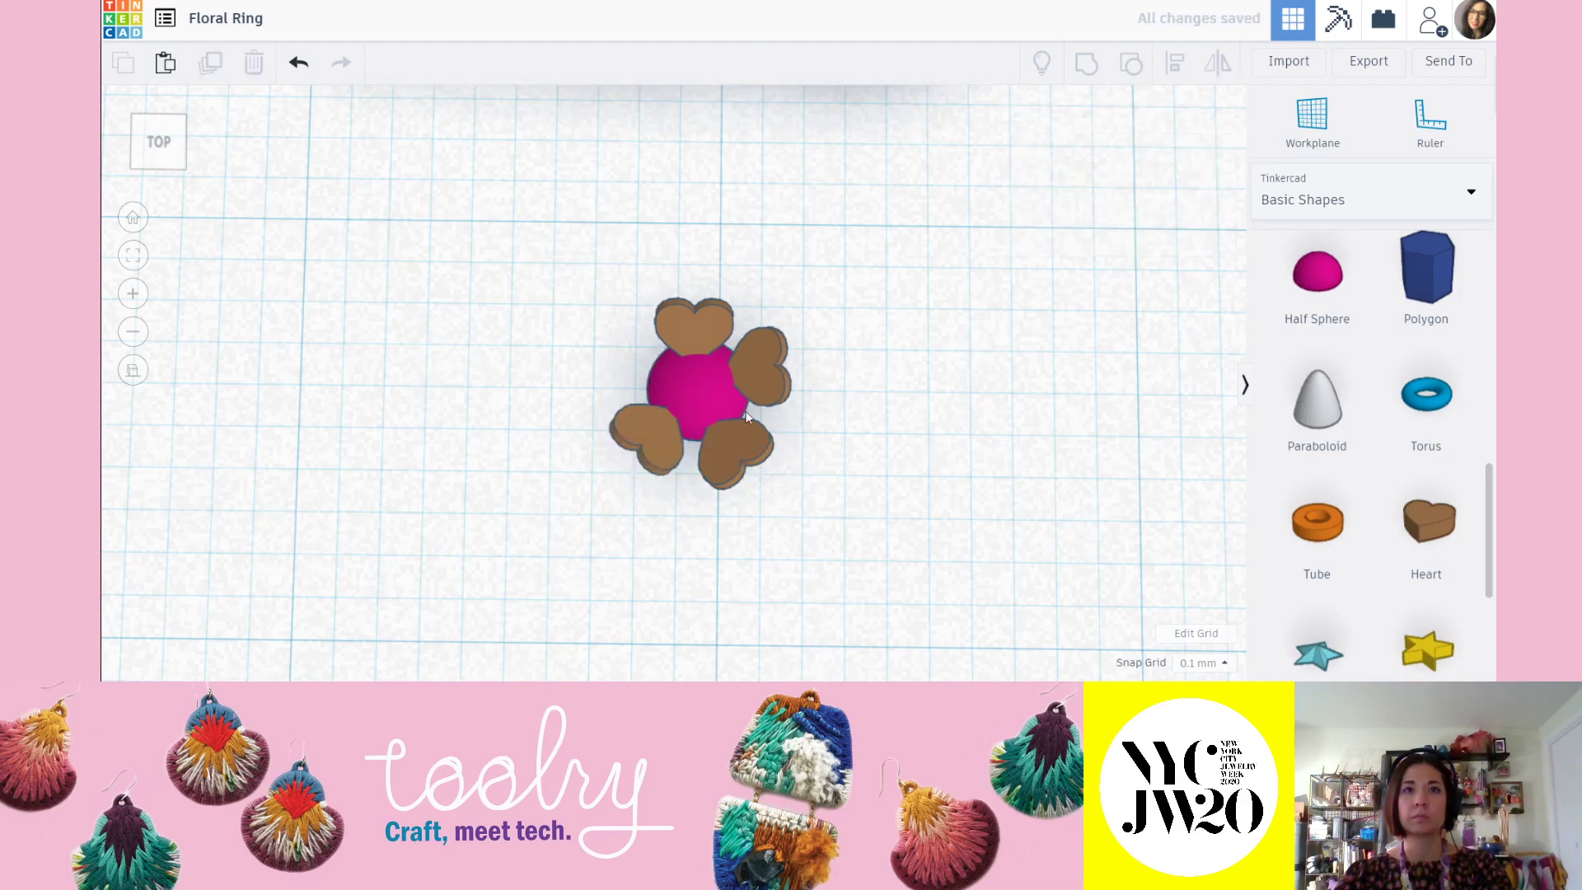
Change the tilt of the heart petal at the back of the half sphere.
{"action": "middle_click_drag", "start_coordinate": [735, 327], "coordinate": [746, 347]}
{"action": "left_click", "coordinate": [728, 354]}
{"action": "right_click_drag", "start_coordinate": [729, 321], "coordinate": [755, 393]}
{"action": "right_click_drag", "start_coordinate": [718, 318], "coordinate": [704, 171]}
{"action": "mouse_move", "coordinate": [787, 284]}
{"action": "right_mouse_down"}
{"action": "mouse_move", "coordinate": [822, 296]}
{"action": "mouse_move", "coordinate": [766, 301]}
{"action": "mouse_move", "coordinate": [764, 274]}
{"action": "right_mouse_up"}
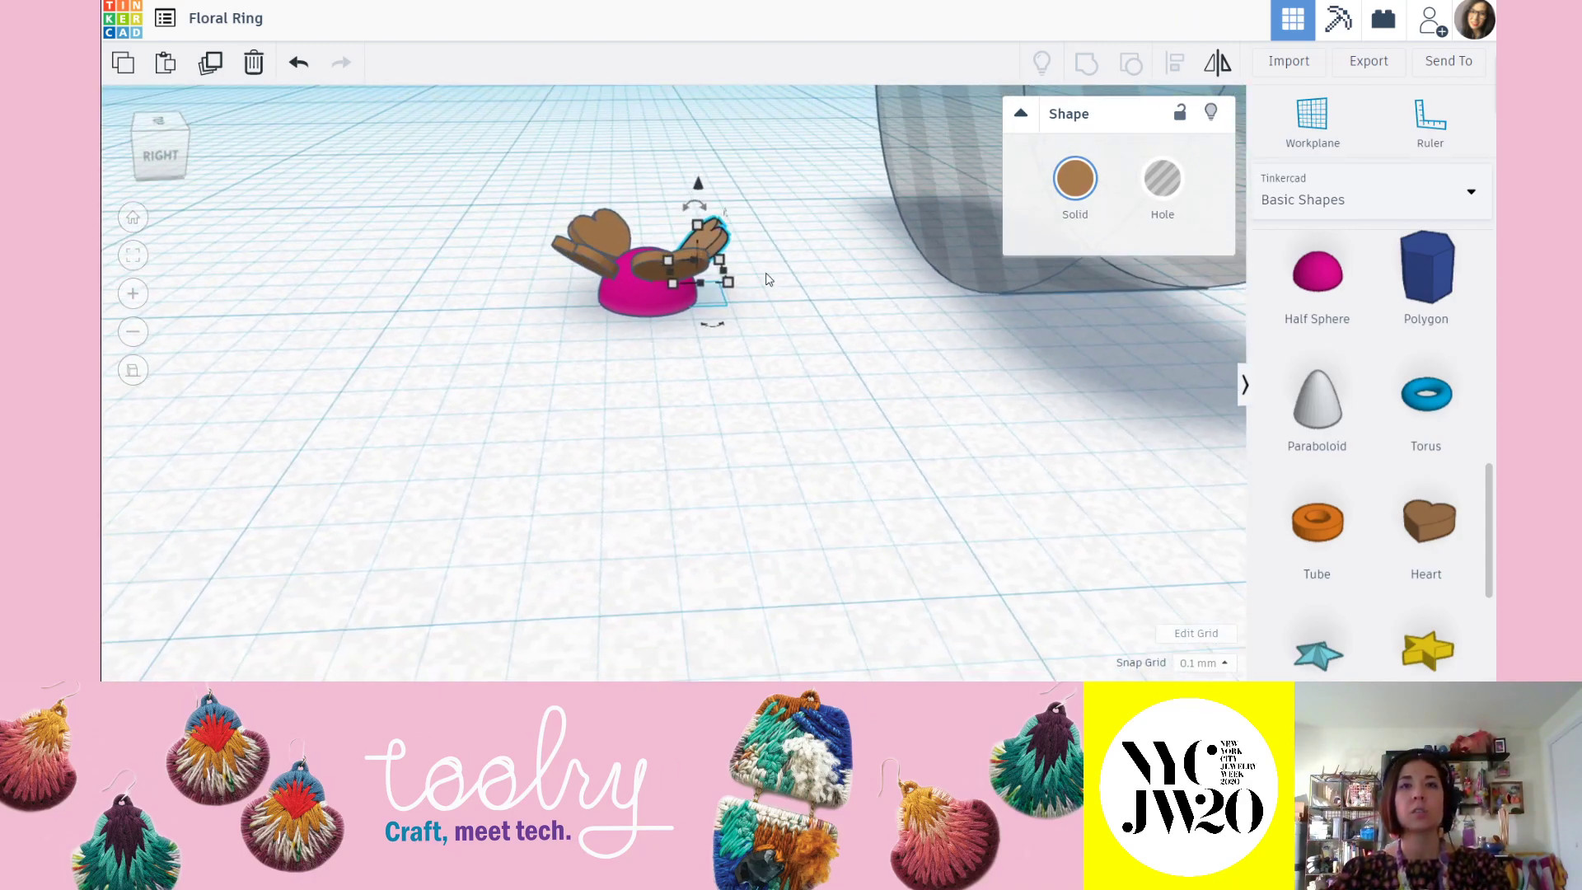
{"action": "middle_click_drag", "start_coordinate": [763, 268], "coordinate": [772, 364]}
{"action": "scroll", "coordinate": [772, 366], "scroll_direction": "up", "scroll_amount": 3}
{"action": "right_click_drag", "start_coordinate": [771, 369], "coordinate": [733, 282]}
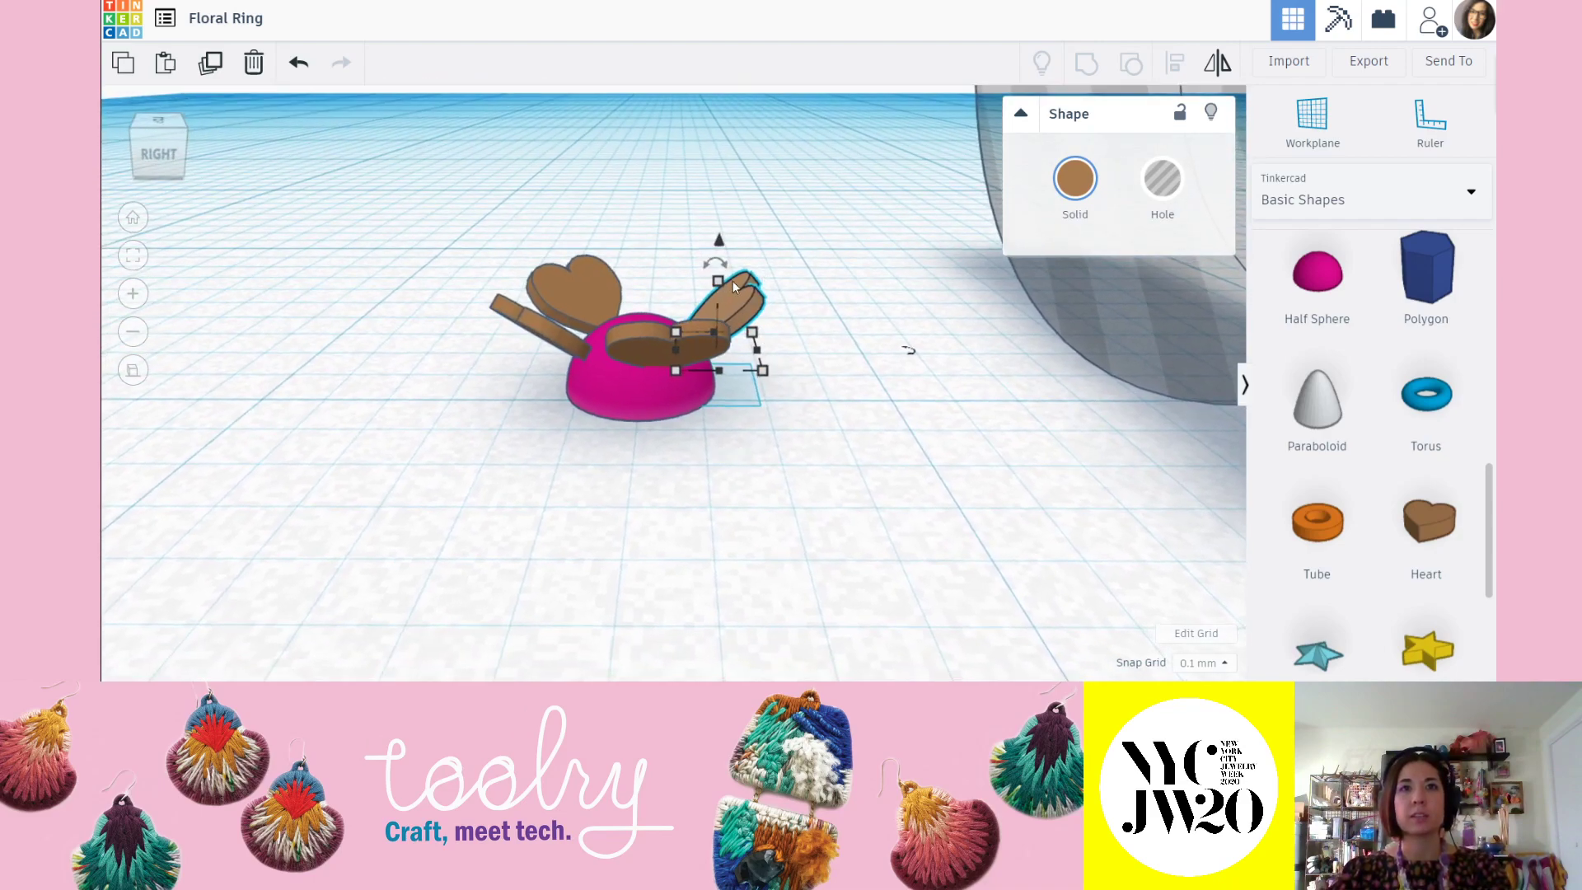
{"action": "left_click_drag", "start_coordinate": [719, 266], "coordinate": [805, 210]}
{"action": "right_click_drag", "start_coordinate": [812, 349], "coordinate": [730, 305]}
{"action": "left_click_drag", "start_coordinate": [685, 269], "coordinate": [658, 252]}
{"action": "key", "text": "ctrl+z"}
Rotate the back heart petal further and adjust its position against the half sphere.
{"action": "right_click_drag", "start_coordinate": [759, 329], "coordinate": [626, 280]}
{"action": "left_click_drag", "start_coordinate": [610, 276], "coordinate": [555, 257]}
{"action": "left_click", "coordinate": [527, 213]}
{"action": "right_click_drag", "start_coordinate": [449, 265], "coordinate": [627, 323]}
{"action": "left_click", "coordinate": [731, 315]}
{"action": "left_click_drag", "start_coordinate": [710, 278], "coordinate": [656, 253]}
{"action": "left_click", "coordinate": [815, 223]}
{"action": "right_click_drag", "start_coordinate": [659, 338], "coordinate": [922, 474]}
{"action": "left_click_drag", "start_coordinate": [788, 346], "coordinate": [797, 342]}
{"action": "right_click_drag", "start_coordinate": [797, 342], "coordinate": [956, 343]}
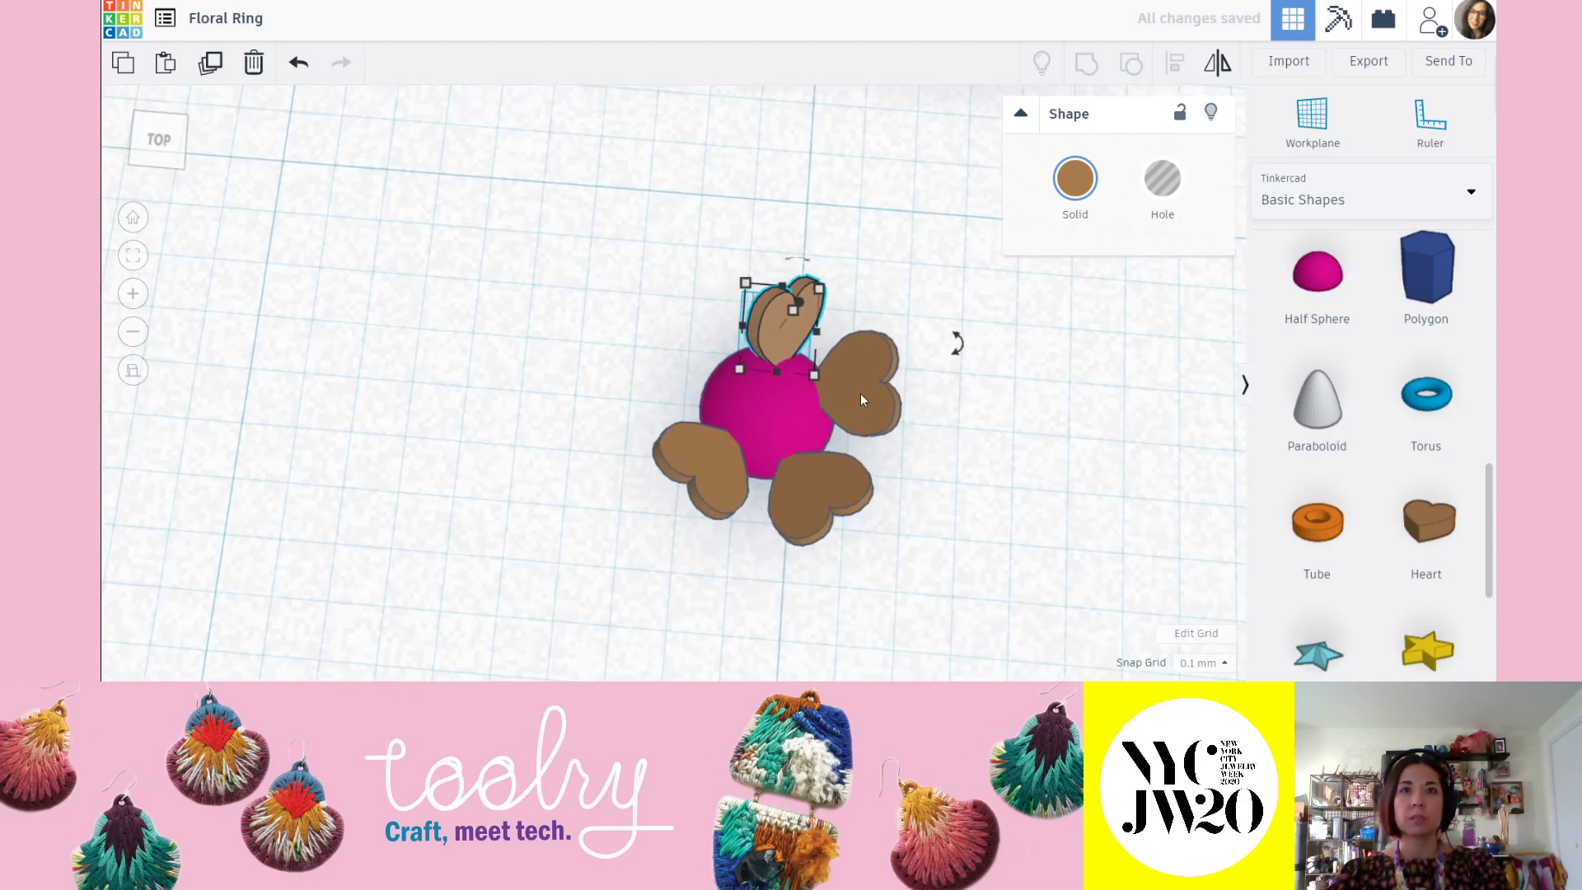
Copy the front-left heart petal, rotate the copy and fit it into the gap on the half sphere's left side.
{"action": "left_click", "coordinate": [700, 474]}
{"action": "key", "text": "ctrl+c"}
{"action": "key", "text": "ctrl+v"}
{"action": "right_click_drag", "start_coordinate": [671, 534], "coordinate": [701, 526]}
{"action": "left_click_drag", "start_coordinate": [781, 460], "coordinate": [679, 387]}
{"action": "left_click_drag", "start_coordinate": [694, 590], "coordinate": [519, 491]}
{"action": "left_click_drag", "start_coordinate": [684, 383], "coordinate": [723, 362]}
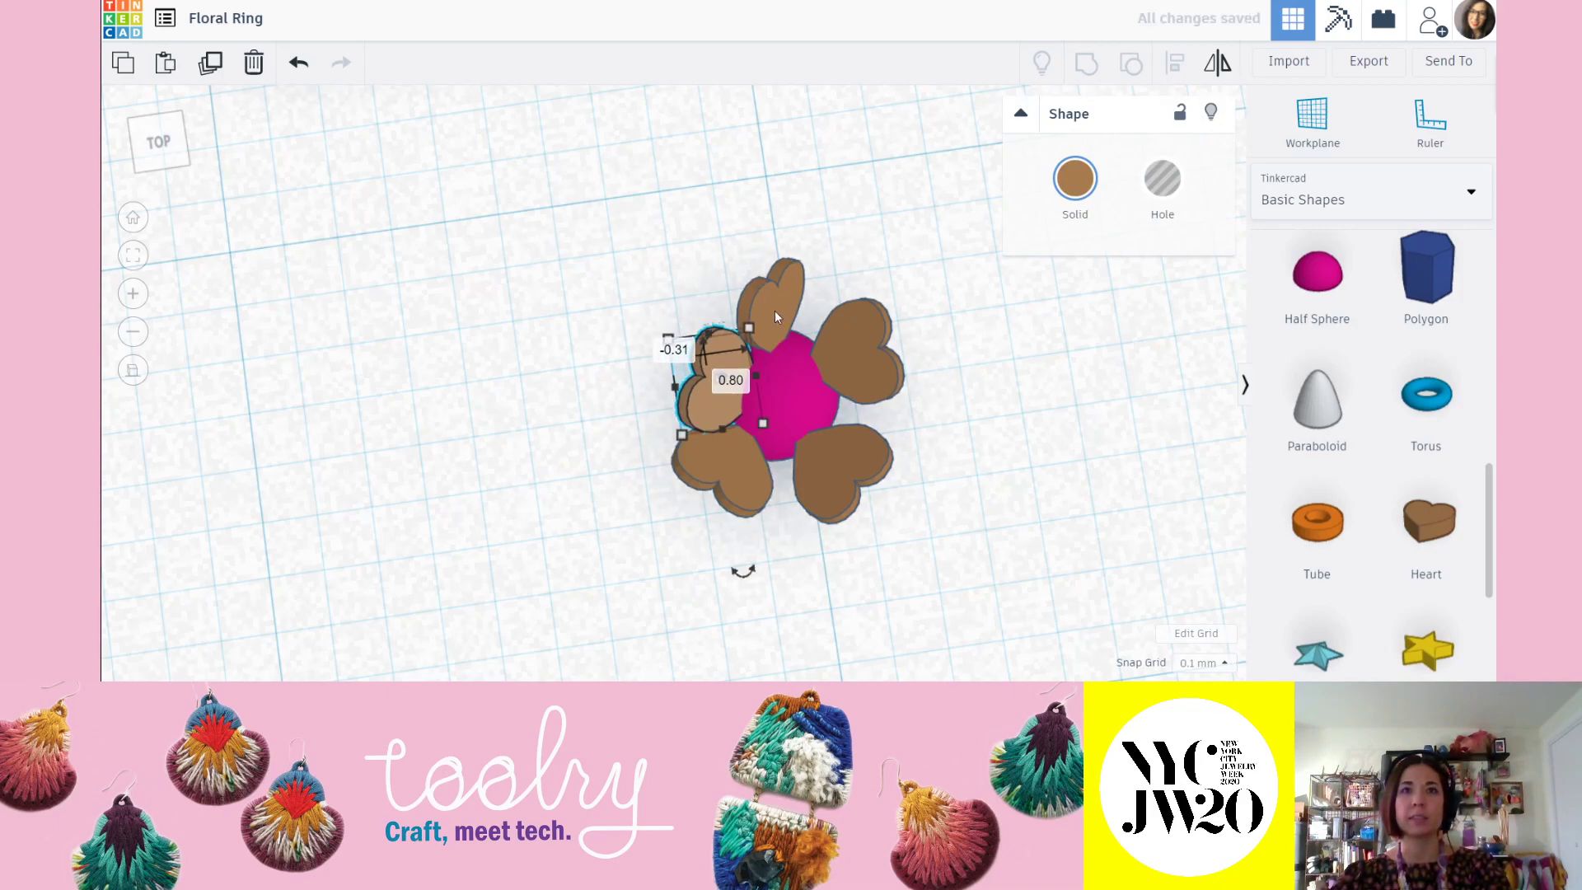
Move the right, front-right and front-left heart petals inward, closer to the half sphere's centre.
{"action": "left_click_drag", "start_coordinate": [828, 351], "coordinate": [814, 348]}
{"action": "left_click_drag", "start_coordinate": [829, 454], "coordinate": [829, 435]}
{"action": "left_click_drag", "start_coordinate": [746, 487], "coordinate": [764, 486]}
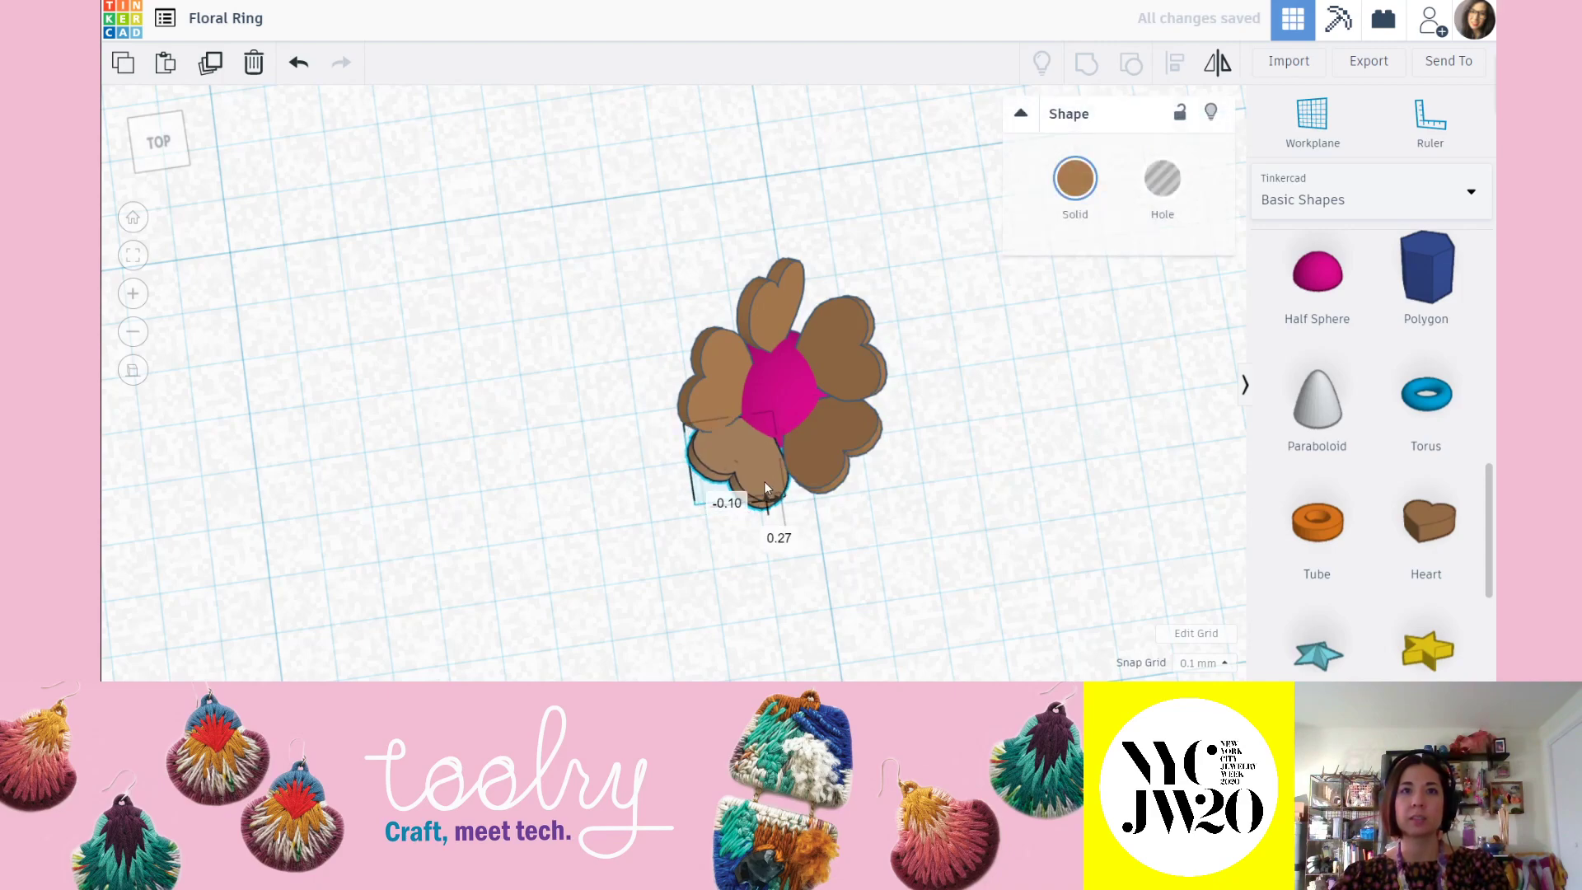
Move the back heart petal inward to close up the ring of petals around the half sphere.
{"action": "left_click", "coordinate": [989, 437]}
{"action": "middle_click_drag", "start_coordinate": [1057, 491], "coordinate": [1029, 539]}
{"action": "right_click_drag", "start_coordinate": [1030, 539], "coordinate": [753, 388]}
{"action": "left_click_drag", "start_coordinate": [751, 391], "coordinate": [744, 410]}
{"action": "left_click", "coordinate": [866, 453]}
{"action": "right_click_drag", "start_coordinate": [868, 494], "coordinate": [916, 471]}
{"action": "left_click_drag", "start_coordinate": [747, 346], "coordinate": [755, 349]}
{"action": "left_click", "coordinate": [791, 313]}
{"action": "right_click_drag", "start_coordinate": [809, 334], "coordinate": [819, 433]}
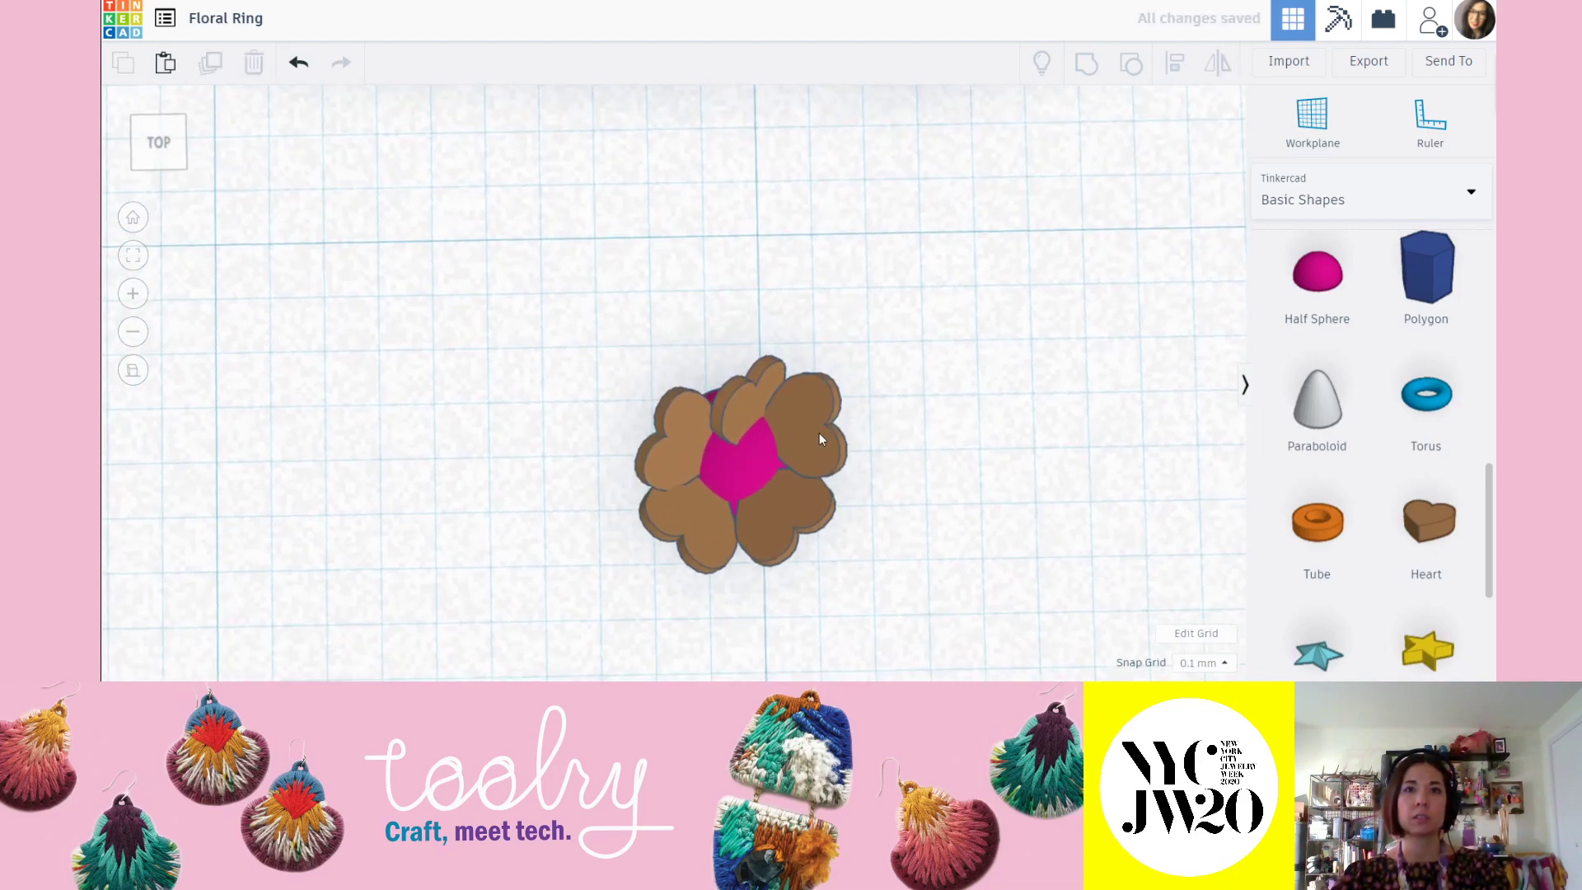
Select all five heart petals, duplicate them and move the copies to the right of the flower.
{"action": "left_click", "coordinate": [753, 399]}
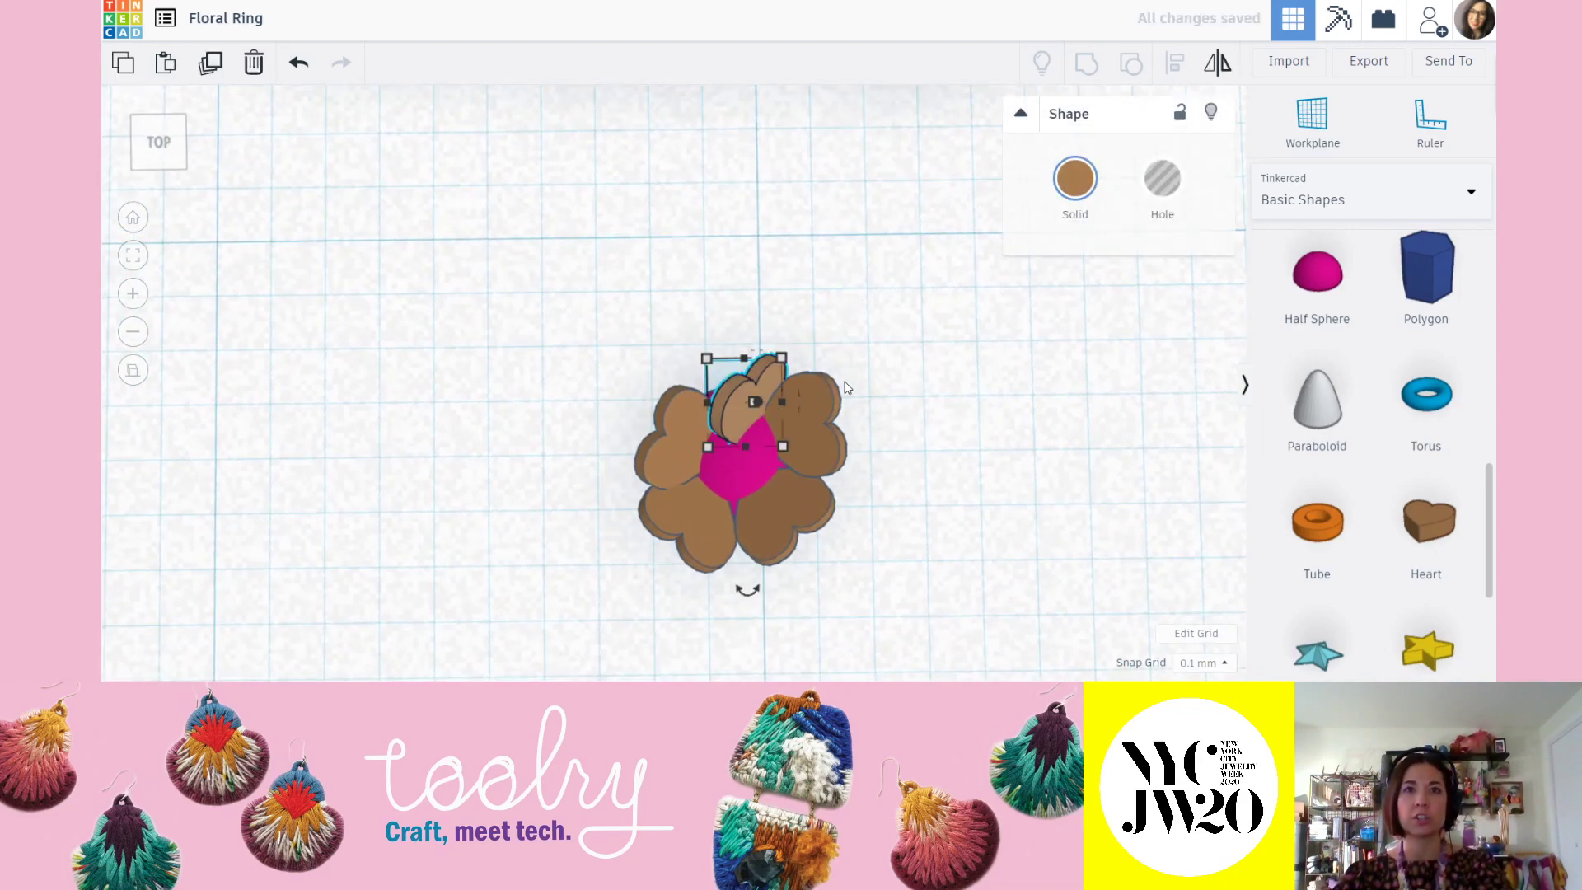
{"action": "left_click", "coordinate": [959, 460]}
{"action": "right_click_drag", "start_coordinate": [894, 493], "coordinate": [875, 435]}
{"action": "left_click", "coordinate": [754, 363]}
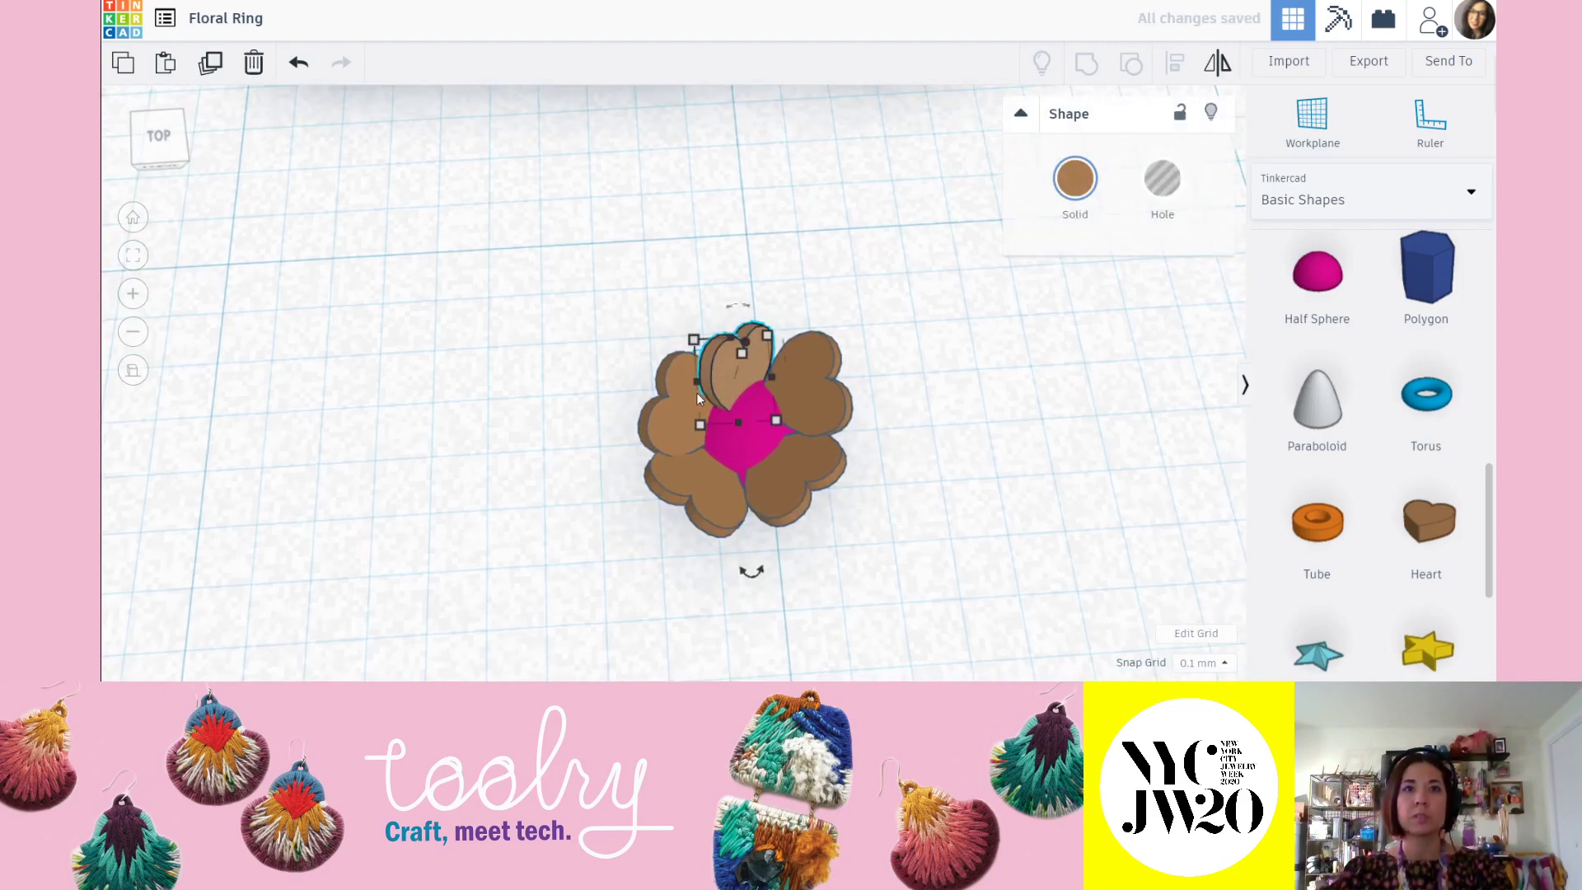
{"action": "left_click", "coordinate": [804, 393], "text": "shift"}
{"action": "left_click", "coordinate": [802, 472], "text": "shift"}
{"action": "left_click", "coordinate": [721, 502], "text": "shift"}
{"action": "right_click_drag", "start_coordinate": [834, 482], "coordinate": [793, 475]}
{"action": "left_click_drag", "start_coordinate": [796, 467], "coordinate": [899, 455]}
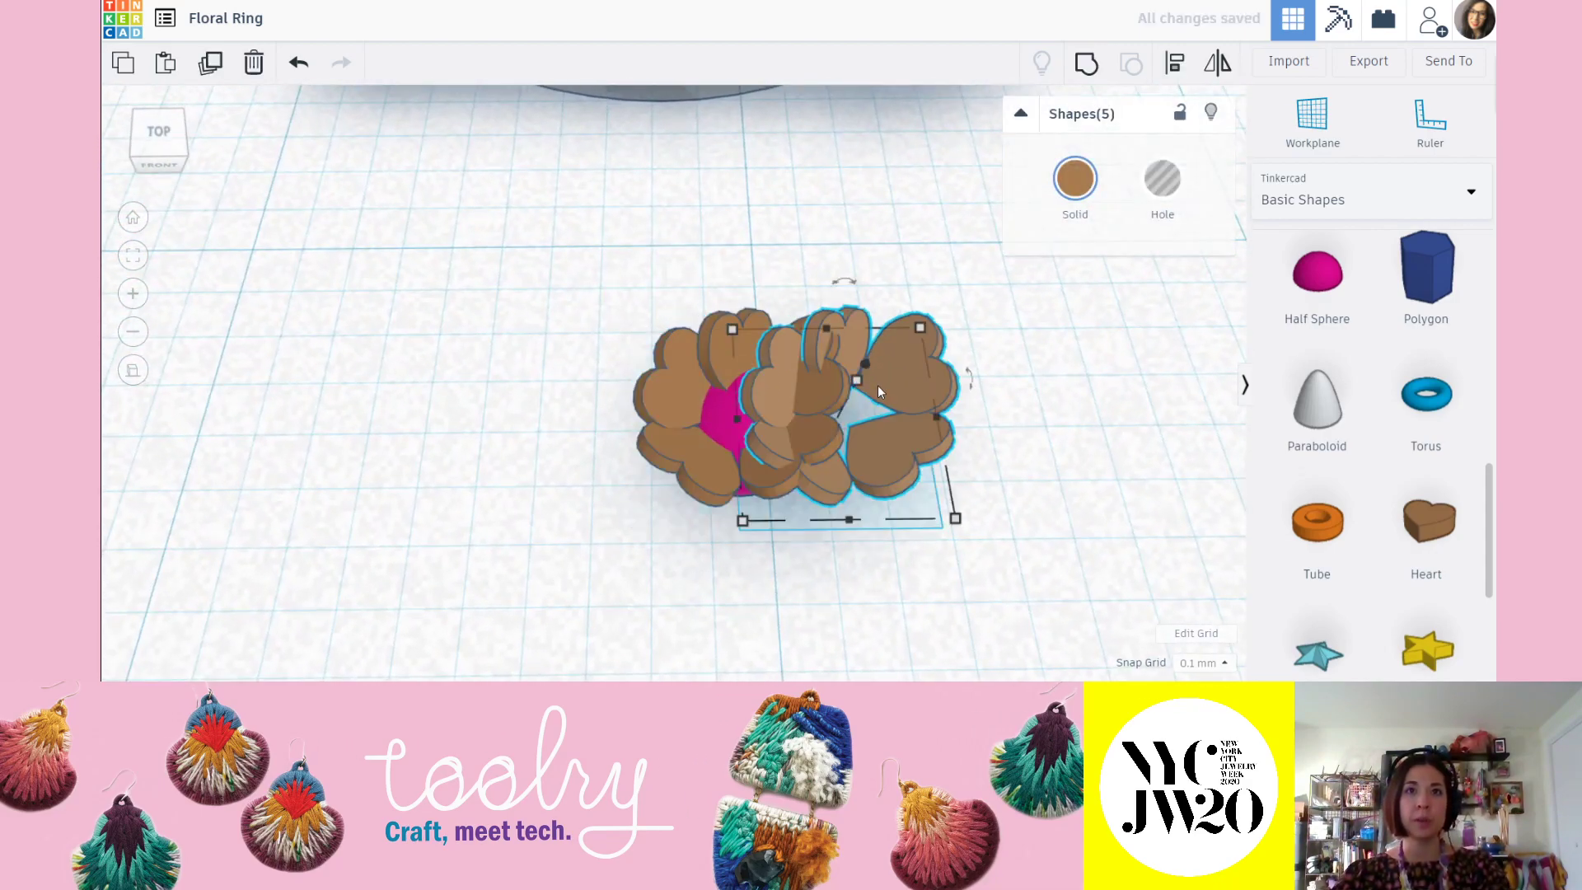
Lower the copied petals and shift them left beneath the original petal layer.
{"action": "right_click_drag", "start_coordinate": [974, 511], "coordinate": [981, 473]}
{"action": "left_click_drag", "start_coordinate": [862, 262], "coordinate": [853, 322]}
{"action": "right_click_drag", "start_coordinate": [776, 214], "coordinate": [761, 378]}
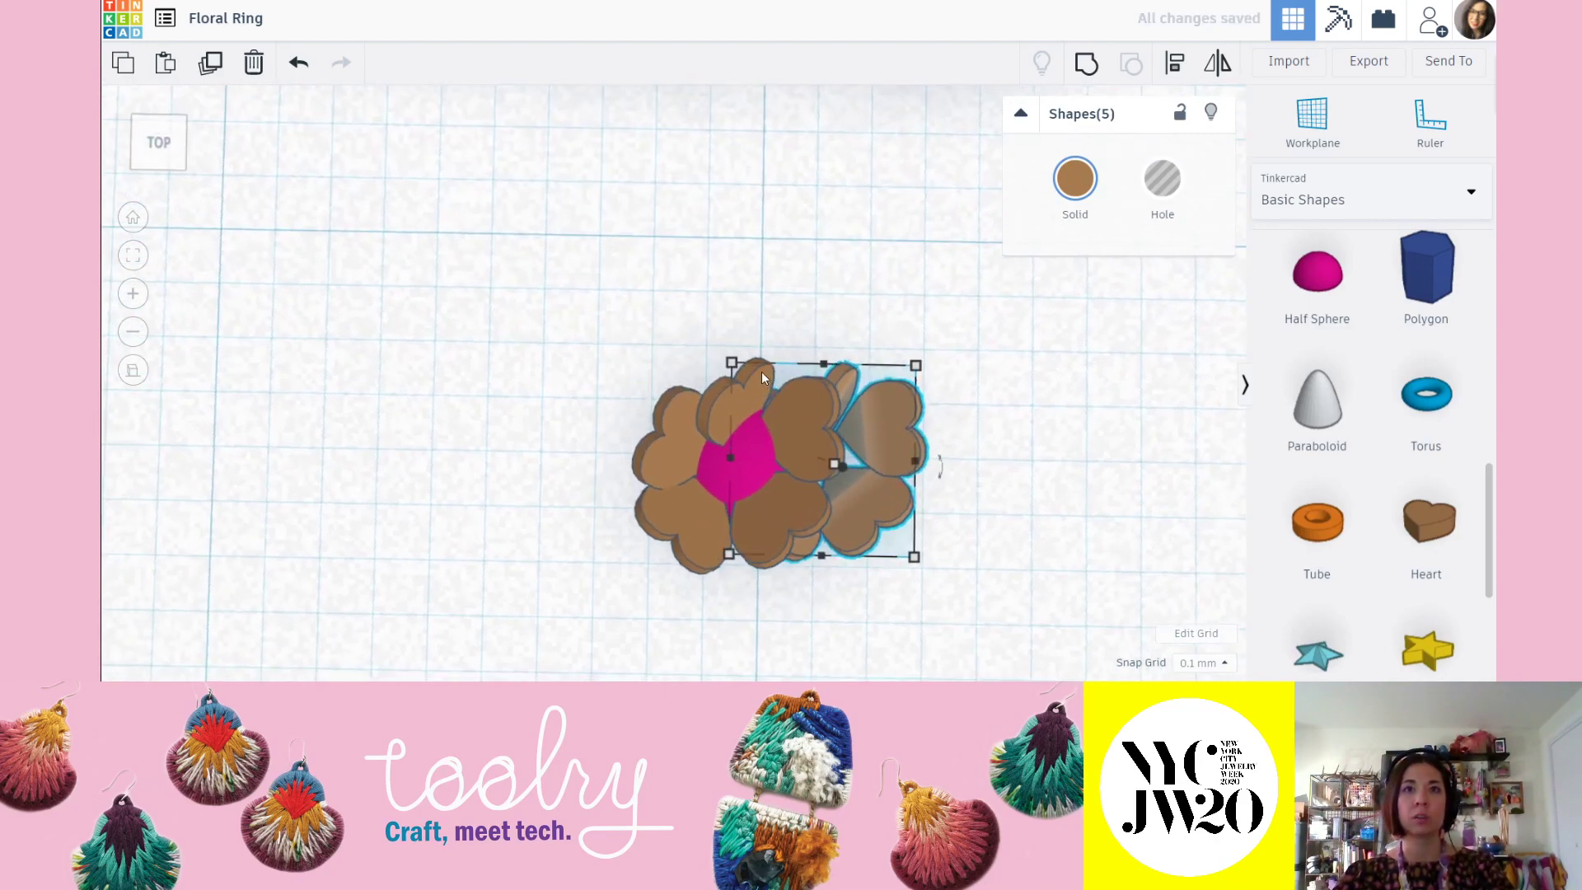
{"action": "key", "text": "Left"}
{"action": "key", "text": "Left"}
{"action": "key", "text": "Left"}
{"action": "key", "text": "Left"}
{"action": "key", "text": "Left"}
{"action": "key", "text": "Left"}
Enlarge the copied petal layer and nudge it forward under the original petals.
{"action": "left_click_drag", "start_coordinate": [645, 365], "coordinate": [605, 319]}
{"action": "right_click_drag", "start_coordinate": [972, 472], "coordinate": [978, 515]}
{"action": "key", "text": "Down"}
Rotate the lower petal layer by 30° in the horizontal plane to offset it from the upper layer.
{"action": "mouse_move", "coordinate": [967, 468]}
{"action": "right_click_drag", "start_coordinate": [955, 411], "coordinate": [986, 462]}
{"action": "right_click_drag", "start_coordinate": [983, 524], "coordinate": [942, 529]}
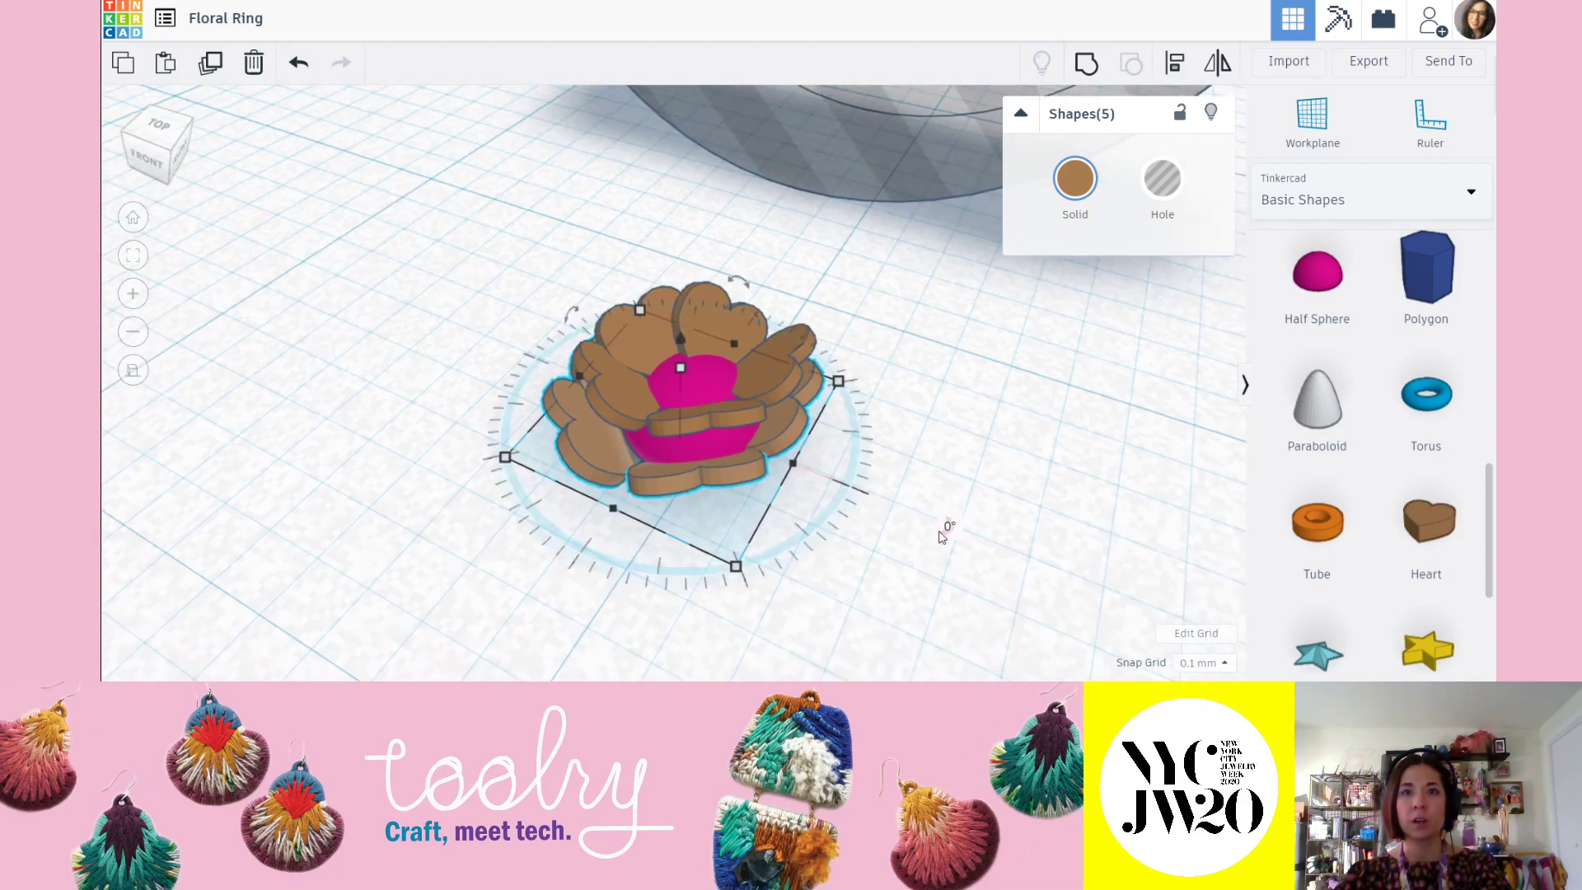
{"action": "right_click_drag", "start_coordinate": [967, 521], "coordinate": [983, 451]}
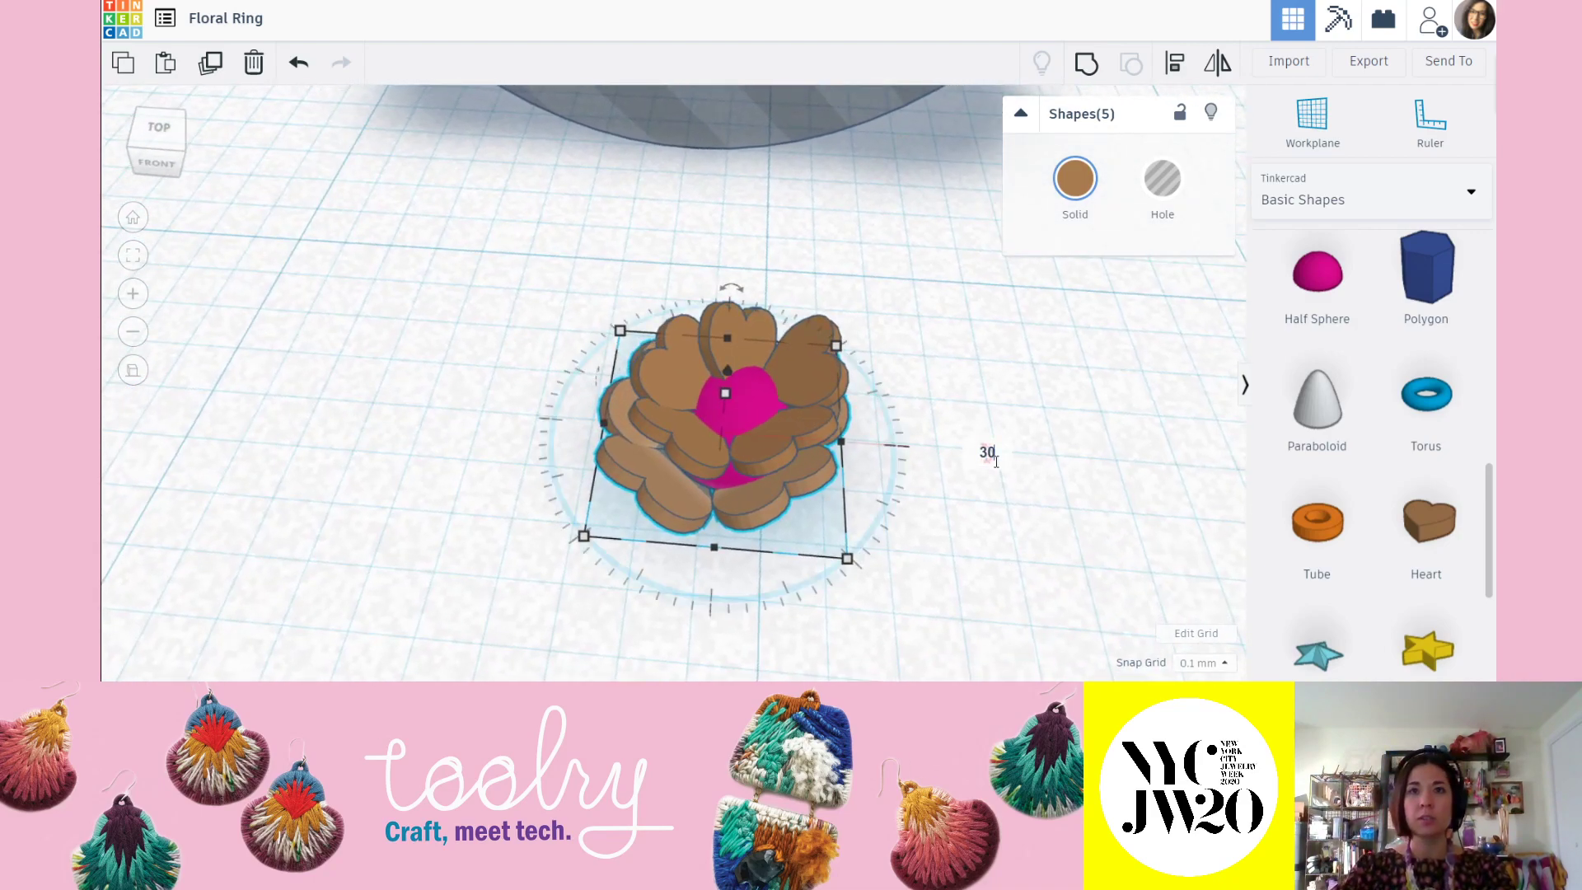
{"action": "key", "text": "Return"}
{"action": "right_click_drag", "start_coordinate": [916, 362], "coordinate": [921, 453]}
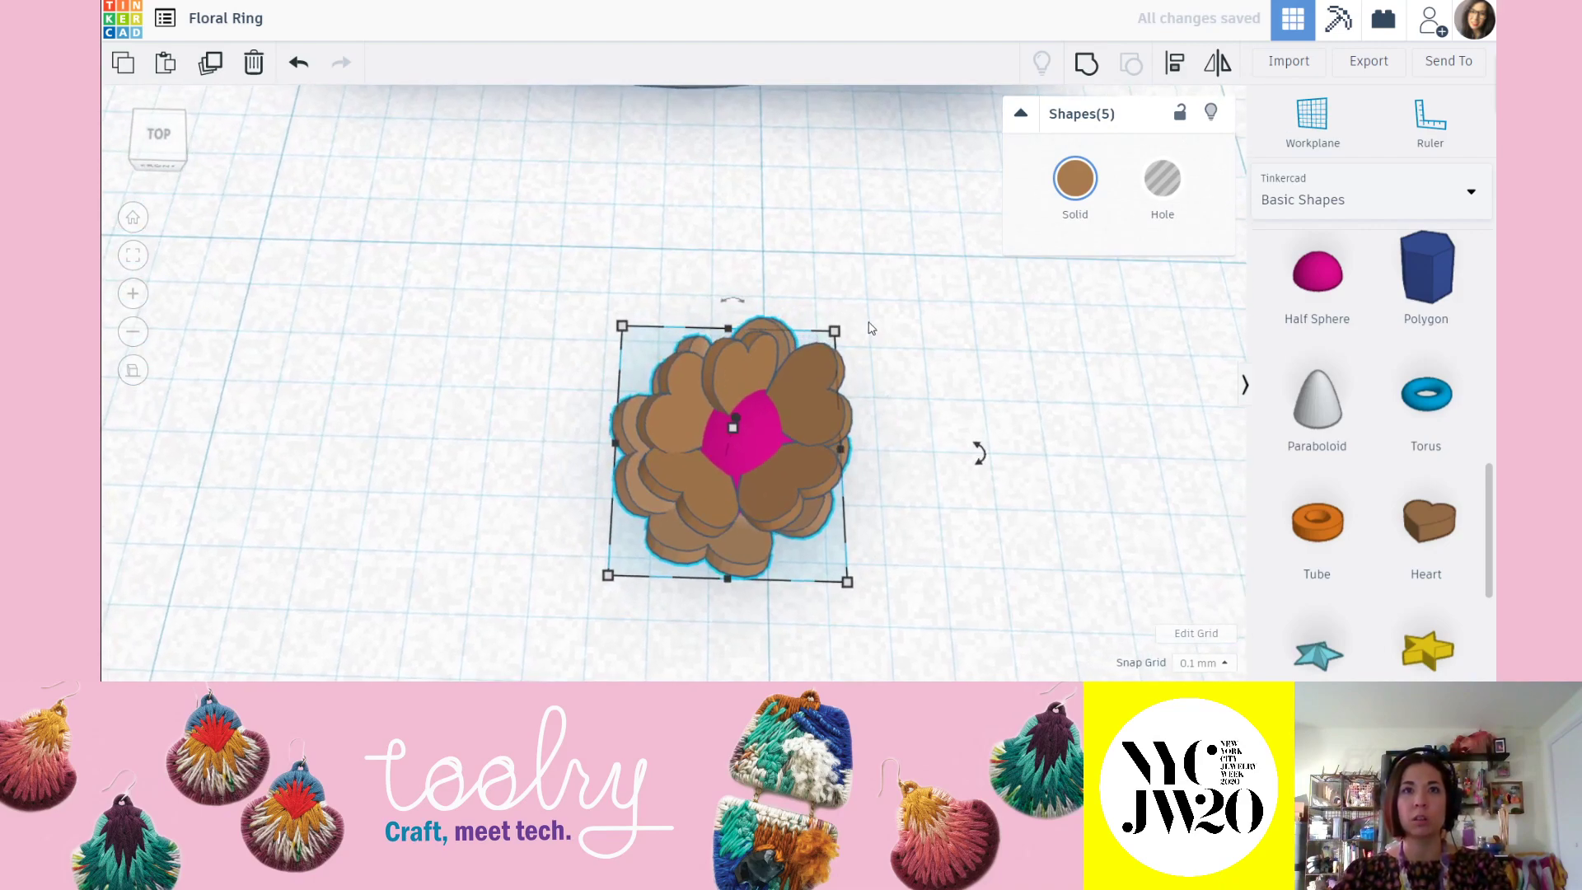
{"action": "right_click_drag", "start_coordinate": [868, 324], "coordinate": [904, 387]}
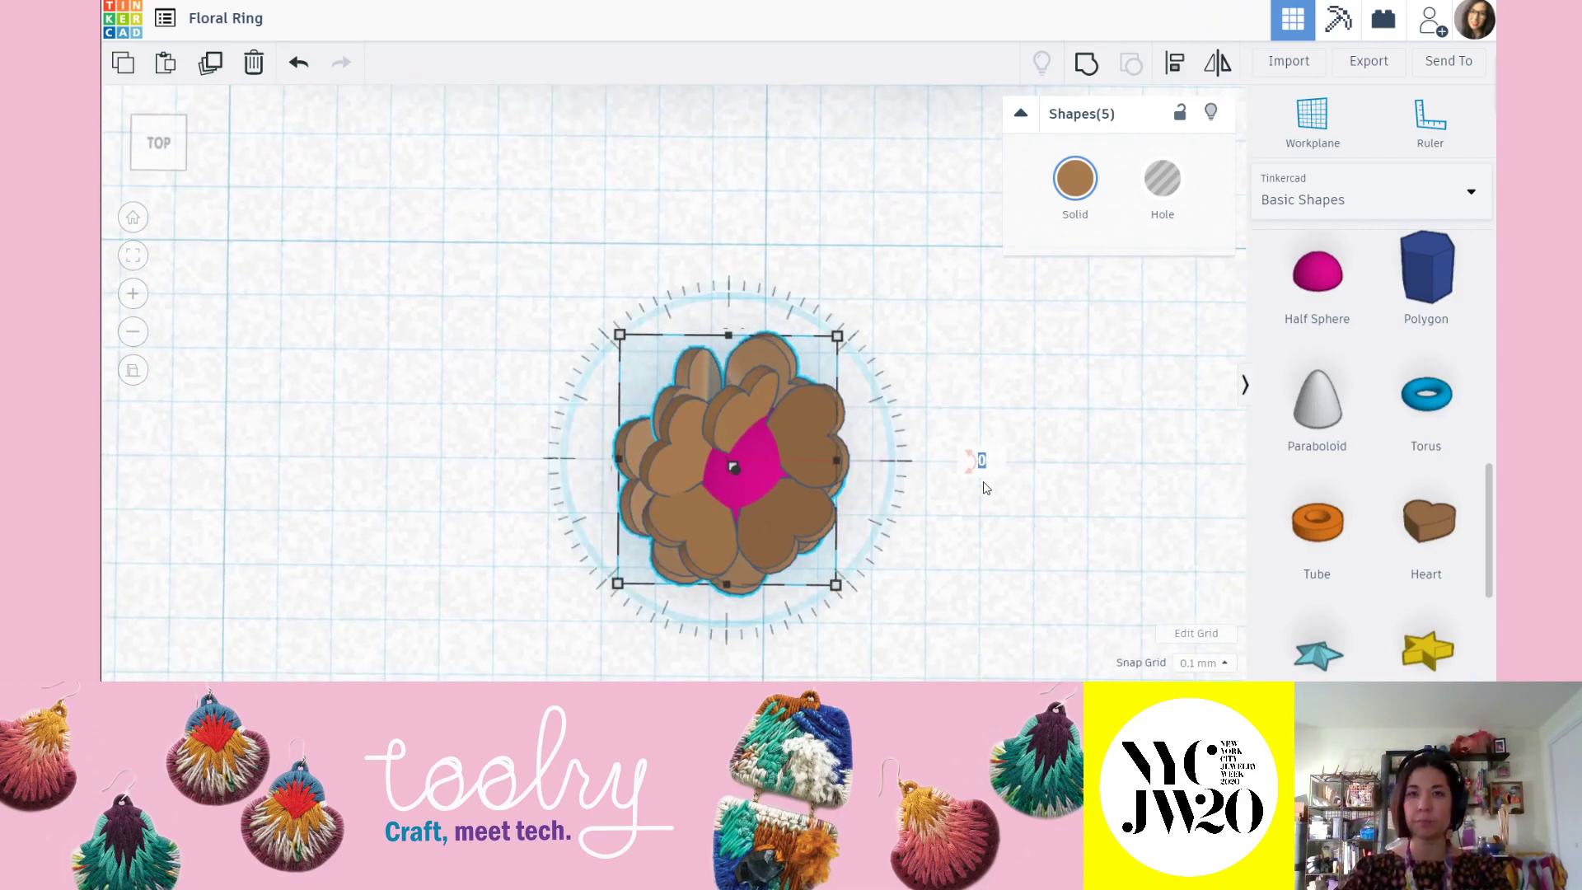
Rotate the lower petal layer by a further 20° in the horizontal plane and raise it slightly toward the upper petals.
{"action": "key", "text": "Return"}
{"action": "left_click", "coordinate": [968, 459]}
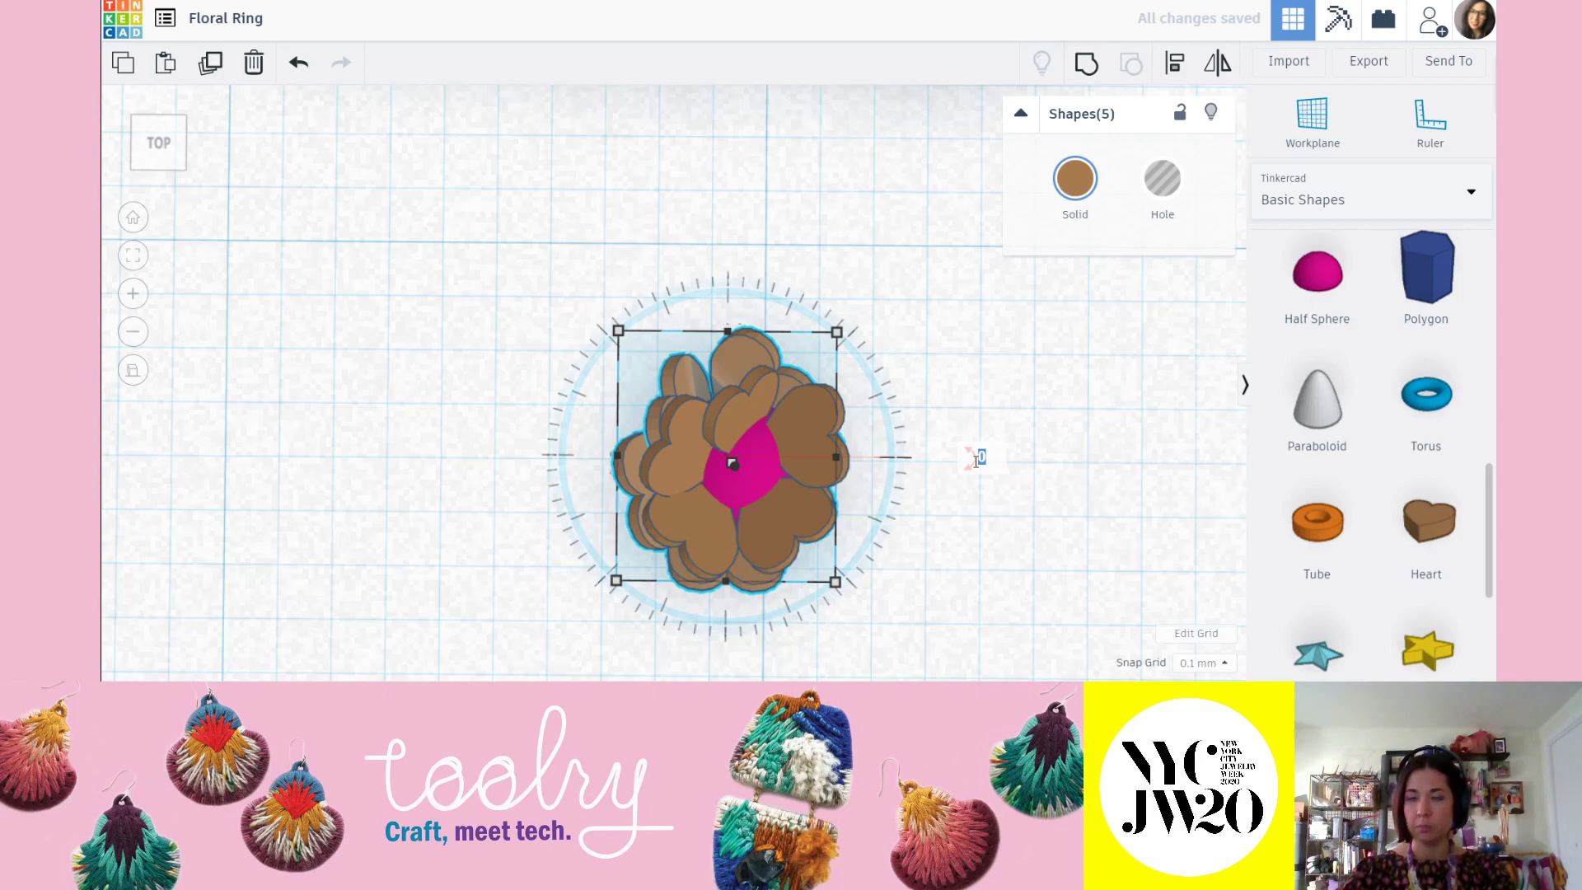
{"action": "type", "text": "20"}
{"action": "key", "text": "Return"}
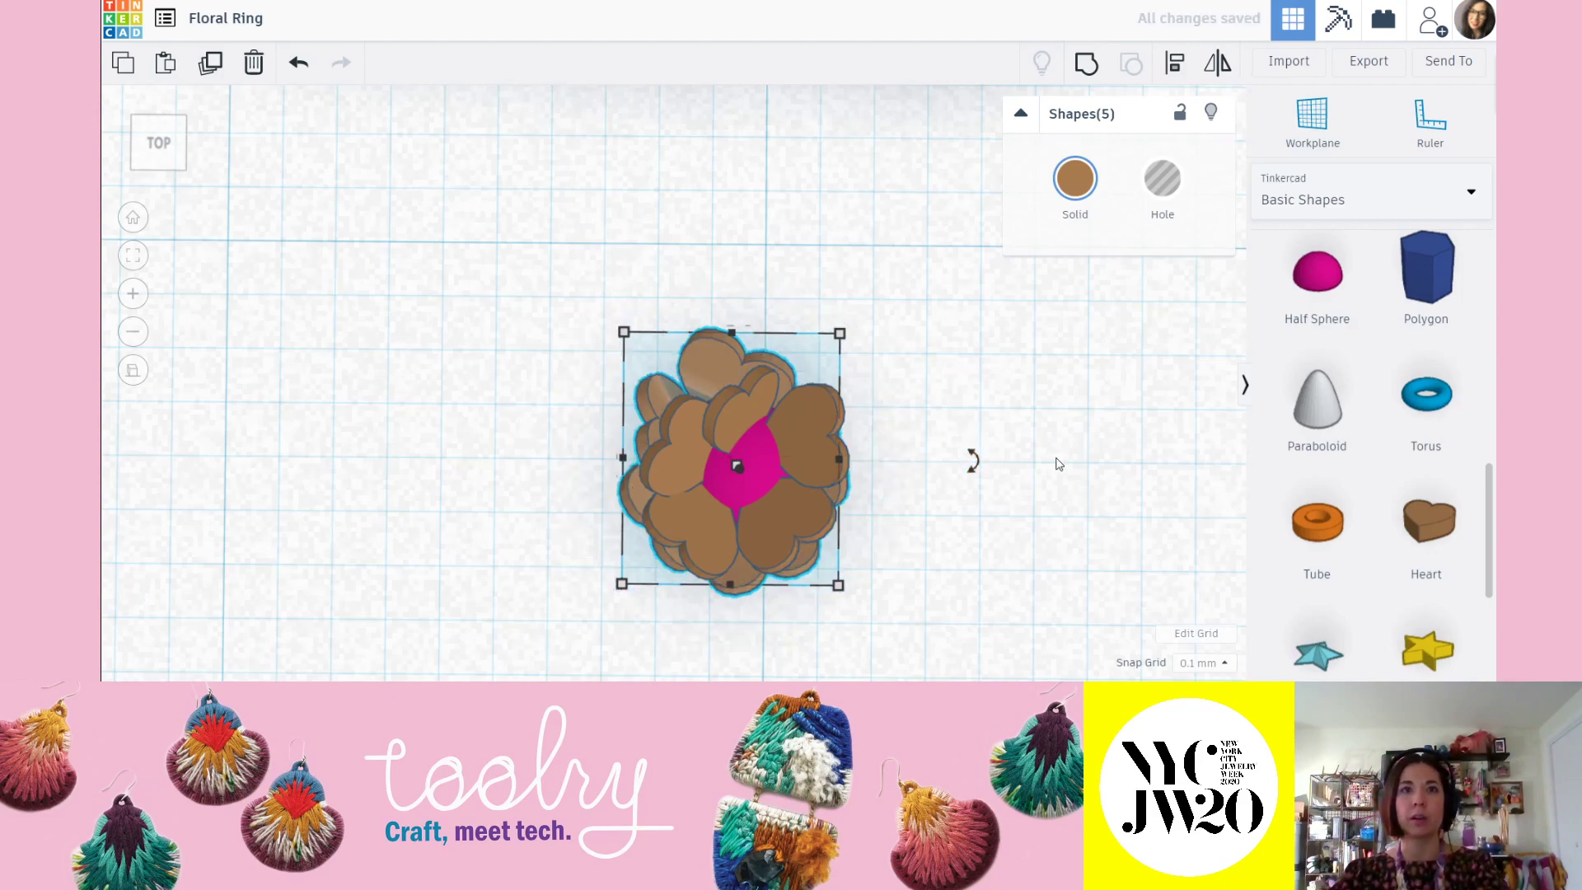
{"action": "right_click_drag", "start_coordinate": [1059, 465], "coordinate": [1061, 384]}
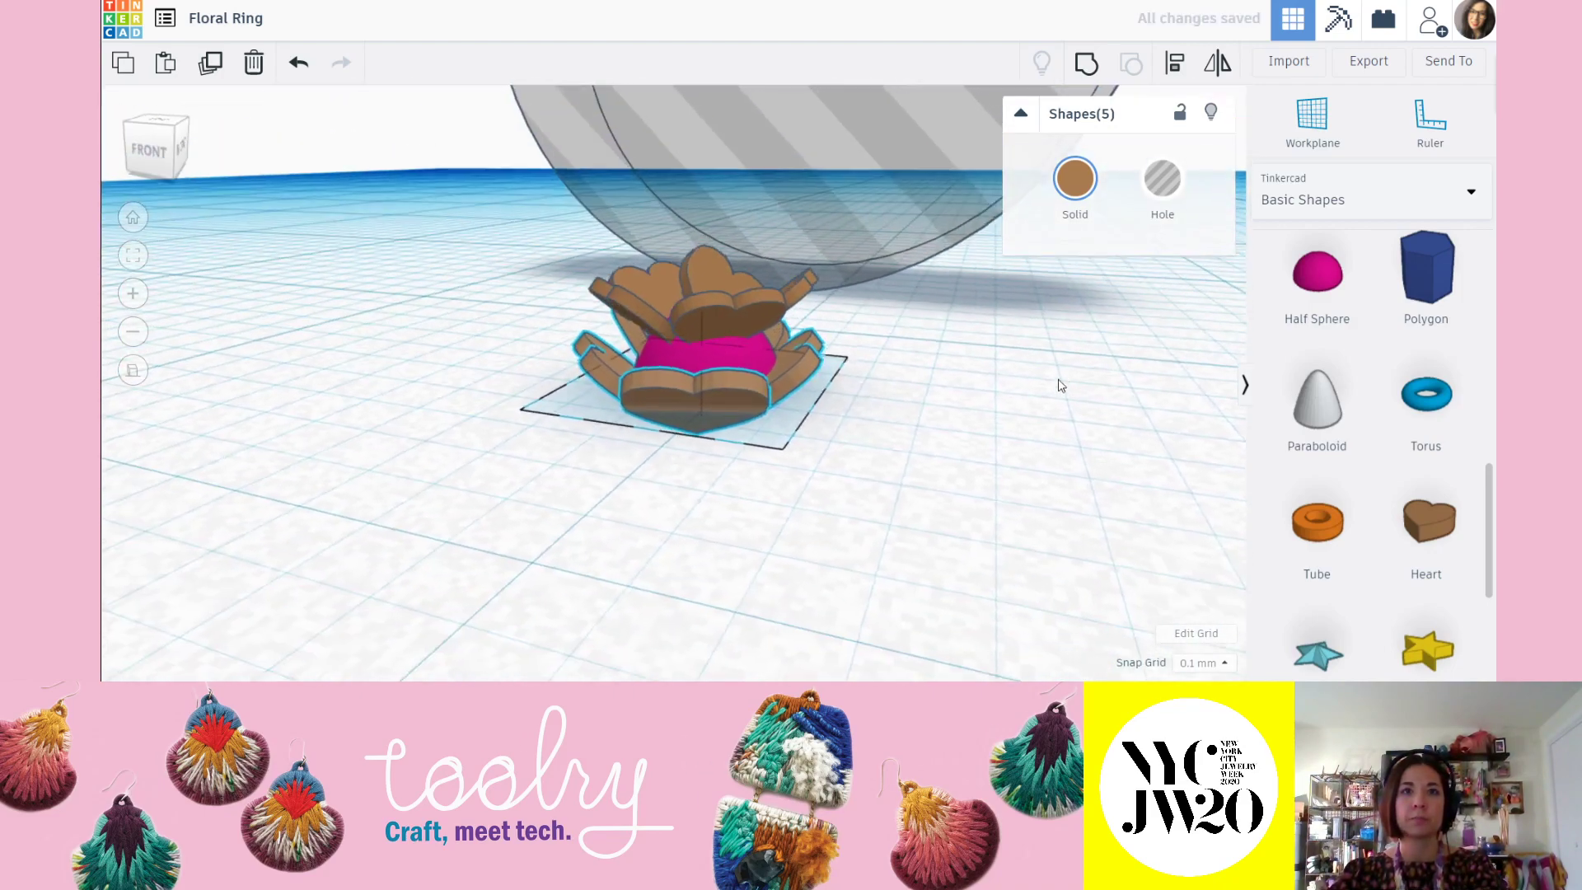
{"action": "left_click_drag", "start_coordinate": [701, 277], "coordinate": [708, 239]}
{"action": "right_click_drag", "start_coordinate": [628, 305], "coordinate": [772, 489]}
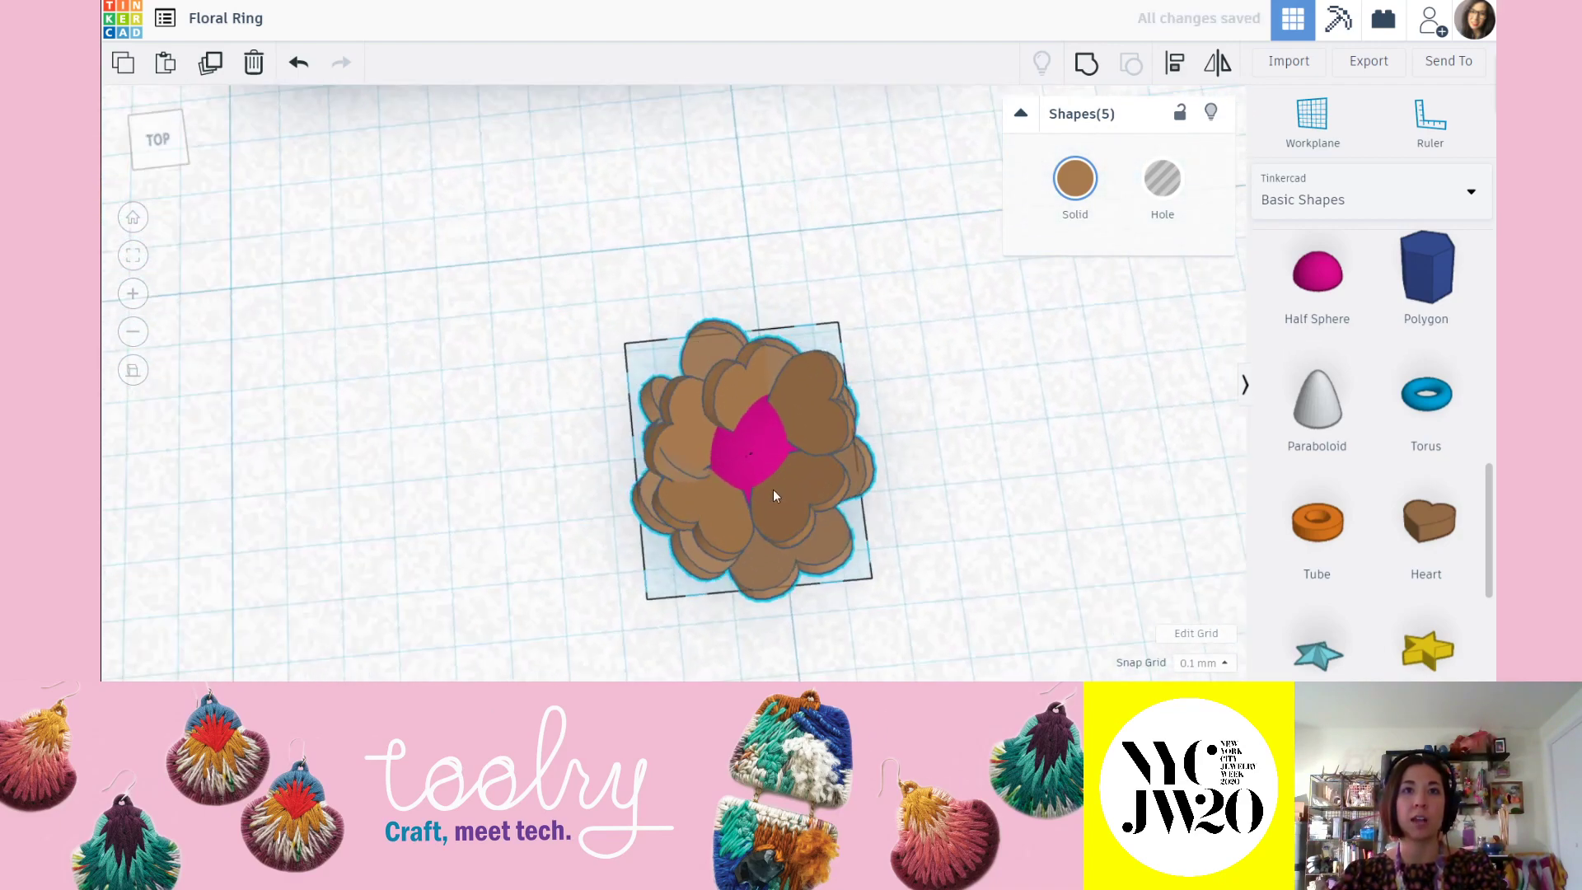
Duplicate one heart petal of the upper layer, rotate the copy and place it over the flower's centre.
{"action": "left_click", "coordinate": [876, 522]}
{"action": "right_click_drag", "start_coordinate": [875, 522], "coordinate": [706, 397]}
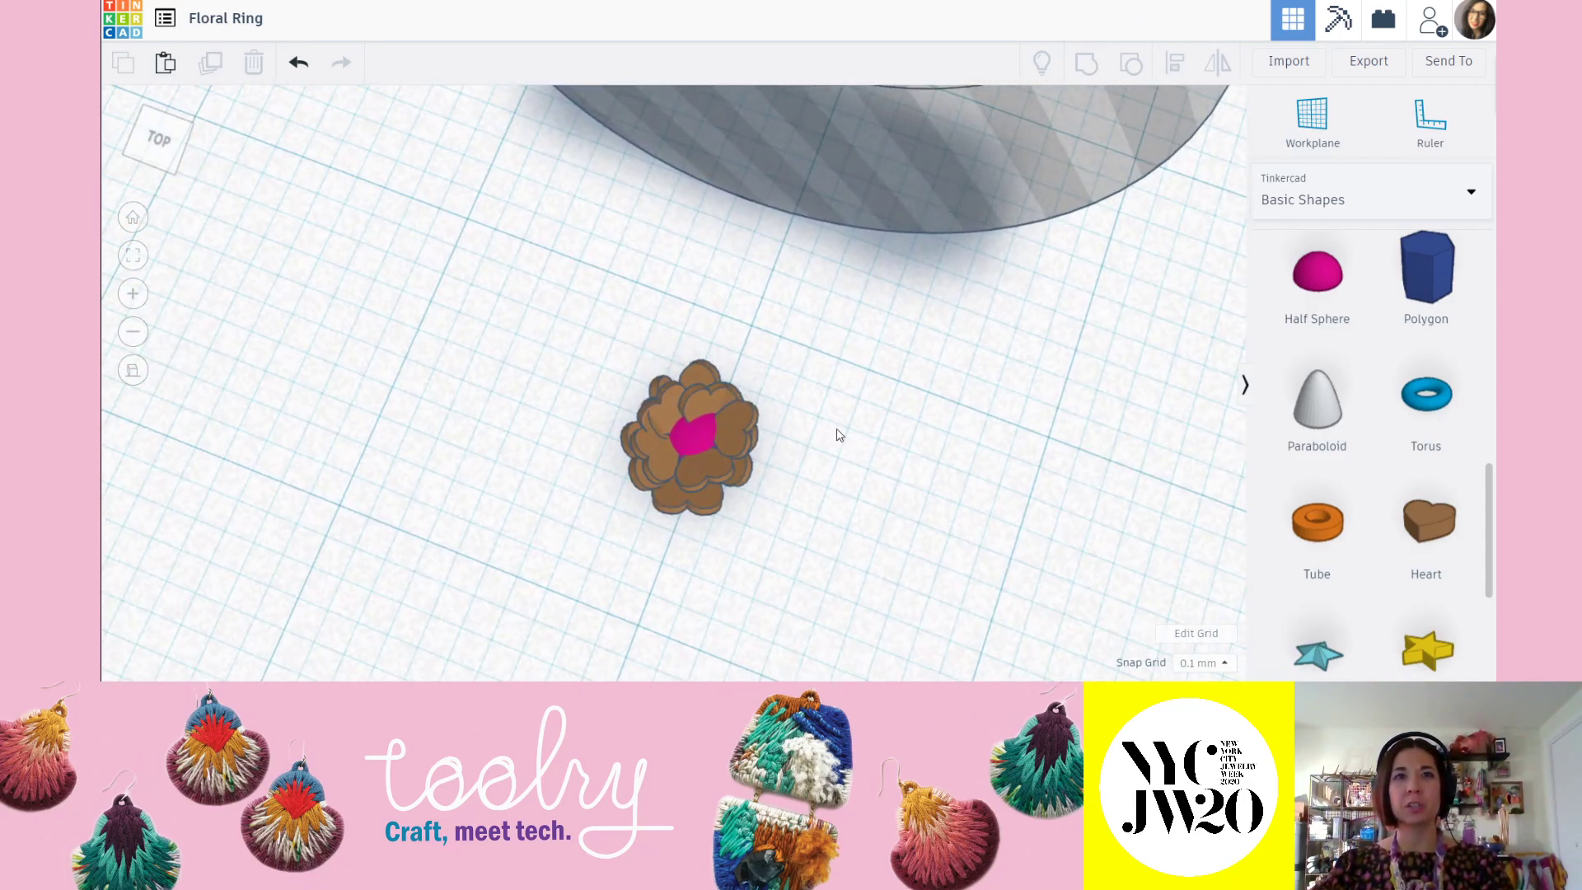
{"action": "scroll", "coordinate": [702, 404], "scroll_direction": "up", "scroll_amount": 4}
{"action": "left_click", "coordinate": [703, 403]}
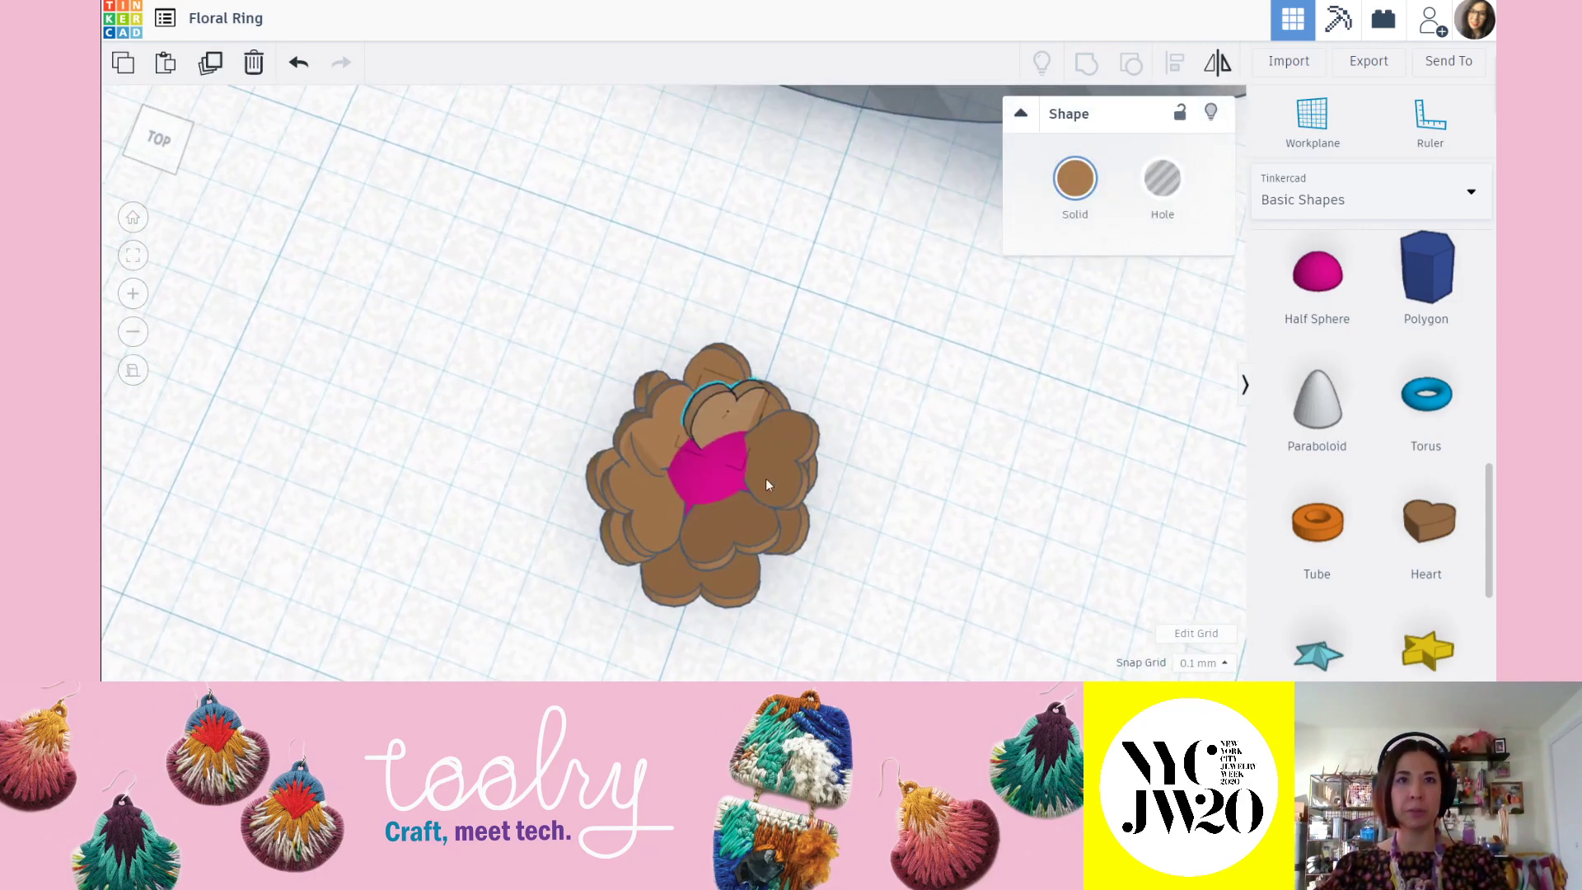
{"action": "right_click_drag", "start_coordinate": [753, 476], "coordinate": [798, 488]}
{"action": "left_click_drag", "start_coordinate": [759, 417], "coordinate": [794, 421]}
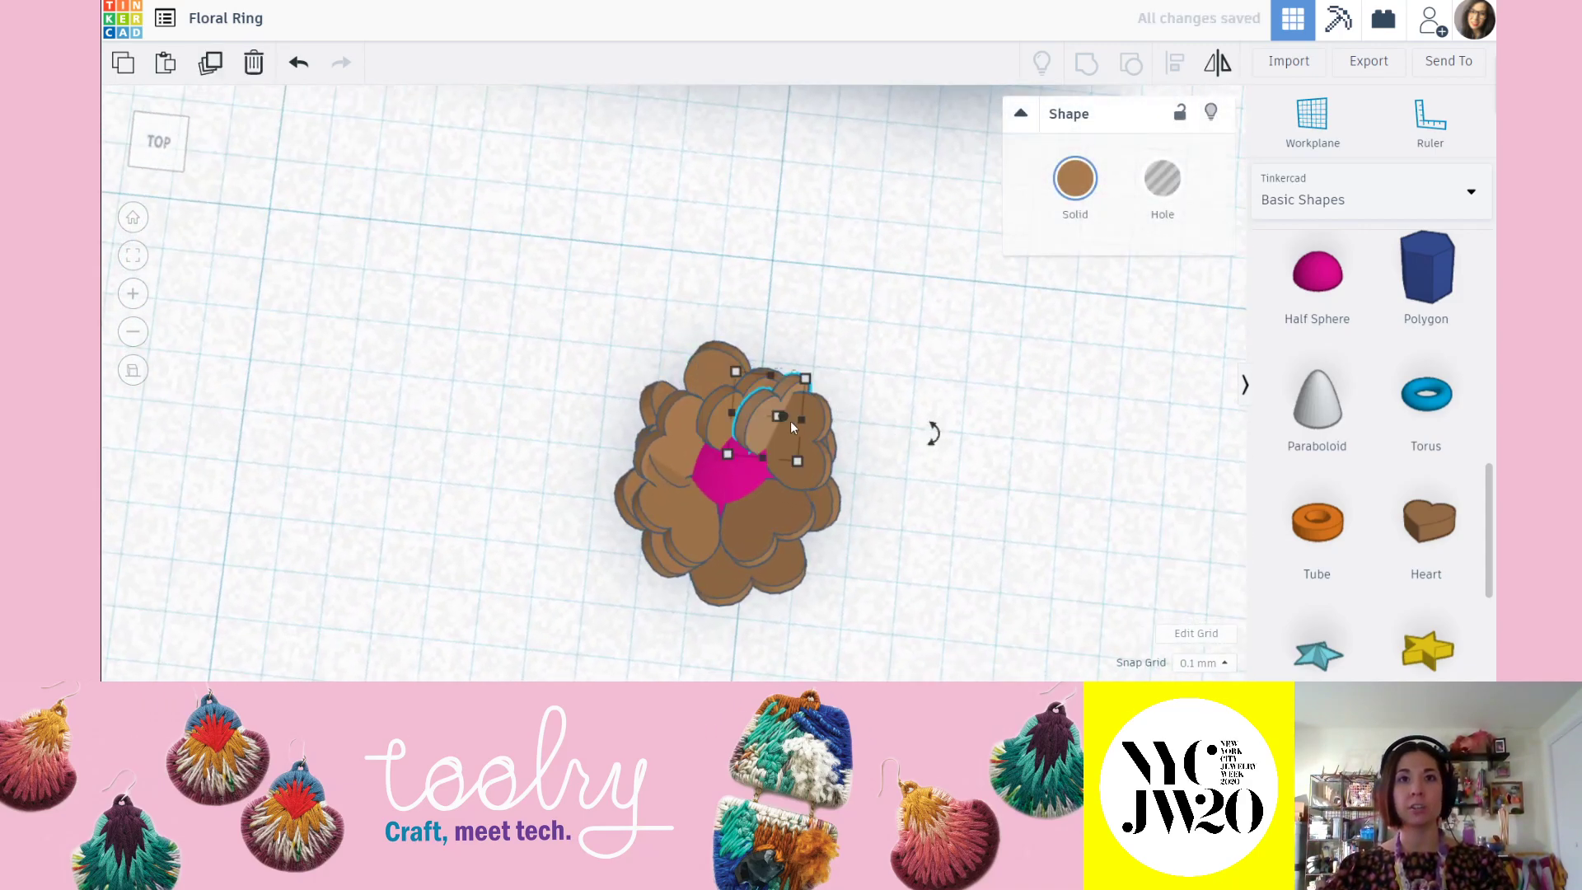
{"action": "left_click_drag", "start_coordinate": [934, 430], "coordinate": [602, 455]}
{"action": "left_click_drag", "start_coordinate": [781, 403], "coordinate": [759, 472]}
{"action": "left_click", "coordinate": [915, 532]}
Select every petal and the half sphere without the ring cylinder, and group them into one flower.
{"action": "right_click_drag", "start_coordinate": [915, 532], "coordinate": [998, 487]}
{"action": "right_click_drag", "start_coordinate": [855, 498], "coordinate": [466, 240]}
{"action": "left_click_drag", "start_coordinate": [789, 568], "coordinate": [789, 569]}
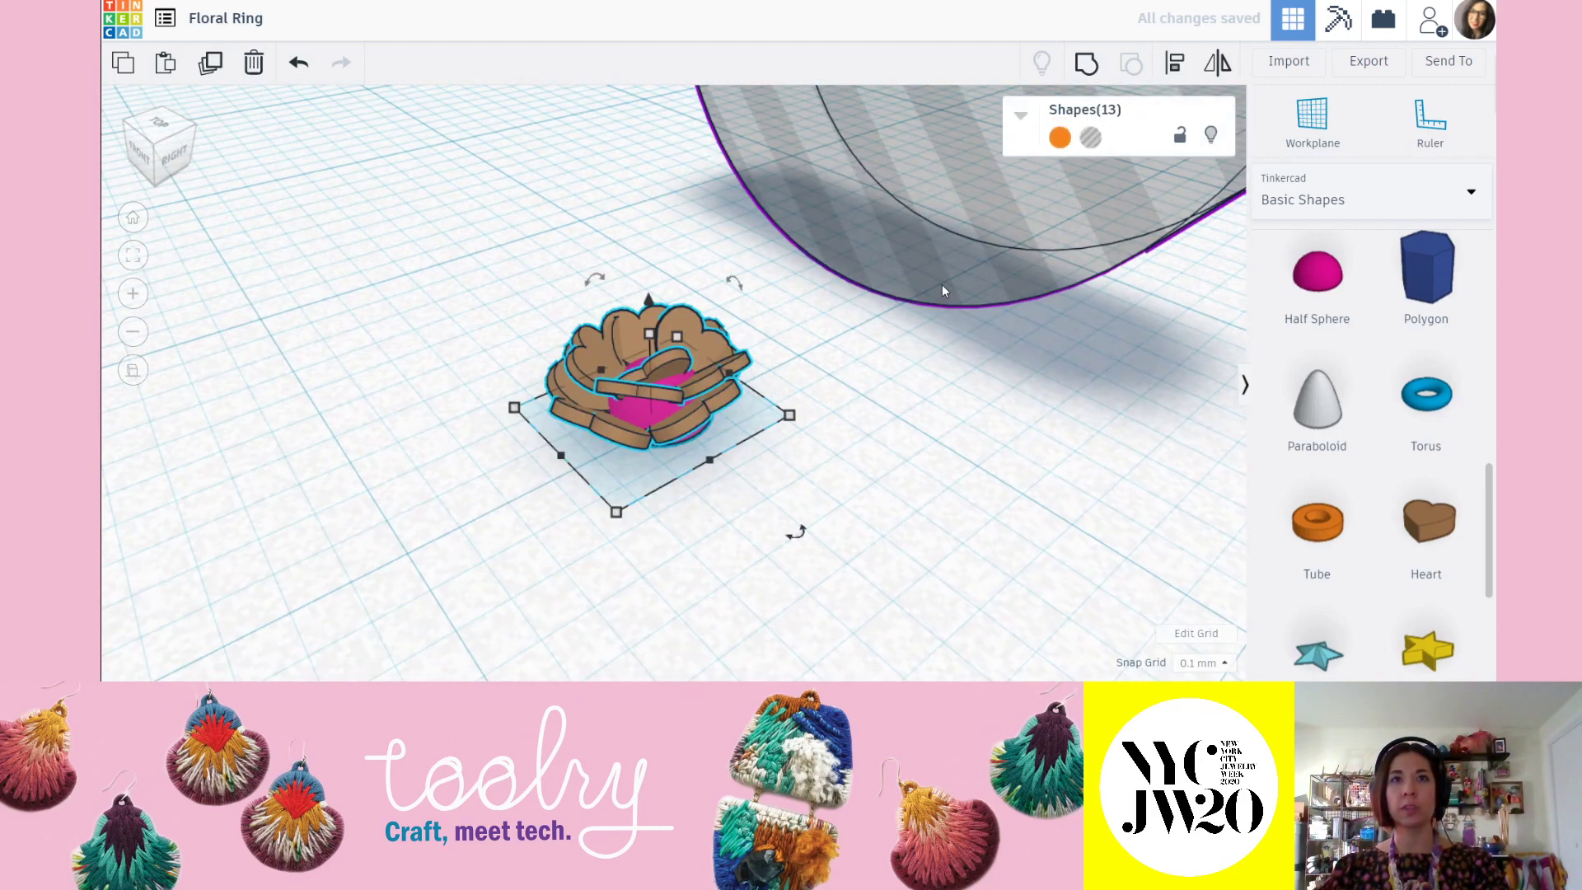
{"action": "left_click", "coordinate": [926, 256], "text": "shift"}
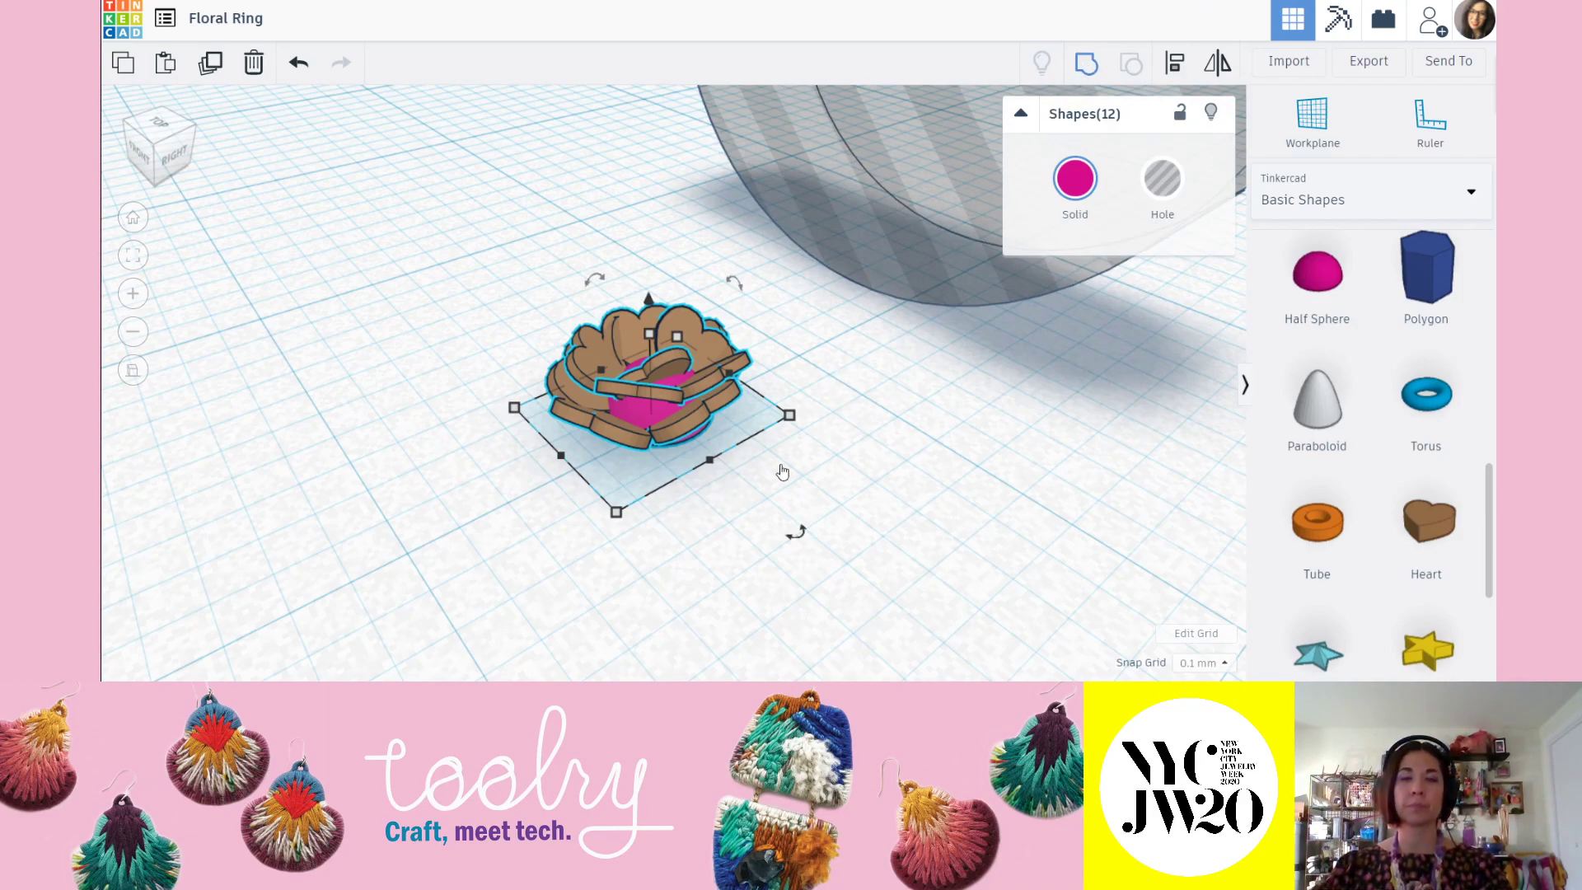
{"action": "key", "text": "ctrl+g"}
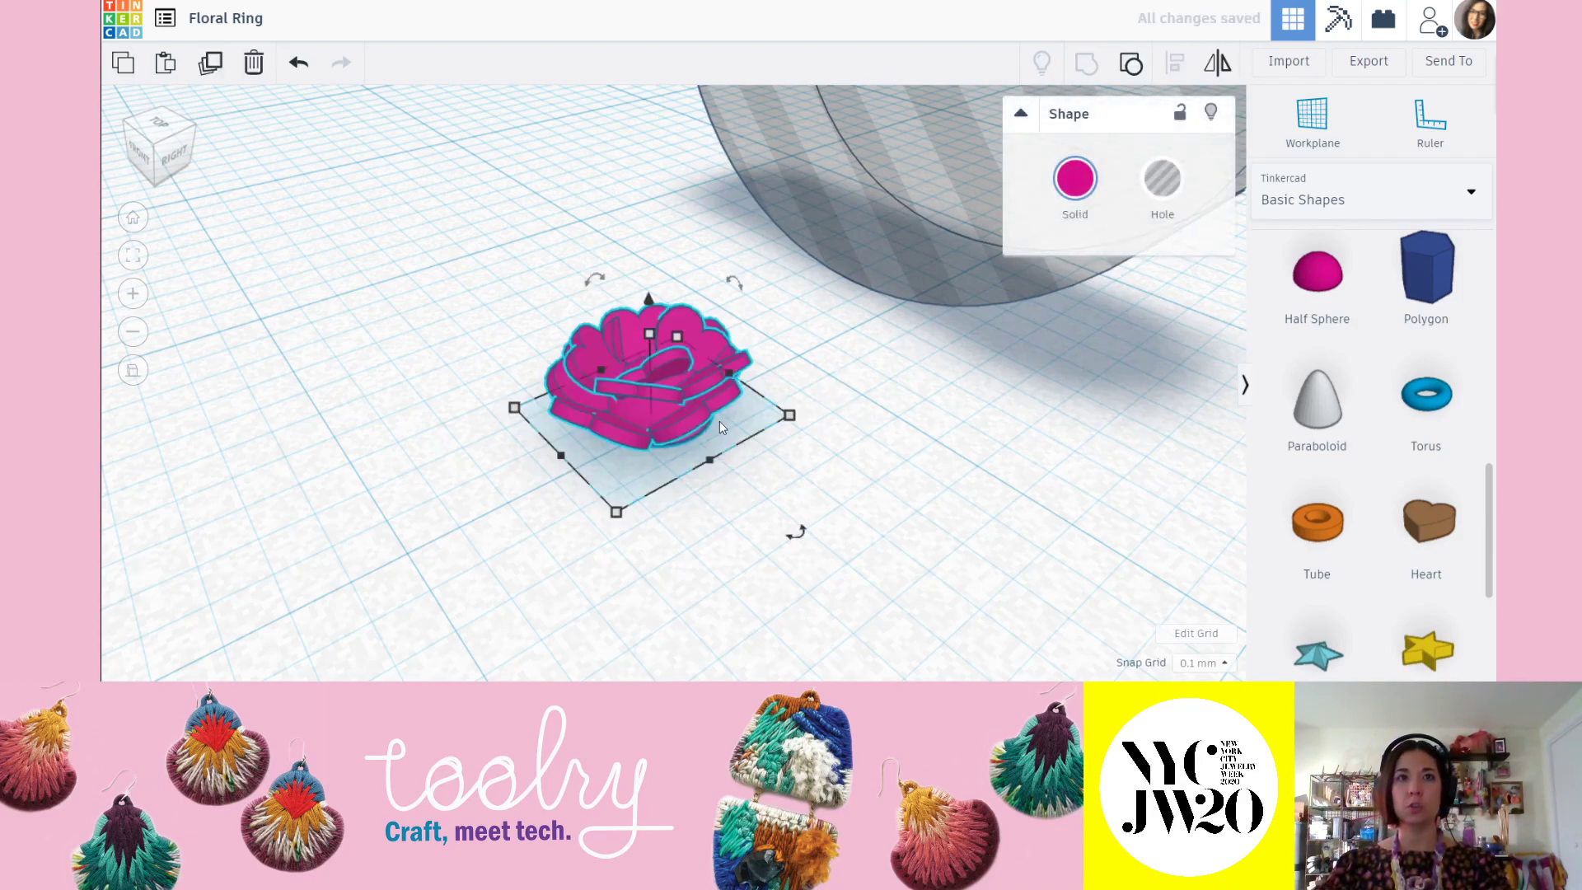
Examine the grouped flower from above and from the front, together with the ring cylinder.
{"action": "scroll", "coordinate": [720, 419], "scroll_direction": "down", "scroll_amount": 4}
{"action": "left_click", "coordinate": [800, 439]}
{"action": "right_click_drag", "start_coordinate": [683, 394], "coordinate": [699, 433]}
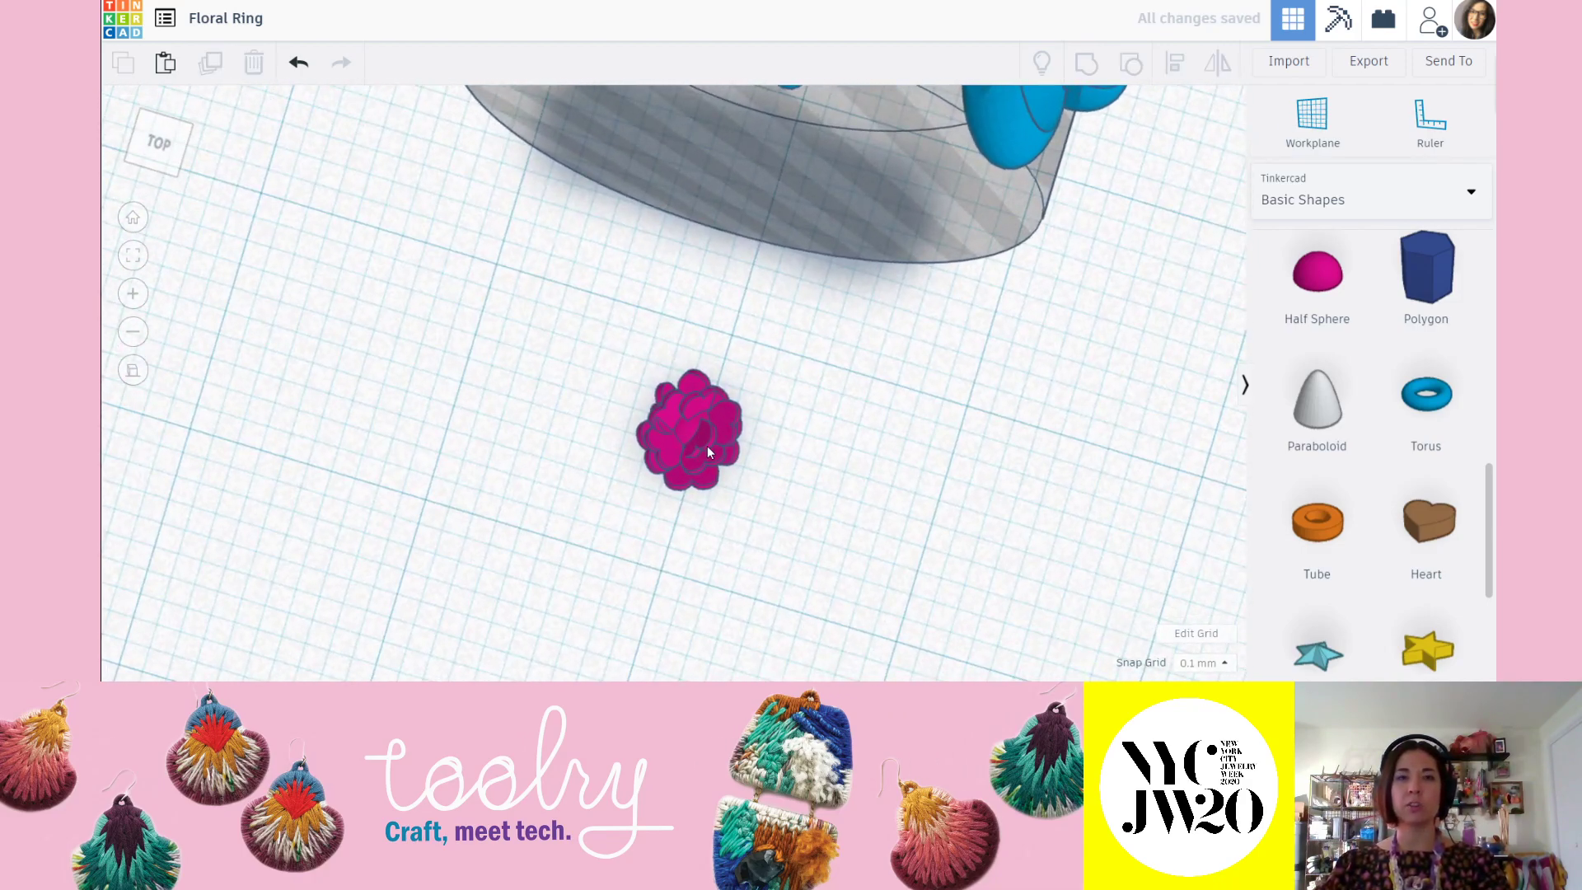
{"action": "right_click_drag", "start_coordinate": [706, 448], "coordinate": [671, 458]}
{"action": "scroll", "coordinate": [672, 445], "scroll_direction": "up", "scroll_amount": 2}
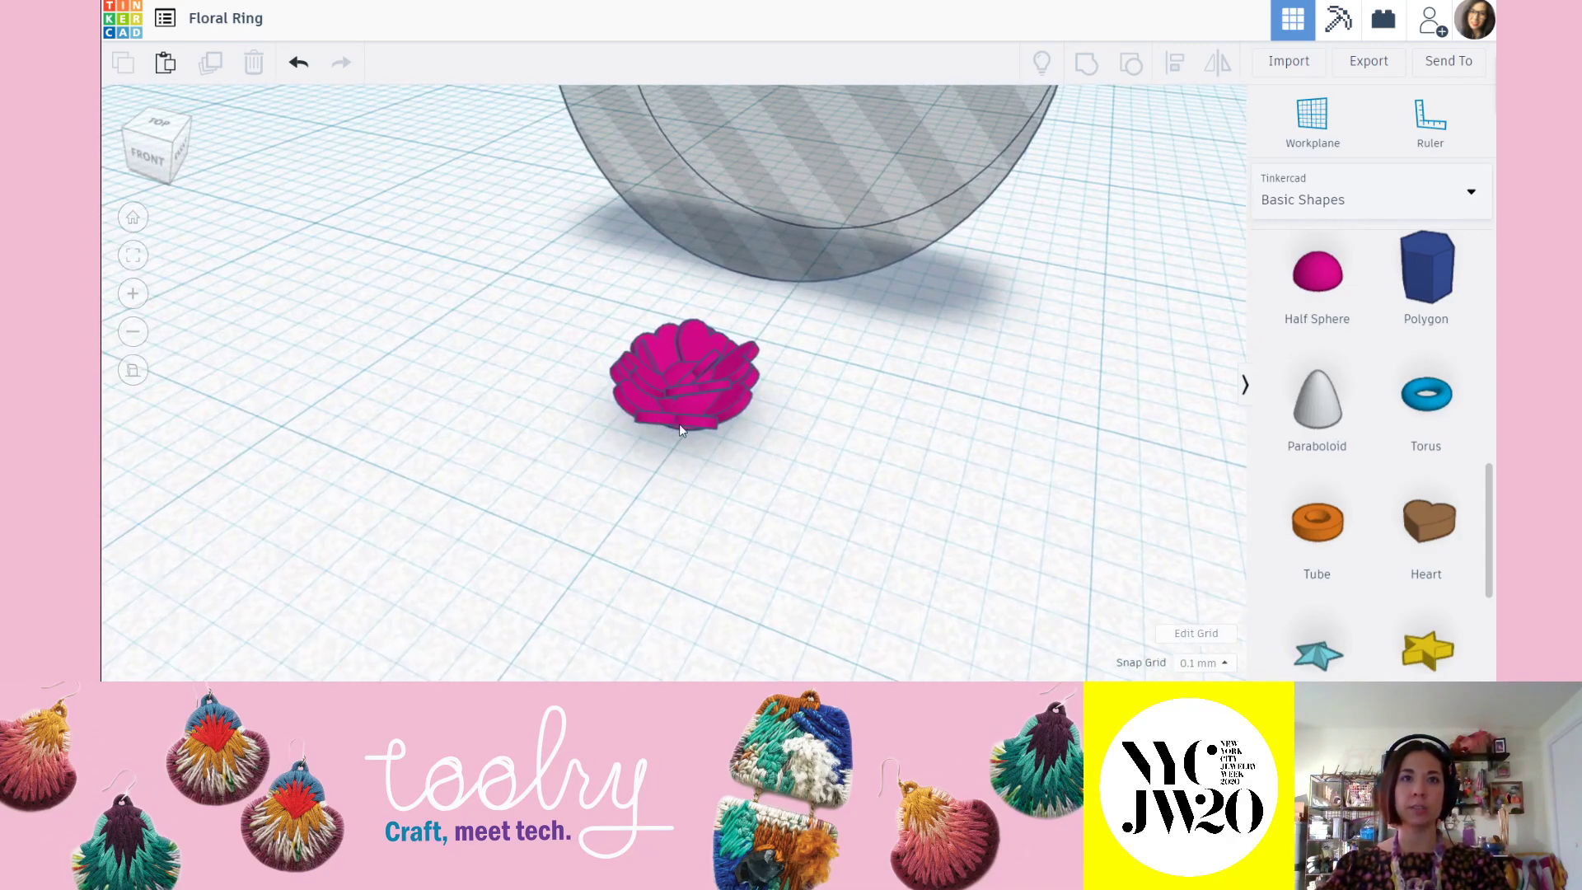
{"action": "scroll", "coordinate": [684, 384], "scroll_direction": "down", "scroll_amount": 4}
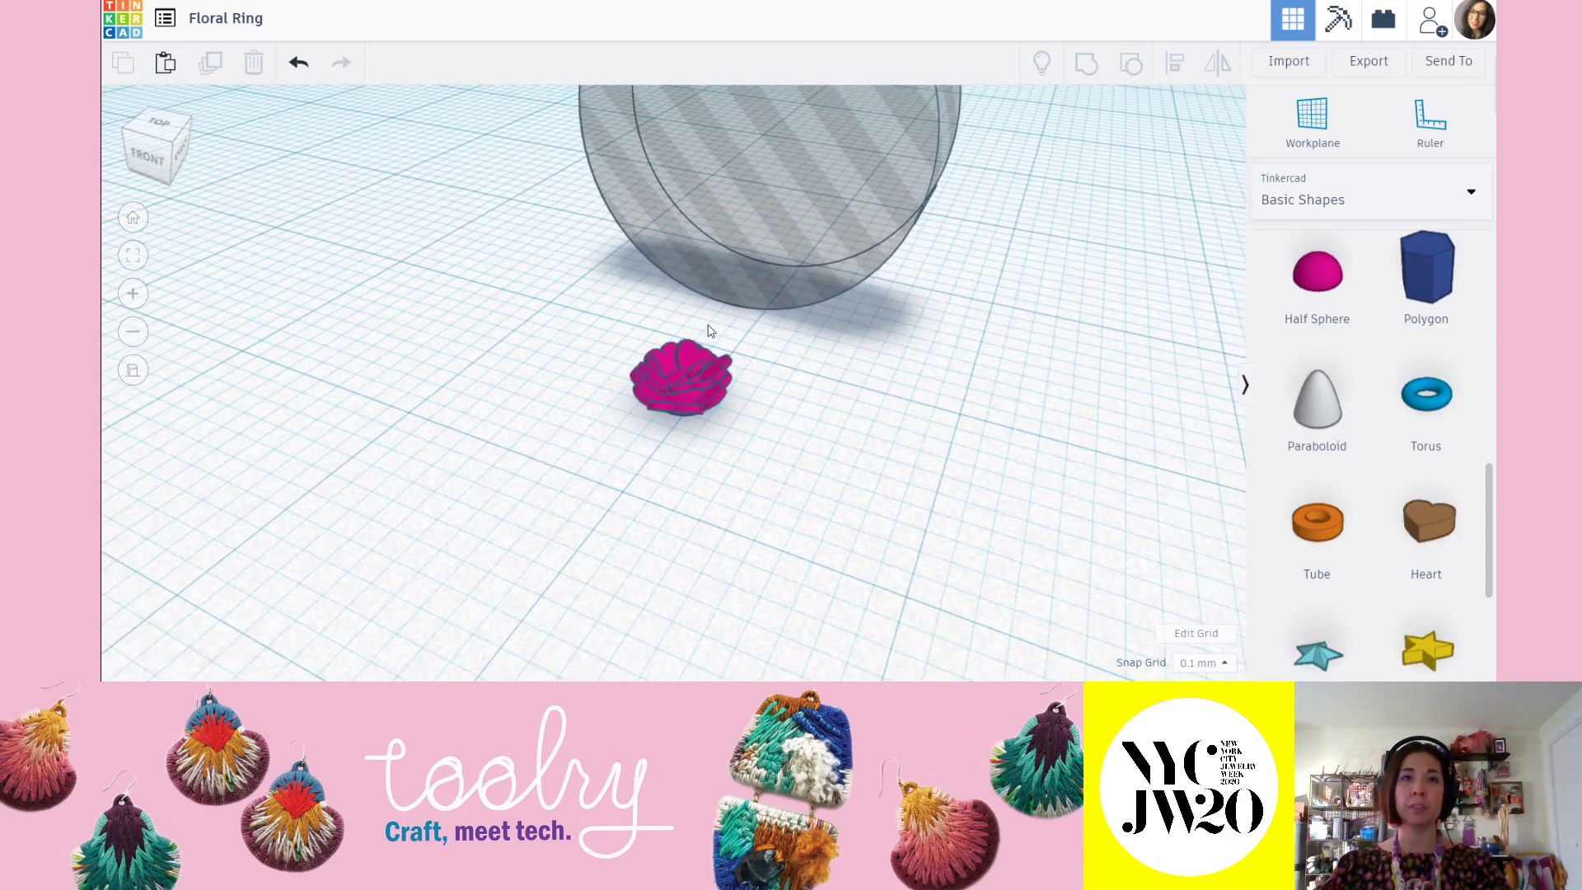
{"action": "right_click_drag", "start_coordinate": [750, 385], "coordinate": [774, 476]}
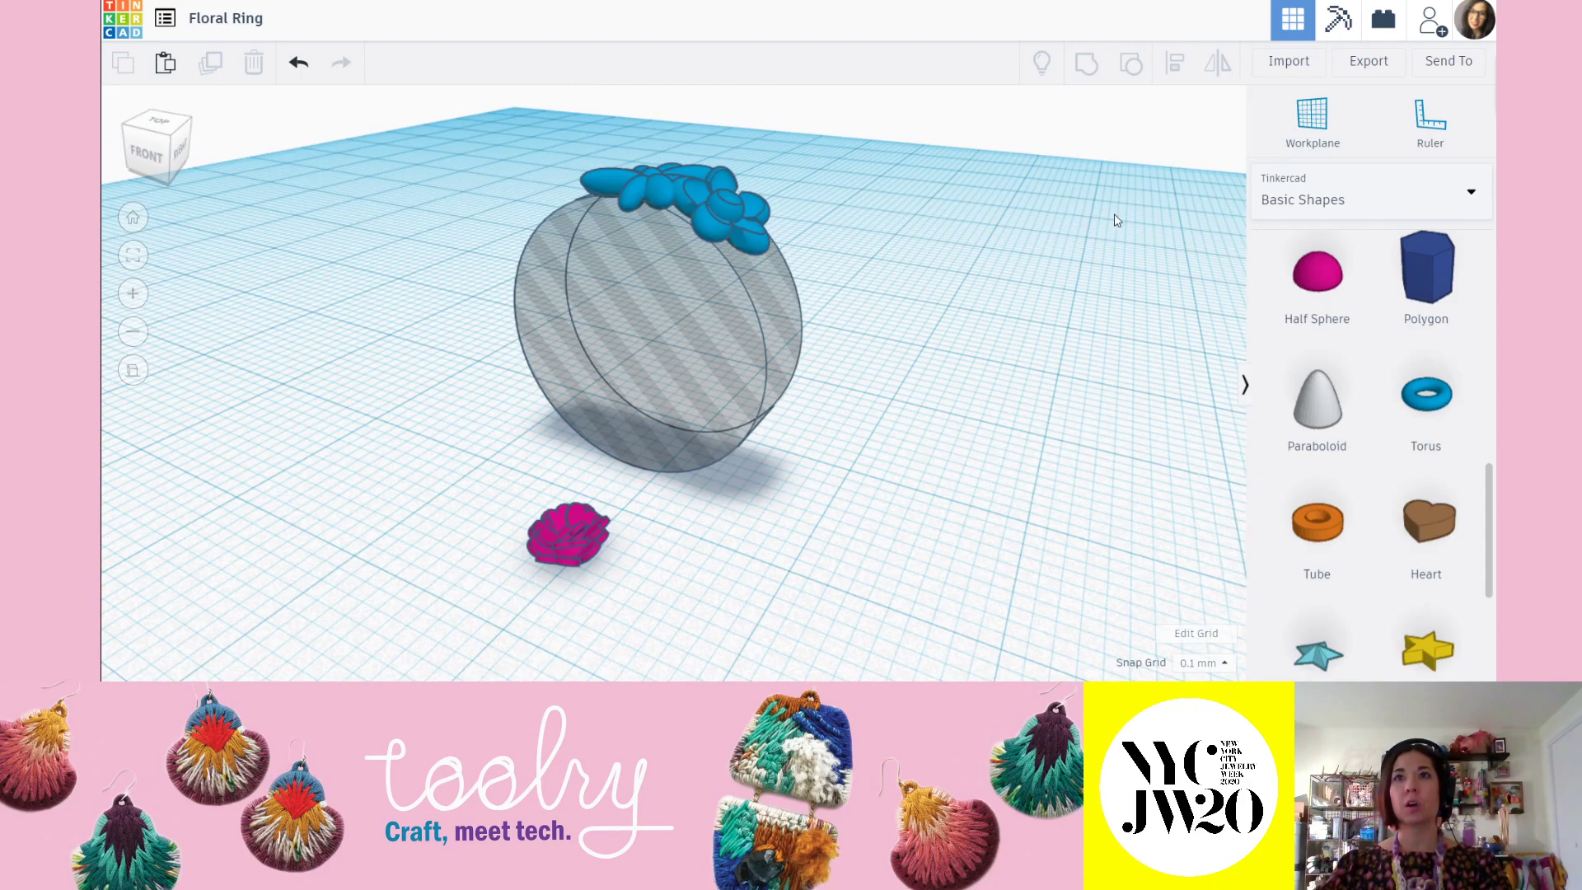
Place a workplane on the ring cylinder's curved side below the smaller blue flower and shift the grouped flower toward the ring.
{"action": "right_click_drag", "start_coordinate": [936, 318], "coordinate": [763, 297]}
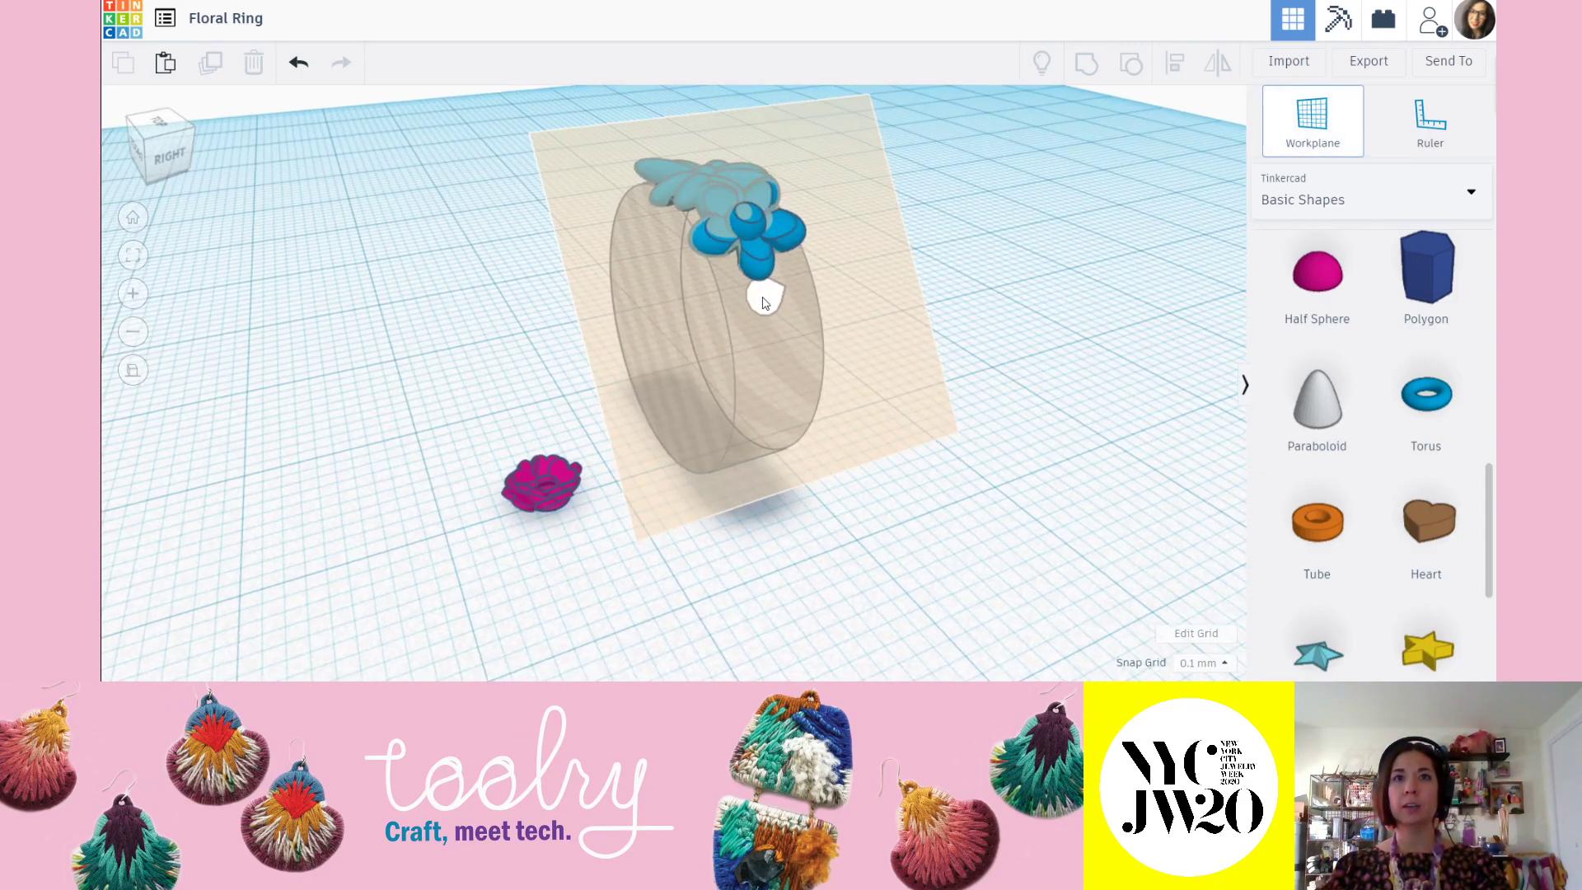
{"action": "left_click", "coordinate": [788, 295]}
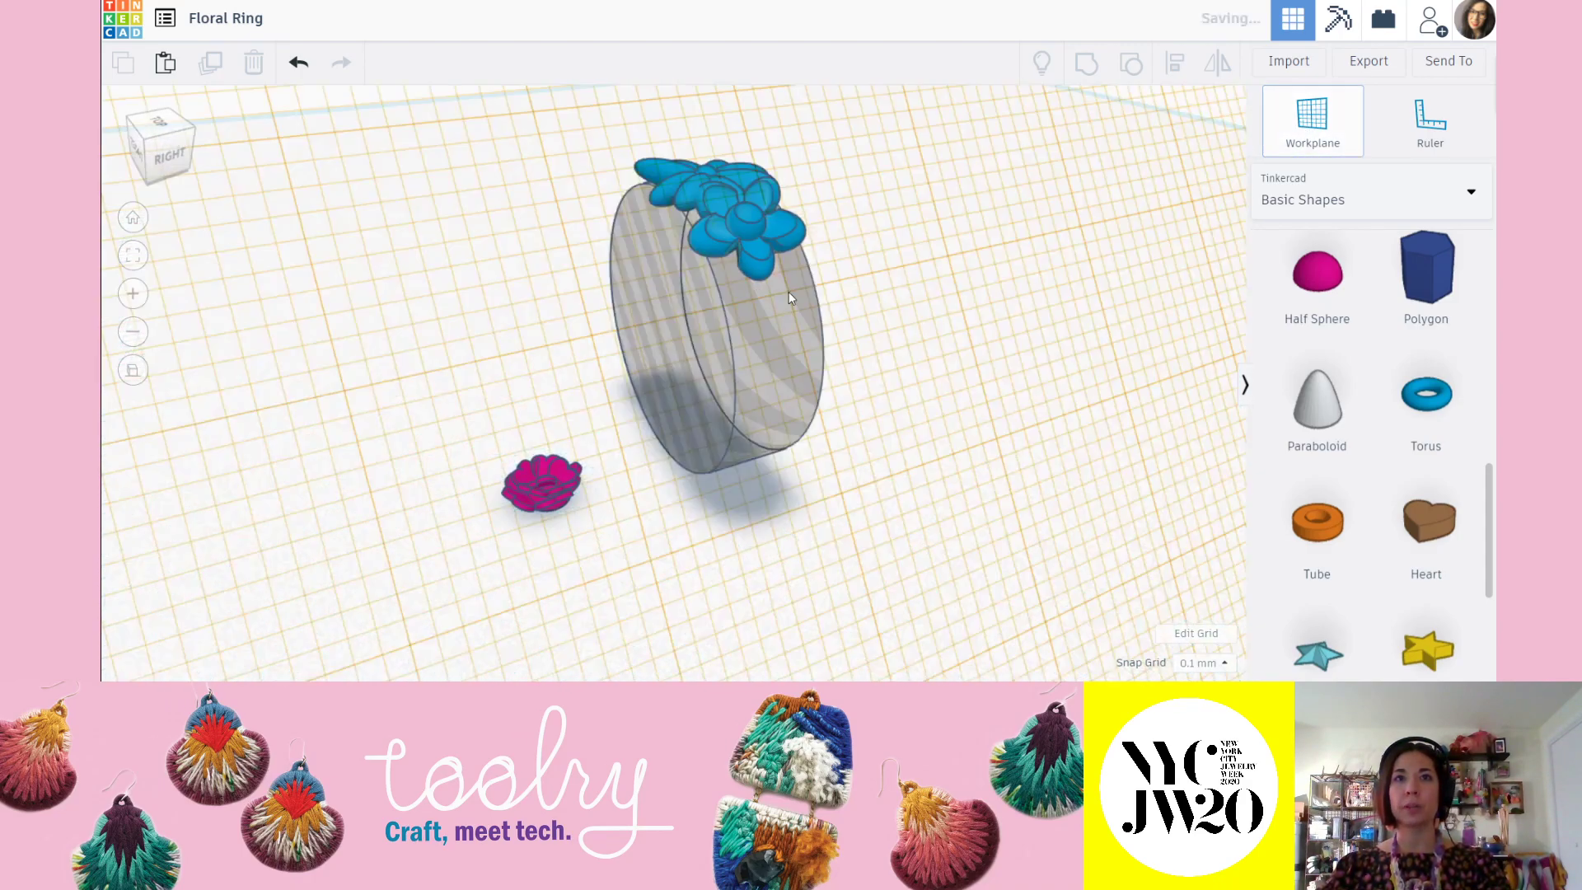
{"action": "left_click", "coordinate": [524, 485]}
{"action": "left_click_drag", "start_coordinate": [526, 481], "coordinate": [692, 475]}
{"action": "mouse_move", "coordinate": [783, 498]}
{"action": "right_mouse_down"}
{"action": "mouse_move", "coordinate": [814, 502]}
{"action": "mouse_move", "coordinate": [764, 512]}
{"action": "right_mouse_up"}
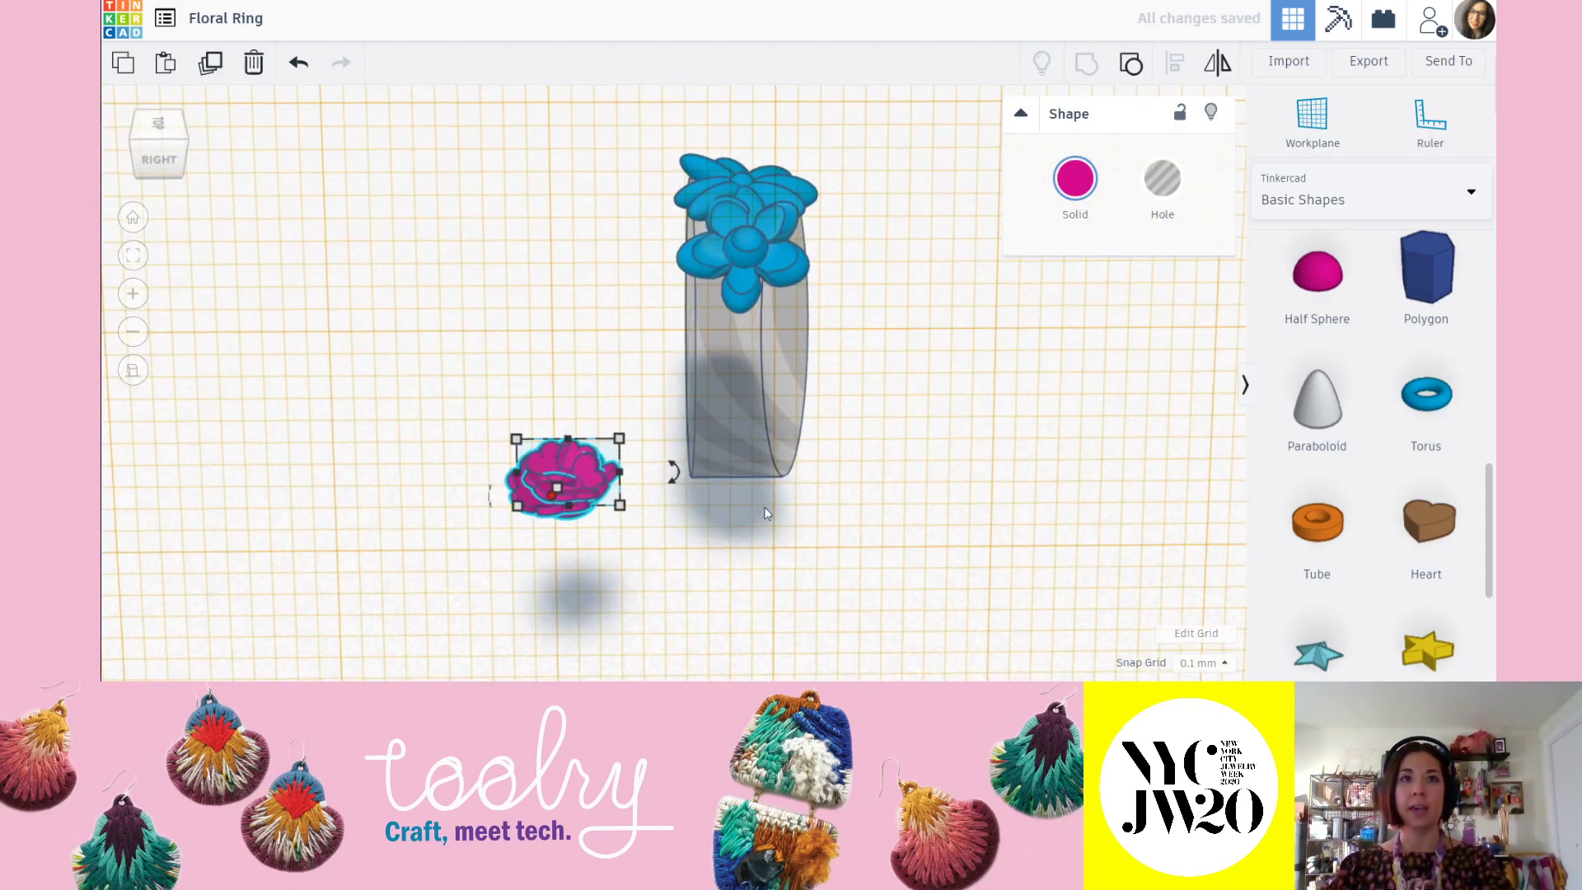
Move the pink flower across to the ring and up to the spot just below the smaller blue flower.
{"action": "key", "text": "Right"}
{"action": "key", "text": "Right"}
{"action": "key", "text": "Right"}
{"action": "key", "text": "Right"}
{"action": "key", "text": "Right"}
{"action": "key", "text": "Right"}
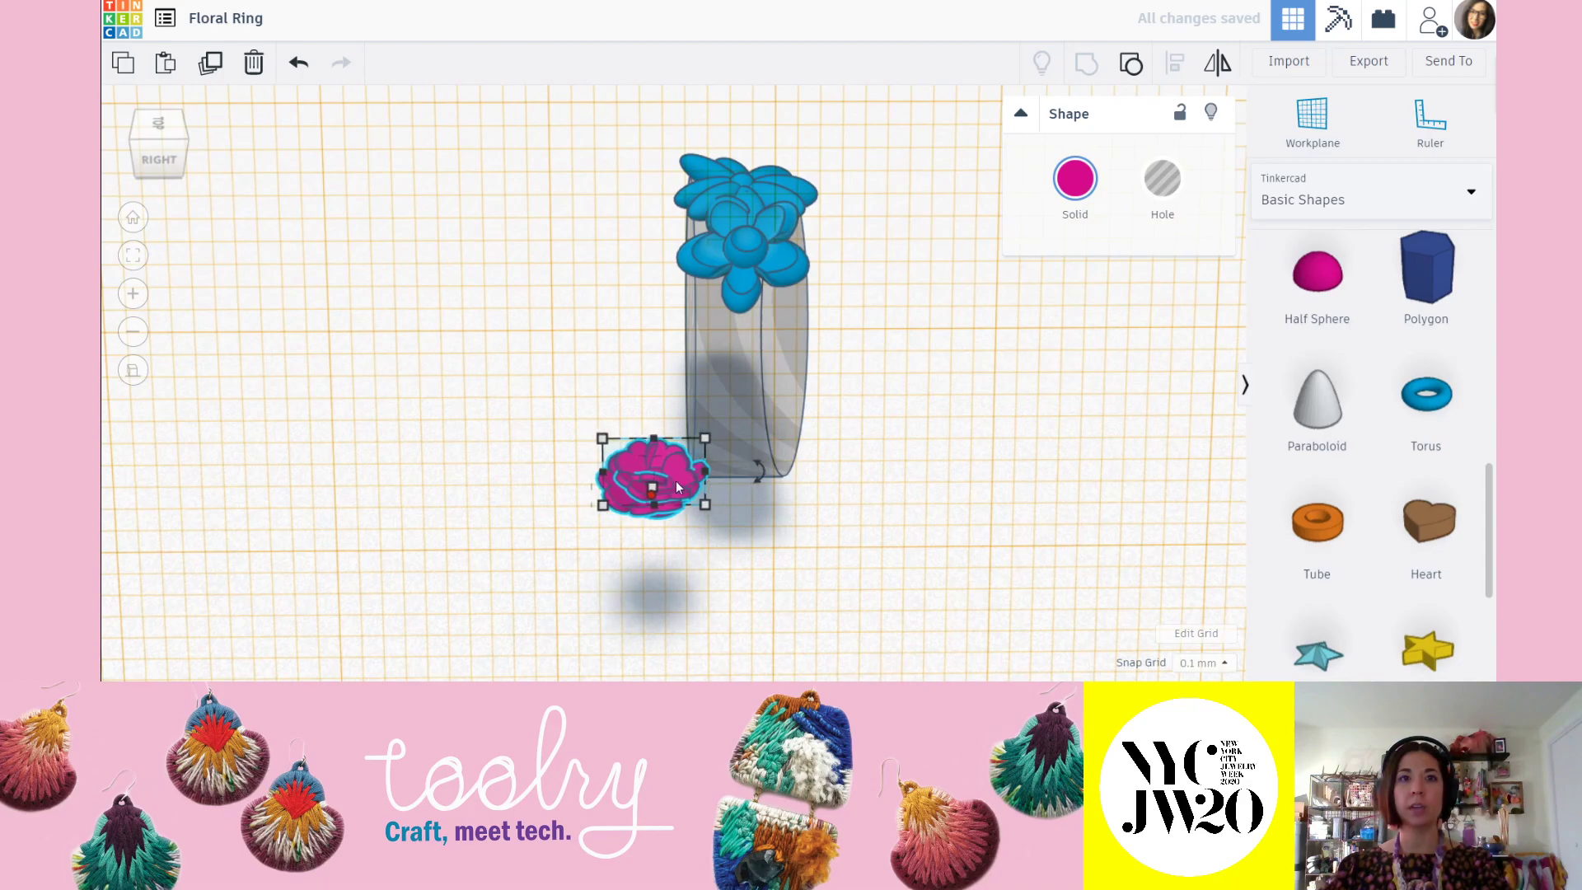
{"action": "left_click_drag", "start_coordinate": [675, 463], "coordinate": [773, 339]}
{"action": "right_click_drag", "start_coordinate": [772, 339], "coordinate": [828, 233]}
Tilt the pink flower by about 55° to follow the ring's curve and push it in against the cylinder surface.
{"action": "left_click_drag", "start_coordinate": [818, 235], "coordinate": [871, 208]}
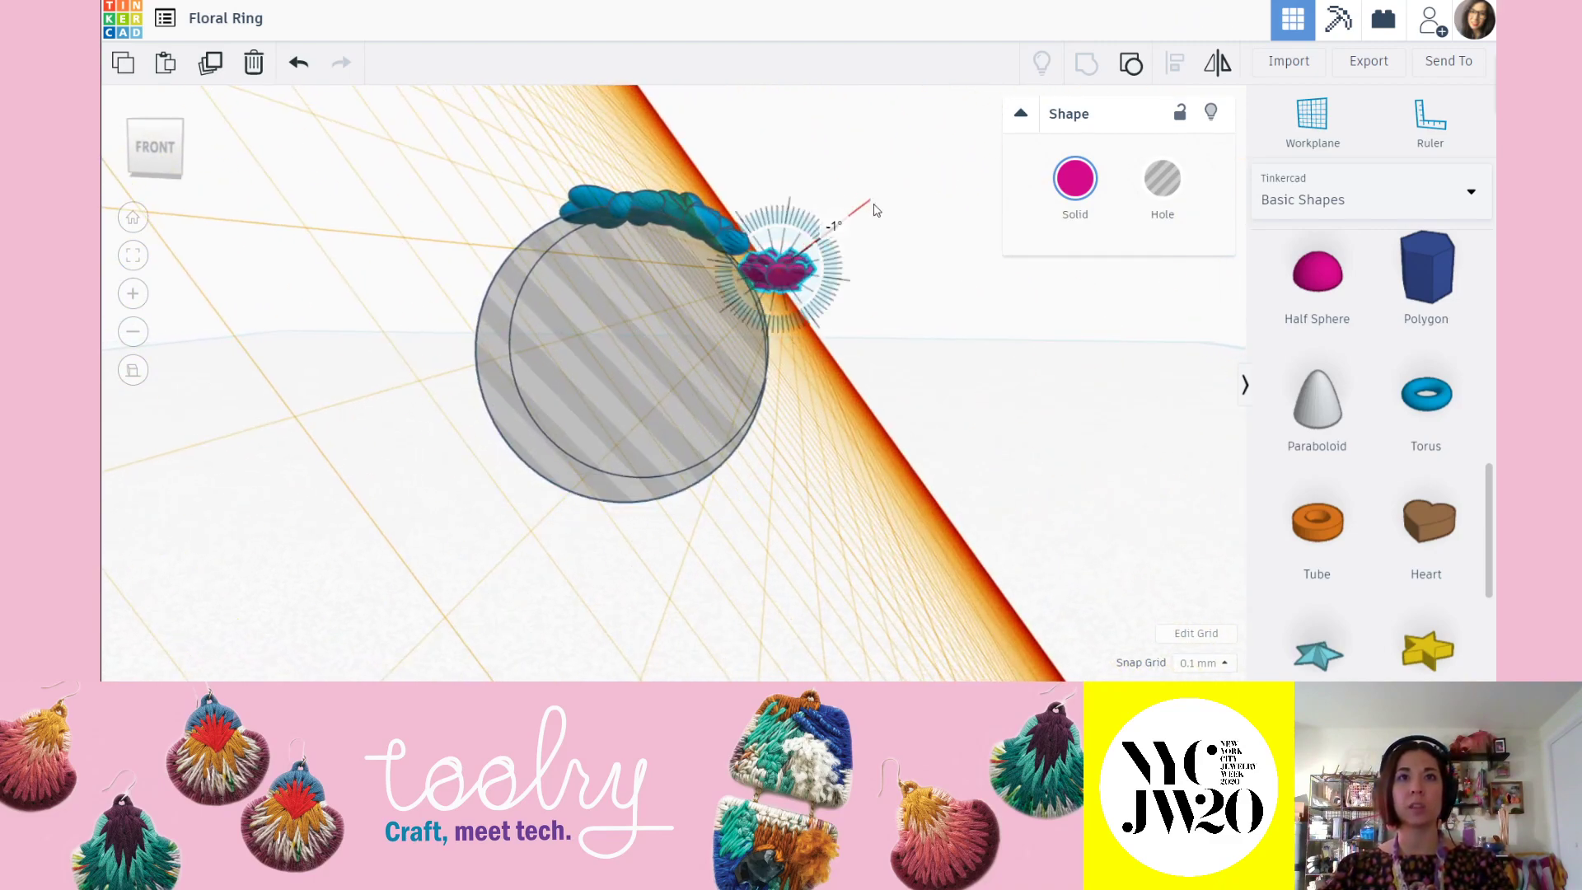
{"action": "left_click_drag", "start_coordinate": [946, 321], "coordinate": [947, 329]}
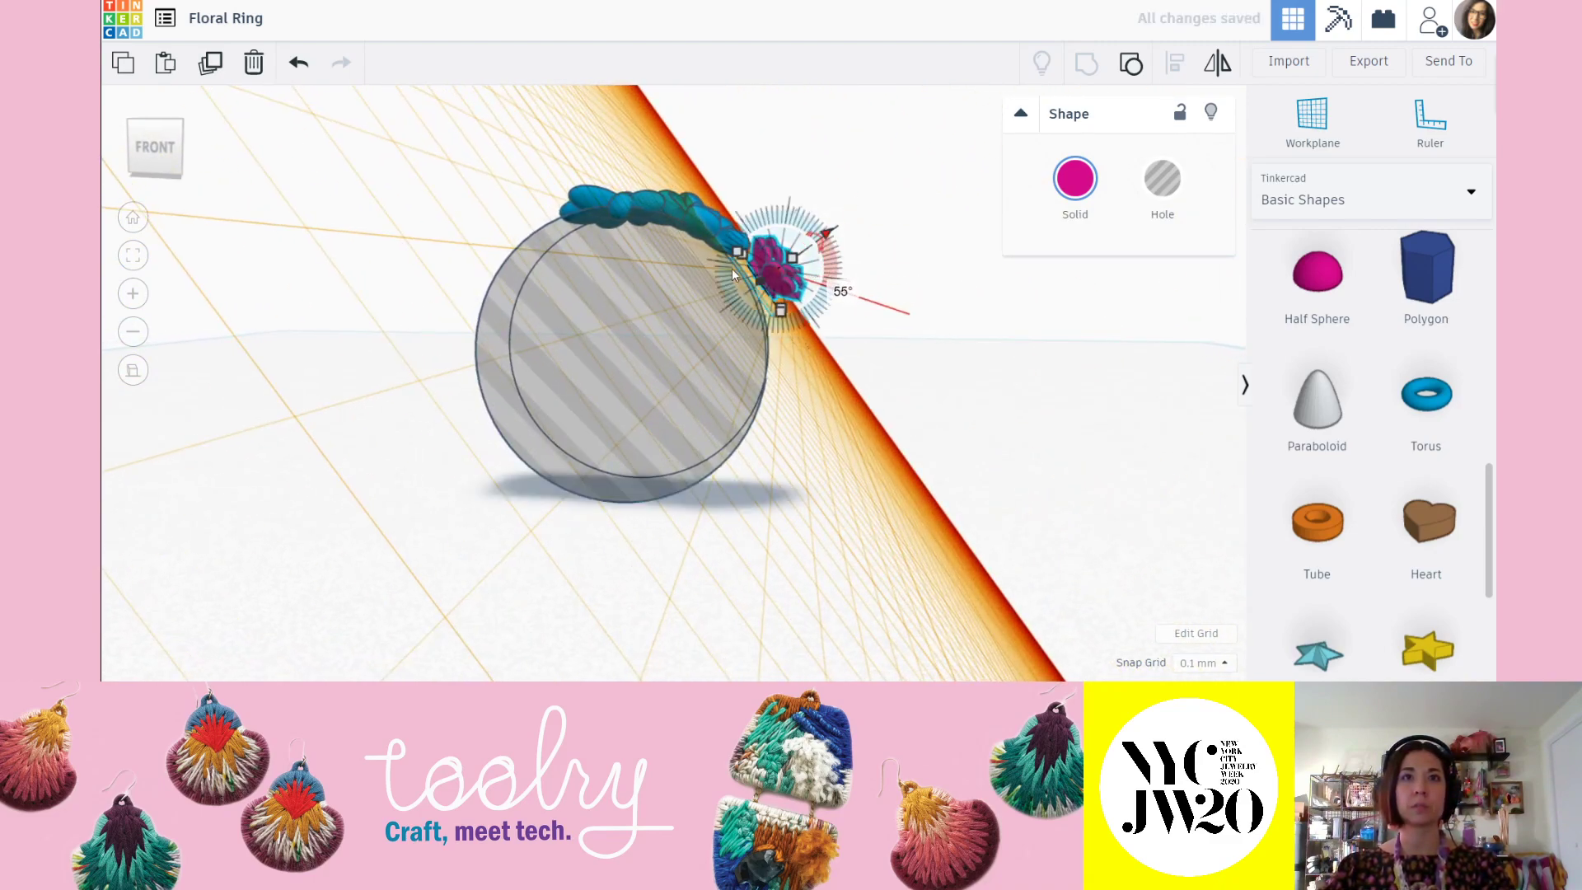
{"action": "scroll", "coordinate": [733, 273], "scroll_direction": "up", "scroll_amount": 5}
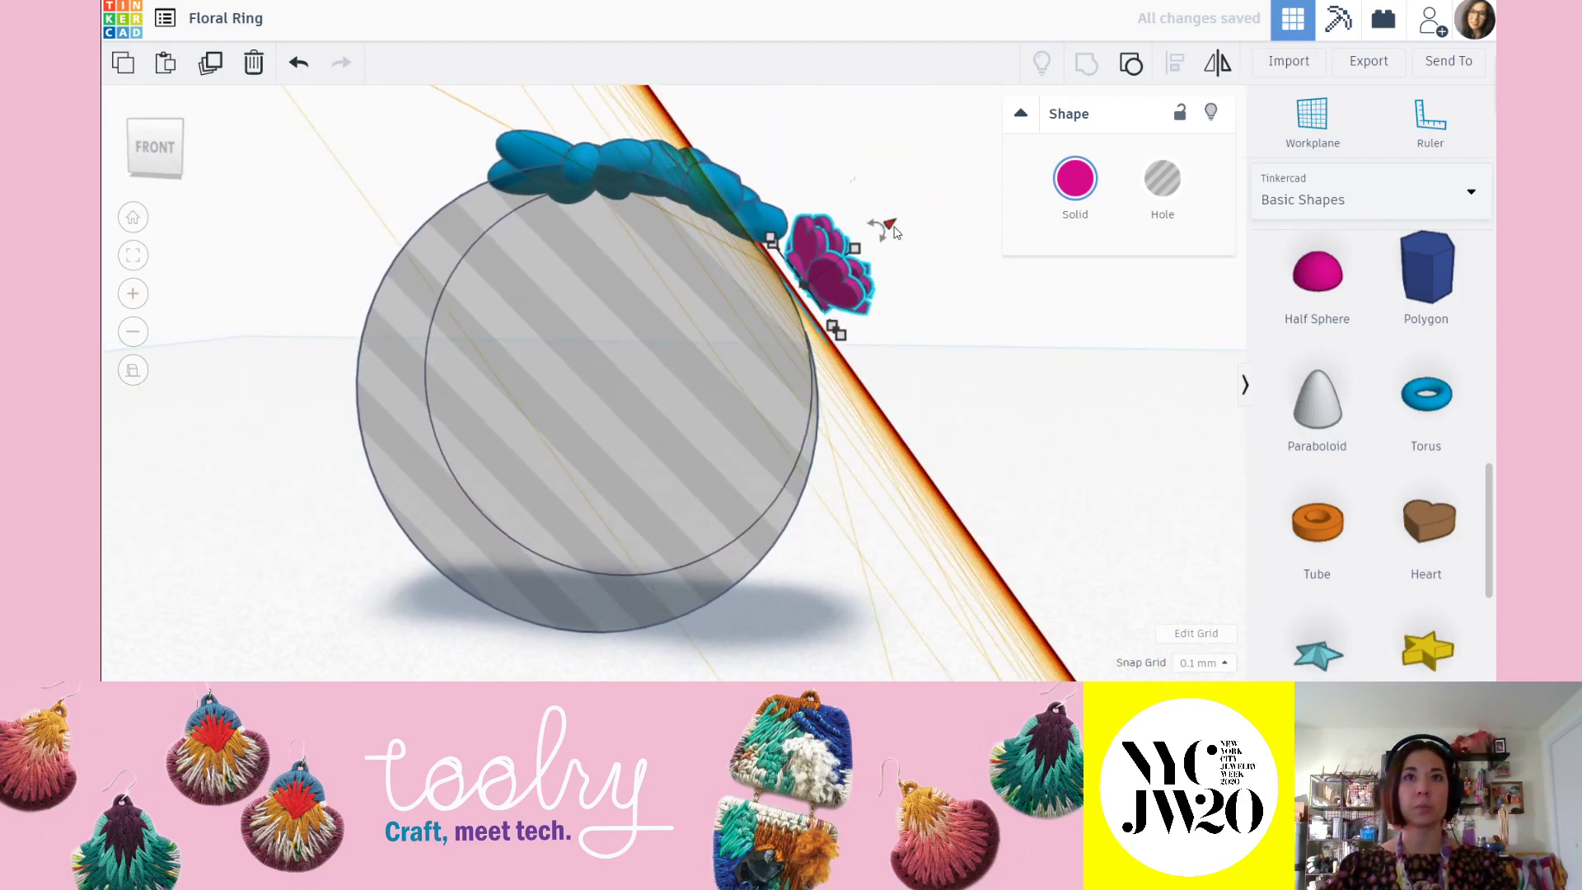
{"action": "mouse_move", "coordinate": [888, 228]}
{"action": "left_mouse_down"}
{"action": "mouse_move", "coordinate": [857, 247]}
{"action": "mouse_move", "coordinate": [876, 219]}
{"action": "mouse_move", "coordinate": [862, 211]}
{"action": "left_mouse_up"}
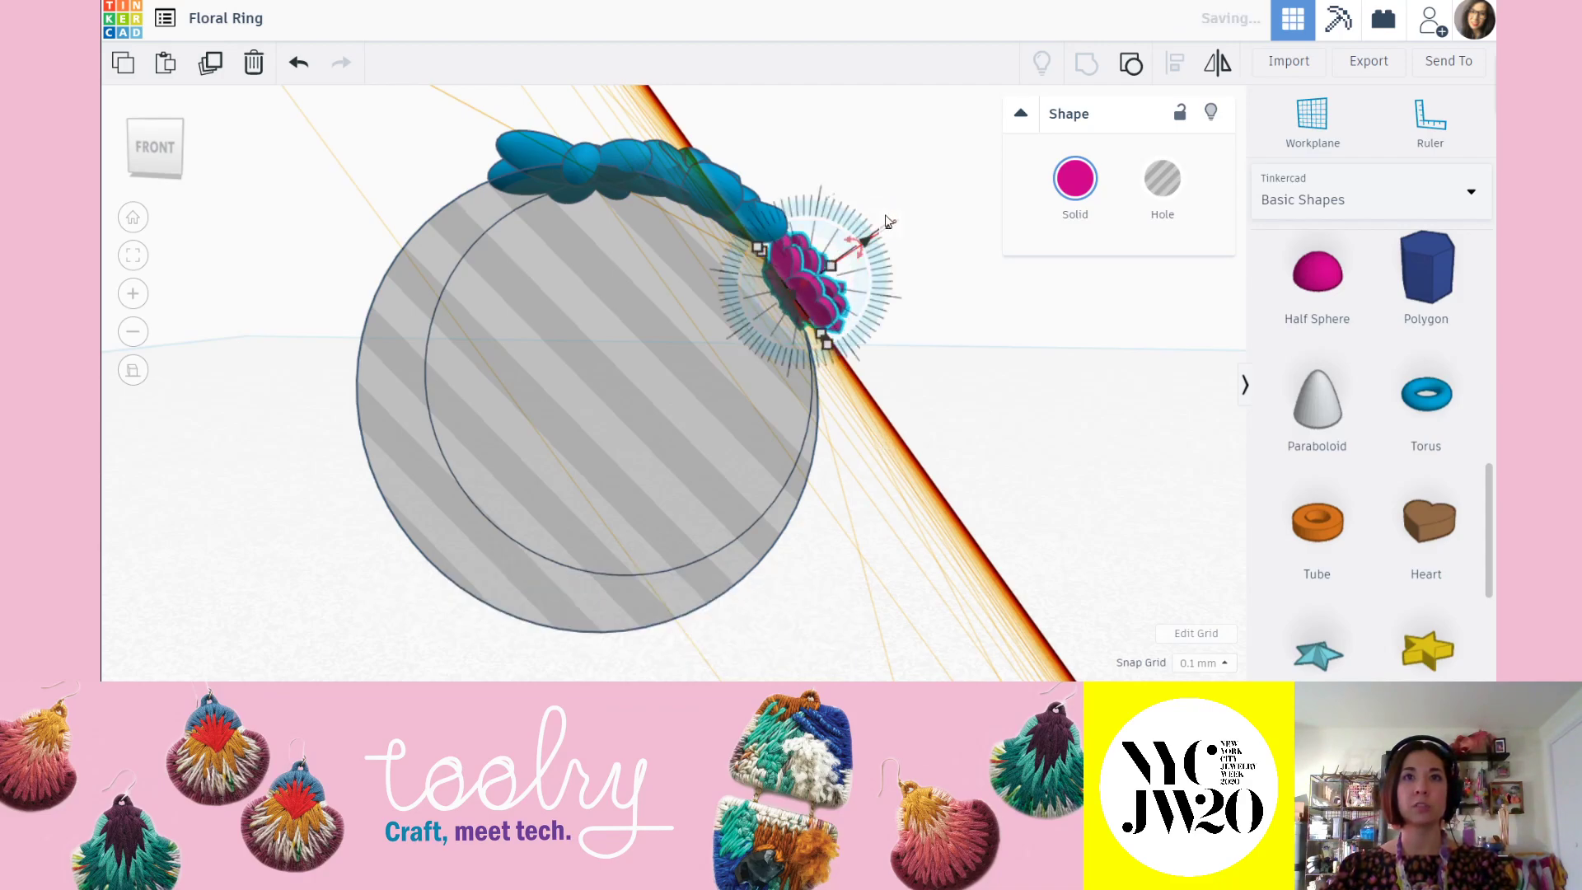
{"action": "left_click", "coordinate": [995, 406]}
{"action": "right_click_drag", "start_coordinate": [995, 406], "coordinate": [614, 502]}
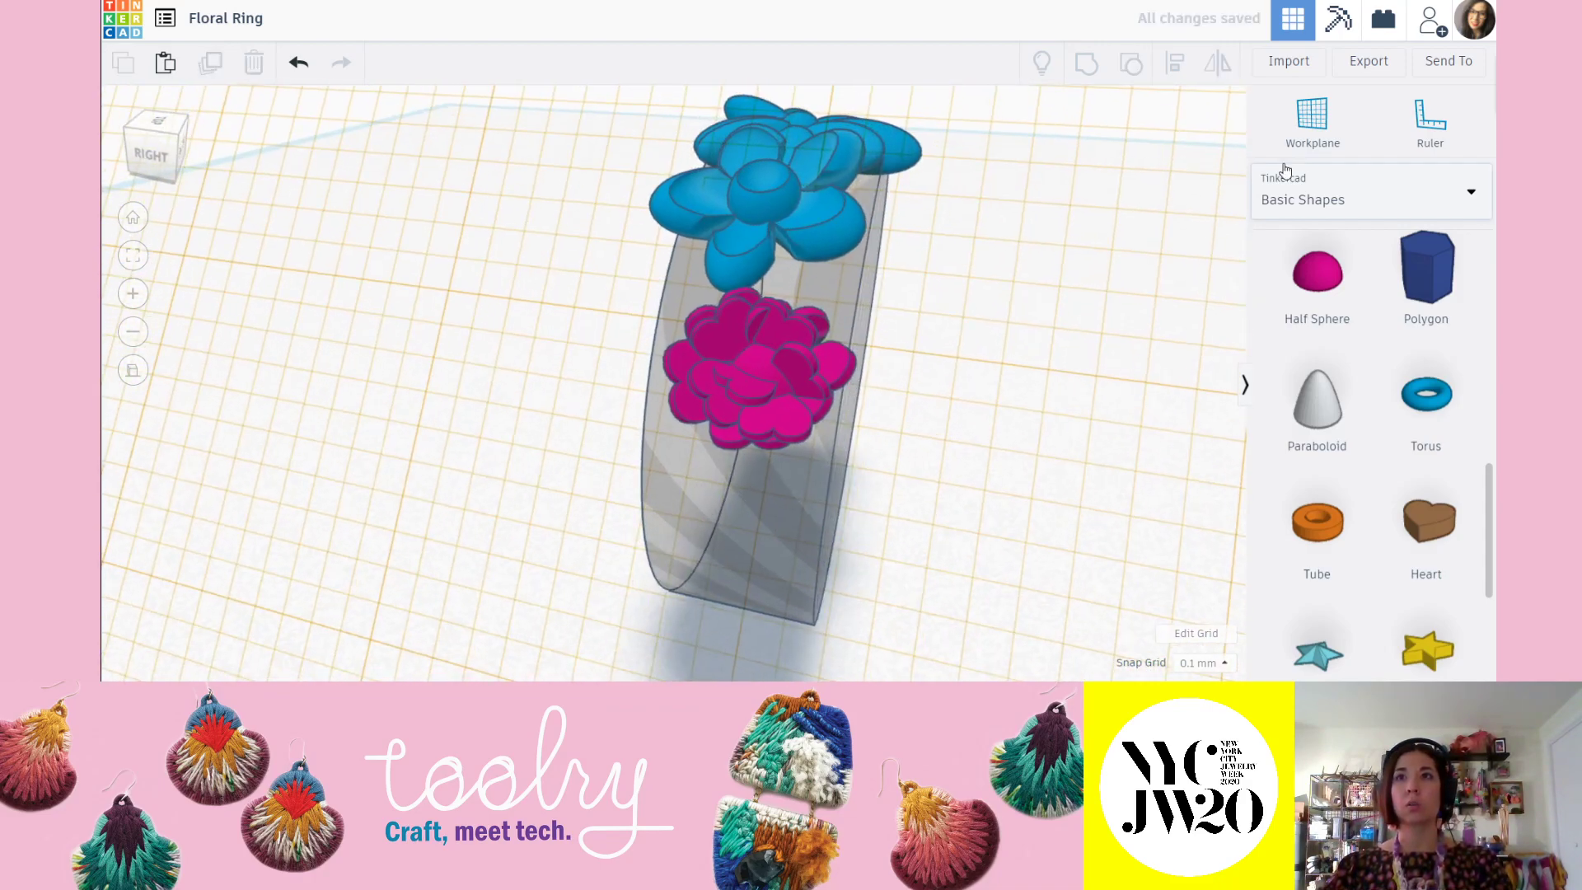
Return the workplane to the base grid in front of the ring.
{"action": "left_click", "coordinate": [1291, 128]}
{"action": "left_click", "coordinate": [1027, 486]}
{"action": "right_click_drag", "start_coordinate": [1030, 494], "coordinate": [960, 513]}
{"action": "middle_click_drag", "start_coordinate": [958, 513], "coordinate": [957, 376]}
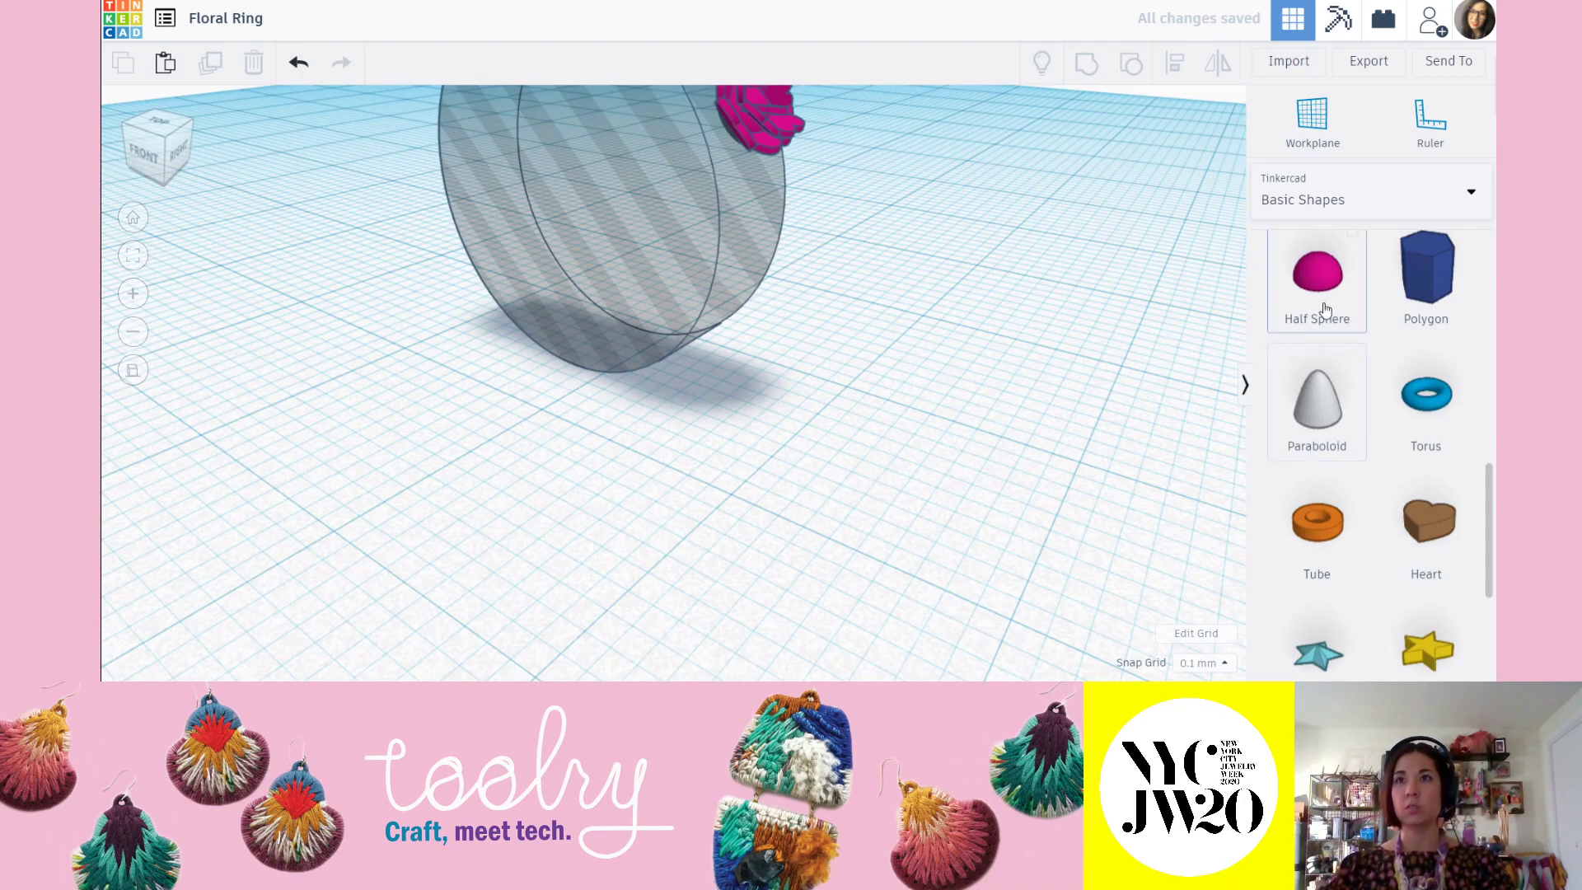
{"action": "left_click_drag", "start_coordinate": [1321, 284], "coordinate": [790, 521]}
{"action": "scroll", "coordinate": [775, 535], "scroll_direction": "down", "scroll_amount": 2}
{"action": "scroll", "coordinate": [798, 525], "scroll_direction": "down", "scroll_amount": 1}
{"action": "middle_click_drag", "start_coordinate": [808, 530], "coordinate": [790, 466]}
{"action": "right_click_drag", "start_coordinate": [790, 466], "coordinate": [833, 530]}
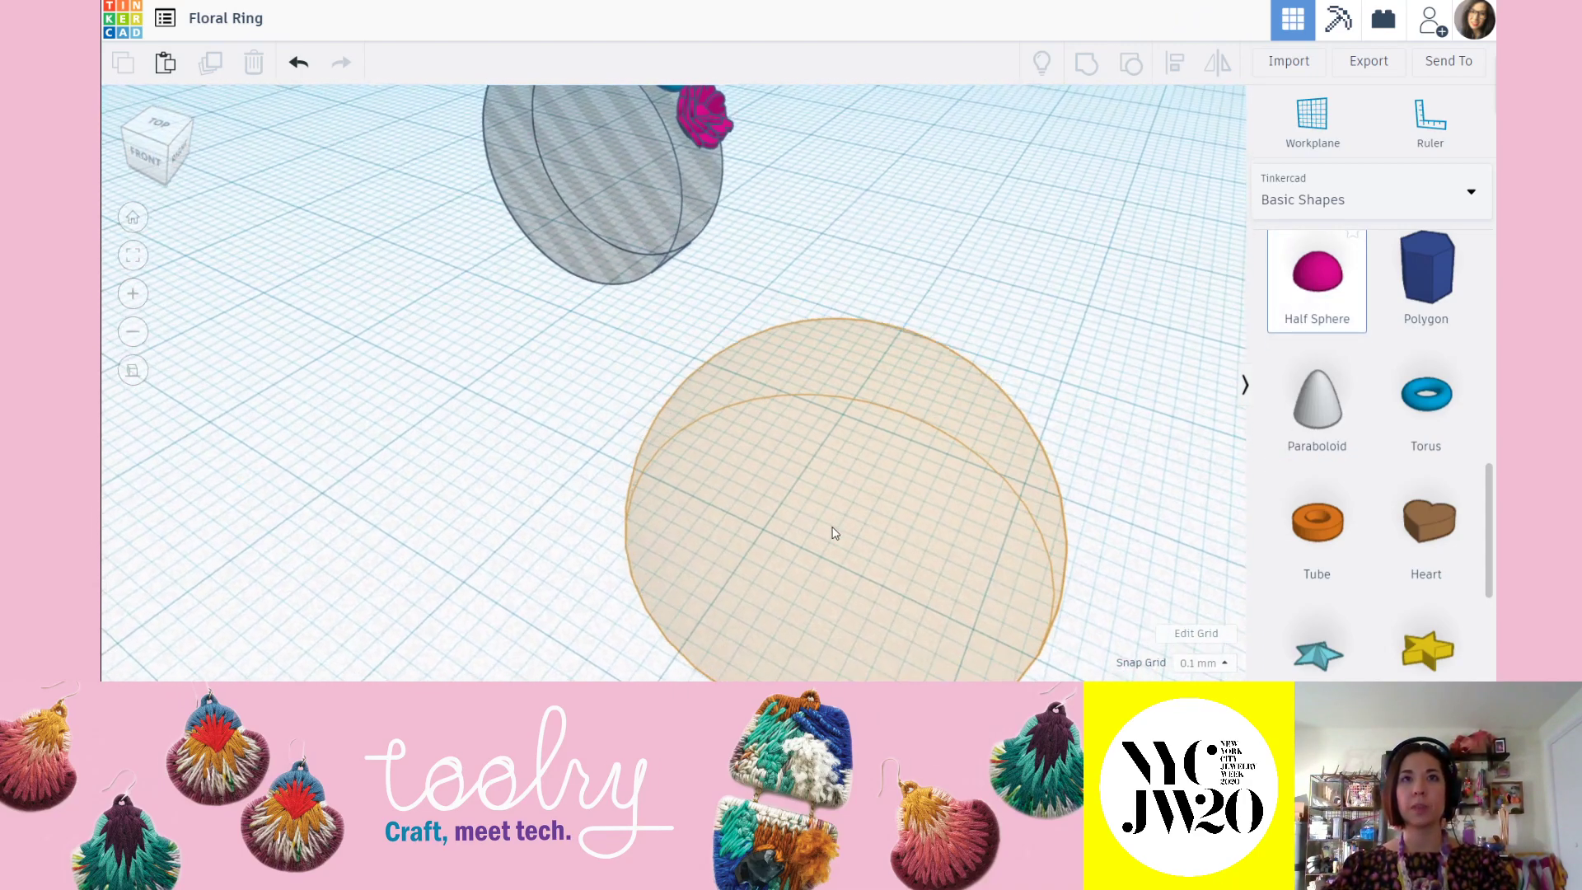
{"action": "left_click", "coordinate": [803, 496]}
{"action": "right_click_drag", "start_coordinate": [811, 485], "coordinate": [820, 540]}
{"action": "left_click_drag", "start_coordinate": [718, 348], "coordinate": [844, 594]}
{"action": "middle_click_drag", "start_coordinate": [1015, 544], "coordinate": [942, 432]}
{"action": "left_click", "coordinate": [941, 432]}
{"action": "left_click", "coordinate": [750, 501]}
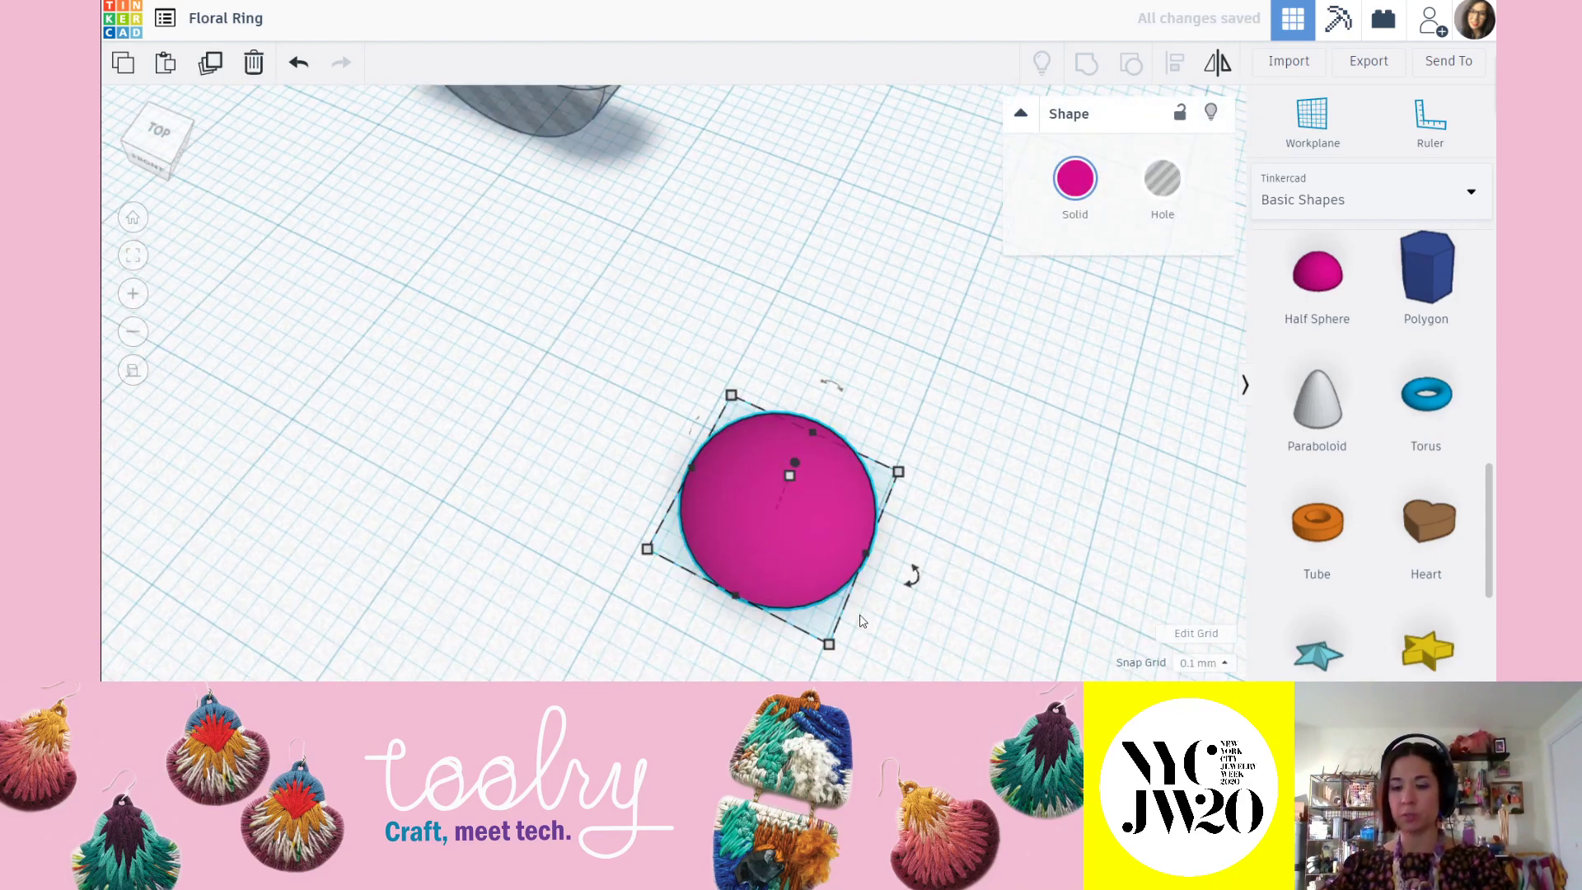
{"action": "key", "text": "Delete"}
Add a sphere from the basic shapes to the base workplane in front of the ring.
{"action": "scroll", "coordinate": [1359, 404], "scroll_direction": "up", "scroll_amount": 8}
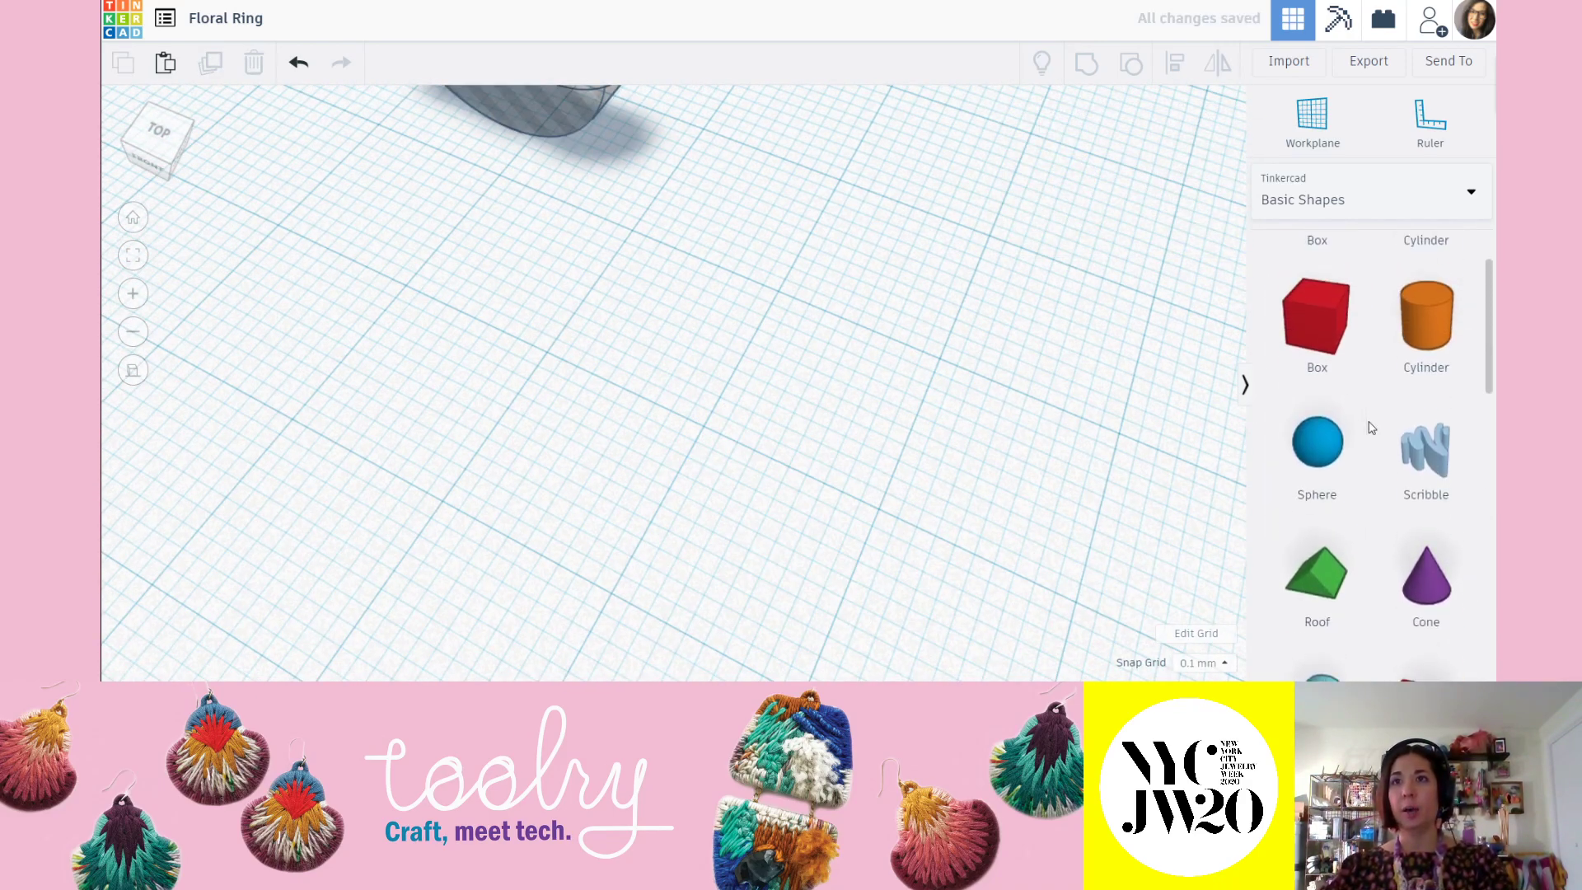
{"action": "scroll", "coordinate": [1370, 428], "scroll_direction": "up", "scroll_amount": 2}
{"action": "left_click_drag", "start_coordinate": [1343, 550], "coordinate": [752, 505]}
{"action": "scroll", "coordinate": [799, 456], "scroll_direction": "down", "scroll_amount": 3}
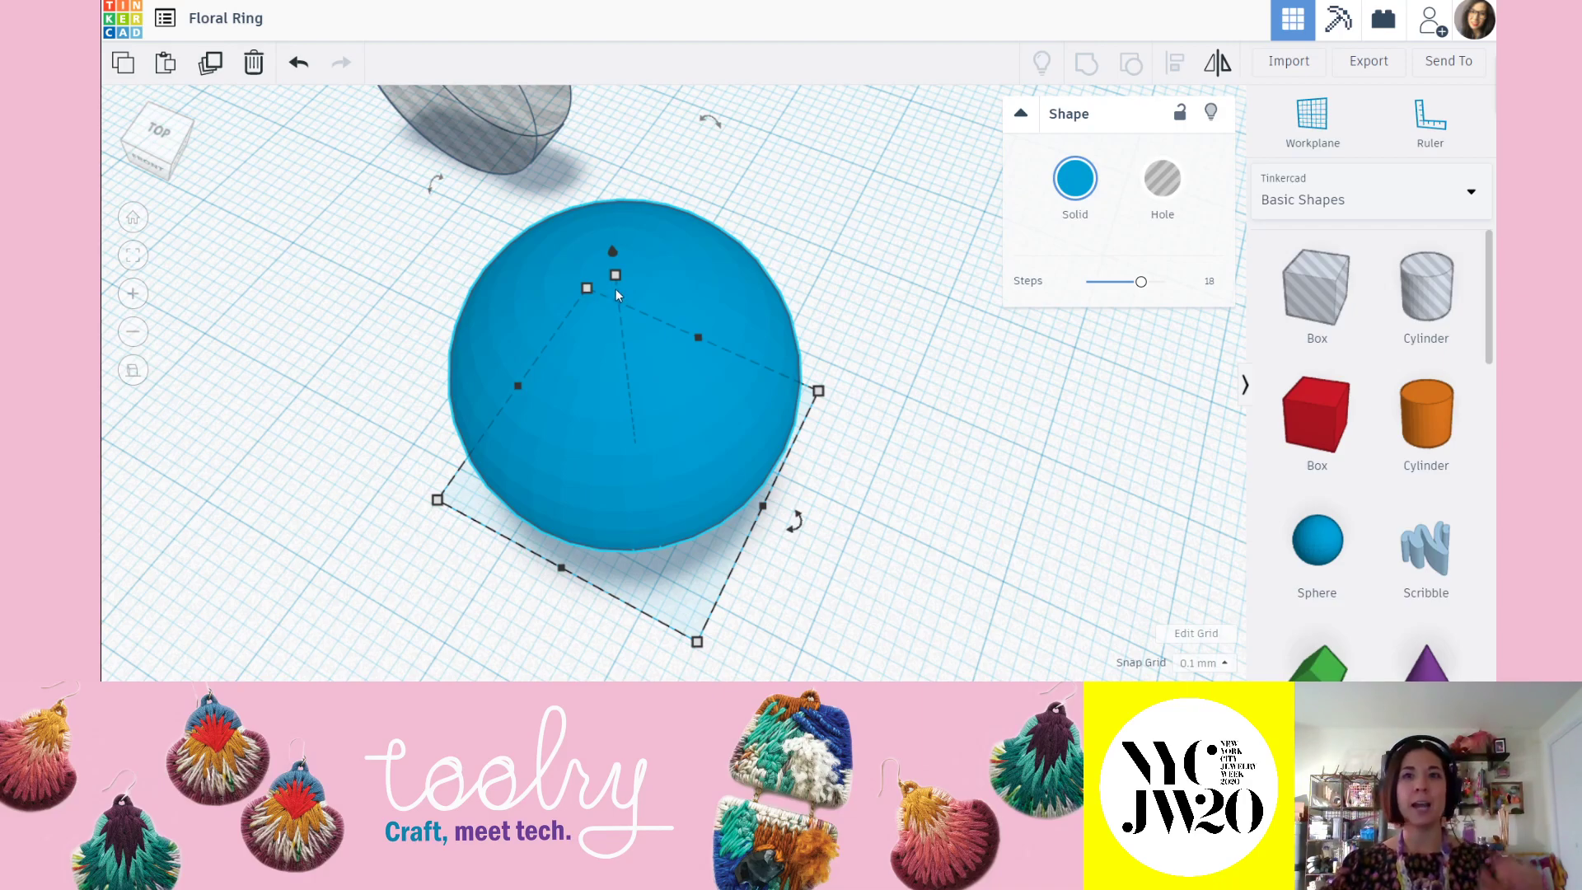
Scale the sphere down proportionally to a small bead about 2.3 mm wide.
{"action": "right_click_drag", "start_coordinate": [512, 309], "coordinate": [613, 354]}
{"action": "left_click_drag", "start_coordinate": [576, 335], "coordinate": [855, 470], "text": "shift"}
{"action": "left_click", "coordinate": [893, 576], "text": "shift"}
{"action": "left_click_drag", "start_coordinate": [893, 577], "coordinate": [624, 311]}
{"action": "left_click", "coordinate": [727, 205]}
{"action": "left_click", "coordinate": [689, 341]}
{"action": "right_click_drag", "start_coordinate": [769, 430], "coordinate": [775, 491]}
{"action": "left_click_drag", "start_coordinate": [759, 346], "coordinate": [594, 472], "text": "shift"}
{"action": "scroll", "coordinate": [605, 486], "scroll_direction": "up", "scroll_amount": 3}
{"action": "right_click_drag", "start_coordinate": [610, 496], "coordinate": [585, 420]}
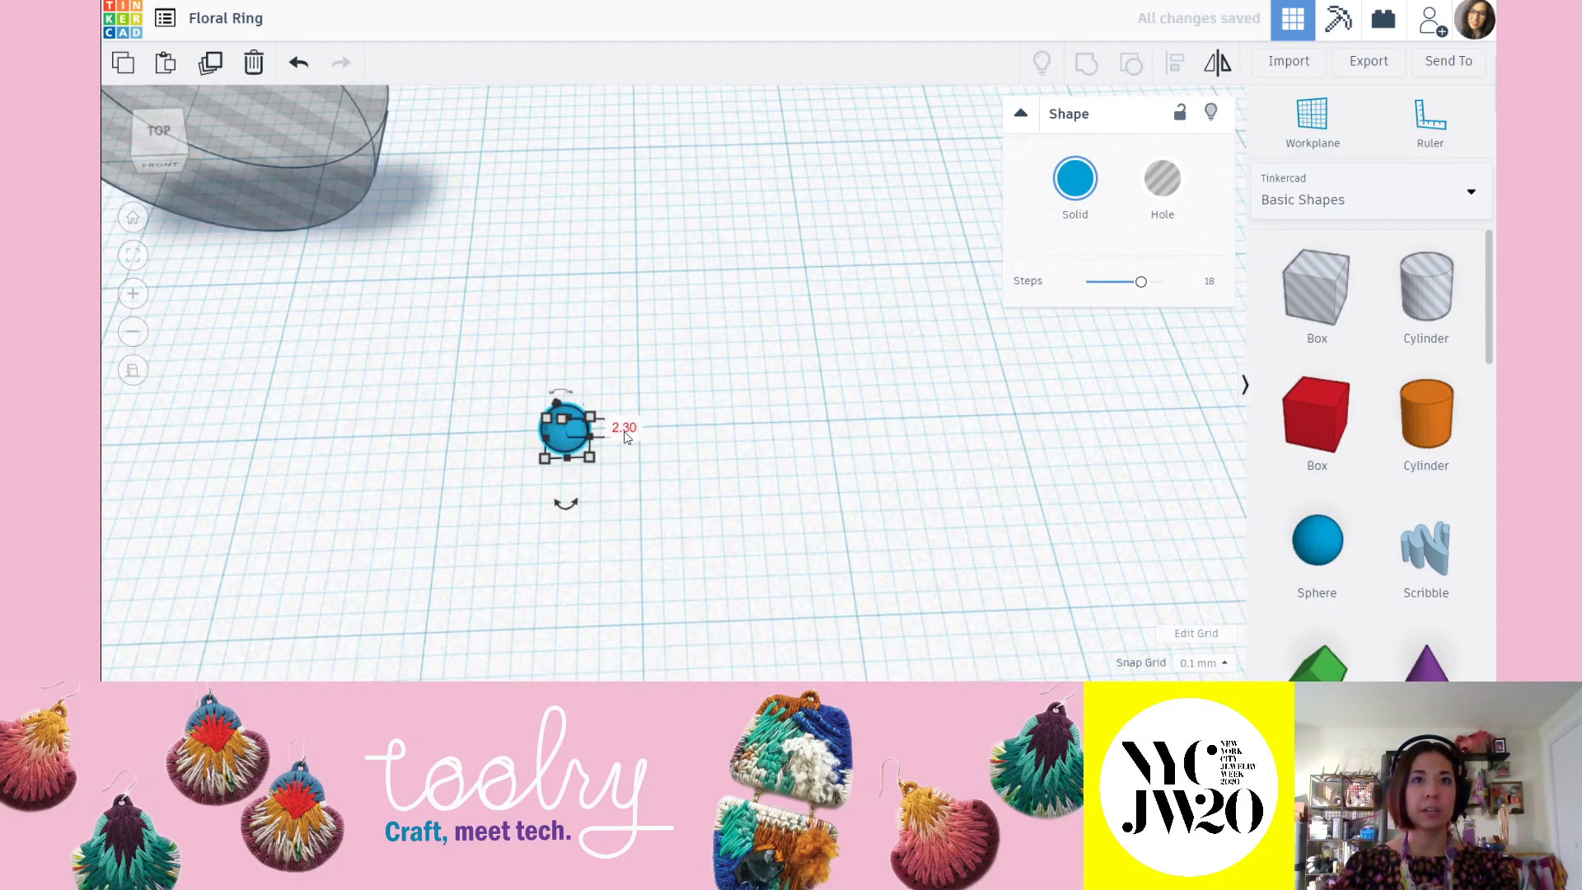
{"action": "right_click_drag", "start_coordinate": [569, 437], "coordinate": [611, 463]}
Move the small sphere about 11.3 mm sideways and 13 mm back, close to the ring below the pink flower.
{"action": "left_click", "coordinate": [614, 328]}
{"action": "scroll", "coordinate": [613, 328], "scroll_direction": "down", "scroll_amount": 2}
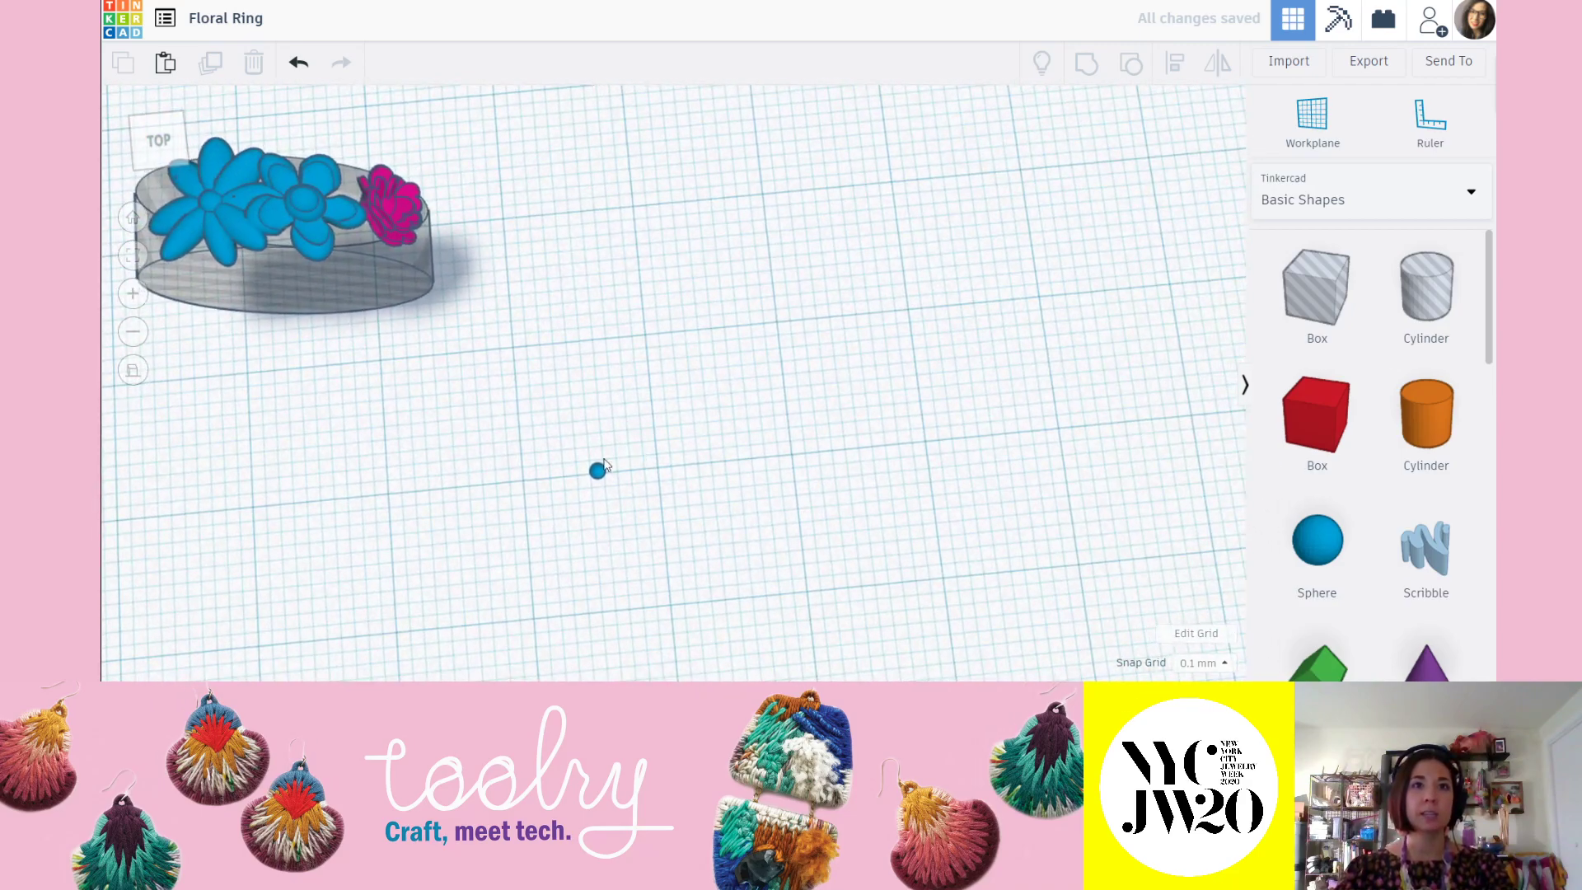
{"action": "left_click_drag", "start_coordinate": [597, 474], "coordinate": [431, 319]}
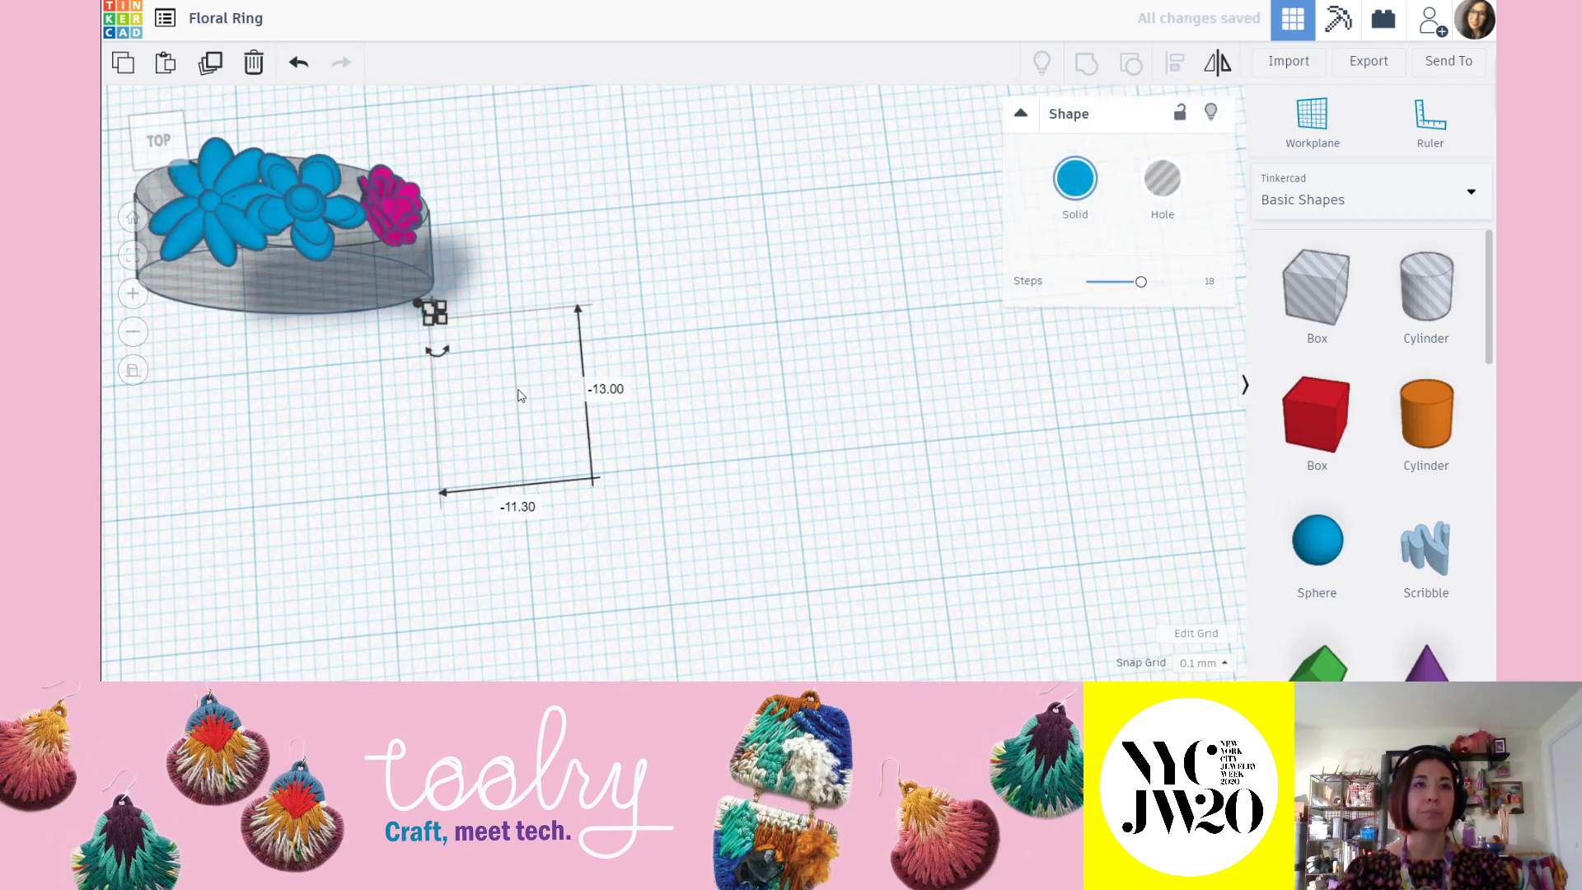
{"action": "middle_click_drag", "start_coordinate": [583, 396], "coordinate": [636, 425]}
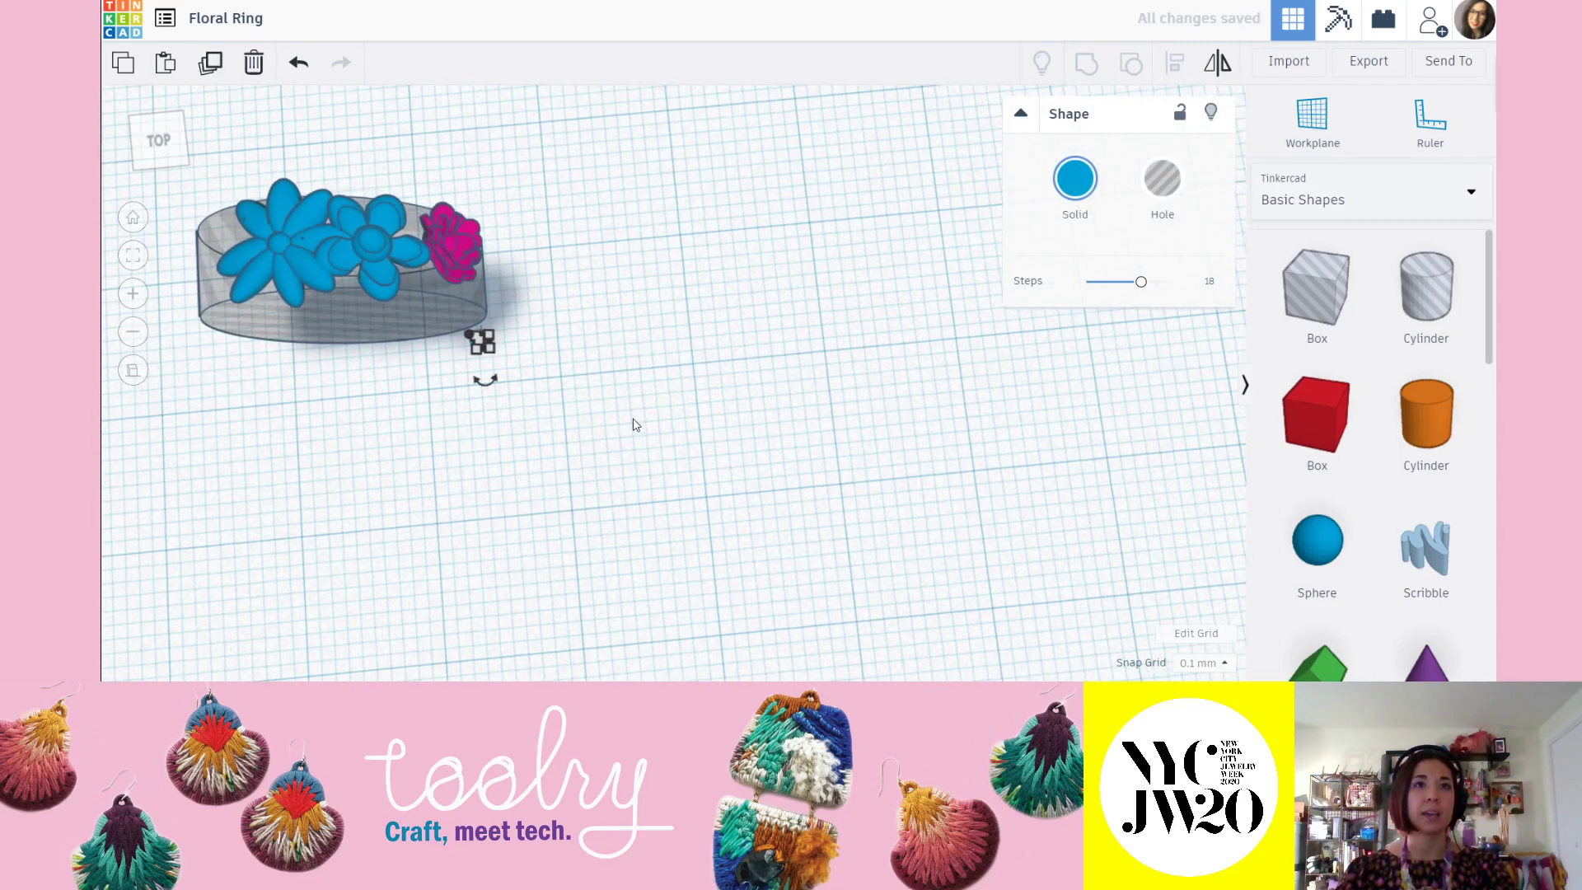
{"action": "left_click", "coordinate": [1265, 147]}
{"action": "left_click", "coordinate": [426, 270]}
{"action": "mouse_move", "coordinate": [666, 356]}
{"action": "right_mouse_down"}
{"action": "mouse_move", "coordinate": [576, 356]}
{"action": "mouse_move", "coordinate": [657, 314]}
{"action": "mouse_move", "coordinate": [680, 366]}
{"action": "right_mouse_up"}
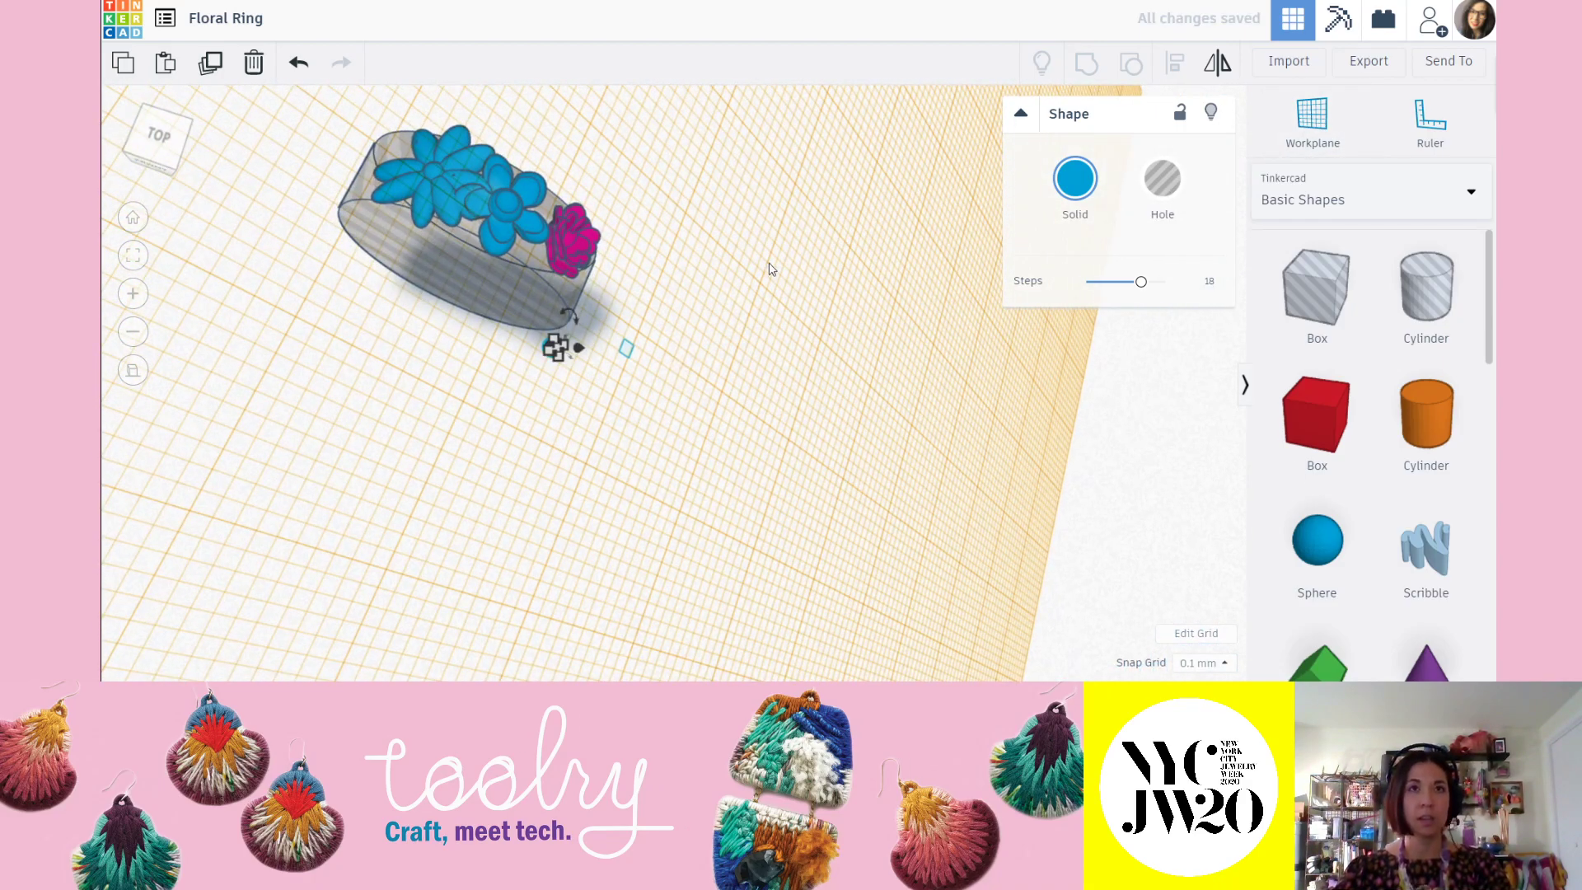
{"action": "left_click", "coordinate": [1313, 115]}
{"action": "left_click", "coordinate": [783, 442]}
{"action": "right_click_drag", "start_coordinate": [784, 442], "coordinate": [918, 283]}
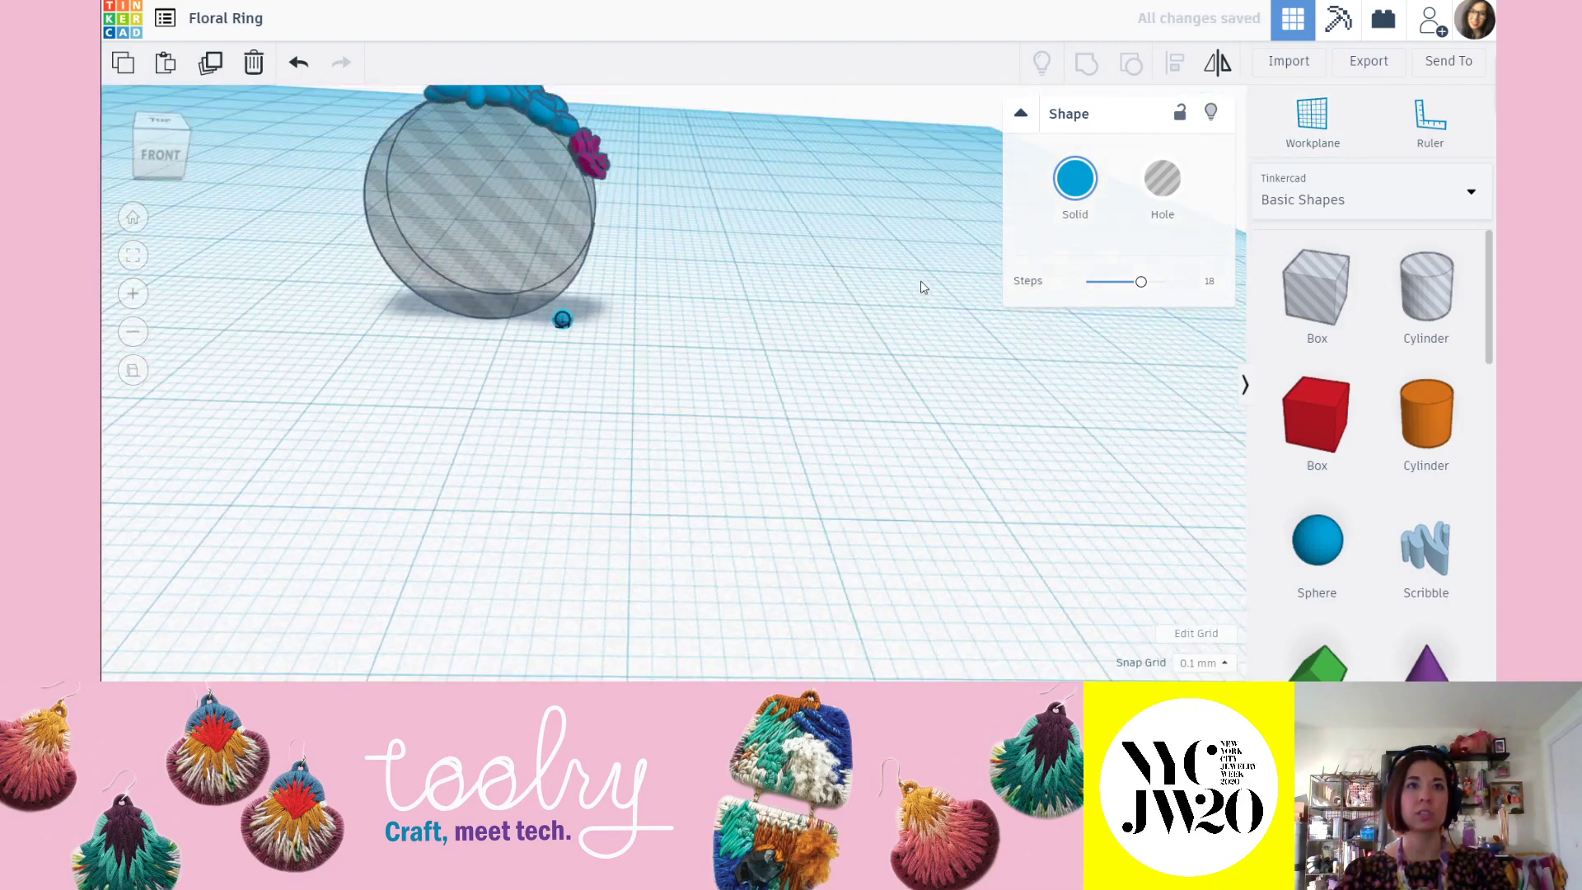
Raise the small sphere to the ring's upper surface, near the gap between the smaller blue flower and the pink flower.
{"action": "left_click_drag", "start_coordinate": [555, 374], "coordinate": [554, 216]}
{"action": "right_click_drag", "start_coordinate": [562, 260], "coordinate": [674, 416]}
{"action": "left_click_drag", "start_coordinate": [662, 425], "coordinate": [669, 397]}
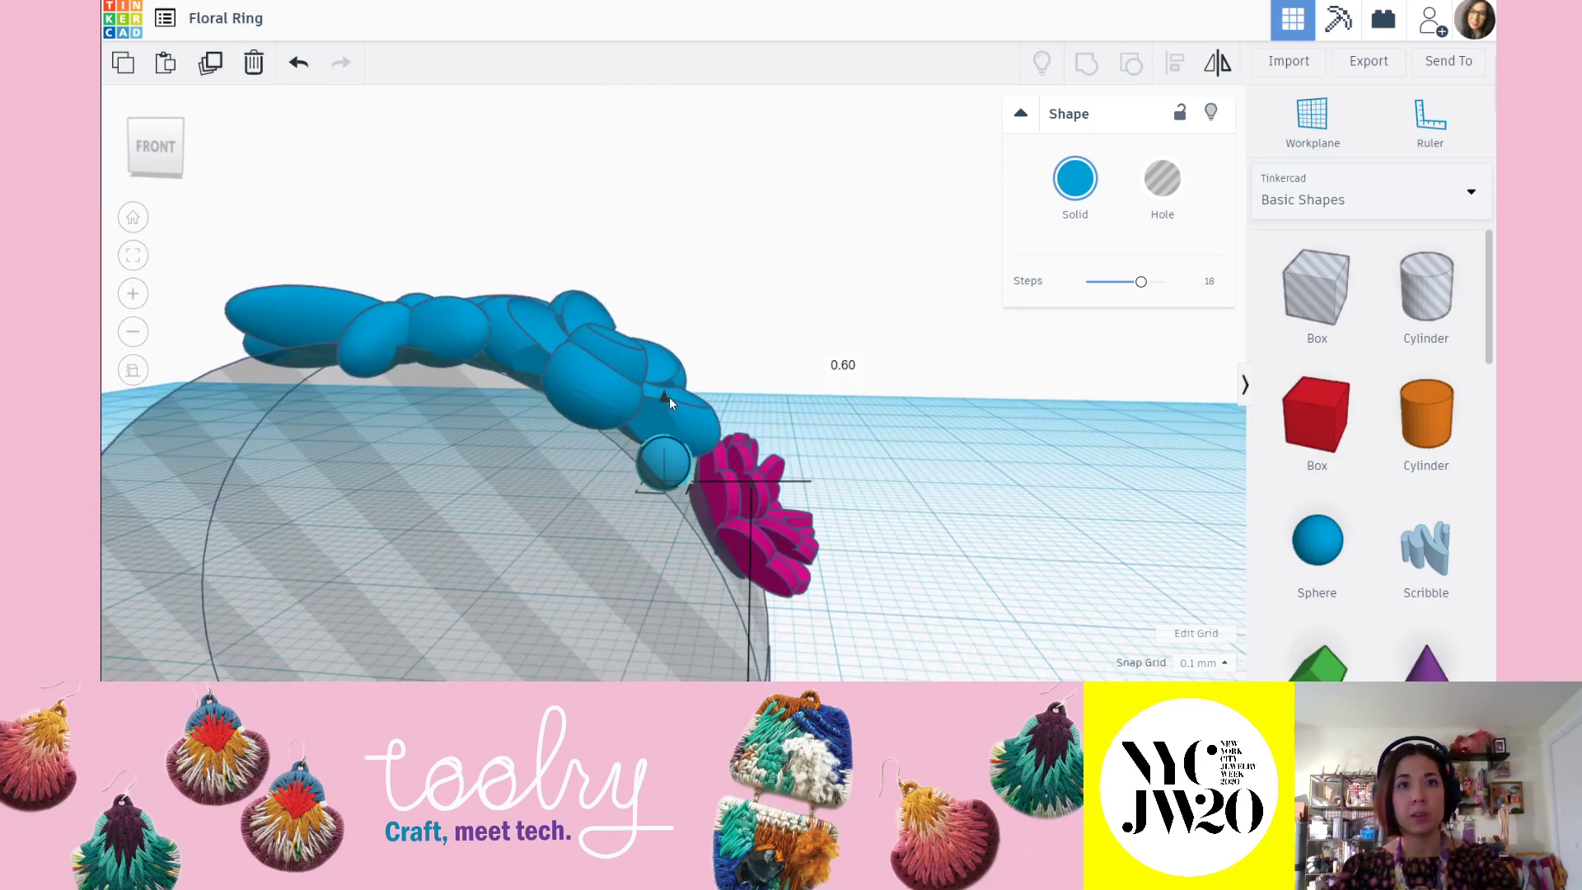
Nudge the small sphere inward over the ring and raise it until it nestles against the smaller blue flower's petals.
{"action": "key", "text": "Left"}
{"action": "key", "text": "Left"}
{"action": "key", "text": "Left"}
{"action": "key", "text": "Left"}
{"action": "key", "text": "Left"}
{"action": "key", "text": "Left"}
{"action": "key", "text": "Left"}
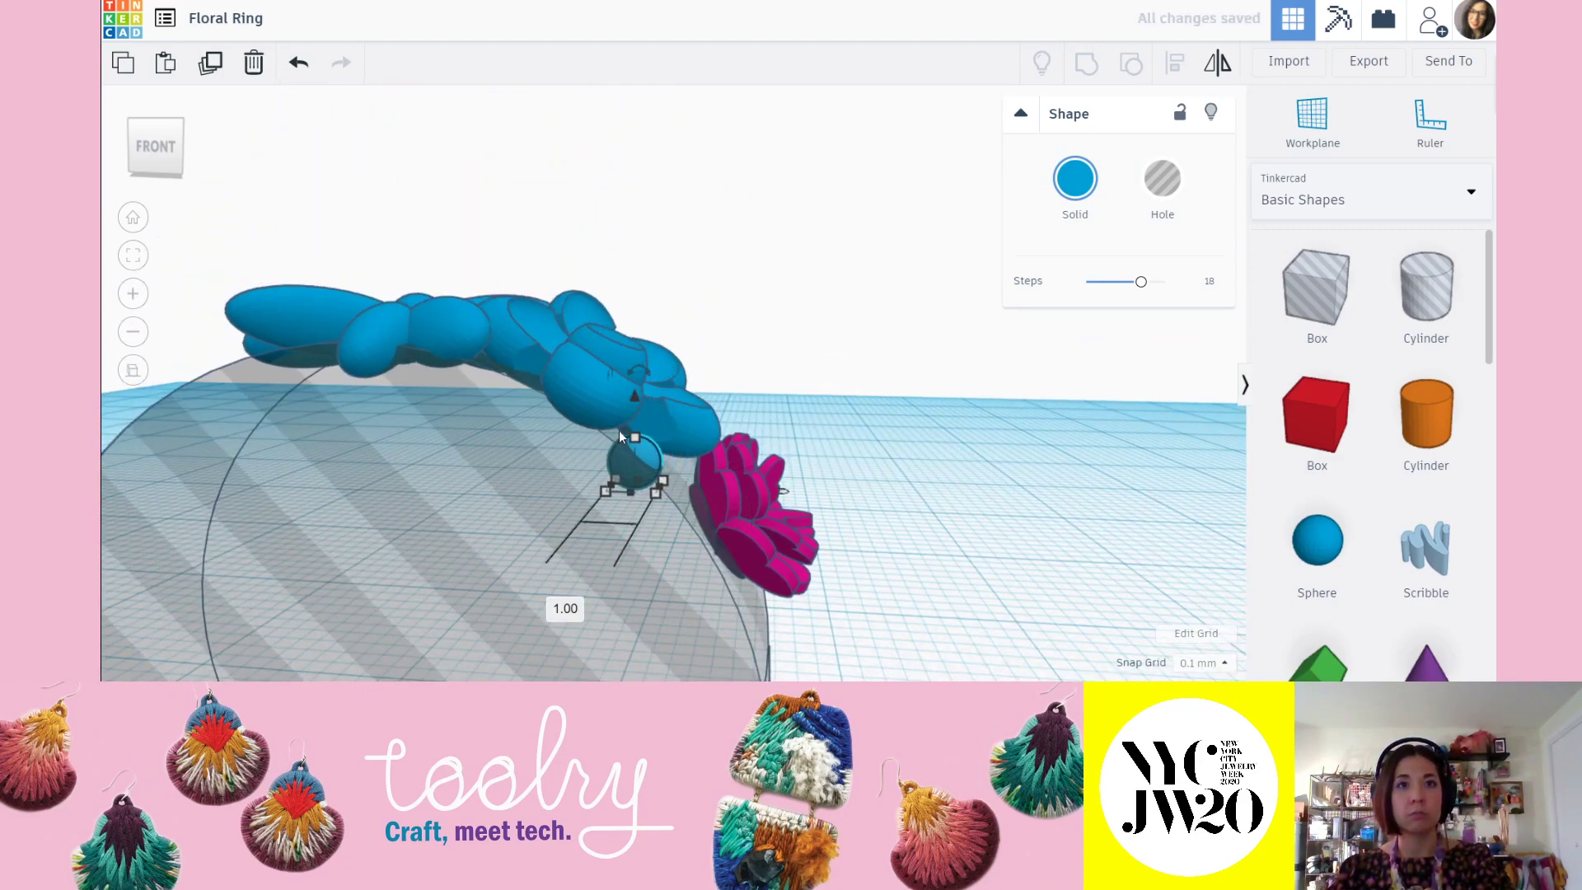
{"action": "left_click_drag", "start_coordinate": [624, 397], "coordinate": [661, 362]}
{"action": "right_click_drag", "start_coordinate": [661, 363], "coordinate": [639, 438]}
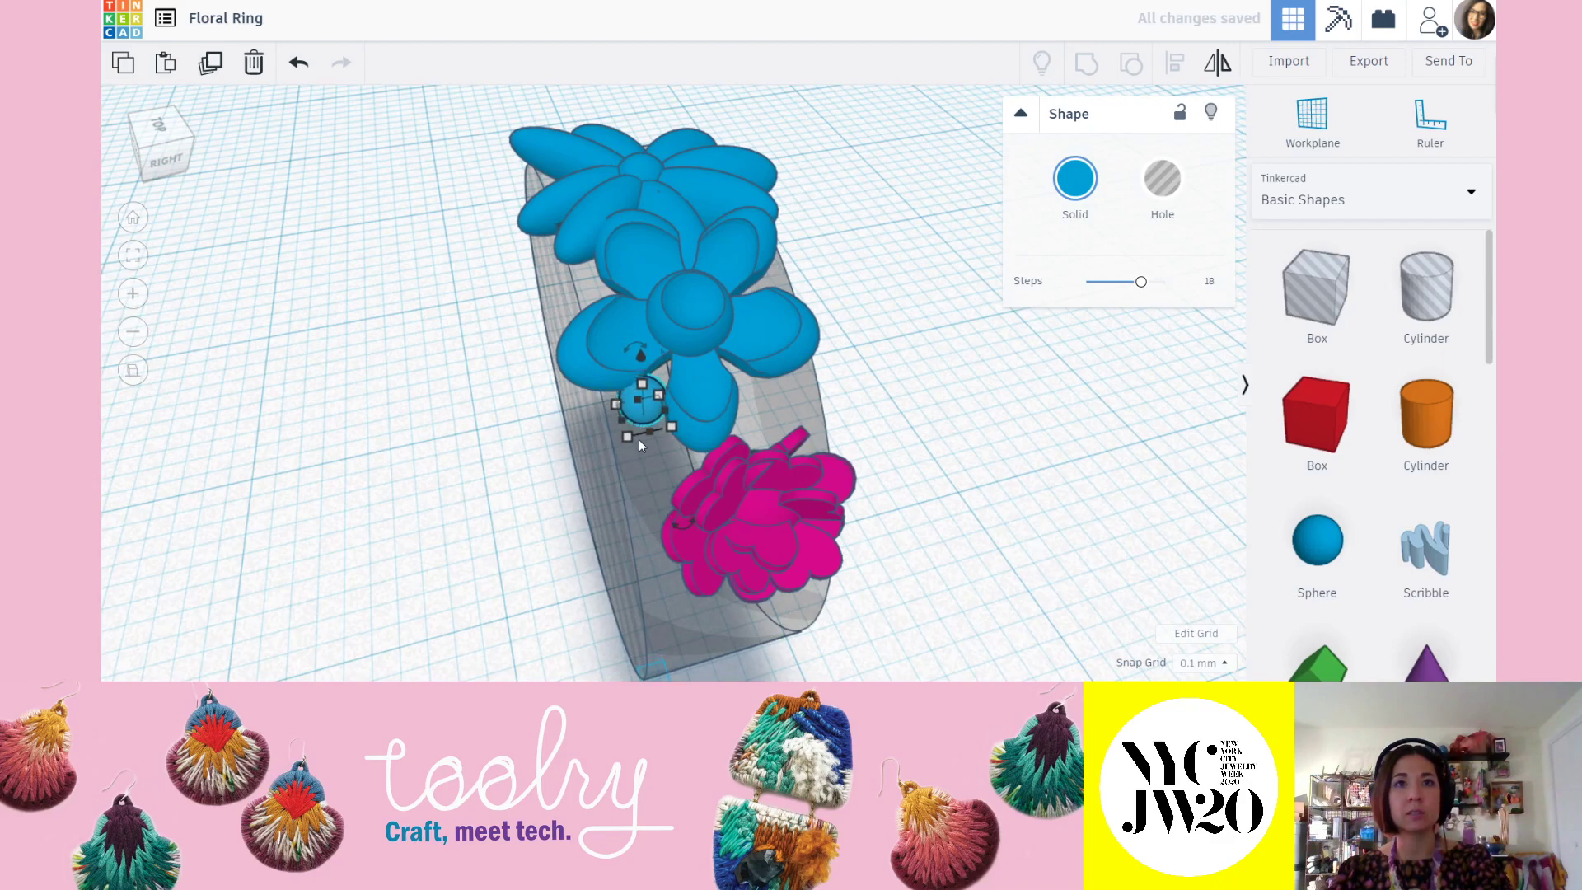
{"action": "right_click_drag", "start_coordinate": [504, 452], "coordinate": [670, 436]}
{"action": "left_click", "coordinate": [671, 437]}
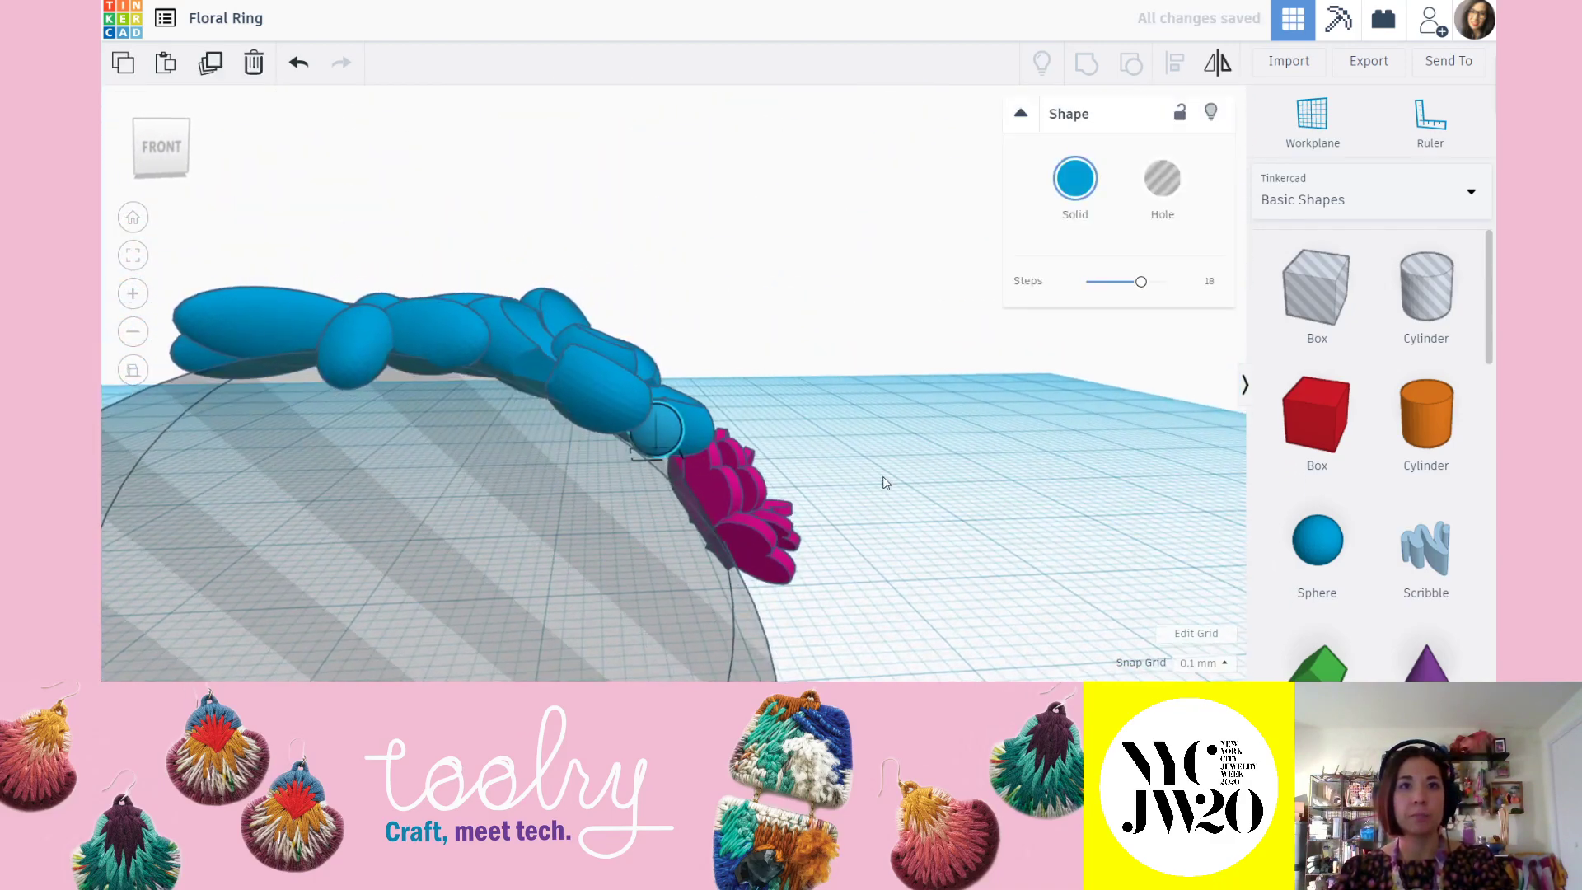
{"action": "right_click_drag", "start_coordinate": [882, 483], "coordinate": [706, 392]}
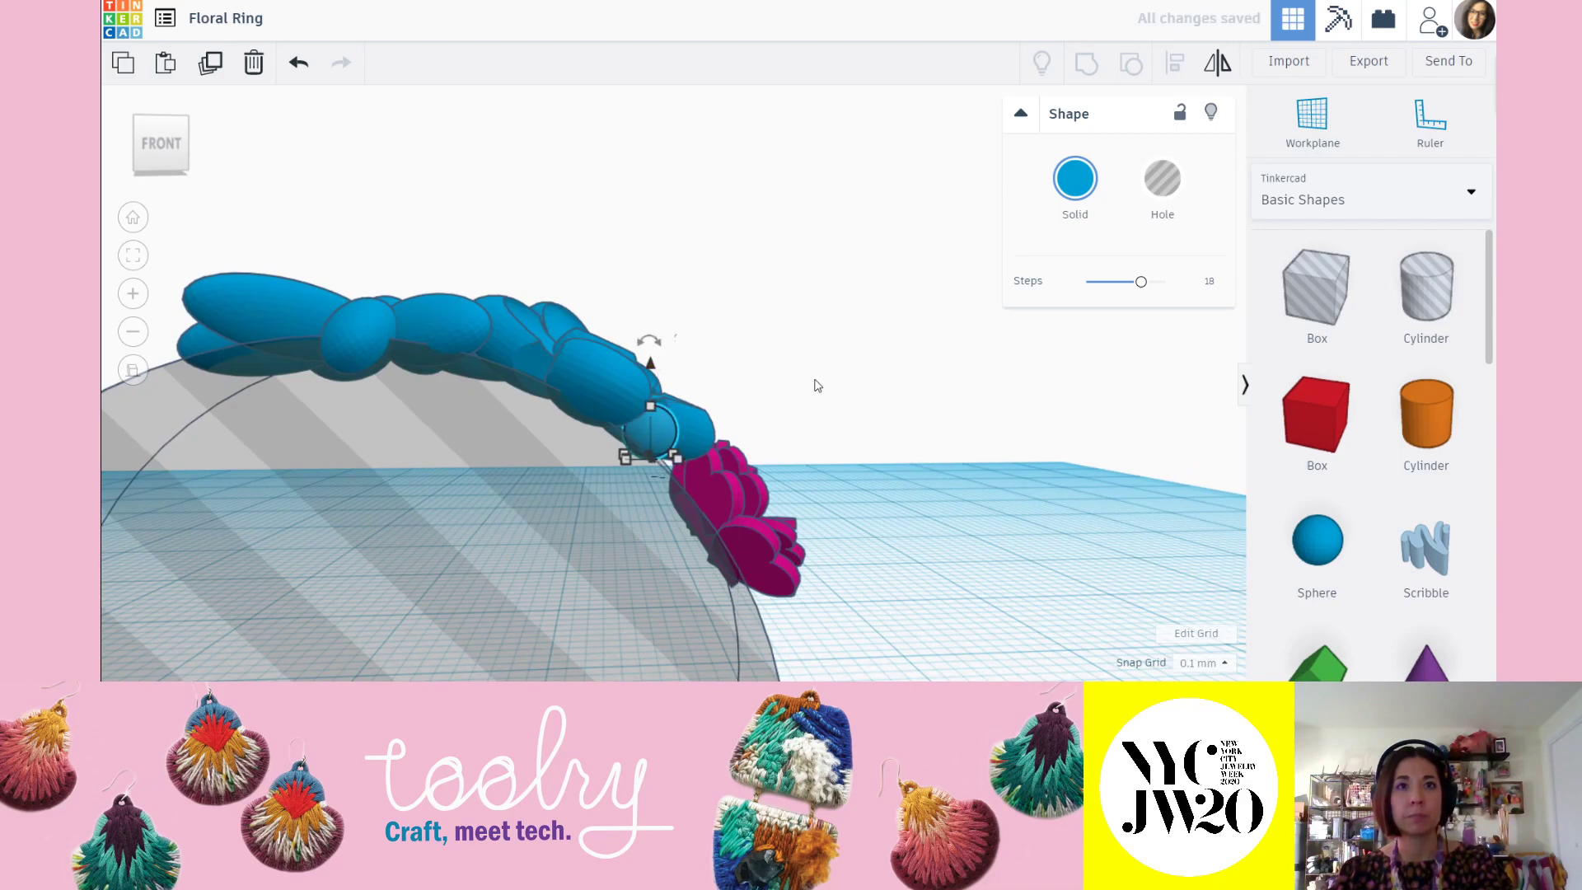
Duplicate the small sphere and place the copy about 0.7 mm lower, between the first sphere and the pink flower.
{"action": "left_click", "coordinate": [841, 400]}
{"action": "right_click_drag", "start_coordinate": [841, 400], "coordinate": [596, 387]}
{"action": "left_click", "coordinate": [597, 387]}
{"action": "right_click_drag", "start_coordinate": [445, 448], "coordinate": [684, 434]}
{"action": "right_click_drag", "start_coordinate": [840, 597], "coordinate": [641, 383]}
{"action": "left_click_drag", "start_coordinate": [625, 376], "coordinate": [625, 408]}
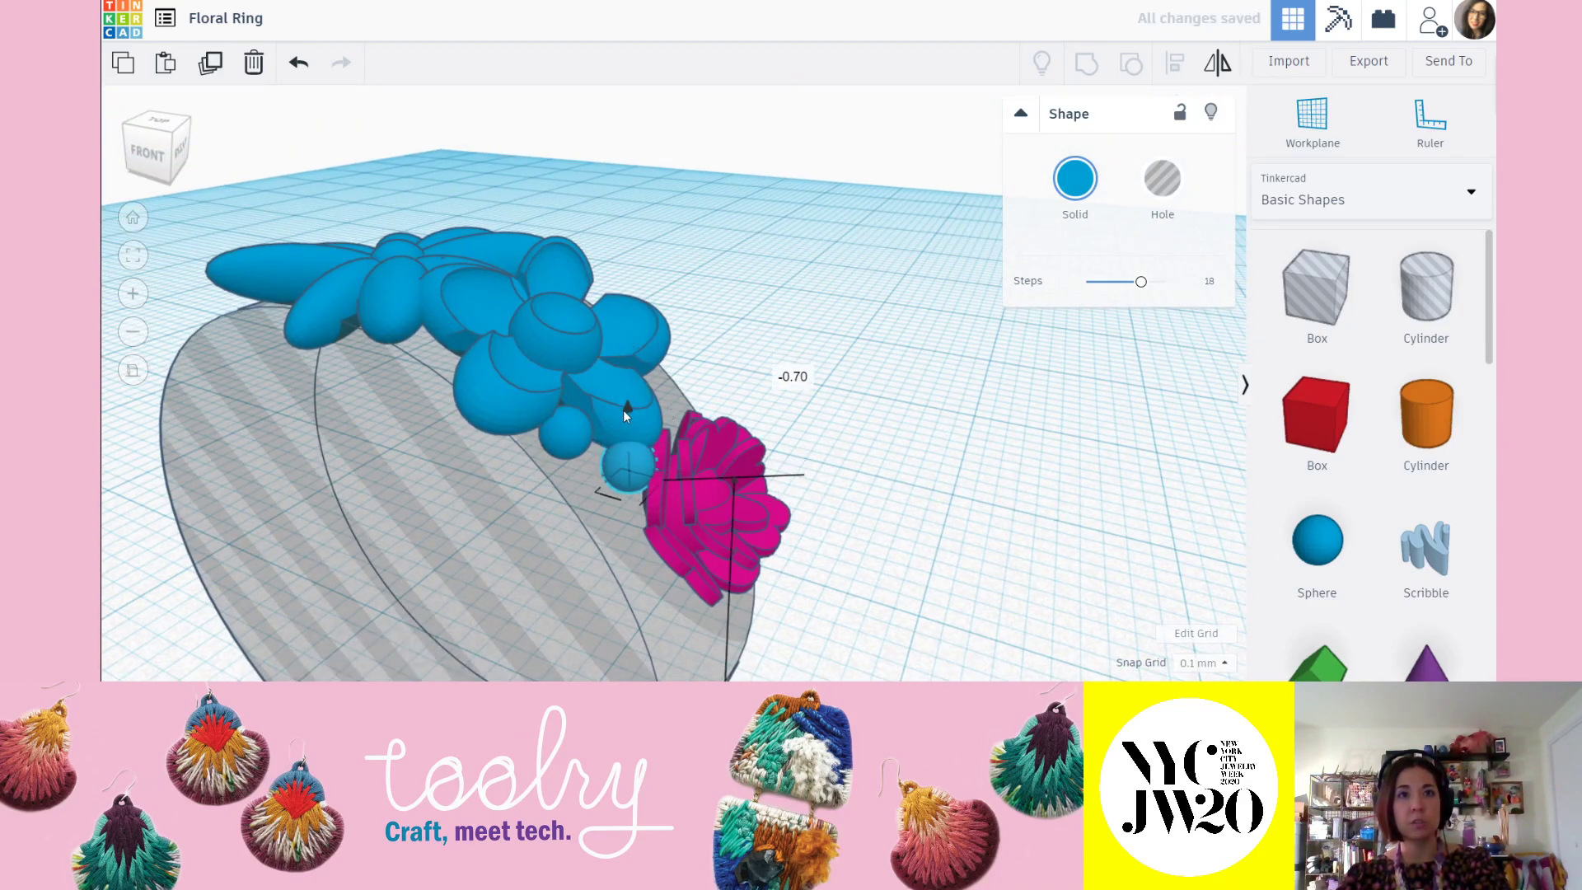
{"action": "right_click_drag", "start_coordinate": [681, 550], "coordinate": [606, 459]}
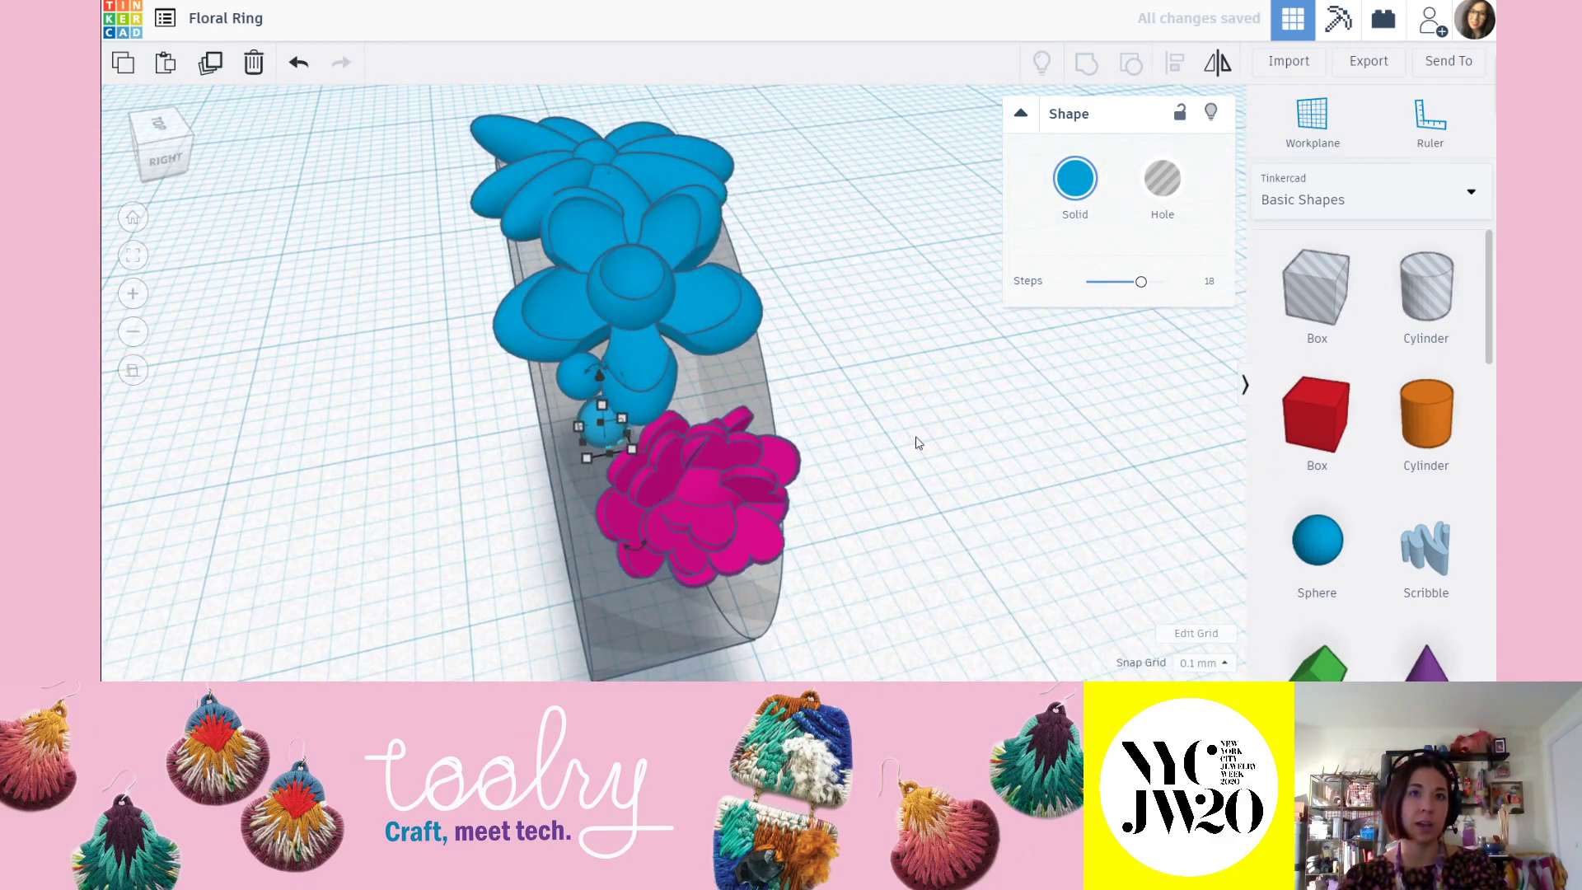
{"action": "right_click_drag", "start_coordinate": [581, 519], "coordinate": [663, 486]}
Recolor the larger blue flower on top of the ring purple.
{"action": "left_click", "coordinate": [821, 443]}
{"action": "right_click_drag", "start_coordinate": [819, 445], "coordinate": [715, 505]}
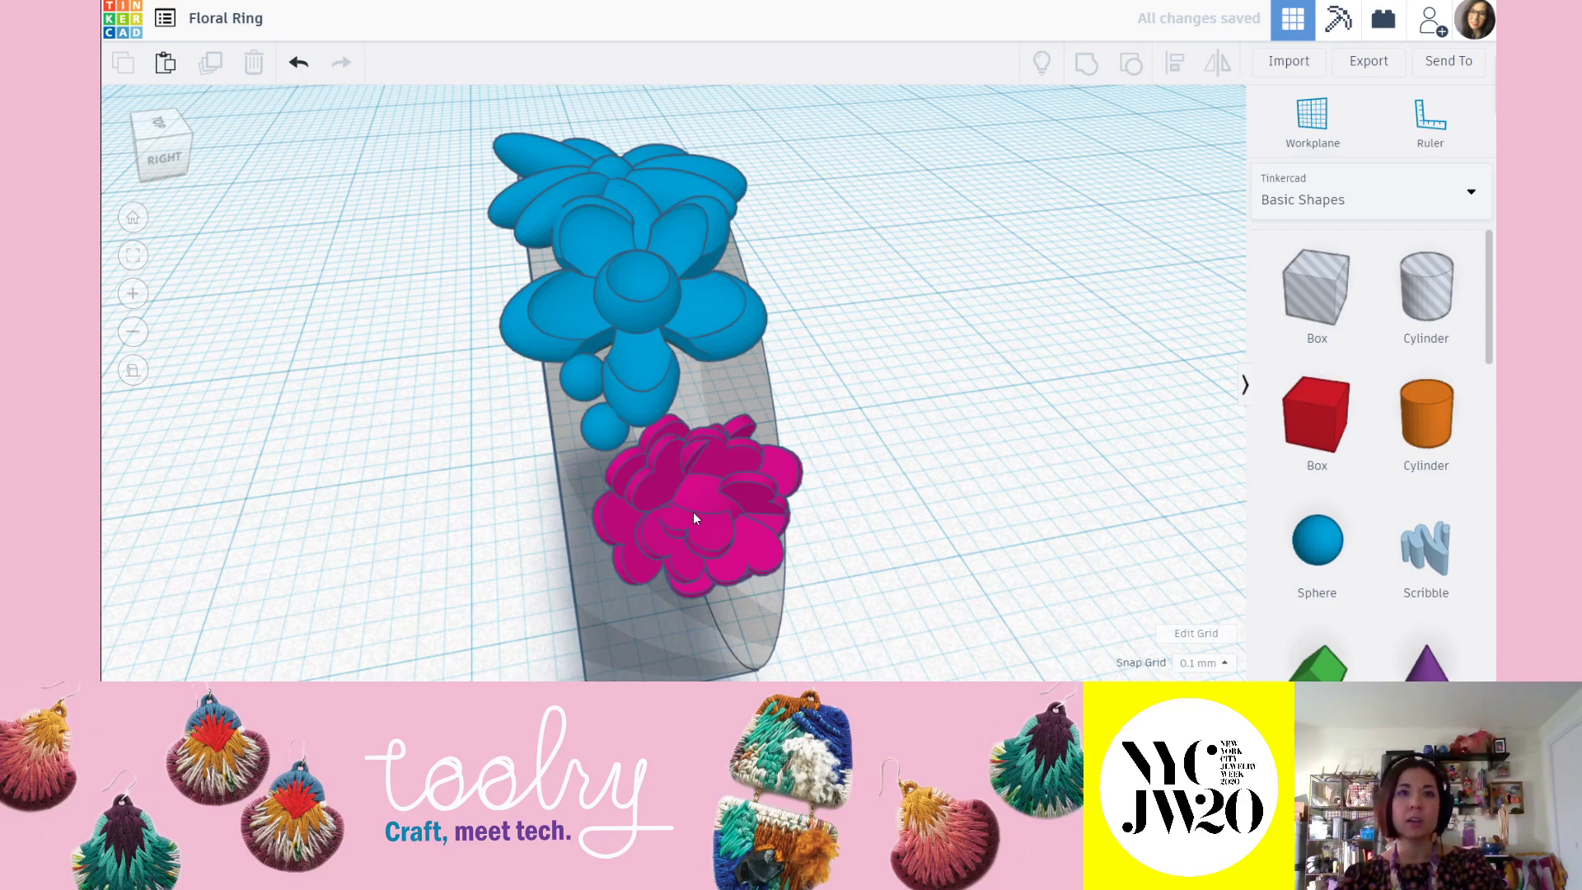
{"action": "left_click", "coordinate": [693, 515]}
{"action": "right_click_drag", "start_coordinate": [824, 537], "coordinate": [666, 480]}
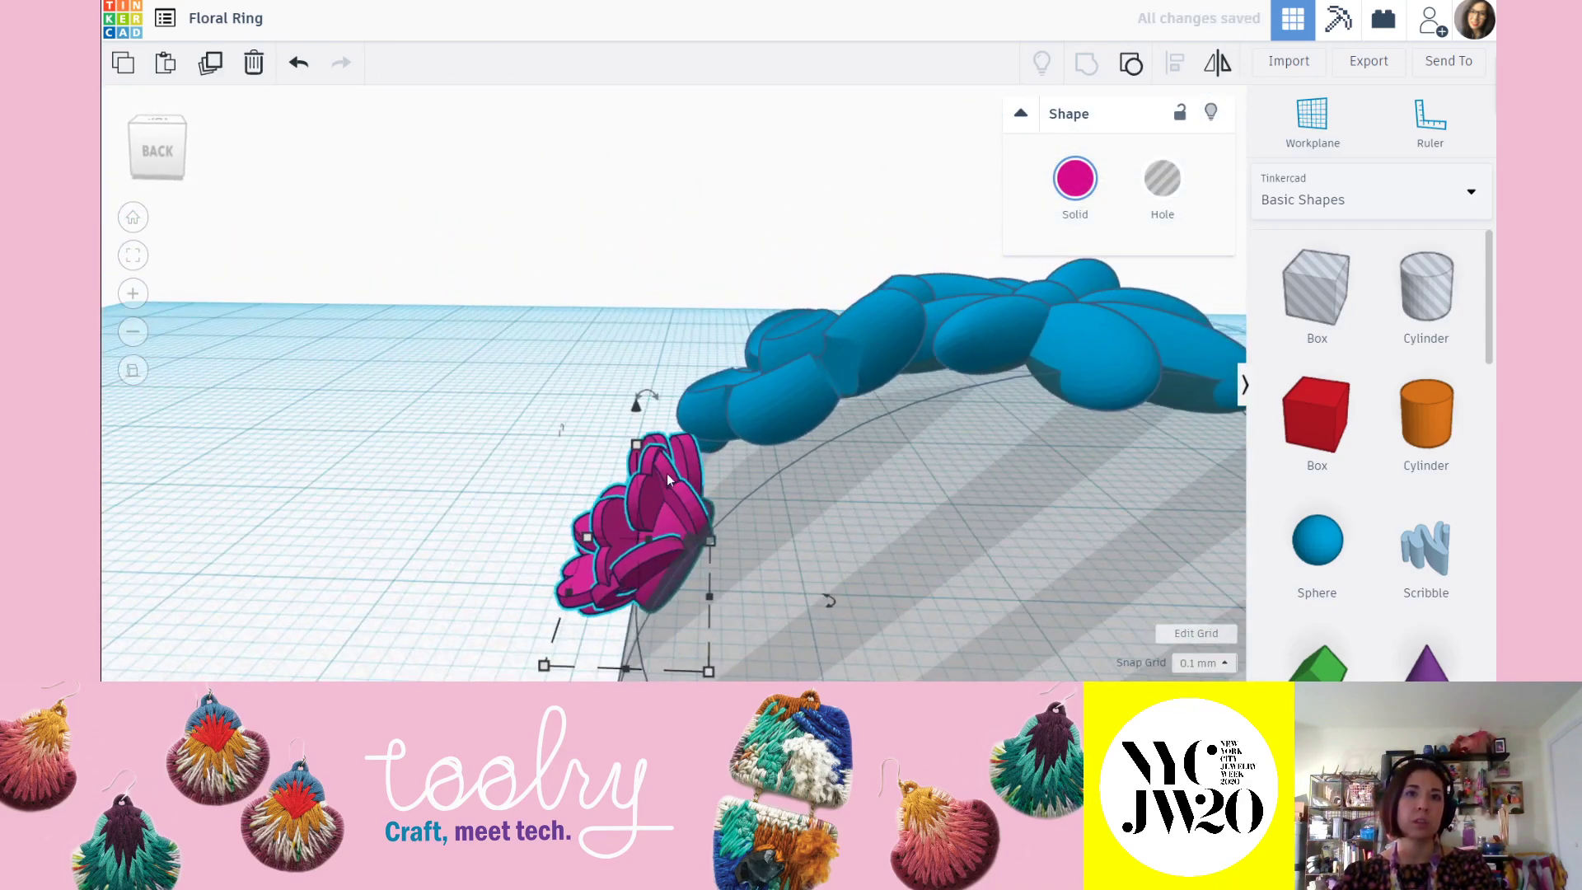
{"action": "scroll", "coordinate": [690, 432], "scroll_direction": "down", "scroll_amount": 2}
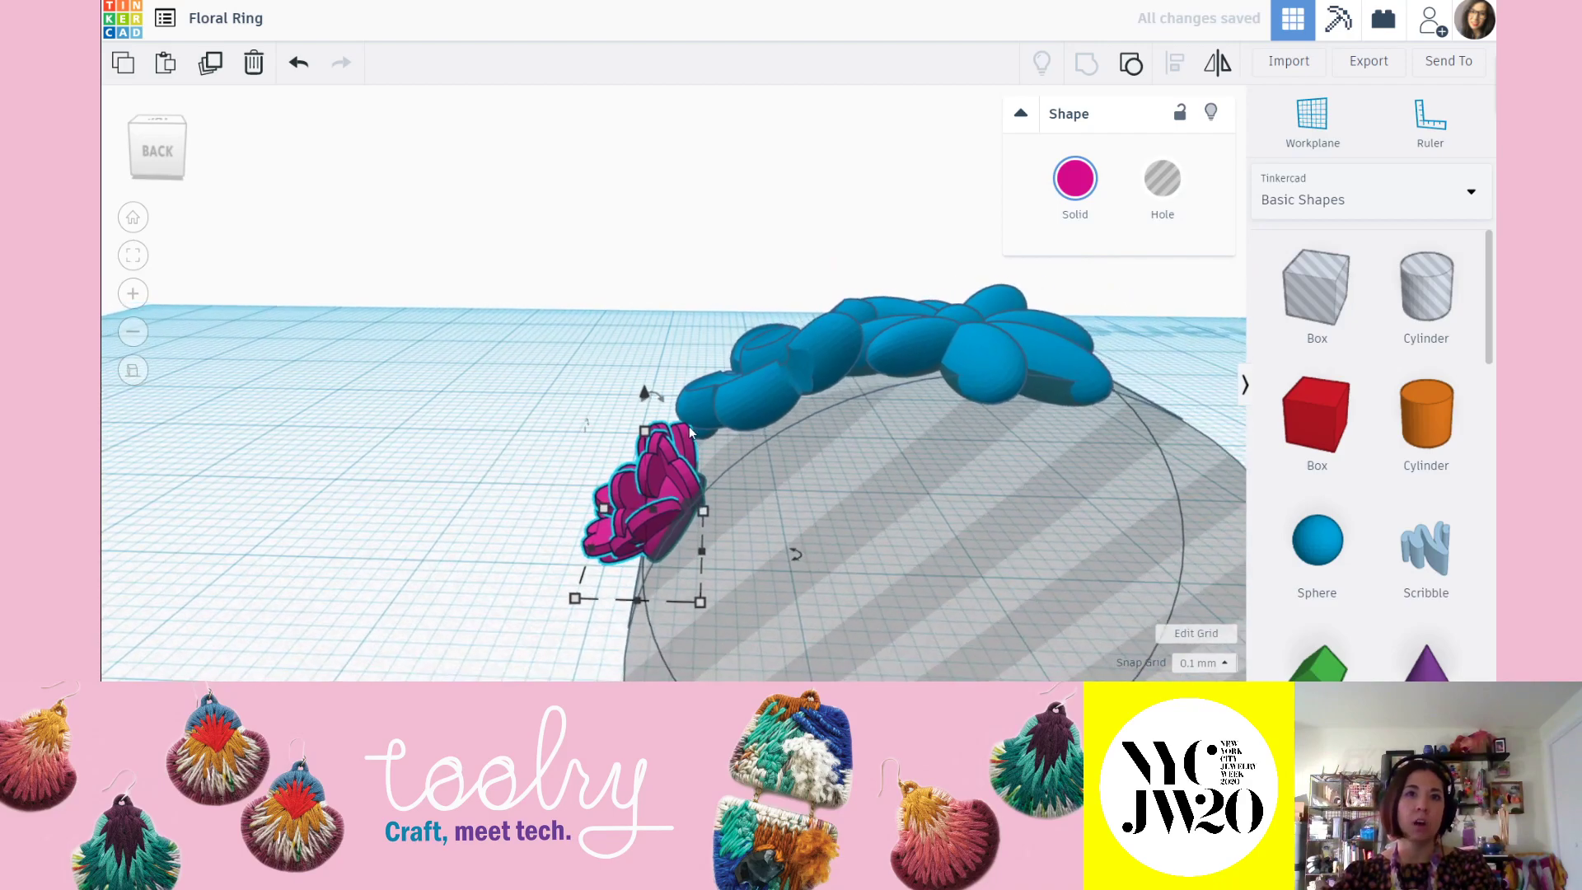
{"action": "left_click", "coordinate": [937, 333]}
{"action": "left_click", "coordinate": [1075, 178]}
{"action": "left_click", "coordinate": [1284, 345]}
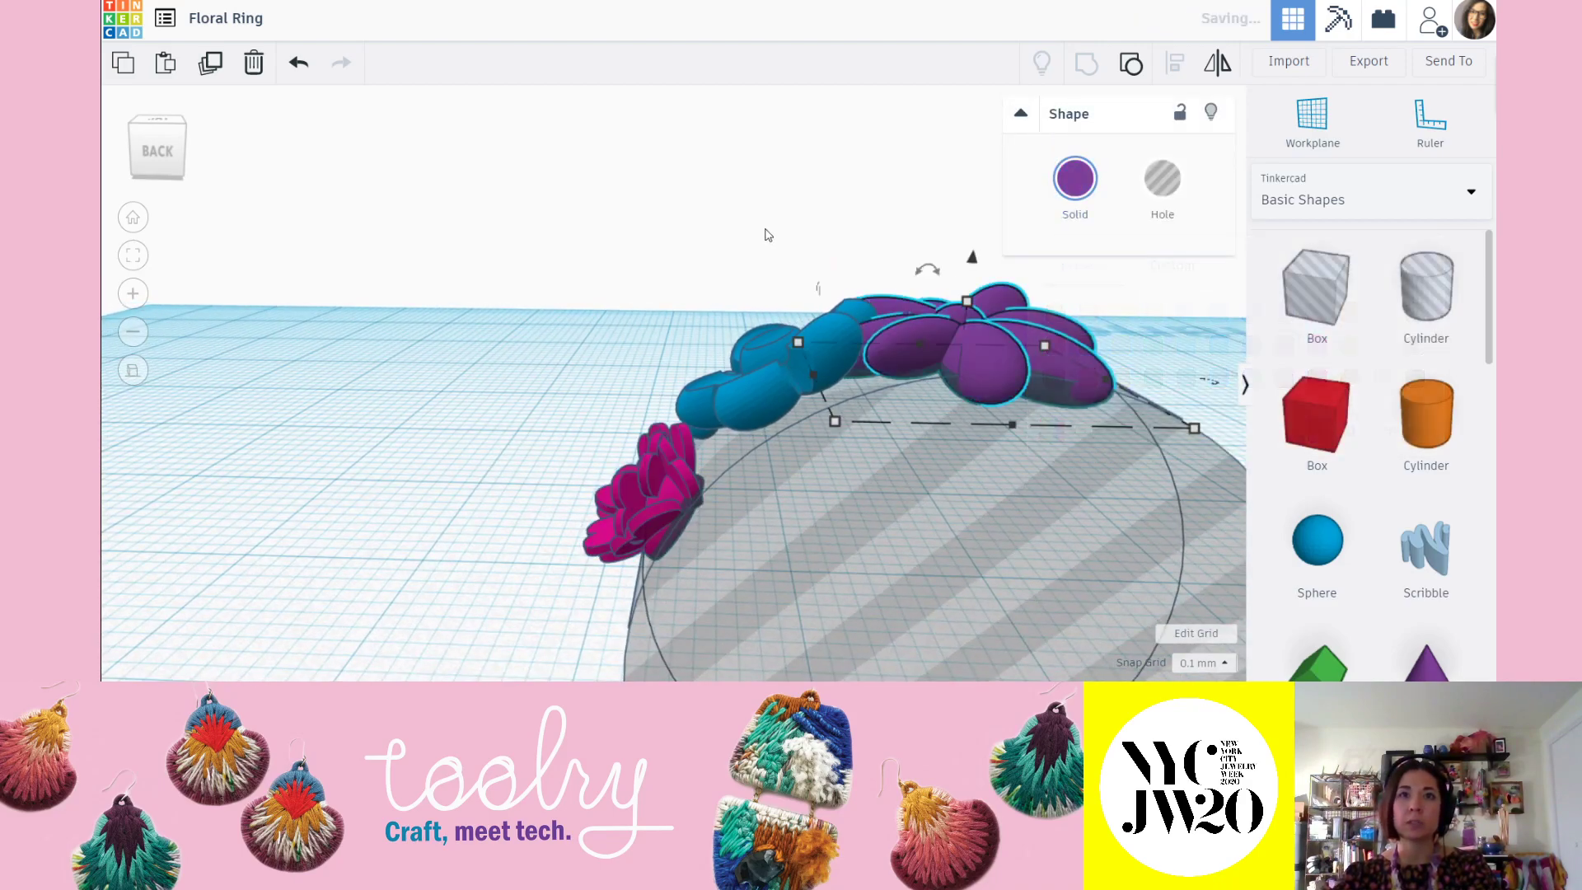
{"action": "left_click", "coordinate": [761, 236]}
Raise the pink flower slightly so it sits closer to the blue flower and the small spheres.
{"action": "right_click_drag", "start_coordinate": [760, 374], "coordinate": [684, 498]}
{"action": "left_click", "coordinate": [692, 508]}
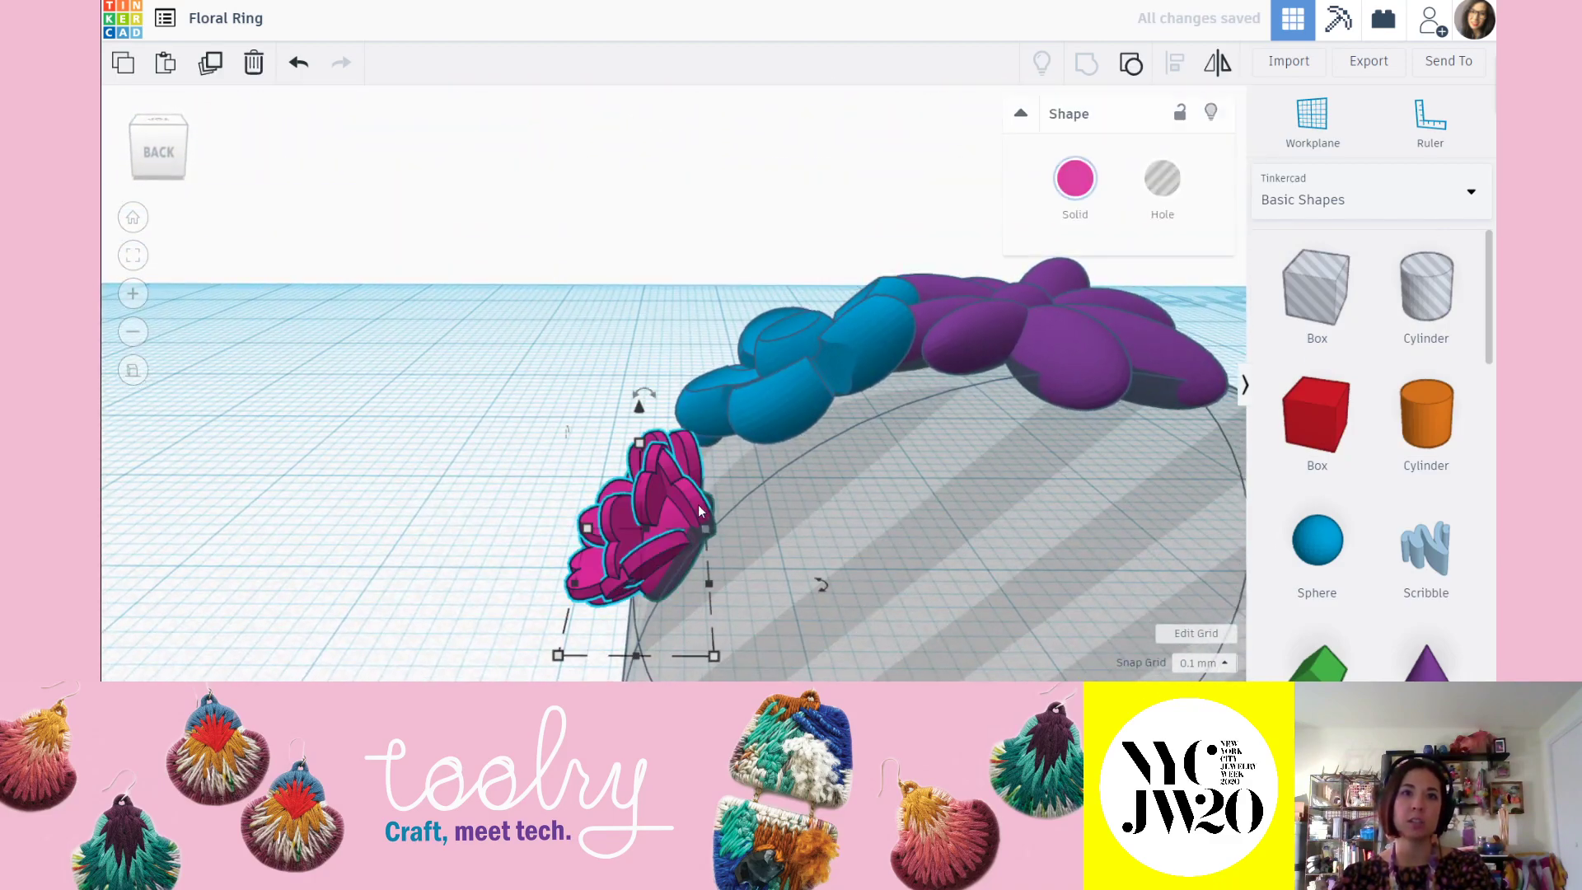
{"action": "right_click_drag", "start_coordinate": [793, 579], "coordinate": [776, 556]}
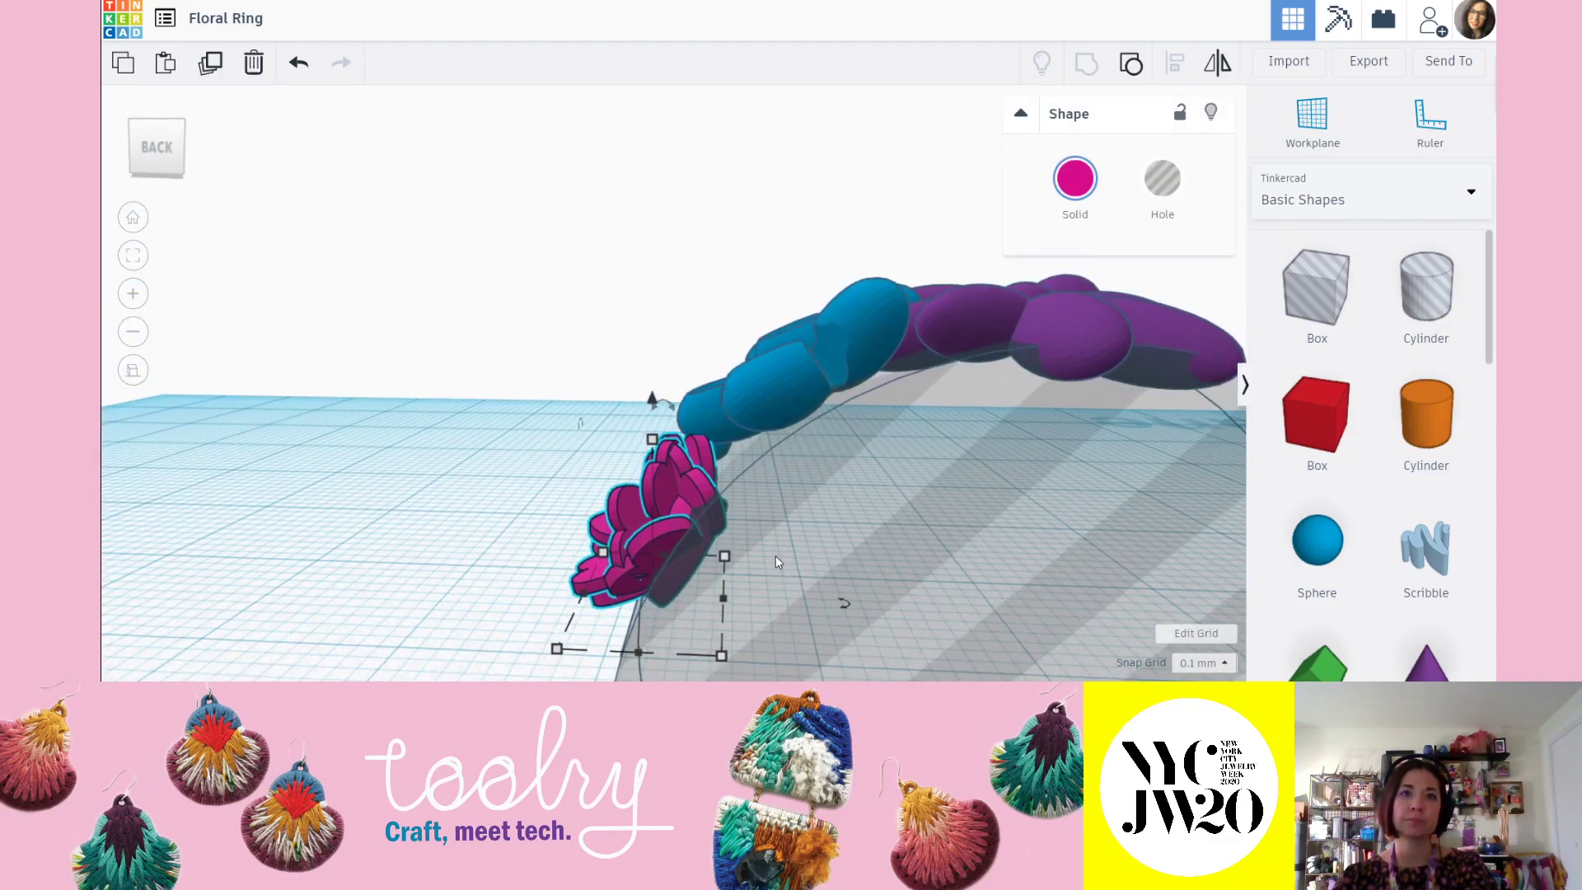
{"action": "right_click_drag", "start_coordinate": [729, 531], "coordinate": [659, 437]}
{"action": "mouse_move", "coordinate": [671, 404]}
{"action": "left_mouse_down"}
{"action": "mouse_move", "coordinate": [665, 355]}
{"action": "mouse_move", "coordinate": [647, 352]}
{"action": "mouse_move", "coordinate": [672, 372]}
{"action": "left_mouse_up"}
{"action": "left_click", "coordinate": [605, 297]}
{"action": "right_click_drag", "start_coordinate": [607, 303], "coordinate": [814, 453]}
{"action": "left_click", "coordinate": [746, 494]}
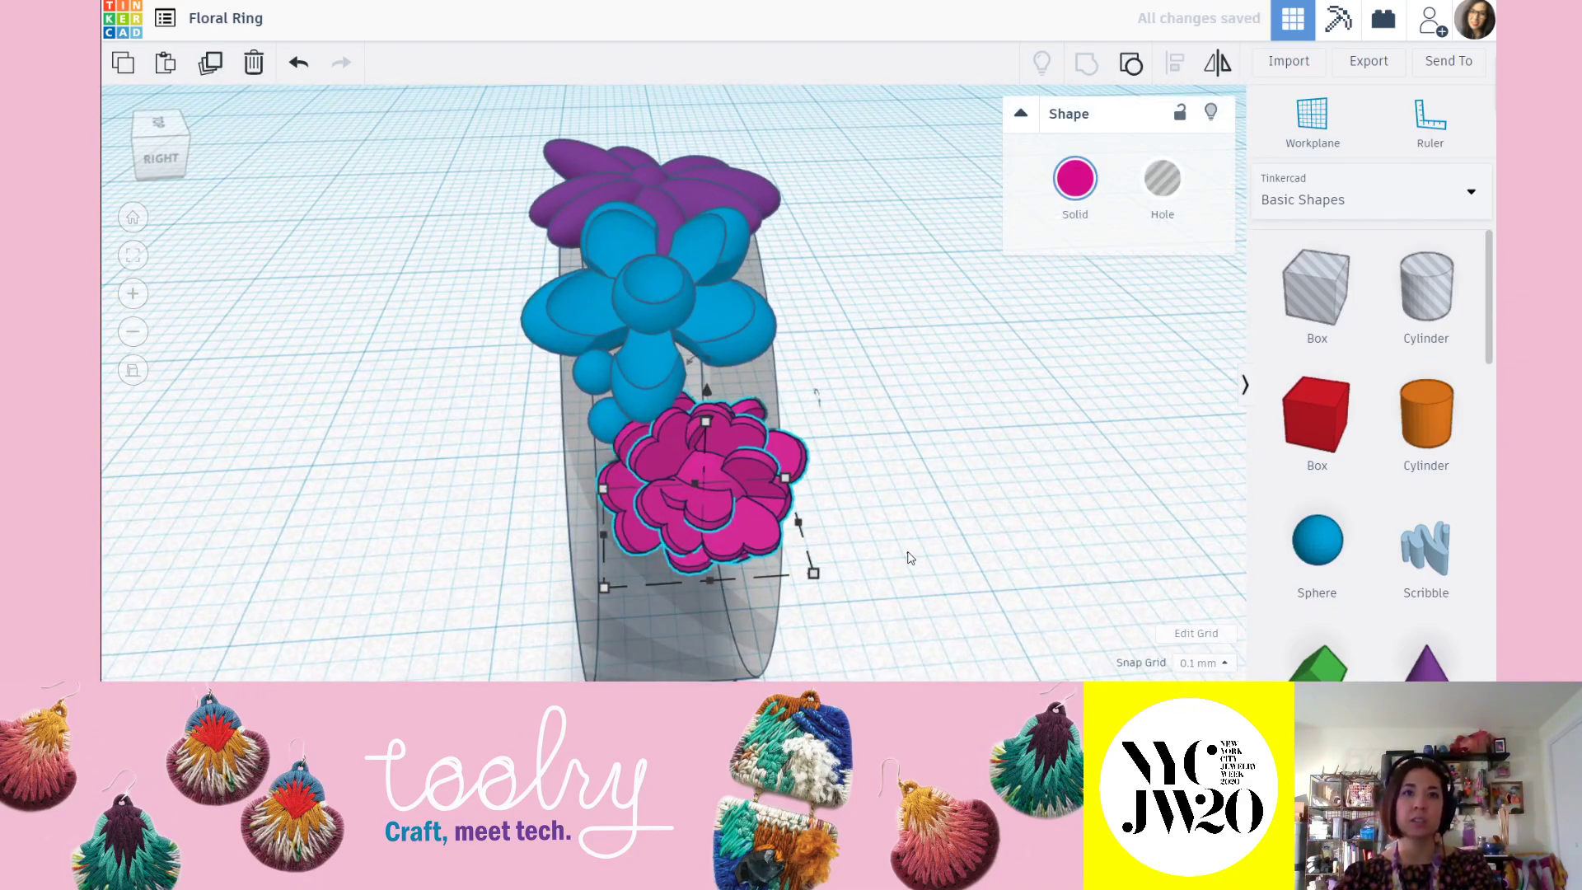
Duplicate the upper small sphere and move the copy across the ring to the opposite side of the blue flower's lower petal.
{"action": "left_click", "coordinate": [603, 420]}
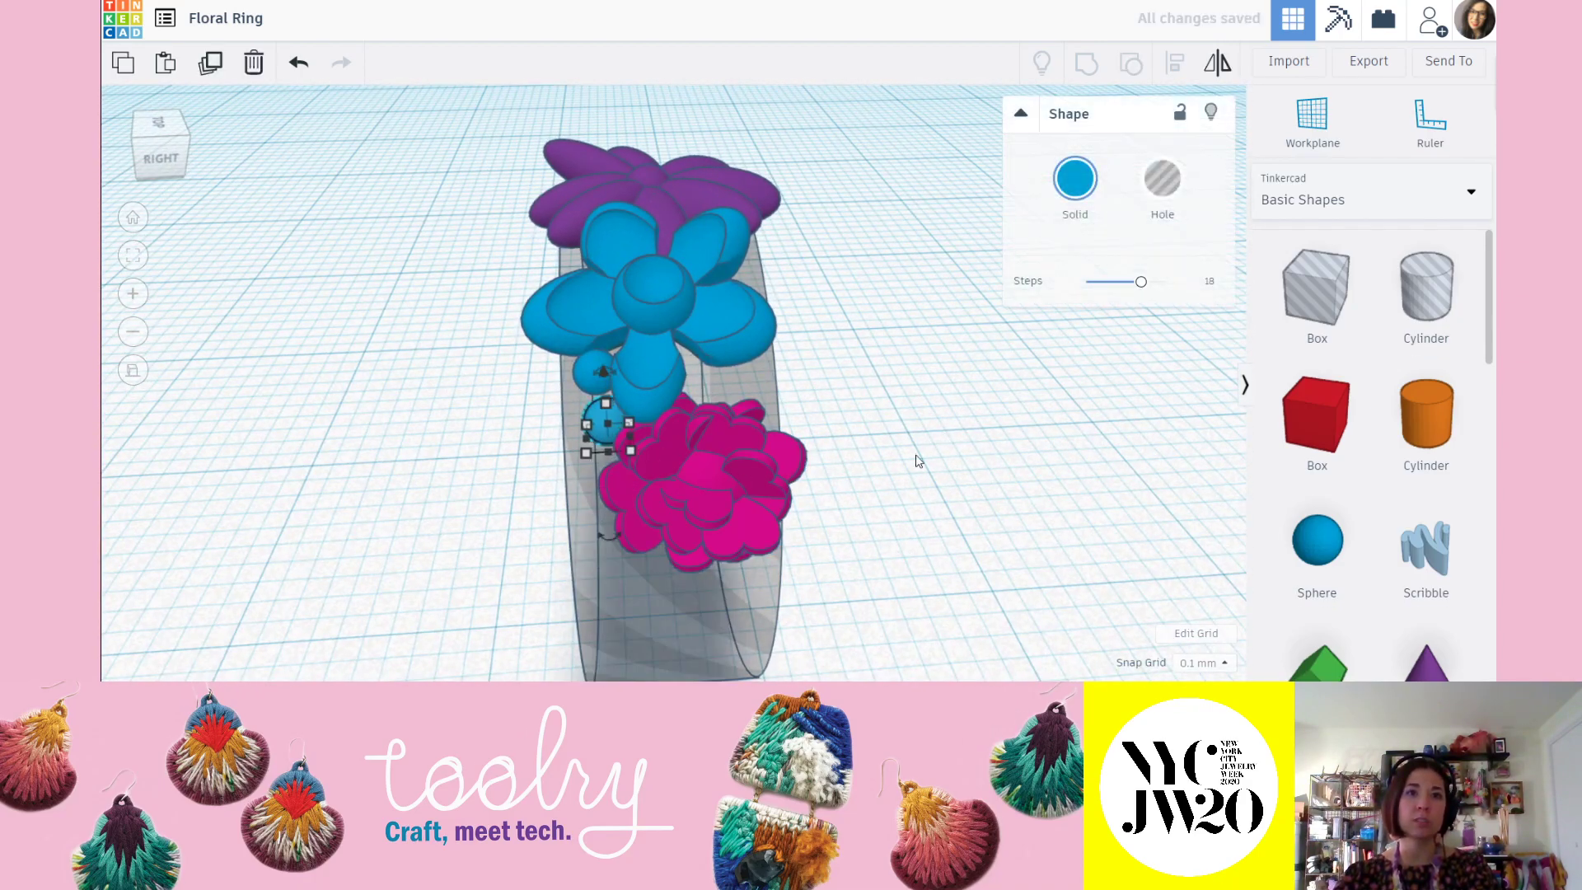
{"action": "left_click", "coordinate": [960, 443]}
{"action": "right_click_drag", "start_coordinate": [733, 467], "coordinate": [621, 377]}
{"action": "left_click", "coordinate": [614, 374]}
{"action": "left_click", "coordinate": [616, 372]}
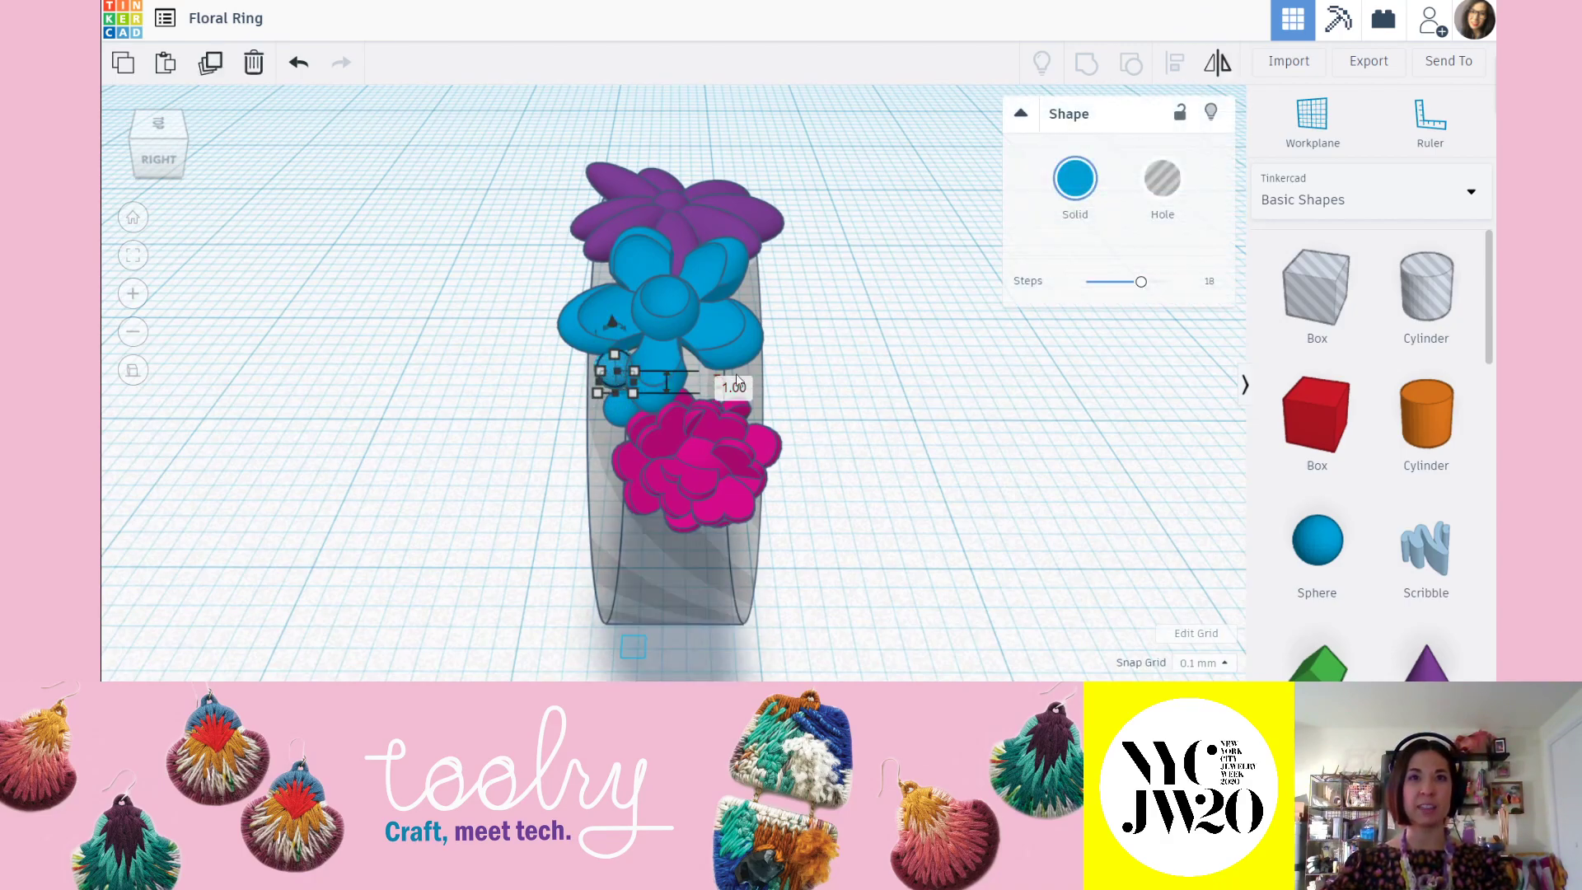
{"action": "left_click_drag", "start_coordinate": [623, 378], "coordinate": [640, 377]}
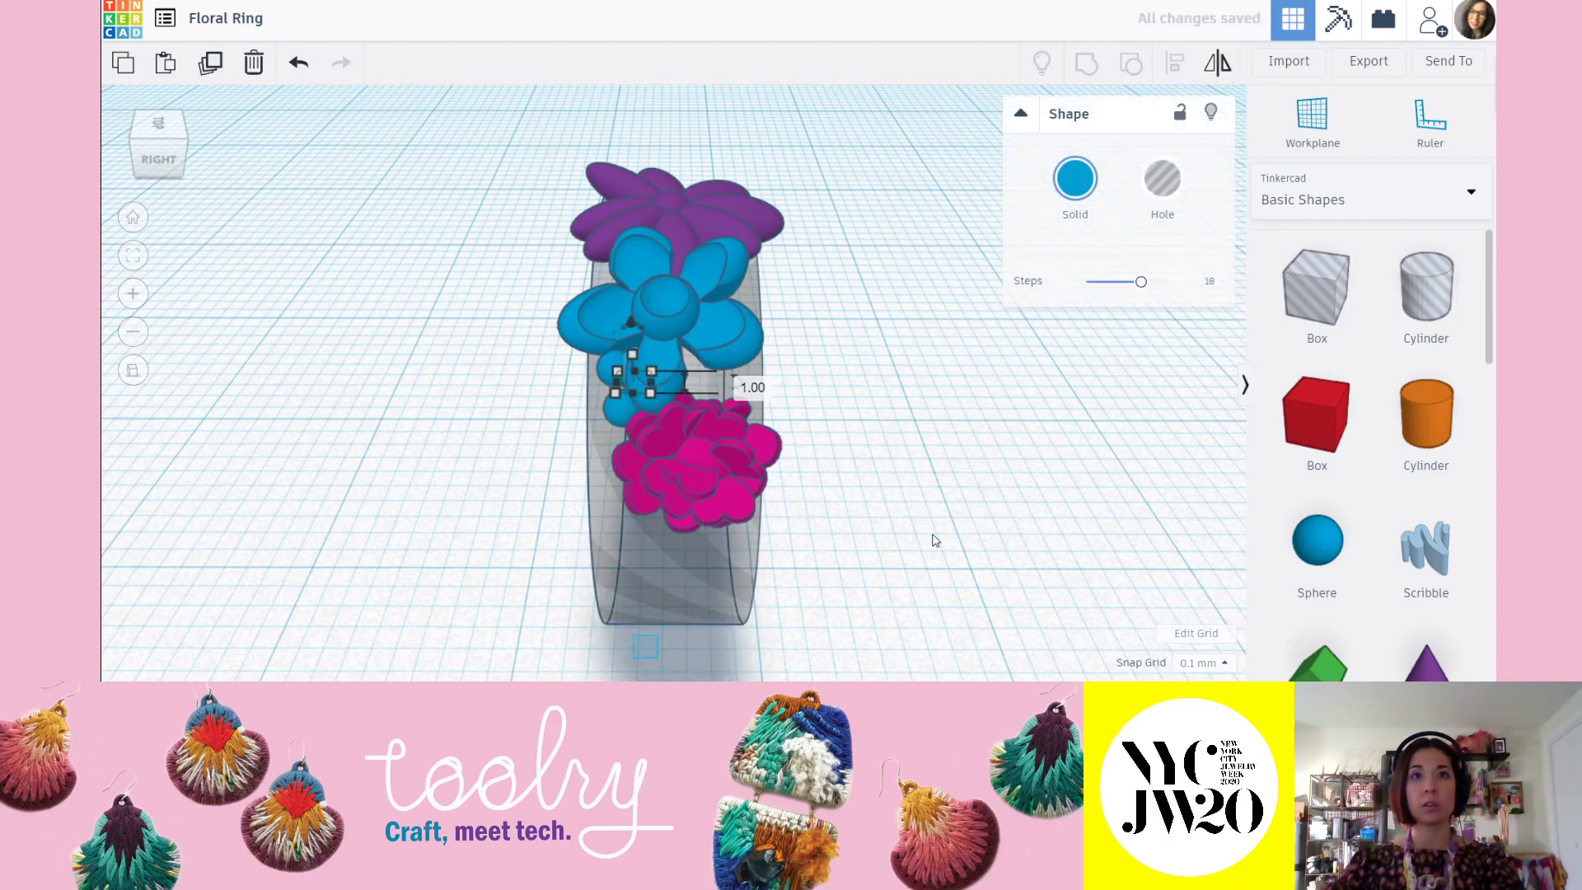
{"action": "key", "text": "Right"}
{"action": "key", "text": "Right"}
{"action": "key", "text": "Right"}
{"action": "key", "text": "Right"}
{"action": "key", "text": "Right"}
{"action": "key", "text": "Right"}
{"action": "key", "text": "Right"}
{"action": "key", "text": "Right"}
{"action": "key", "text": "Right"}
{"action": "key", "text": "Right"}
{"action": "key", "text": "Down"}
Adjust the copied sphere's height and position so it sits in the gap between the blue and pink flowers.
{"action": "right_click_drag", "start_coordinate": [901, 472], "coordinate": [800, 392]}
{"action": "left_click", "coordinate": [791, 384]}
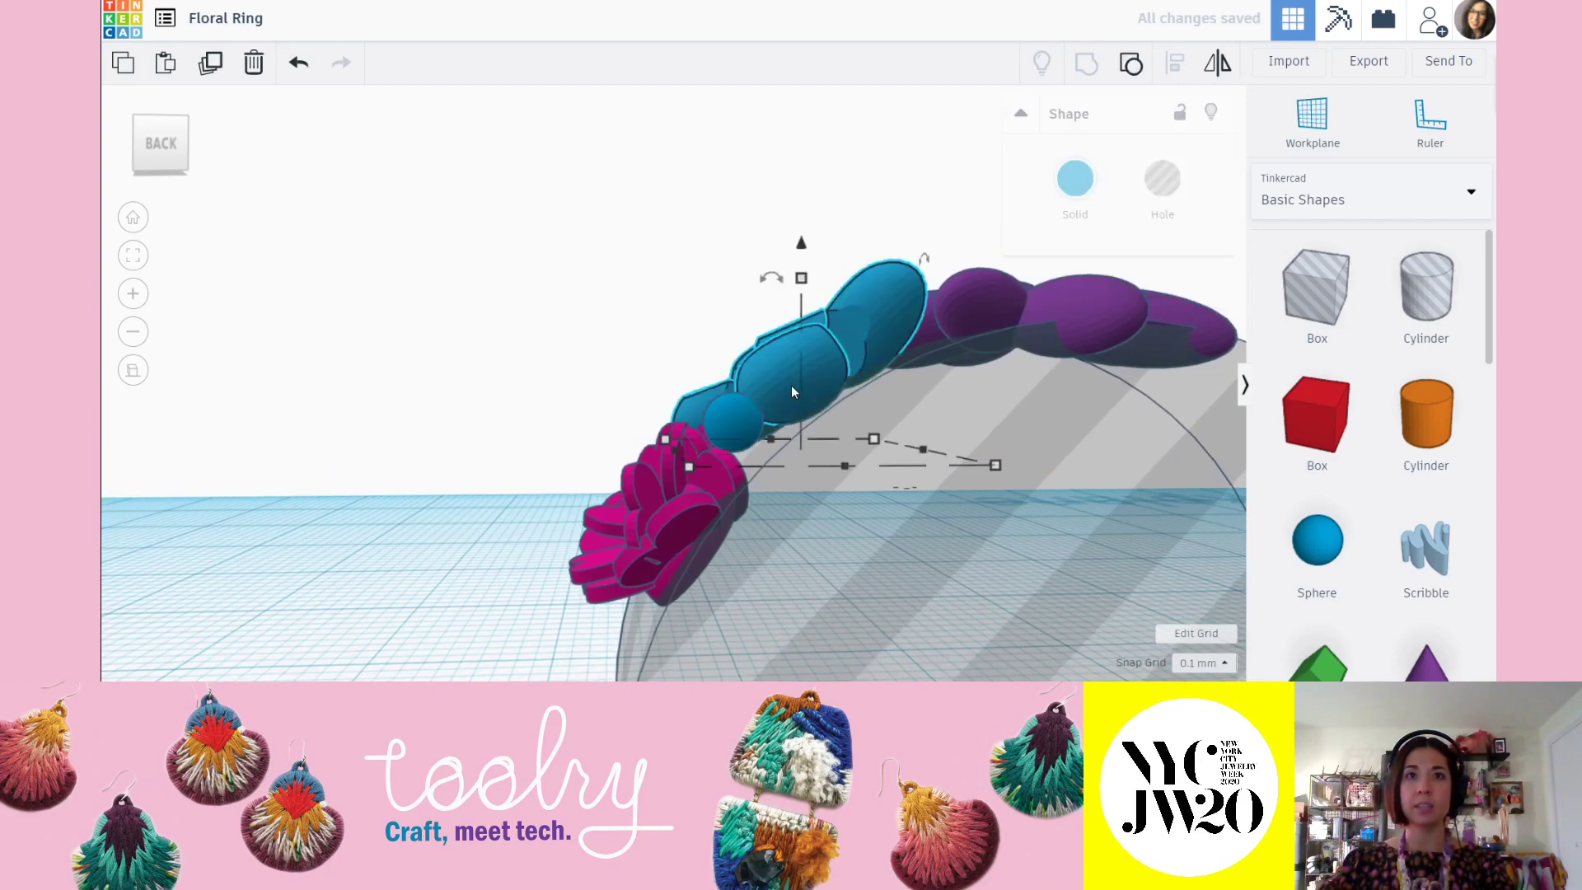
{"action": "left_click", "coordinate": [642, 511]}
{"action": "left_click", "coordinate": [565, 291]}
{"action": "left_click", "coordinate": [723, 410]}
{"action": "right_click_drag", "start_coordinate": [871, 504], "coordinate": [895, 516]}
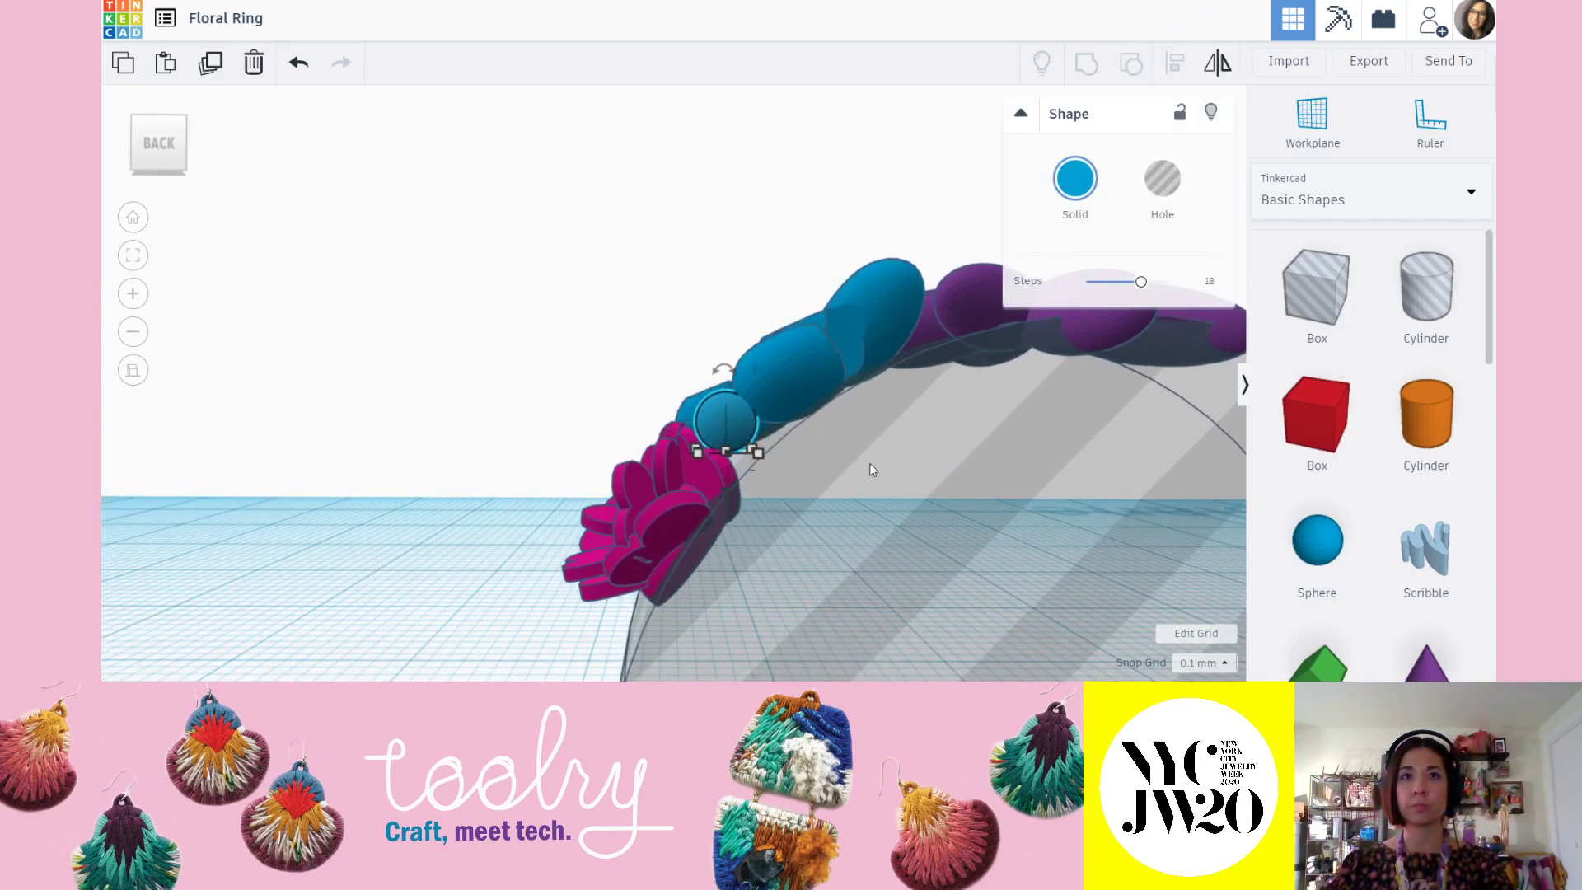
{"action": "mouse_move", "coordinate": [715, 461]}
{"action": "right_mouse_down"}
{"action": "mouse_move", "coordinate": [684, 471]}
{"action": "mouse_move", "coordinate": [729, 458]}
{"action": "mouse_move", "coordinate": [716, 496]}
{"action": "mouse_move", "coordinate": [729, 472]}
{"action": "right_mouse_up"}
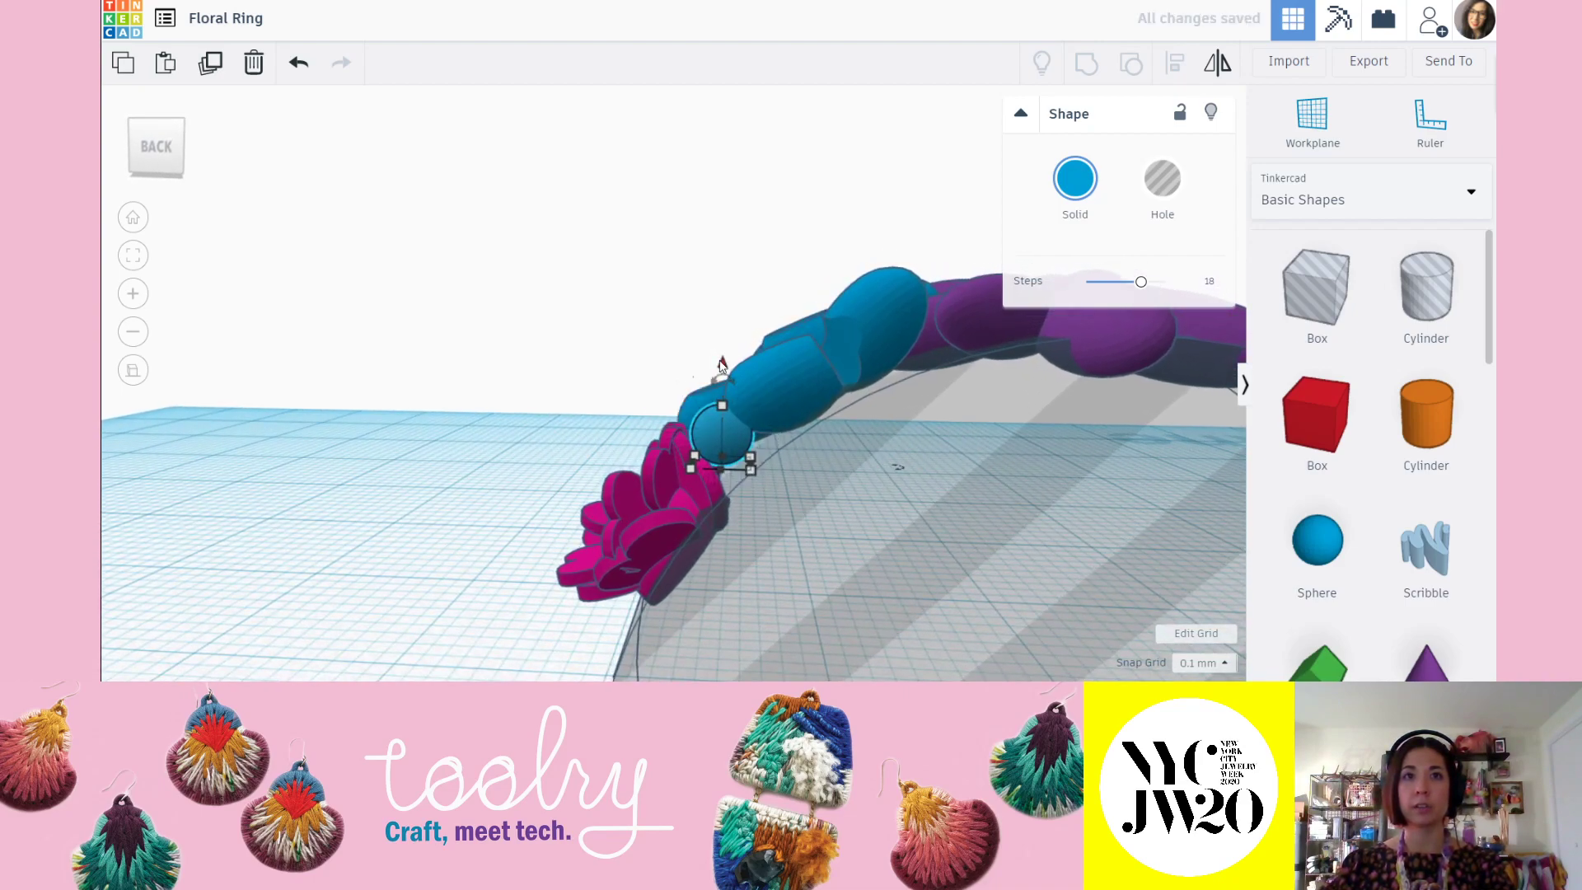
{"action": "right_click_drag", "start_coordinate": [732, 384], "coordinate": [898, 434]}
{"action": "key", "text": "Up"}
{"action": "right_click_drag", "start_coordinate": [767, 375], "coordinate": [870, 476]}
{"action": "mouse_move", "coordinate": [768, 438]}
{"action": "right_mouse_down"}
{"action": "mouse_move", "coordinate": [781, 457]}
{"action": "mouse_move", "coordinate": [763, 438]}
{"action": "right_mouse_up"}
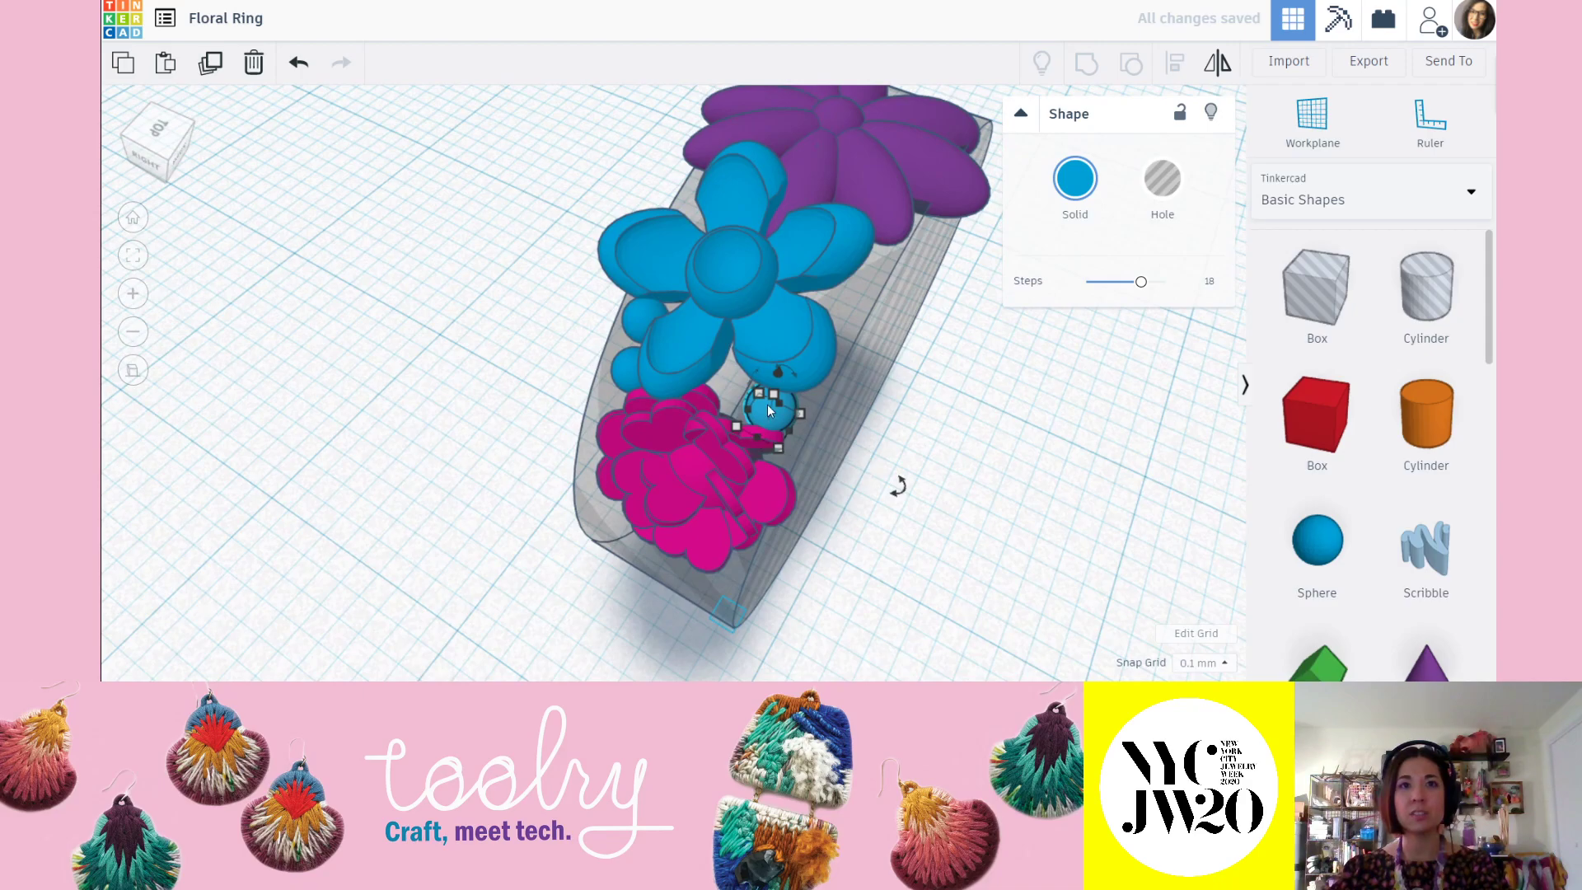
Stretch the copied sphere to about 1.4 mm along one side and tilt it to follow the ring's curve.
{"action": "left_click_drag", "start_coordinate": [780, 404], "coordinate": [789, 391]}
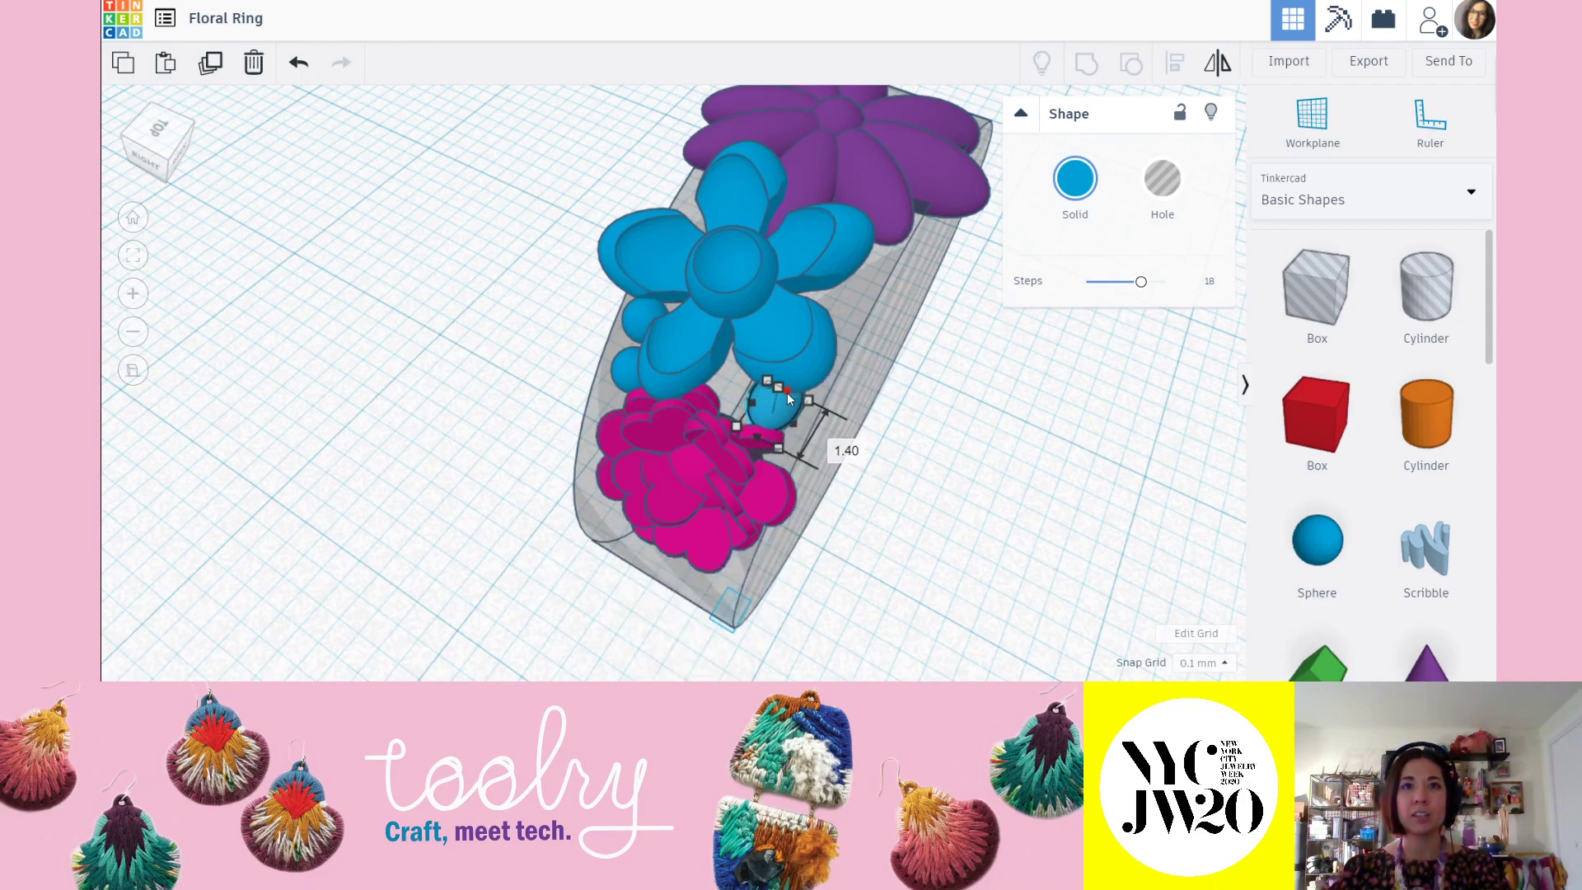
{"action": "key", "text": "Left"}
{"action": "key", "text": "Down"}
{"action": "key", "text": "Down"}
{"action": "right_click_drag", "start_coordinate": [914, 516], "coordinate": [731, 412]}
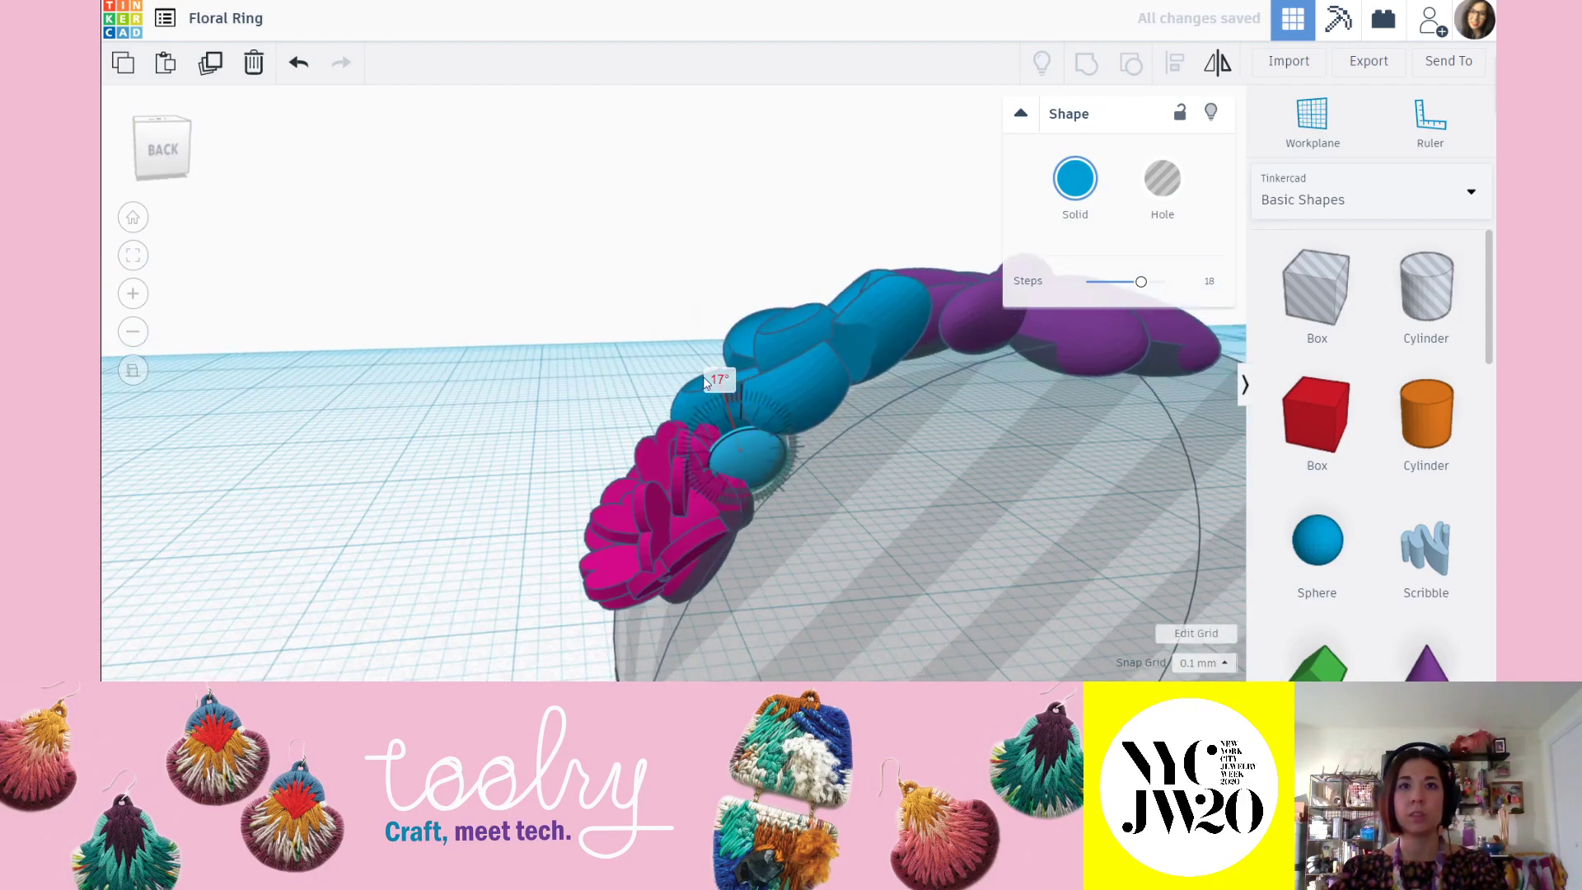
{"action": "right_click_drag", "start_coordinate": [927, 499], "coordinate": [859, 489]}
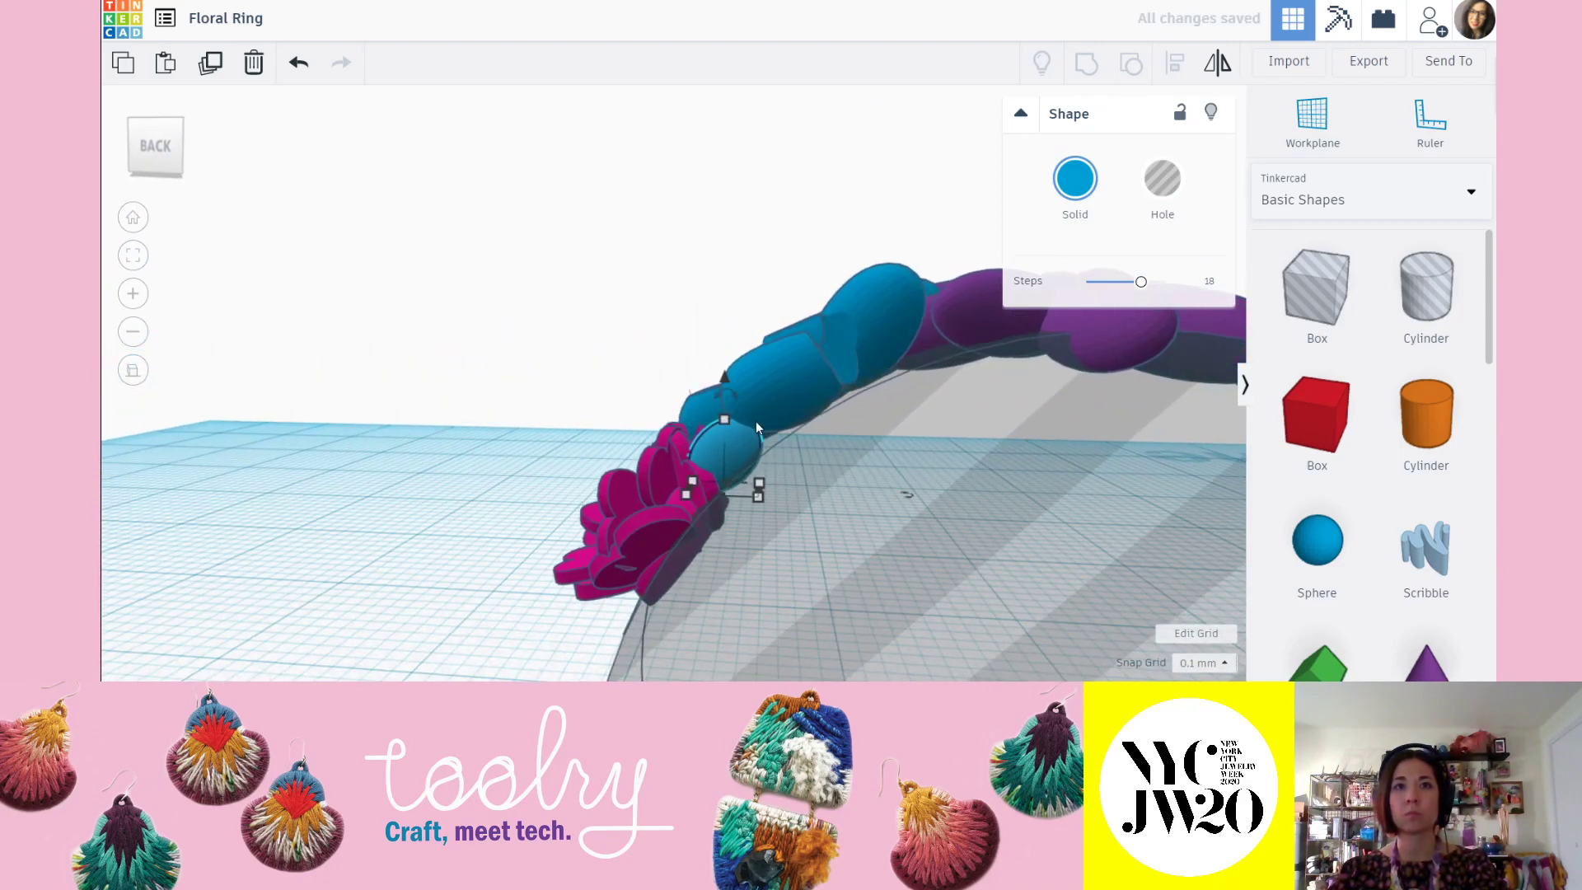
{"action": "left_click_drag", "start_coordinate": [720, 398], "coordinate": [731, 359]}
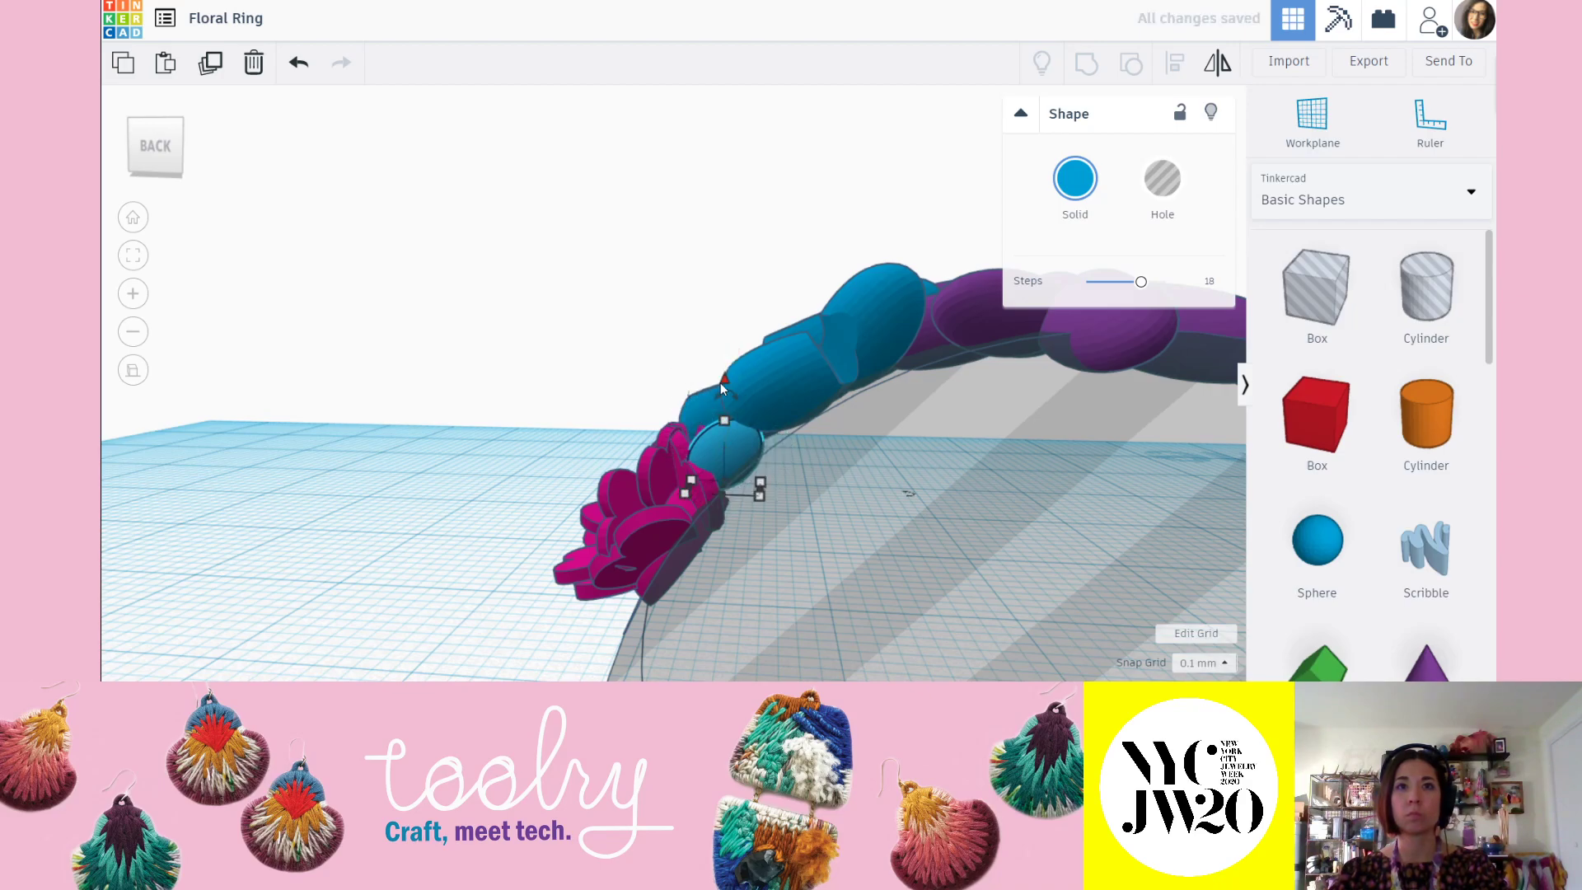
{"action": "right_click_drag", "start_coordinate": [657, 363], "coordinate": [783, 557]}
{"action": "left_click", "coordinate": [907, 537]}
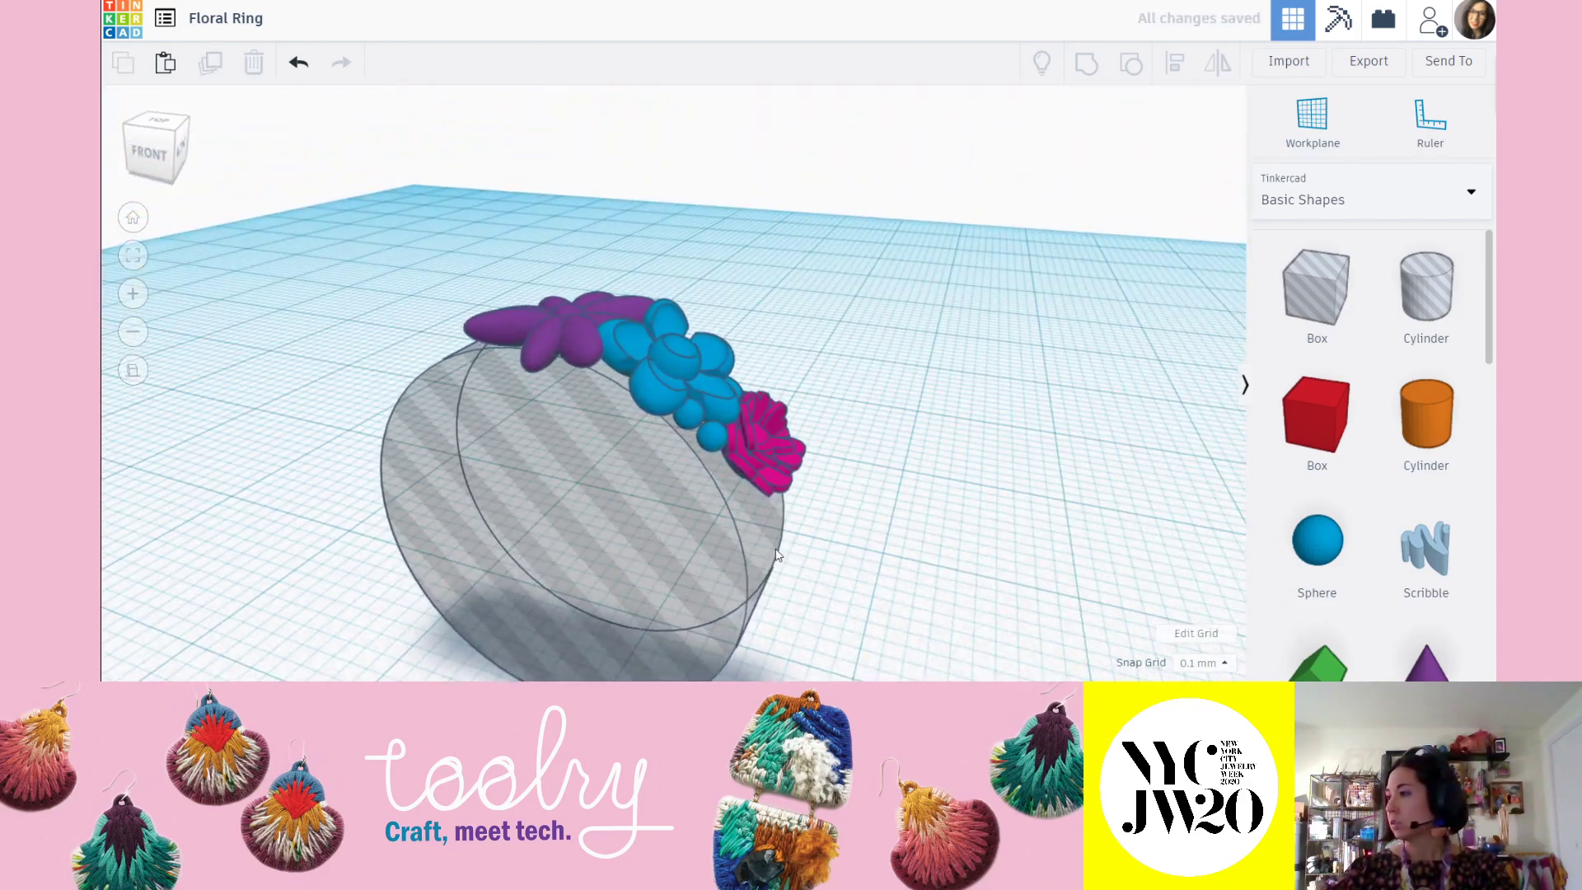
Add a Scribble shape to the empty workplane beside the ring.
{"action": "scroll", "coordinate": [906, 523], "scroll_direction": "down", "scroll_amount": 3}
{"action": "middle_click_drag", "start_coordinate": [907, 523], "coordinate": [812, 474]}
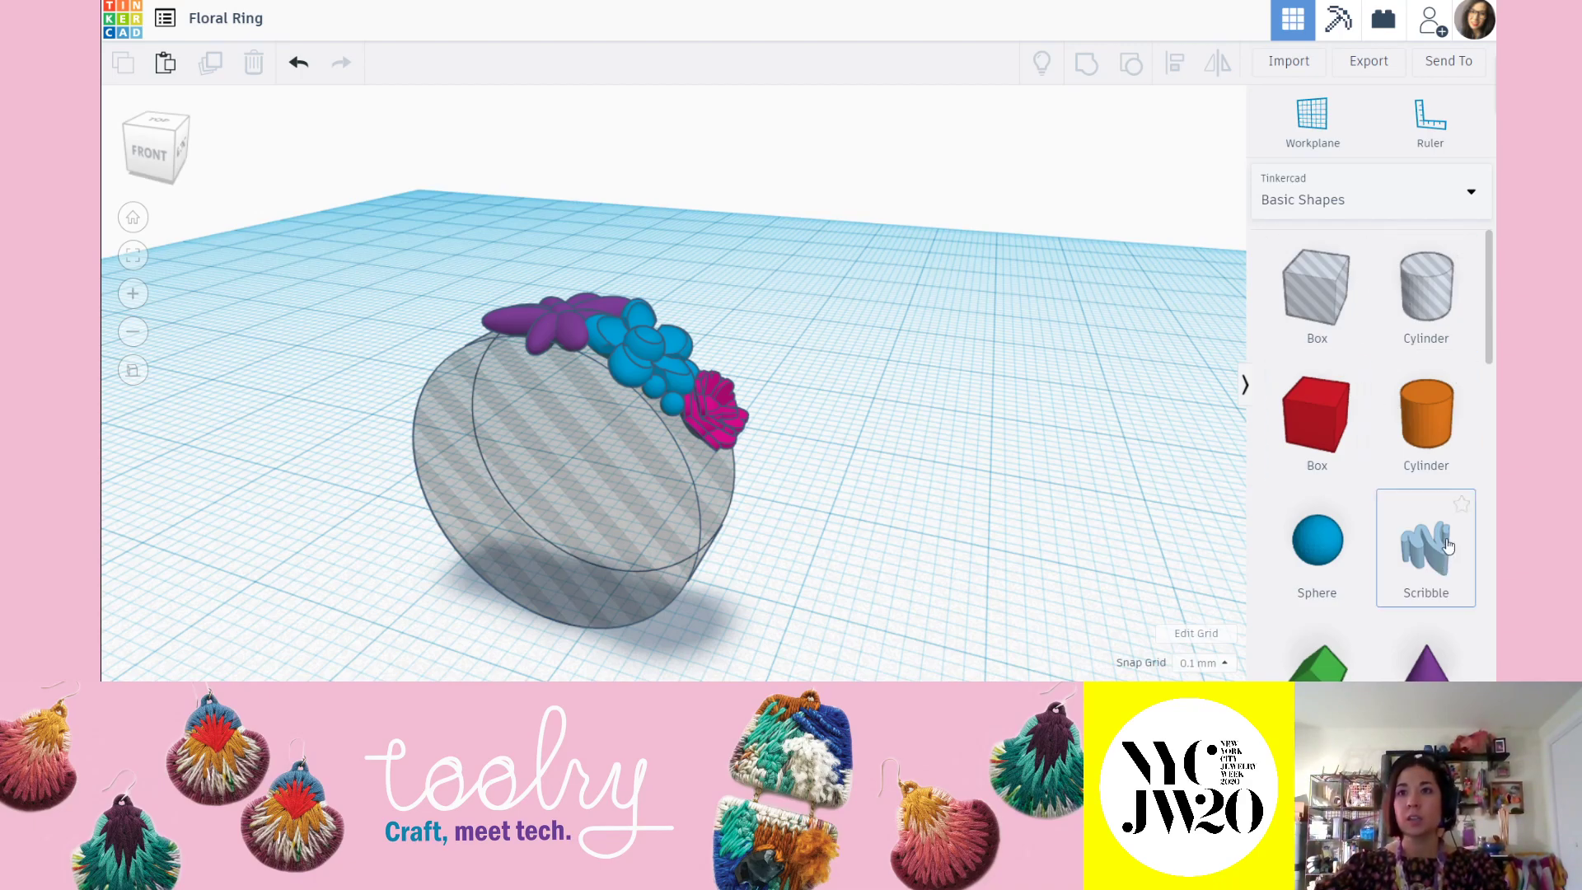
{"action": "right_click_drag", "start_coordinate": [953, 519], "coordinate": [857, 441]}
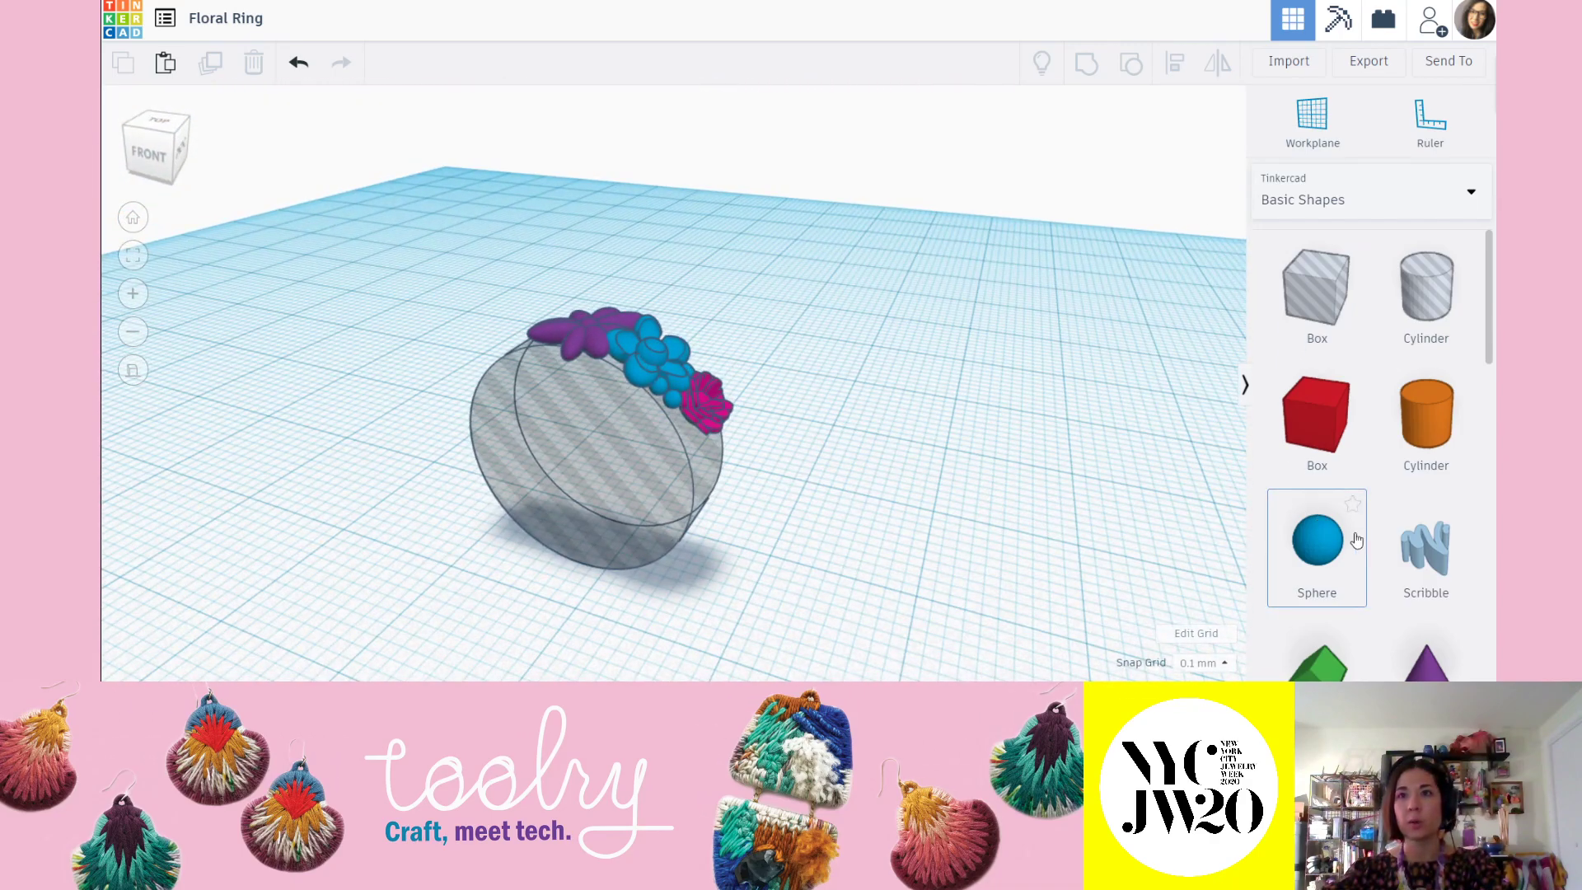
{"action": "right_click_drag", "start_coordinate": [764, 409], "coordinate": [1149, 482]}
{"action": "left_click_drag", "start_coordinate": [1425, 548], "coordinate": [945, 519]}
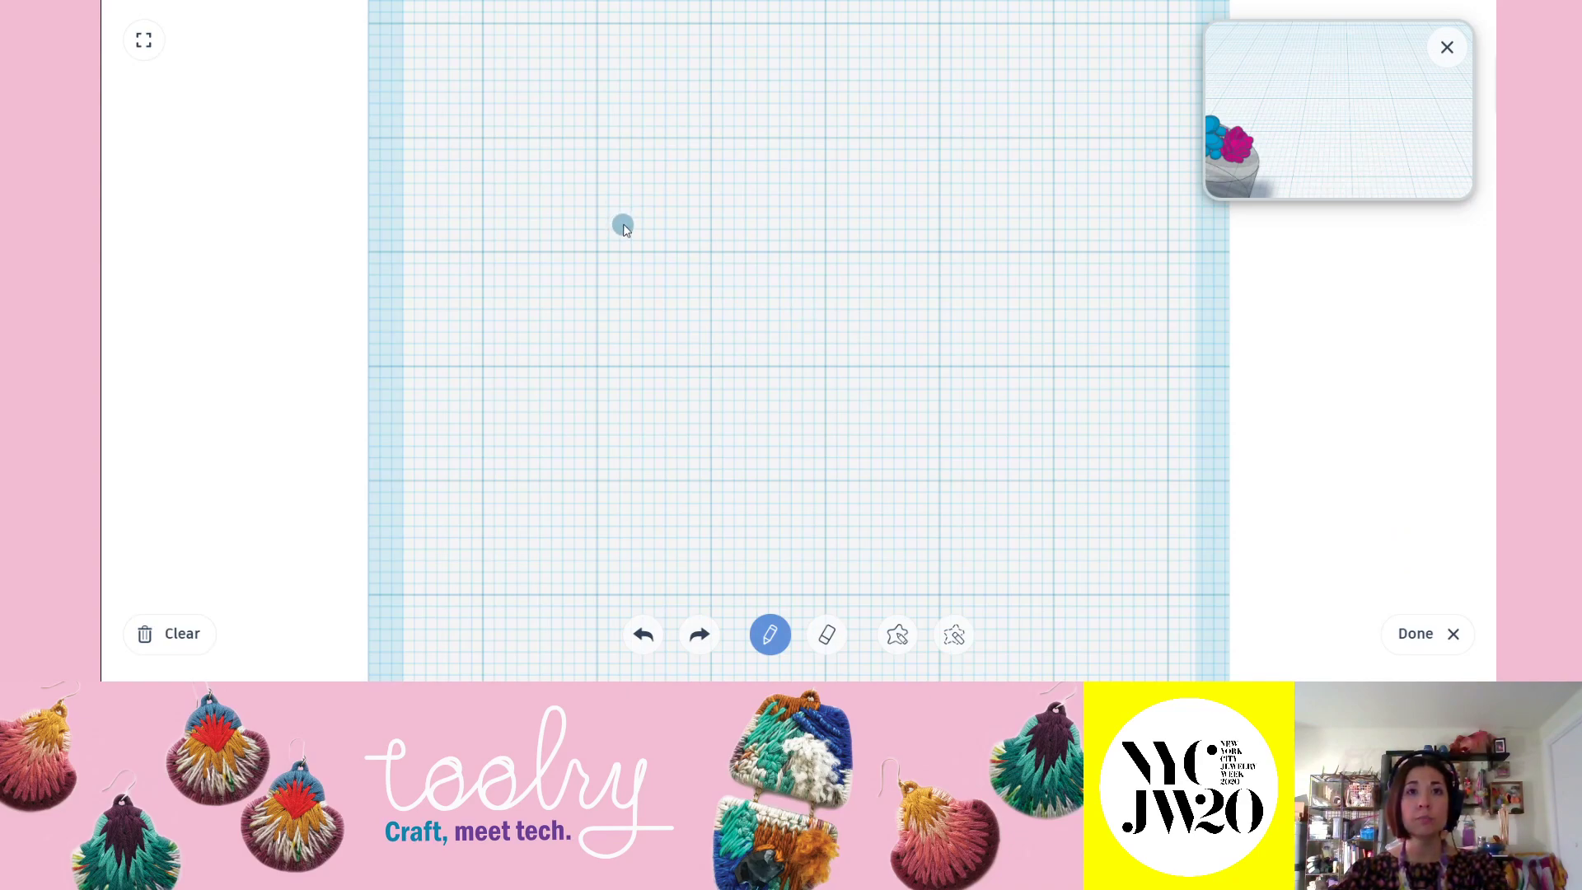
Draw a freehand leaf outline with a pointed tip, a curved body and a short flared stem.
{"action": "mouse_move", "coordinate": [628, 245]}
{"action": "left_mouse_down"}
{"action": "mouse_move", "coordinate": [688, 268]}
{"action": "mouse_move", "coordinate": [784, 236]}
{"action": "mouse_move", "coordinate": [862, 260]}
{"action": "left_mouse_up"}
{"action": "left_click_drag", "start_coordinate": [921, 331], "coordinate": [799, 343]}
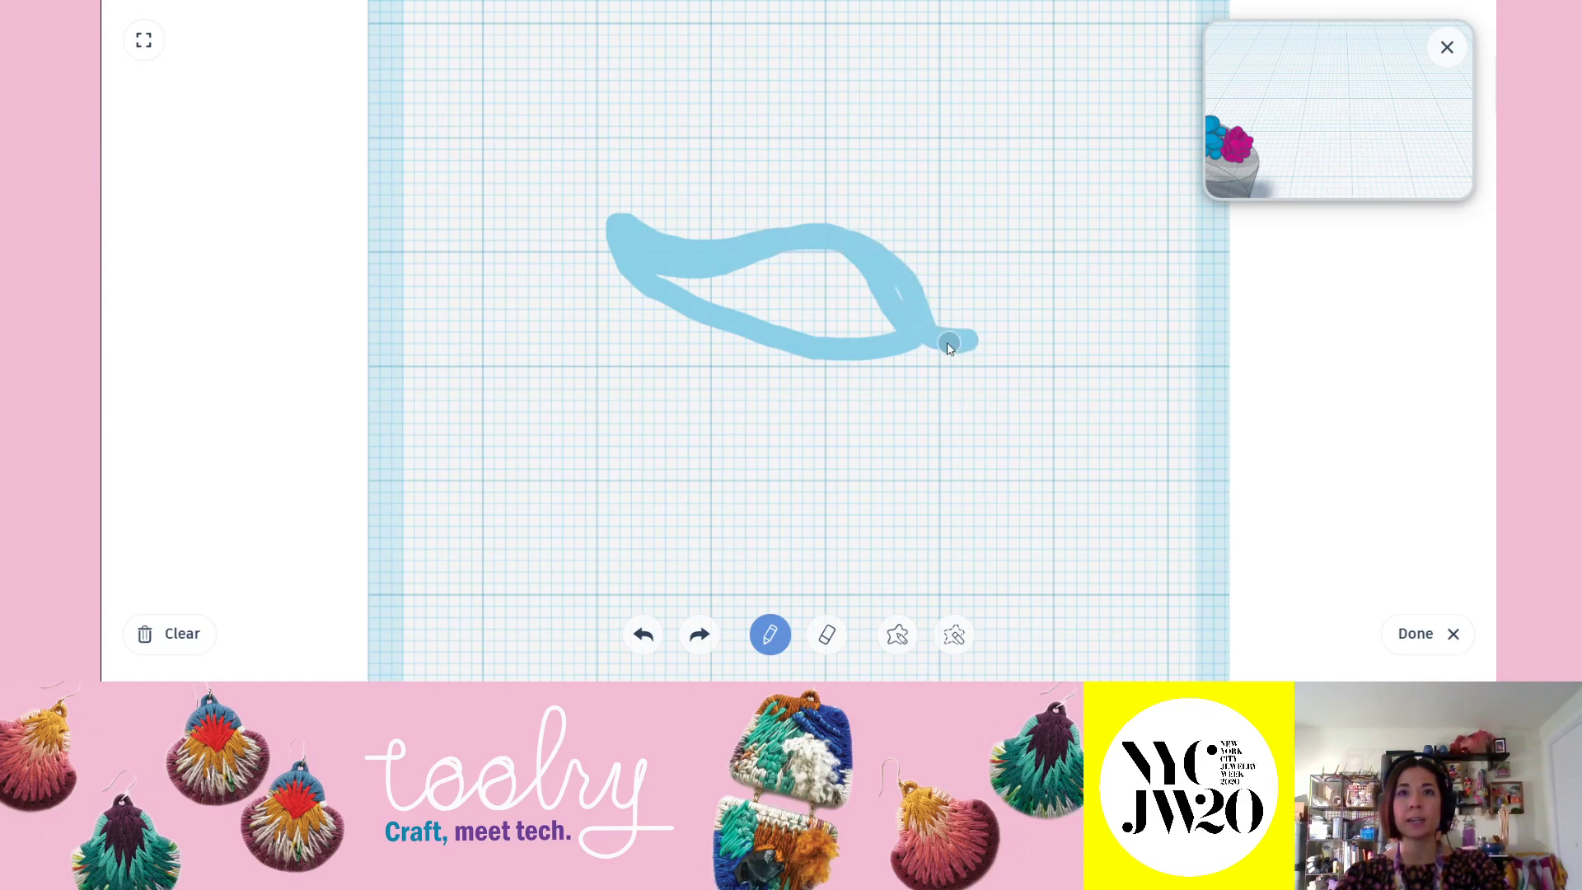
{"action": "left_click_drag", "start_coordinate": [828, 349], "coordinate": [826, 346]}
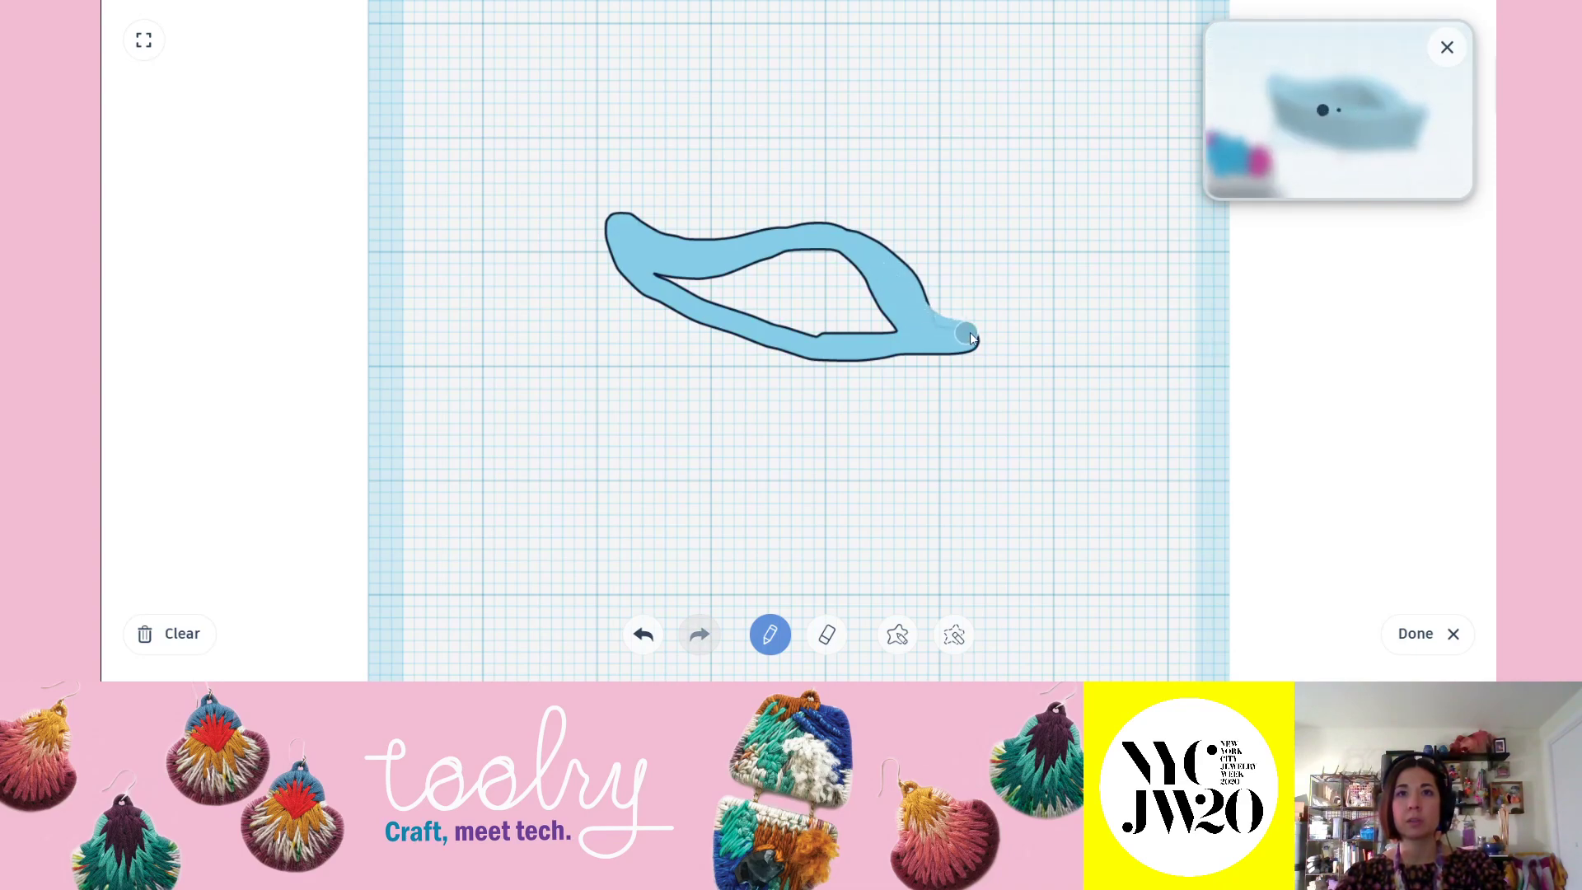
{"action": "left_click_drag", "start_coordinate": [940, 322], "coordinate": [985, 319]}
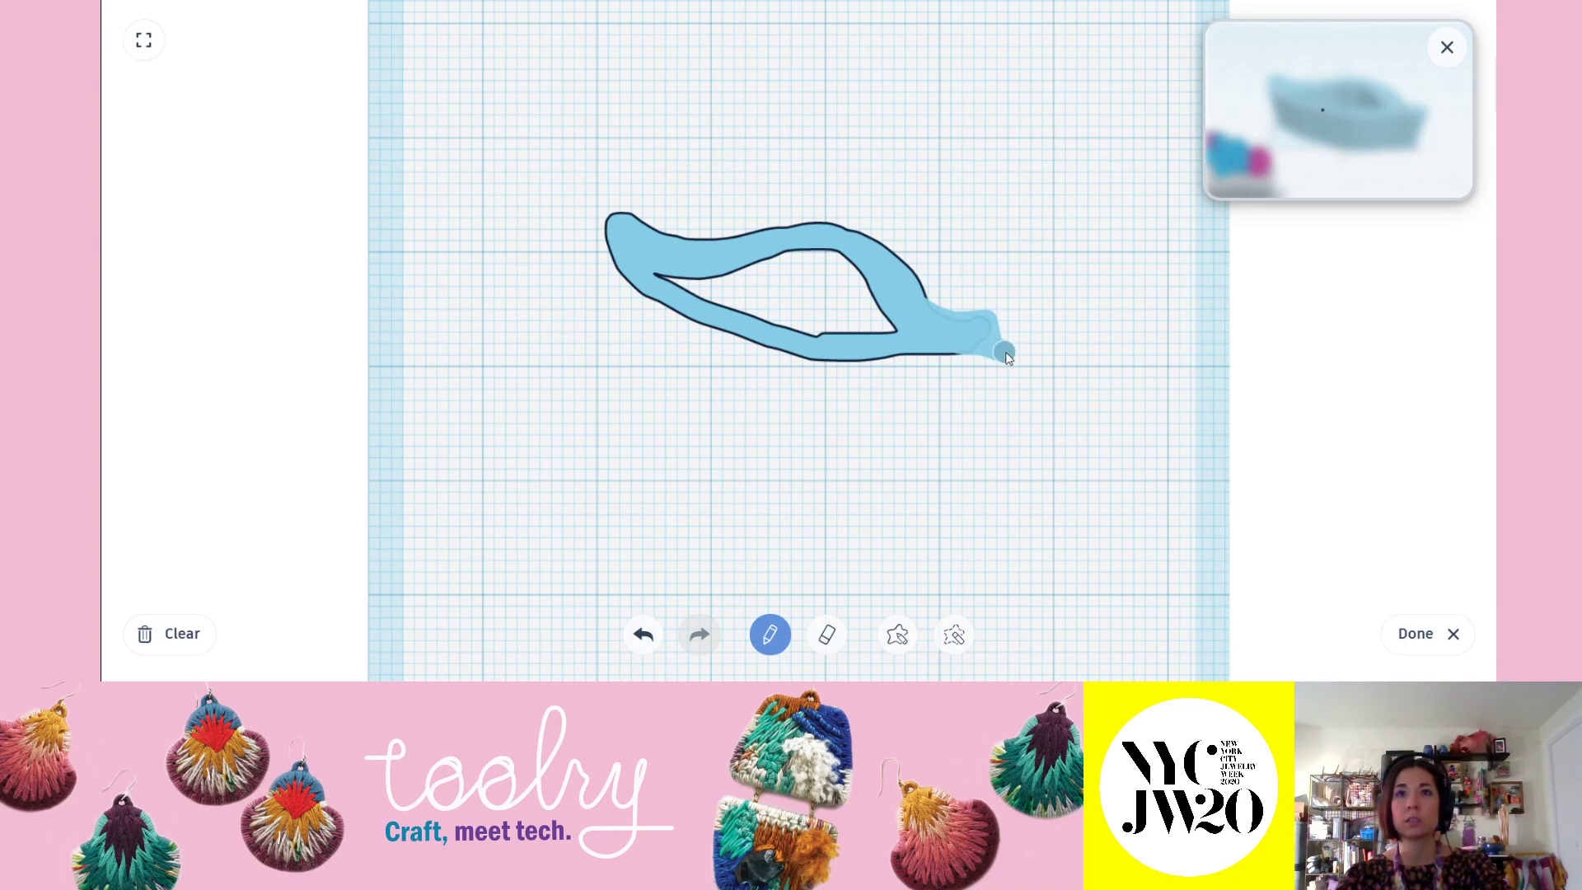
{"action": "left_click_drag", "start_coordinate": [977, 319], "coordinate": [979, 322]}
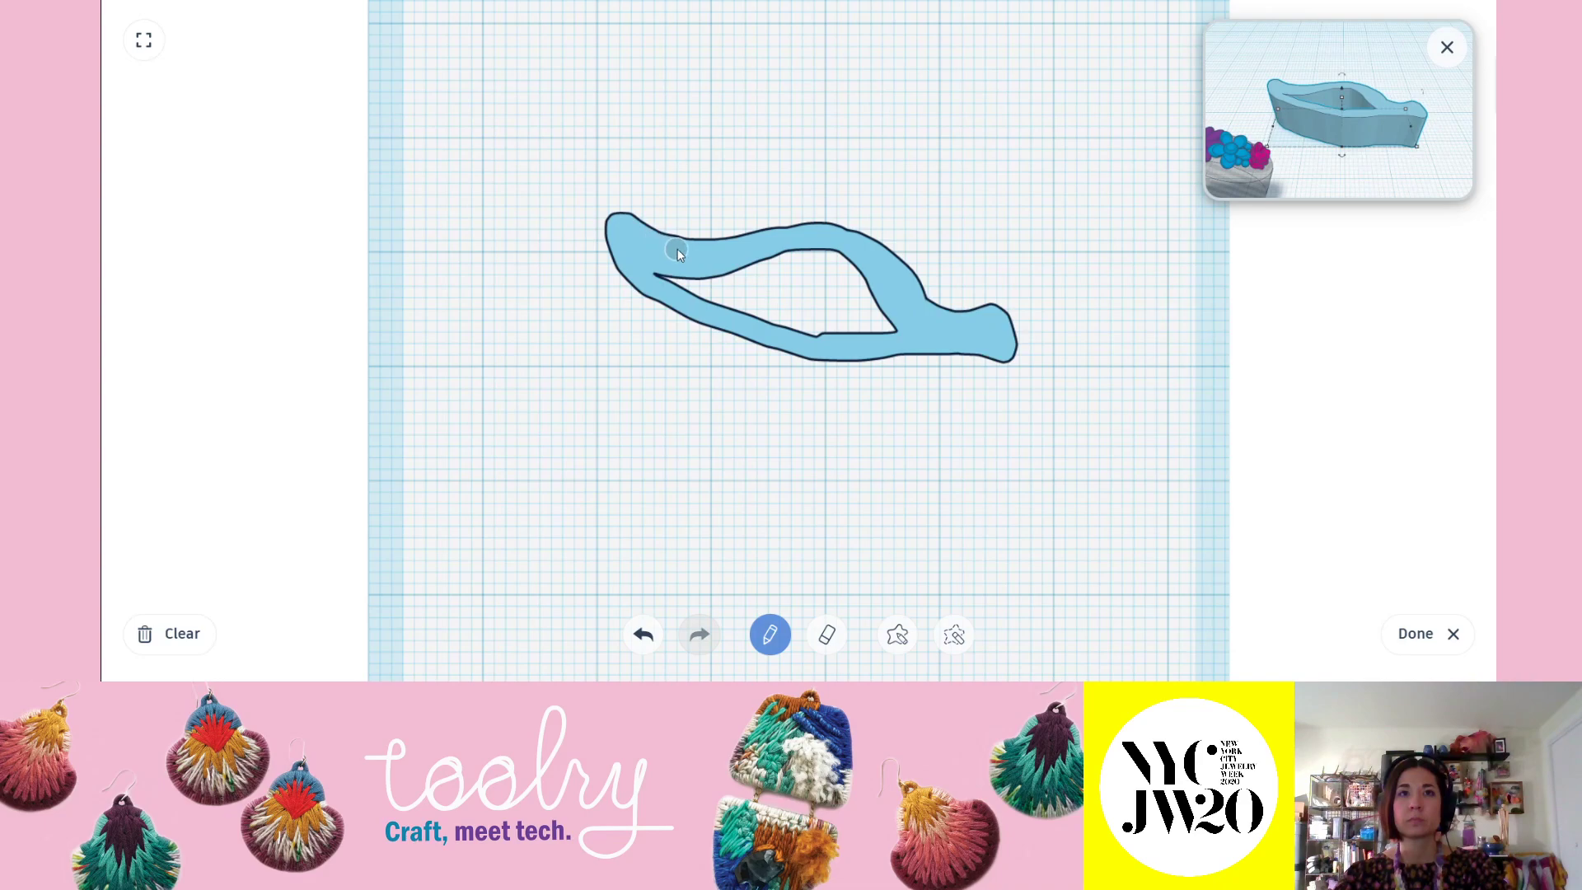
Fill the hollow inside the leaf outline with freeform filled shapes, then switch back to freehand drawing.
{"action": "left_click", "coordinate": [897, 634]}
{"action": "mouse_move", "coordinate": [842, 242]}
{"action": "left_mouse_down"}
{"action": "mouse_move", "coordinate": [656, 275]}
{"action": "mouse_move", "coordinate": [675, 294]}
{"action": "left_mouse_up"}
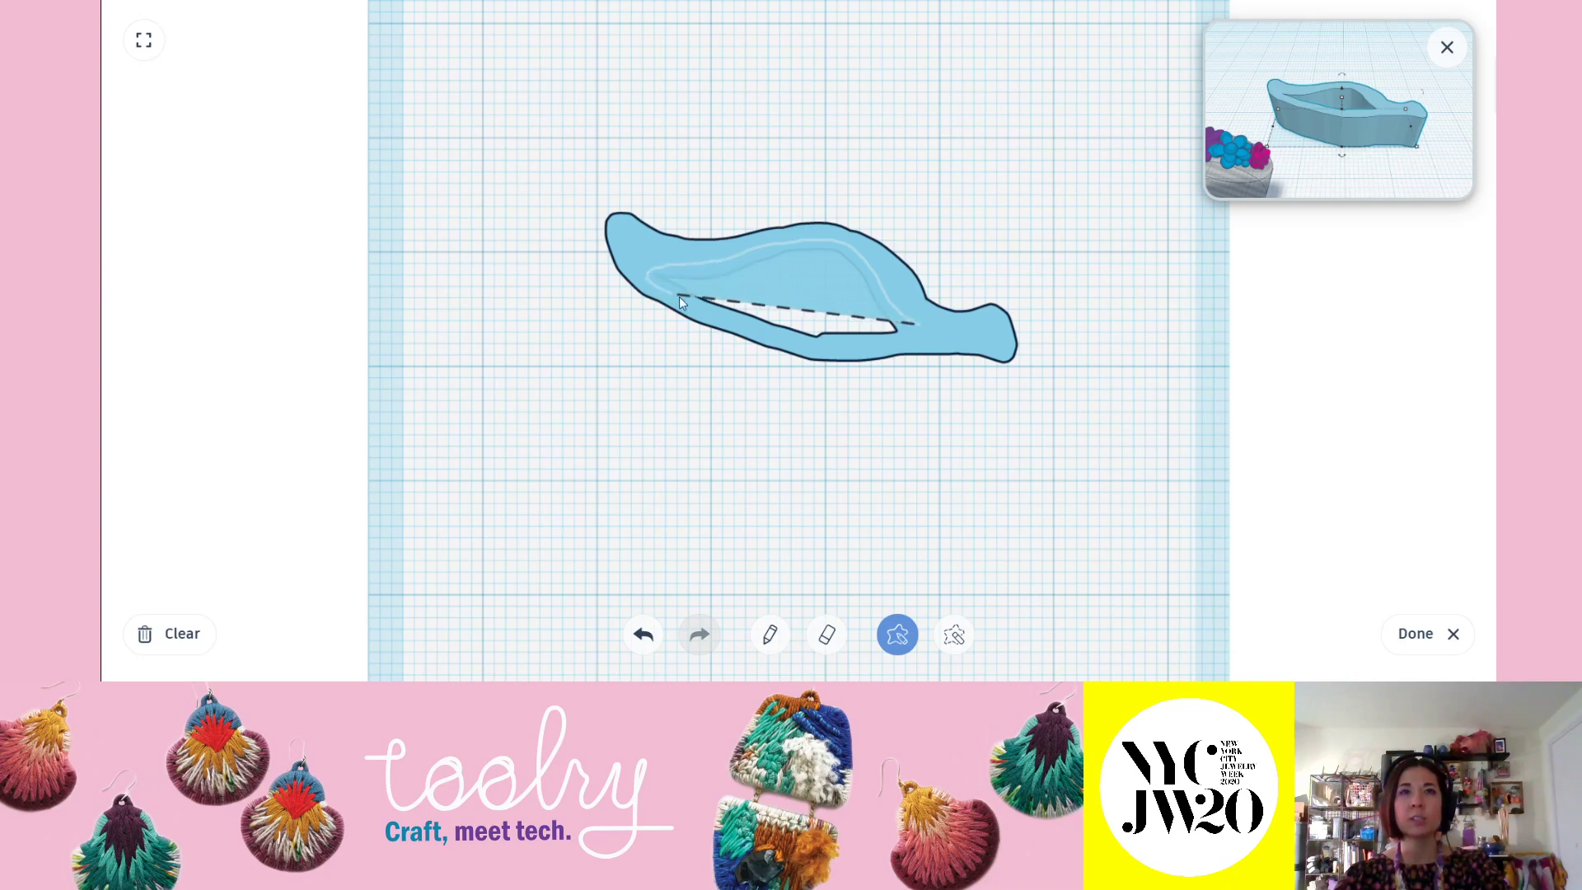
{"action": "left_click_drag", "start_coordinate": [903, 335], "coordinate": [918, 331]}
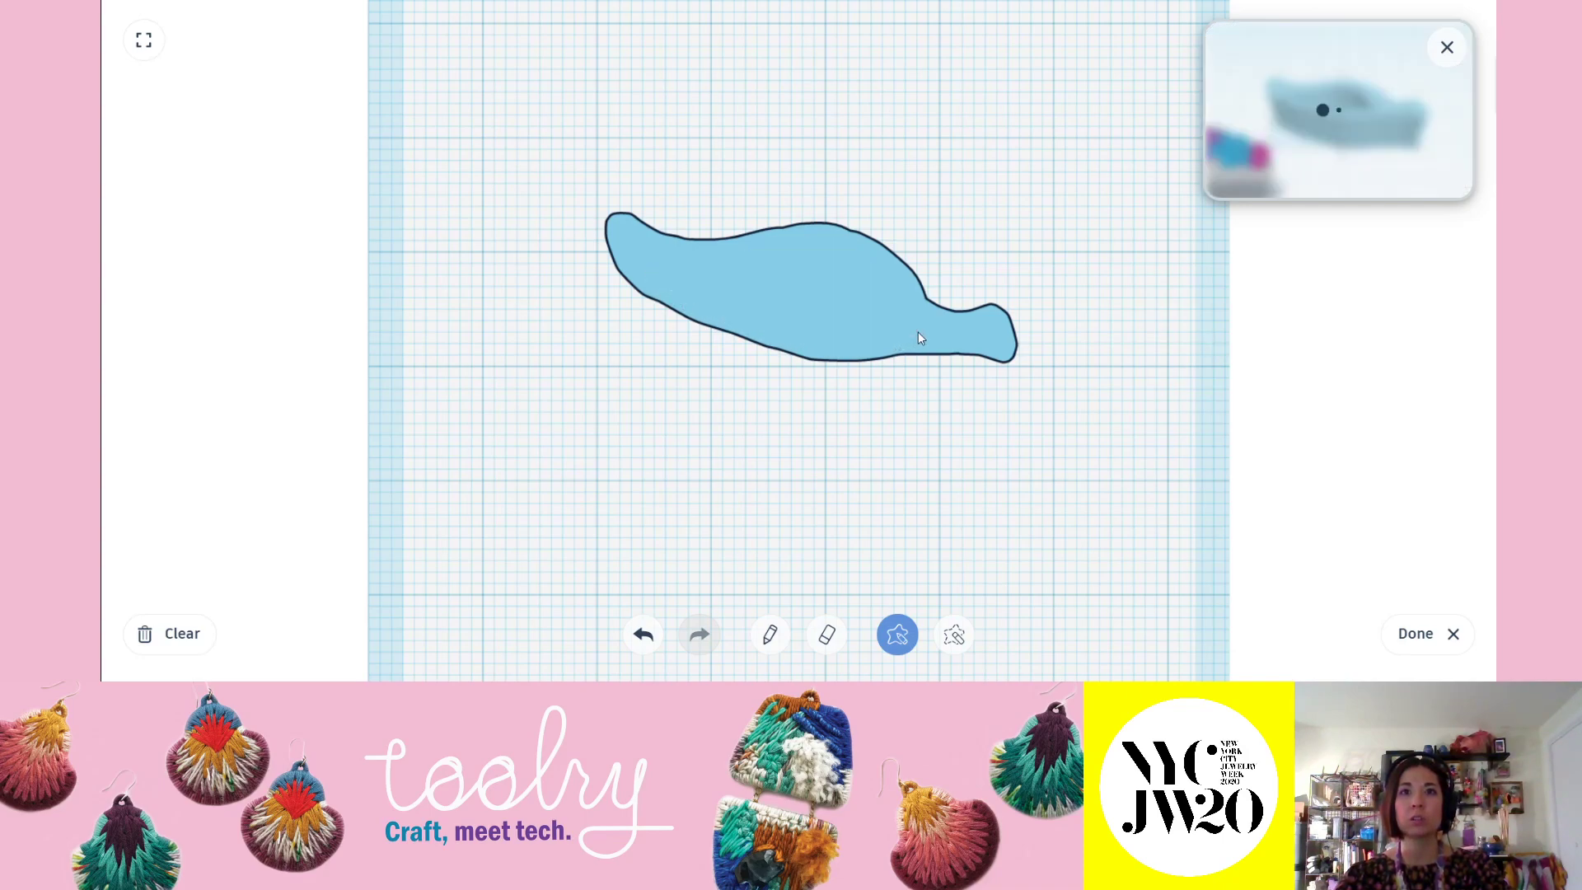
{"action": "left_click", "coordinate": [769, 634]}
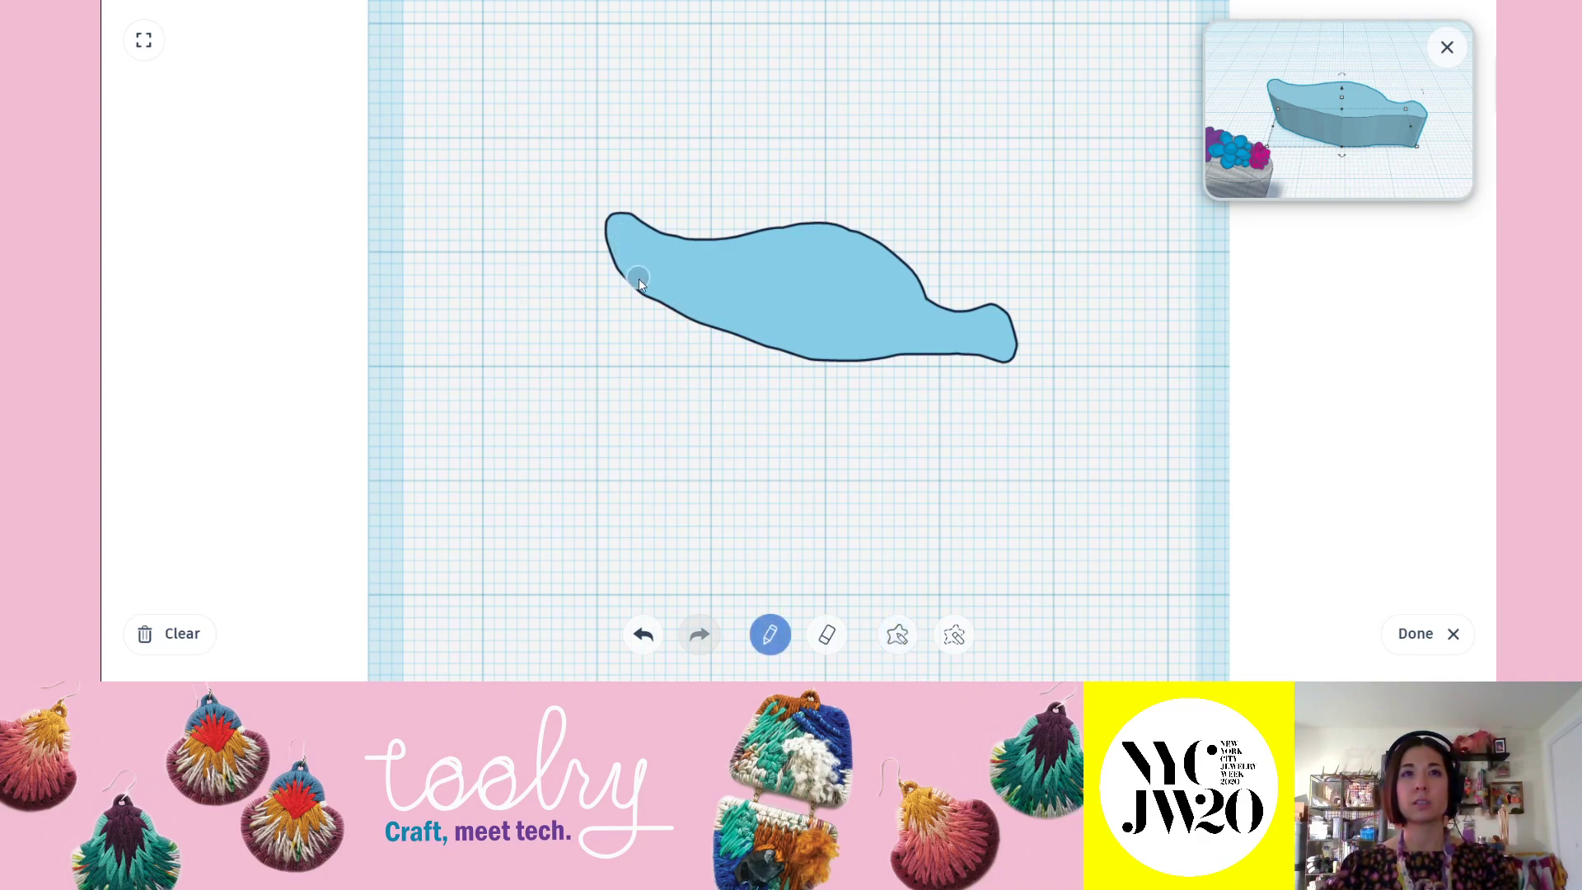
Round out and smooth the leaf's lower edge with freehand strokes.
{"action": "left_click_drag", "start_coordinate": [798, 341], "coordinate": [799, 342]}
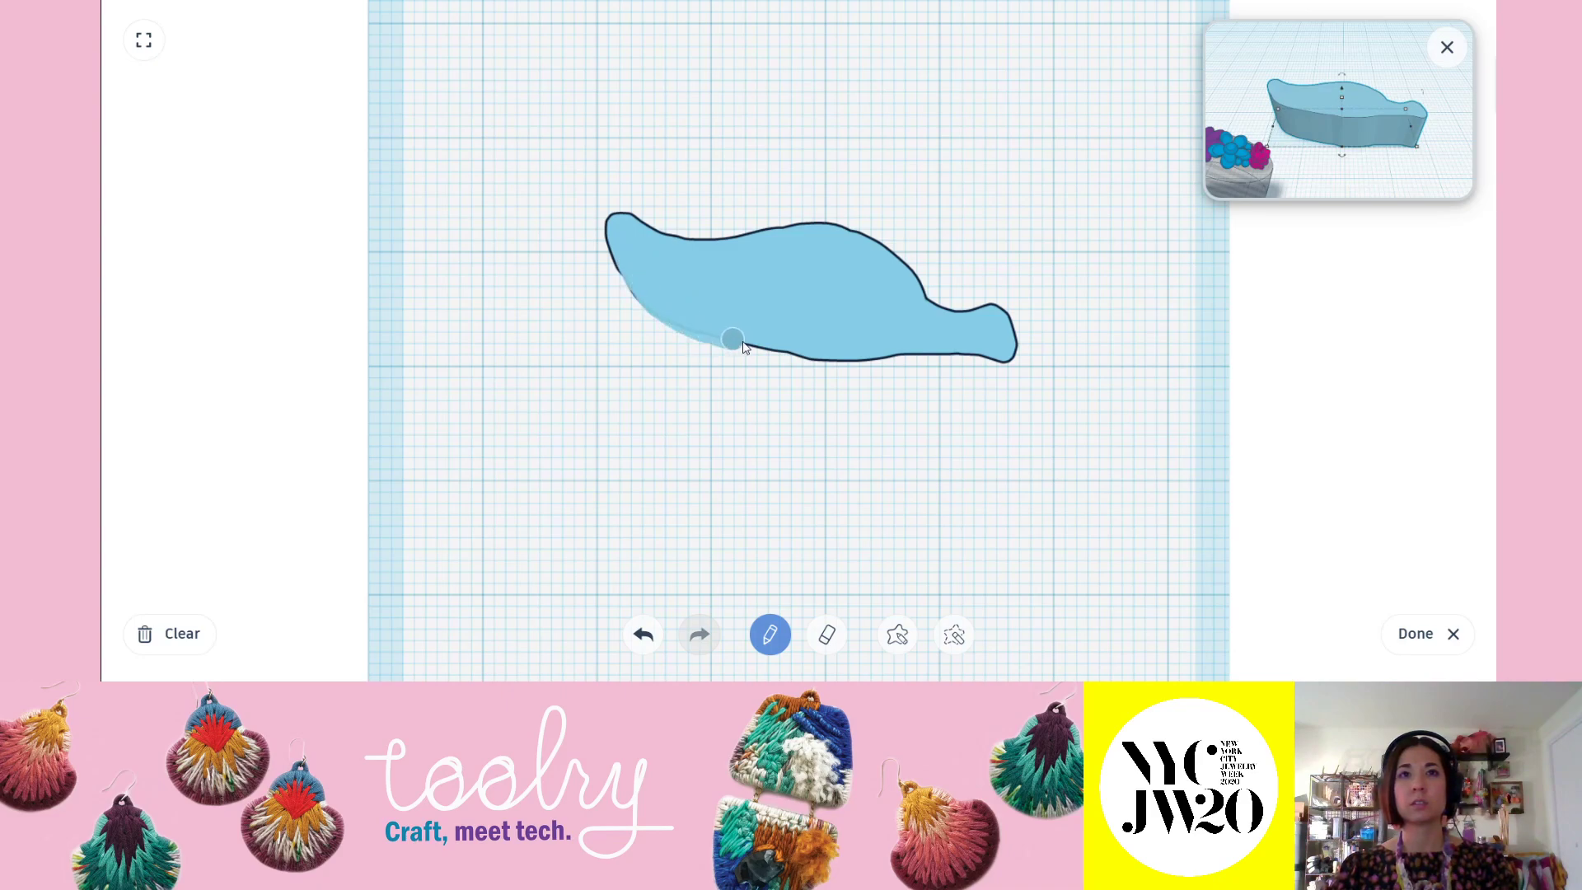
{"action": "left_click_drag", "start_coordinate": [869, 354], "coordinate": [877, 354]}
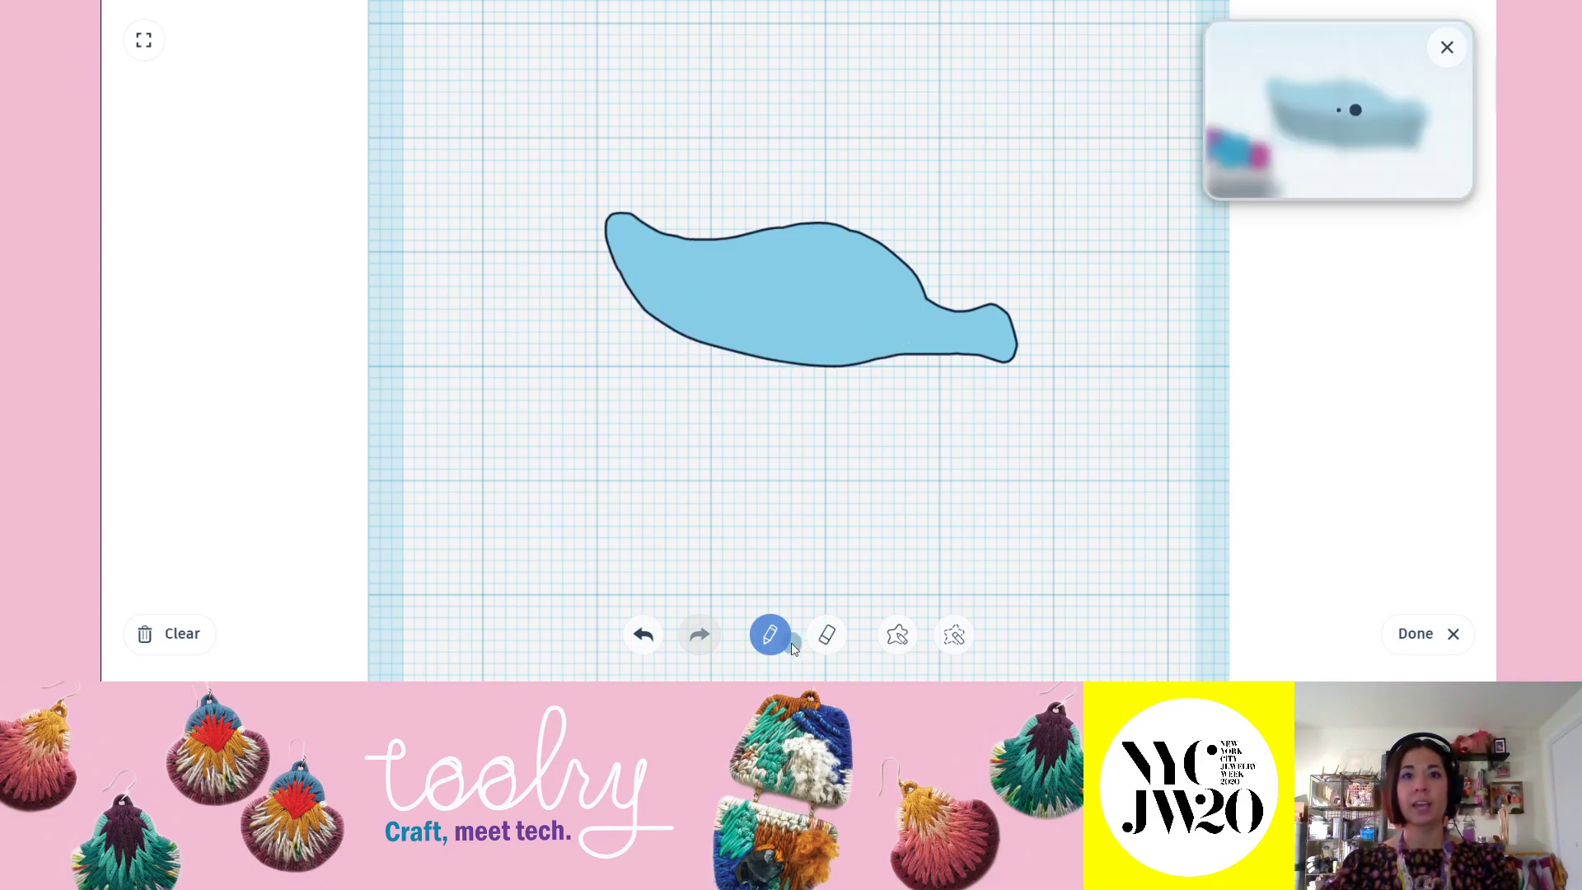
Erase two long notches into the leaf's lower edge near the tip, undoing the misplaced cuts.
{"action": "left_click", "coordinate": [827, 635]}
{"action": "mouse_move", "coordinate": [581, 281]}
{"action": "left_mouse_down"}
{"action": "mouse_move", "coordinate": [731, 297]}
{"action": "mouse_move", "coordinate": [590, 304]}
{"action": "left_mouse_up"}
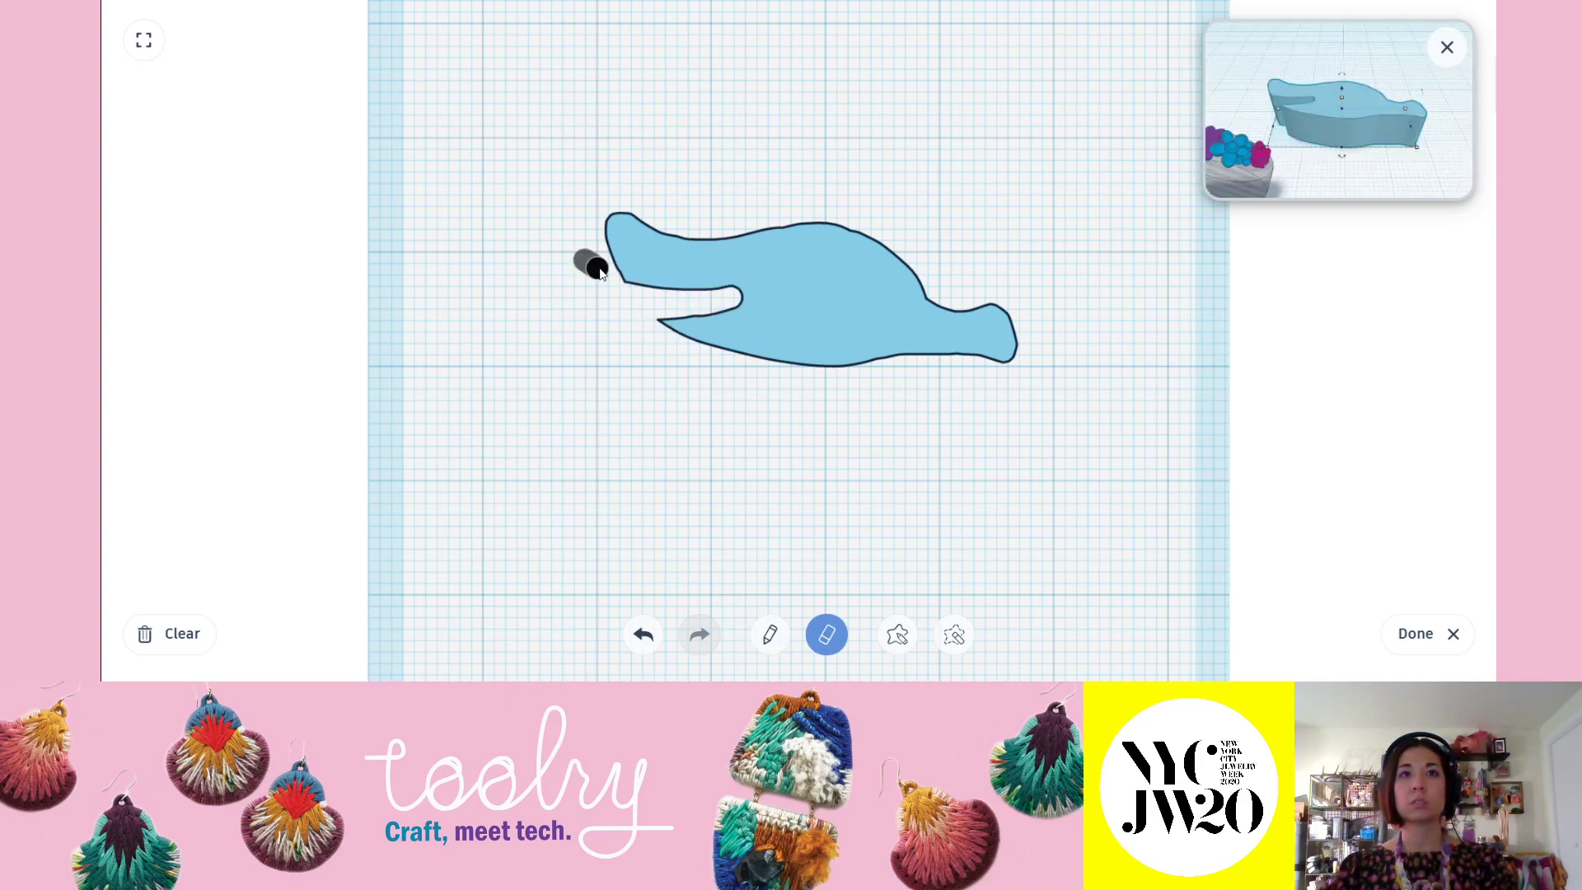
{"action": "left_click_drag", "start_coordinate": [715, 293], "coordinate": [723, 290]}
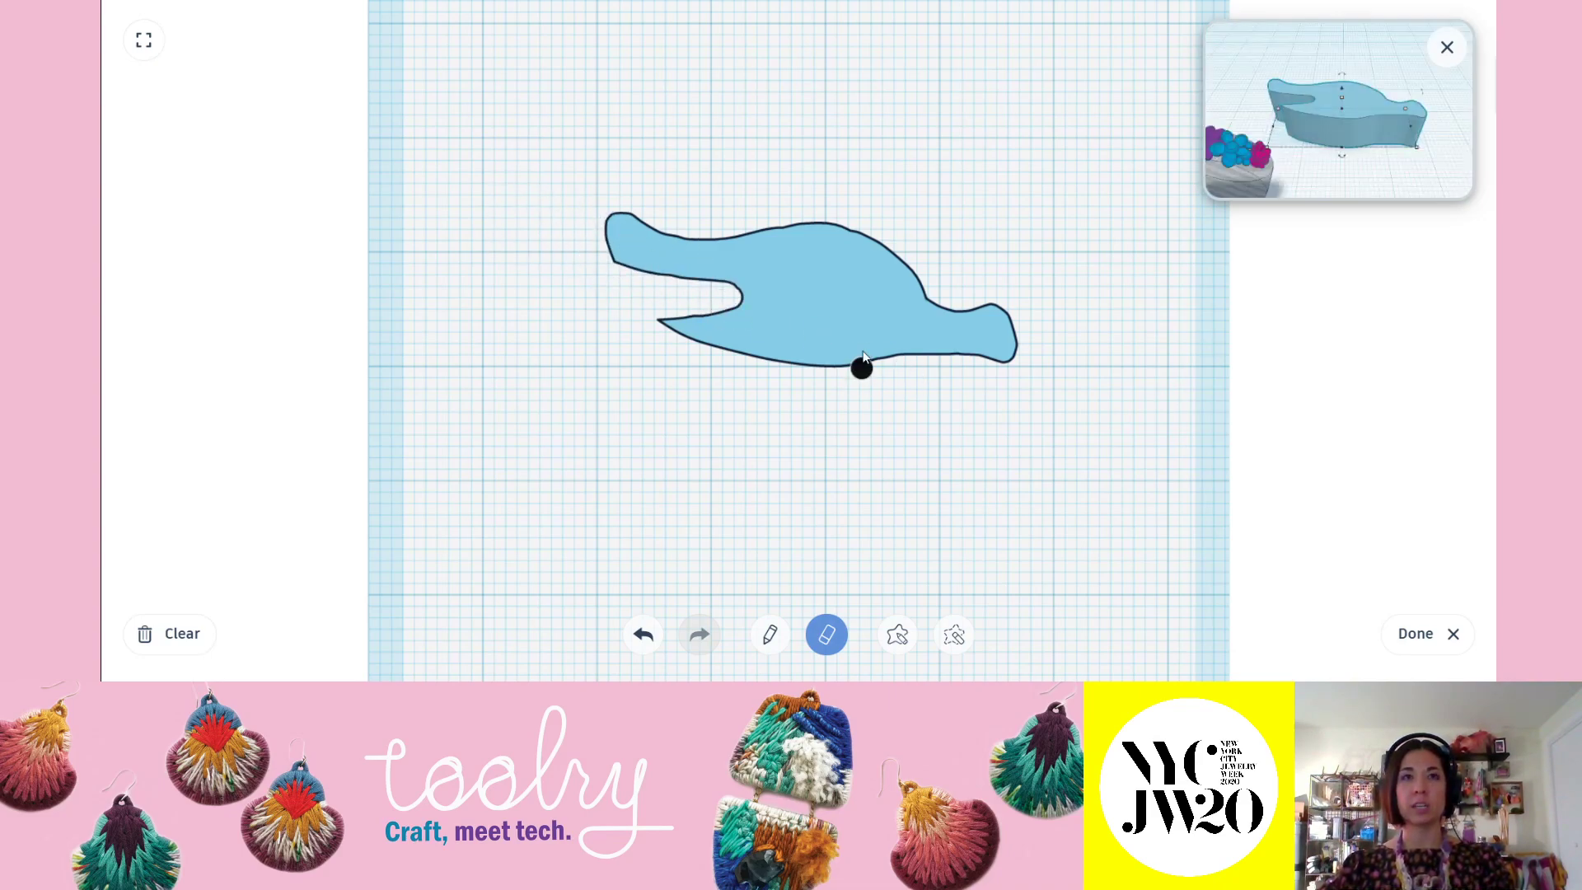
{"action": "key", "text": "ctrl+z"}
{"action": "left_click_drag", "start_coordinate": [629, 345], "coordinate": [833, 333]}
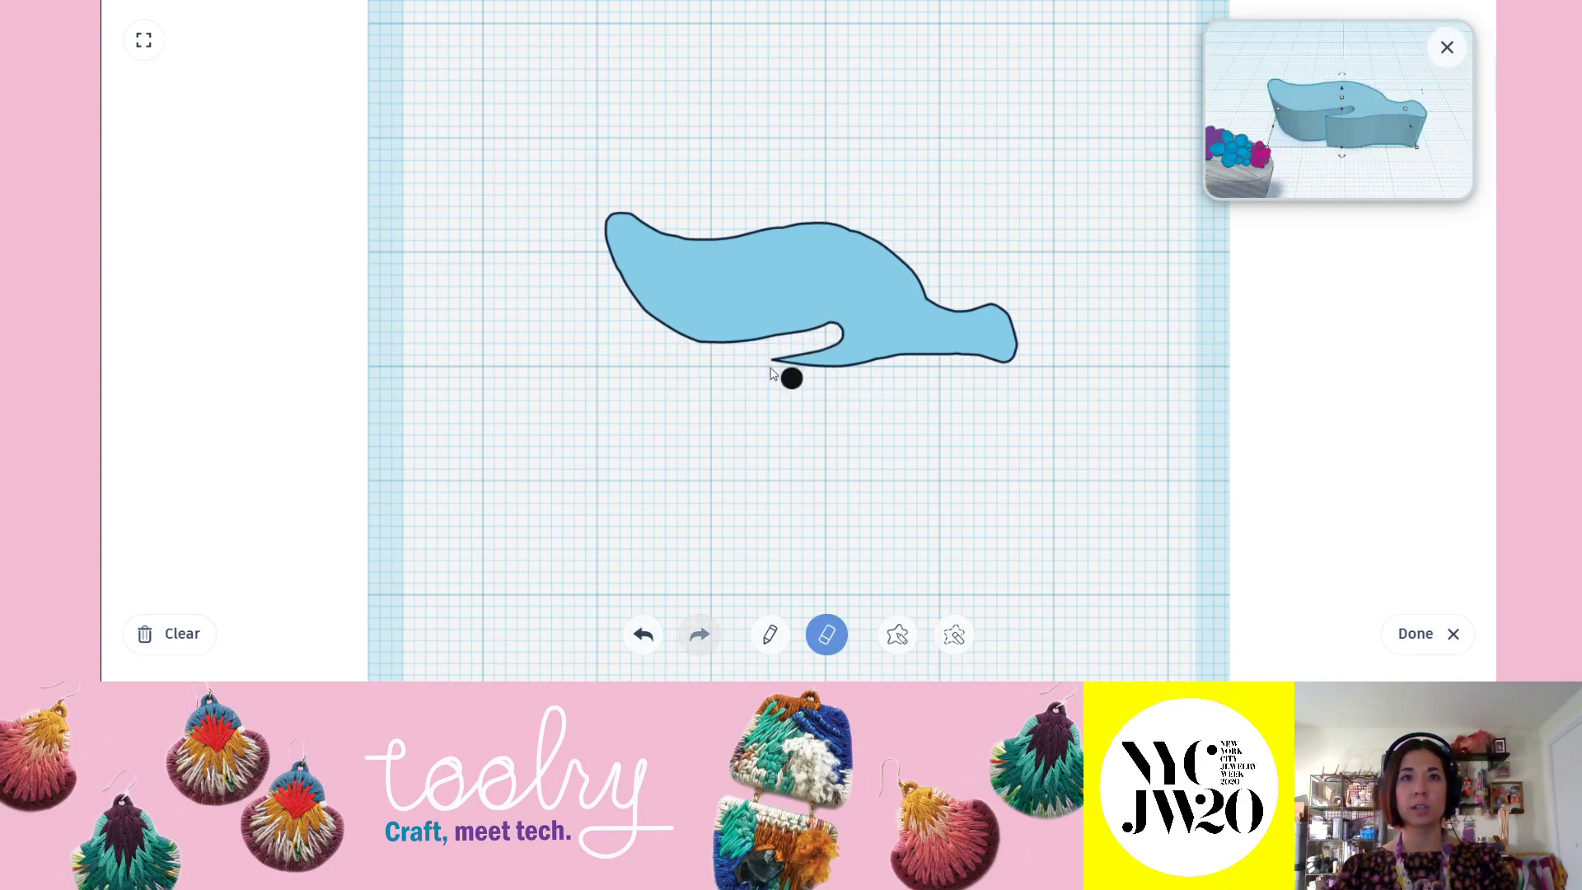
{"action": "key", "text": "ctrl+z"}
{"action": "mouse_move", "coordinate": [601, 312]}
{"action": "left_mouse_down"}
{"action": "mouse_move", "coordinate": [703, 326]}
{"action": "mouse_move", "coordinate": [783, 306]}
{"action": "left_mouse_up"}
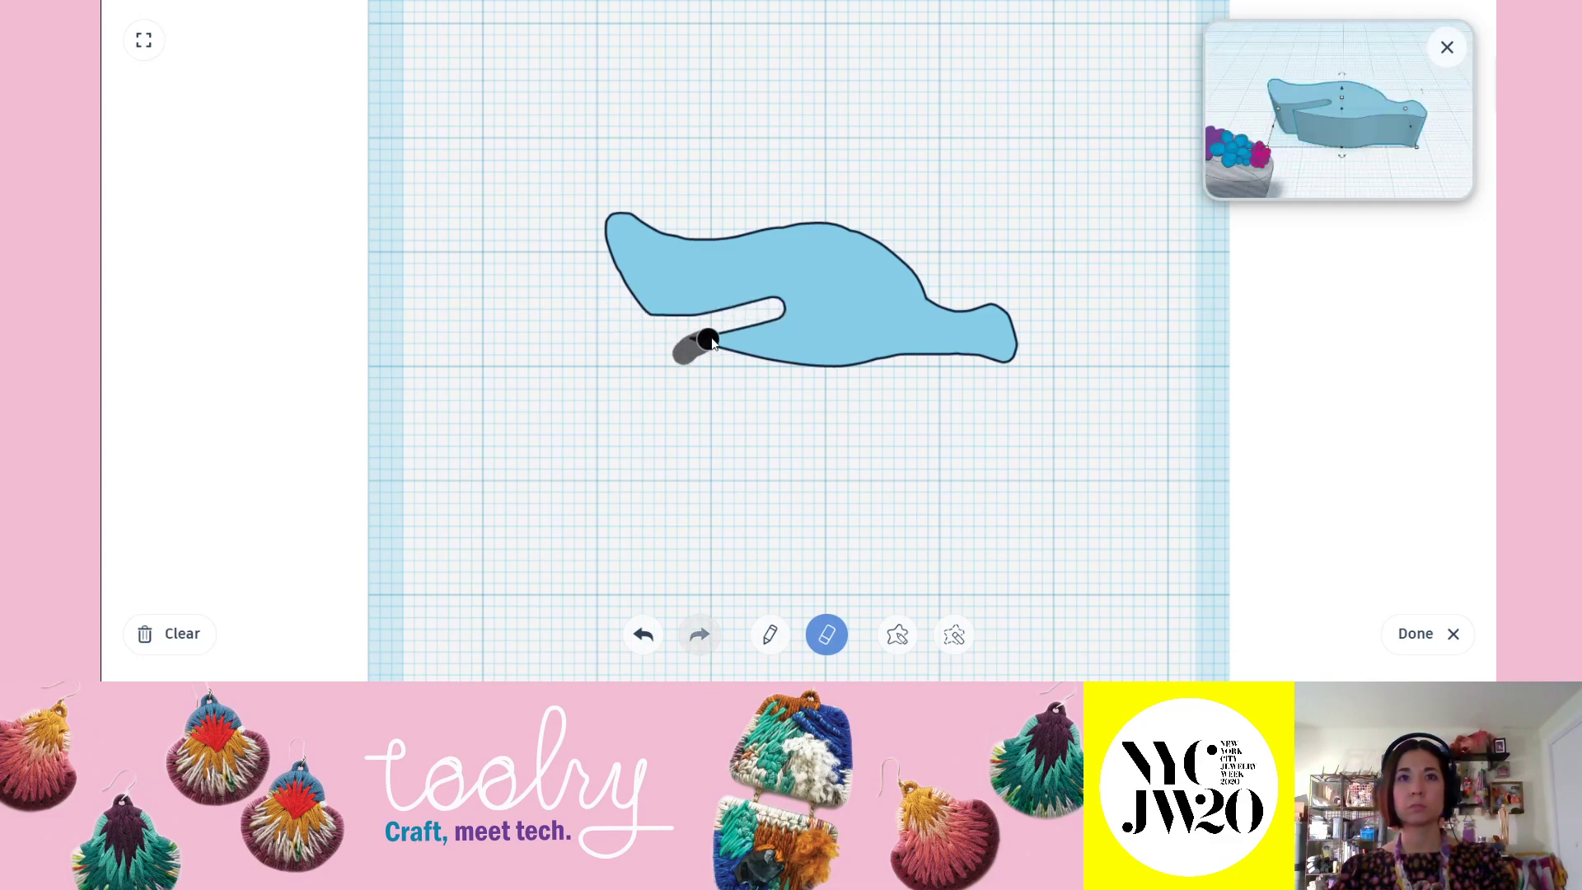
{"action": "left_click_drag", "start_coordinate": [775, 317], "coordinate": [777, 315]}
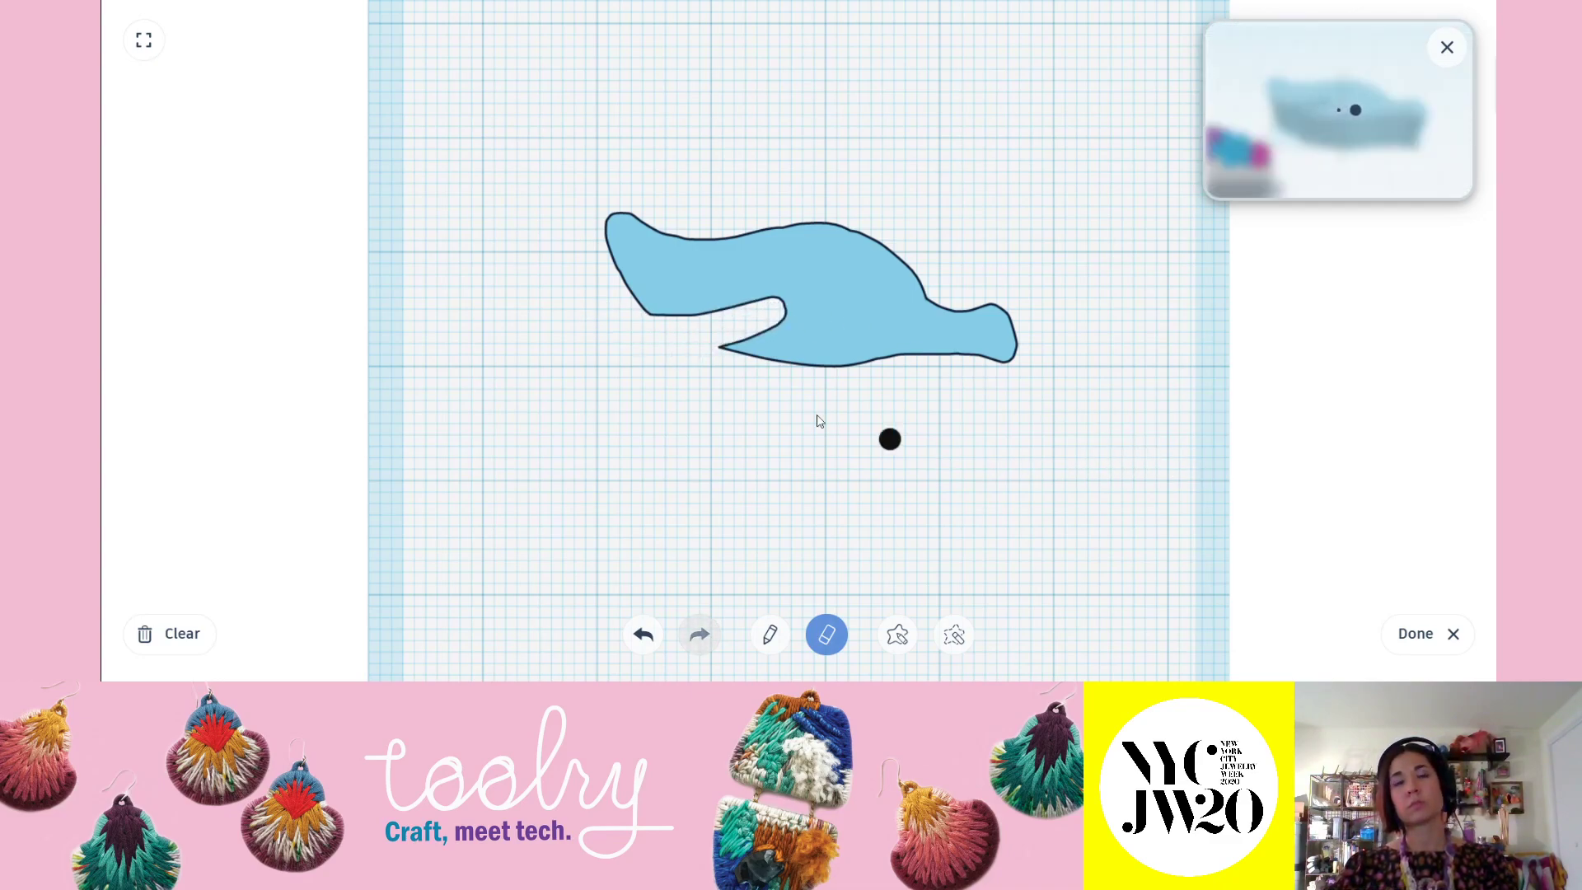
{"action": "left_click_drag", "start_coordinate": [608, 272], "coordinate": [691, 273]}
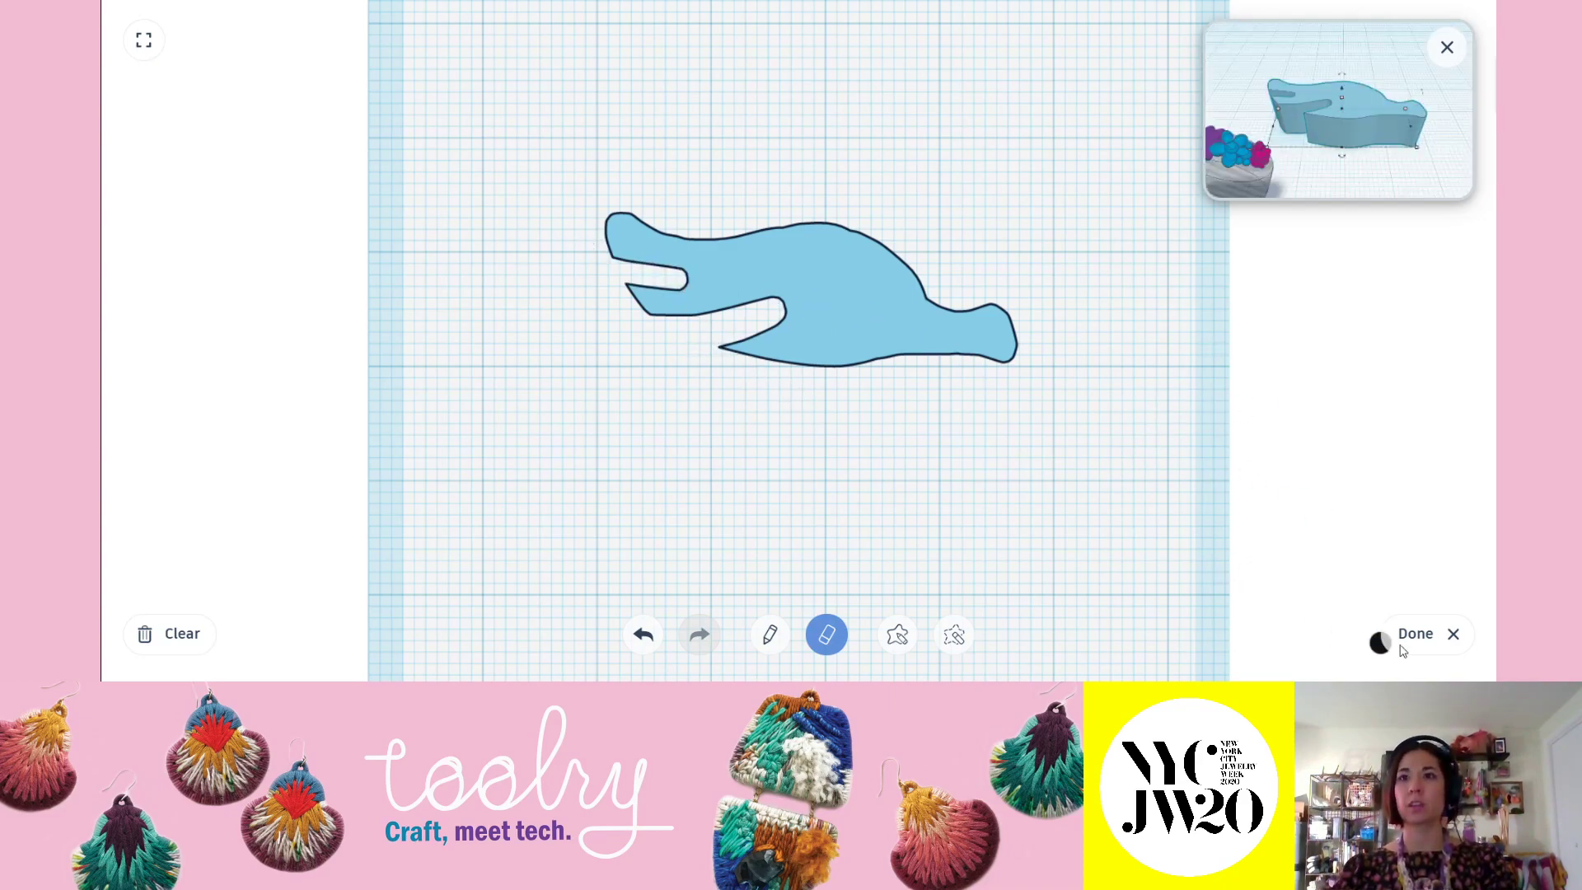
Finish the leaf drawing, scale the leaf down to the size of the flowers and reduce its thickness.
{"action": "left_click", "coordinate": [1414, 636]}
{"action": "scroll", "coordinate": [886, 412], "scroll_direction": "down", "scroll_amount": 3}
{"action": "right_click_drag", "start_coordinate": [783, 371], "coordinate": [685, 421]}
{"action": "left_click_drag", "start_coordinate": [498, 353], "coordinate": [765, 454]}
{"action": "right_click_drag", "start_coordinate": [808, 535], "coordinate": [826, 470]}
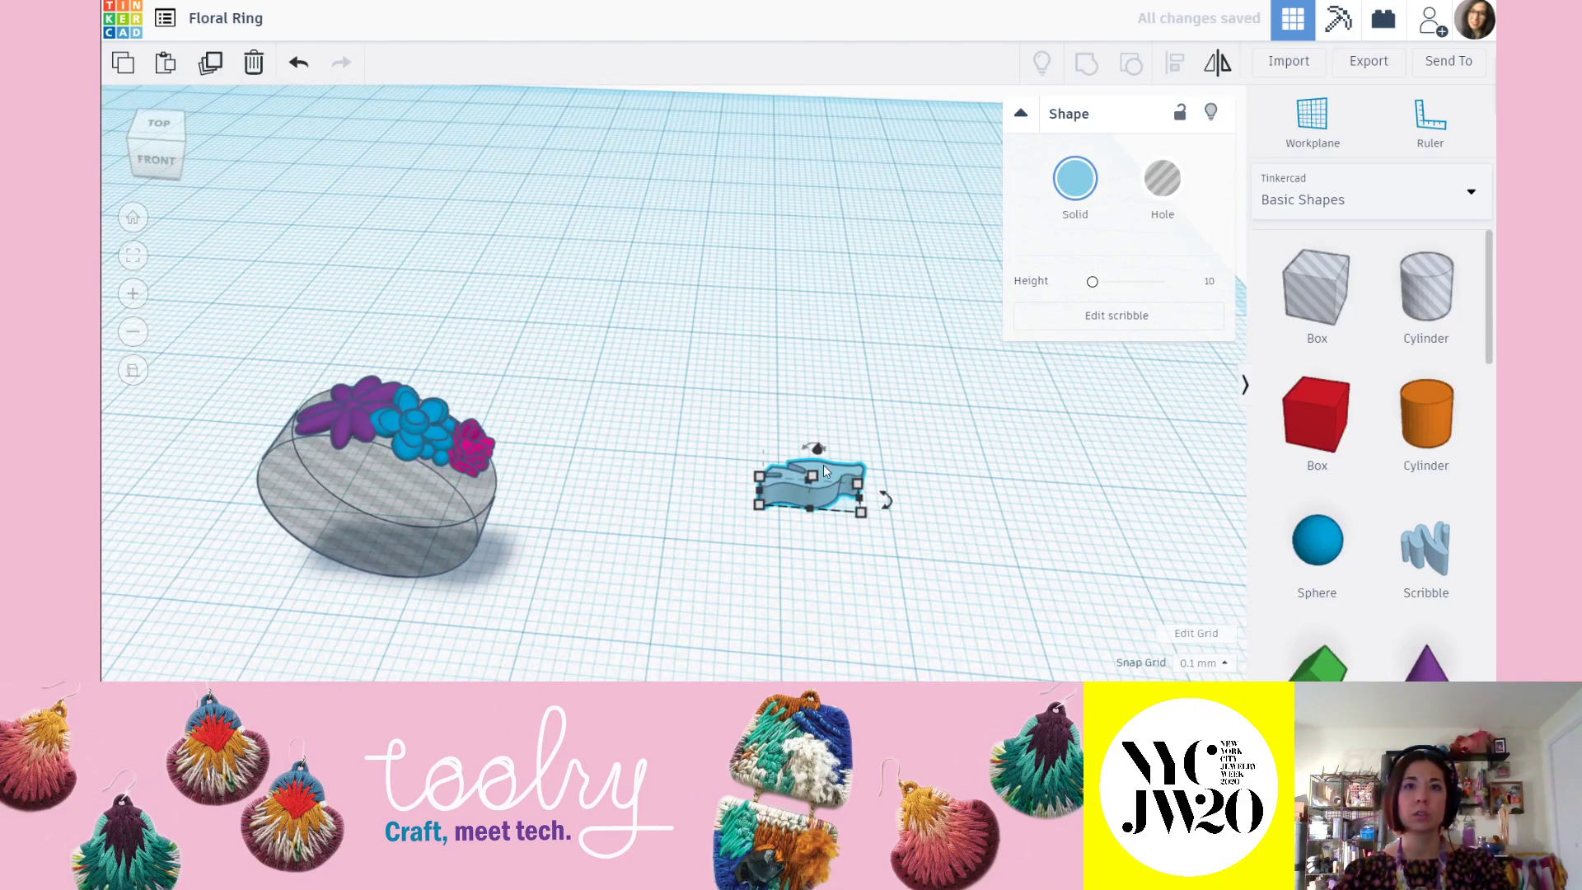
{"action": "left_click", "coordinate": [900, 483]}
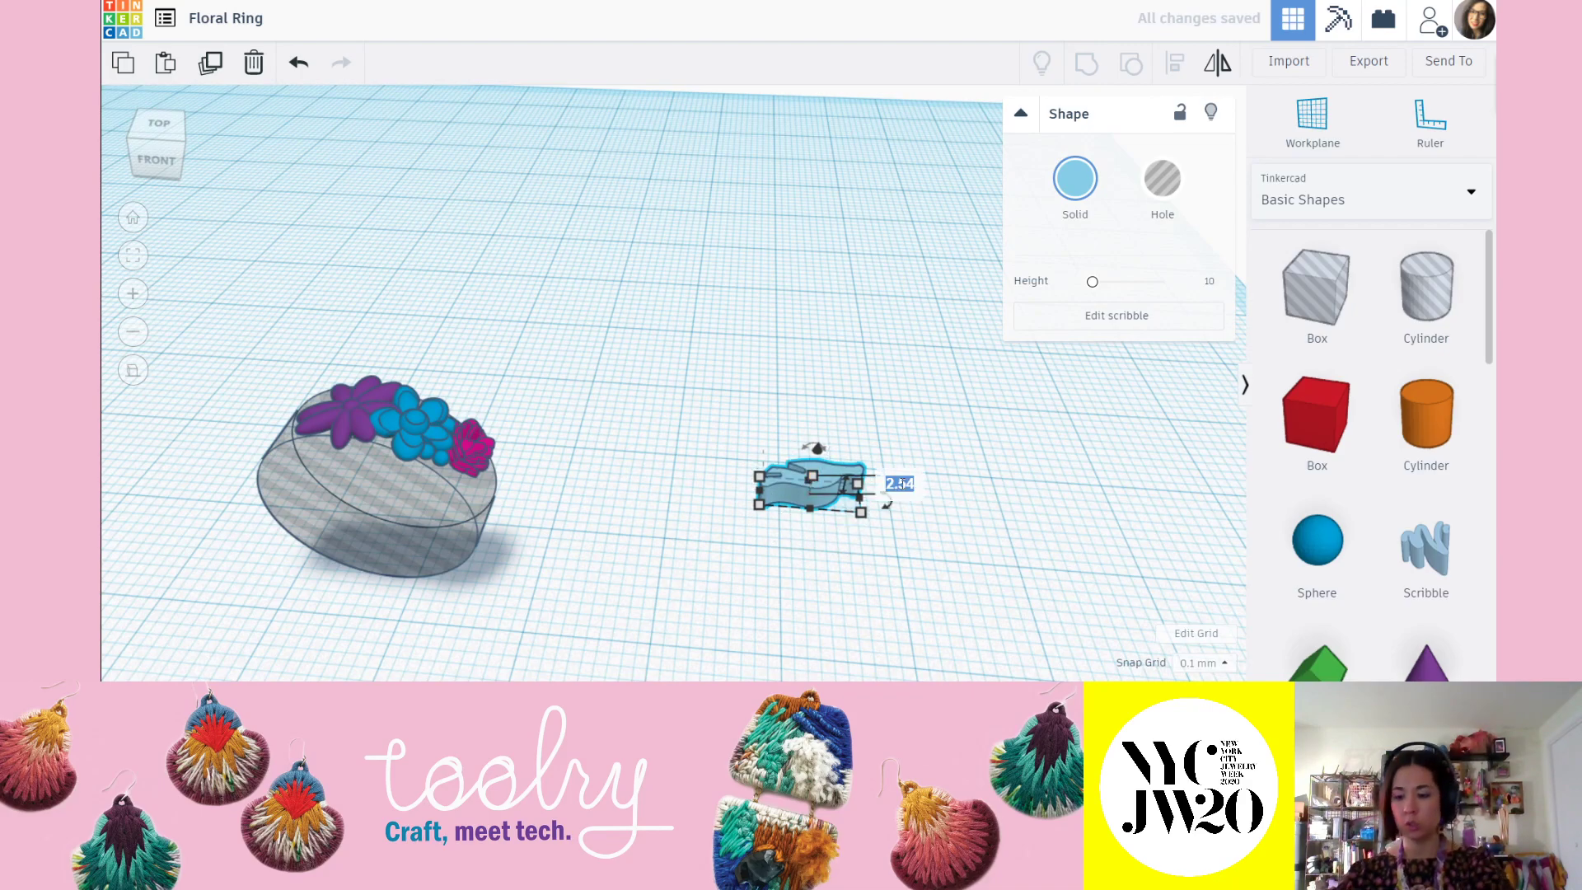
{"action": "key", "text": "Return"}
Move the leaf about 25.5 mm sideways and 12.3 mm forward to the ring's edge near the pink flower.
{"action": "left_click", "coordinate": [709, 318]}
{"action": "right_click_drag", "start_coordinate": [714, 330], "coordinate": [755, 477]}
{"action": "right_click_drag", "start_coordinate": [589, 586], "coordinate": [781, 492]}
{"action": "left_click_drag", "start_coordinate": [870, 461], "coordinate": [581, 529]}
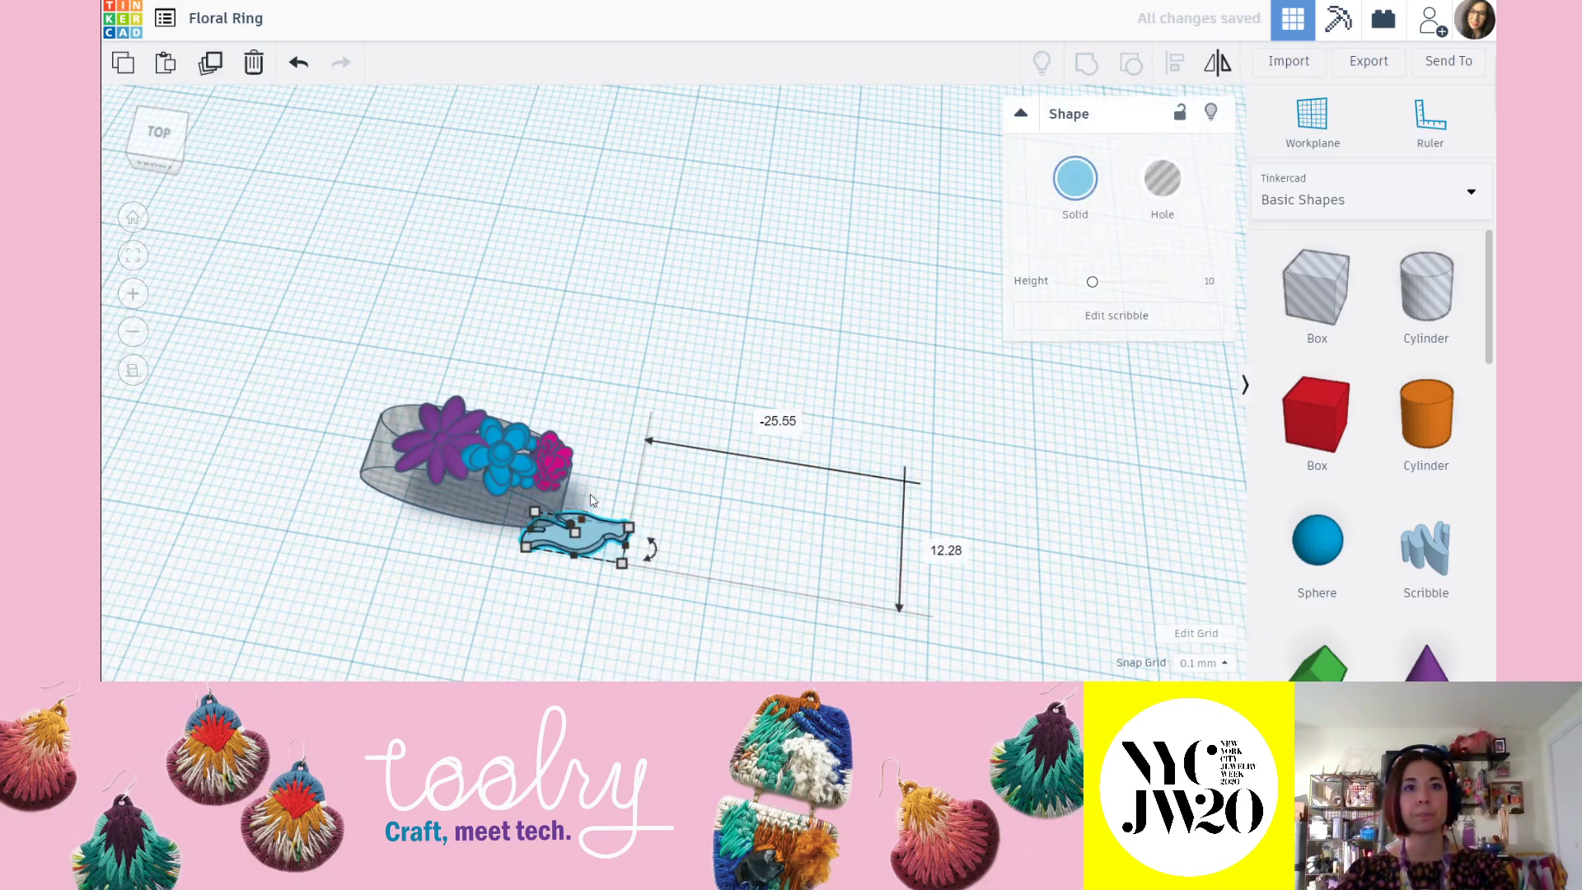
{"action": "scroll", "coordinate": [697, 550], "scroll_direction": "up", "scroll_amount": 3}
{"action": "mouse_move", "coordinate": [698, 550]}
{"action": "right_mouse_down"}
{"action": "mouse_move", "coordinate": [755, 530]}
{"action": "mouse_move", "coordinate": [706, 529]}
{"action": "mouse_move", "coordinate": [738, 554]}
{"action": "mouse_move", "coordinate": [598, 534]}
{"action": "right_mouse_up"}
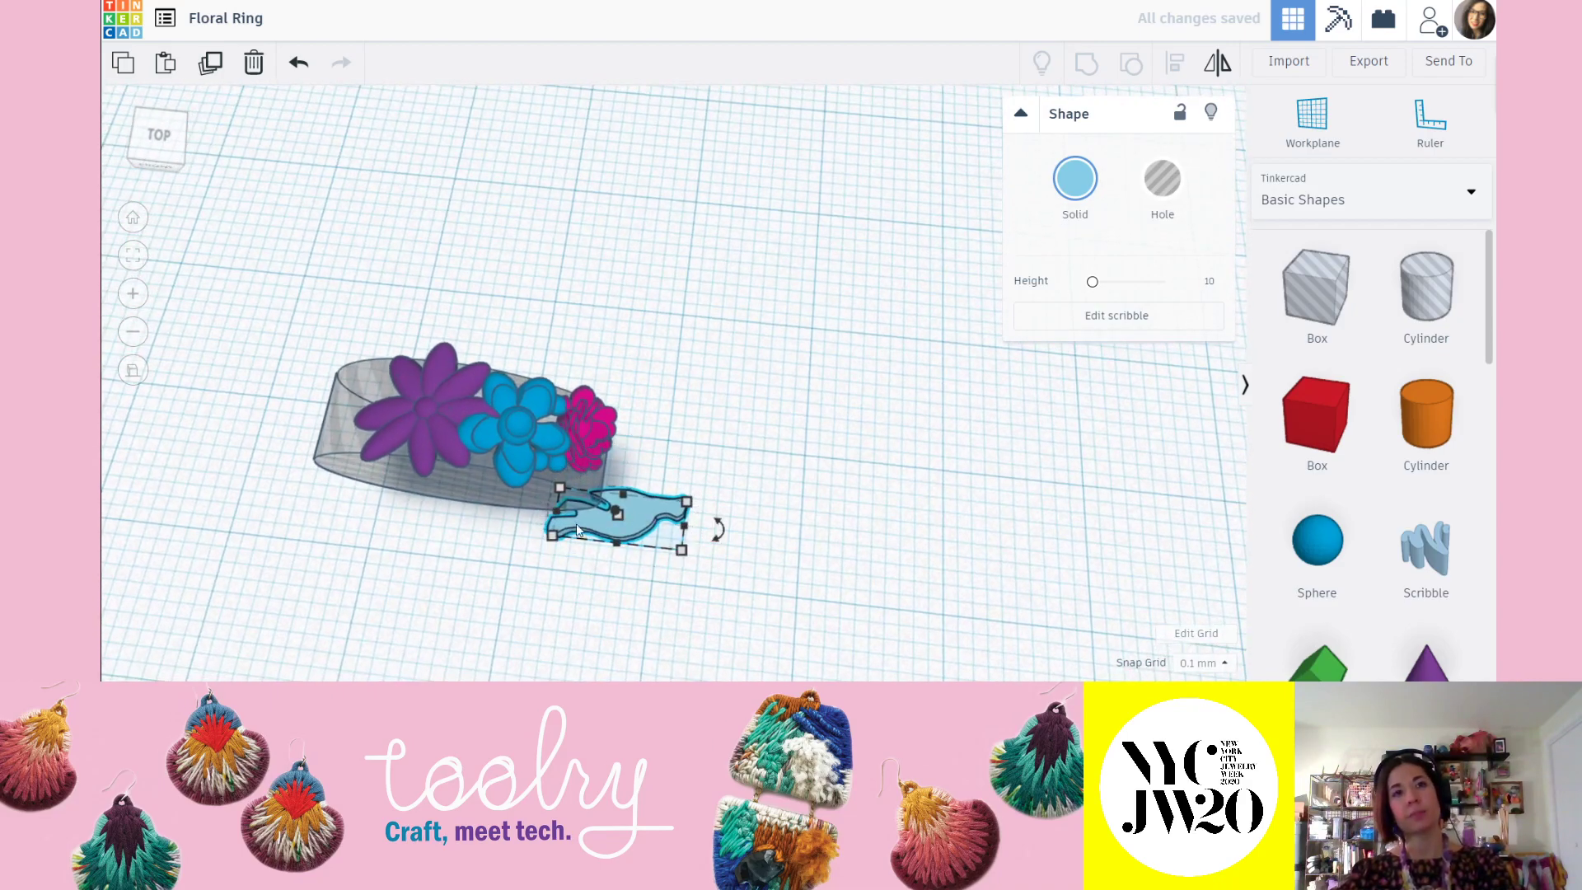
Edit the leaf scribble and fill its notches freehand to restore a solid leaf with a smooth lower edge.
{"action": "left_click", "coordinate": [1163, 325]}
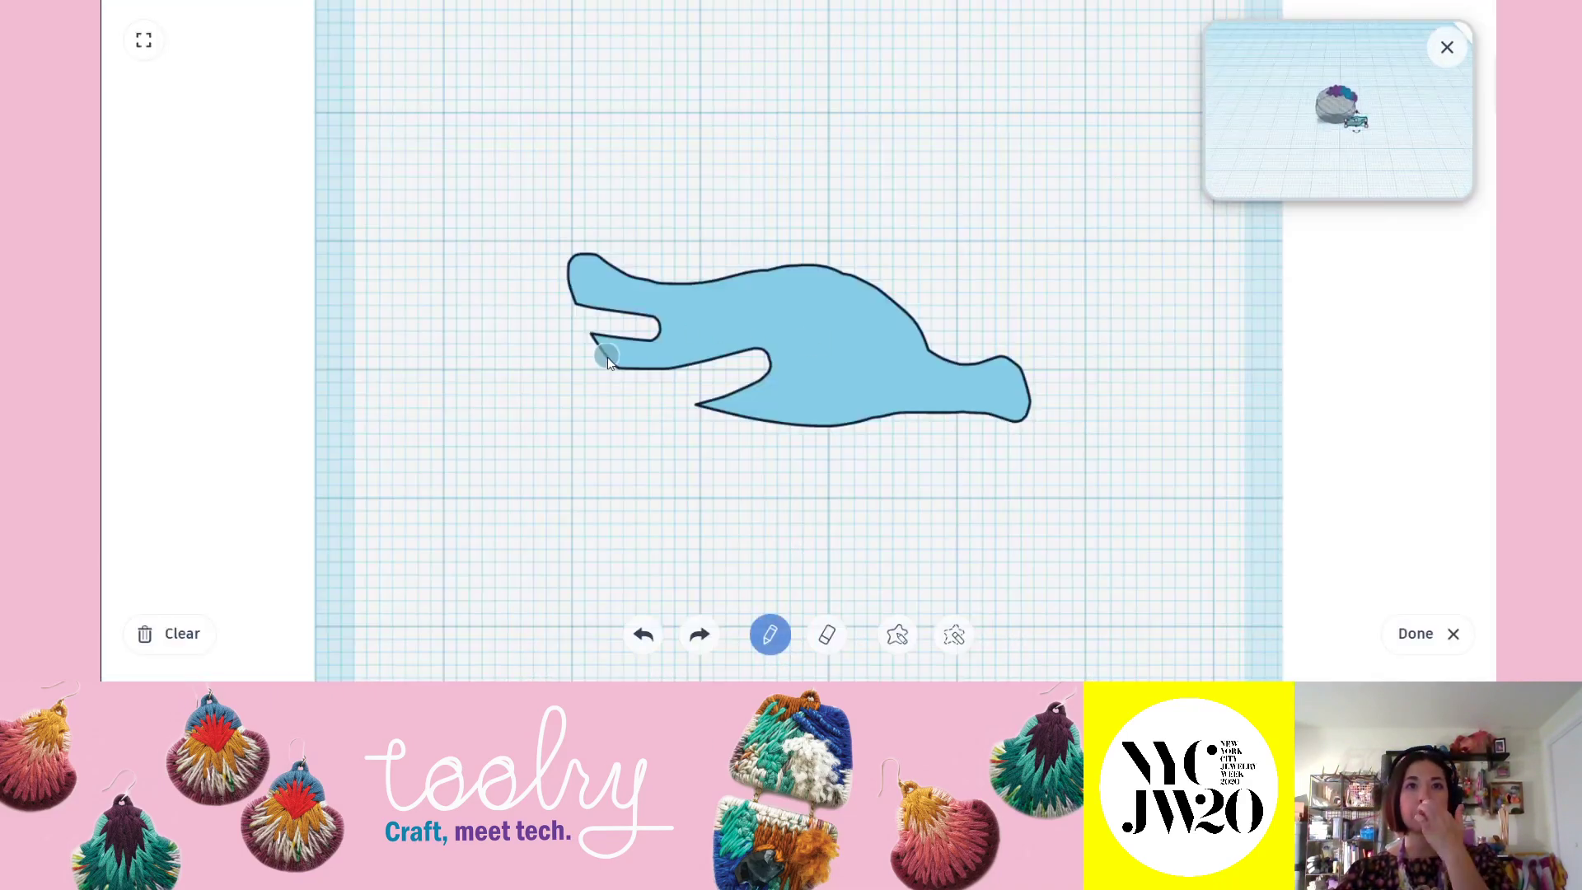
{"action": "left_click", "coordinate": [827, 635]}
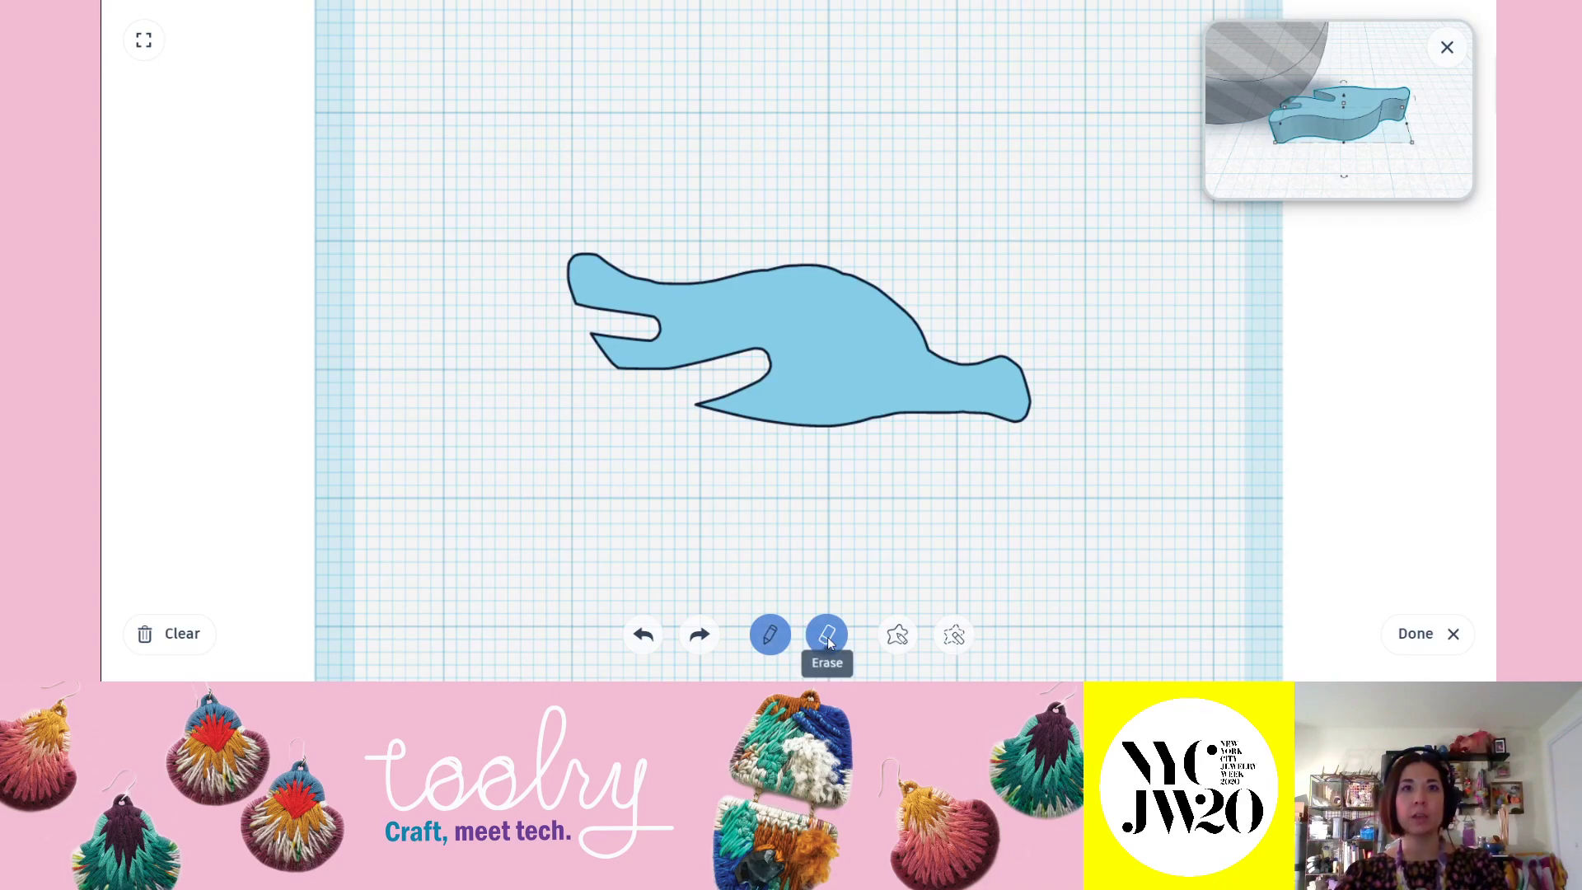
{"action": "mouse_move", "coordinate": [606, 330]}
{"action": "left_mouse_down"}
{"action": "mouse_move", "coordinate": [662, 329]}
{"action": "mouse_move", "coordinate": [612, 316]}
{"action": "left_mouse_up"}
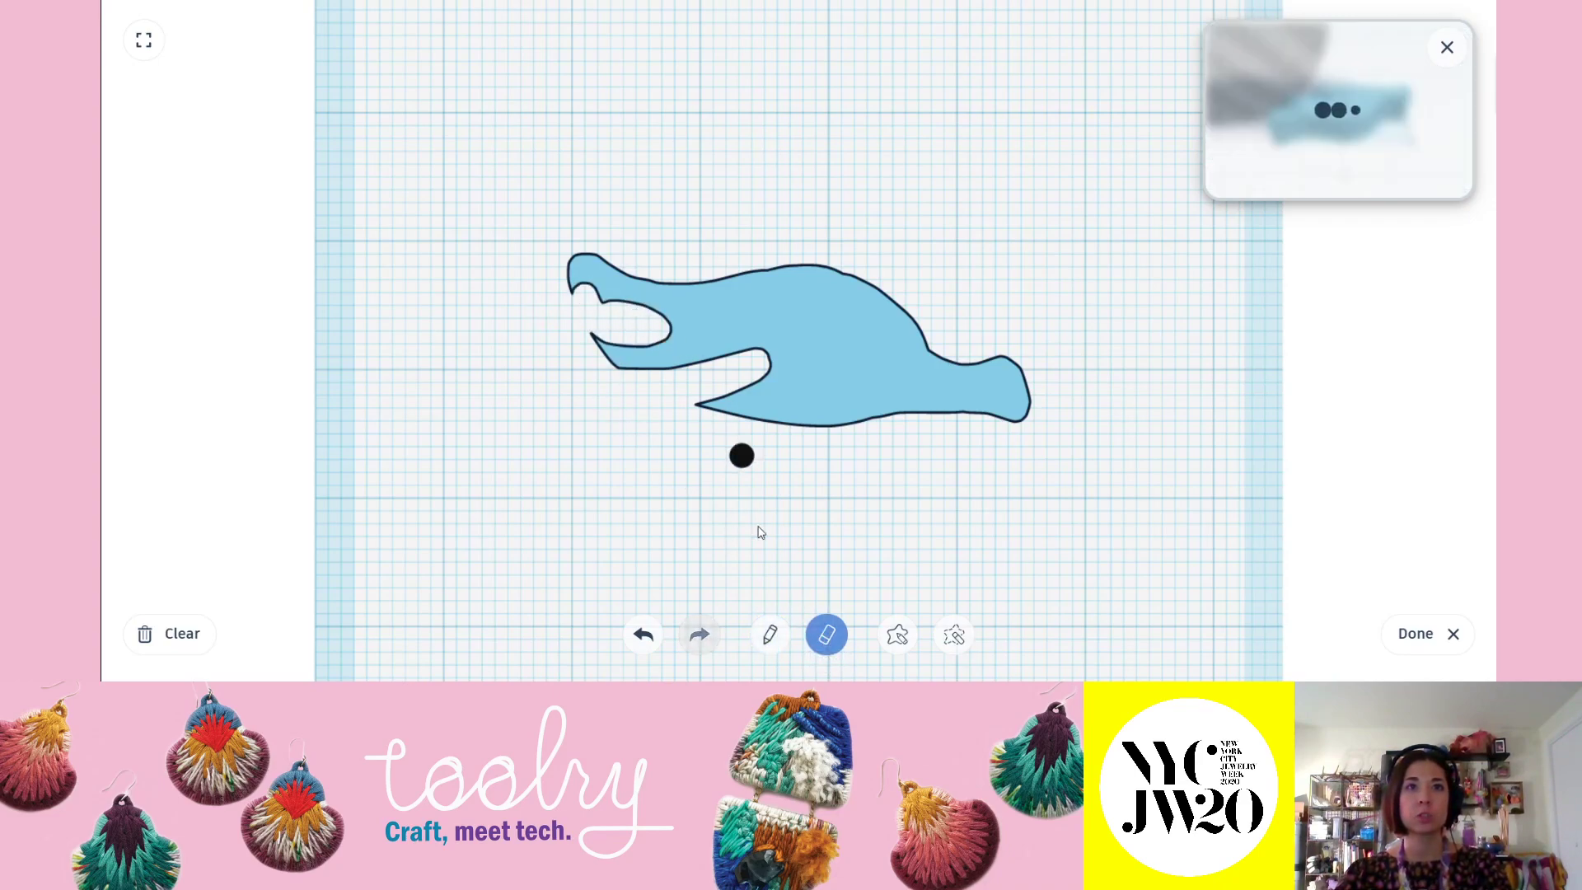
{"action": "left_click", "coordinate": [769, 634]}
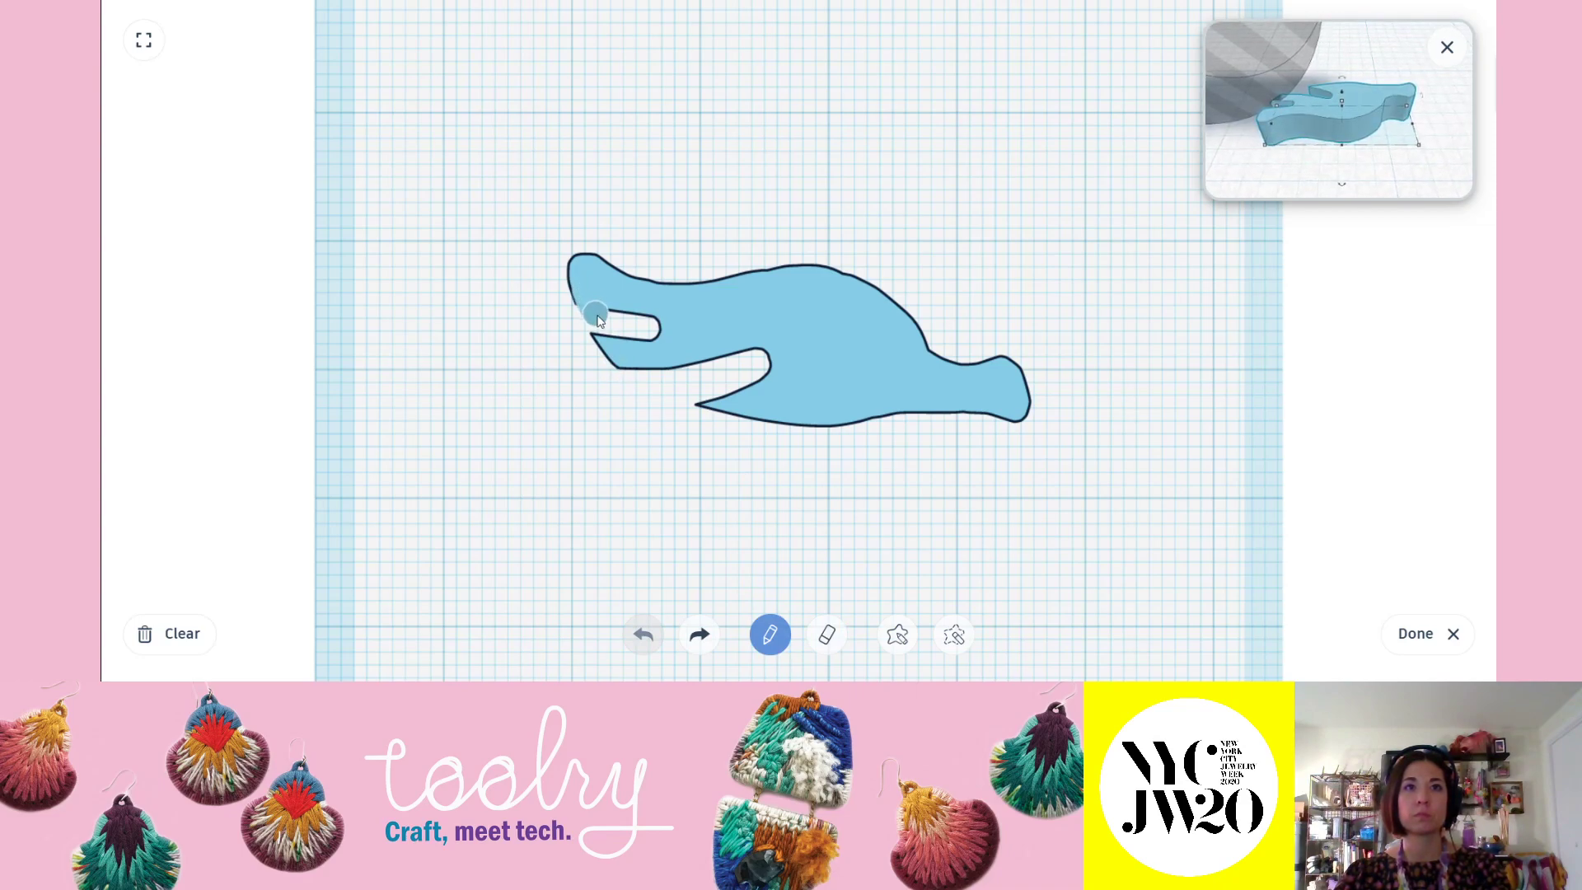
{"action": "left_click_drag", "start_coordinate": [654, 328], "coordinate": [610, 314]}
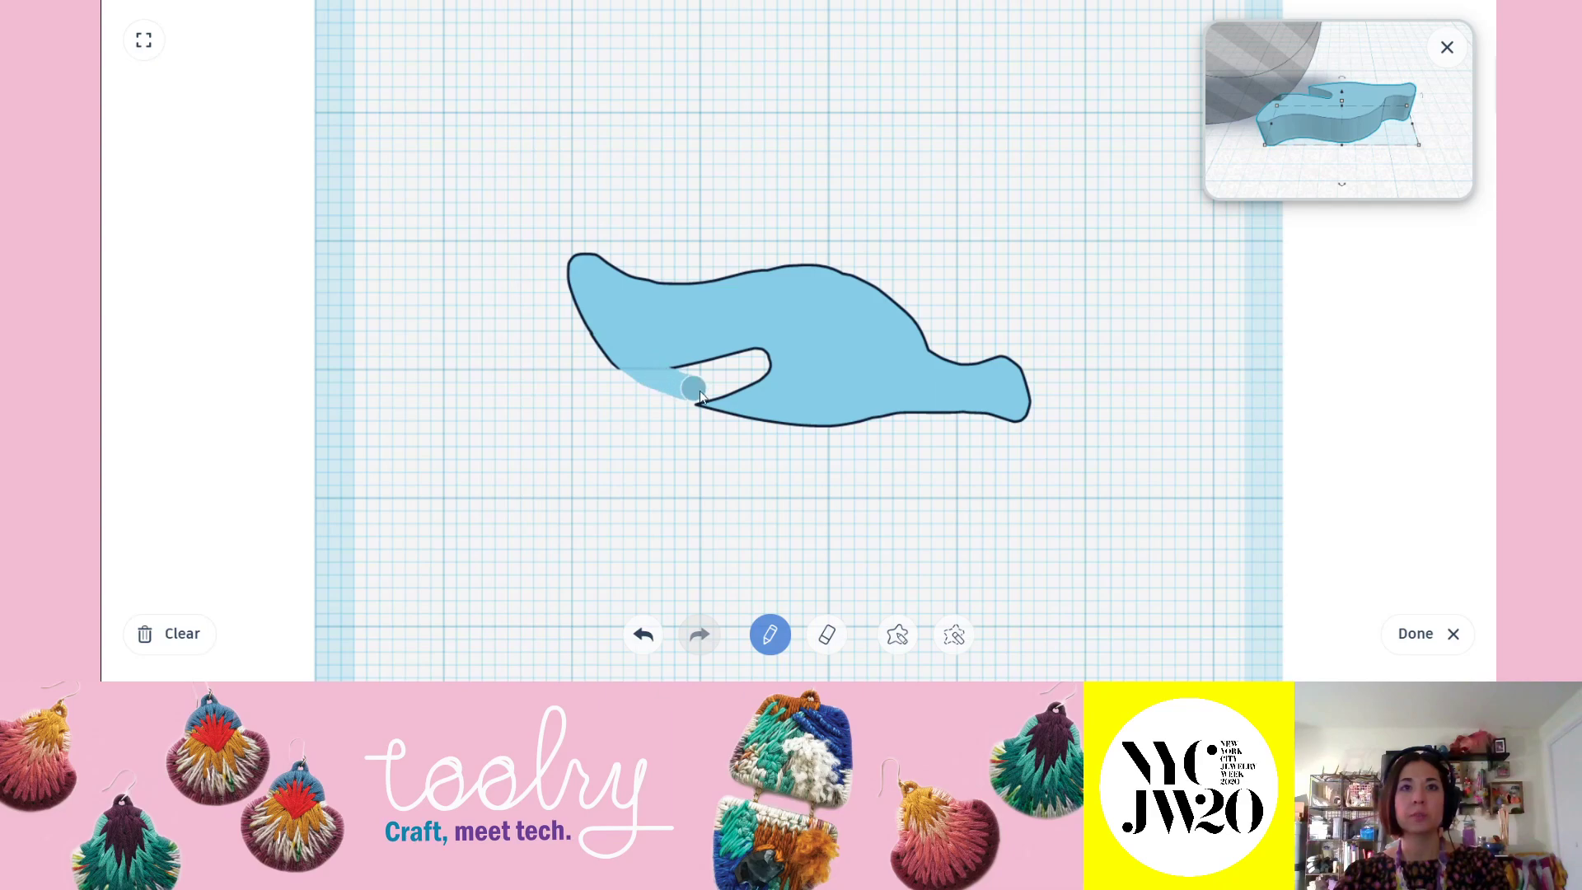
{"action": "left_click_drag", "start_coordinate": [674, 367], "coordinate": [750, 374]}
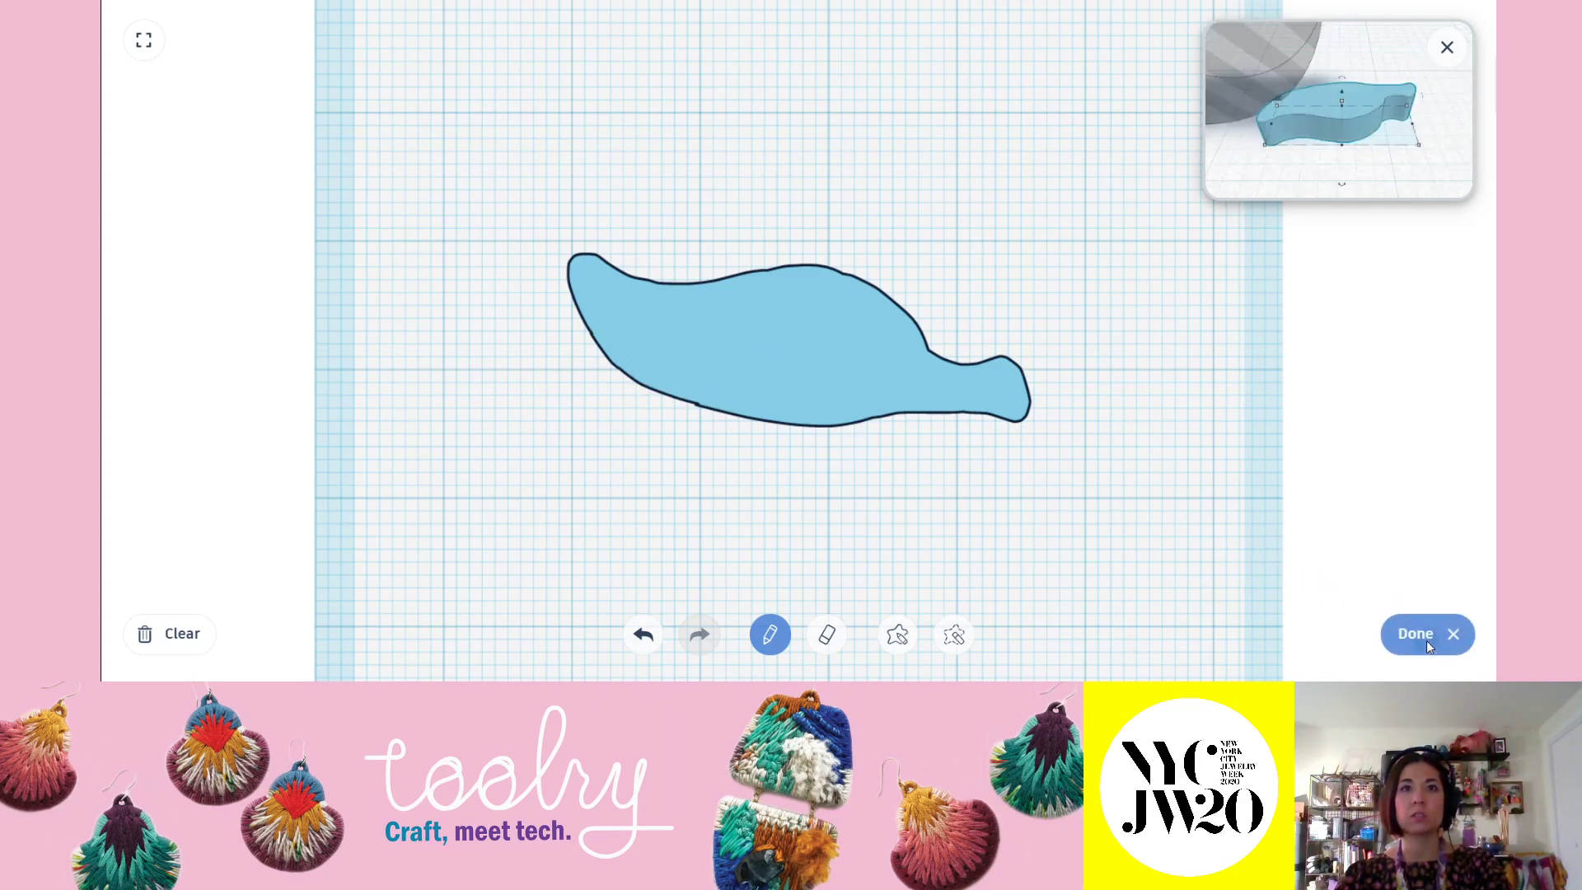
{"action": "left_click", "coordinate": [1425, 640]}
Move the leaf clear of the ring and turn it around so its stem points toward the ring.
{"action": "right_click_drag", "start_coordinate": [680, 238], "coordinate": [790, 423]}
{"action": "left_click", "coordinate": [791, 423]}
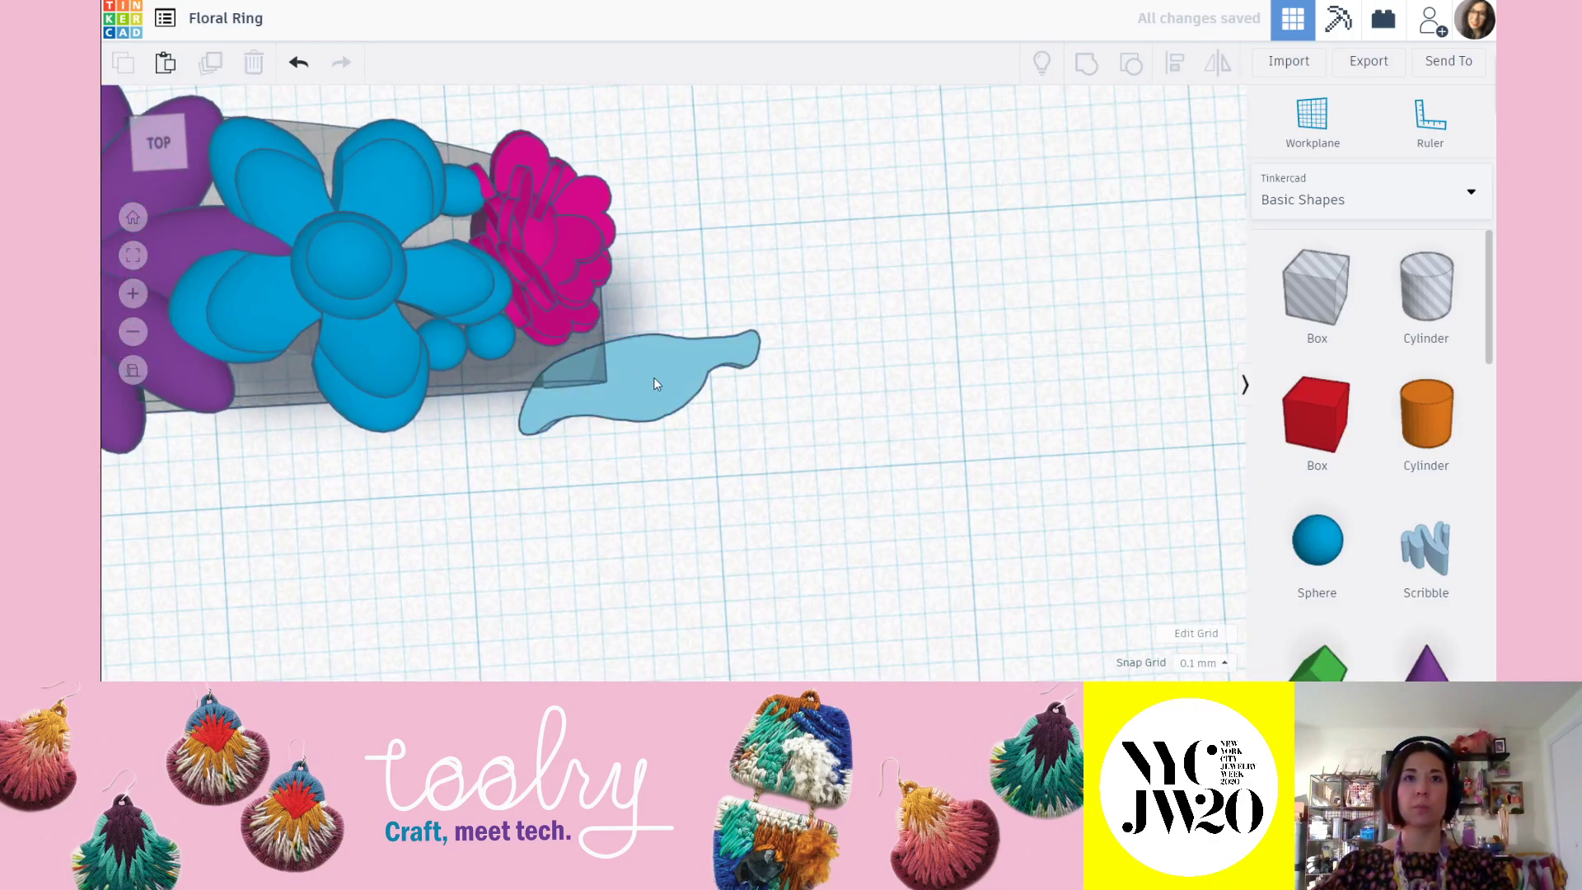
{"action": "left_click_drag", "start_coordinate": [654, 377], "coordinate": [823, 437]}
{"action": "scroll", "coordinate": [971, 516], "scroll_direction": "down", "scroll_amount": 3}
{"action": "right_click_drag", "start_coordinate": [970, 516], "coordinate": [907, 505]}
{"action": "left_click", "coordinate": [761, 451]}
{"action": "left_click_drag", "start_coordinate": [904, 491], "coordinate": [581, 424]}
Scale the leaf down to roughly half its size, keeping its proportions.
{"action": "right_click_drag", "start_coordinate": [737, 563], "coordinate": [773, 404]}
{"action": "left_click", "coordinate": [779, 403]}
{"action": "left_click", "coordinate": [854, 319]}
{"action": "right_click_drag", "start_coordinate": [791, 305], "coordinate": [766, 502]}
{"action": "left_click", "coordinate": [156, 144]}
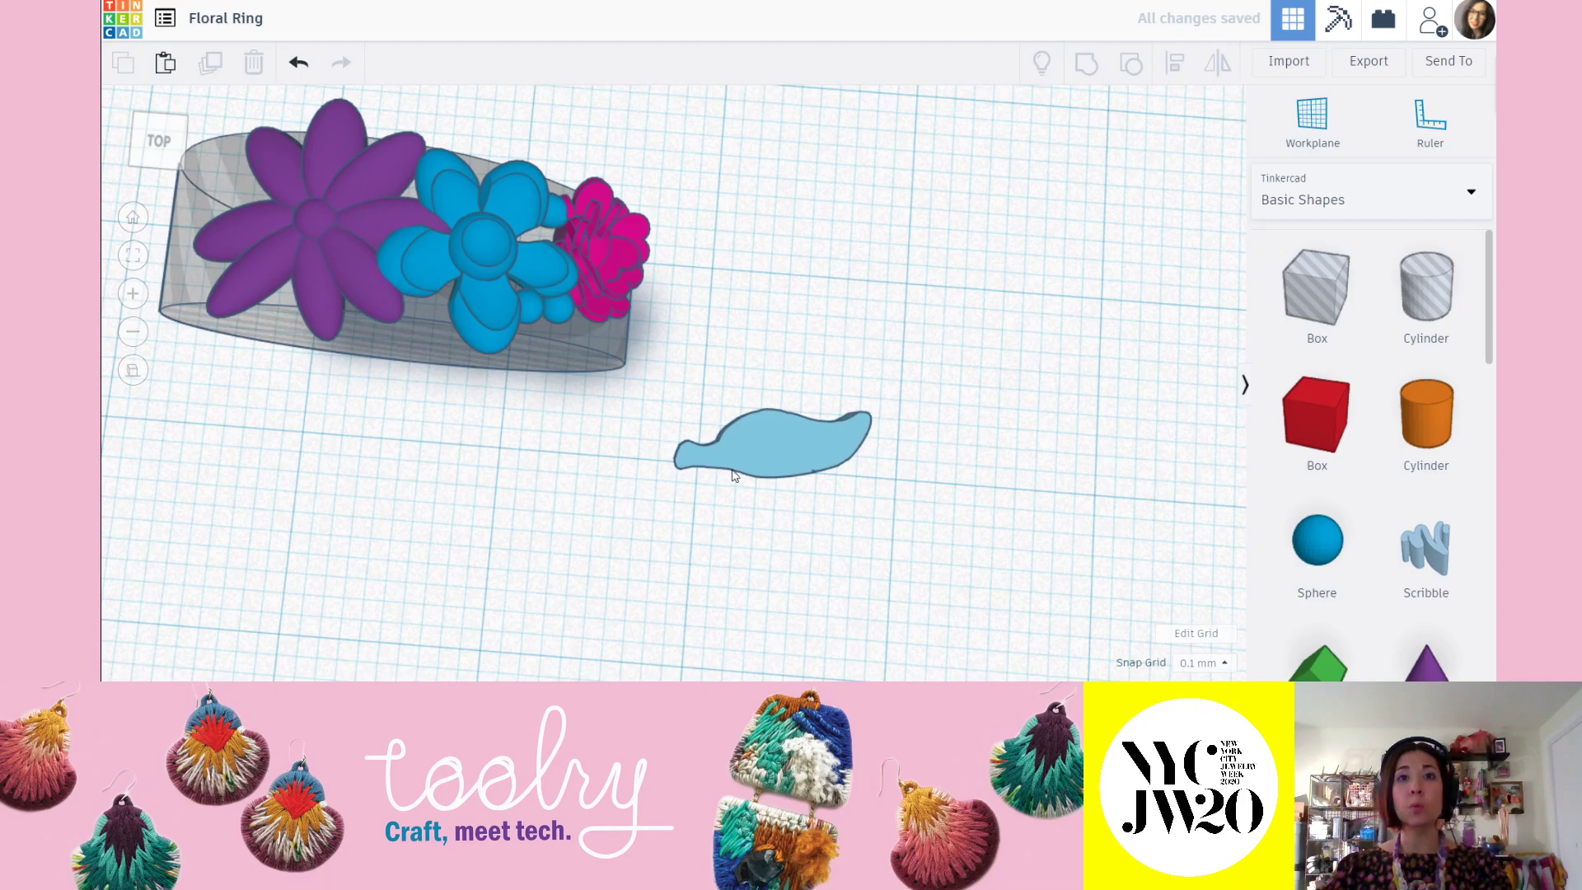
{"action": "left_click", "coordinate": [792, 452]}
{"action": "left_click_drag", "start_coordinate": [864, 421], "coordinate": [766, 443]}
{"action": "left_click", "coordinate": [910, 455]}
{"action": "right_click_drag", "start_coordinate": [865, 503], "coordinate": [801, 468]}
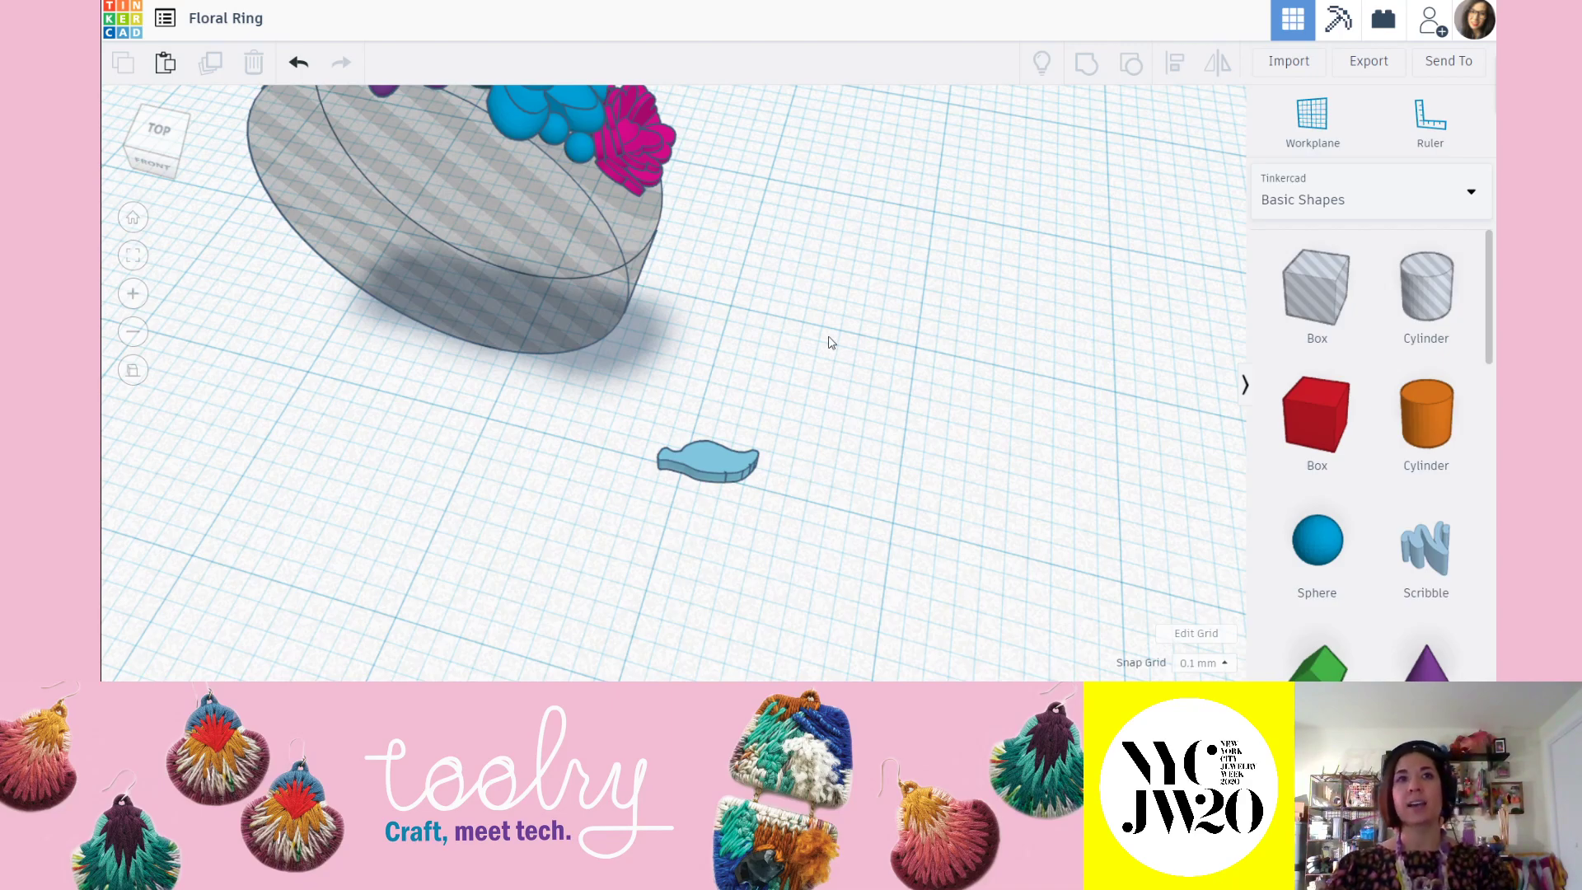
Move the leaf closer to the ring, place a workplane on the ring band beside the pink flower, and cut and paste the leaf onto it.
{"action": "middle_click_drag", "start_coordinate": [671, 313], "coordinate": [673, 344]}
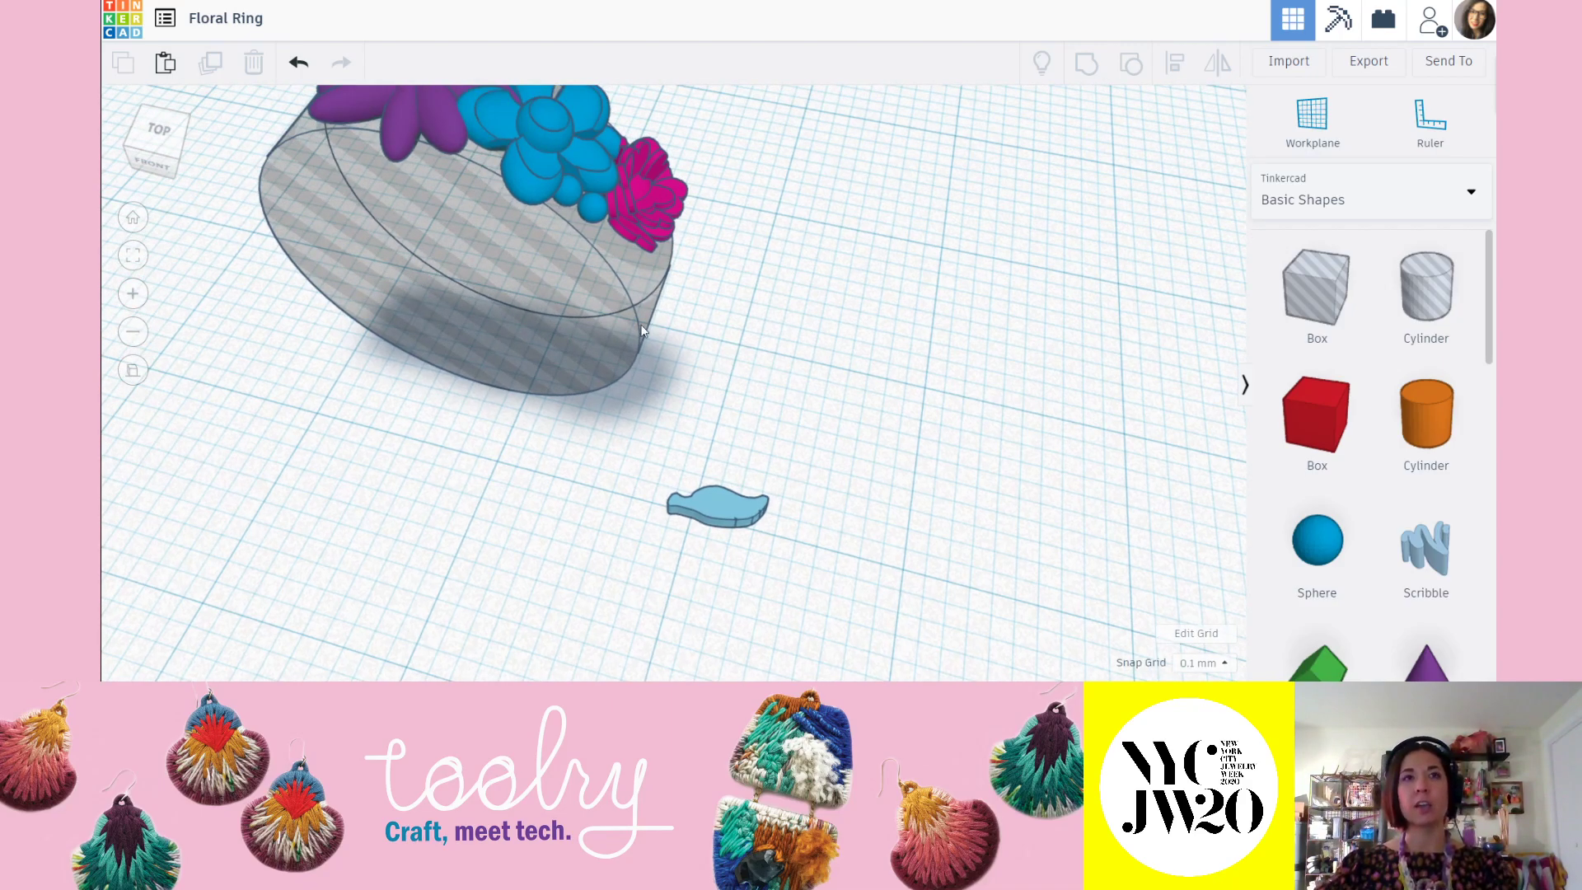
{"action": "left_click_drag", "start_coordinate": [748, 498], "coordinate": [764, 426]}
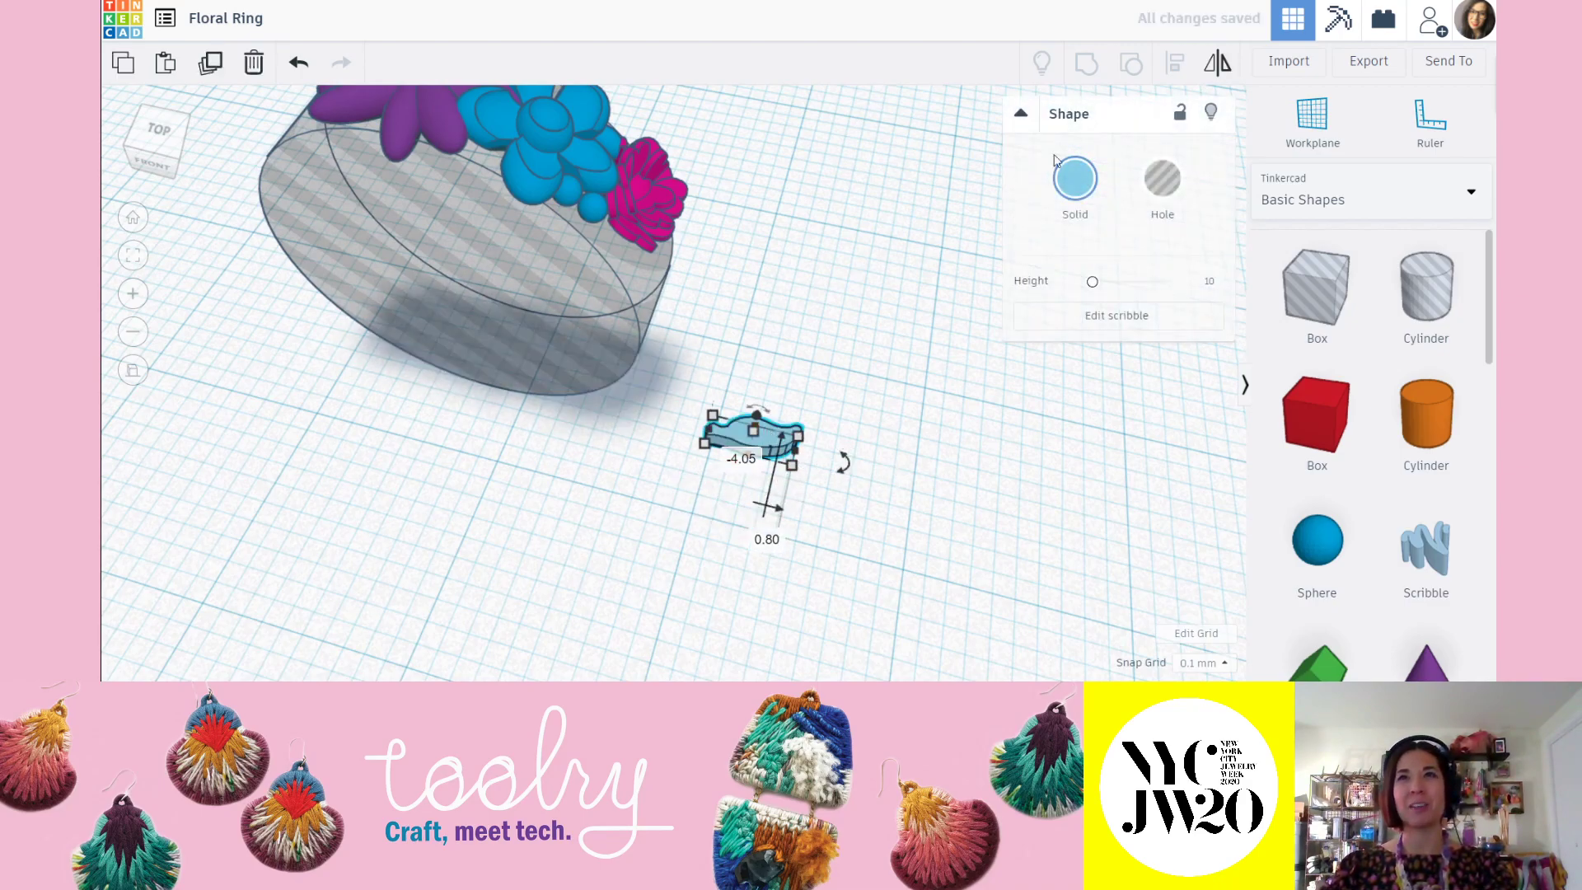
{"action": "left_click", "coordinate": [1312, 130]}
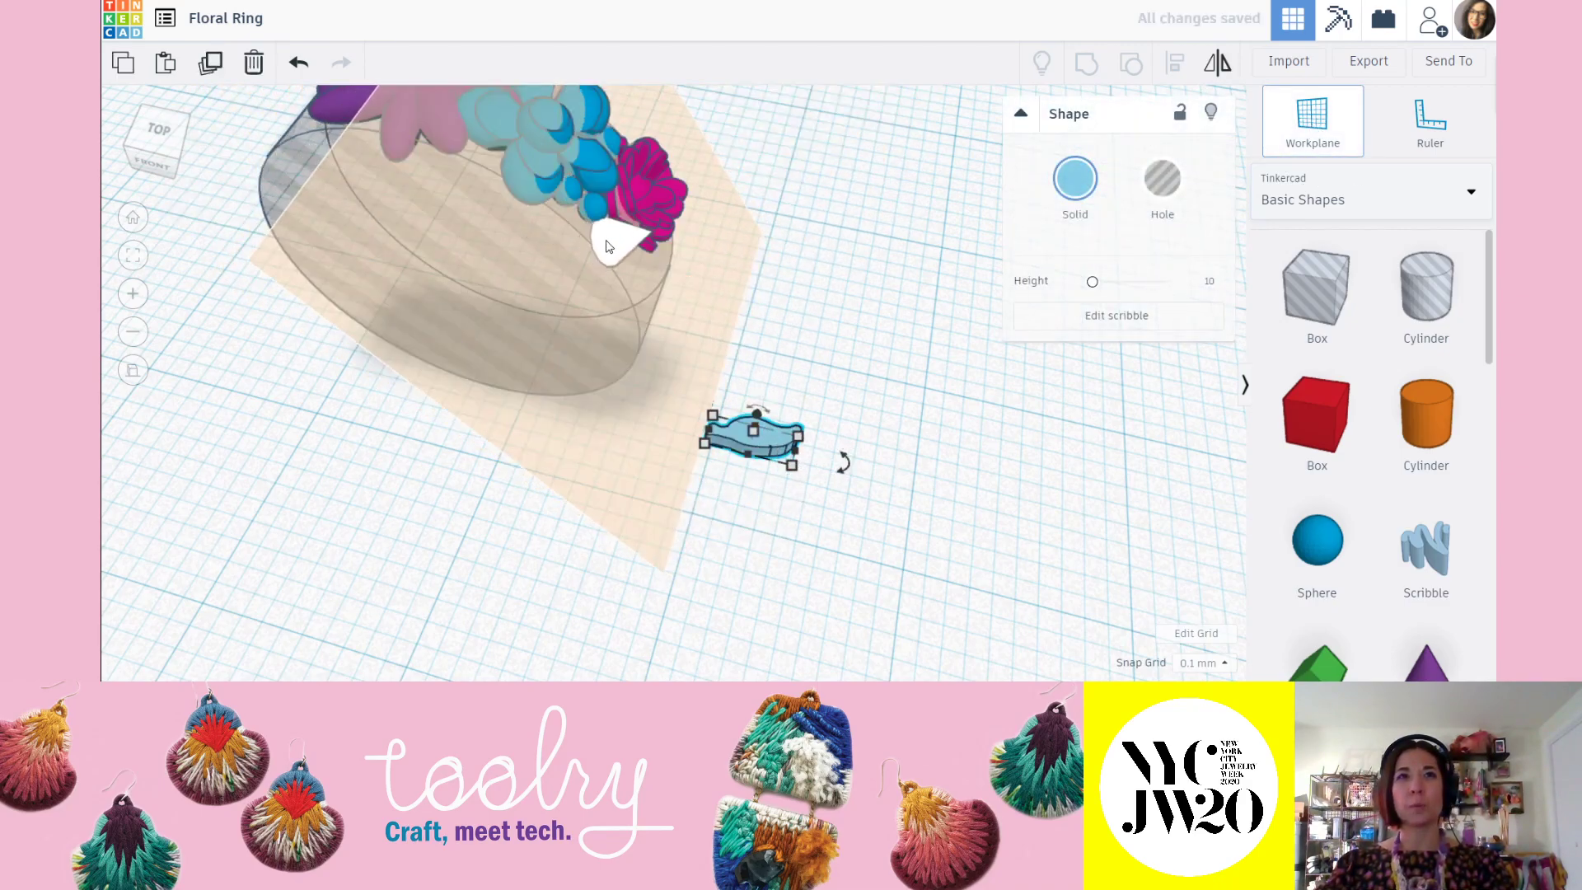
{"action": "left_click", "coordinate": [619, 259]}
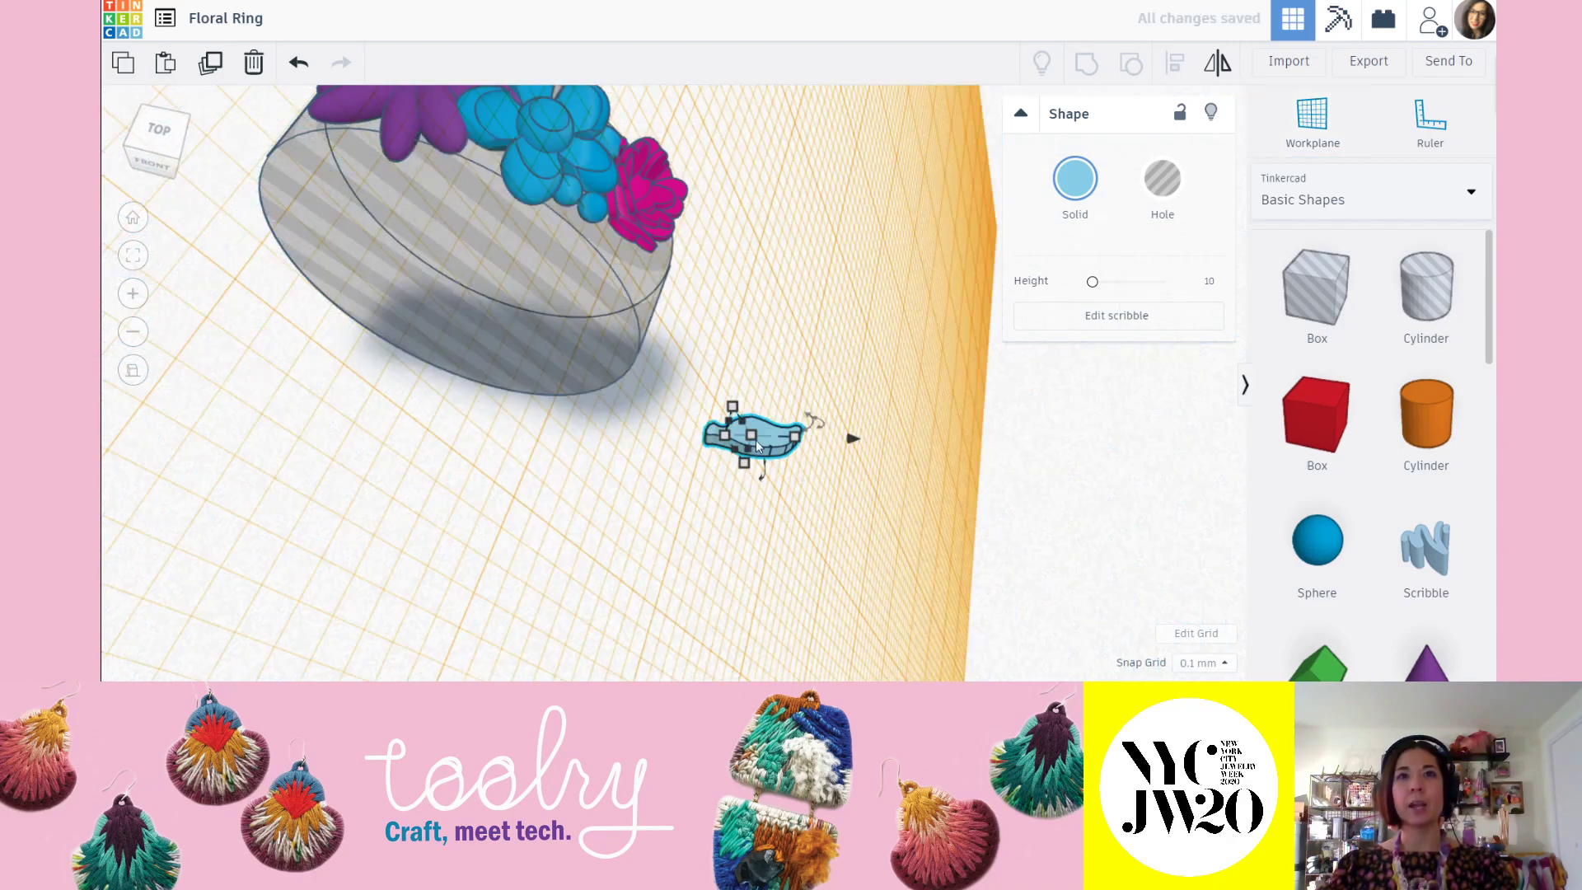
{"action": "key", "text": "ctrl+x"}
{"action": "key", "text": "ctrl+v"}
Position the leaf on the ring band directly beside the pink flower, with its tip pointing down the band.
{"action": "mouse_move", "coordinate": [796, 466]}
{"action": "right_mouse_down"}
{"action": "mouse_move", "coordinate": [837, 364]}
{"action": "mouse_move", "coordinate": [651, 385]}
{"action": "mouse_move", "coordinate": [671, 380]}
{"action": "right_mouse_up"}
{"action": "left_click_drag", "start_coordinate": [670, 381], "coordinate": [664, 174]}
{"action": "mouse_move", "coordinate": [664, 174]}
{"action": "right_mouse_down"}
{"action": "mouse_move", "coordinate": [664, 241]}
{"action": "mouse_move", "coordinate": [887, 303]}
{"action": "mouse_move", "coordinate": [601, 291]}
{"action": "mouse_move", "coordinate": [802, 373]}
{"action": "mouse_move", "coordinate": [772, 337]}
{"action": "right_mouse_up"}
{"action": "mouse_move", "coordinate": [797, 333]}
{"action": "left_mouse_down"}
{"action": "mouse_move", "coordinate": [851, 343]}
{"action": "mouse_move", "coordinate": [925, 473]}
{"action": "mouse_move", "coordinate": [920, 519]}
{"action": "mouse_move", "coordinate": [752, 470]}
{"action": "left_mouse_up"}
{"action": "right_click_drag", "start_coordinate": [752, 470], "coordinate": [766, 387]}
{"action": "mouse_move", "coordinate": [766, 387]}
{"action": "left_mouse_down"}
{"action": "mouse_move", "coordinate": [752, 342]}
{"action": "mouse_move", "coordinate": [736, 354]}
{"action": "mouse_move", "coordinate": [752, 336]}
{"action": "mouse_move", "coordinate": [766, 346]}
{"action": "mouse_move", "coordinate": [736, 354]}
{"action": "left_mouse_up"}
{"action": "mouse_move", "coordinate": [721, 352]}
{"action": "right_click_drag", "start_coordinate": [736, 354], "coordinate": [1179, 196]}
{"action": "mouse_move", "coordinate": [644, 412]}
{"action": "right_mouse_down"}
{"action": "mouse_move", "coordinate": [593, 484]}
{"action": "mouse_move", "coordinate": [560, 389]}
{"action": "mouse_move", "coordinate": [620, 412]}
{"action": "right_mouse_up"}
{"action": "middle_click_drag", "start_coordinate": [620, 413], "coordinate": [811, 504]}
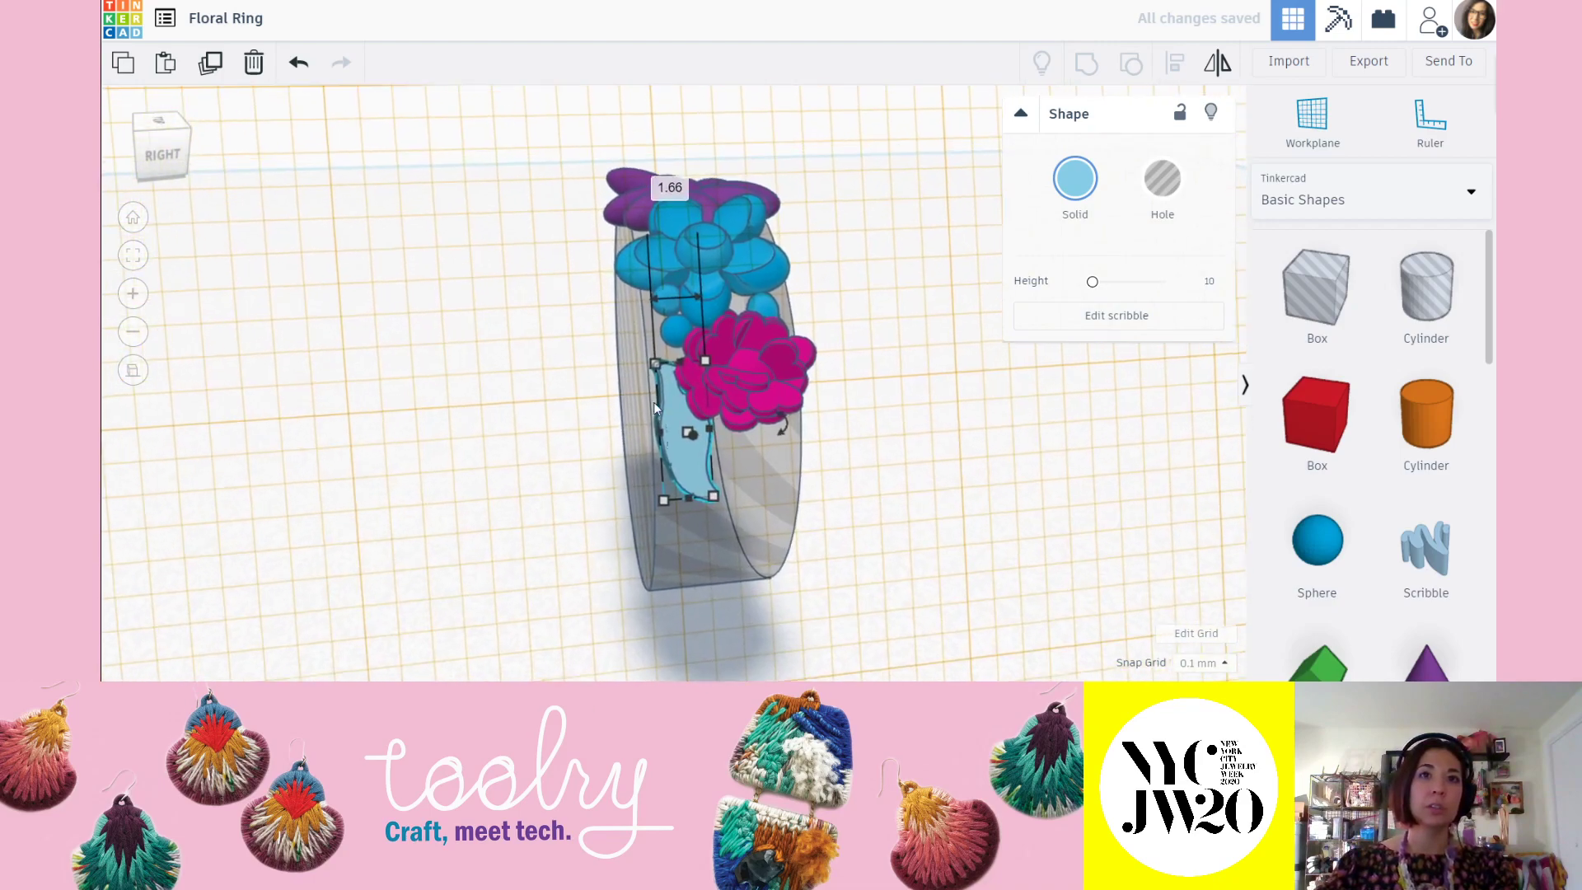
Rotate the leaf so its stem points down the band and shift it up against the pink and blue flowers.
{"action": "scroll", "coordinate": [923, 544], "scroll_direction": "up", "scroll_amount": 3}
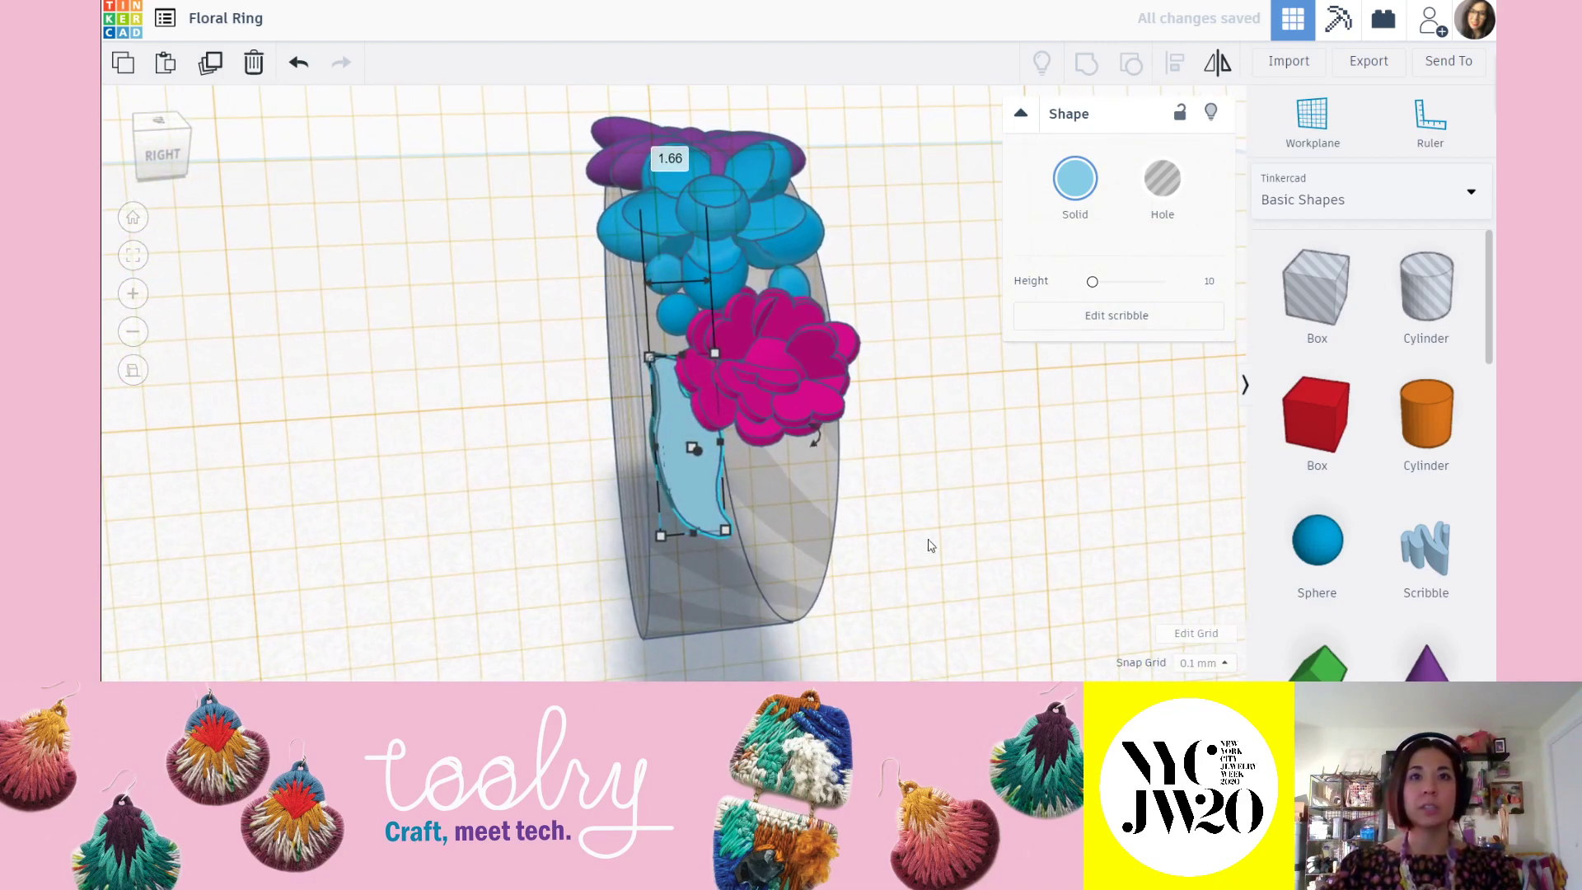
{"action": "mouse_move", "coordinate": [814, 438]}
{"action": "left_mouse_down"}
{"action": "mouse_move", "coordinate": [803, 474]}
{"action": "mouse_move", "coordinate": [560, 493]}
{"action": "mouse_move", "coordinate": [569, 483]}
{"action": "left_mouse_up"}
{"action": "left_click", "coordinate": [1020, 434]}
{"action": "left_click_drag", "start_coordinate": [687, 442], "coordinate": [677, 390]}
{"action": "left_click", "coordinate": [889, 459]}
{"action": "mouse_move", "coordinate": [890, 459]}
{"action": "right_mouse_down"}
{"action": "mouse_move", "coordinate": [815, 494]}
{"action": "mouse_move", "coordinate": [753, 407]}
{"action": "mouse_move", "coordinate": [1041, 378]}
{"action": "mouse_move", "coordinate": [715, 388]}
{"action": "mouse_move", "coordinate": [720, 315]}
{"action": "mouse_move", "coordinate": [693, 340]}
{"action": "mouse_move", "coordinate": [644, 324]}
{"action": "mouse_move", "coordinate": [768, 268]}
{"action": "mouse_move", "coordinate": [808, 274]}
{"action": "right_mouse_up"}
Inspect how the leaf and pink flower sit on the ring from several sides, and return the workplane to the base grid.
{"action": "left_click", "coordinate": [808, 274]}
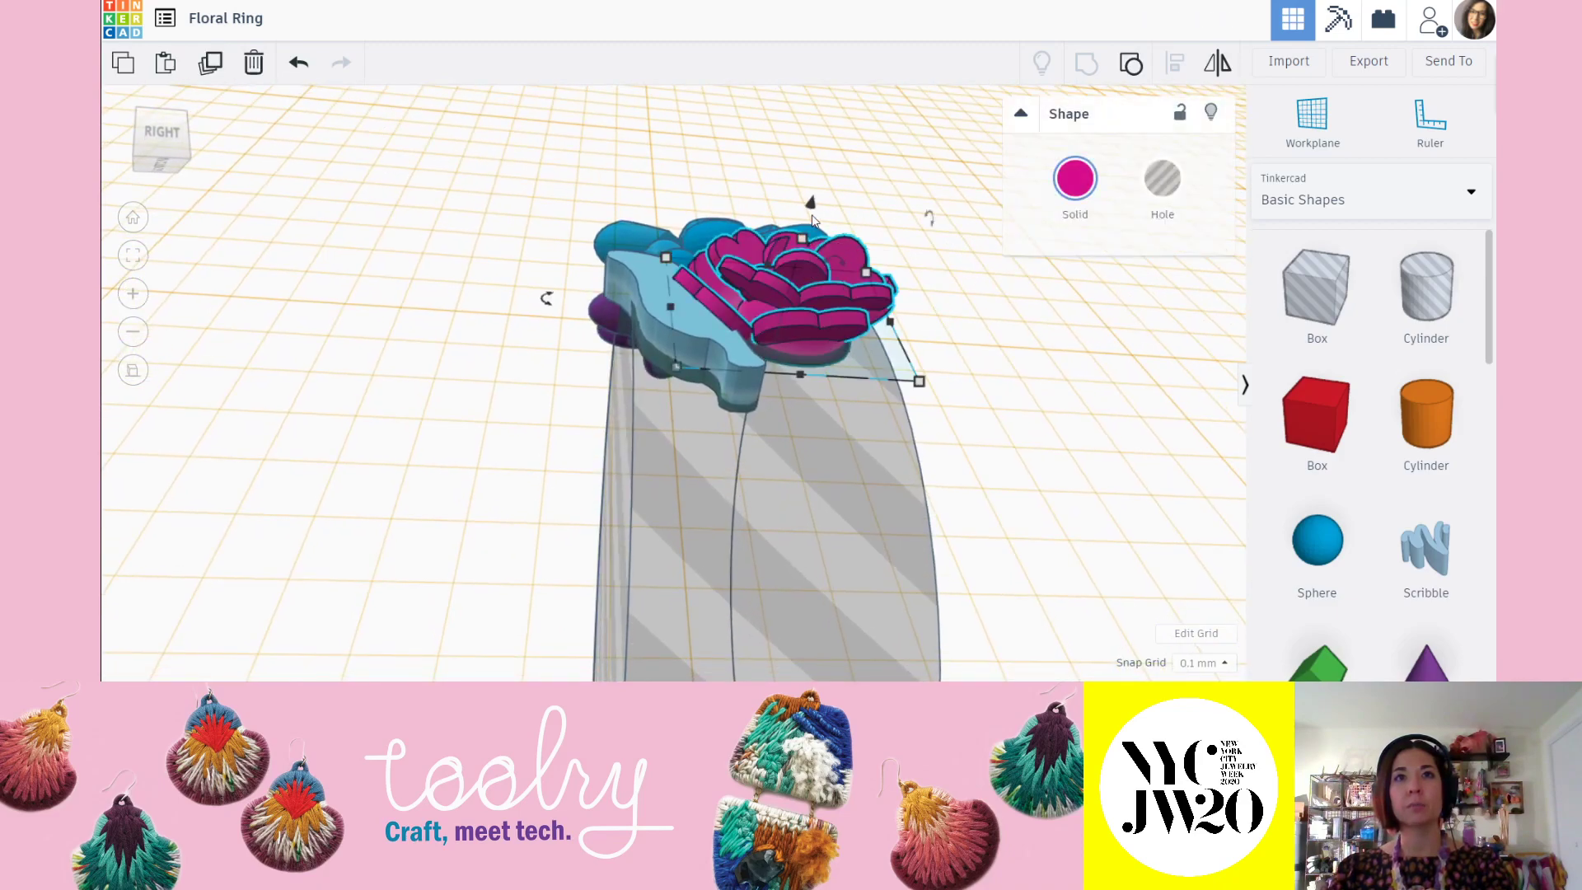
{"action": "left_click", "coordinate": [880, 209]}
{"action": "right_click_drag", "start_coordinate": [879, 210], "coordinate": [659, 402]}
{"action": "left_click", "coordinate": [659, 402]}
{"action": "left_click", "coordinate": [968, 439]}
{"action": "right_click_drag", "start_coordinate": [968, 439], "coordinate": [873, 313]}
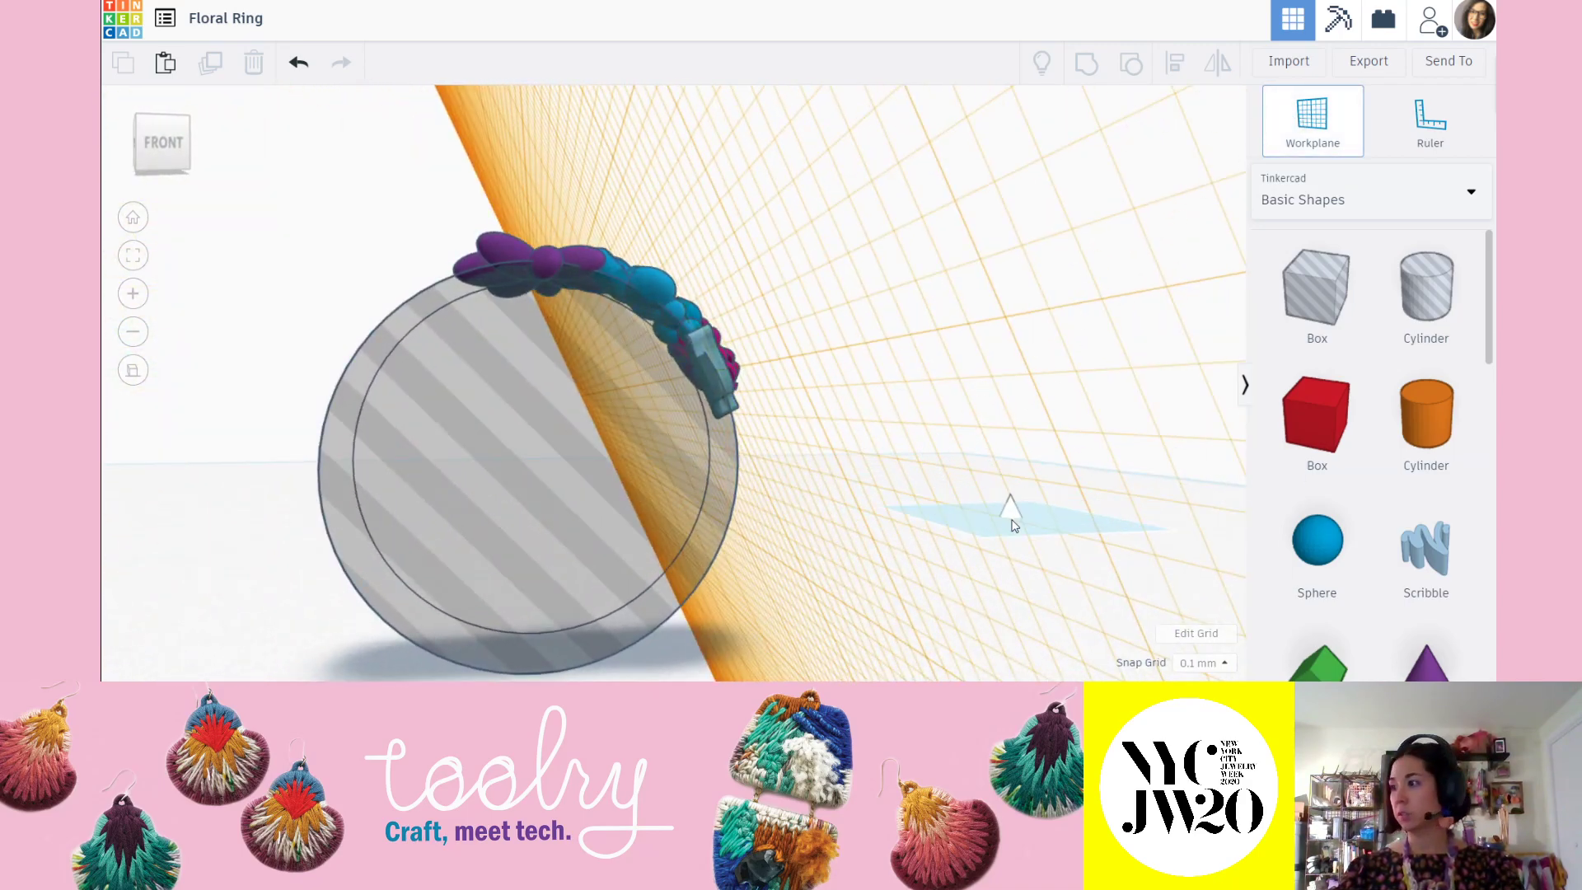
{"action": "left_click", "coordinate": [1014, 511]}
{"action": "right_click_drag", "start_coordinate": [846, 476], "coordinate": [717, 376]}
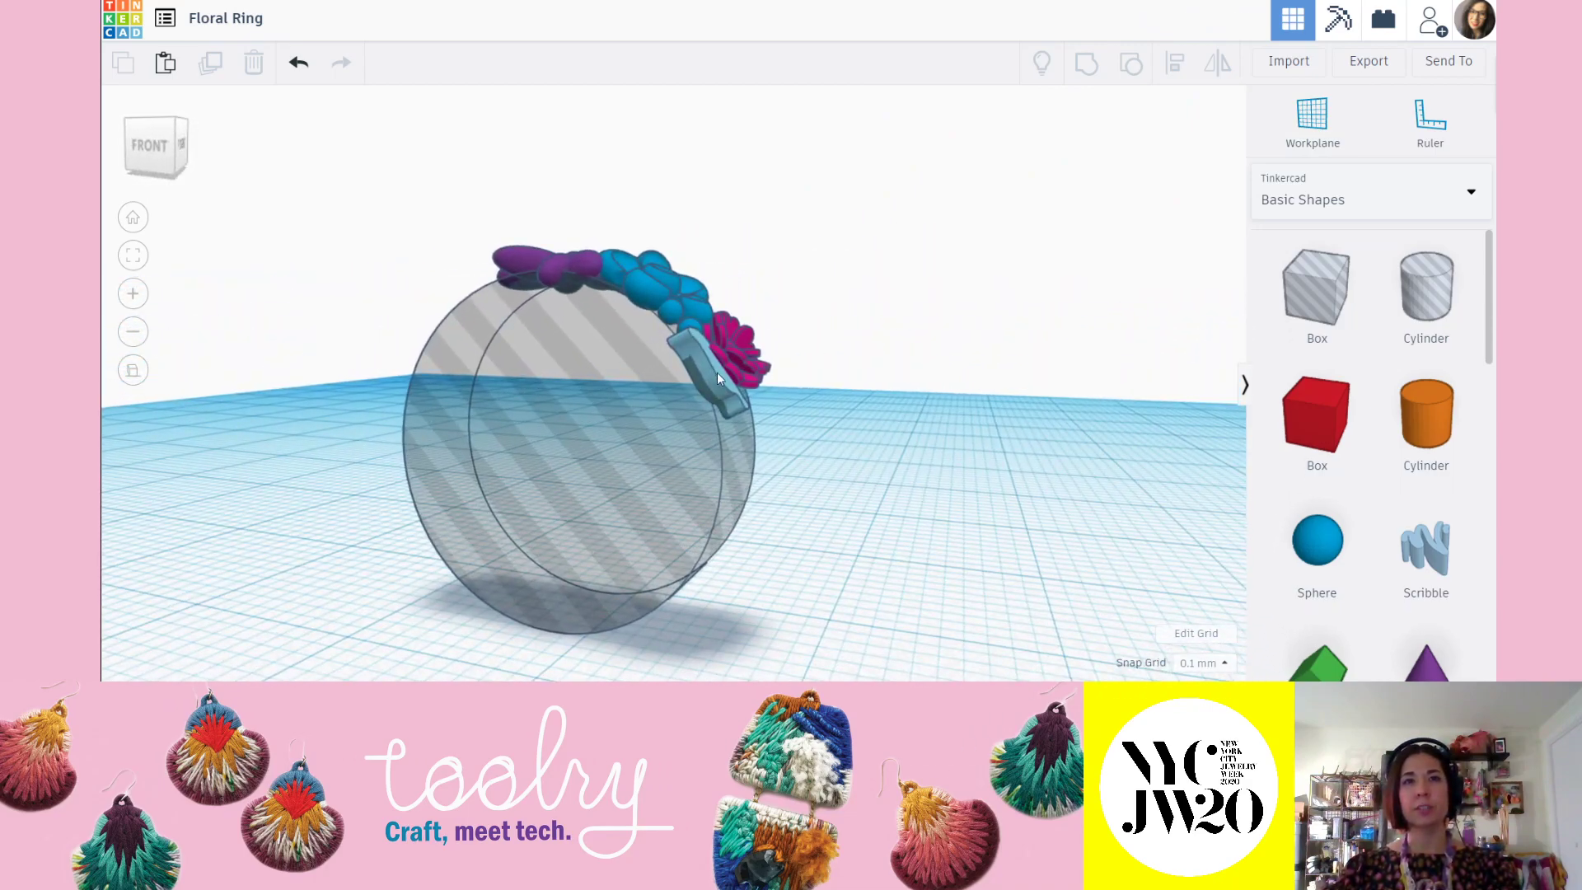
{"action": "right_click_drag", "start_coordinate": [785, 416], "coordinate": [738, 427]}
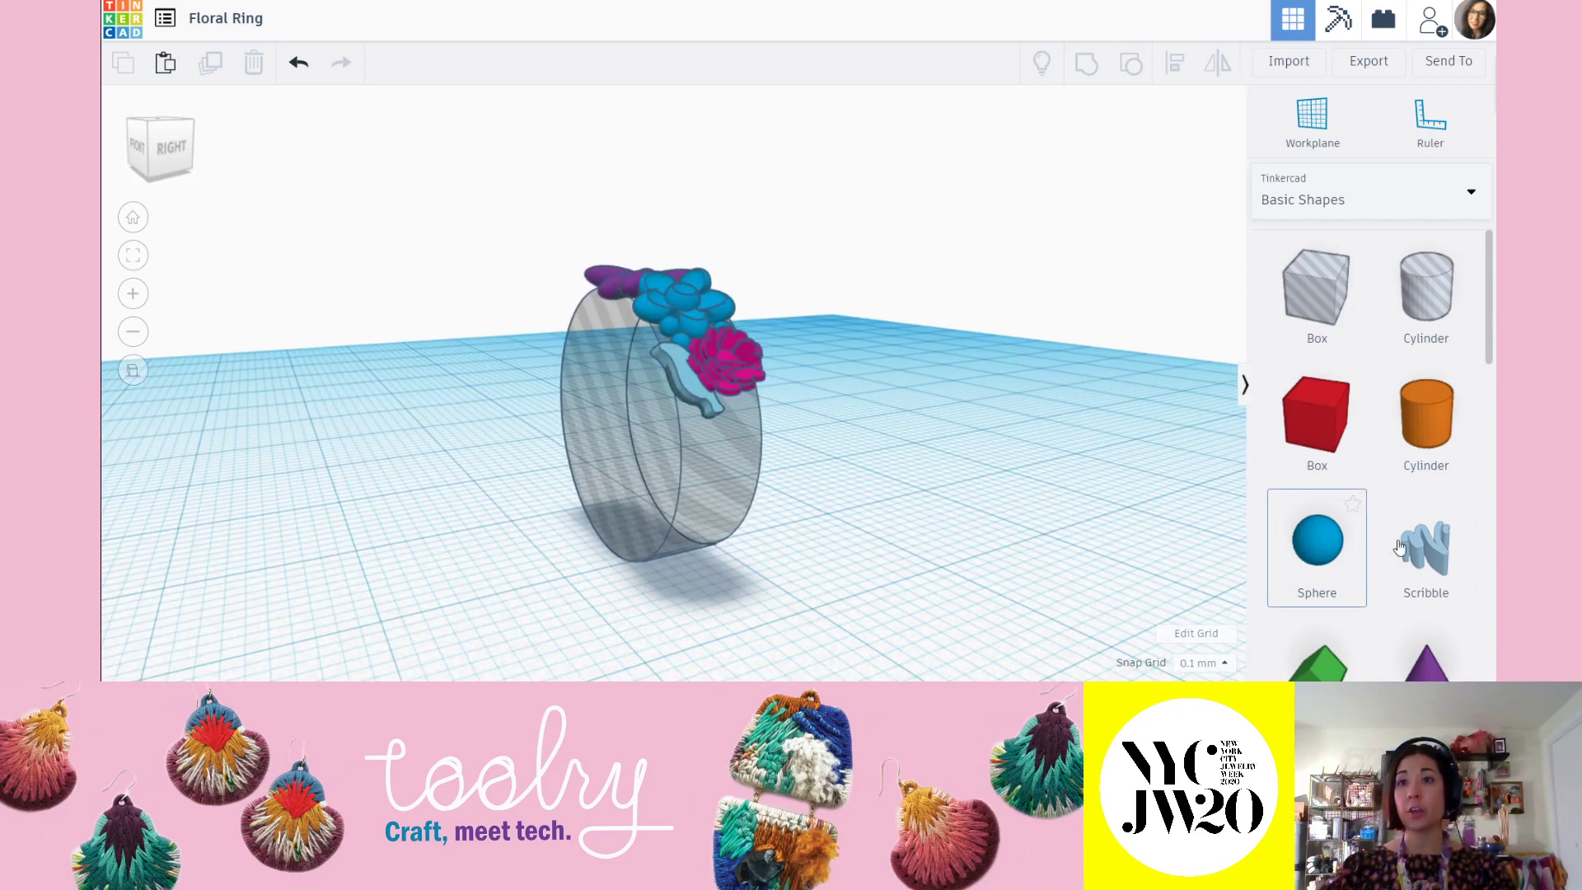
Add a scribble shape and draw a five-petal flower outline filled in solid.
{"action": "mouse_move", "coordinate": [1437, 560]}
{"action": "left_mouse_down"}
{"action": "mouse_move", "coordinate": [521, 501]}
{"action": "mouse_move", "coordinate": [488, 477]}
{"action": "mouse_move", "coordinate": [624, 575]}
{"action": "left_mouse_up"}
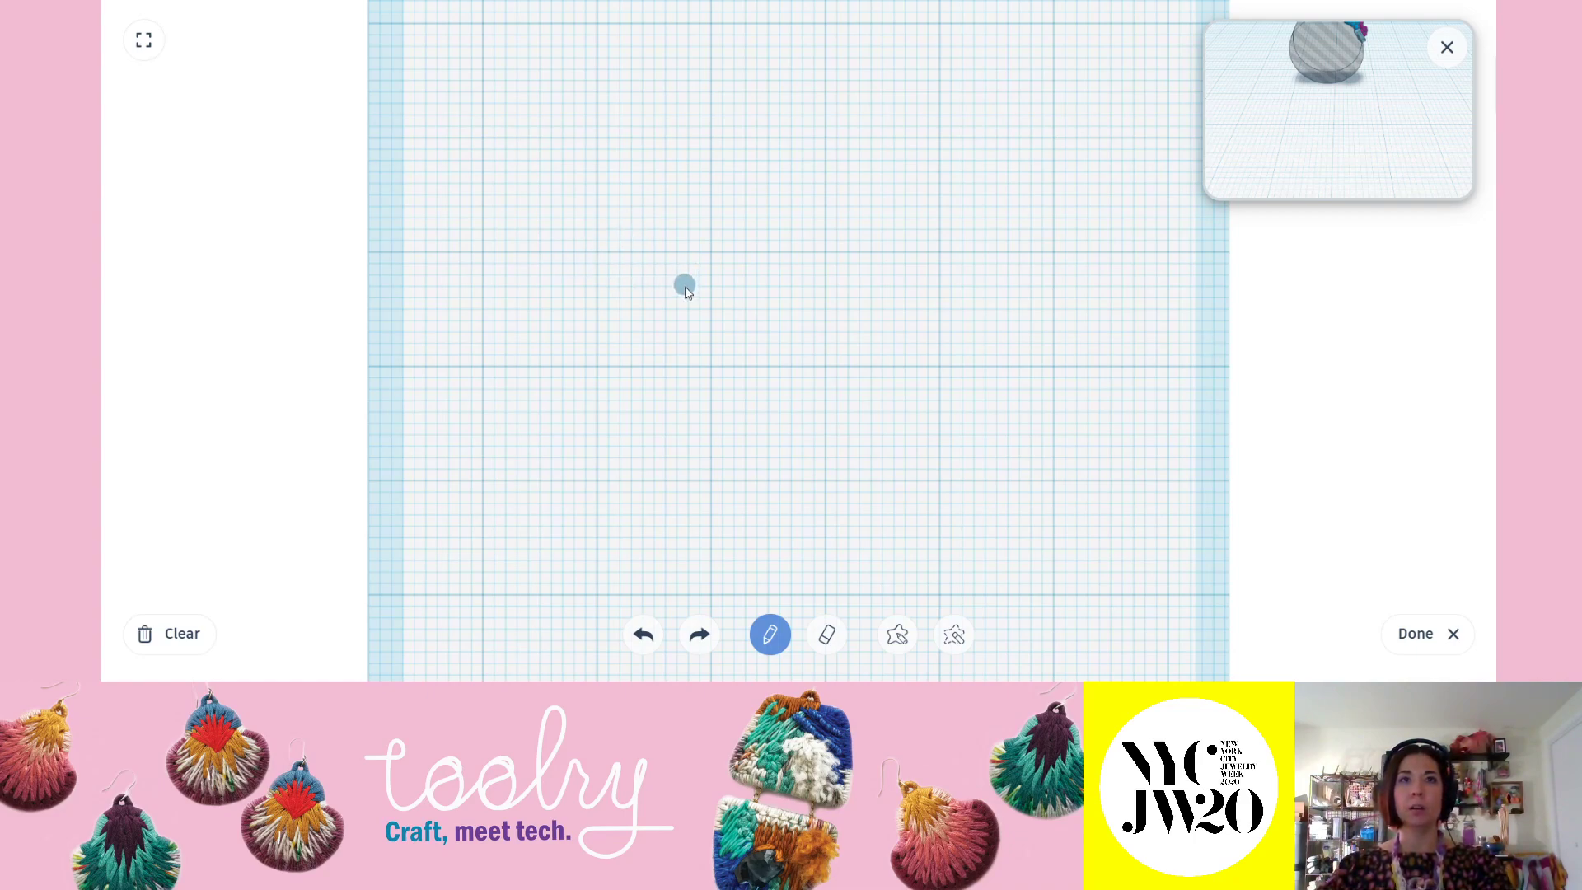
{"action": "mouse_move", "coordinate": [668, 283]}
{"action": "left_mouse_down"}
{"action": "mouse_move", "coordinate": [632, 137]}
{"action": "mouse_move", "coordinate": [699, 149]}
{"action": "mouse_move", "coordinate": [715, 300]}
{"action": "left_mouse_up"}
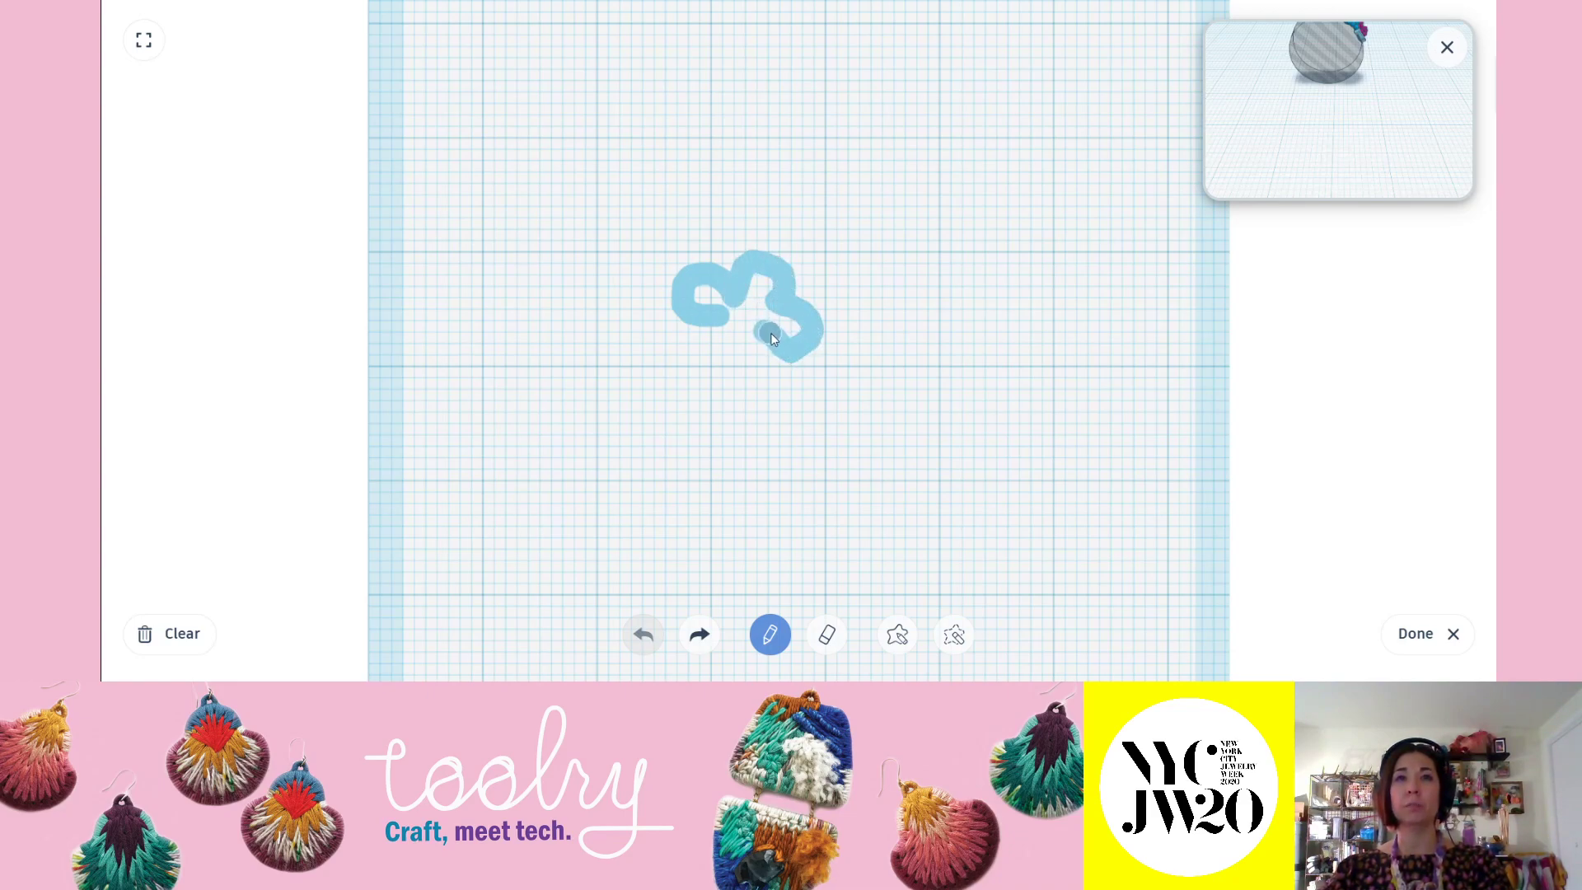
{"action": "left_click_drag", "start_coordinate": [736, 344], "coordinate": [696, 364]}
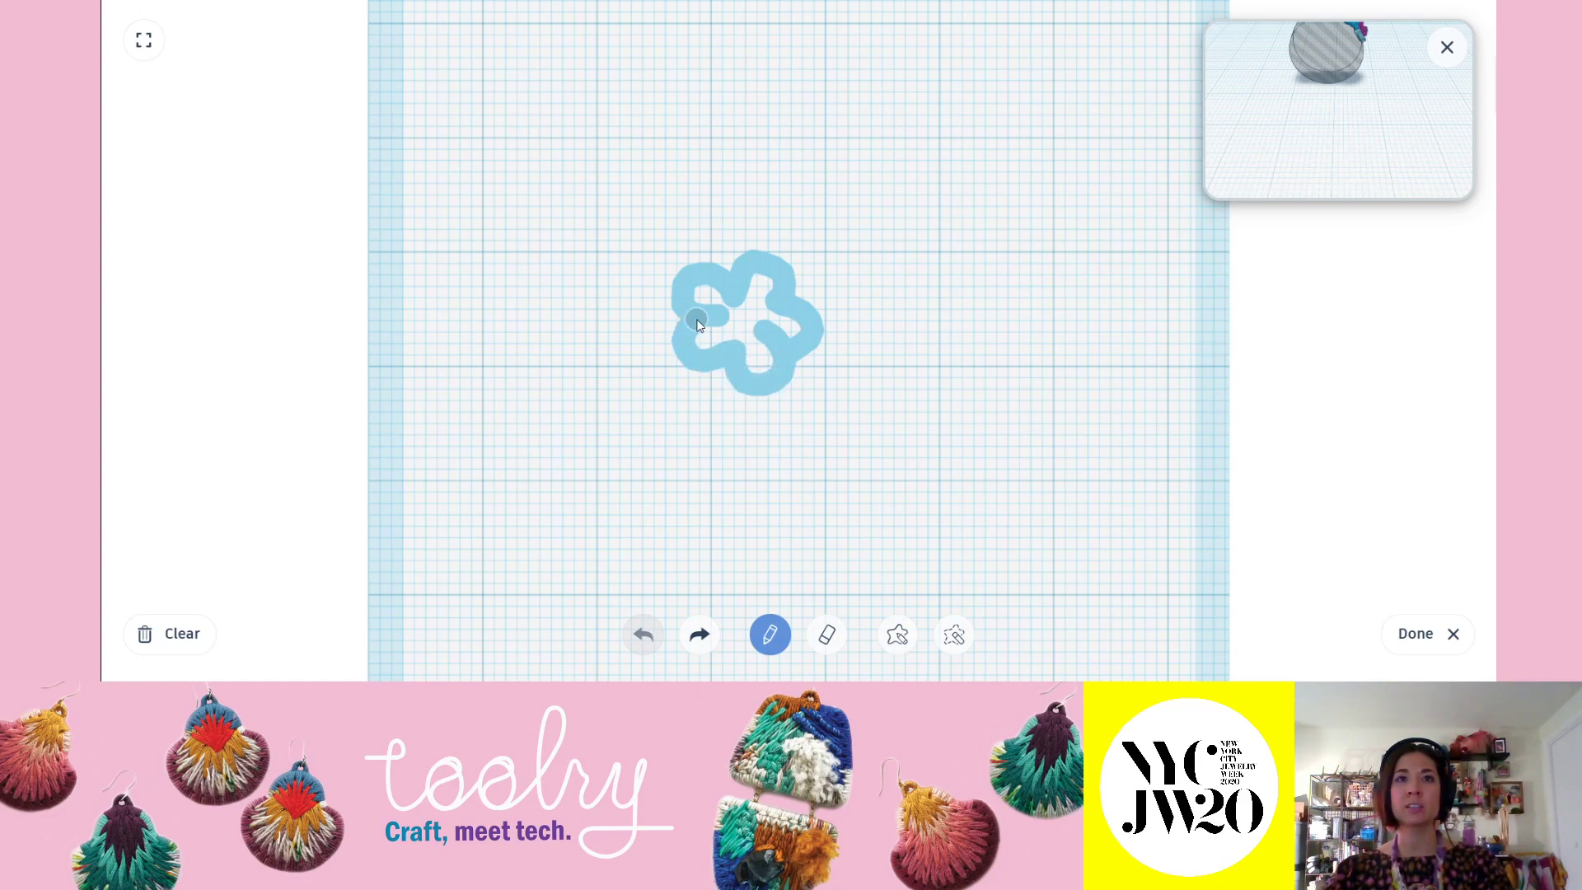
{"action": "mouse_move", "coordinate": [743, 350]}
{"action": "left_mouse_down"}
{"action": "mouse_move", "coordinate": [699, 295]}
{"action": "mouse_move", "coordinate": [729, 300]}
{"action": "mouse_move", "coordinate": [715, 289]}
{"action": "left_mouse_up"}
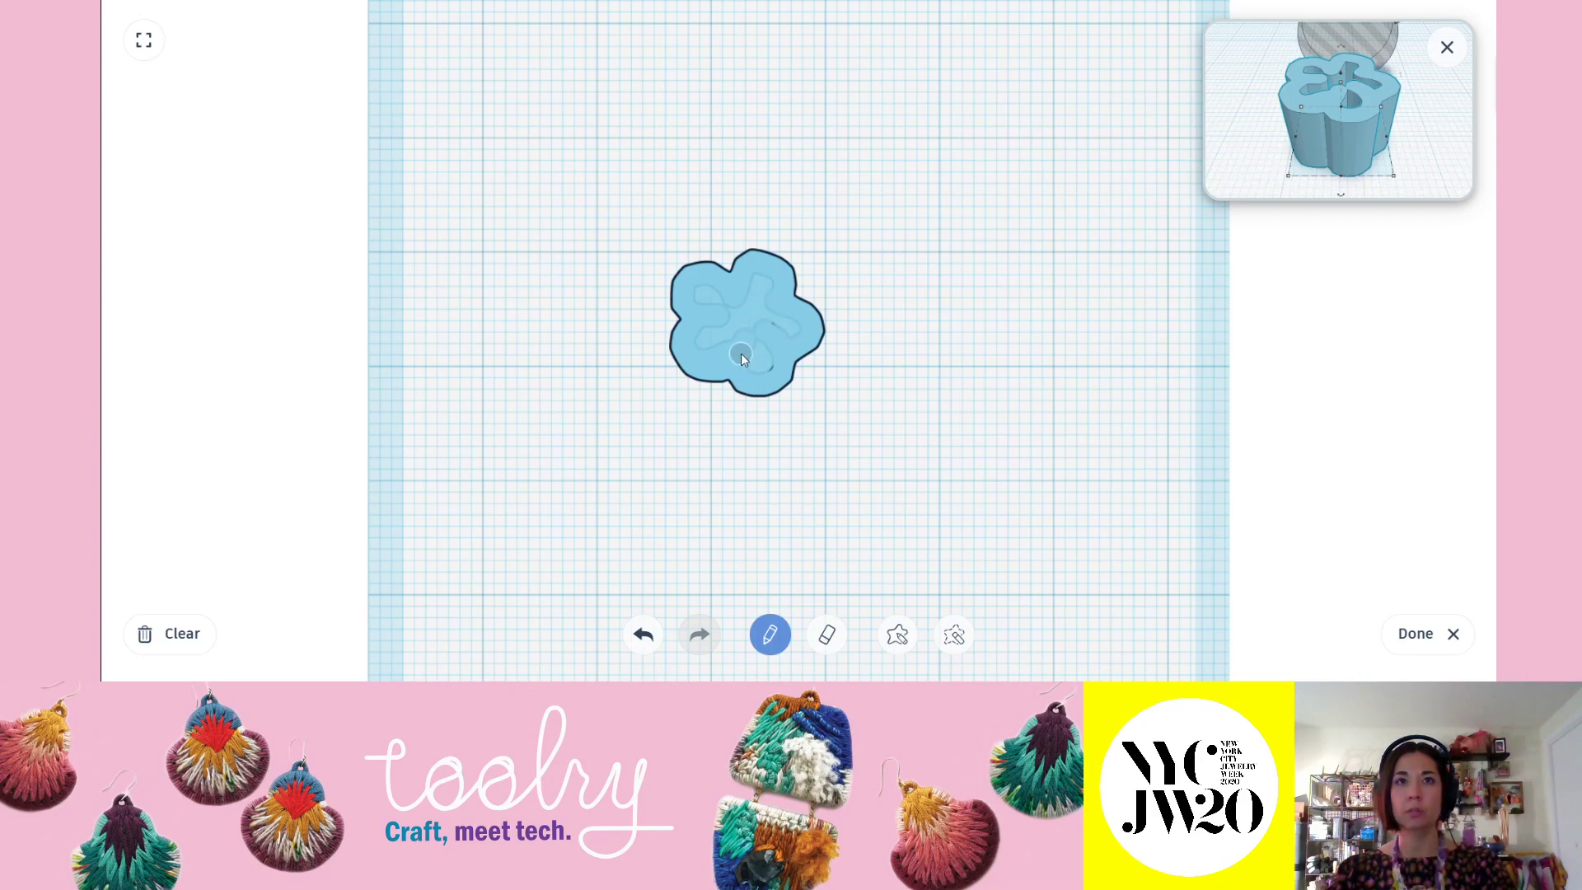
{"action": "left_click_drag", "start_coordinate": [740, 355], "coordinate": [758, 341]}
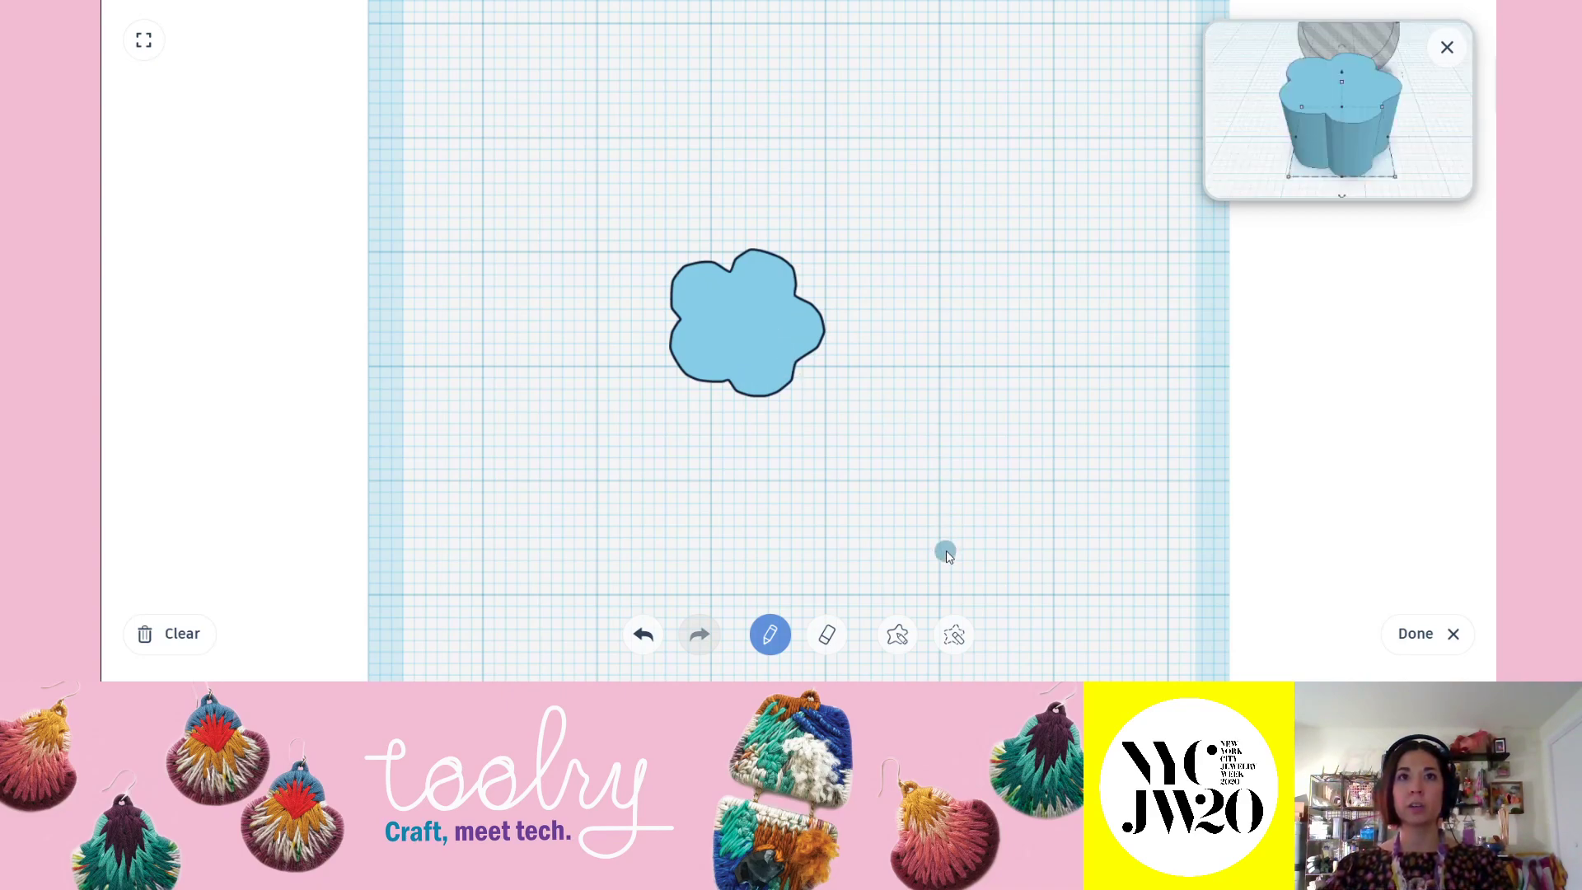
{"action": "left_click", "coordinate": [1416, 634]}
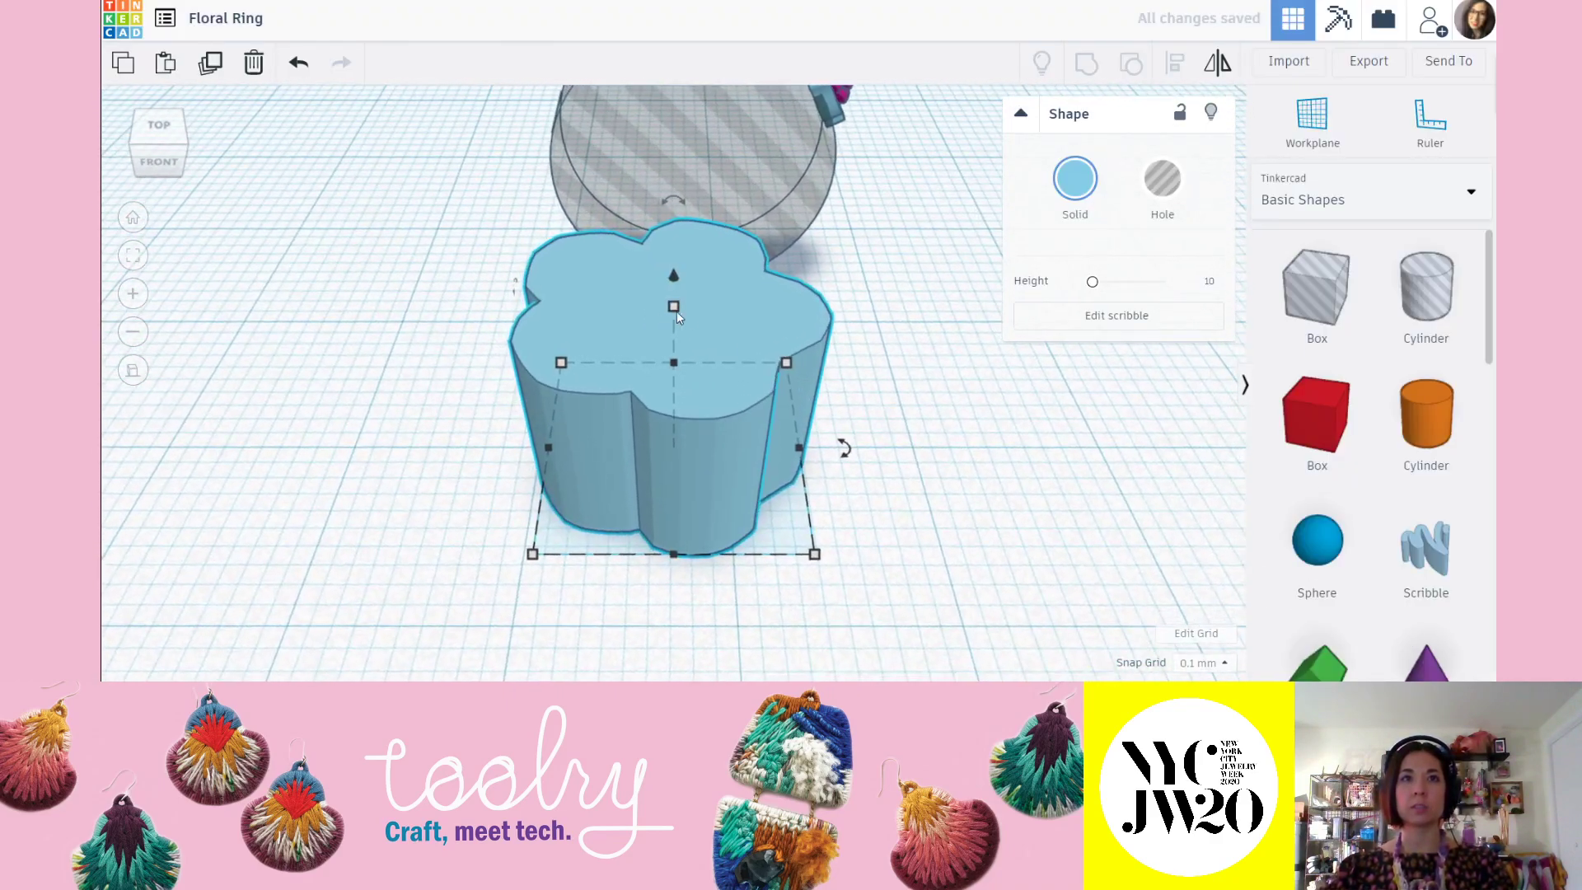
Set the scribbled flower's height to 3 mm.
{"action": "left_click", "coordinate": [774, 387]}
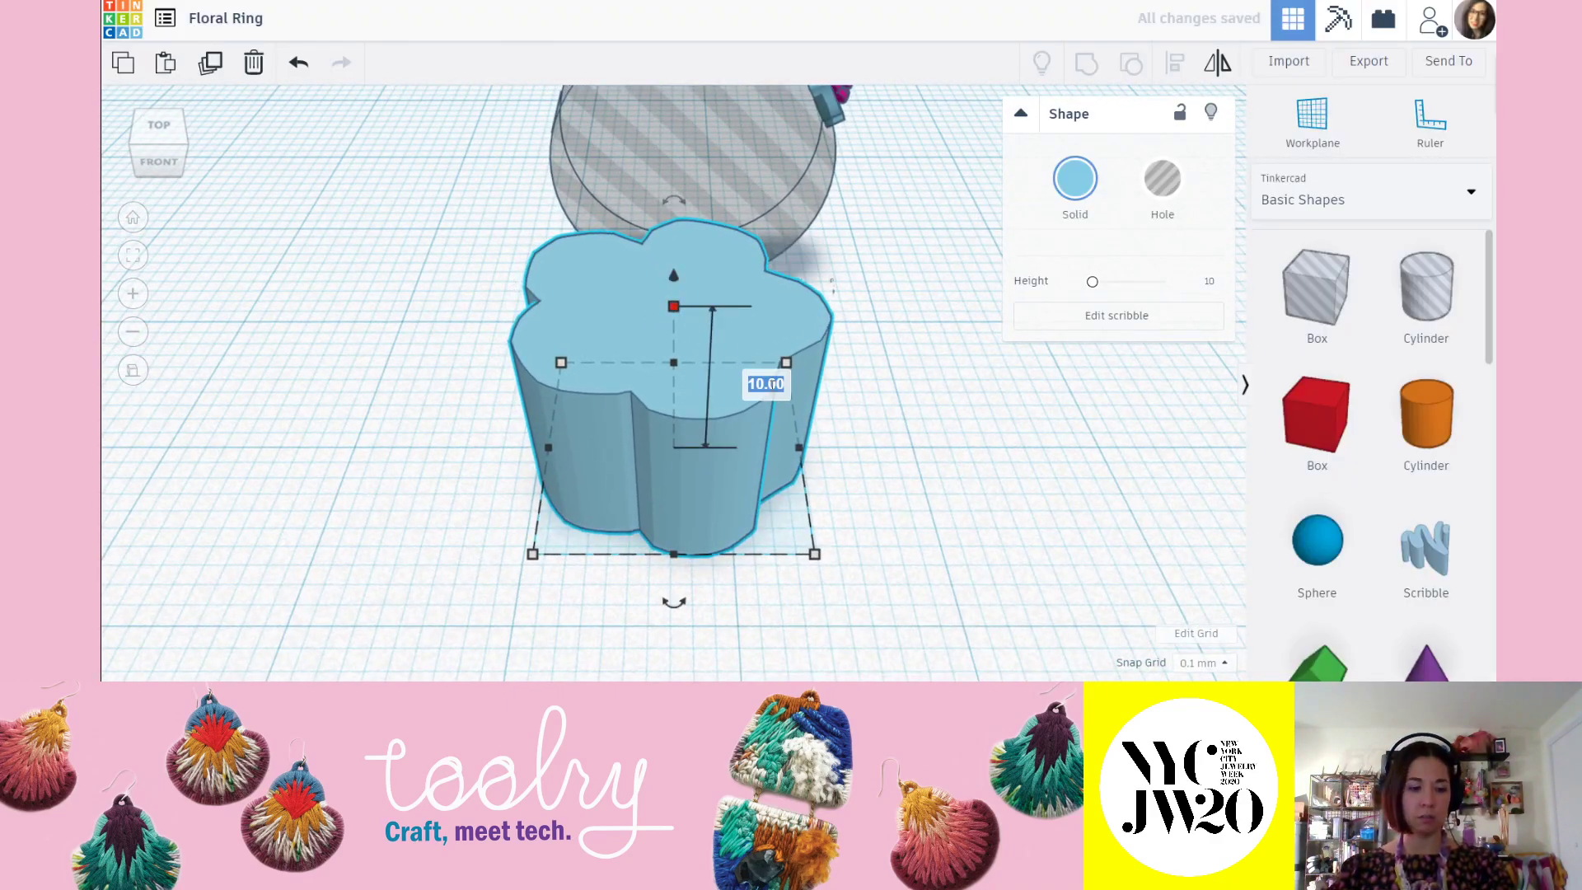
{"action": "type", "text": "3"}
{"action": "key", "text": "Return"}
{"action": "left_click", "coordinate": [920, 512]}
{"action": "right_click_drag", "start_coordinate": [685, 381], "coordinate": [701, 438]}
{"action": "left_click", "coordinate": [650, 391]}
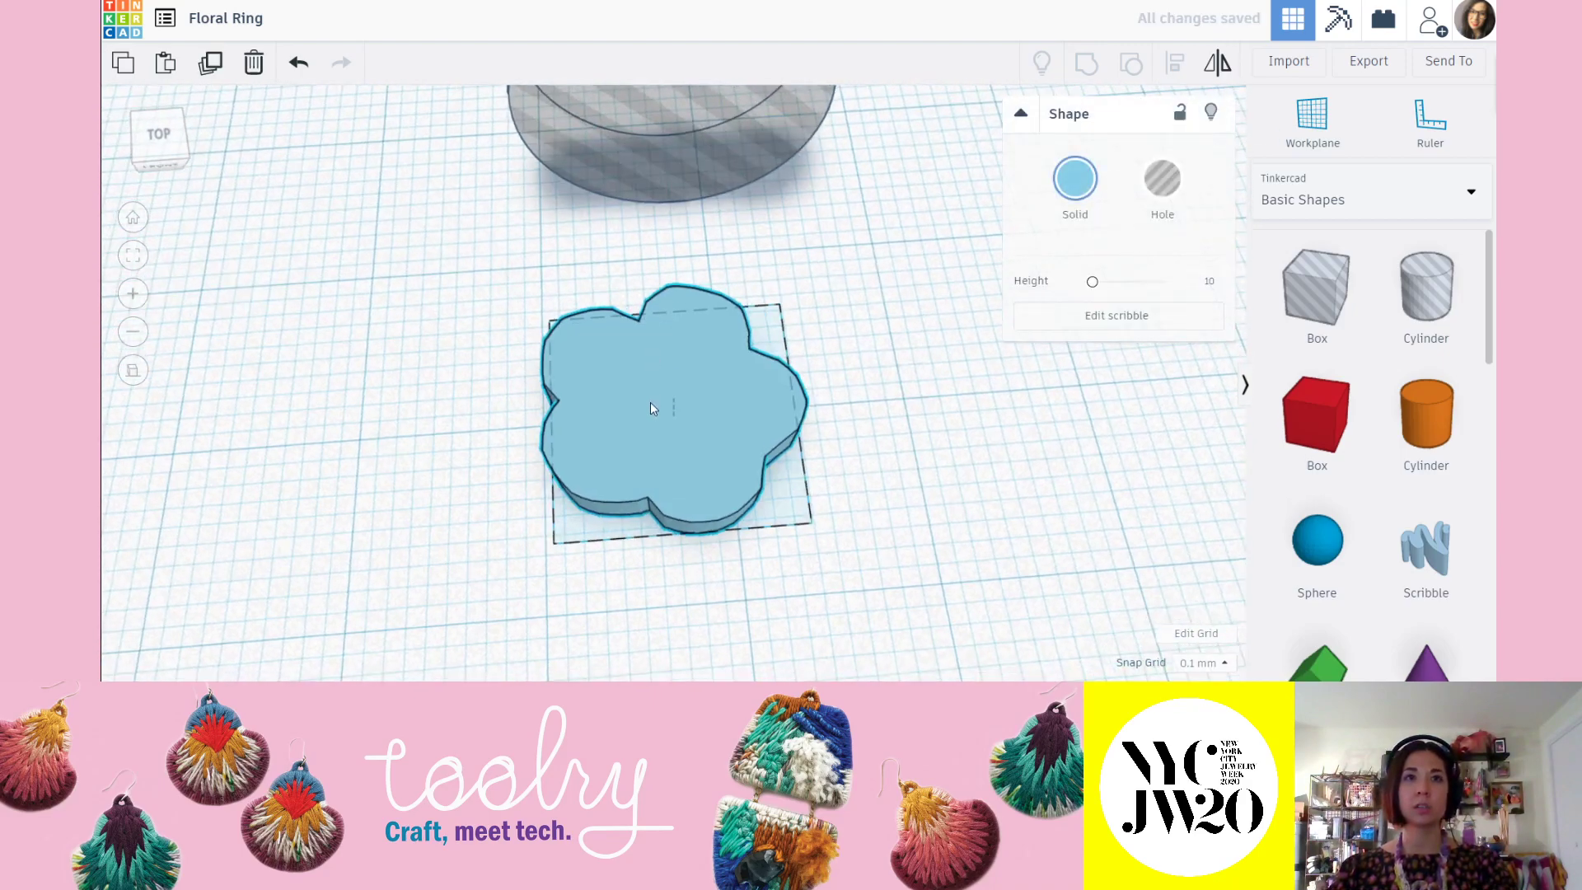
Scale the scribbled flower down proportionally to about 2.76 × 2.63 mm.
{"action": "left_click_drag", "start_coordinate": [545, 279], "coordinate": [754, 452]}
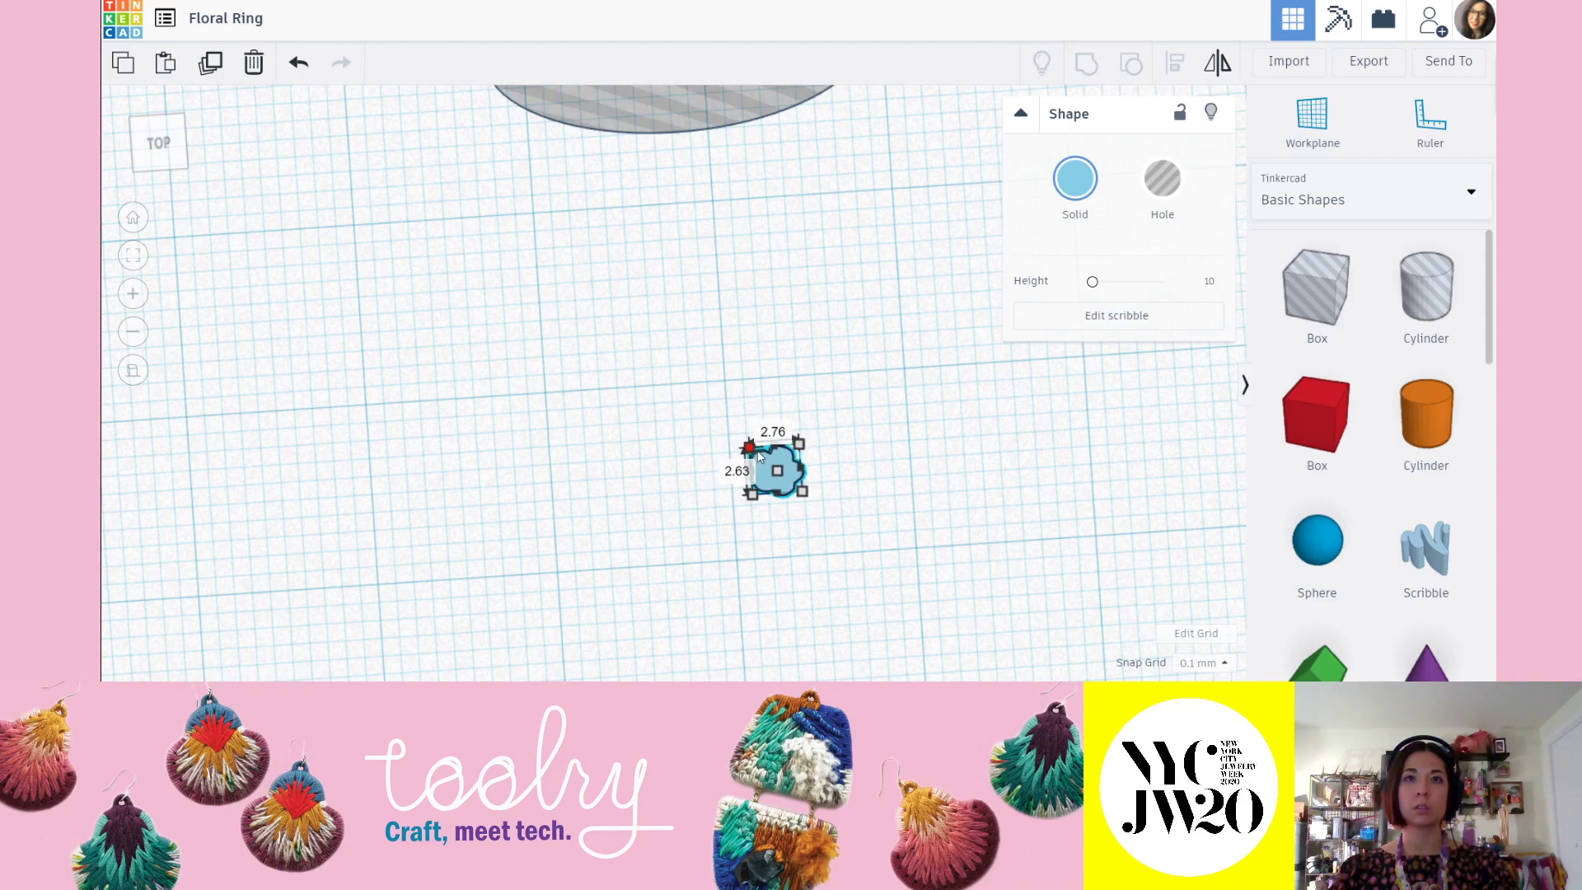
{"action": "left_click", "coordinate": [852, 493]}
{"action": "right_click_drag", "start_coordinate": [852, 493], "coordinate": [833, 455]}
{"action": "right_click_drag", "start_coordinate": [826, 537], "coordinate": [738, 396]}
{"action": "left_click", "coordinate": [746, 540]}
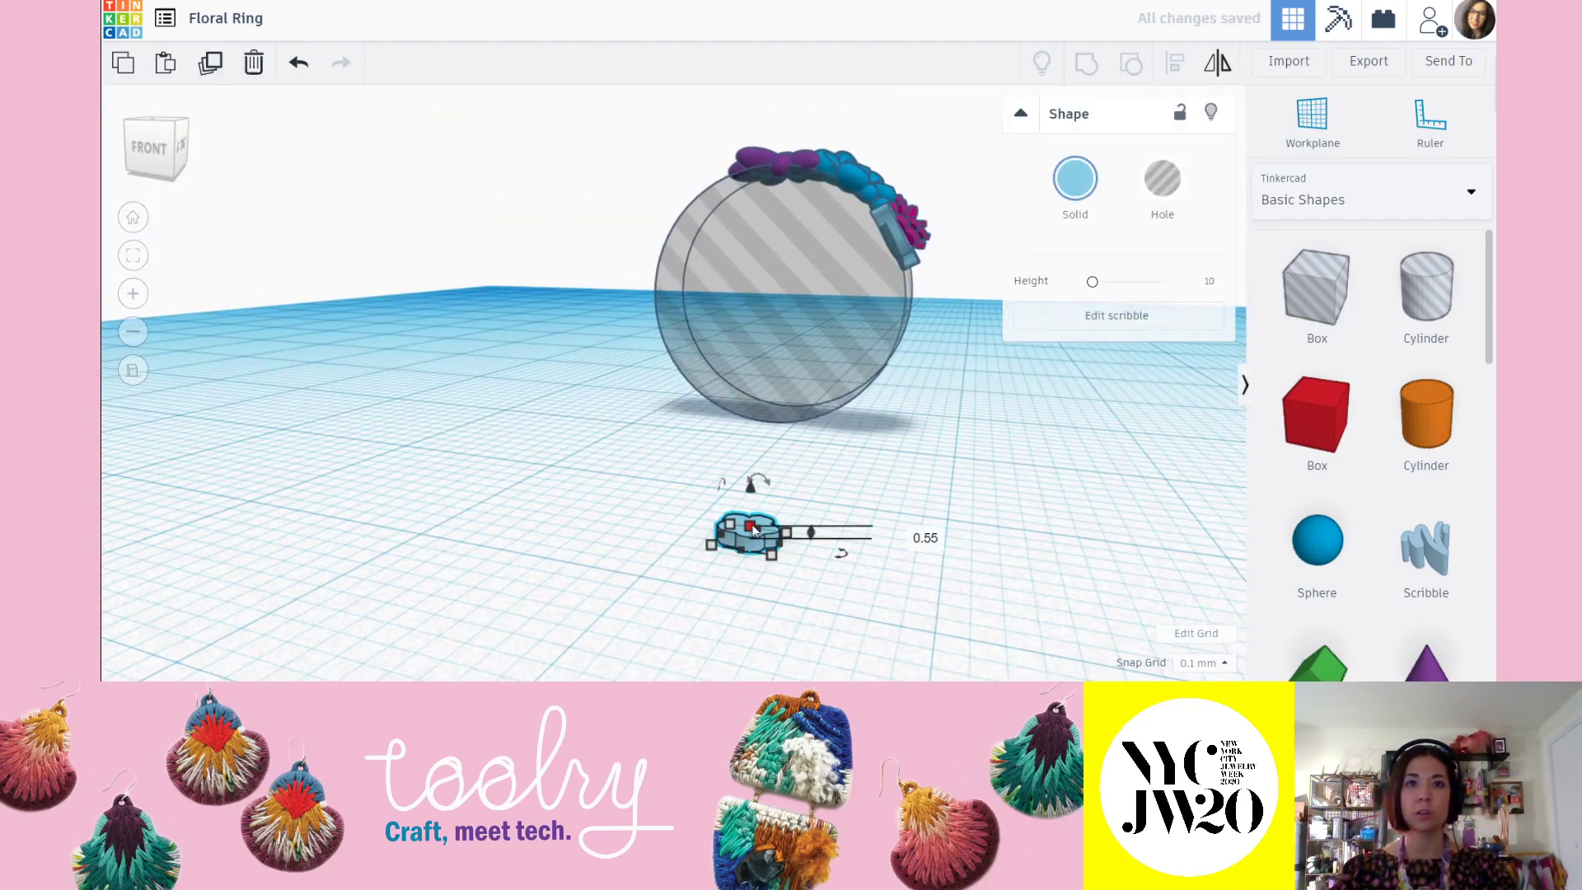
Stretch the small scribbled flower upward into a thick flower-shaped block.
{"action": "left_click_drag", "start_coordinate": [755, 530], "coordinate": [753, 501]}
{"action": "left_click", "coordinate": [907, 456]}
{"action": "right_click_drag", "start_coordinate": [908, 457], "coordinate": [852, 545]}
{"action": "right_click_drag", "start_coordinate": [776, 428], "coordinate": [802, 547]}
{"action": "left_click_drag", "start_coordinate": [757, 492], "coordinate": [714, 257]}
{"action": "left_click", "coordinate": [660, 299]}
{"action": "scroll", "coordinate": [662, 303], "scroll_direction": "up", "scroll_amount": 2}
{"action": "middle_click_drag", "start_coordinate": [763, 286], "coordinate": [731, 356]}
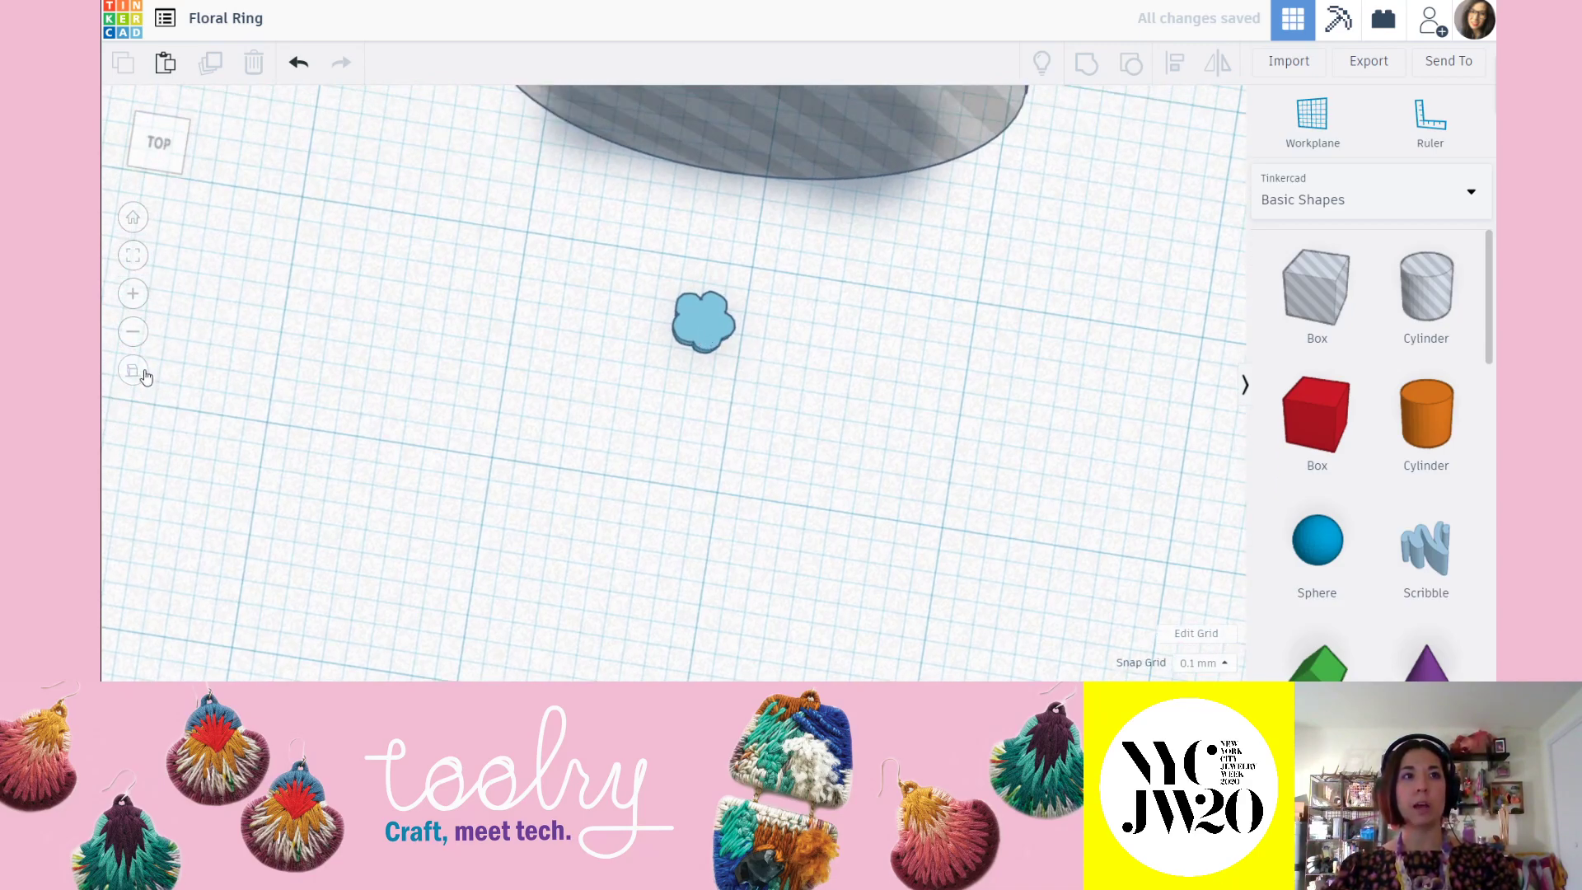
Add a hole box on the workplane and scale it down to about 5.3 × 5.3 mm.
{"action": "right_click_drag", "start_coordinate": [842, 485], "coordinate": [751, 438]}
{"action": "left_click_drag", "start_coordinate": [729, 381], "coordinate": [662, 413]}
{"action": "left_click", "coordinate": [836, 491]}
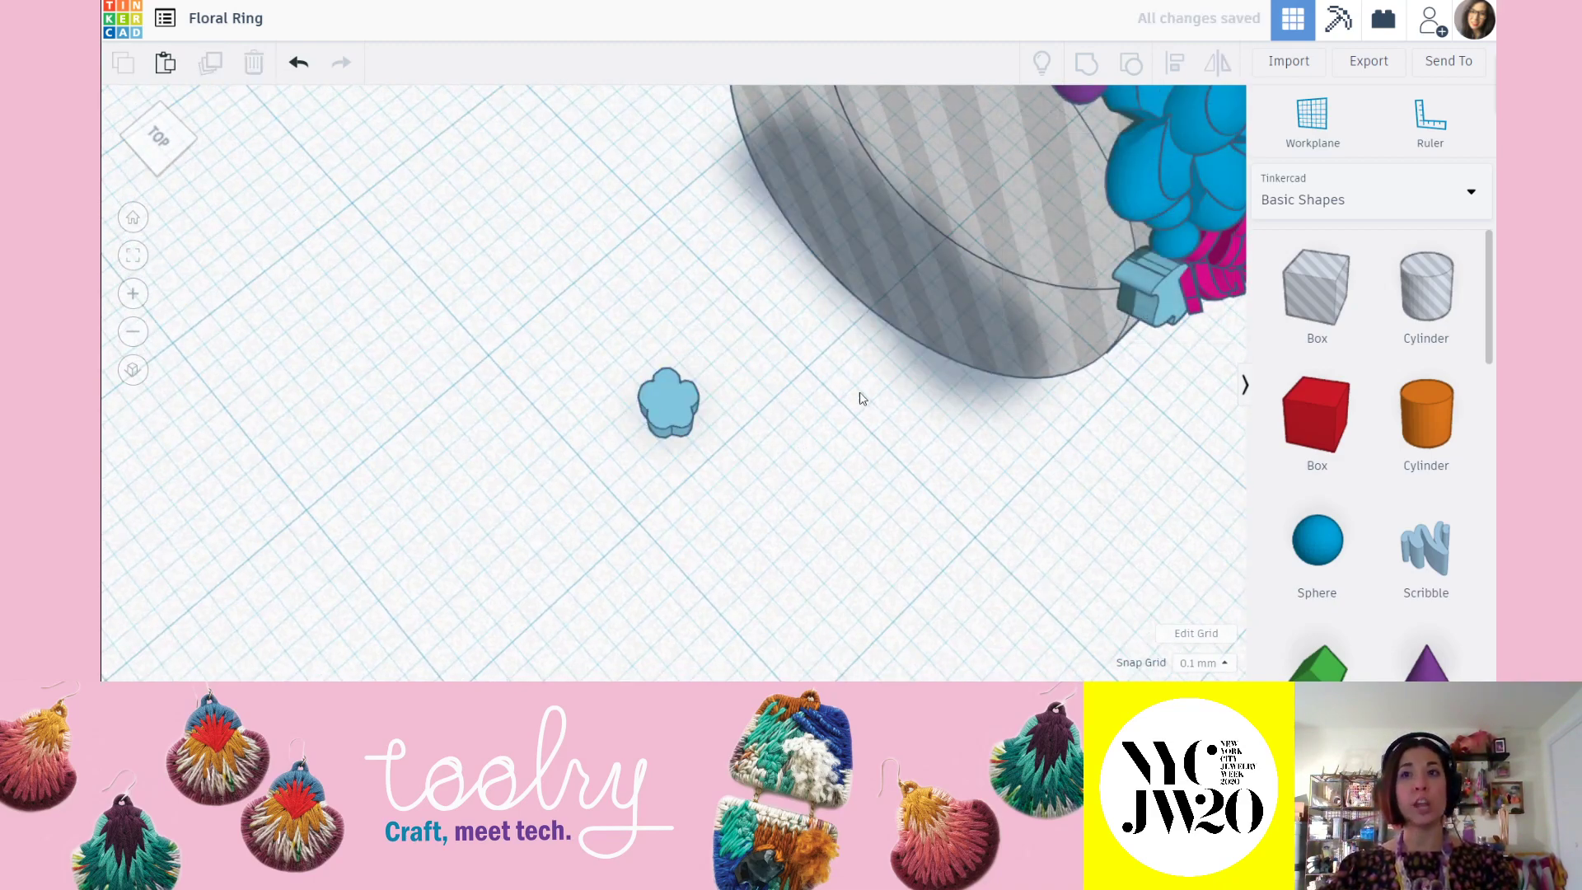
{"action": "left_click_drag", "start_coordinate": [1336, 293], "coordinate": [586, 496]}
{"action": "scroll", "coordinate": [587, 496], "scroll_direction": "down", "scroll_amount": 5}
{"action": "left_click_drag", "start_coordinate": [625, 271], "coordinate": [608, 550]}
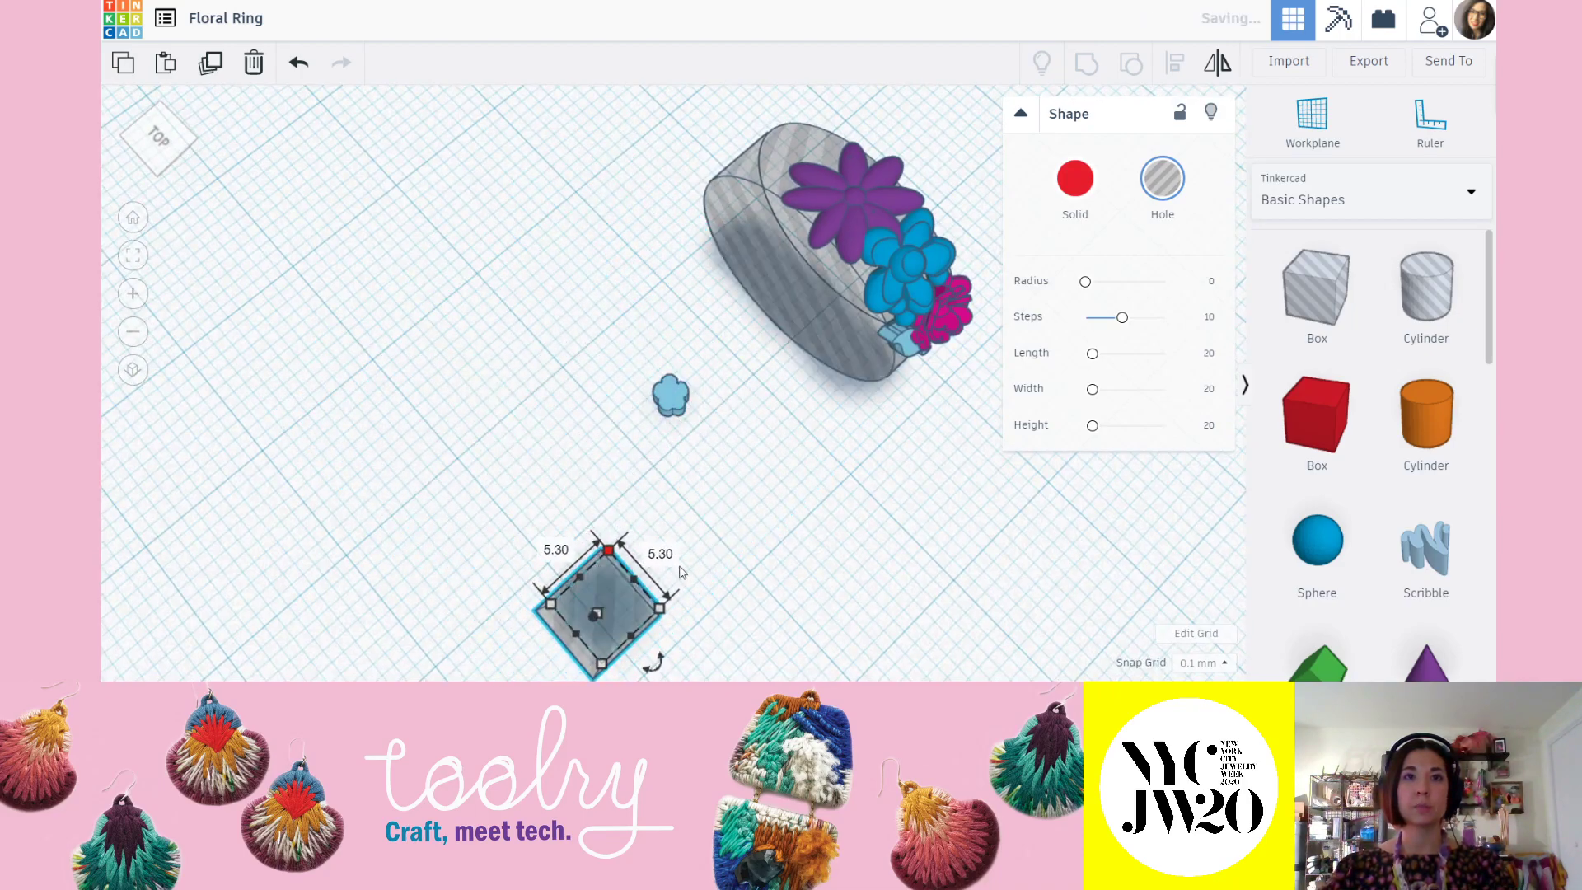
{"action": "left_click", "coordinate": [692, 567]}
Move the hole box over the small scribbled flower and raise it 4.4 mm above the workplane.
{"action": "left_click_drag", "start_coordinate": [596, 606], "coordinate": [668, 383]}
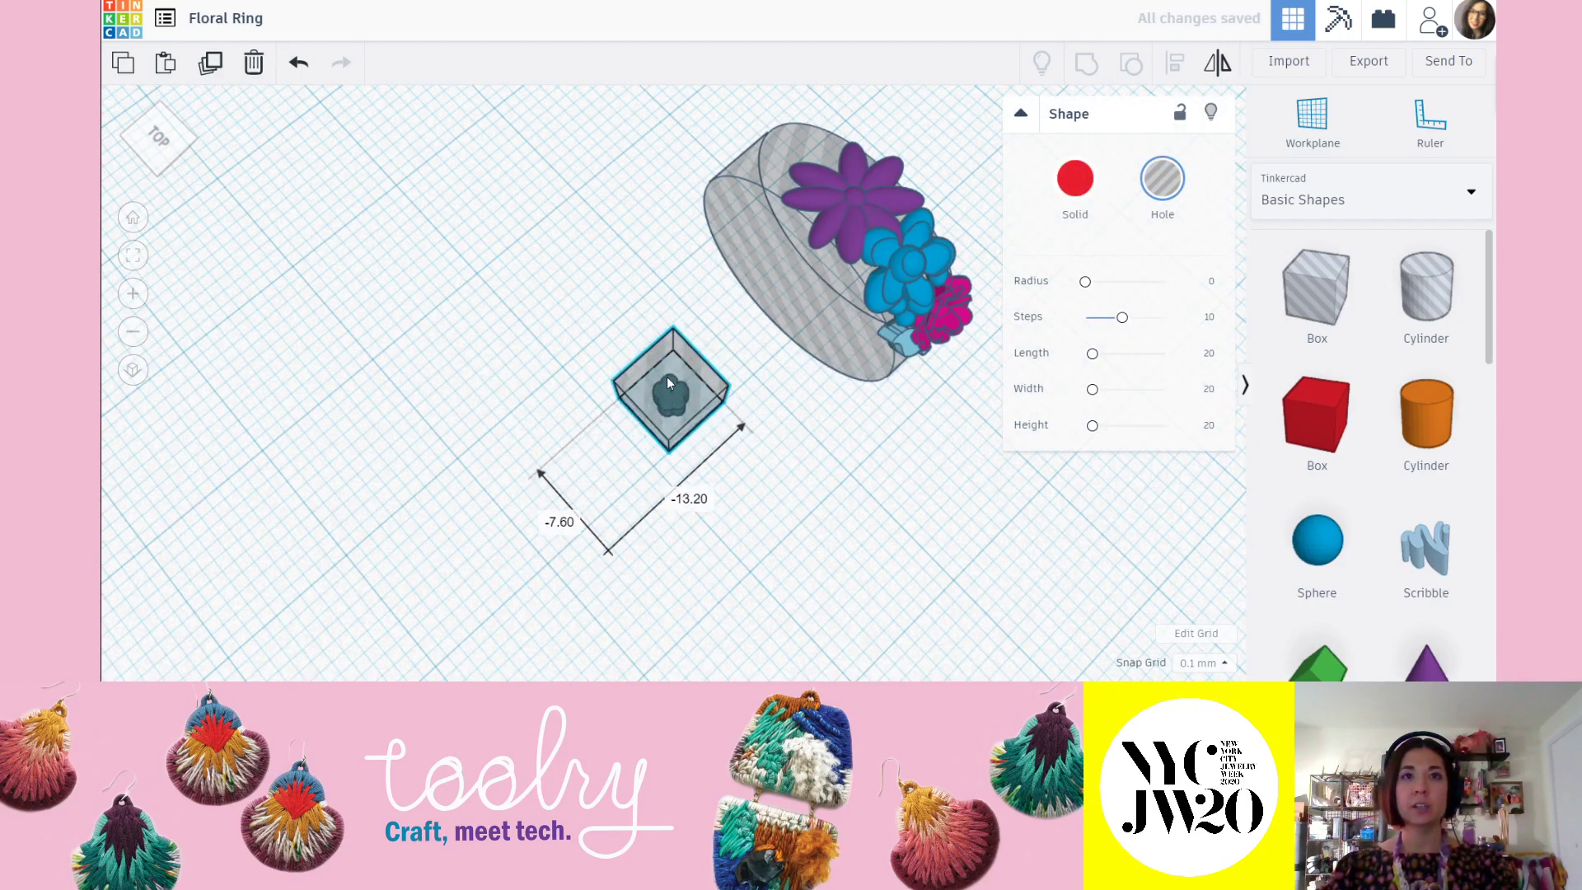
{"action": "left_click", "coordinate": [770, 522]}
{"action": "right_click_drag", "start_coordinate": [770, 522], "coordinate": [785, 422]}
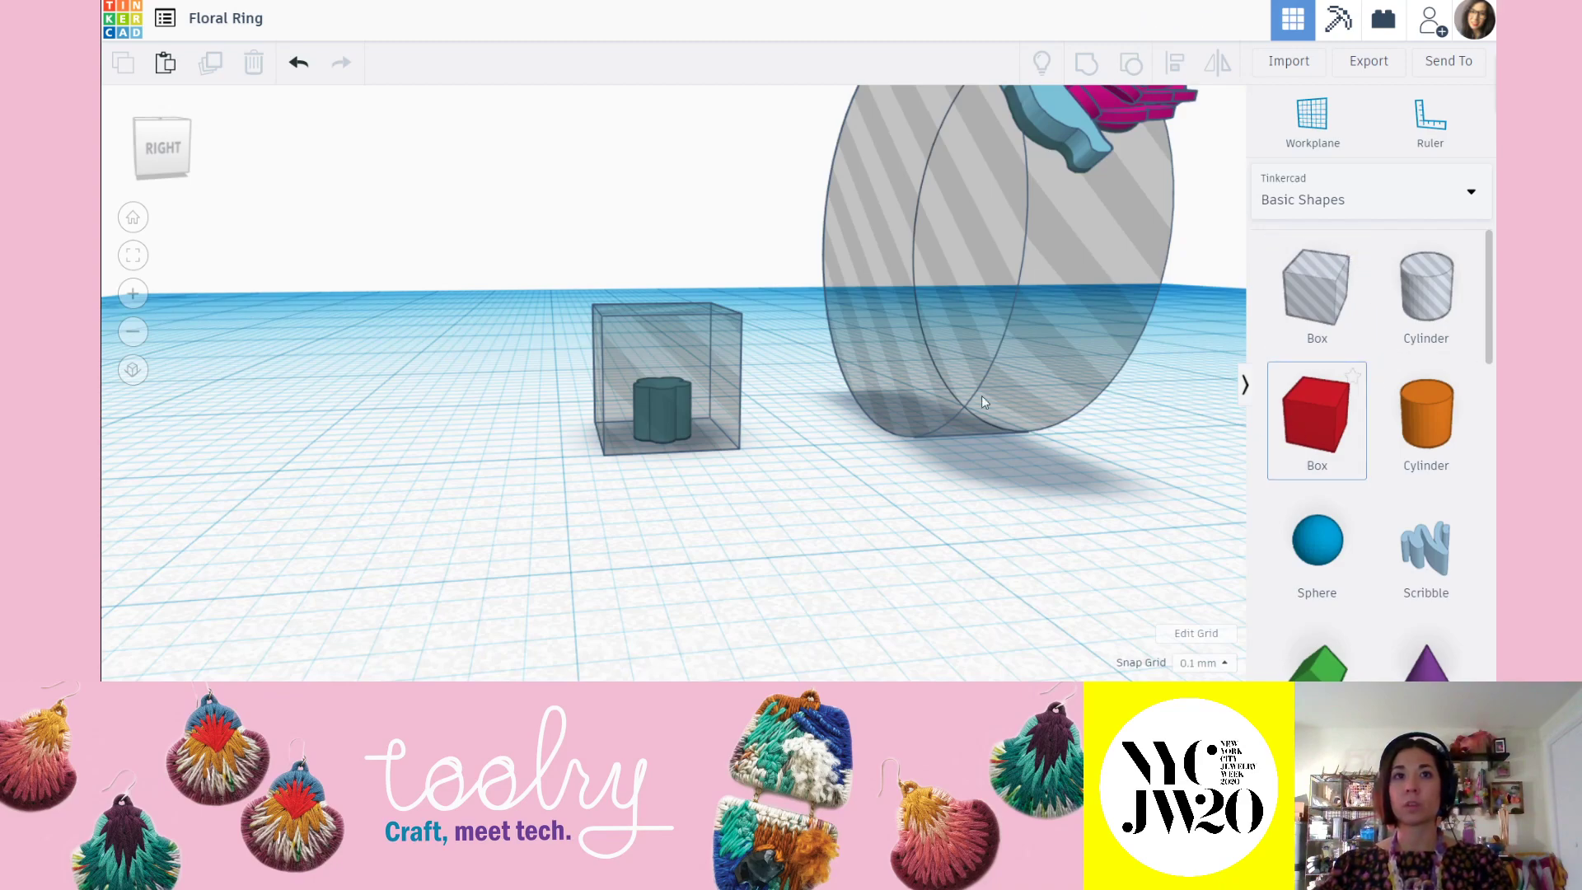
{"action": "left_click", "coordinate": [683, 329]}
{"action": "left_click_drag", "start_coordinate": [660, 291], "coordinate": [660, 197]}
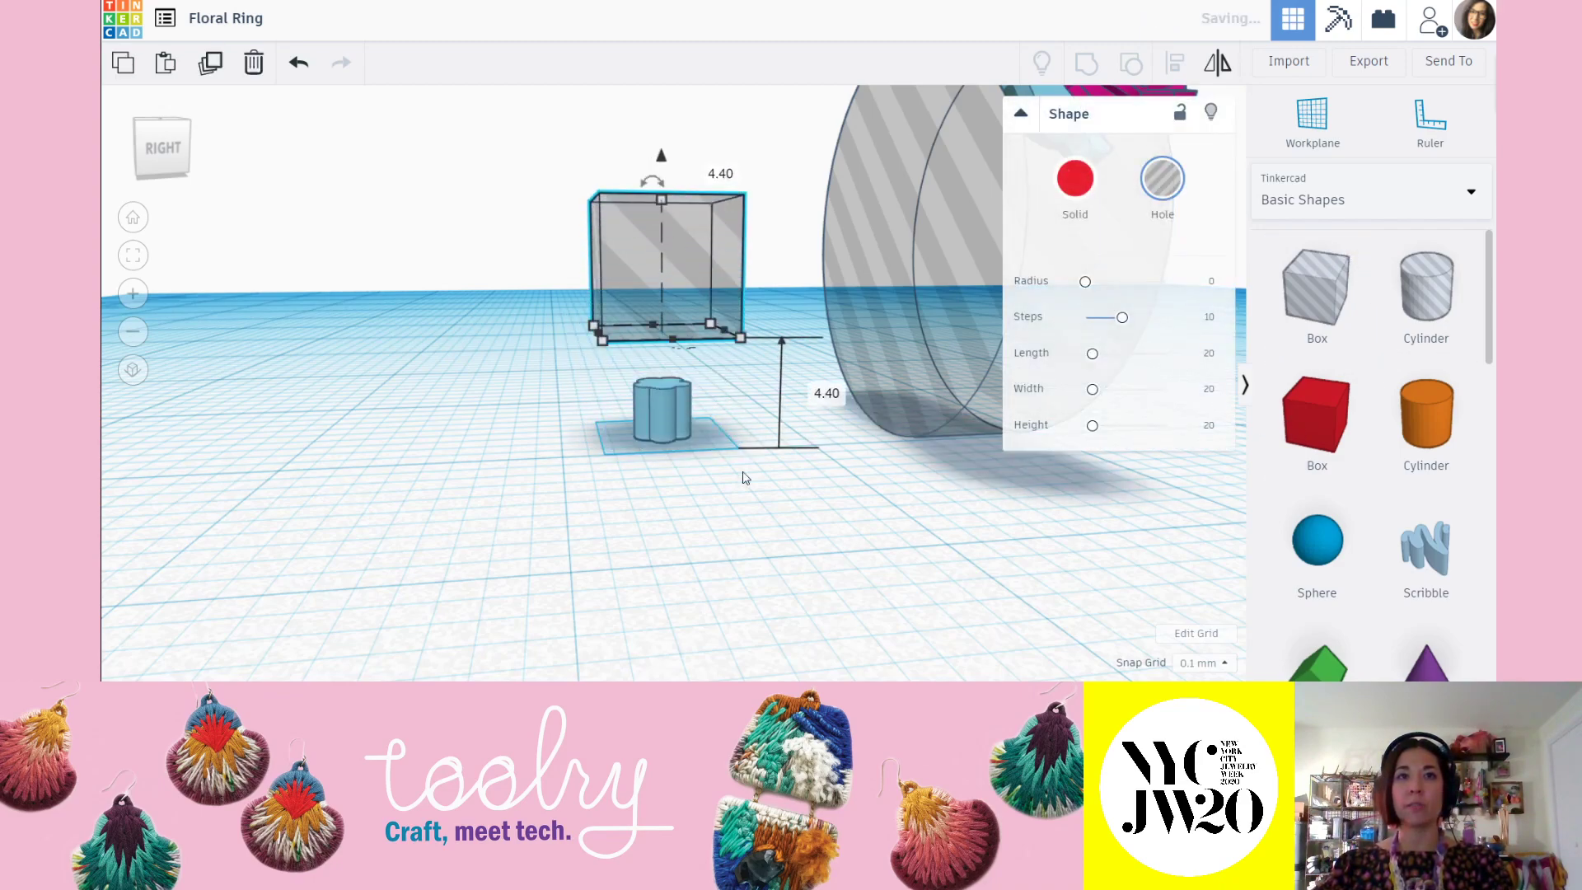
{"action": "left_click", "coordinate": [748, 490]}
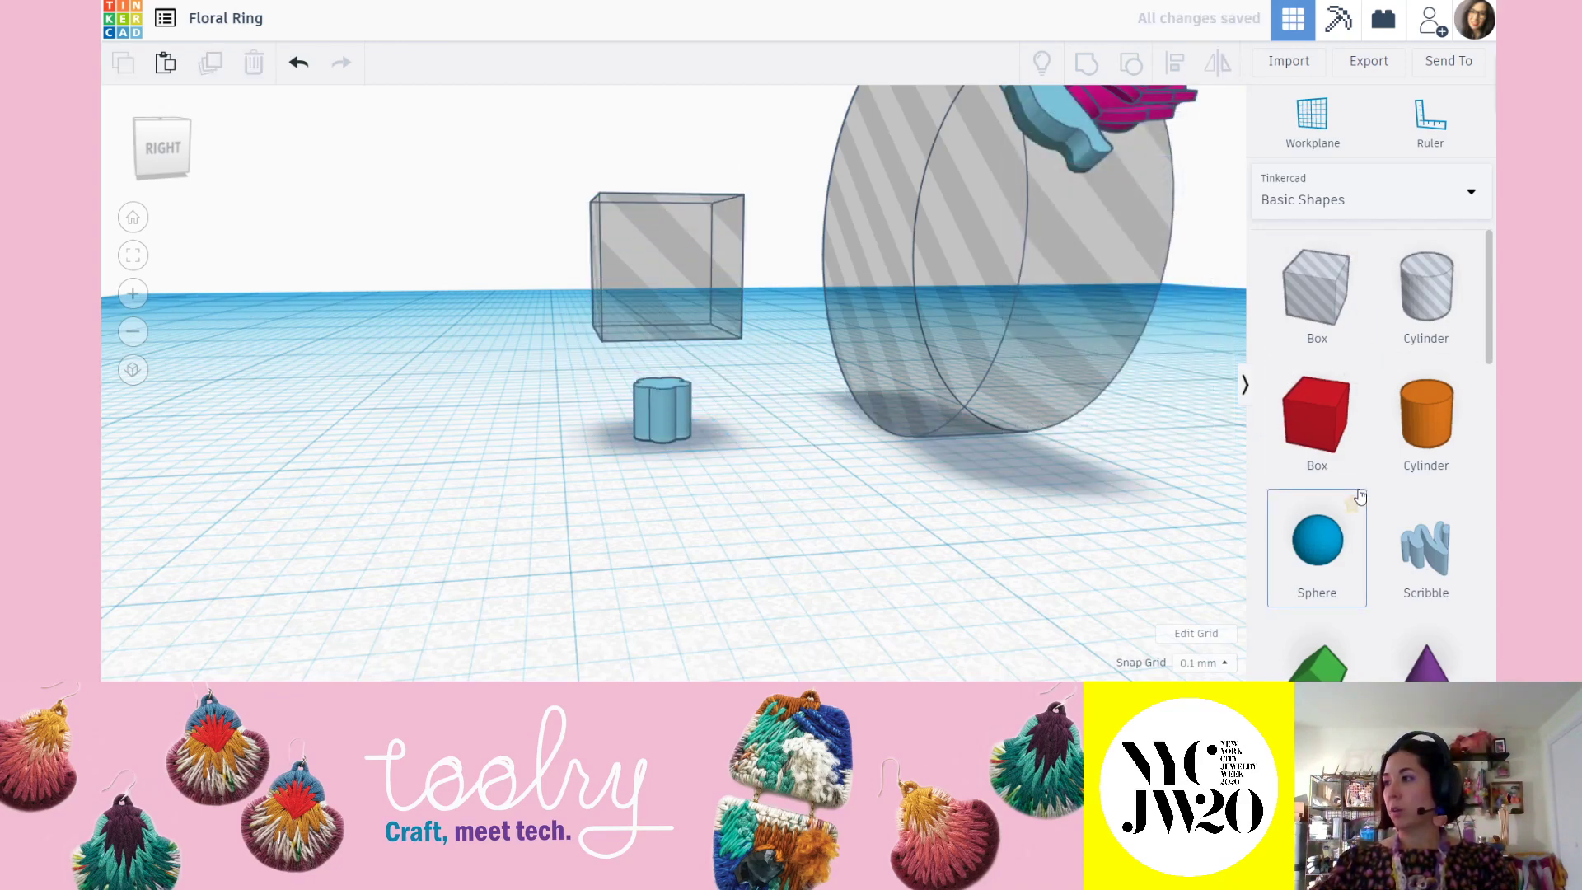
Add a sphere beside the small flower and flatten it to about 5.2 mm high.
{"action": "left_click_drag", "start_coordinate": [1318, 540], "coordinate": [596, 502]}
{"action": "right_click_drag", "start_coordinate": [605, 317], "coordinate": [537, 438]}
{"action": "right_click_drag", "start_coordinate": [641, 505], "coordinate": [687, 327]}
{"action": "left_click_drag", "start_coordinate": [678, 313], "coordinate": [678, 447]}
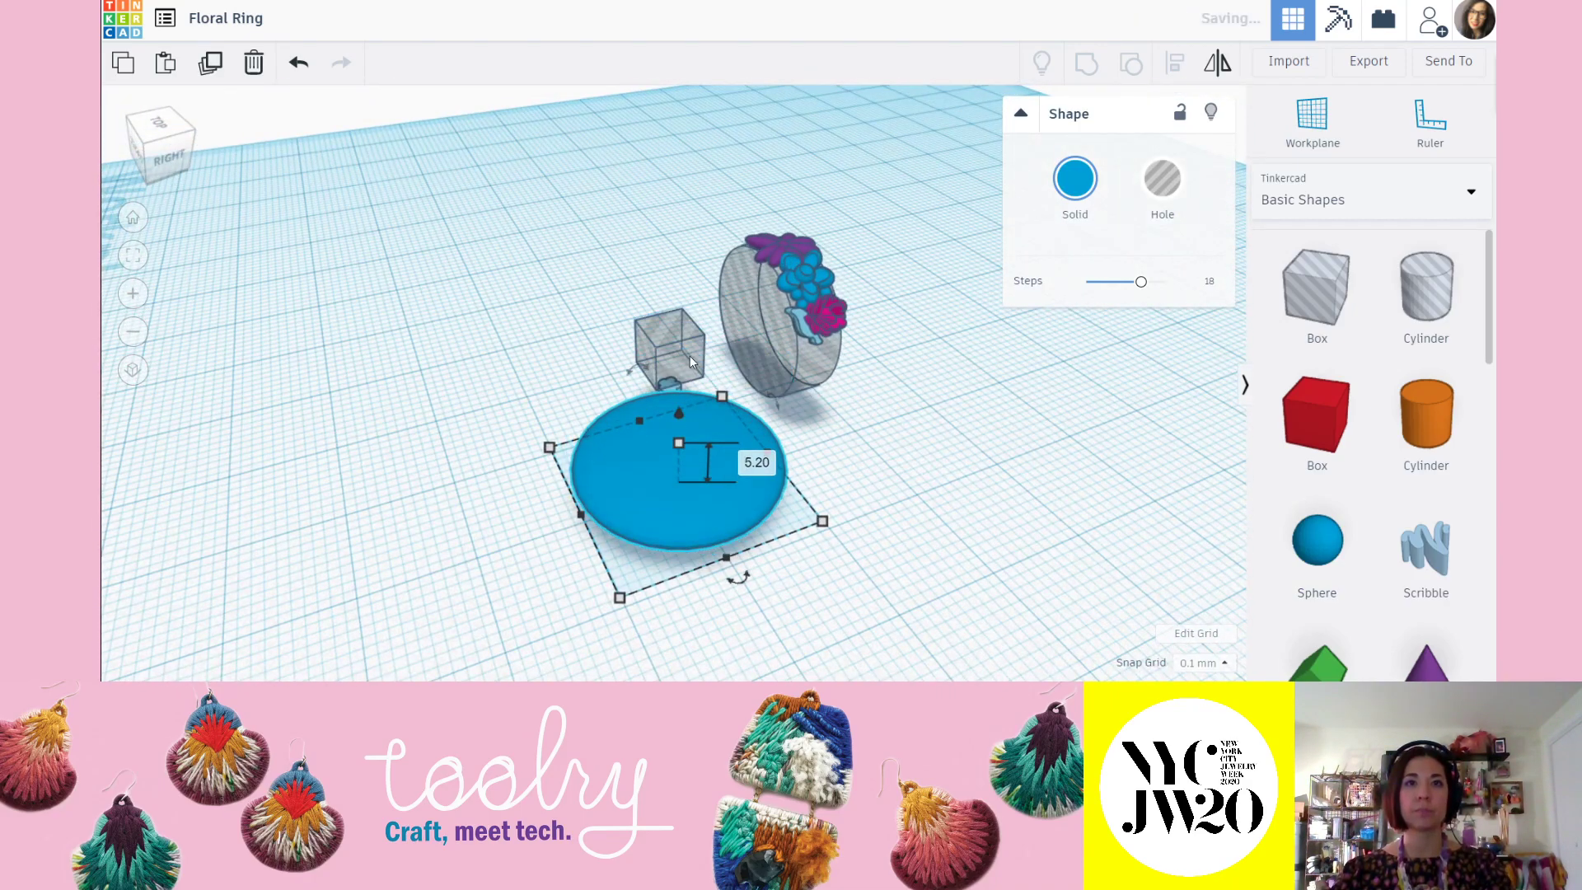
{"action": "right_click_drag", "start_coordinate": [656, 417], "coordinate": [677, 554]}
Scale the flattened sphere down to about 10.7 × 10.7 mm and turn it into a hole.
{"action": "left_click_drag", "start_coordinate": [723, 379], "coordinate": [684, 489]}
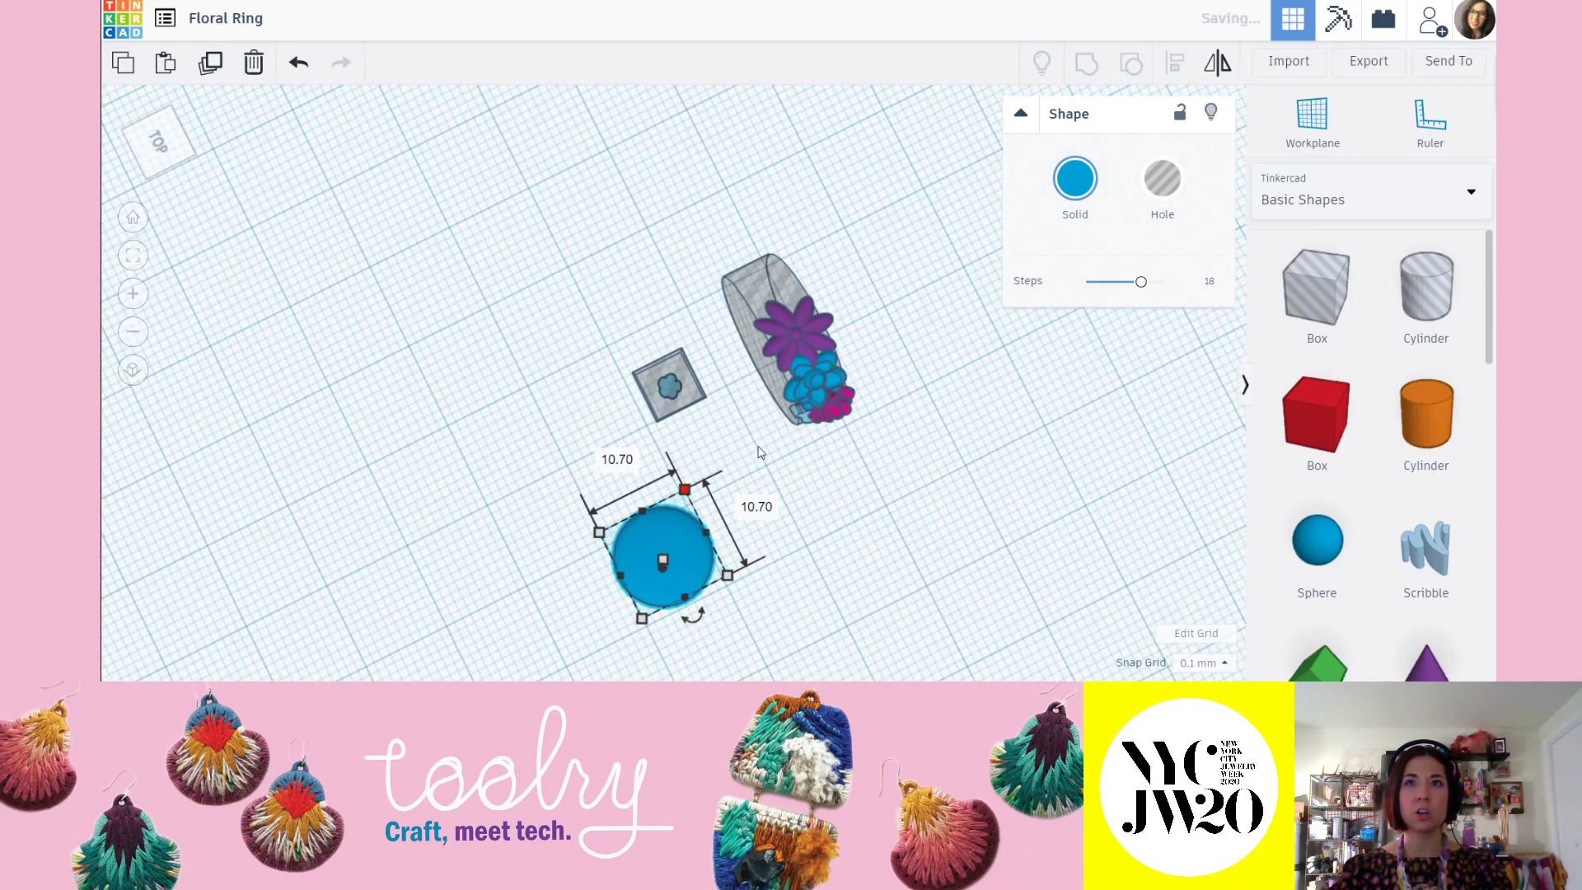
{"action": "left_click", "coordinate": [1155, 176]}
{"action": "left_click", "coordinate": [272, 358]}
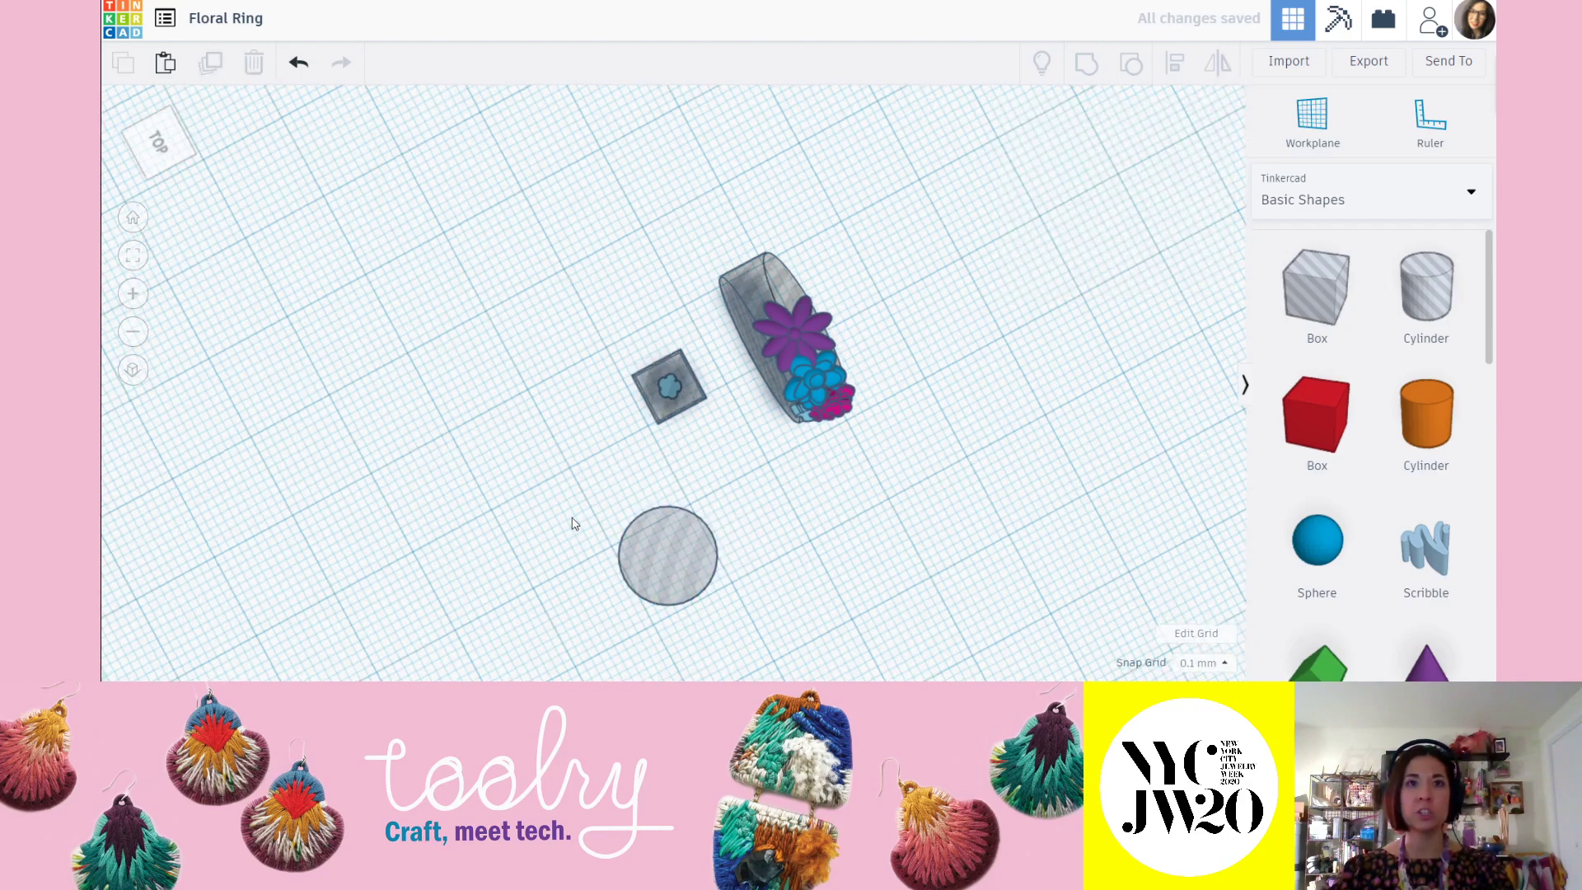
Move the flattened sphere hole over the small scribbled flower, beneath the raised hole box.
{"action": "right_click_drag", "start_coordinate": [547, 516], "coordinate": [714, 415]}
{"action": "left_click_drag", "start_coordinate": [764, 521], "coordinate": [660, 383]}
{"action": "scroll", "coordinate": [719, 463], "scroll_direction": "up", "scroll_amount": 2}
{"action": "right_click_drag", "start_coordinate": [719, 463], "coordinate": [683, 503]}
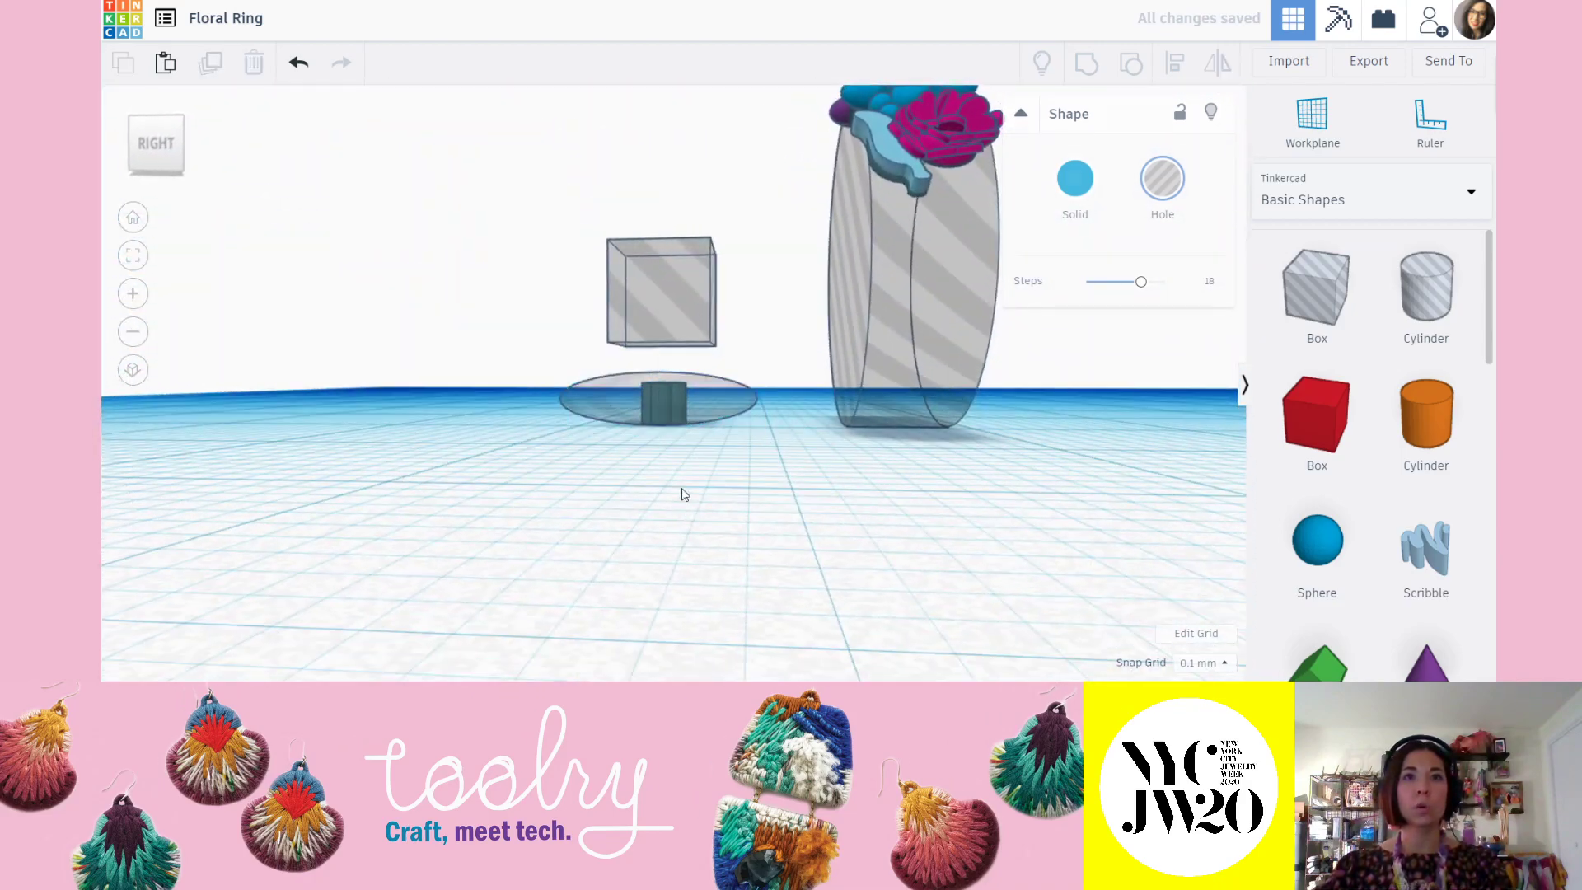
{"action": "left_click", "coordinate": [683, 503]}
{"action": "scroll", "coordinate": [709, 445], "scroll_direction": "up", "scroll_amount": 5}
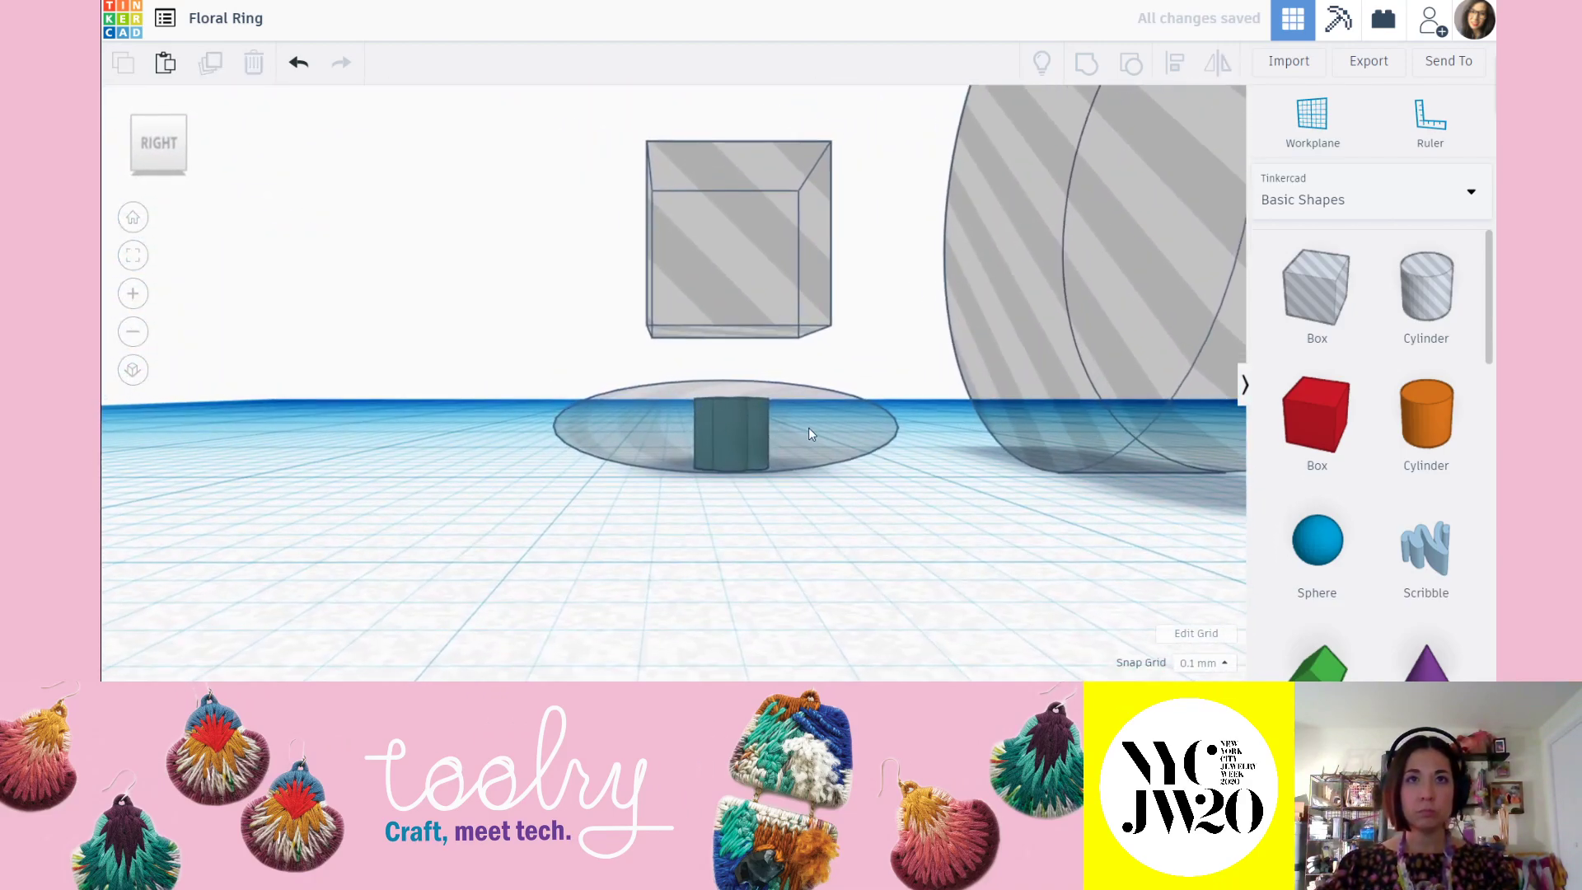
Centre the flattened sphere hole on the flower in an orthographic side view and lower it 1.2 mm.
{"action": "left_click", "coordinate": [818, 432]}
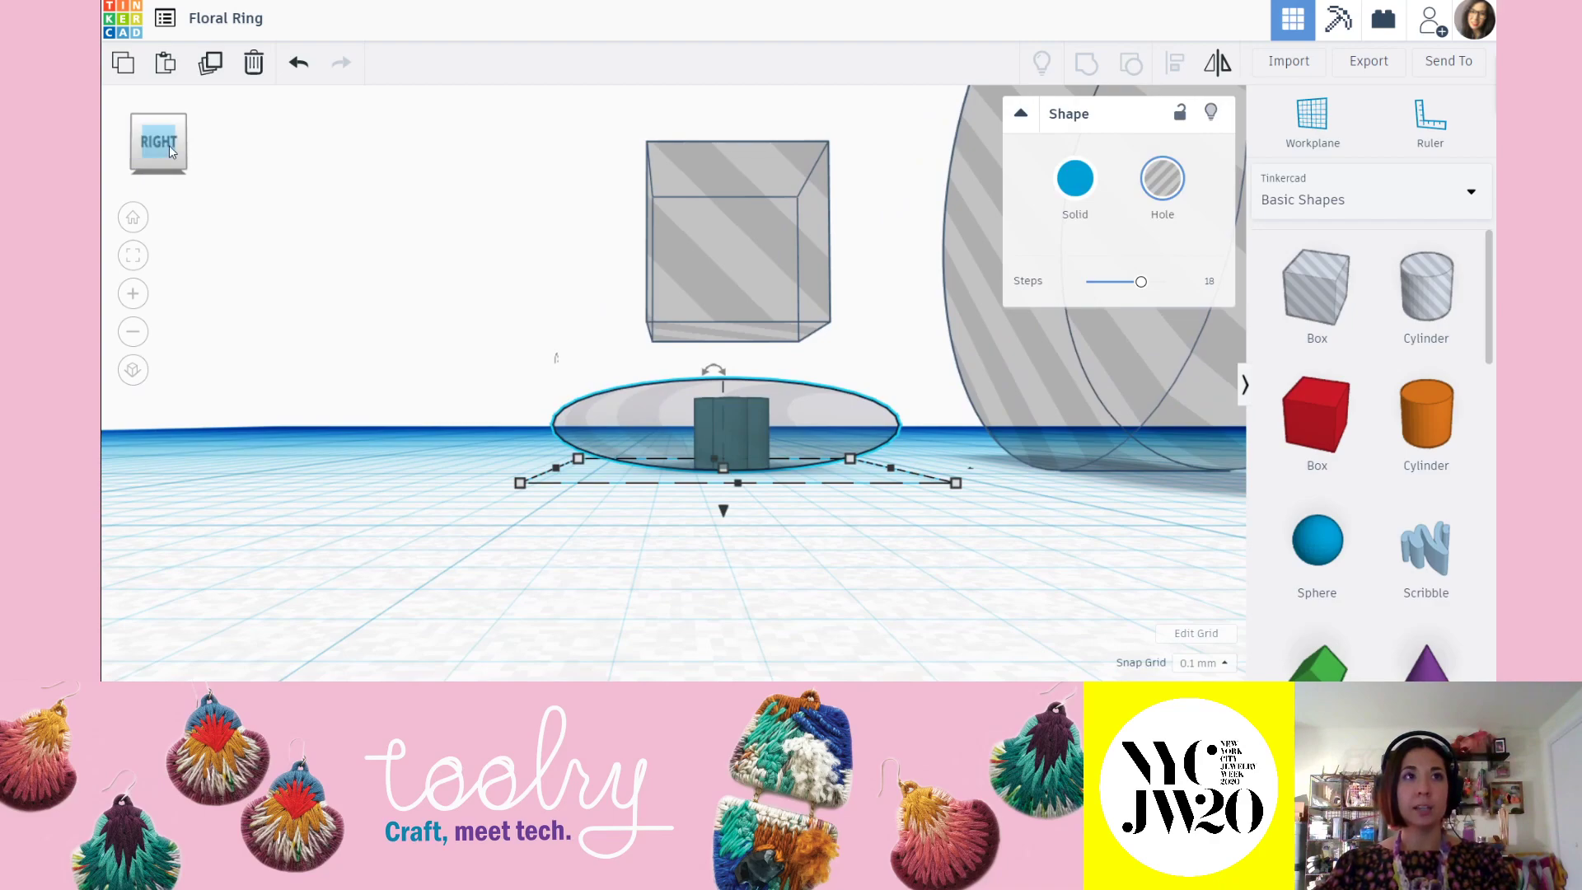
{"action": "left_click", "coordinate": [170, 146]}
{"action": "left_click", "coordinate": [133, 370]}
{"action": "left_click", "coordinate": [131, 372]}
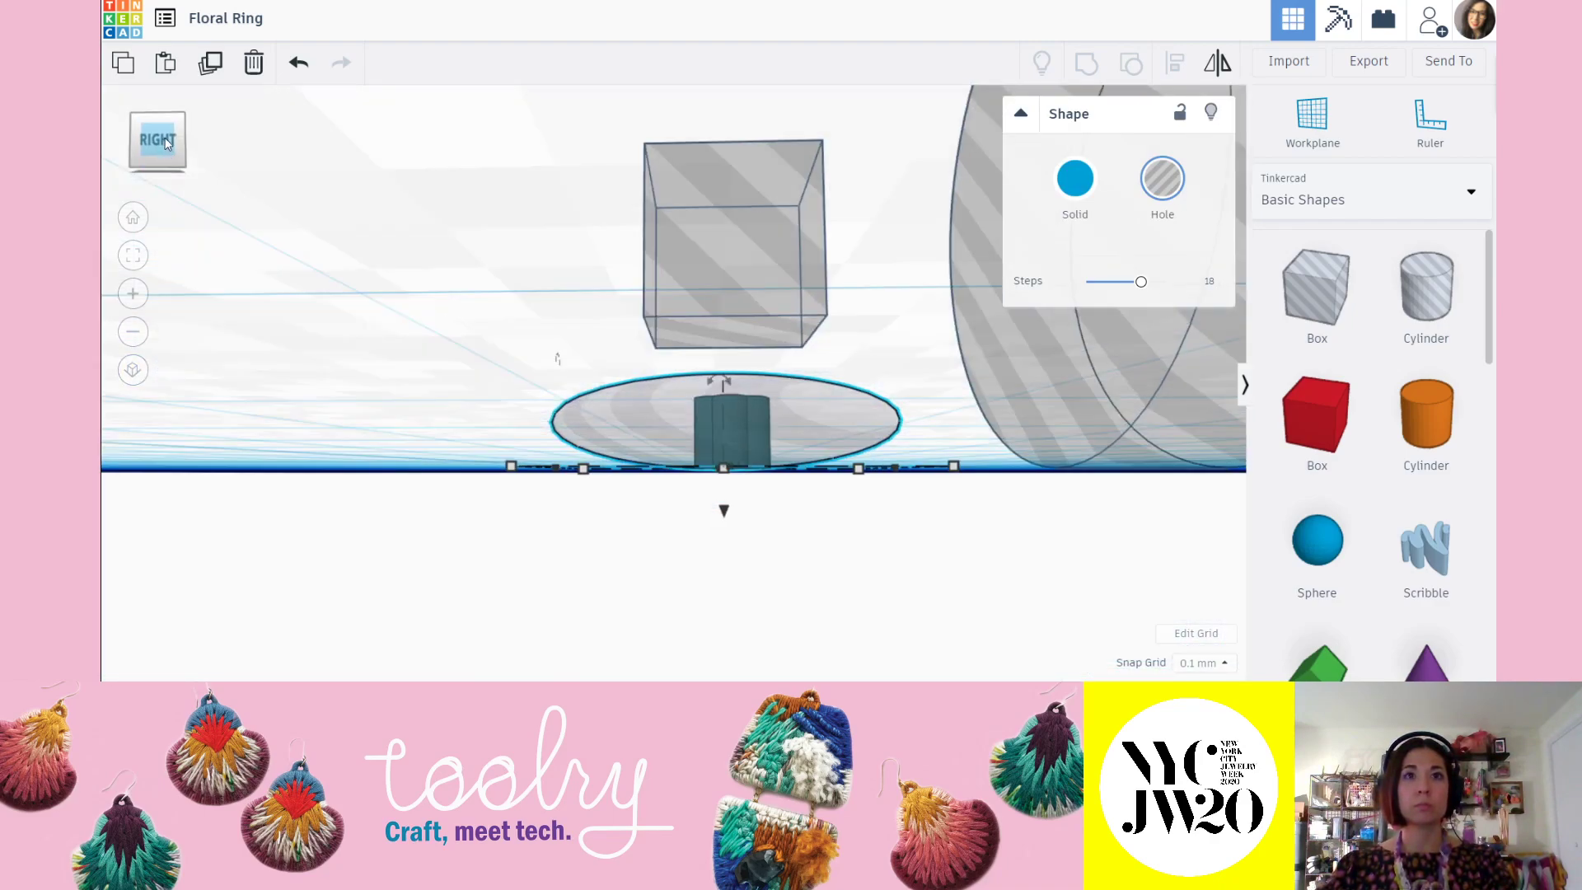
{"action": "left_click", "coordinate": [167, 146]}
{"action": "left_click", "coordinate": [132, 372]}
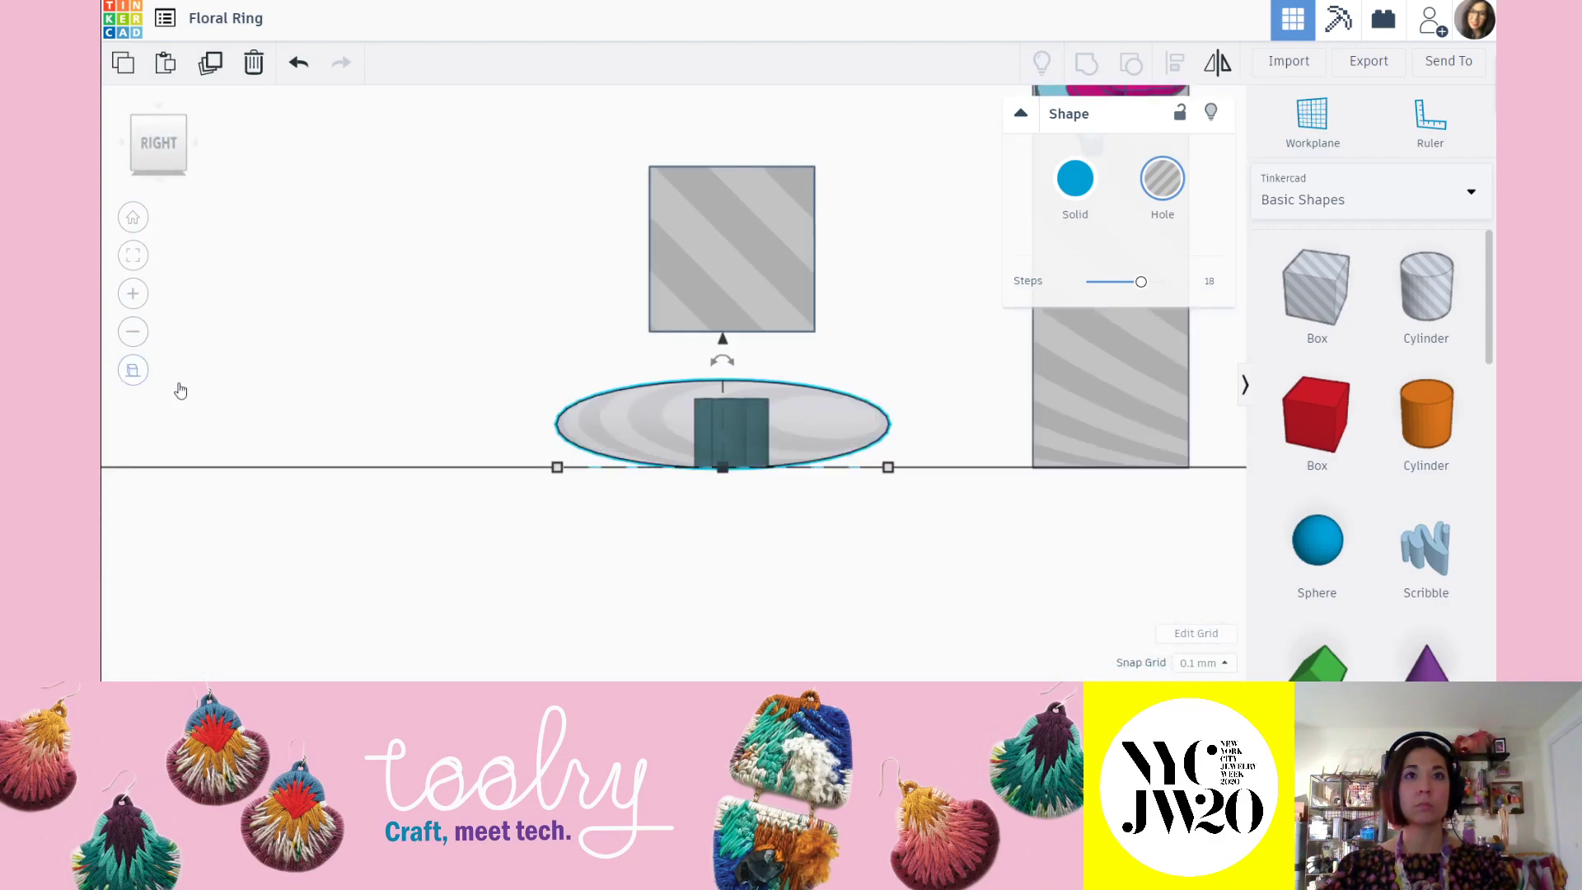
{"action": "left_click", "coordinate": [890, 346]}
{"action": "left_click", "coordinate": [795, 424]}
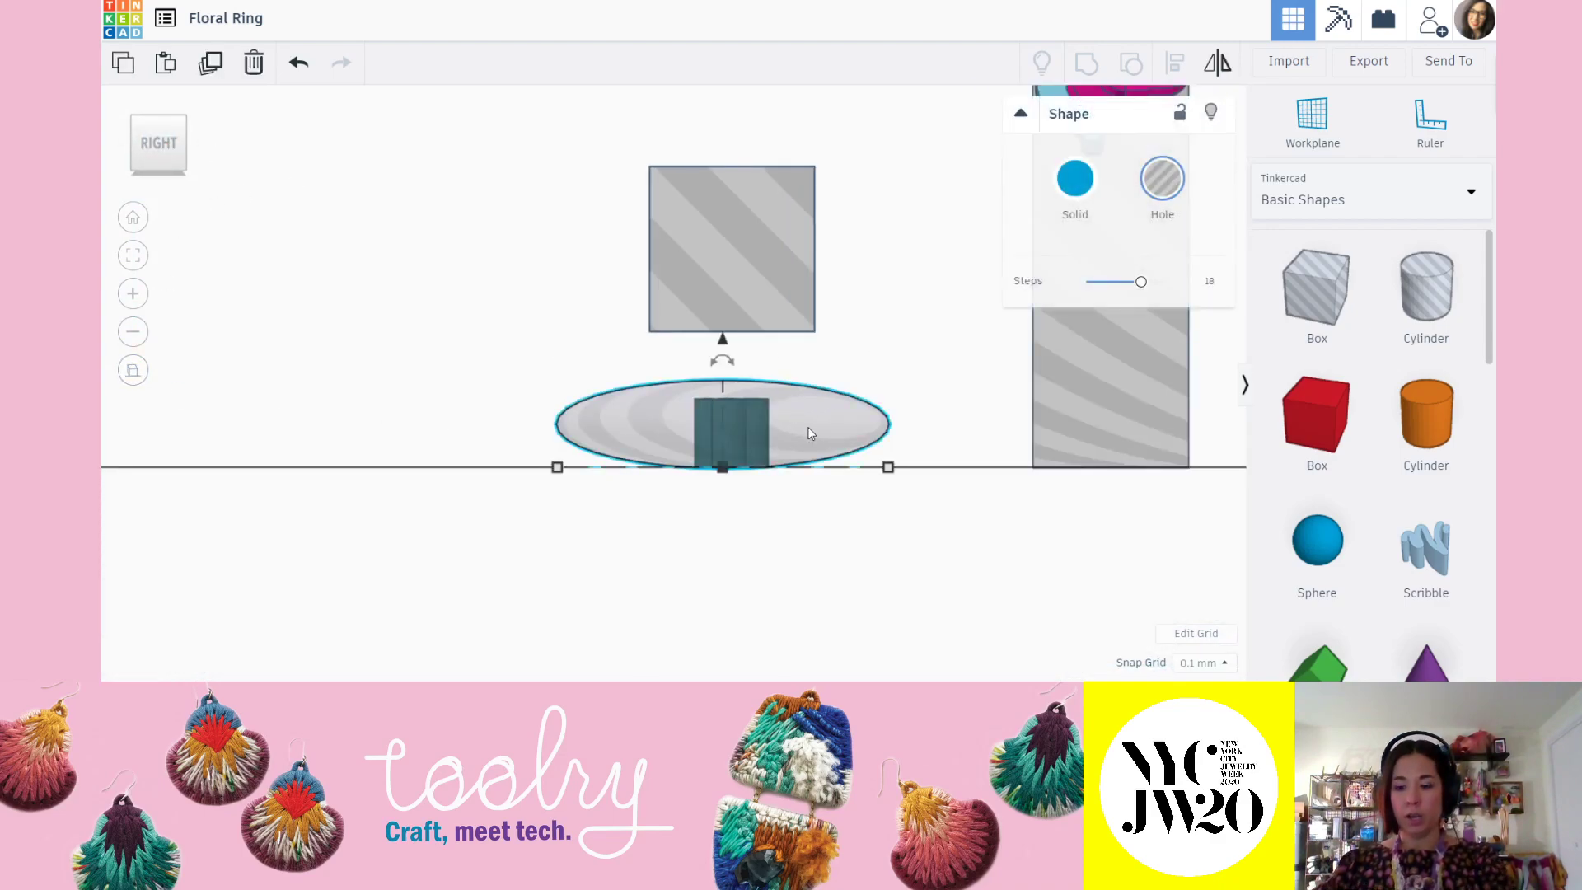
{"action": "key", "text": "Right"}
{"action": "key", "text": "Right"}
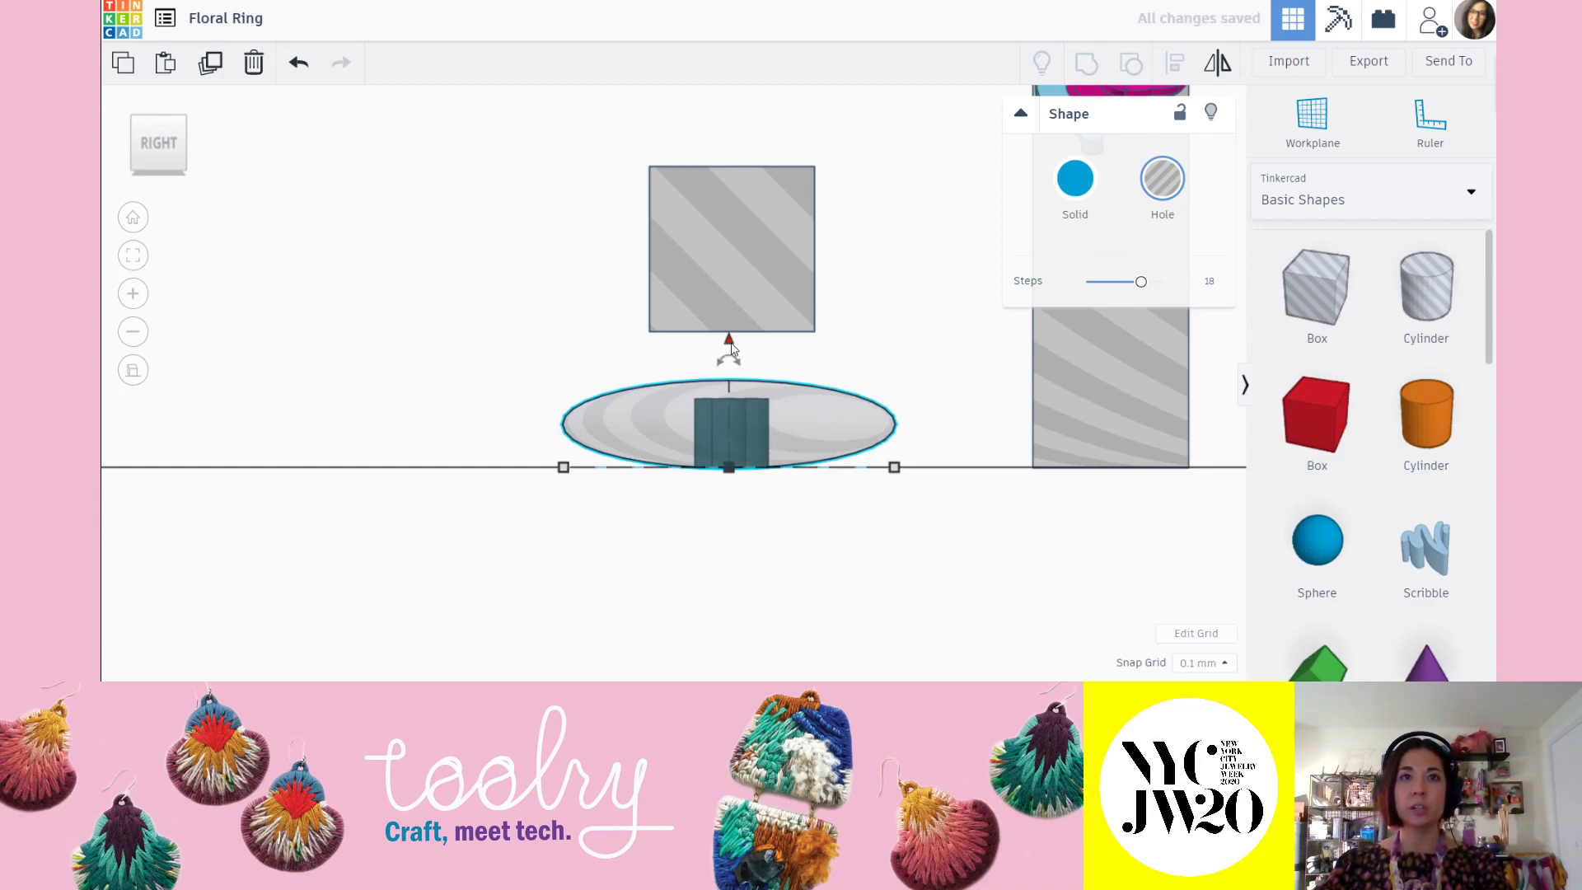
{"action": "left_click_drag", "start_coordinate": [728, 340], "coordinate": [731, 383]}
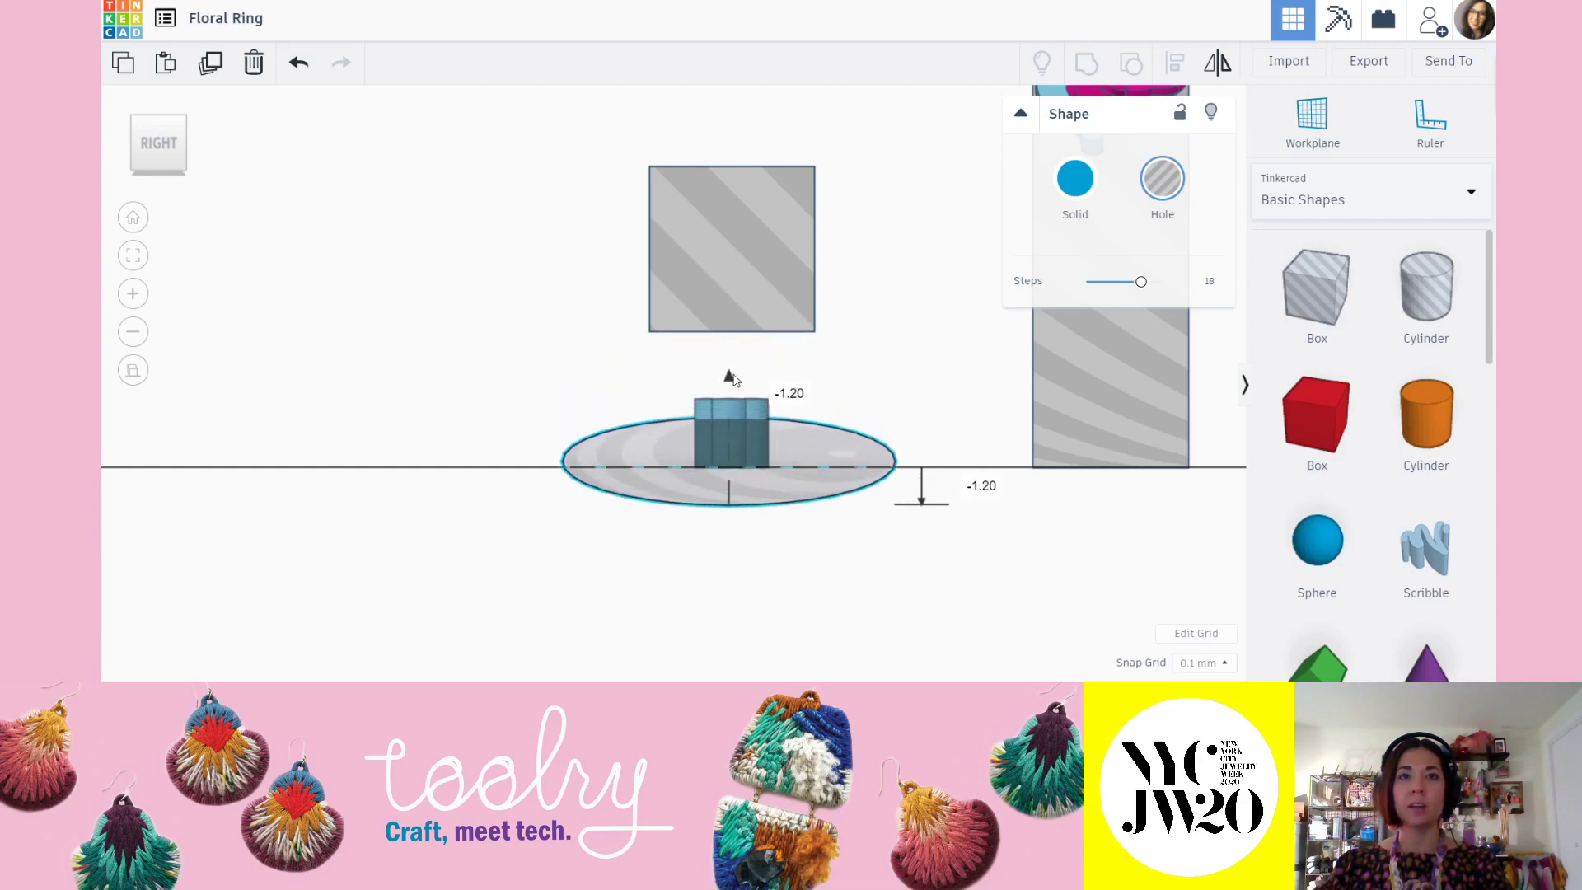
{"action": "scroll", "coordinate": [716, 389], "scroll_direction": "up", "scroll_amount": 2}
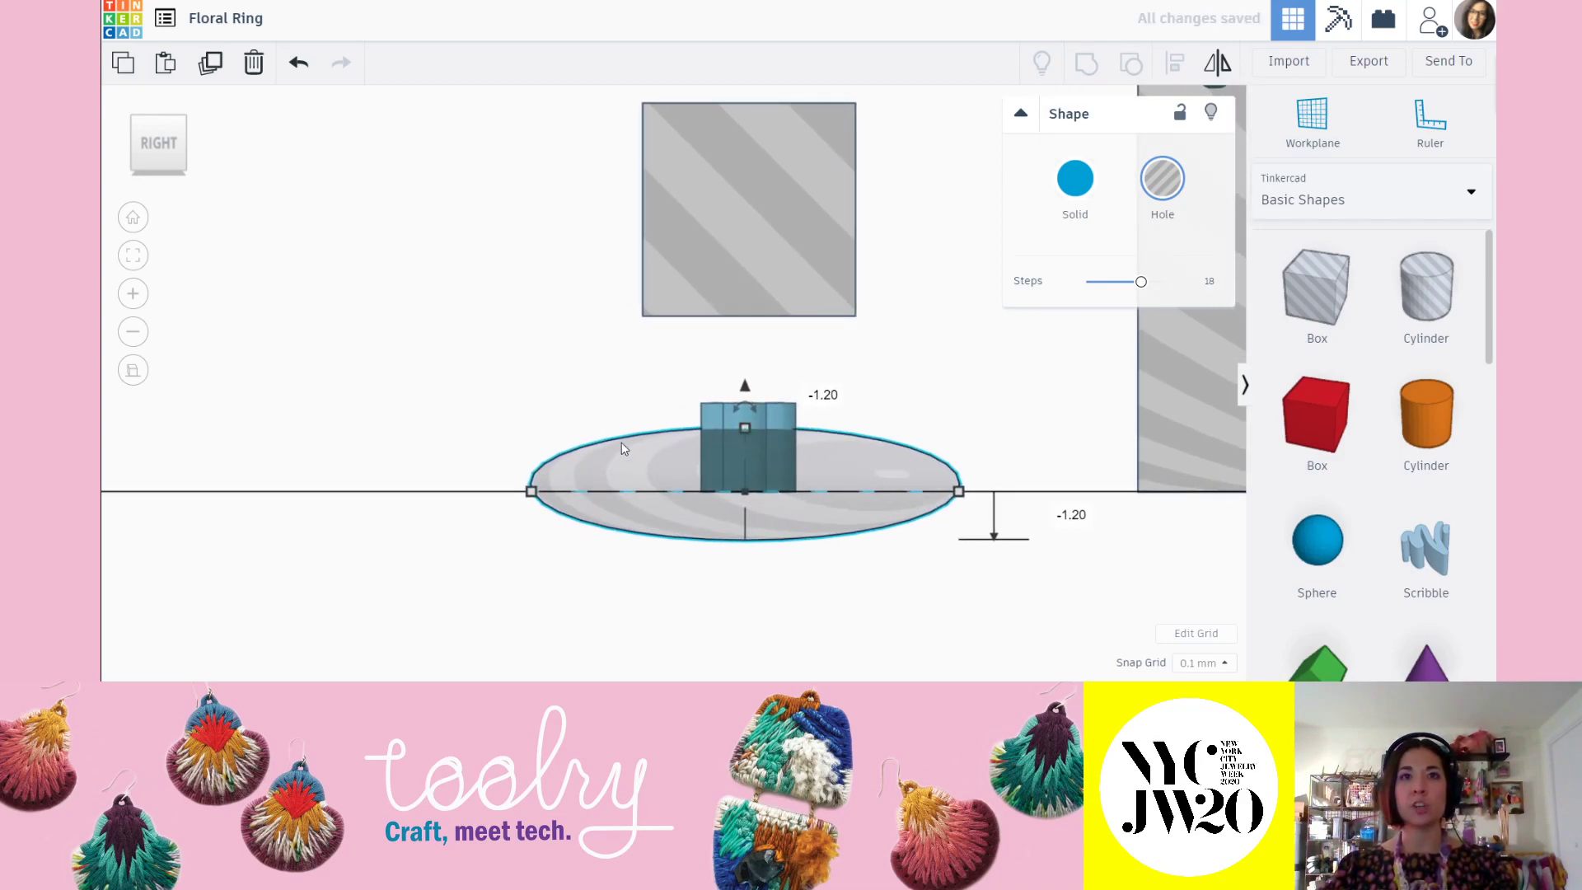
Scale the sphere hole down proportionally around the flower to about 1.31 mm high.
{"action": "right_click_drag", "start_coordinate": [591, 493], "coordinate": [631, 374]}
{"action": "left_click_drag", "start_coordinate": [636, 373], "coordinate": [738, 470], "text": "shift"}
{"action": "right_click_drag", "start_coordinate": [917, 435], "coordinate": [913, 383]}
{"action": "left_click", "coordinate": [928, 525]}
{"action": "left_click_drag", "start_coordinate": [928, 525], "coordinate": [833, 402]}
{"action": "right_click_drag", "start_coordinate": [890, 565], "coordinate": [789, 432]}
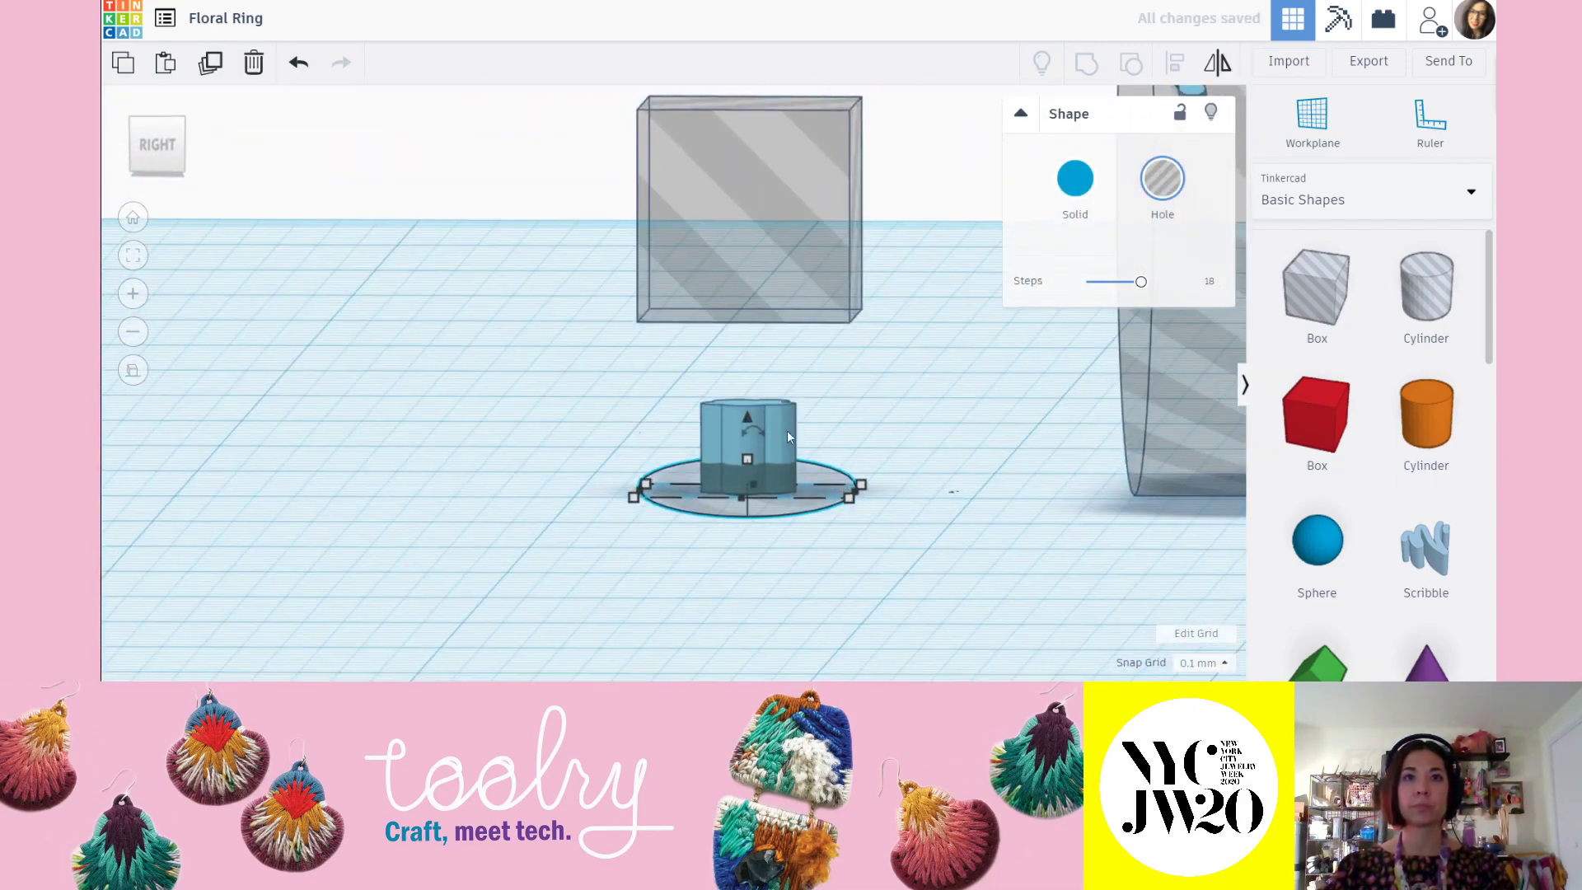
Raise the sphere hole to 0.7 mm above the workplane and stretch its height to about 2.6 mm.
{"action": "left_click_drag", "start_coordinate": [745, 401], "coordinate": [746, 366]}
{"action": "scroll", "coordinate": [763, 447], "scroll_direction": "up", "scroll_amount": 1}
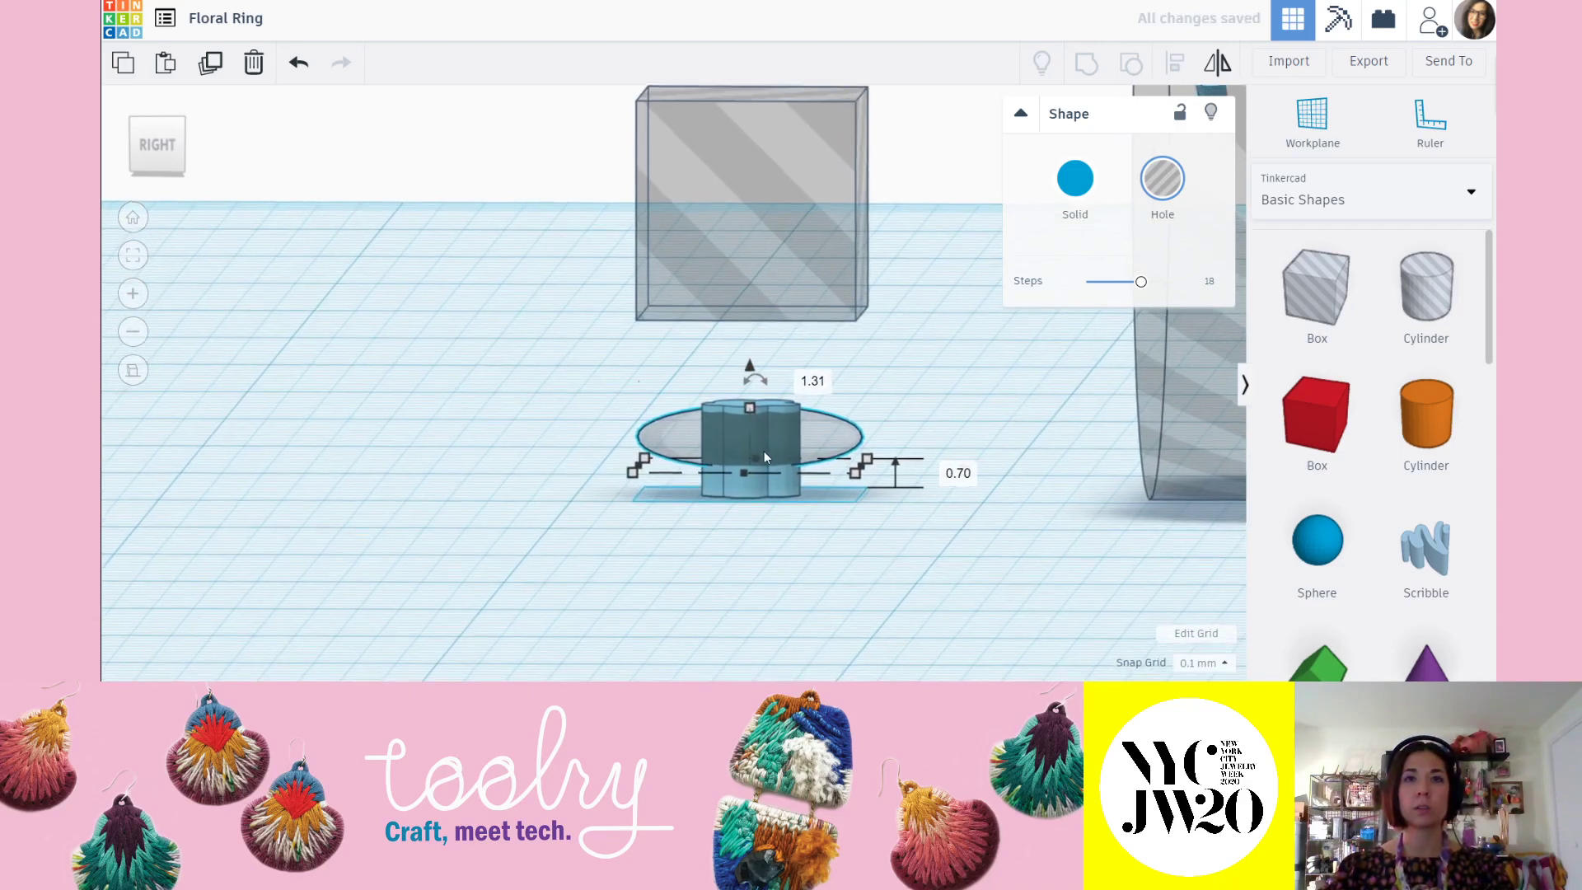
{"action": "right_click_drag", "start_coordinate": [828, 542], "coordinate": [777, 525]}
{"action": "left_click_drag", "start_coordinate": [763, 411], "coordinate": [766, 359]}
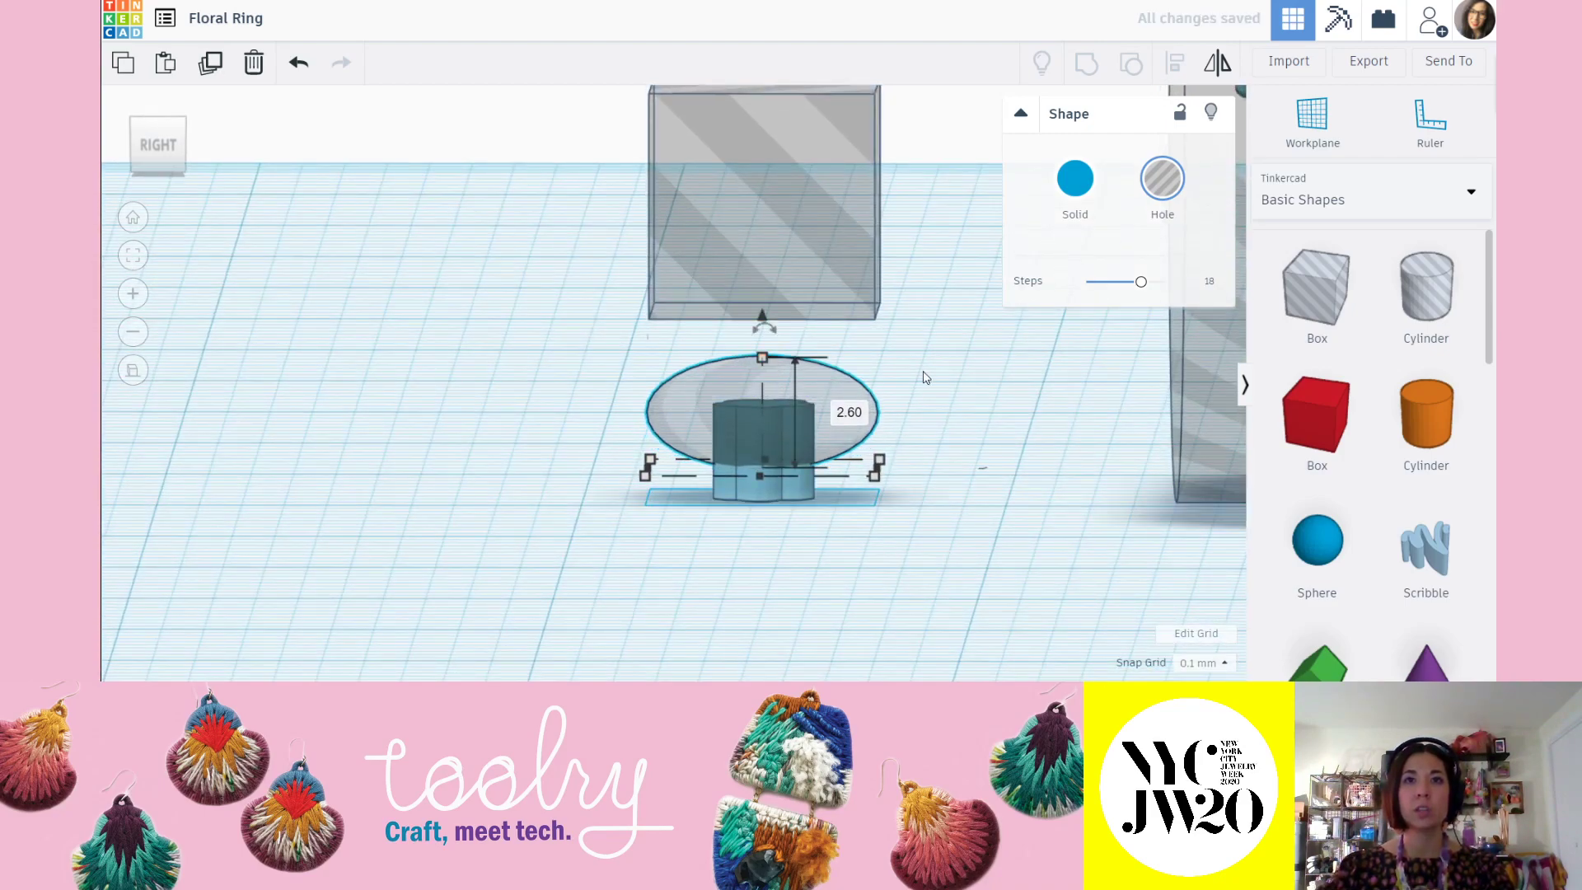
{"action": "left_click", "coordinate": [924, 377]}
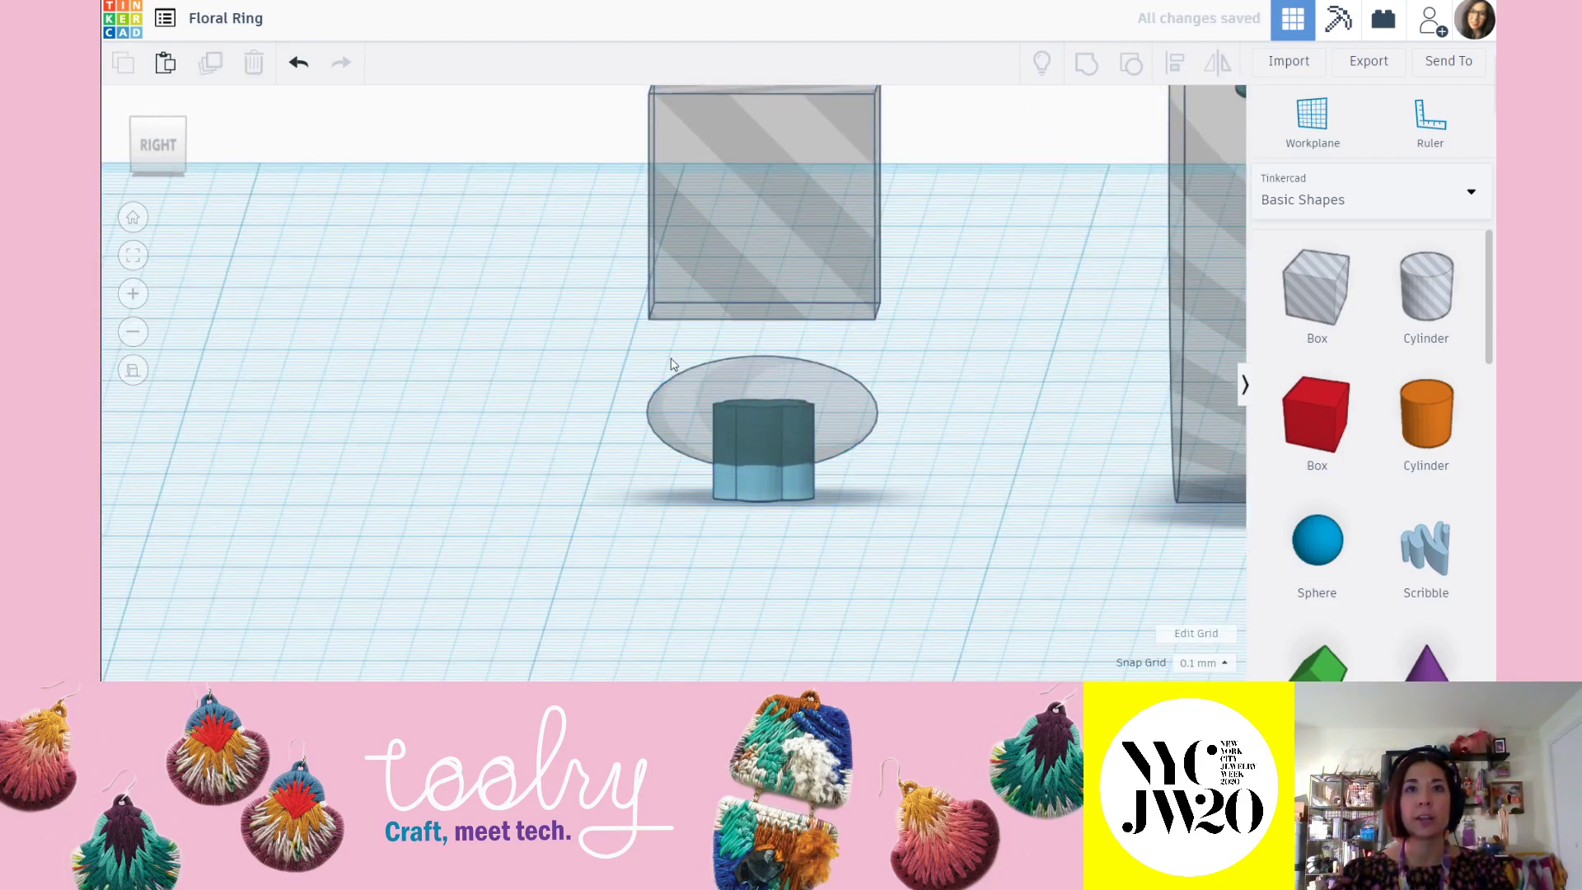
Lower the sphere hole partly below the workplane so it overlaps all but the flower's top edge.
{"action": "left_click", "coordinate": [759, 369]}
{"action": "left_click_drag", "start_coordinate": [759, 333], "coordinate": [774, 387]}
{"action": "left_click", "coordinate": [967, 384]}
{"action": "right_click_drag", "start_coordinate": [796, 515], "coordinate": [798, 446]}
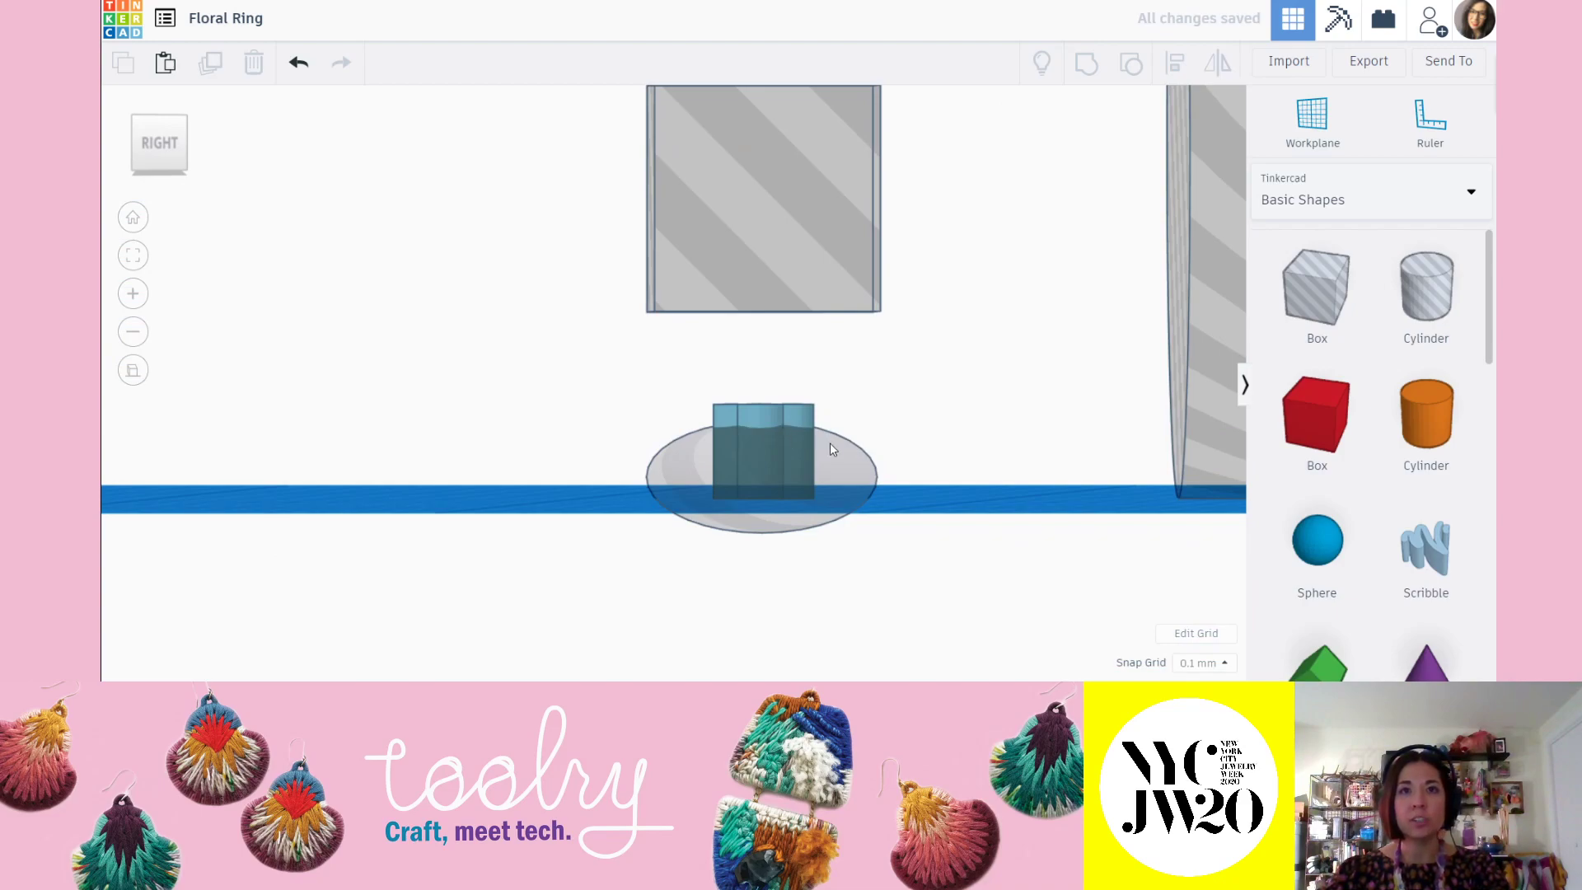
{"action": "left_click", "coordinate": [823, 461]}
{"action": "left_click", "coordinate": [149, 146]}
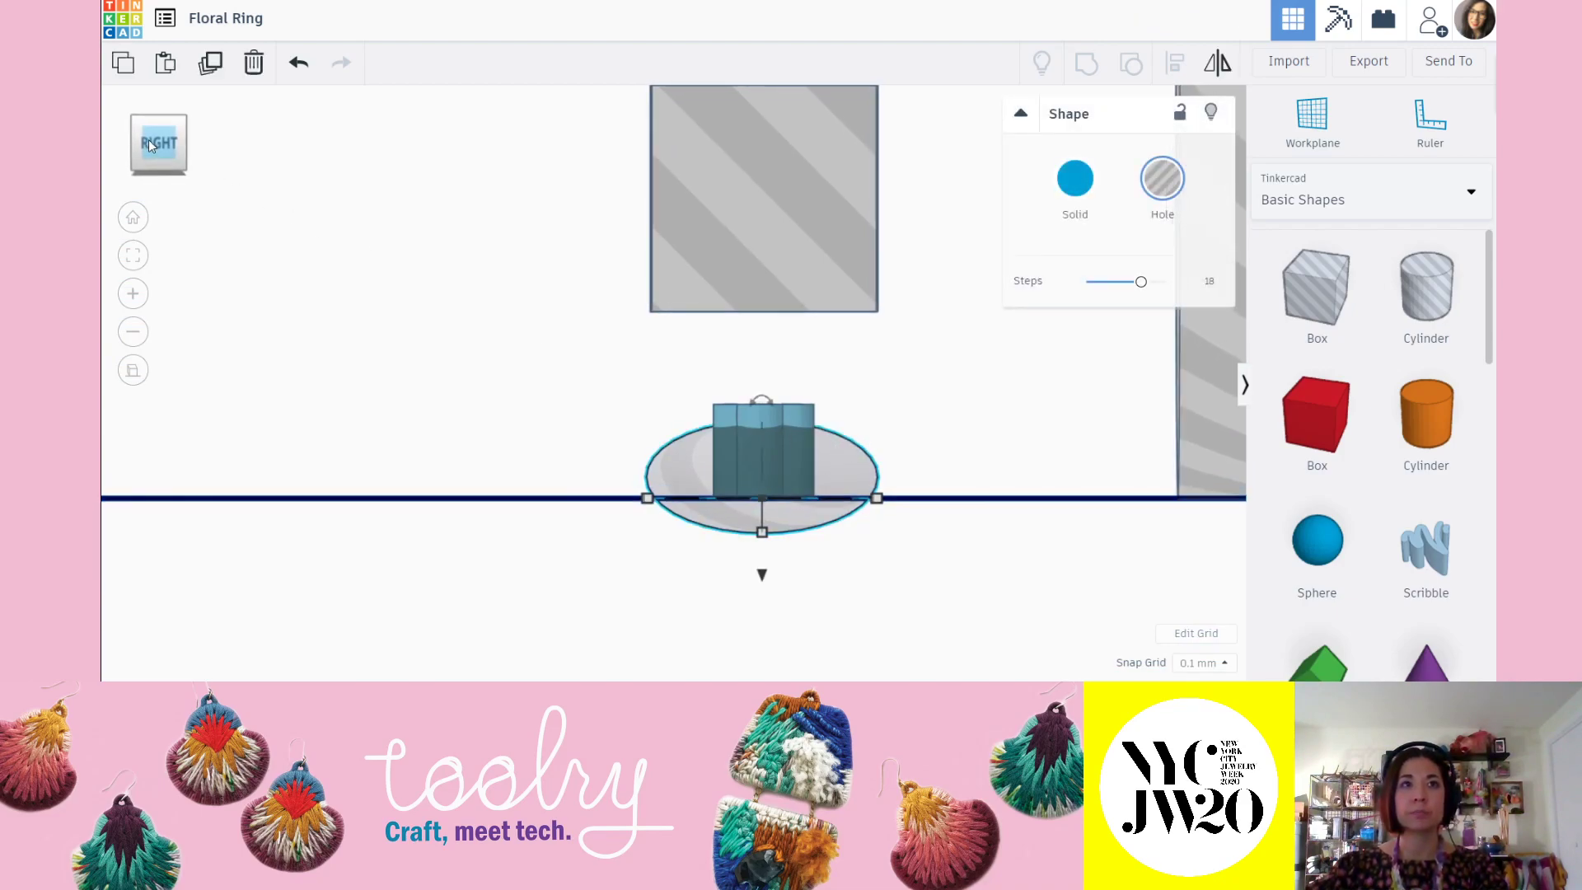
Move the box hole away from the flower and shrink the sphere hole's footprint from one corner.
{"action": "left_click", "coordinate": [904, 430]}
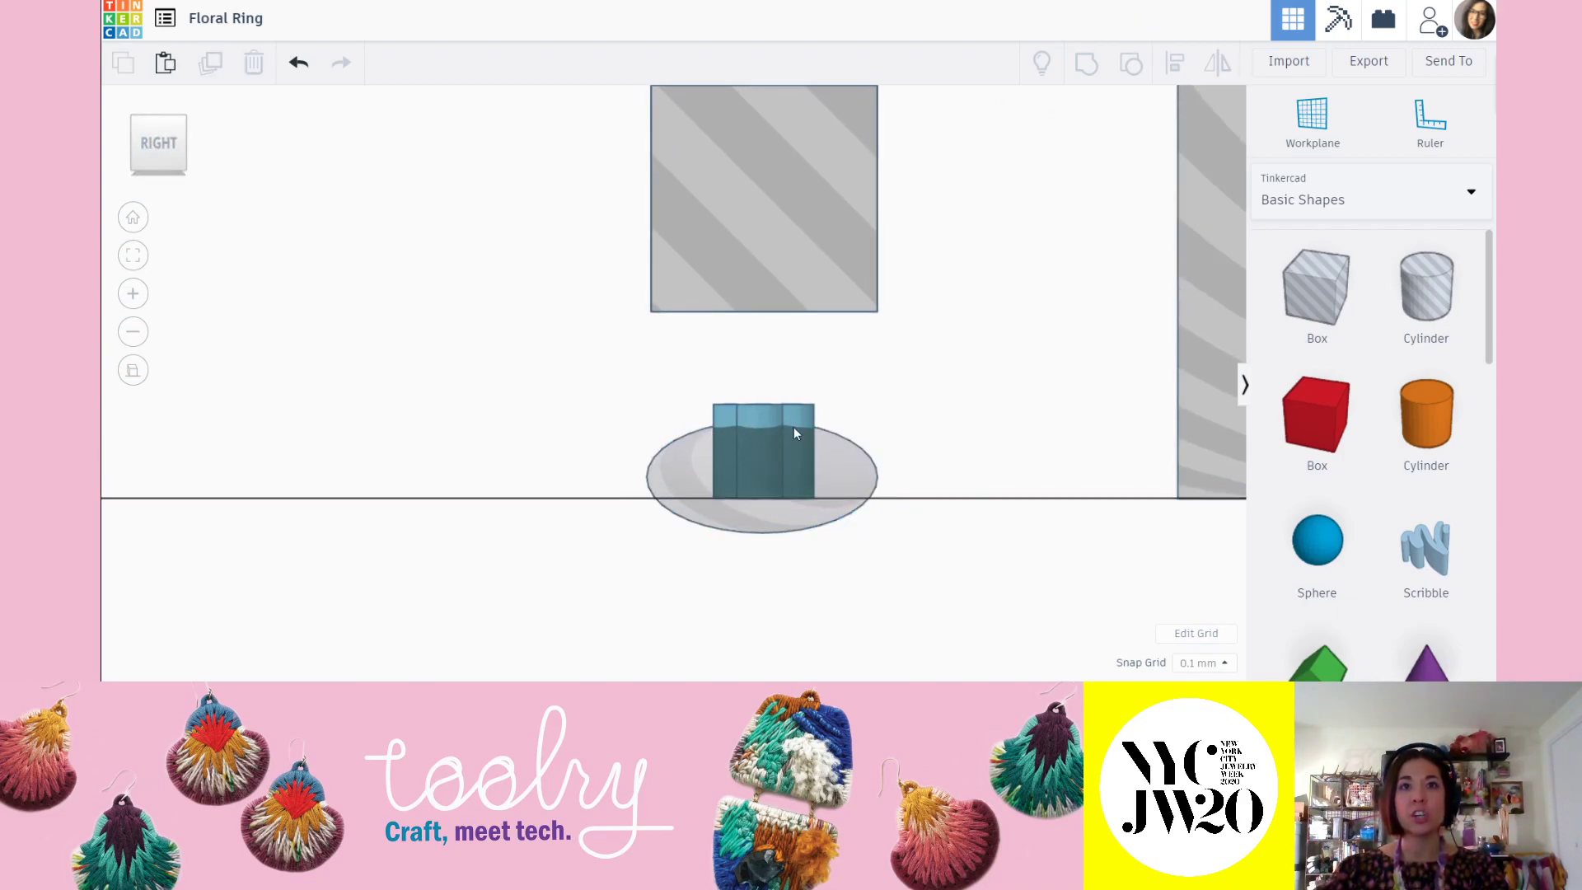
{"action": "right_click_drag", "start_coordinate": [736, 401], "coordinate": [714, 437]}
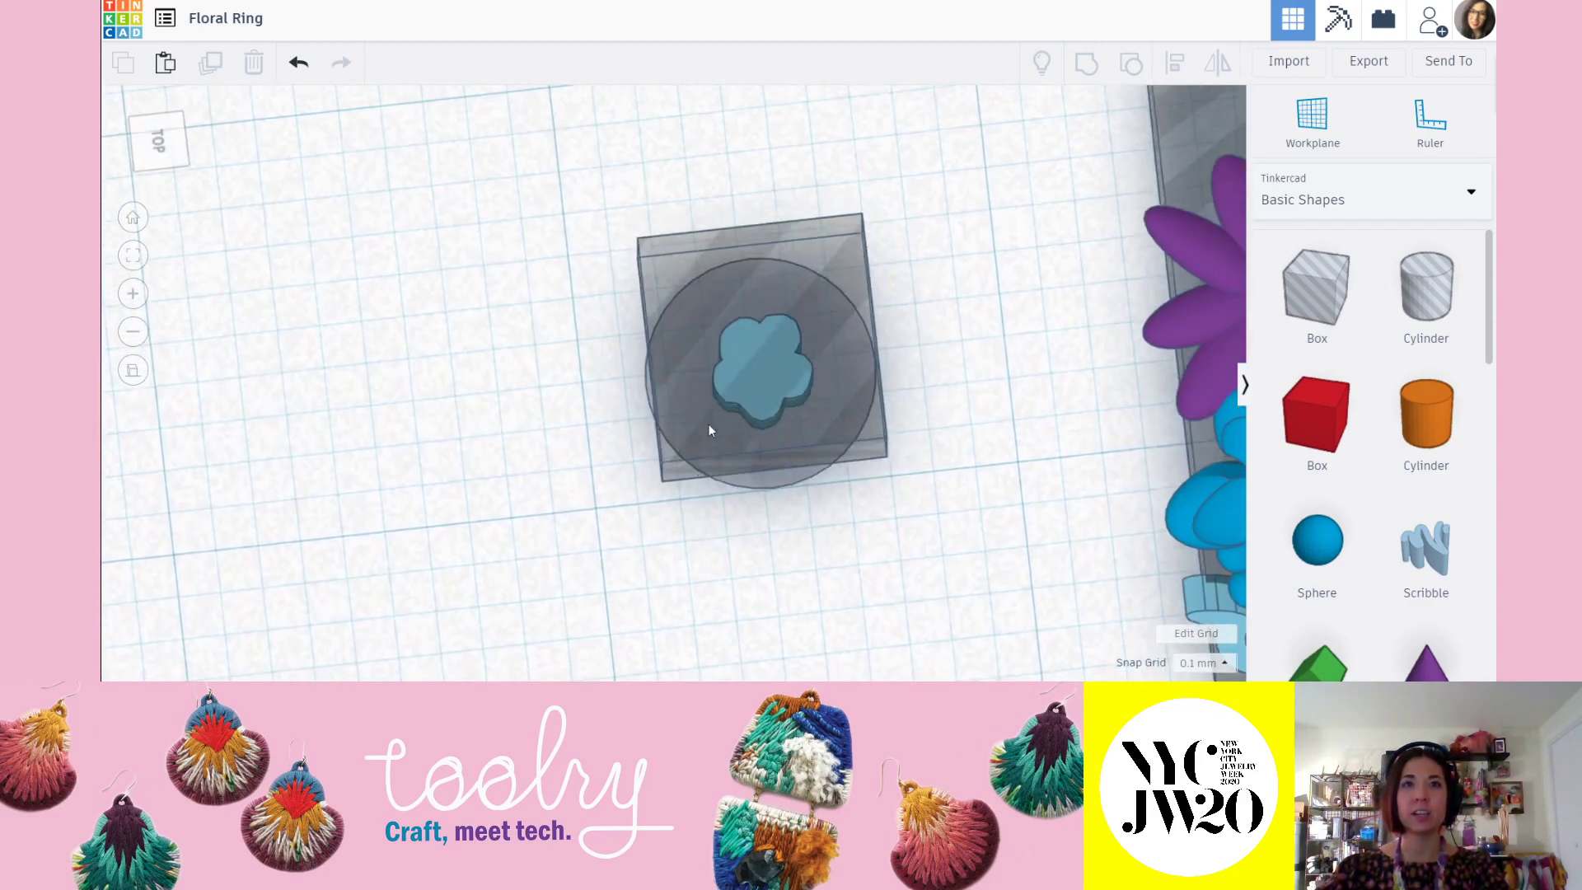
{"action": "left_click_drag", "start_coordinate": [827, 268], "coordinate": [323, 319]}
{"action": "left_click", "coordinate": [727, 293]}
{"action": "left_click_drag", "start_coordinate": [635, 262], "coordinate": [724, 317]}
Align the flower and the sphere hole on their centres in both horizontal directions.
{"action": "left_click_drag", "start_coordinate": [882, 531], "coordinate": [753, 259]}
{"action": "left_click", "coordinate": [1174, 66]}
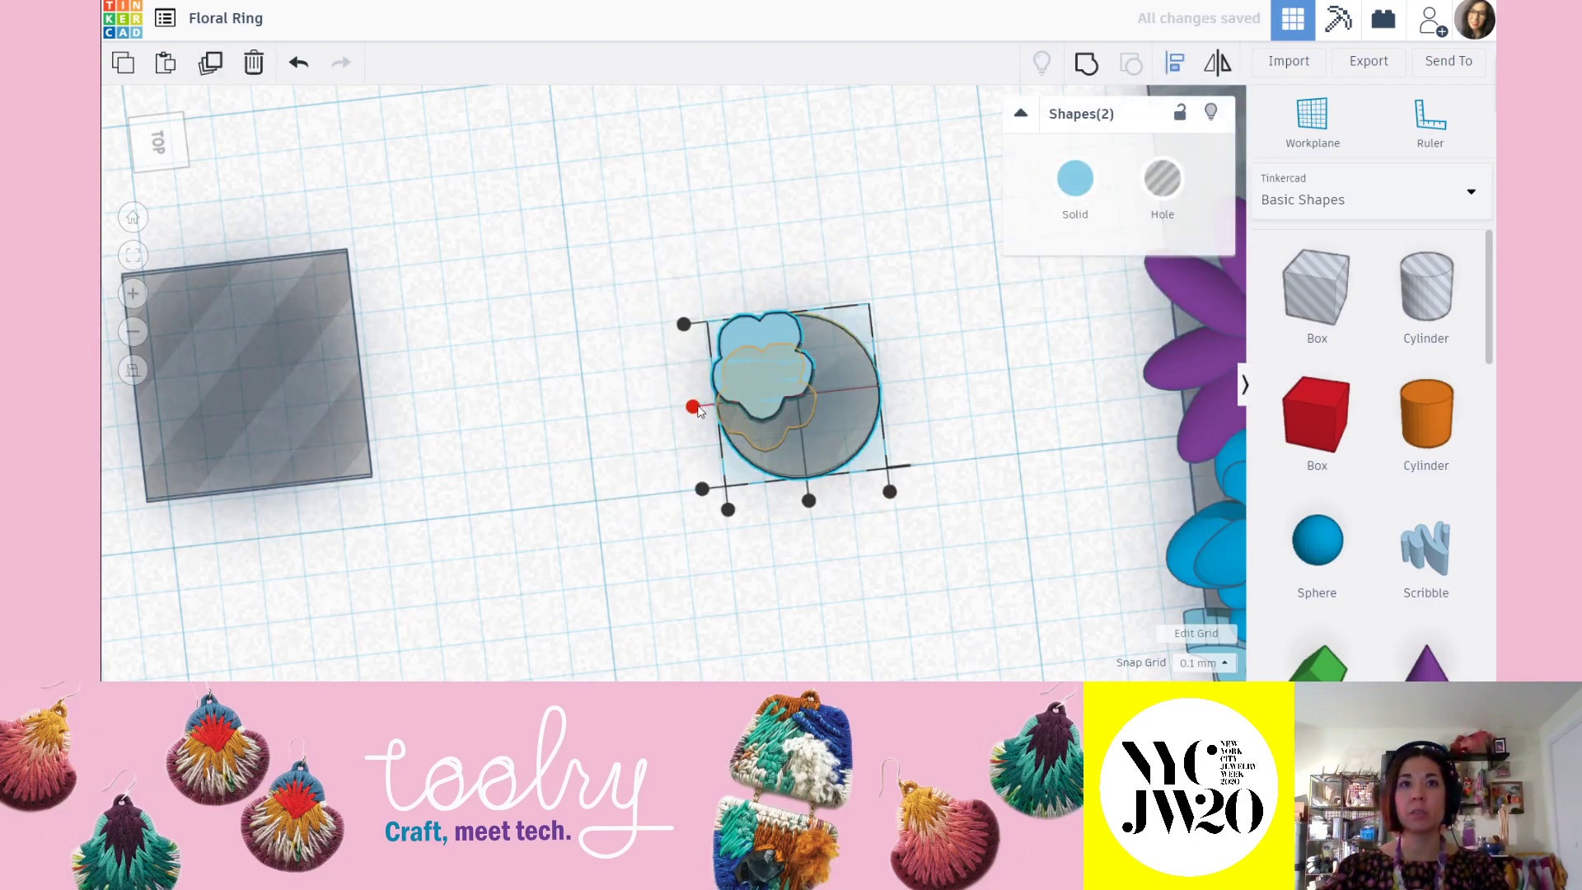
{"action": "left_click", "coordinate": [693, 407]}
{"action": "left_click", "coordinate": [808, 498]}
{"action": "left_click", "coordinate": [689, 460]}
Raise the sphere hole 0.46 mm so its base sits 0.10 mm below the workplane.
{"action": "right_click_drag", "start_coordinate": [839, 506], "coordinate": [876, 331]}
{"action": "right_click_drag", "start_coordinate": [907, 517], "coordinate": [856, 474]}
{"action": "left_click", "coordinate": [857, 474]}
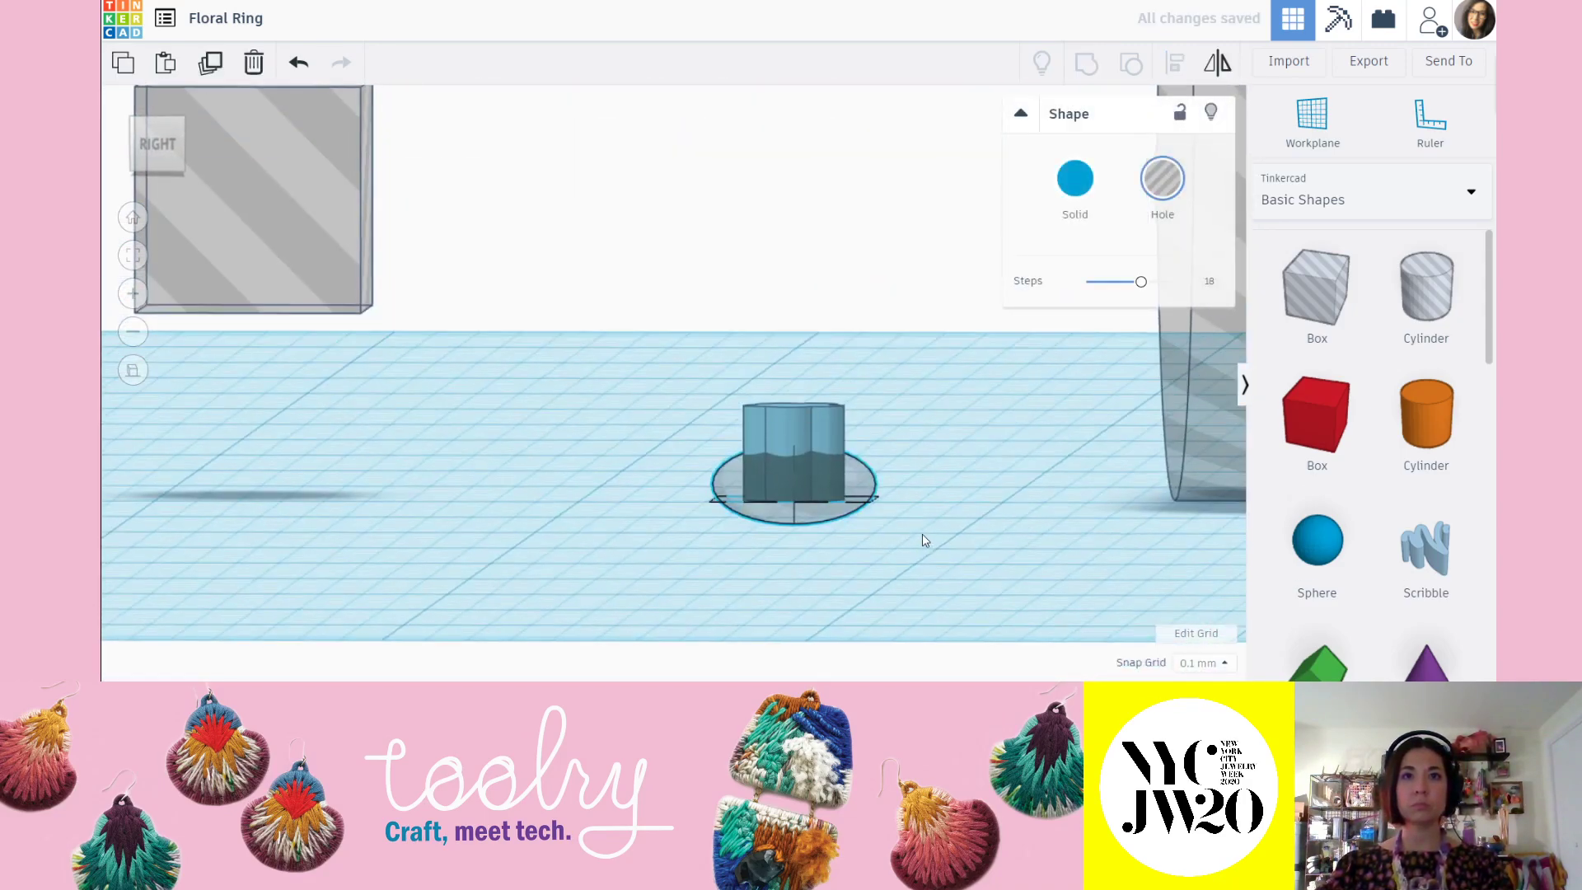
{"action": "right_click_drag", "start_coordinate": [923, 541], "coordinate": [837, 429]}
{"action": "left_click", "coordinate": [159, 147]}
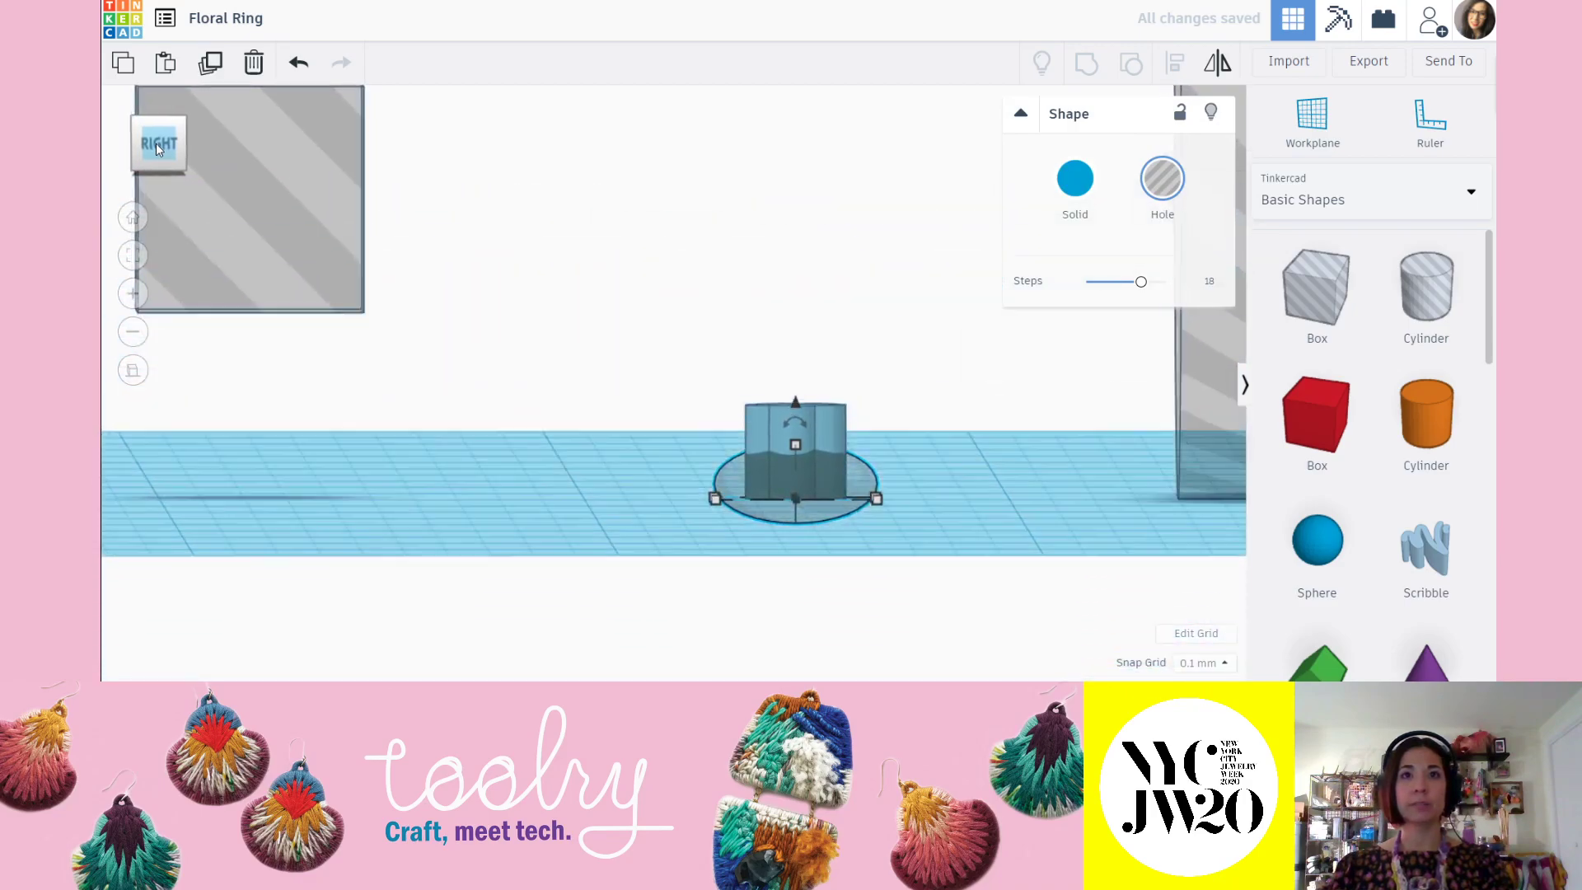
{"action": "left_click_drag", "start_coordinate": [799, 403], "coordinate": [798, 385]}
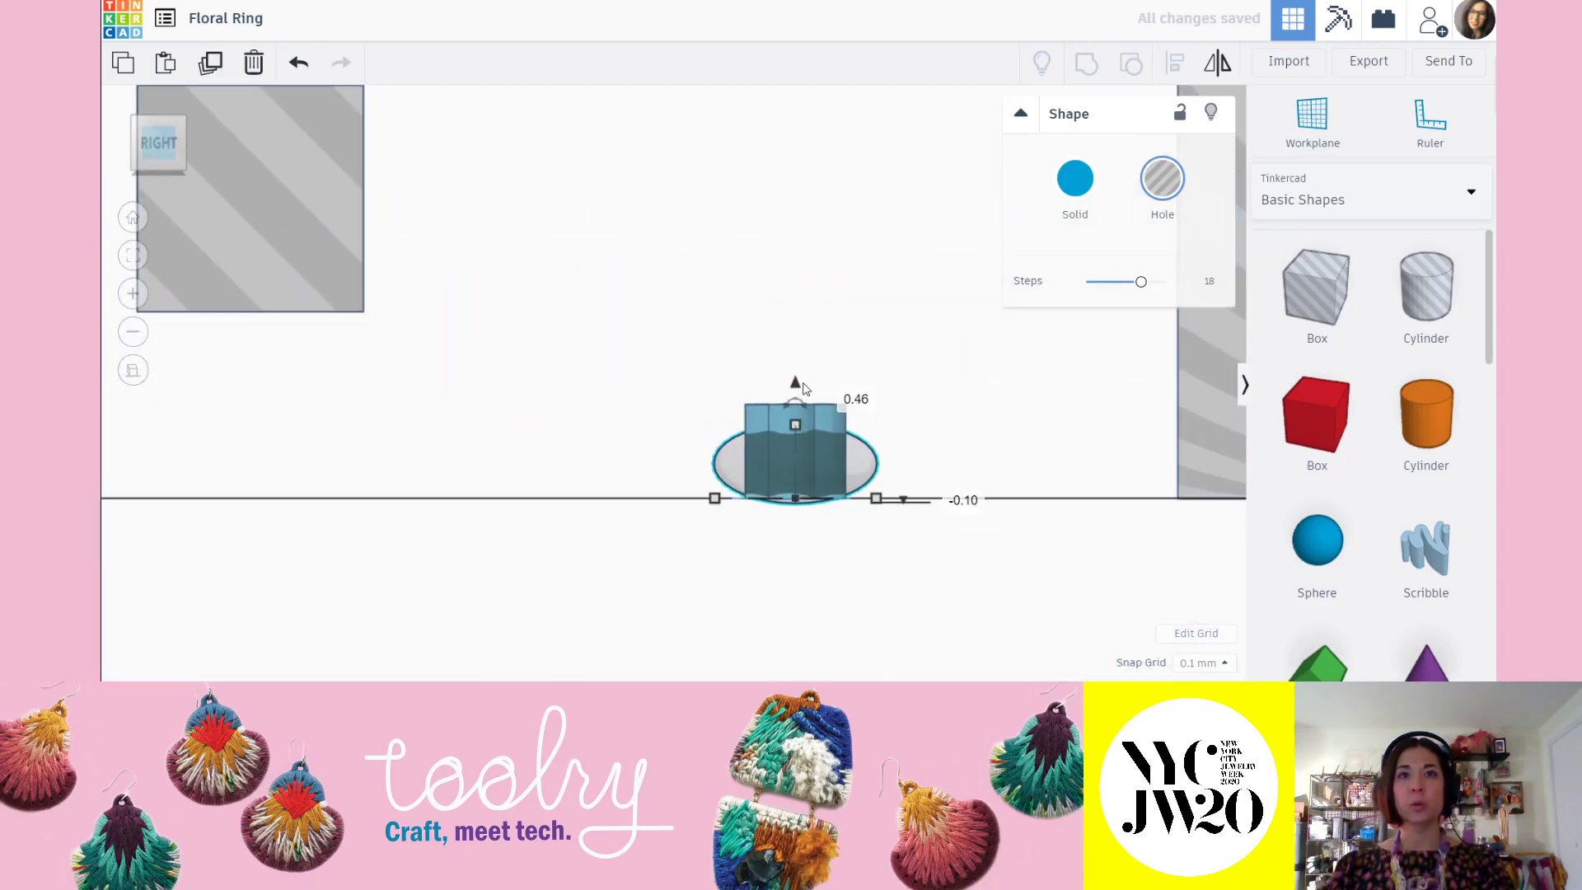
{"action": "right_click_drag", "start_coordinate": [892, 463], "coordinate": [891, 460]}
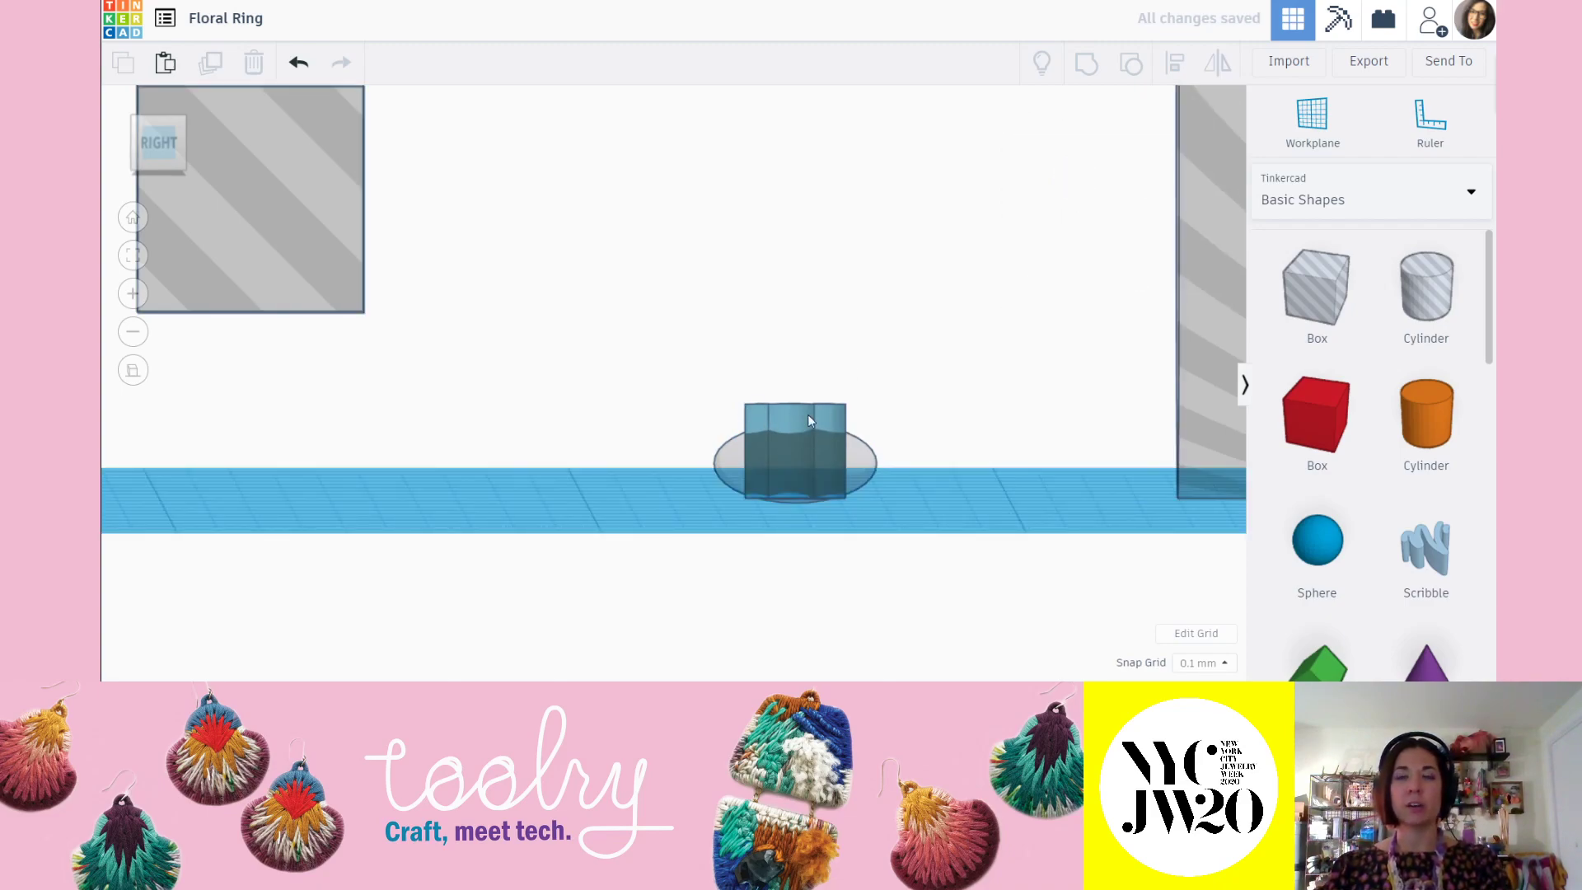
{"action": "left_click", "coordinate": [849, 473]}
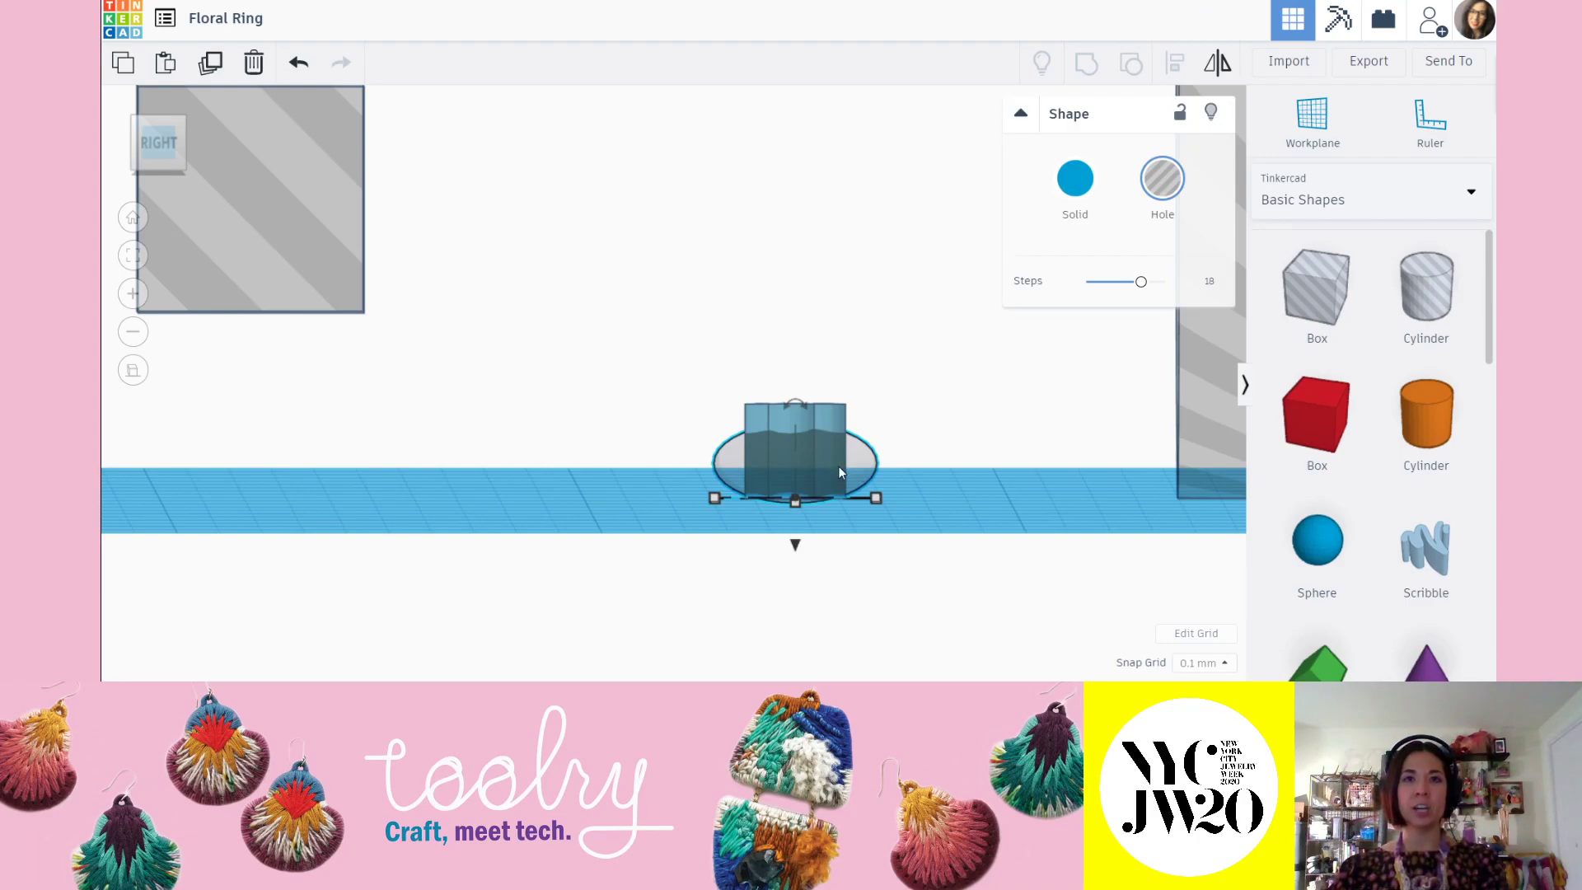
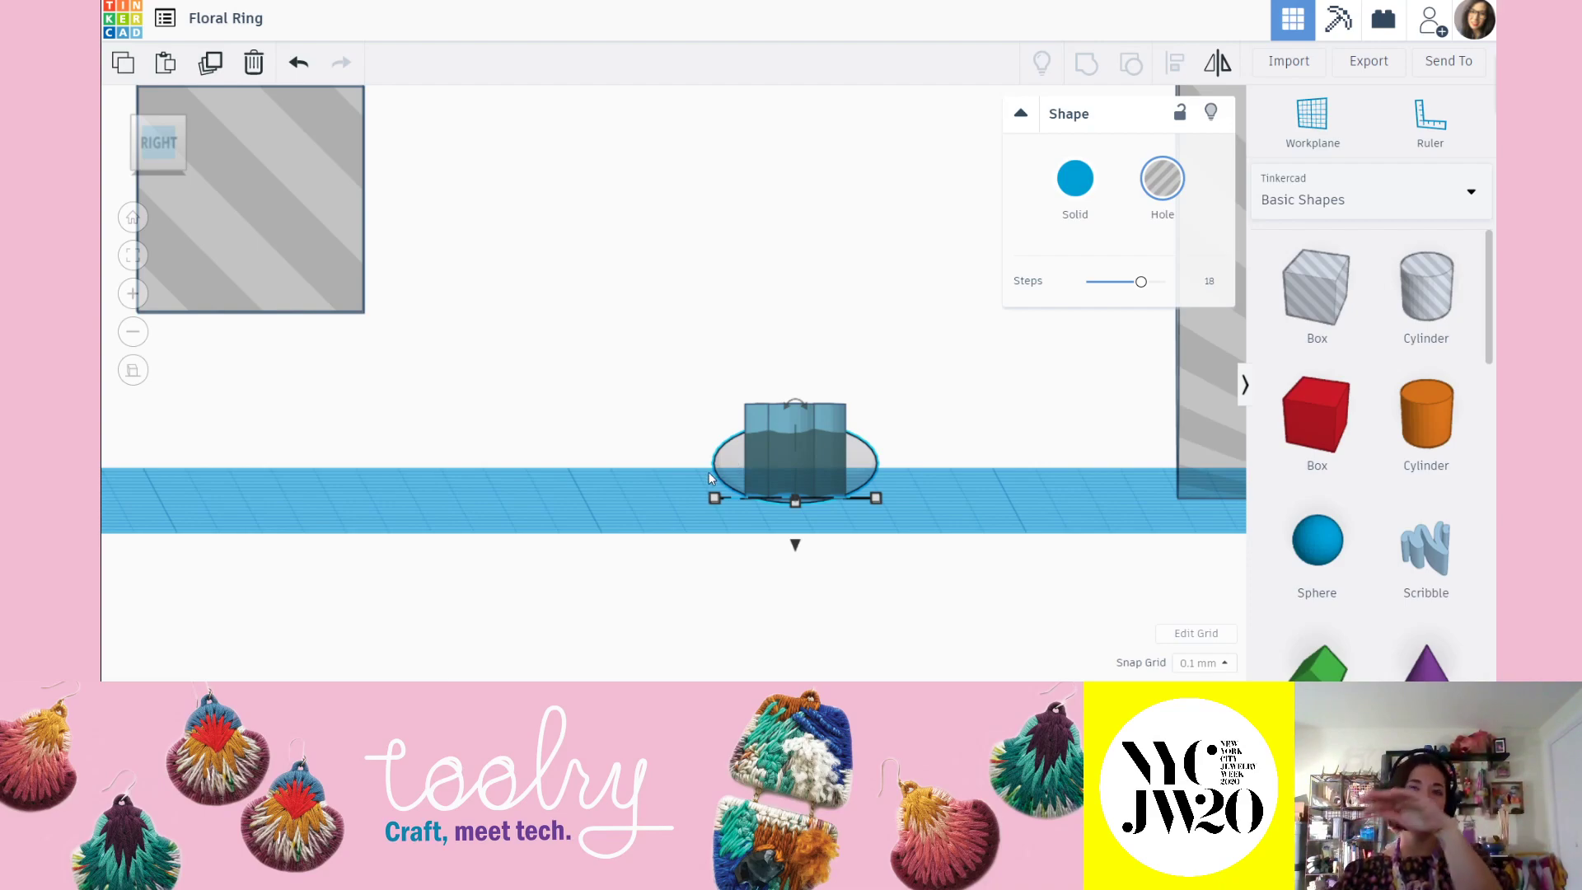
Bring the box hole back beside the flower and centre-align it with the sphere hole in both horizontal directions.
{"action": "left_click", "coordinate": [625, 240]}
{"action": "right_click_drag", "start_coordinate": [752, 255], "coordinate": [410, 294]}
{"action": "left_click_drag", "start_coordinate": [286, 314], "coordinate": [709, 339]}
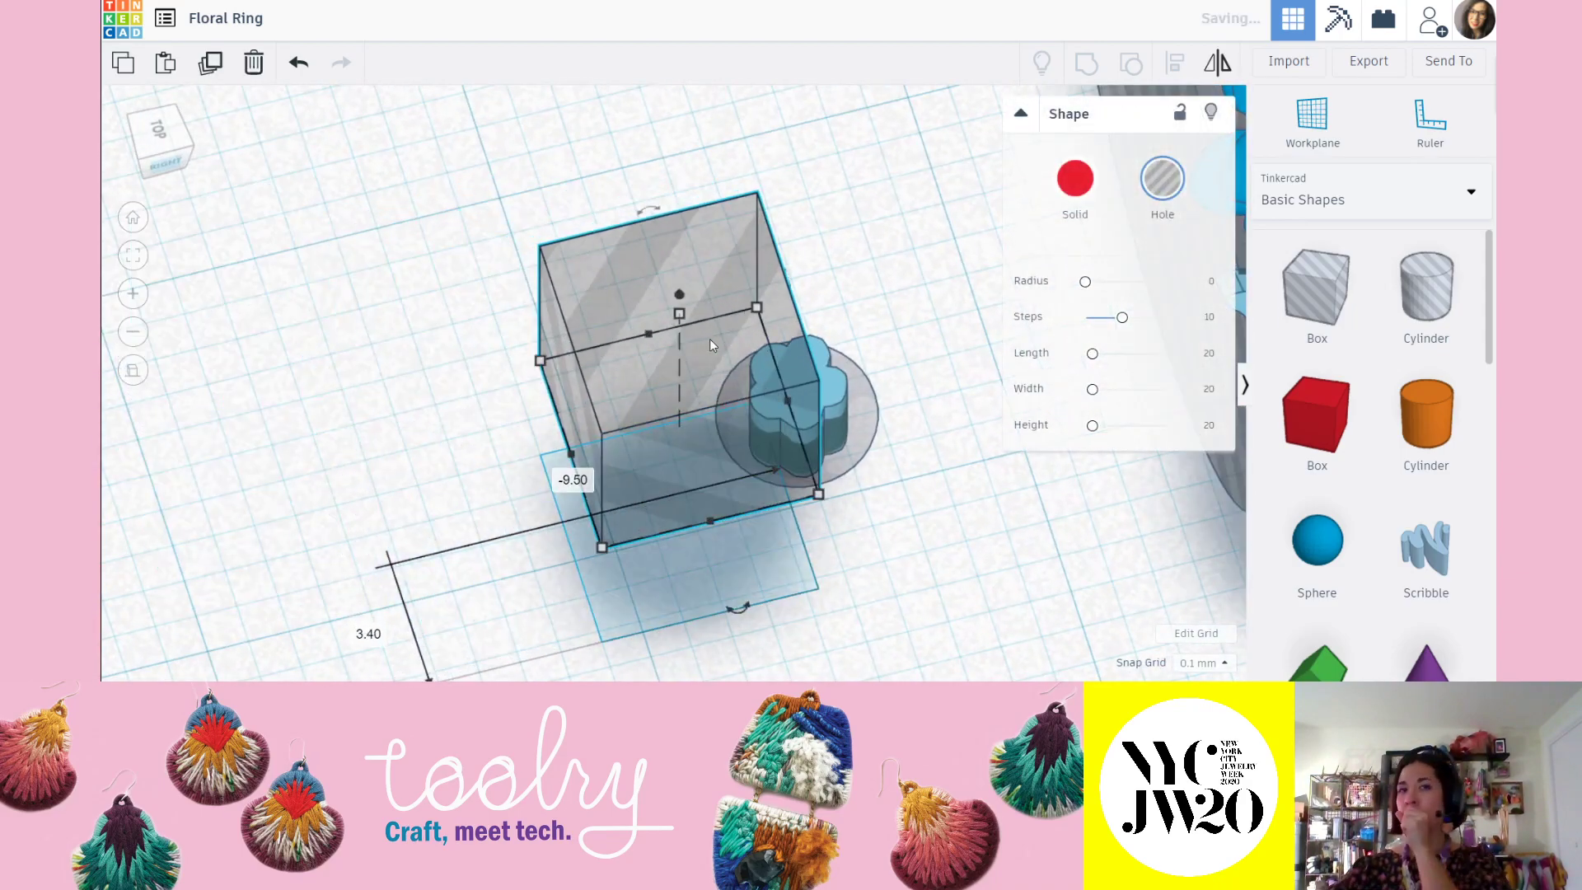
{"action": "right_click_drag", "start_coordinate": [819, 283], "coordinate": [872, 353]}
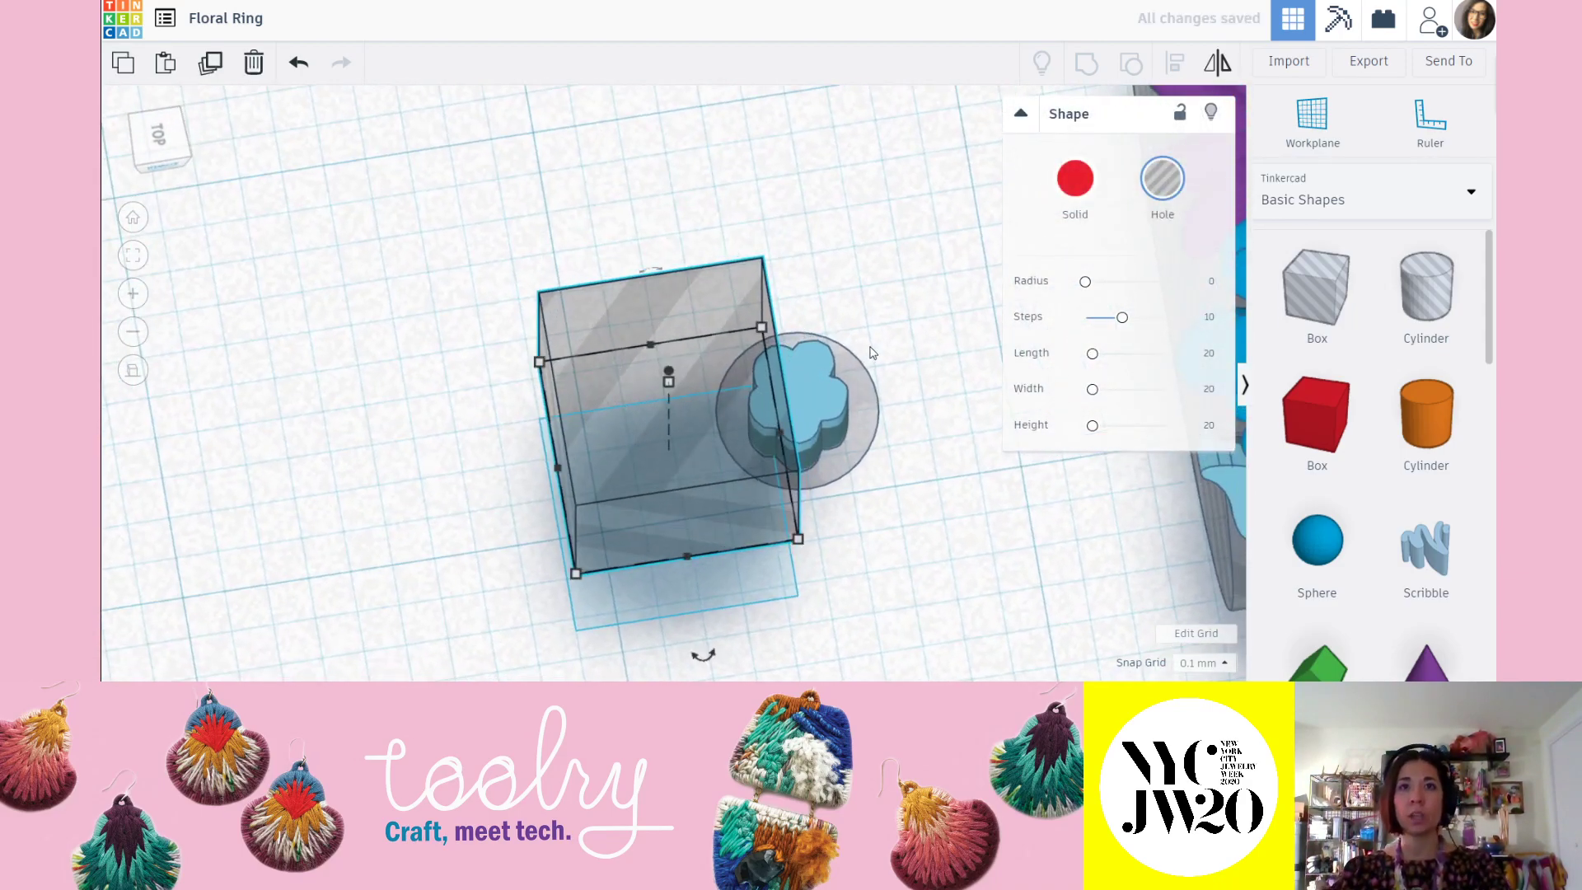
{"action": "left_click", "coordinate": [863, 397]}
{"action": "left_click", "coordinate": [716, 319], "text": "shift"}
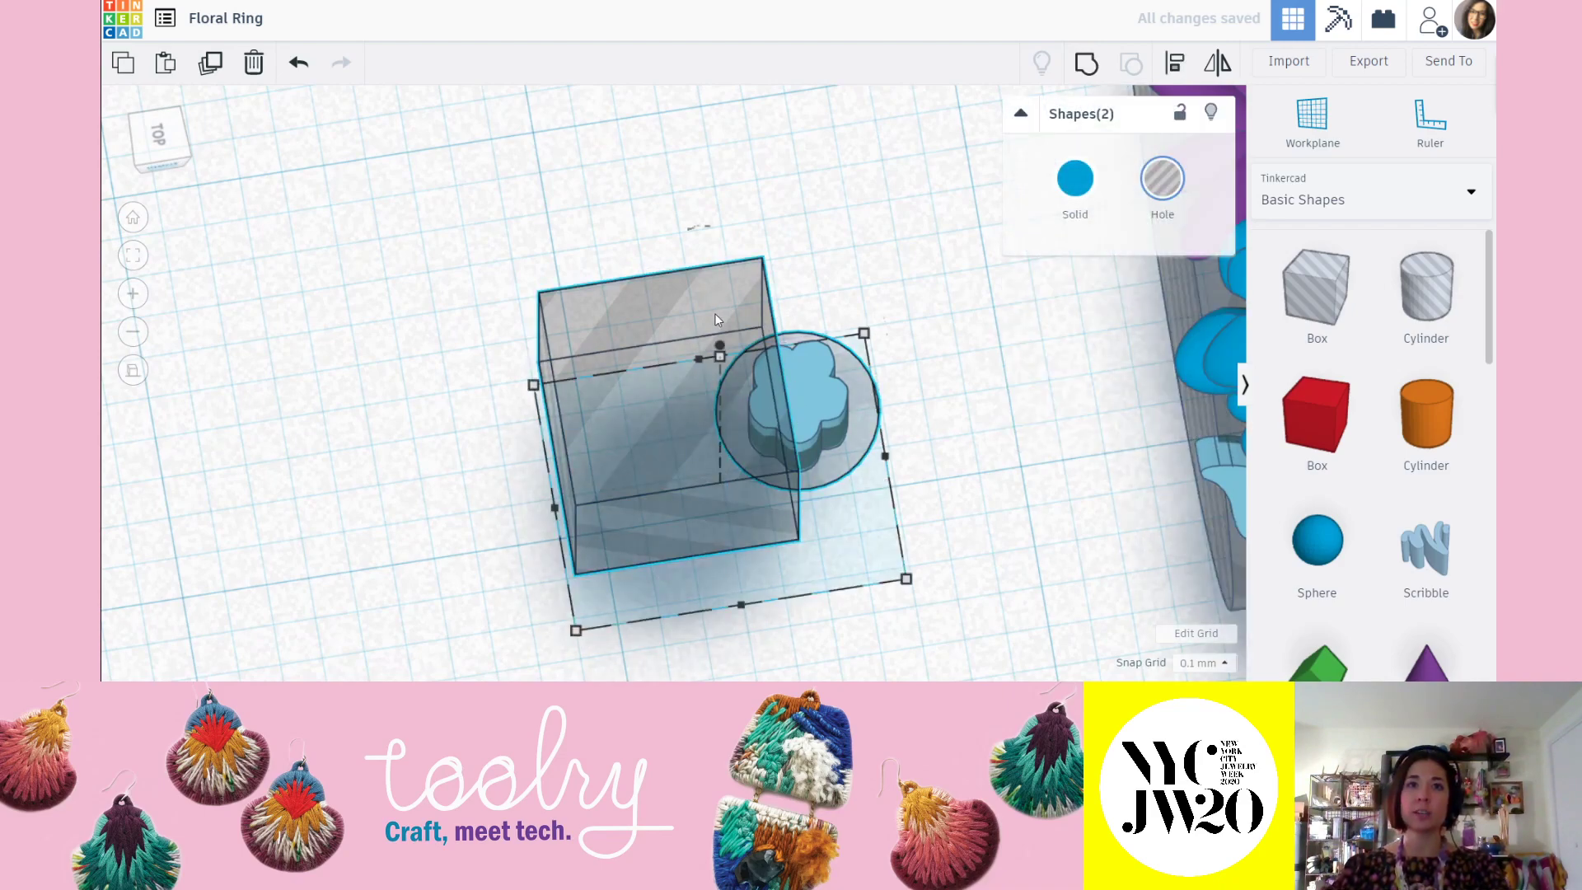
{"action": "left_click", "coordinate": [1175, 66]}
{"action": "left_click", "coordinate": [532, 511]}
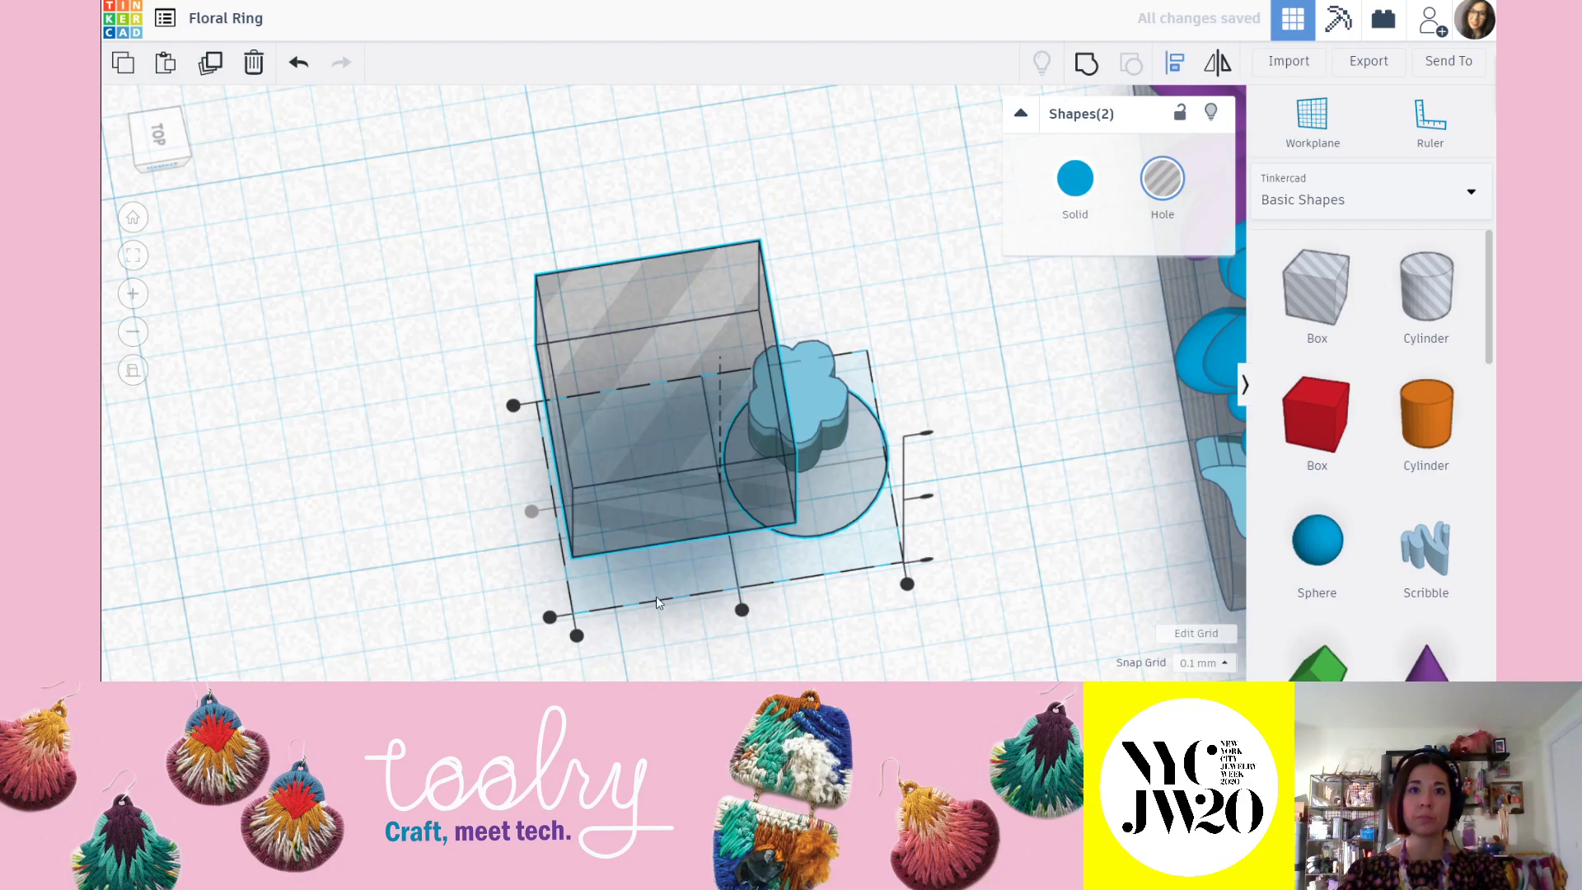
{"action": "left_click", "coordinate": [741, 609]}
{"action": "mouse_move", "coordinate": [670, 424]}
{"action": "right_mouse_down"}
{"action": "mouse_move", "coordinate": [969, 582]}
{"action": "mouse_move", "coordinate": [828, 418]}
{"action": "mouse_move", "coordinate": [870, 404]}
{"action": "mouse_move", "coordinate": [639, 412]}
{"action": "mouse_move", "coordinate": [681, 446]}
{"action": "right_mouse_up"}
{"action": "left_click", "coordinate": [969, 582]}
Raise the sphere hole off the flower until it is partly sunk into the underside of the box hole.
{"action": "left_click", "coordinate": [698, 442]}
{"action": "left_click_drag", "start_coordinate": [709, 399], "coordinate": [750, 258]}
{"action": "middle_click_drag", "start_coordinate": [926, 350], "coordinate": [925, 404]}
Turn the box solid and group it with the sphere hole to carve a domed recess into its underside.
{"action": "left_click", "coordinate": [815, 308]}
{"action": "left_click", "coordinate": [1075, 178]}
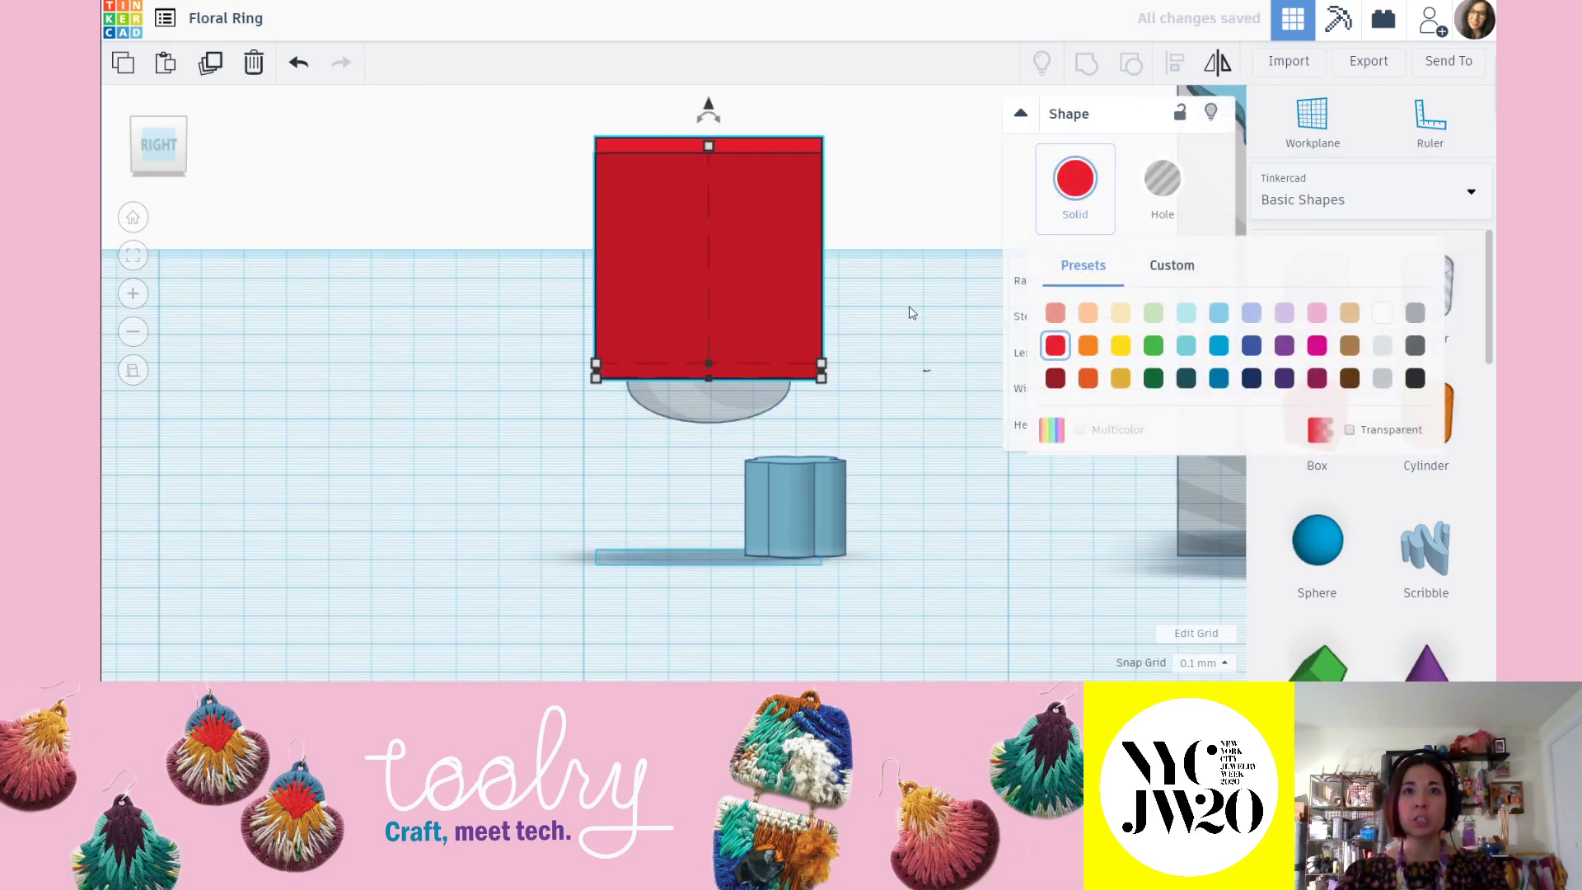
{"action": "left_click", "coordinate": [865, 299]}
{"action": "right_click_drag", "start_coordinate": [865, 299], "coordinate": [847, 361]}
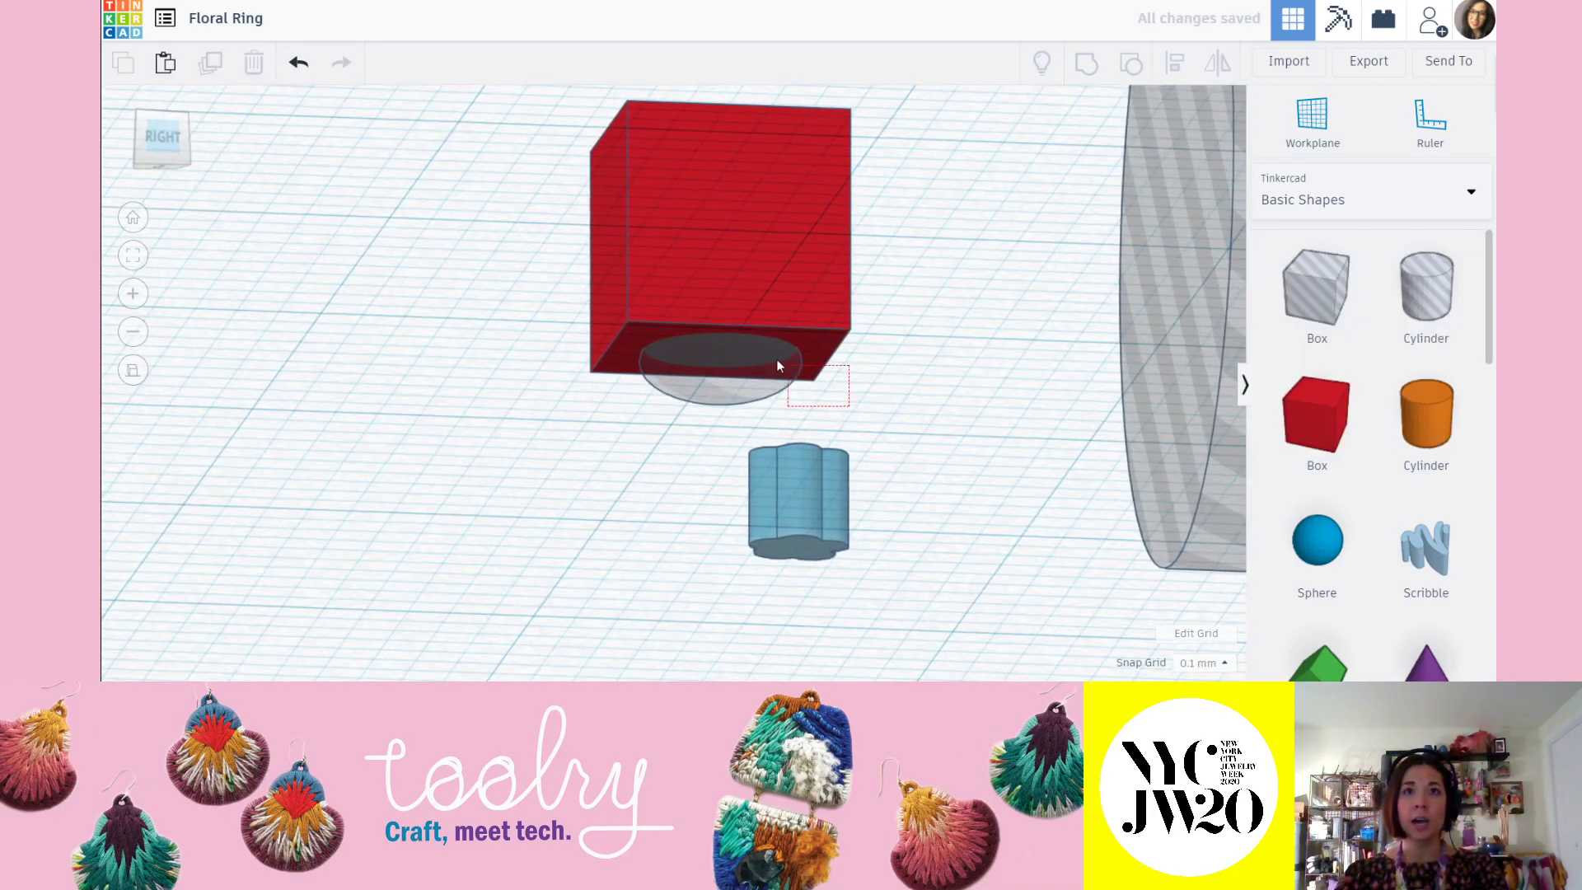
{"action": "left_click_drag", "start_coordinate": [787, 371], "coordinate": [871, 241]}
{"action": "left_click", "coordinate": [1086, 79]}
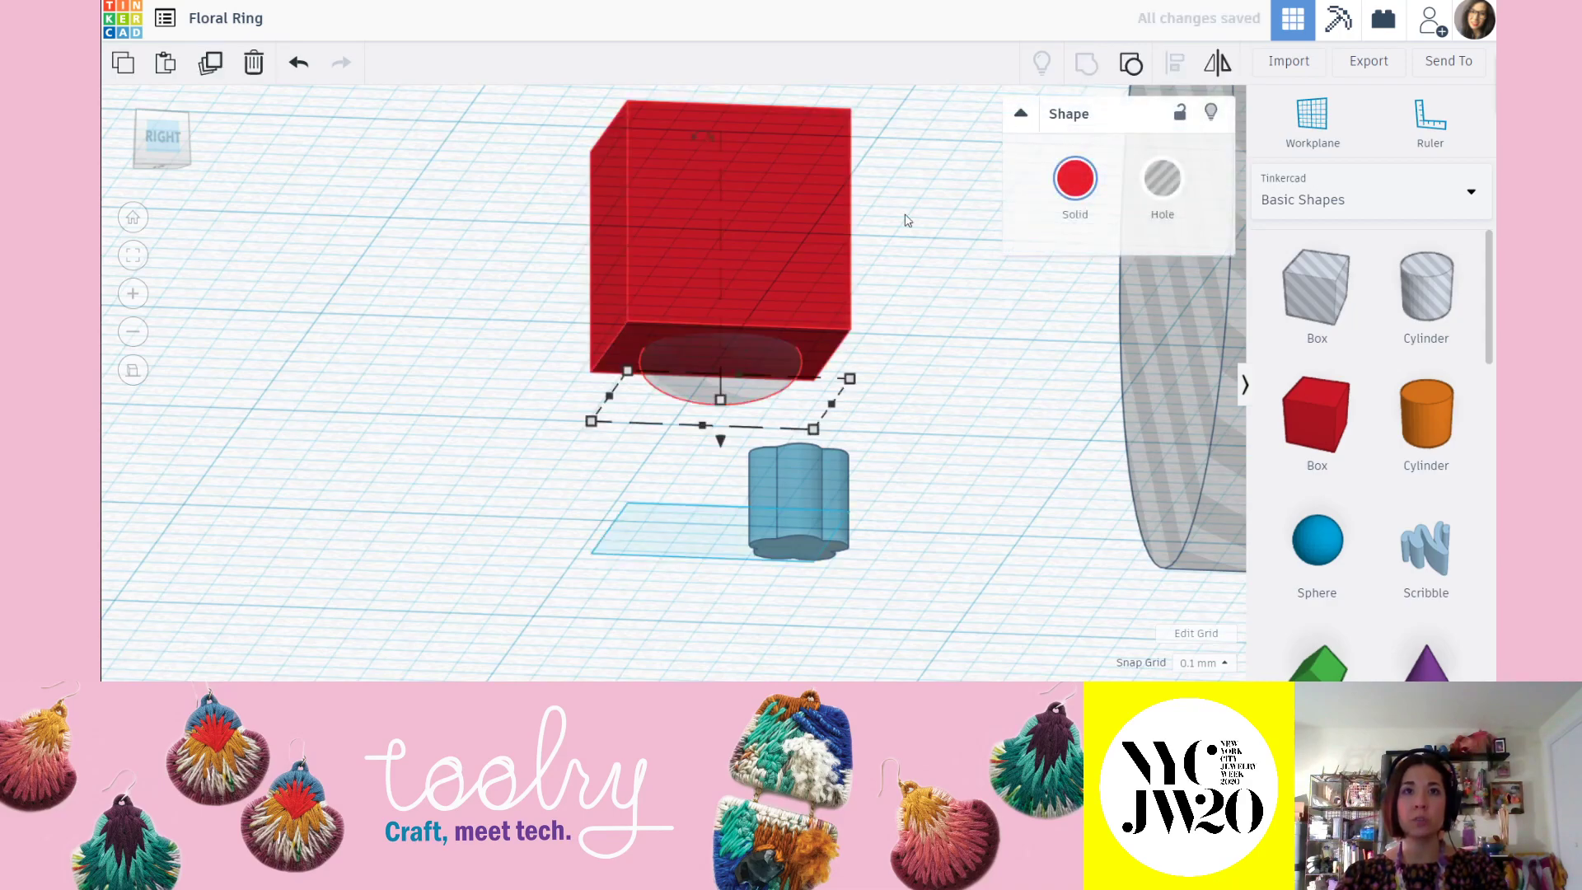
{"action": "left_click", "coordinate": [933, 354]}
Change the recessed box into a hole.
{"action": "right_click_drag", "start_coordinate": [933, 355], "coordinate": [774, 210]}
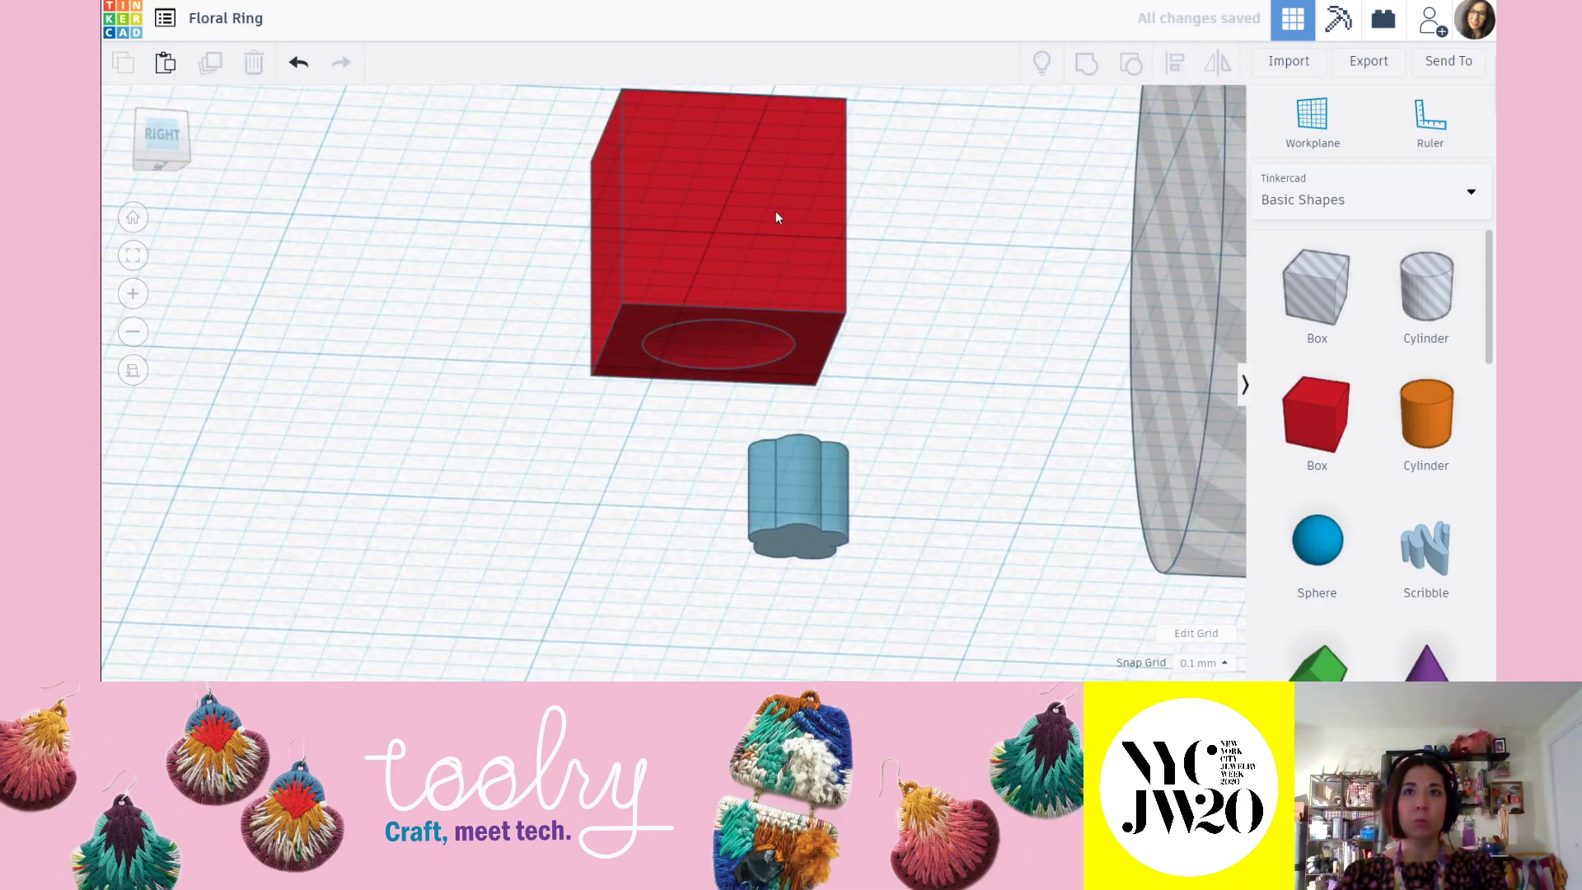
{"action": "left_click", "coordinate": [774, 211]}
{"action": "left_click", "coordinate": [1162, 181]}
{"action": "left_click", "coordinate": [911, 265]}
{"action": "right_click_drag", "start_coordinate": [911, 265], "coordinate": [673, 353]}
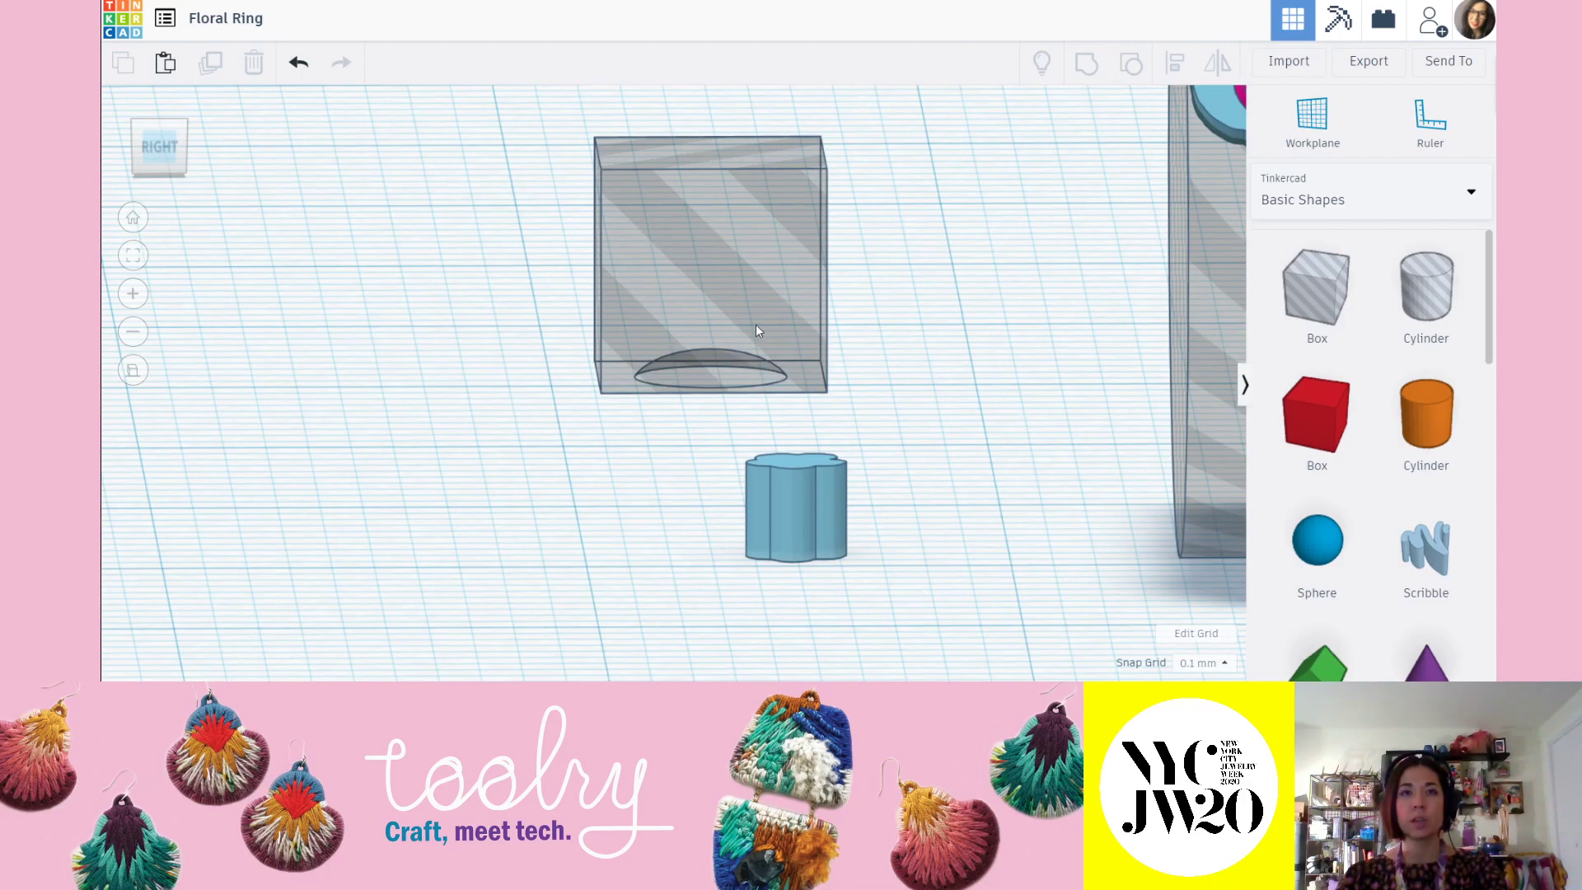
Align the recessed box hole and the flower on their centres in both horizontal directions.
{"action": "left_click", "coordinate": [773, 212]}
{"action": "left_click", "coordinate": [819, 514], "text": "shift"}
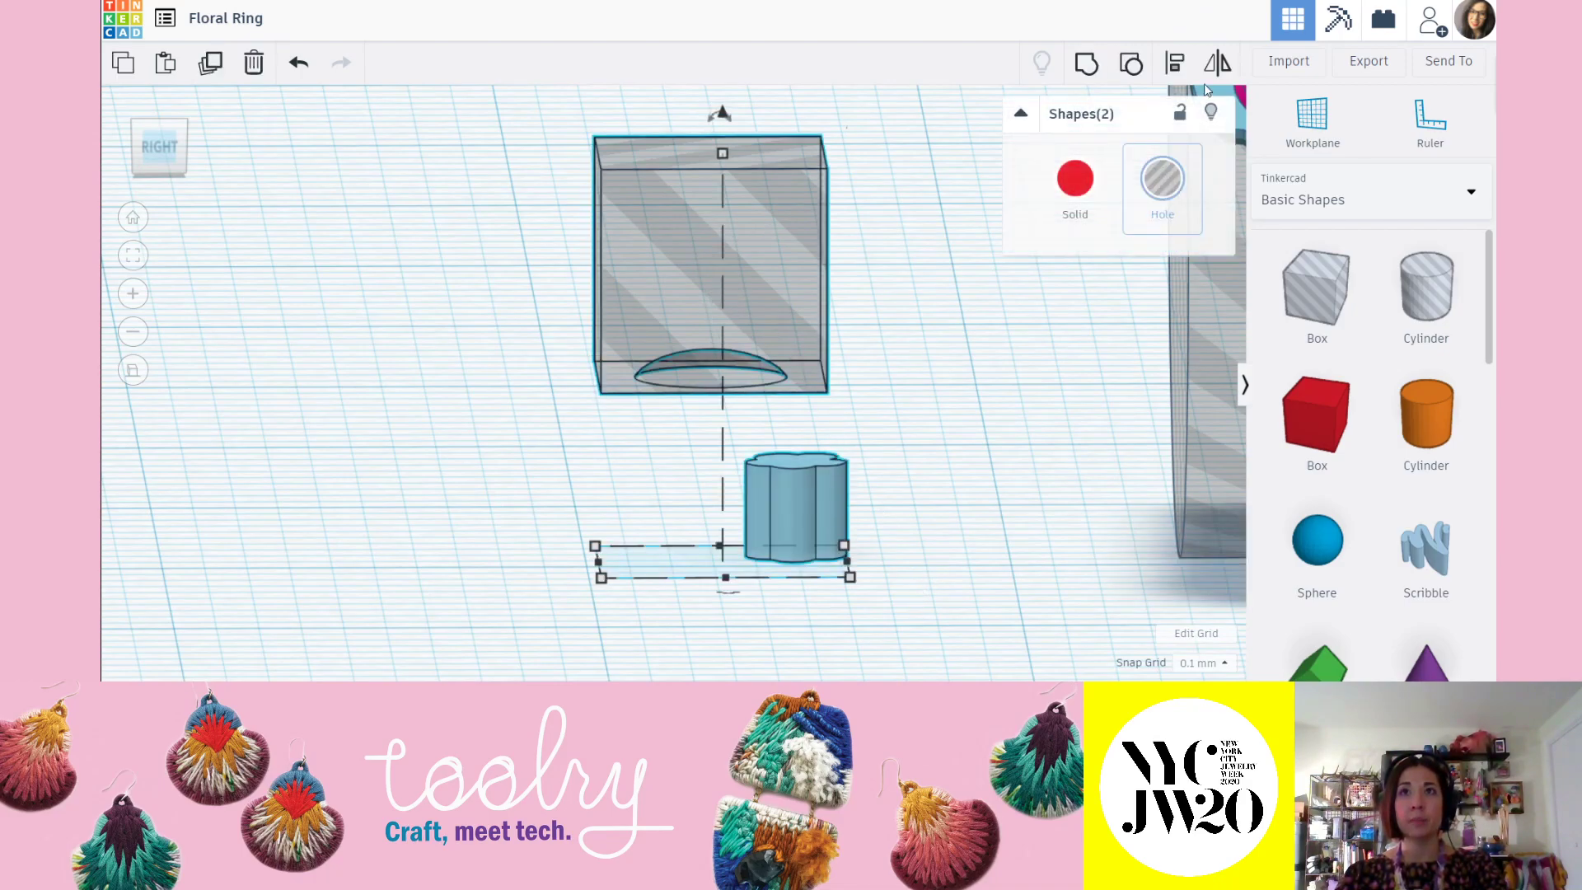
{"action": "left_click", "coordinate": [1175, 65]}
{"action": "right_click_drag", "start_coordinate": [857, 431], "coordinate": [716, 586]}
{"action": "left_click", "coordinate": [714, 559]}
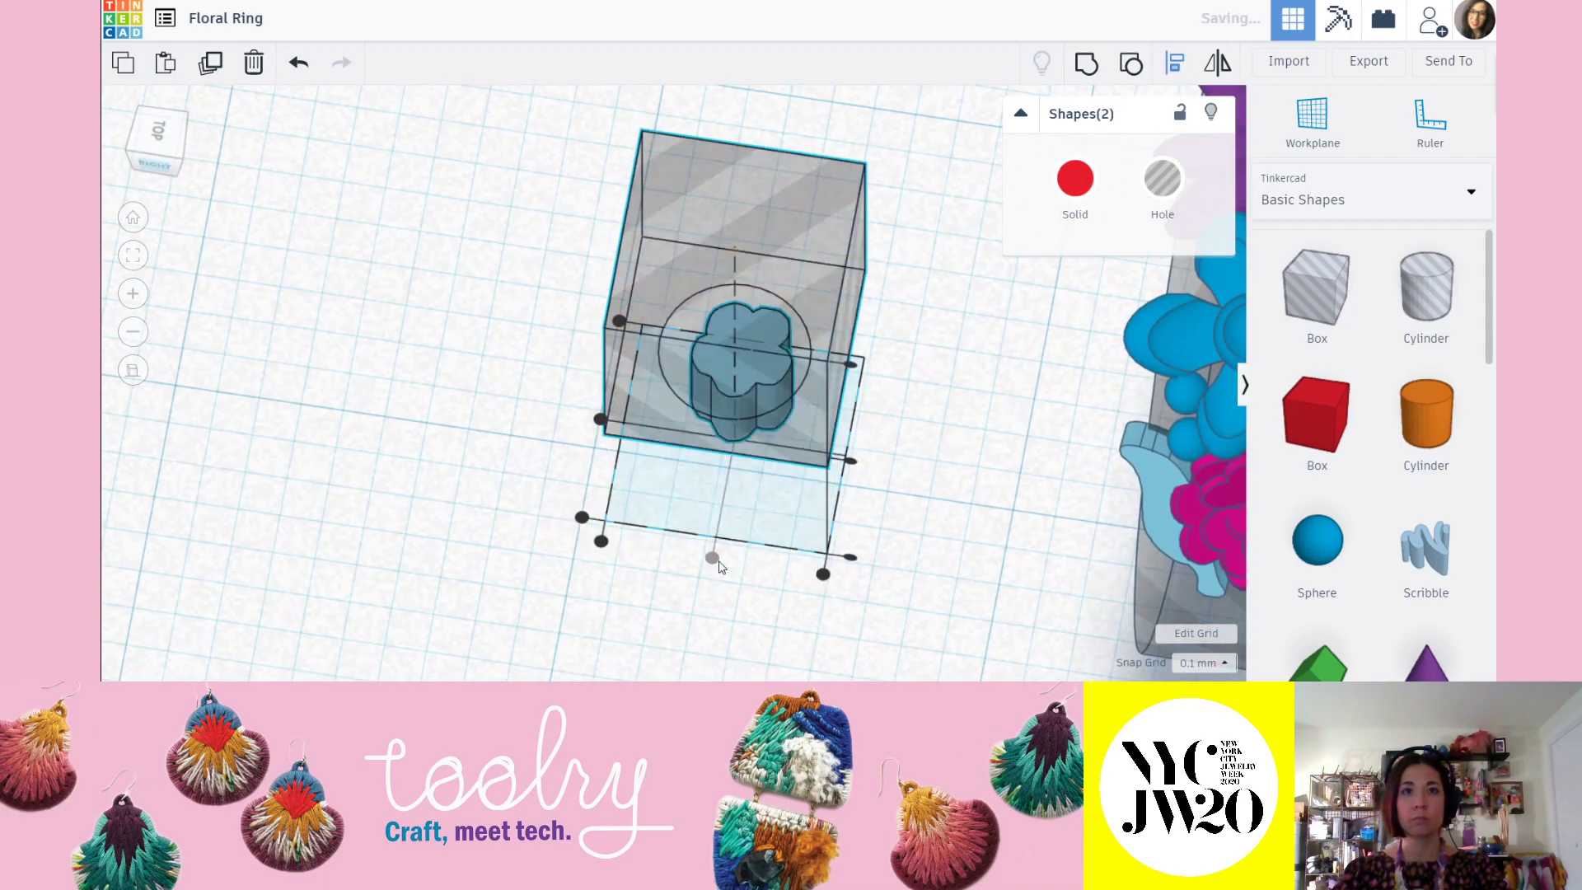
{"action": "left_click", "coordinate": [603, 419]}
Lower the recessed box hole so its domed cavity overlaps the upper part of the flower.
{"action": "right_click_drag", "start_coordinate": [846, 393], "coordinate": [896, 246]}
{"action": "middle_click_drag", "start_coordinate": [896, 247], "coordinate": [879, 318]}
{"action": "left_click", "coordinate": [879, 318]}
{"action": "left_click", "coordinate": [716, 286]}
{"action": "left_click_drag", "start_coordinate": [713, 130], "coordinate": [731, 264]}
{"action": "right_click_drag", "start_coordinate": [871, 449], "coordinate": [845, 421]}
{"action": "right_click_drag", "start_coordinate": [764, 536], "coordinate": [710, 506]}
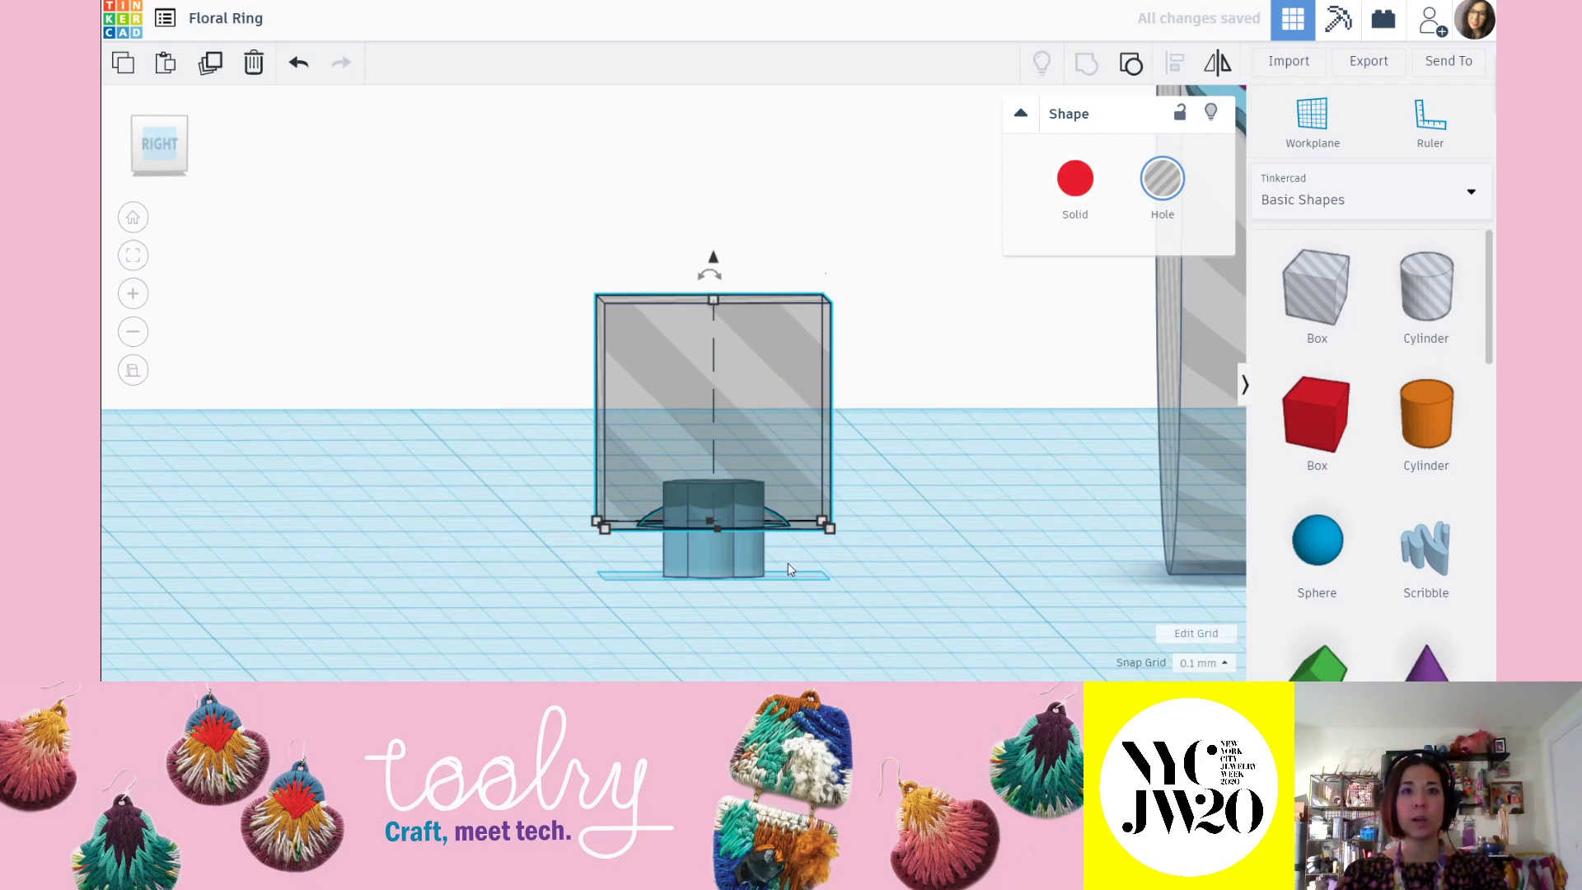
{"action": "left_click", "coordinate": [811, 591]}
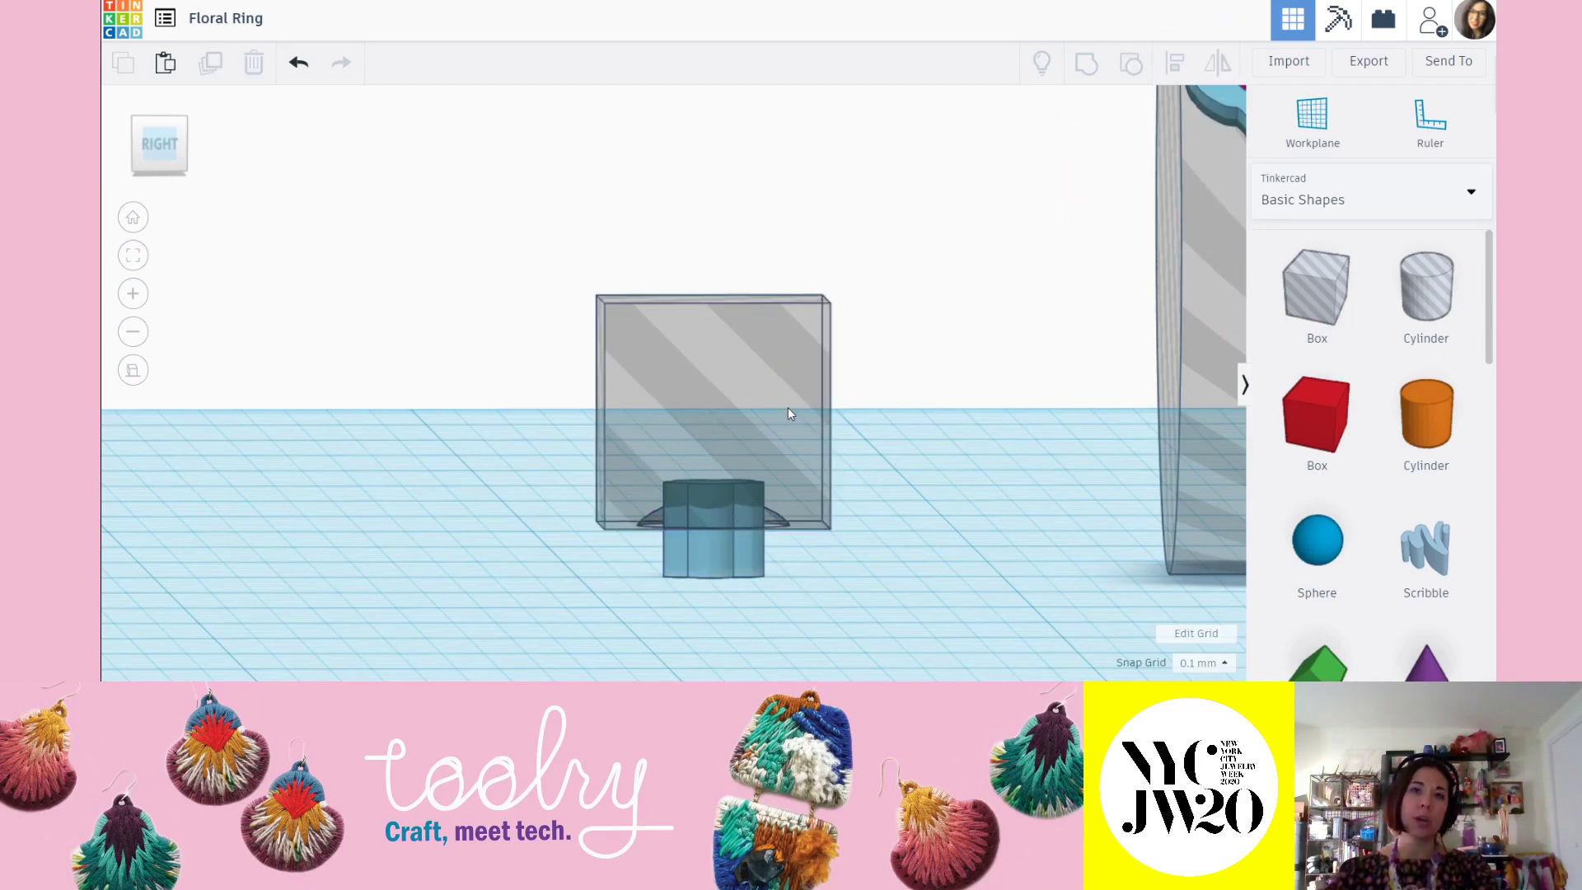
Raise the recessed box hole 0.20 mm so it sits 1.40 mm above the workplane.
{"action": "left_click", "coordinate": [746, 371]}
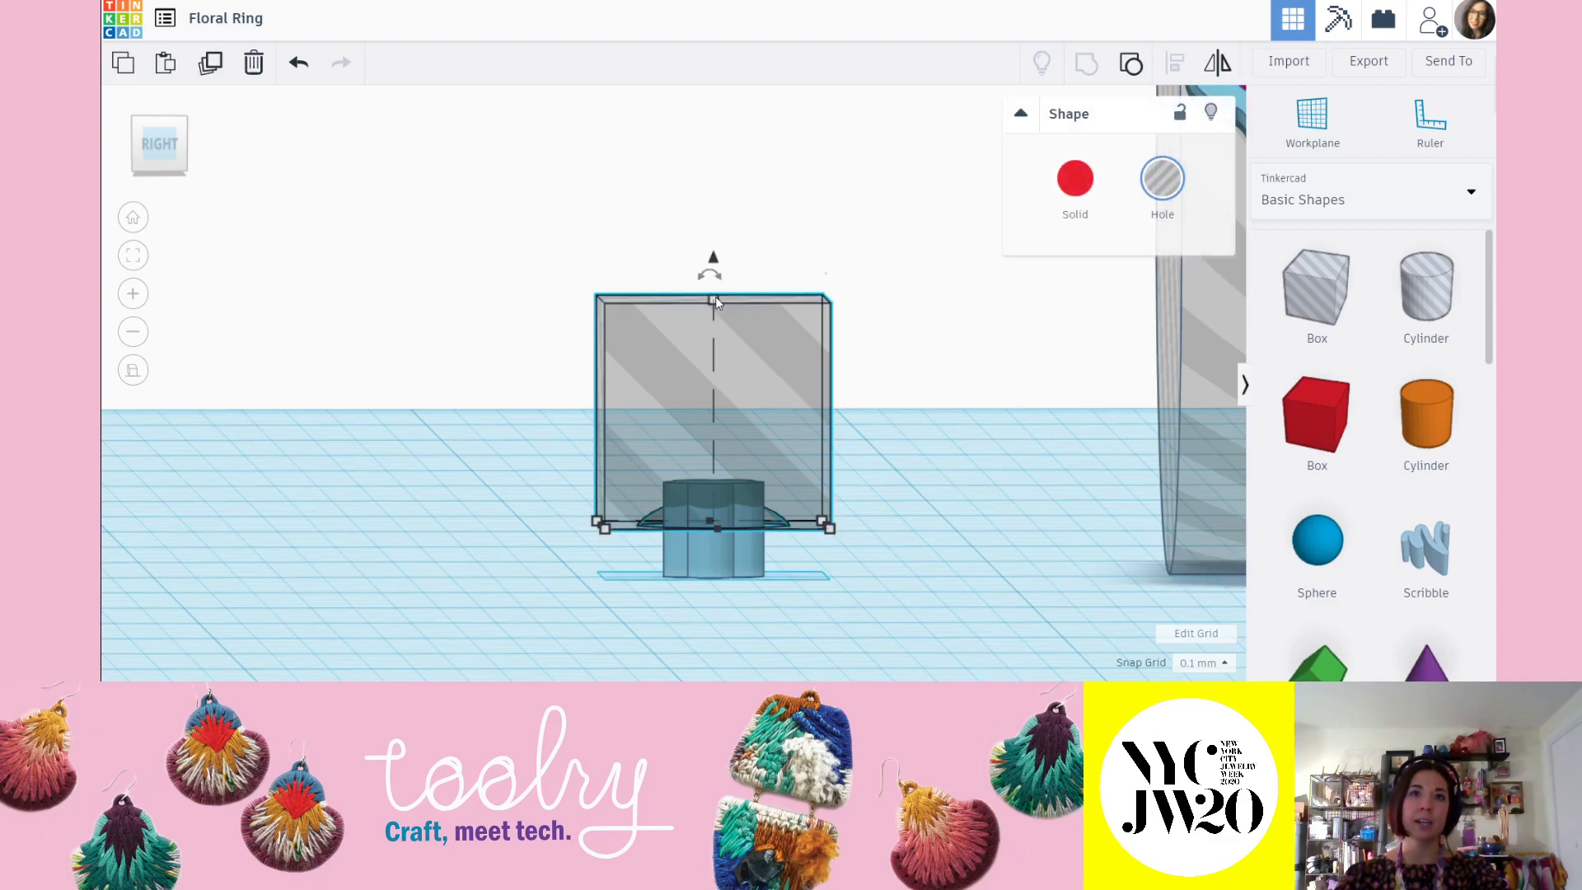
{"action": "left_click_drag", "start_coordinate": [716, 262], "coordinate": [716, 254]}
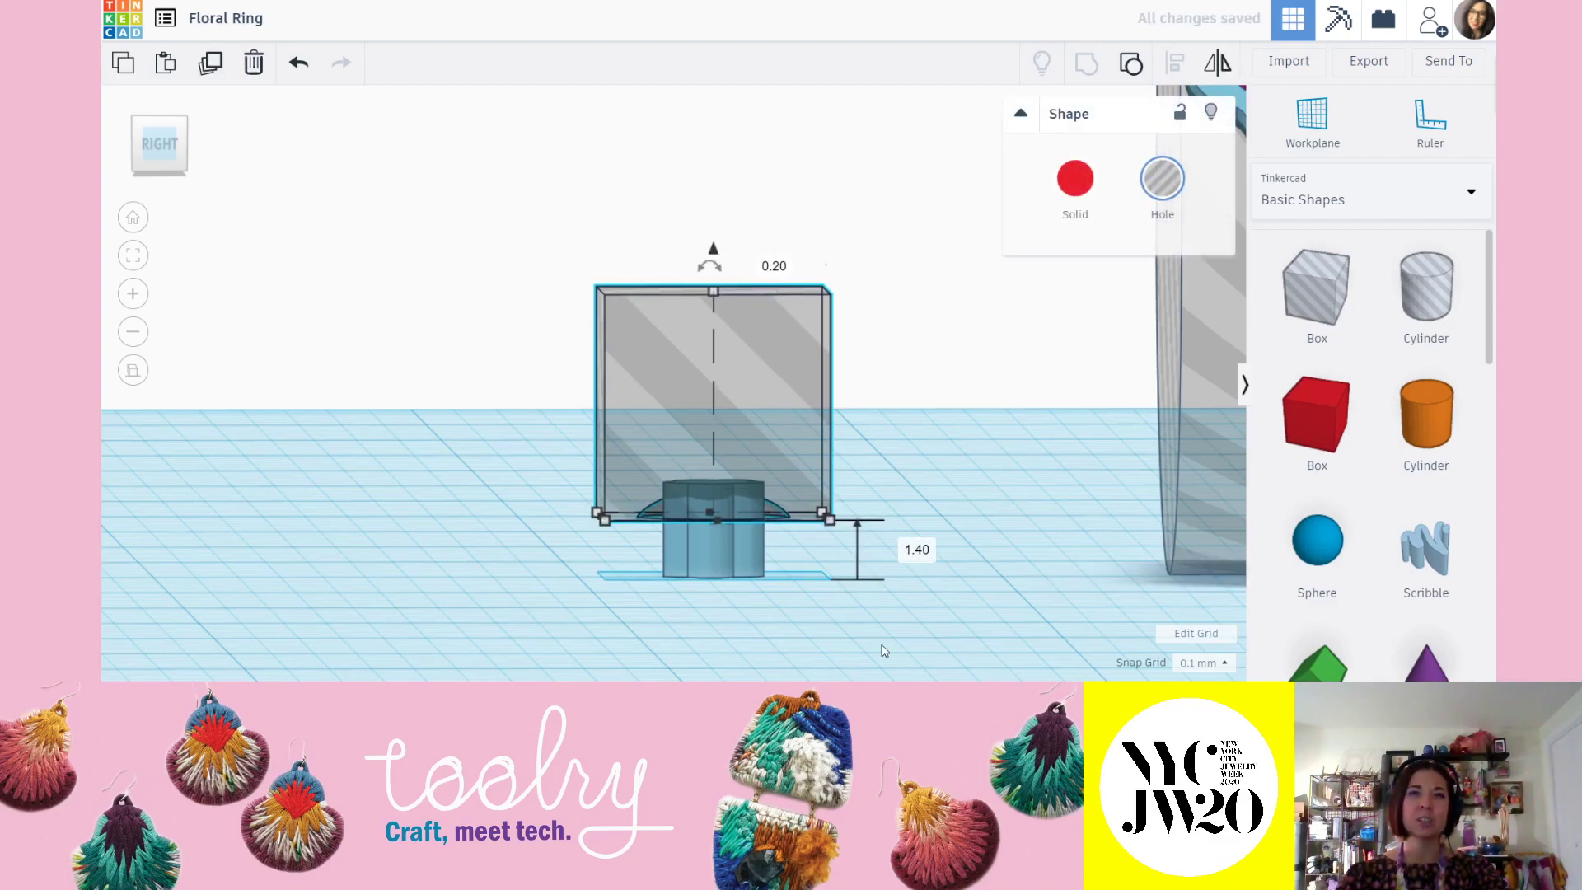
{"action": "left_click", "coordinate": [895, 563]}
Group the flower with the recessed box hole to cut a gentle dome into the flower's top.
{"action": "left_click_drag", "start_coordinate": [857, 620], "coordinate": [601, 343]}
{"action": "left_click", "coordinate": [1091, 66]}
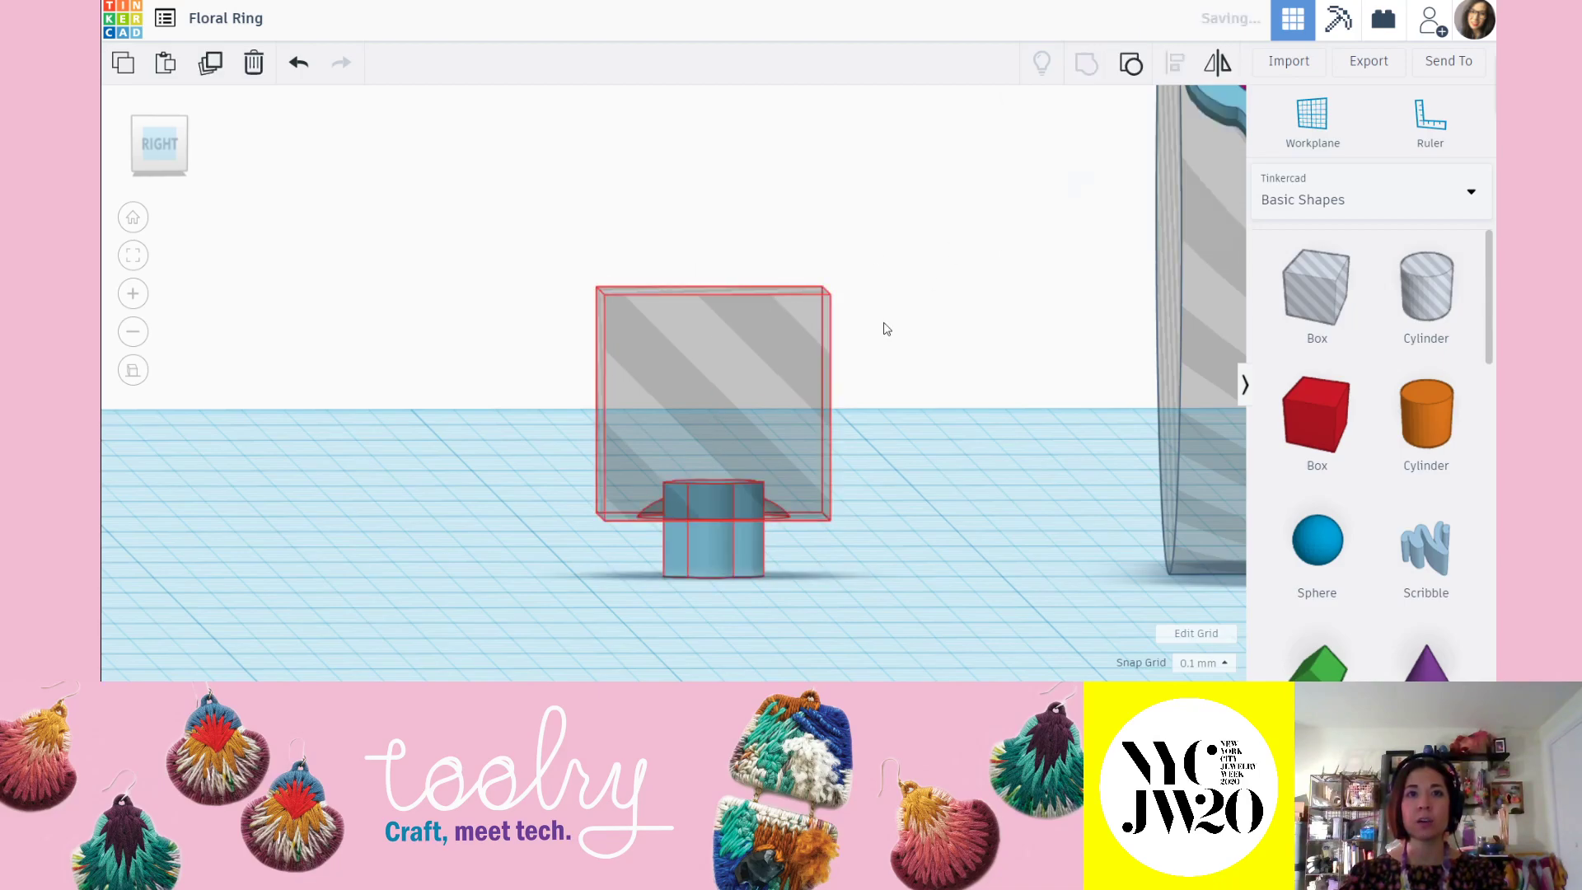
{"action": "left_click", "coordinate": [924, 317]}
{"action": "right_click_drag", "start_coordinate": [698, 395], "coordinate": [783, 486]}
{"action": "right_click_drag", "start_coordinate": [683, 344], "coordinate": [797, 441]}
{"action": "right_click_drag", "start_coordinate": [947, 399], "coordinate": [882, 417]}
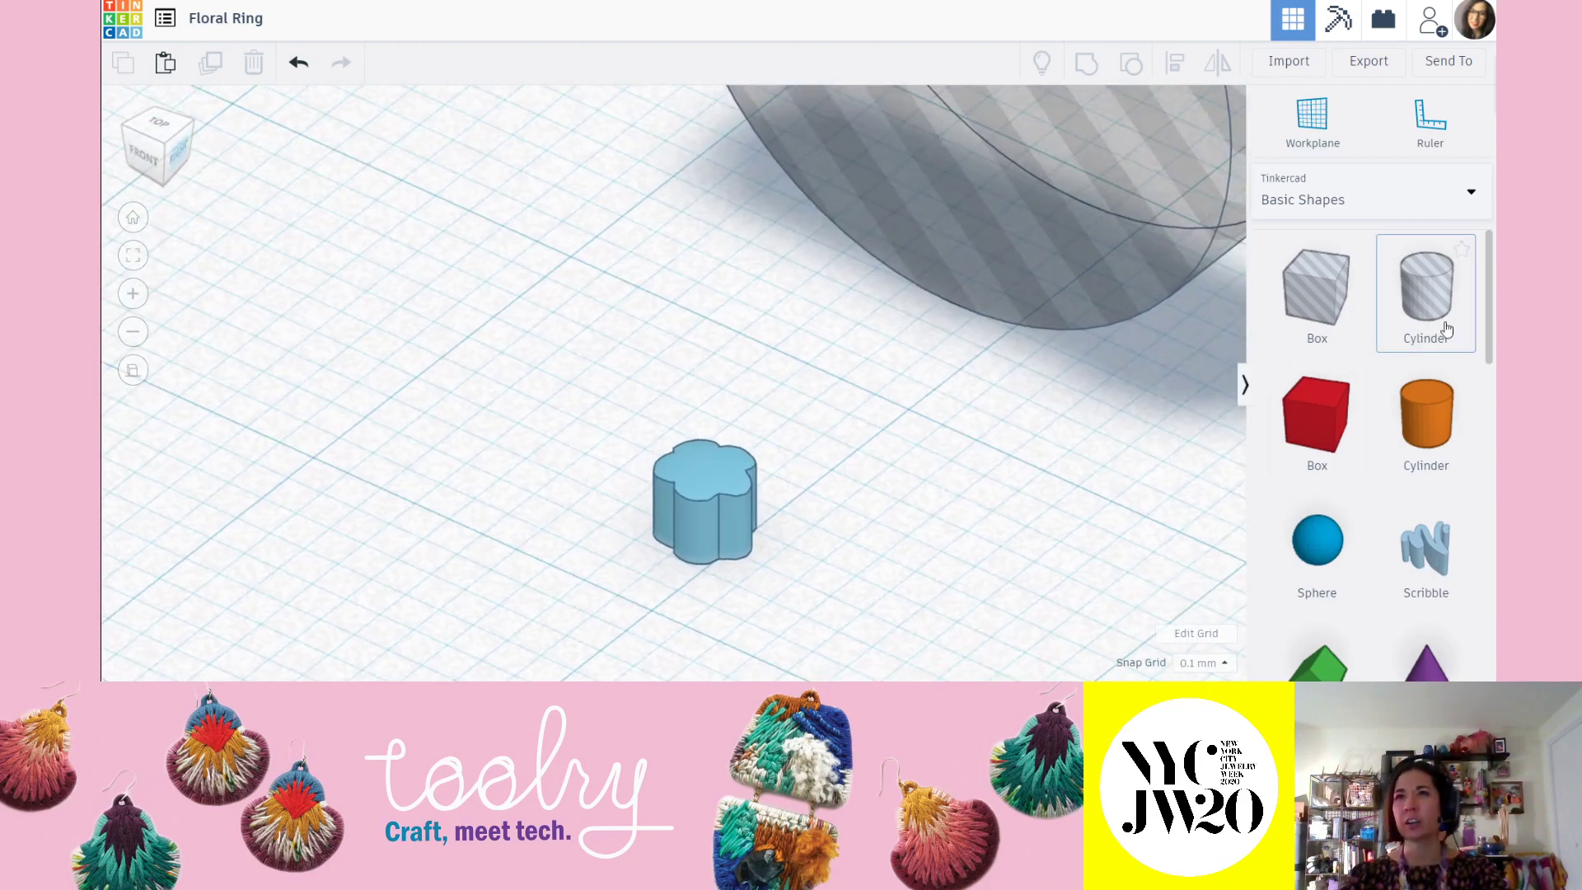
Add a paraboloid to the workplane and position it near the small flower.
{"action": "left_click_drag", "start_coordinate": [1489, 308], "coordinate": [1494, 527]}
{"action": "left_click_drag", "start_coordinate": [1322, 469], "coordinate": [750, 467]}
{"action": "scroll", "coordinate": [762, 449], "scroll_direction": "down", "scroll_amount": 3}
{"action": "right_click_drag", "start_coordinate": [778, 423], "coordinate": [795, 515]}
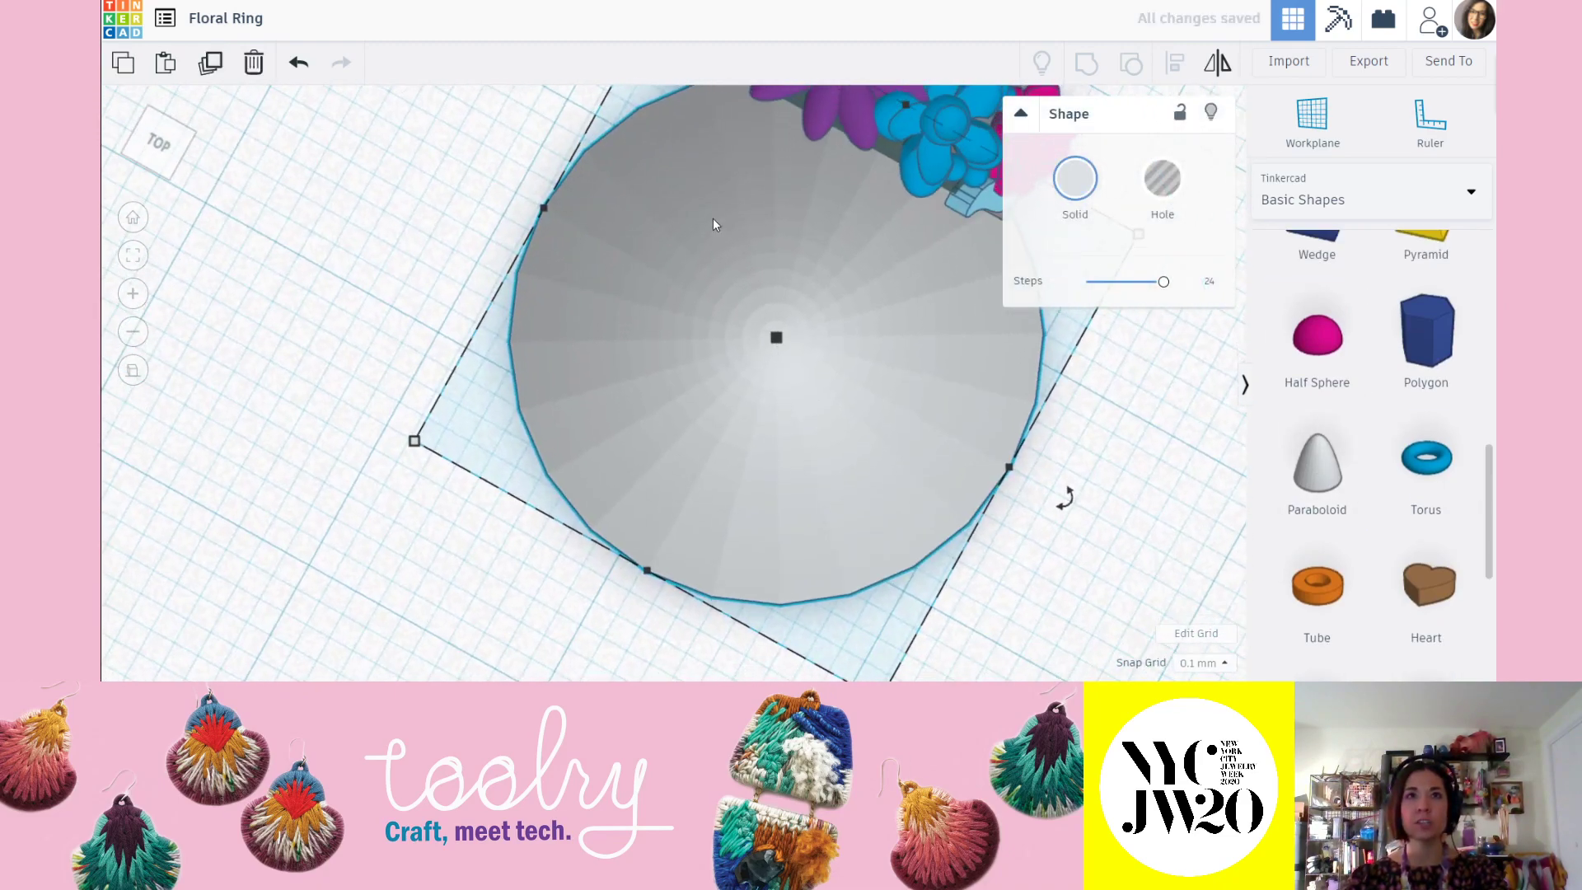
{"action": "left_click_drag", "start_coordinate": [696, 151], "coordinate": [572, 239]}
Scale the paraboloid down proportionally to a footprint of 1.20 by 1.20 mm beside the flower.
{"action": "left_click_drag", "start_coordinate": [508, 105], "coordinate": [642, 566], "text": "shift"}
{"action": "middle_click_drag", "start_coordinate": [853, 539], "coordinate": [850, 397]}
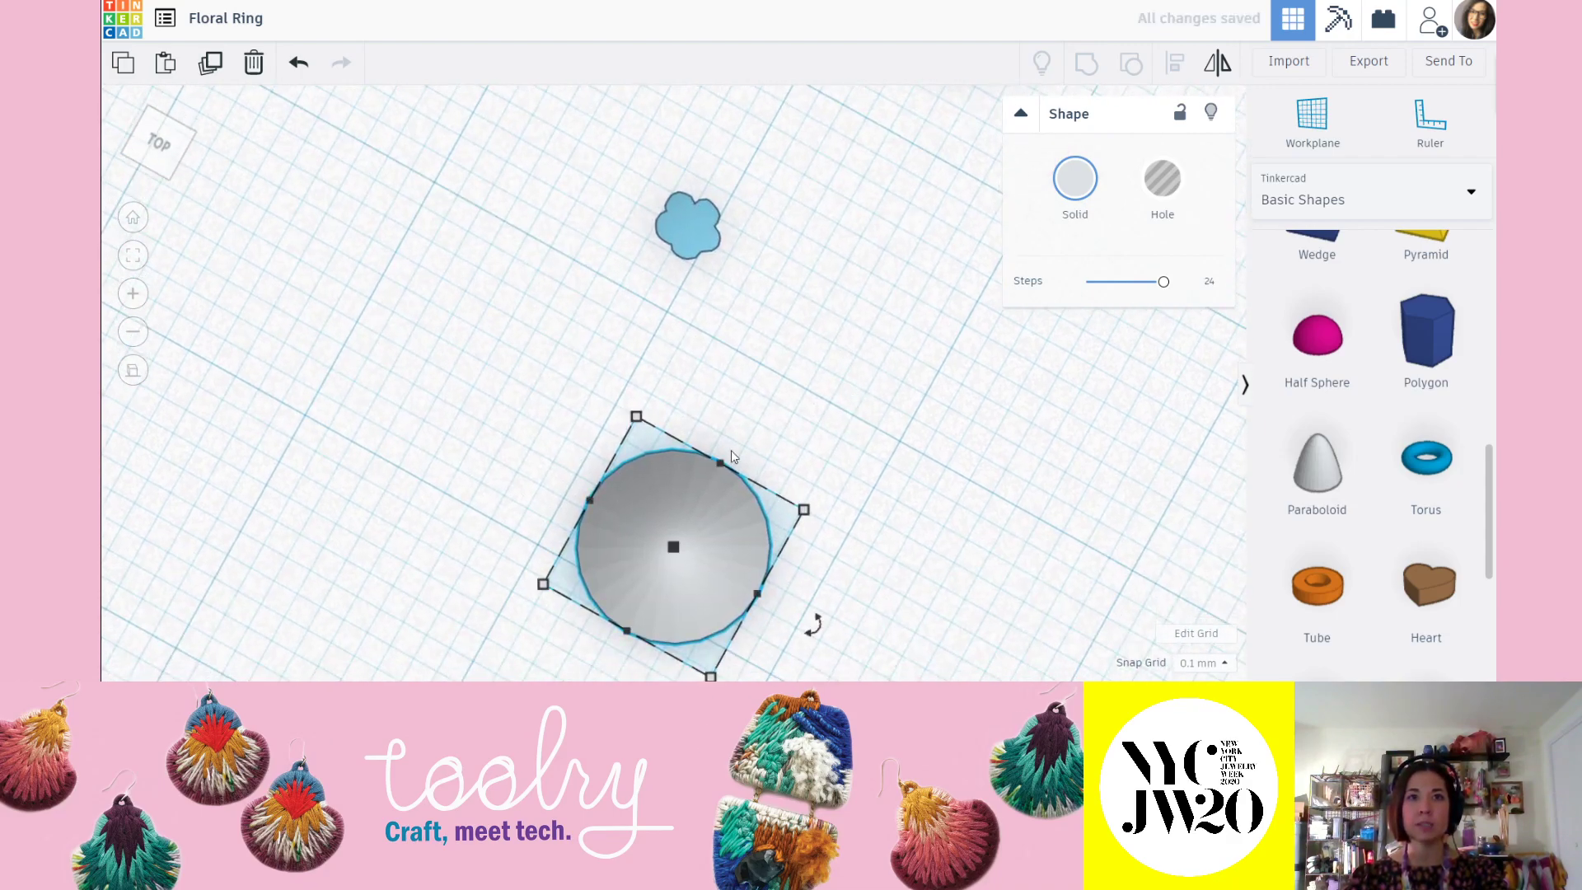
{"action": "left_click_drag", "start_coordinate": [635, 416], "coordinate": [679, 620], "text": "shift"}
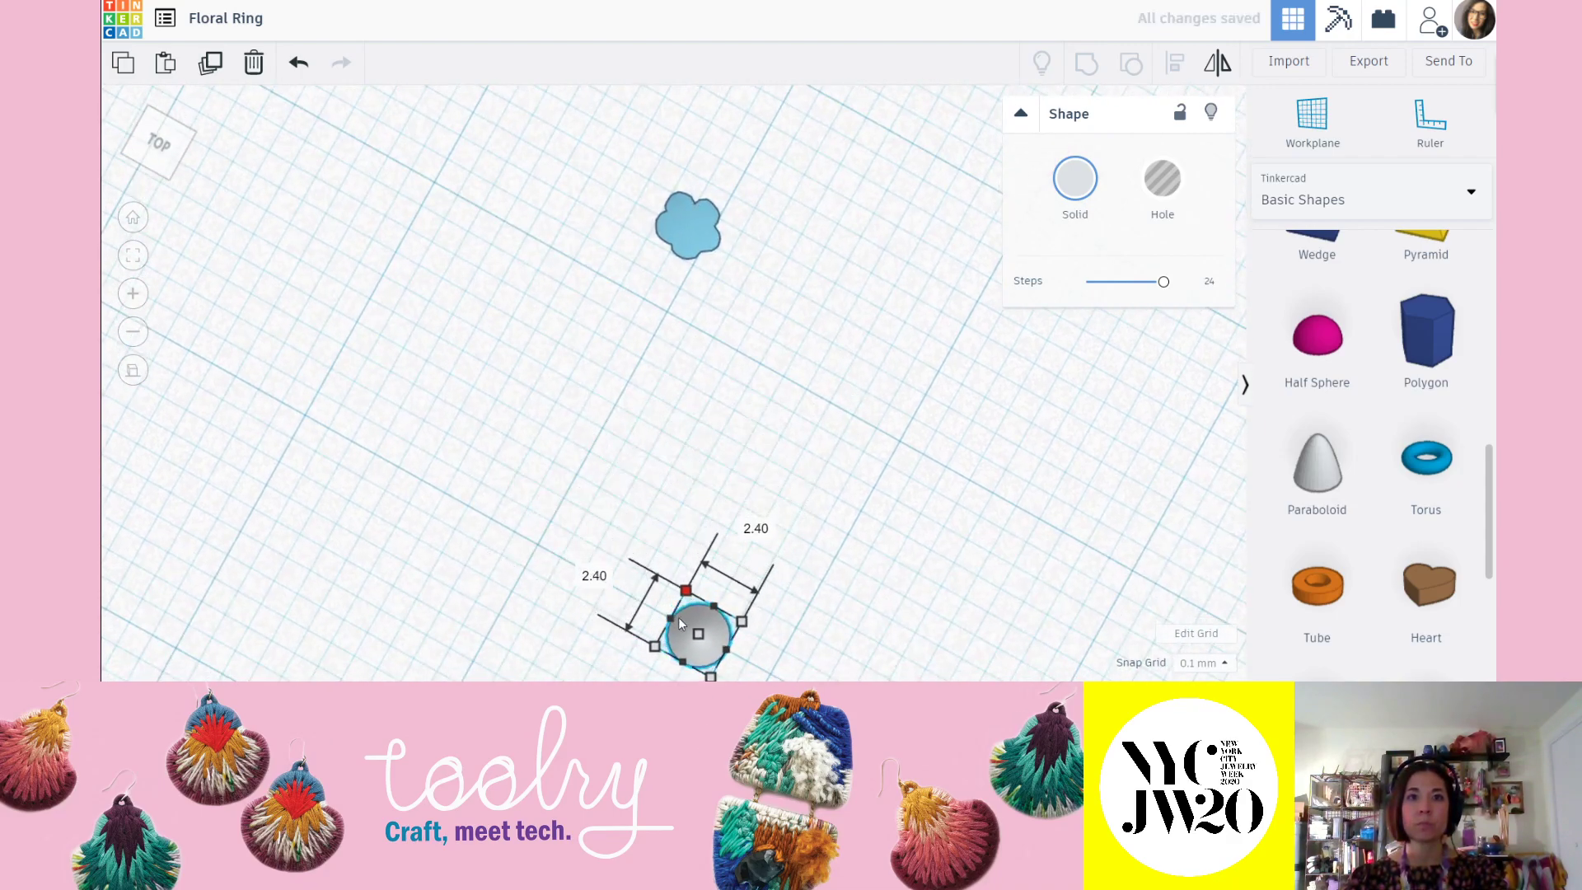
{"action": "middle_click_drag", "start_coordinate": [796, 578], "coordinate": [799, 517]}
{"action": "left_click", "coordinate": [771, 616]}
{"action": "left_click_drag", "start_coordinate": [710, 593], "coordinate": [716, 286]}
{"action": "middle_click_drag", "start_coordinate": [768, 230], "coordinate": [771, 384]}
{"action": "scroll", "coordinate": [786, 420], "scroll_direction": "up", "scroll_amount": 2}
{"action": "right_click_drag", "start_coordinate": [794, 438], "coordinate": [788, 369]}
{"action": "middle_click_drag", "start_coordinate": [787, 369], "coordinate": [784, 511]}
{"action": "right_click_drag", "start_coordinate": [783, 474], "coordinate": [804, 517]}
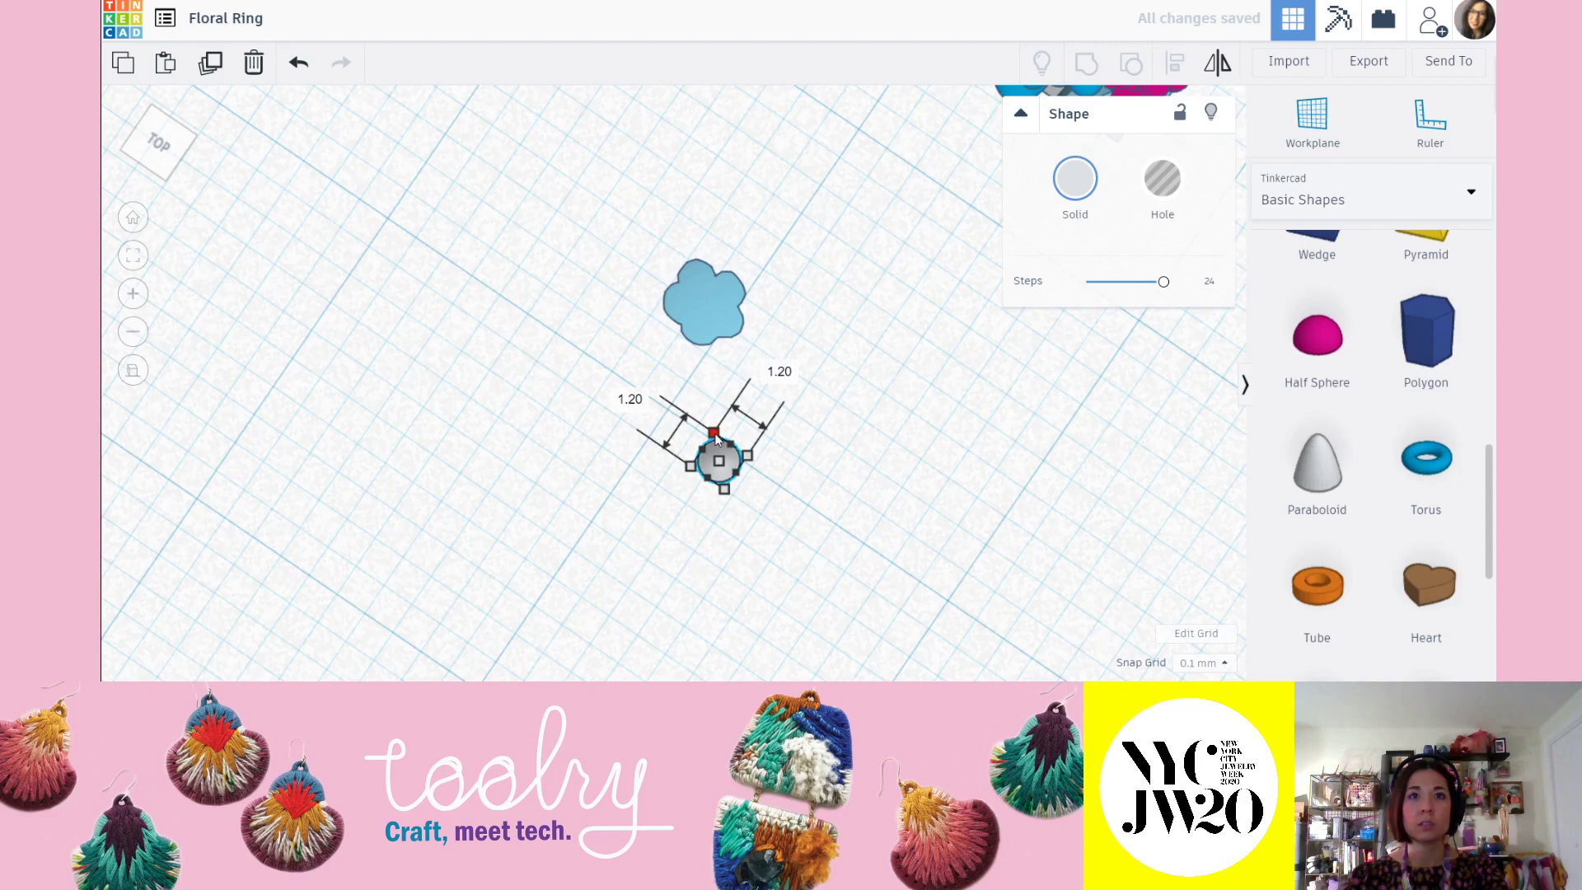
Enlarge the small flower slightly, keeping its proportions.
{"action": "left_click", "coordinate": [700, 305]}
{"action": "left_click_drag", "start_coordinate": [652, 312], "coordinate": [624, 317], "text": "shift"}
{"action": "left_click", "coordinate": [745, 492]}
Move the paraboloid to the flower's centre and raise it onto the flower's top surface.
{"action": "left_click_drag", "start_coordinate": [719, 456], "coordinate": [693, 309]}
{"action": "right_click_drag", "start_coordinate": [733, 309], "coordinate": [733, 301]}
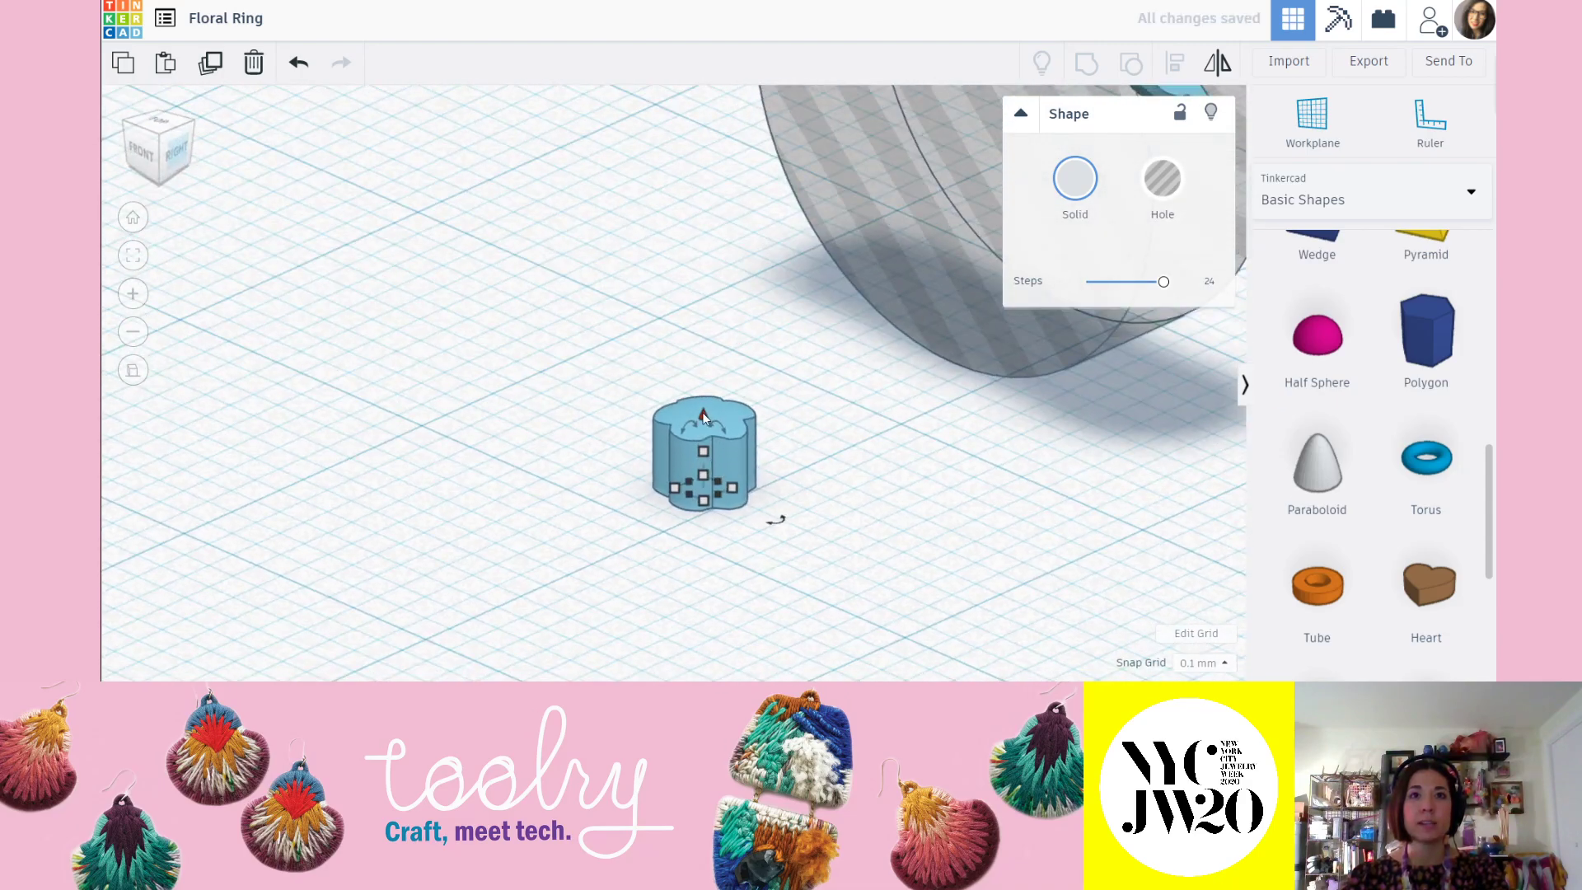
{"action": "left_click_drag", "start_coordinate": [702, 411], "coordinate": [700, 353]}
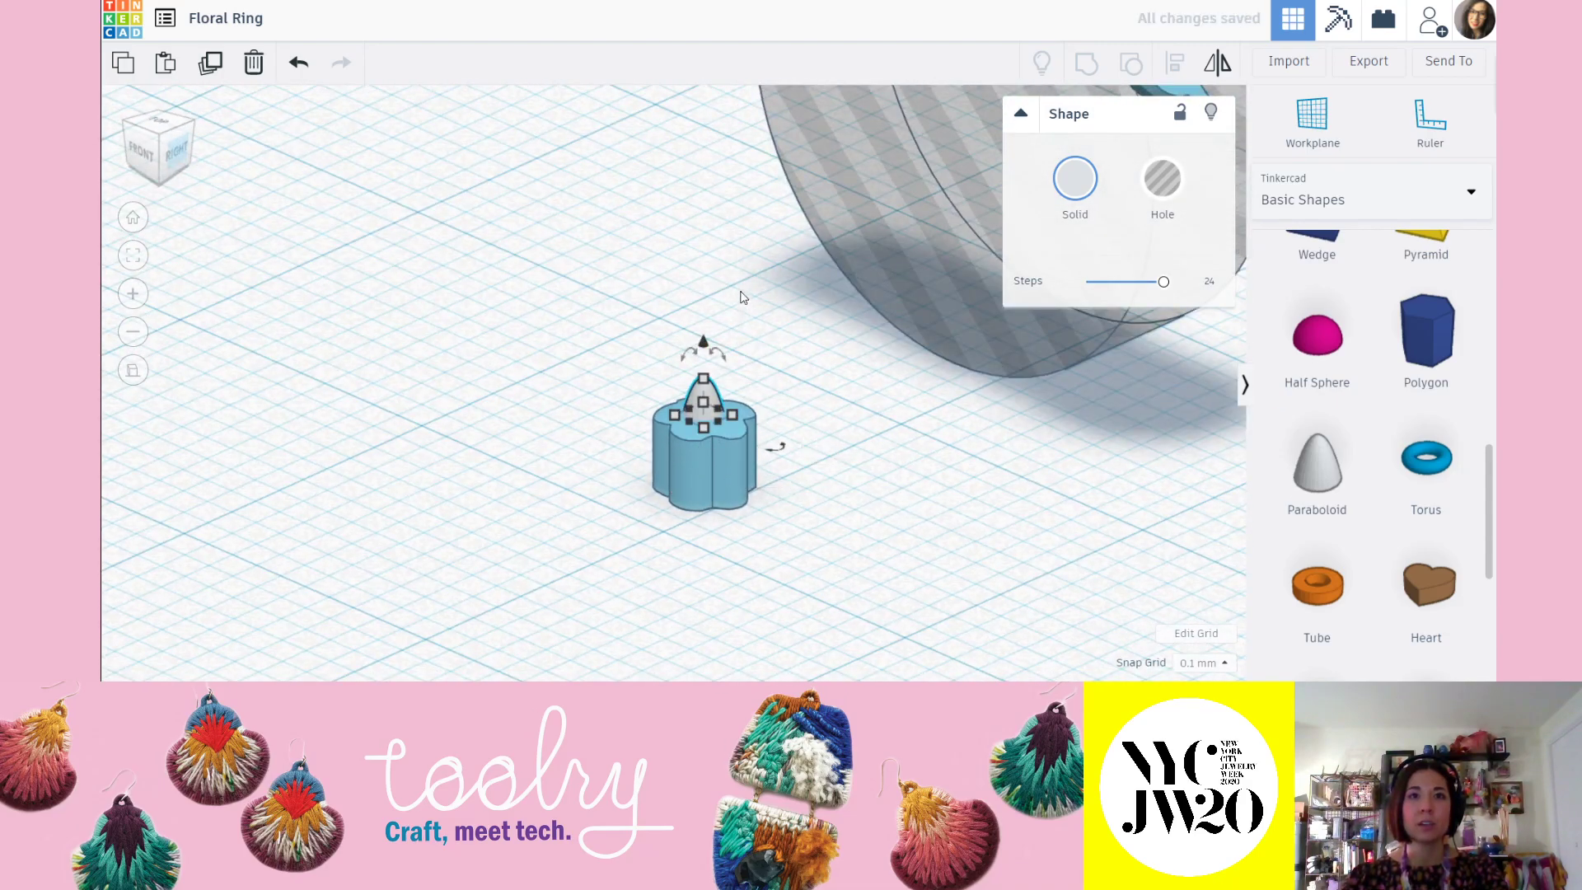
{"action": "left_click", "coordinate": [590, 290]}
Centre-align the paraboloid with the flower in both horizontal directions and nudge it slightly sideways.
{"action": "right_click_drag", "start_coordinate": [719, 517], "coordinate": [684, 298]}
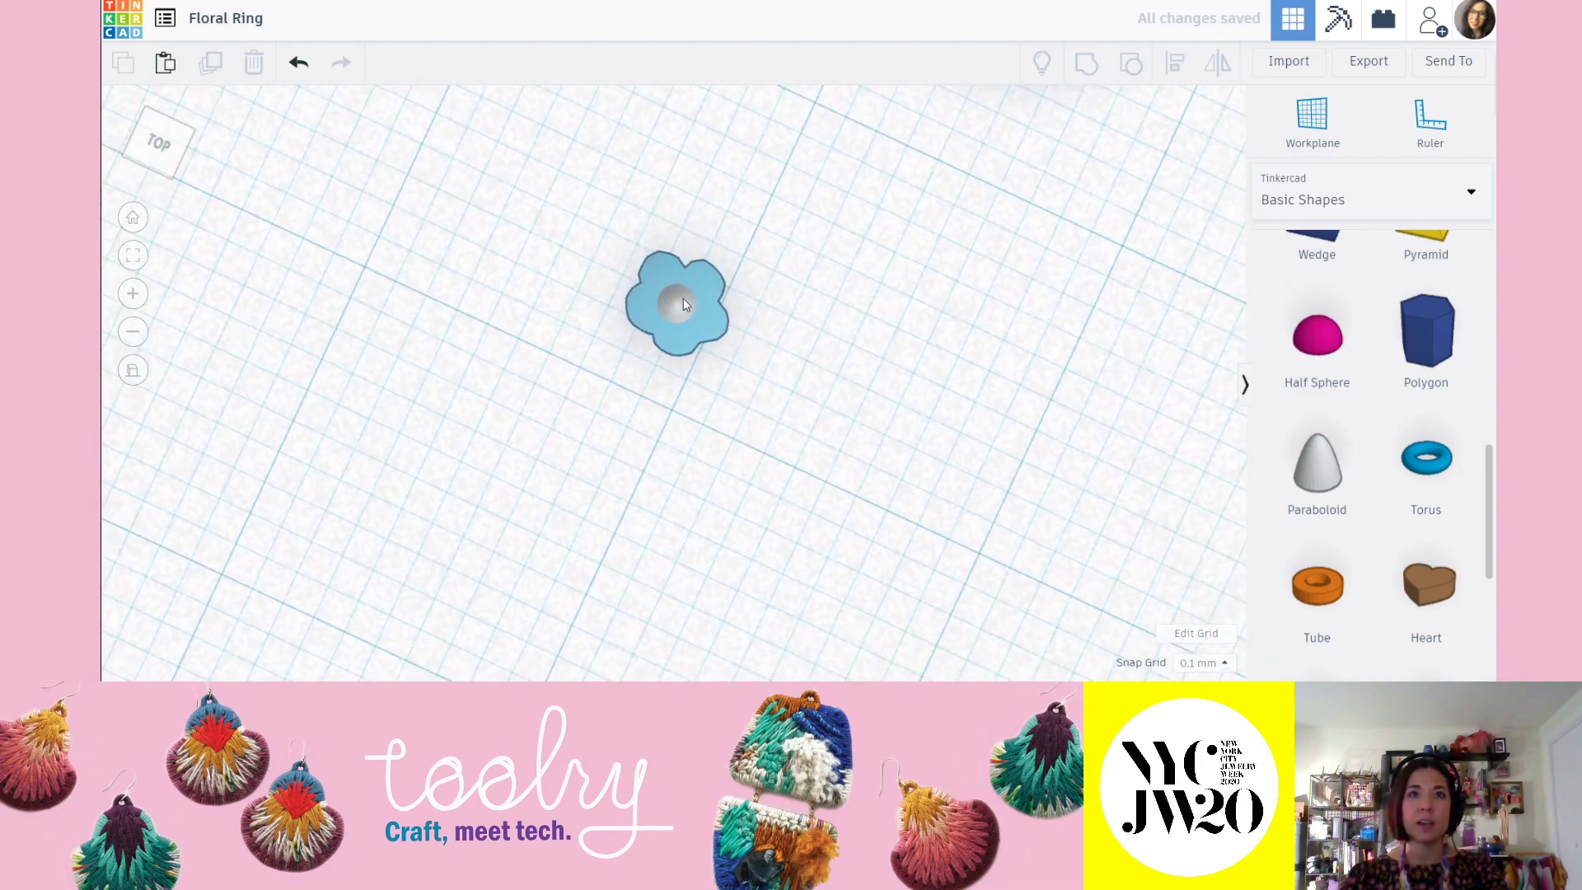
{"action": "left_click", "coordinate": [683, 298]}
{"action": "left_click_drag", "start_coordinate": [792, 438], "coordinate": [585, 192]}
{"action": "left_click", "coordinate": [1174, 65]}
{"action": "left_click", "coordinate": [711, 240]}
{"action": "left_click", "coordinate": [863, 389]}
{"action": "left_click", "coordinate": [674, 318]}
{"action": "key", "text": "Left"}
{"action": "left_click", "coordinate": [906, 387]}
{"action": "right_click_drag", "start_coordinate": [757, 420], "coordinate": [740, 330]}
{"action": "left_click", "coordinate": [714, 460]}
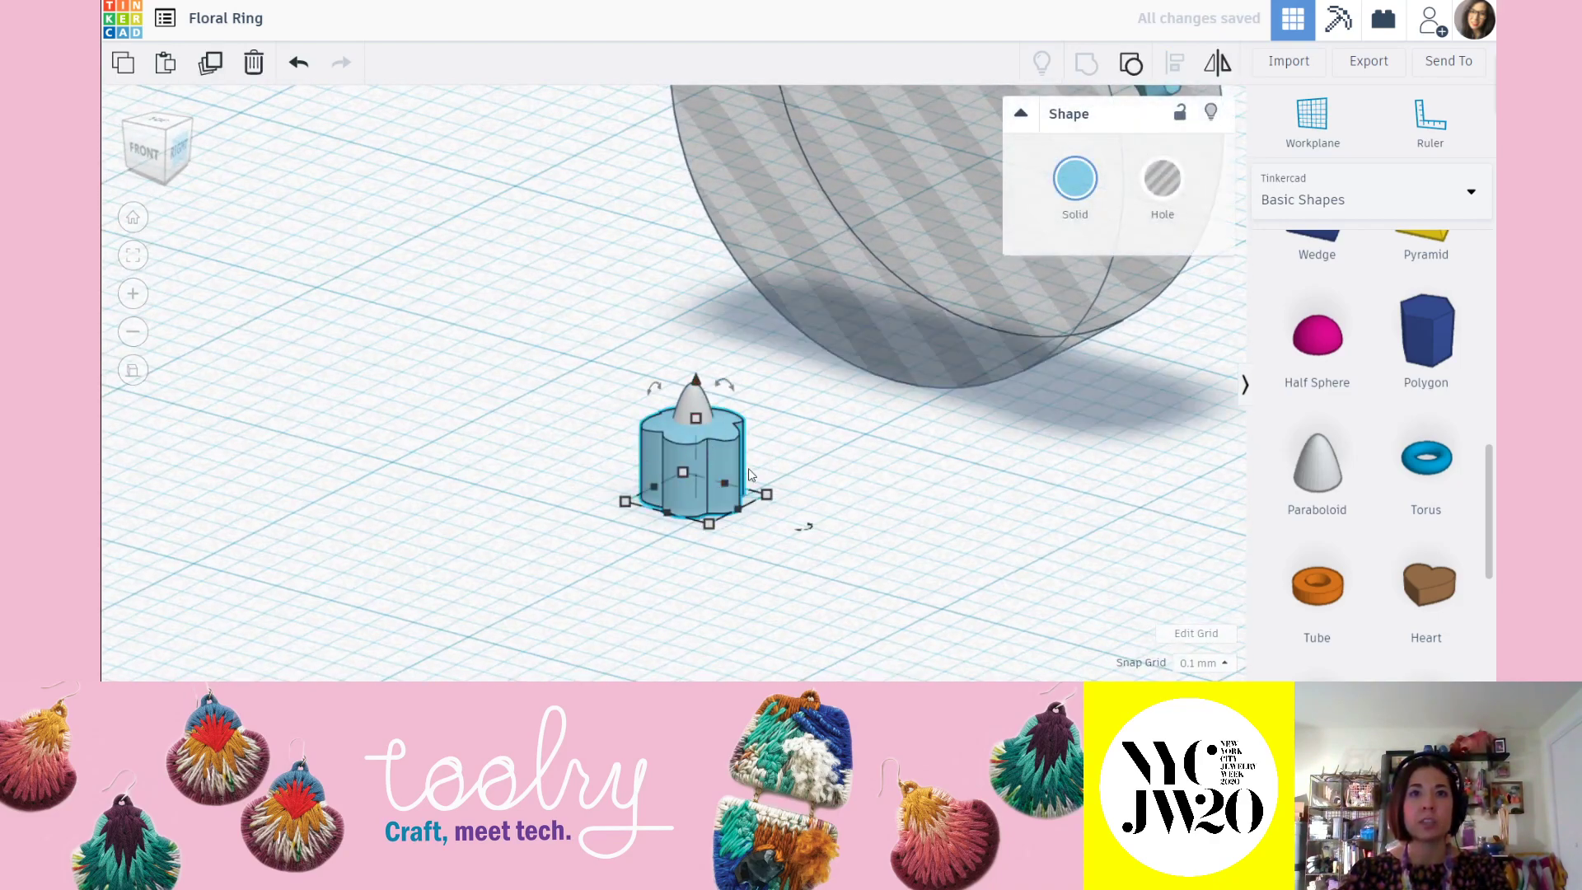
{"action": "left_click_drag", "start_coordinate": [698, 379], "coordinate": [703, 458]}
{"action": "key", "text": "ctrl+z"}
Lower the paraboloid so its base sinks into the flower and only the tip stands out.
{"action": "left_click", "coordinate": [784, 413]}
{"action": "left_click", "coordinate": [693, 412]}
{"action": "left_click_drag", "start_coordinate": [693, 354], "coordinate": [700, 396]}
Group the small flower with its paraboloid centre and colour the group red.
{"action": "right_click_drag", "start_coordinate": [615, 338], "coordinate": [713, 452]}
{"action": "left_click_drag", "start_coordinate": [725, 461], "coordinate": [645, 265]}
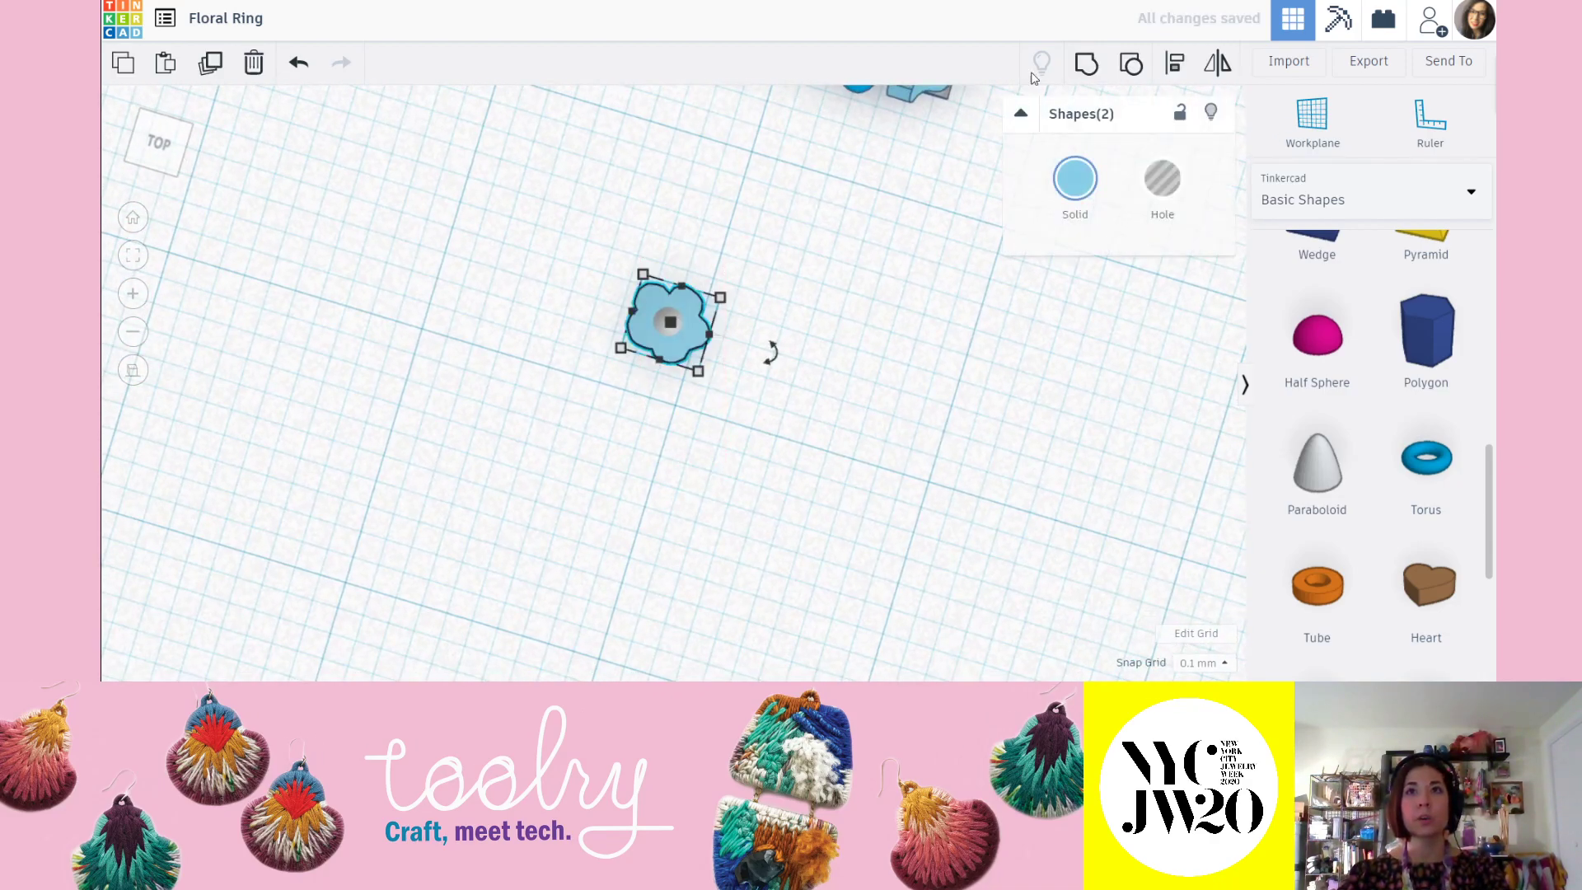
{"action": "left_click", "coordinate": [1084, 70]}
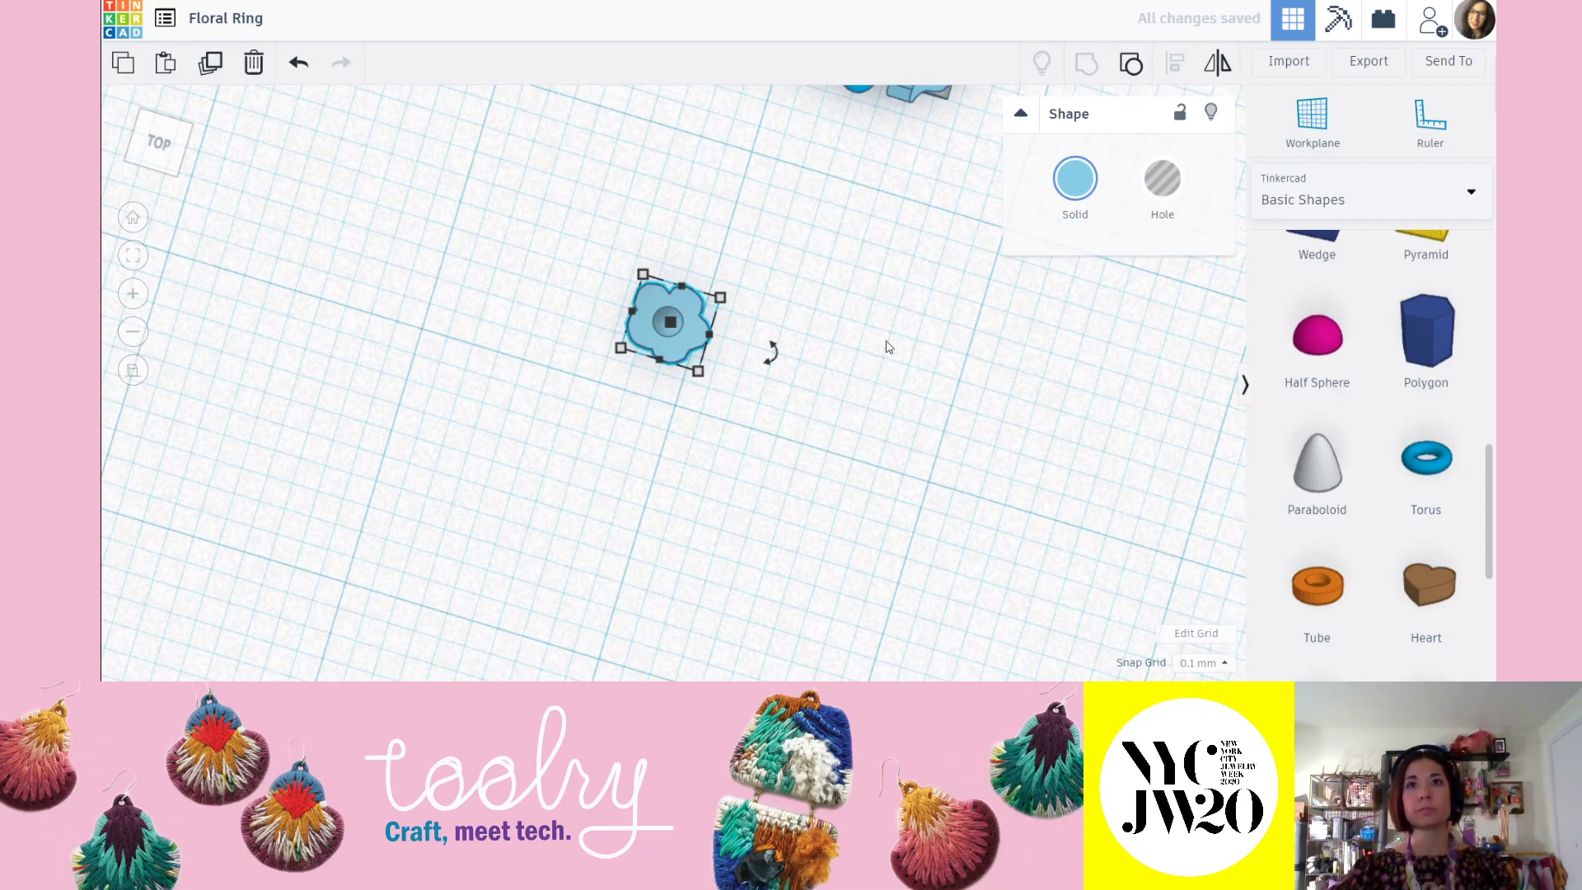
{"action": "left_click", "coordinate": [1075, 178]}
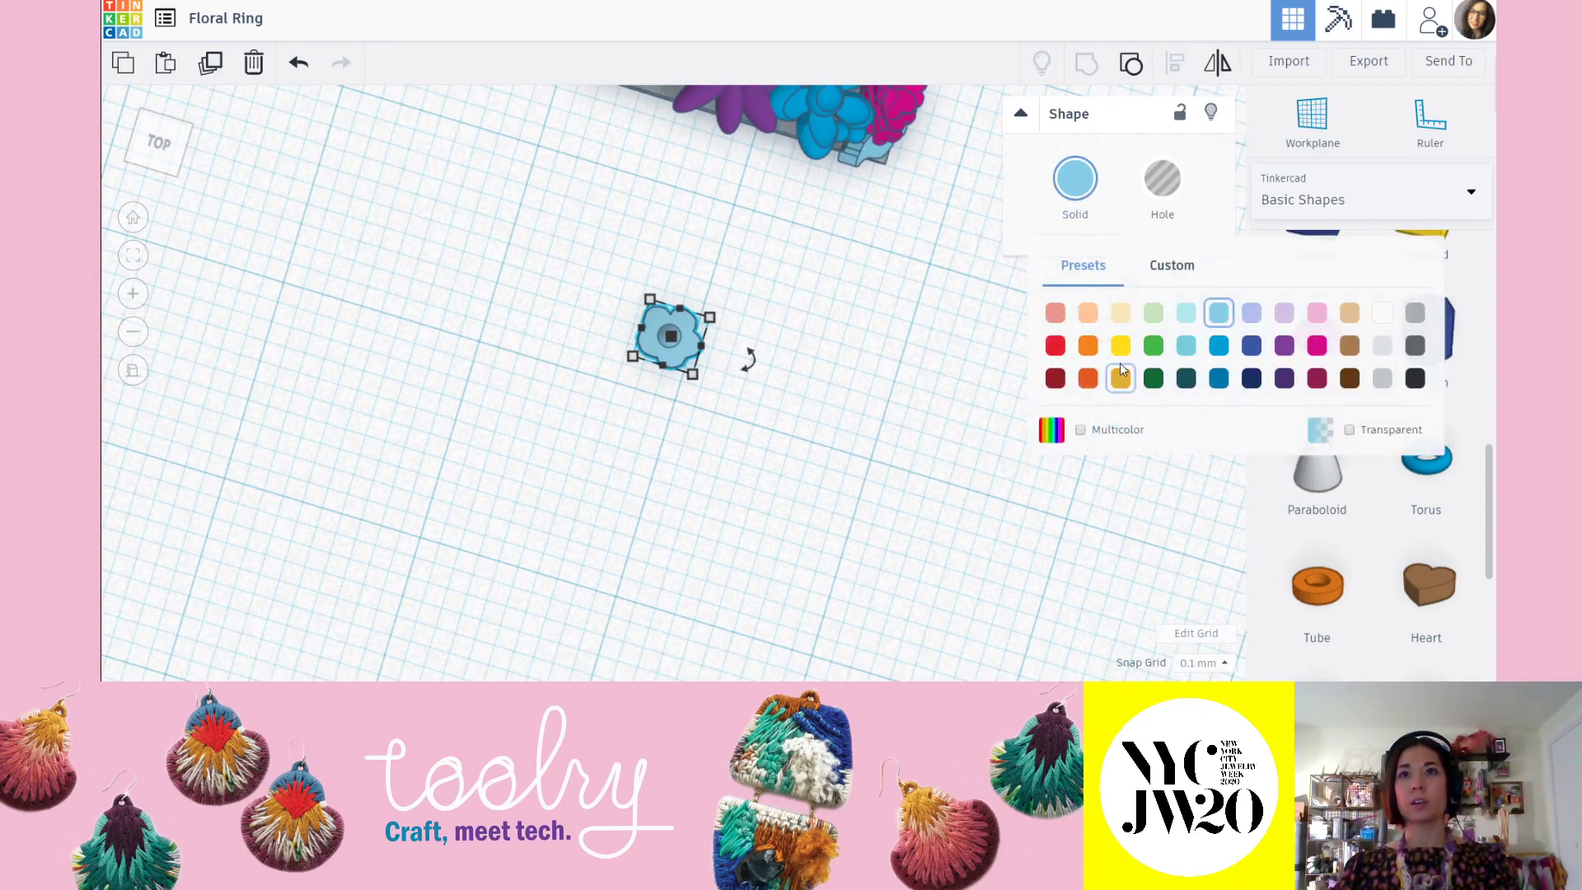
{"action": "left_click", "coordinate": [1055, 345]}
{"action": "left_click", "coordinate": [854, 339]}
{"action": "right_click_drag", "start_coordinate": [854, 339], "coordinate": [916, 282]}
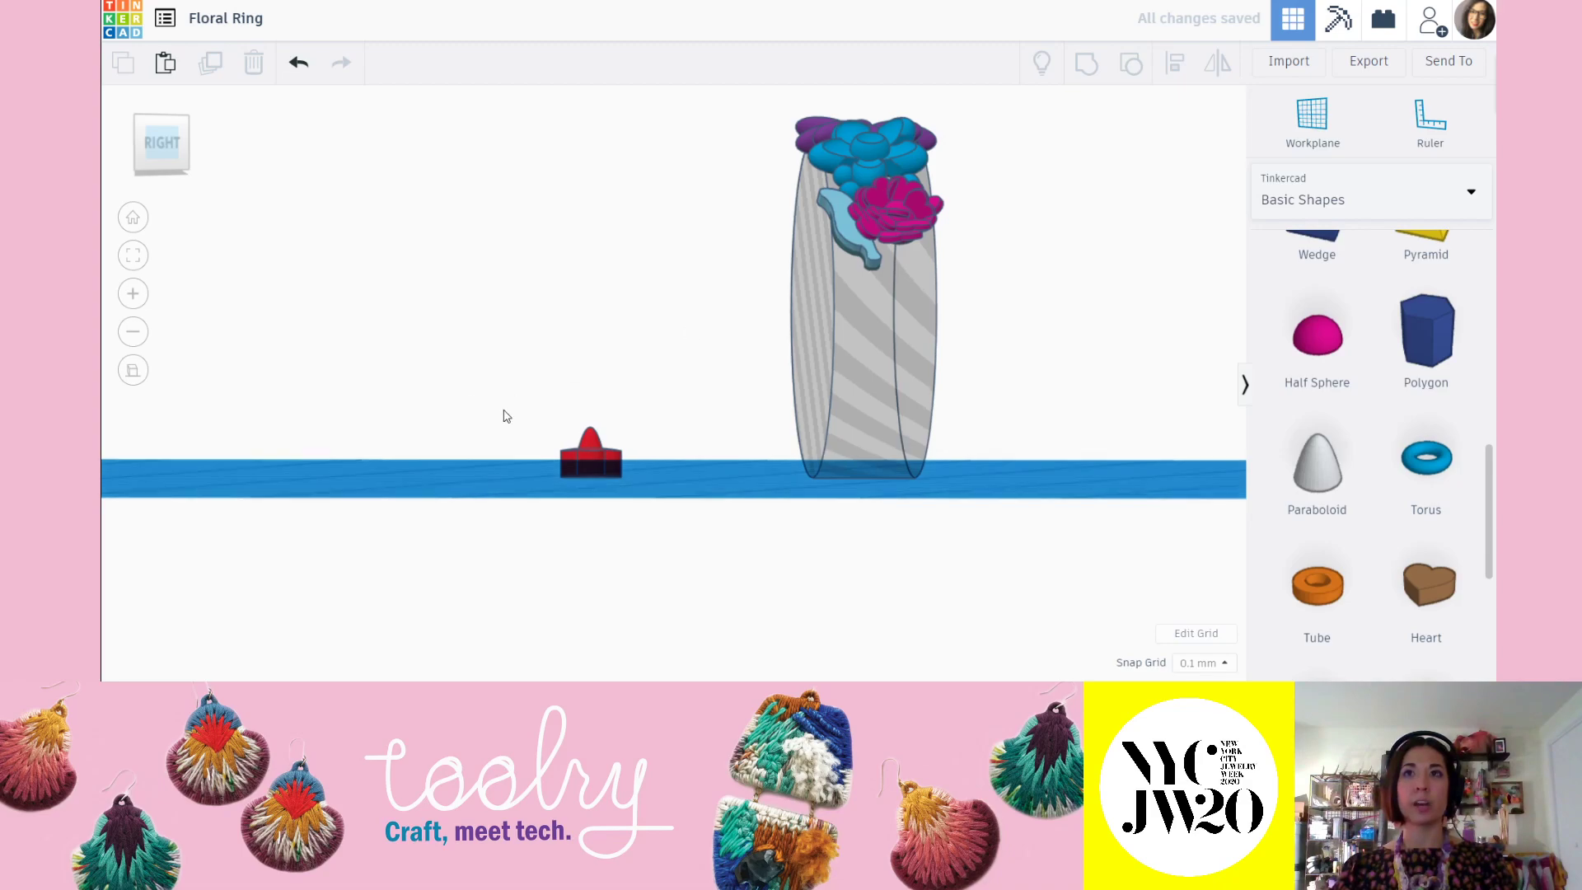
Place a workplane on the ring's outer band, drop the red flower to it and move the flower onto the band below the magenta flower.
{"action": "right_click_drag", "start_coordinate": [494, 409], "coordinate": [1348, 112]}
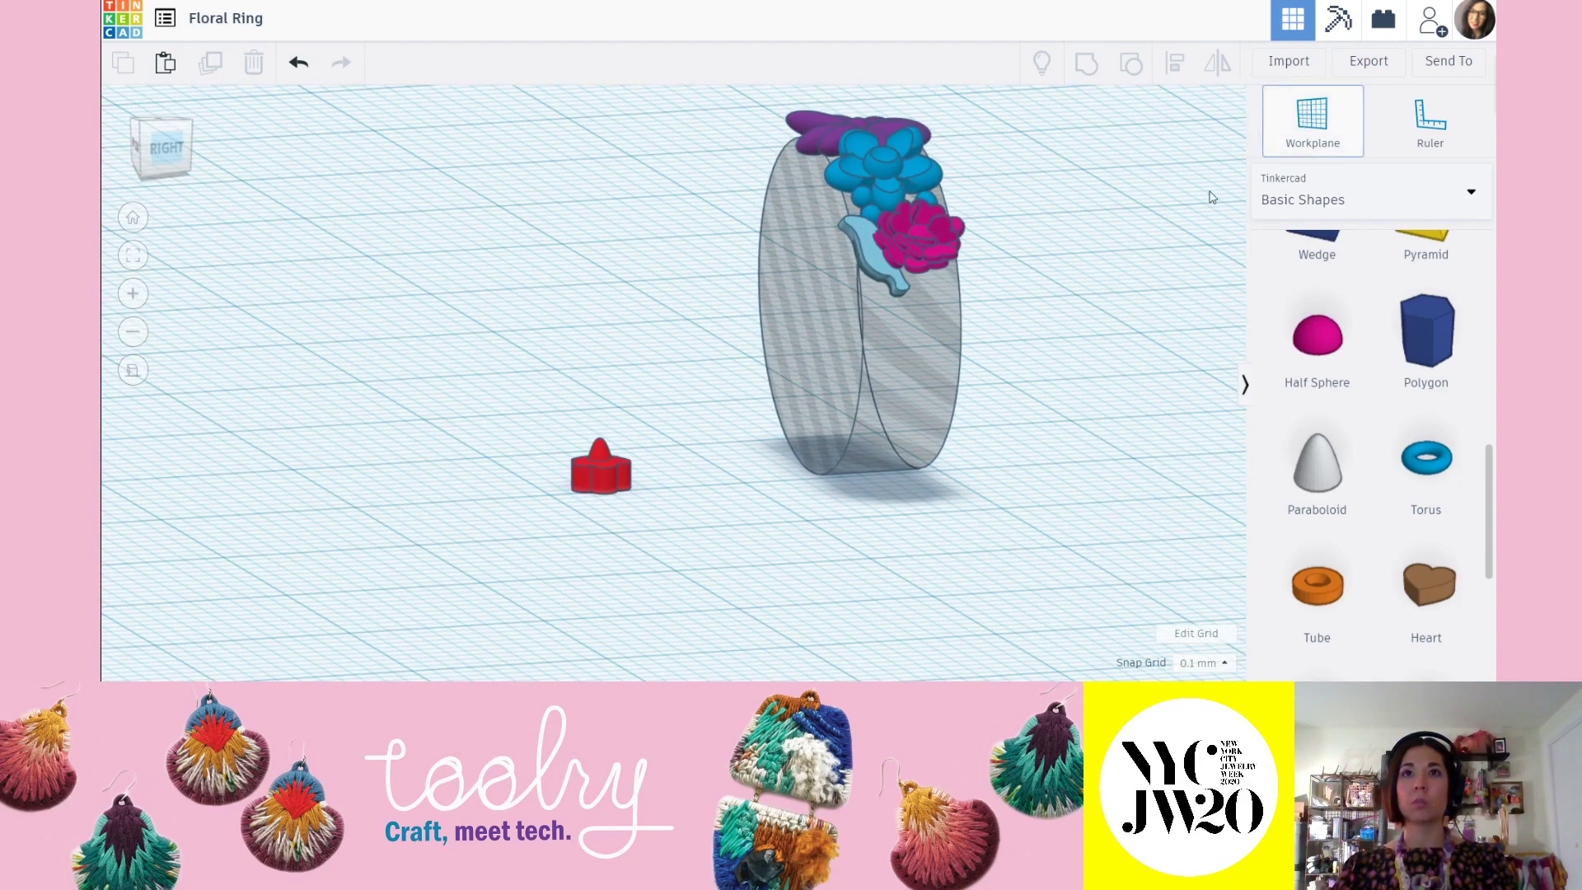
{"action": "left_click", "coordinate": [932, 289]}
{"action": "left_click", "coordinate": [602, 466]}
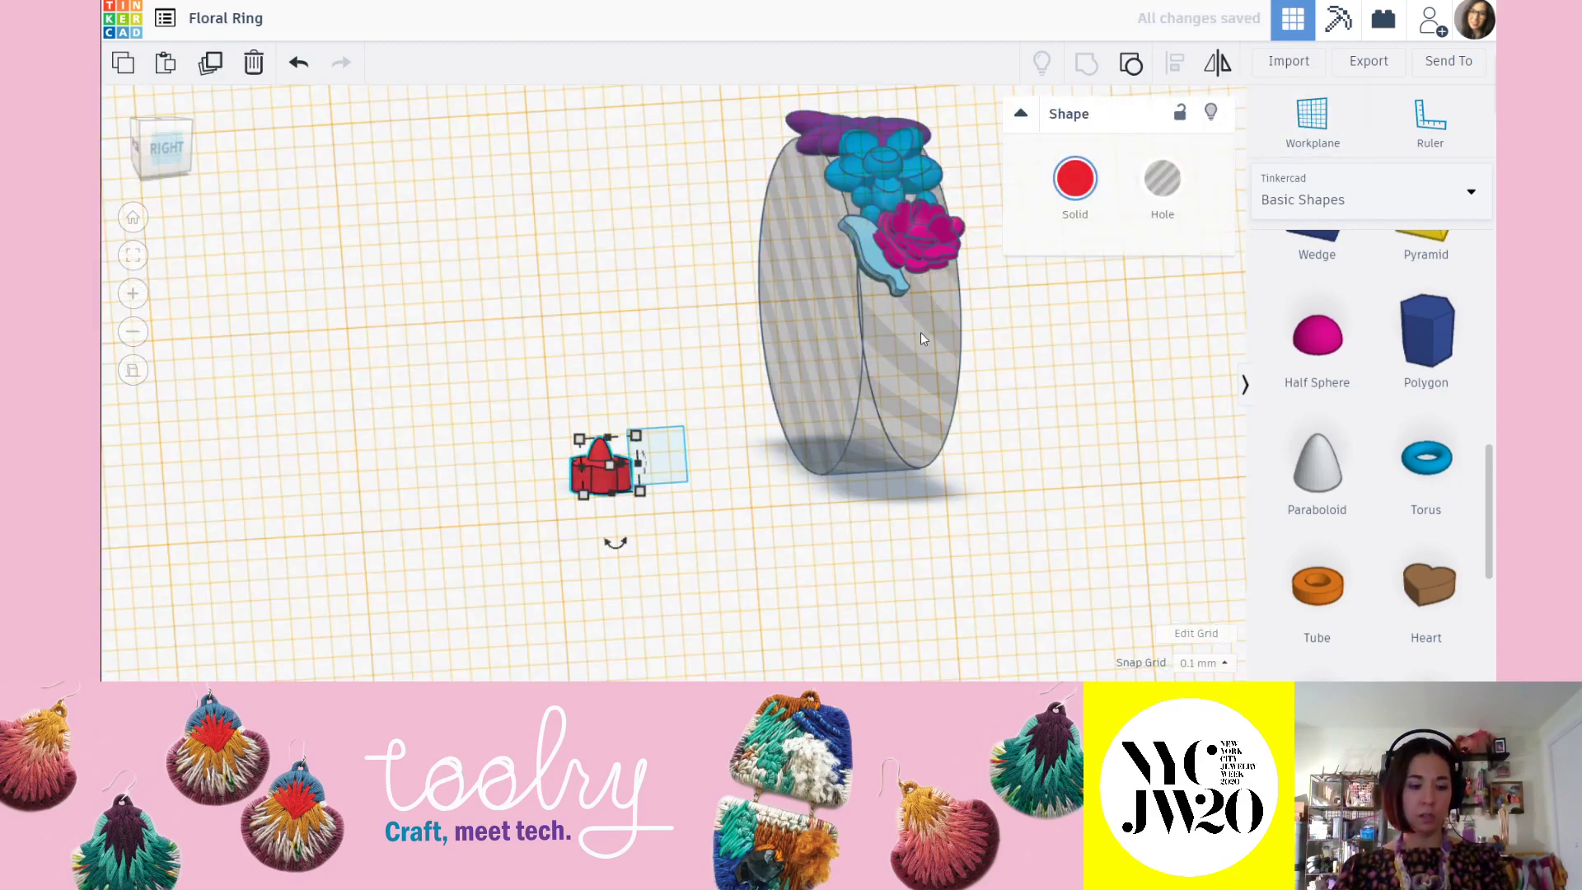
{"action": "key", "text": "d"}
{"action": "right_click_drag", "start_coordinate": [868, 512], "coordinate": [811, 551]}
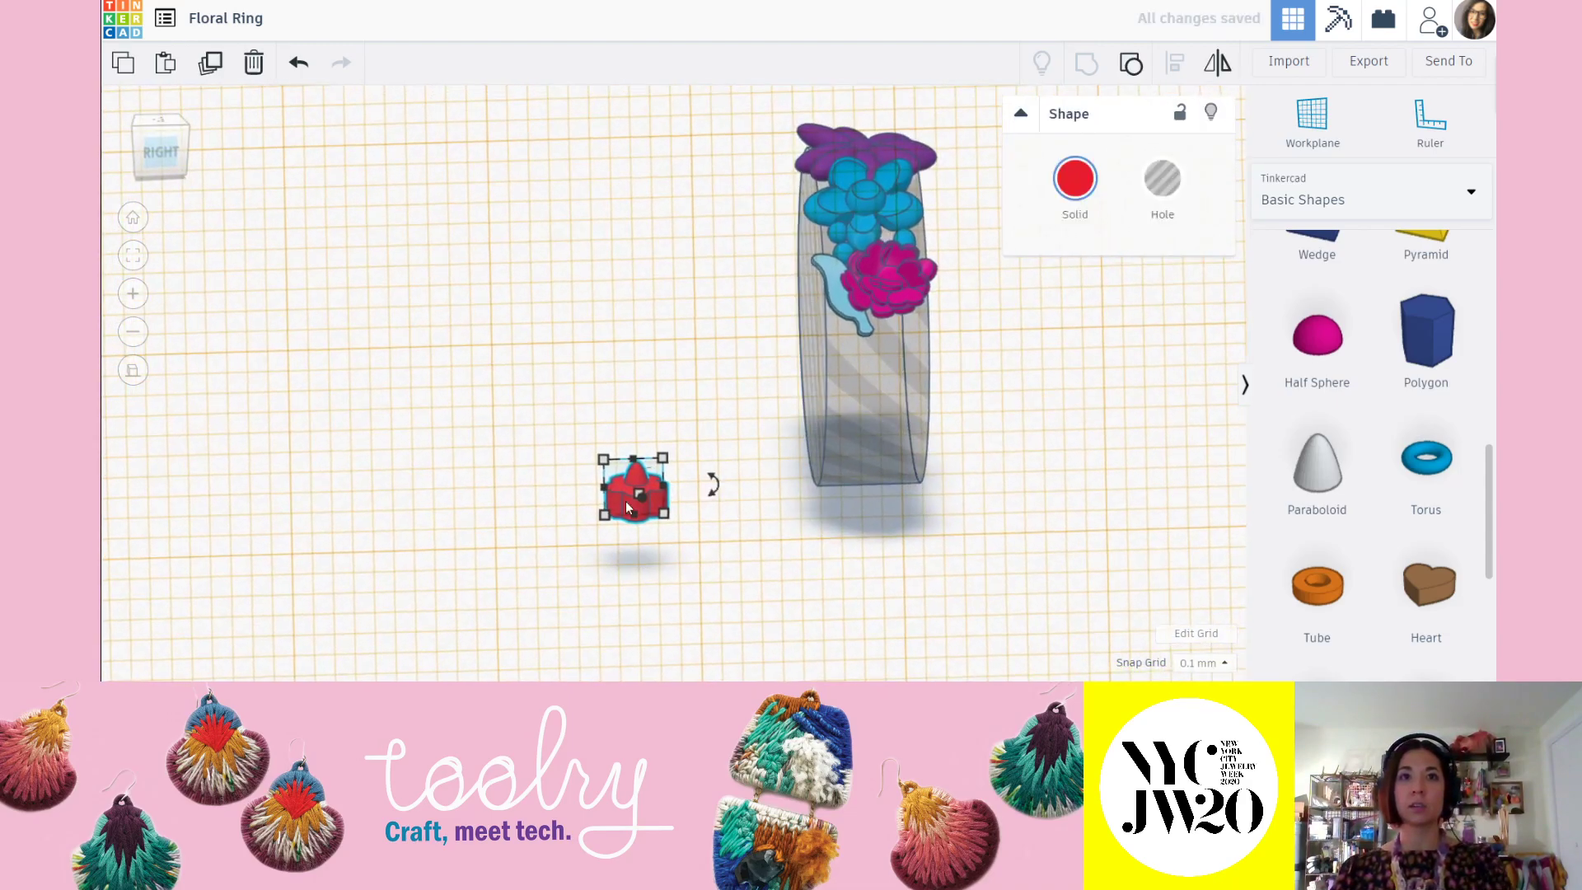
{"action": "left_click_drag", "start_coordinate": [621, 495], "coordinate": [882, 338]}
Tilt the red flower so its tip faces outward and its base lies against the band, and shift it into the ring.
{"action": "right_click_drag", "start_coordinate": [977, 324], "coordinate": [436, 212]}
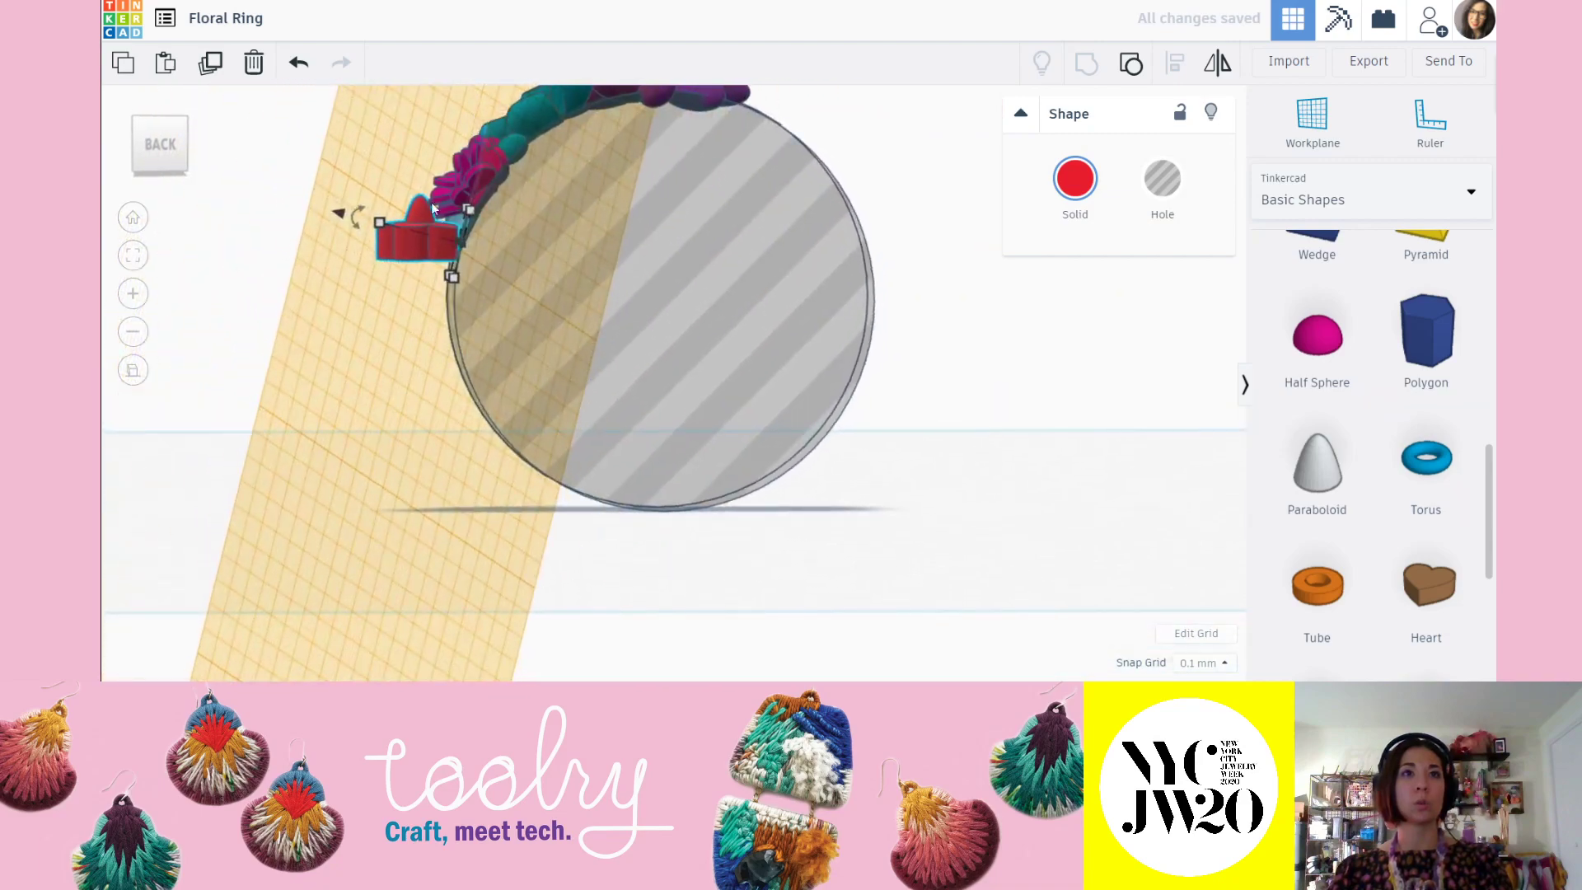
{"action": "left_click_drag", "start_coordinate": [367, 209], "coordinate": [338, 367]}
{"action": "right_click_drag", "start_coordinate": [590, 336], "coordinate": [582, 338]}
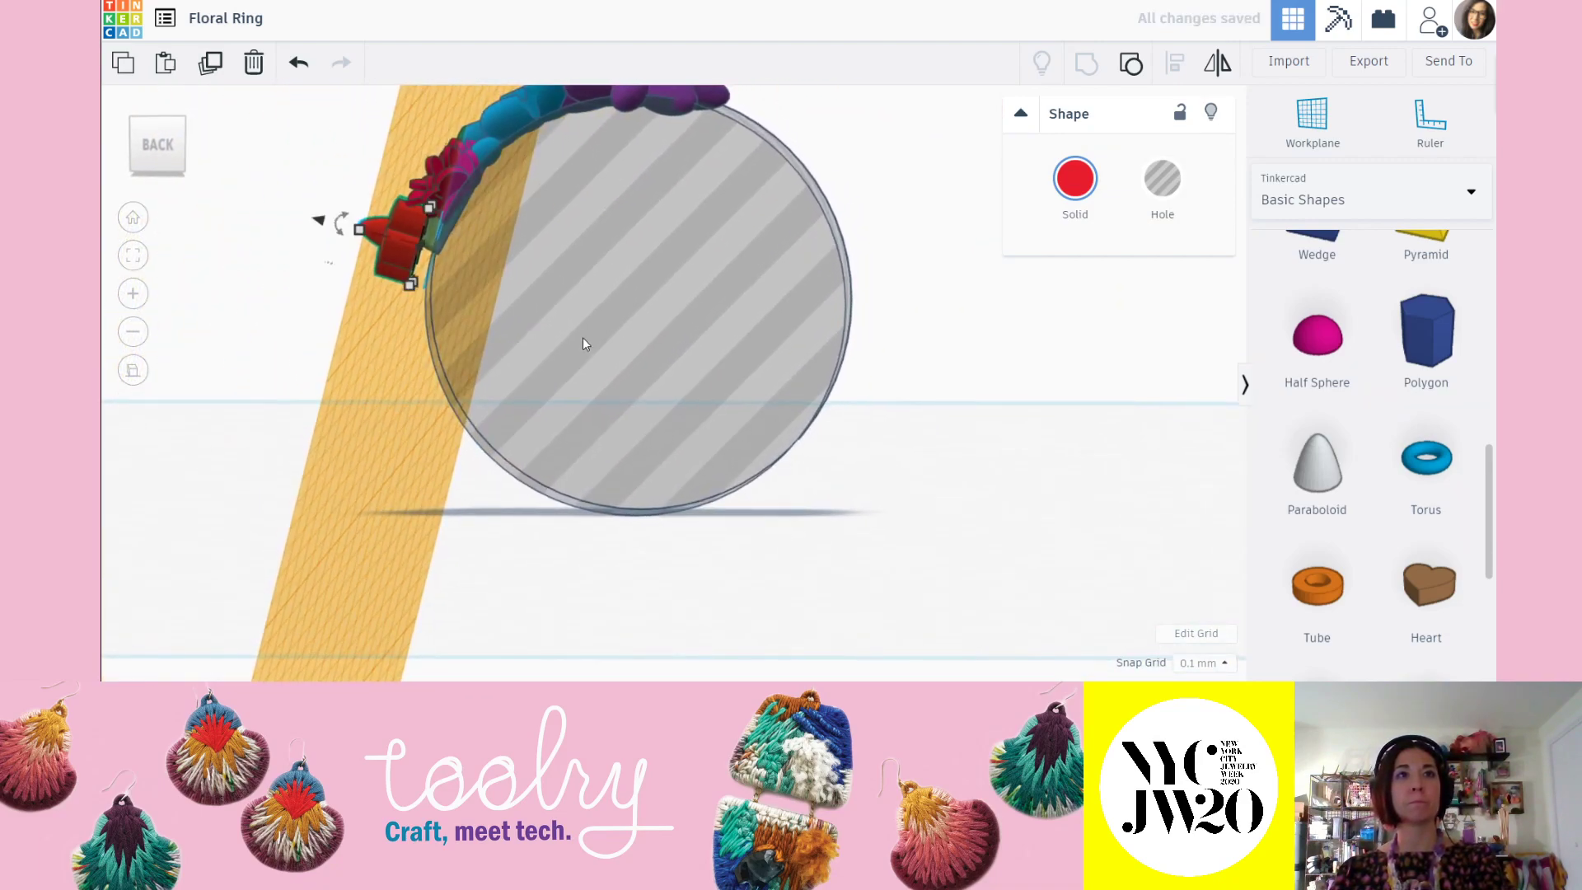
{"action": "left_click_drag", "start_coordinate": [459, 259], "coordinate": [489, 260]}
{"action": "right_click_drag", "start_coordinate": [486, 260], "coordinate": [410, 166]}
Nudge the red flower down the band and rotate it slightly about its own centre.
{"action": "right_click_drag", "start_coordinate": [467, 377], "coordinate": [899, 394]}
{"action": "right_click_drag", "start_coordinate": [1101, 412], "coordinate": [1068, 416]}
{"action": "key", "text": "Down"}
{"action": "key", "text": "Down"}
{"action": "key", "text": "Down"}
{"action": "mouse_move", "coordinate": [958, 306]}
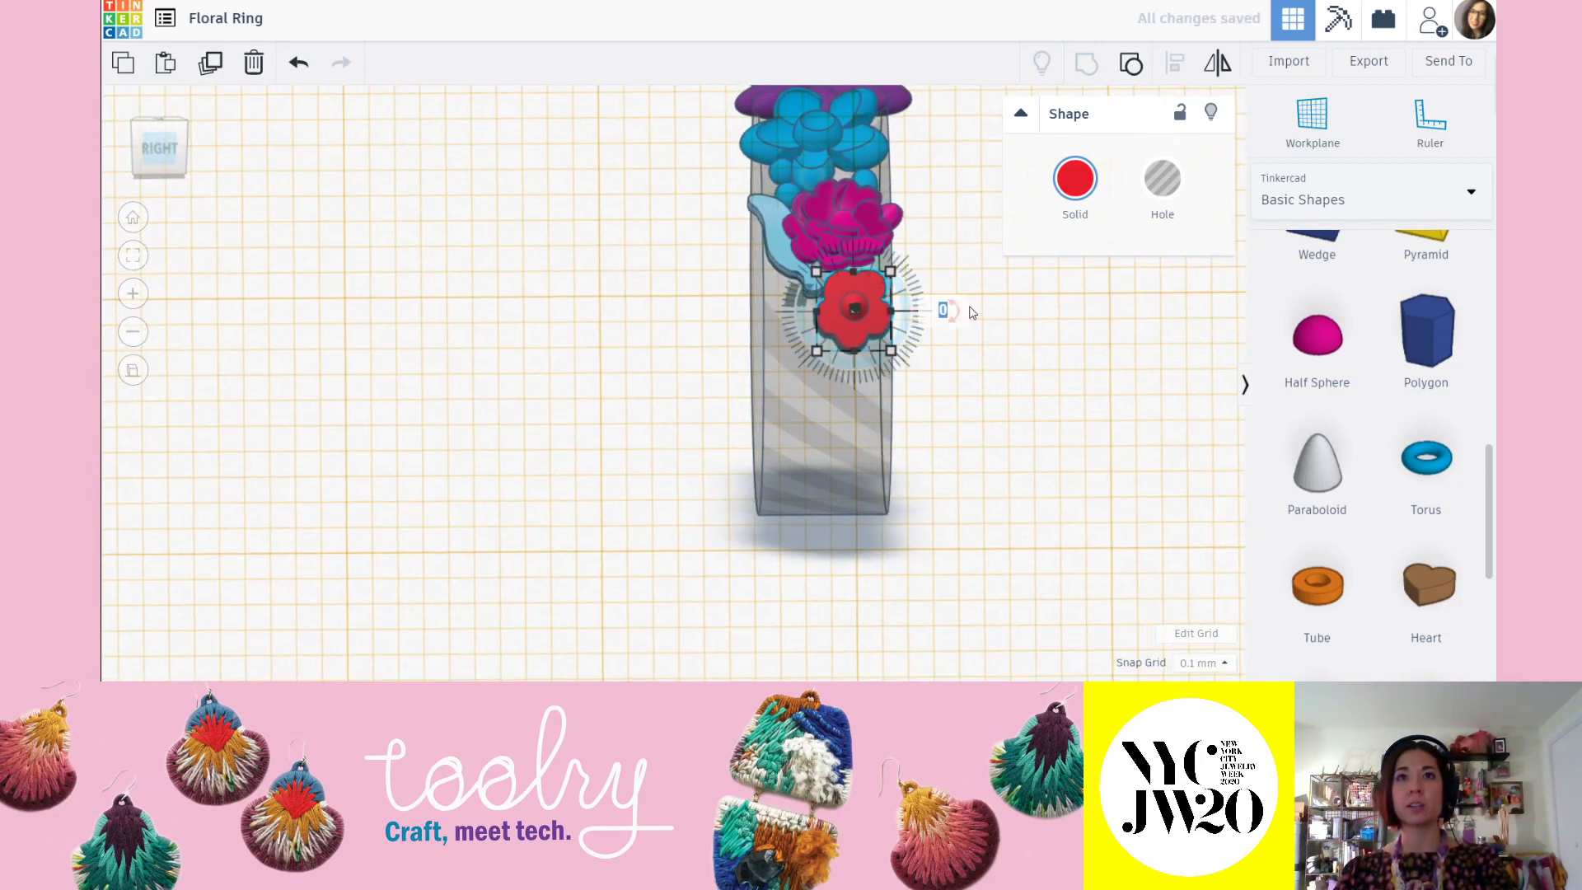
{"action": "scroll", "coordinate": [993, 280], "scroll_direction": "up", "scroll_amount": 2}
{"action": "left_click", "coordinate": [980, 282]}
{"action": "middle_click_drag", "start_coordinate": [916, 299], "coordinate": [853, 357]}
{"action": "right_click_drag", "start_coordinate": [1008, 359], "coordinate": [964, 356]}
{"action": "left_click", "coordinate": [793, 280]}
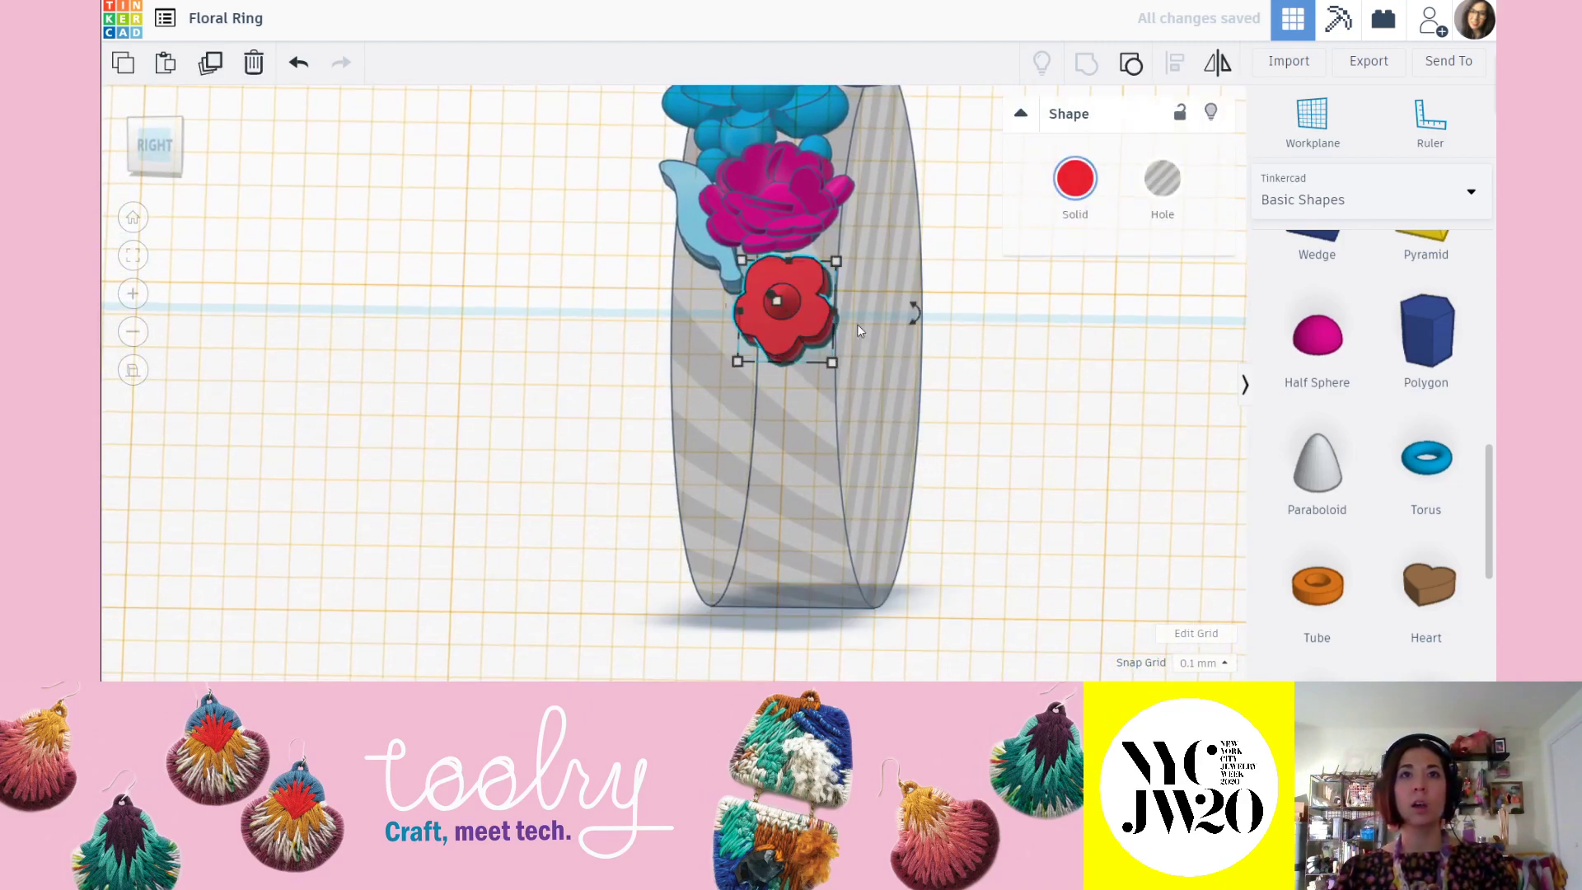
{"action": "left_click_drag", "start_coordinate": [912, 312], "coordinate": [935, 379]}
{"action": "right_click_drag", "start_coordinate": [972, 381], "coordinate": [1109, 370]}
{"action": "left_click", "coordinate": [1108, 371]}
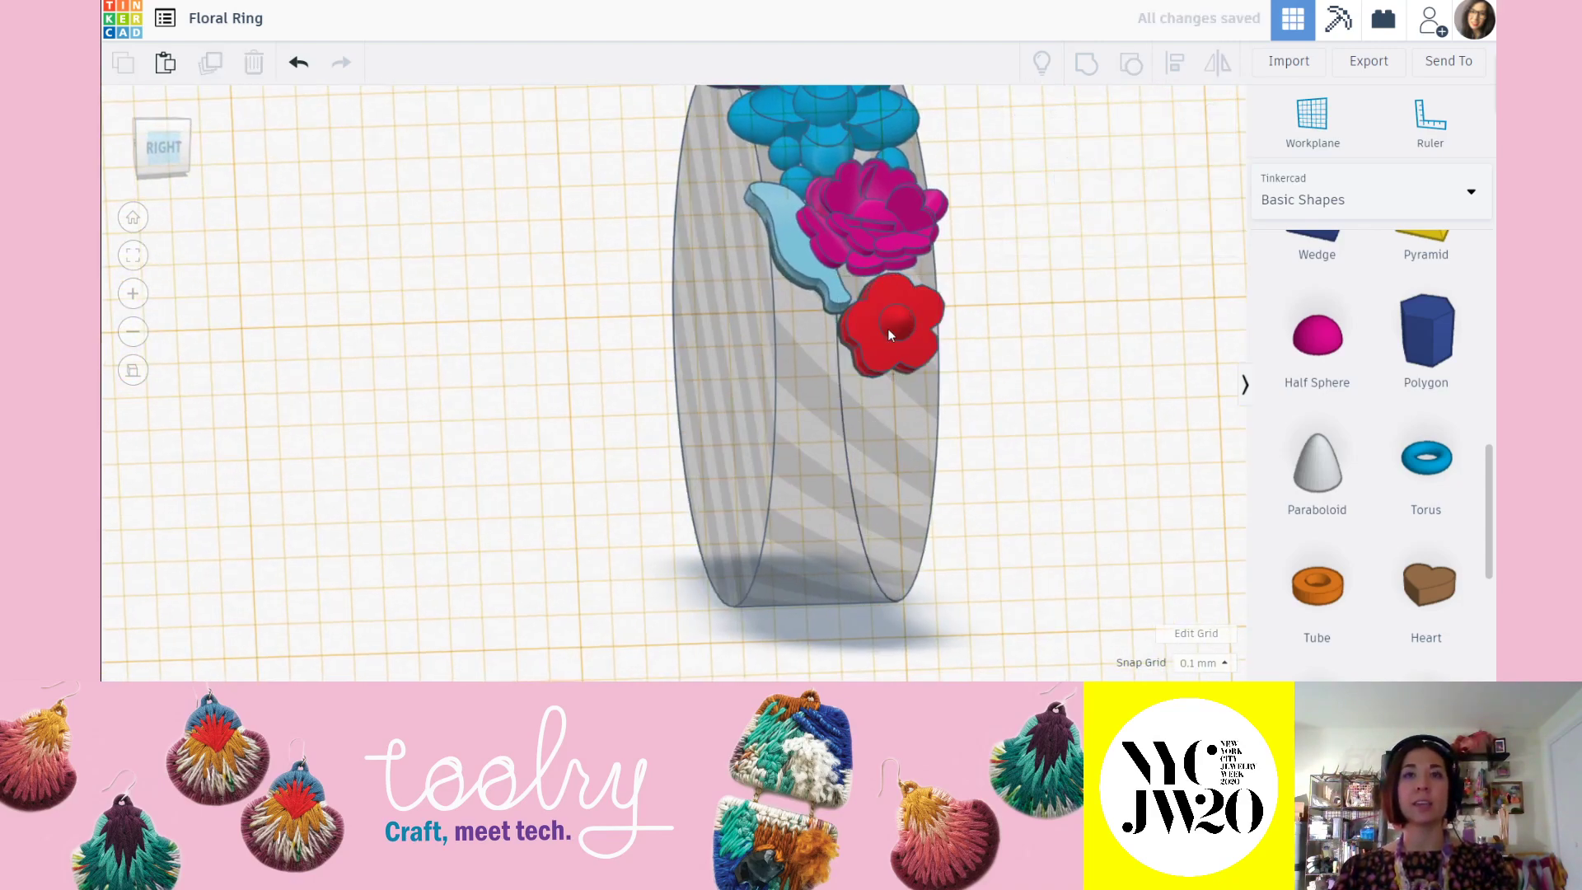
Duplicate the small blue sphere beside the blue flower and move the copy down the band toward the red flower.
{"action": "middle_click_drag", "start_coordinate": [908, 322], "coordinate": [853, 375]}
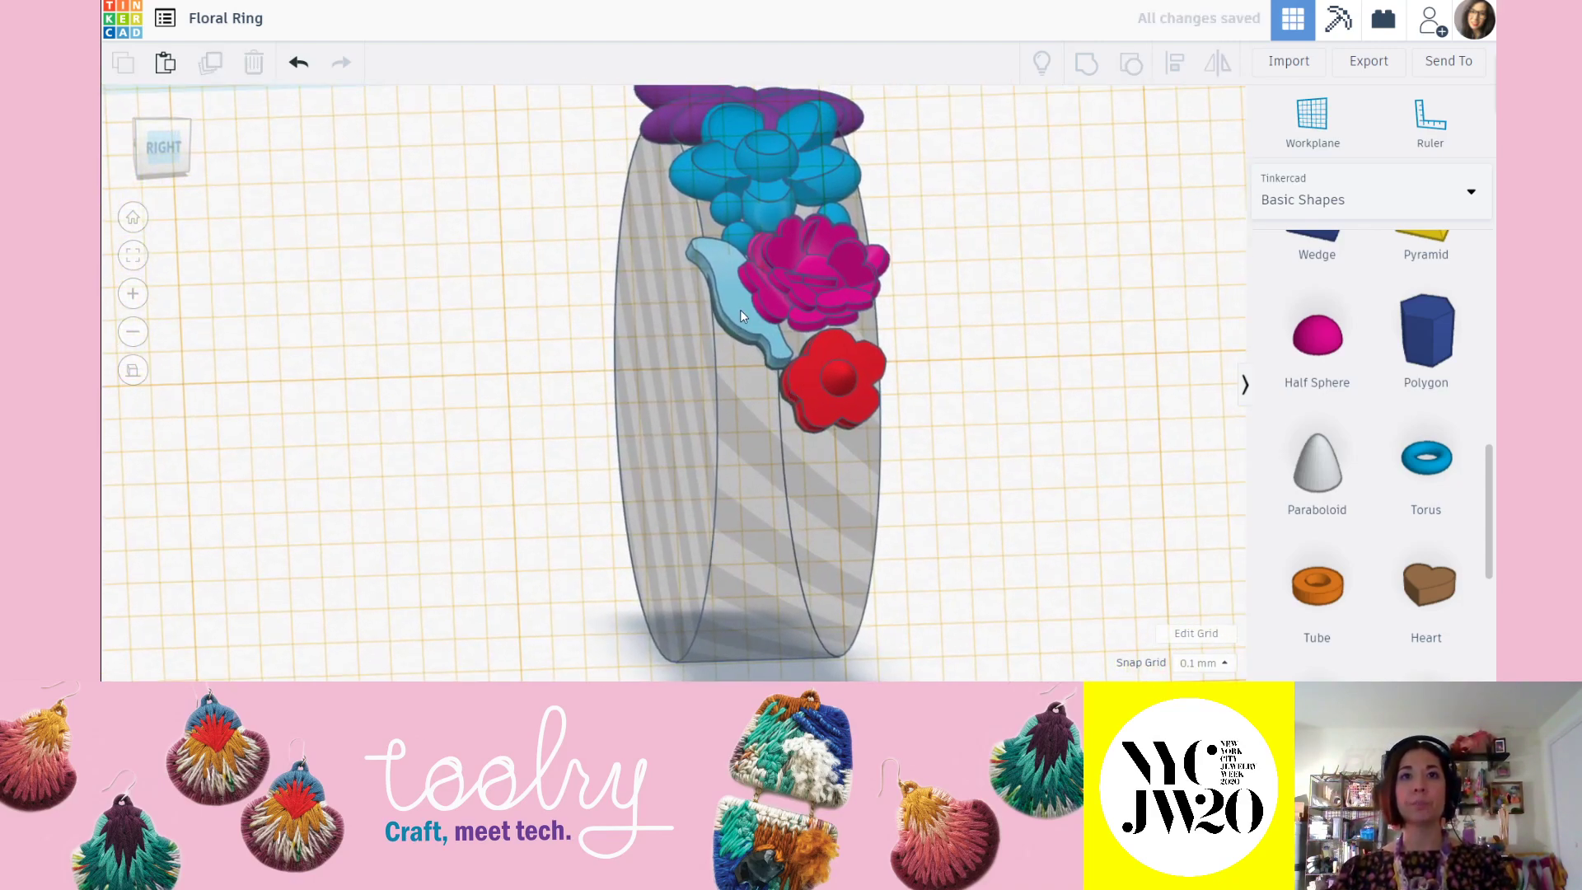
{"action": "left_click", "coordinate": [731, 209]}
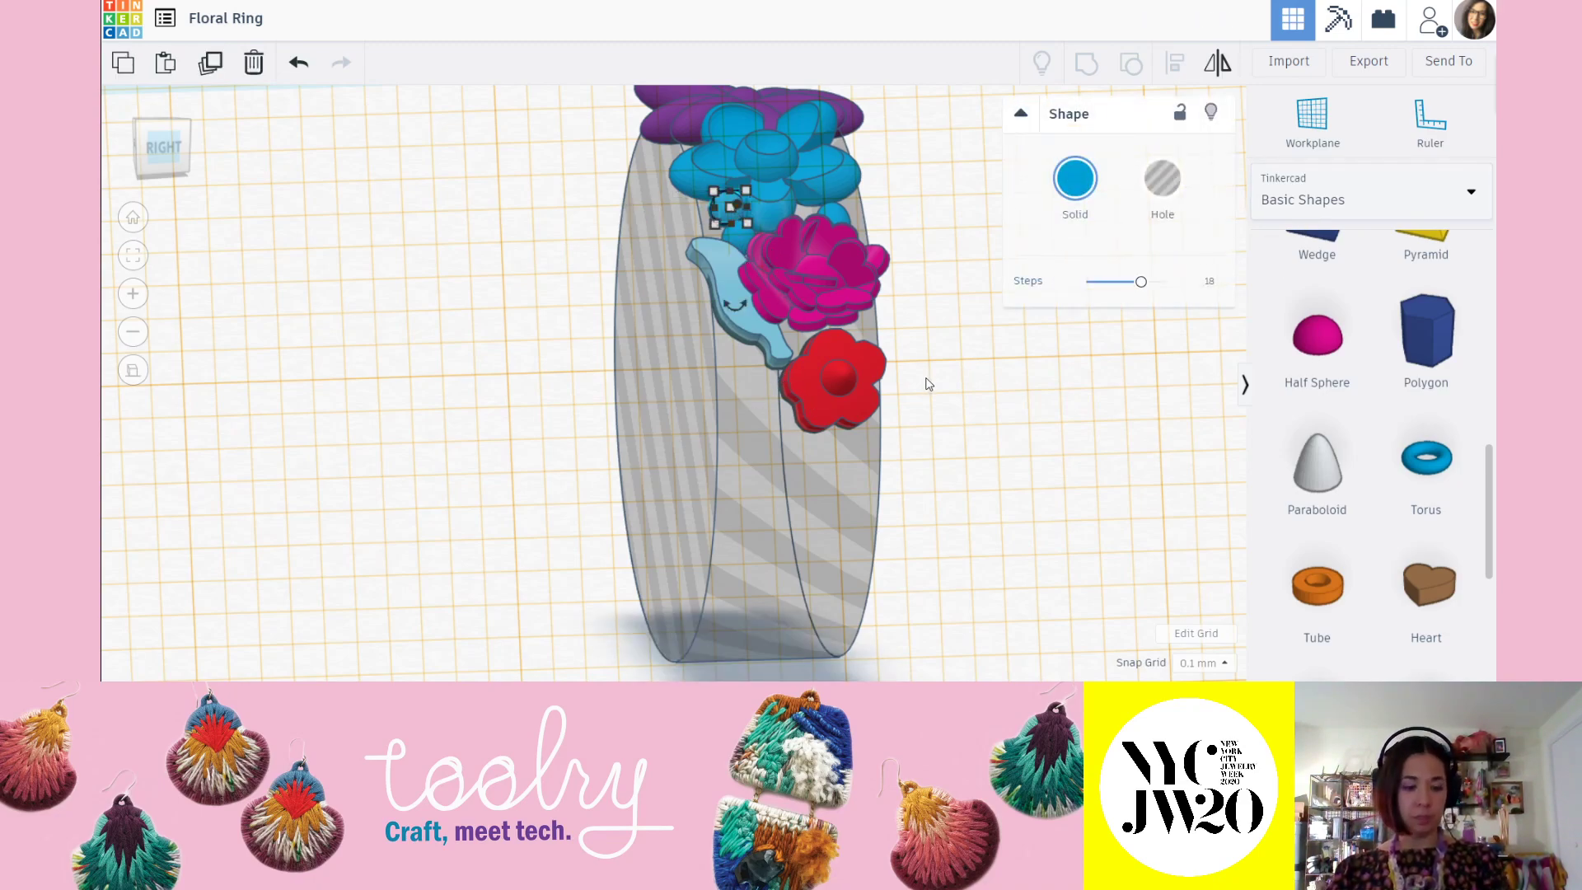
{"action": "key", "text": "Right"}
{"action": "right_click_drag", "start_coordinate": [782, 254], "coordinate": [783, 249]}
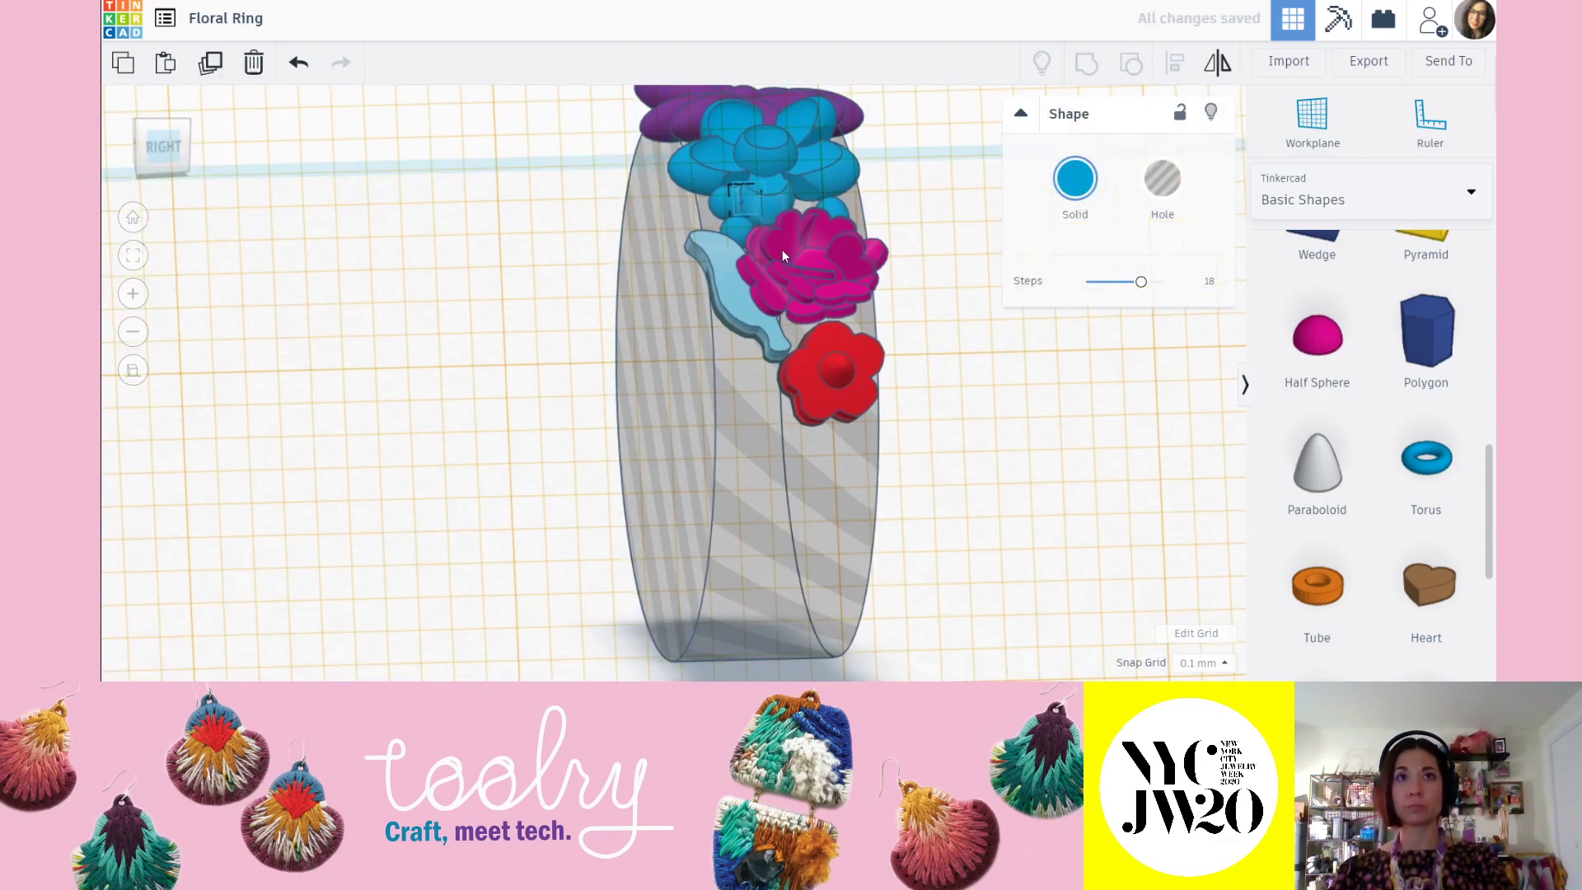
{"action": "key", "text": "Down"}
{"action": "key", "text": "Down"}
{"action": "key", "text": "Down"}
{"action": "key", "text": "Down"}
{"action": "key", "text": "Down"}
{"action": "key", "text": "Down"}
{"action": "key", "text": "Down"}
{"action": "key", "text": "Down"}
{"action": "key", "text": "Down"}
{"action": "key", "text": "Down"}
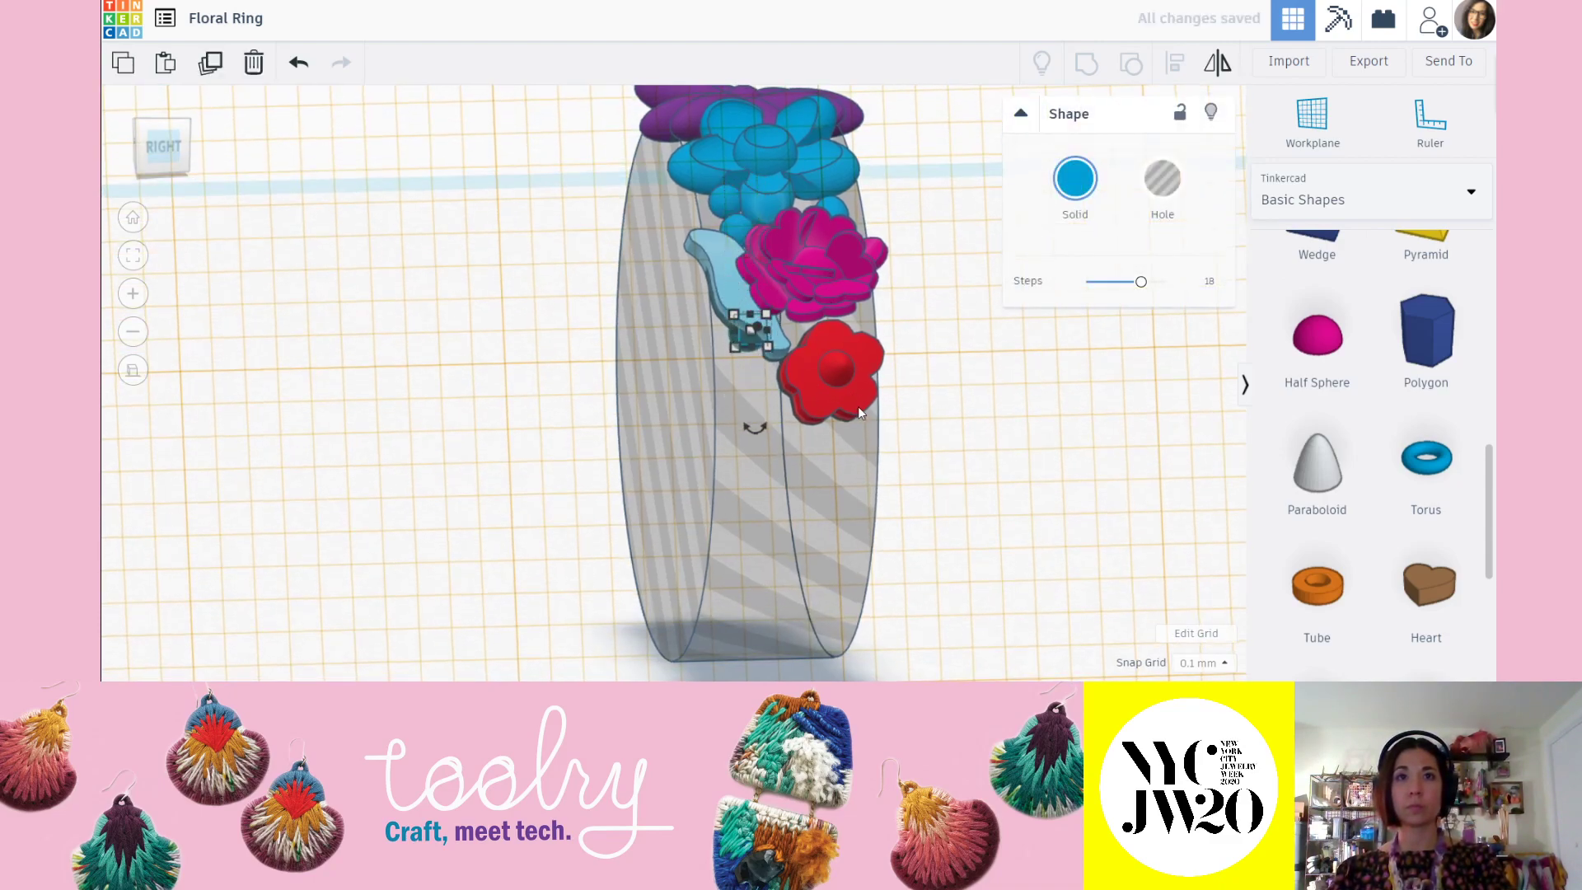
Sink the copied sphere into the band and nudge it into the gap between the leaf's tip and the red flower.
{"action": "right_click_drag", "start_coordinate": [968, 419], "coordinate": [778, 347]}
{"action": "left_click", "coordinate": [779, 347]}
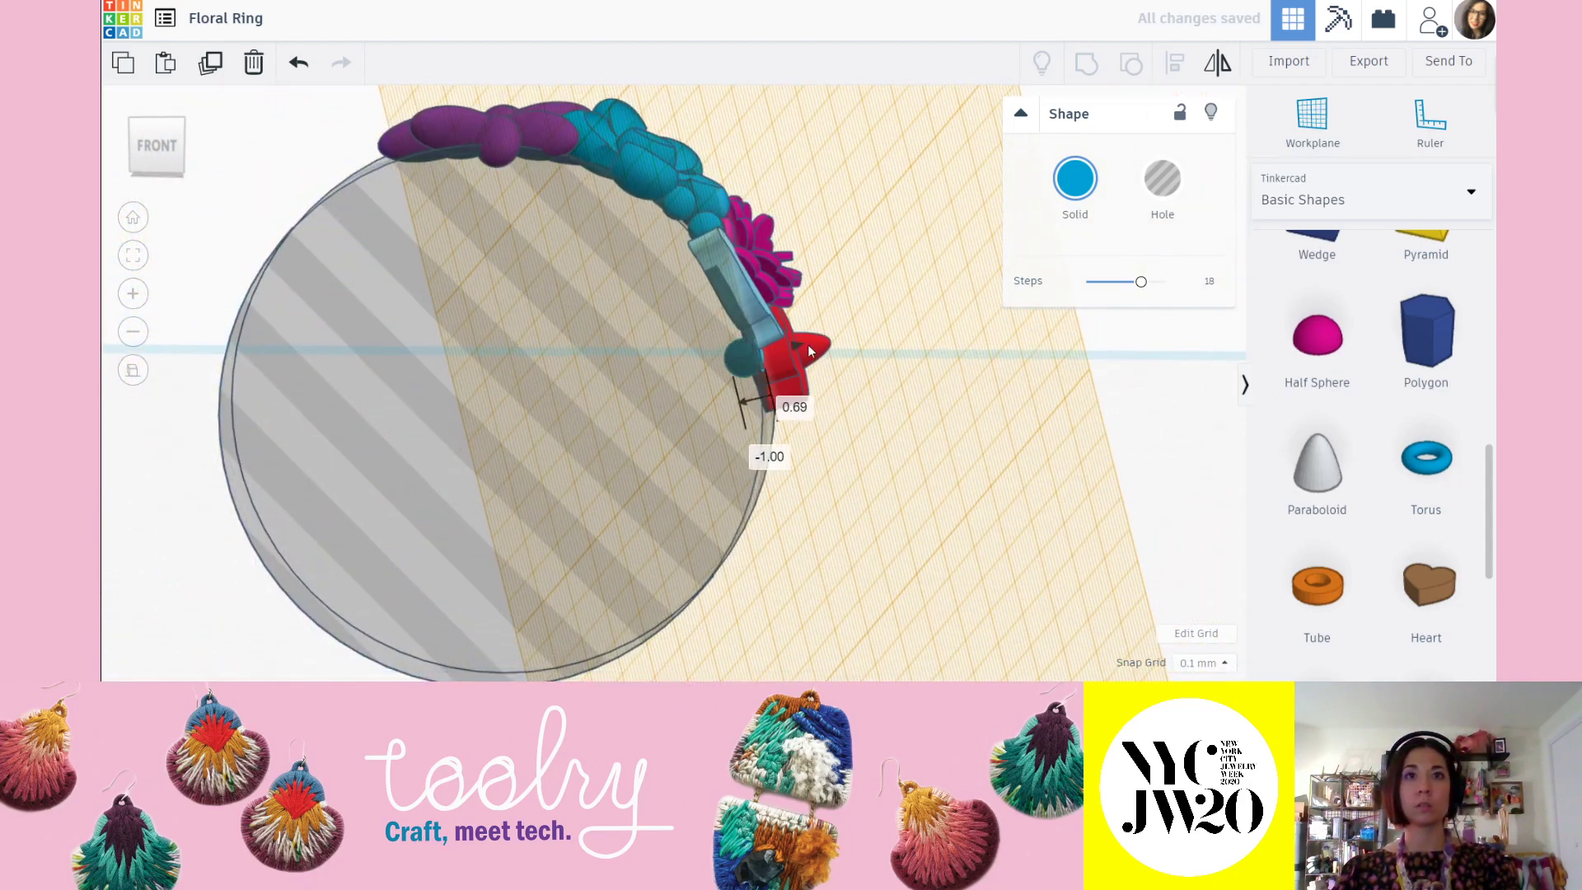
{"action": "right_click_drag", "start_coordinate": [953, 454], "coordinate": [725, 400]}
{"action": "key", "text": "Down"}
{"action": "key", "text": "Down"}
{"action": "left_click", "coordinate": [988, 401]}
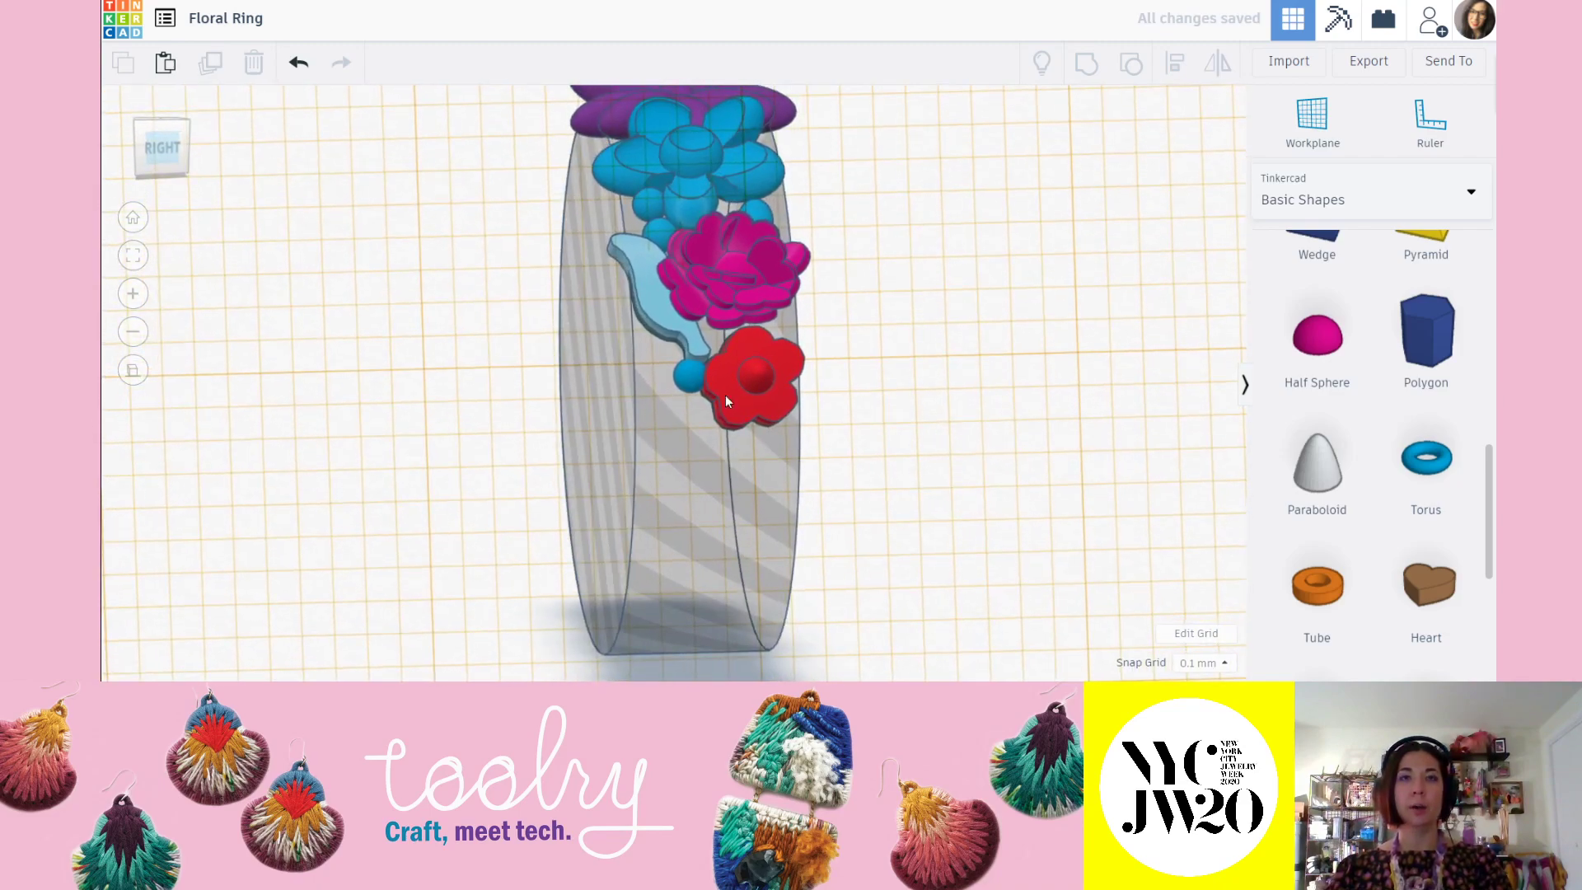
Duplicate the sphere and fit the copy into the gap between the magenta and red flowers, on the side opposite the leaf.
{"action": "left_click", "coordinate": [685, 380]}
{"action": "right_click_drag", "start_coordinate": [685, 384], "coordinate": [887, 400]}
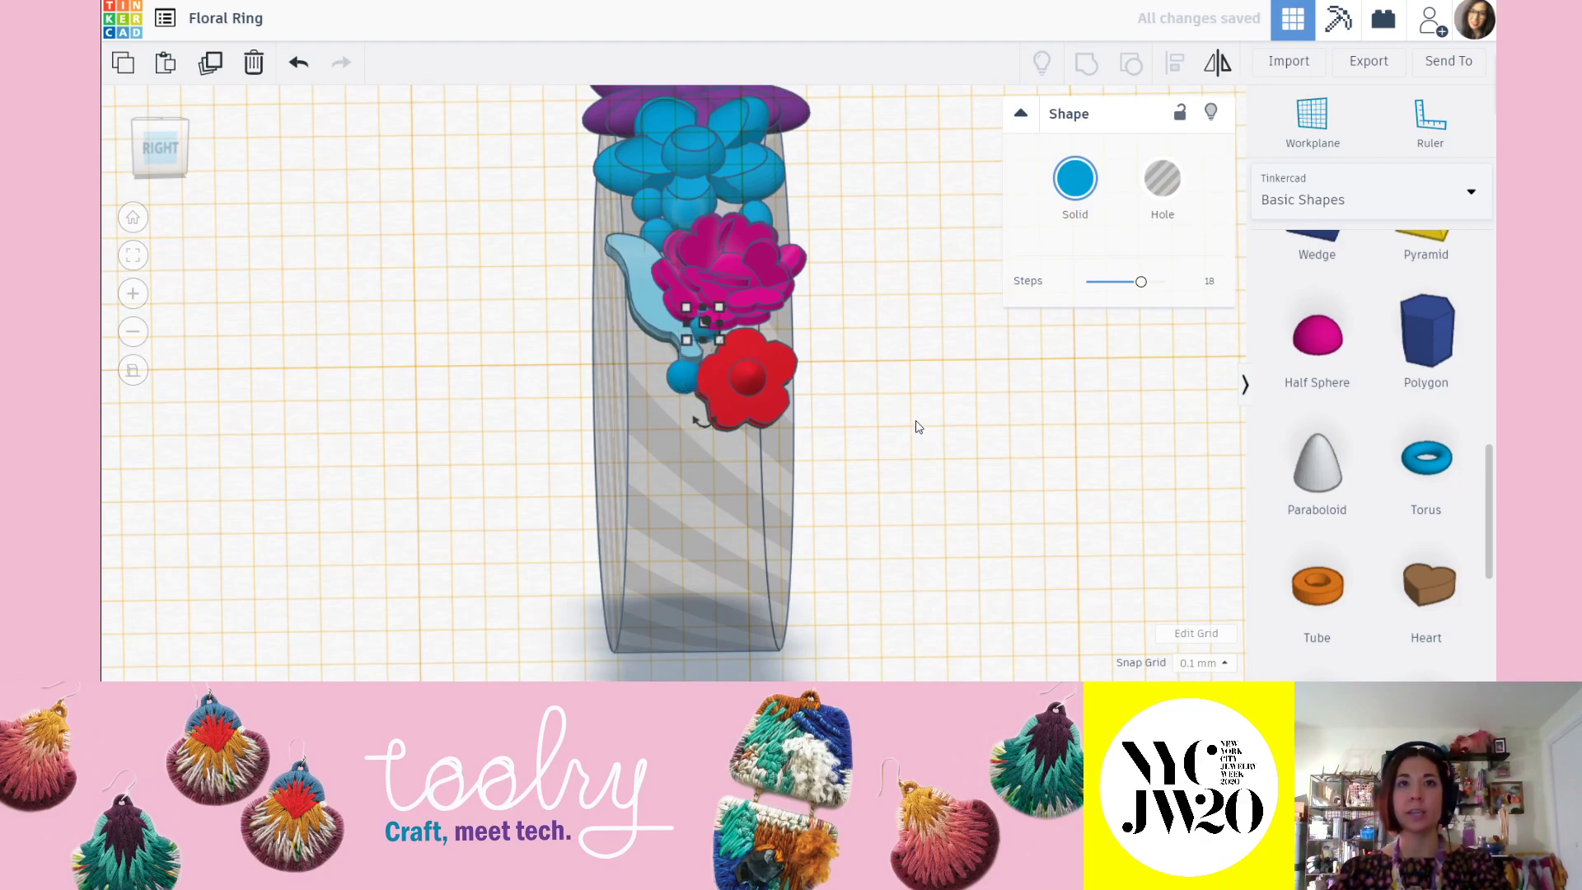
{"action": "right_click_drag", "start_coordinate": [908, 456], "coordinate": [681, 390]}
{"action": "right_click_drag", "start_coordinate": [788, 376], "coordinate": [650, 360]}
{"action": "right_click_drag", "start_coordinate": [599, 433], "coordinate": [917, 329]}
{"action": "left_click", "coordinate": [1063, 500]}
{"action": "right_click_drag", "start_coordinate": [1027, 572], "coordinate": [827, 387]}
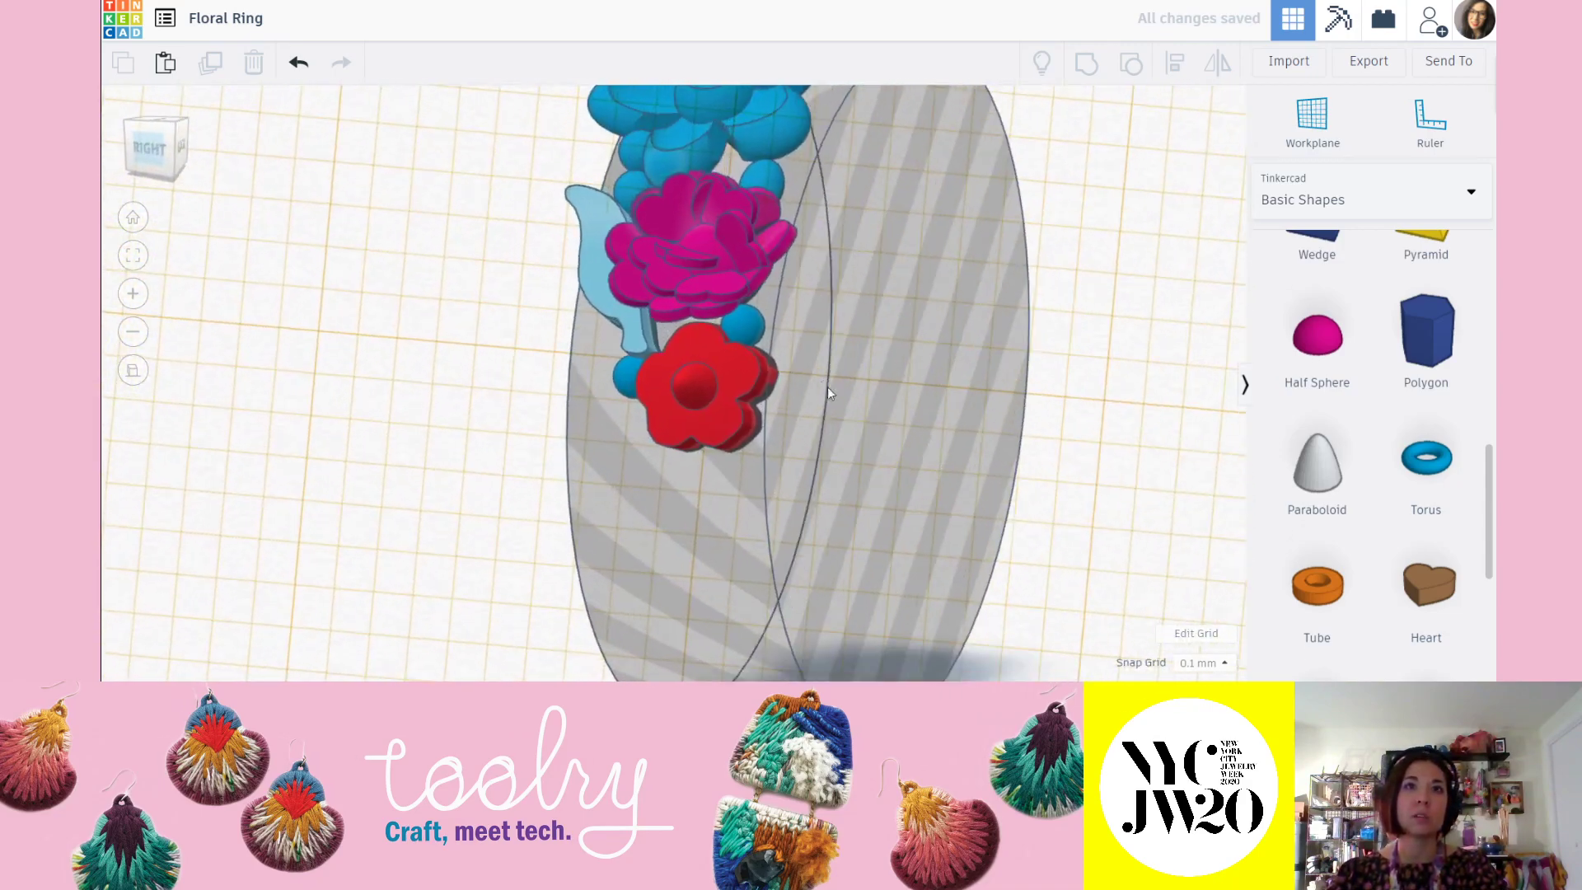
{"action": "left_click", "coordinate": [745, 323]}
{"action": "right_click_drag", "start_coordinate": [746, 323], "coordinate": [902, 352]}
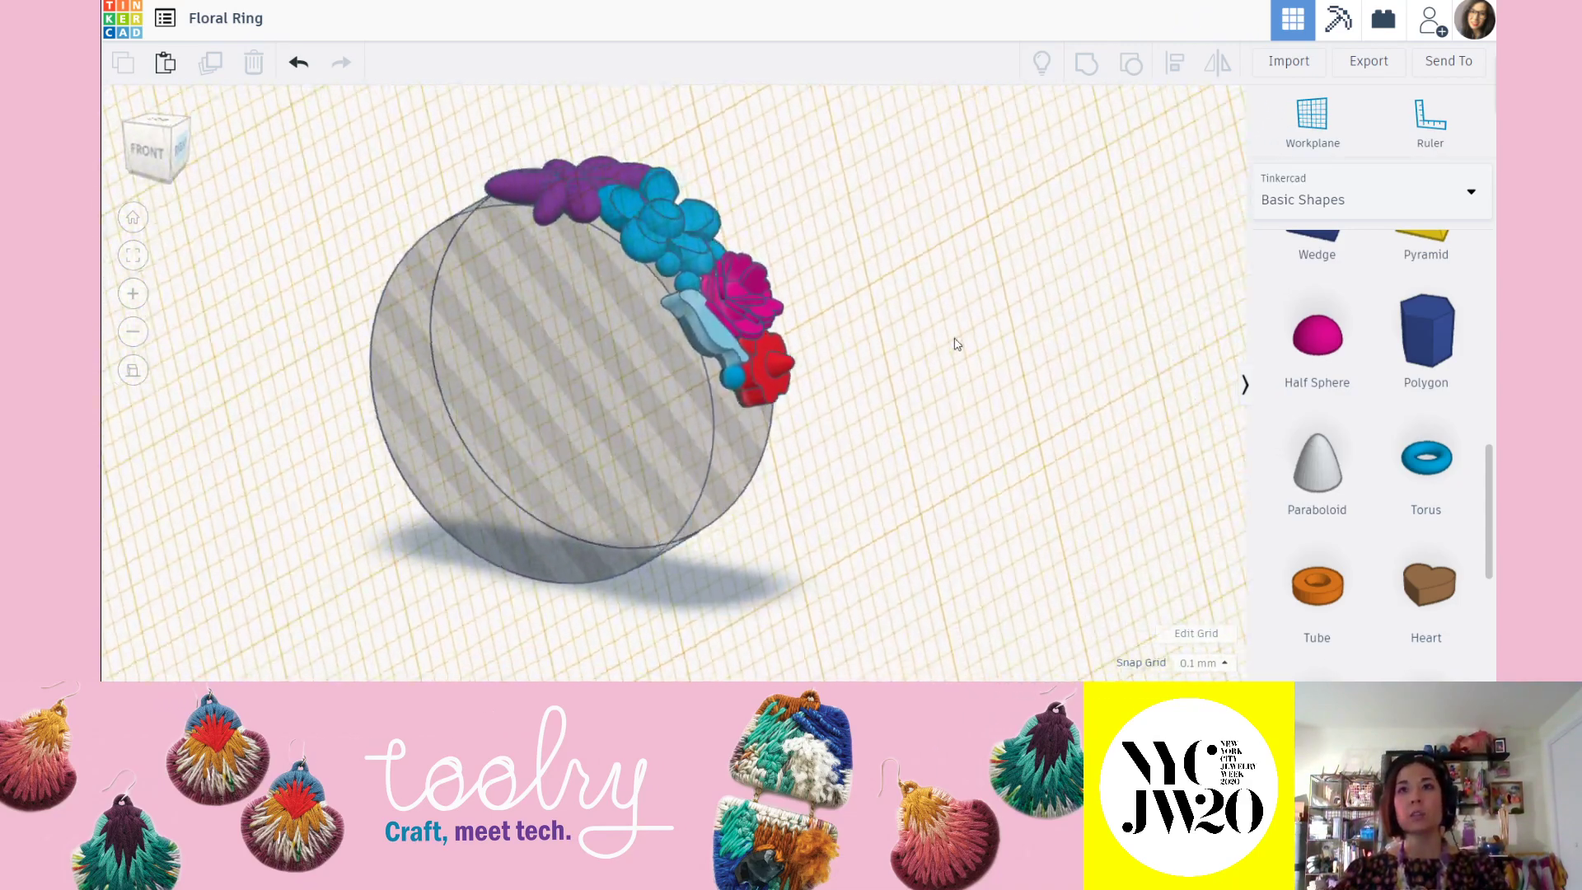
Reset the workplane to the base grid.
{"action": "key", "text": "w"}
{"action": "left_click", "coordinate": [946, 394]}
{"action": "right_click_drag", "start_coordinate": [866, 425], "coordinate": [842, 458]}
{"action": "scroll", "coordinate": [749, 378], "scroll_direction": "up", "scroll_amount": 3}
Examine from the front and from above how the decorations sit along the ring.
{"action": "left_click", "coordinate": [758, 377]}
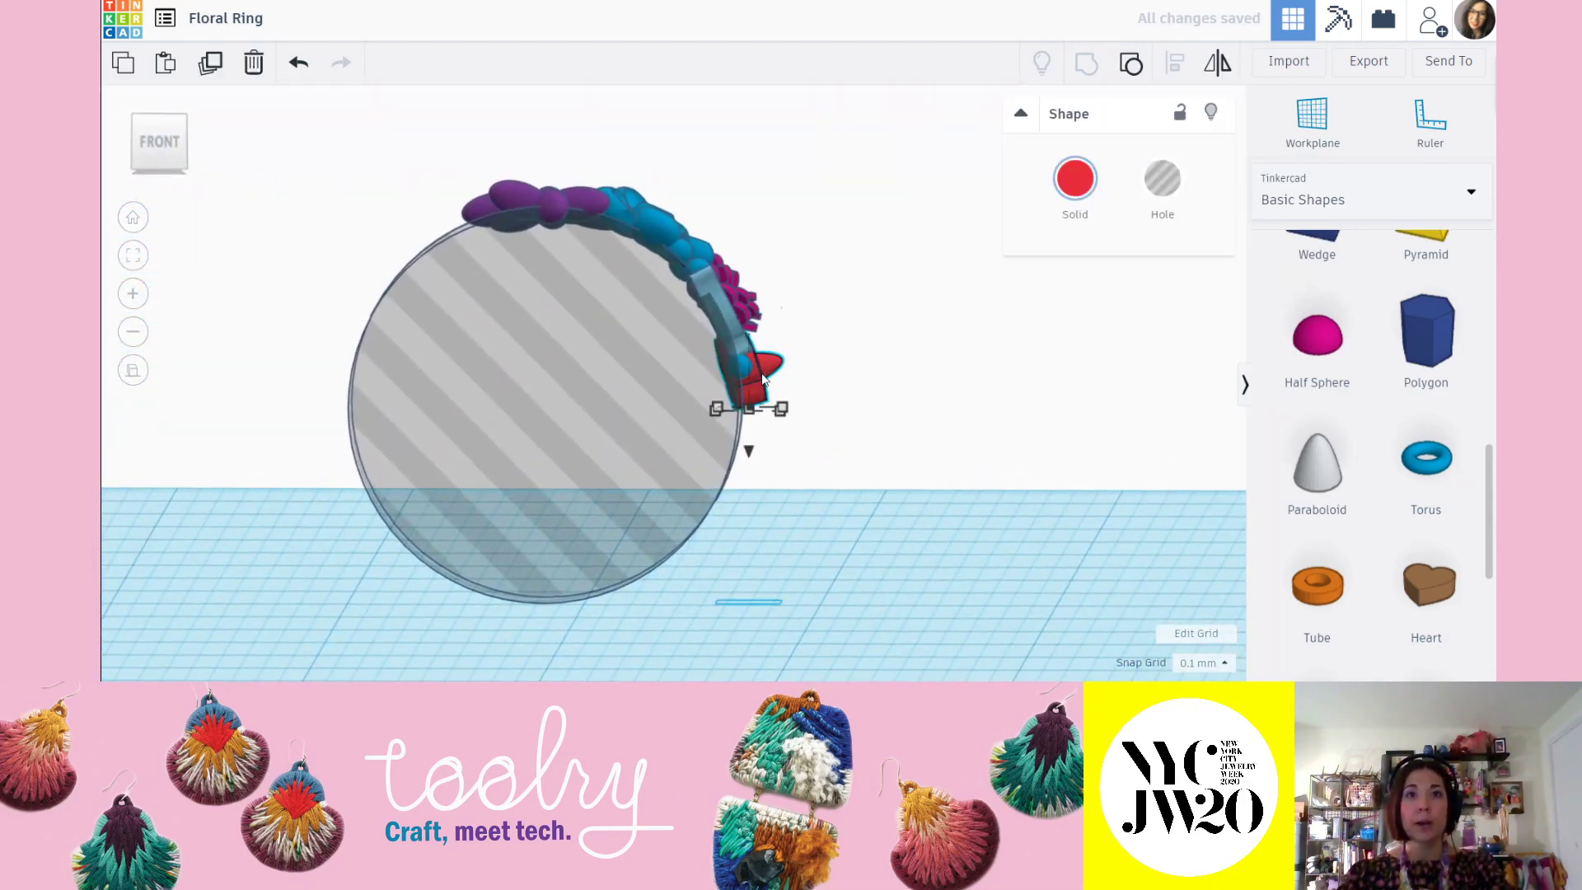
{"action": "right_click_drag", "start_coordinate": [838, 416], "coordinate": [648, 381]}
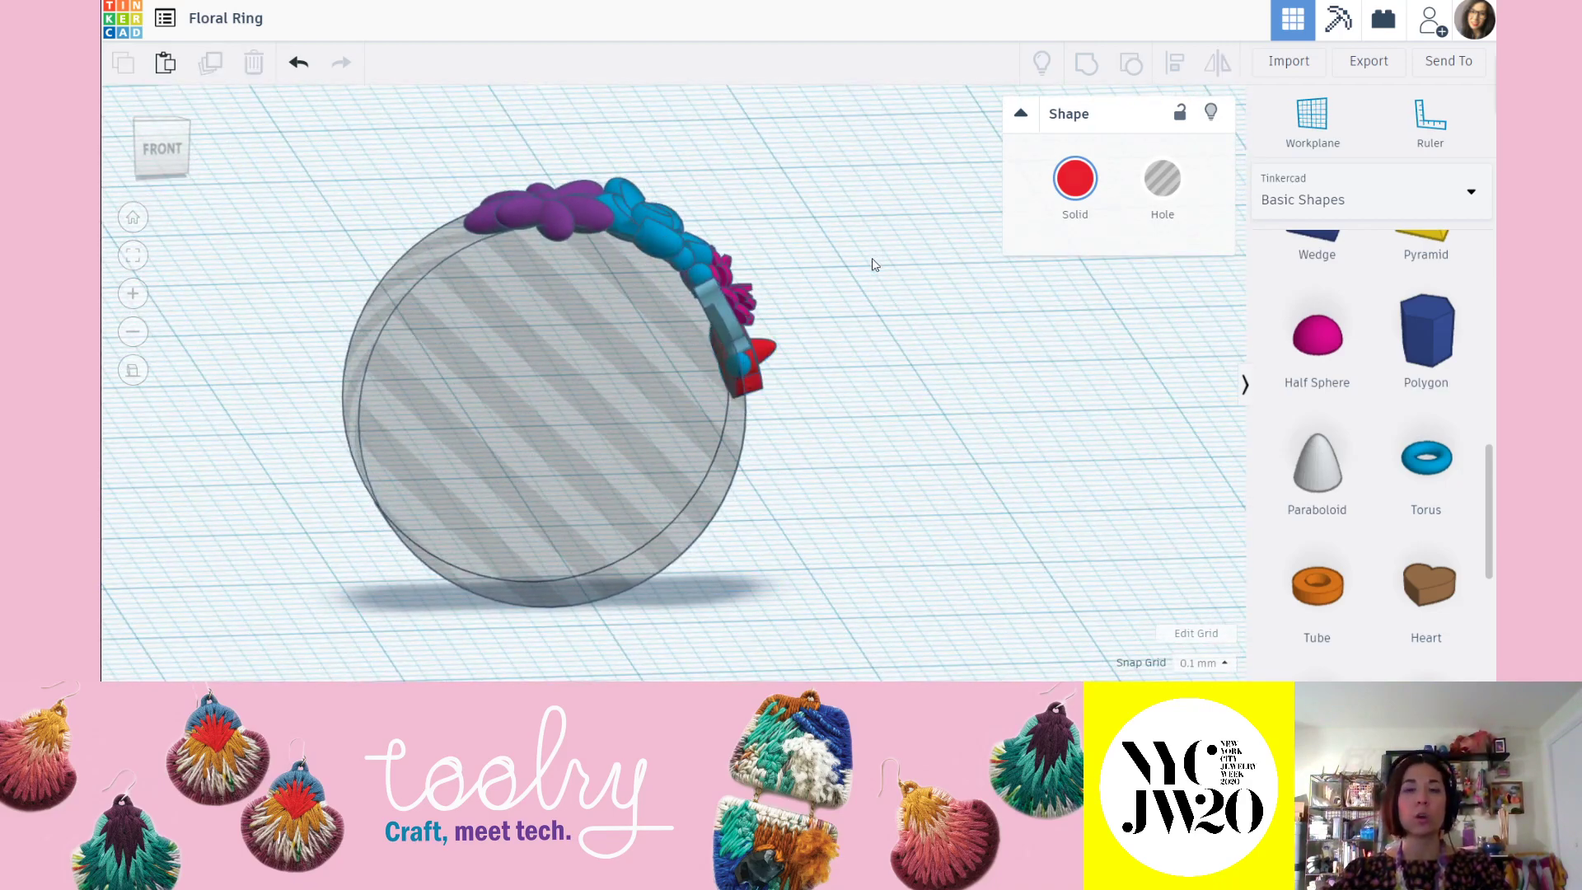
{"action": "left_click", "coordinate": [873, 260]}
{"action": "scroll", "coordinate": [876, 490], "scroll_direction": "down", "scroll_amount": 3}
{"action": "right_click_drag", "start_coordinate": [868, 499], "coordinate": [837, 360]}
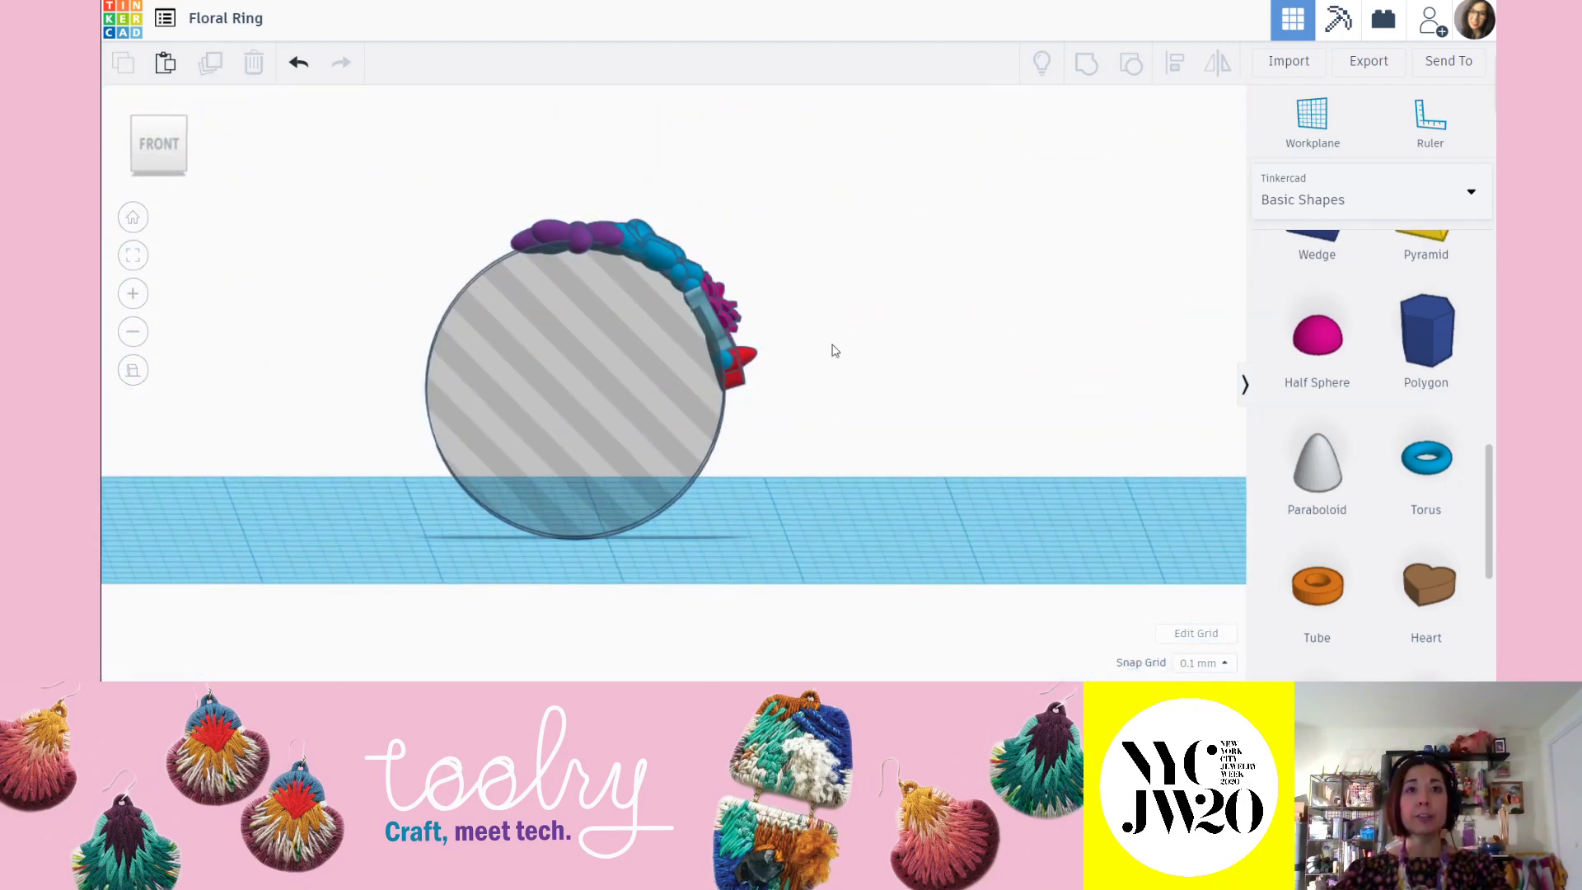
{"action": "right_click_drag", "start_coordinate": [572, 318], "coordinate": [608, 229]}
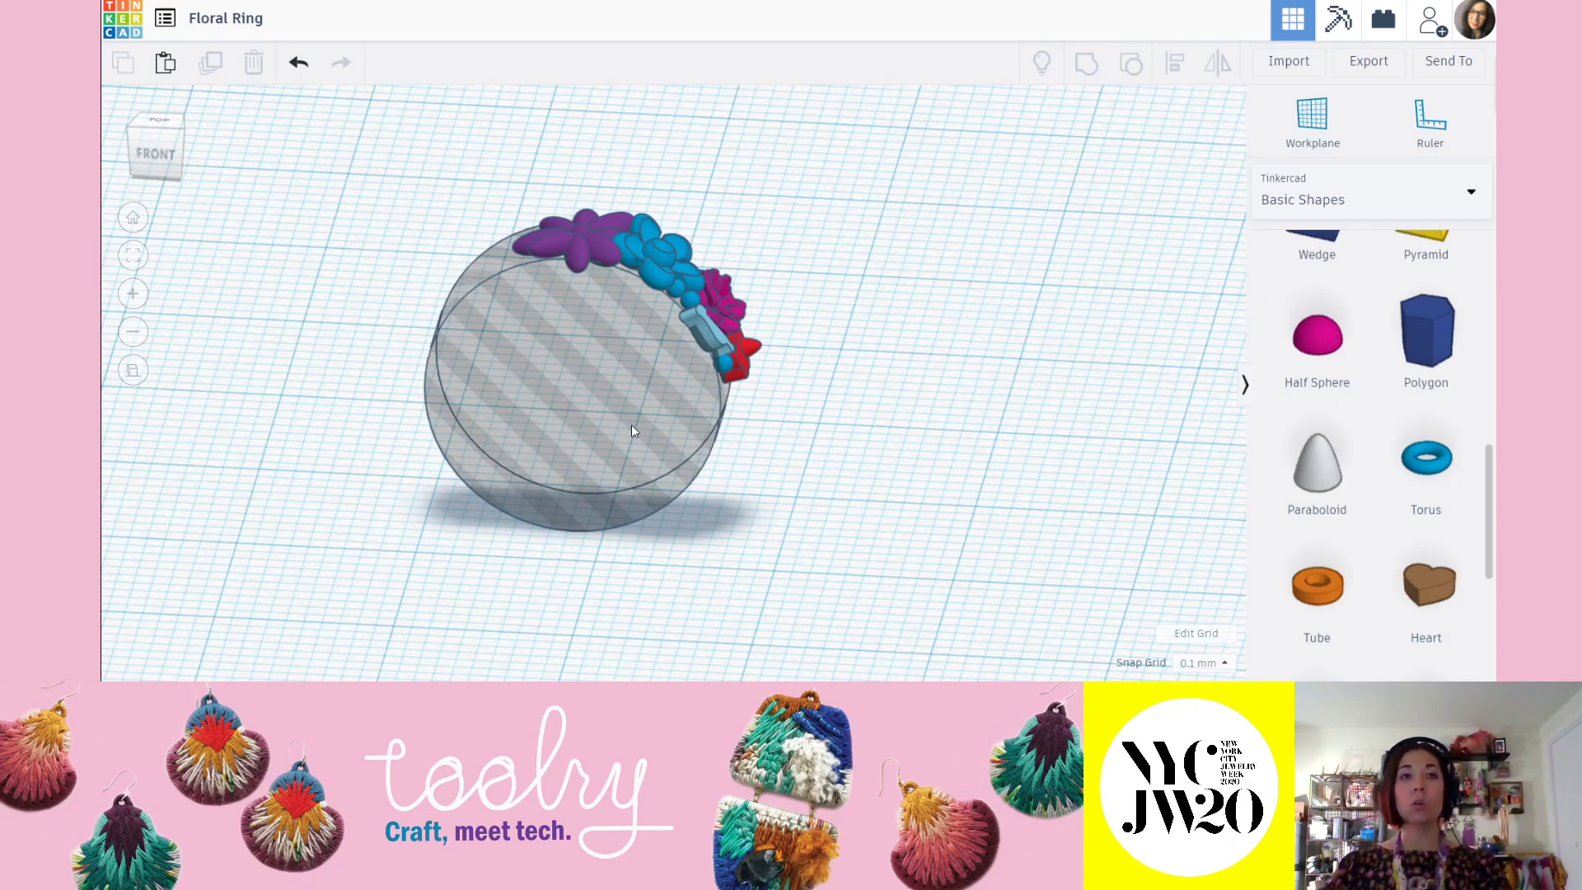
{"action": "right_click_drag", "start_coordinate": [819, 470], "coordinate": [497, 169]}
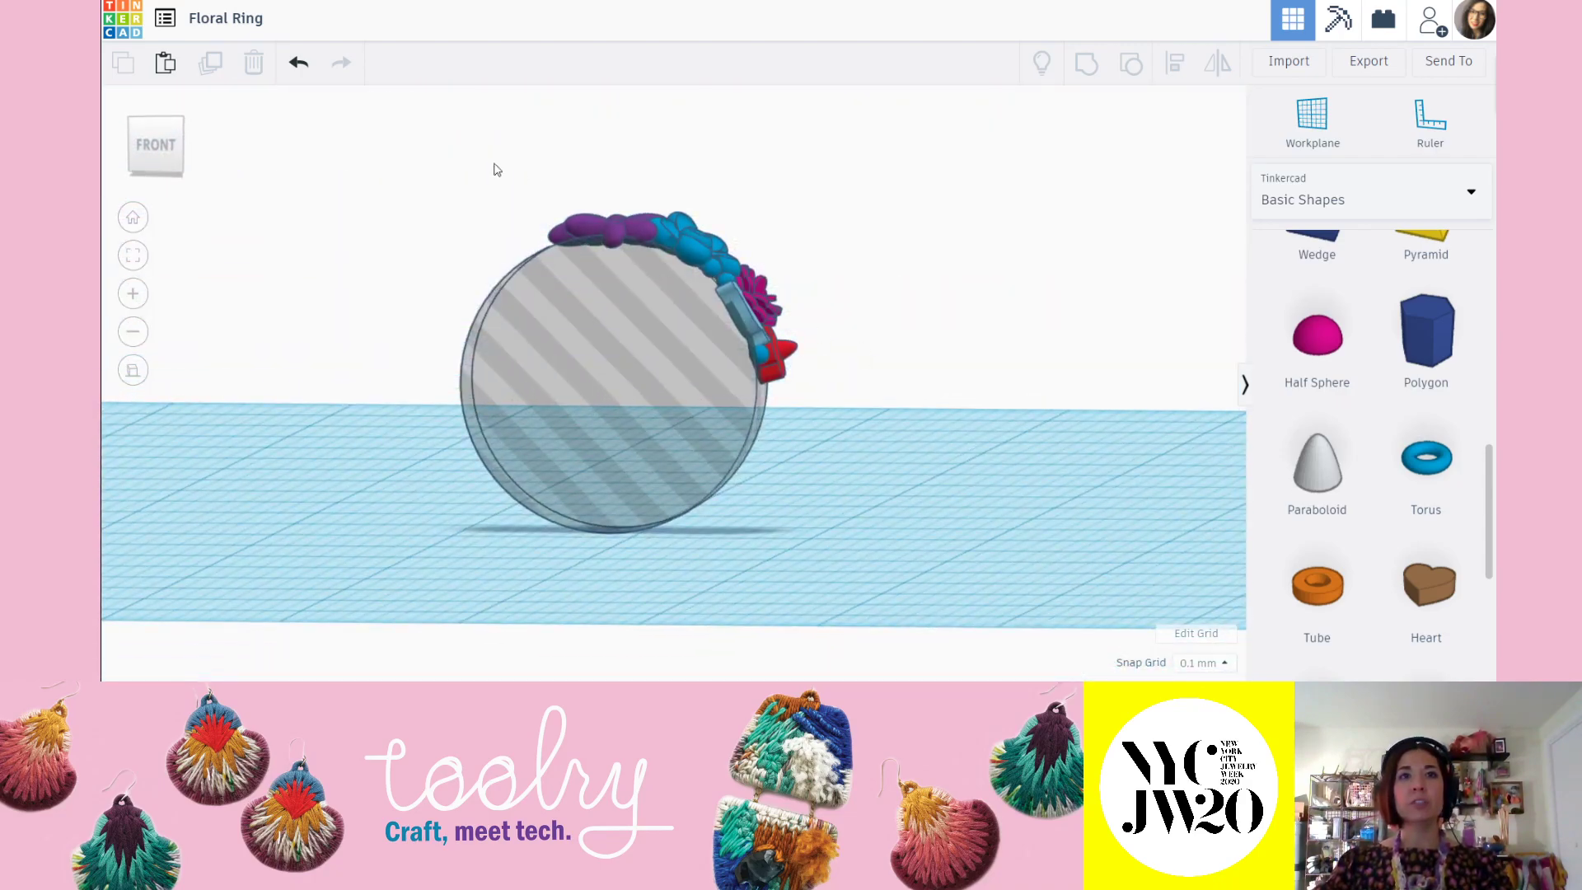
Duplicate all ten flower, sphere and leaf shapes together and move the copy horizontally clear of the ring.
{"action": "left_click_drag", "start_coordinate": [762, 344], "coordinate": [838, 412]}
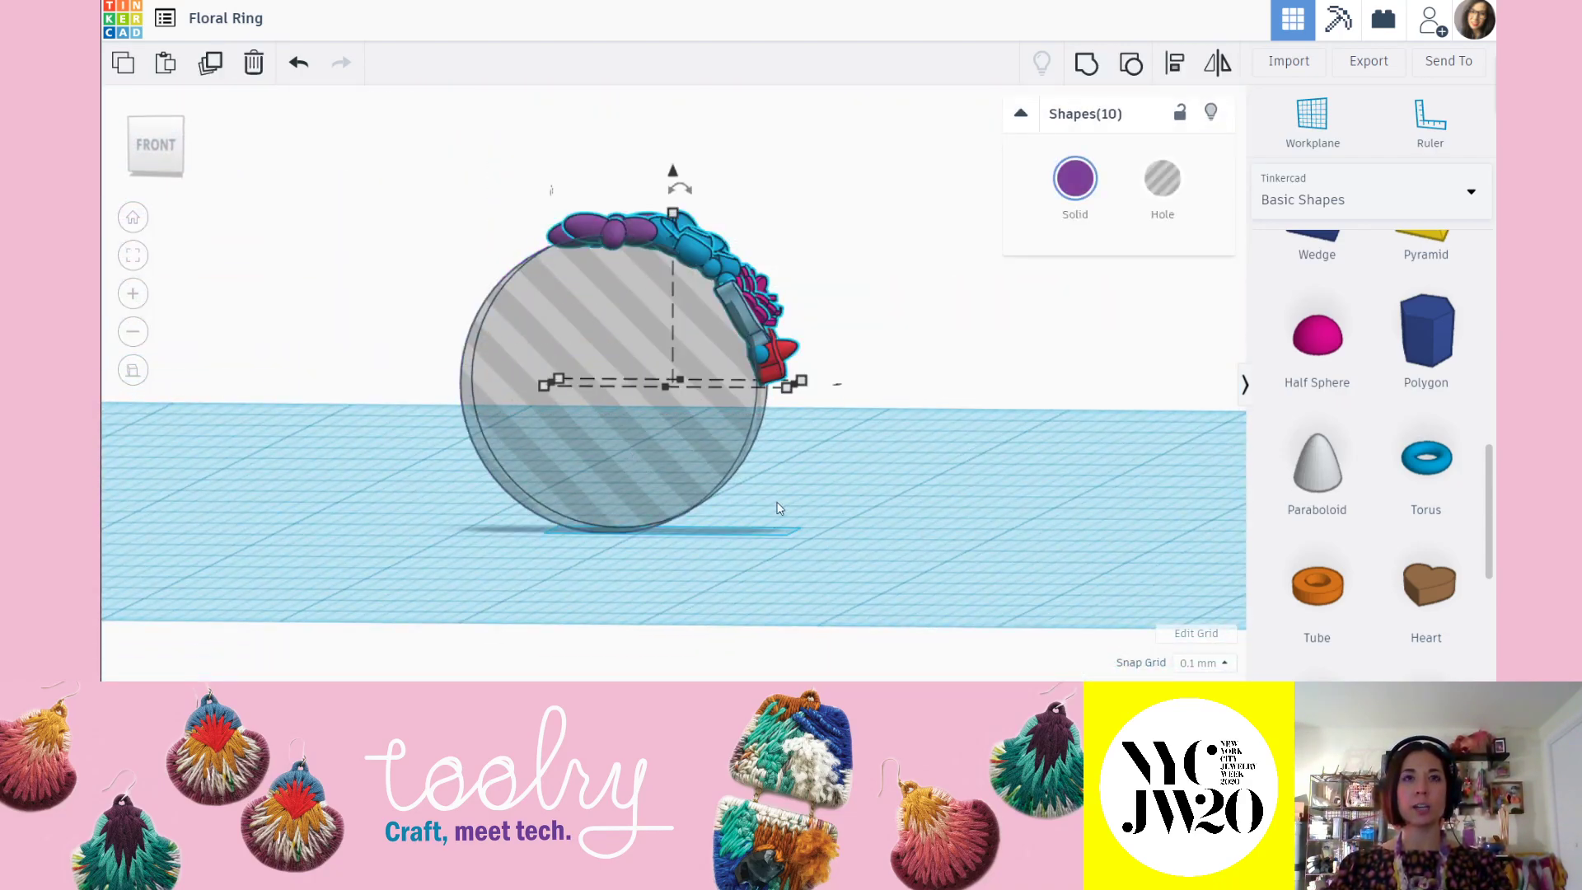
{"action": "left_click", "coordinate": [210, 67]}
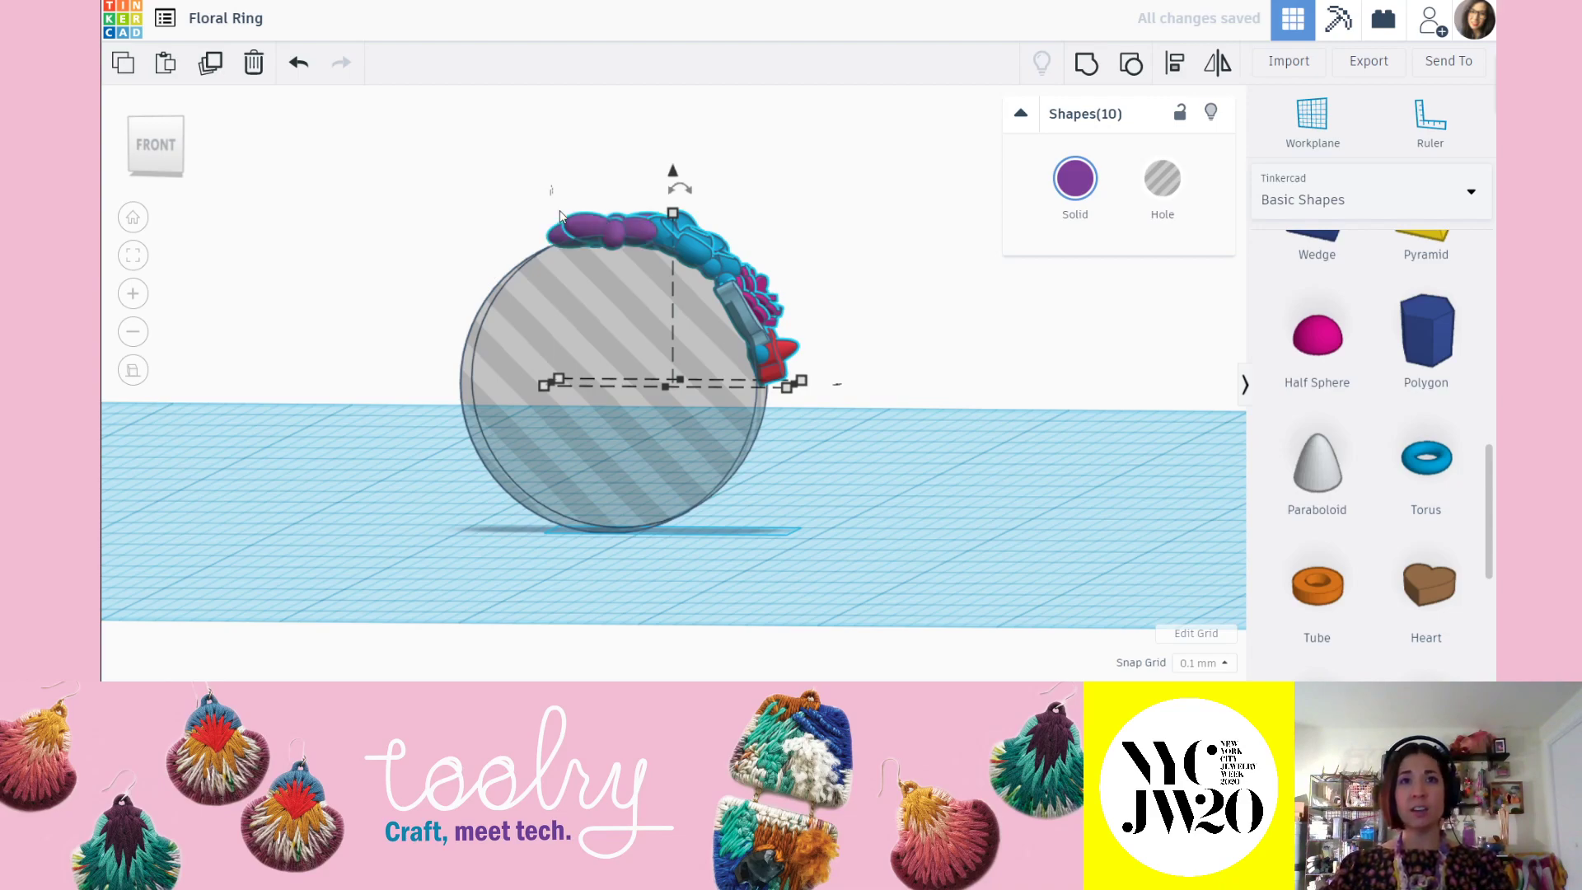
{"action": "key", "text": "Right"}
{"action": "key", "text": "Right"}
{"action": "key", "text": "Right"}
{"action": "key", "text": "Right"}
{"action": "key", "text": "Right"}
{"action": "key", "text": "Right"}
{"action": "key", "text": "Right"}
{"action": "key", "text": "Right"}
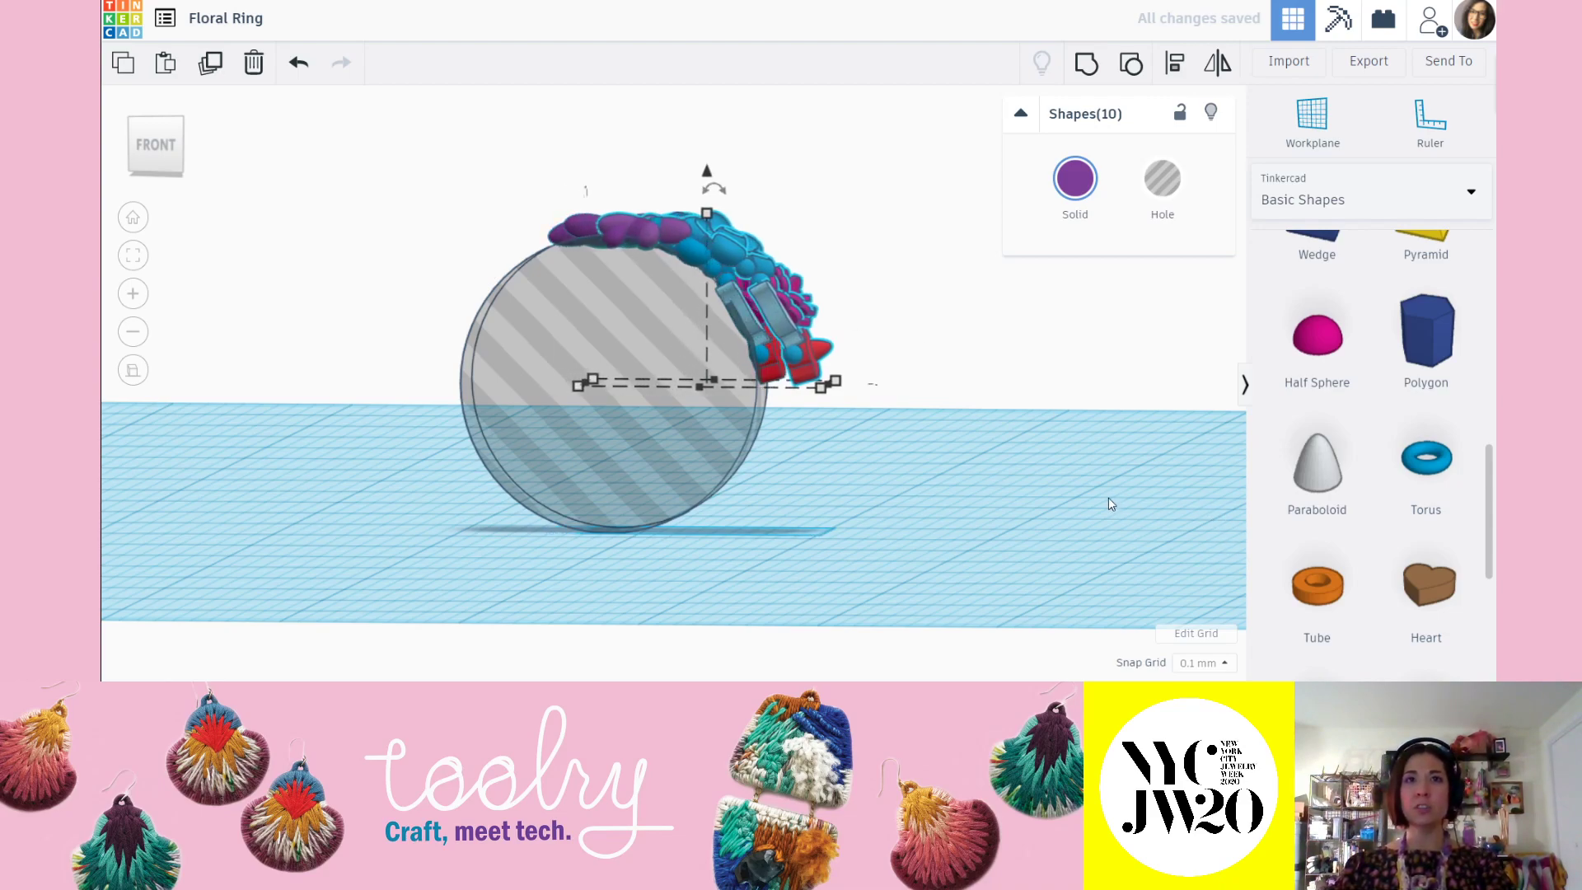
{"action": "key", "text": "Right"}
{"action": "key", "text": "Right"}
{"action": "key", "text": "Right"}
{"action": "key", "text": "Right"}
{"action": "key", "text": "Right"}
{"action": "key", "text": "Right"}
{"action": "key", "text": "Right"}
{"action": "key", "text": "Right"}
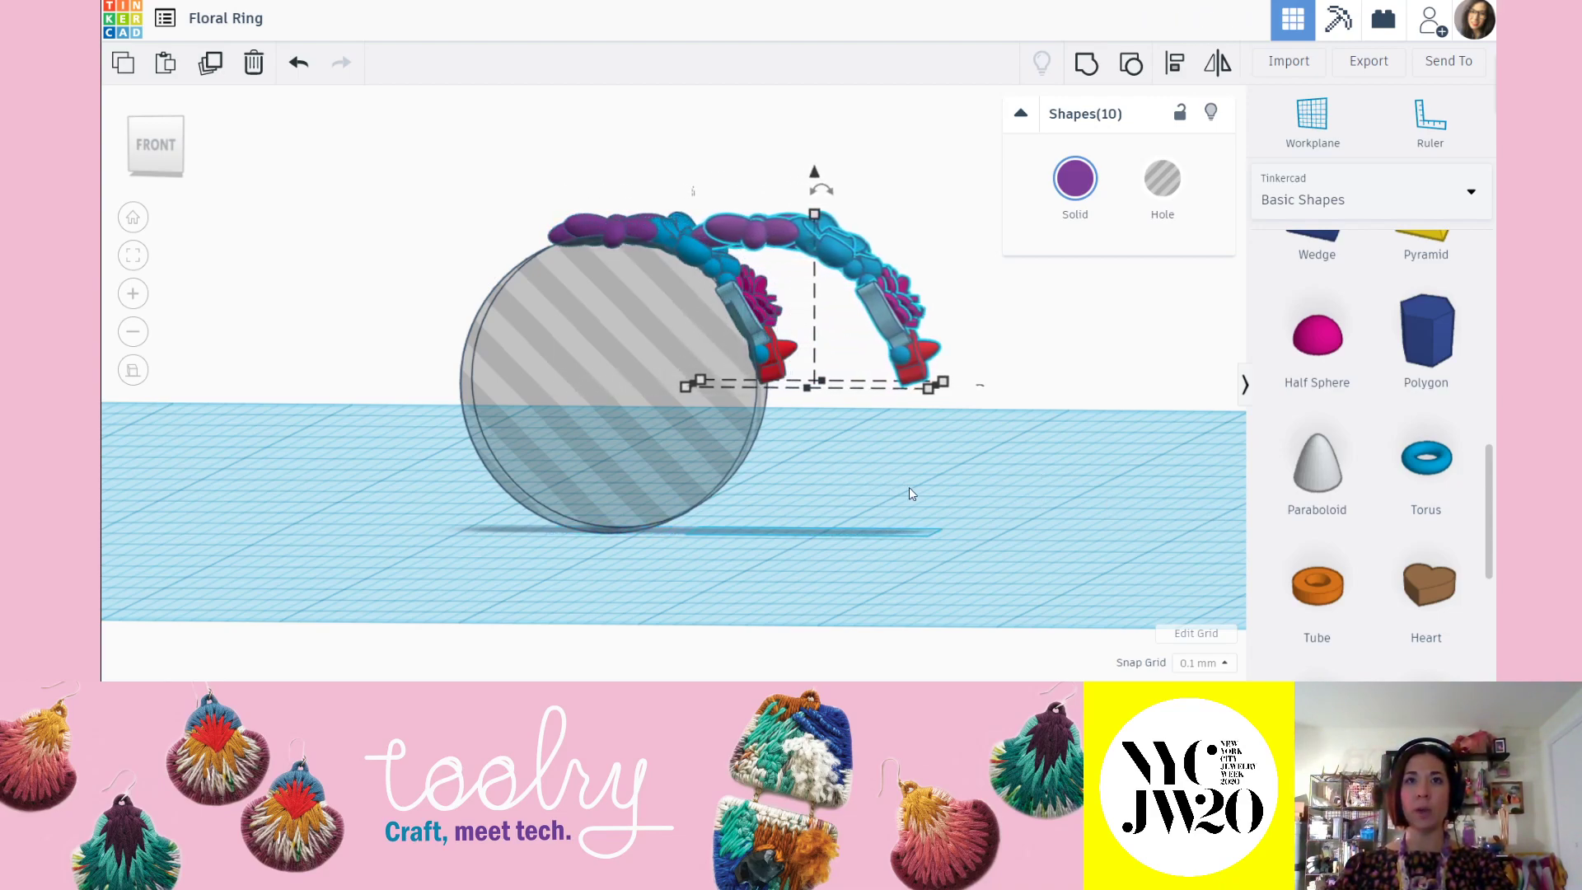
{"action": "key", "text": "Right"}
{"action": "key", "text": "Right"}
{"action": "key", "text": "Right"}
{"action": "key", "text": "Right"}
{"action": "key", "text": "Right"}
{"action": "key", "text": "Right"}
{"action": "key", "text": "Right"}
{"action": "key", "text": "Right"}
{"action": "scroll", "coordinate": [975, 520], "scroll_direction": "down", "scroll_amount": 3}
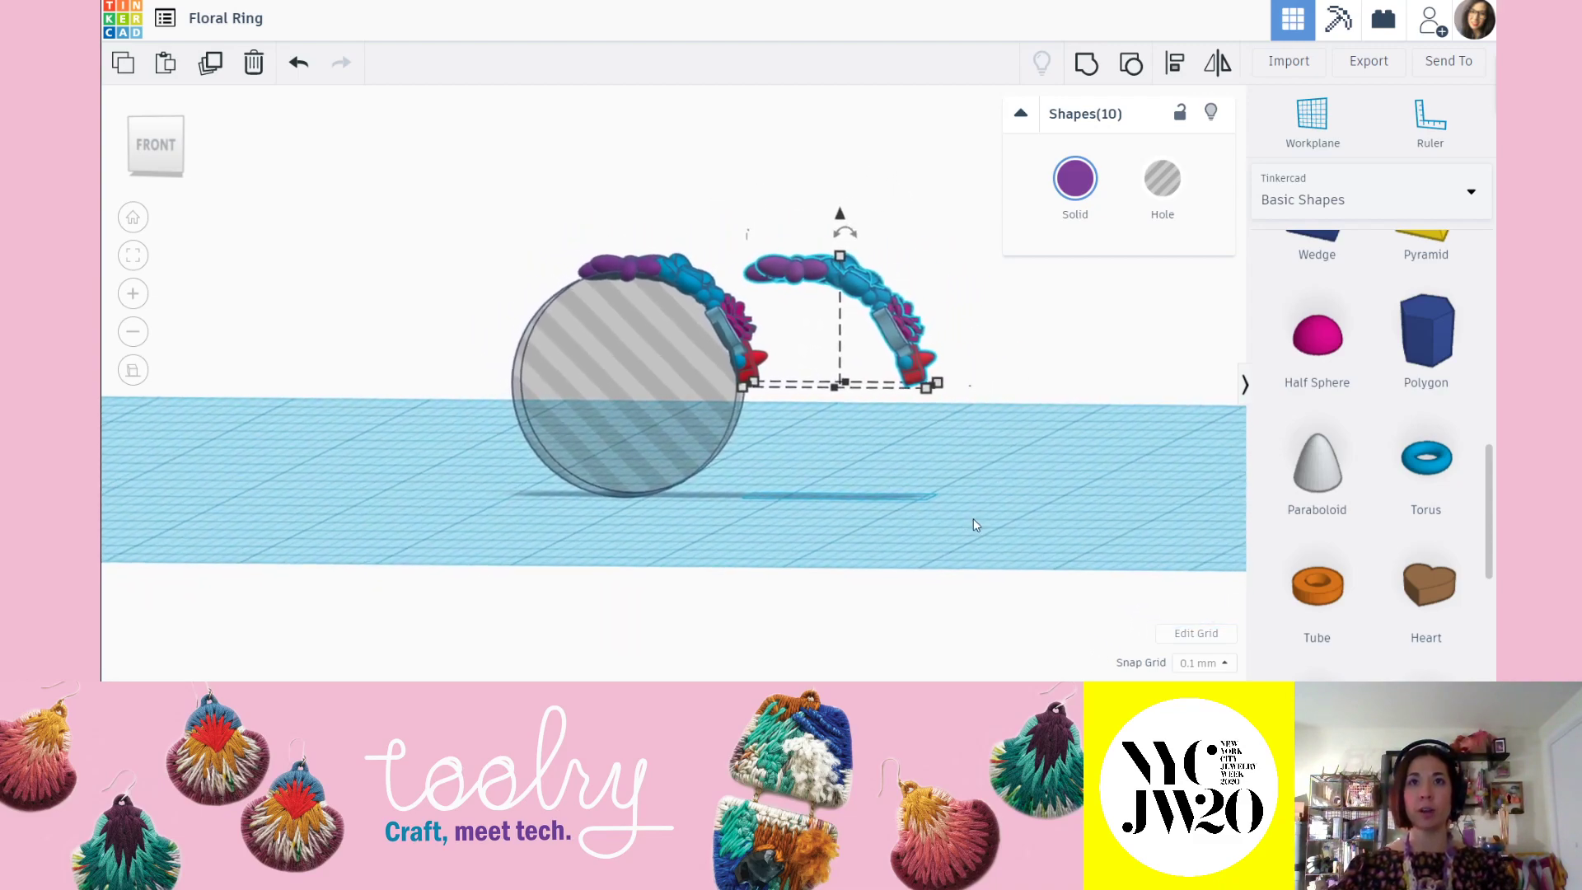
Rotate the duplicated floral arc 90° in the front plane and view it straight from the front.
{"action": "right_click_drag", "start_coordinate": [972, 519], "coordinate": [979, 503]}
{"action": "mouse_move", "coordinate": [832, 237]}
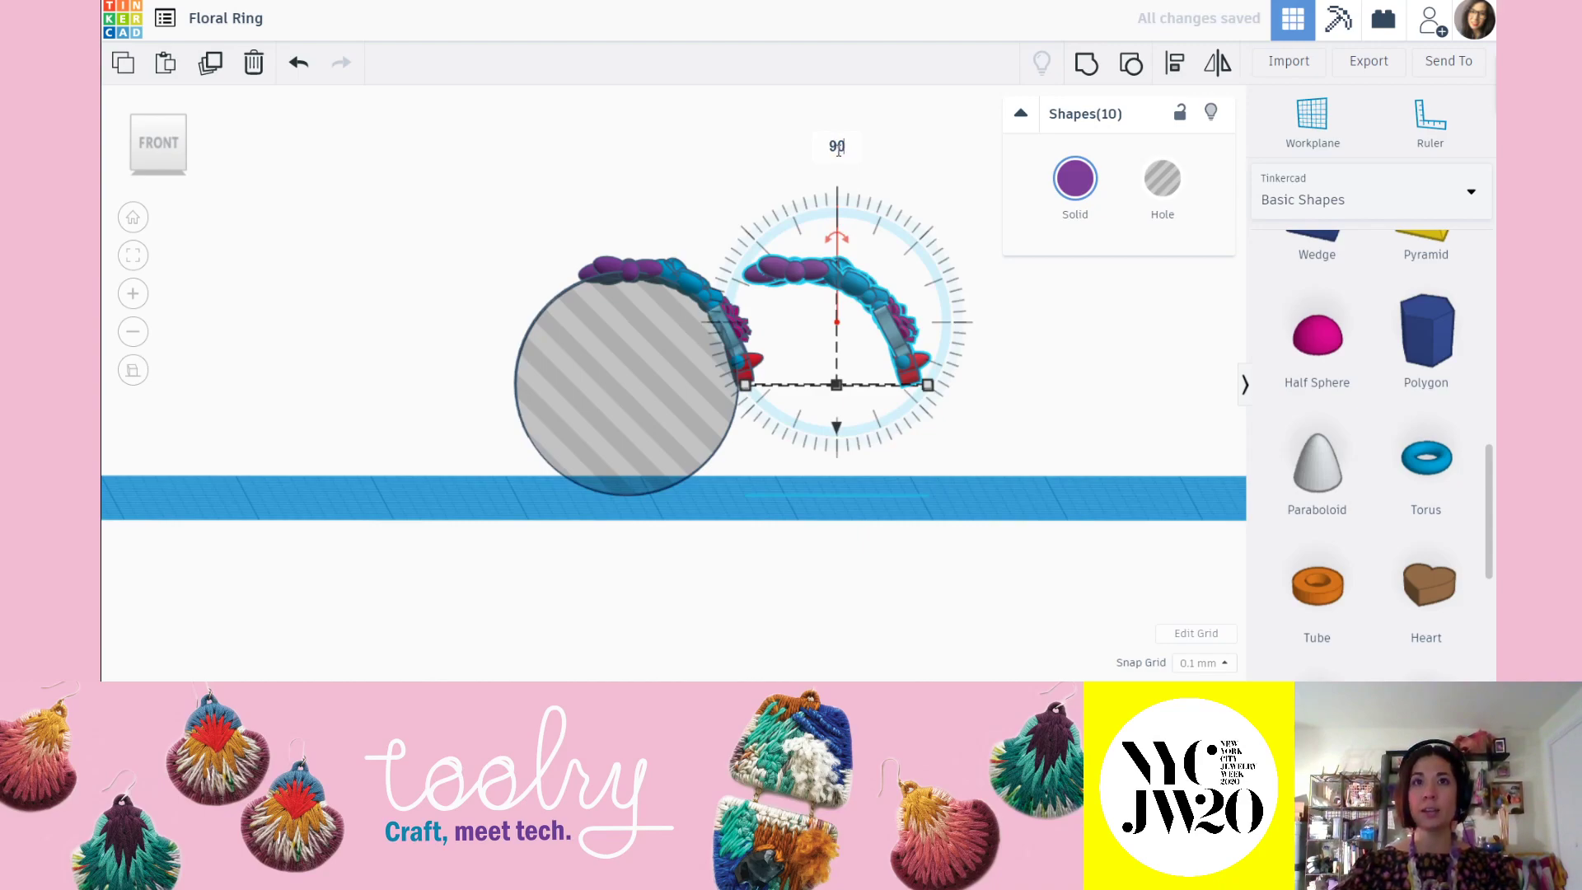
{"action": "key", "text": "Return"}
{"action": "left_click", "coordinate": [161, 141]}
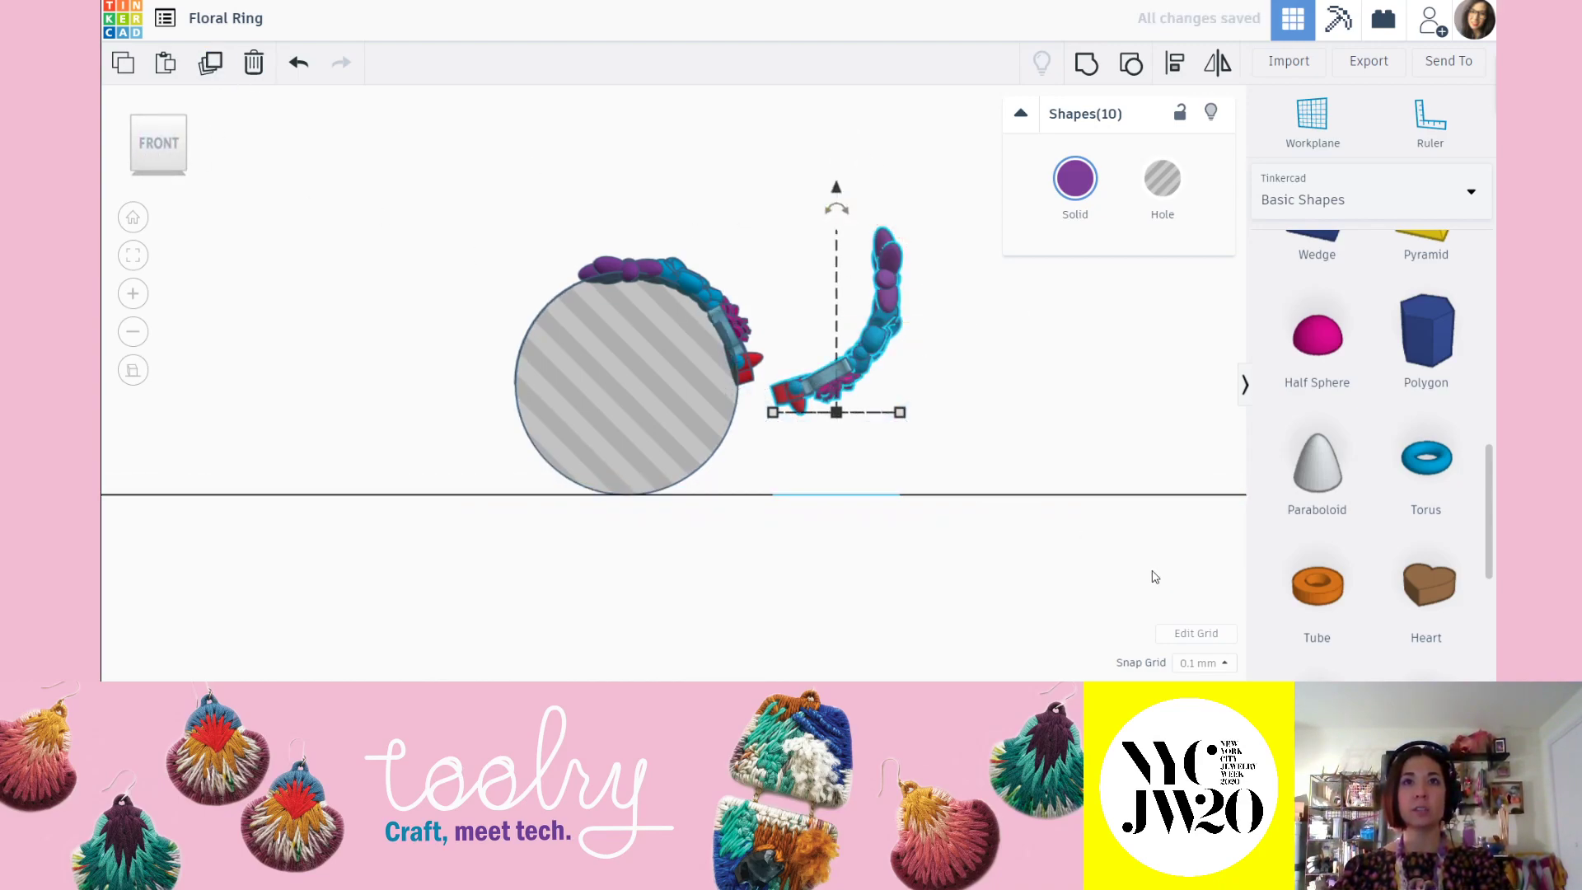
Lower the rotated floral arc and move it horizontally against the ring's lower right side.
{"action": "left_click_drag", "start_coordinate": [838, 193], "coordinate": [808, 306]}
{"action": "key", "text": "Left"}
{"action": "key", "text": "Left"}
{"action": "key", "text": "Left"}
{"action": "key", "text": "Left"}
{"action": "key", "text": "Left"}
{"action": "key", "text": "Left"}
{"action": "key", "text": "Left"}
{"action": "key", "text": "Left"}
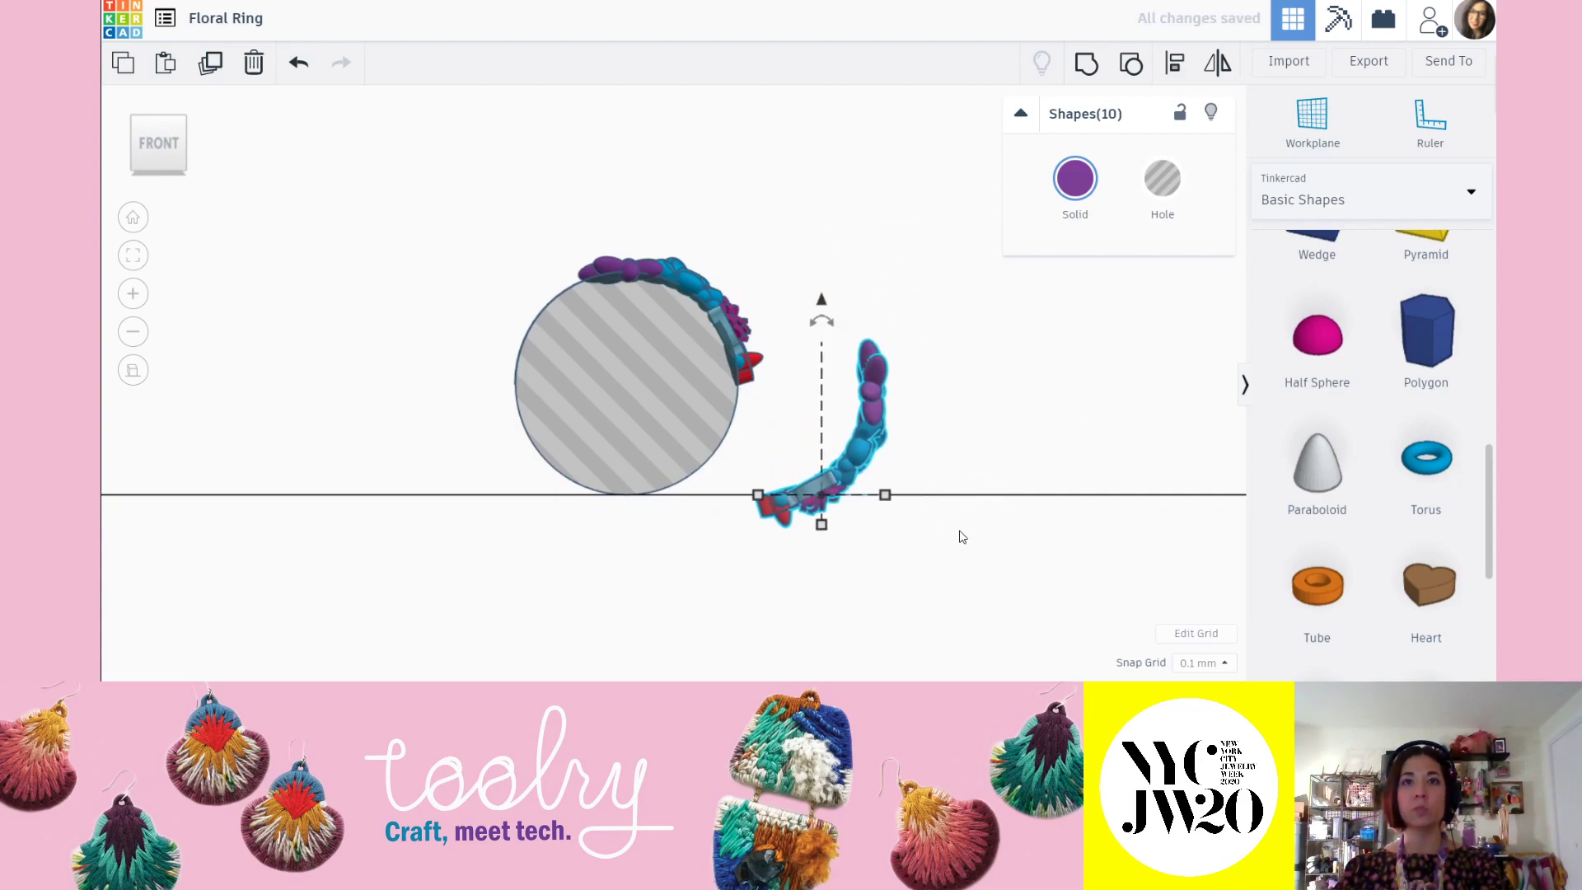
{"action": "key", "text": "Left"}
{"action": "key", "text": "Left"}
{"action": "key", "text": "Left"}
{"action": "key", "text": "Left"}
{"action": "key", "text": "Left"}
{"action": "key", "text": "Left"}
{"action": "key", "text": "Left"}
{"action": "key", "text": "Left"}
{"action": "key", "text": "Left"}
{"action": "key", "text": "Left"}
{"action": "key", "text": "Left"}
{"action": "key", "text": "Left"}
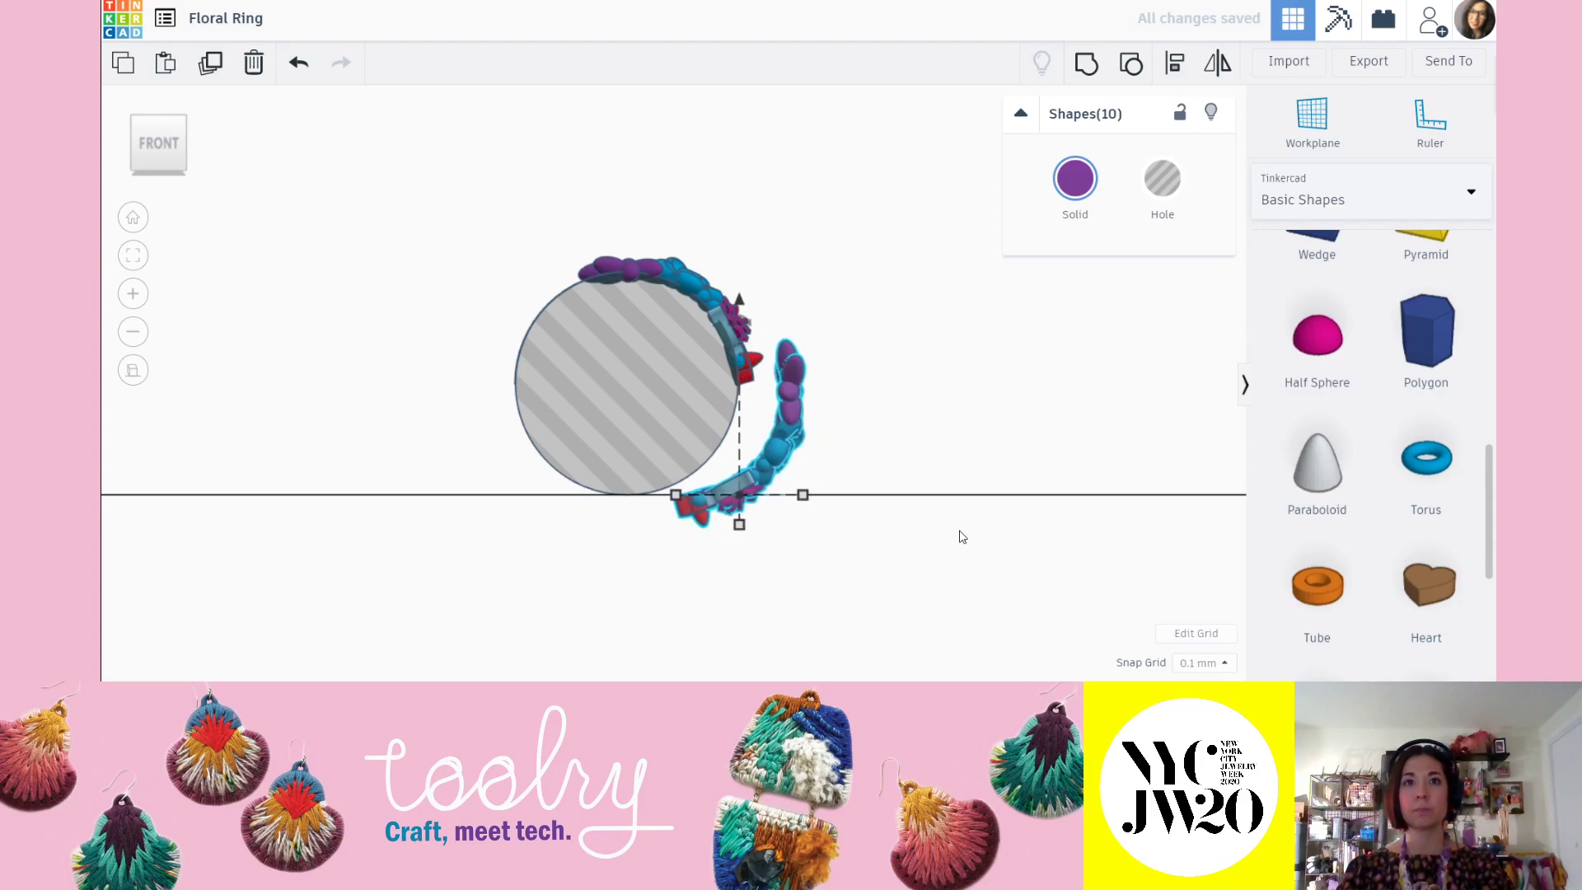
{"action": "scroll", "coordinate": [840, 445], "scroll_direction": "up", "scroll_amount": 3}
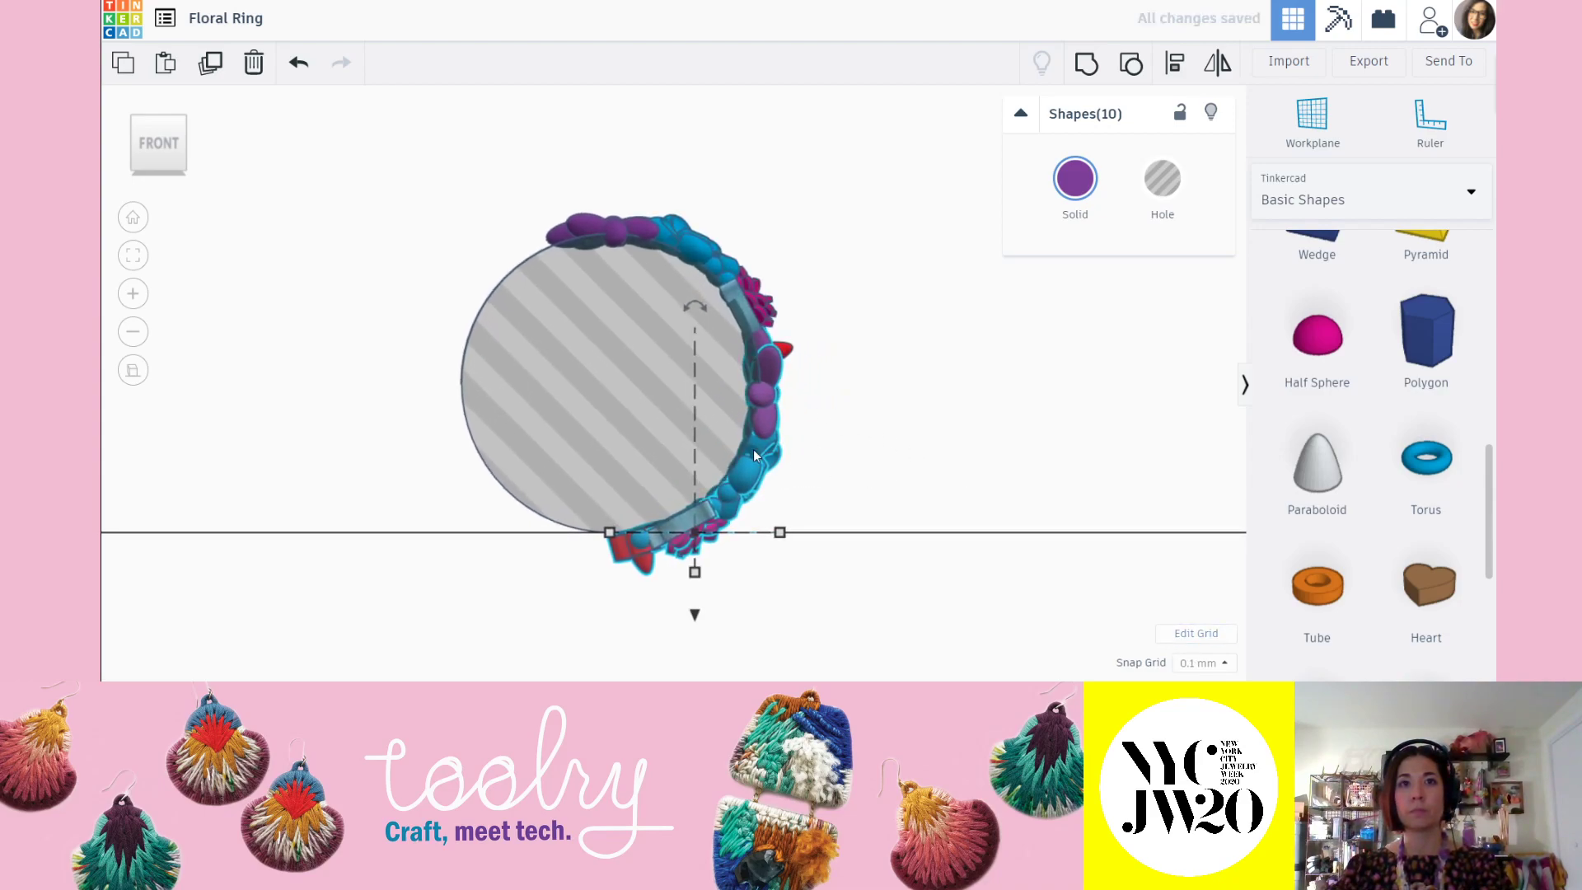
Raise the second floral arc in small increments to 1.80 mm below the workplane, checking its fit from the front and side.
{"action": "left_click_drag", "start_coordinate": [695, 615], "coordinate": [692, 613]}
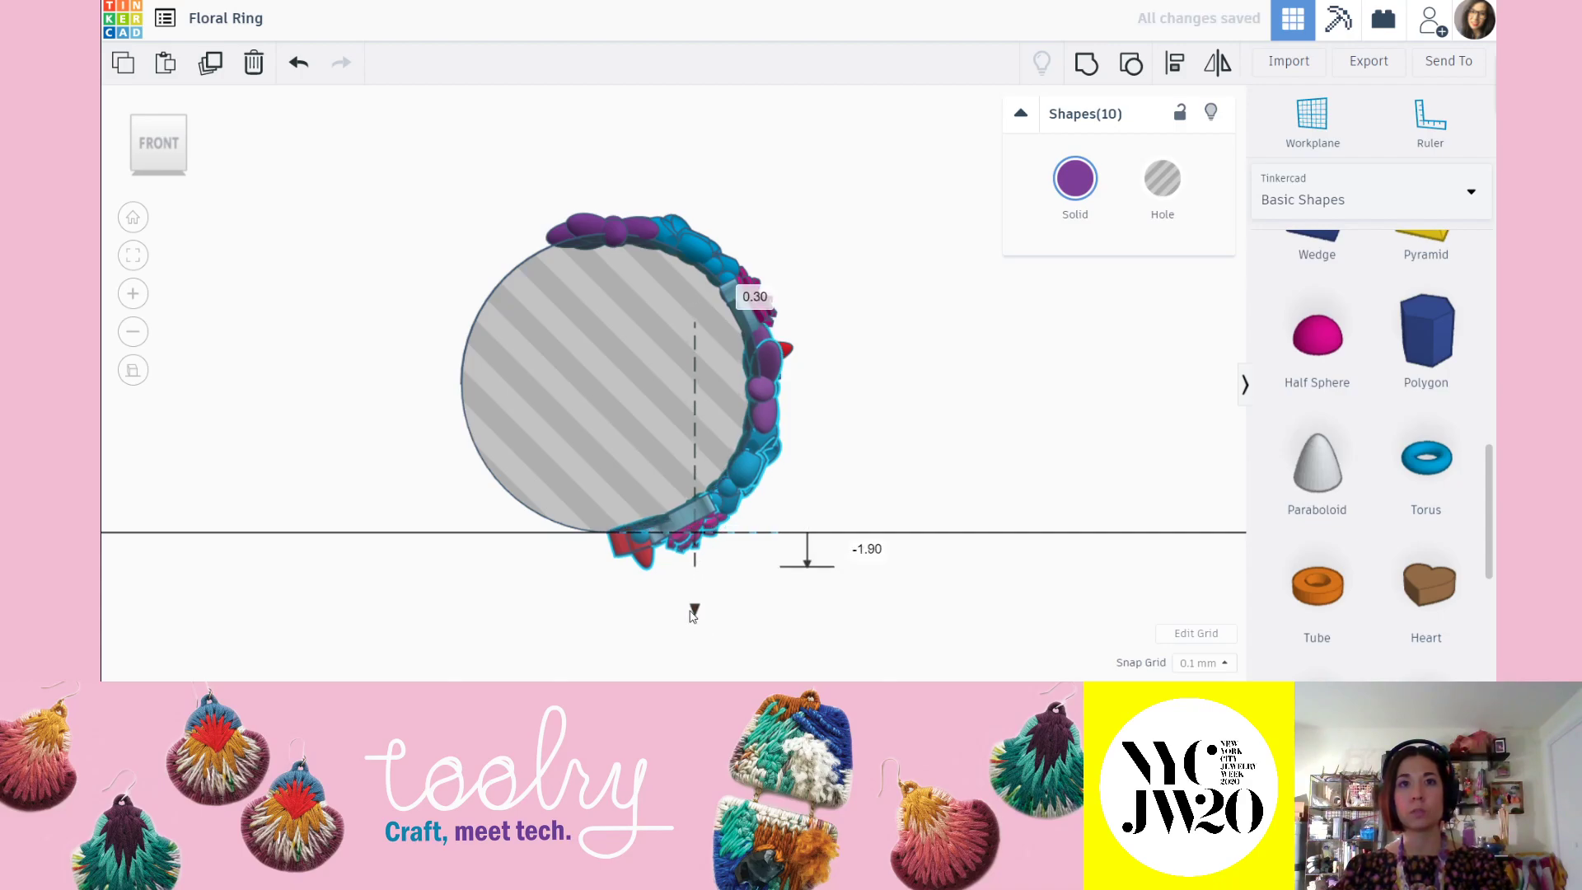
{"action": "right_click_drag", "start_coordinate": [944, 479], "coordinate": [583, 466]}
{"action": "right_click_drag", "start_coordinate": [508, 512], "coordinate": [755, 545]}
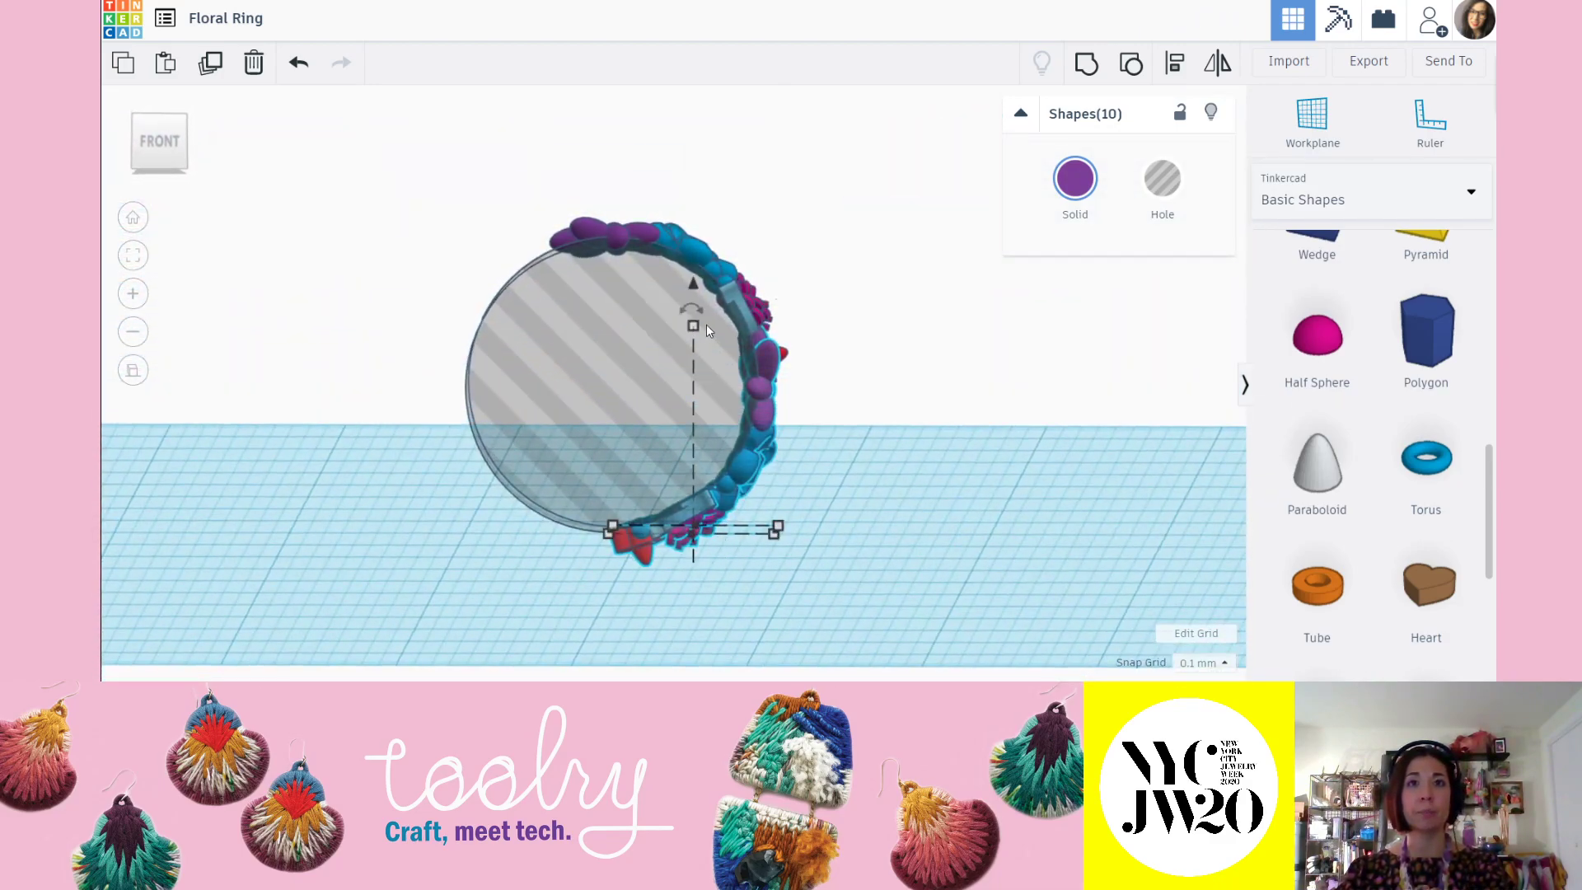
{"action": "left_click_drag", "start_coordinate": [693, 285], "coordinate": [693, 281]}
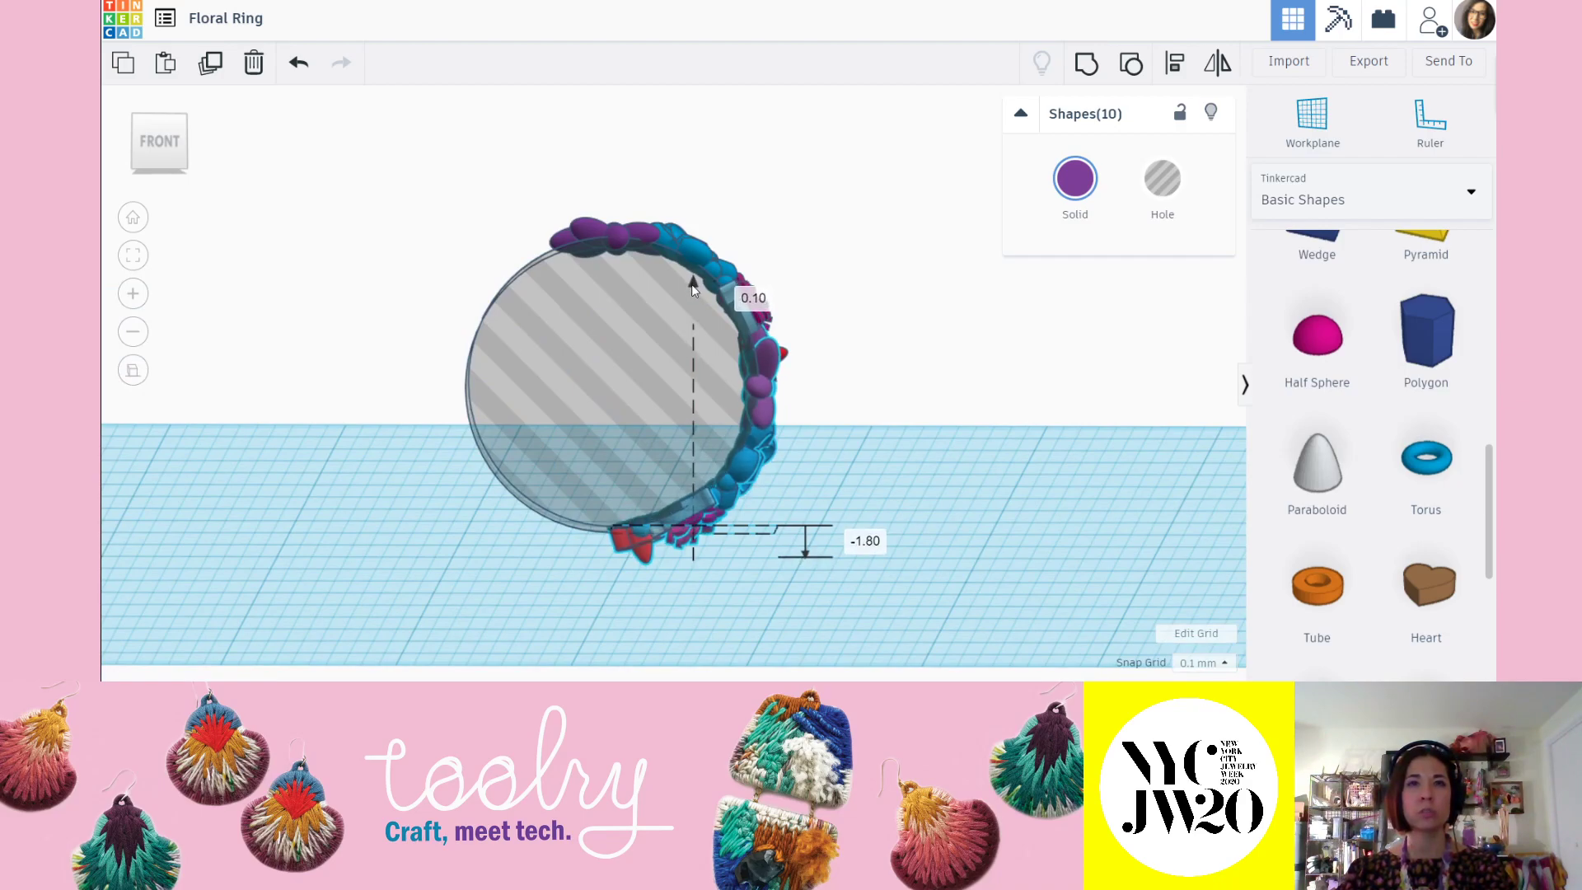
{"action": "right_click_drag", "start_coordinate": [1129, 498], "coordinate": [710, 336]}
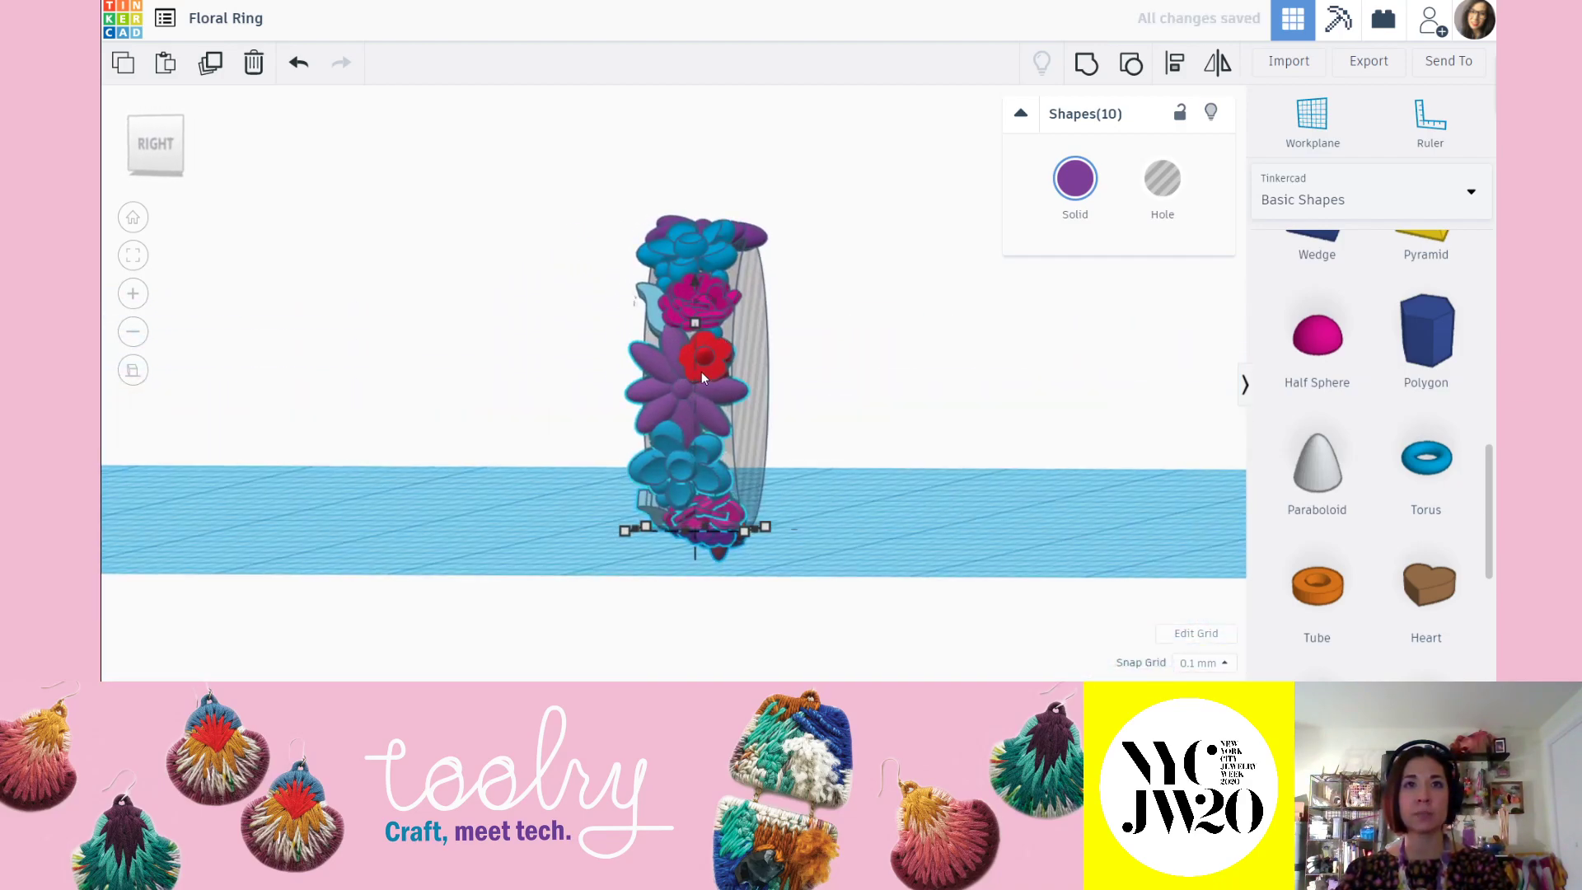
{"action": "right_click_drag", "start_coordinate": [622, 491], "coordinate": [961, 518]}
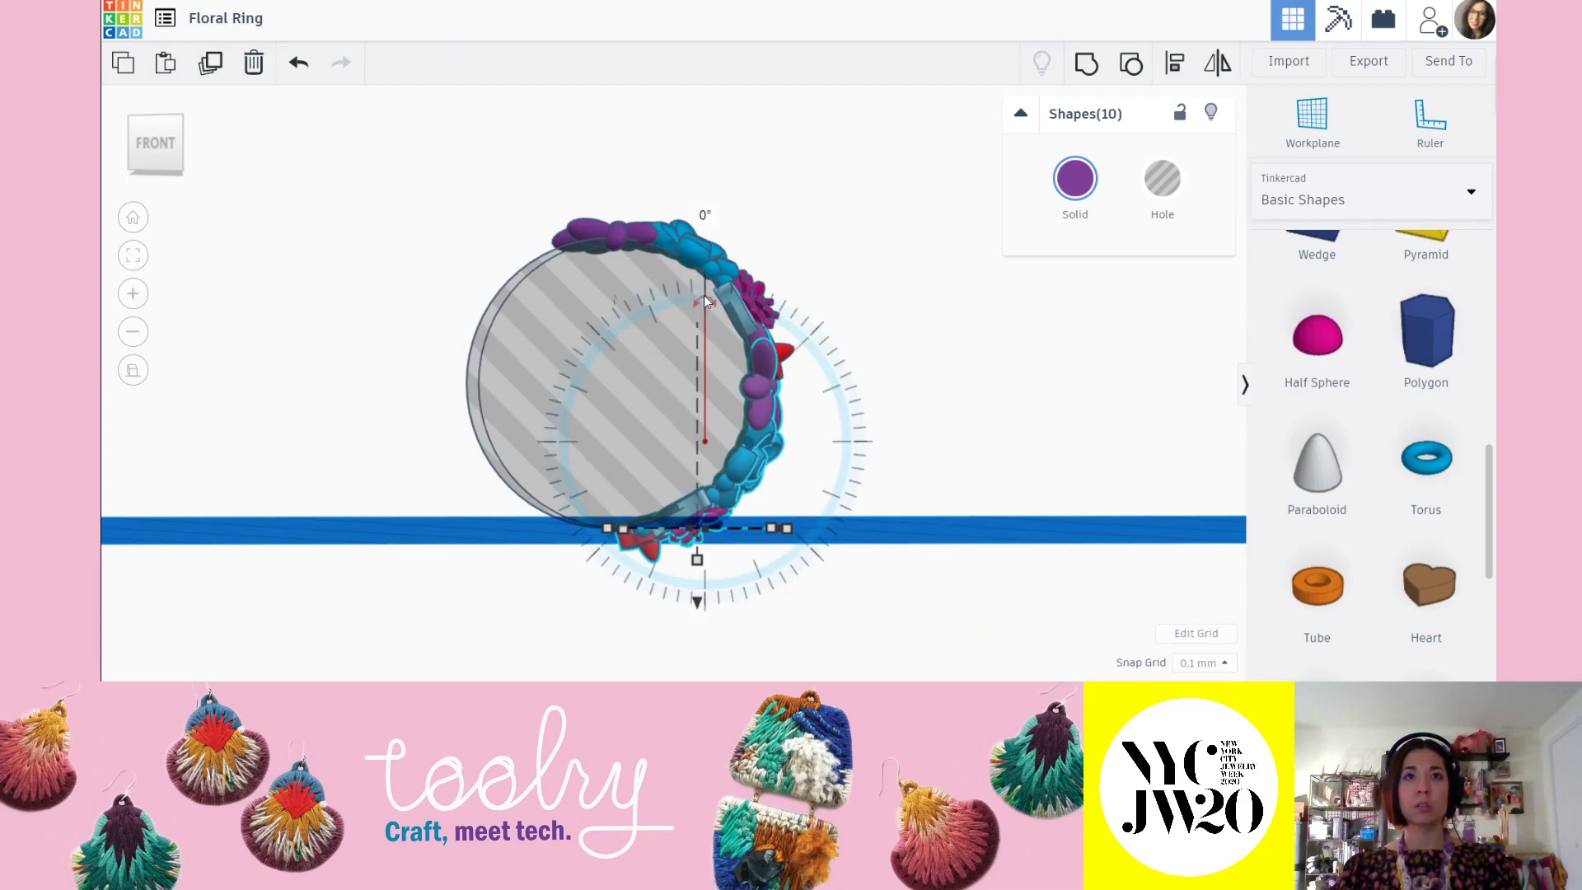
Rotate the second floral arc slightly clockwise and adjust its horizontal position and height to follow the ring's lower curve.
{"action": "left_click_drag", "start_coordinate": [704, 295], "coordinate": [752, 223]}
{"action": "right_click_drag", "start_coordinate": [875, 477], "coordinate": [883, 510]}
{"action": "key", "text": "Left"}
{"action": "key", "text": "Left"}
{"action": "key", "text": "Left"}
{"action": "key", "text": "Left"}
{"action": "key", "text": "Left"}
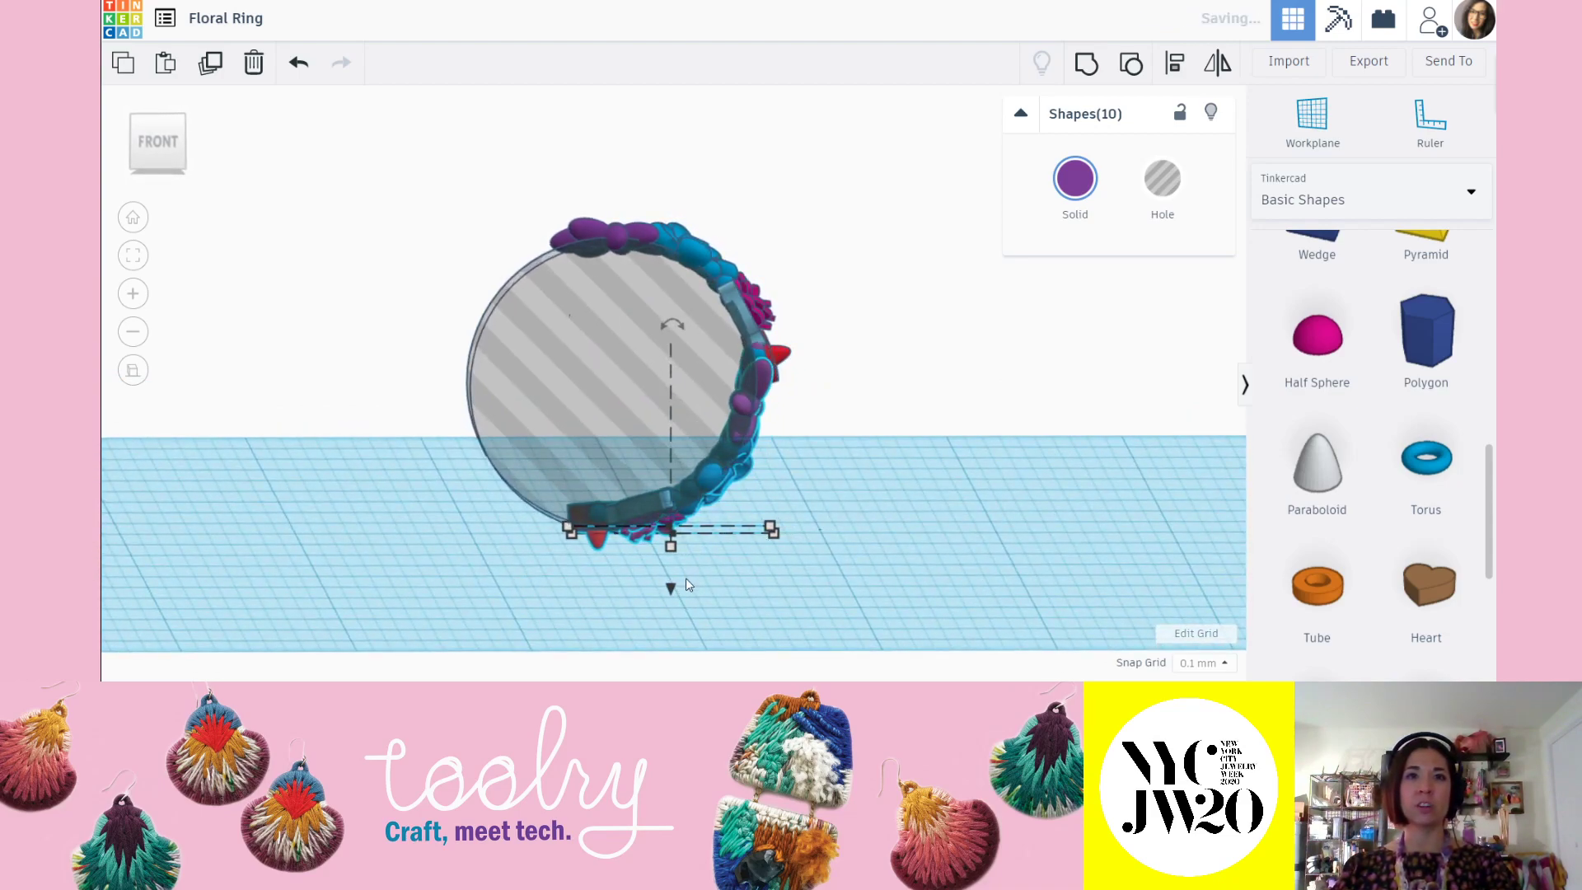
{"action": "left_click_drag", "start_coordinate": [672, 590], "coordinate": [682, 601]}
{"action": "right_click_drag", "start_coordinate": [682, 601], "coordinate": [552, 481]}
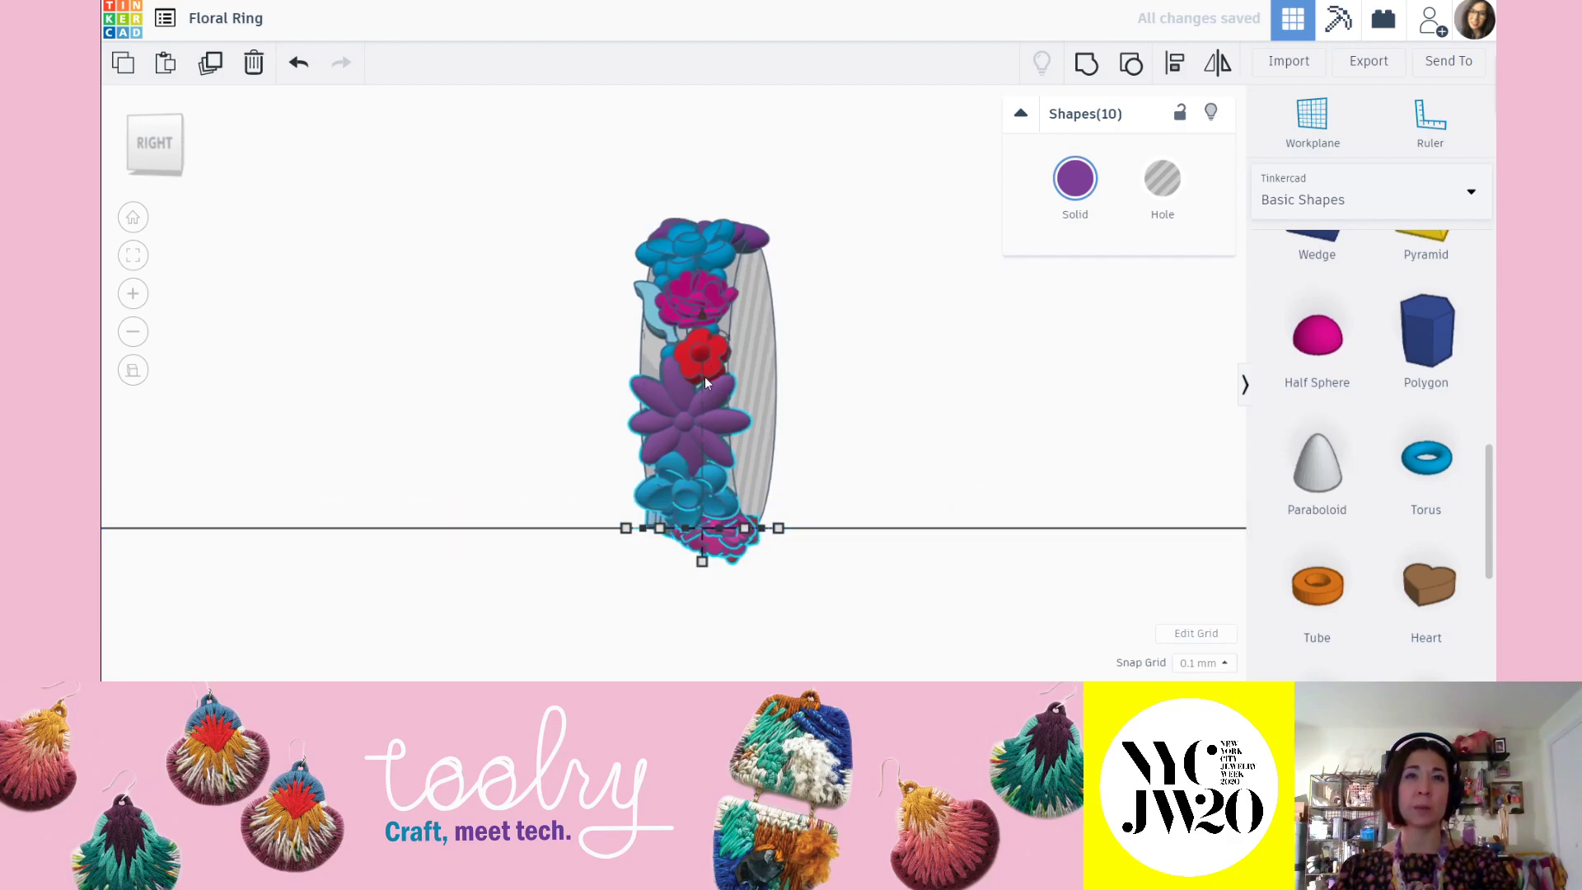
{"action": "right_click_drag", "start_coordinate": [674, 377], "coordinate": [571, 509]}
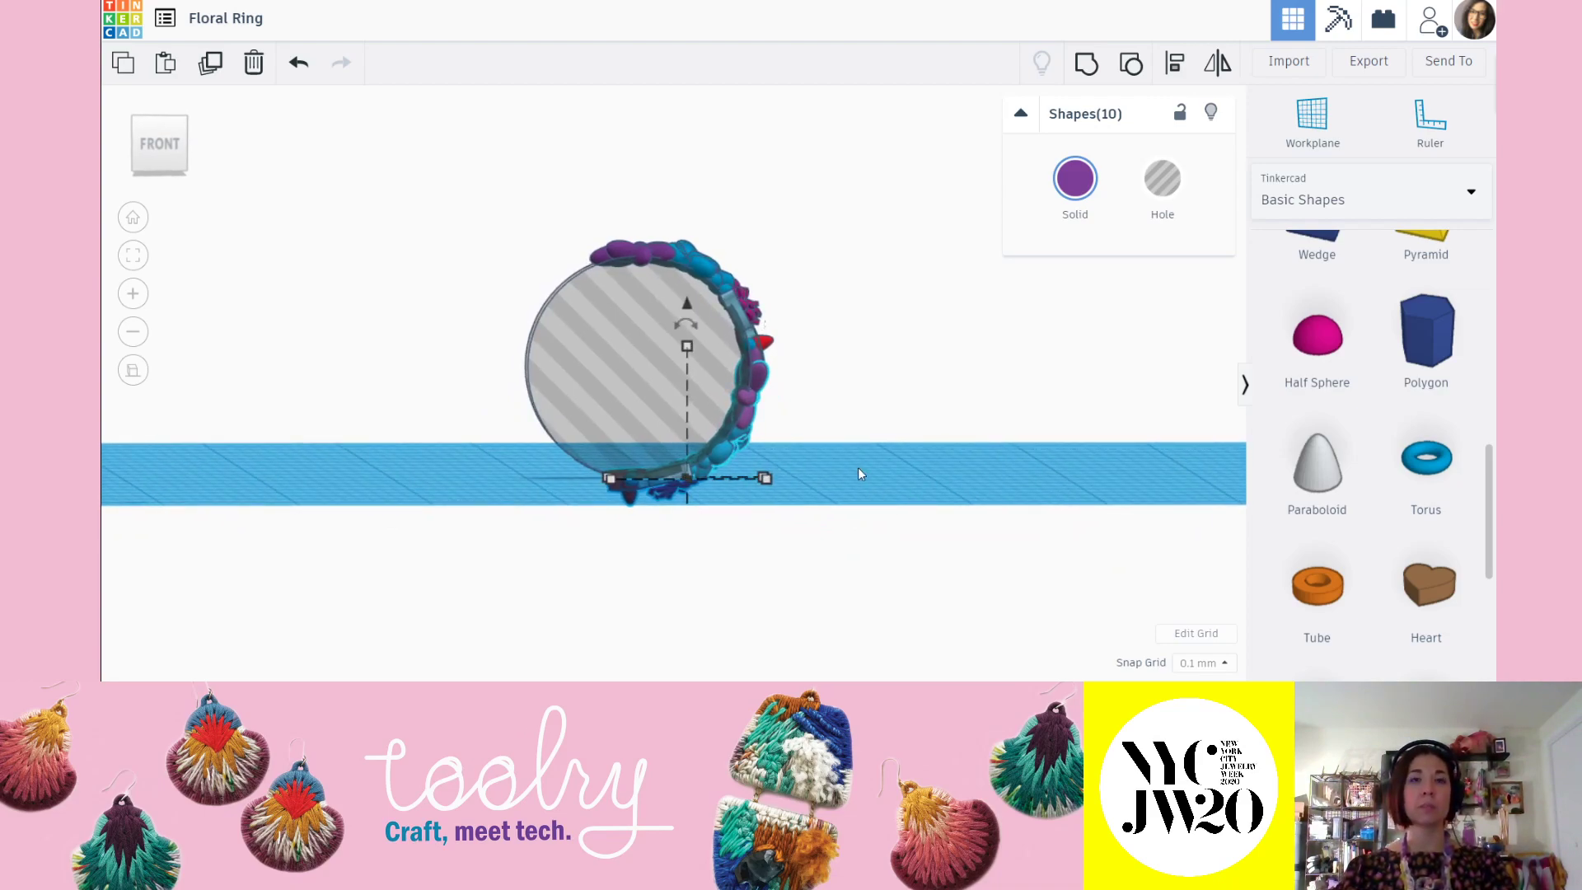
Duplicate the second floral arc, turn the copy to face the opposite way, and move it beside the ring's lower left side.
{"action": "left_click", "coordinate": [209, 65]}
{"action": "right_click_drag", "start_coordinate": [896, 440], "coordinate": [792, 548]}
{"action": "key", "text": "Left"}
{"action": "key", "text": "Left"}
{"action": "key", "text": "Left"}
{"action": "key", "text": "Left"}
{"action": "key", "text": "Left"}
{"action": "key", "text": "Left"}
{"action": "key", "text": "Left"}
{"action": "key", "text": "Left"}
{"action": "key", "text": "Left"}
{"action": "key", "text": "Left"}
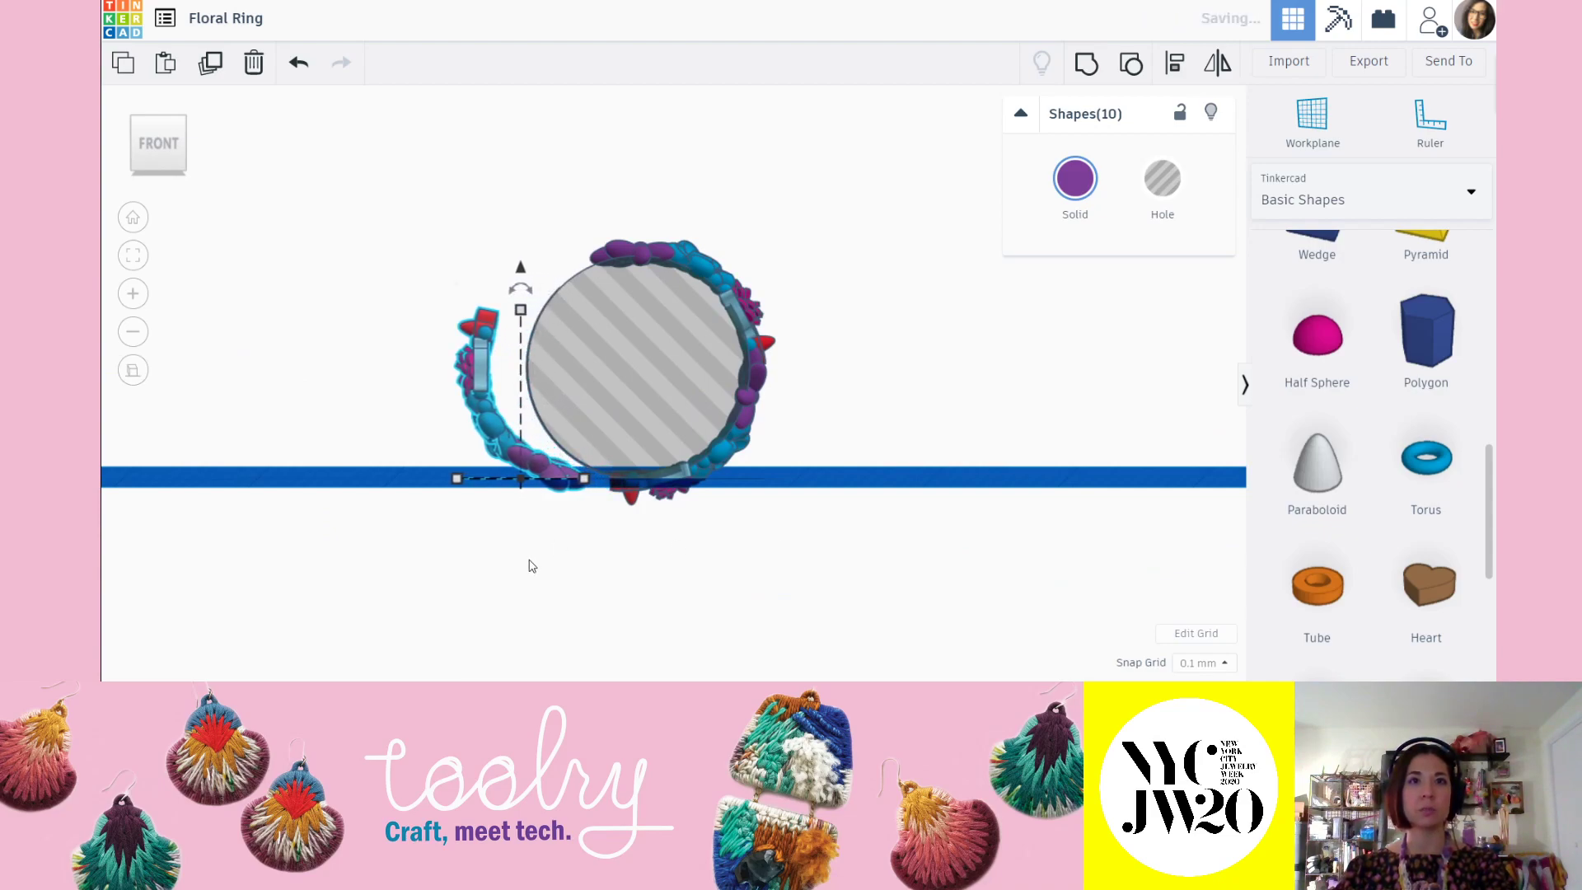
{"action": "mouse_move", "coordinate": [536, 571]}
{"action": "right_mouse_down"}
{"action": "mouse_move", "coordinate": [791, 572]}
{"action": "mouse_move", "coordinate": [482, 575]}
{"action": "mouse_move", "coordinate": [551, 585]}
{"action": "right_mouse_up"}
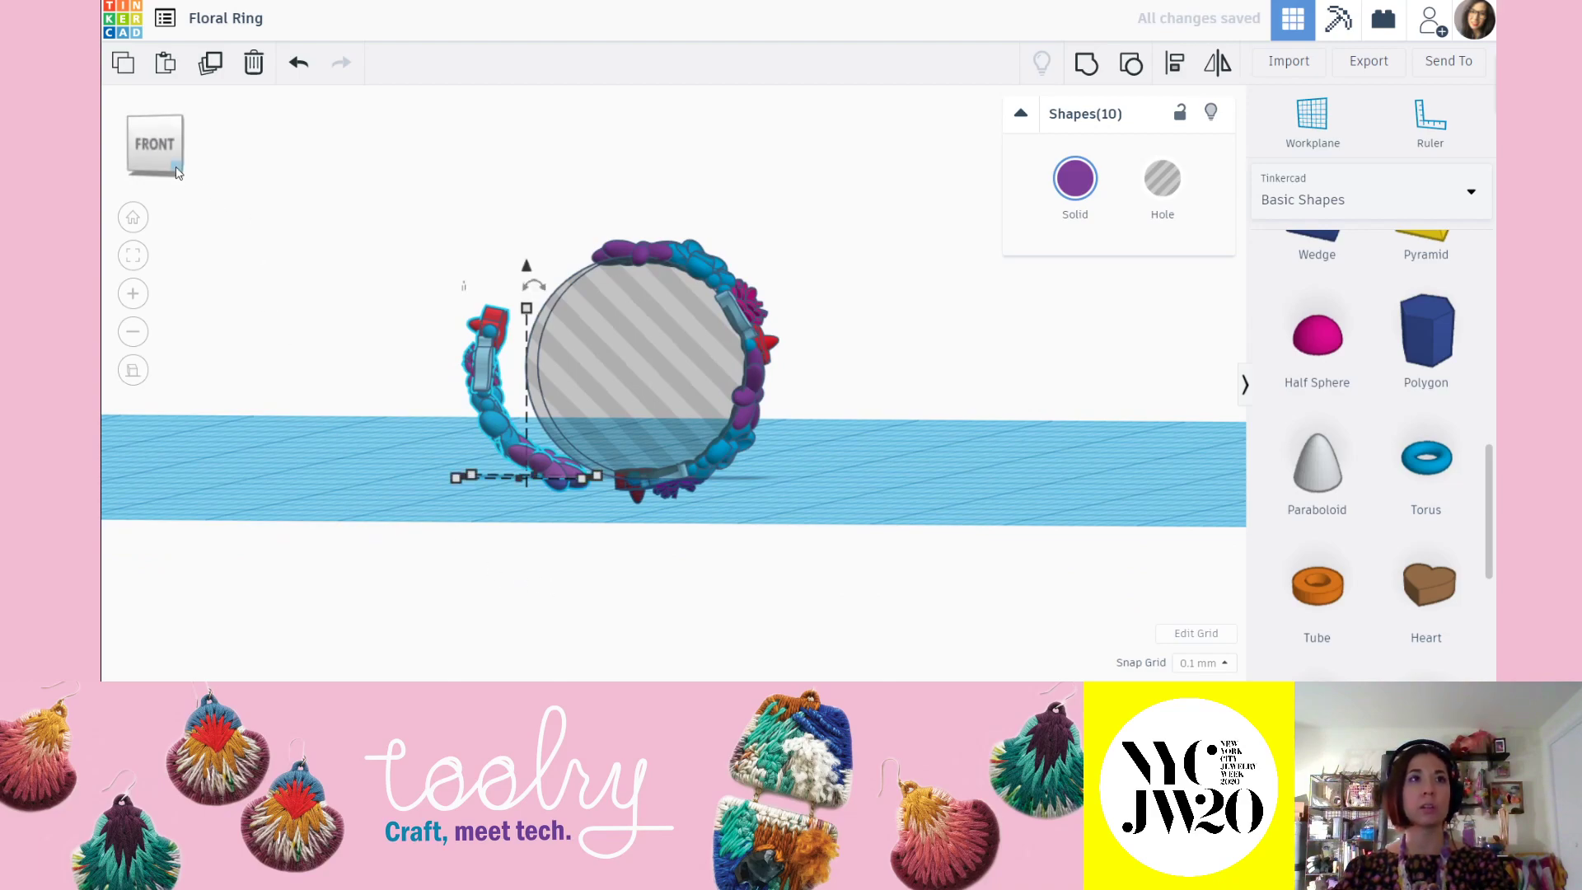
{"action": "left_click", "coordinate": [139, 145]}
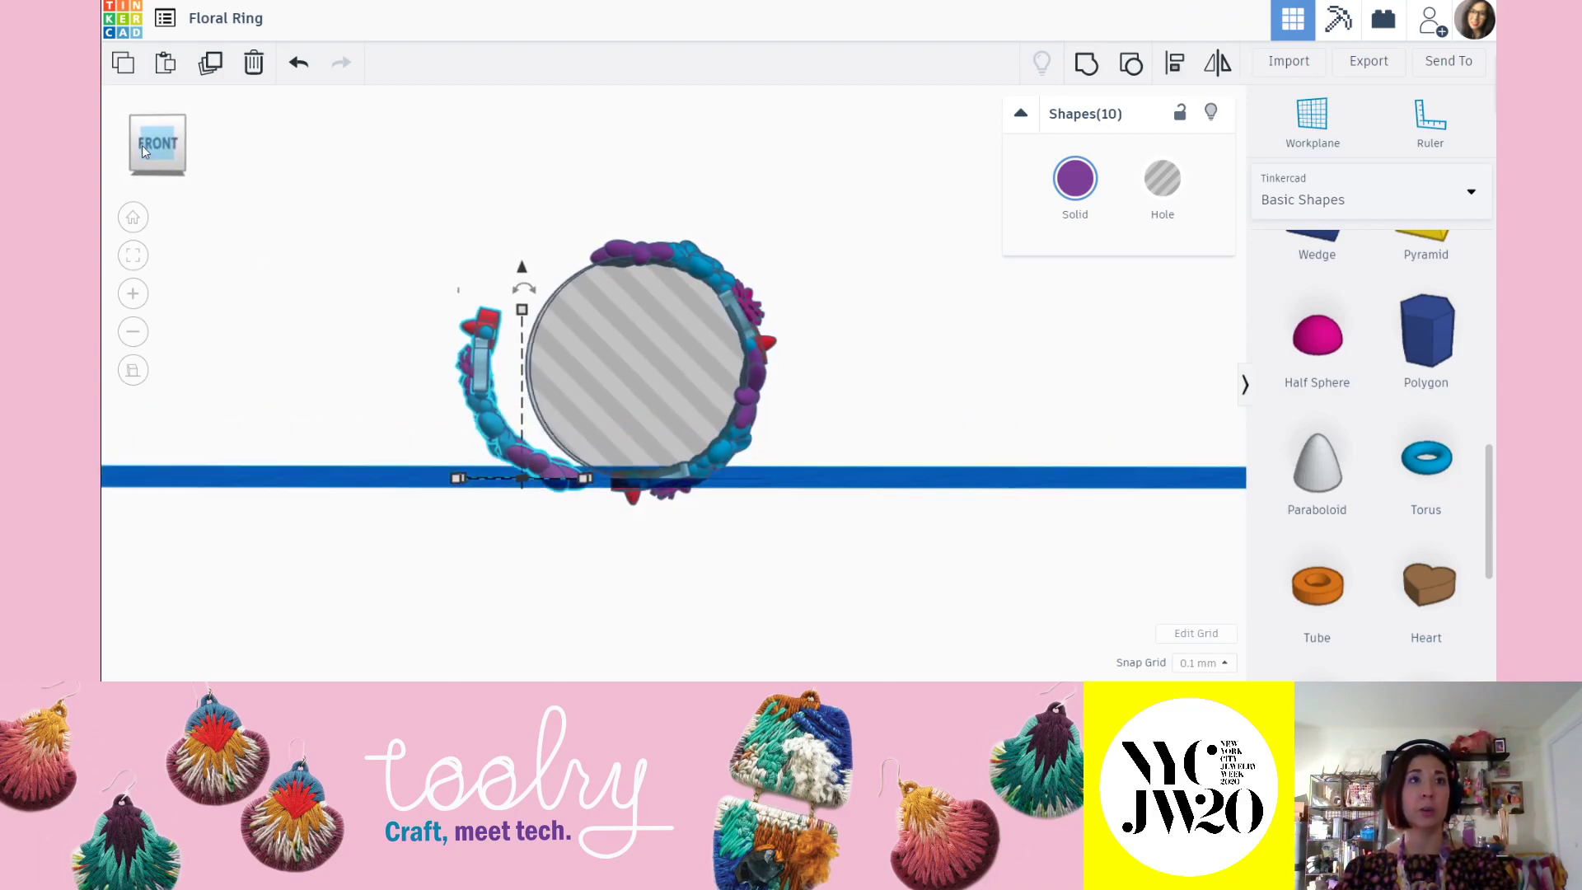
Move the third floral arc inward against the ring and rotate it slightly clockwise to follow the curve.
{"action": "key", "text": "Right"}
{"action": "key", "text": "Right"}
{"action": "key", "text": "Right"}
{"action": "key", "text": "Right"}
{"action": "key", "text": "Right"}
{"action": "key", "text": "Right"}
{"action": "key", "text": "Right"}
{"action": "key", "text": "Right"}
{"action": "key", "text": "Right"}
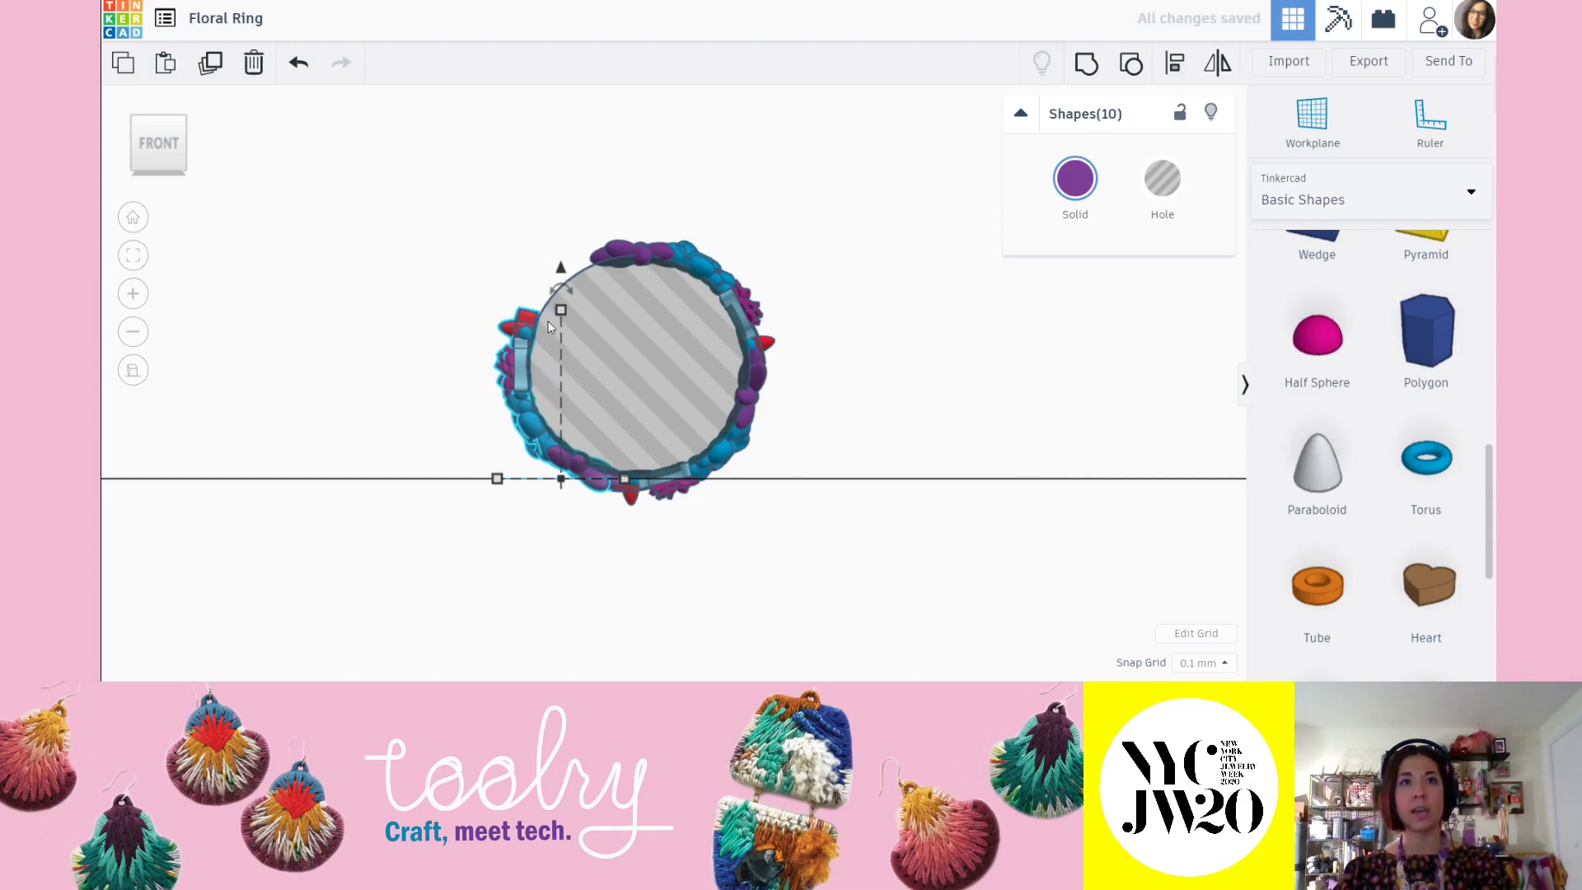
{"action": "left_click_drag", "start_coordinate": [553, 286], "coordinate": [569, 186]}
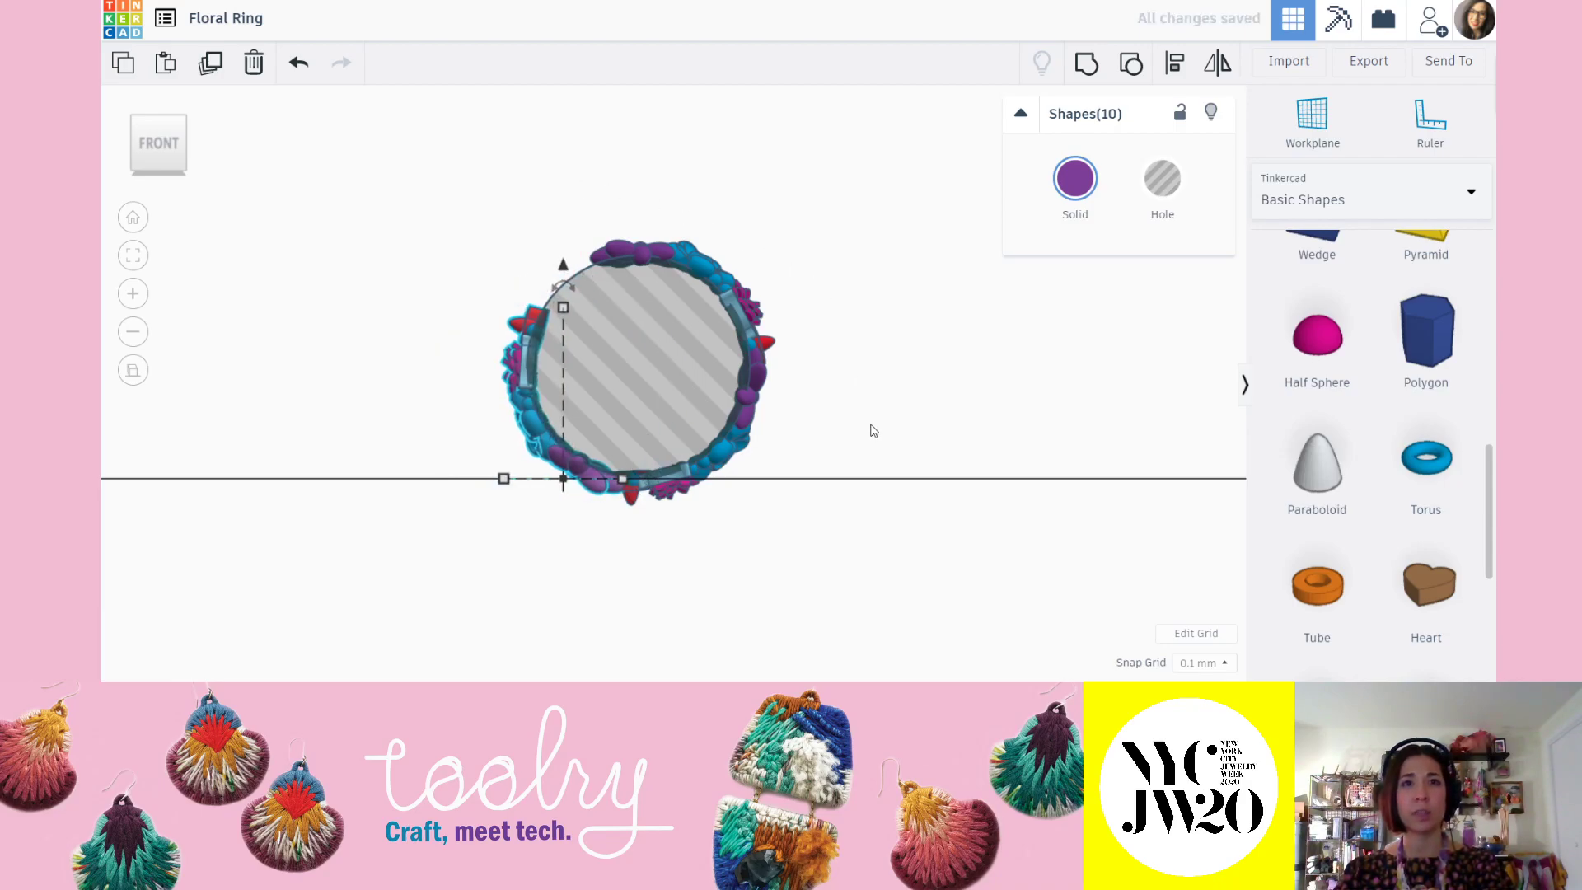
{"action": "right_click_drag", "start_coordinate": [659, 557], "coordinate": [551, 554]}
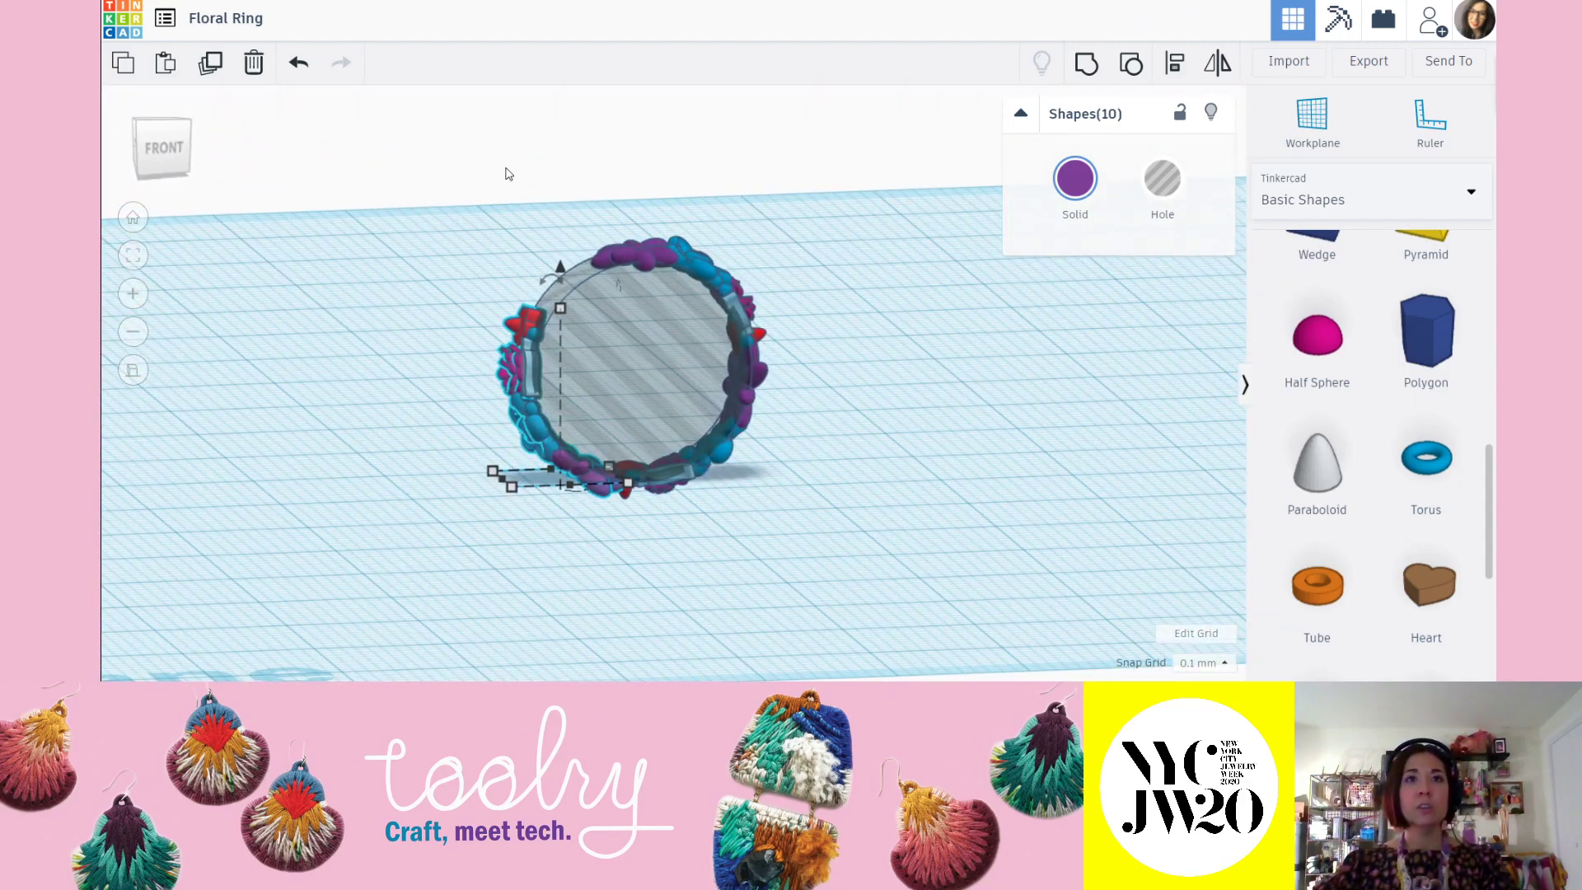
Duplicate the third arc's blue flower, leaf and magenta flower together and move the copies outward from the ring.
{"action": "left_click", "coordinate": [819, 491]}
{"action": "right_click_drag", "start_coordinate": [819, 491], "coordinate": [548, 390]}
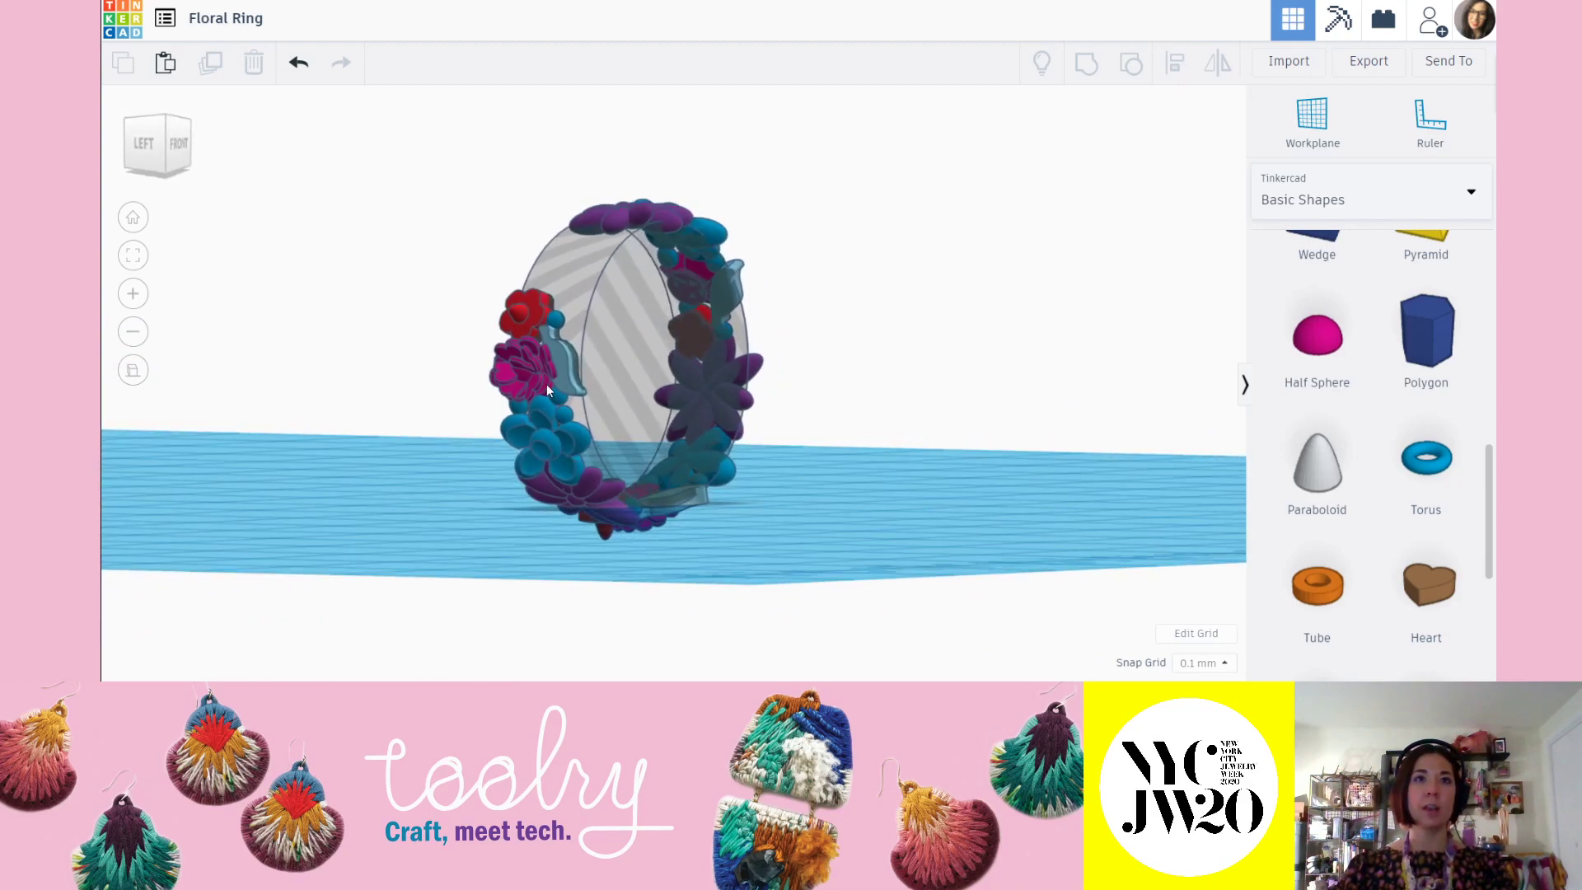
{"action": "left_click", "coordinate": [555, 437]}
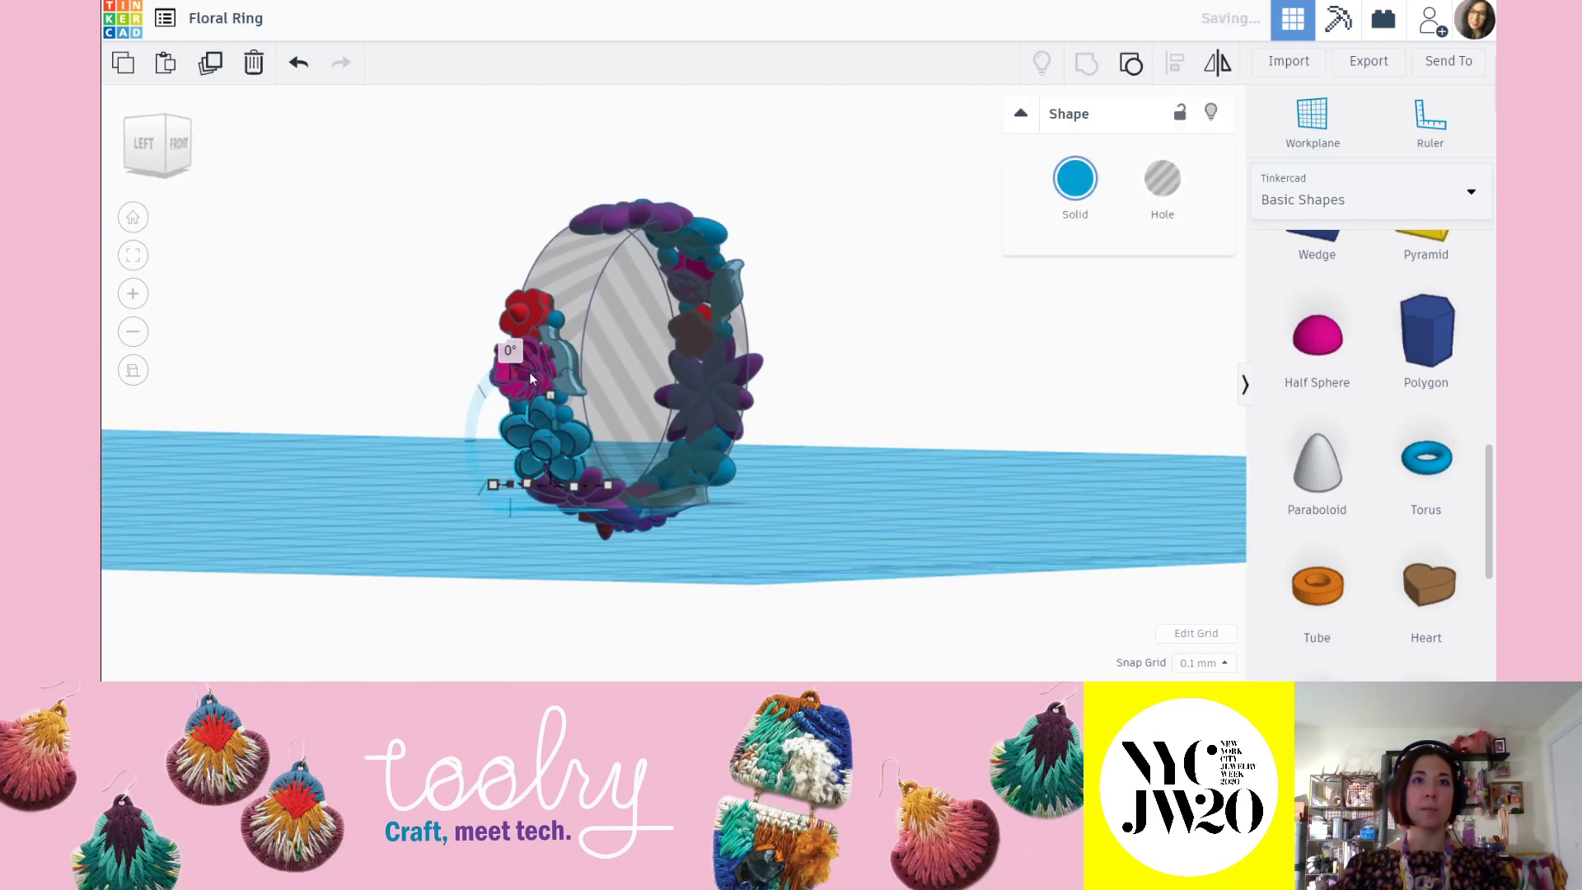
{"action": "left_click", "coordinate": [555, 351], "text": "shift"}
{"action": "scroll", "coordinate": [494, 363], "scroll_direction": "up", "scroll_amount": 3}
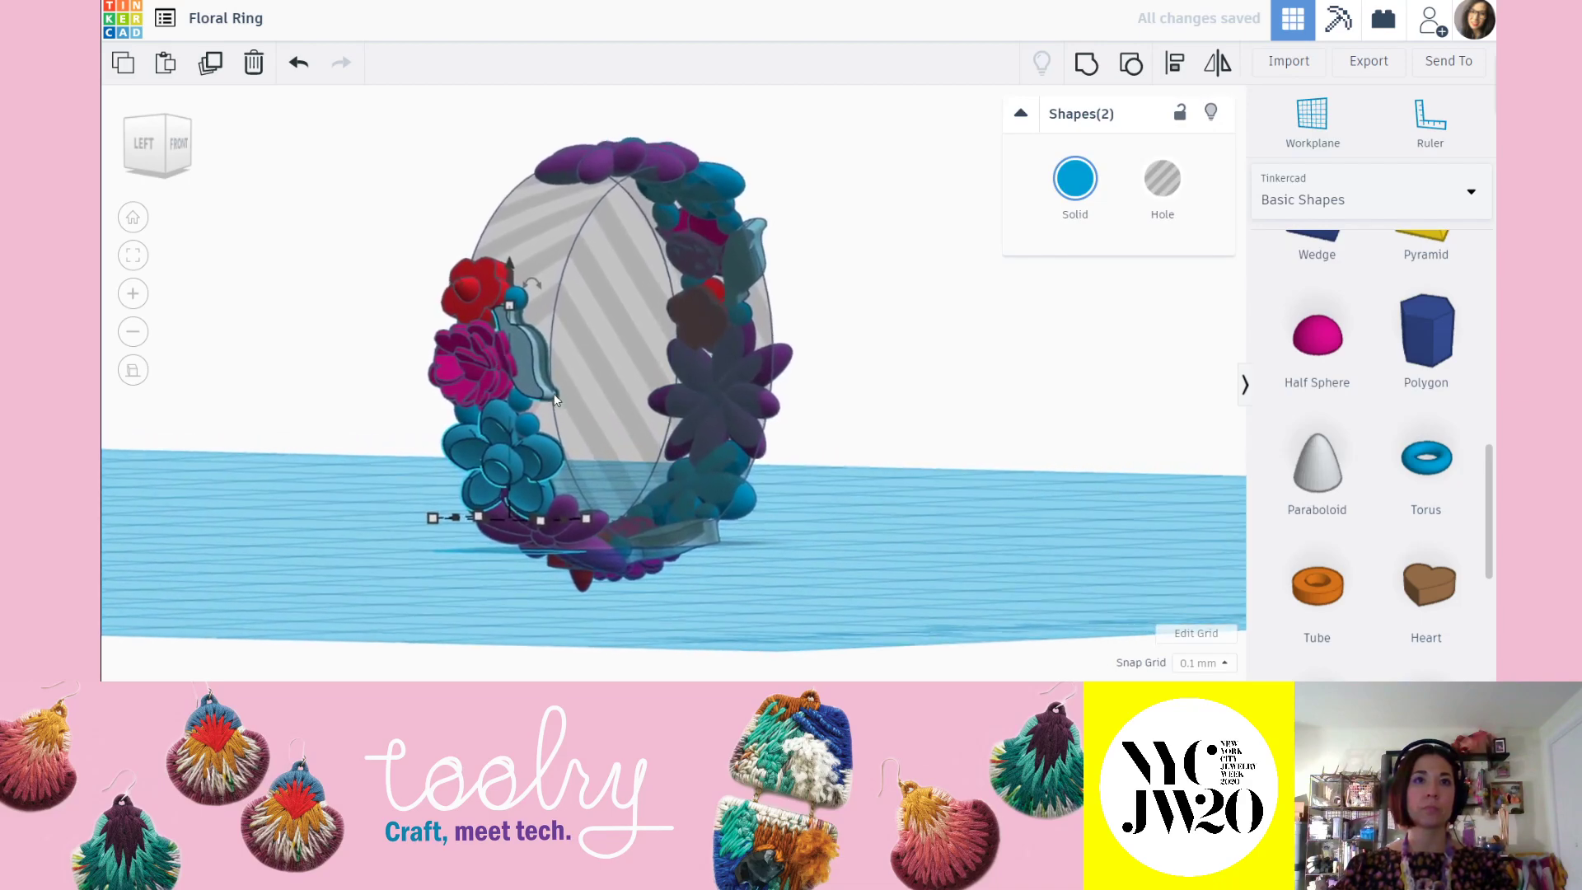
{"action": "left_click", "coordinate": [471, 372], "text": "shift"}
{"action": "right_click_drag", "start_coordinate": [690, 426], "coordinate": [591, 370]}
{"action": "left_click", "coordinate": [212, 72]}
{"action": "key", "text": "Left"}
{"action": "key", "text": "Left"}
{"action": "key", "text": "Left"}
{"action": "key", "text": "Left"}
{"action": "key", "text": "Left"}
{"action": "key", "text": "Left"}
{"action": "key", "text": "Left"}
{"action": "key", "text": "Left"}
{"action": "key", "text": "Left"}
{"action": "key", "text": "Left"}
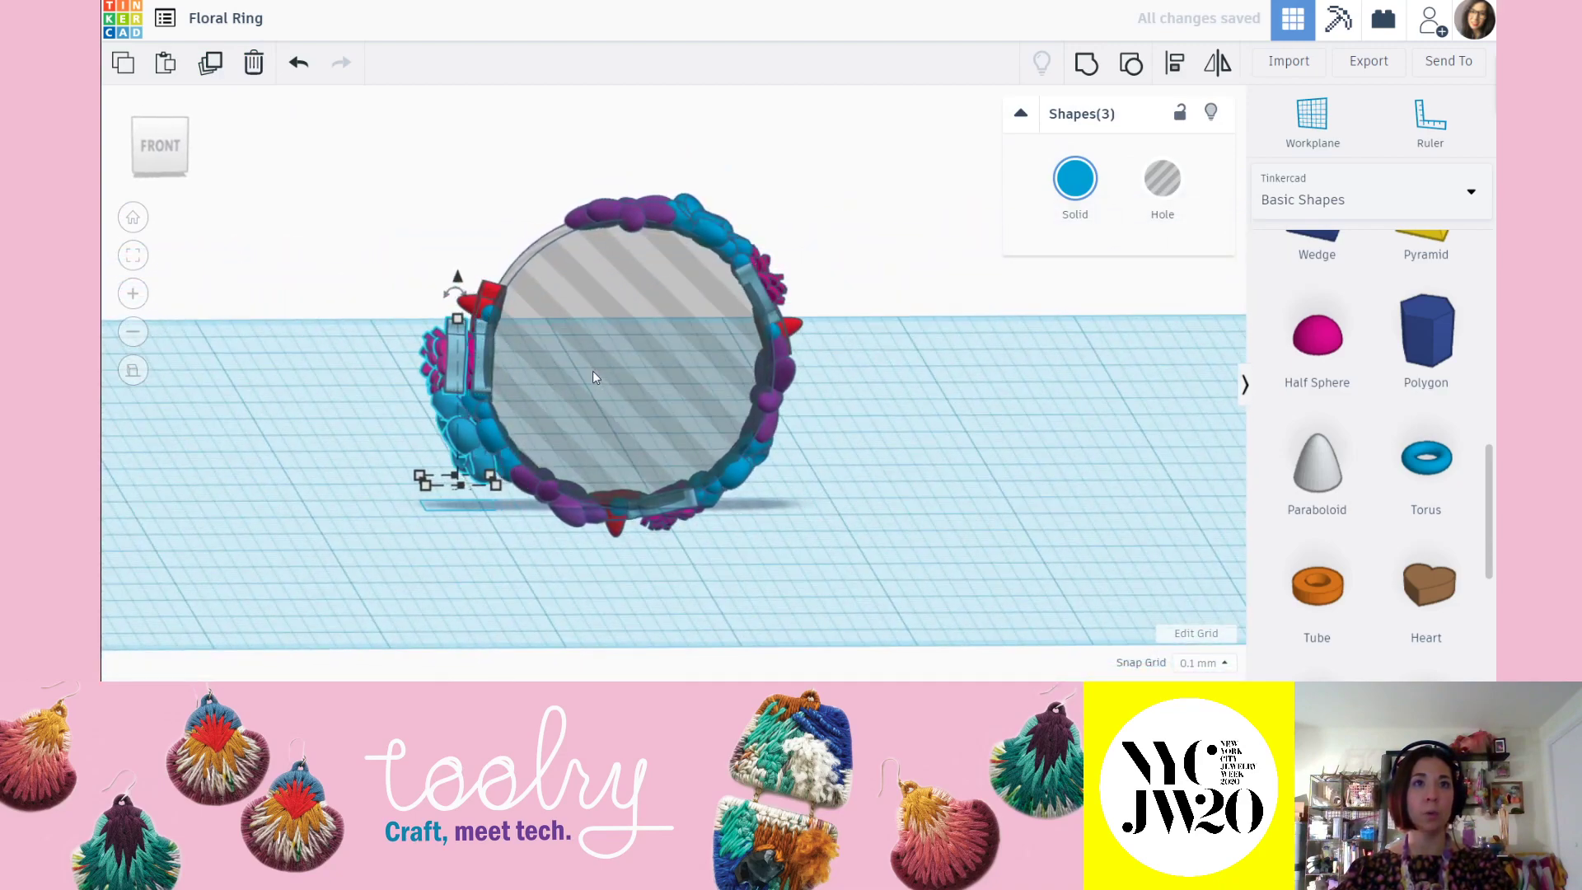
Turn the copied flowers and leaf upside down, raise them beside the ring's remaining gap, and tilt them about 21° in the front plane.
{"action": "left_click_drag", "start_coordinate": [414, 284], "coordinate": [429, 184]}
{"action": "right_click_drag", "start_coordinate": [311, 318], "coordinate": [539, 191]}
{"action": "left_click_drag", "start_coordinate": [540, 188], "coordinate": [496, 487]}
{"action": "right_click_drag", "start_coordinate": [496, 487], "coordinate": [682, 410]}
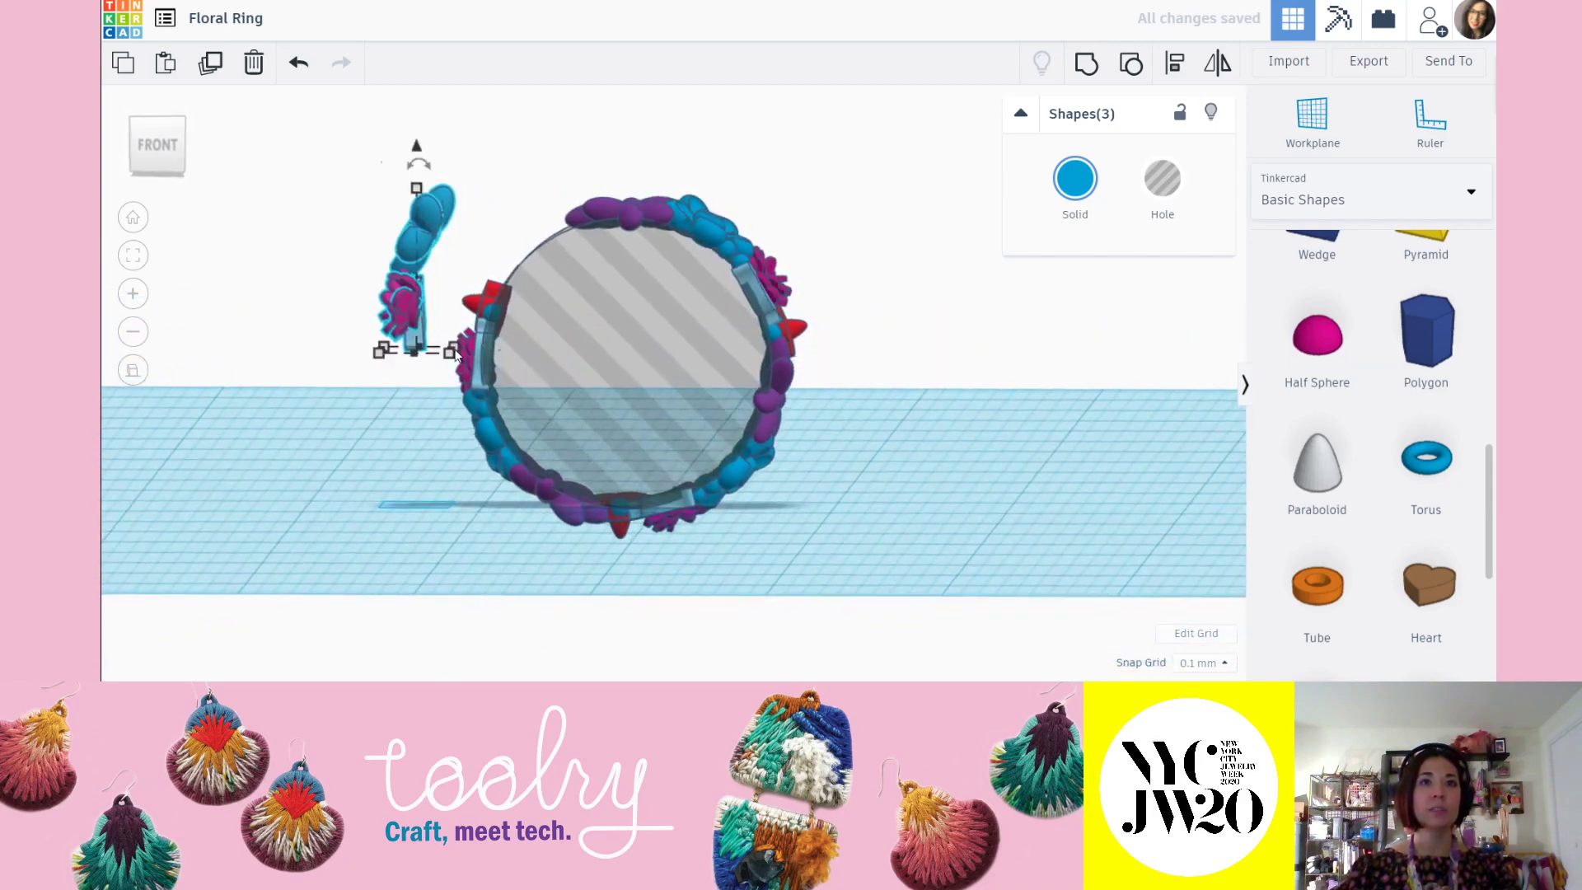
{"action": "left_click_drag", "start_coordinate": [417, 154], "coordinate": [451, 129]}
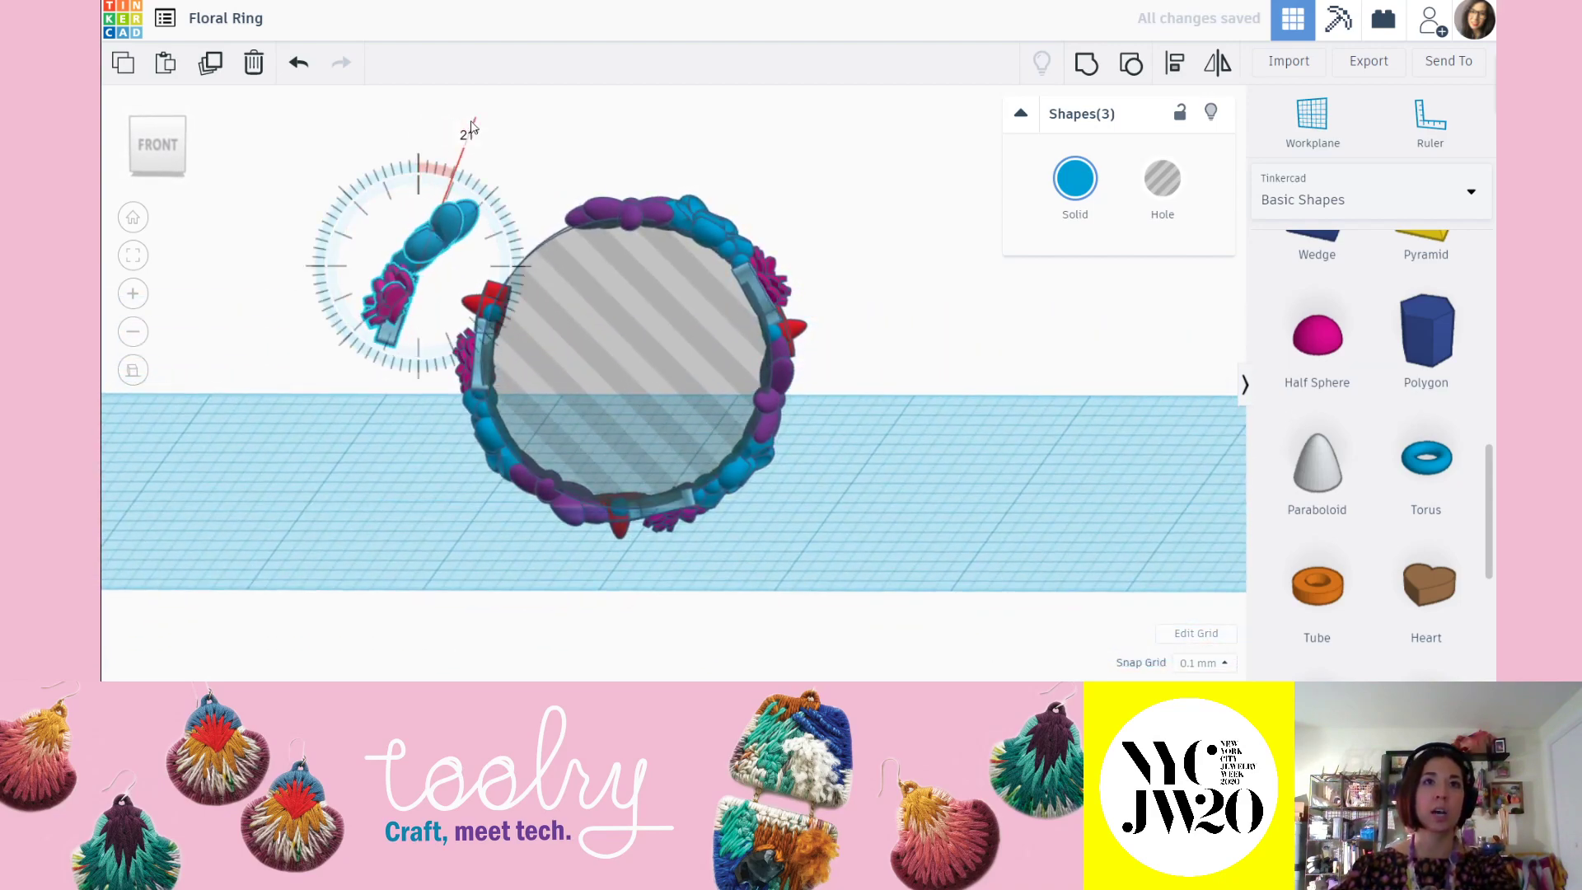
{"action": "mouse_move", "coordinate": [715, 370]}
{"action": "right_mouse_down"}
{"action": "mouse_move", "coordinate": [723, 384]}
{"action": "mouse_move", "coordinate": [722, 363]}
{"action": "right_mouse_up"}
{"action": "left_click_drag", "start_coordinate": [453, 224], "coordinate": [556, 170]}
{"action": "right_click_drag", "start_coordinate": [730, 261], "coordinate": [1164, 583]}
Set the snap grid to 1.0 mm and move the copied flowers and leaf onto the ring's upper left gap.
{"action": "left_click", "coordinate": [1226, 665]}
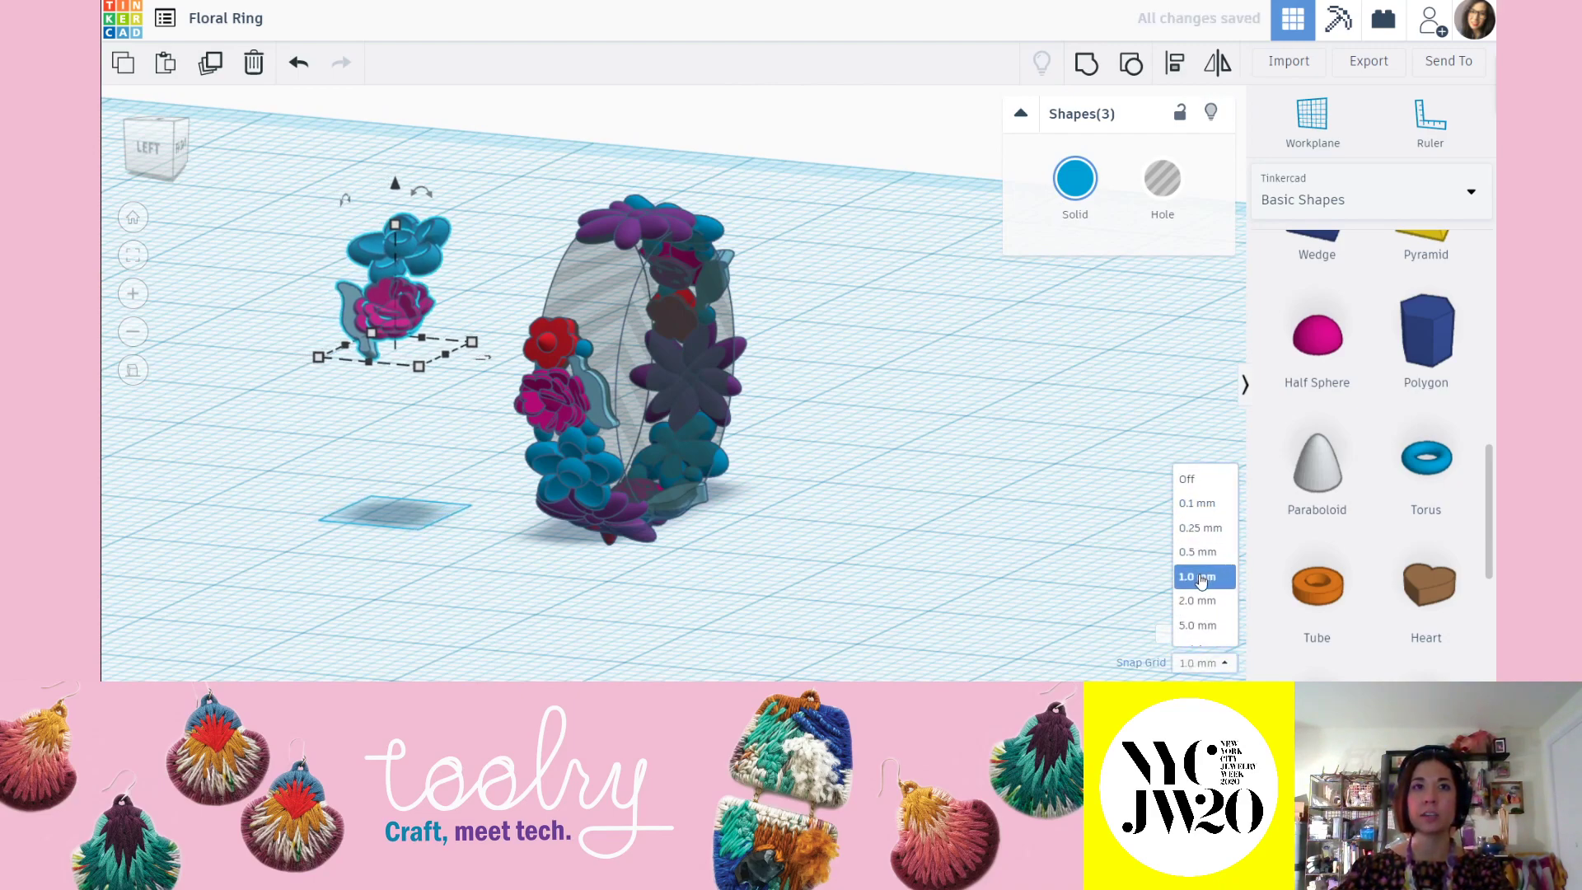
{"action": "key", "text": "Right"}
{"action": "key", "text": "Right"}
{"action": "key", "text": "Right"}
{"action": "key", "text": "Right"}
{"action": "key", "text": "Right"}
{"action": "key", "text": "Right"}
{"action": "key", "text": "Right"}
{"action": "key", "text": "Right"}
{"action": "key", "text": "Right"}
{"action": "key", "text": "Right"}
{"action": "key", "text": "Right"}
{"action": "key", "text": "Right"}
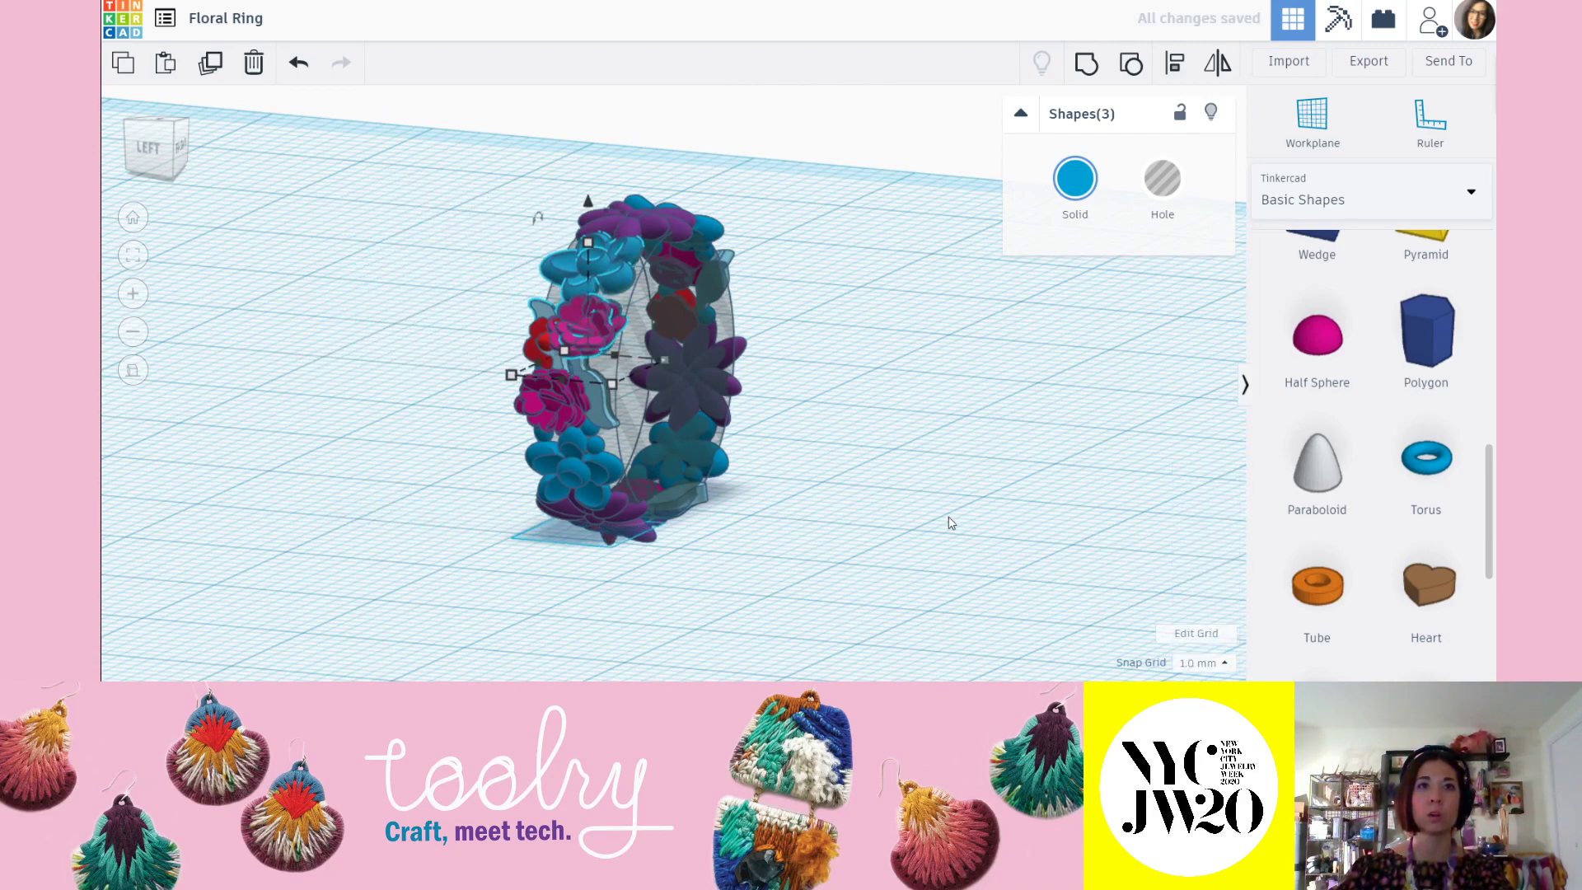
Set the snap grid to 0.25 mm, then fine-tune the copied cluster's rotation and raise it to 9.50 mm above the workplane.
{"action": "left_click", "coordinate": [1205, 663]}
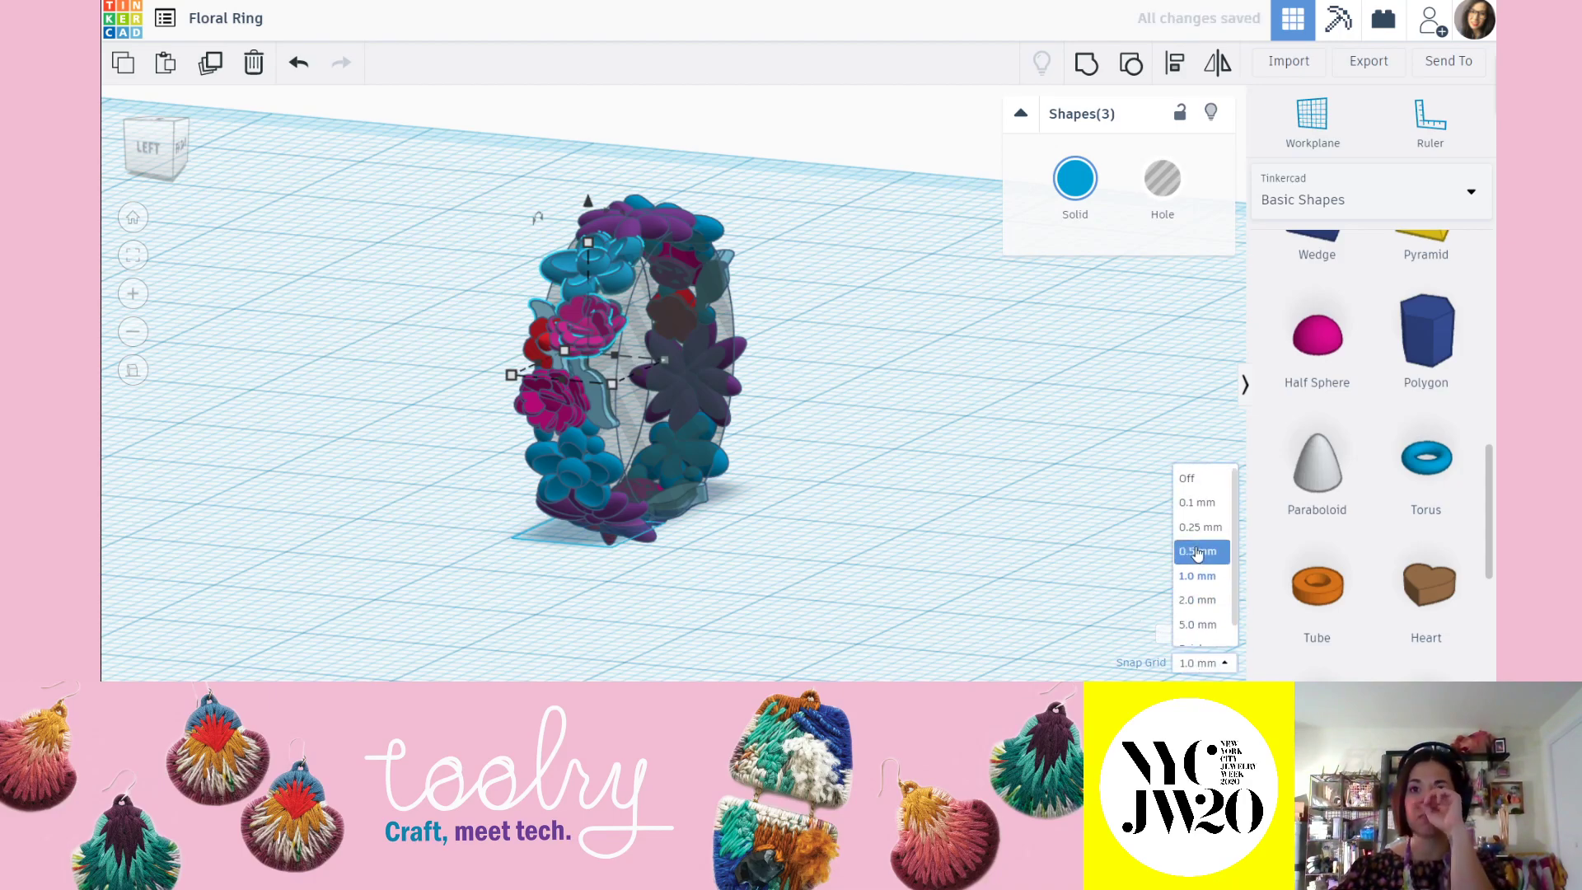
{"action": "right_click_drag", "start_coordinate": [766, 461], "coordinate": [493, 167]}
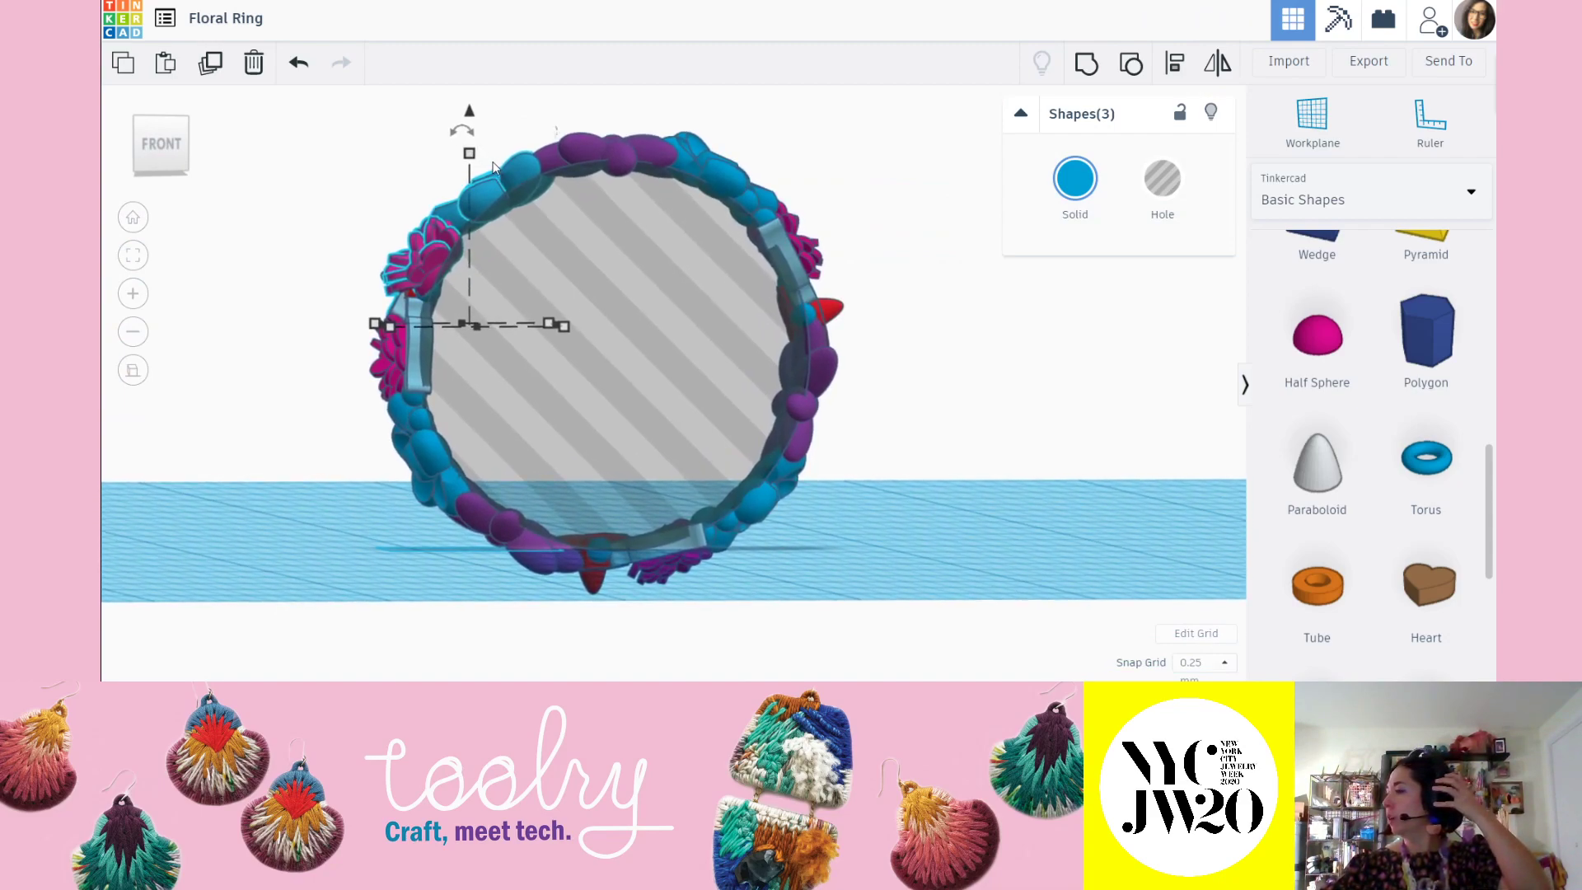
{"action": "right_click_drag", "start_coordinate": [595, 230], "coordinate": [593, 251]}
{"action": "left_click_drag", "start_coordinate": [458, 130], "coordinate": [443, 111]}
{"action": "right_click_drag", "start_coordinate": [513, 348], "coordinate": [883, 453]}
{"action": "right_click_drag", "start_coordinate": [768, 447], "coordinate": [473, 207]}
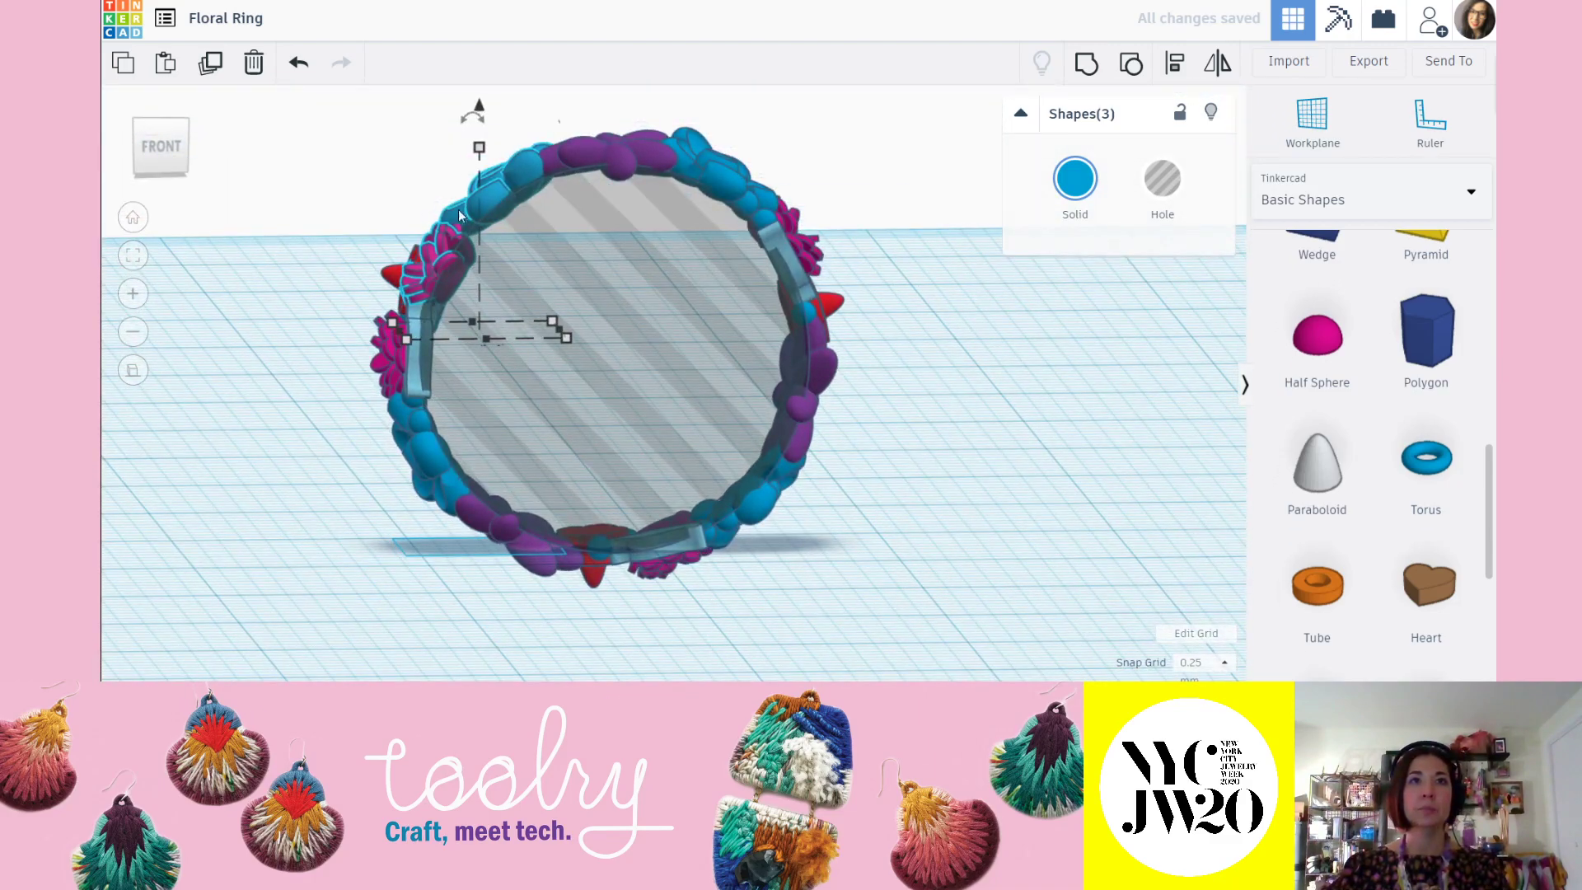
{"action": "left_click_drag", "start_coordinate": [481, 109], "coordinate": [481, 101]}
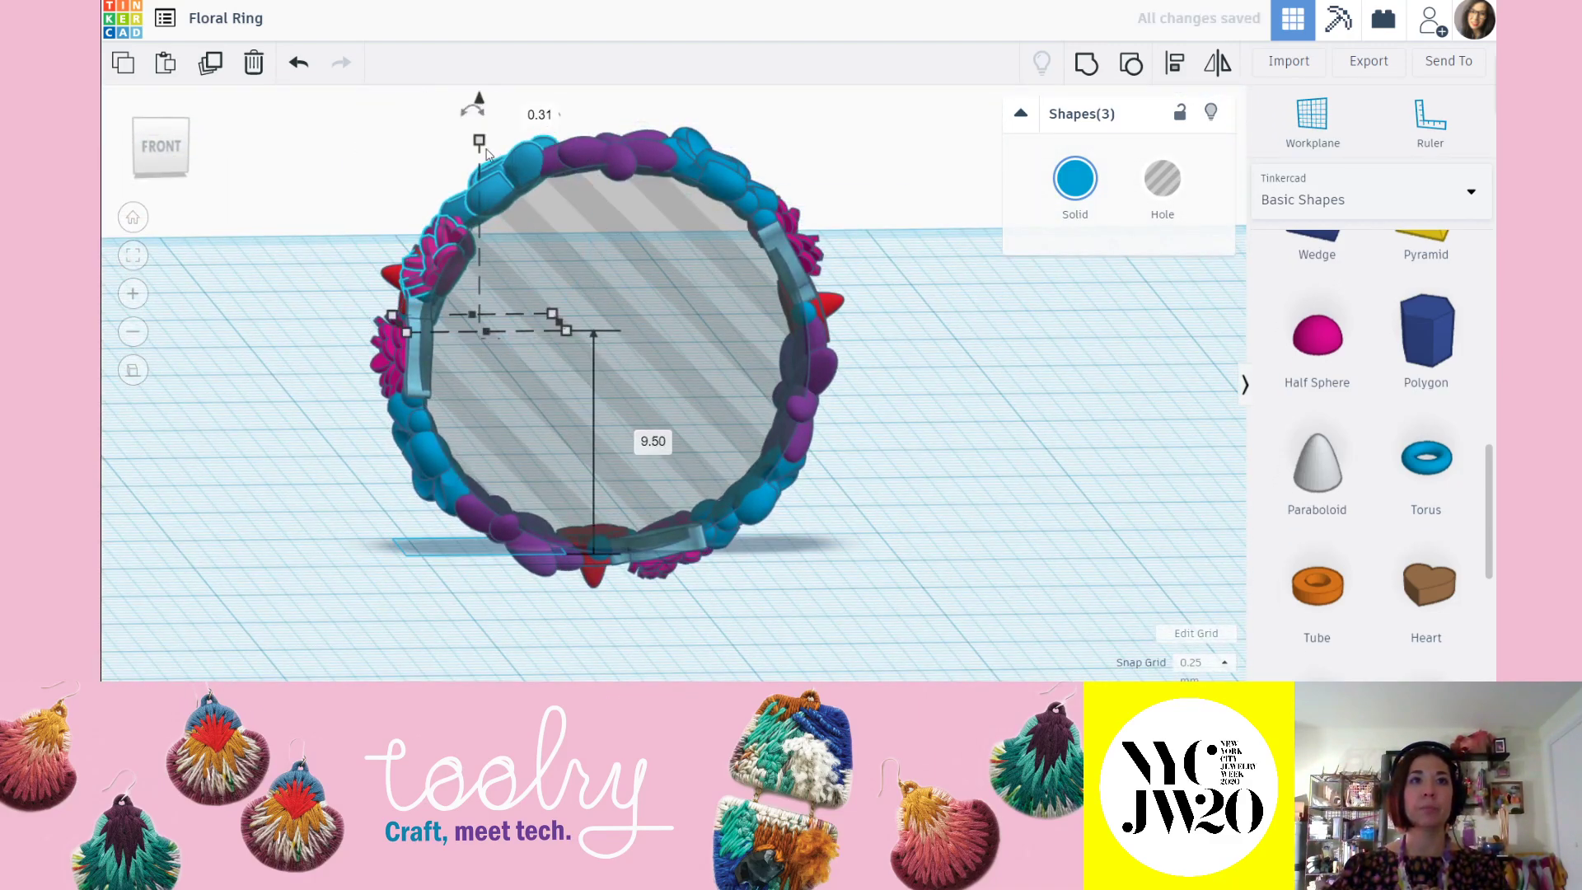
Raise the copied cluster's magenta flower slightly away from the red flower and check the spacing from the ring's side.
{"action": "left_click", "coordinate": [941, 259]}
{"action": "right_click_drag", "start_coordinate": [458, 377], "coordinate": [764, 447]}
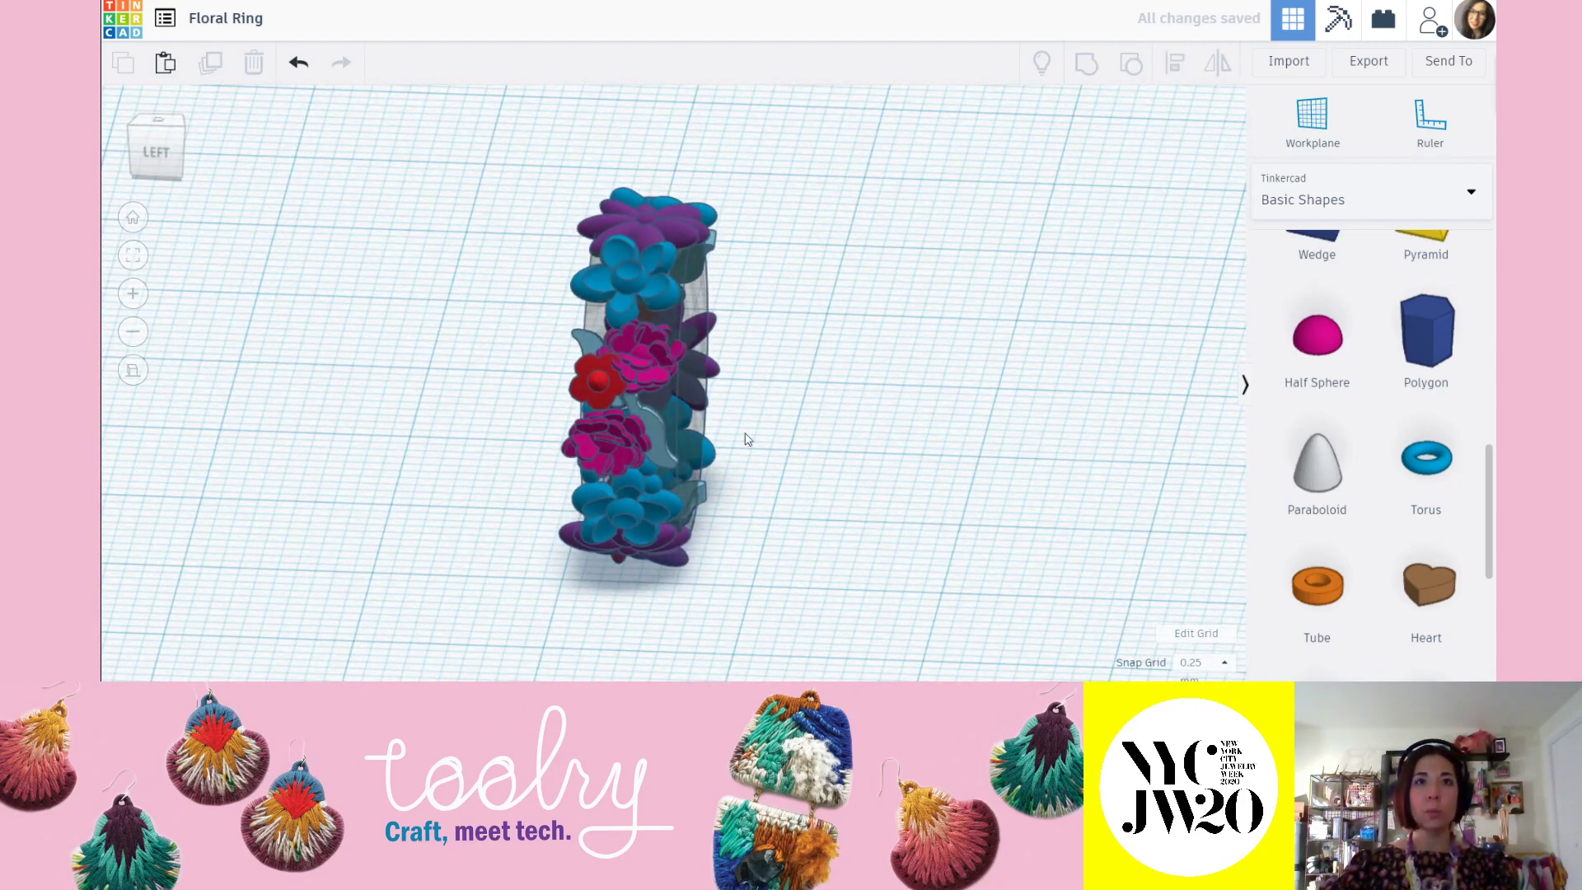
{"action": "right_click_drag", "start_coordinate": [671, 471], "coordinate": [713, 346]}
{"action": "scroll", "coordinate": [712, 346], "scroll_direction": "up", "scroll_amount": 5}
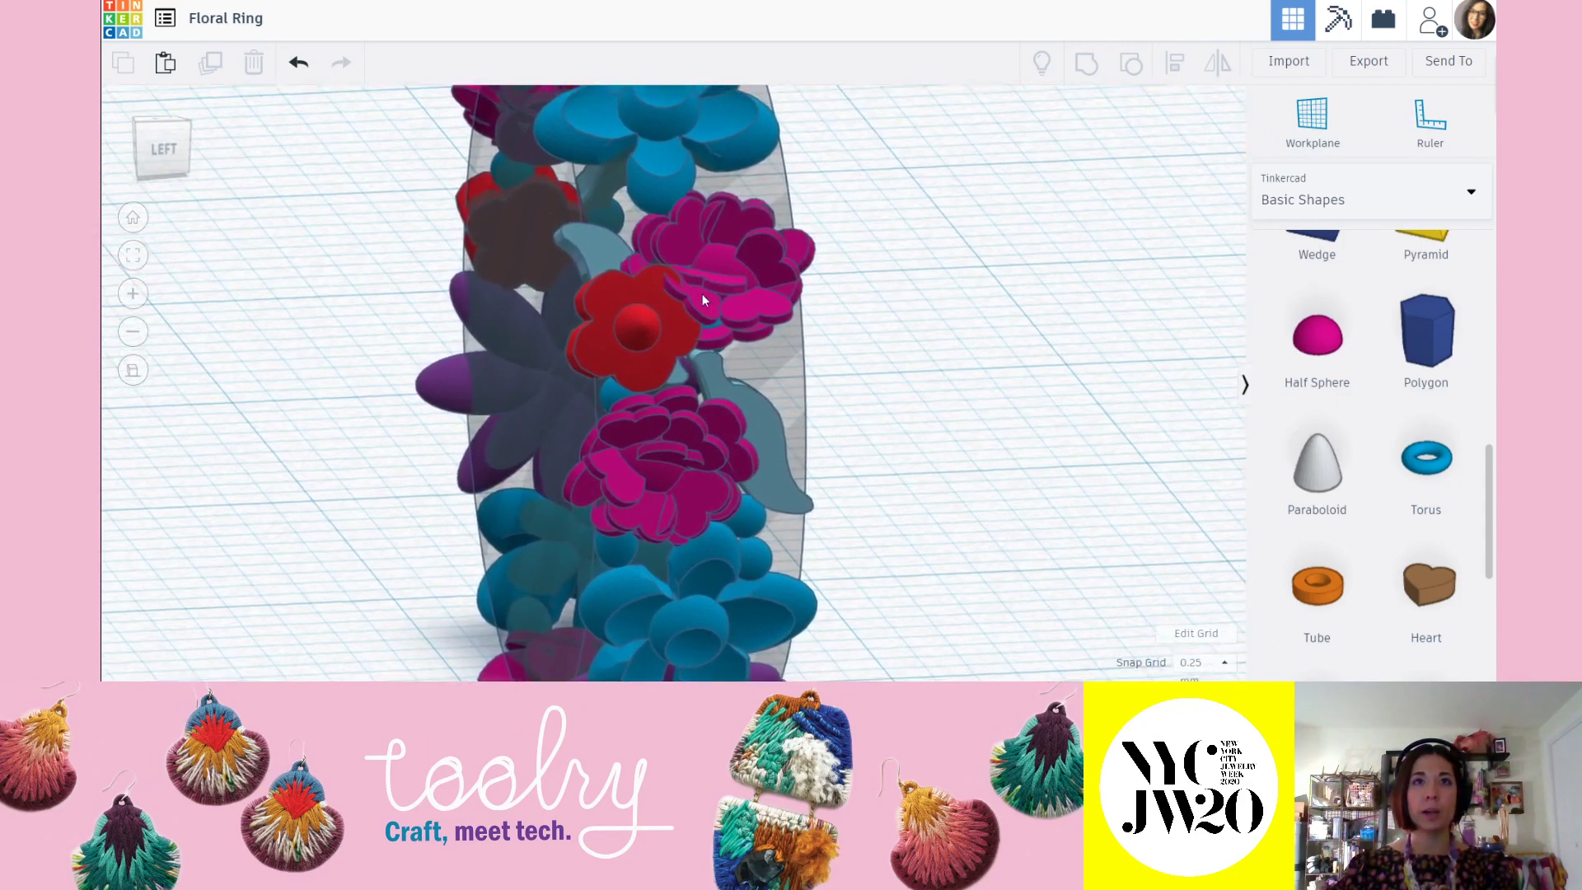
{"action": "right_click_drag", "start_coordinate": [768, 363], "coordinate": [282, 371]}
{"action": "left_click", "coordinate": [687, 303]}
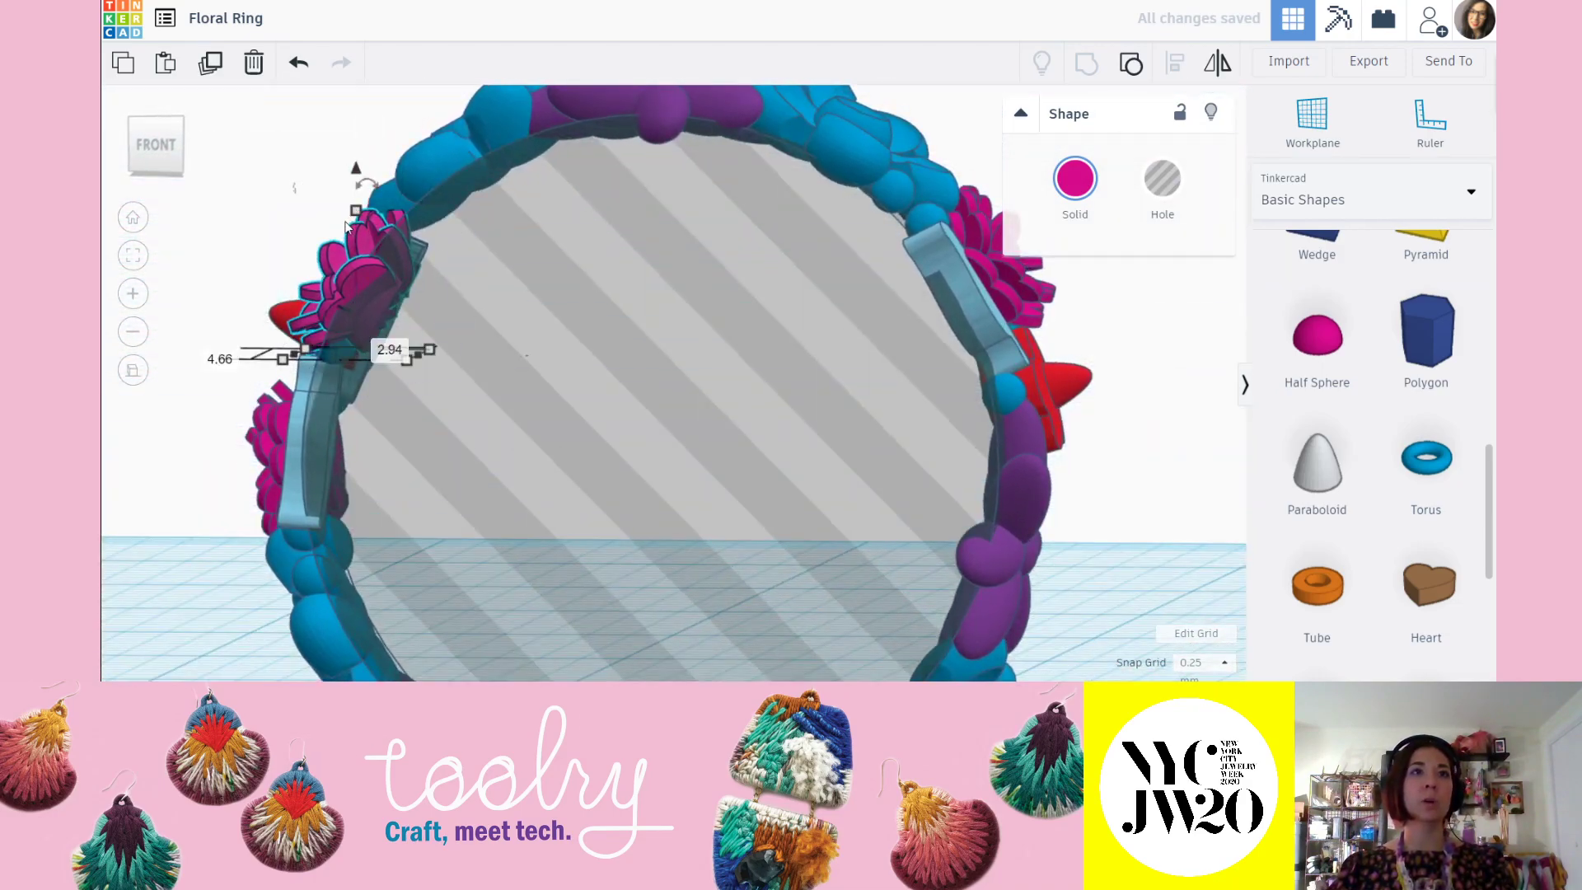
{"action": "left_click_drag", "start_coordinate": [356, 171], "coordinate": [356, 155]}
{"action": "left_click", "coordinate": [251, 166]}
{"action": "right_click_drag", "start_coordinate": [498, 358], "coordinate": [669, 393]}
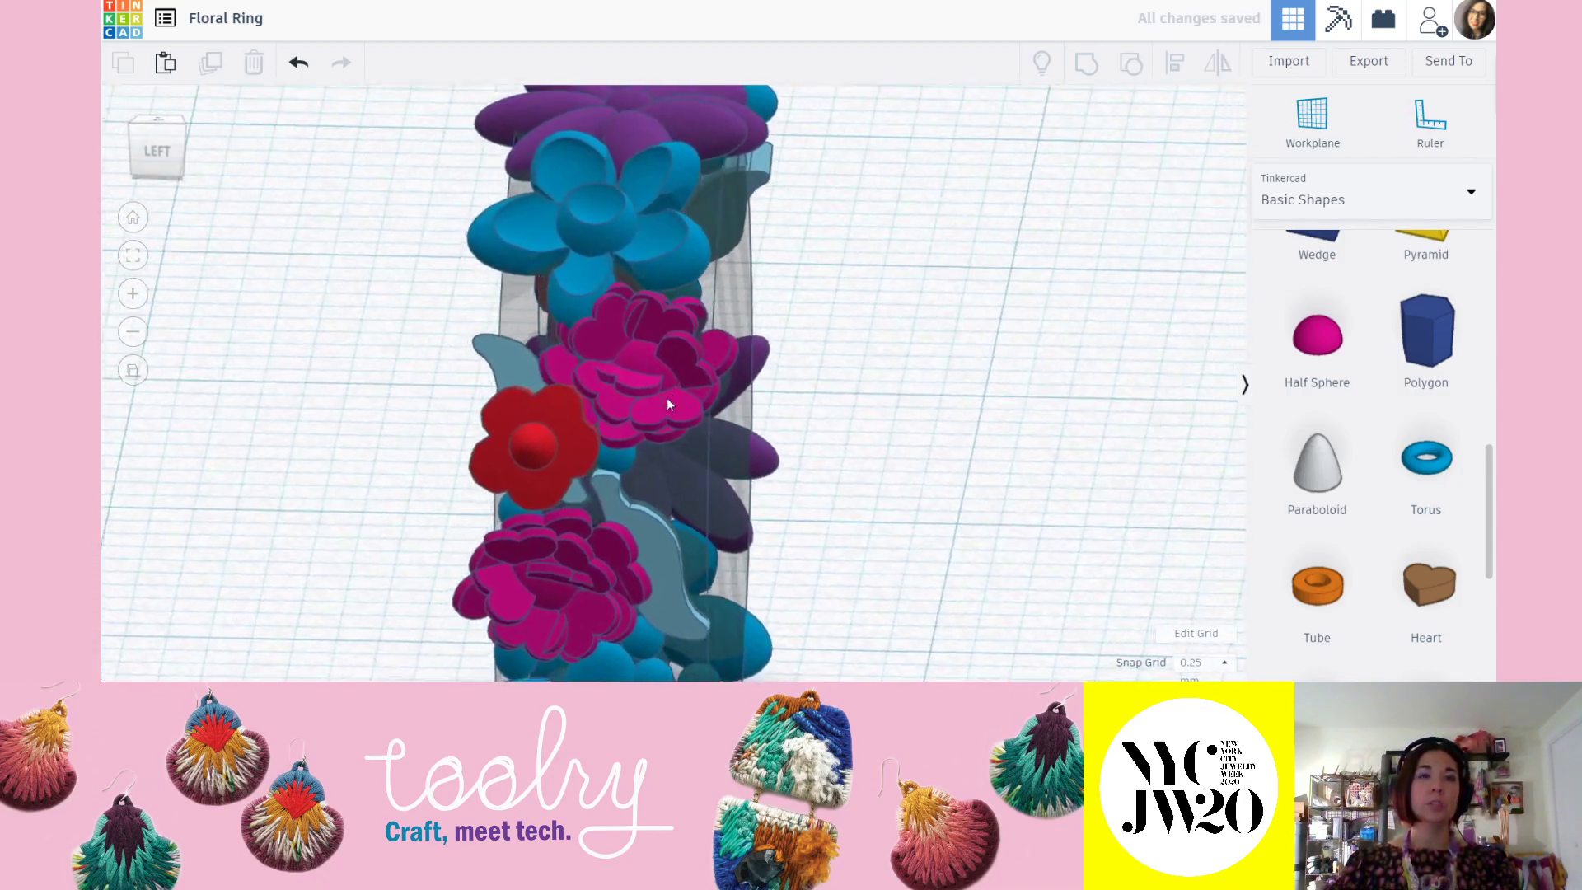
{"action": "right_click_drag", "start_coordinate": [550, 320], "coordinate": [713, 224]}
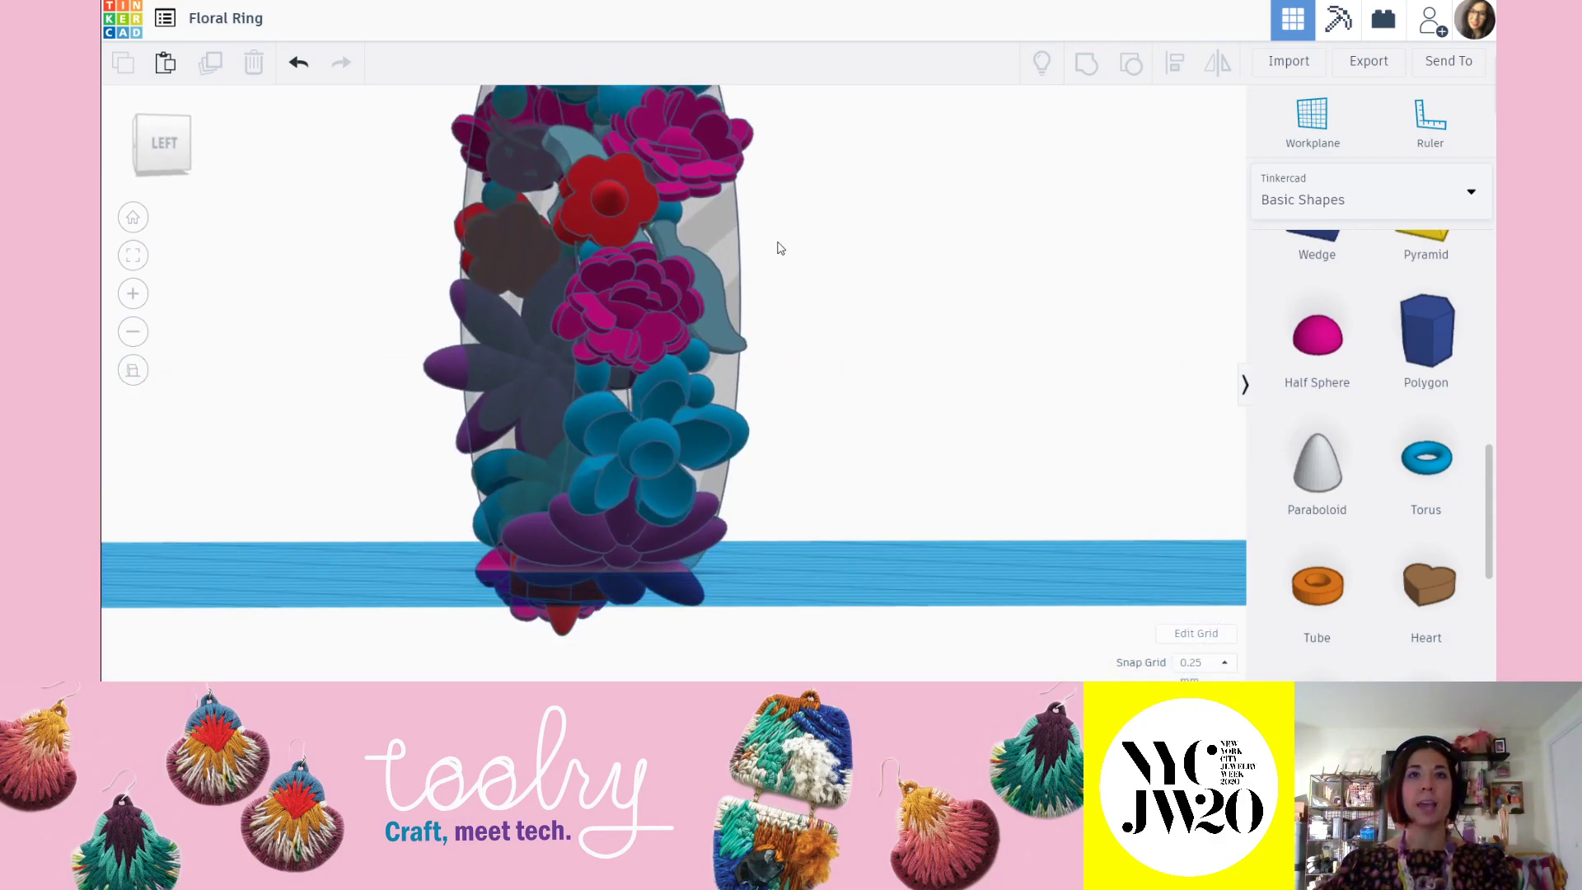
{"action": "right_click_drag", "start_coordinate": [855, 340], "coordinate": [818, 343]}
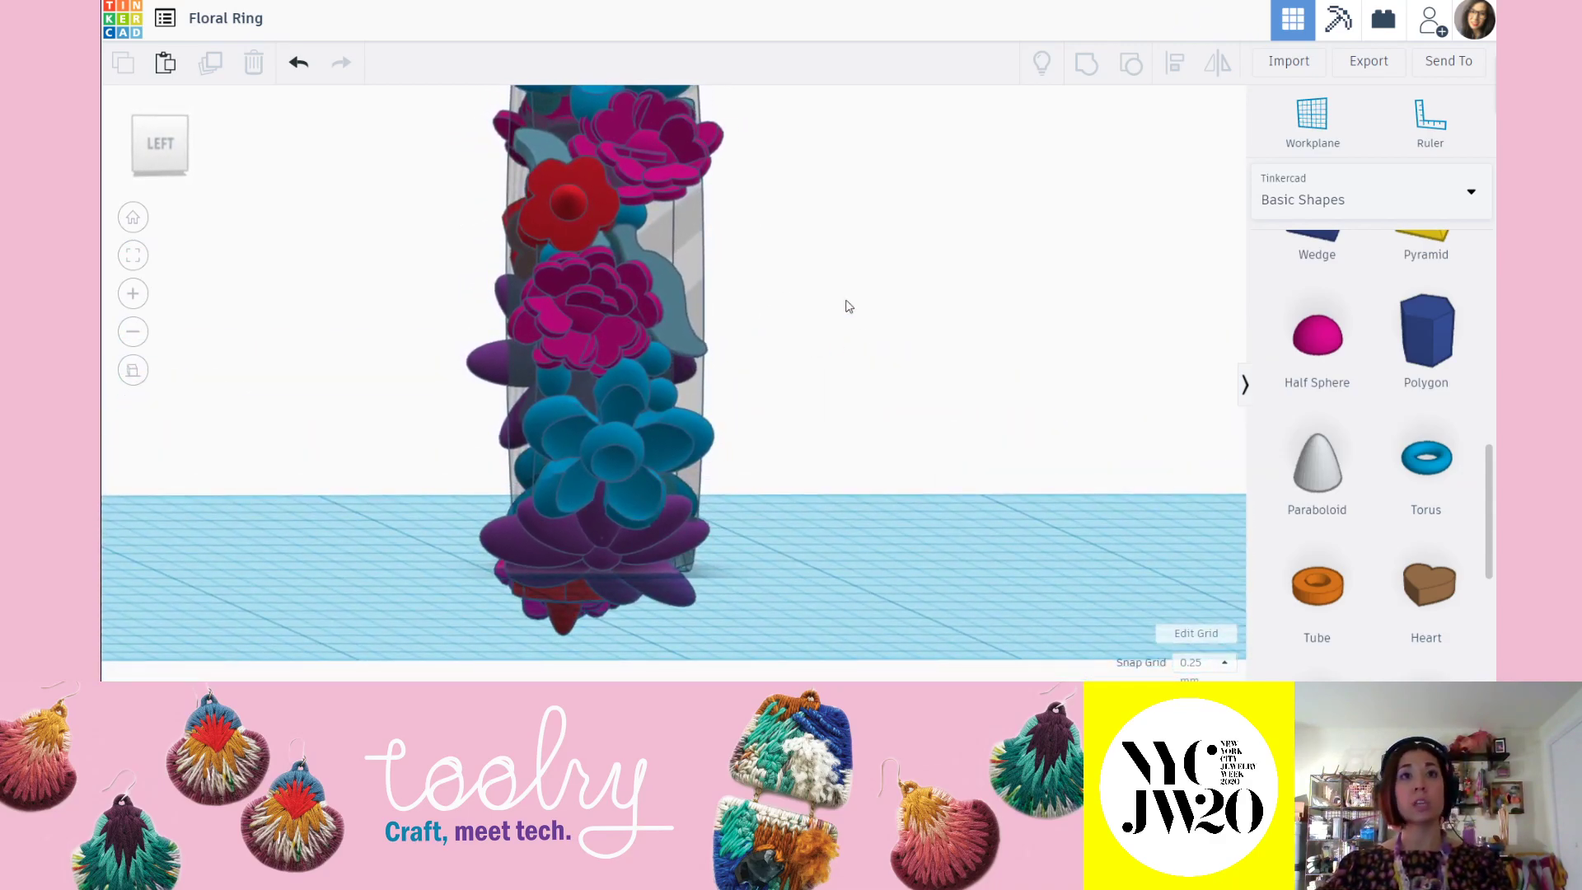
Duplicate the red flower on the ring's left side, shift the copy sideways across the band, and rotate it about 62°.
{"action": "left_click", "coordinate": [566, 207]}
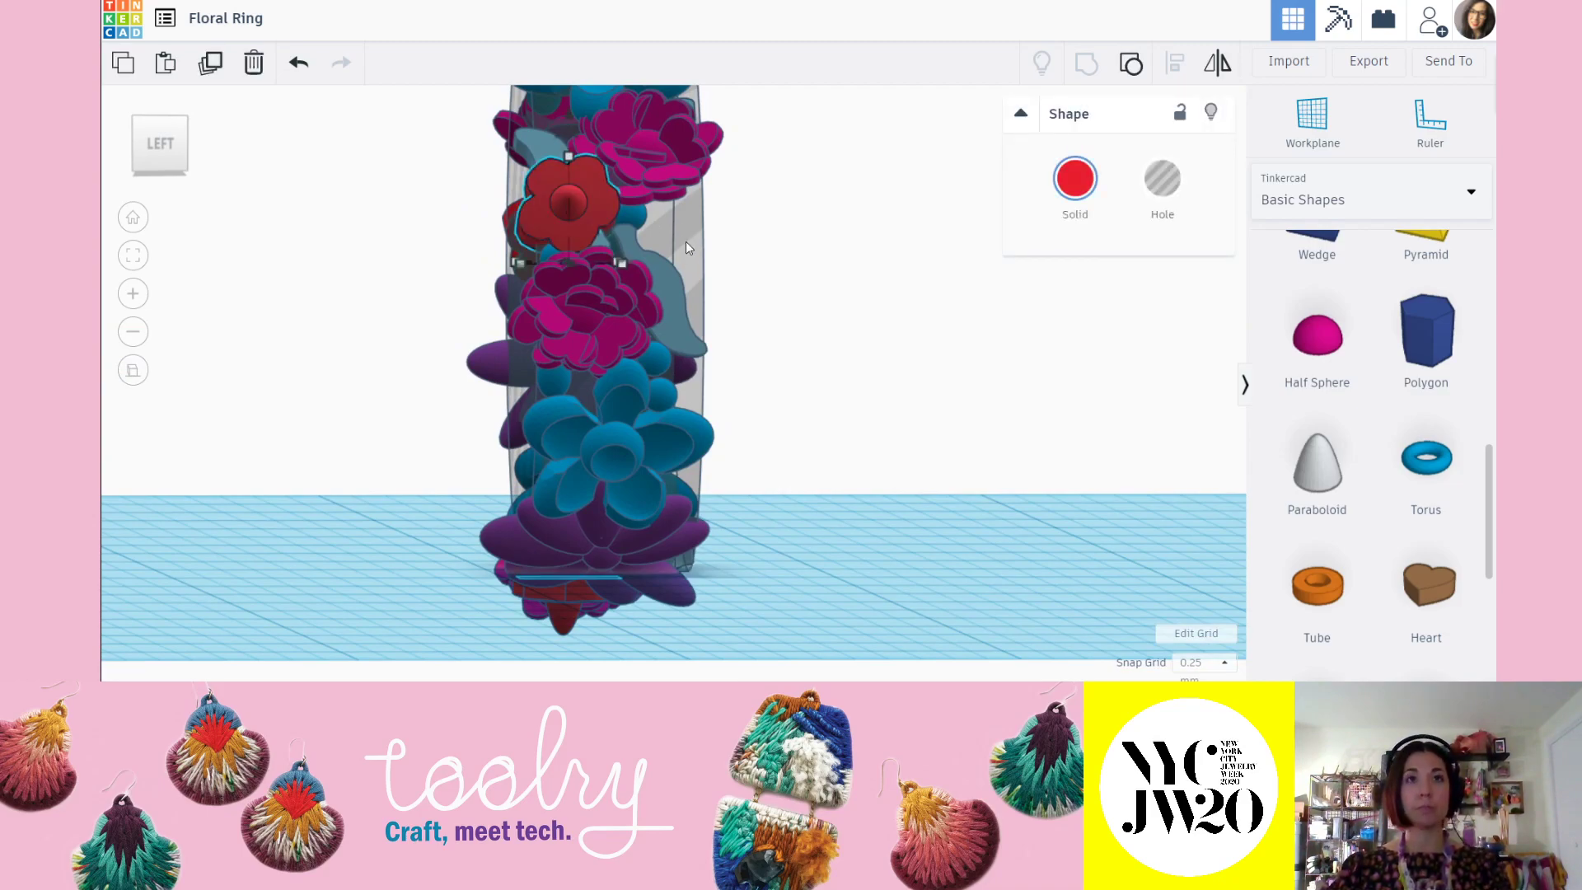
{"action": "key", "text": "ctrl+d"}
{"action": "key", "text": "shift+Right"}
{"action": "right_click_drag", "start_coordinate": [934, 312], "coordinate": [928, 313]}
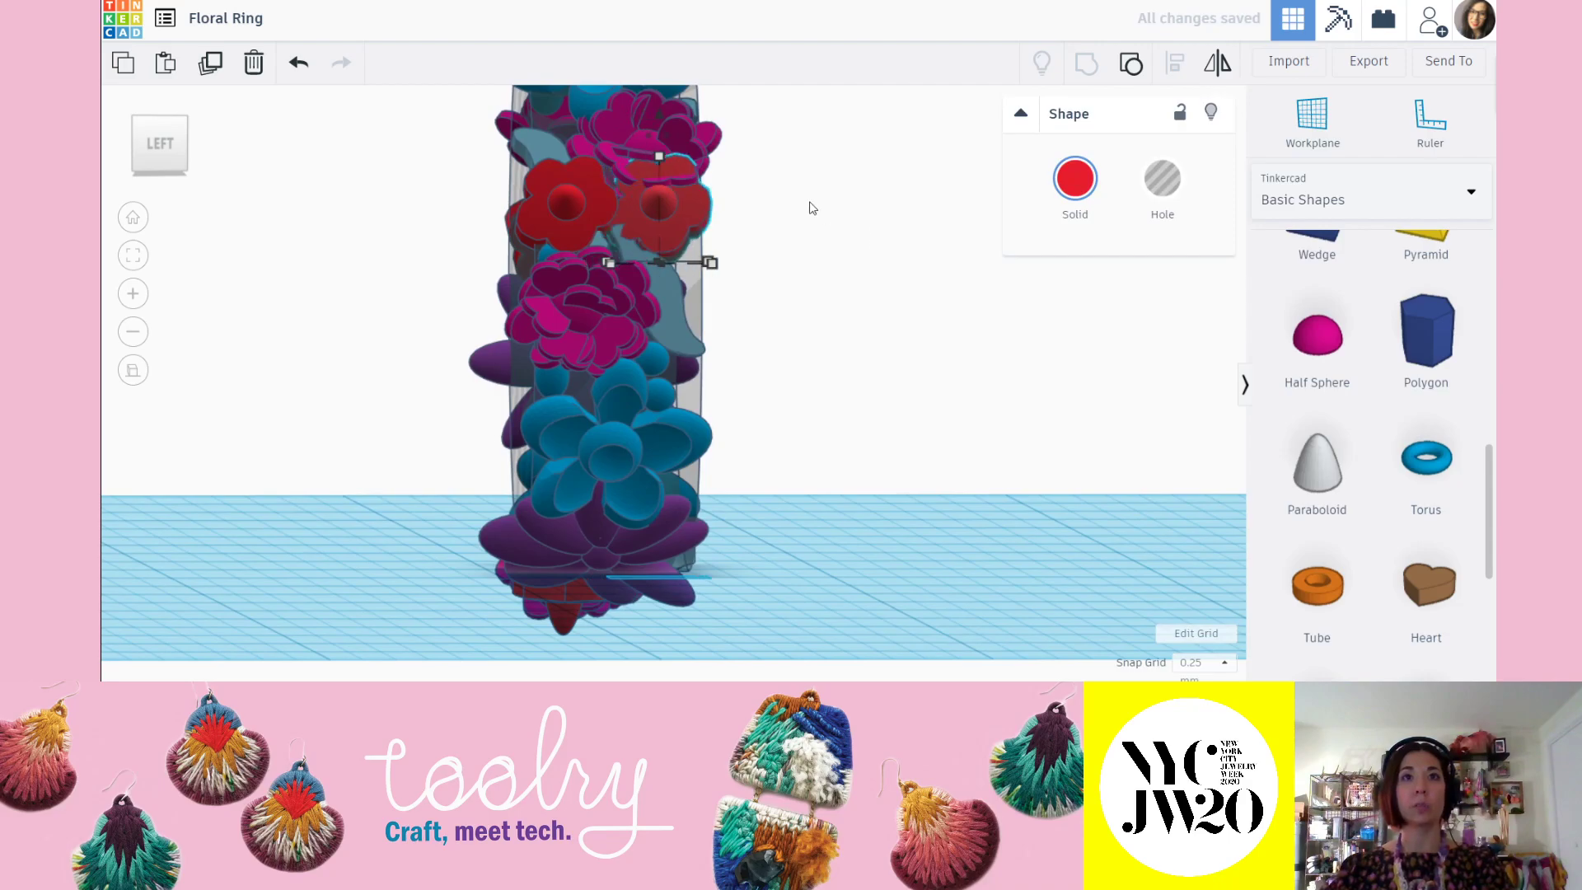
{"action": "left_click_drag", "start_coordinate": [684, 133], "coordinate": [781, 163]}
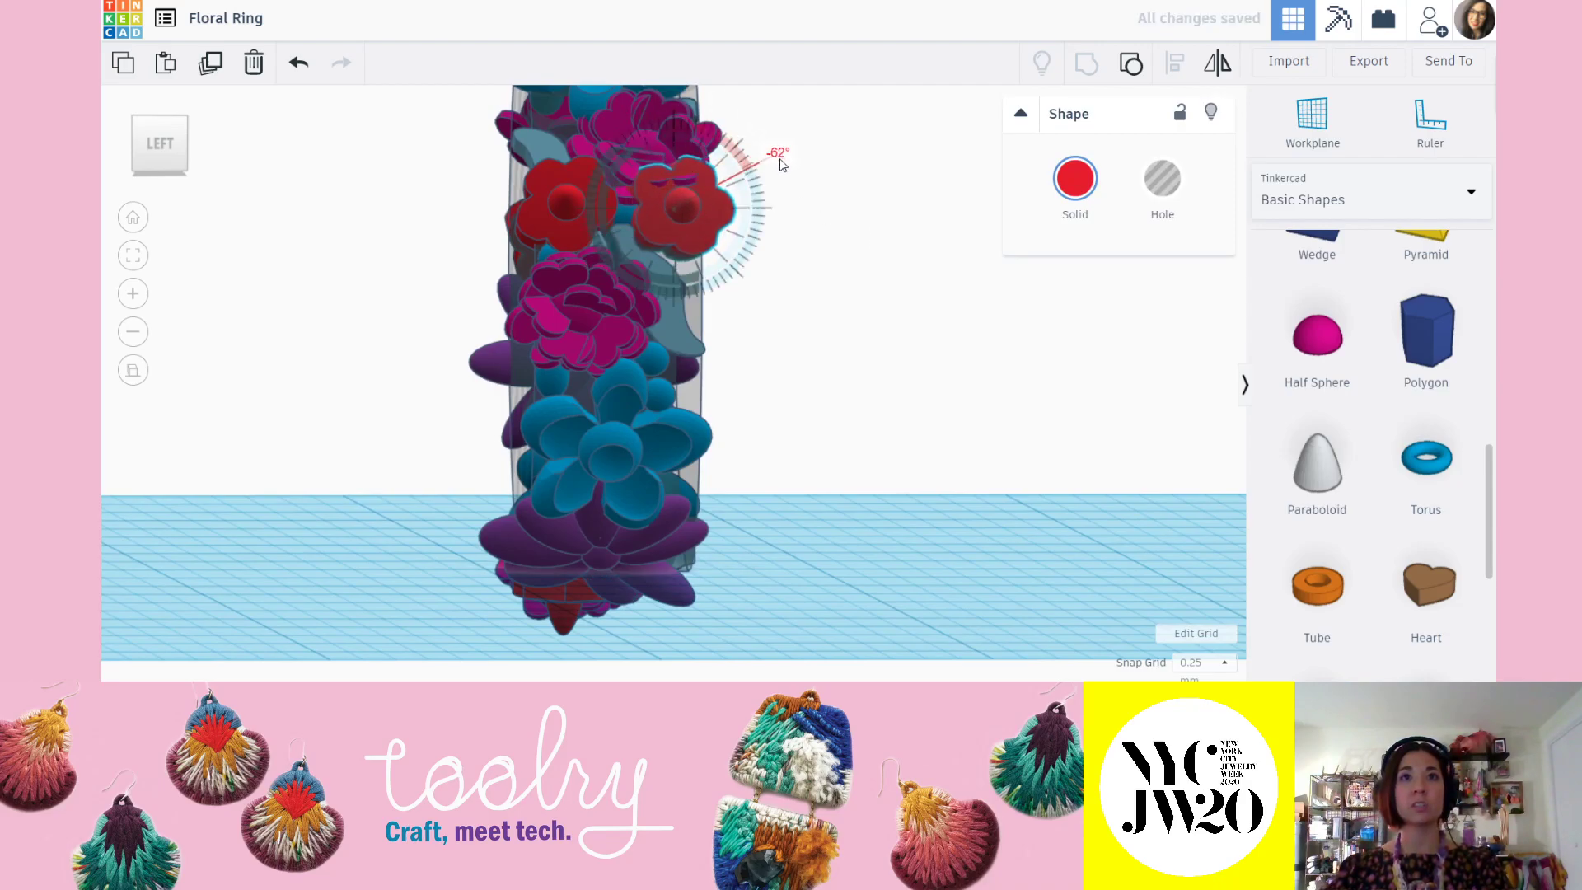
Tilt the copied red flower to follow the ring's curve, move it inward onto the band, and lower it to 8.75 mm above the workplane.
{"action": "right_click_drag", "start_coordinate": [883, 327], "coordinate": [486, 317]}
{"action": "right_click_drag", "start_coordinate": [445, 133], "coordinate": [522, 412]}
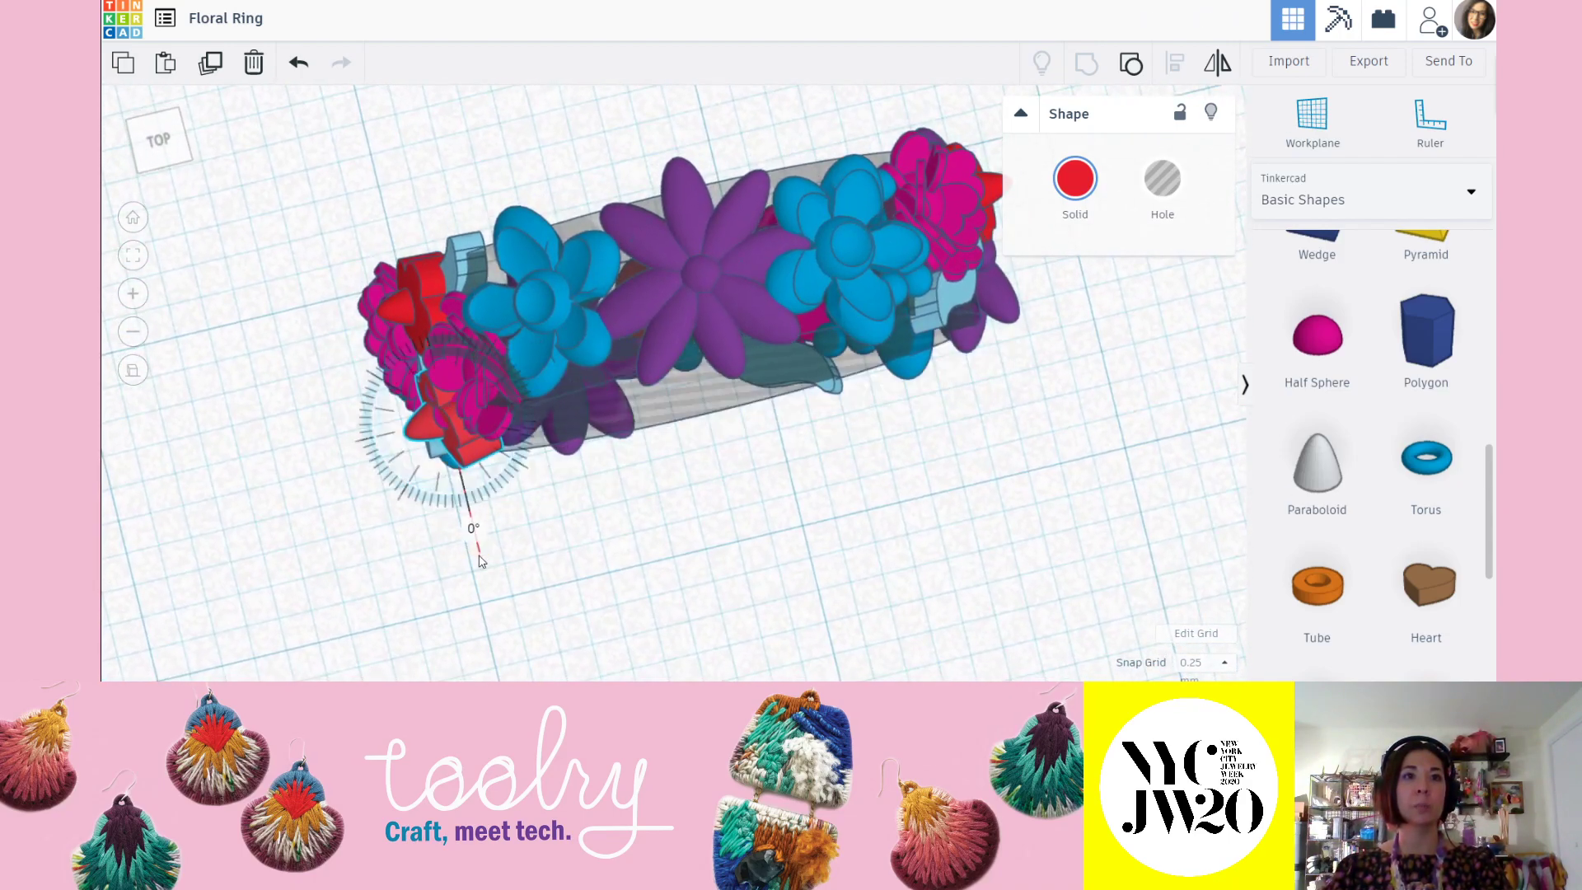
{"action": "right_click_drag", "start_coordinate": [457, 578], "coordinate": [433, 201]}
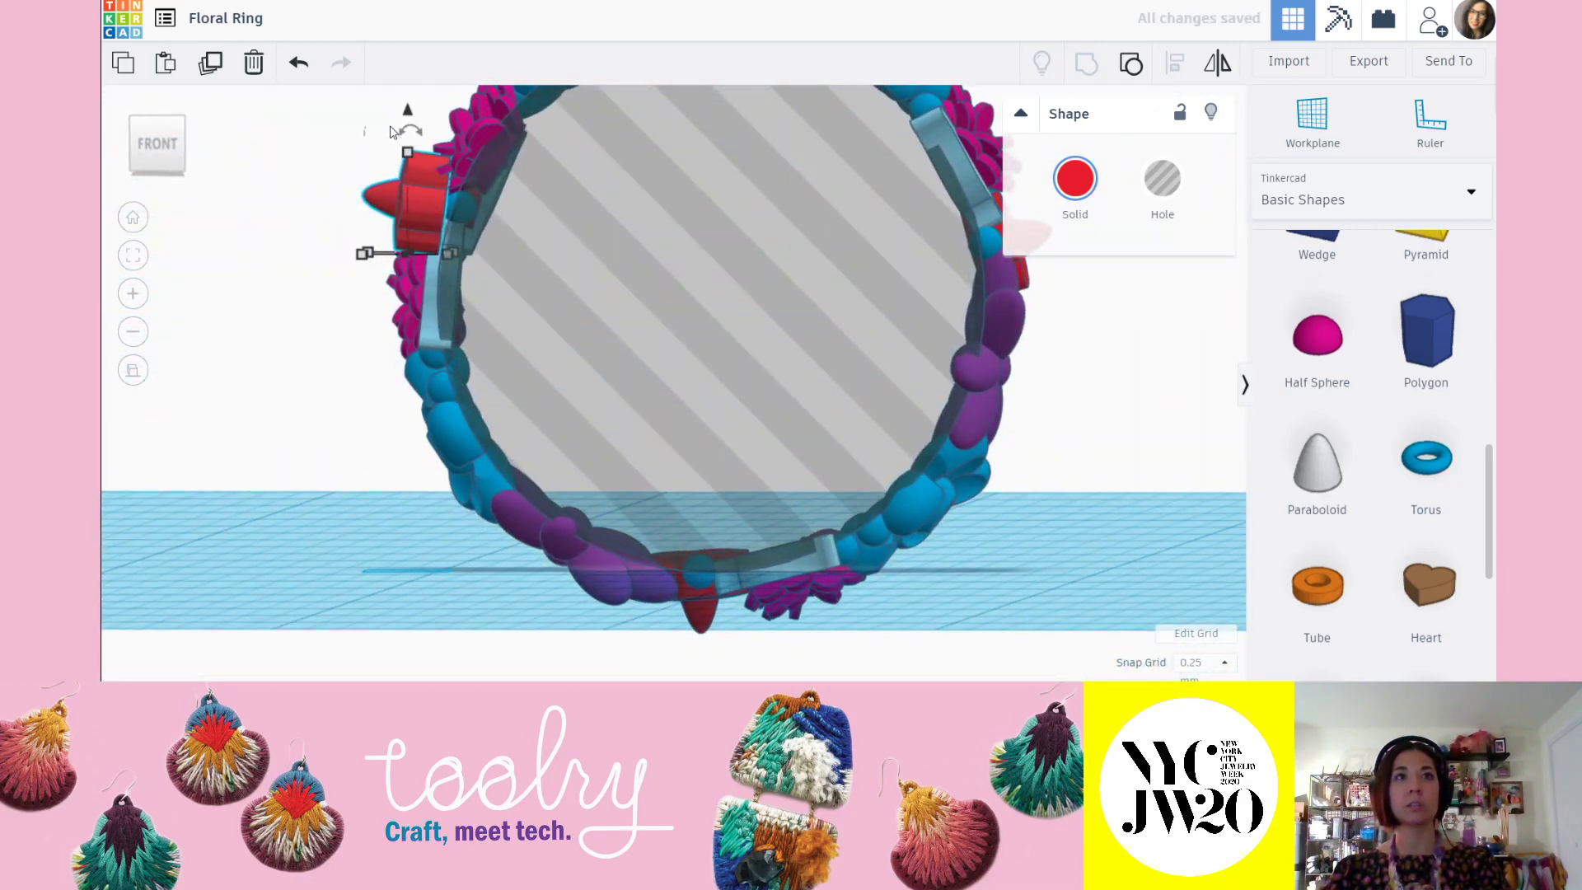
{"action": "left_click_drag", "start_coordinate": [396, 127], "coordinate": [410, 110]}
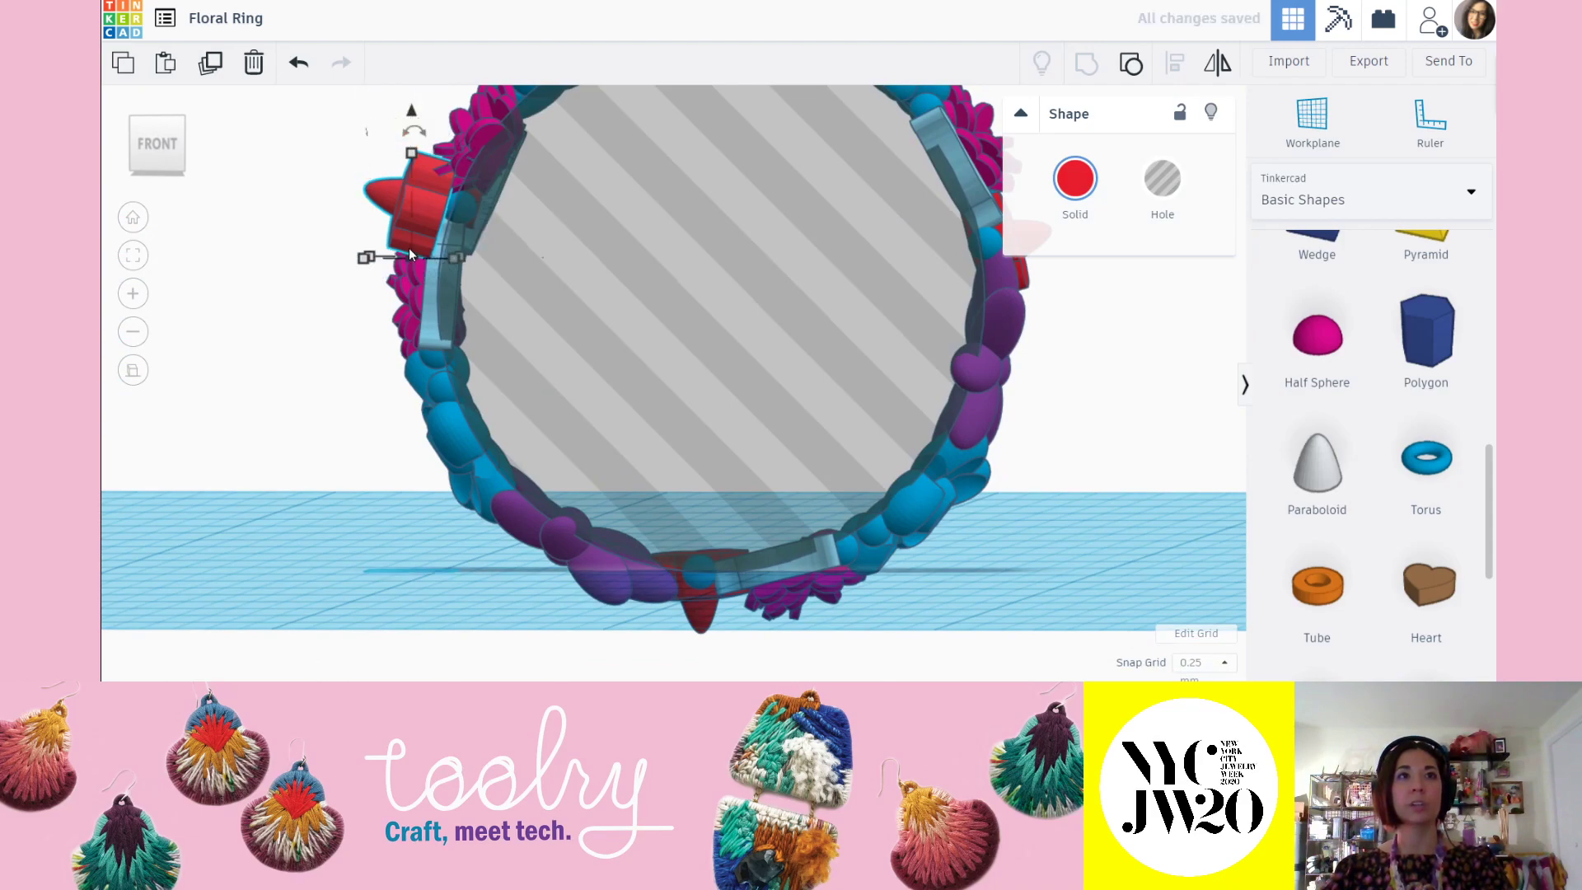
{"action": "key", "text": "Right"}
{"action": "key", "text": "Right"}
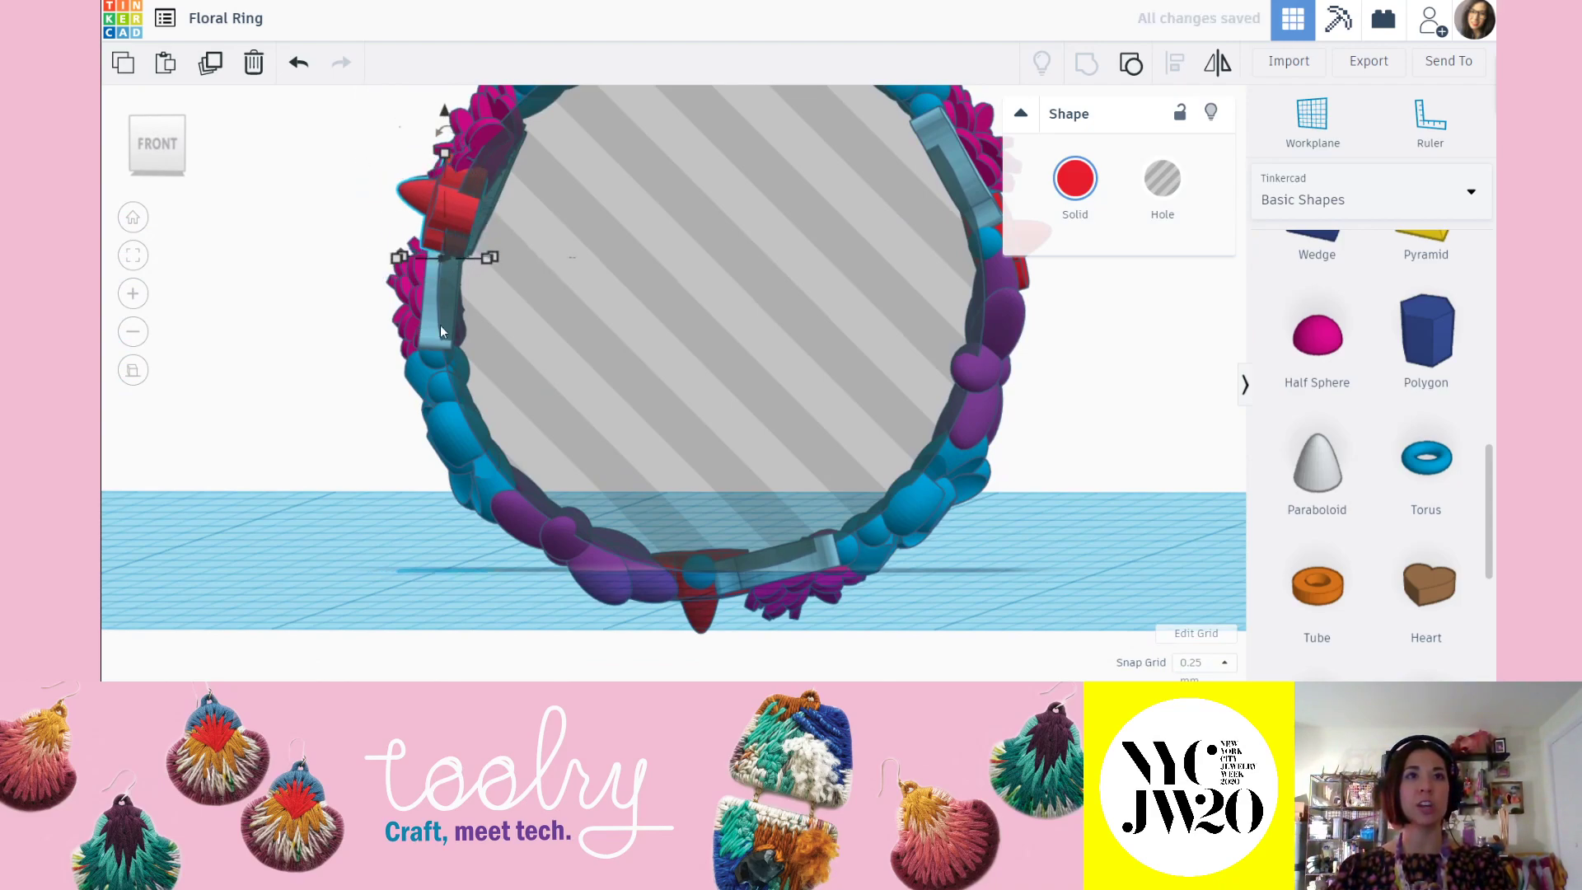
{"action": "left_click_drag", "start_coordinate": [443, 112], "coordinate": [443, 137]}
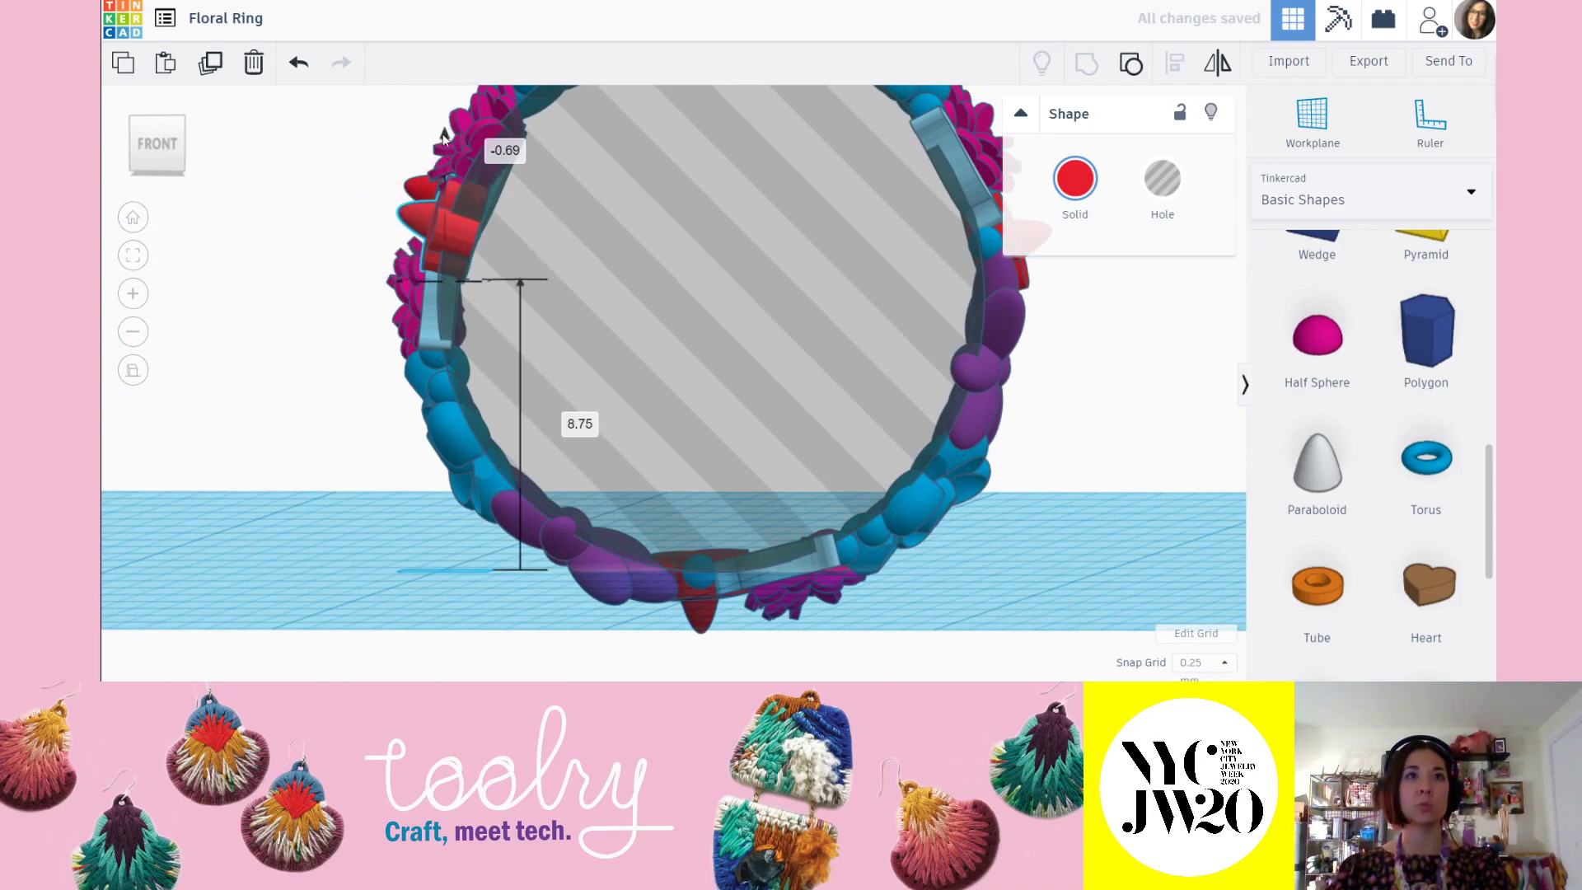
{"action": "right_click_drag", "start_coordinate": [471, 339], "coordinate": [866, 374]}
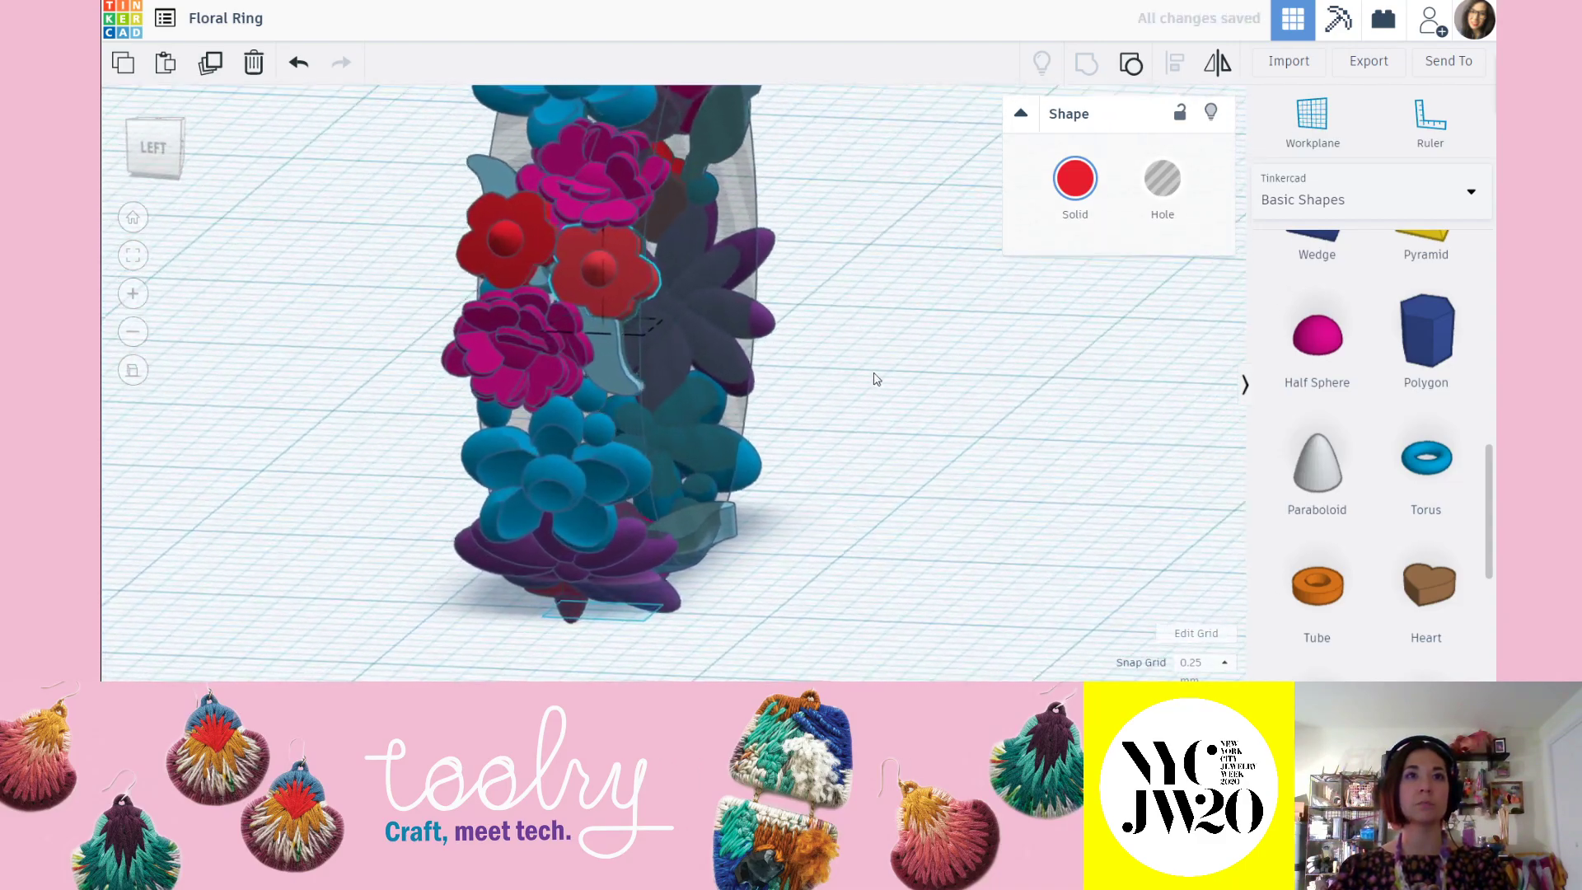
{"action": "left_click", "coordinate": [761, 398]}
Nudge the purple flower under the ring slightly sideways across the band and check the surrounding flowers.
{"action": "right_click_drag", "start_coordinate": [761, 402], "coordinate": [654, 376]}
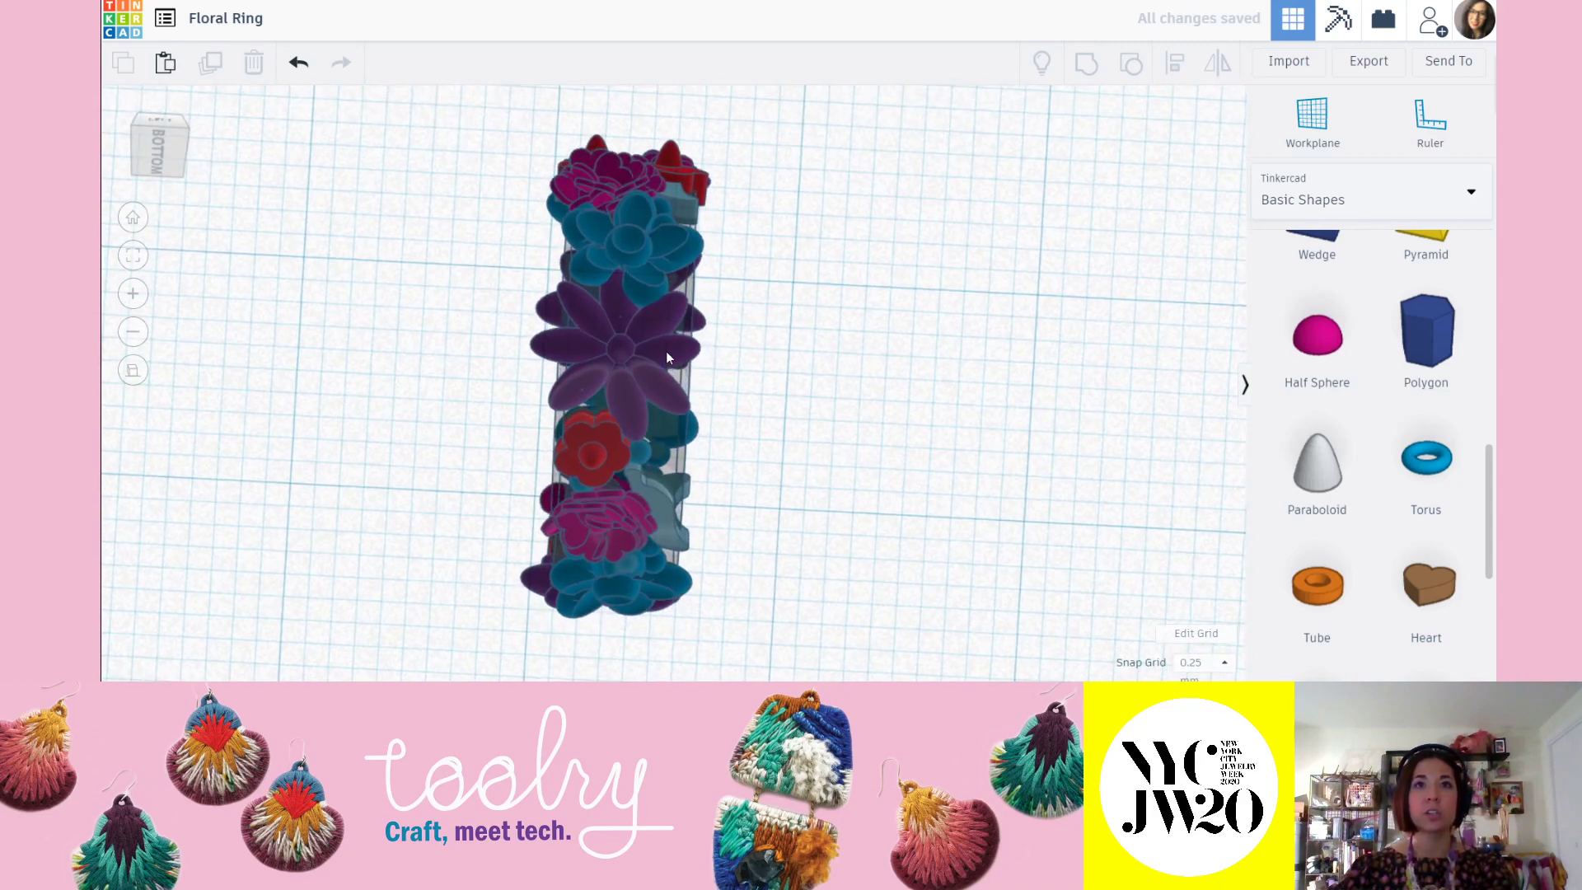
{"action": "left_click", "coordinate": [667, 356]}
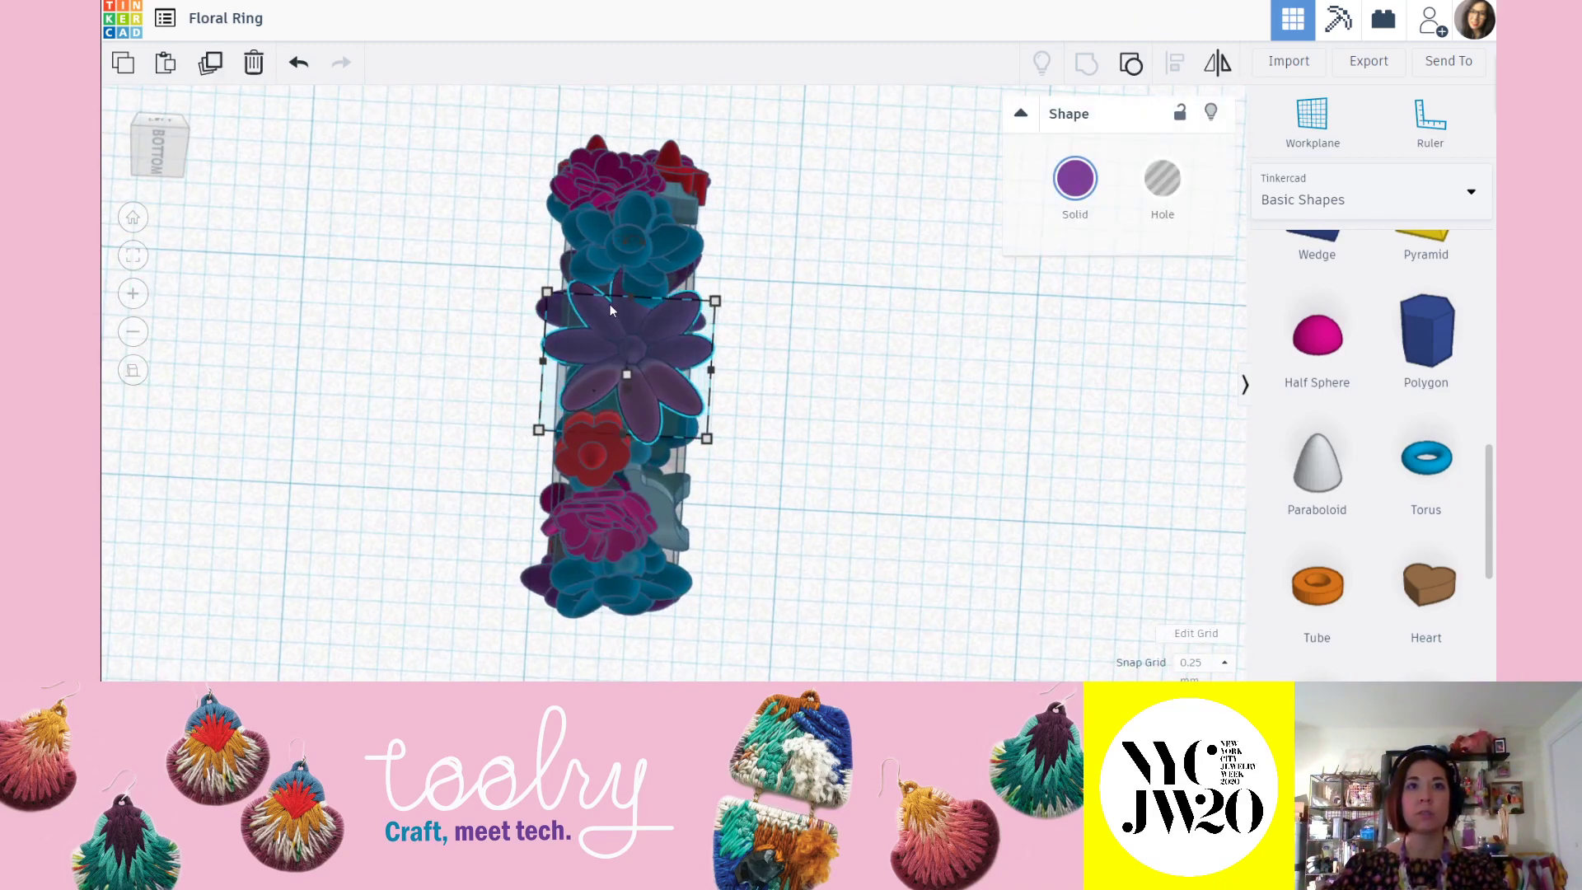
{"action": "right_click_drag", "start_coordinate": [642, 368], "coordinate": [642, 245]}
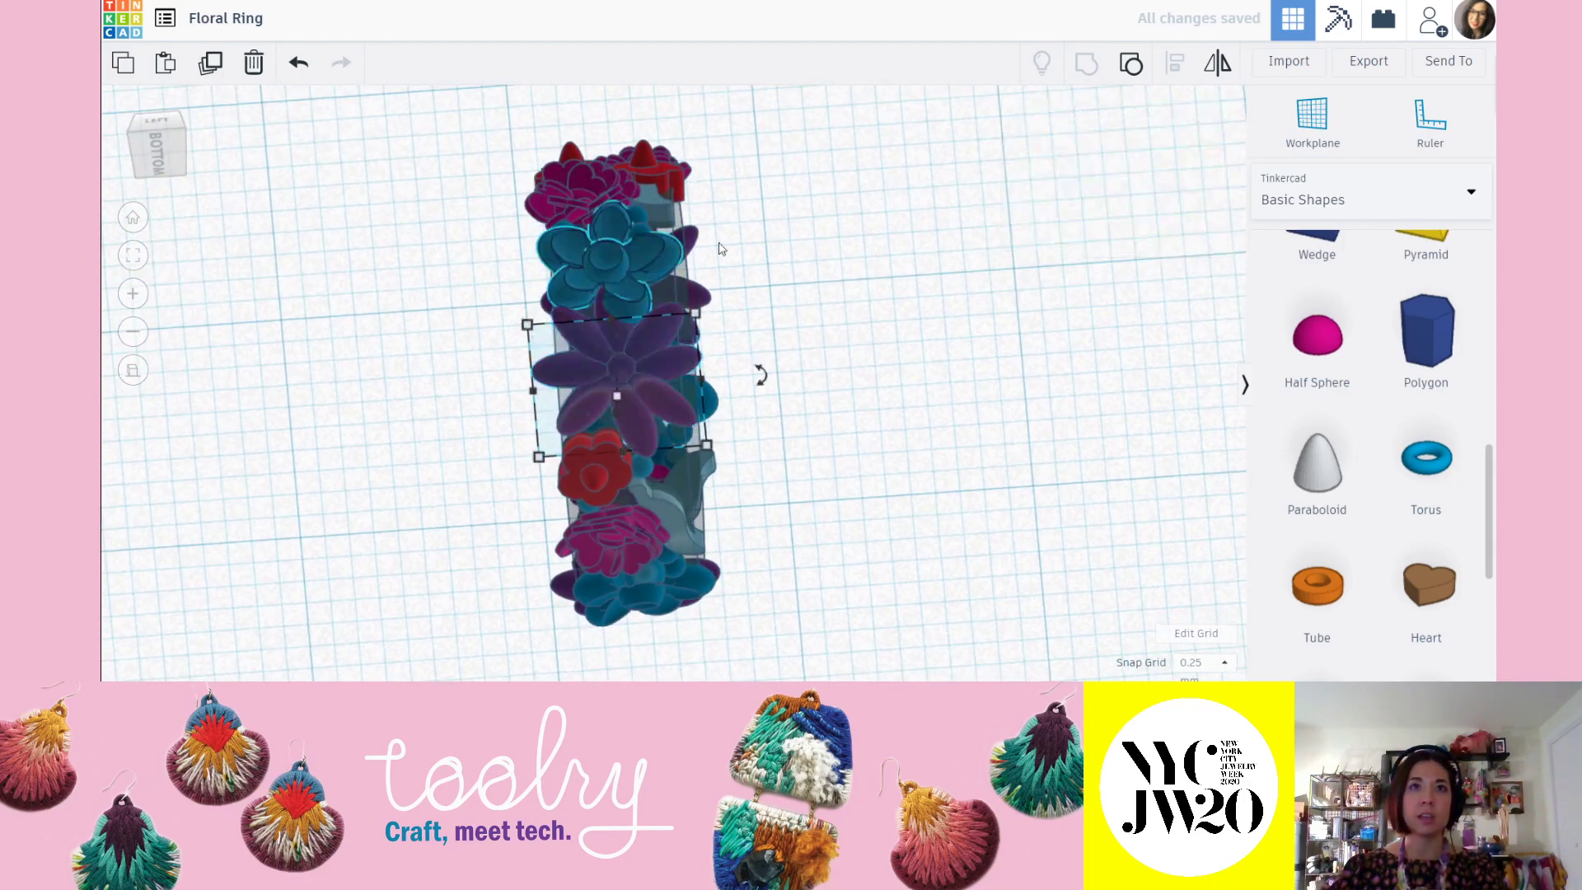
{"action": "left_click", "coordinate": [851, 244]}
{"action": "right_click_drag", "start_coordinate": [851, 244], "coordinate": [652, 280]}
{"action": "right_click_drag", "start_coordinate": [644, 264], "coordinate": [450, 269]}
Place a small blue sphere in the gap between the purple flower and the red flower on the ring's underside.
{"action": "right_click_drag", "start_coordinate": [834, 370], "coordinate": [780, 456]}
{"action": "right_click_drag", "start_coordinate": [649, 468], "coordinate": [728, 522]}
{"action": "key", "text": "Up"}
{"action": "key", "text": "Up"}
{"action": "key", "text": "Up"}
{"action": "key", "text": "Up"}
{"action": "key", "text": "Up"}
{"action": "key", "text": "Up"}
{"action": "key", "text": "Up"}
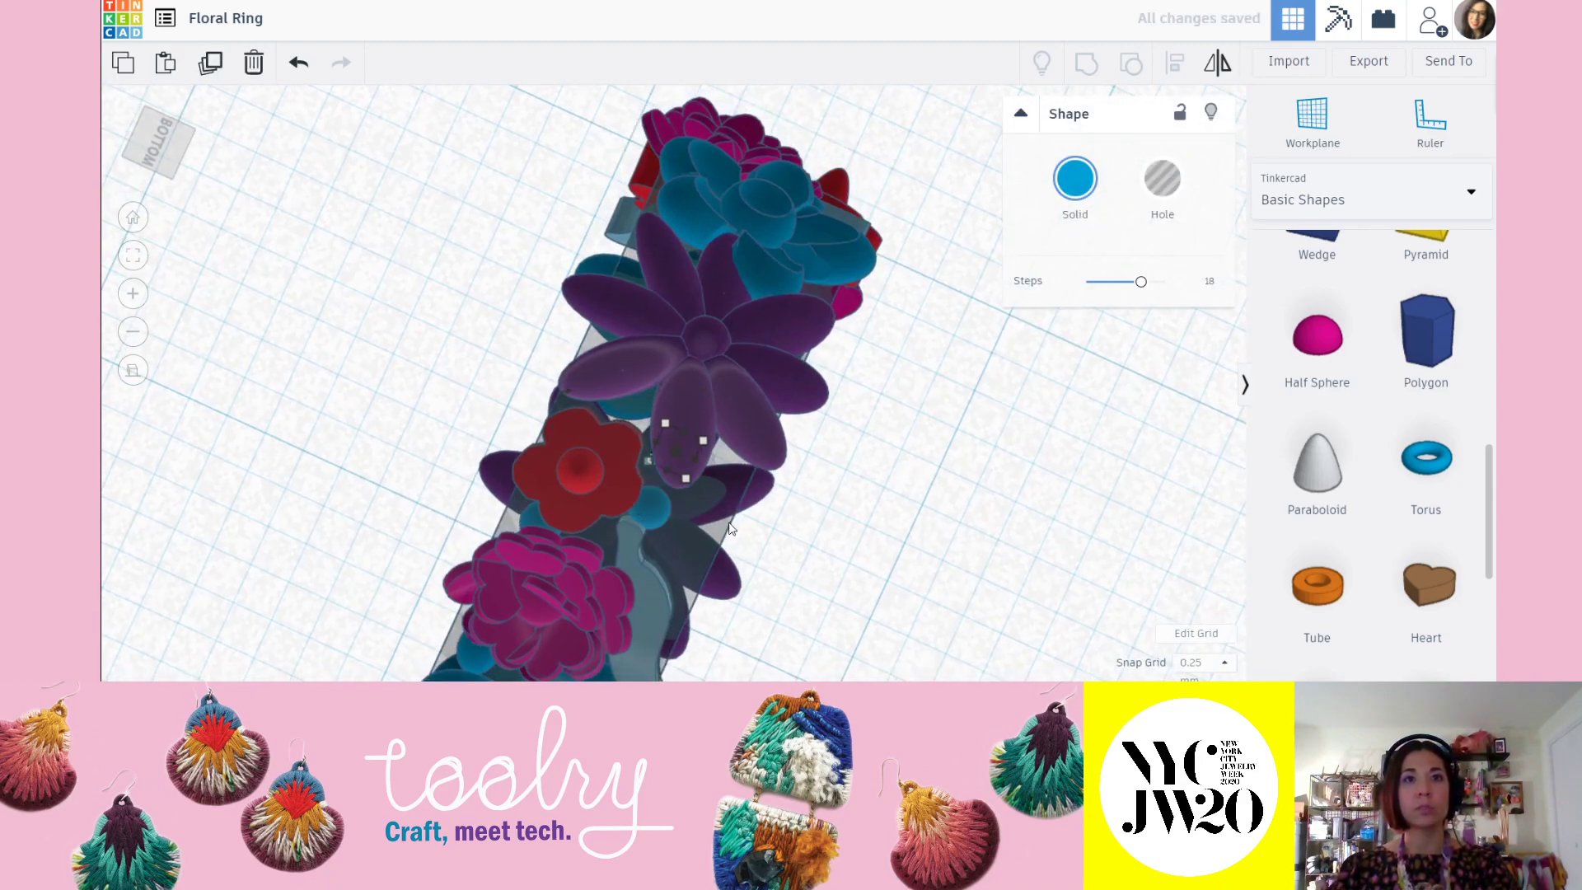
{"action": "key", "text": "Left"}
{"action": "key", "text": "Left"}
{"action": "key", "text": "Left"}
{"action": "key", "text": "Left"}
{"action": "key", "text": "Left"}
{"action": "key", "text": "Left"}
{"action": "key", "text": "Left"}
{"action": "key", "text": "Left"}
{"action": "key", "text": "Left"}
{"action": "right_click_drag", "start_coordinate": [735, 531], "coordinate": [695, 543]}
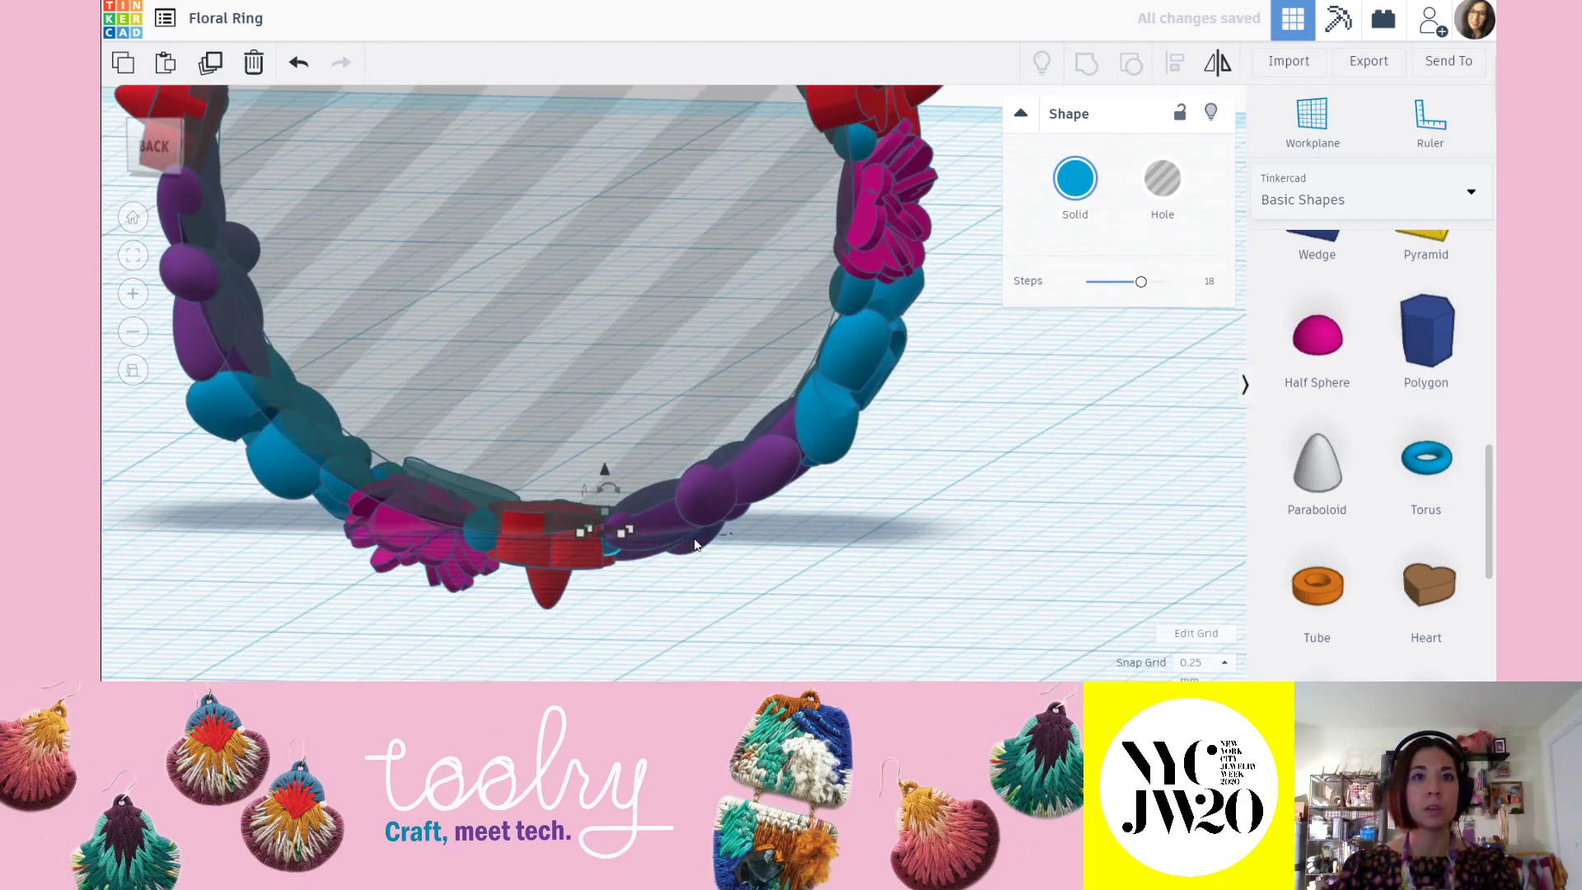
{"action": "right_click_drag", "start_coordinate": [609, 477], "coordinate": [608, 402]}
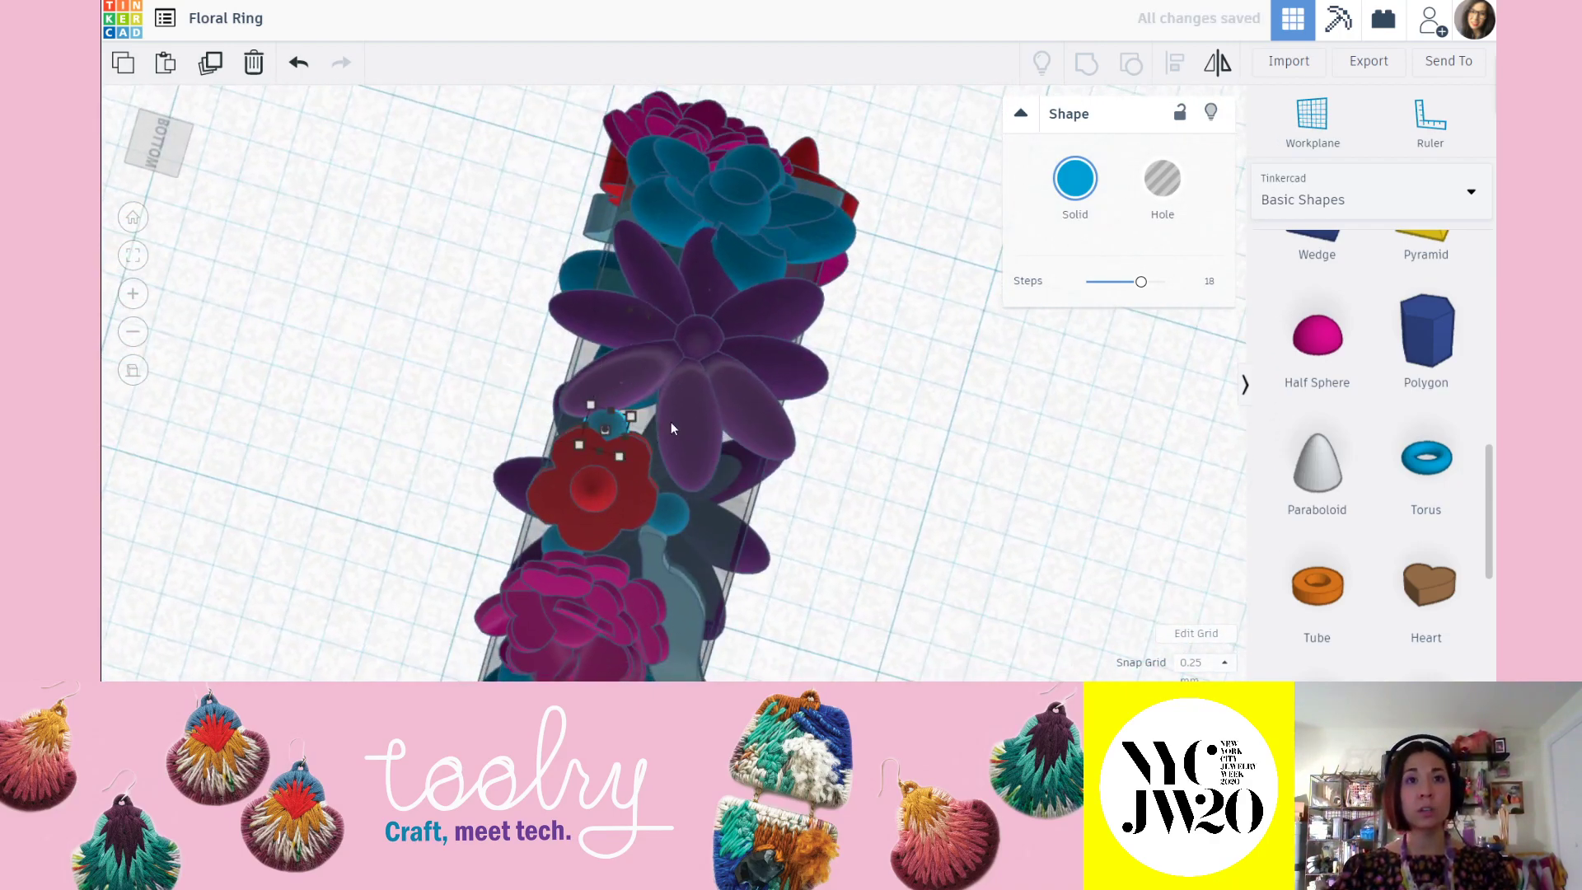
Duplicate the small blue sphere and fit the copy between the red flower and the nearest purple petal.
{"action": "key", "text": "ctrl+d"}
{"action": "key", "text": "Right"}
{"action": "key", "text": "Right"}
{"action": "key", "text": "Up"}
{"action": "key", "text": "Up"}
{"action": "key", "text": "Right"}
{"action": "key", "text": "Right"}
{"action": "key", "text": "Right"}
{"action": "key", "text": "Down"}
{"action": "key", "text": "Down"}
{"action": "key", "text": "Right"}
{"action": "key", "text": "Left"}
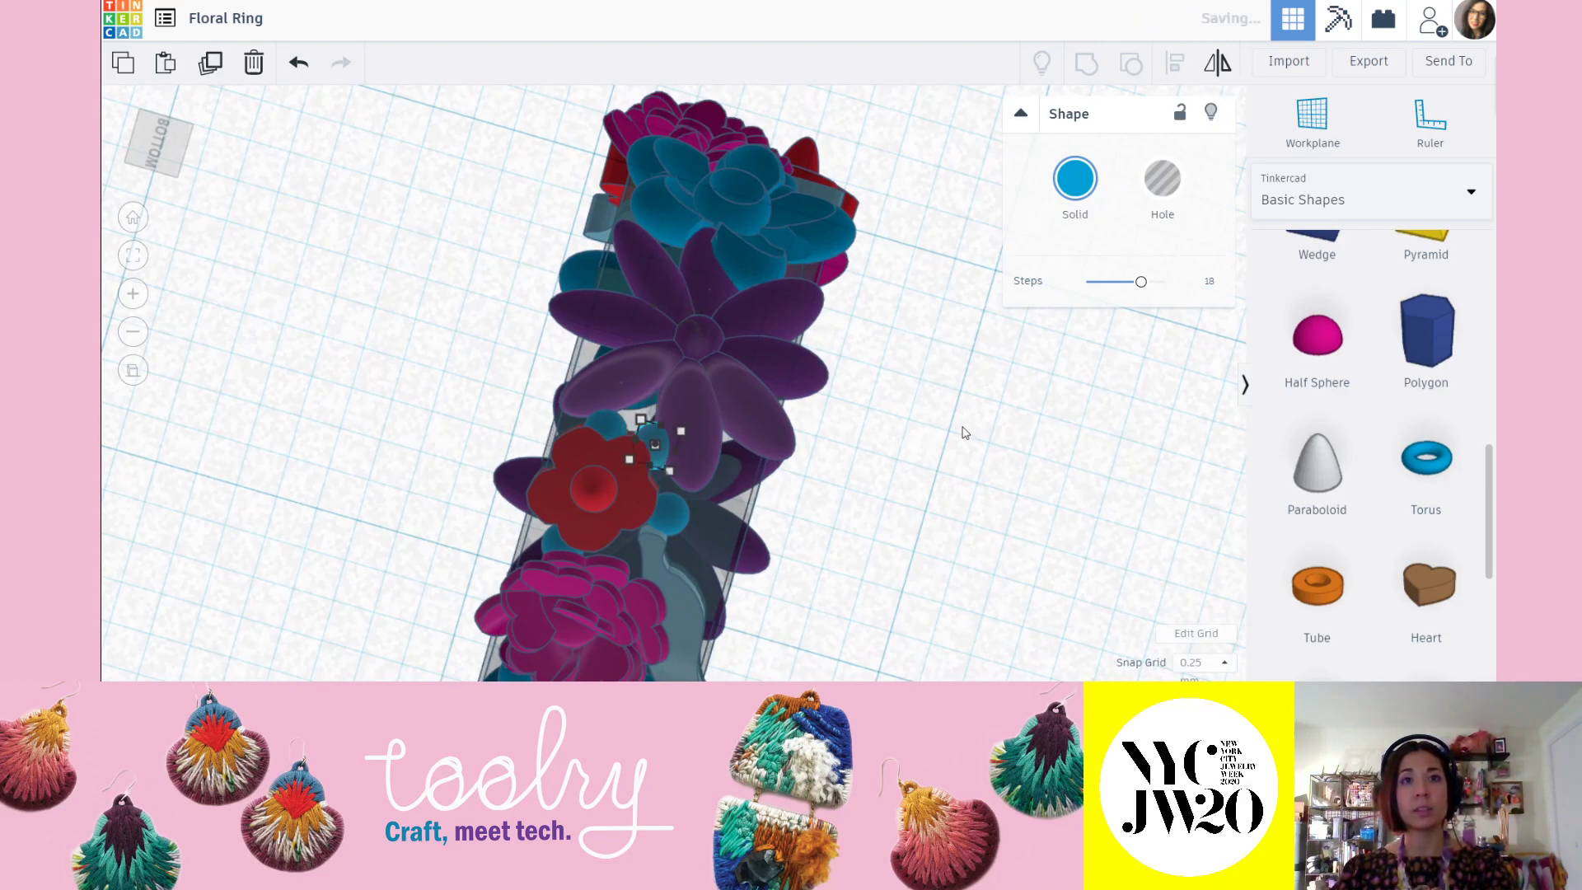
{"action": "right_click_drag", "start_coordinate": [796, 416], "coordinate": [813, 542]}
{"action": "left_click", "coordinate": [814, 542]}
Unlock the hole cylinder filling the inside of the floral ring.
{"action": "right_click_drag", "start_coordinate": [569, 494], "coordinate": [833, 423]}
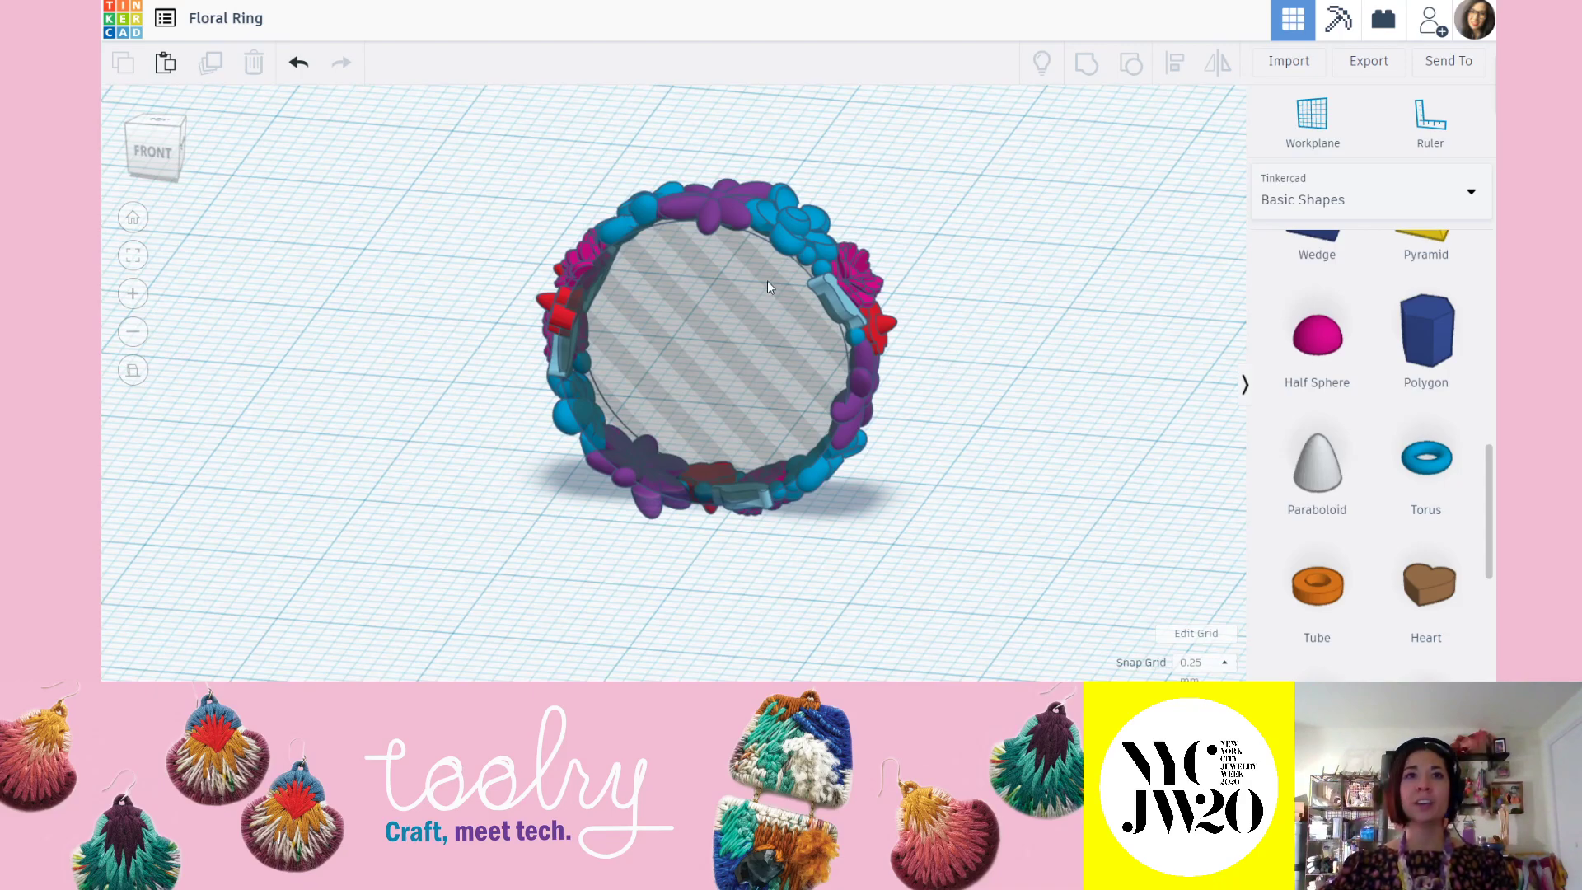
{"action": "right_click_drag", "start_coordinate": [713, 329], "coordinate": [740, 304]}
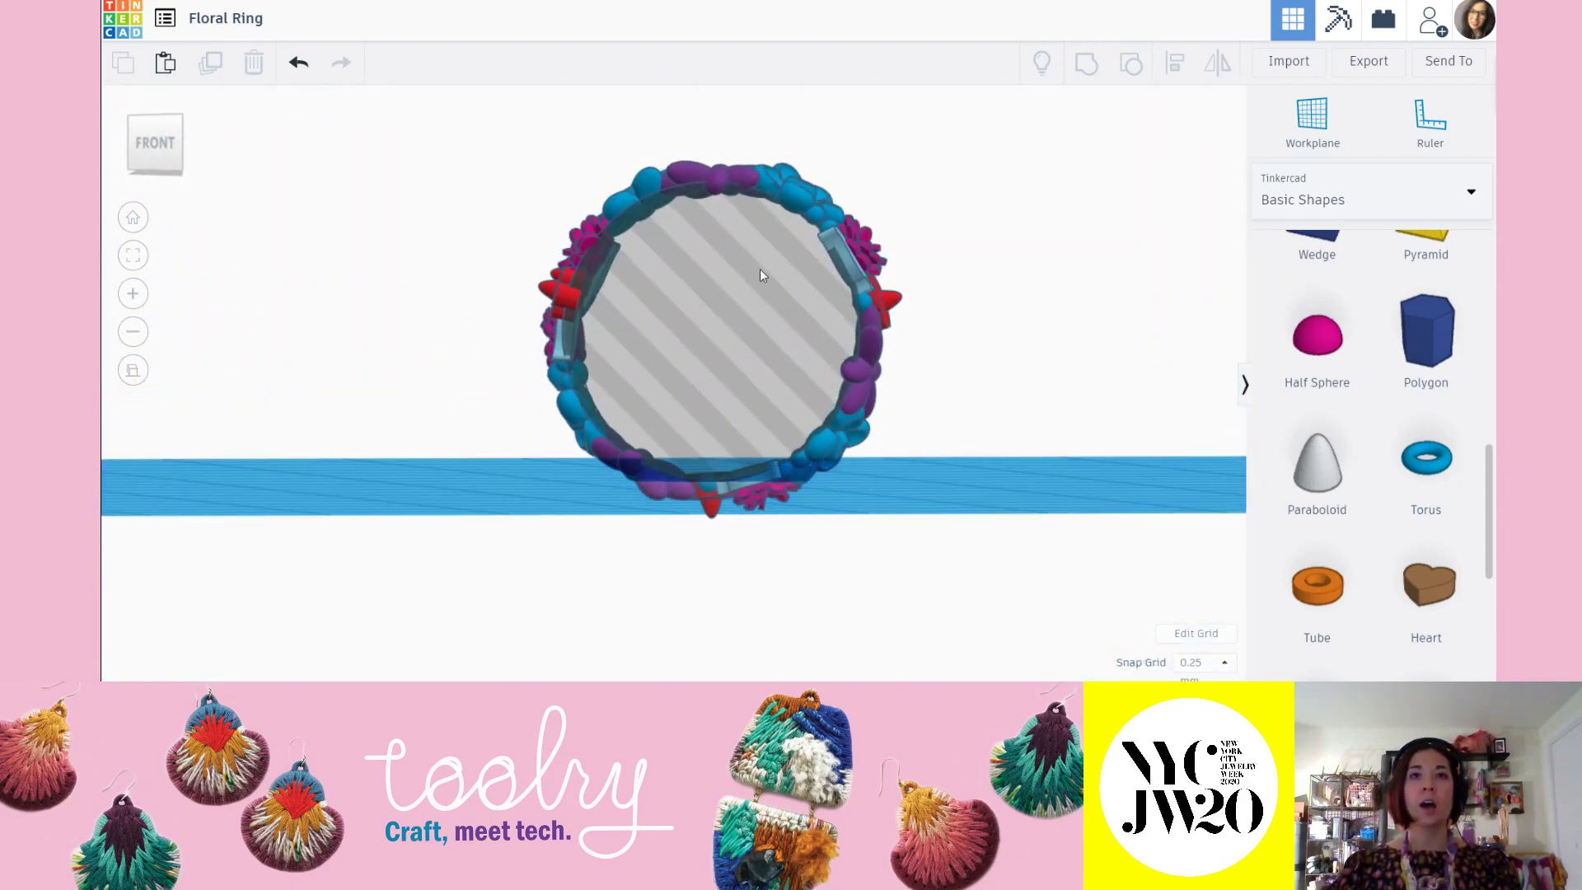
{"action": "left_click", "coordinate": [735, 285]}
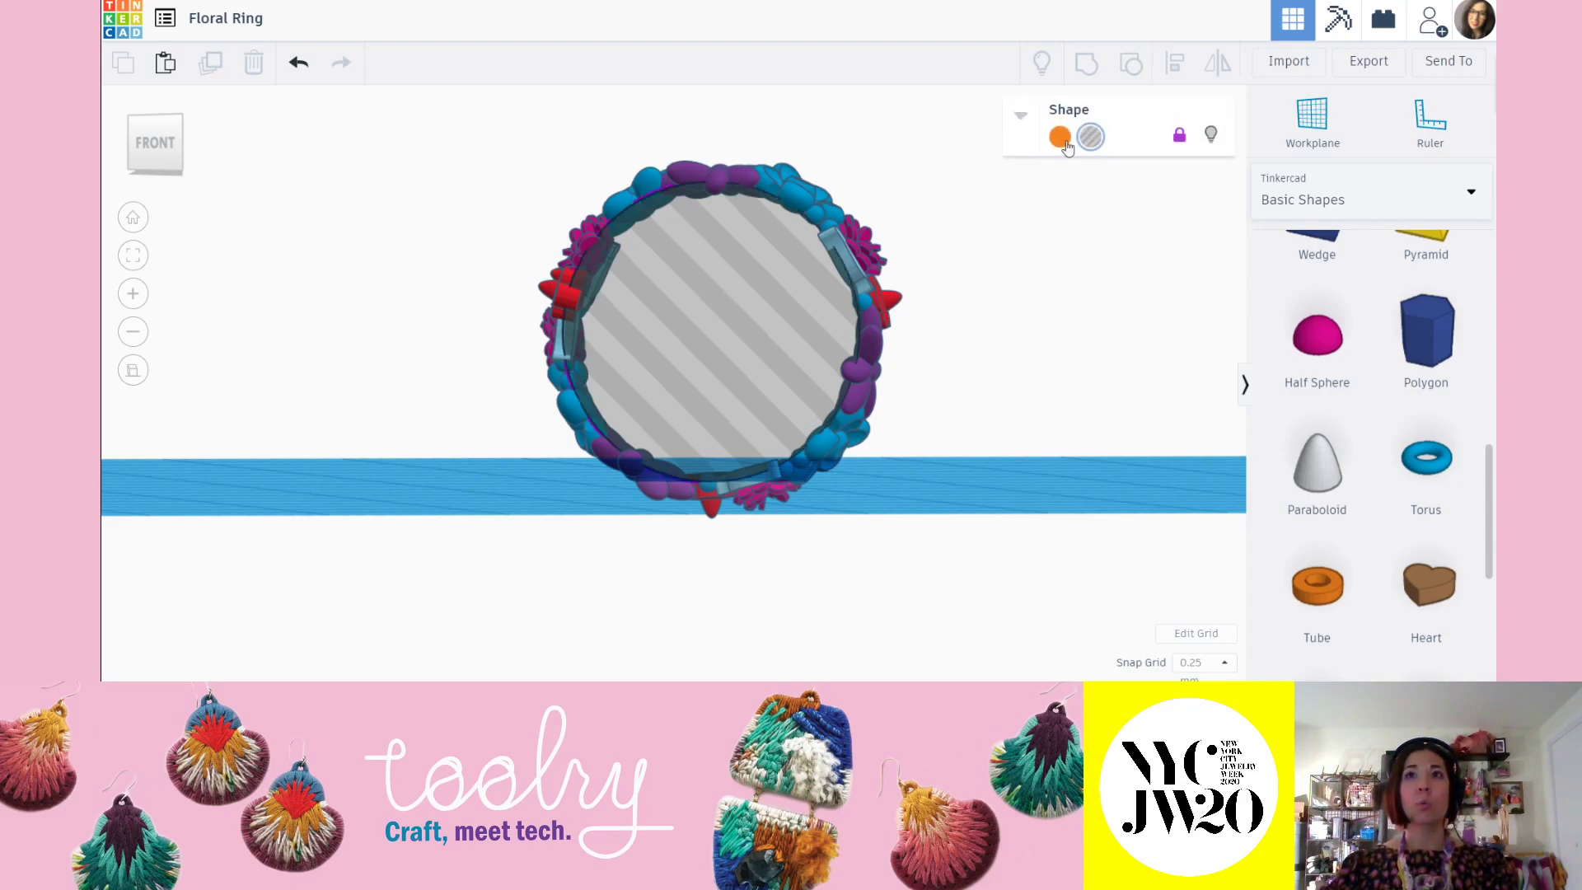
{"action": "left_click", "coordinate": [1175, 139]}
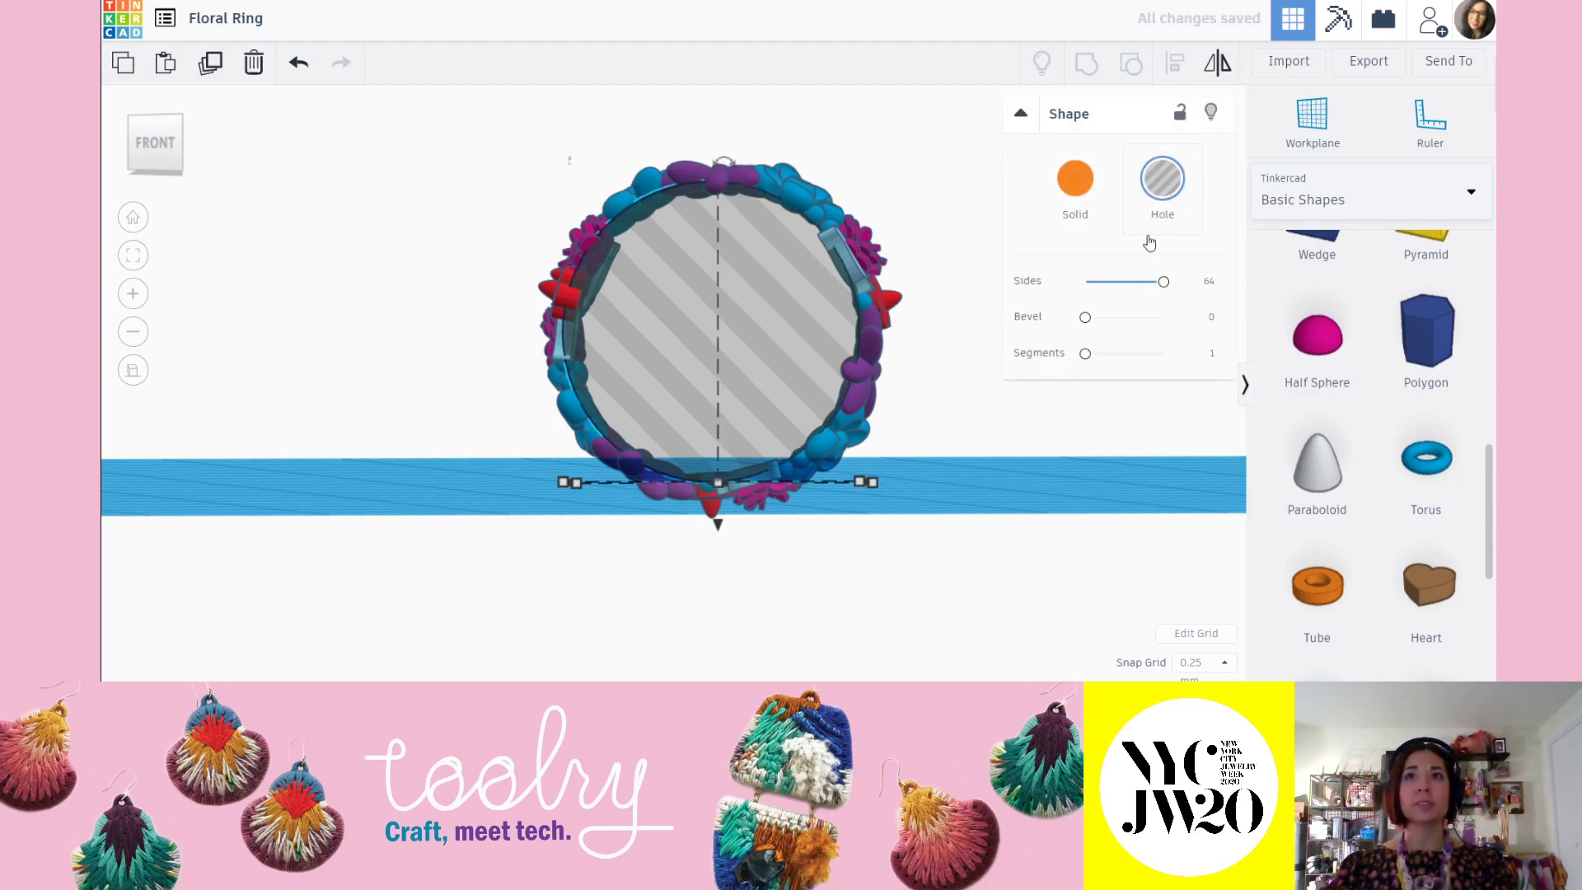
{"action": "left_click", "coordinate": [696, 299]}
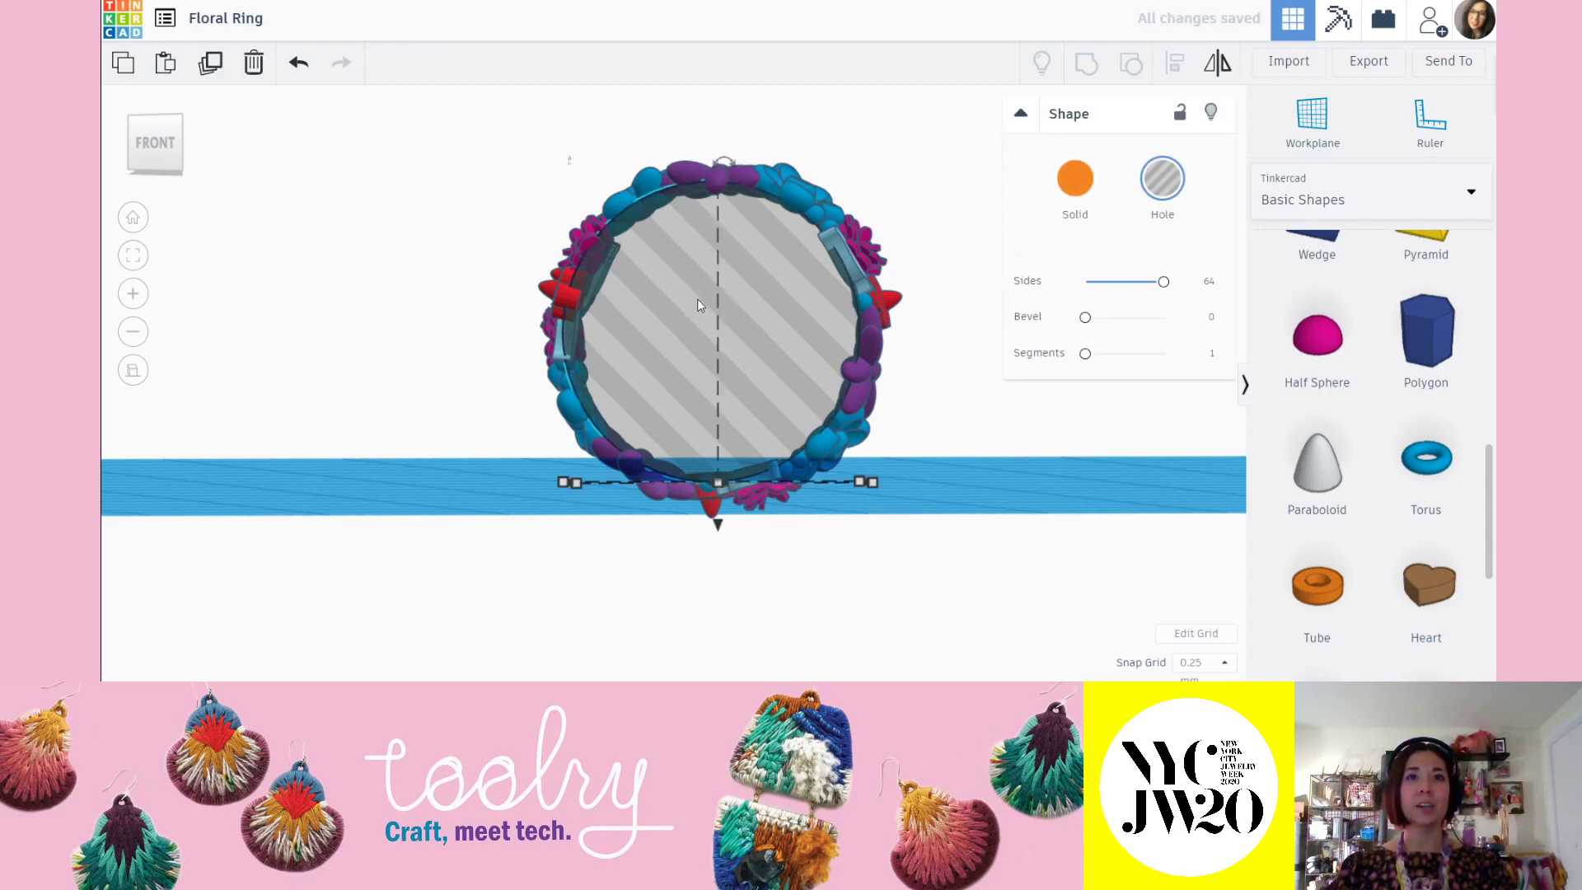
{"action": "right_click_drag", "start_coordinate": [735, 245], "coordinate": [666, 260]}
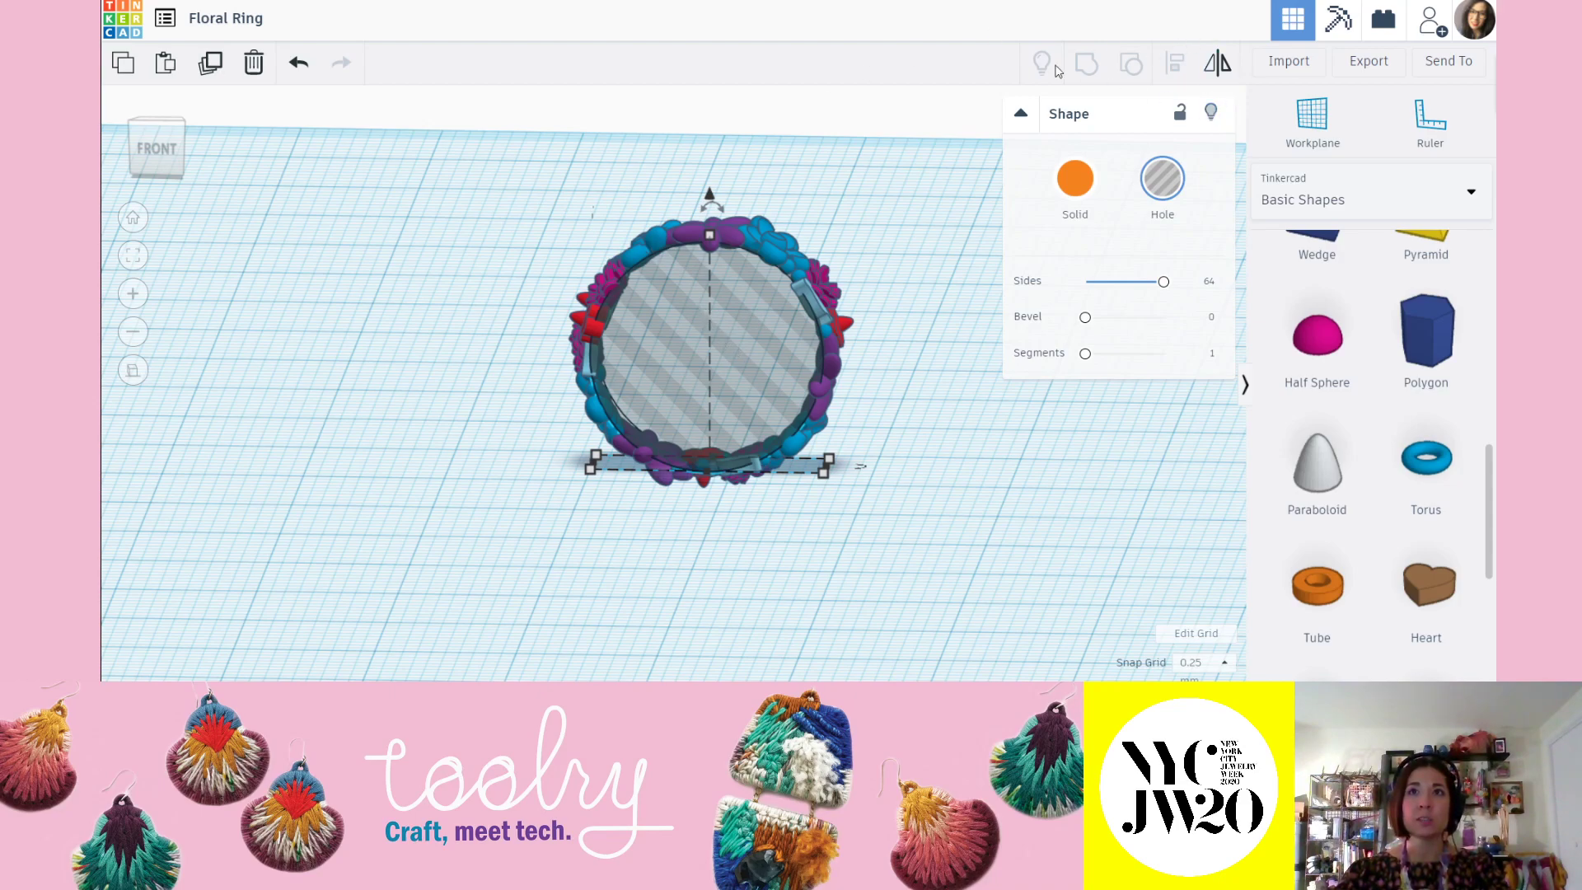
Try deleting the hole cylinder and scaling all floral shapes proportionally to a height of about 21.15 mm.
{"action": "key", "text": "Delete"}
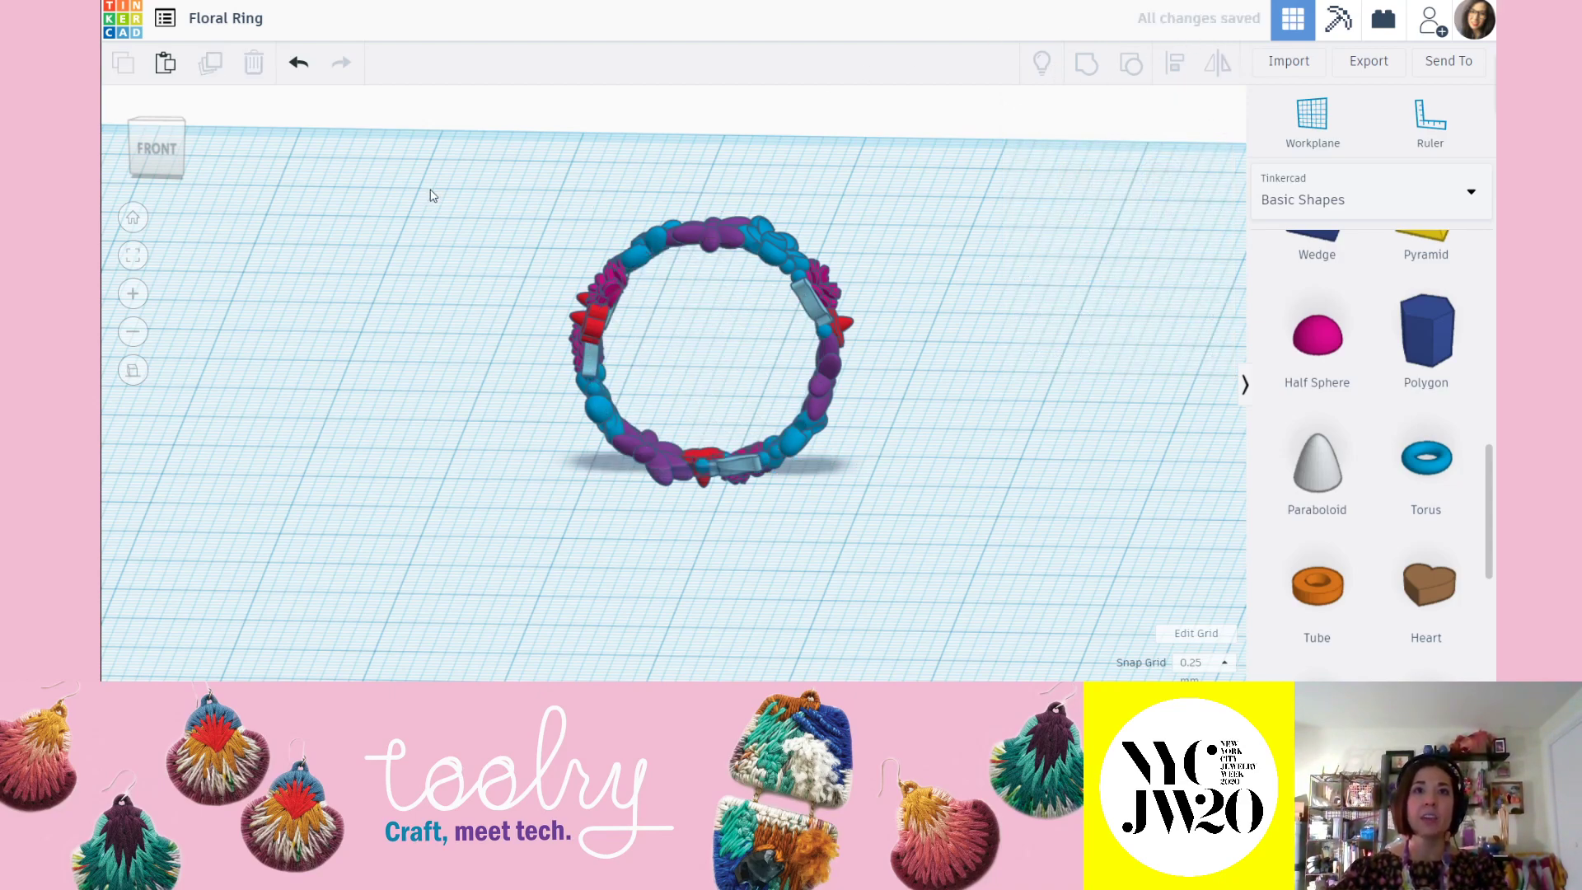
{"action": "left_click_drag", "start_coordinate": [494, 164], "coordinate": [993, 576]}
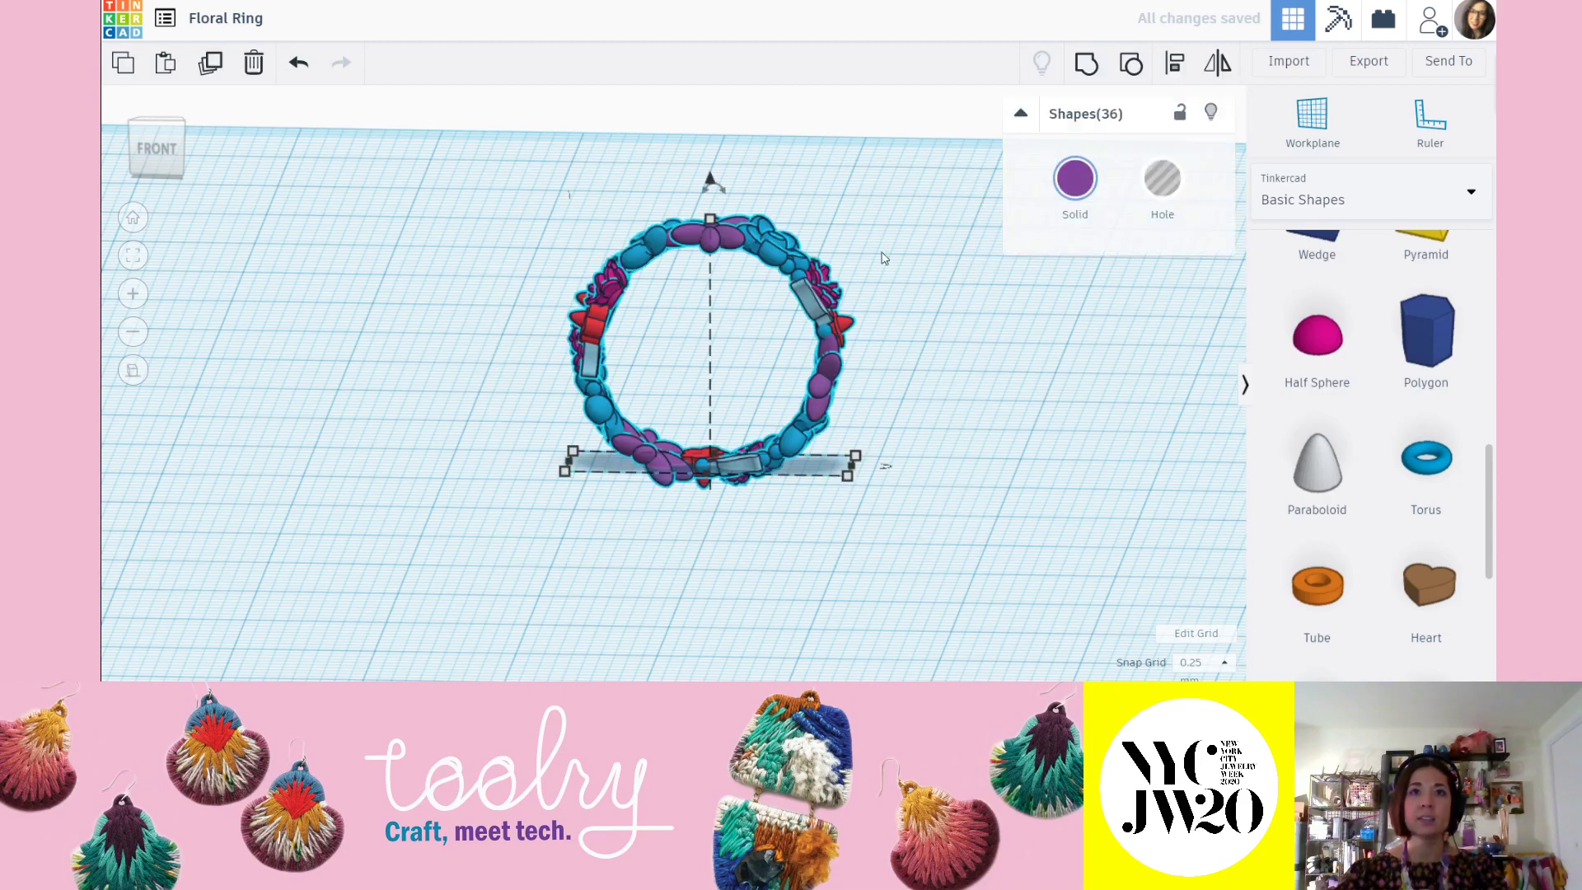
{"action": "left_click_drag", "start_coordinate": [710, 221], "coordinate": [713, 196], "text": "shift"}
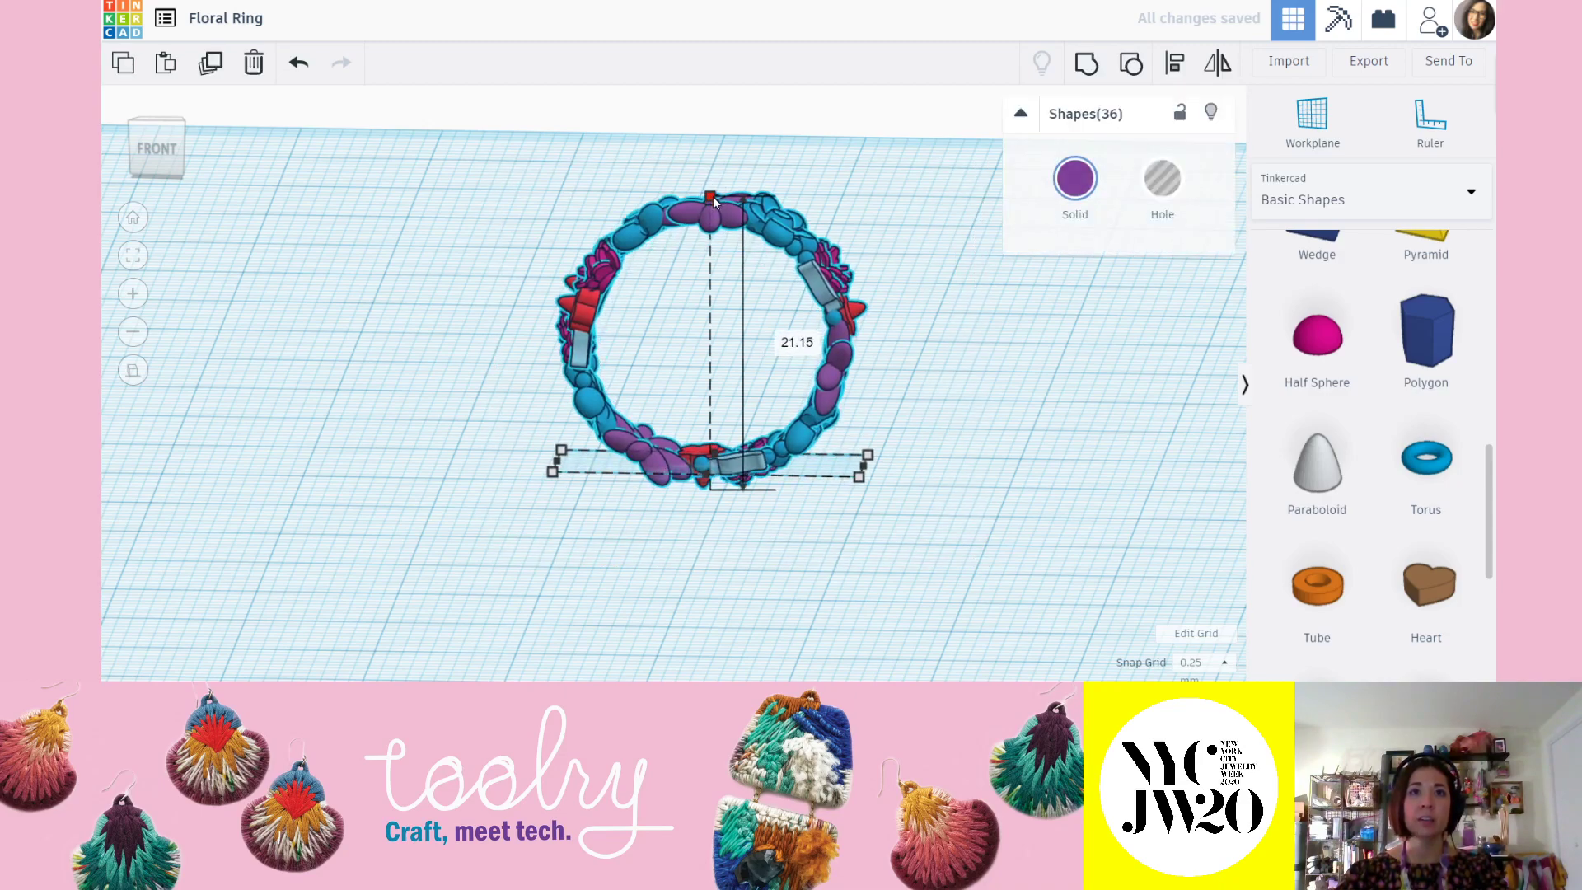
{"action": "key", "text": "ctrl+z"}
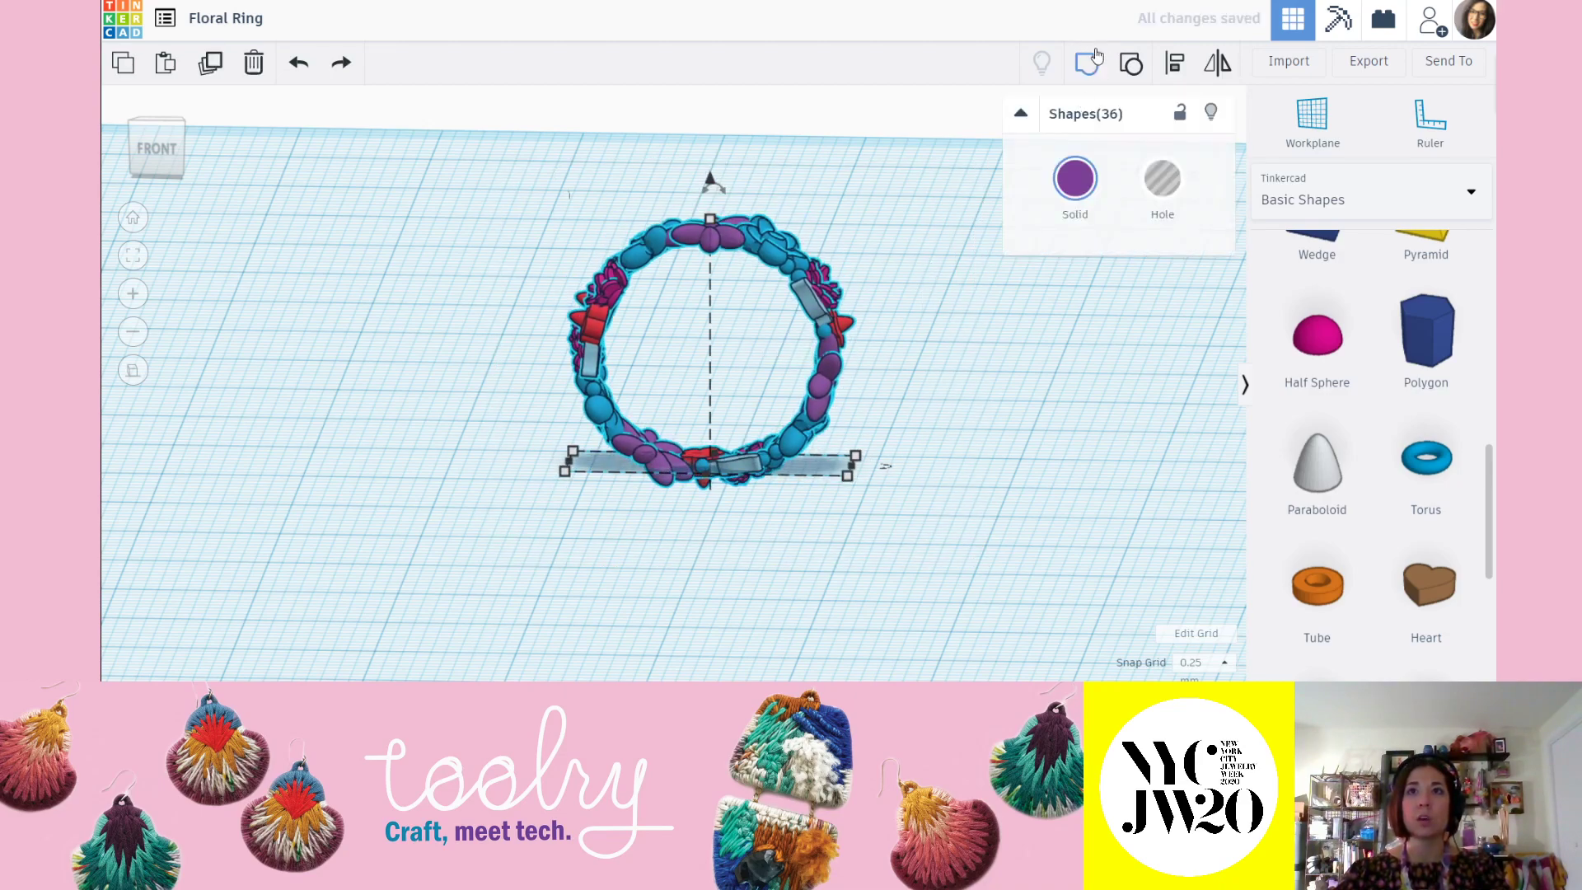
{"action": "left_click", "coordinate": [936, 442]}
{"action": "right_click_drag", "start_coordinate": [936, 441], "coordinate": [728, 325]}
Hide the hole cylinder and group all the floral shapes into one multicolor ring.
{"action": "left_click", "coordinate": [728, 324]}
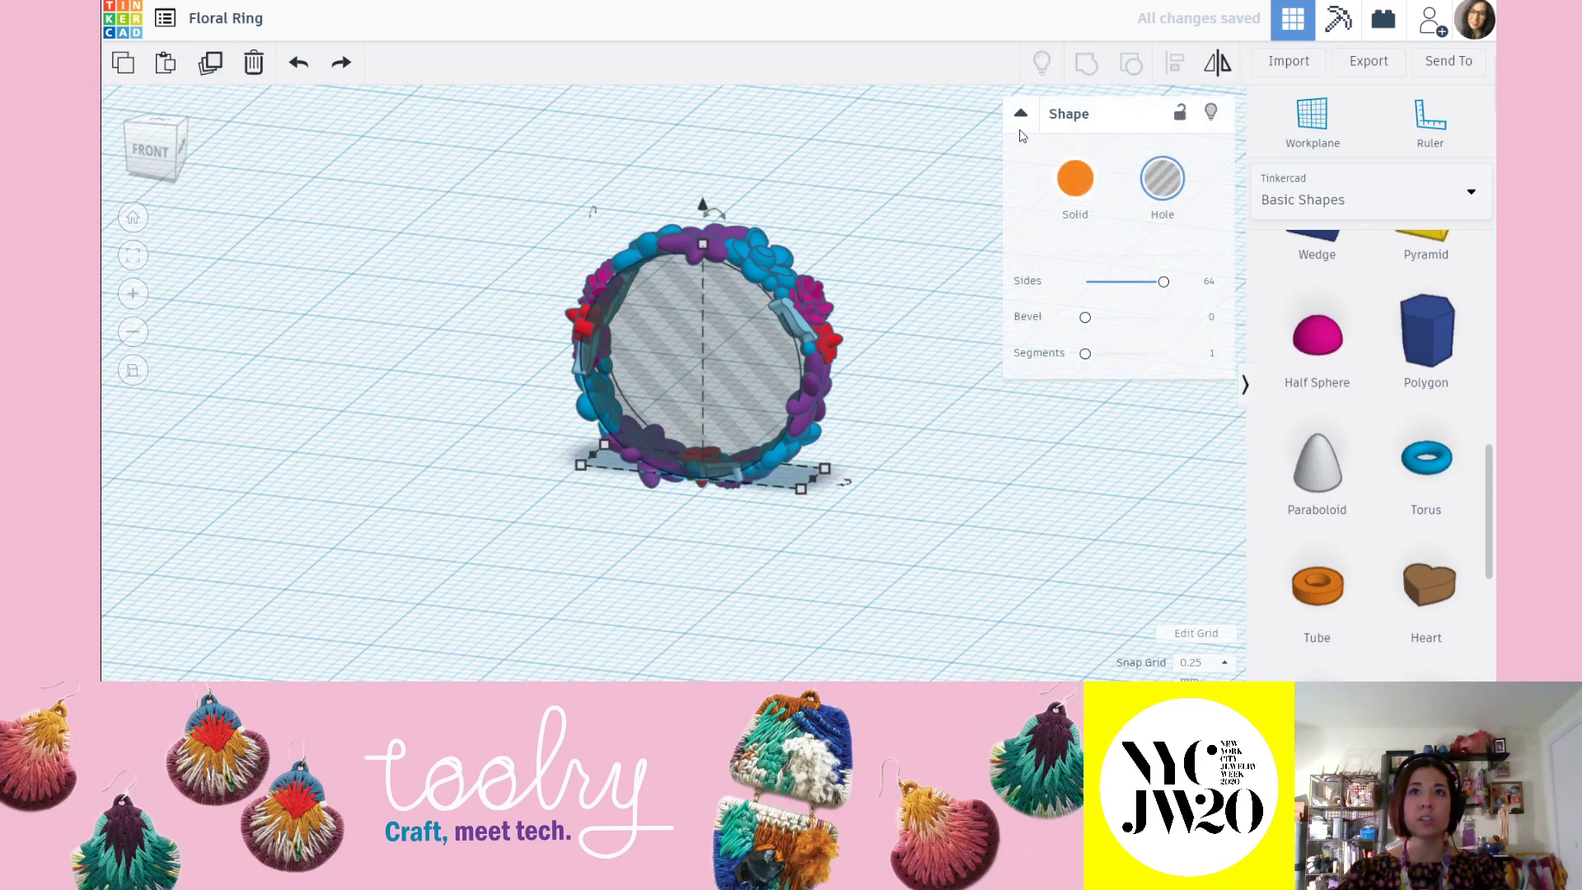
{"action": "left_click", "coordinate": [1211, 121]}
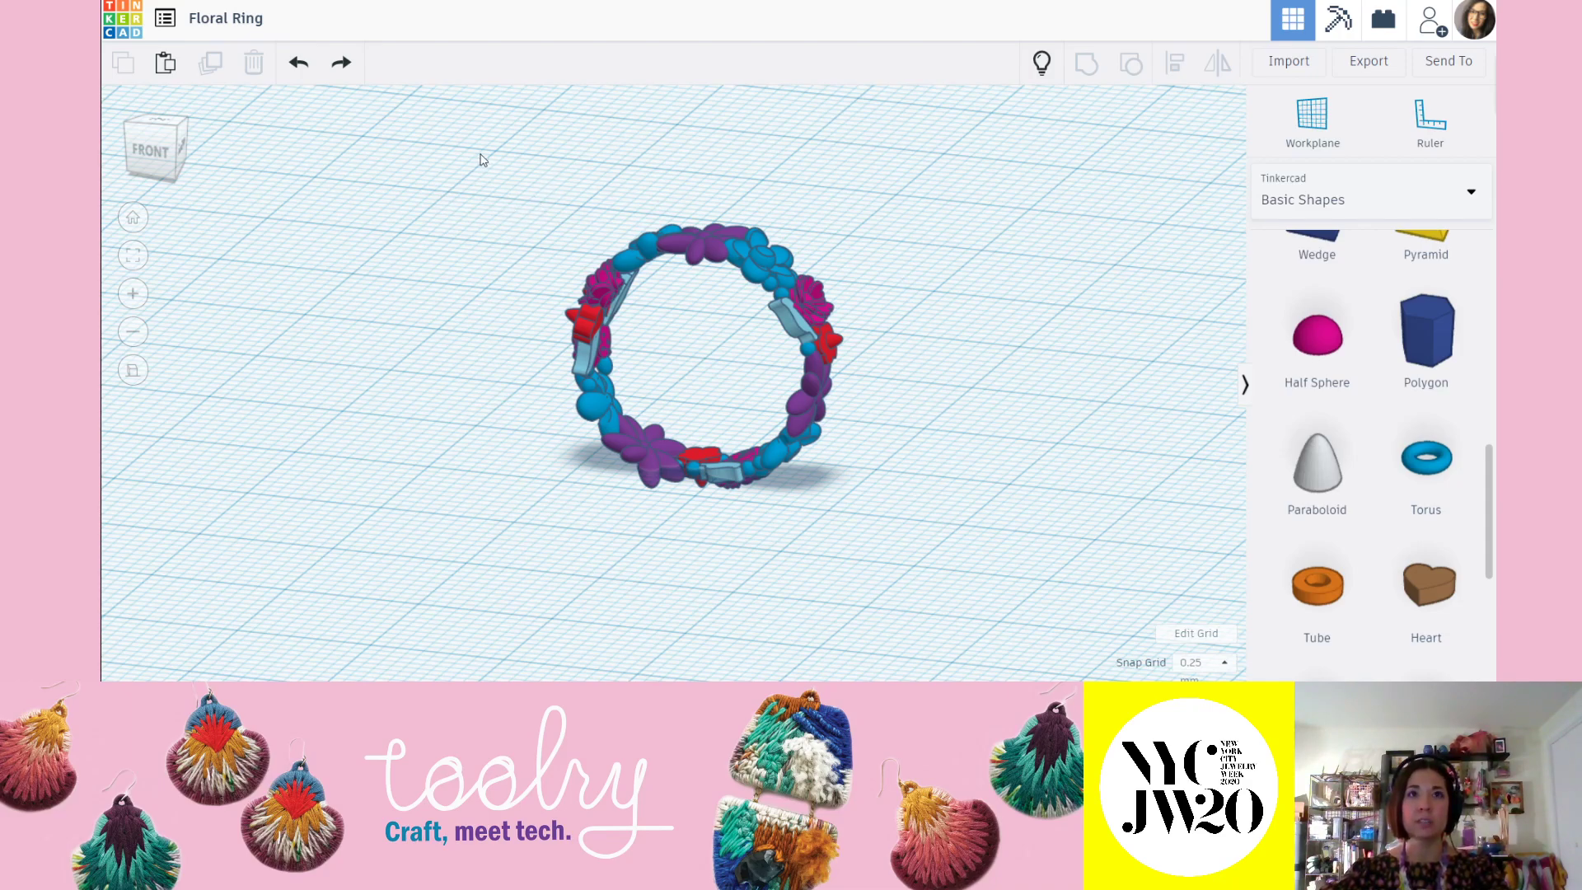
{"action": "left_click_drag", "start_coordinate": [512, 203], "coordinate": [906, 566]}
{"action": "right_click_drag", "start_coordinate": [1022, 510], "coordinate": [743, 349]}
{"action": "left_click_drag", "start_coordinate": [367, 124], "coordinate": [1030, 596]}
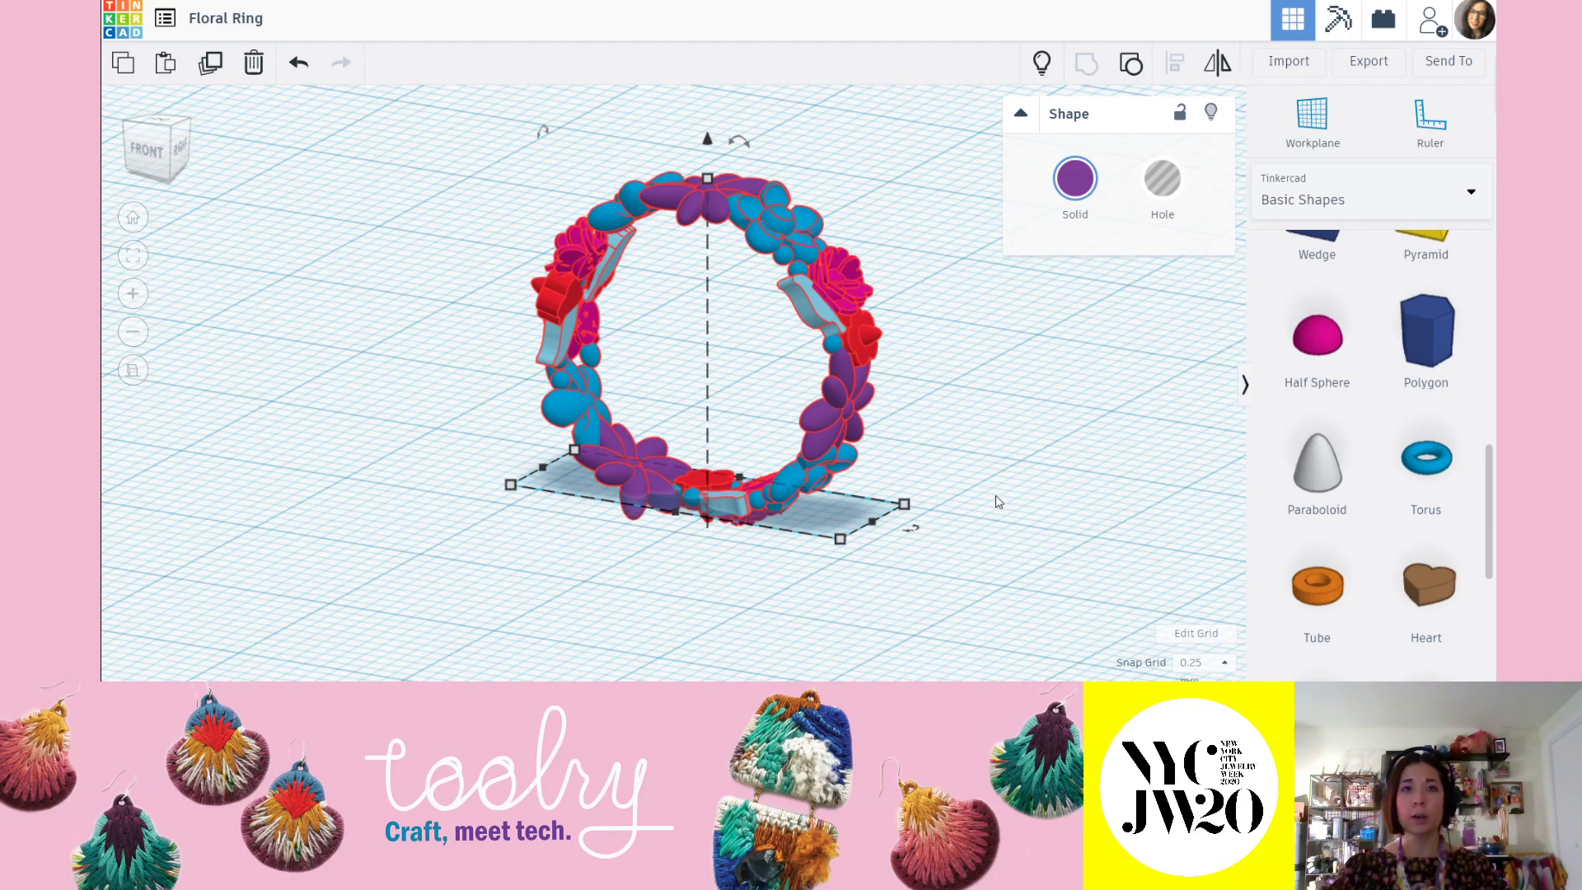
Give the grouped floral ring a single solid purple color.
{"action": "left_click", "coordinate": [1020, 401]}
{"action": "left_click", "coordinate": [834, 290]}
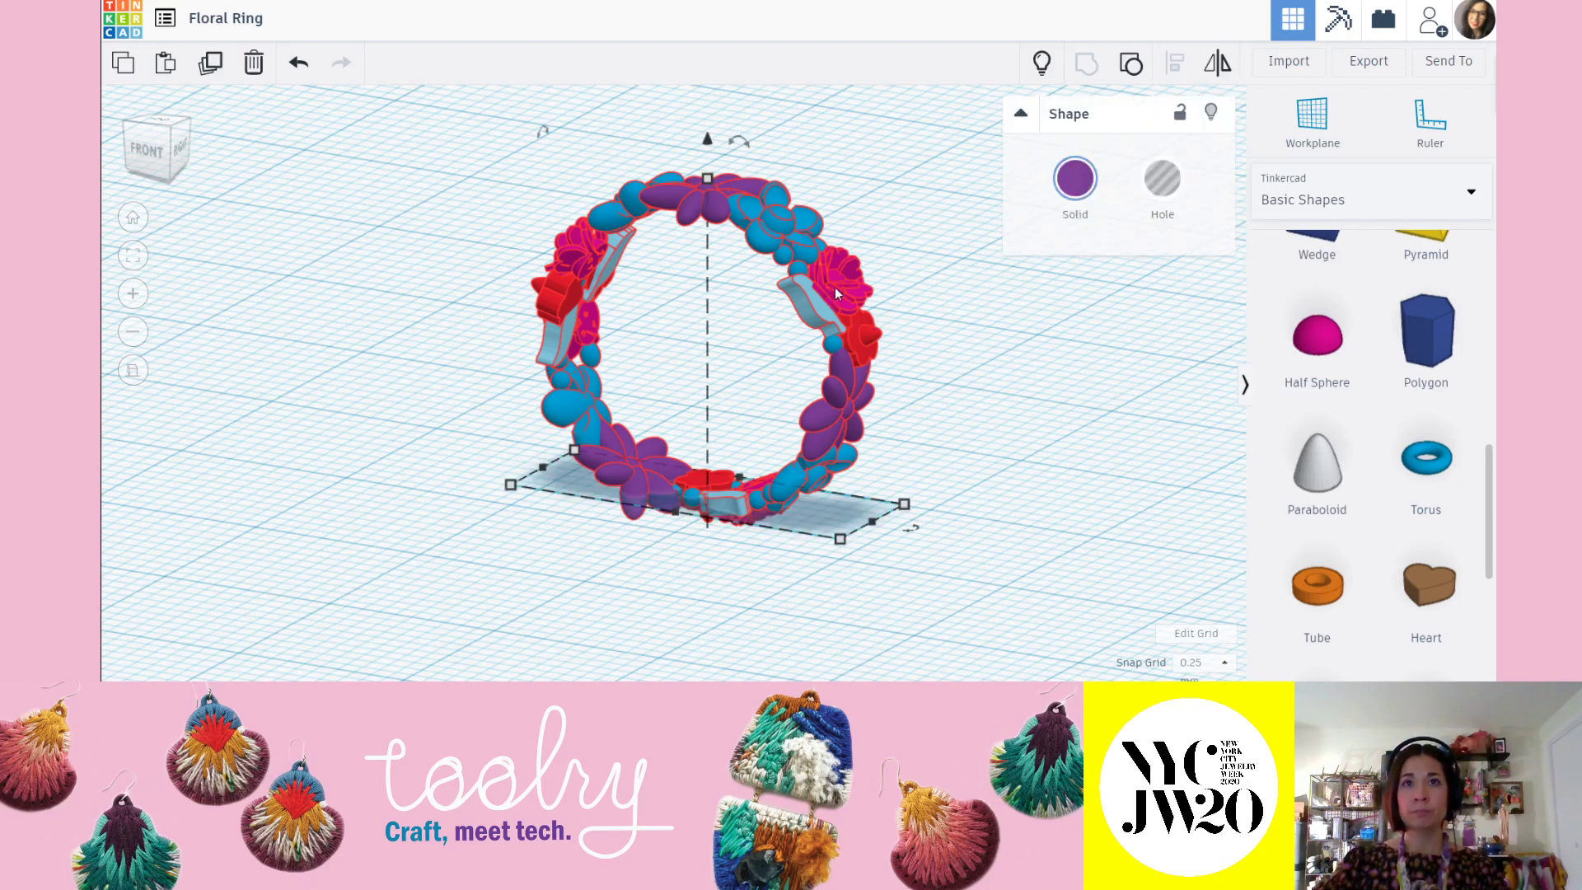
{"action": "left_click", "coordinate": [908, 202]}
{"action": "right_click_drag", "start_coordinate": [908, 203], "coordinate": [806, 323]}
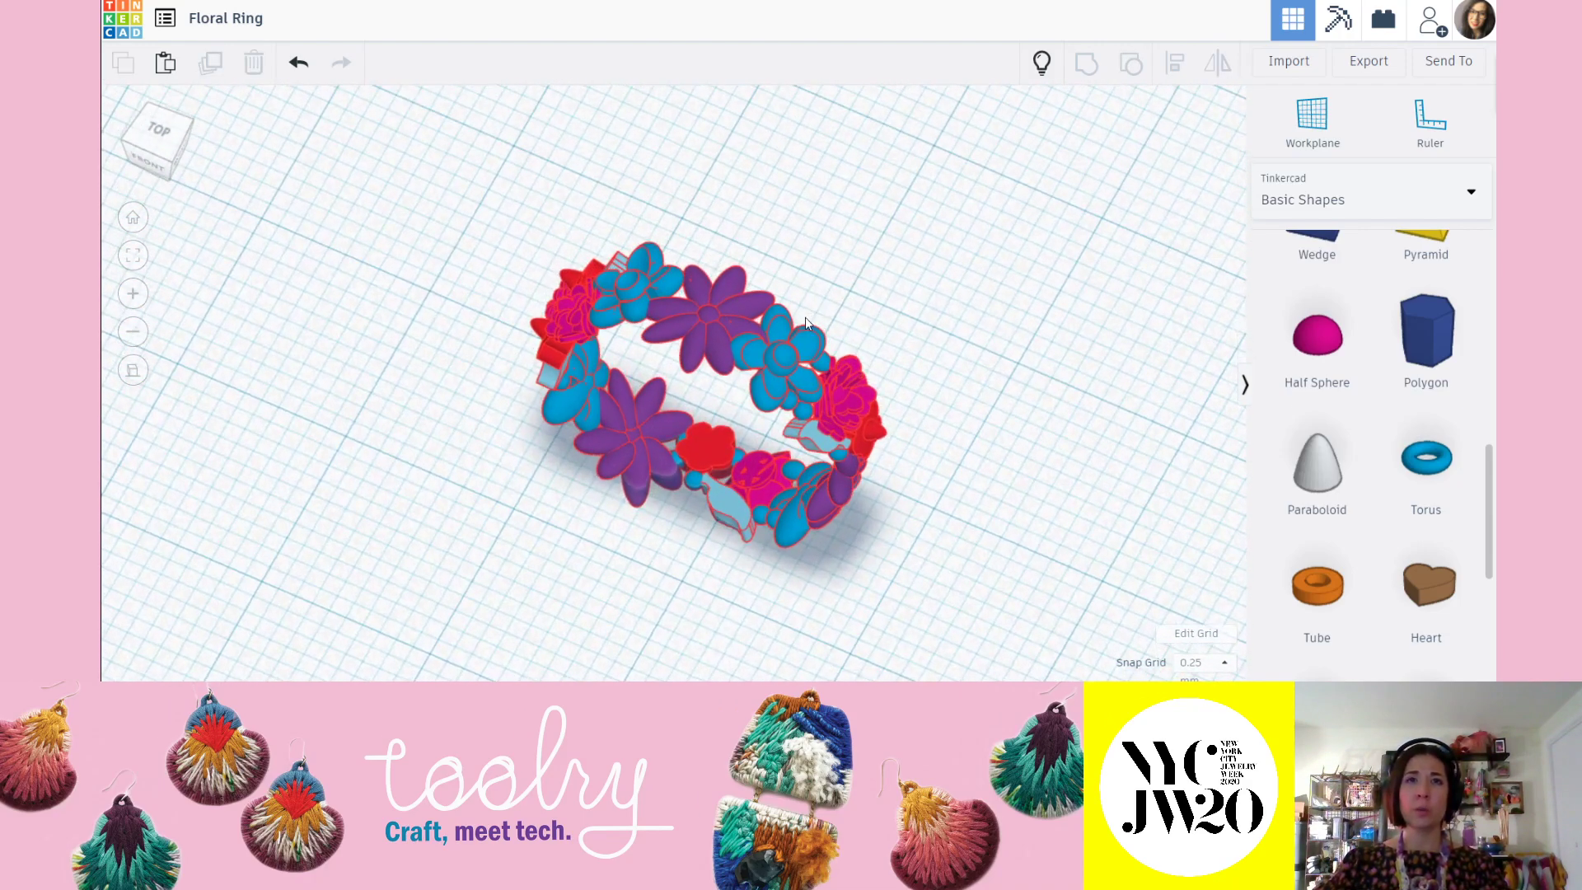
{"action": "left_click_drag", "start_coordinate": [723, 313], "coordinate": [738, 202]}
{"action": "left_click", "coordinate": [829, 187]}
{"action": "left_click", "coordinate": [861, 159]}
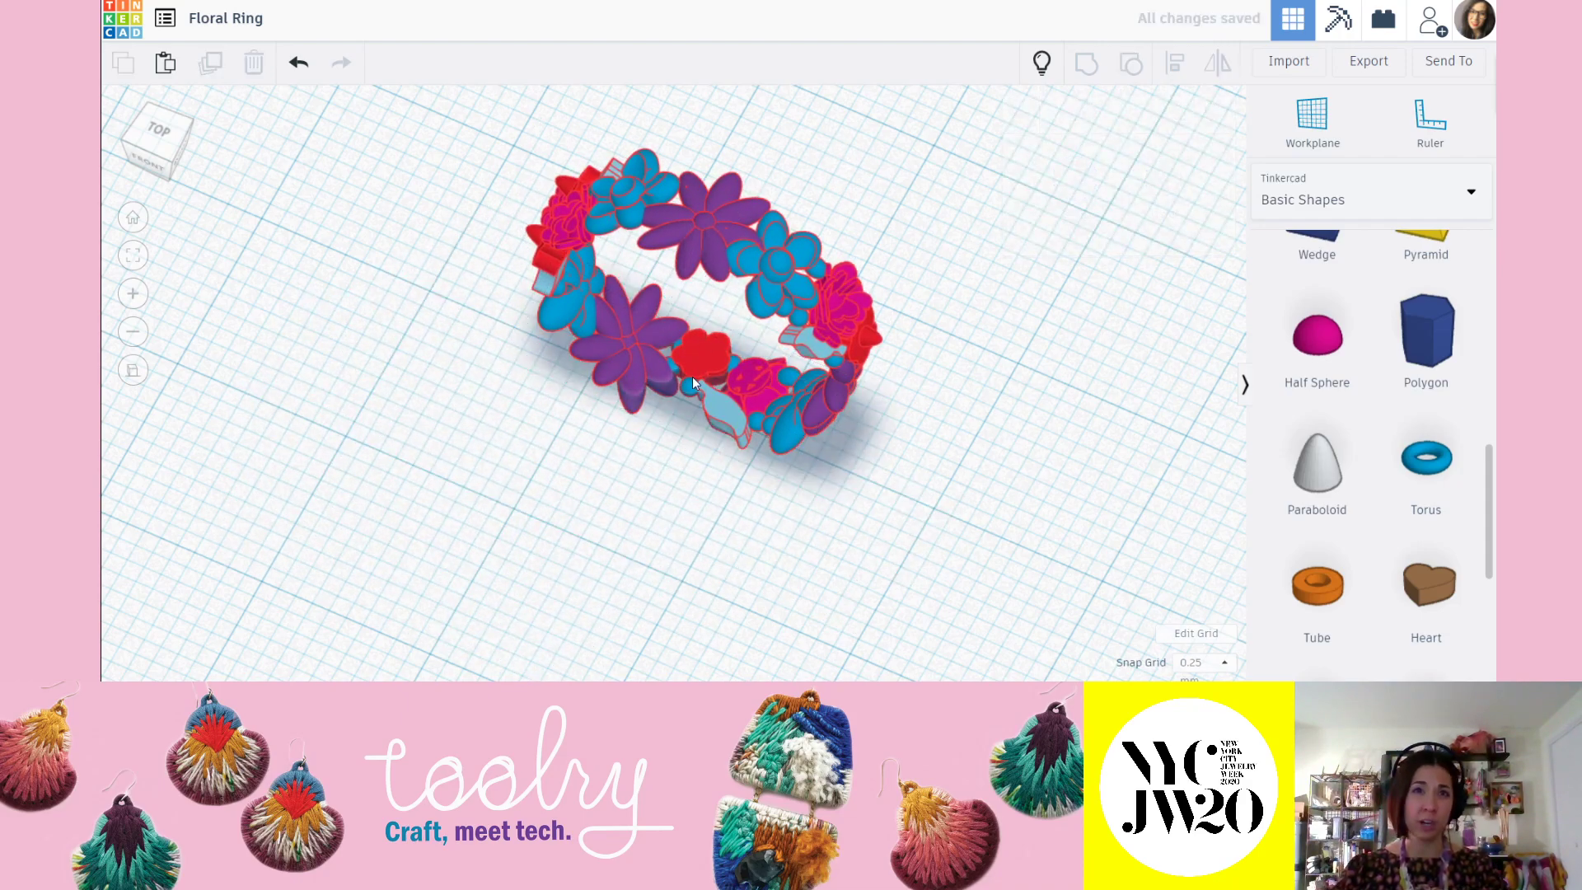
{"action": "left_click", "coordinate": [763, 226]}
{"action": "left_click", "coordinate": [1070, 178]}
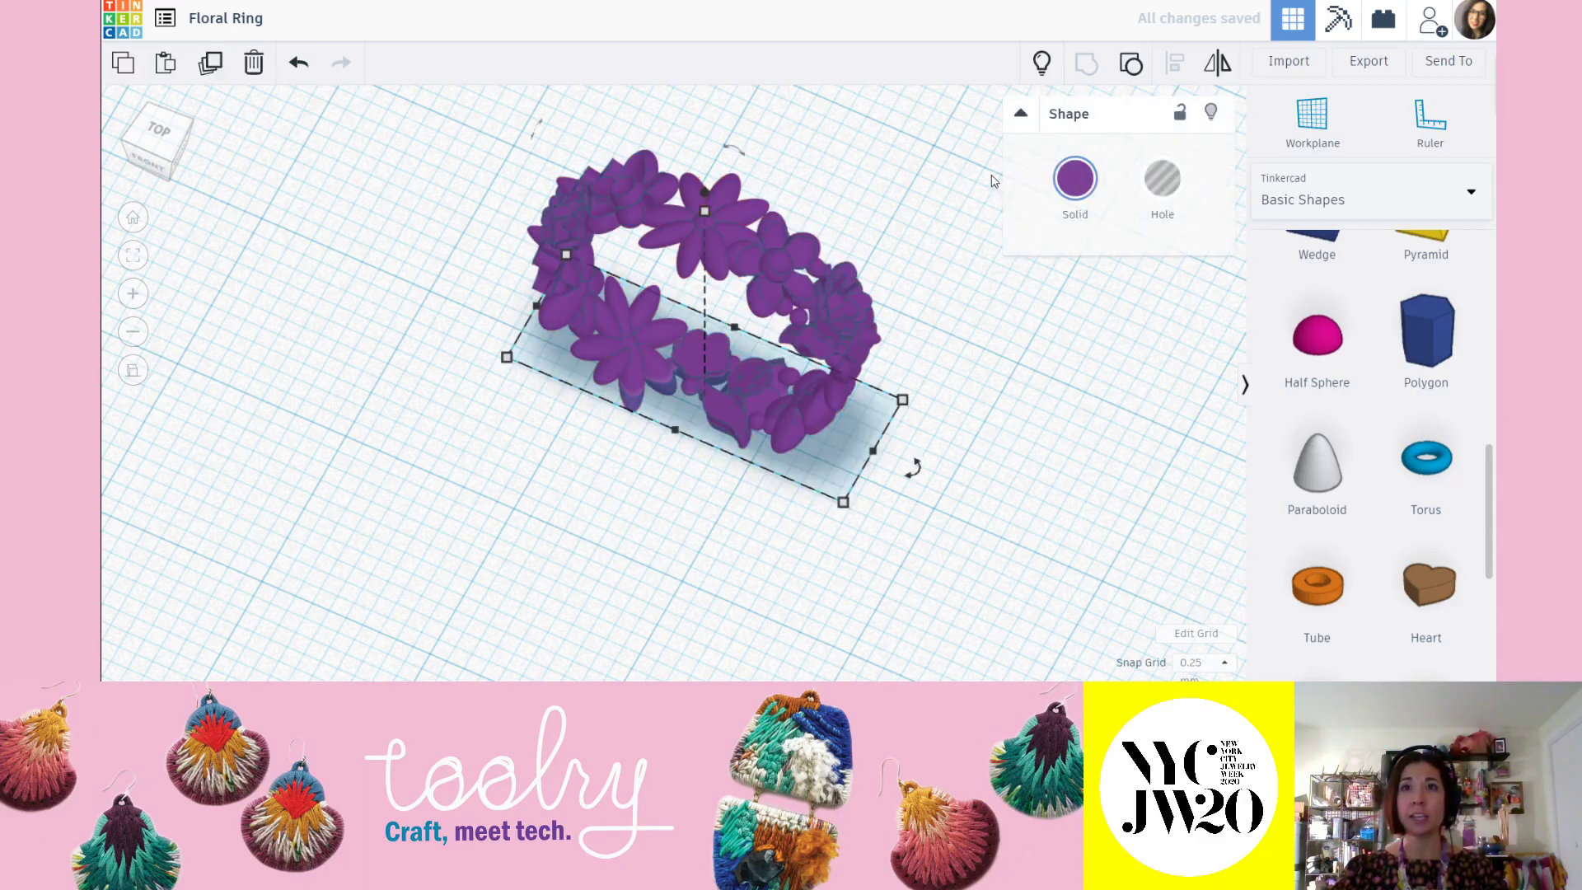
Try shifting the grouped purple ring on the workplane.
{"action": "left_click", "coordinate": [848, 160]}
{"action": "right_click_drag", "start_coordinate": [851, 165], "coordinate": [568, 418]}
{"action": "left_click_drag", "start_coordinate": [752, 176], "coordinate": [721, 202]}
{"action": "key", "text": "ctrl+z"}
Show the hidden hole cylinder again and check its width from the ring's side.
{"action": "left_click", "coordinate": [1042, 62]}
{"action": "right_click_drag", "start_coordinate": [852, 318], "coordinate": [504, 425]}
{"action": "left_click", "coordinate": [642, 281]}
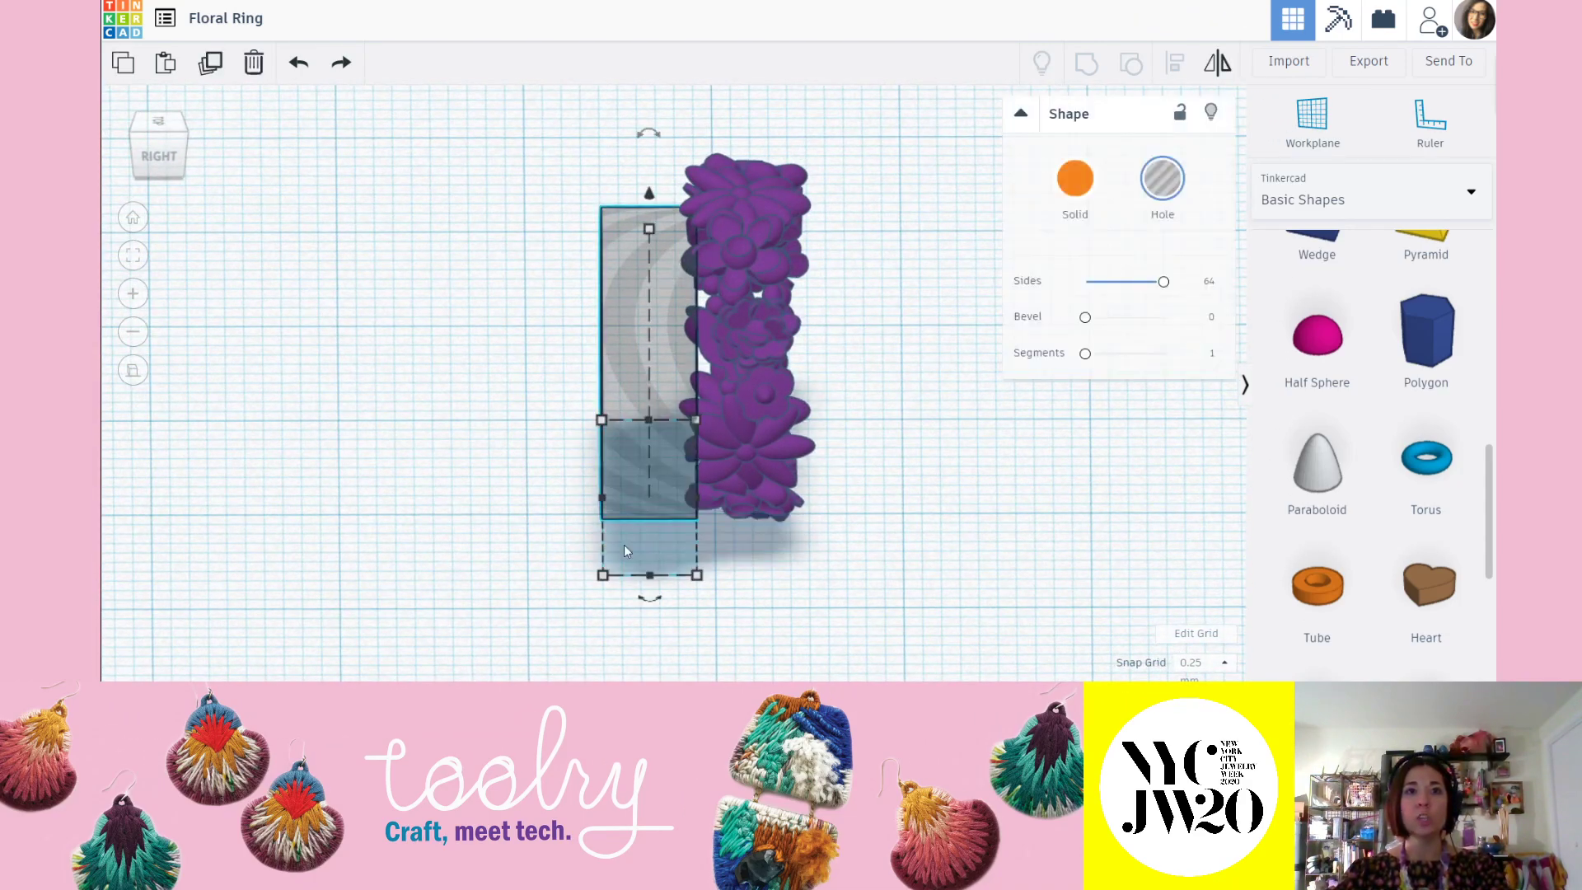
{"action": "mouse_move", "coordinate": [607, 580]}
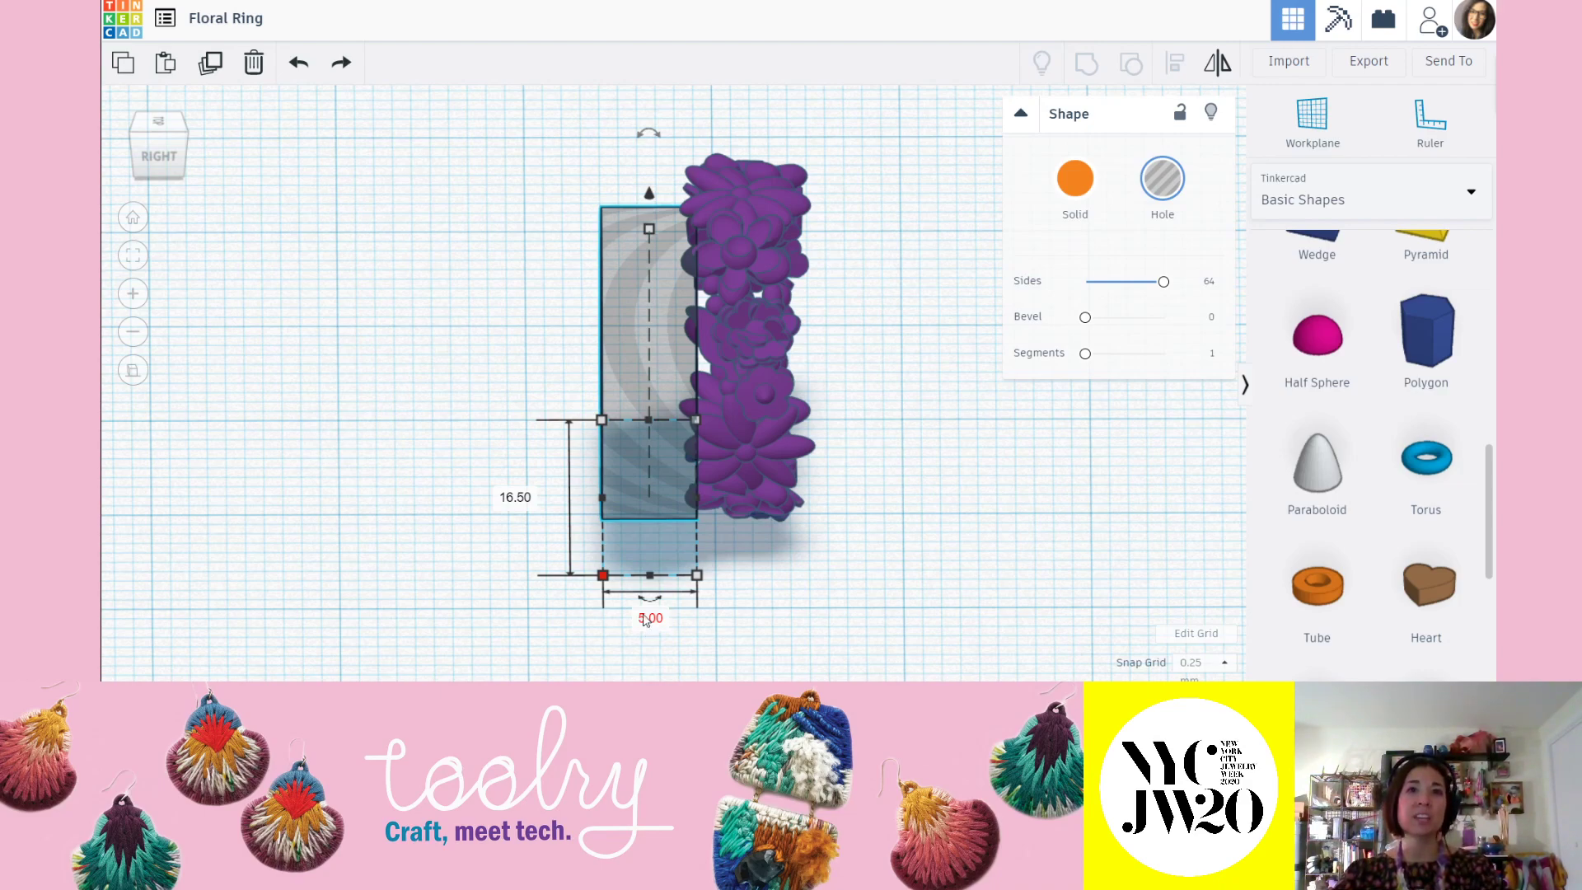
{"action": "left_click_drag", "start_coordinate": [604, 580], "coordinate": [312, 583]}
{"action": "right_click_drag", "start_coordinate": [330, 572], "coordinate": [478, 528]}
{"action": "key", "text": "ctrl+z"}
Lengthen the hole cylinder along its axis to 16.50 mm and check its width and height.
{"action": "left_click_drag", "start_coordinate": [609, 498], "coordinate": [396, 519]}
{"action": "mouse_move", "coordinate": [543, 159]}
{"action": "left_click", "coordinate": [796, 594]}
{"action": "left_click", "coordinate": [573, 507]}
{"action": "right_click_drag", "start_coordinate": [460, 600], "coordinate": [516, 584]}
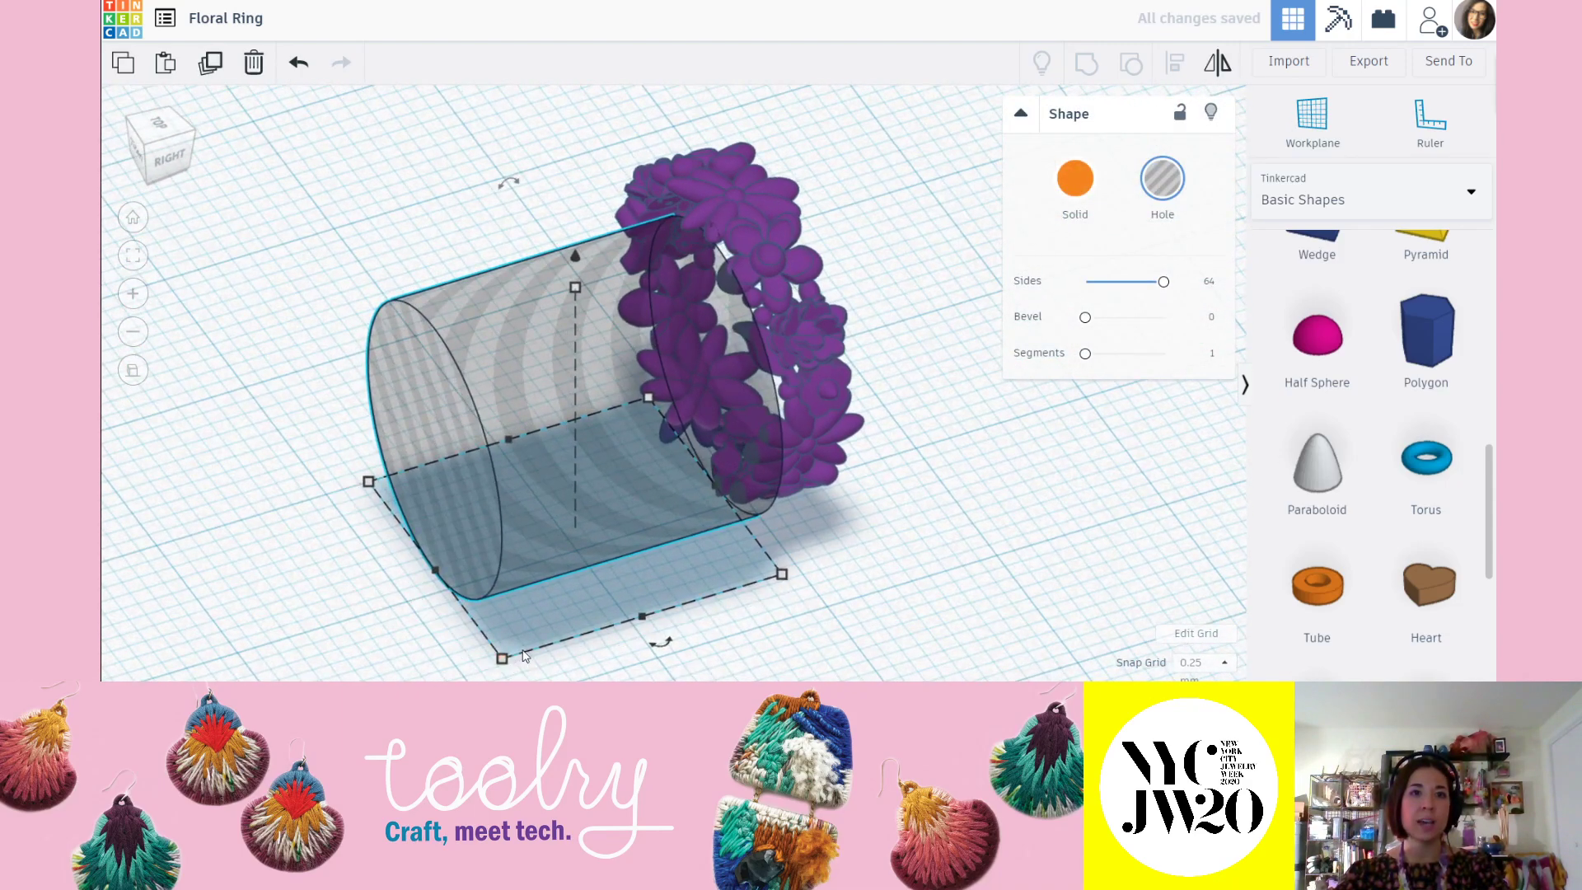
{"action": "middle_click_drag", "start_coordinate": [522, 652], "coordinate": [532, 617]}
{"action": "left_click", "coordinate": [512, 624]}
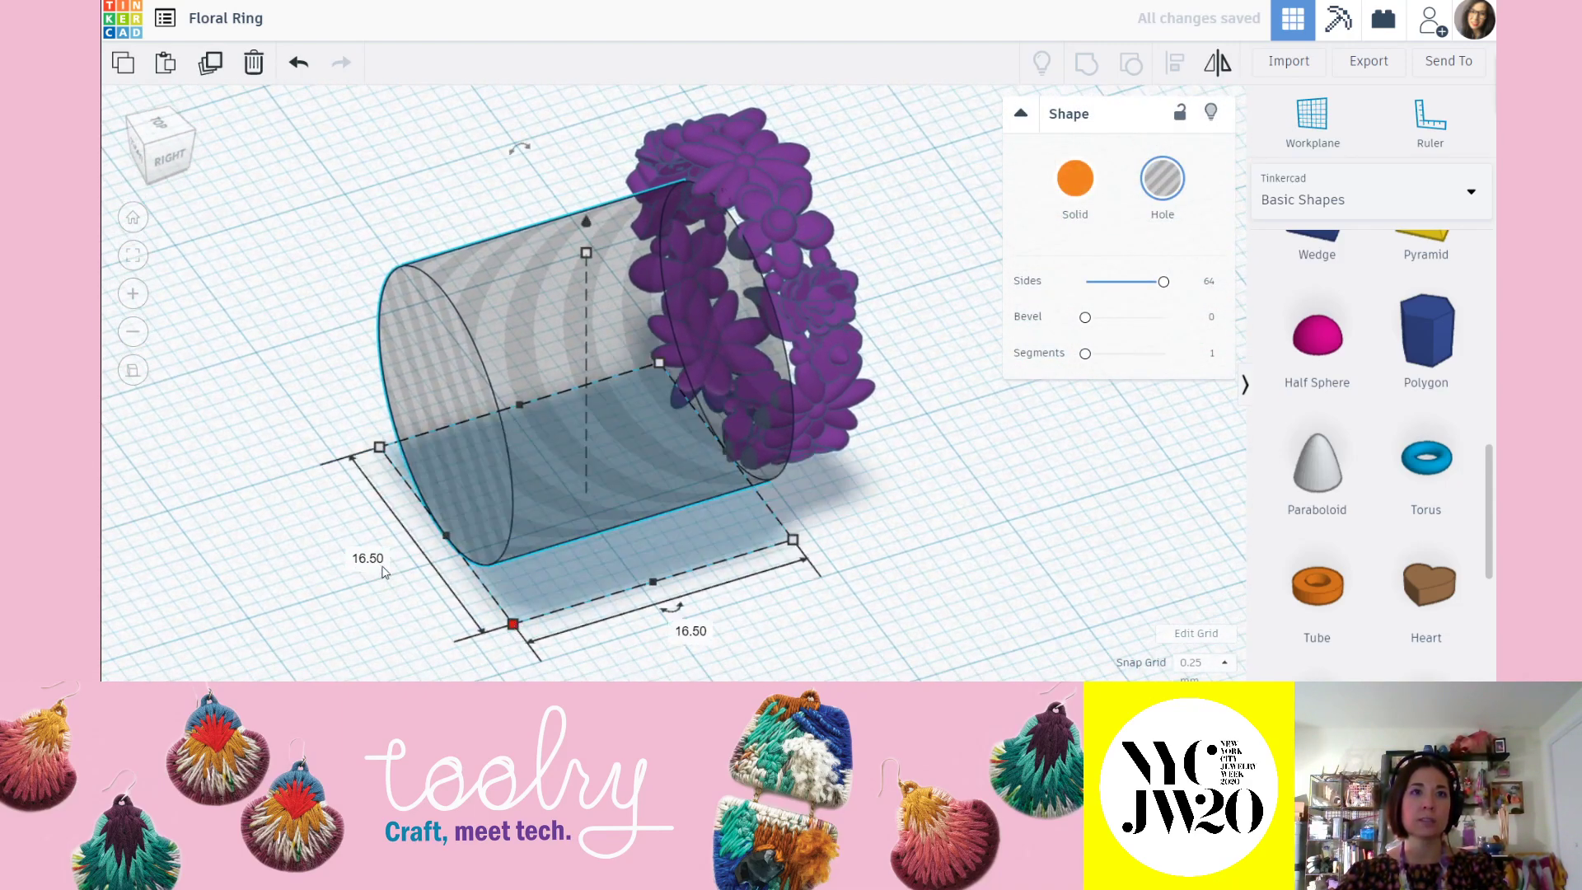
{"action": "left_click", "coordinate": [586, 253]}
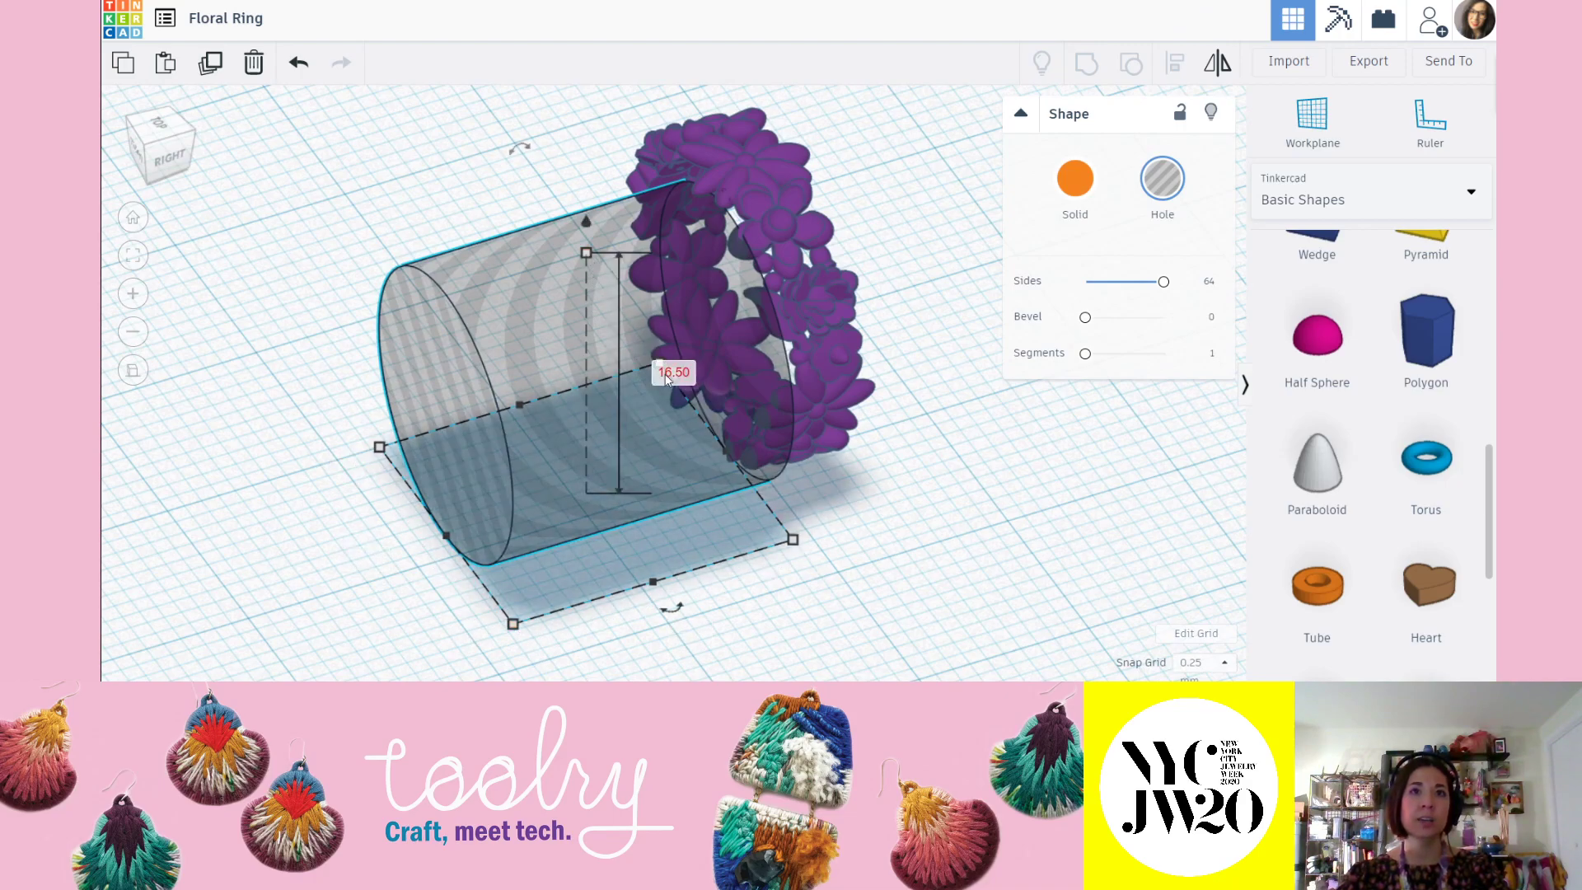
Align the hole cylinder and the purple floral ring to a common center along the cylinder's axis.
{"action": "left_click_drag", "start_coordinate": [510, 126], "coordinate": [511, 126]}
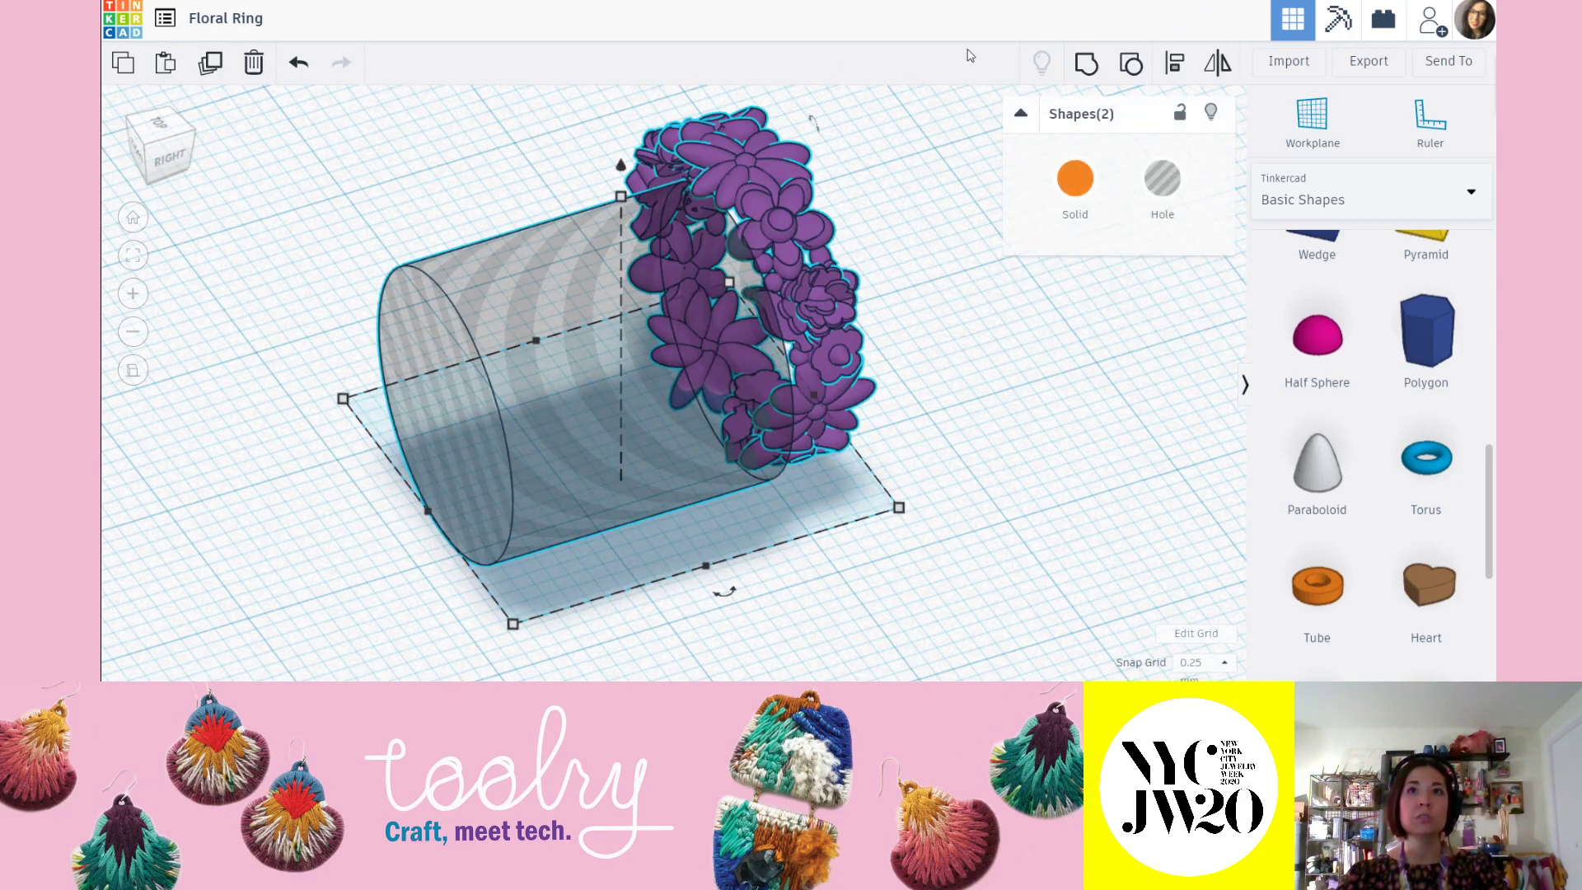
{"action": "right_click_drag", "start_coordinate": [841, 284], "coordinate": [506, 535]}
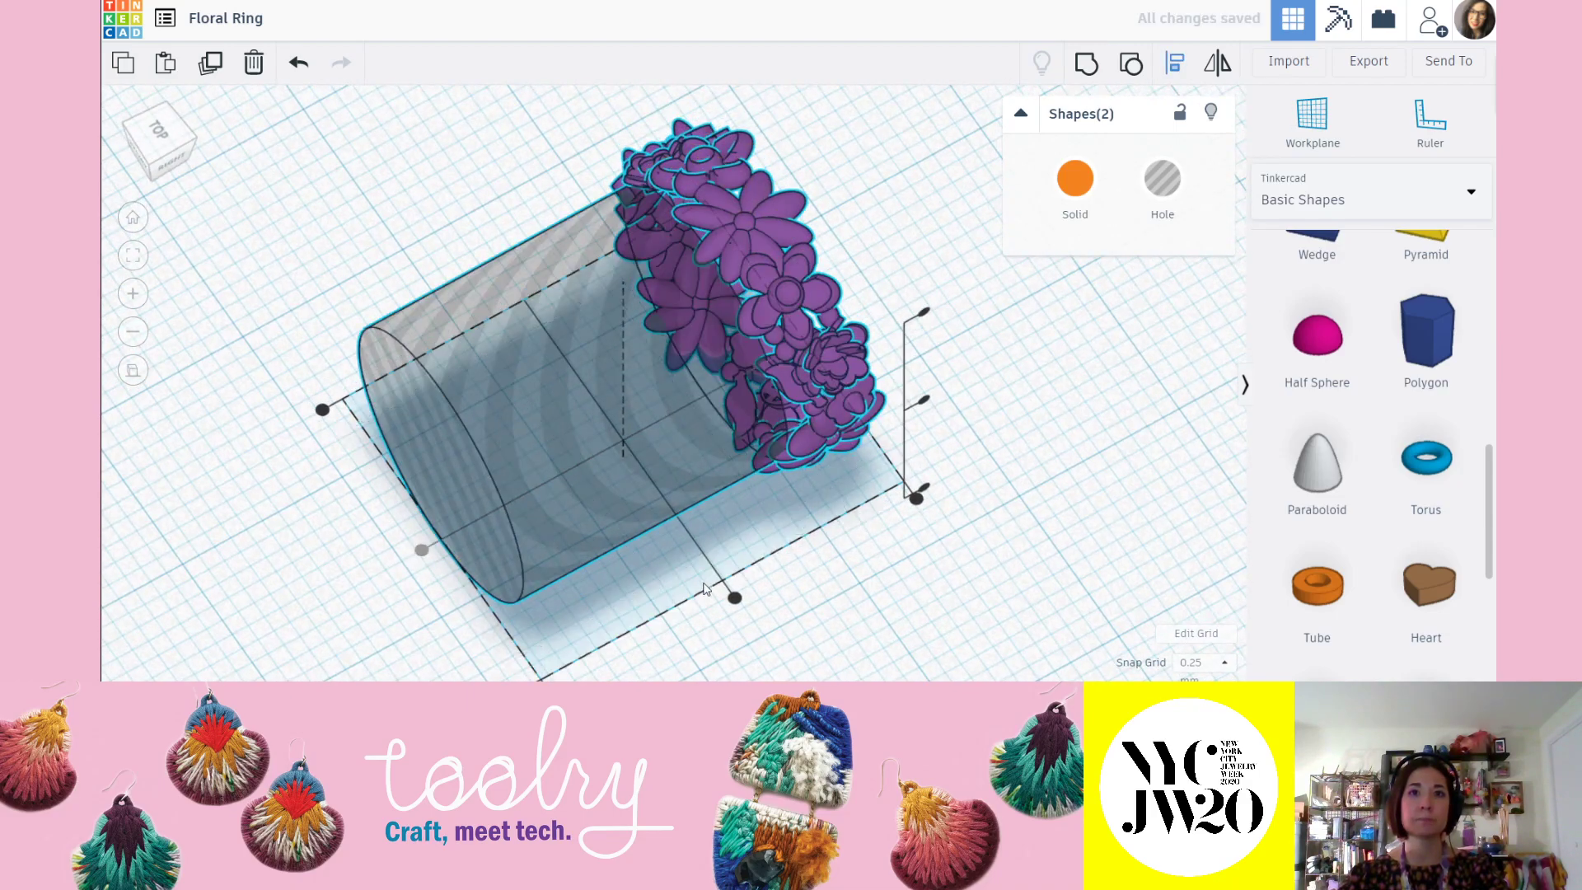
{"action": "left_click", "coordinate": [735, 598]}
{"action": "left_click", "coordinate": [1010, 521]}
{"action": "right_click_drag", "start_coordinate": [1010, 521], "coordinate": [604, 155]}
Group the floral ring with the hole cylinder to cut a clean round finger opening through the ring.
{"action": "left_click", "coordinate": [710, 212]}
{"action": "right_click_drag", "start_coordinate": [633, 378], "coordinate": [771, 257]}
{"action": "left_click", "coordinate": [770, 257], "text": "shift"}
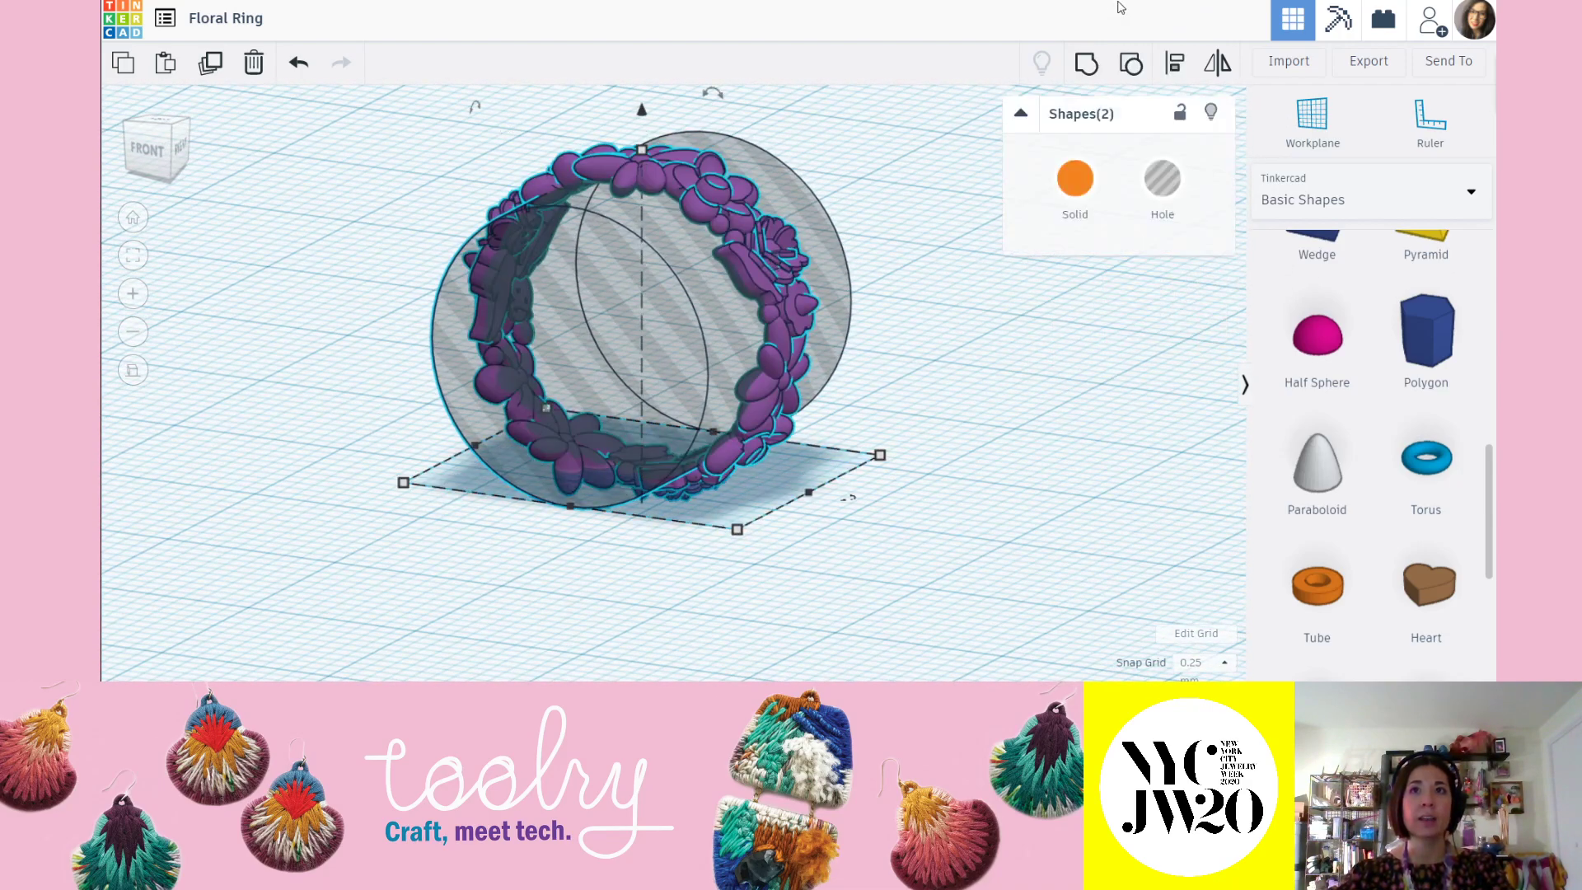
{"action": "left_click", "coordinate": [1085, 64]}
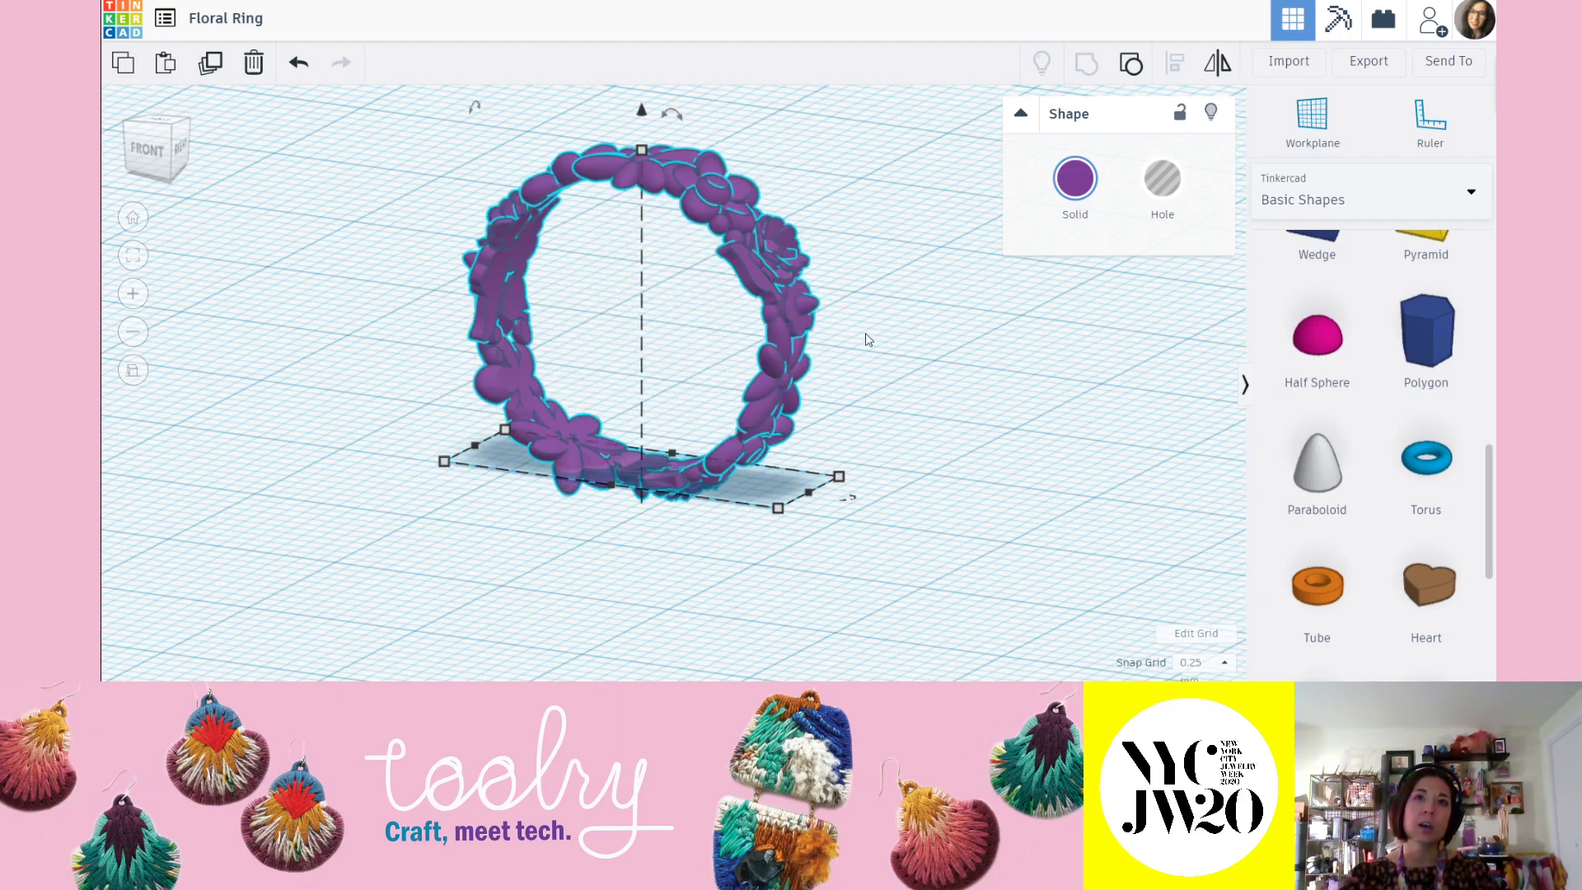
Change the grouped floral ring's solid color to light blue.
{"action": "right_click_drag", "start_coordinate": [653, 473], "coordinate": [948, 414]}
{"action": "left_click", "coordinate": [947, 412]}
{"action": "right_click_drag", "start_coordinate": [1013, 335], "coordinate": [735, 337]}
{"action": "left_click", "coordinate": [735, 338]}
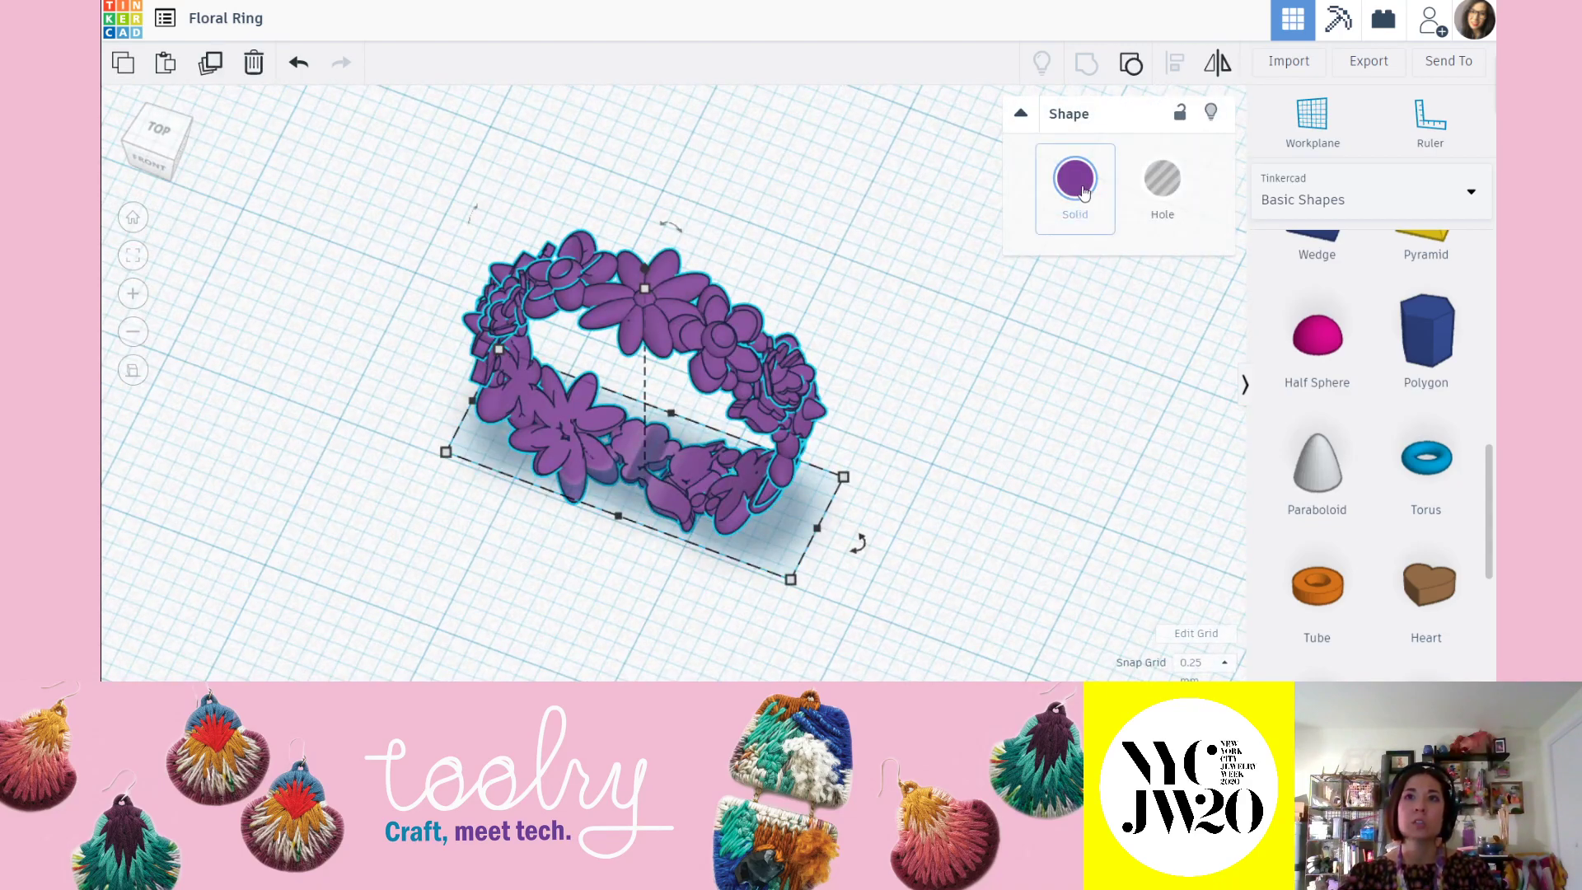
{"action": "left_click", "coordinate": [1082, 191]}
{"action": "left_click", "coordinate": [1221, 318]}
{"action": "left_click", "coordinate": [883, 434]}
Examine the blue ring's trimmed inner surface and flower connections up close and from the front.
{"action": "right_click_drag", "start_coordinate": [883, 433], "coordinate": [506, 254]}
{"action": "scroll", "coordinate": [542, 162], "scroll_direction": "up", "scroll_amount": 5}
{"action": "right_click_drag", "start_coordinate": [542, 162], "coordinate": [471, 264]}
{"action": "right_click_drag", "start_coordinate": [464, 327], "coordinate": [461, 289]}
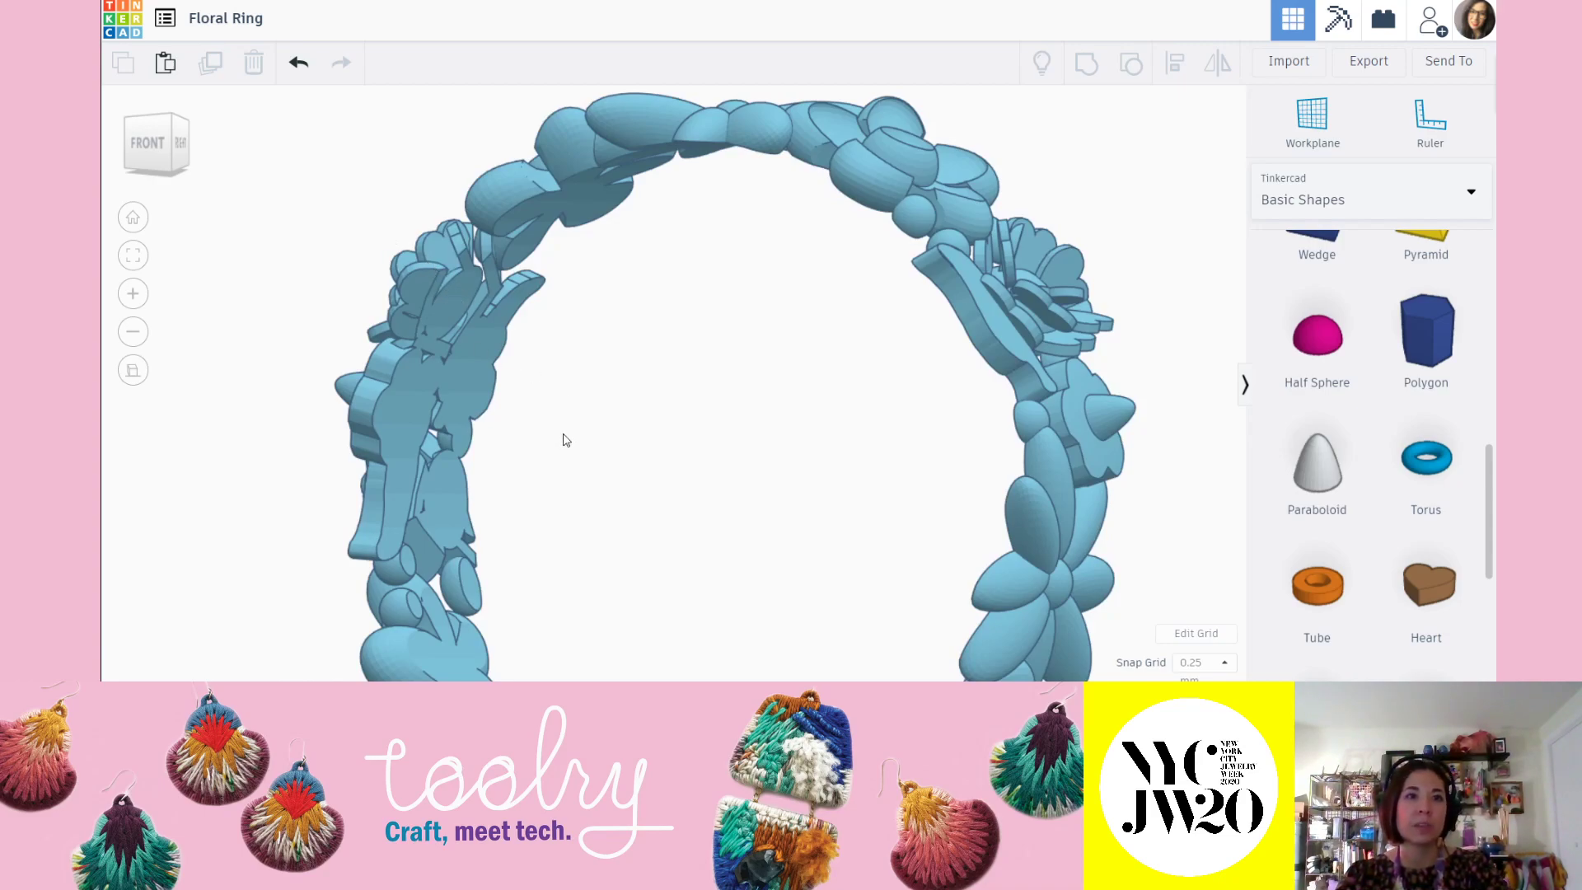
{"action": "right_click_drag", "start_coordinate": [476, 270], "coordinate": [629, 390]}
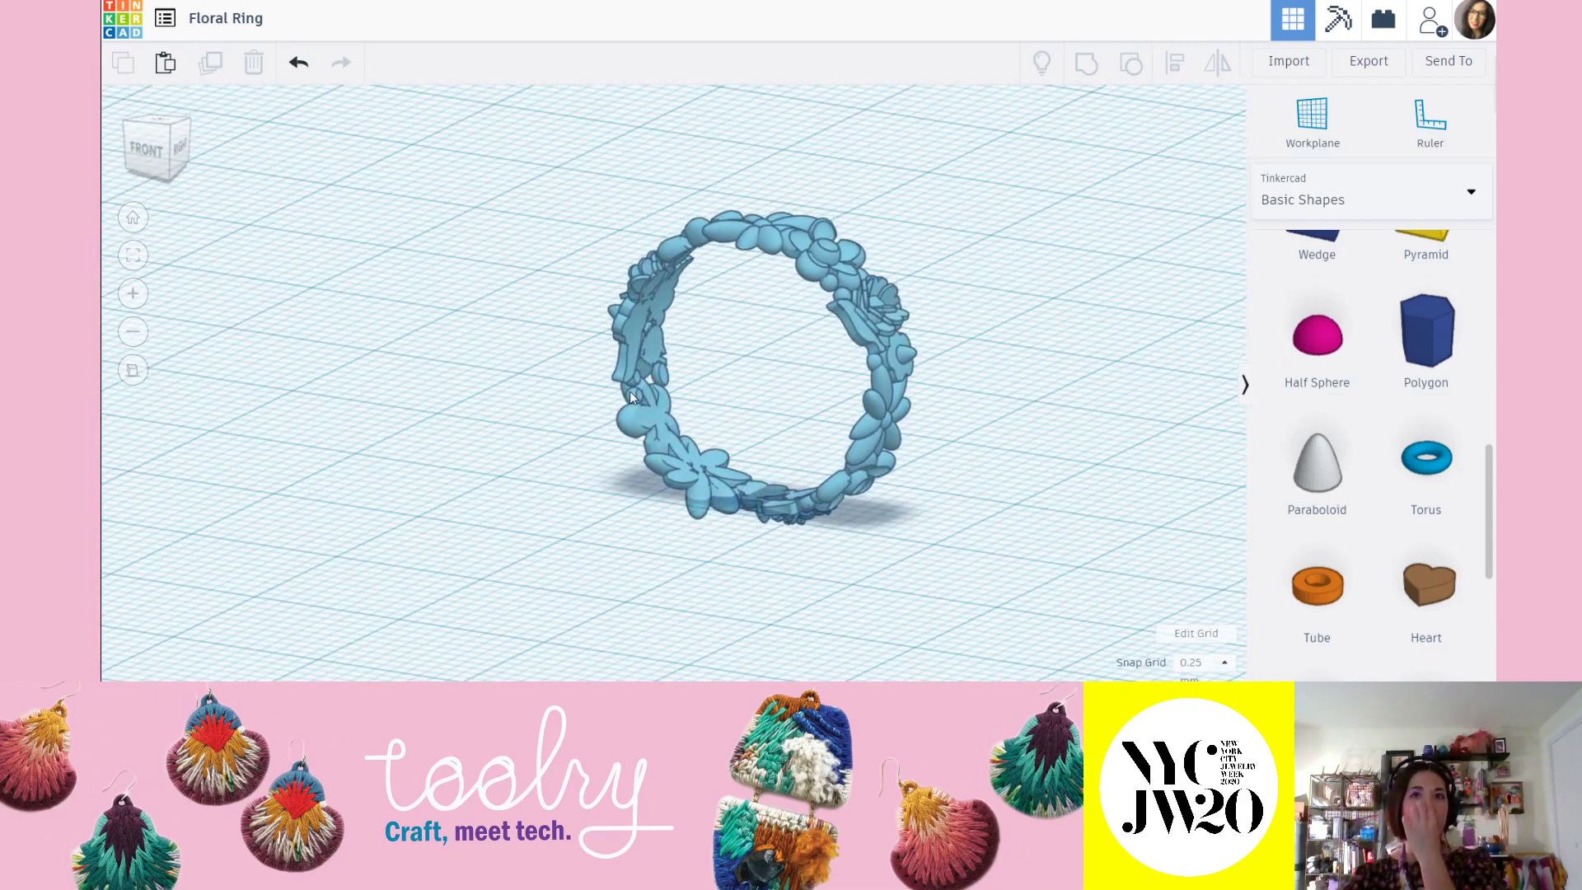
{"action": "left_click", "coordinate": [827, 275]}
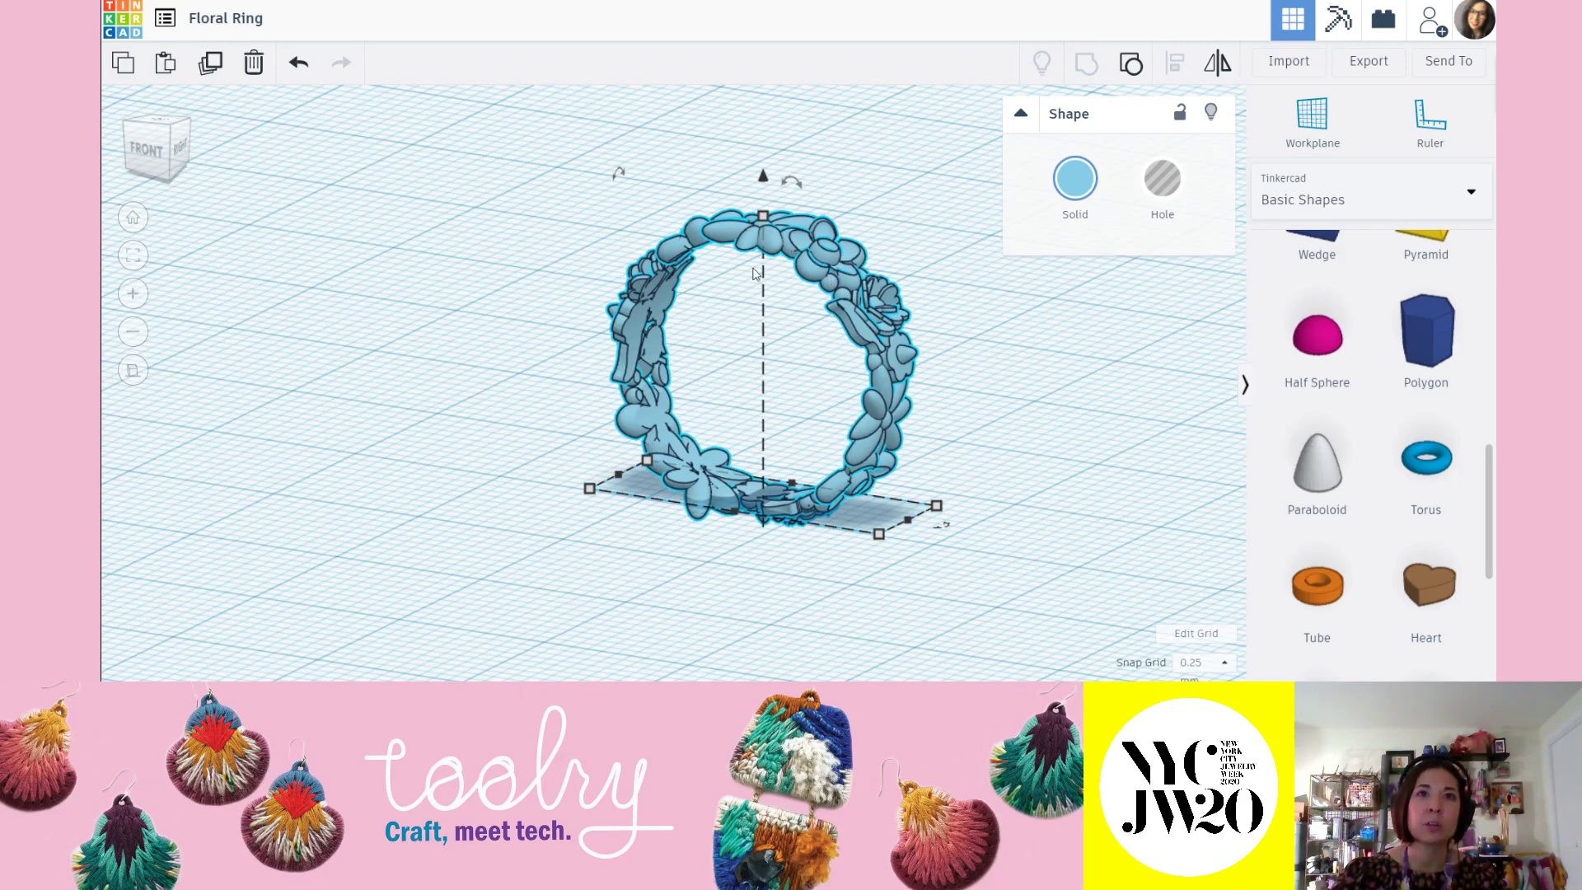
{"action": "left_click", "coordinate": [852, 183]}
{"action": "right_click_drag", "start_coordinate": [852, 184], "coordinate": [736, 393]}
{"action": "left_click_drag", "start_coordinate": [745, 395], "coordinate": [658, 342]}
{"action": "left_click", "coordinate": [791, 268]}
{"action": "right_click_drag", "start_coordinate": [879, 481], "coordinate": [882, 406]}
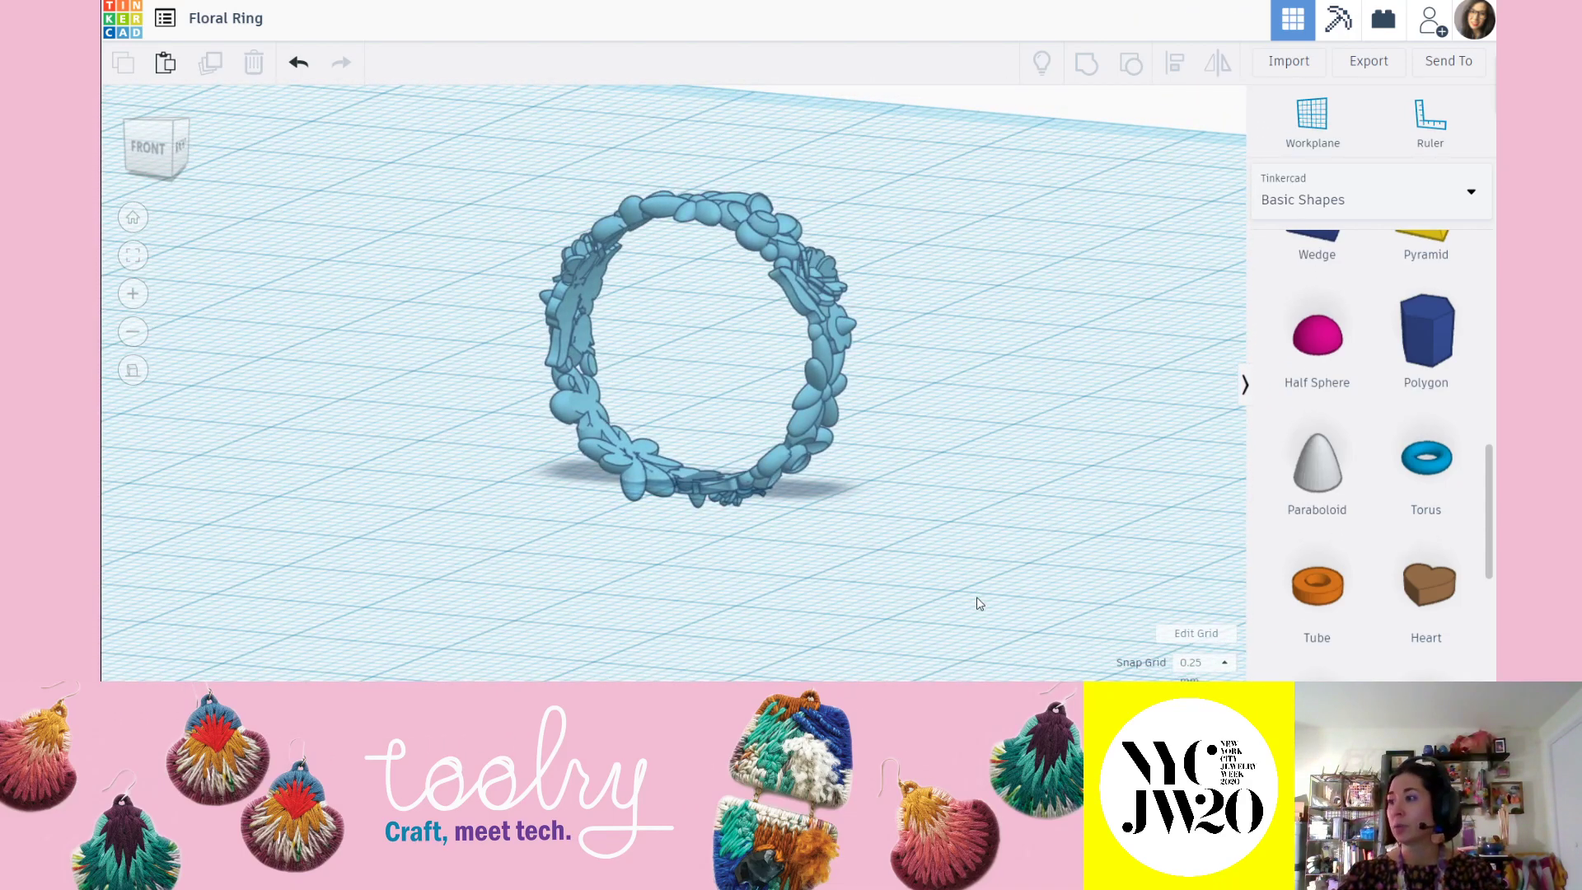
{"action": "right_click_drag", "start_coordinate": [868, 381], "coordinate": [772, 422]}
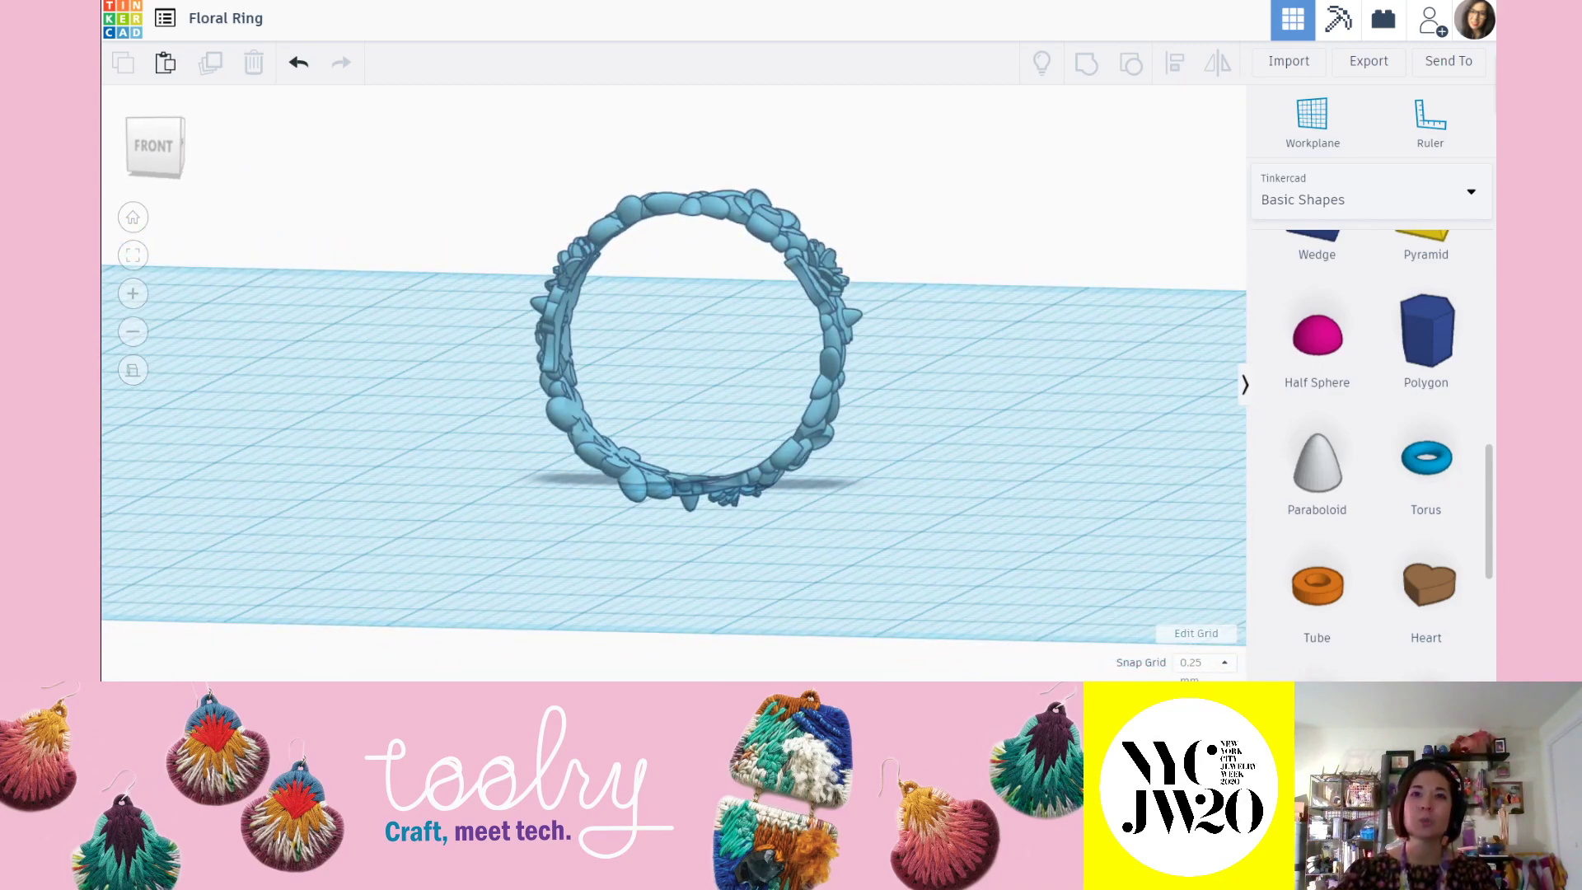